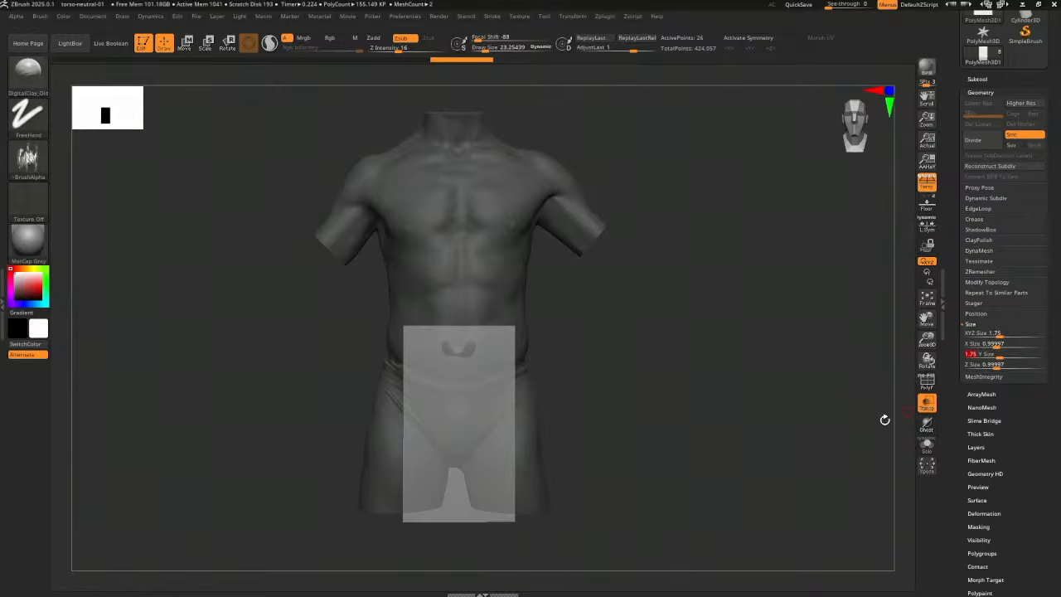
Set the X size of the tall box to about 1.25
left_click_drag(883, 419, 850, 429)
left_click(1000, 343)
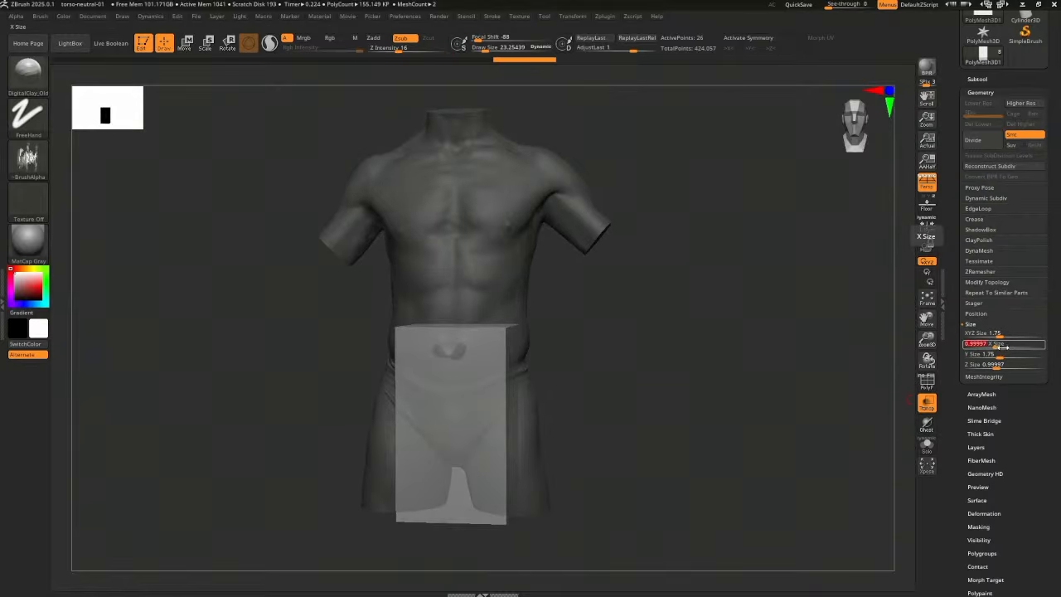
key("Return")
left_click_drag(812, 398, 754, 411)
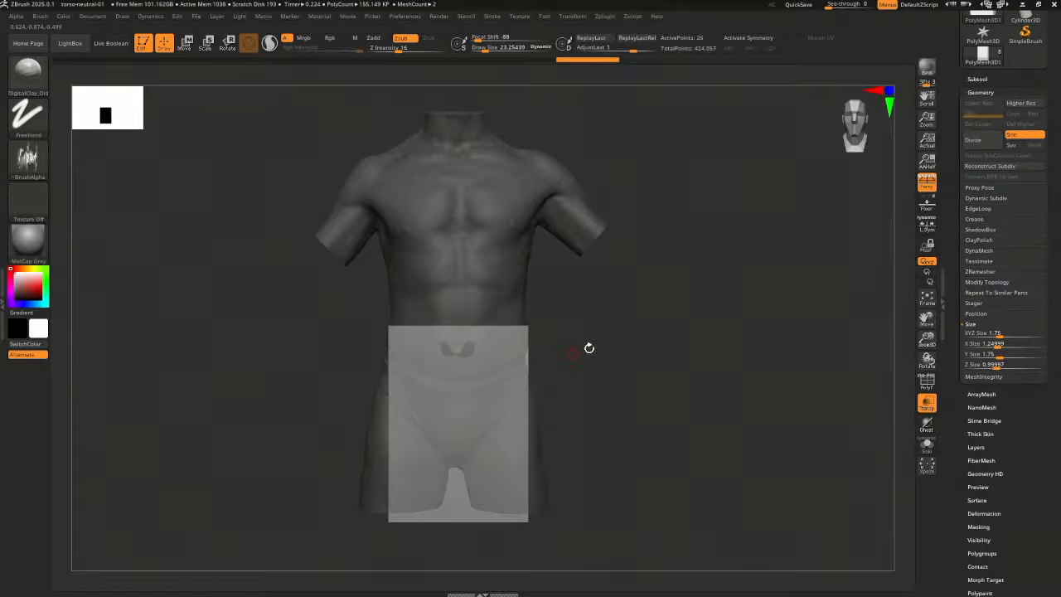
left_click_drag(589, 348, 606, 379, "alt")
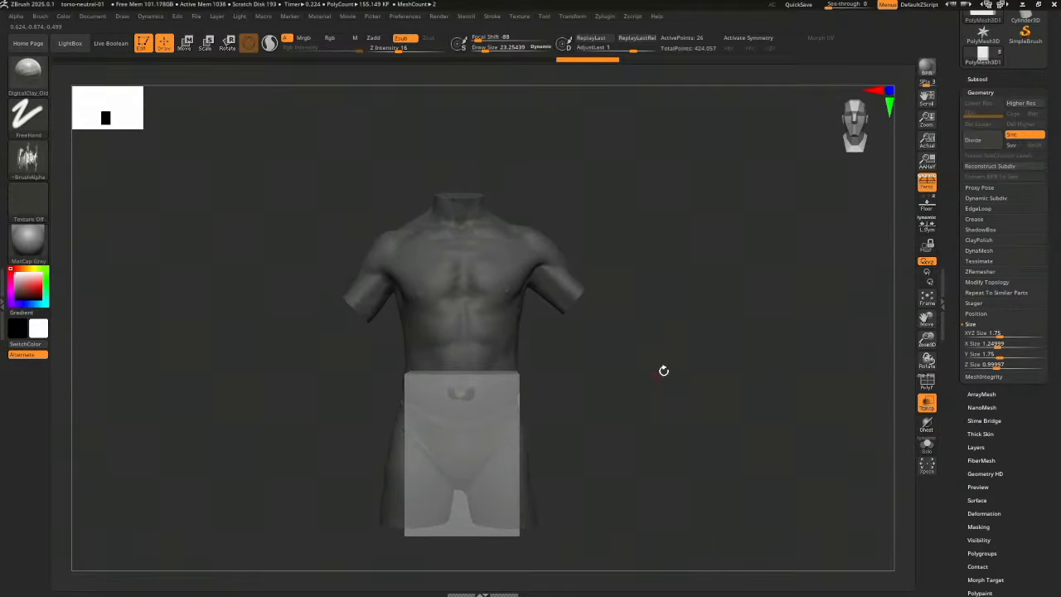
Look through the drawing, document and preference settings for the options controlling the floor grid's size, tiles and display
left_click(122, 17)
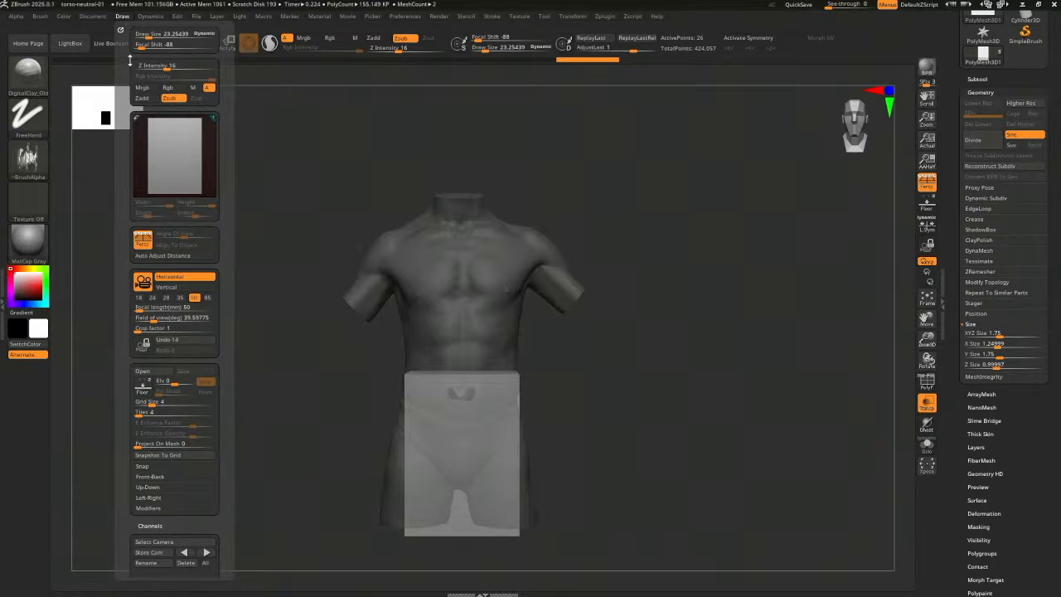
left_click(158, 402)
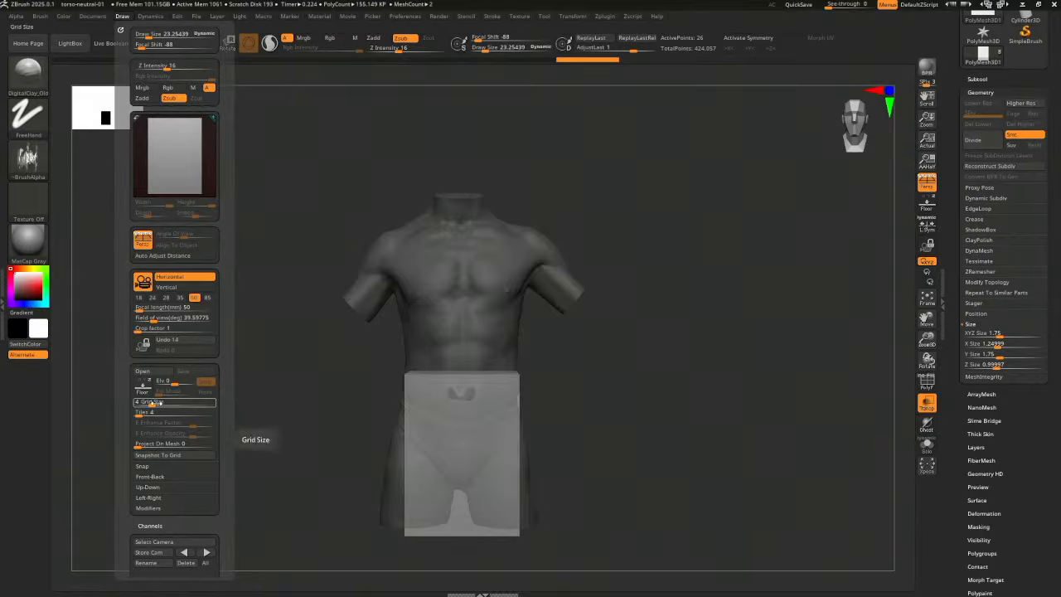
left_click(148, 412)
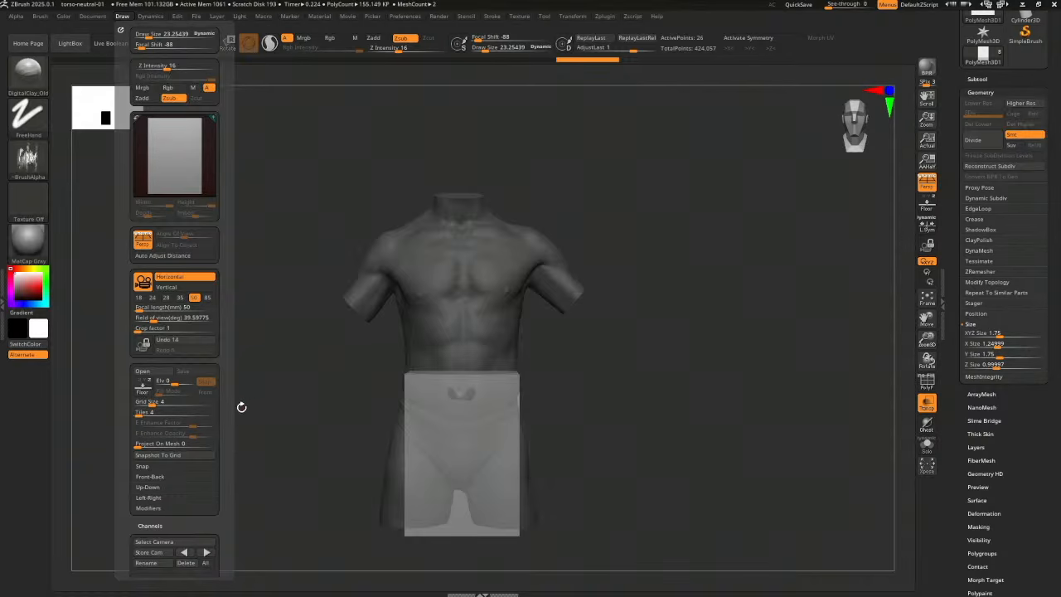
left_click(404, 16)
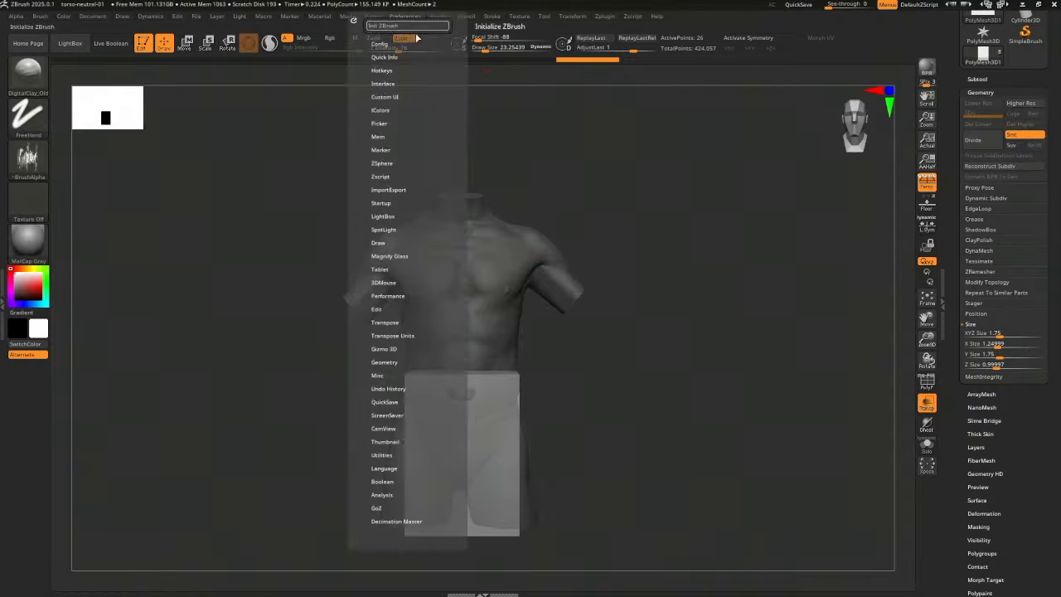
left_click(397, 256)
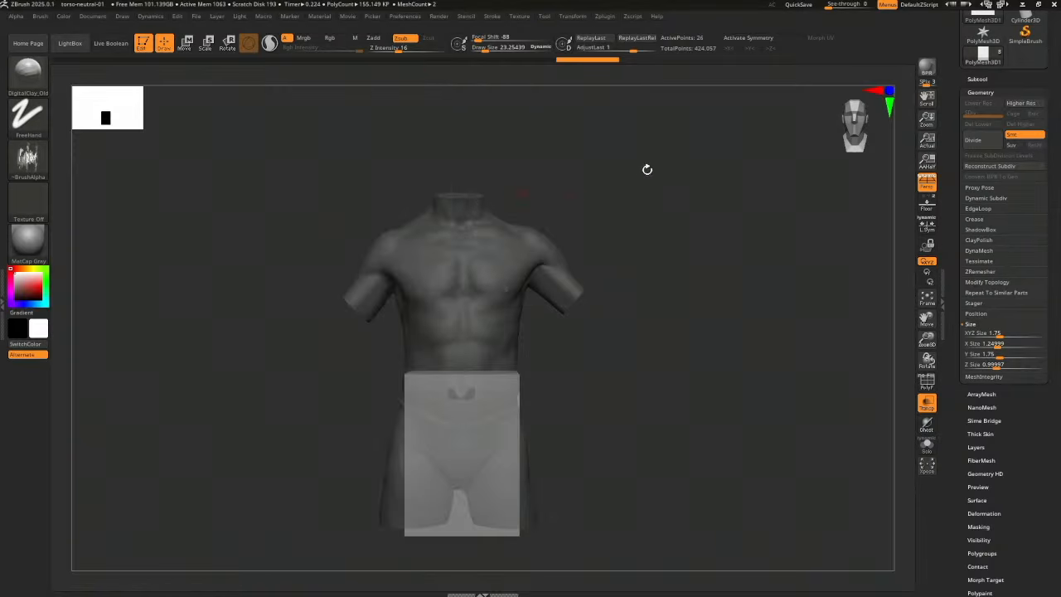
left_click(97, 16)
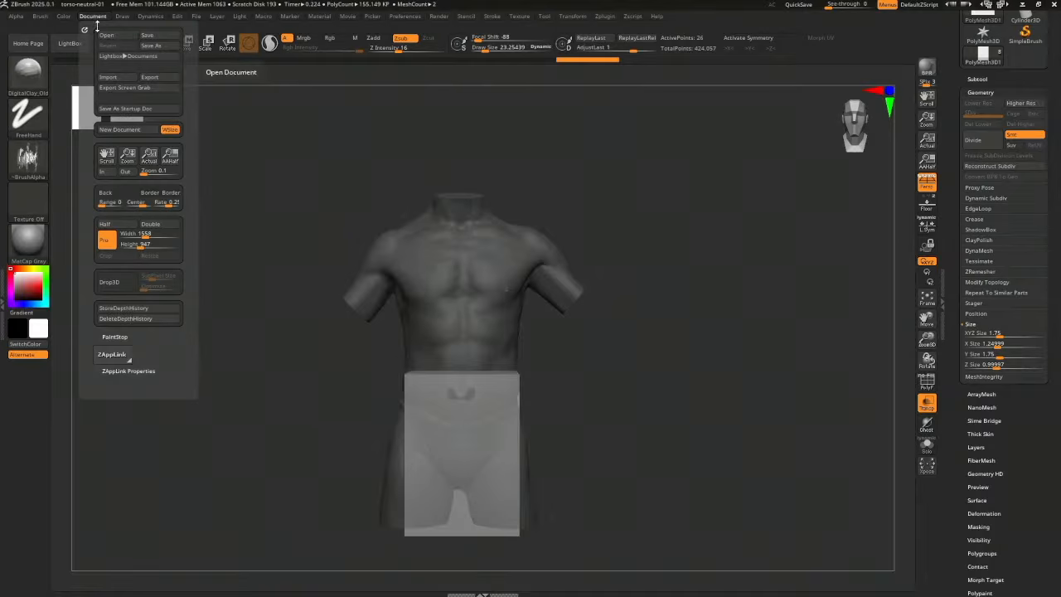
left_click(121, 16)
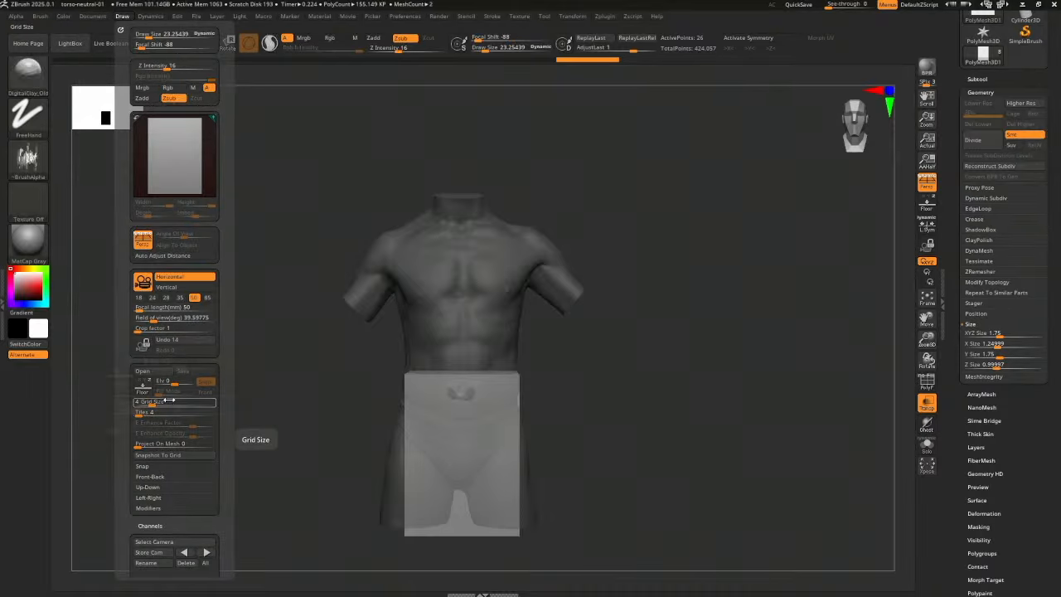
mouse_move(176, 400)
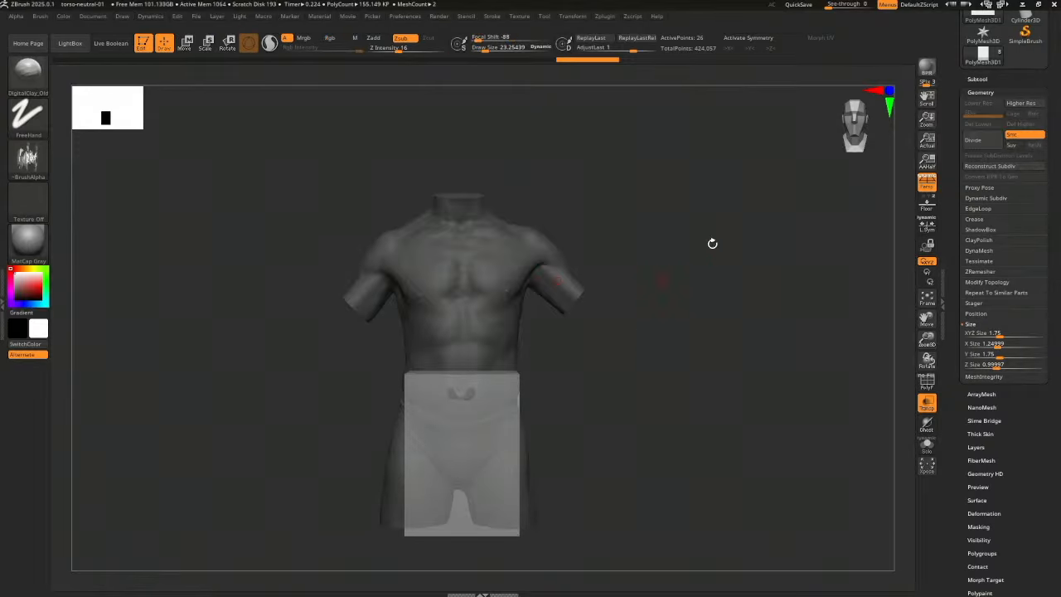
Turn on the floor grid and raise its frame opacity so the grid lines stand out
left_click(928, 204)
left_click_drag(727, 309, 718, 270)
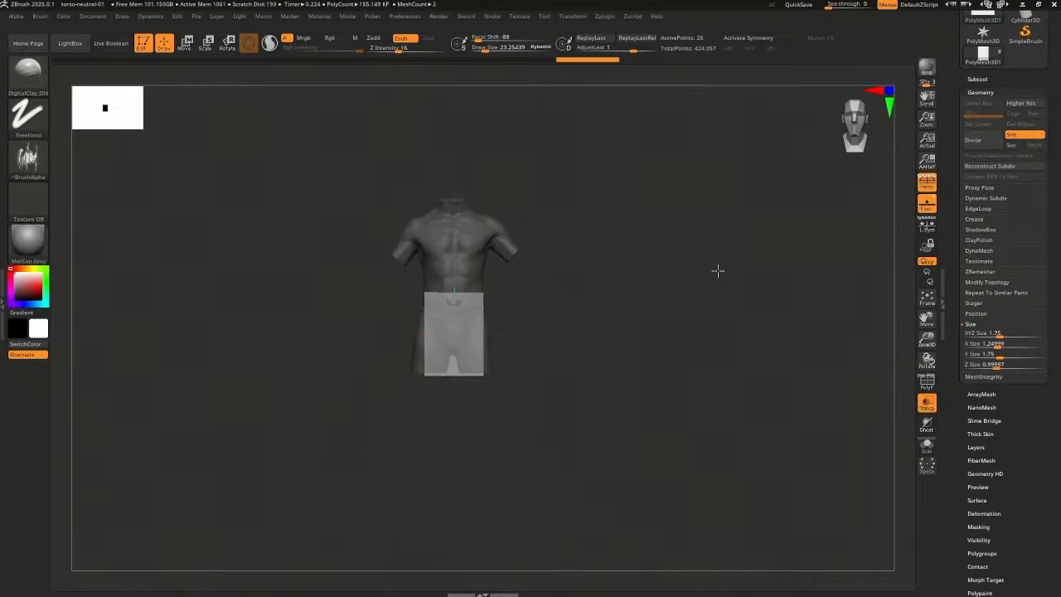
left_click(95, 17)
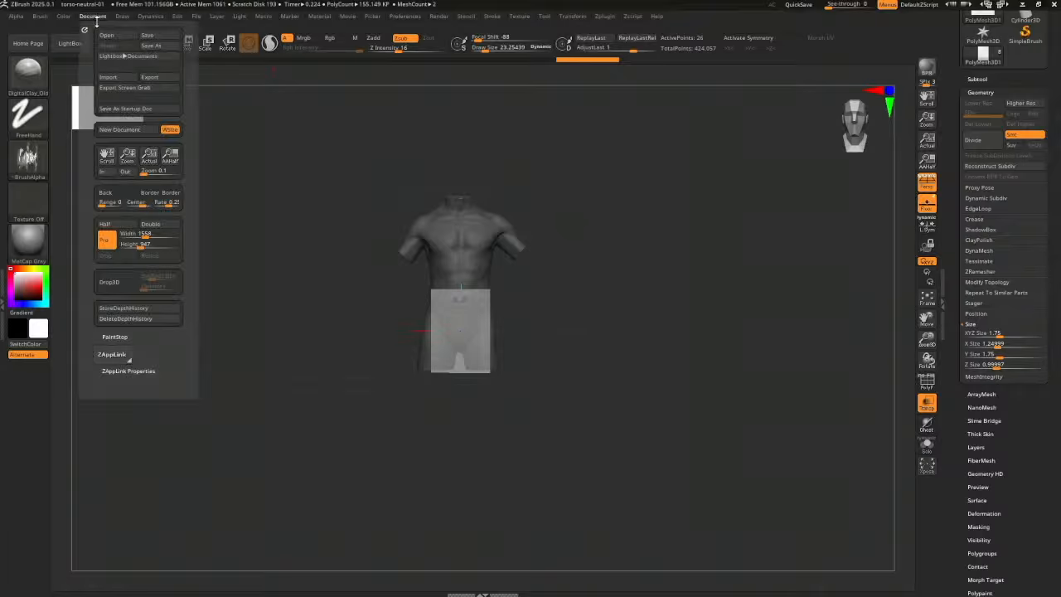
left_click(123, 17)
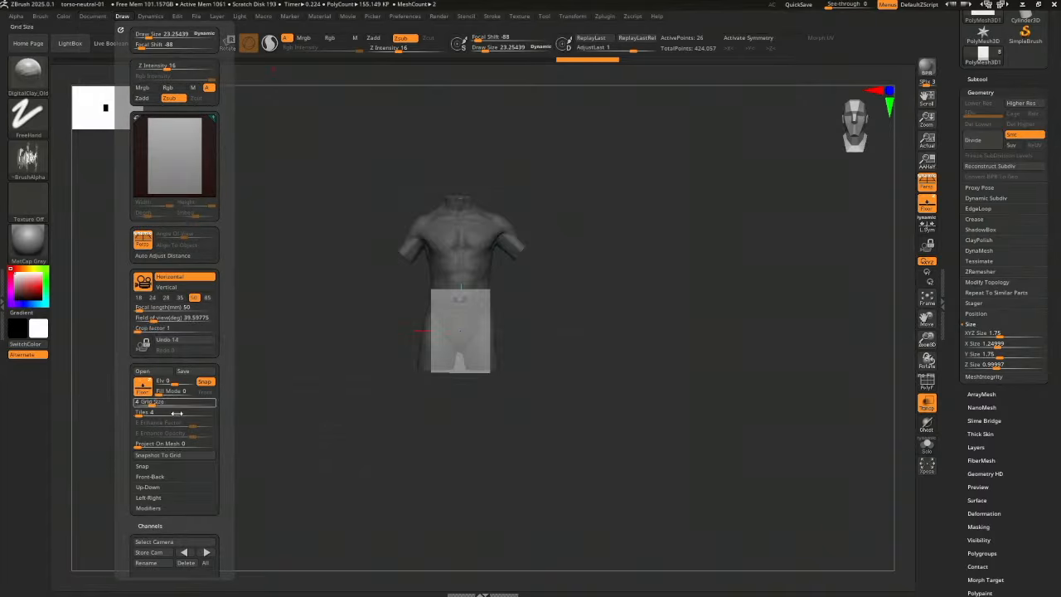
left_click(157, 507)
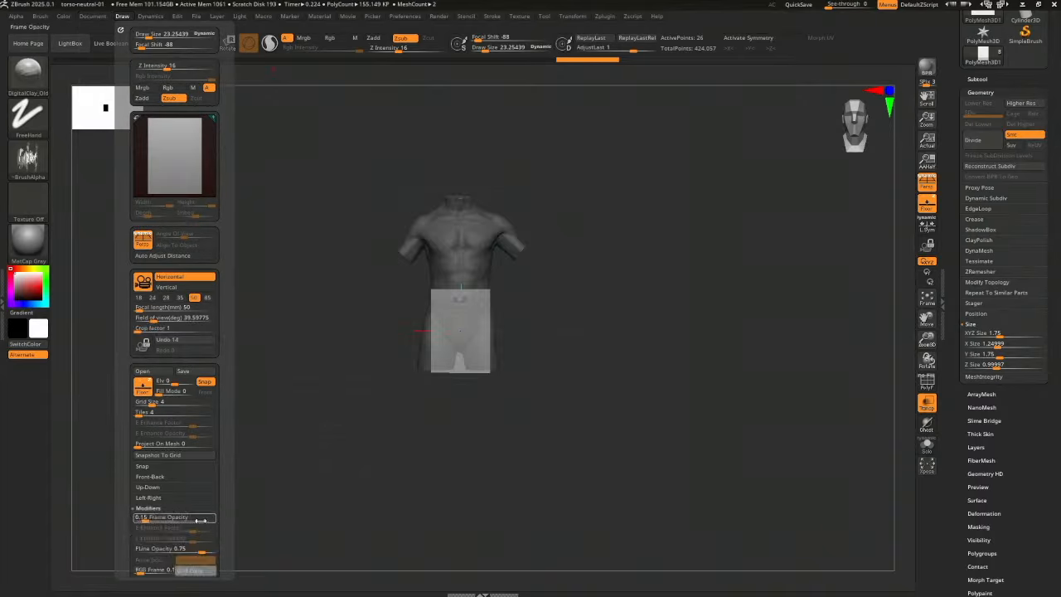
left_click_drag(170, 517, 218, 525)
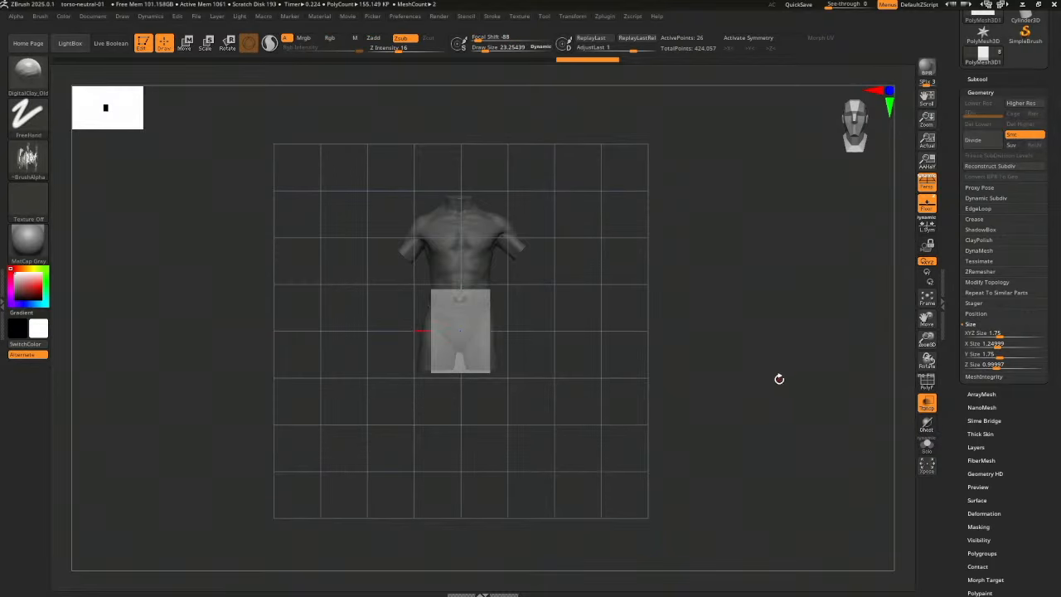
With the screen pen, sketch the head and foot ovals in the grid and number its horizontal lines 1 to 8
key("alt+Tab")
key("alt+Tab")
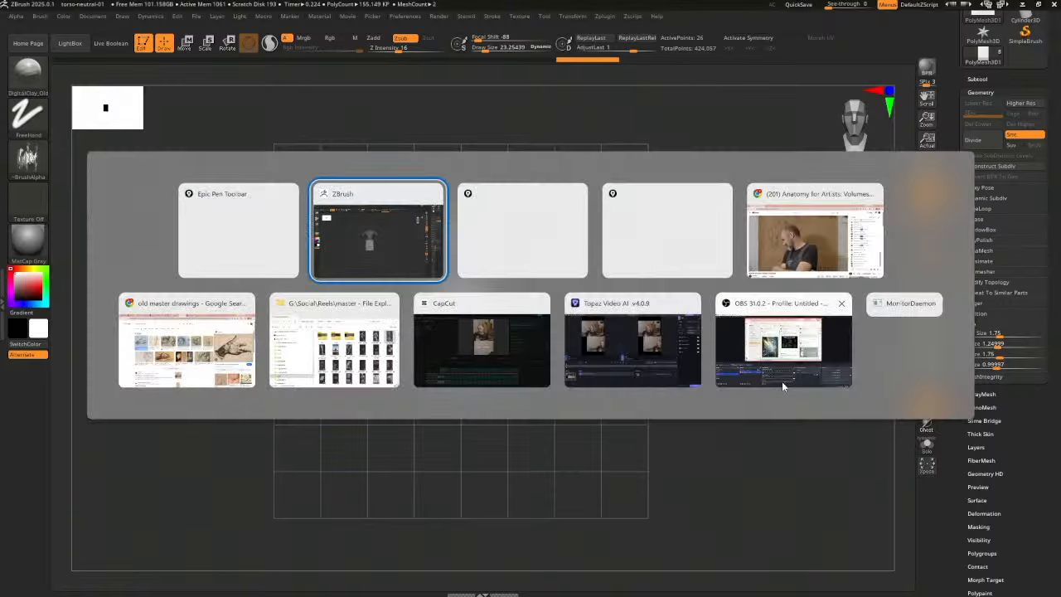
key("alt+Tab")
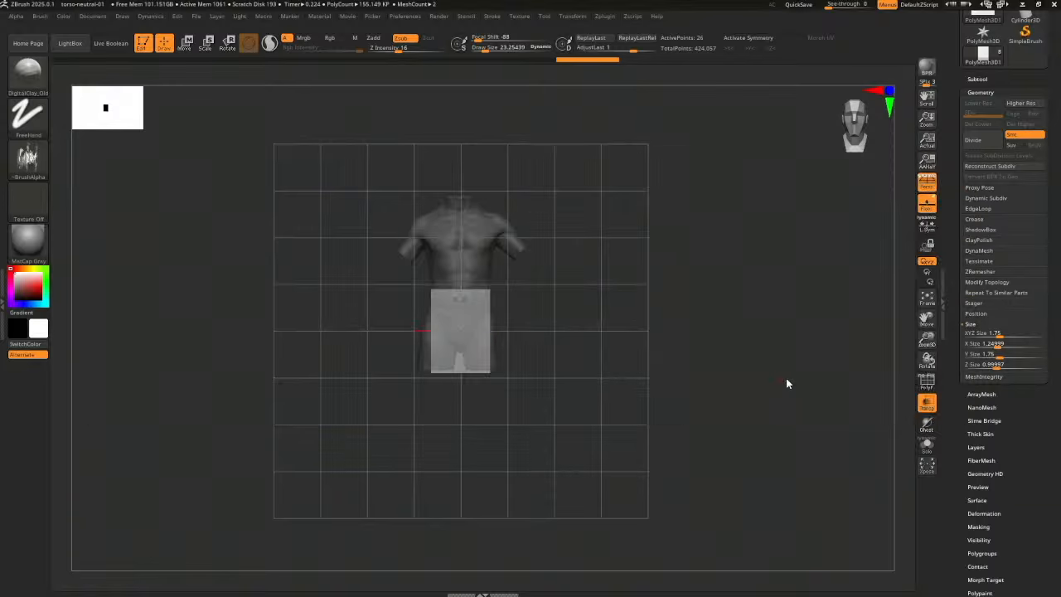
key("ctrl+shift")
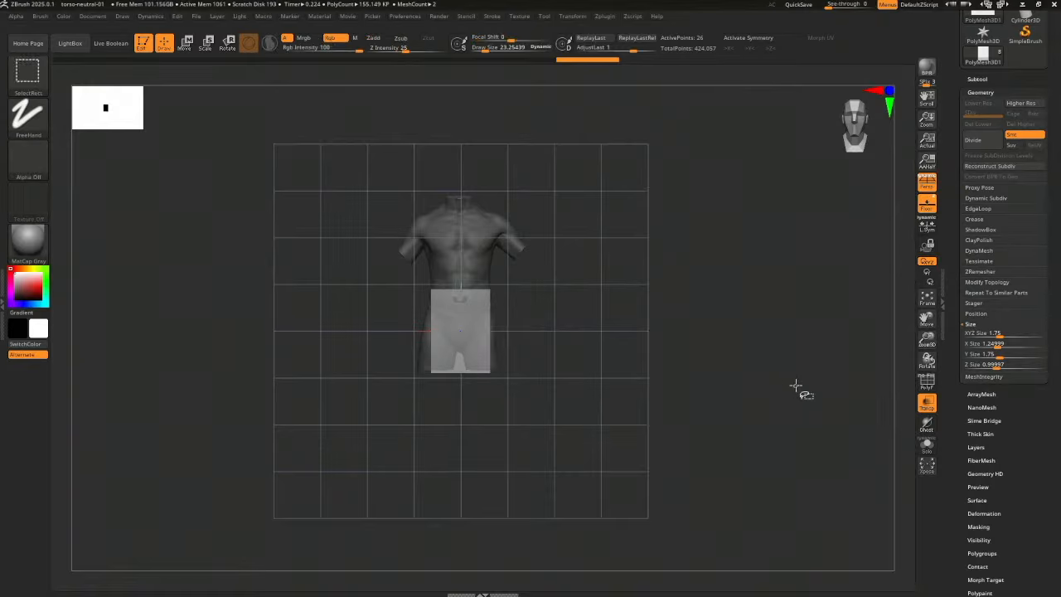
key("ctrl+shift")
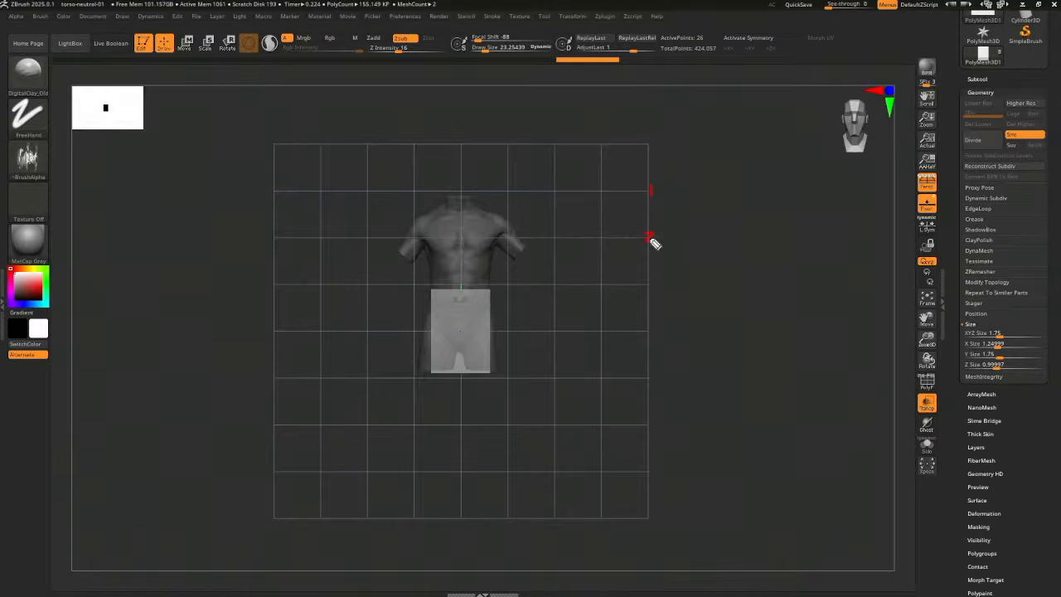
left_click_drag(464, 187, 455, 159)
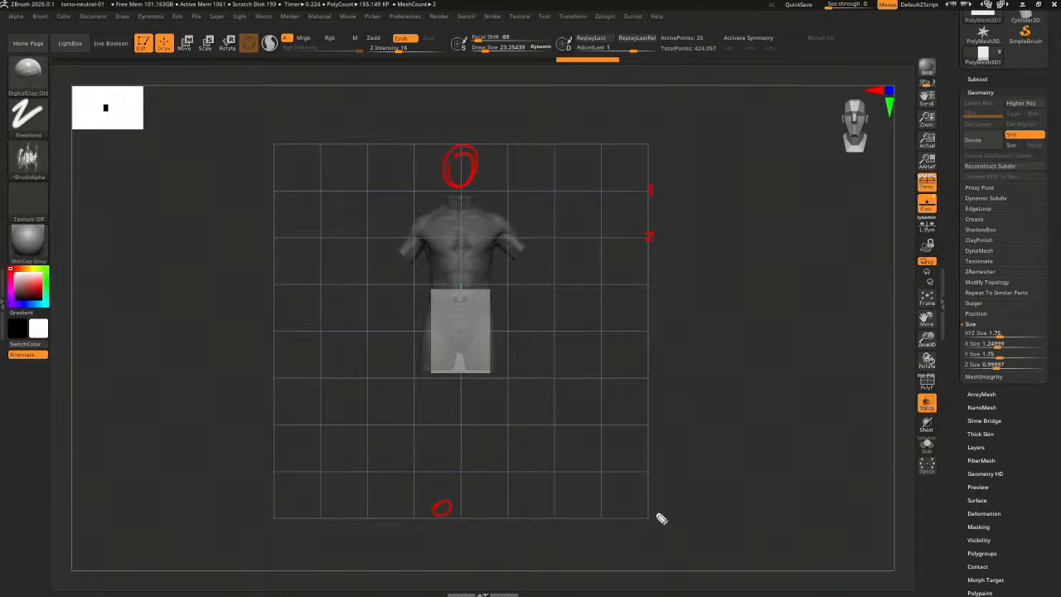
left_click_drag(654, 517, 653, 522)
left_click_drag(652, 277, 656, 474)
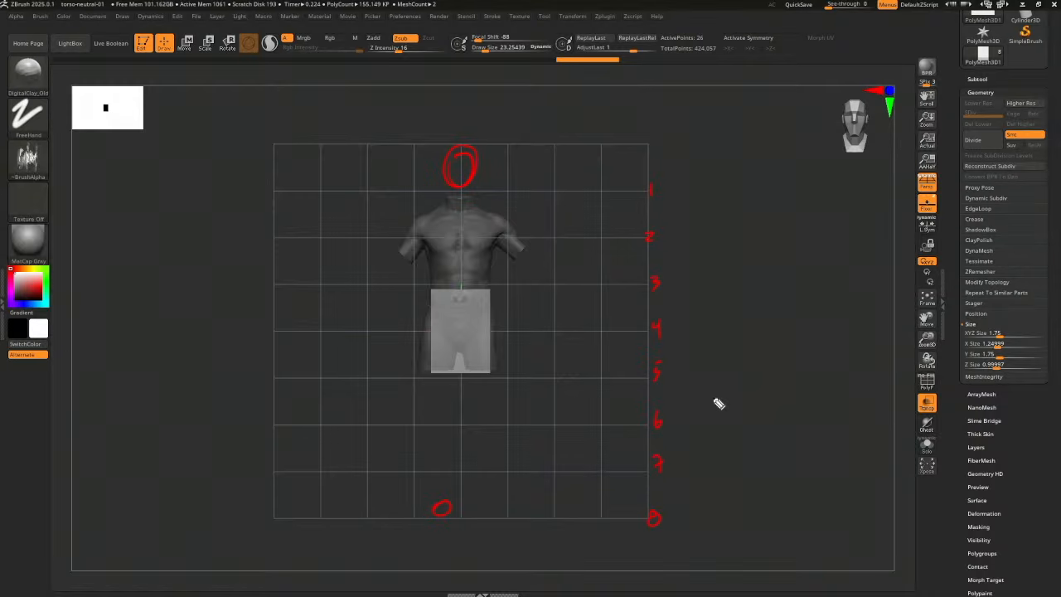
Mark the third grid line and circle the rib cage and pelvis areas with the screen pen, then clear all annotations
left_click_drag(597, 449, 615, 448)
left_click_drag(416, 285, 511, 283)
mouse_move(459, 213)
left_mouse_down()
mouse_move(486, 220)
mouse_move(478, 229)
left_mouse_up()
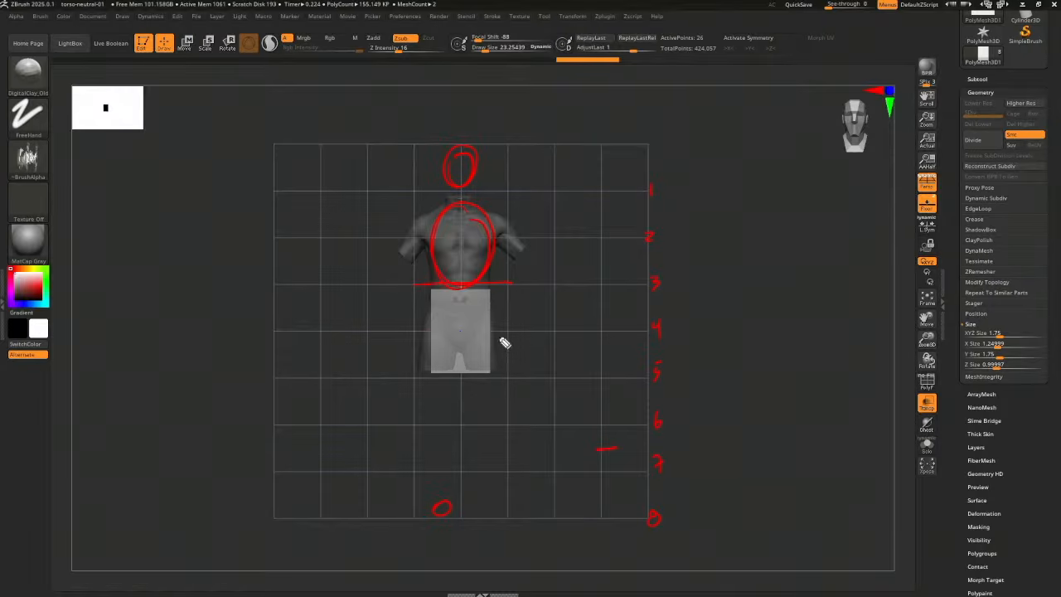
mouse_move(501, 367)
left_mouse_down()
mouse_move(501, 298)
mouse_move(508, 315)
left_mouse_up()
key("ctrl+shift+6")
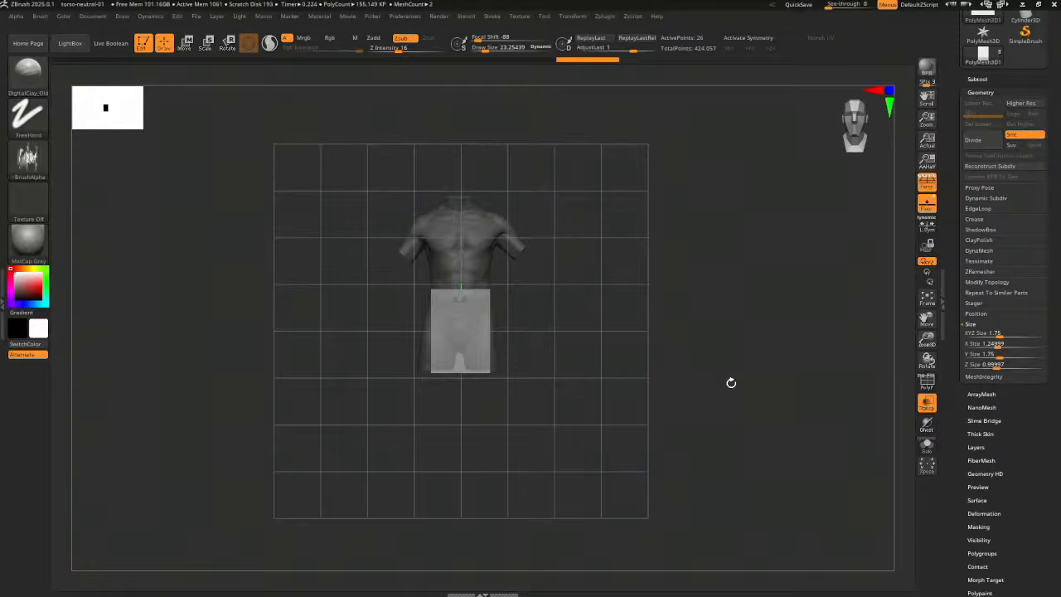
Move the tall box up over the rib cage so its lower edge sits at the third grid line
key("w")
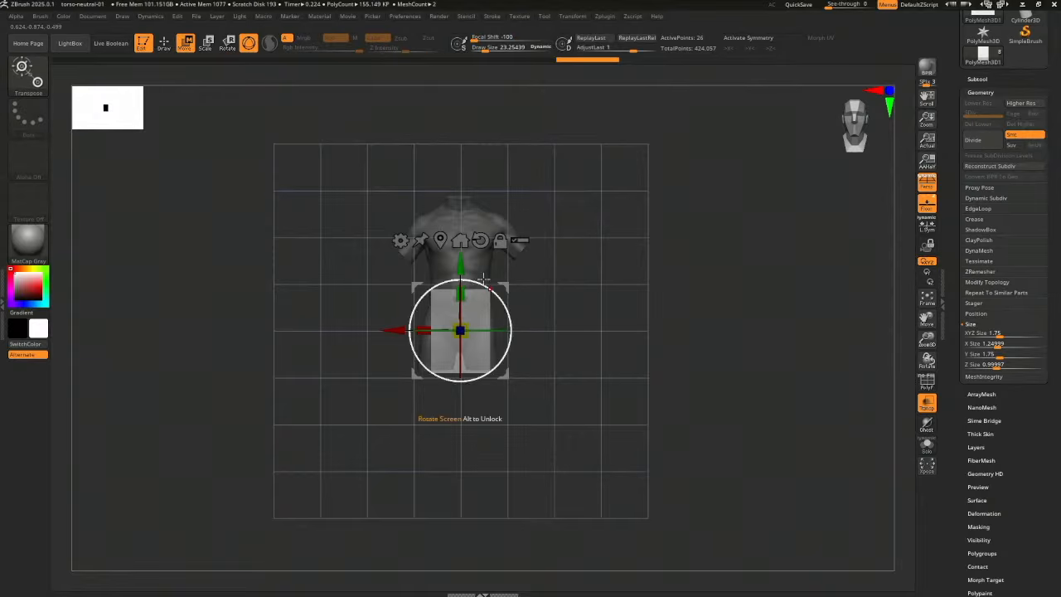
left_click_drag(463, 258, 467, 178)
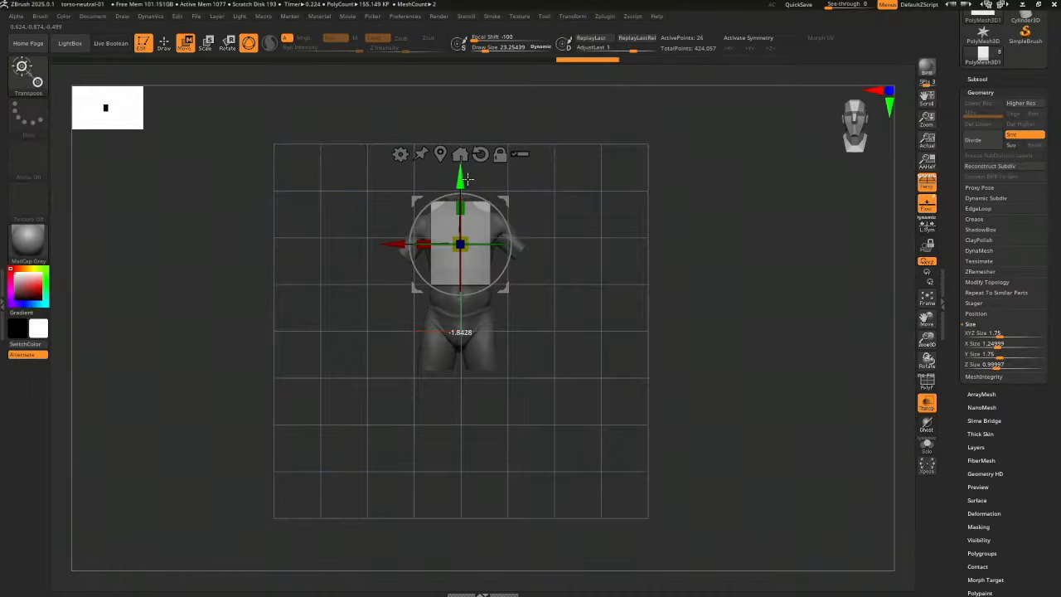
Append a new PolyMesh3D star subtool and initialize it as a QCube
left_click(978, 88)
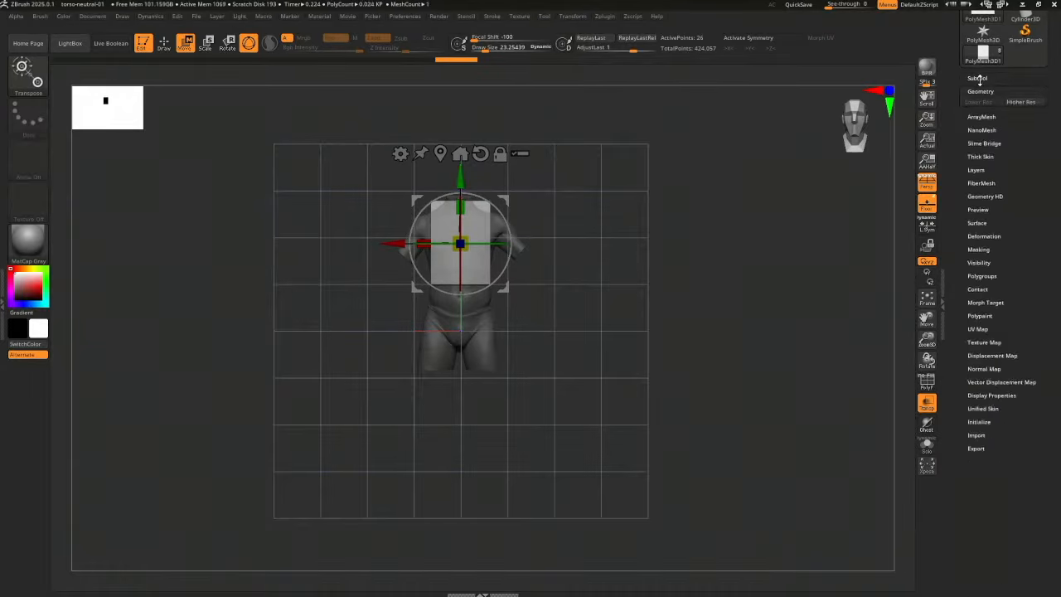
left_click(977, 78)
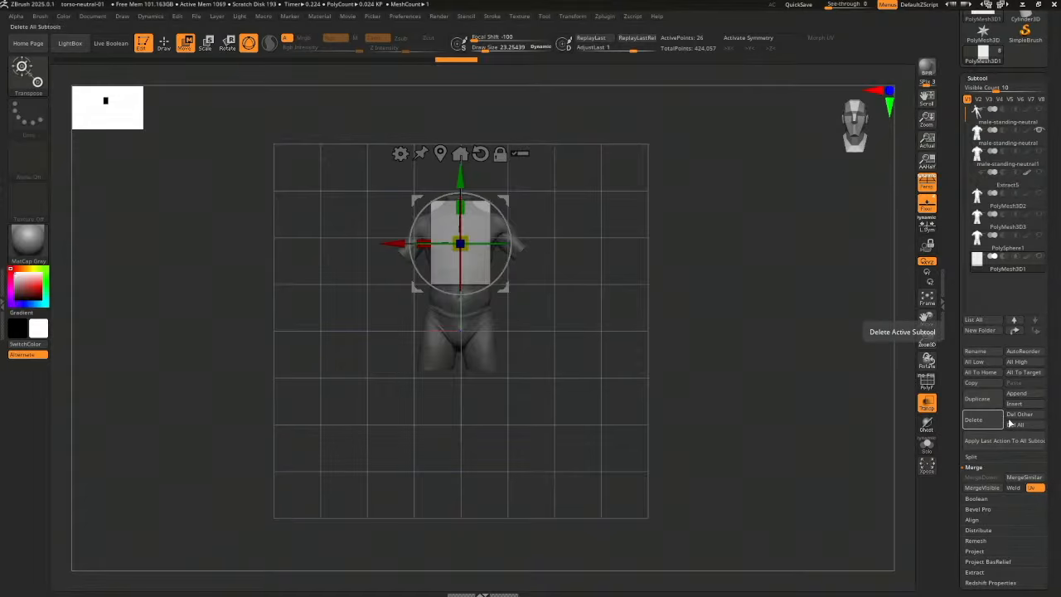
left_click(1016, 392)
left_click(719, 406)
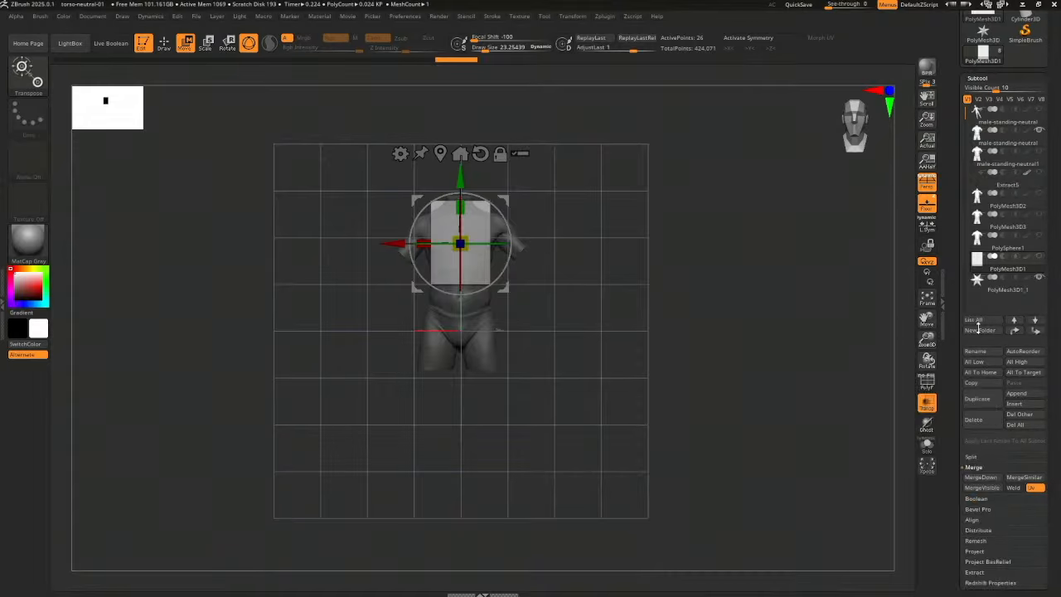
left_click(984, 79)
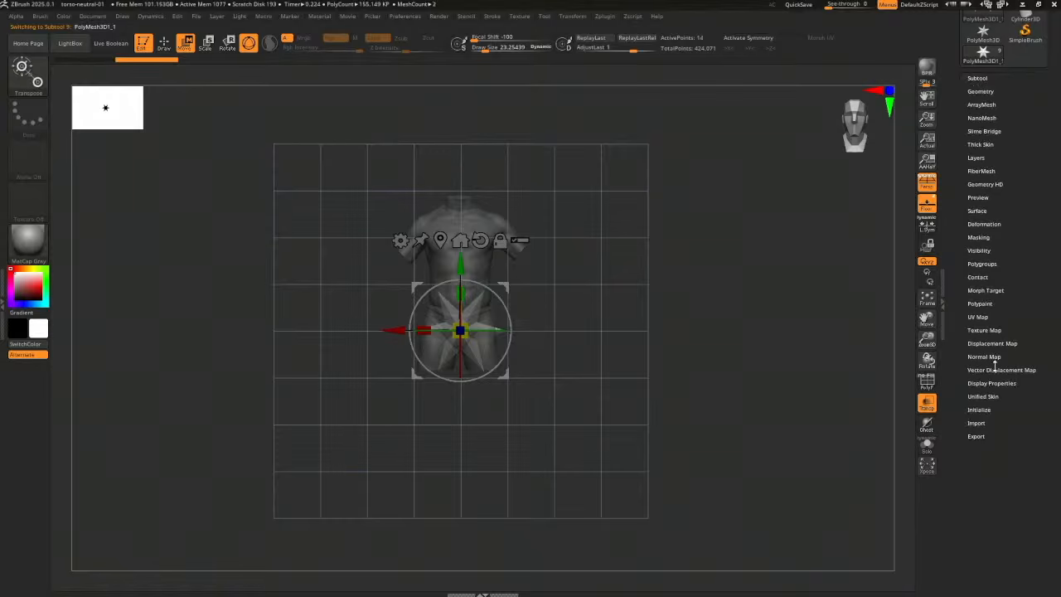
left_click(979, 409)
left_click(973, 420)
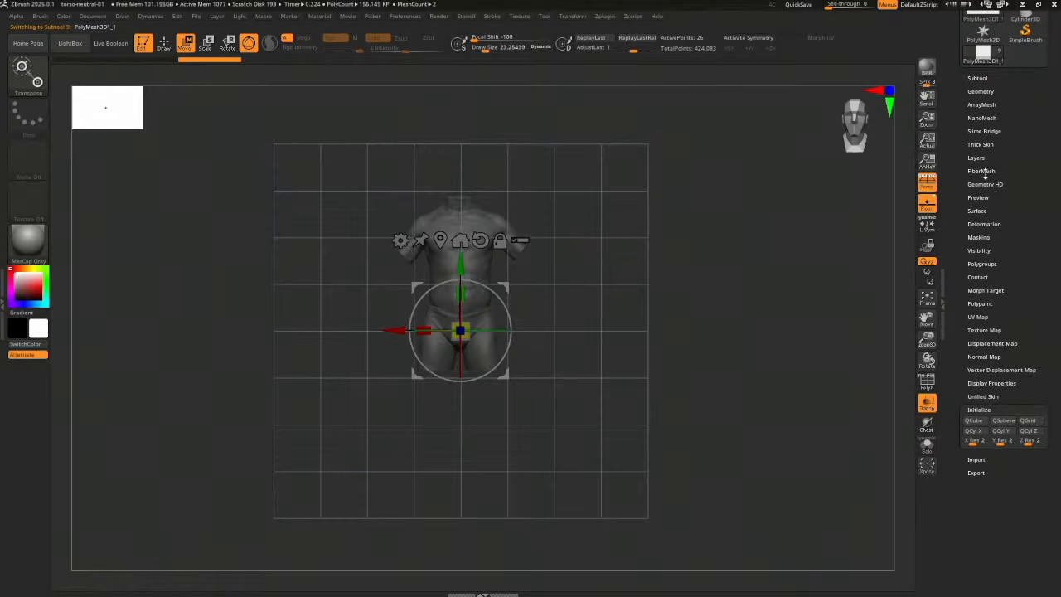
Set the new cube's XYZ size to 1 and its Z size to 0.8
left_click(979, 91)
left_click(993, 333)
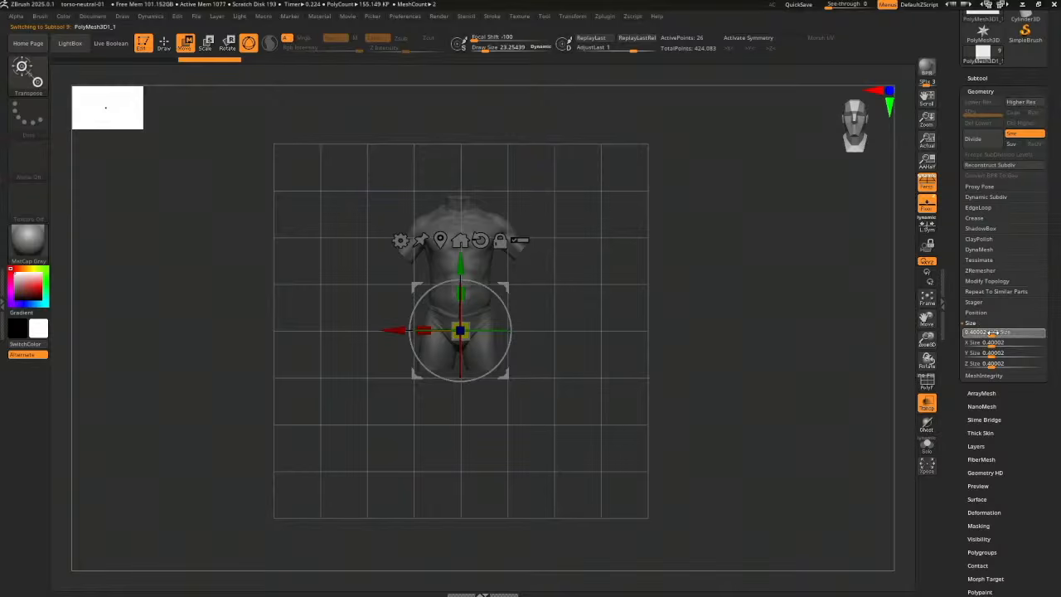
type("1")
key("Return")
left_click_drag(772, 399, 802, 388)
left_click(1001, 352)
left_click(999, 363)
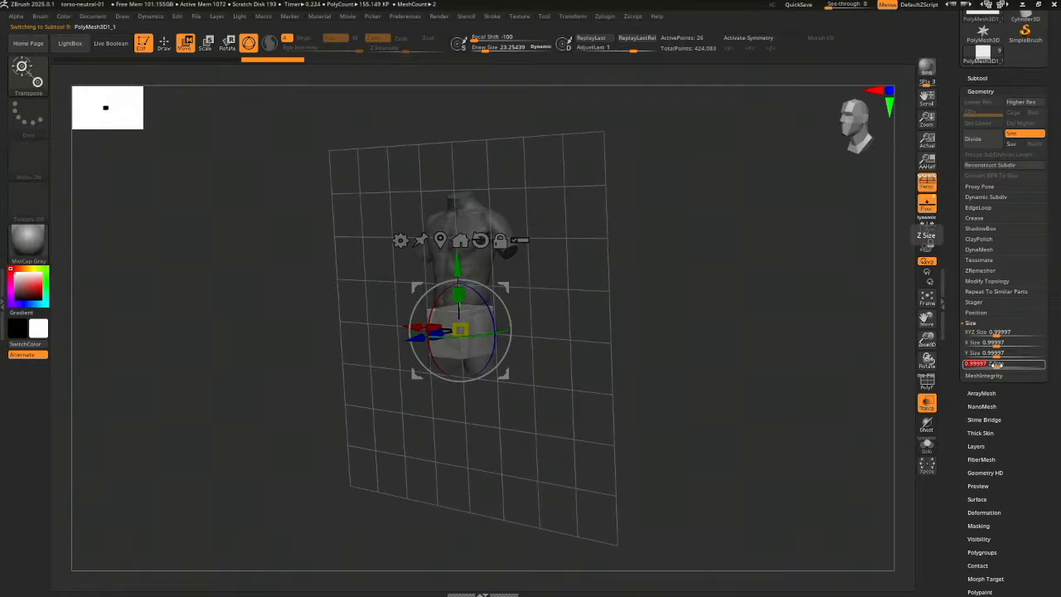
type("0.8")
key("Return")
Move the new pelvis cube up over the pelvis, checking its height against the grid from the front
left_click_drag(832, 406, 809, 433)
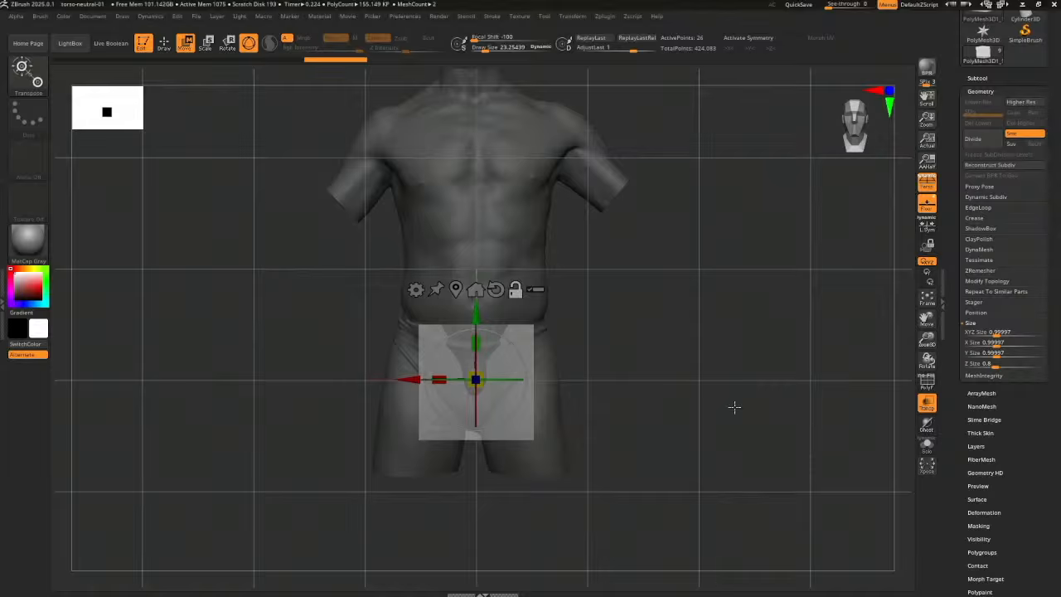
left_click_drag(477, 314, 477, 292)
Mark the halfway grid line and the pelvis outline with the screen pen, then clear the annotations
key("ctrl+shift")
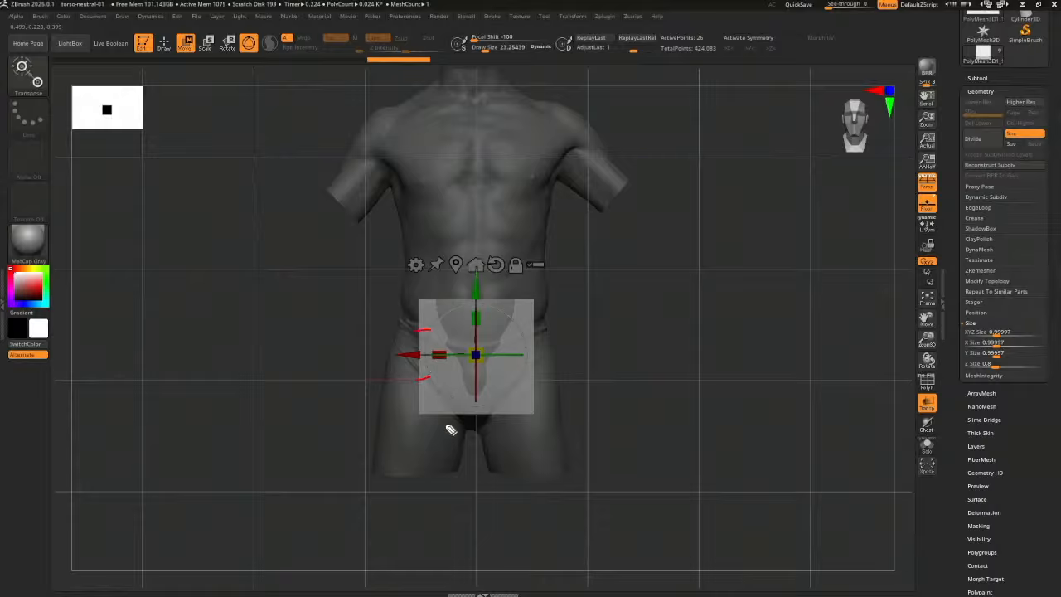
left_click_drag(346, 381, 621, 393)
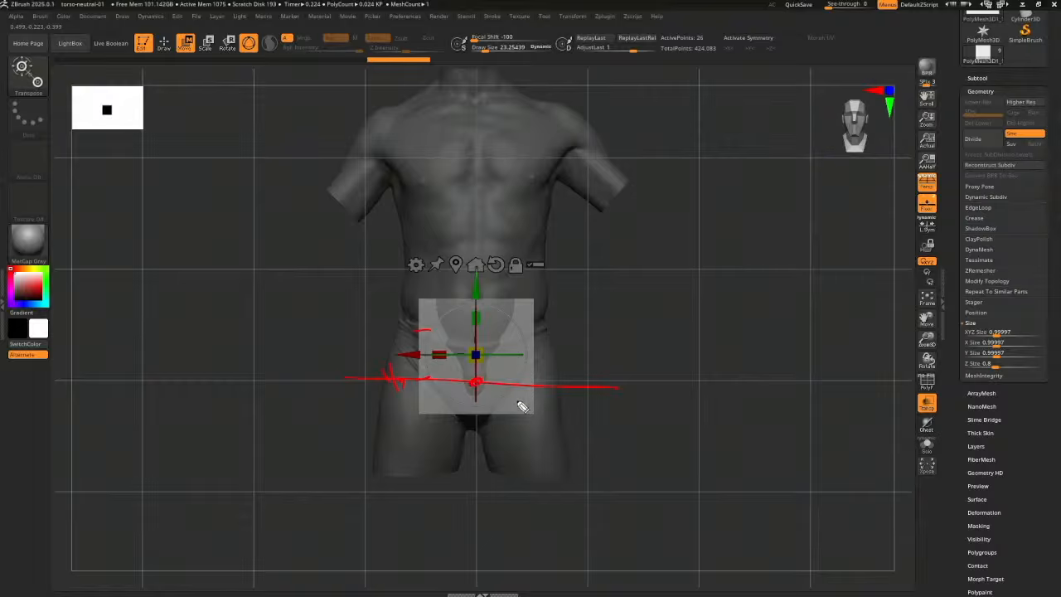
left_click_drag(477, 385, 532, 346)
left_click_drag(475, 383, 427, 337)
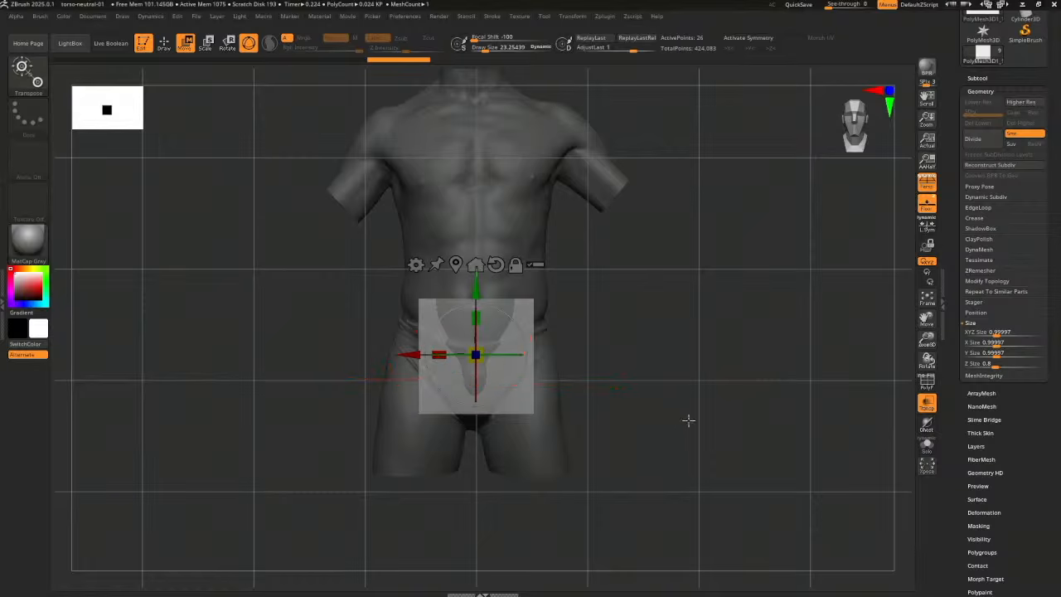
Widen the pelvis cube to an X size of about 1.1 and turn off the floor grid
left_click_drag(440, 355, 431, 355)
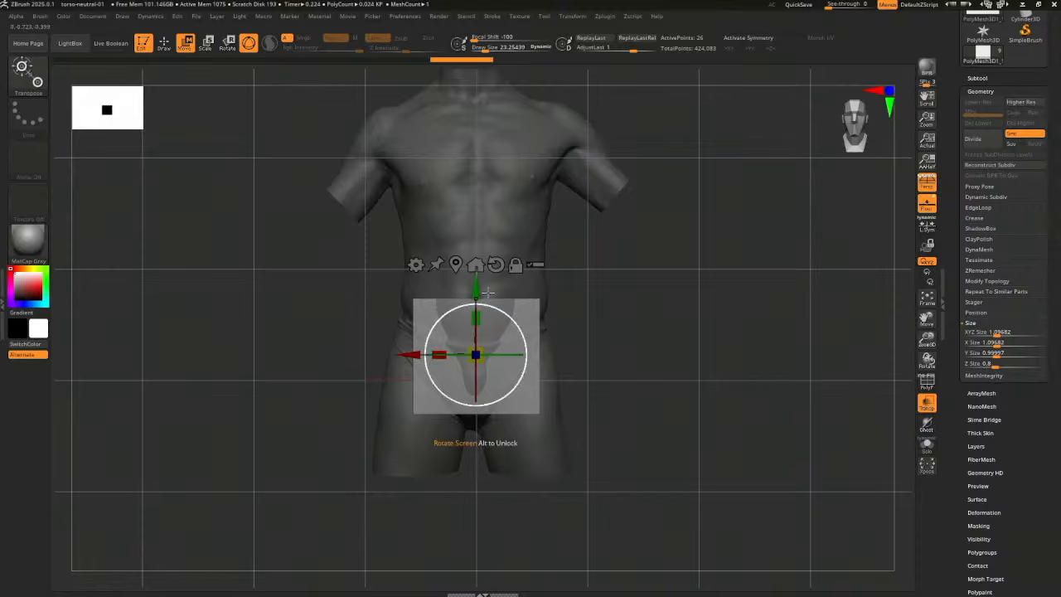
left_click(983, 80)
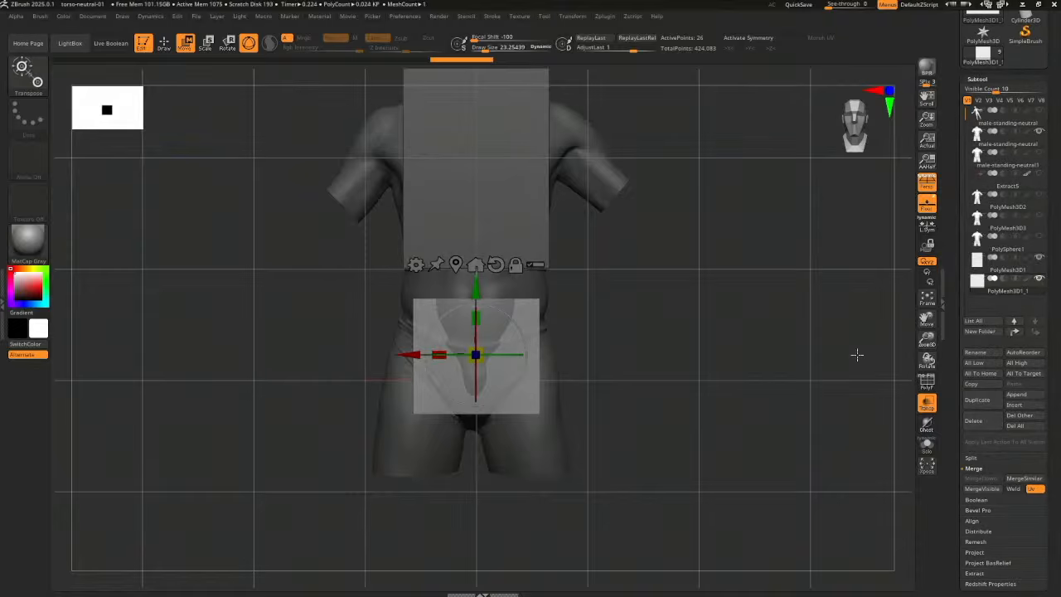
left_click_drag(857, 355, 875, 304)
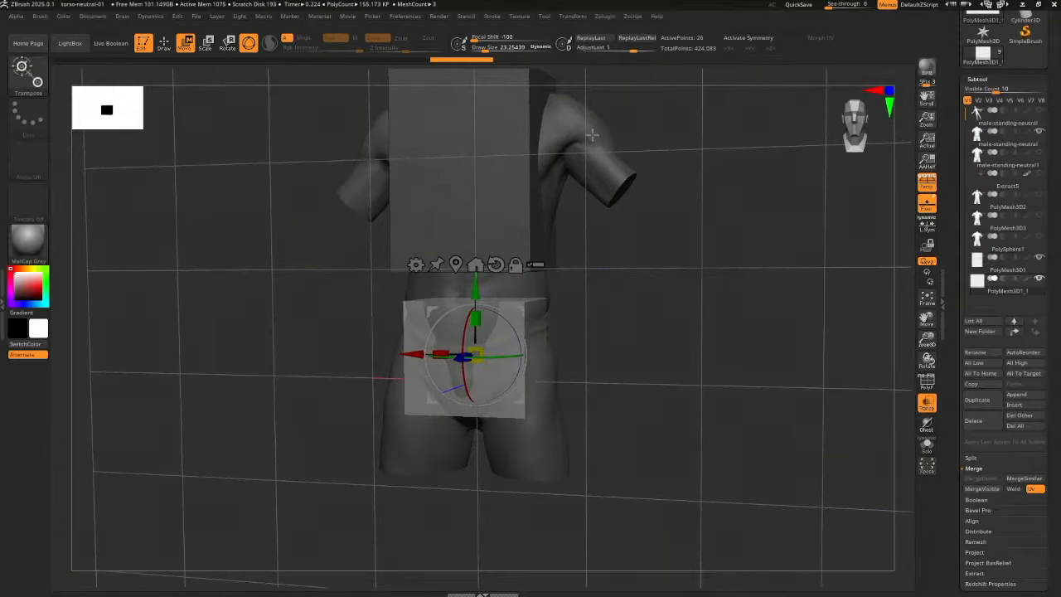
left_click(927, 206)
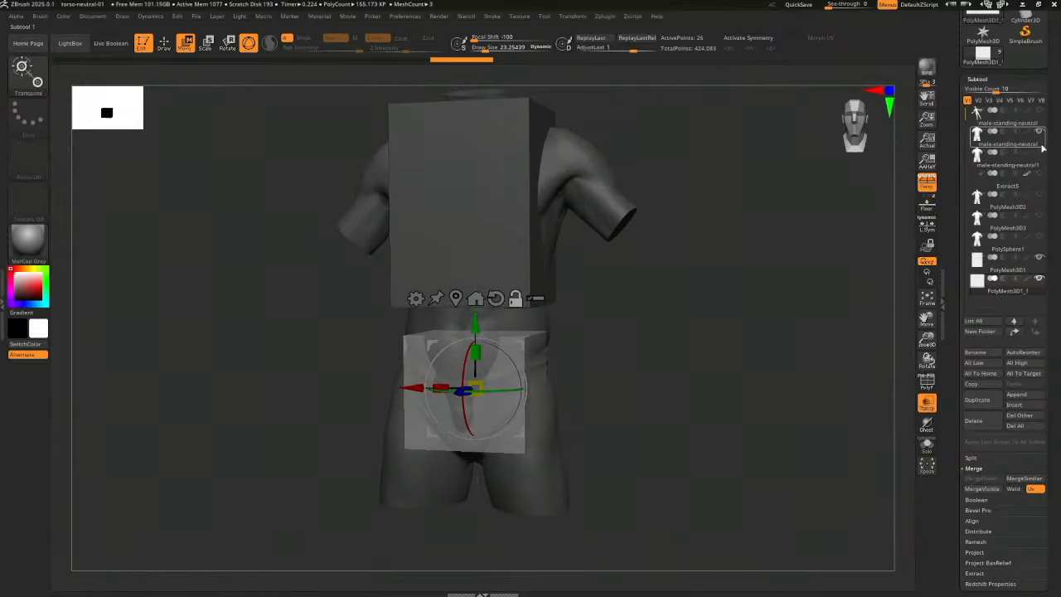
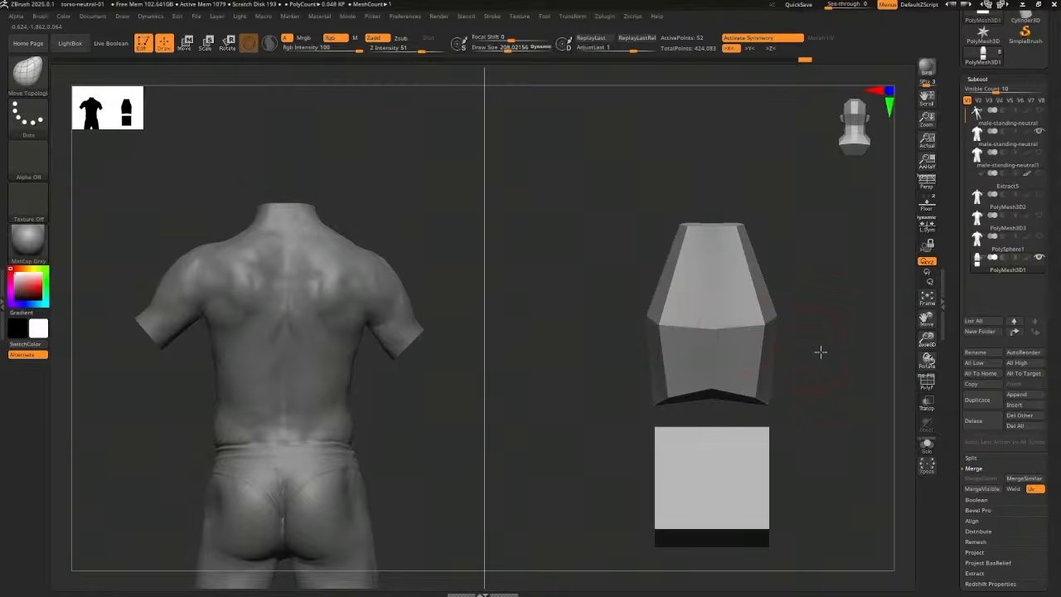
Enlarge the Move Topological brush to about 236 and adjust the rib cage form's side profile
mouse_move(819, 353)
left_mouse_down()
mouse_move(757, 339)
mouse_move(769, 358)
left_mouse_up()
key("s")
mouse_move(690, 355)
left_mouse_down()
mouse_move(604, 320)
mouse_move(574, 348)
mouse_move(569, 320)
left_mouse_up()
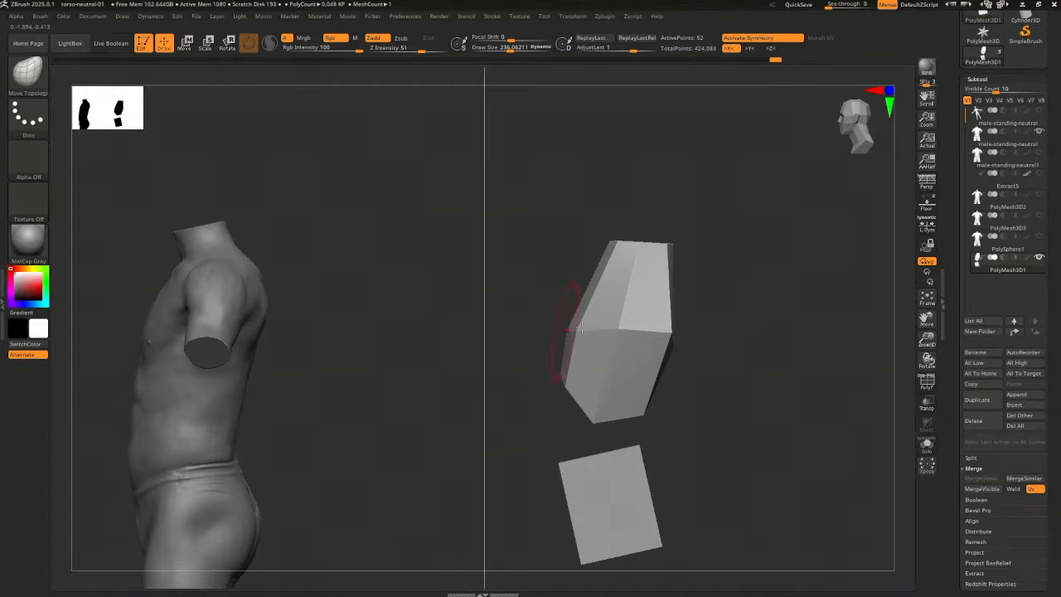
Insert two horizontal edge loops in the rib cage form with ZModeler, above and below its middle edge, with PolyFrame on
mouse_move(729, 347)
left_mouse_down()
mouse_move(691, 348)
mouse_move(637, 320)
mouse_move(793, 360)
mouse_move(801, 379)
left_mouse_up()
key("b")
key("z")
key("m")
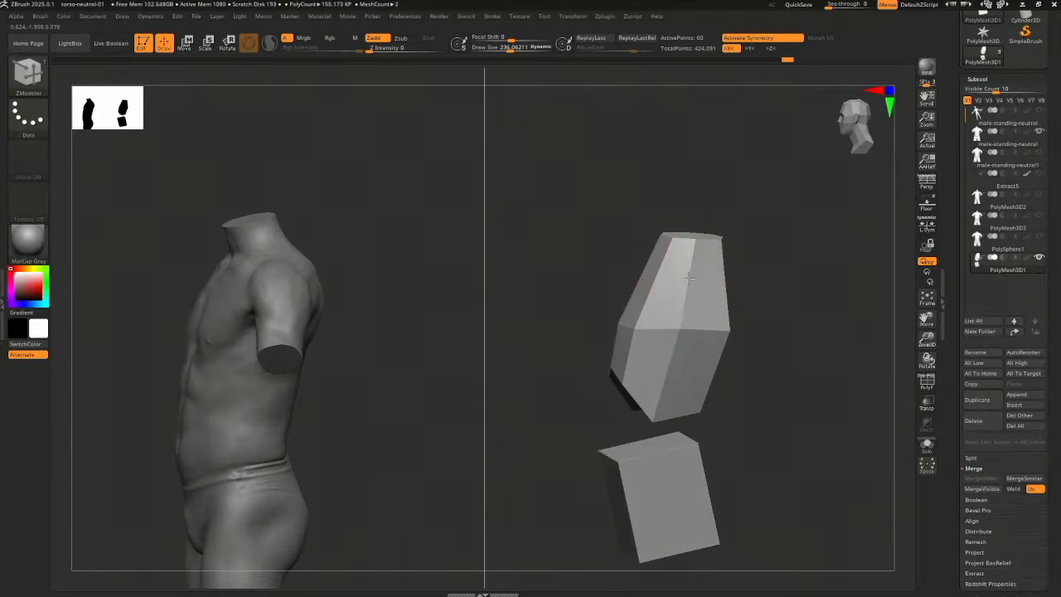
left_click(676, 278)
key("shift+f")
left_click(666, 378)
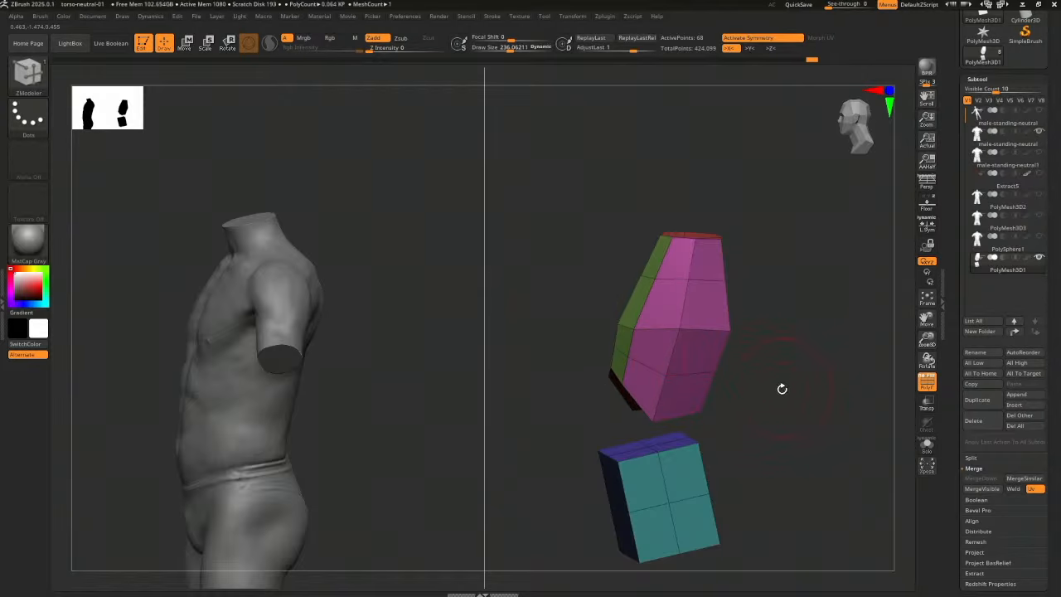
Round out the rib cage form's sides with the Move brush, widening the lower flanks from the front and back
key("b")
key("m")
key("v")
mouse_move(787, 388)
left_mouse_down()
mouse_move(810, 379)
mouse_move(721, 327)
left_mouse_up()
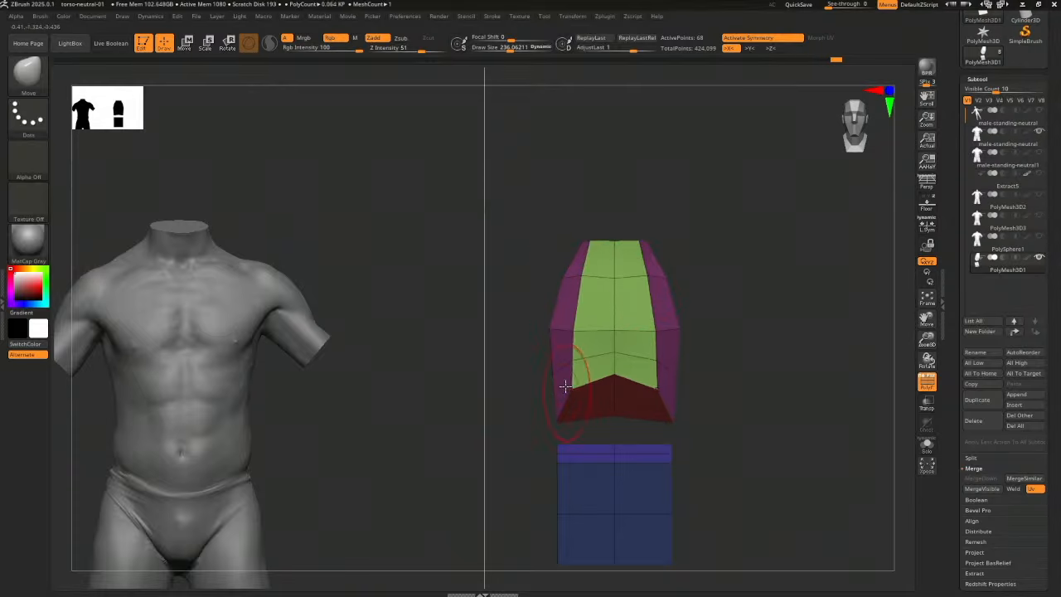
mouse_move(704, 332)
left_mouse_down()
mouse_move(664, 376)
mouse_move(624, 358)
left_mouse_up()
left_click_drag(751, 331, 701, 348)
left_click_drag(630, 379, 621, 380)
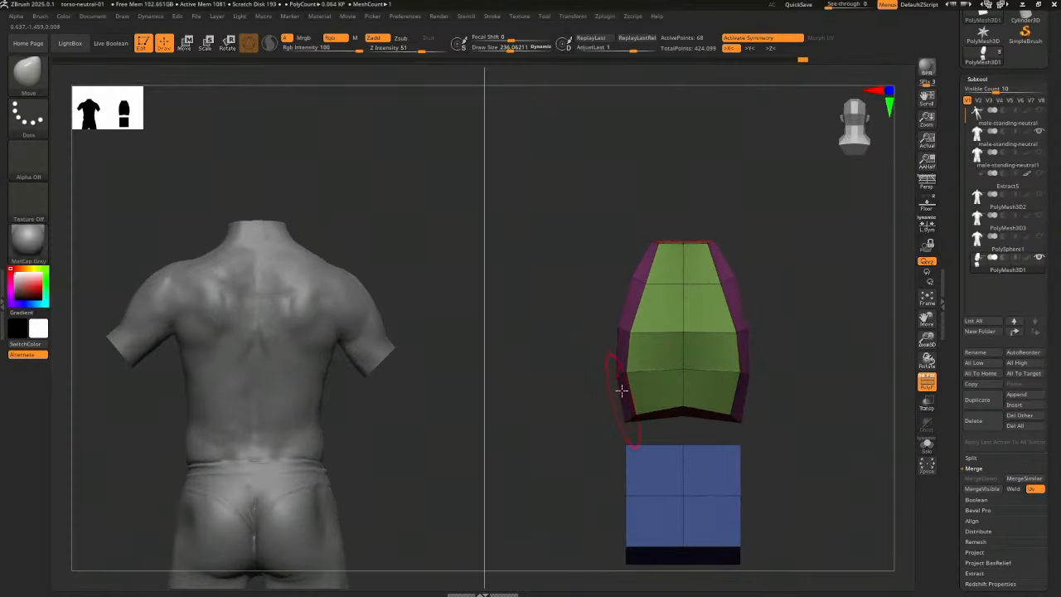
Turn on Dynamic Subdivision for the rib cage and pelvis forms
left_click(978, 79)
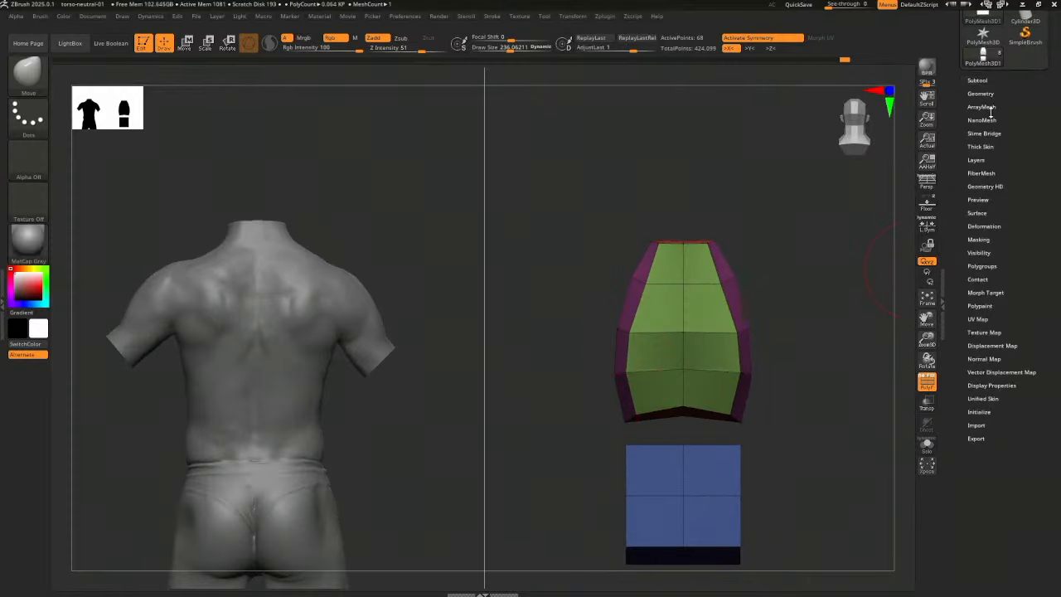
left_click(981, 94)
left_click(988, 200)
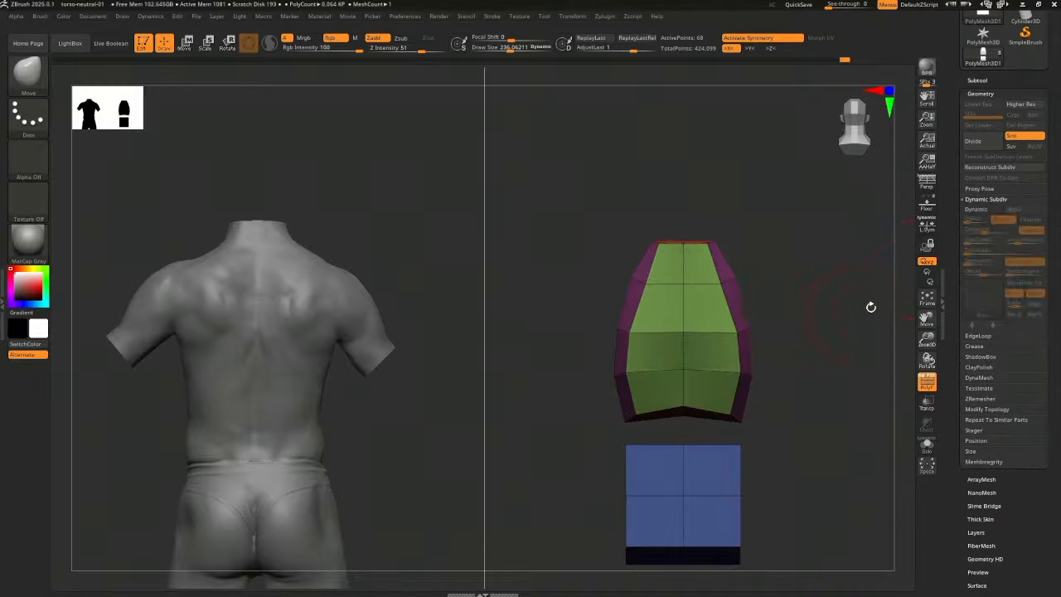
left_click(983, 210)
Enlarge the Move brush to about 331 and push out the rib cage's lower front and underside from the side
key("s")
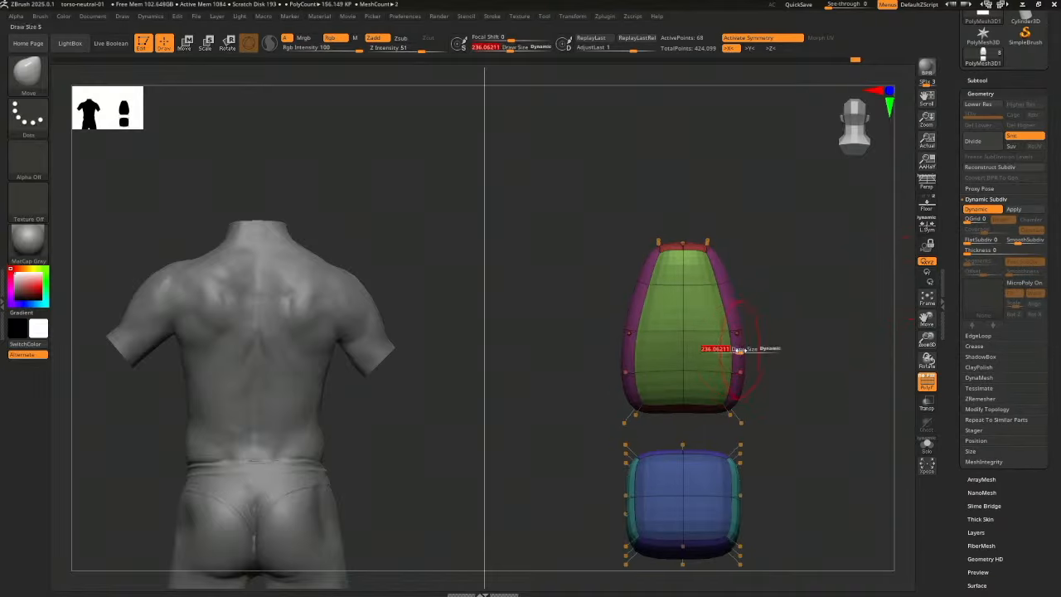
left_click_drag(735, 352, 755, 333)
left_click_drag(825, 362, 746, 362)
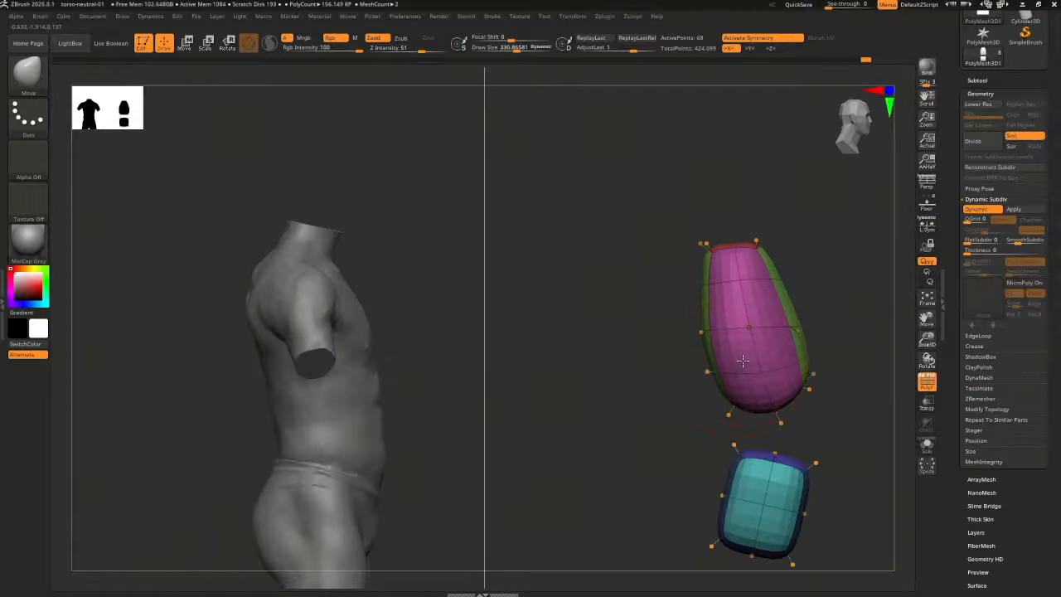
left_click_drag(621, 411, 570, 393, "alt")
left_click_drag(763, 355, 771, 332)
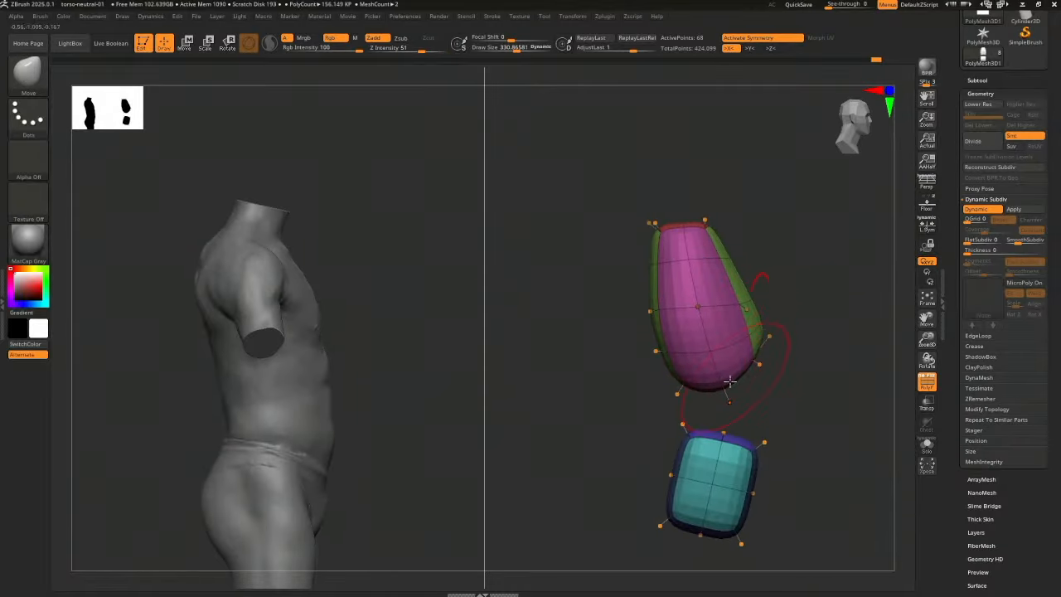
left_click_drag(730, 381, 737, 390)
Pull the rib cage's front chest contour forward and shift its top rim toward the front
left_click_drag(814, 373, 797, 372)
left_click_drag(746, 278, 799, 256)
left_click_drag(661, 223, 705, 219)
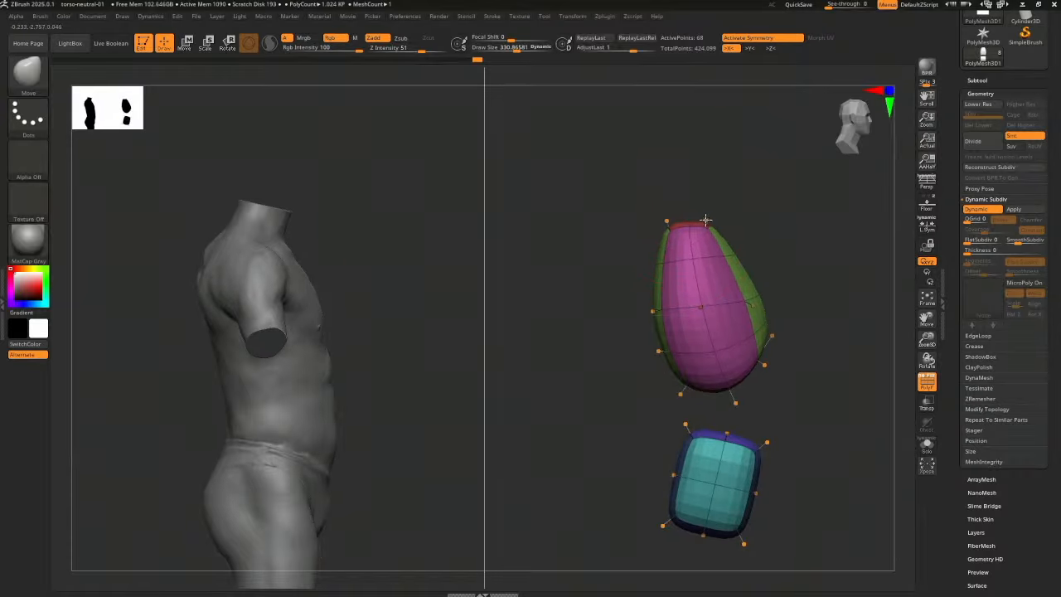
Pull the lower corners and bottom centre of the rib cage downward in the front view
left_click_drag(806, 270, 747, 277)
left_click_drag(840, 307, 768, 378, "alt")
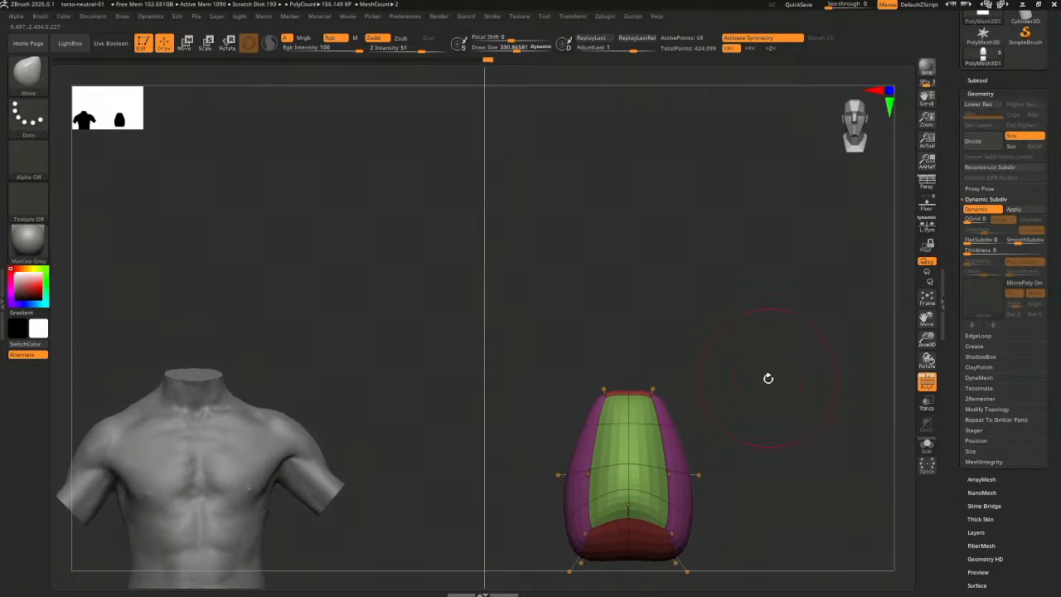
left_click_drag(579, 555, 582, 570)
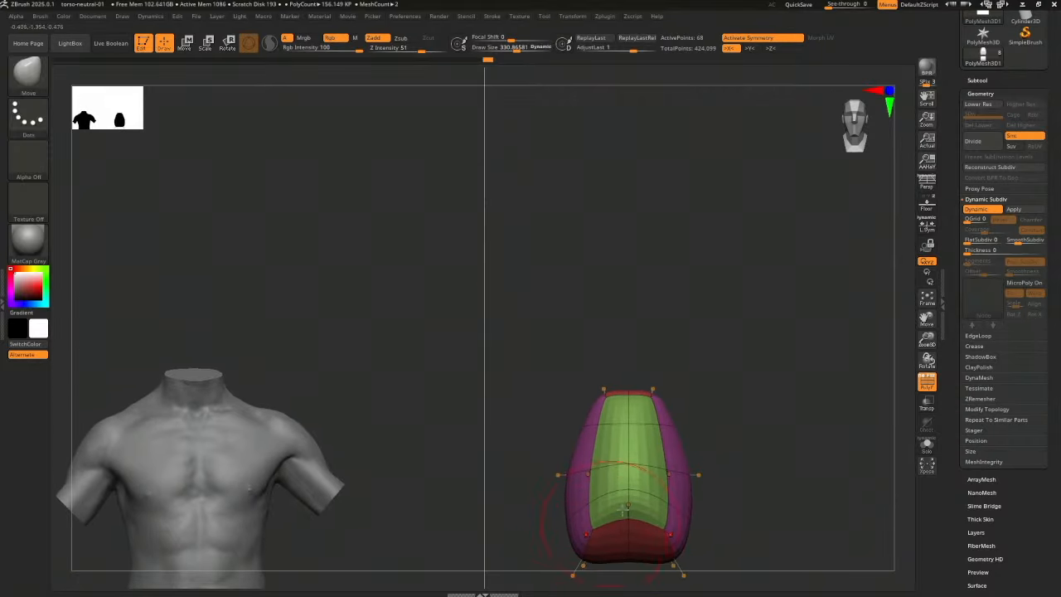
left_click_drag(762, 384, 760, 431, "alt")
left_click_drag(627, 559, 629, 572)
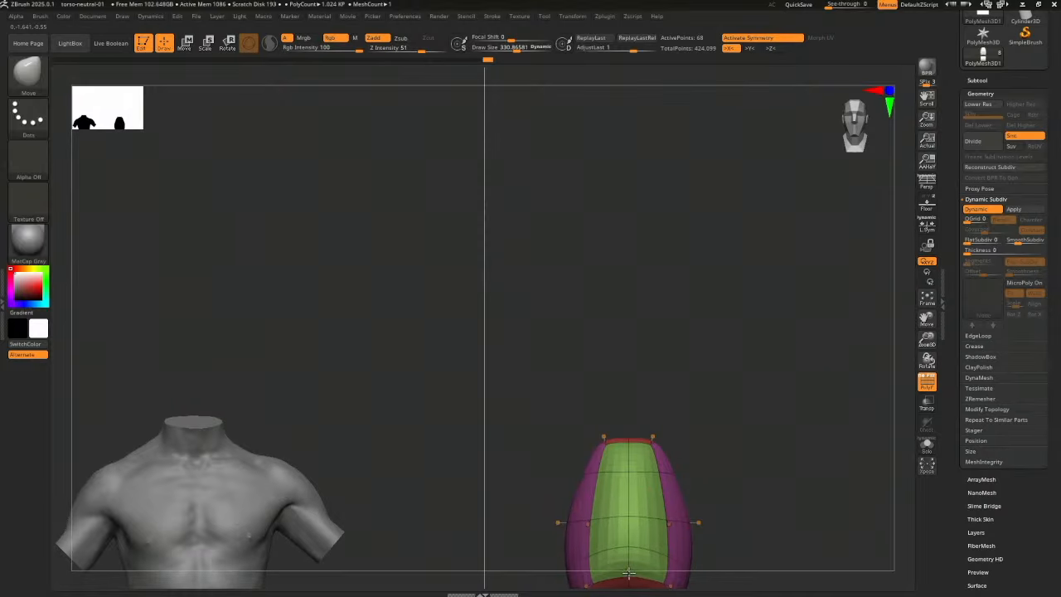
left_click_drag(759, 400, 785, 108, "alt")
mouse_move(825, 267)
left_mouse_down("alt")
mouse_move(835, 185)
mouse_move(821, 265)
left_mouse_up("alt")
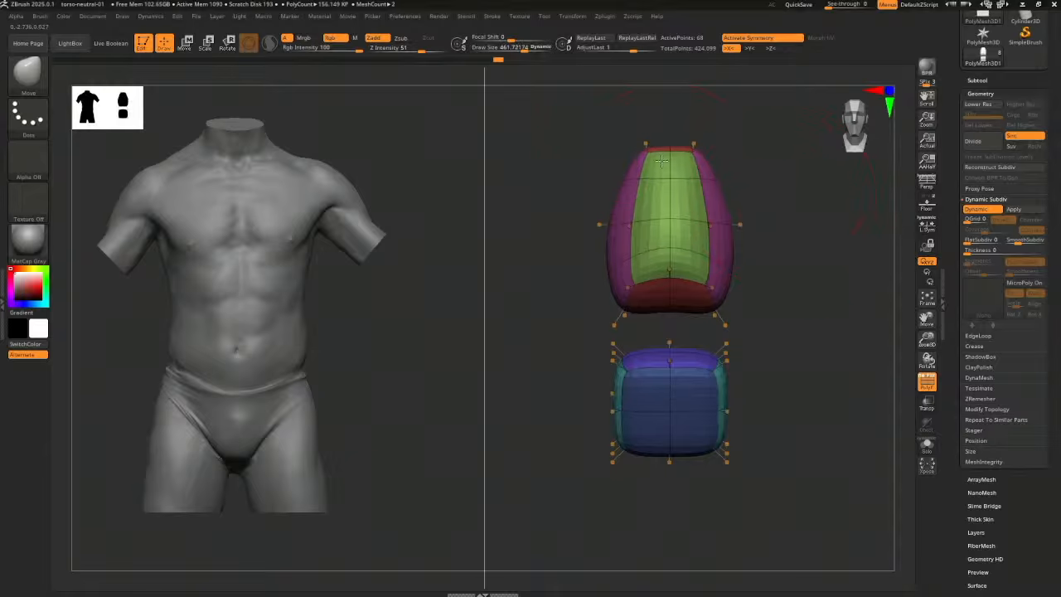
Set the brush size to about 322 and smooth and refine the rib cage's front contour from the side
mouse_move(795, 220)
left_mouse_down("alt")
mouse_move(788, 144)
mouse_move(782, 251)
mouse_move(801, 239)
mouse_move(663, 145)
mouse_move(666, 133)
mouse_move(703, 114)
mouse_move(796, 208)
mouse_move(762, 160)
mouse_move(796, 251)
mouse_move(765, 199)
mouse_move(722, 268)
mouse_move(682, 270)
mouse_move(799, 289)
mouse_move(789, 294)
left_mouse_up("alt")
key("s")
left_click_drag(619, 277, 585, 274)
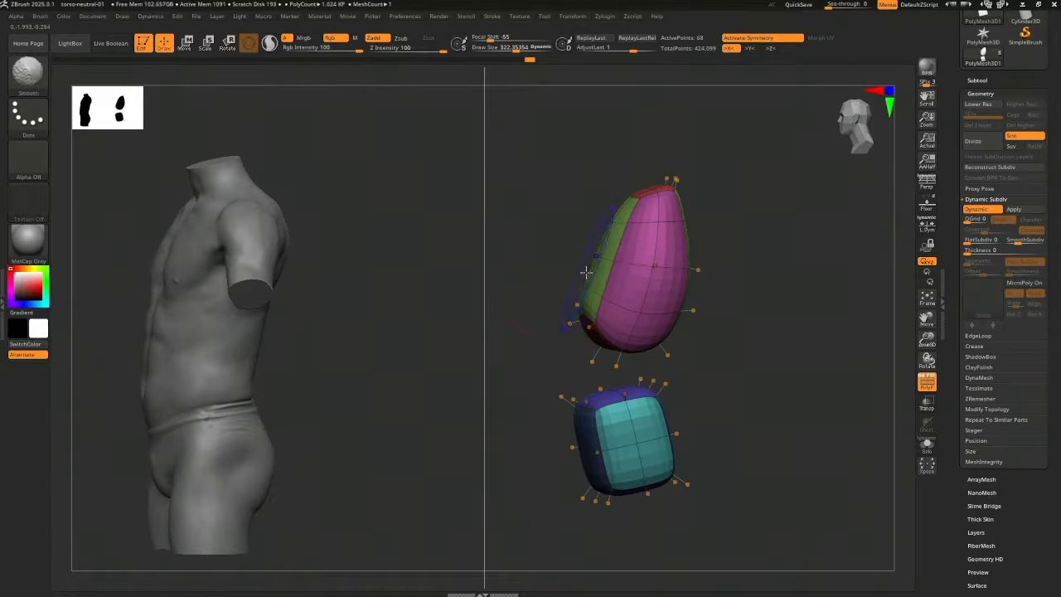
left_click_drag(743, 270, 729, 269)
left_click_drag(593, 262, 746, 287)
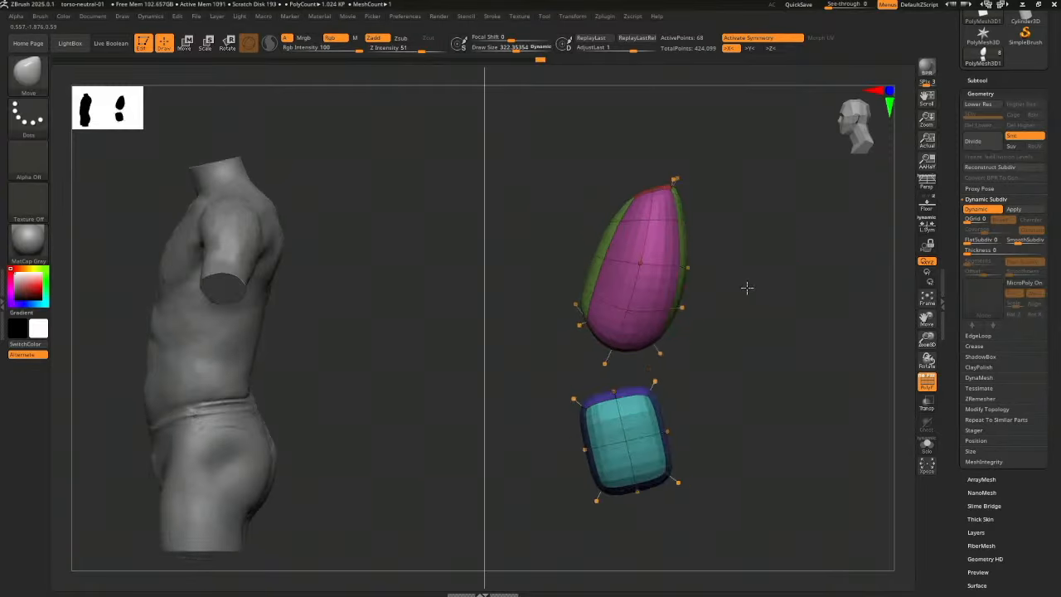
left_click_drag(730, 346, 687, 357)
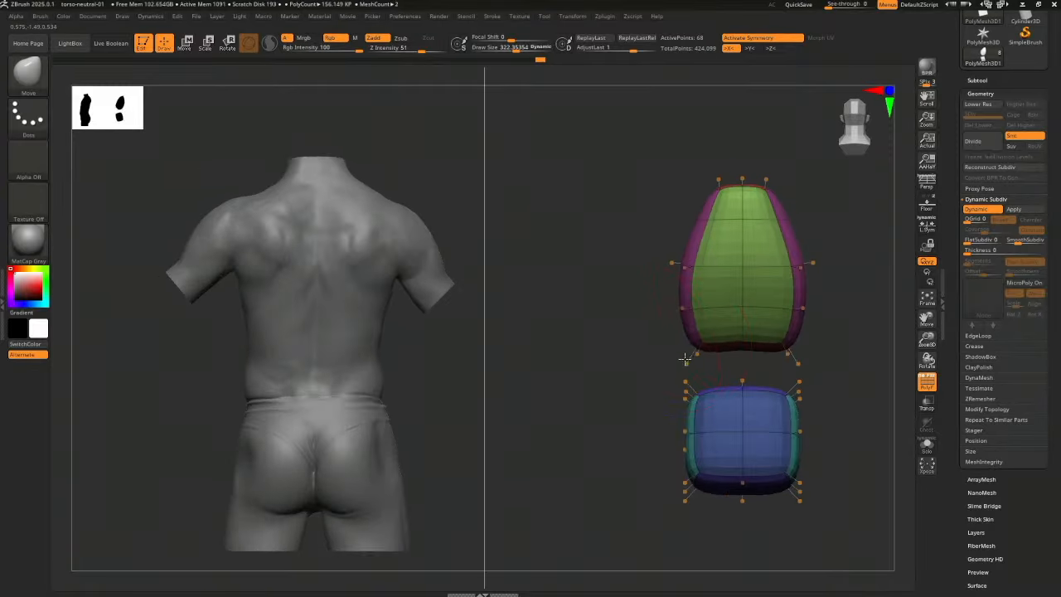
left_click_drag(863, 316, 787, 415, "alt")
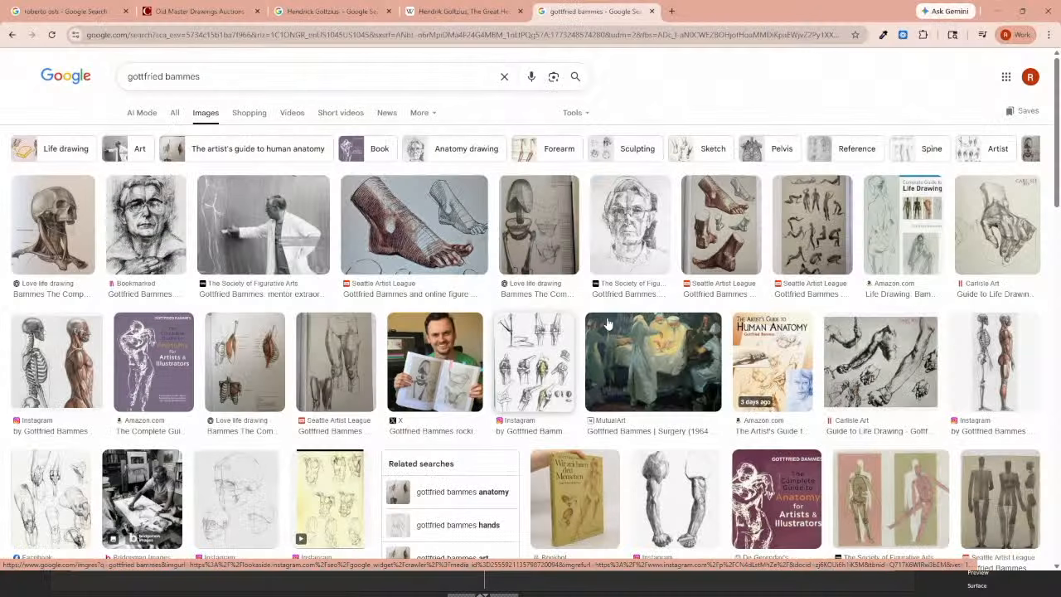
Preview the Love life drawing image of Bammes's rib cage and pelvis forms and browse the other image results
left_click(551, 248)
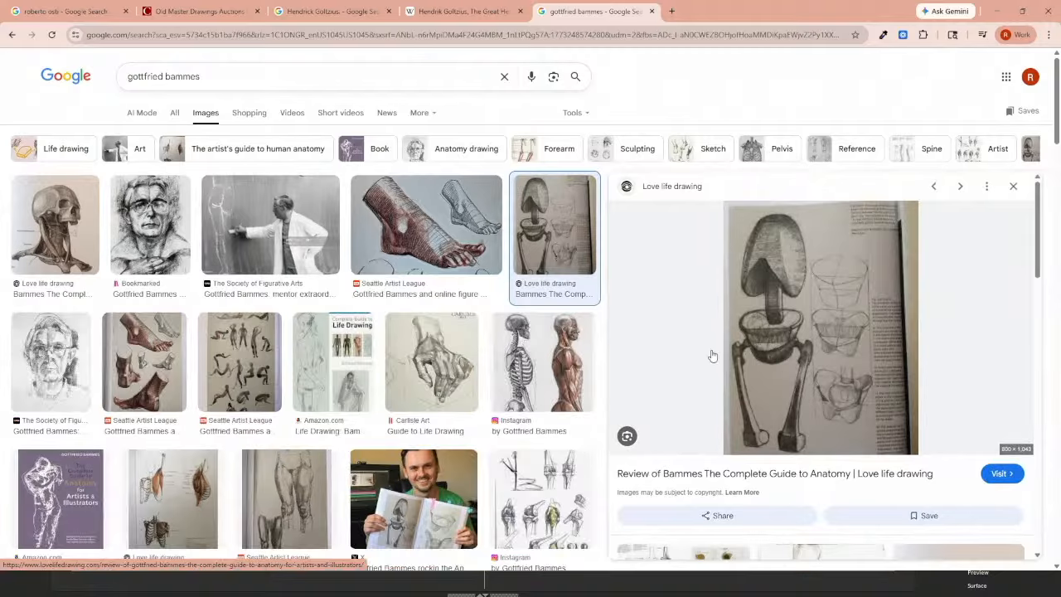
scroll(557, 384, "down", 5)
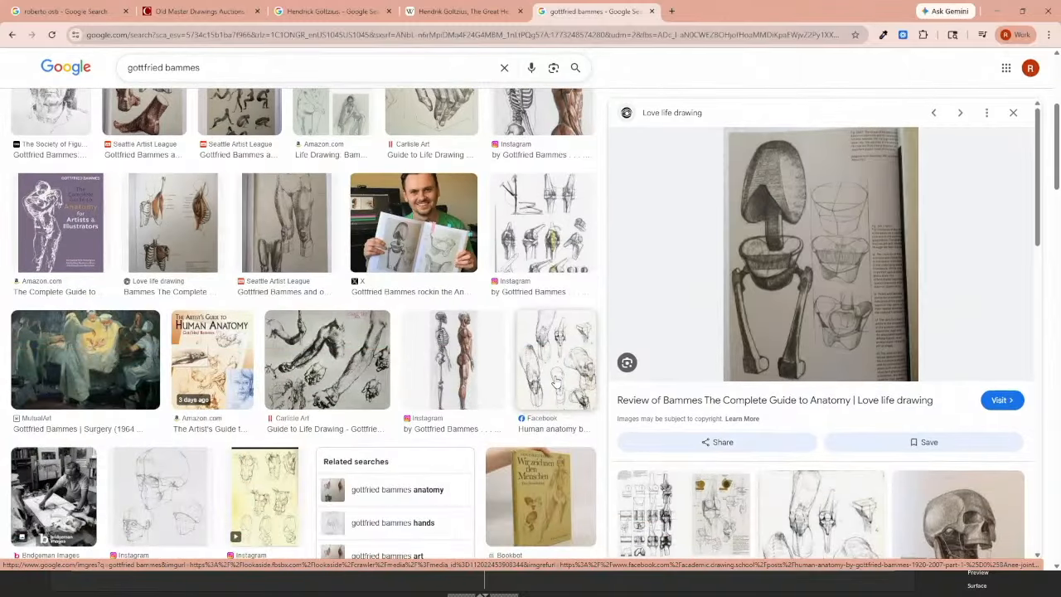
scroll(557, 384, "down", 3)
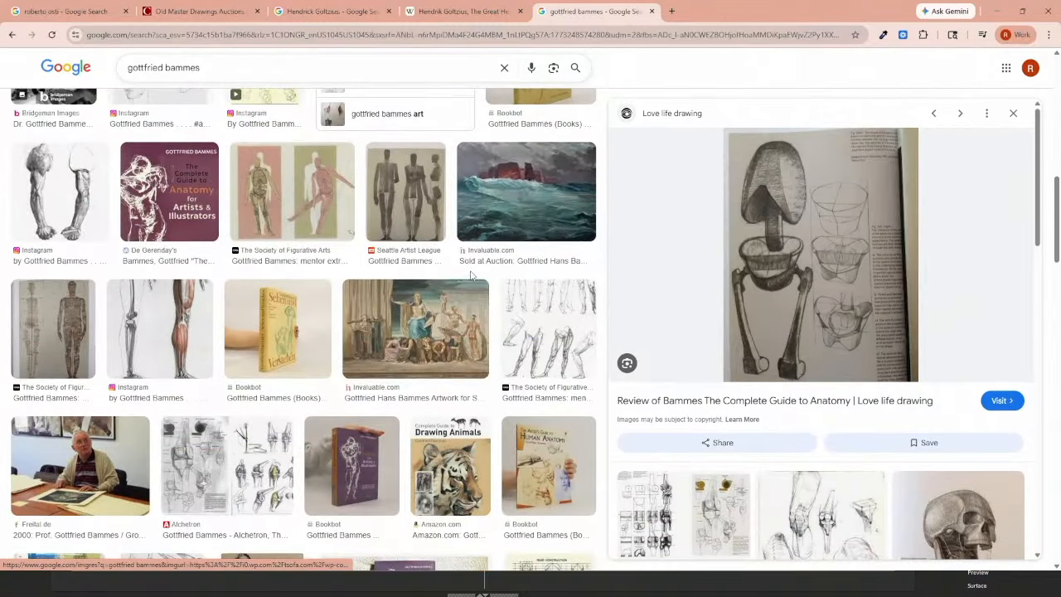
Search images for "gottfried bammes pelvis" and preview the Foundation Figure and Mariano Espinosa pelvis drawings
left_click(229, 67)
type("pelvis")
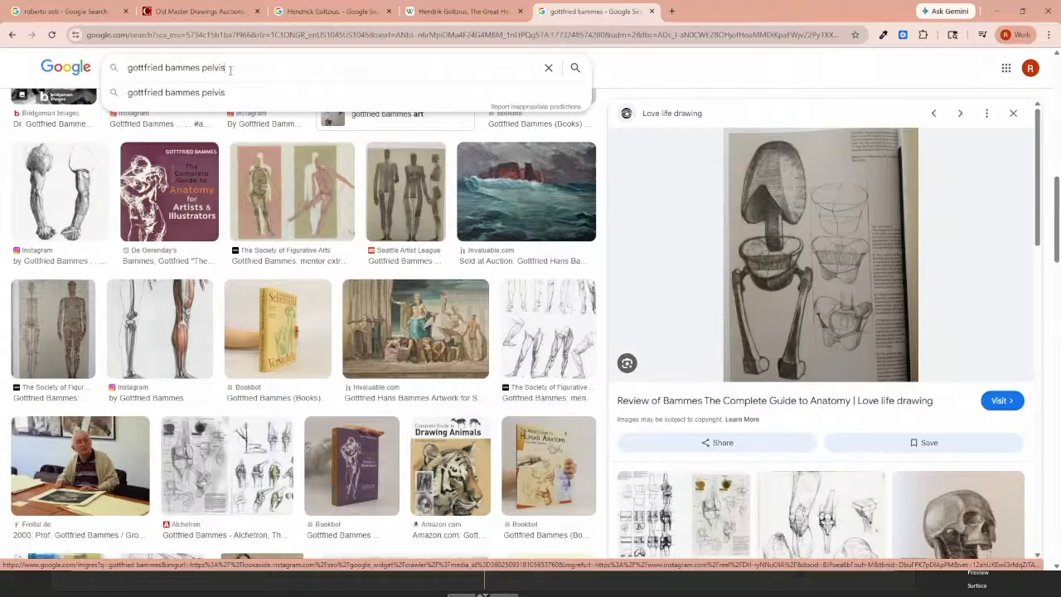
key("Return")
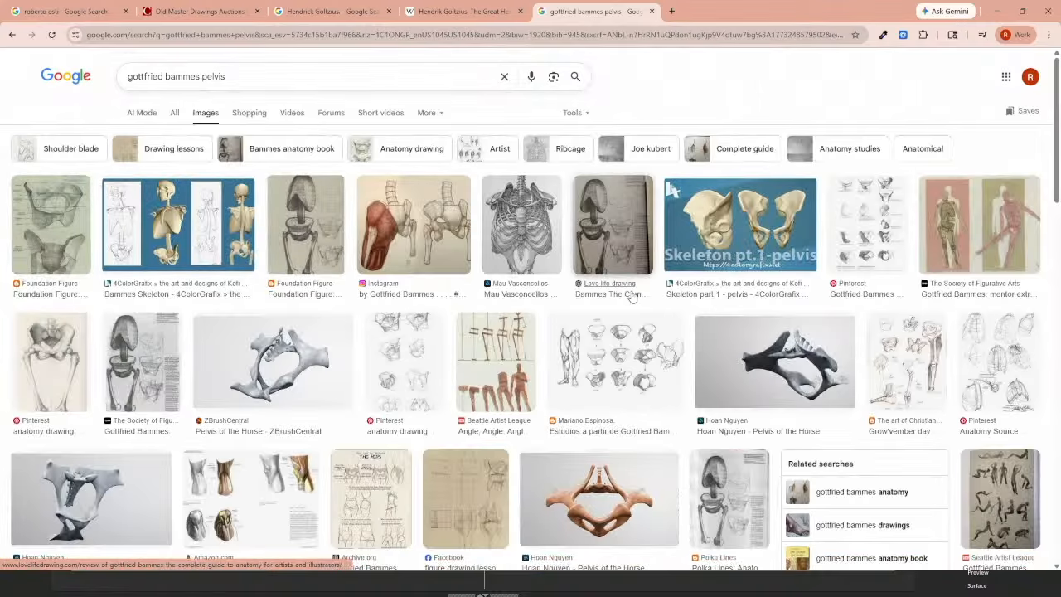
left_click(56, 237)
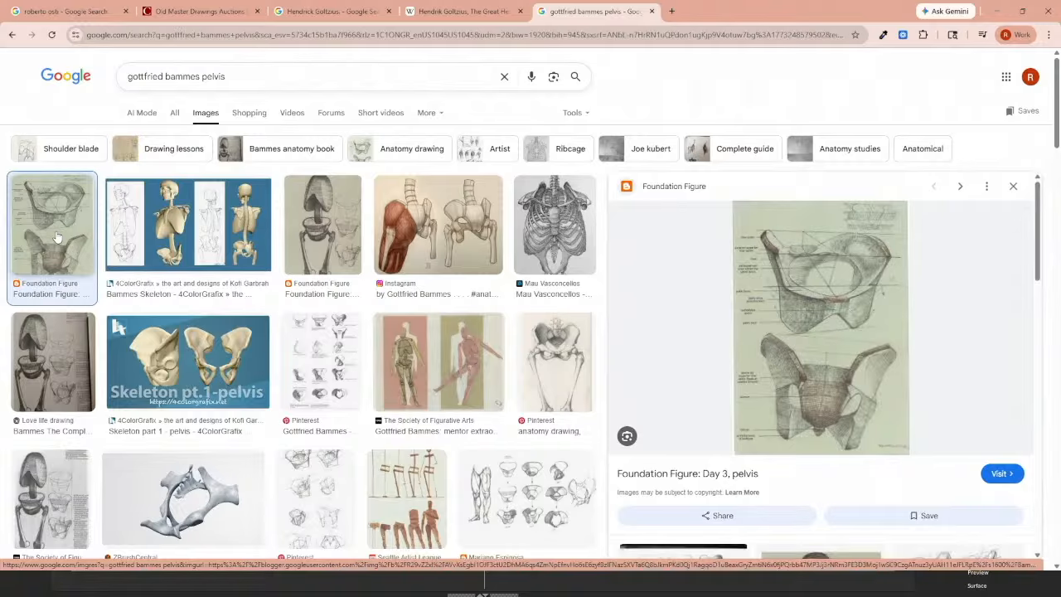
left_click(527, 497)
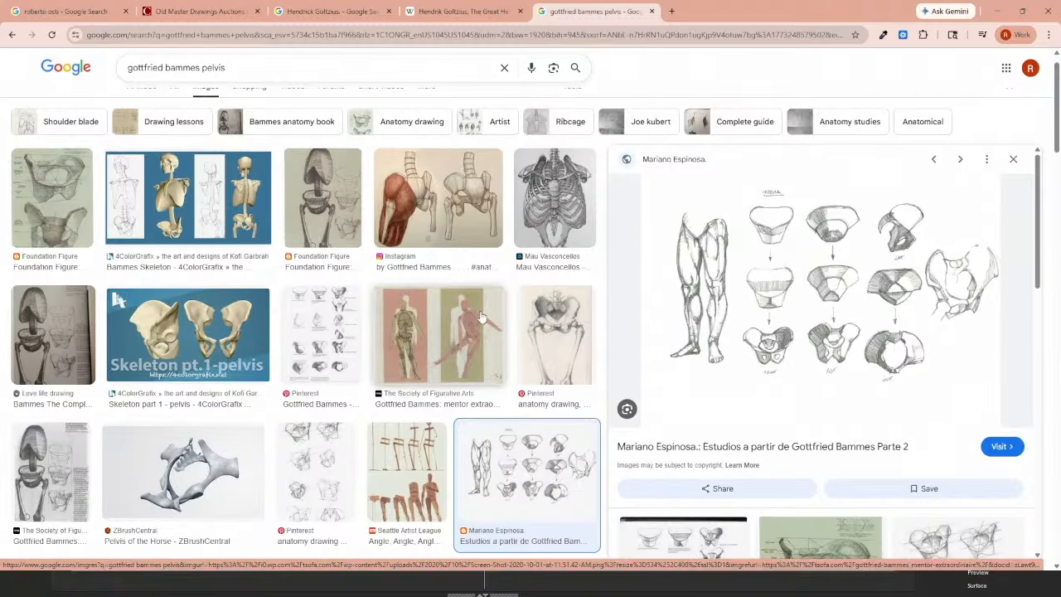
Preview the Love life drawing image, mark Bammes's bucket-shaped pelvis sketches on it, and return to ZBrush
left_click(53, 335)
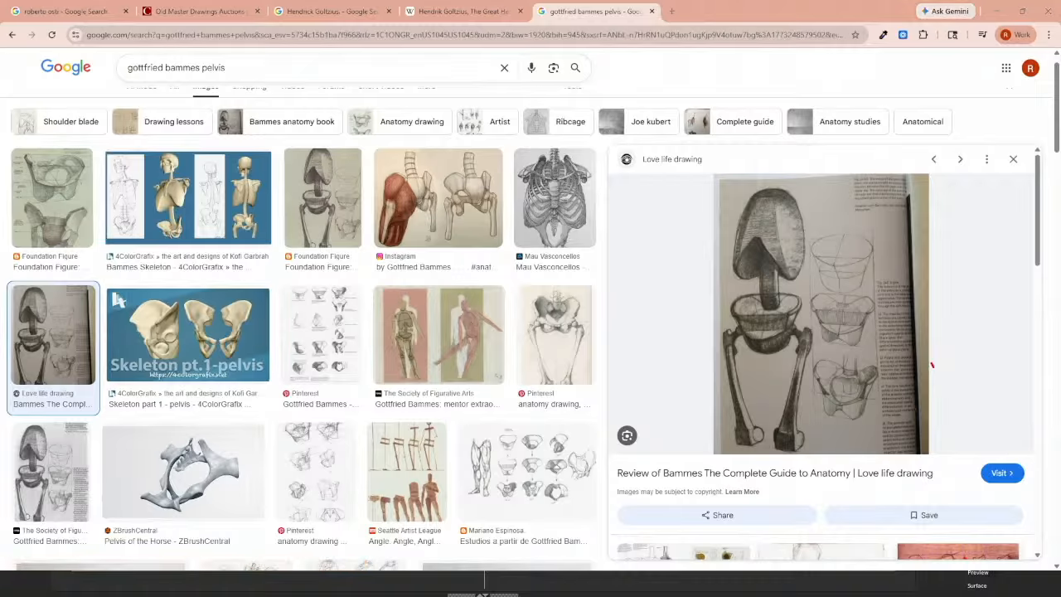
left_click_drag(803, 225, 911, 272)
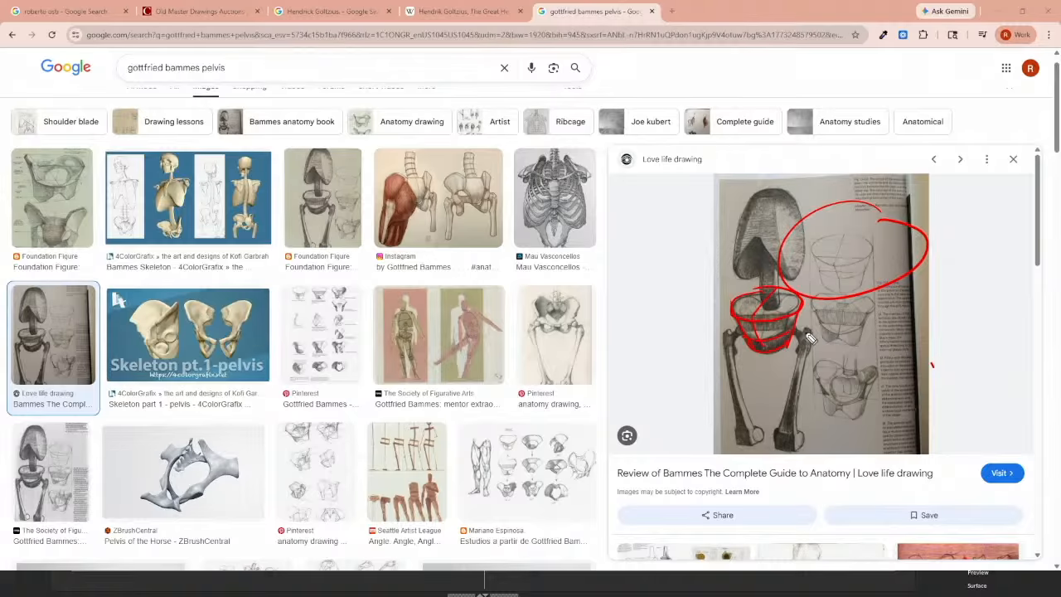
key("alt+Tab")
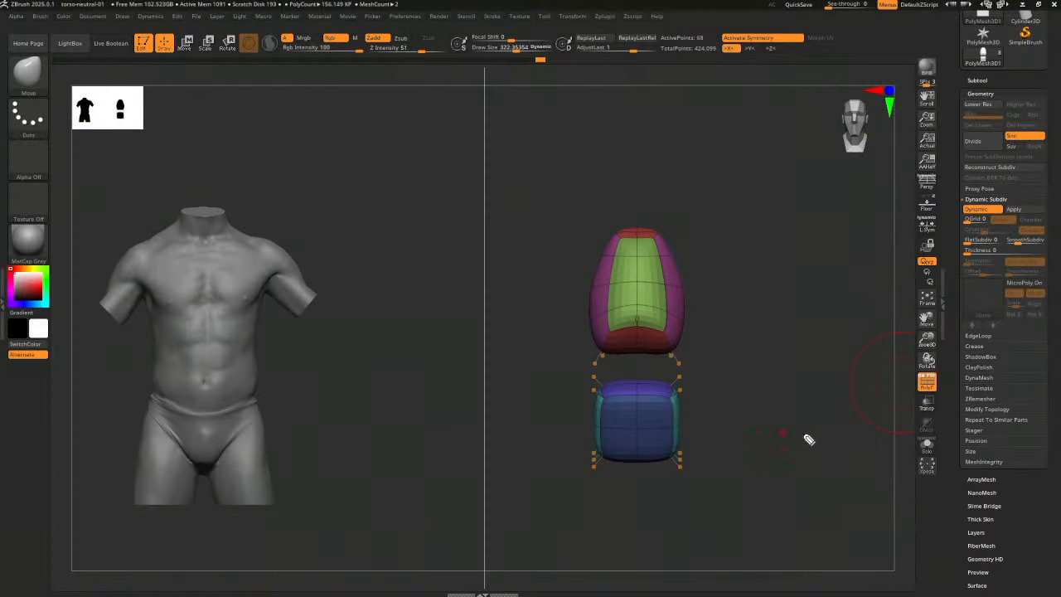
Turn off dynamic subdivision and taper the pelvis box's underside inward with the Move brush at a size of about 258
left_click_drag(805, 441, 793, 456)
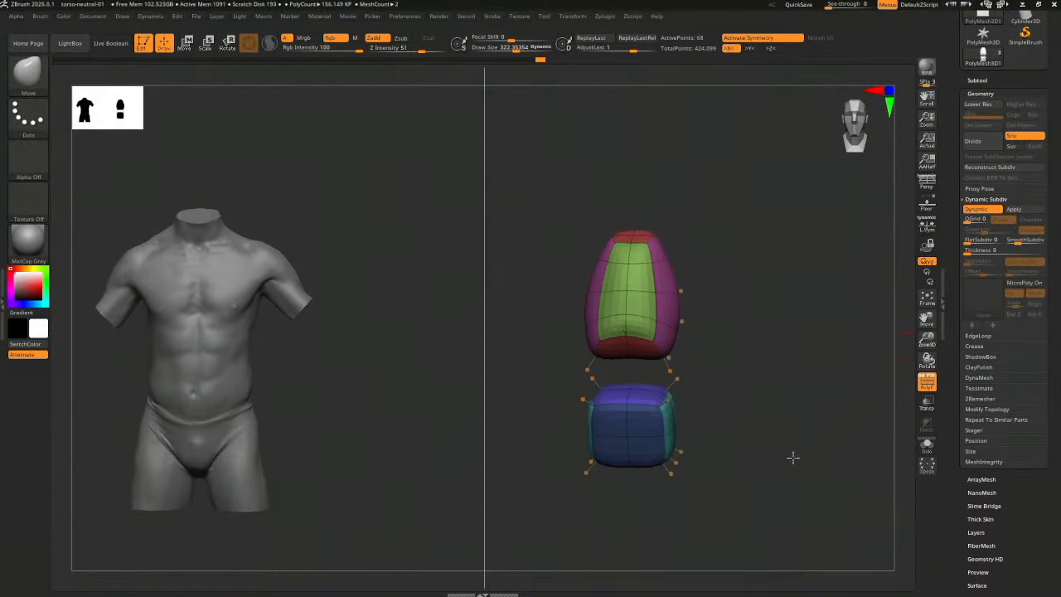
left_click(984, 210)
left_click_drag(788, 382, 729, 390)
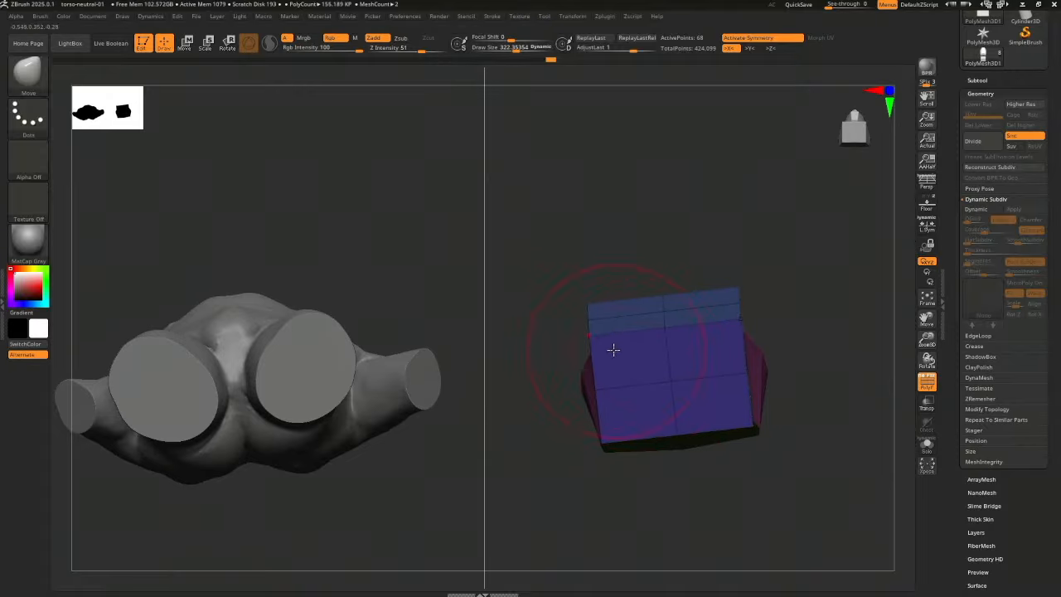
key("s")
left_click_drag(597, 340, 591, 340)
left_click_drag(590, 336, 619, 332)
left_click_drag(604, 434, 696, 409)
left_click_drag(592, 322, 626, 321)
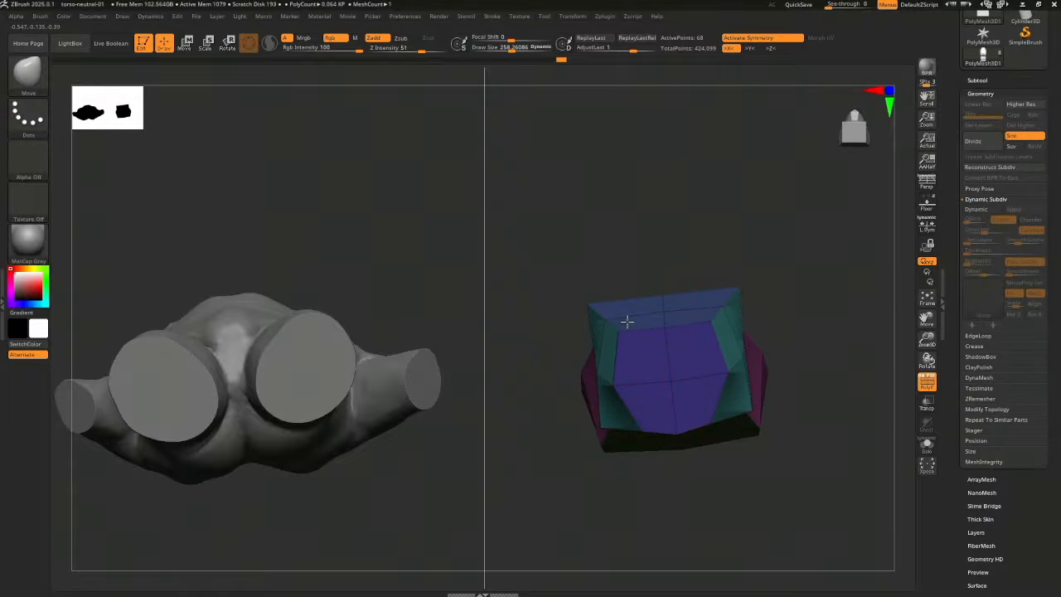
left_click_drag(619, 417, 655, 396)
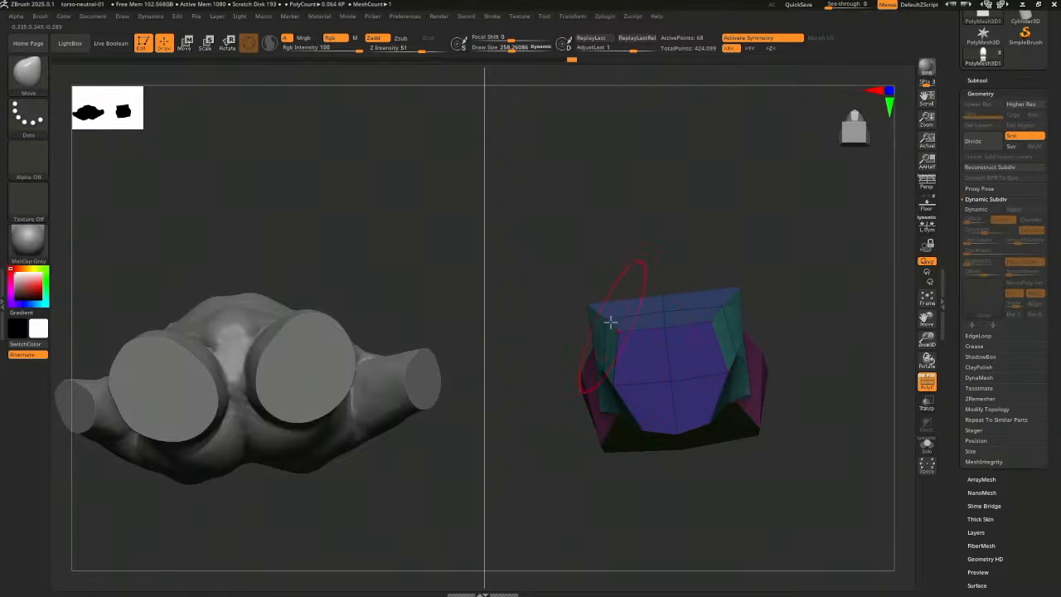
left_click_drag(787, 290, 809, 423)
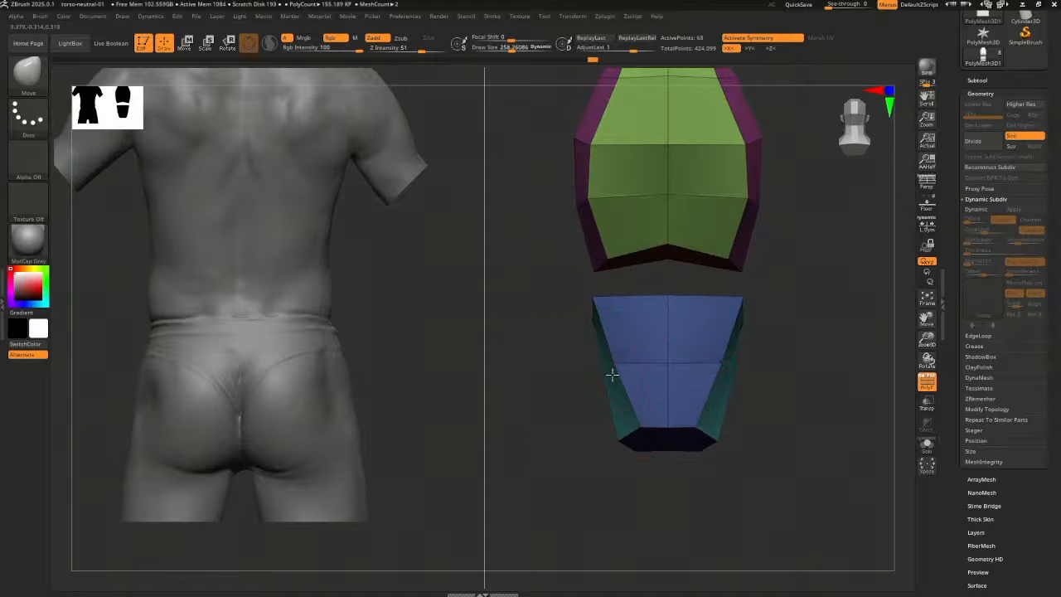
Widen the pelvis box's upper corners and round its top outline with the Move brush
left_click_drag(775, 368, 663, 431)
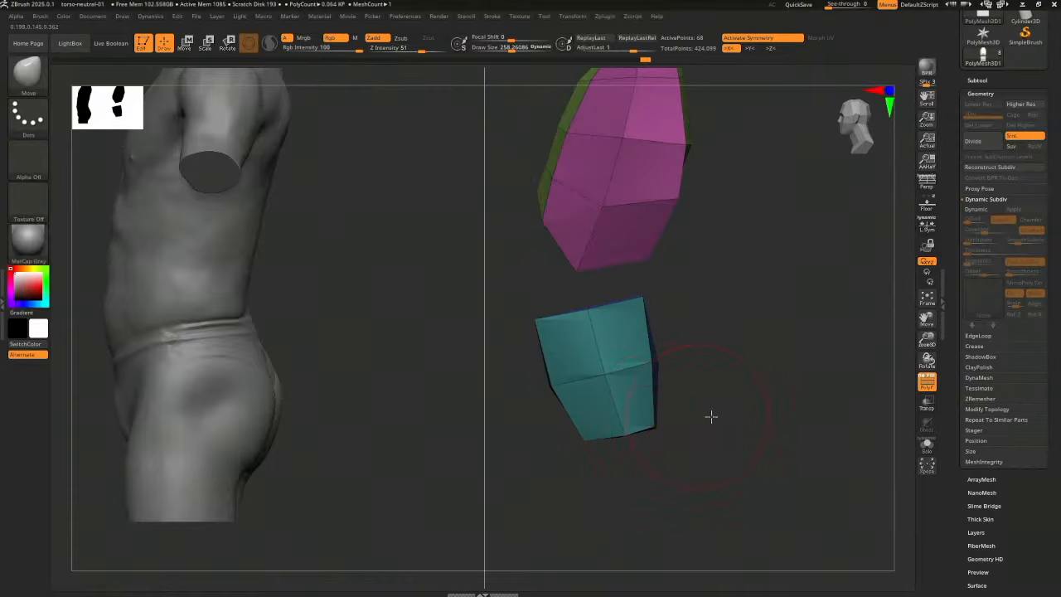
mouse_move(710, 416)
left_mouse_down()
mouse_move(748, 407)
mouse_move(709, 427)
left_mouse_up()
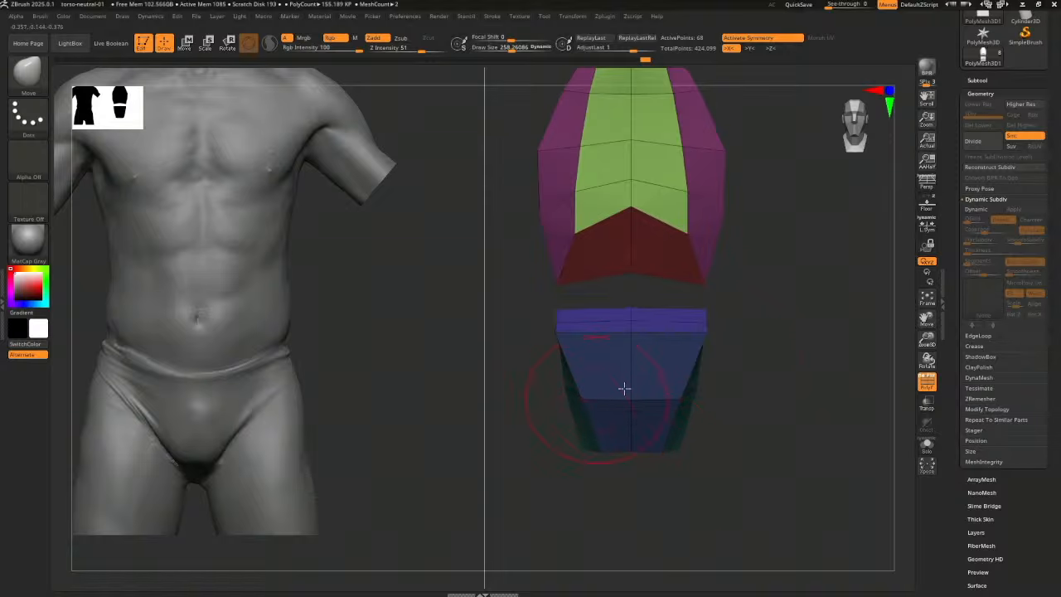
left_click_drag(751, 362, 753, 403)
left_click_drag(704, 314, 723, 311)
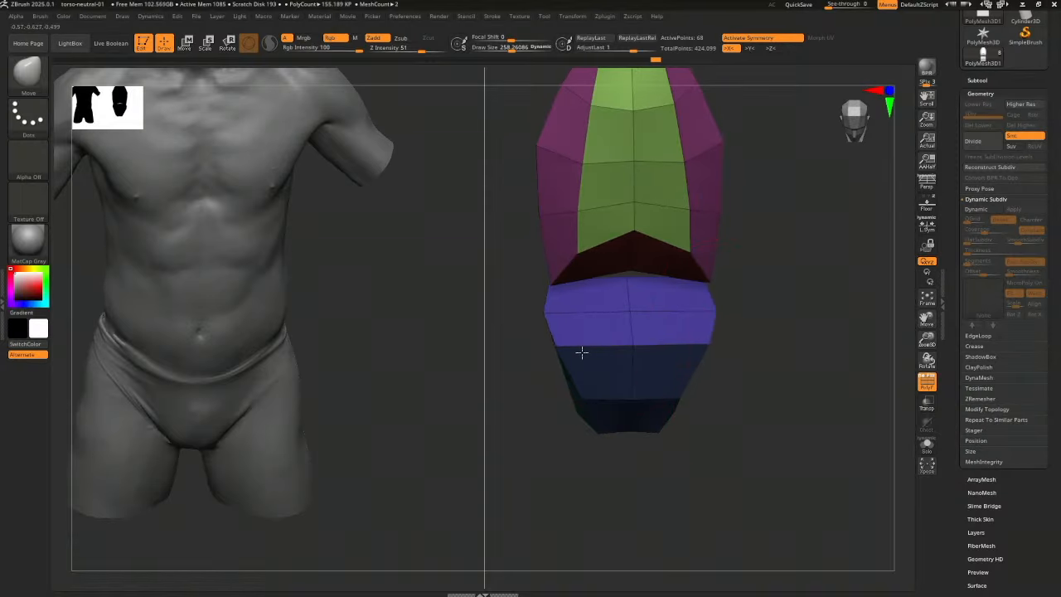
left_click_drag(734, 360, 817, 418)
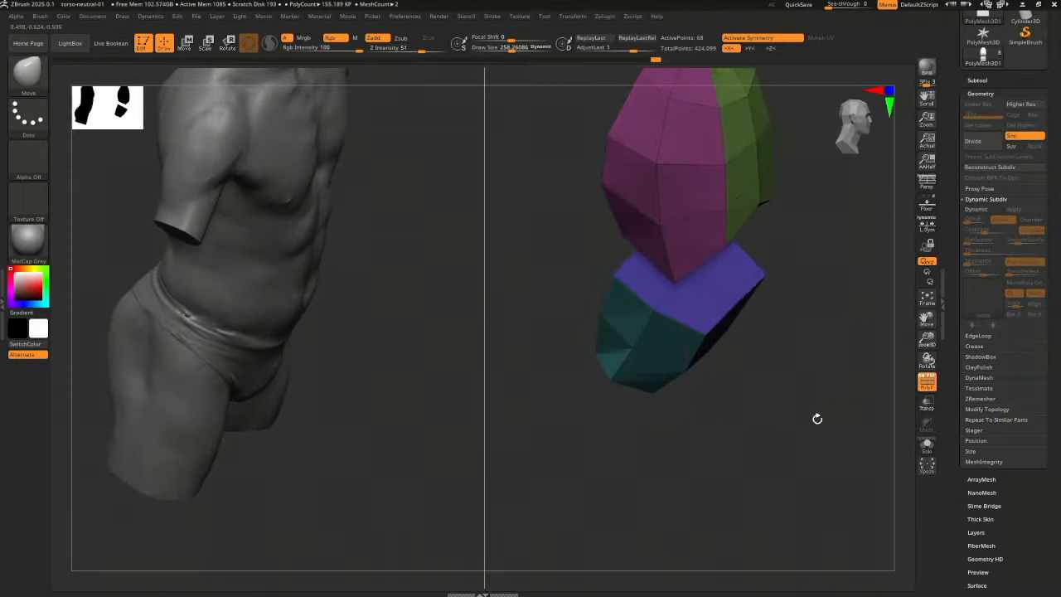
left_click_drag(770, 307, 652, 244)
left_click_drag(693, 296, 800, 409)
Inset the pelvis's top and bottom faces with the ZModeler brush
key("b")
key("z")
key("m")
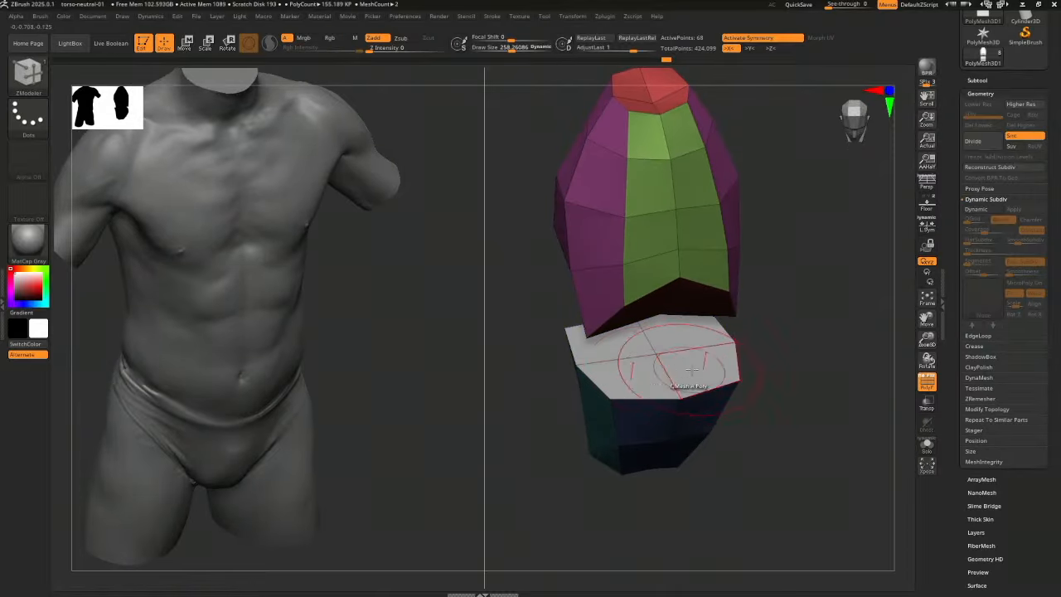
key("space")
mouse_move(700, 365)
left_mouse_down()
mouse_move(702, 335)
mouse_move(703, 355)
left_mouse_up()
left_click_drag(788, 438, 732, 357)
left_click(654, 433)
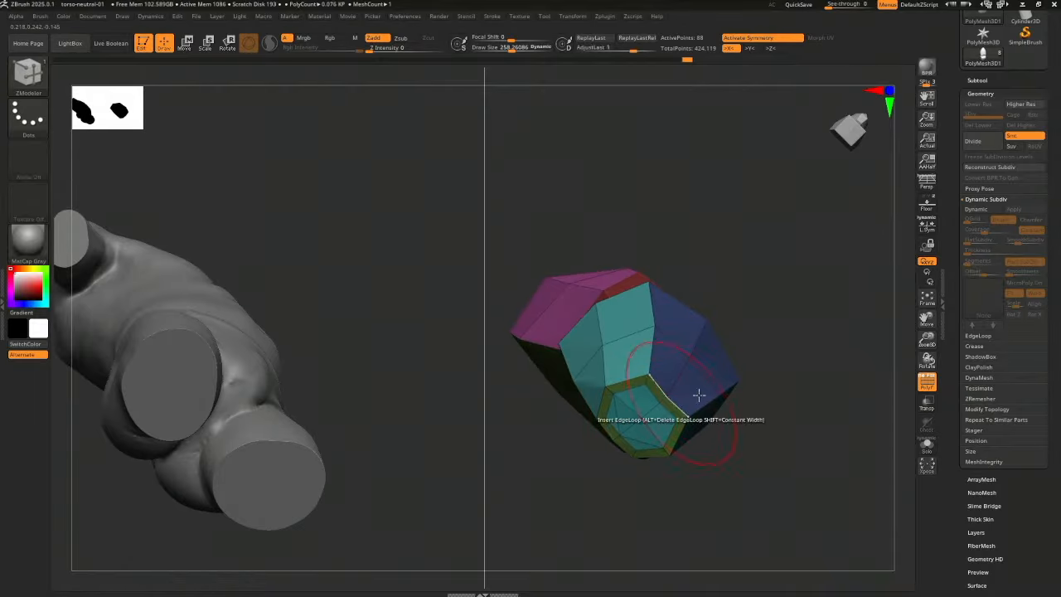
left_click_drag(687, 419, 853, 327)
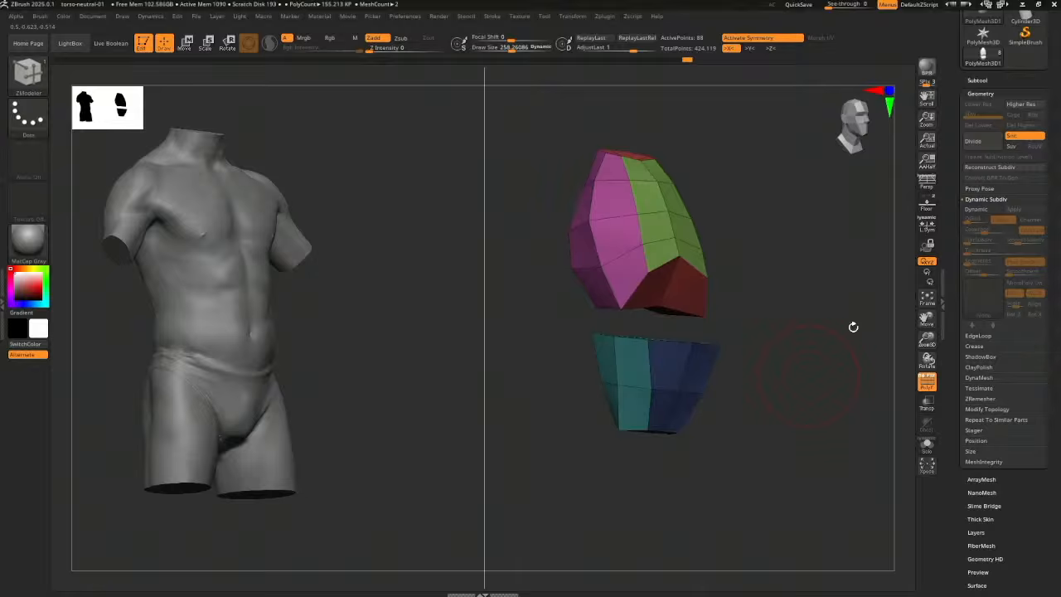
Turn on dynamic subdivision, hide the polyframe, and choose the Move brush
left_click(975, 209)
mouse_move(803, 359)
left_mouse_down()
mouse_move(792, 375)
mouse_move(800, 436)
mouse_move(789, 406)
mouse_move(774, 425)
mouse_move(834, 442)
mouse_move(804, 459)
mouse_move(726, 423)
left_mouse_up()
key("shift+f")
key("b")
key("m")
key("v")
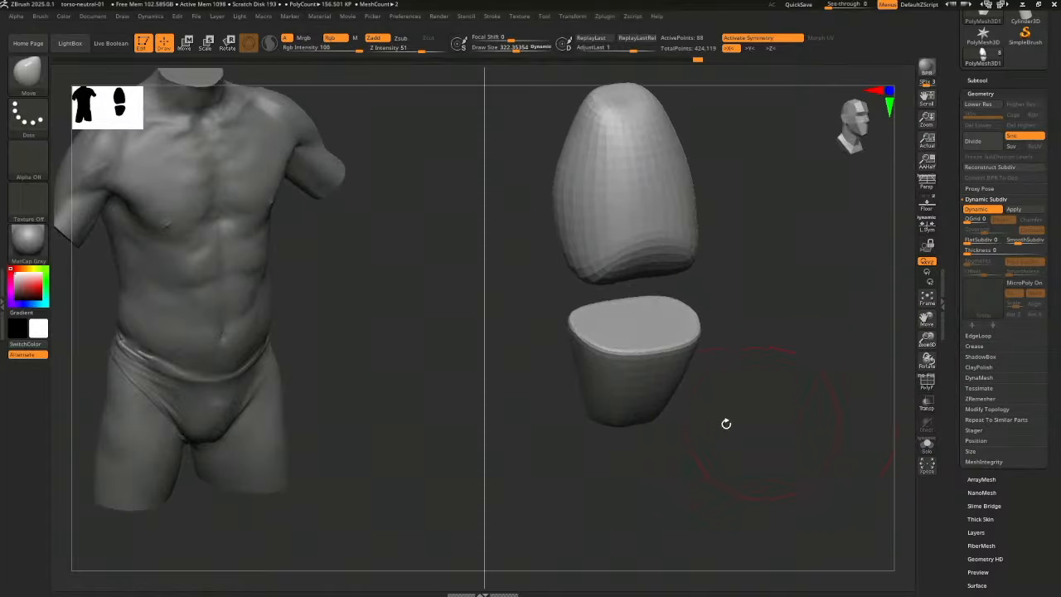
Compare the low-poly and smoothed forms of the rib cage and pelvis from several angles
left_click_drag(600, 442, 734, 402)
key("shift+d")
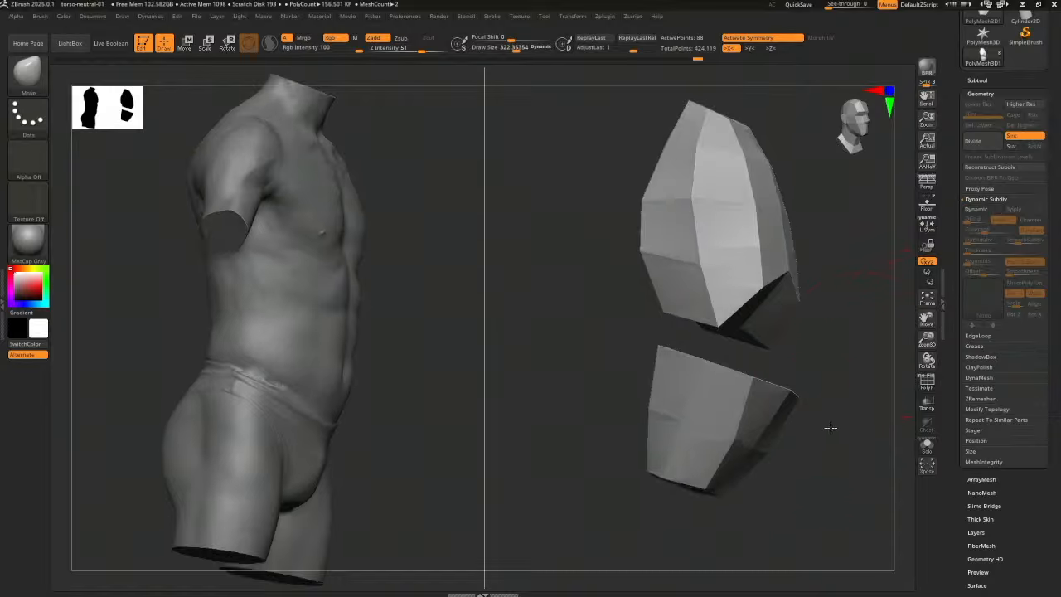
mouse_move(830, 427)
left_mouse_down()
mouse_move(843, 382)
mouse_move(828, 425)
left_mouse_up()
key("shift+f")
mouse_move(817, 472)
left_mouse_down()
mouse_move(820, 423)
mouse_move(819, 457)
mouse_move(841, 475)
mouse_move(847, 427)
mouse_move(812, 486)
mouse_move(790, 476)
left_mouse_up()
left_click(982, 210)
key("shift+f")
Set the brush size to about 274 and adjust the pelvis's lower corners and upper front edge
key("s")
left_click_drag(790, 477, 718, 486)
key("s")
left_click_drag(627, 479, 625, 477)
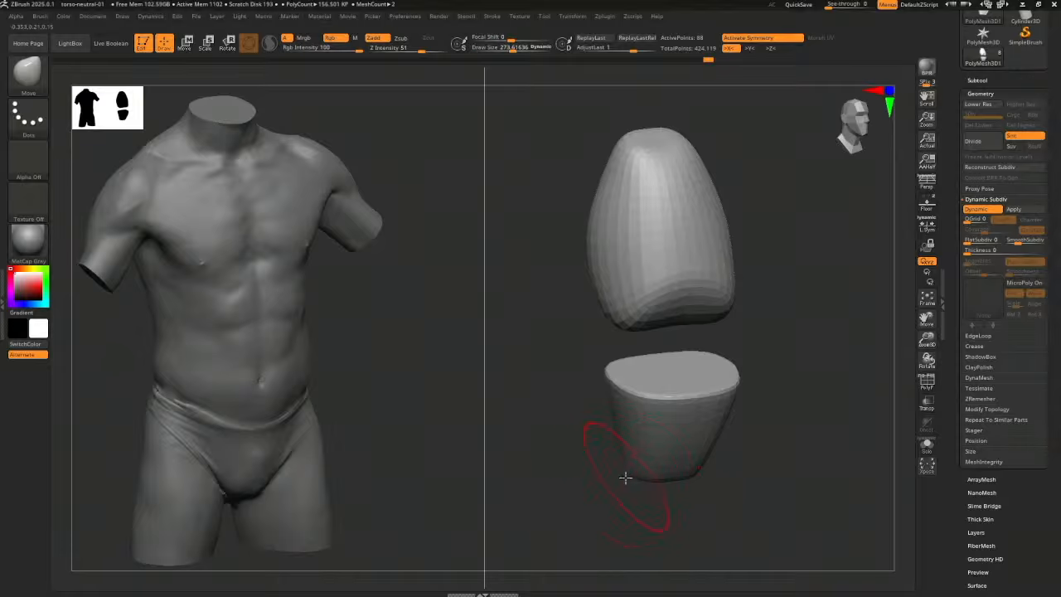
left_click_drag(748, 483, 708, 473)
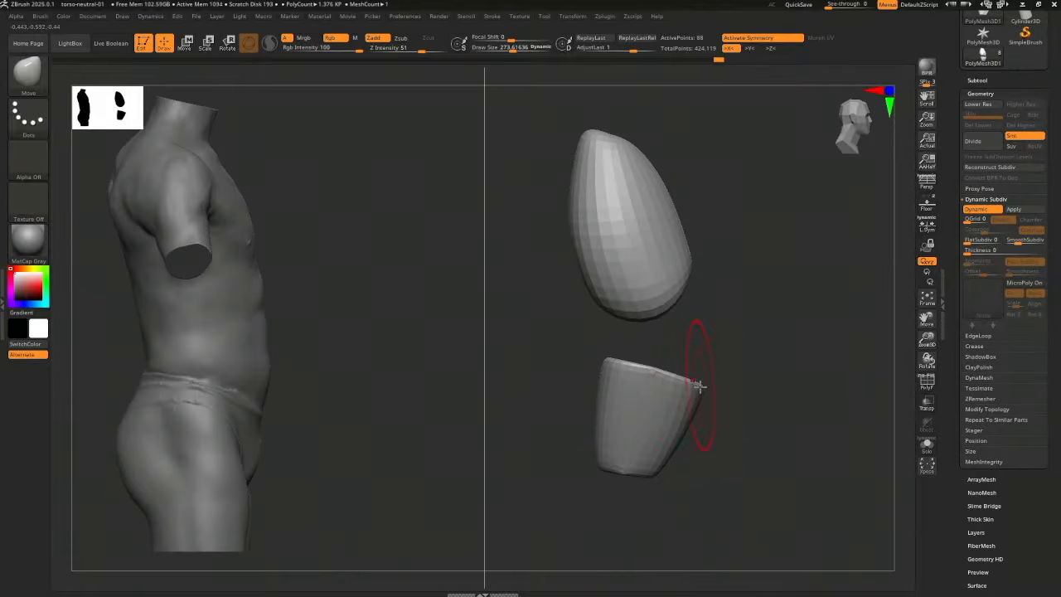
mouse_move(698, 385)
left_mouse_down()
mouse_move(732, 417)
mouse_move(687, 422)
left_mouse_up()
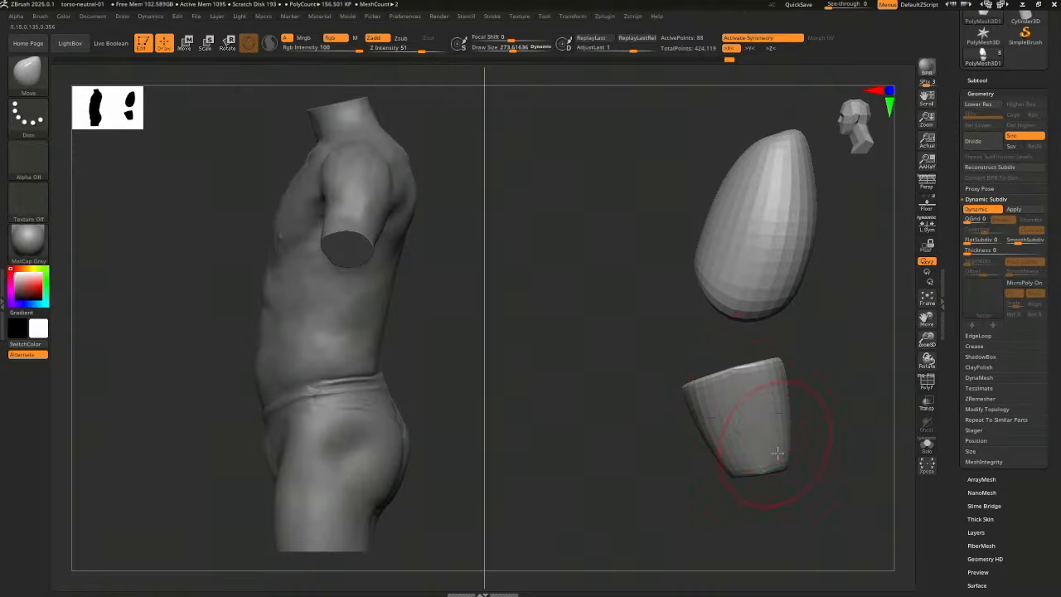
Refine the pelvis's back and front contours from the side with the Move brush, resizing it as needed
key("s")
left_click_drag(777, 453, 781, 453)
left_click_drag(784, 402, 781, 395)
left_click_drag(836, 355, 805, 392, "alt")
key("s")
left_click_drag(817, 379, 830, 379)
mouse_move(845, 424)
left_mouse_down("alt")
mouse_move(676, 416)
mouse_move(705, 409)
mouse_move(695, 409)
left_mouse_up("alt")
key("s")
left_click_drag(613, 418, 623, 418)
left_click_drag(505, 416, 522, 412)
mouse_move(665, 410)
left_mouse_down()
mouse_move(715, 422)
mouse_move(643, 425)
mouse_move(646, 407)
mouse_move(575, 409)
mouse_move(742, 423)
left_mouse_up()
Choose the Move Topological brush, set its size to about 674, and shift the pelvis slightly backward in the side view
key("b")
key("m")
key("t")
key("s")
left_click_drag(587, 458, 605, 457)
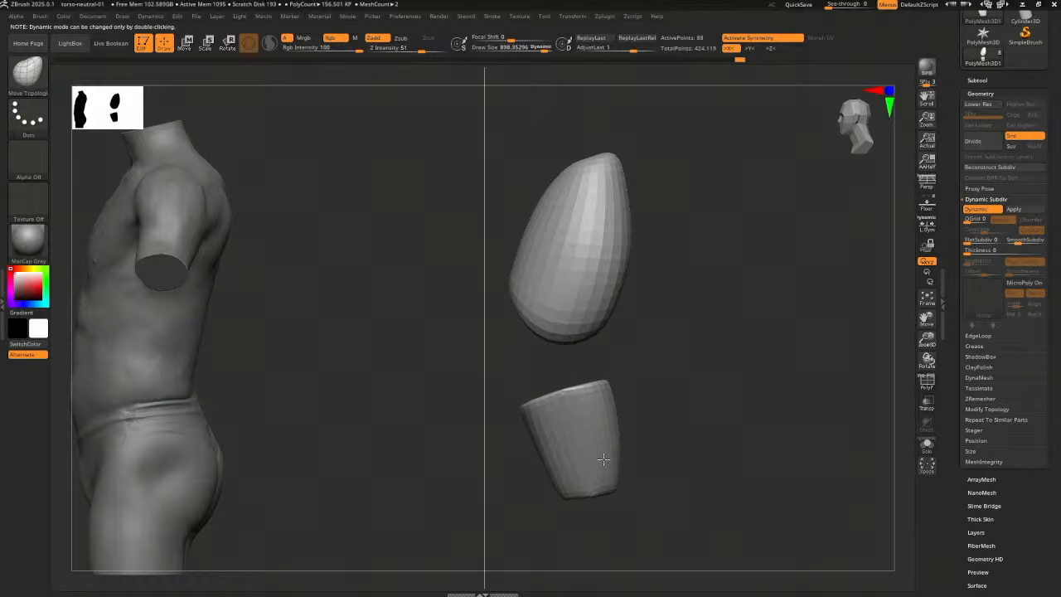
mouse_move(639, 520)
left_mouse_down("alt")
mouse_move(810, 489)
mouse_move(710, 502)
mouse_move(722, 506)
mouse_move(539, 514)
mouse_move(551, 510)
left_mouse_up("alt")
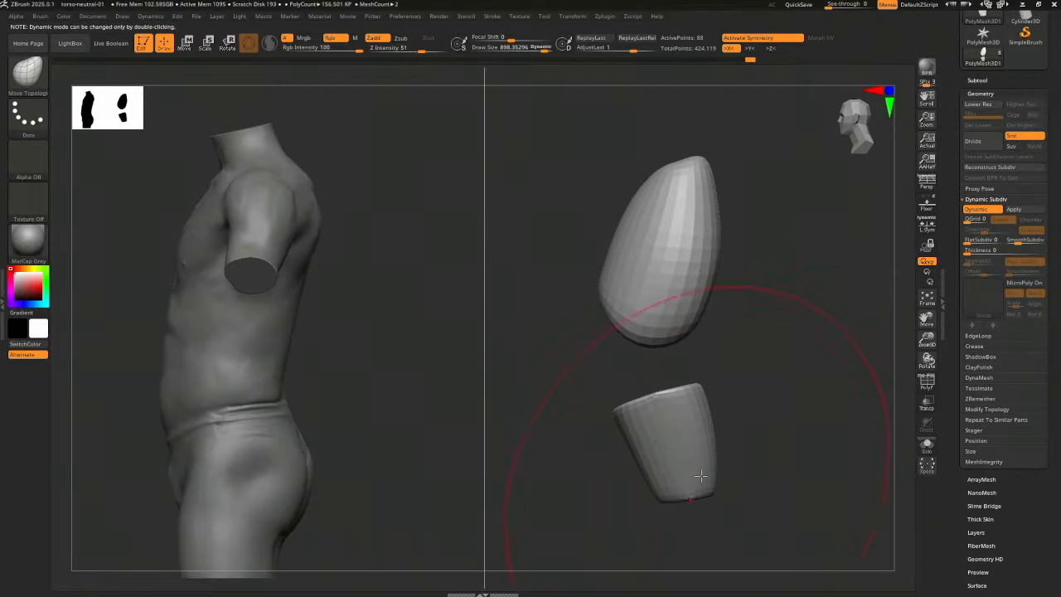
key("s")
mouse_move(719, 378)
left_mouse_down()
mouse_move(710, 406)
mouse_move(701, 396)
left_mouse_up()
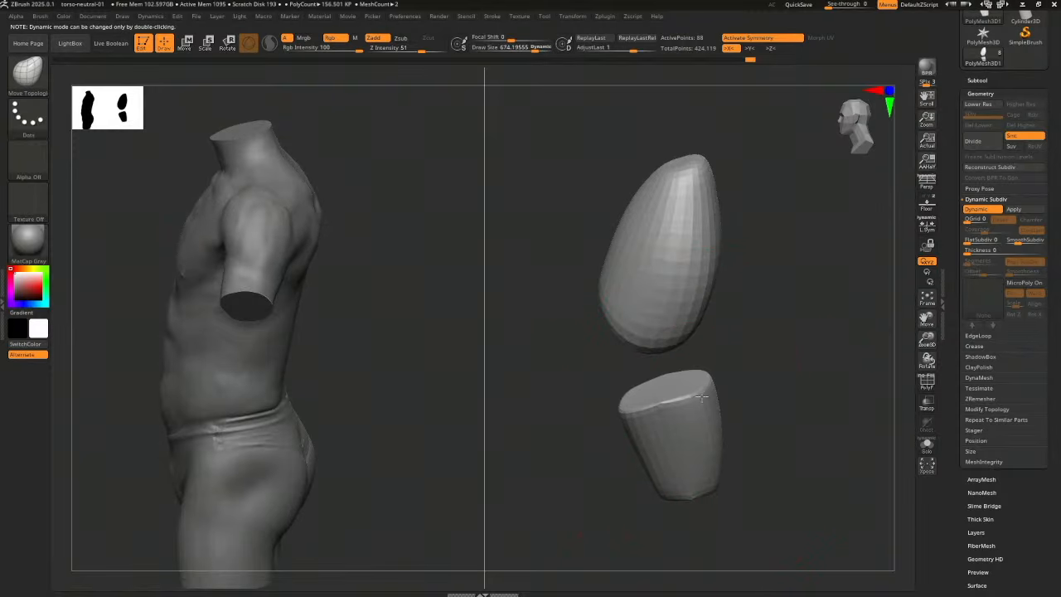
left_click_drag(704, 487, 765, 490)
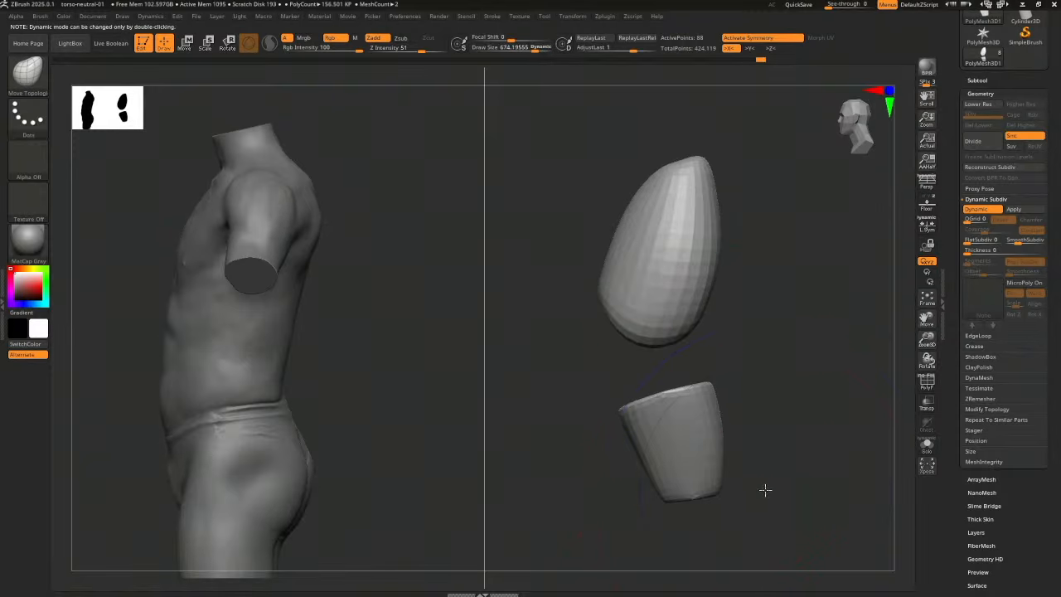
Turn off the split screen and turn on transparency to overlay the rib cage and pelvis on the torso
left_click(572, 16)
left_click(613, 244)
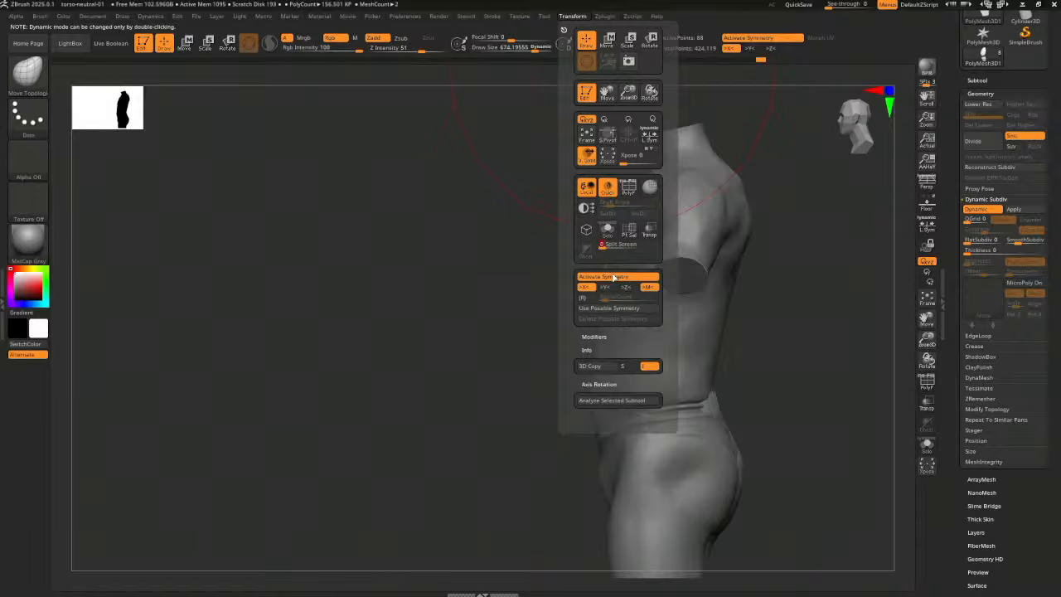
key("ctrl+t")
left_click_drag(813, 470, 796, 427, "alt")
Fit the pelvis's side contour and top rim to the transparent torso, reducing the Move Topological brush size to about 357
key("s")
left_click_drag(658, 411, 638, 398)
key("s")
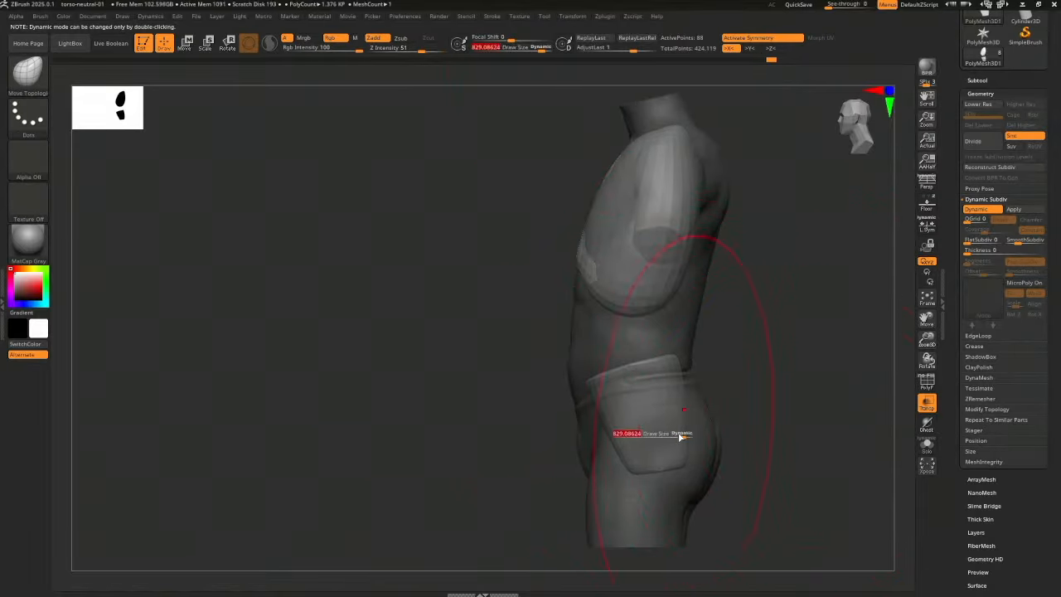
left_click_drag(679, 436, 664, 437)
mouse_move(772, 371)
left_mouse_down()
mouse_move(804, 431)
mouse_move(782, 407)
left_mouse_up()
key("s")
left_click_drag(656, 383, 675, 367)
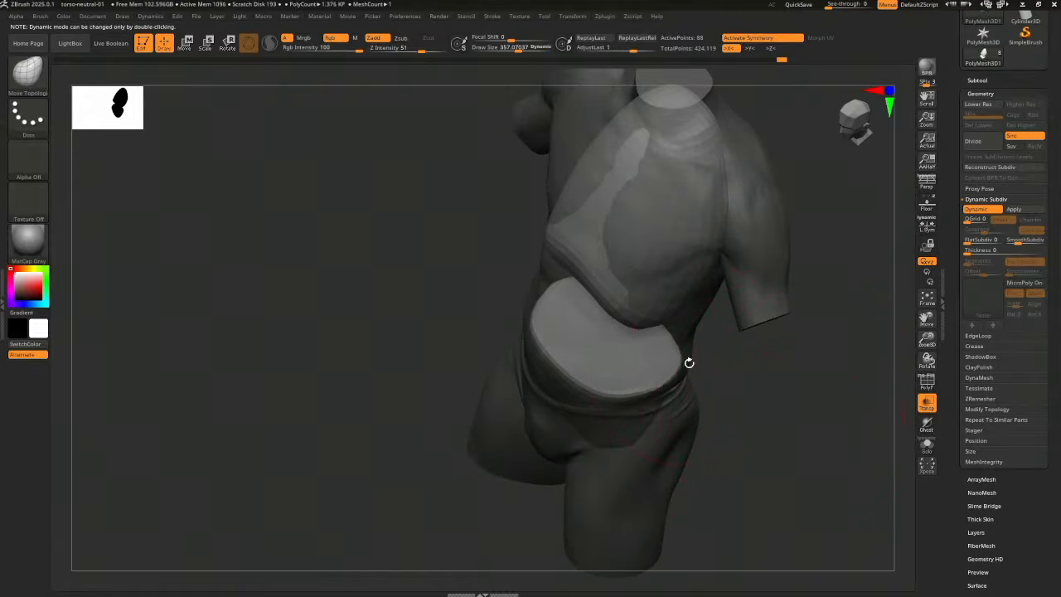
left_click_drag(770, 405, 645, 450)
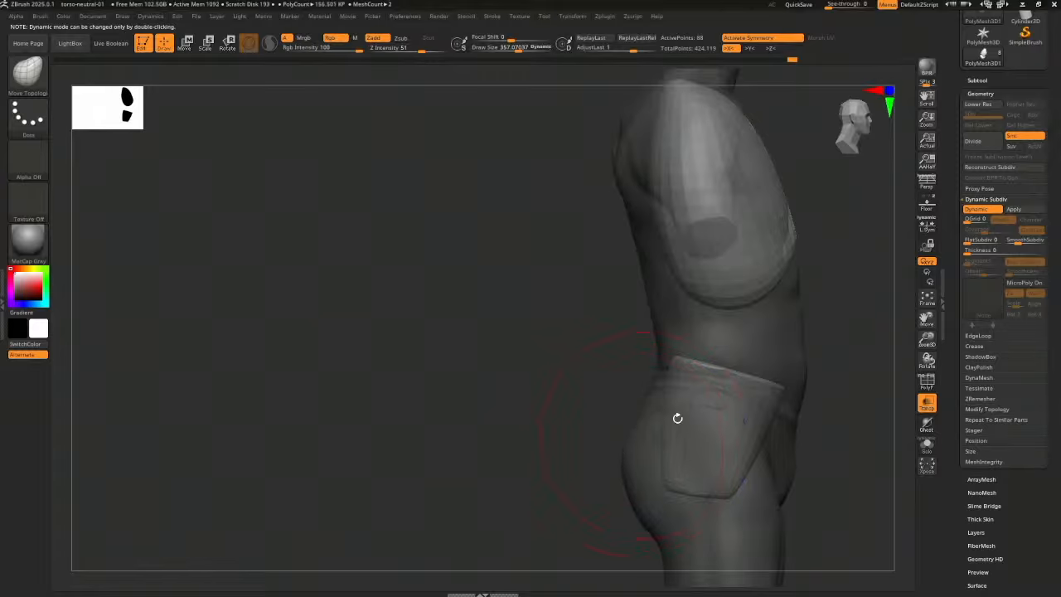
left_click_drag(674, 417, 769, 374)
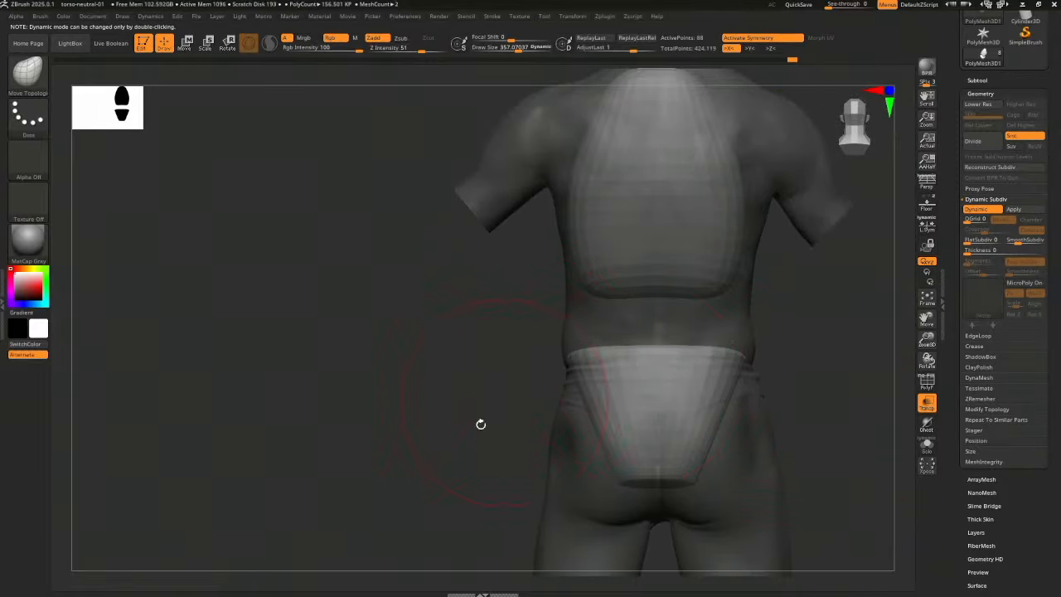
mouse_move(481, 423)
left_mouse_down()
mouse_move(559, 428)
mouse_move(680, 405)
mouse_move(666, 396)
left_mouse_up()
Annotate the ASIS, PSIS, iliac crest and hip socket over the side view of the pelvis, and clear the markings
key("s")
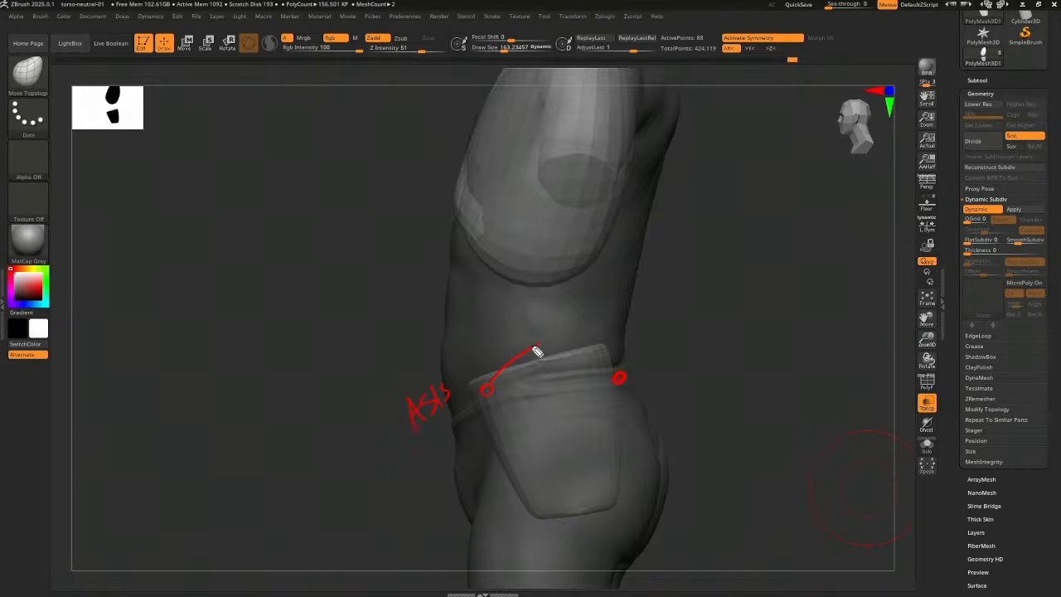
left_click_drag(534, 347, 542, 343)
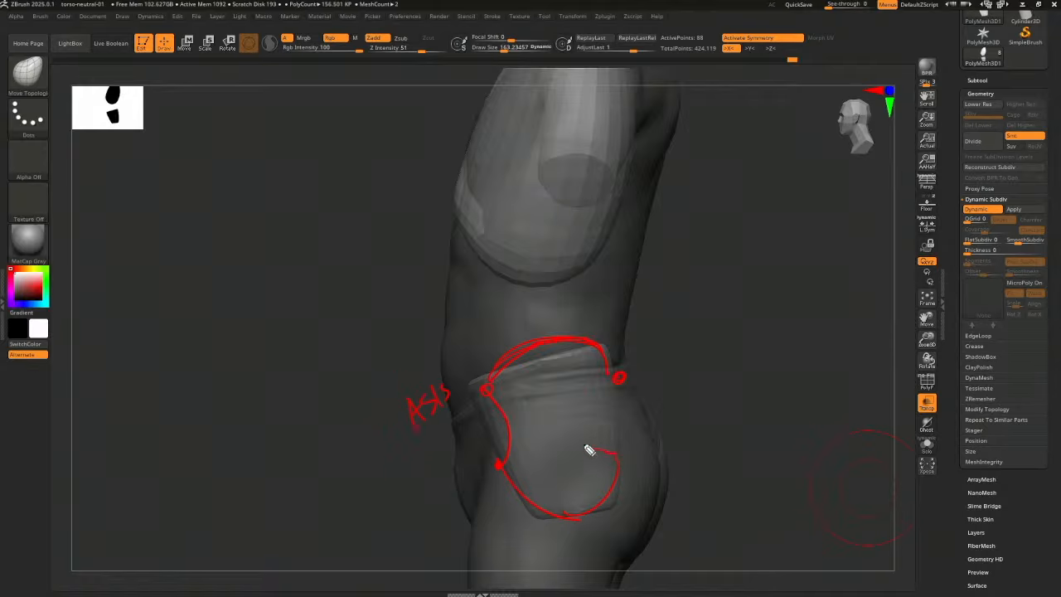
mouse_move(558, 439)
left_mouse_down()
mouse_move(572, 451)
mouse_move(550, 469)
mouse_move(569, 473)
mouse_move(533, 558)
mouse_move(576, 544)
left_mouse_up()
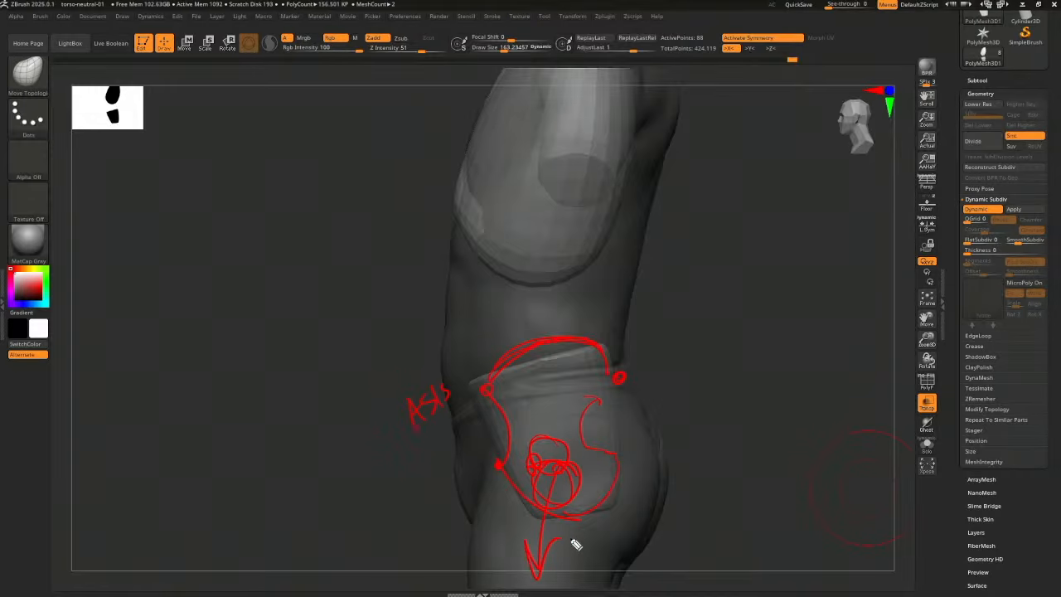
left_click_drag(758, 471, 762, 482)
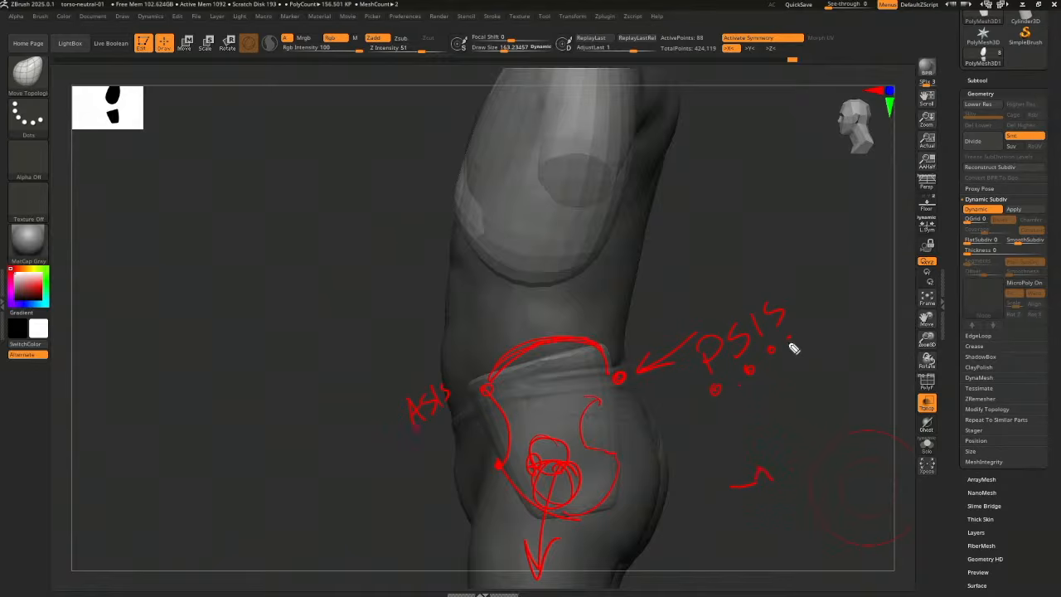
key("Escape")
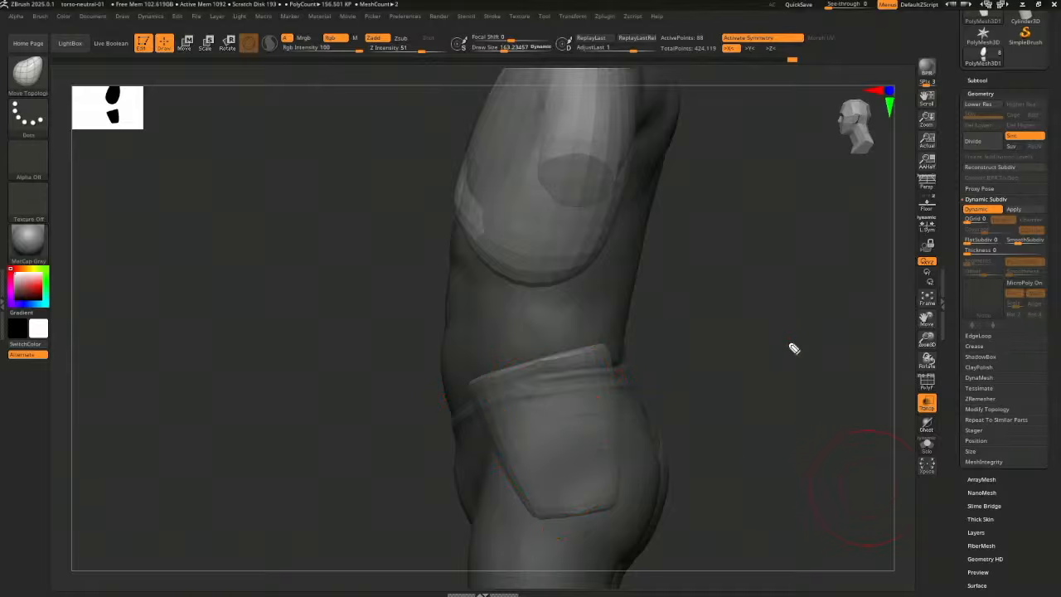
Choose the Move brush and bend the pelvis's top rim in the side view, sloping the front down and levelling the rear
key("ctrl+1")
left_click_drag(527, 343, 490, 361)
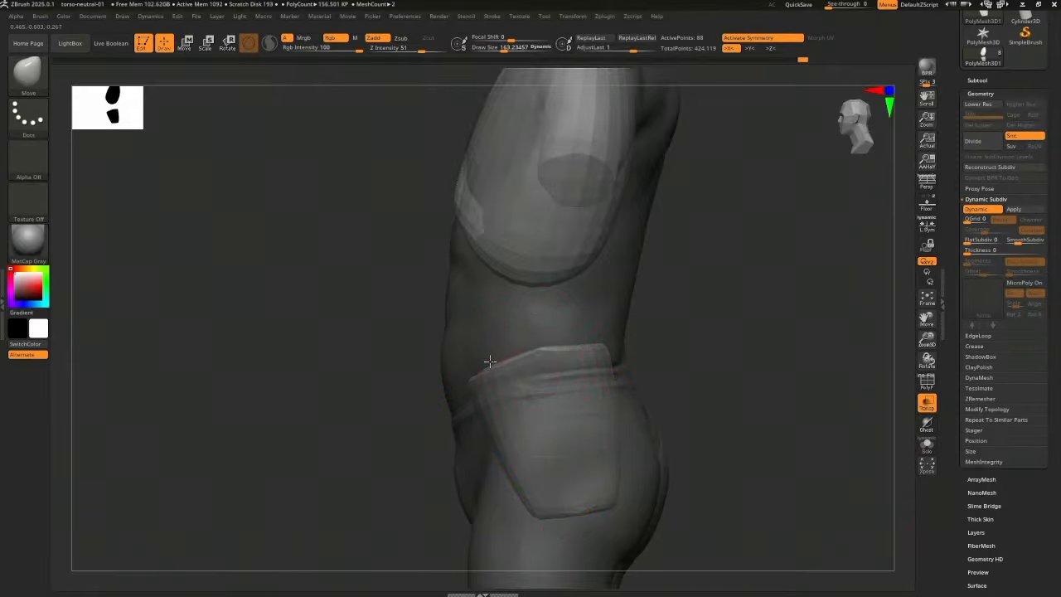
mouse_move(563, 360)
left_mouse_down()
mouse_move(566, 348)
mouse_move(611, 352)
left_mouse_up()
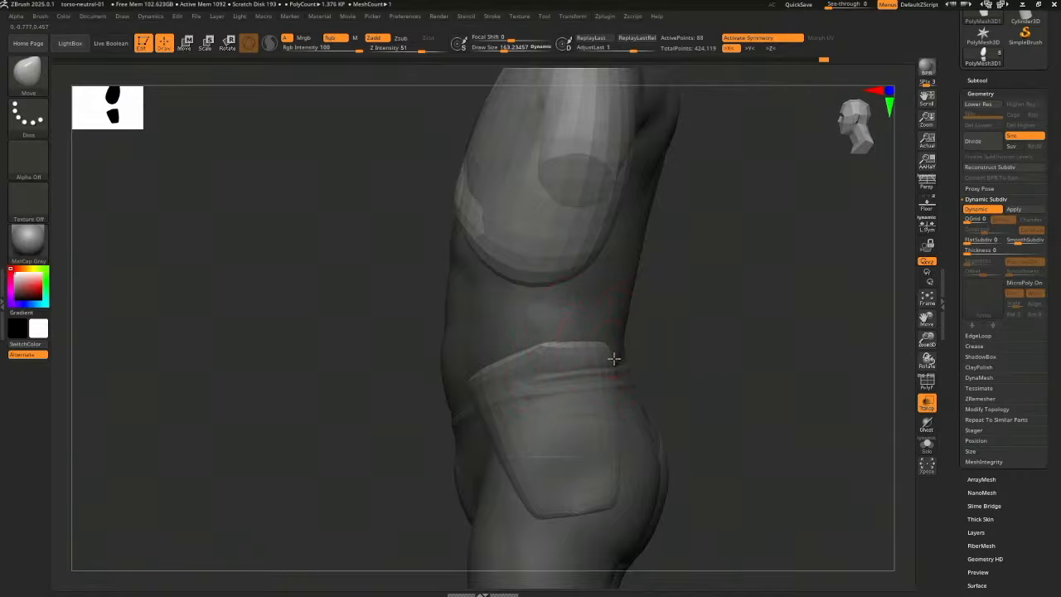
mouse_move(723, 328)
left_mouse_down()
mouse_move(625, 356)
mouse_move(722, 359)
left_mouse_up()
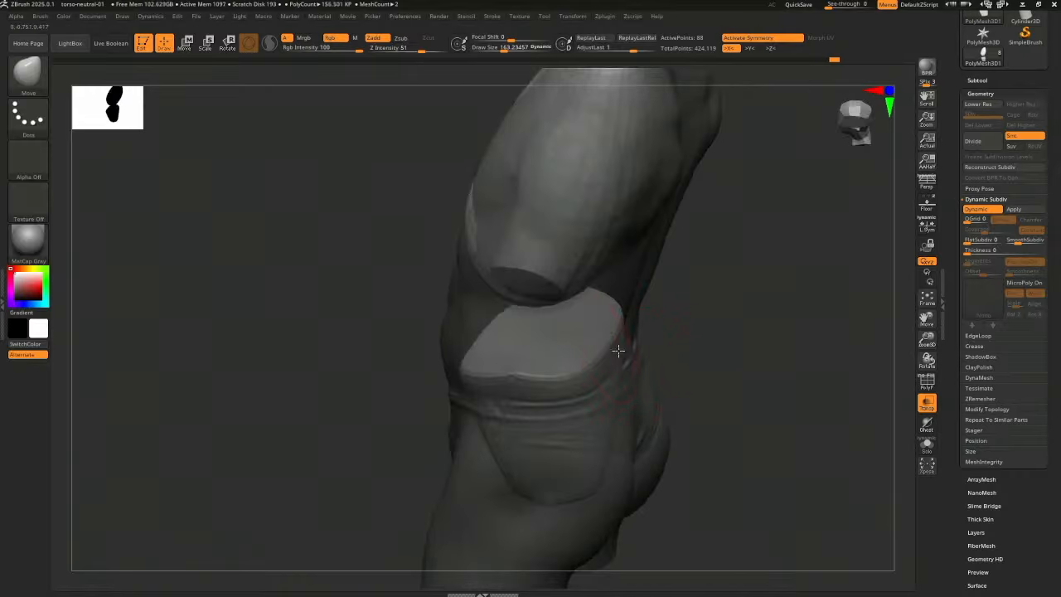
mouse_move(605, 362)
left_mouse_down()
mouse_move(634, 366)
mouse_move(596, 370)
left_mouse_up()
Adjust the pelvis's front rim against the transparent torso from above and the side, reducing the Move brush size to about 124
left_click_drag(719, 364, 618, 392)
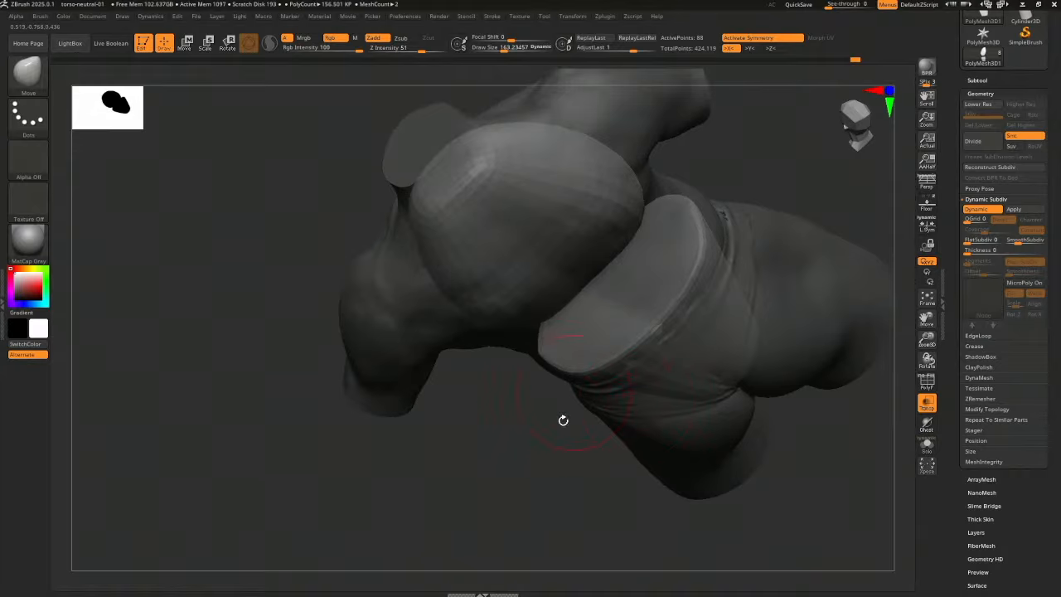
left_click_drag(563, 420, 580, 453)
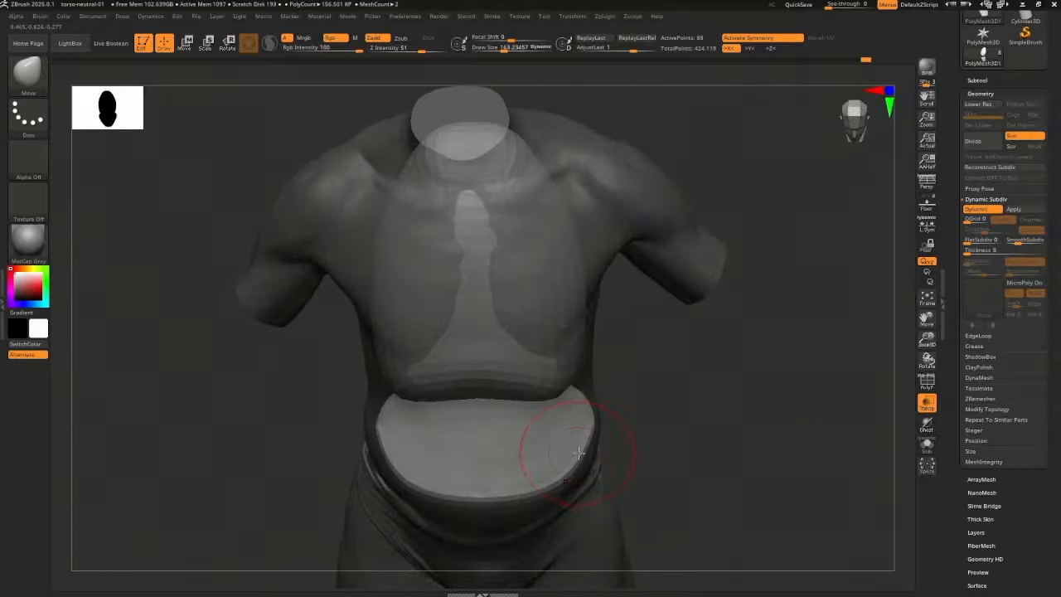
left_click_drag(678, 444, 604, 425)
left_click_drag(517, 473, 583, 421)
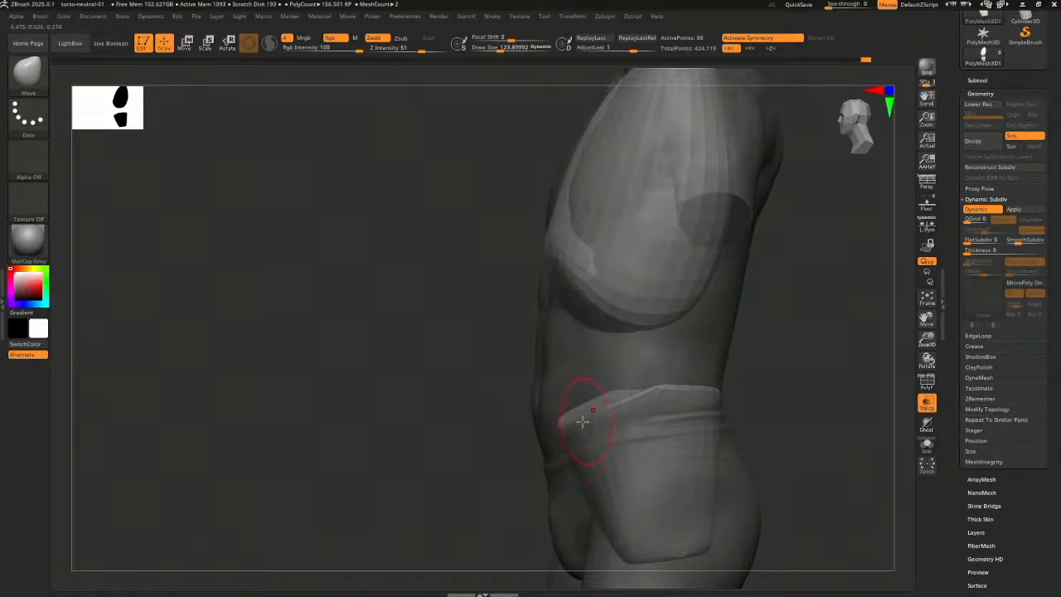
Isolate the rib cage and pelvis, apply Dynamic Subdiv, and divide the mesh up to SDiv level 5
key("alt+s")
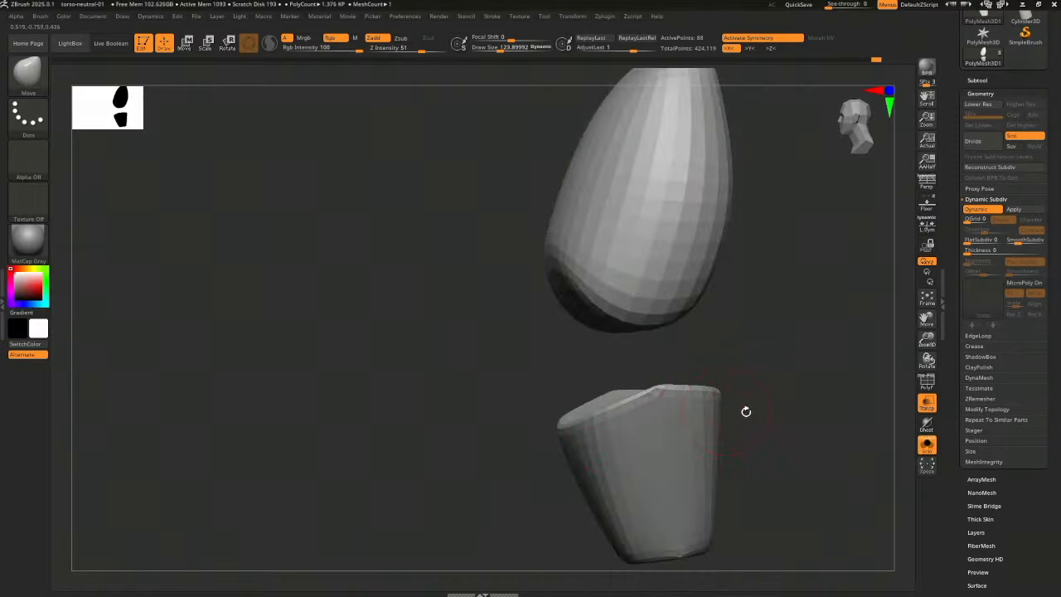
mouse_move(791, 417)
left_mouse_down()
mouse_move(801, 424)
mouse_move(800, 406)
mouse_move(817, 404)
mouse_move(774, 459)
left_mouse_up()
left_click(1014, 212)
key("ctrl+d")
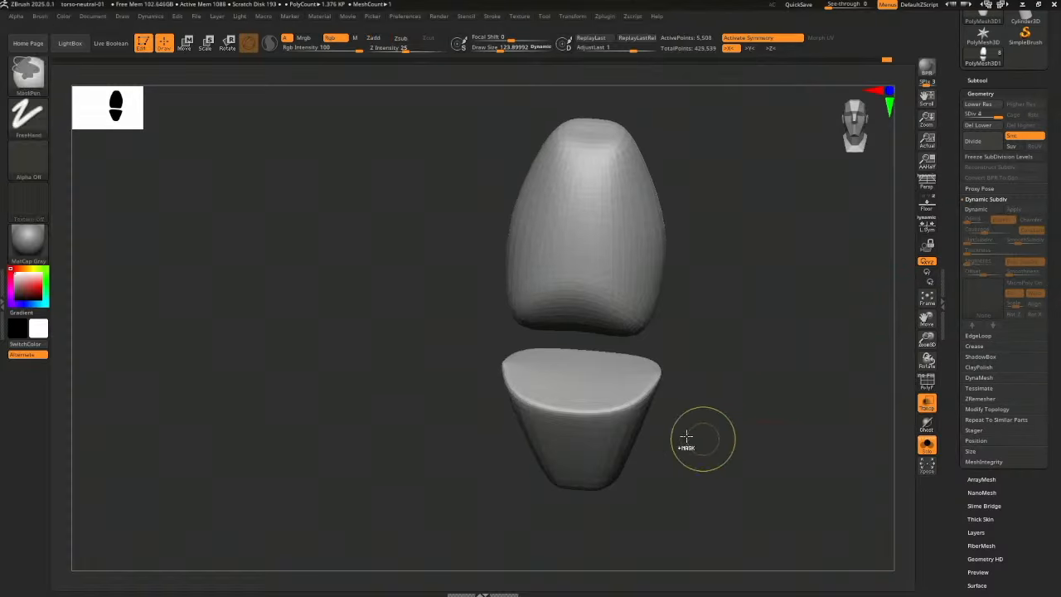
key("ctrl+d")
Carve into the pelvis's upper front with the Kingslien_Clay brush, consulting the Gottfried Bammes pelvis drawing in the browser
key("1")
left_click_drag(710, 422, 713, 444)
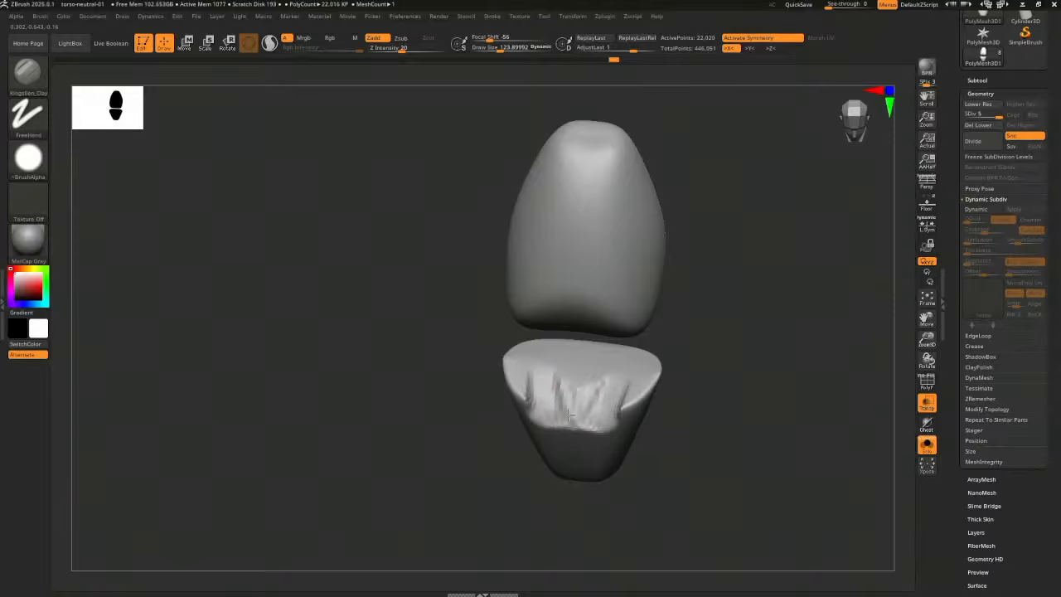
key("alt+Tab")
key("Tab")
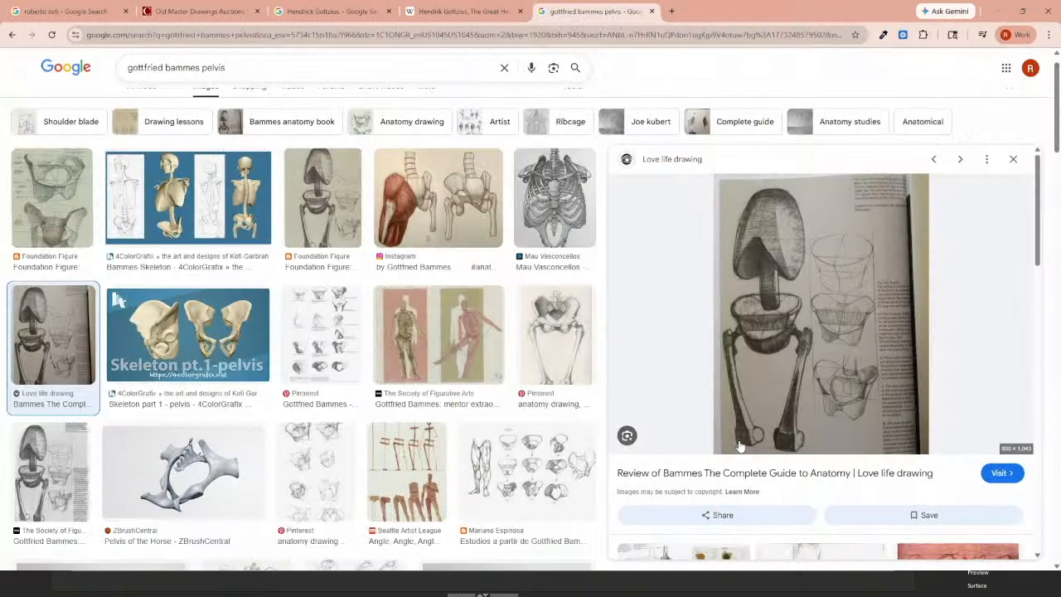
key("alt+Tab")
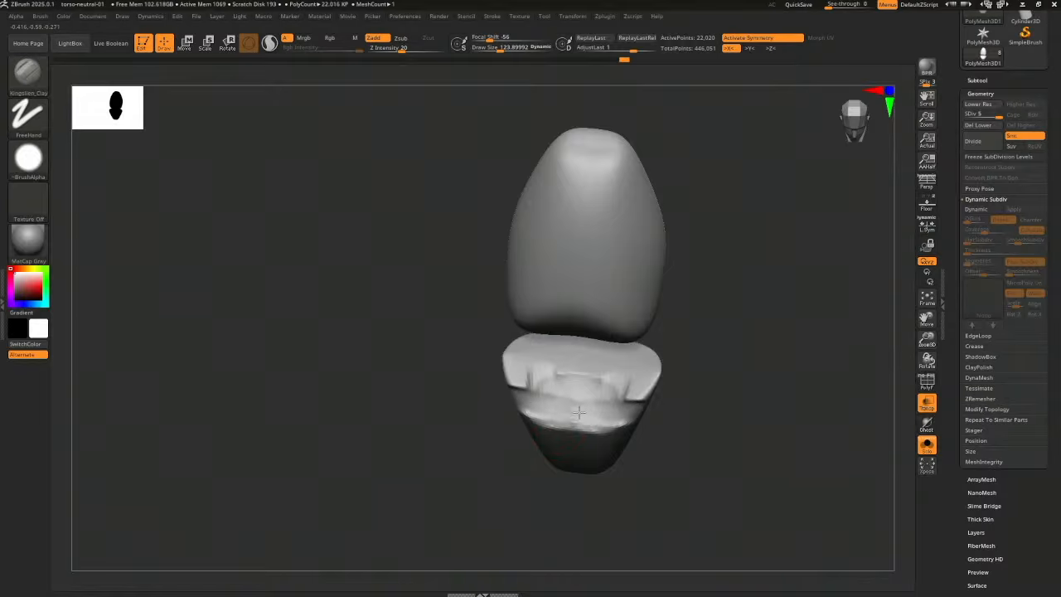
key("ctrl")
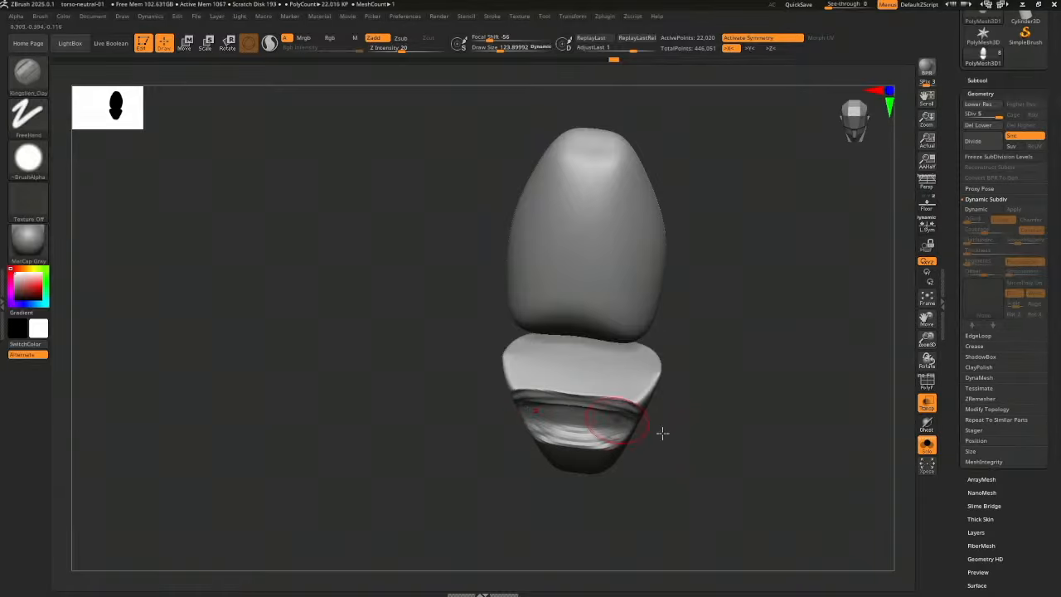
Deepen the recess across the pelvis's front with clay strokes, leaving a raised pubic ledge below it
left_click_drag(662, 432, 771, 424)
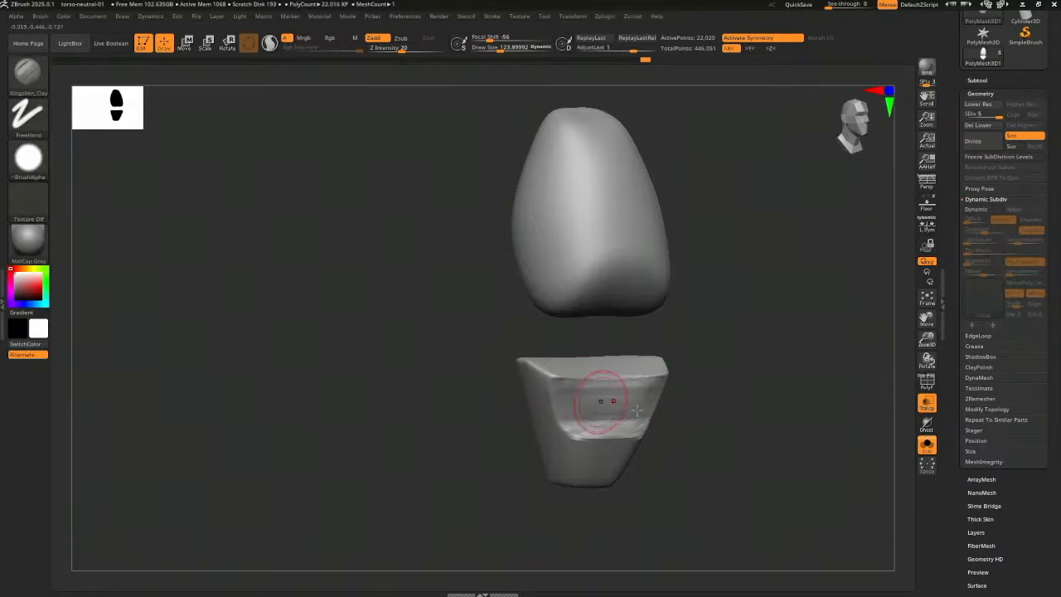
mouse_move(636, 410)
left_mouse_down()
mouse_move(720, 439)
mouse_move(607, 447)
left_mouse_up()
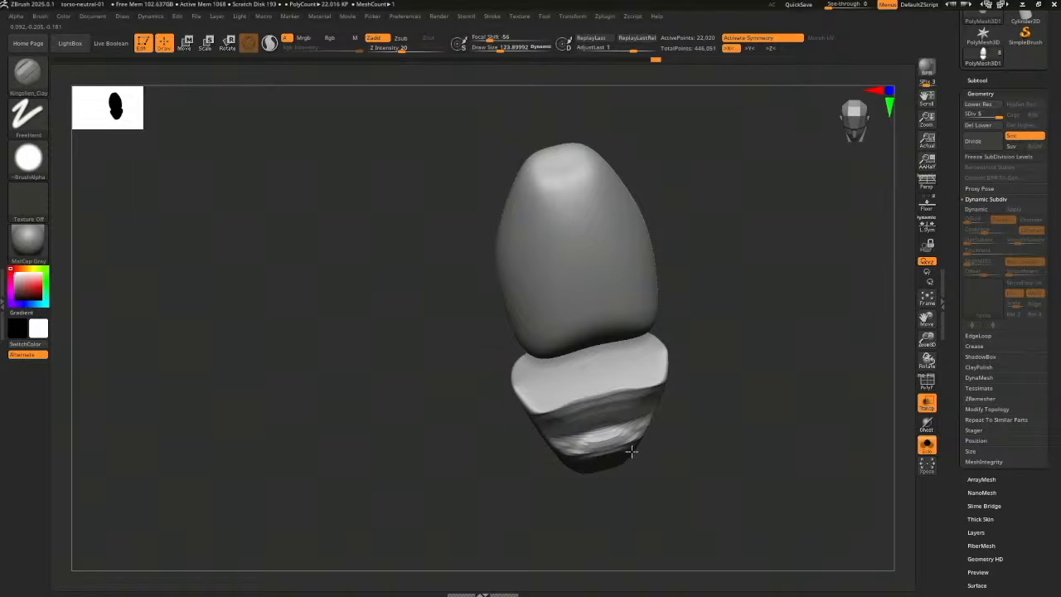
left_click_drag(626, 427, 572, 441)
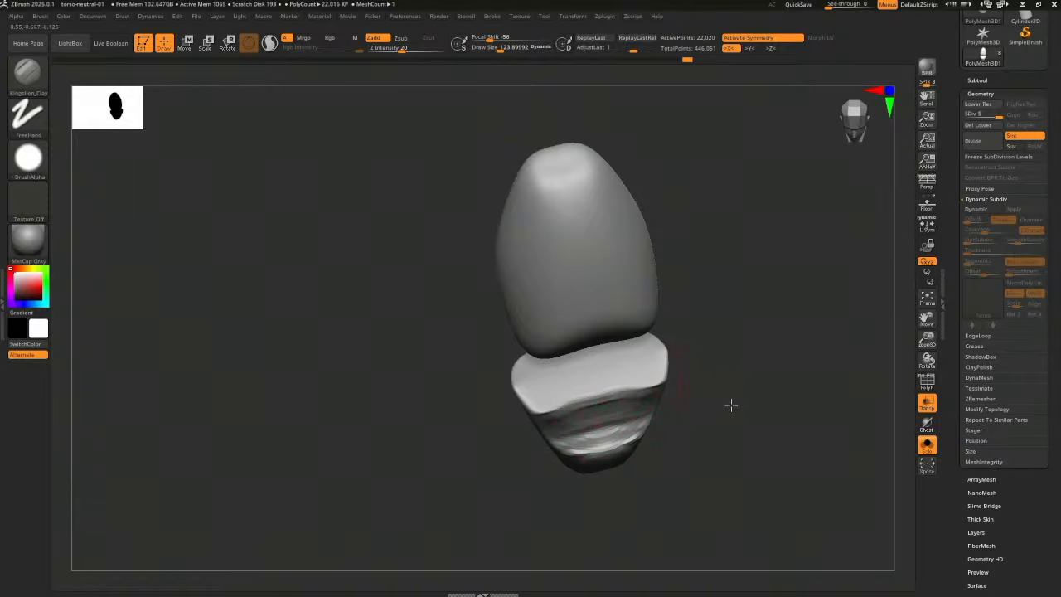
mouse_move(731, 405)
left_mouse_down()
mouse_move(751, 407)
mouse_move(734, 435)
mouse_move(805, 457)
mouse_move(785, 387)
mouse_move(772, 383)
left_mouse_up()
mouse_move(582, 437)
left_mouse_down()
mouse_move(652, 380)
mouse_move(751, 422)
left_mouse_up()
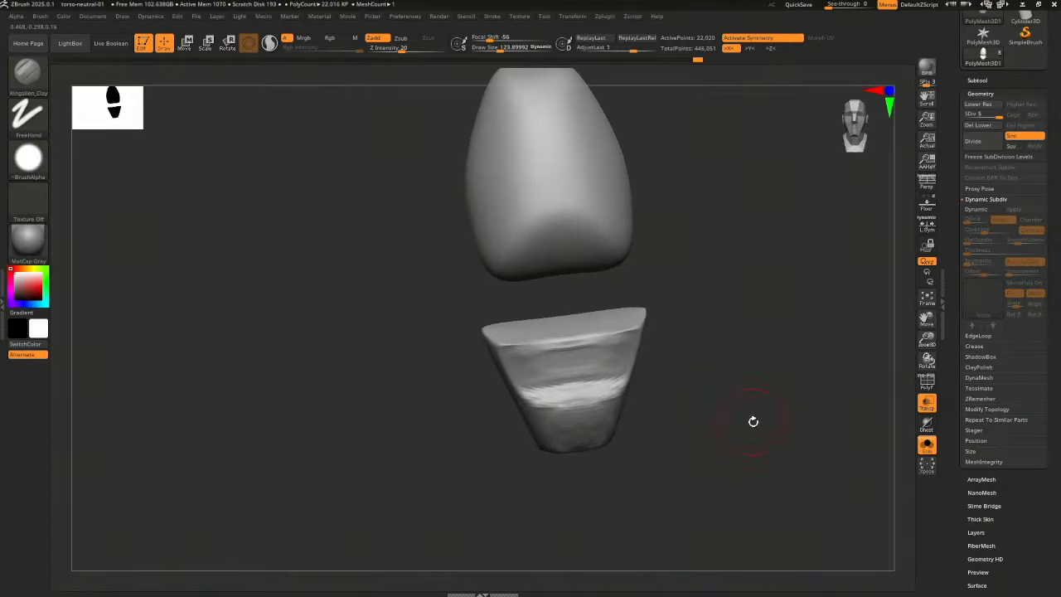
Choose the DamStandard brush and cut a crease where the pelvis's front recess meets the pubic ledge
key("b")
key("d")
key("s")
left_click_drag(517, 390, 688, 380)
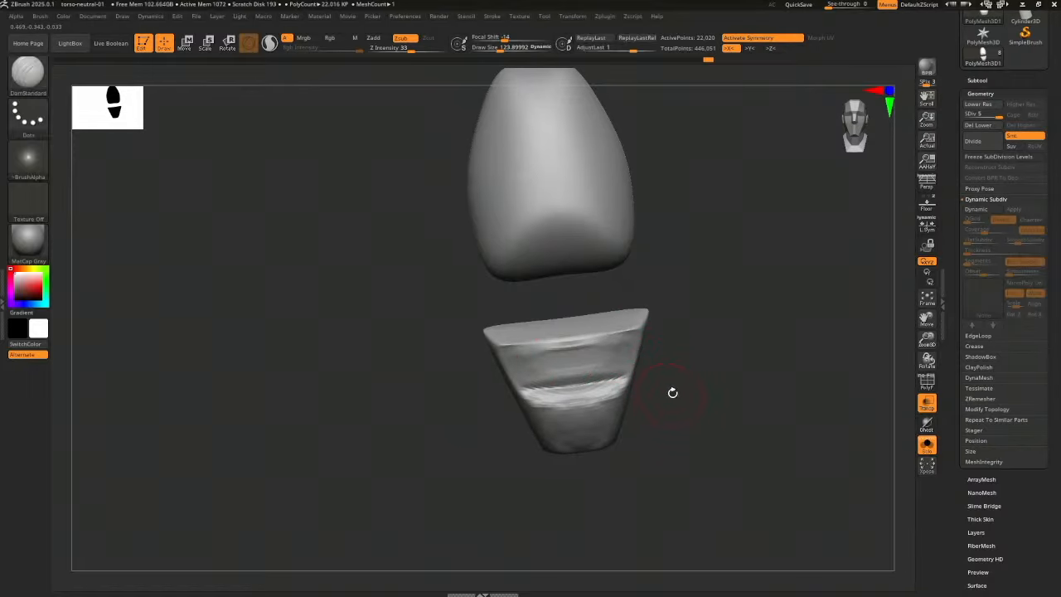
Choose the hPolish brush and flatten the planes of the pelvis's front recess and pubic ledge
key("b")
key("h")
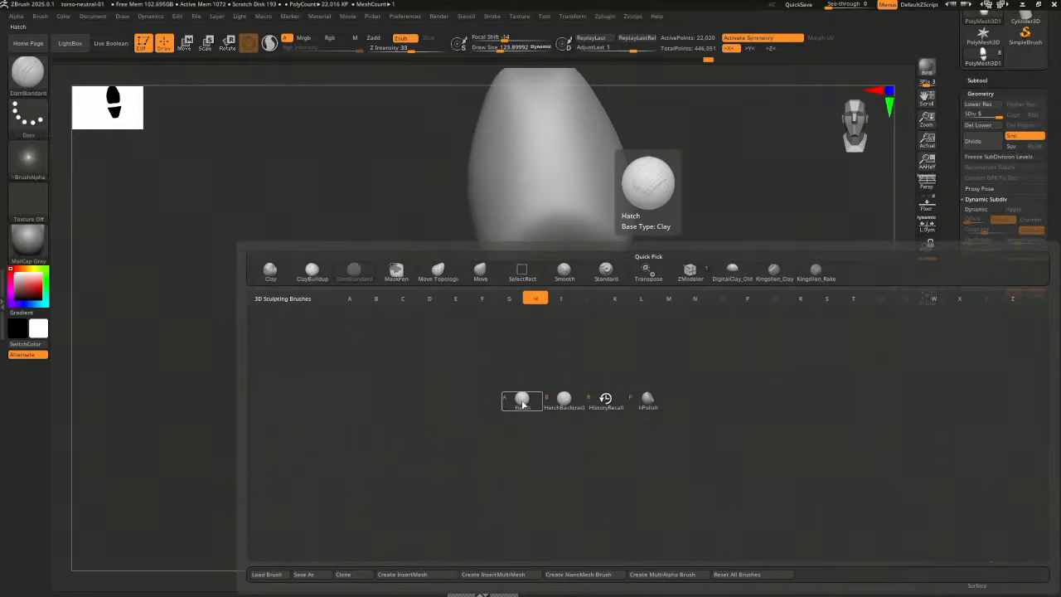
left_click(647, 401)
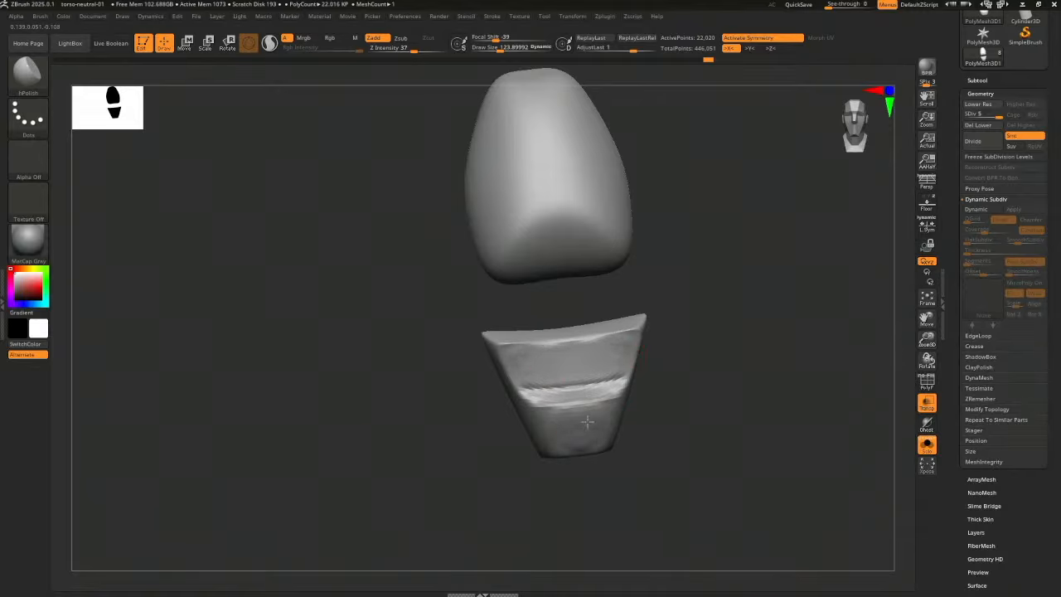
left_click_drag(583, 424, 658, 439)
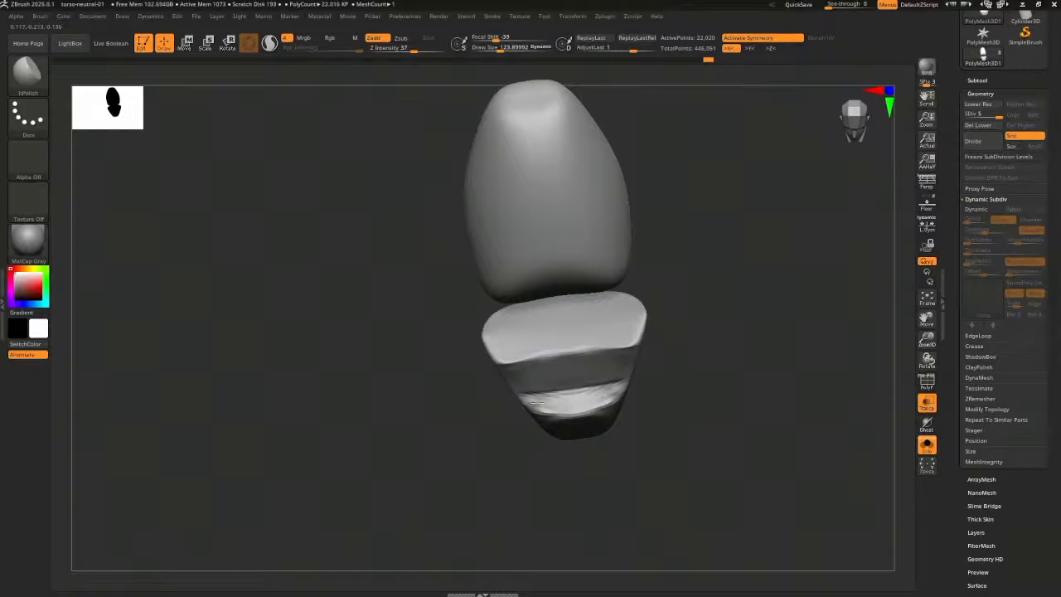
left_click_drag(686, 407, 575, 372)
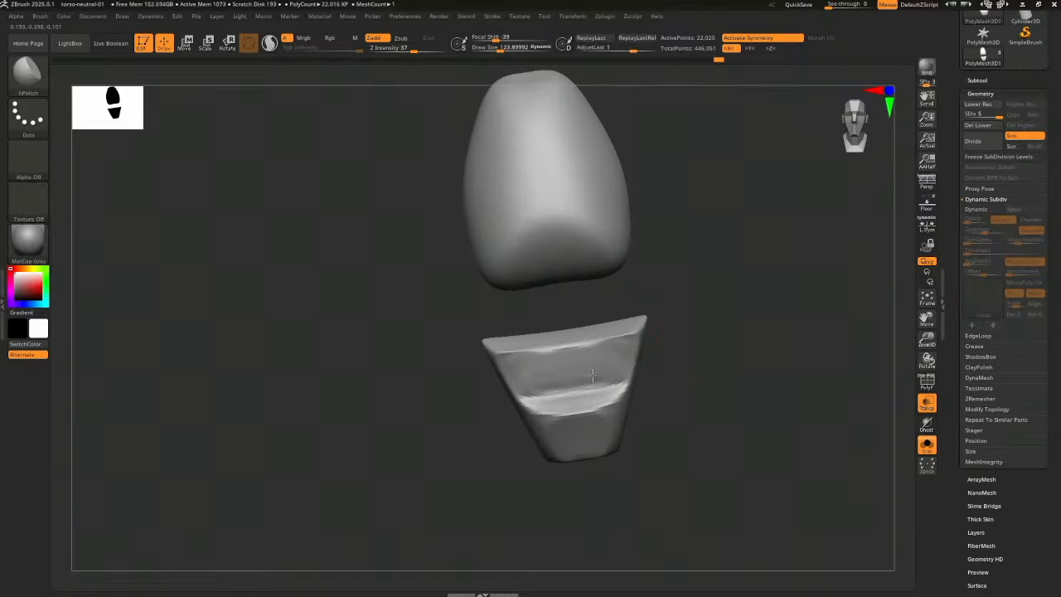
Choose the Move brush and refine the side edges and front rim of the pelvis's recess, raising the brush size to about 163
mouse_move(667, 374)
left_mouse_down()
mouse_move(677, 395)
mouse_move(727, 414)
mouse_move(705, 388)
left_mouse_up()
key("b")
key("m")
key("v")
left_click_drag(617, 377, 621, 383)
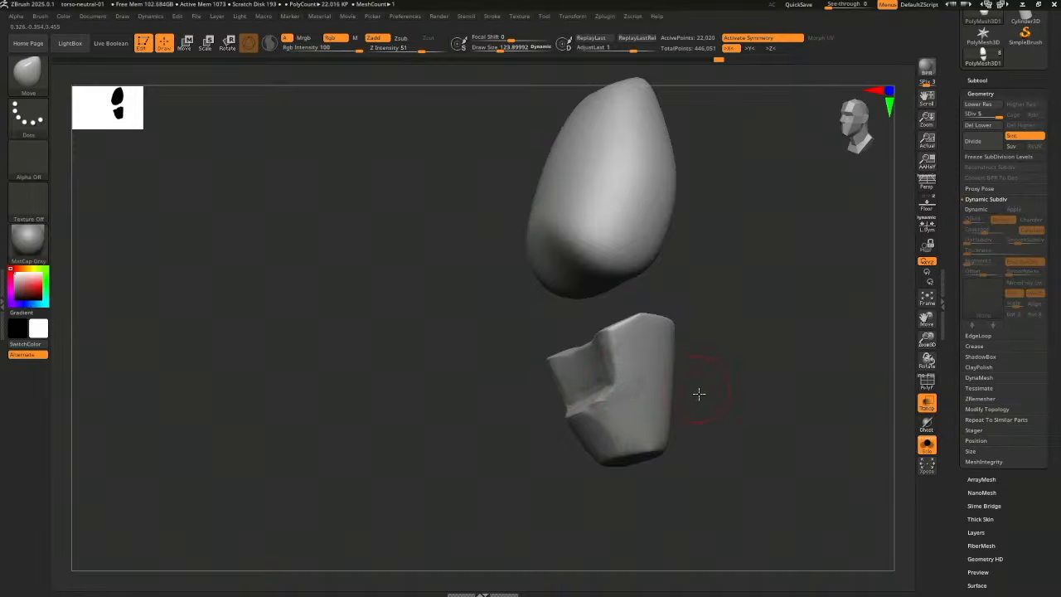
mouse_move(699, 395)
left_mouse_down()
mouse_move(722, 426)
mouse_move(682, 386)
left_mouse_up()
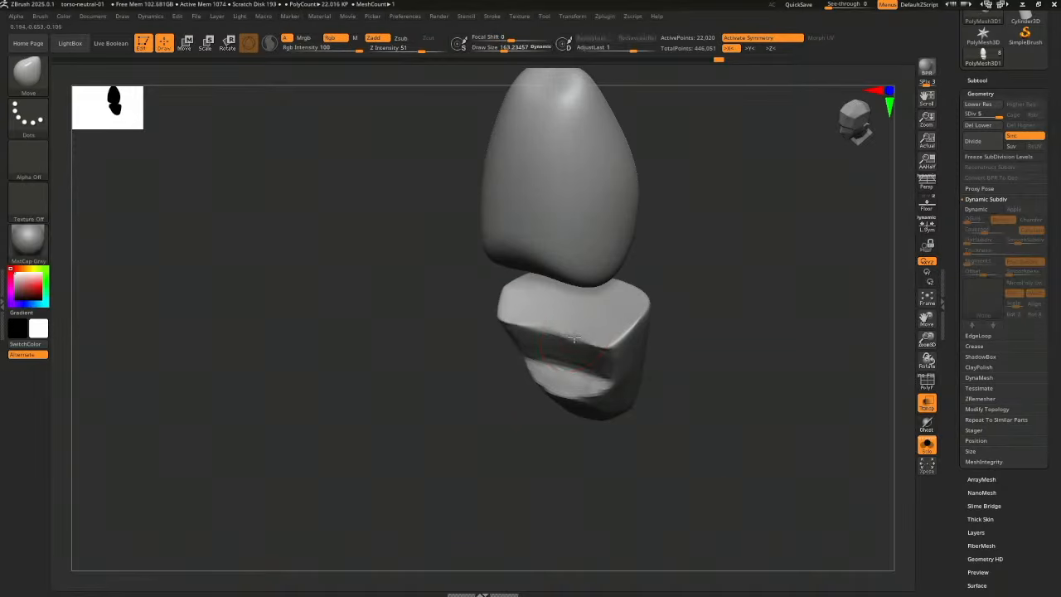
left_click_drag(573, 338, 564, 336)
right_click_drag(647, 381, 674, 410, "ctrl")
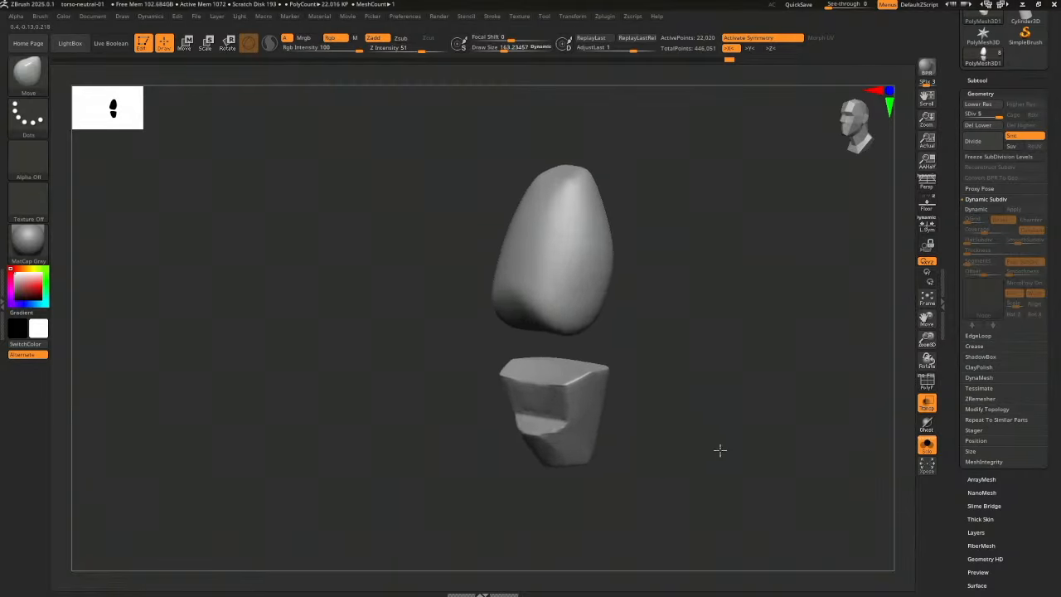
right_click_drag(719, 450, 760, 469)
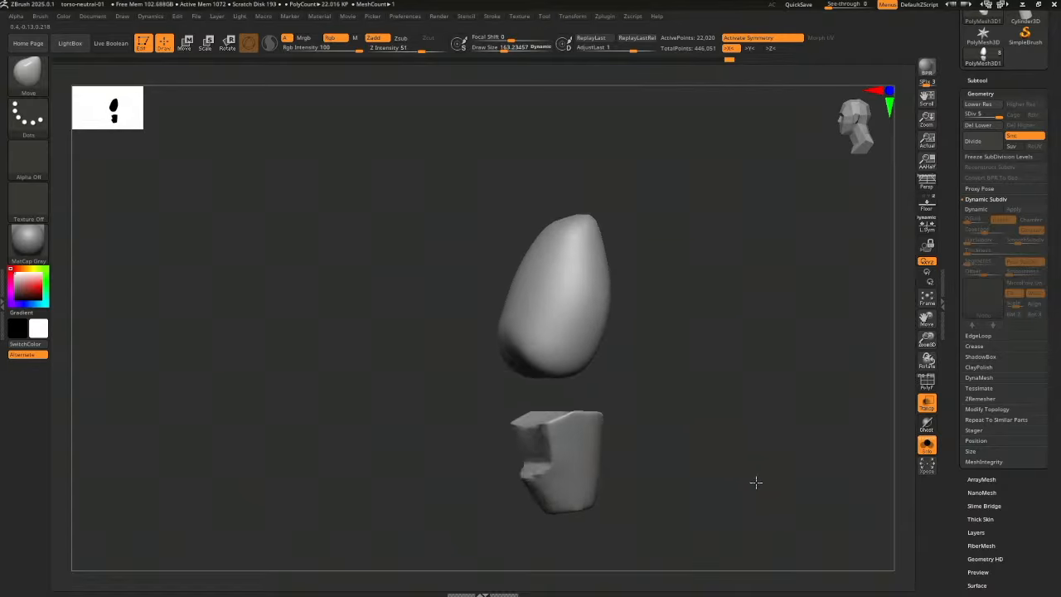
right_click_drag(755, 482, 770, 483)
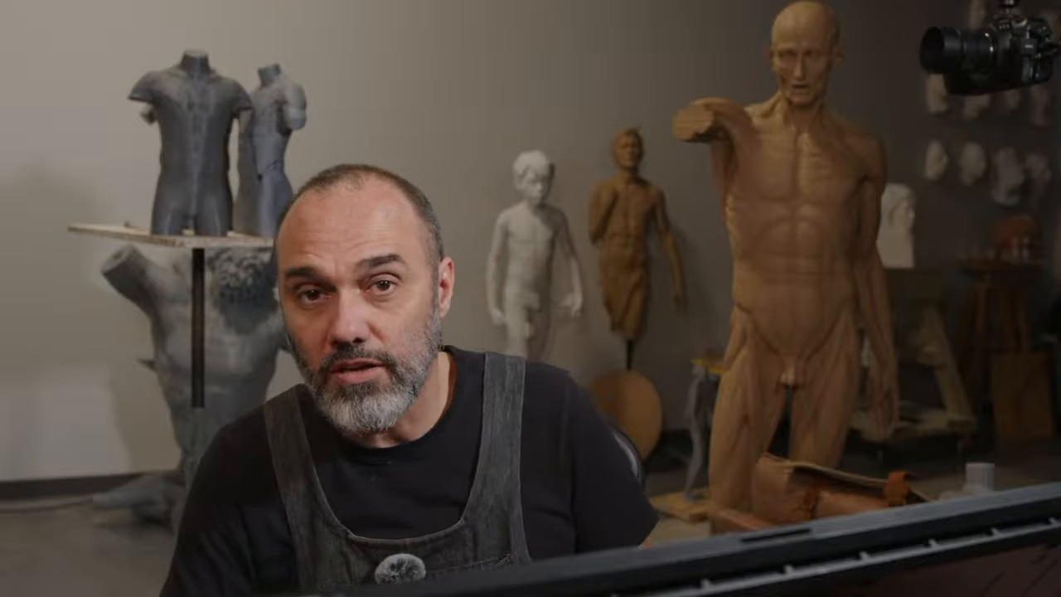
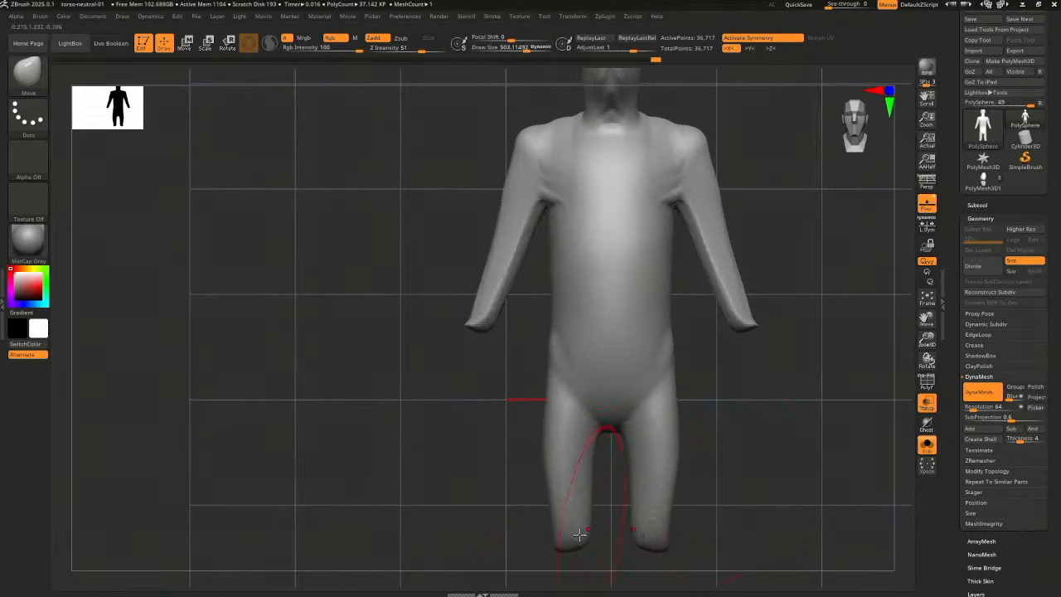
Reduce the Move brush size to about 394 and lengthen the full figure's arms down to crotch level in the front view
left_click_drag(721, 413, 703, 509, "alt")
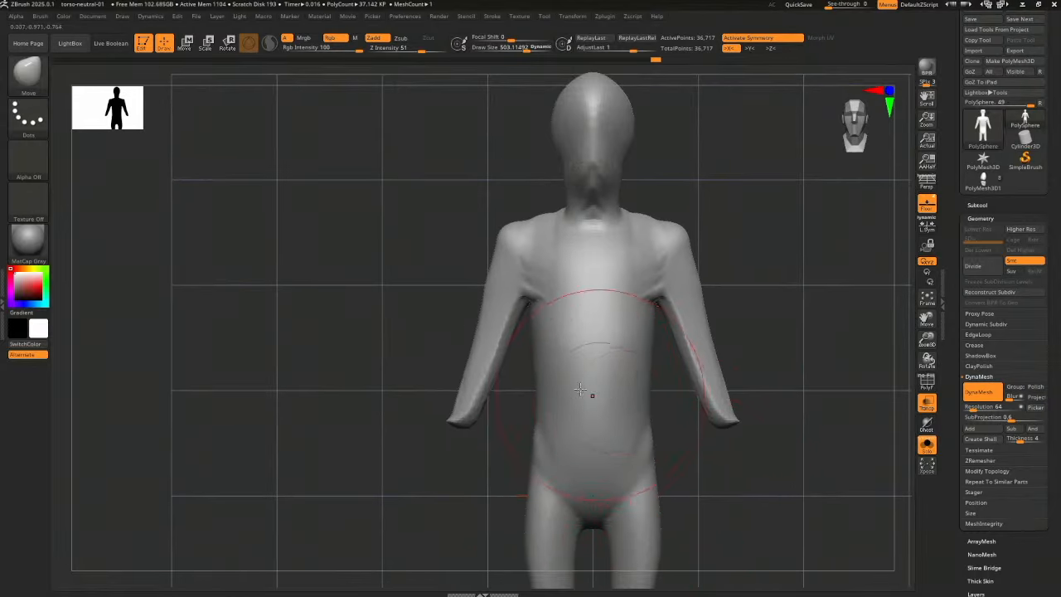
key("s")
left_click_drag(559, 367, 554, 367)
left_click_drag(477, 328, 483, 328)
left_click_drag(453, 420, 422, 561)
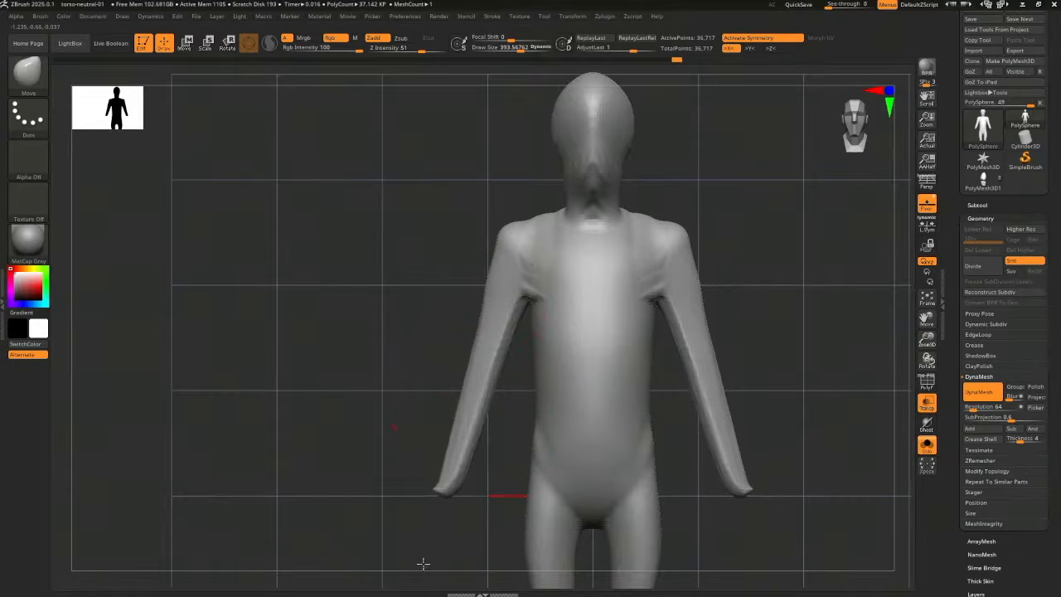
left_click_drag(764, 472, 739, 400, "alt")
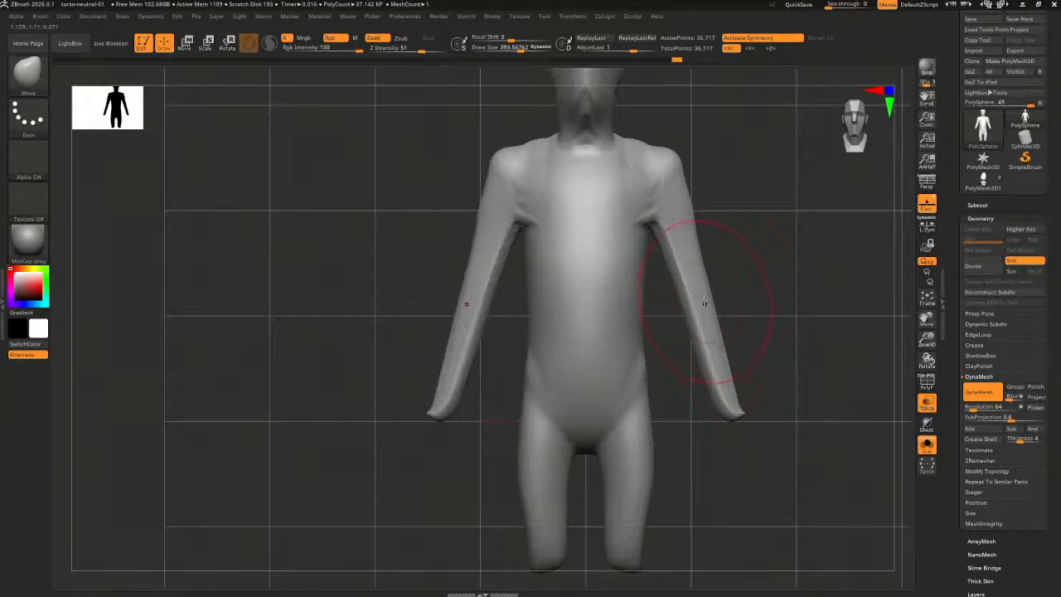
mouse_move(704, 303)
left_mouse_down()
mouse_move(769, 284)
mouse_move(722, 401)
mouse_move(698, 342)
left_mouse_up()
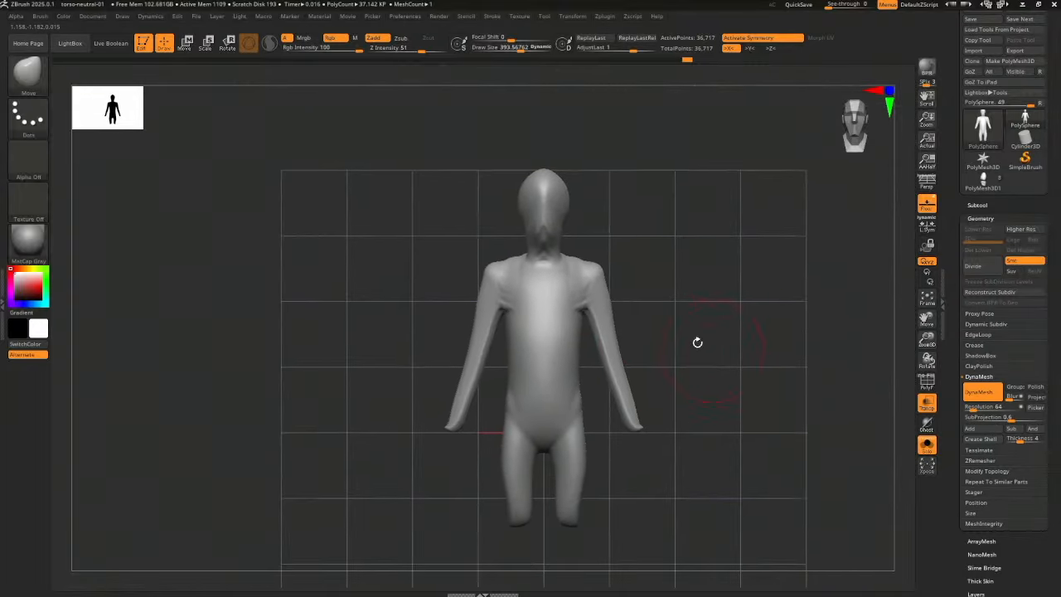
Reshape the head into a narrower egg form in the front view, using Move brush sizes of about 266 and 375
key("s")
left_click_drag(580, 235, 574, 235)
mouse_move(596, 221)
left_mouse_down("alt")
mouse_move(625, 239)
mouse_move(693, 352)
mouse_move(694, 394)
left_mouse_up("alt")
key("s")
left_click_drag(574, 316, 552, 328)
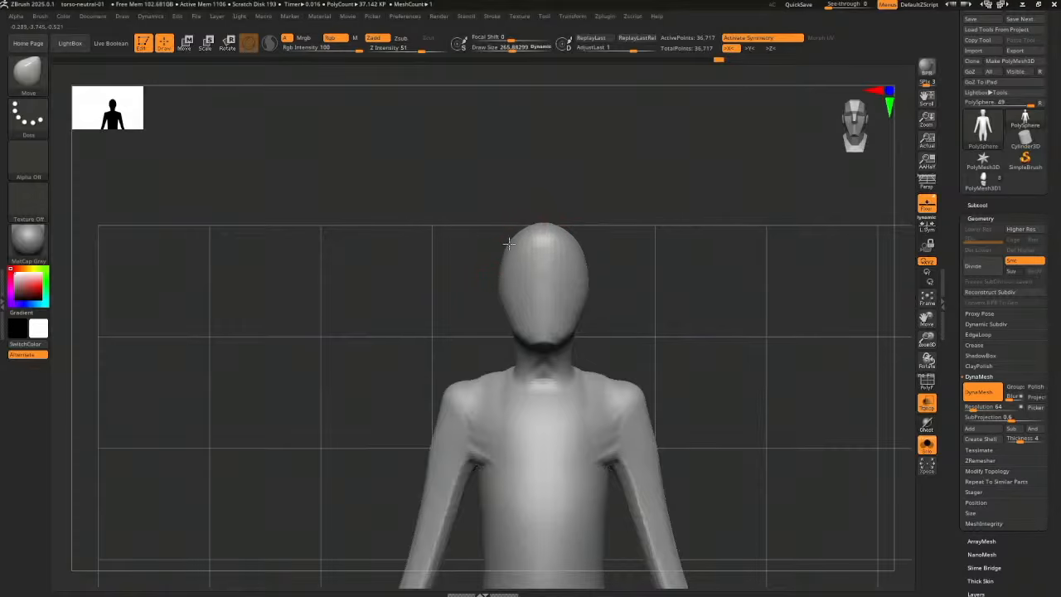
key("s")
left_click_drag(515, 278, 522, 278)
left_click_drag(499, 283, 506, 282)
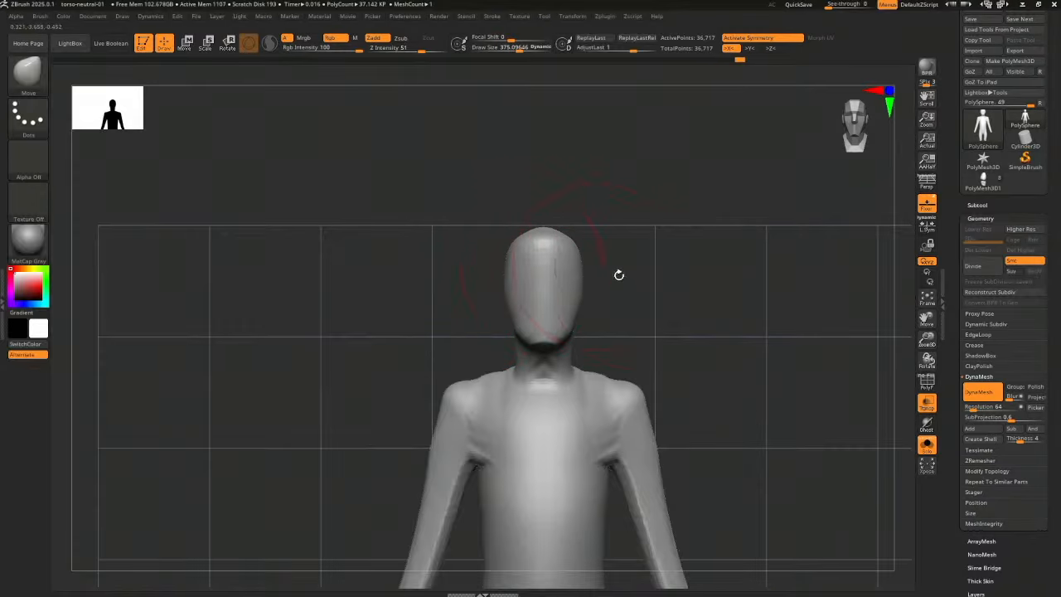
In the side view, fill out the back of the skull and adjust the jaw with Move brush sizes of about 297 and 251
mouse_move(622, 315)
left_mouse_down("shift")
mouse_move(584, 333)
mouse_move(533, 298)
left_mouse_up("shift")
key("s")
left_click_drag(615, 238, 609, 236)
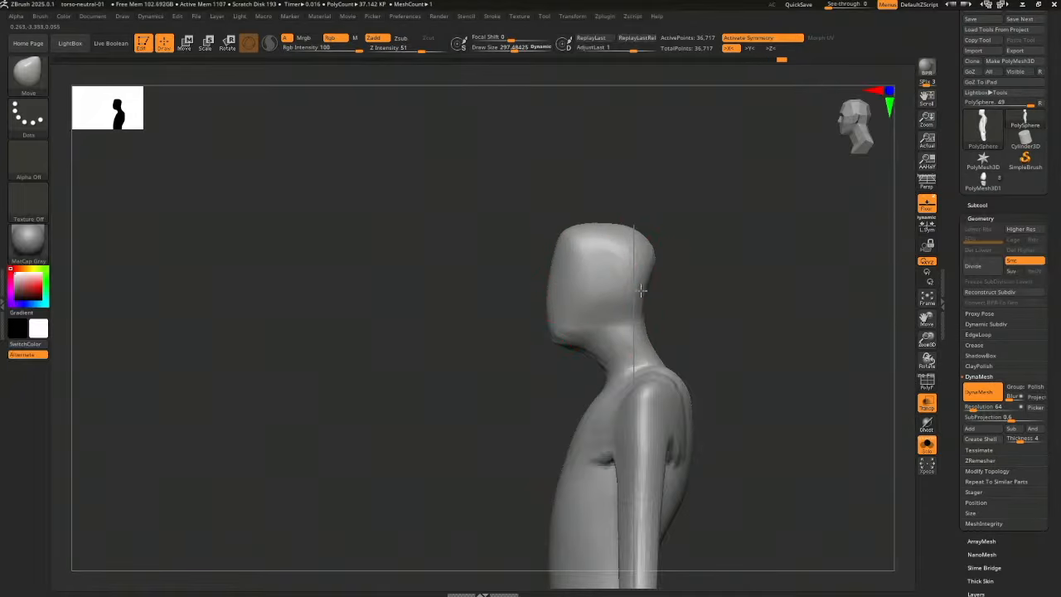
key("s")
left_click_drag(640, 290, 658, 283)
key("s")
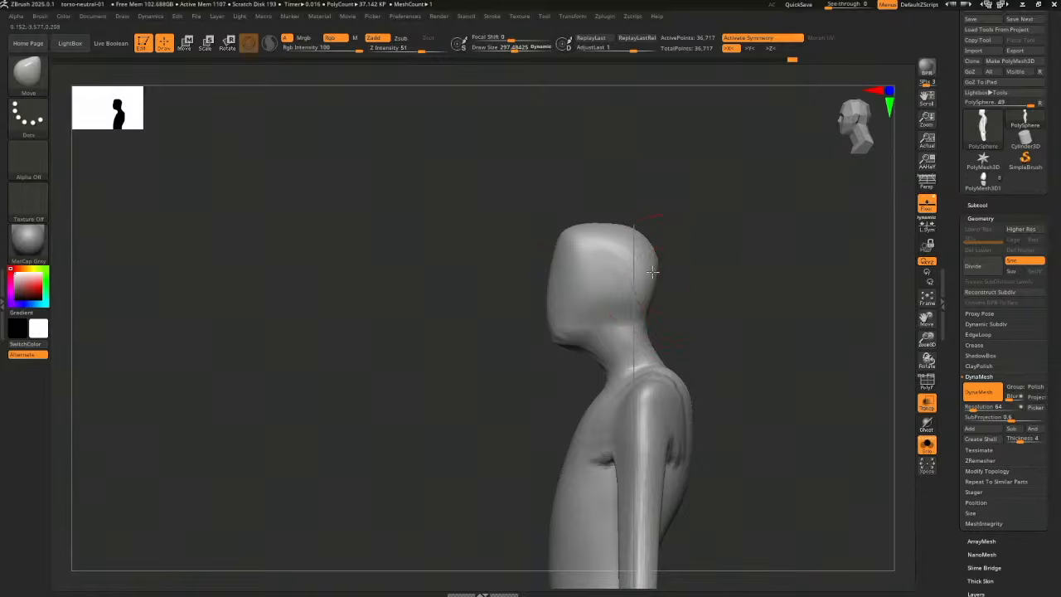
key("s")
left_click_drag(580, 354, 565, 353)
key("ctrl")
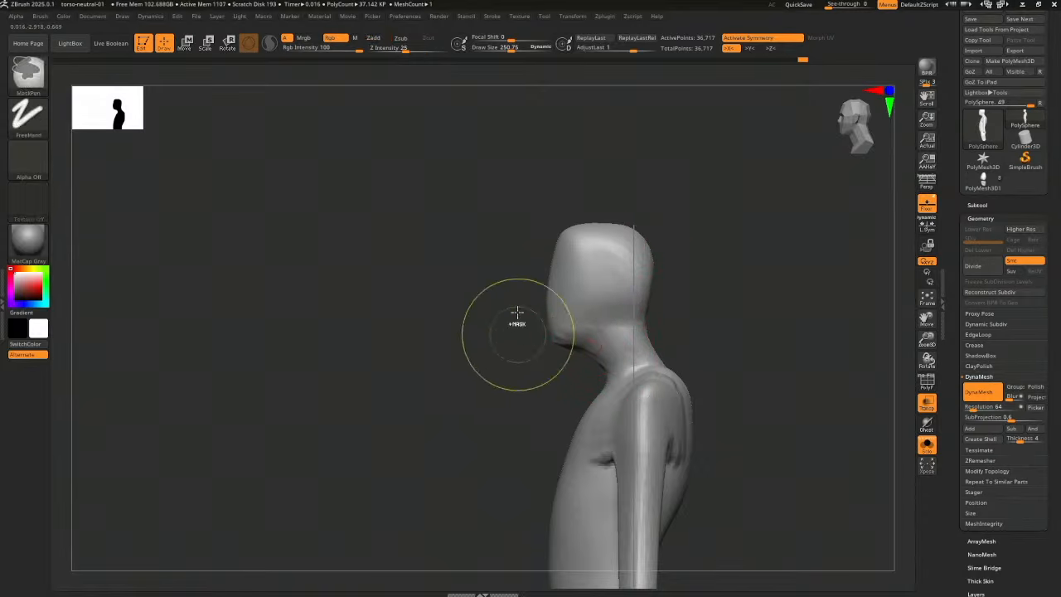
left_click_drag(526, 273, 586, 361, "ctrl")
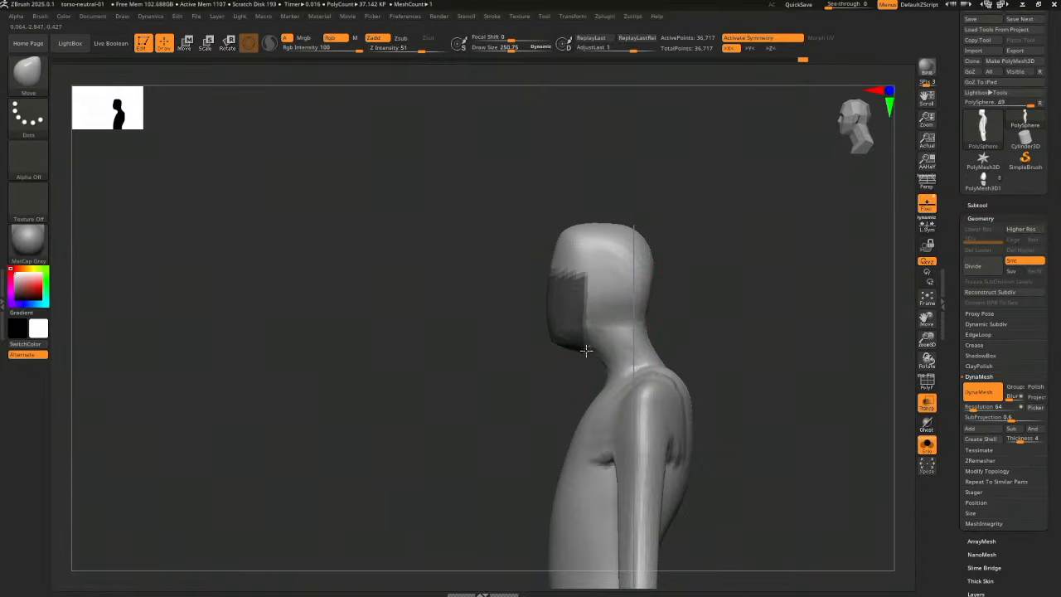
left_click_drag(671, 308, 694, 289, "ctrl")
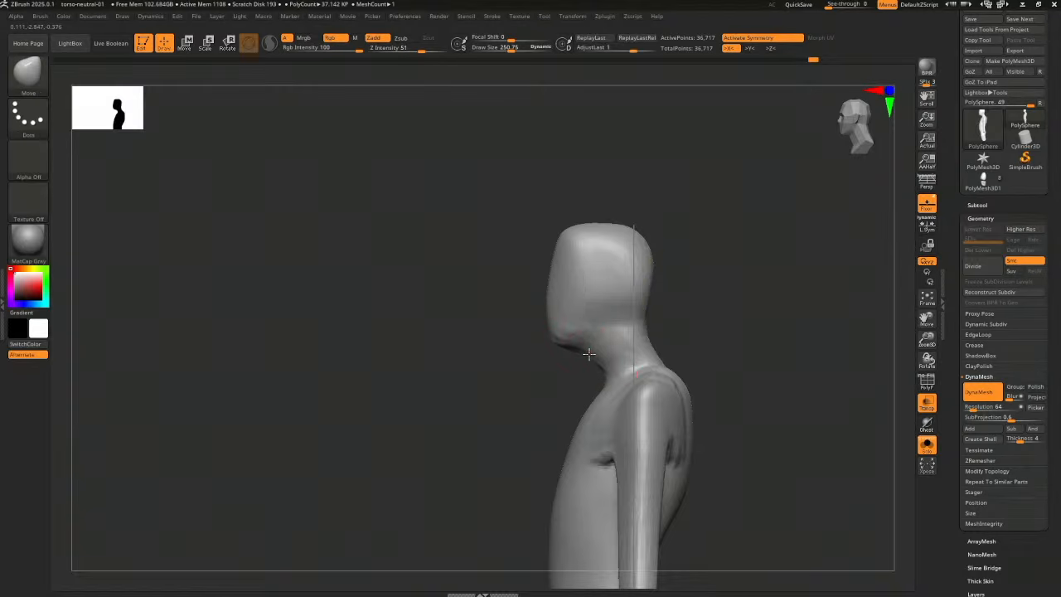
Refine the jaw underside and the head's profile in the side view, raising the Move brush size to about 569
key("s")
left_click_drag(593, 353, 586, 346)
key("s")
mouse_move(645, 300)
left_mouse_down()
mouse_move(661, 326)
mouse_move(680, 324)
left_mouse_up()
key("ctrl+z")
key("s")
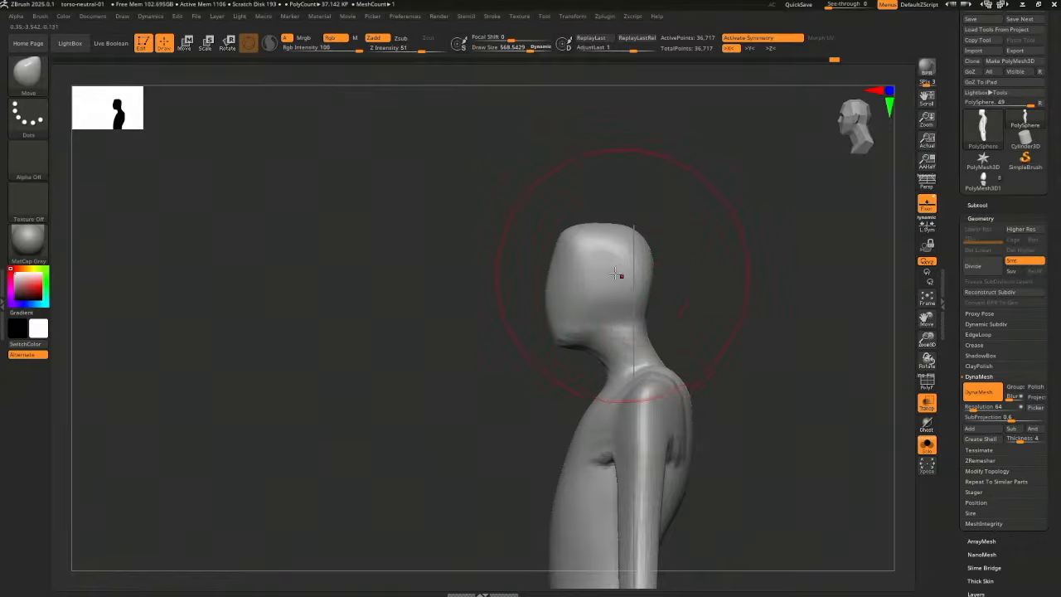
key("s")
left_click_drag(609, 273, 623, 257)
Shape the arm's profile from shoulder to hand in the side view, using Move brush sizes of about 472 and 201
left_click_drag(729, 376, 617, 309, "alt")
key("s")
left_click_drag(636, 350, 624, 351)
left_click_drag(549, 362, 563, 362)
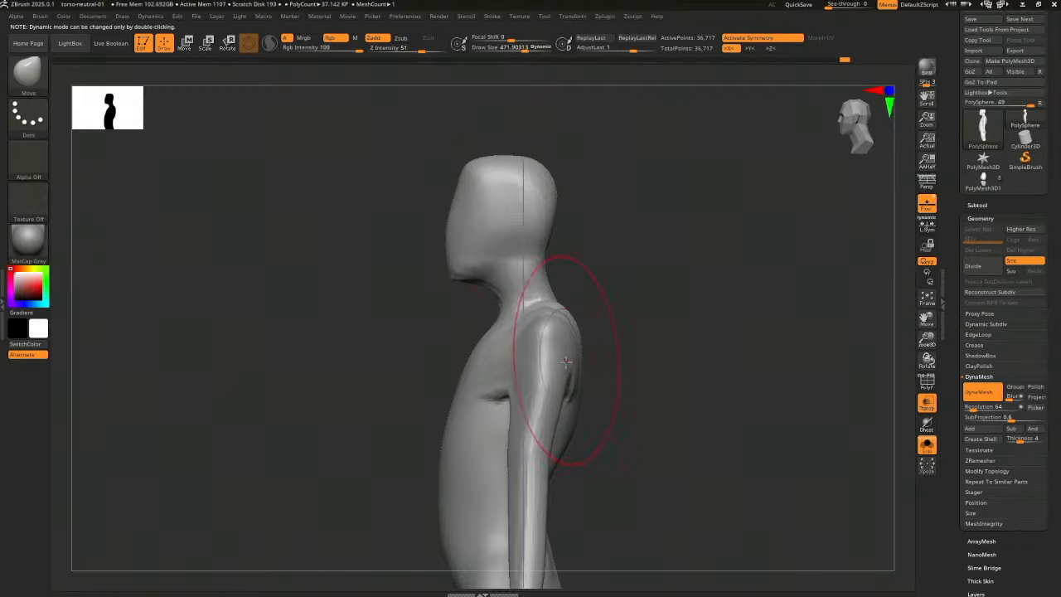
left_click_drag(599, 426, 625, 351, "alt")
left_click_drag(556, 365, 576, 363)
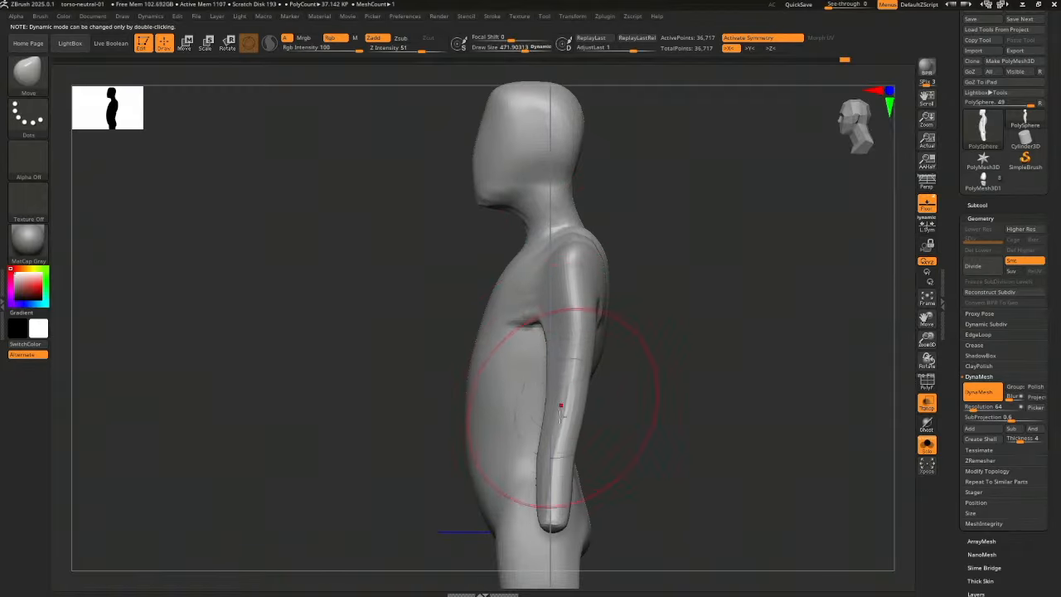
key("s")
left_click_drag(559, 503, 550, 502)
left_click_drag(557, 526, 618, 386)
left_click_drag(571, 416, 566, 403)
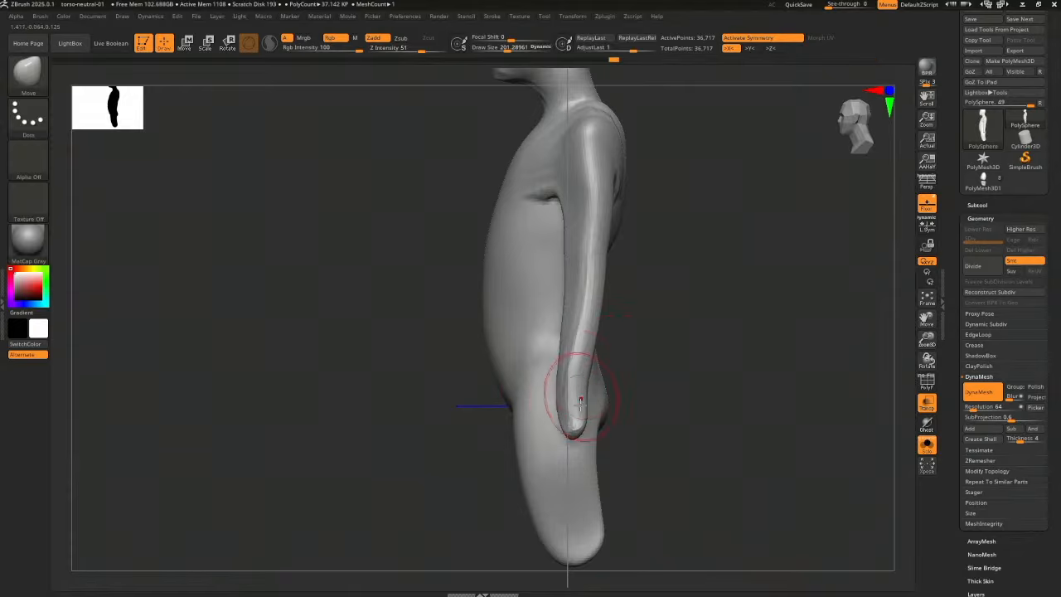
In the front view, extend the arm ends below the crotch and even out the forearms, raising the brush size to about 348
left_click_drag(617, 391, 702, 392, "shift")
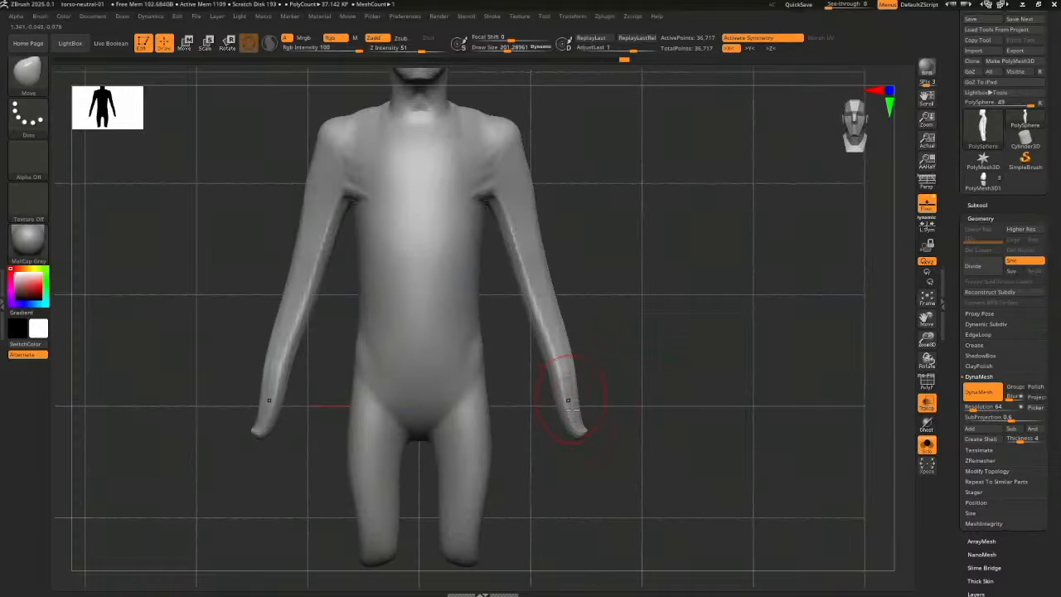
left_click_drag(578, 478, 577, 522)
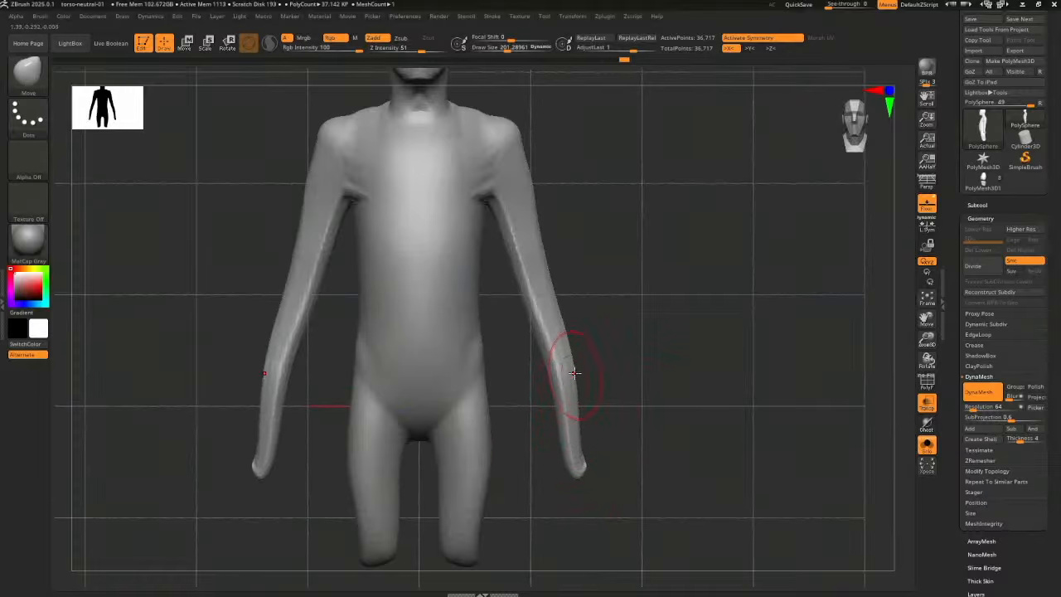
key("ctrl+z")
left_click_drag(574, 373, 559, 348)
key("s")
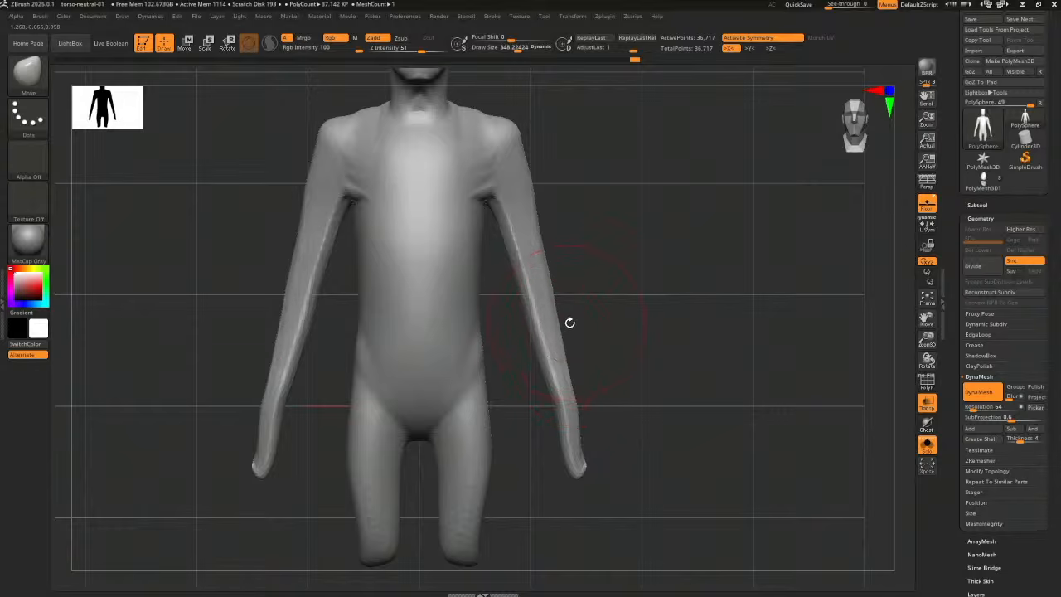
left_click_drag(609, 314, 682, 340, "alt")
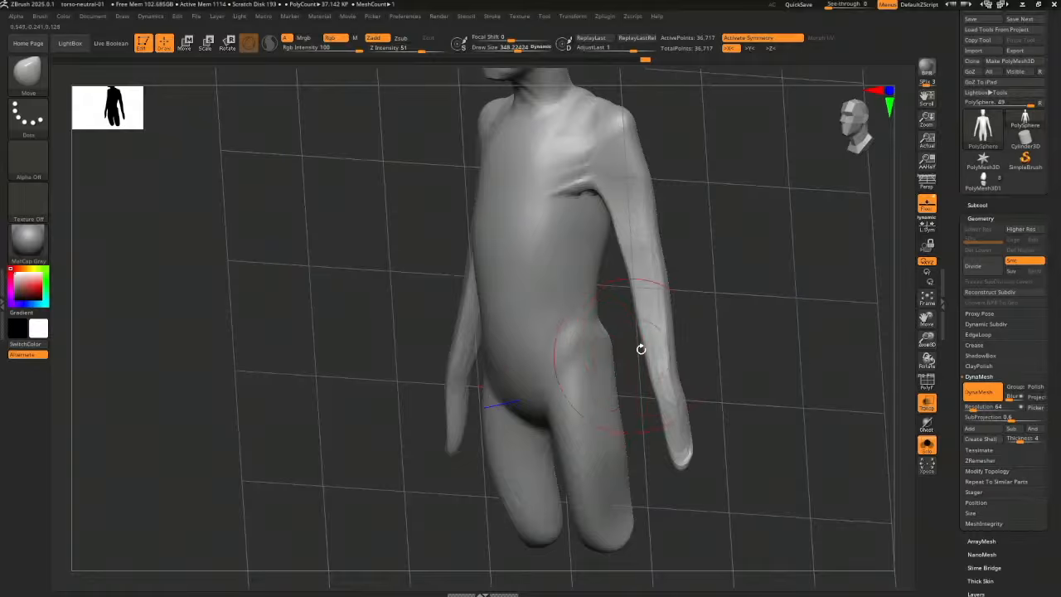
left_click_drag(641, 349, 728, 353)
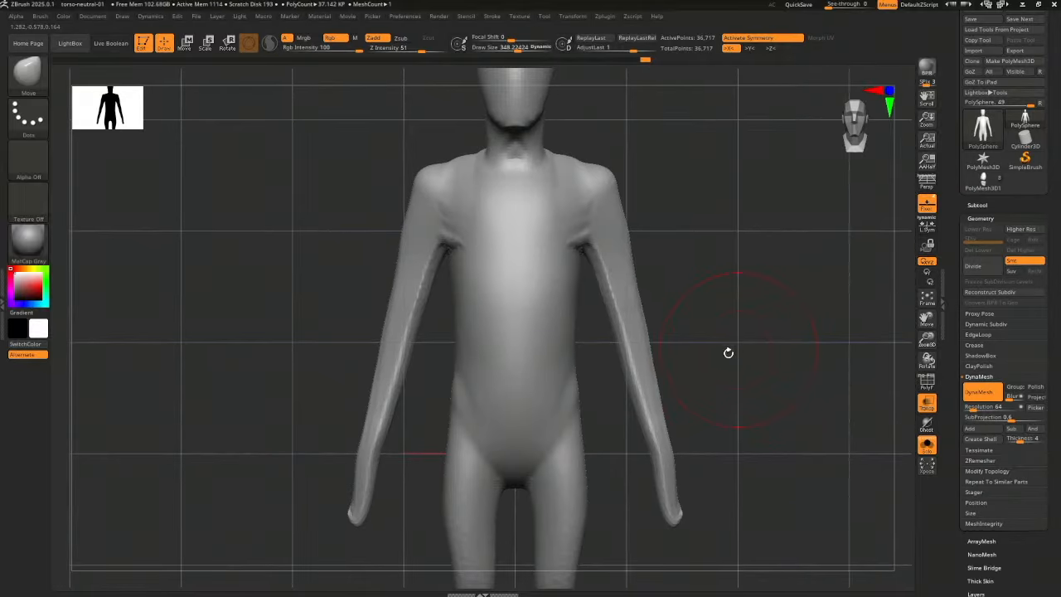
key("shift")
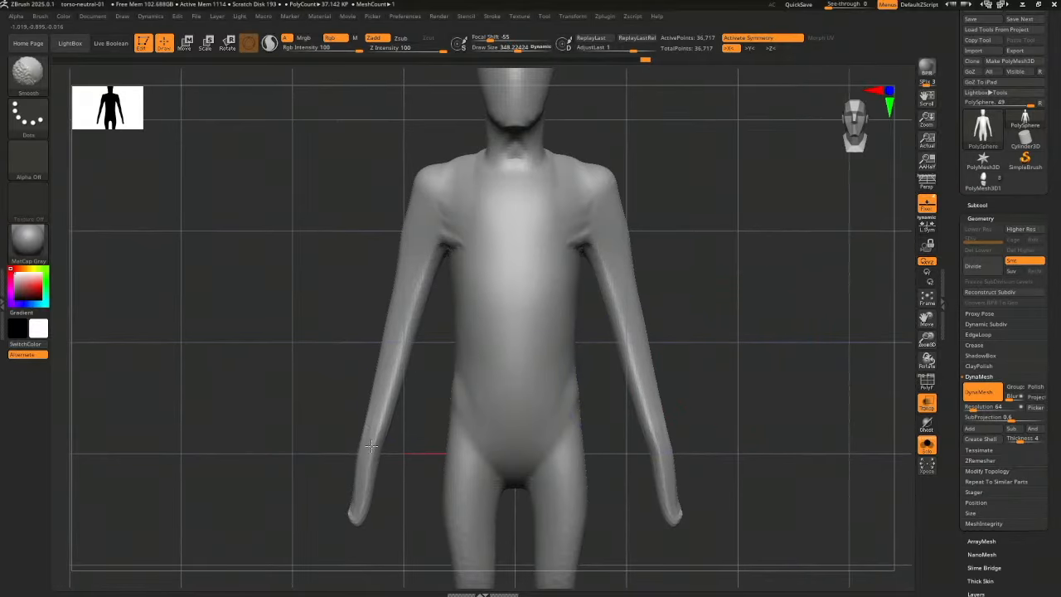
Set the Move brush size to about 412 and lengthen the leg stumps in the front view
left_click_drag(726, 383, 724, 305, "alt")
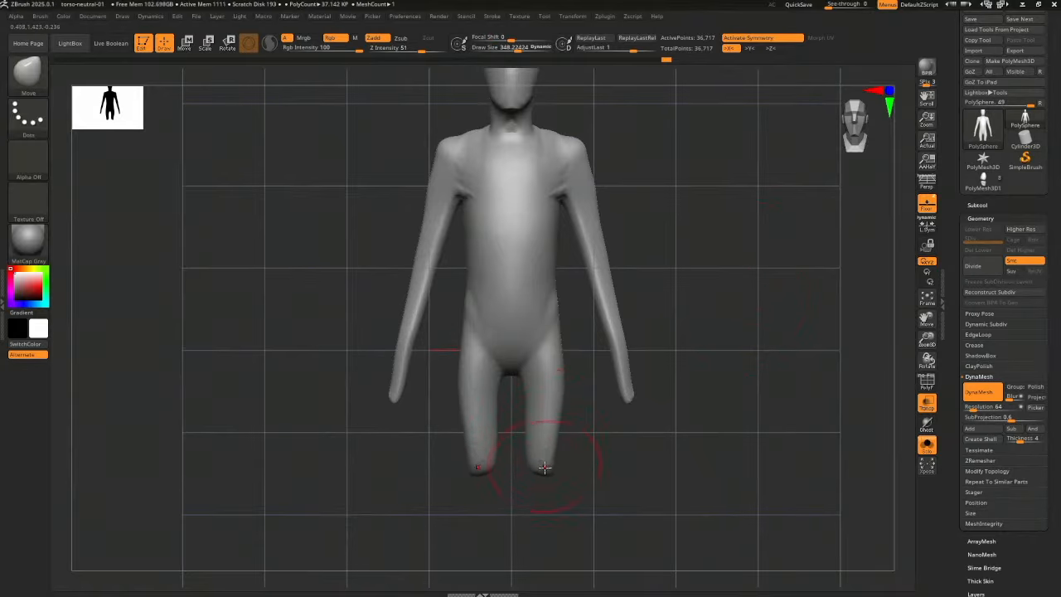
key("s")
left_click_drag(544, 480, 548, 480)
left_click_drag(611, 492, 650, 414, "alt")
left_click_drag(582, 401, 582, 458)
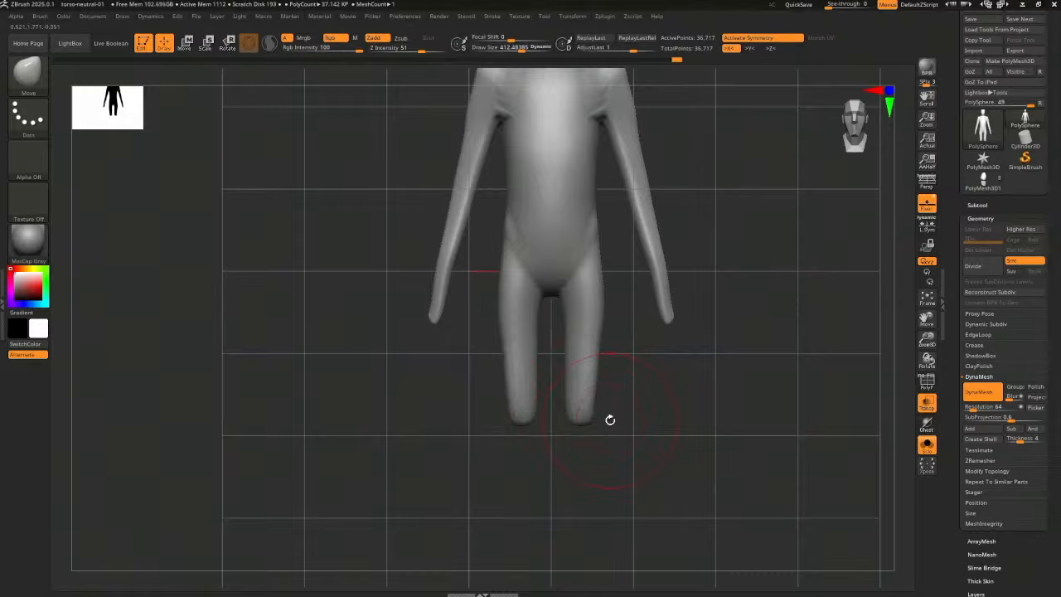
mouse_move(580, 412)
left_mouse_down()
mouse_move(646, 409)
mouse_move(657, 428)
mouse_move(696, 393)
mouse_move(688, 435)
mouse_move(692, 427)
left_mouse_up()
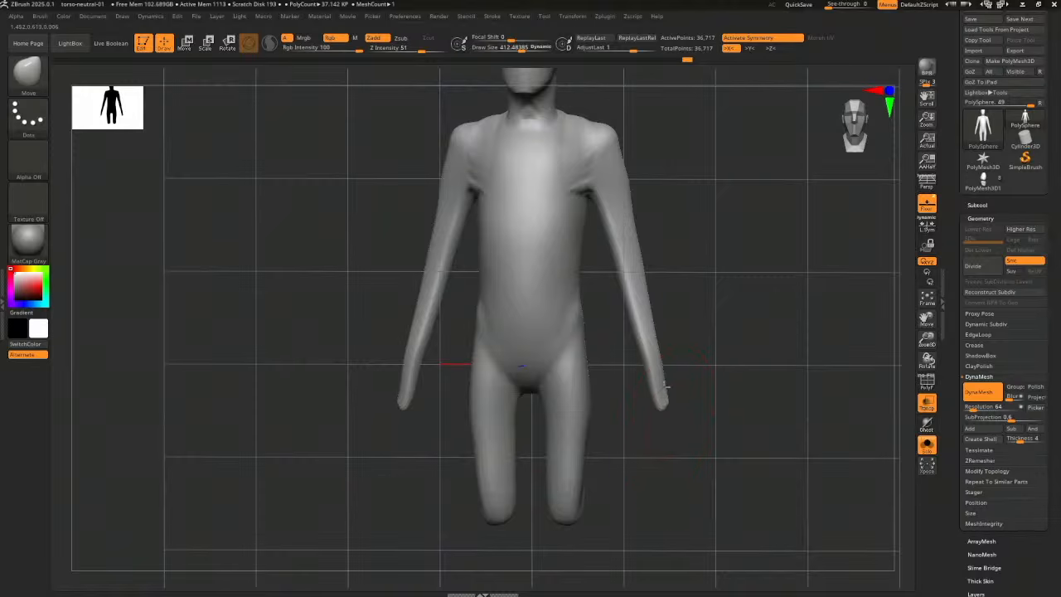
Push the forearms up into the upper arms to shorten both arms to stumps, with a Move brush size of about 462
left_click_drag(664, 386, 649, 325)
mouse_move(654, 369)
left_mouse_down()
mouse_move(638, 283)
mouse_move(623, 294)
mouse_move(644, 214)
left_mouse_up()
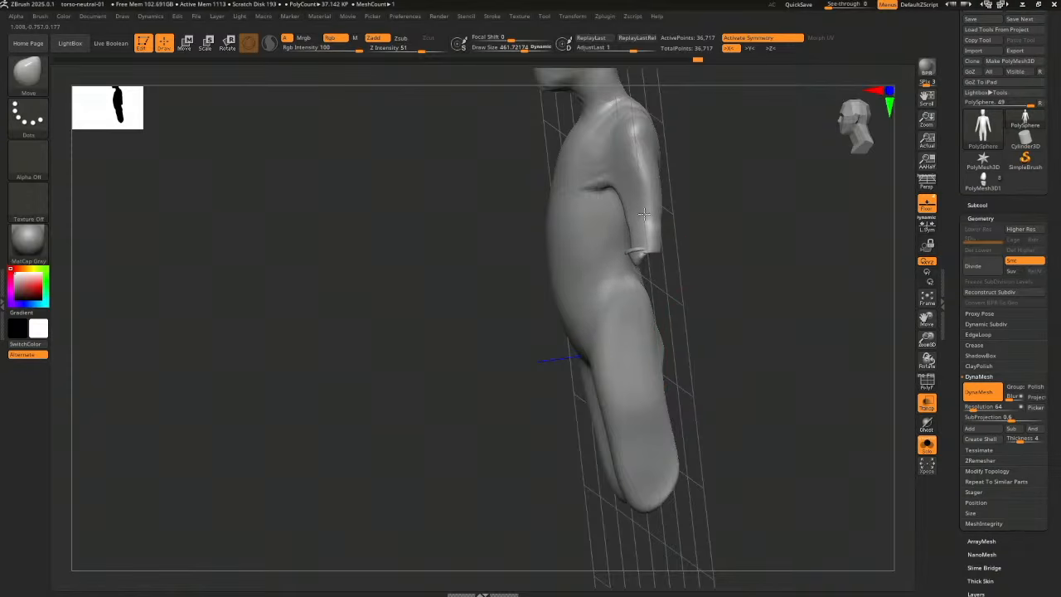
key("ctrl+z")
left_click_drag(680, 270, 689, 274)
Choose the Move Topological brush at a size of about 472 and reshape the shoulders and armpits in the front view
key("b")
key("m")
key("t")
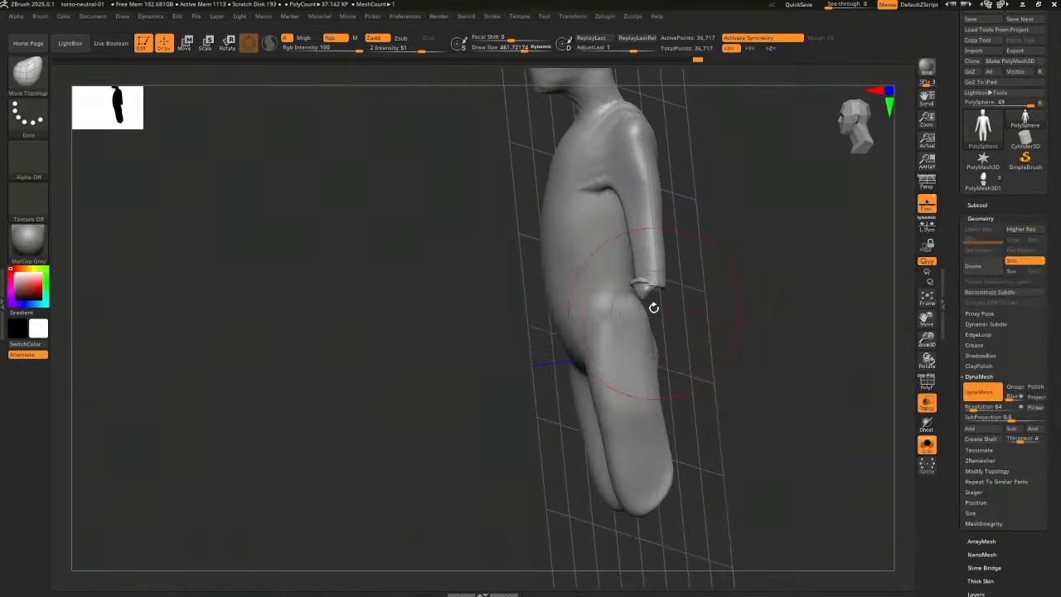
mouse_move(653, 308)
left_mouse_down()
mouse_move(652, 236)
mouse_move(732, 238)
mouse_move(645, 387)
left_mouse_up()
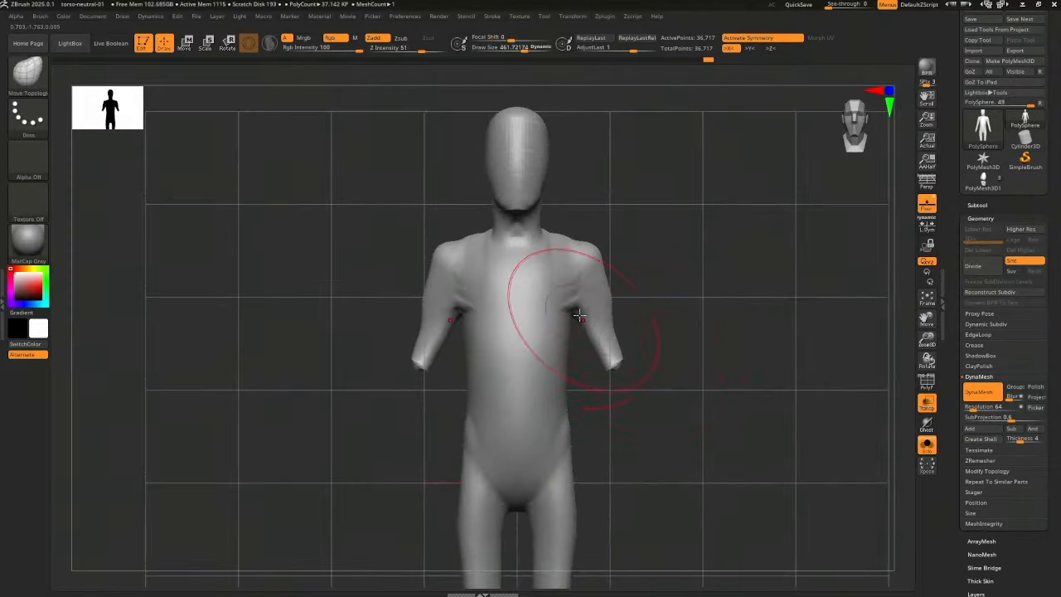
left_click_drag(580, 315, 582, 304)
key("s")
left_click(604, 300)
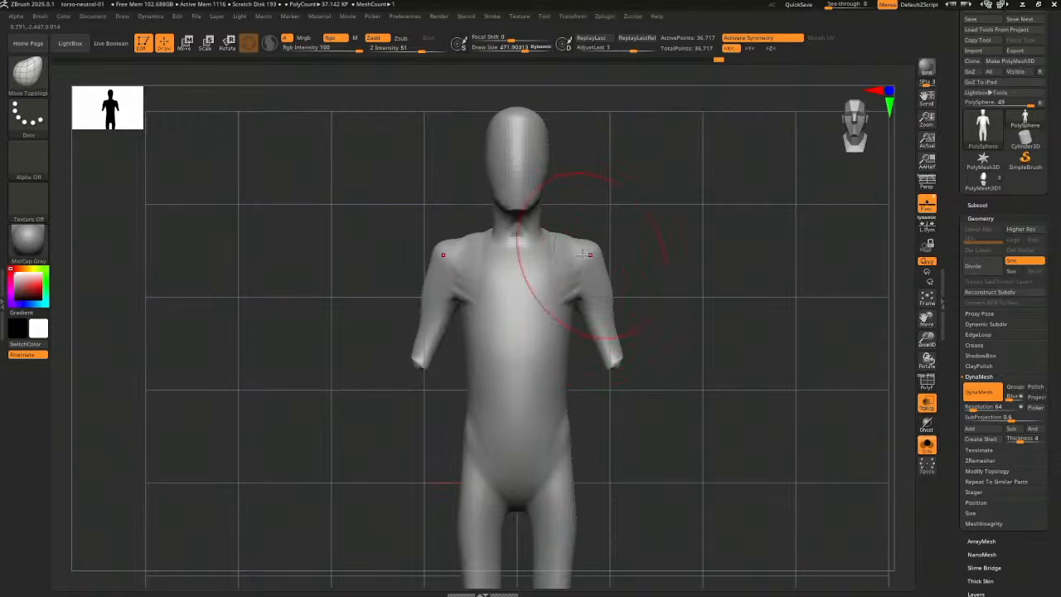
left_click_drag(585, 253, 566, 246)
left_click_drag(570, 305, 569, 295)
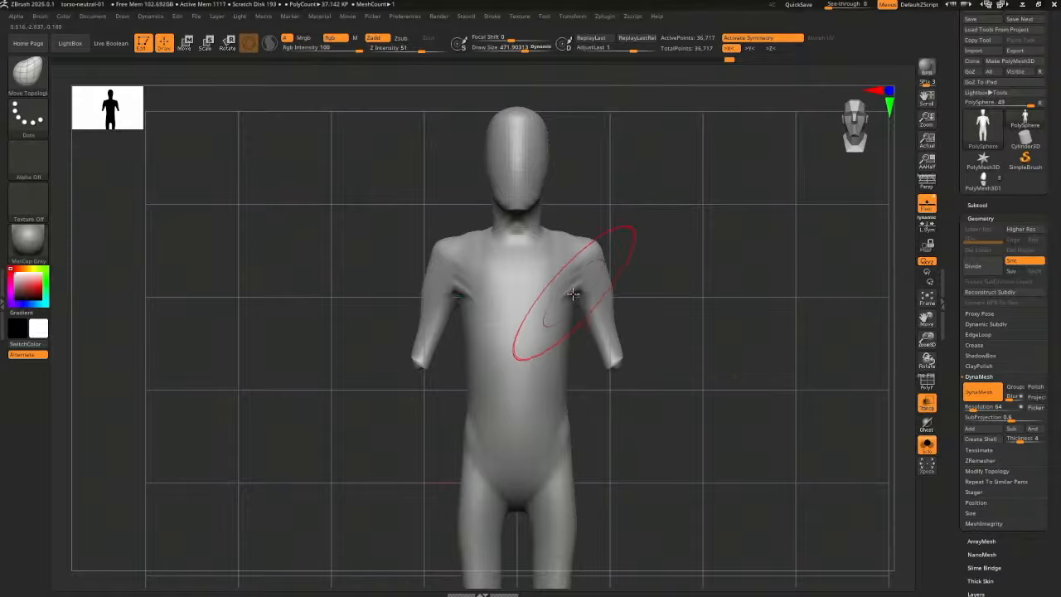
mouse_move(458, 292)
left_mouse_down()
mouse_move(453, 278)
mouse_move(425, 289)
left_mouse_up()
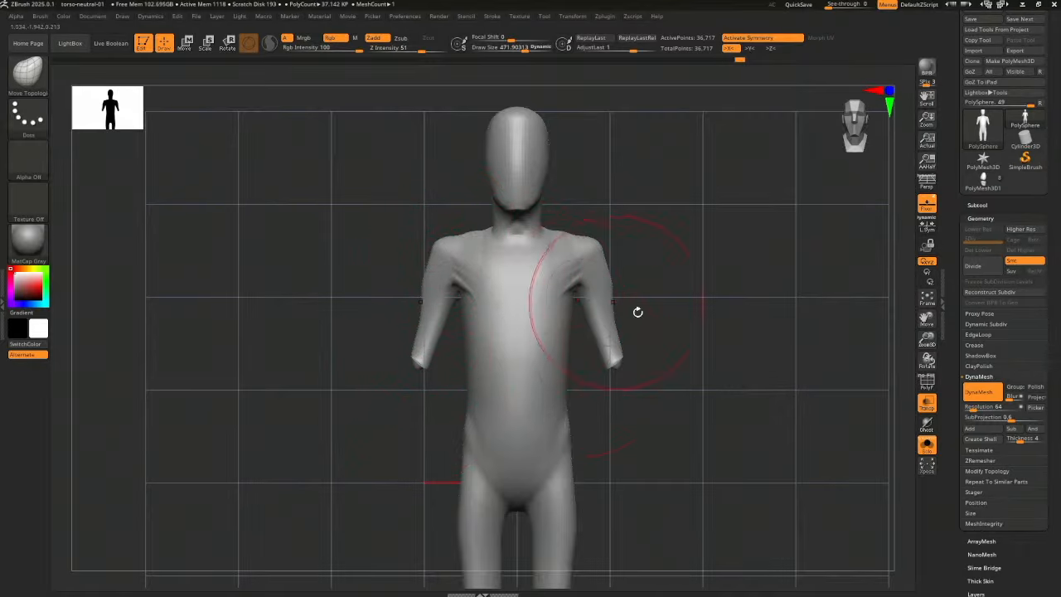
Remesh the figure with DynaMesh at resolution 64, check its wireframe and hide the floor grid
right_click_drag(637, 311, 659, 305, "ctrl")
left_click_drag(676, 312, 689, 382, "ctrl")
key("shift+f")
key("shift+f")
mouse_move(694, 390)
right_mouse_down()
mouse_move(698, 372)
mouse_move(749, 378)
mouse_move(687, 386)
mouse_move(702, 378)
mouse_move(696, 395)
mouse_move(663, 410)
mouse_move(726, 415)
mouse_move(691, 411)
right_mouse_up()
key("s")
left_click(927, 206)
Choose the Inflat brush at a size of about 493, thicken the thighs from behind and smooth their surfaces
key("s")
left_click_drag(692, 412, 697, 412)
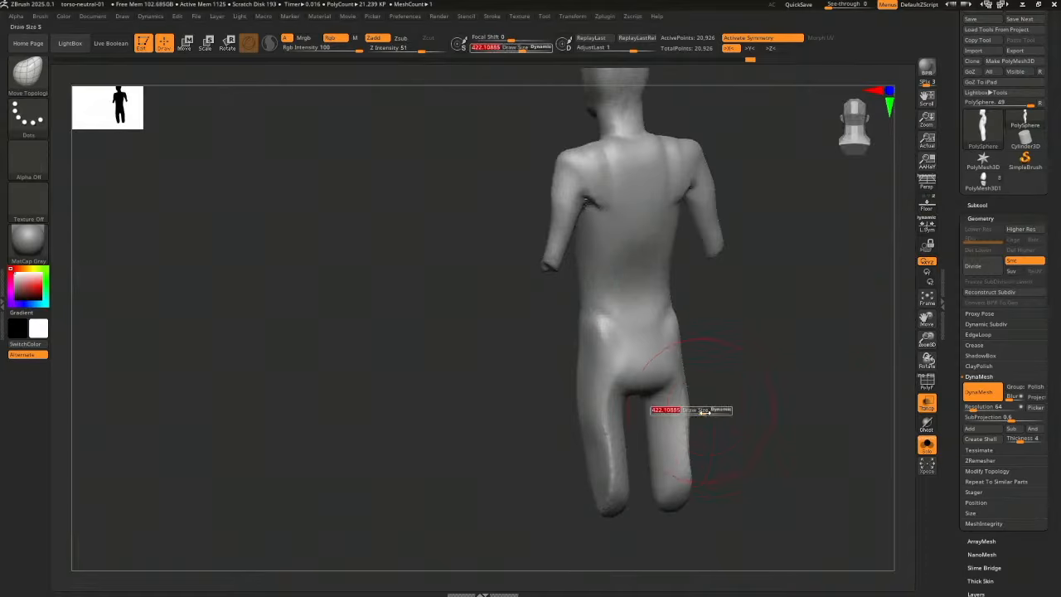
mouse_move(729, 435)
right_mouse_down("ctrl")
mouse_move(729, 451)
mouse_move(684, 426)
right_mouse_up("ctrl")
key("b")
key("i")
key("n")
left_click_drag(682, 409, 677, 394)
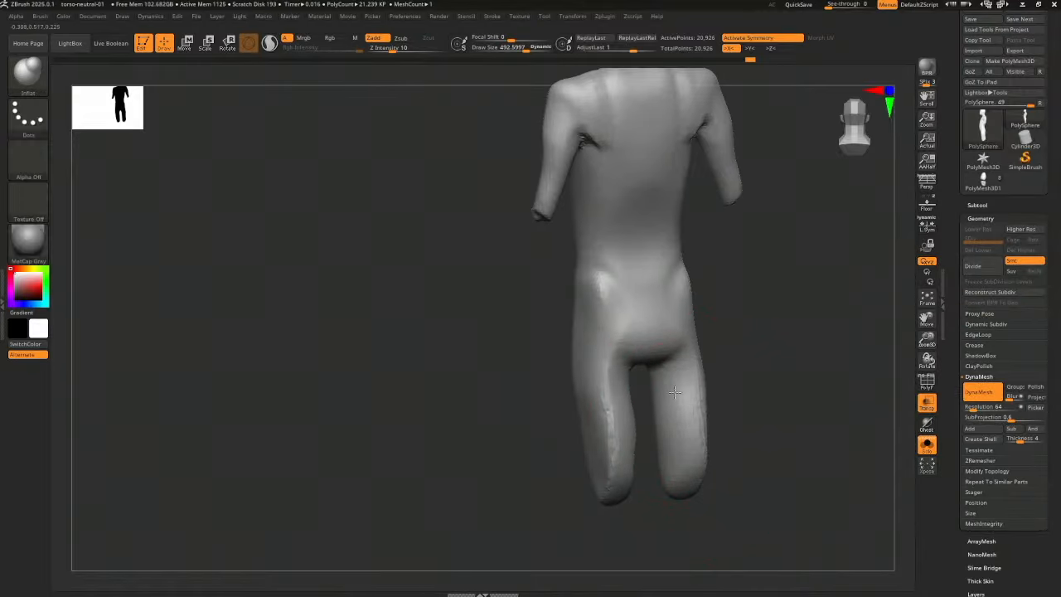
right_click_drag(734, 413, 702, 406)
left_click_drag(703, 405, 699, 414)
right_click_drag(663, 398, 638, 378)
left_click_drag(638, 375, 633, 462)
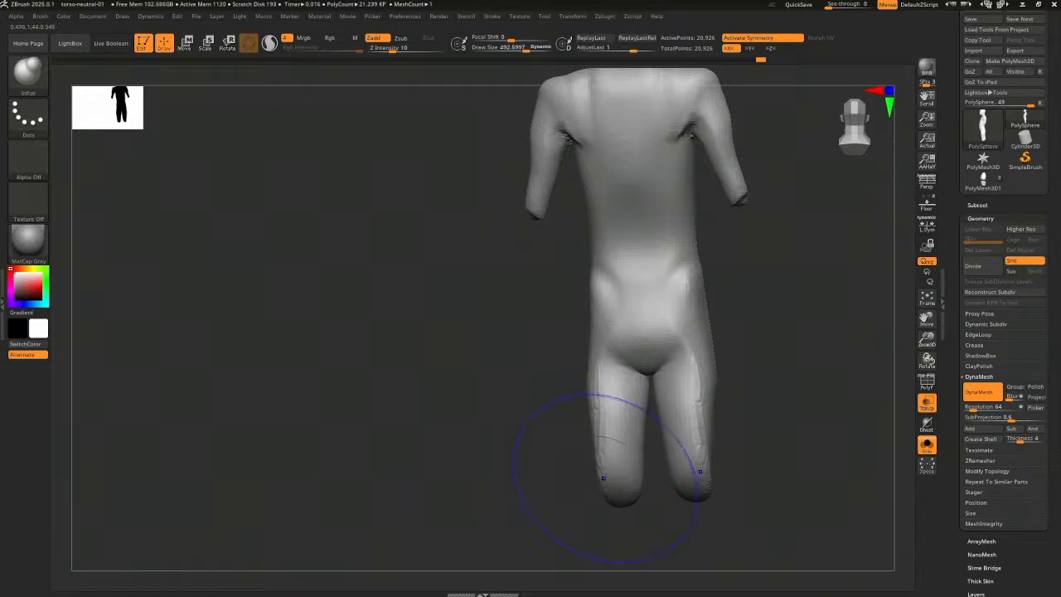
left_click_drag(600, 381, 604, 460, "shift")
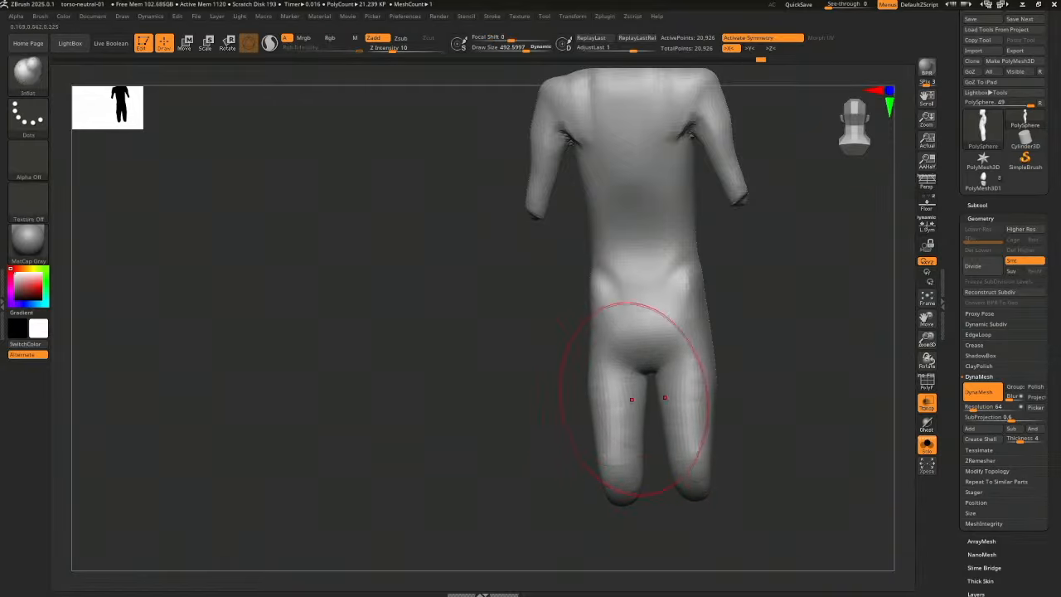
left_click_drag(614, 415, 618, 478, "shift")
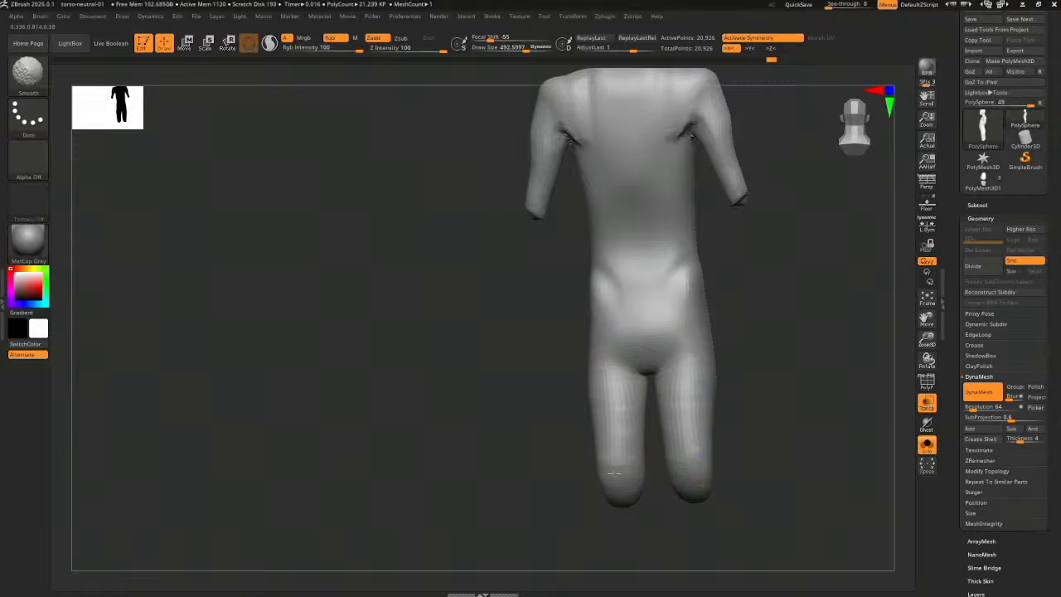
Inflate the shoulders and upper-arm stumps with the Inflat brush and smooth them
mouse_move(754, 316)
left_mouse_down("alt")
mouse_move(704, 450)
mouse_move(682, 458)
left_mouse_up("alt")
mouse_move(656, 326)
left_mouse_down()
mouse_move(646, 308)
mouse_move(653, 333)
mouse_move(767, 336)
mouse_move(720, 333)
mouse_move(709, 304)
left_mouse_up()
left_click_drag(707, 256, 713, 235)
left_click_drag(751, 287, 785, 308)
key("shift")
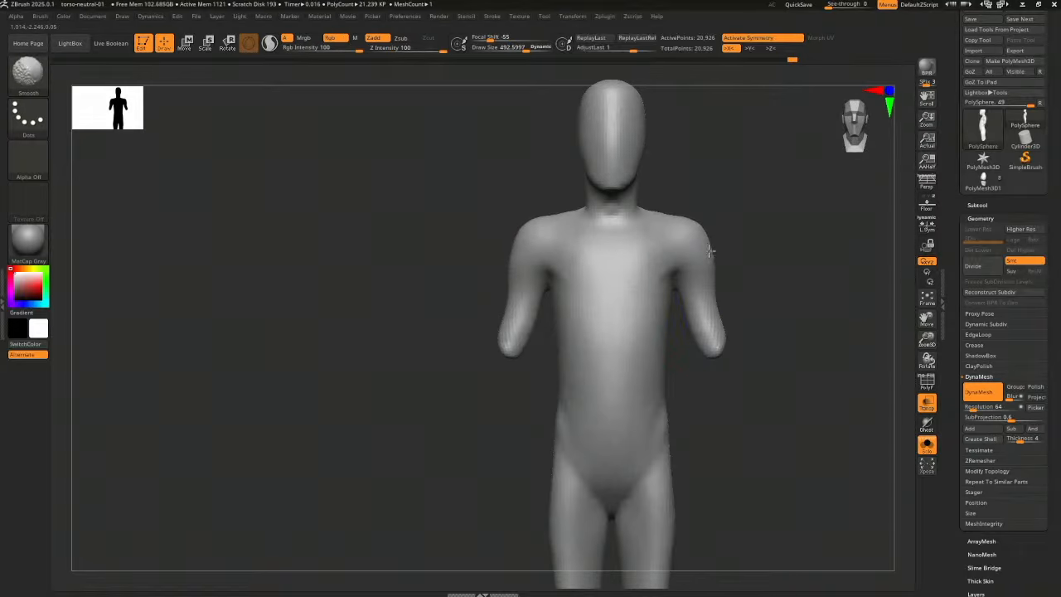
Reduce the brush size to about 357, smooth the front and inner thighs, and return to a full front view
mouse_move(737, 381)
left_mouse_down()
mouse_move(746, 405)
mouse_move(812, 398)
mouse_move(793, 395)
mouse_move(760, 347)
mouse_move(694, 394)
left_mouse_up()
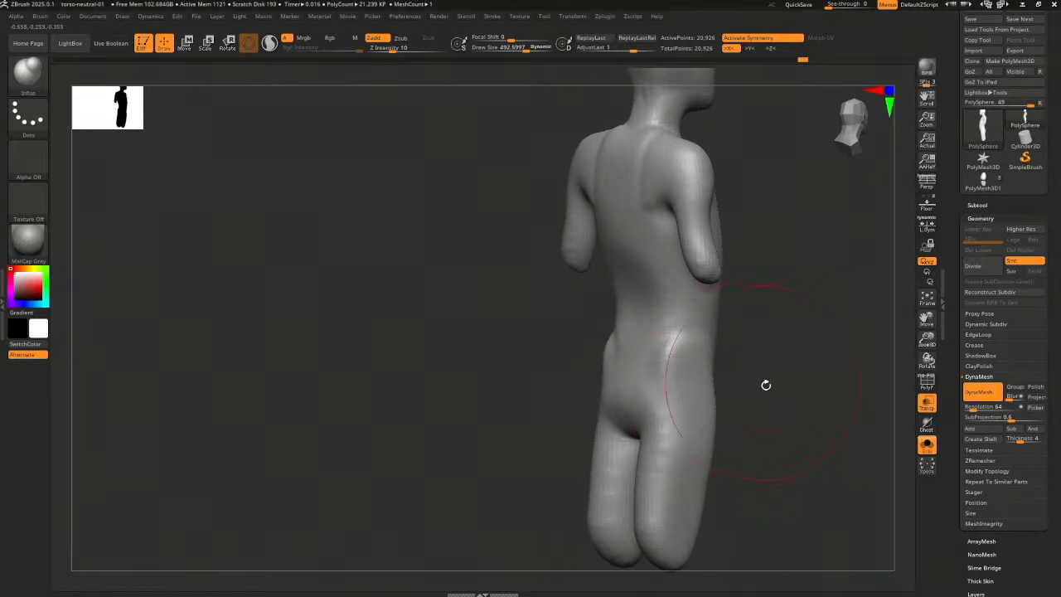
mouse_move(766, 385)
left_mouse_down()
mouse_move(755, 426)
mouse_move(731, 416)
mouse_move(646, 435)
left_mouse_up()
key("s")
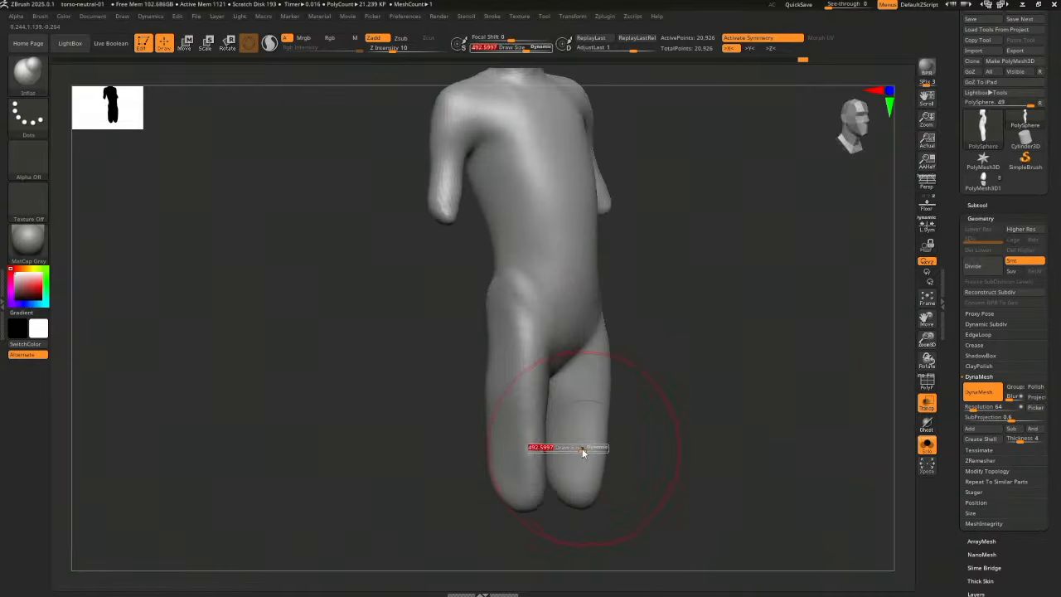
left_click_drag(583, 451, 555, 452)
key("shift")
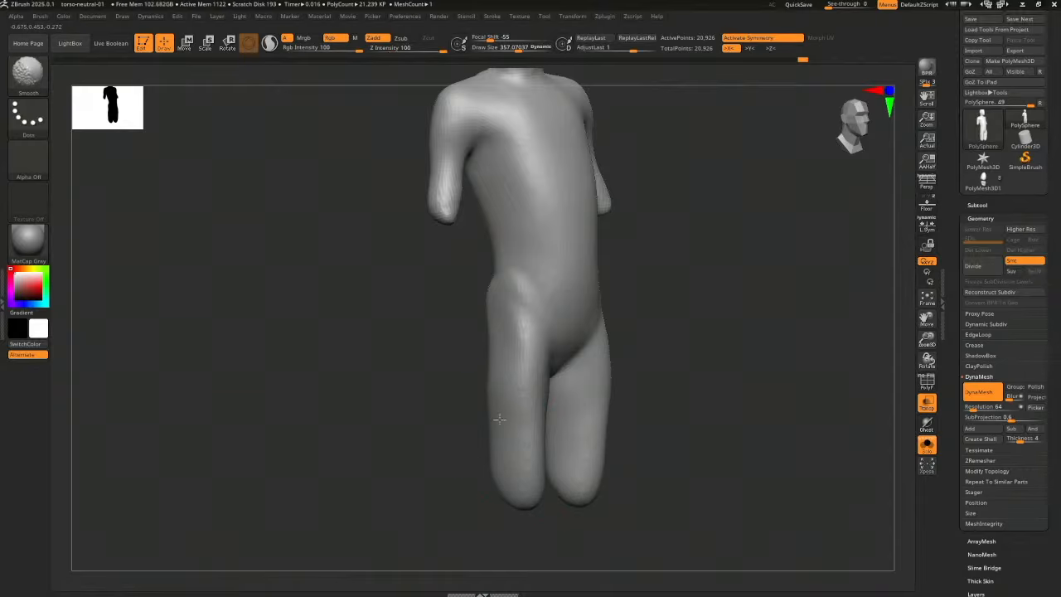
left_click_drag(649, 405, 517, 400)
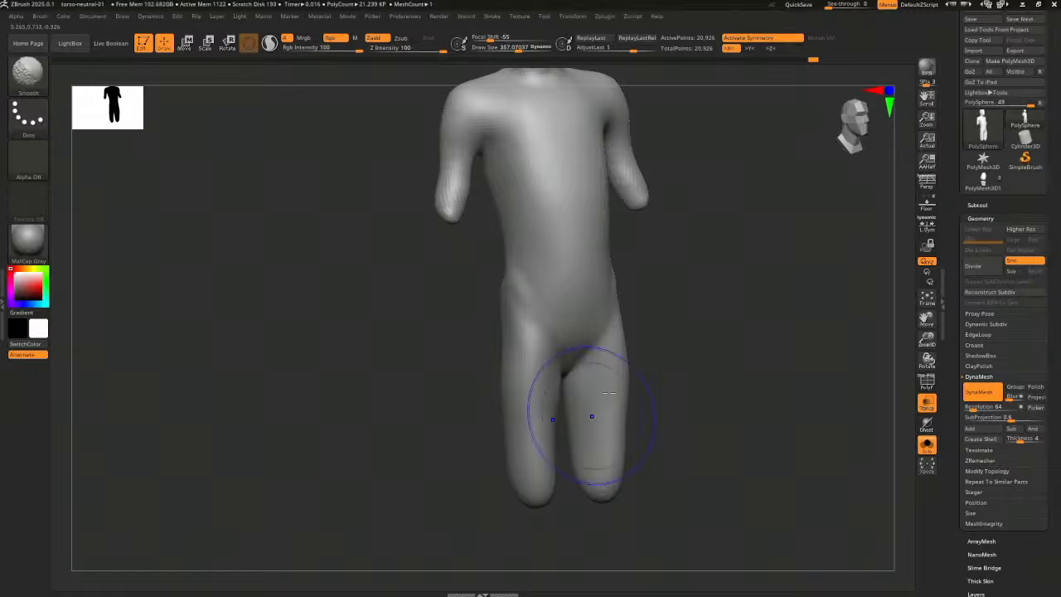
mouse_move(680, 423)
left_mouse_down()
mouse_move(699, 350)
mouse_move(693, 440)
mouse_move(692, 416)
left_mouse_up()
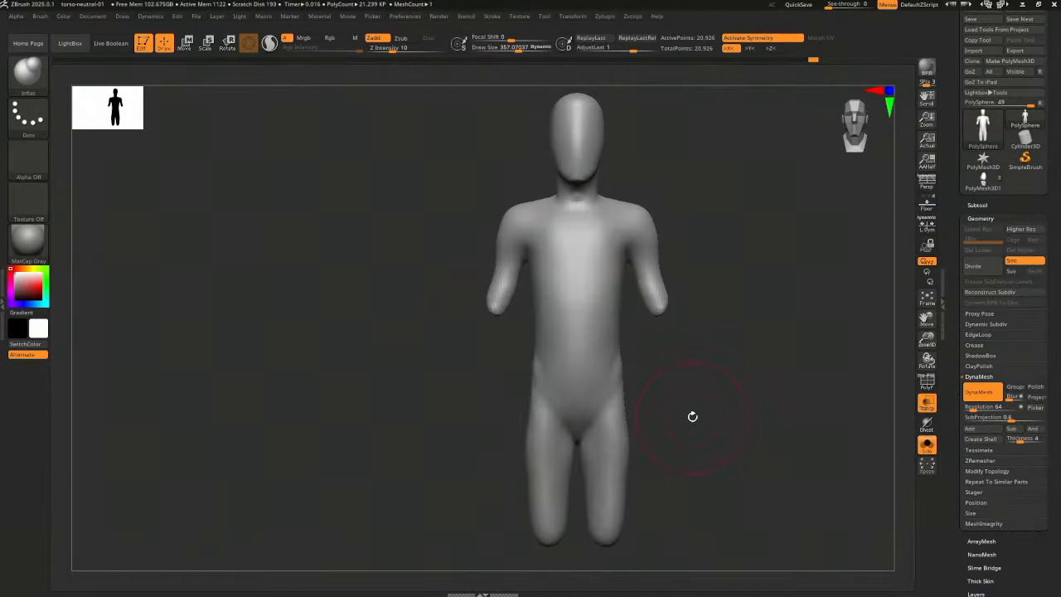
Switch to the Kingslien_Clay brush at a size of about 114 and subdivide the figure once
mouse_move(692, 416)
left_mouse_down()
mouse_move(722, 375)
mouse_move(662, 395)
mouse_move(748, 360)
mouse_move(737, 497)
left_mouse_up()
key("1")
key("s")
mouse_move(729, 480)
left_mouse_down()
mouse_move(775, 473)
mouse_move(765, 469)
mouse_move(789, 458)
left_mouse_up()
key("s")
left_click_drag(795, 459, 781, 459)
key("ctrl+d")
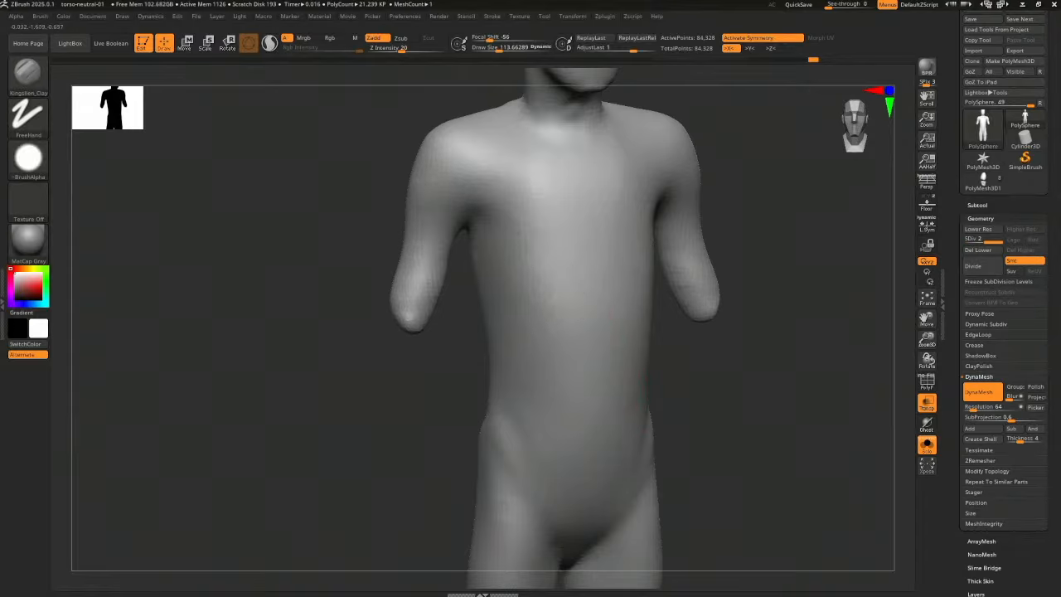
Sculpt landmarks on the torso: the costal arch, the pit of the neck, the clavicles and the pubic area
left_click_drag(581, 290, 590, 281)
left_click_drag(592, 144, 583, 141)
left_click_drag(787, 212, 783, 333, "alt")
left_click_drag(666, 180, 590, 209)
mouse_move(748, 383)
left_mouse_down()
mouse_move(784, 341)
mouse_move(786, 299)
left_mouse_up()
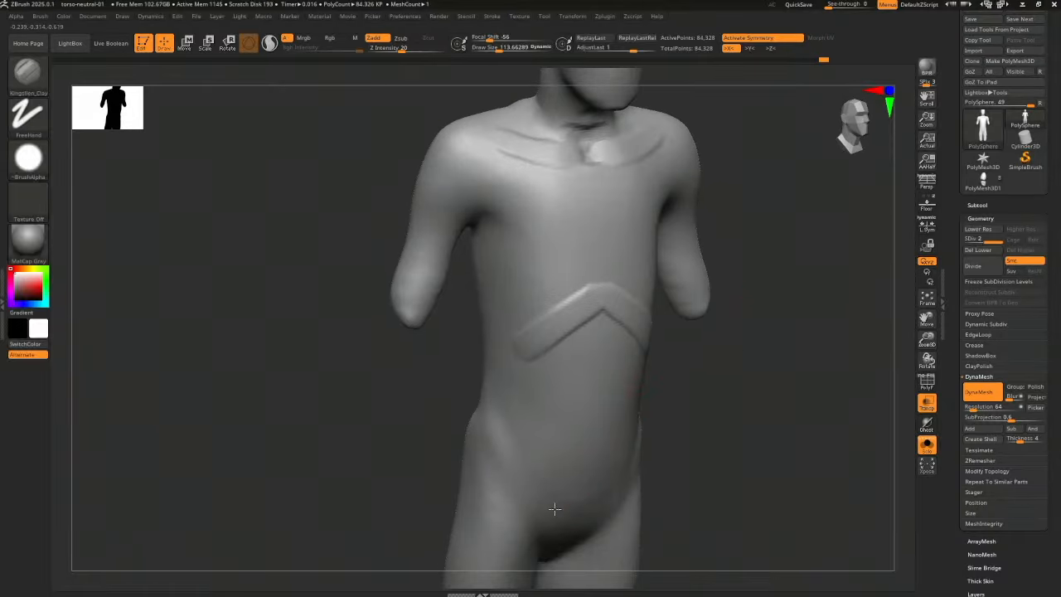
left_click_drag(578, 512, 580, 509)
mouse_move(669, 397)
left_mouse_down("alt")
mouse_move(675, 438)
mouse_move(720, 439)
left_mouse_up("alt")
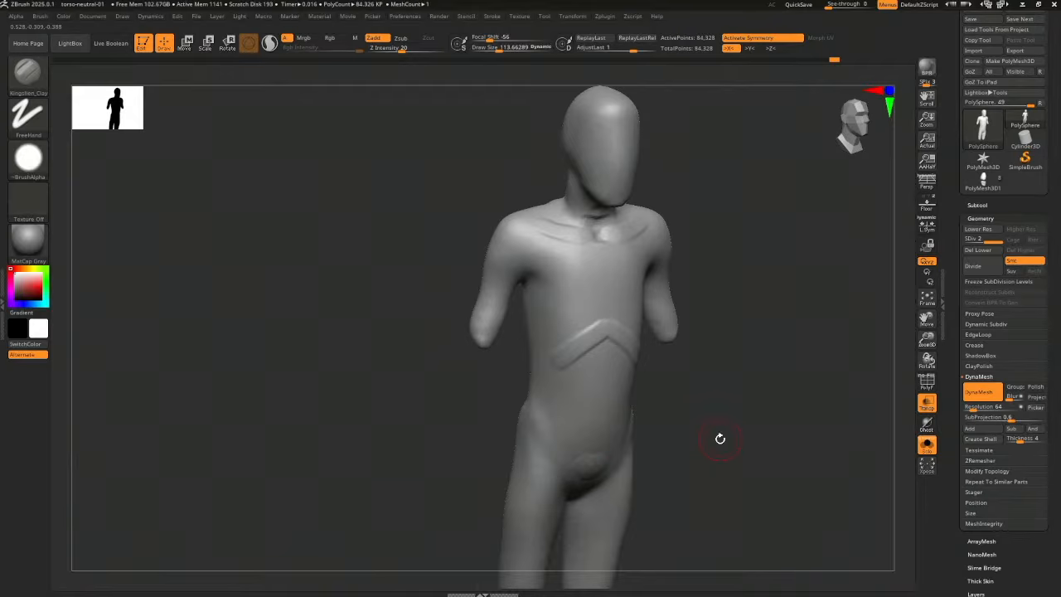
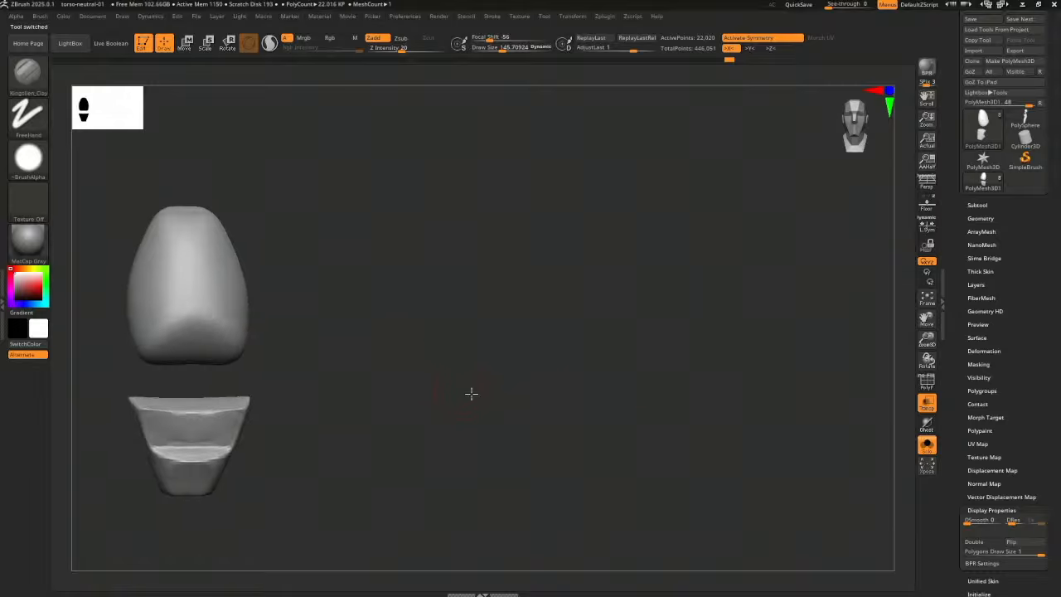
Snapshot the rib cage and pelvis model onto the canvas as reference, bring back the figure and use a brush size of about 99
key("shift+s")
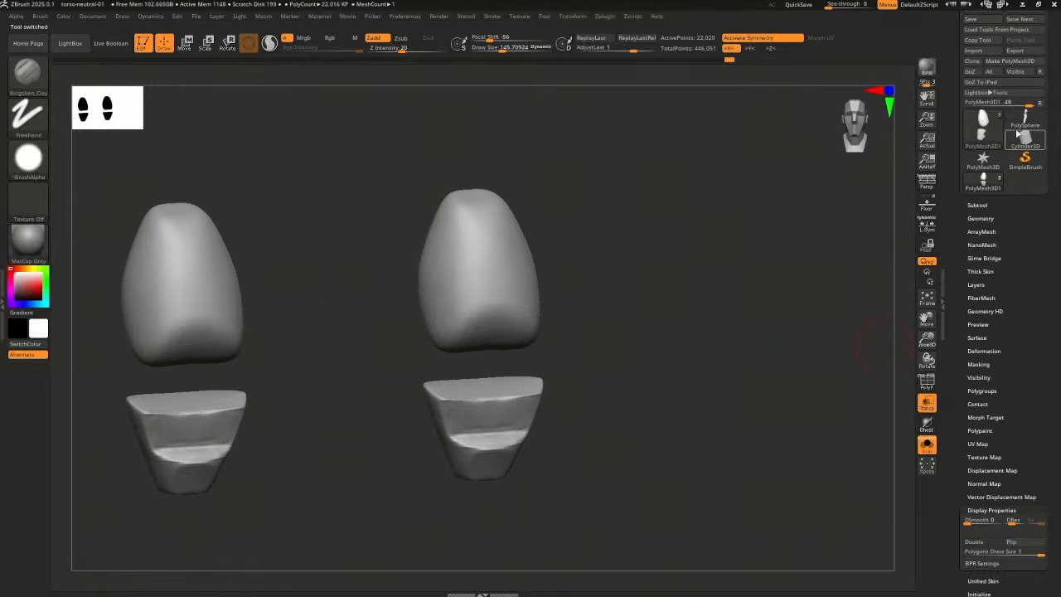
left_click(1024, 122)
mouse_move(786, 290)
left_mouse_down("alt")
mouse_move(734, 381)
mouse_move(741, 388)
mouse_move(718, 376)
left_mouse_up("alt")
key("s")
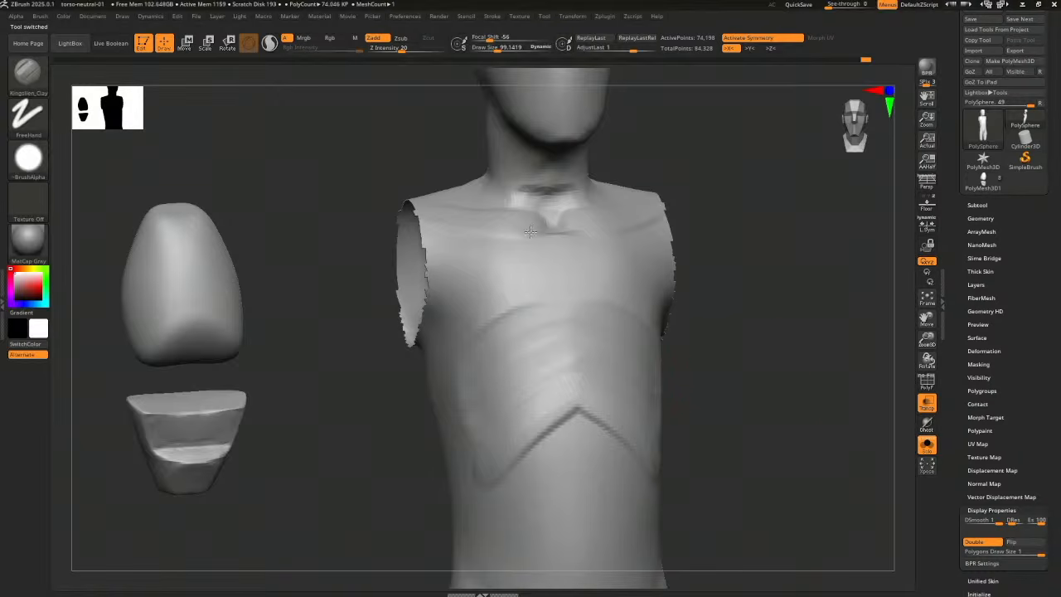
Build up the front plane of the rib cage with long vertical clay strokes from the clavicles to the costal arch
mouse_move(529, 326)
left_mouse_down()
mouse_move(506, 369)
mouse_move(502, 249)
mouse_move(497, 423)
mouse_move(513, 429)
mouse_move(494, 327)
mouse_move(509, 444)
left_mouse_up()
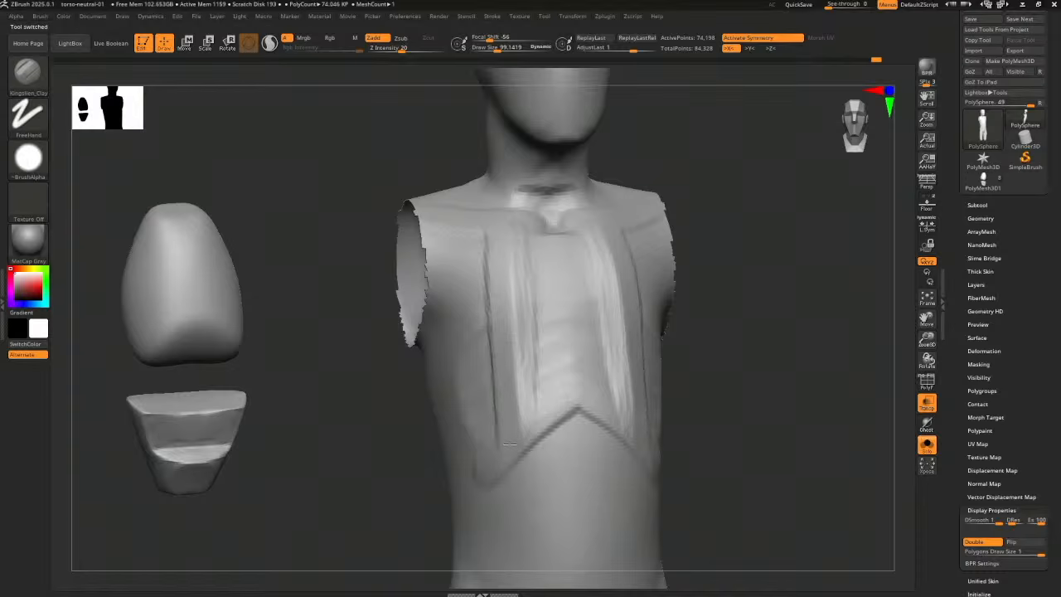
mouse_move(560, 405)
left_mouse_down()
mouse_move(538, 410)
mouse_move(510, 299)
mouse_move(513, 247)
mouse_move(514, 378)
left_mouse_up()
mouse_move(500, 231)
left_mouse_down()
mouse_move(497, 214)
mouse_move(507, 414)
mouse_move(487, 244)
mouse_move(496, 357)
left_mouse_up()
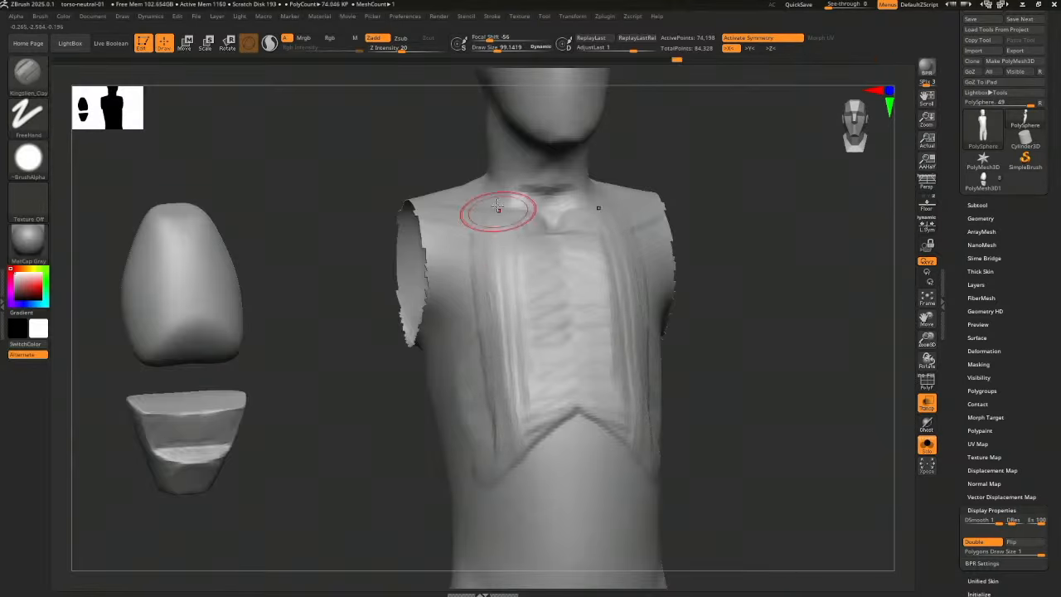
mouse_move(498, 212)
left_mouse_down()
mouse_move(496, 356)
mouse_move(489, 257)
left_mouse_up()
left_click_drag(496, 388, 516, 429)
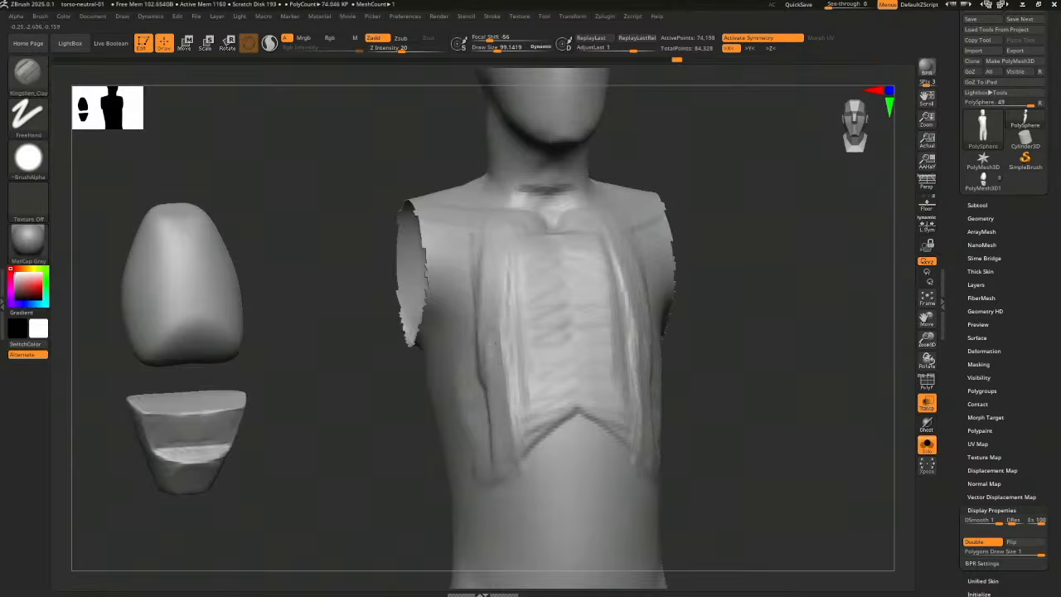
mouse_move(510, 473)
left_mouse_down()
mouse_move(565, 404)
mouse_move(511, 395)
mouse_move(549, 354)
mouse_move(571, 261)
mouse_move(520, 259)
mouse_move(502, 340)
left_mouse_up()
Enlarge the brush to about 146 and add broader clay strokes over the front of the chest
key("s")
mouse_move(502, 301)
left_mouse_down()
mouse_move(518, 431)
mouse_move(519, 291)
left_mouse_up()
left_click_drag(732, 286, 731, 324)
mouse_move(541, 238)
left_mouse_down()
mouse_move(523, 257)
mouse_move(516, 242)
mouse_move(483, 375)
mouse_move(497, 308)
mouse_move(526, 331)
left_mouse_up()
key("s")
mouse_move(560, 270)
left_mouse_down()
mouse_move(587, 290)
mouse_move(587, 322)
left_mouse_up()
Mark the rear edge of the rib cage's side plane with long strokes between the waist and the armhole
mouse_move(771, 394)
left_mouse_down()
mouse_move(756, 384)
mouse_move(748, 414)
mouse_move(724, 409)
left_mouse_up()
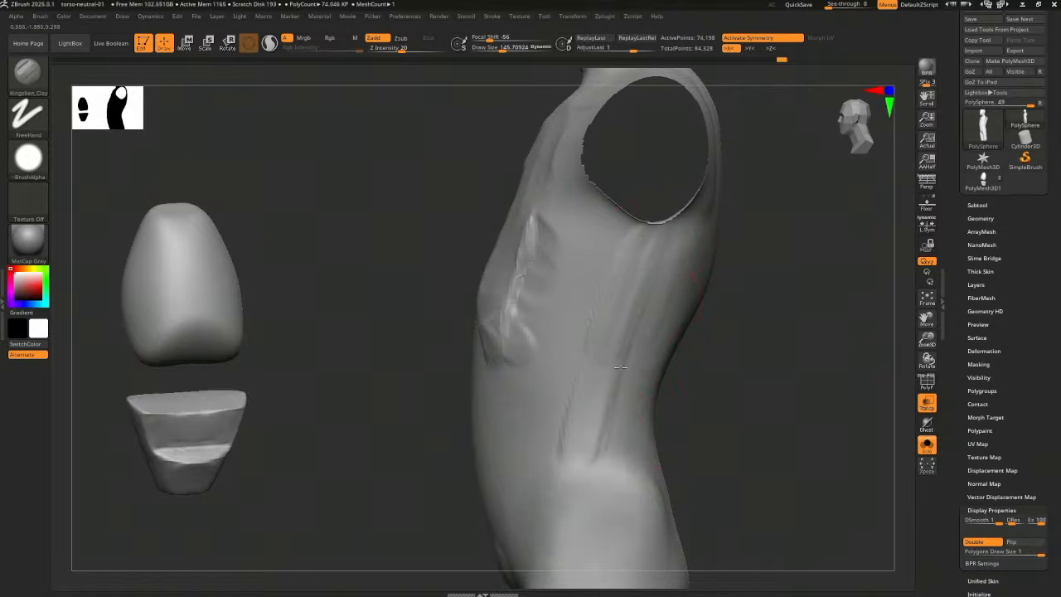
mouse_move(606, 448)
left_mouse_down()
mouse_move(631, 365)
mouse_move(642, 415)
mouse_move(653, 348)
mouse_move(614, 445)
mouse_move(634, 364)
mouse_move(578, 440)
mouse_move(587, 410)
mouse_move(625, 379)
mouse_move(641, 243)
mouse_move(667, 249)
left_mouse_up()
mouse_move(744, 263)
left_mouse_down()
mouse_move(773, 306)
mouse_move(729, 294)
left_mouse_up()
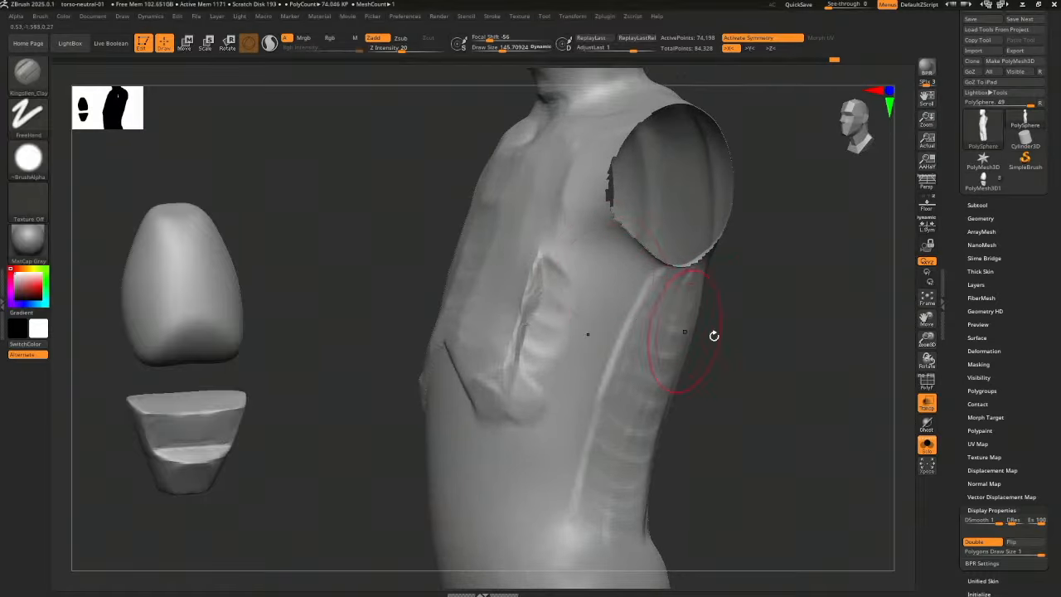
Build up the rib cage's side plane below the shoulder and define the corner between its front and side planes
left_click_drag(715, 334, 596, 237)
mouse_move(590, 181)
left_mouse_down()
mouse_move(596, 147)
mouse_move(582, 277)
left_mouse_up()
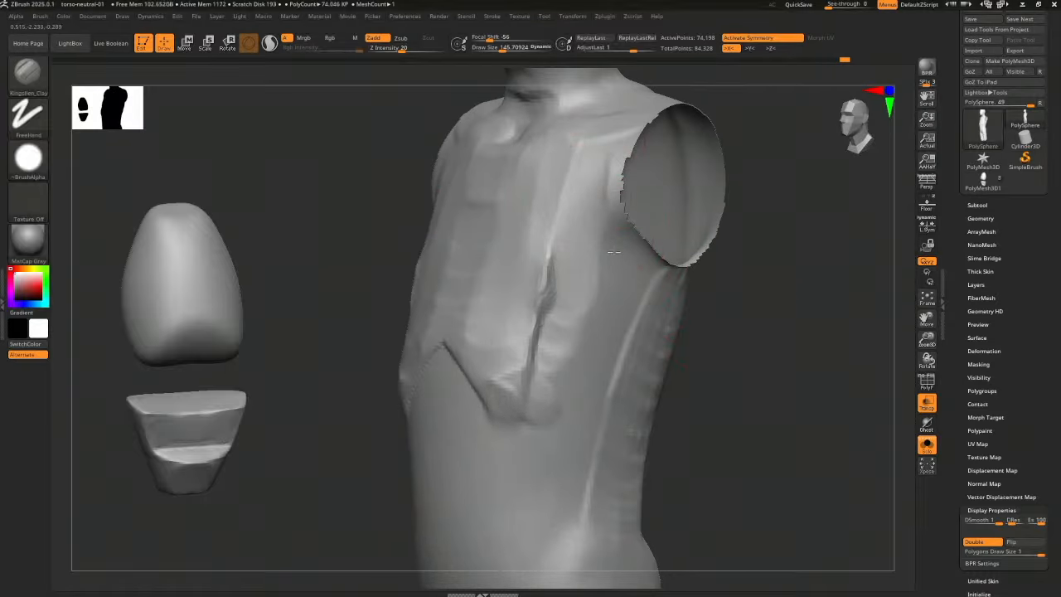
mouse_move(579, 210)
left_mouse_down()
mouse_move(605, 290)
mouse_move(568, 323)
left_mouse_up()
mouse_move(567, 281)
left_mouse_down()
mouse_move(510, 373)
mouse_move(531, 386)
mouse_move(588, 341)
left_mouse_up()
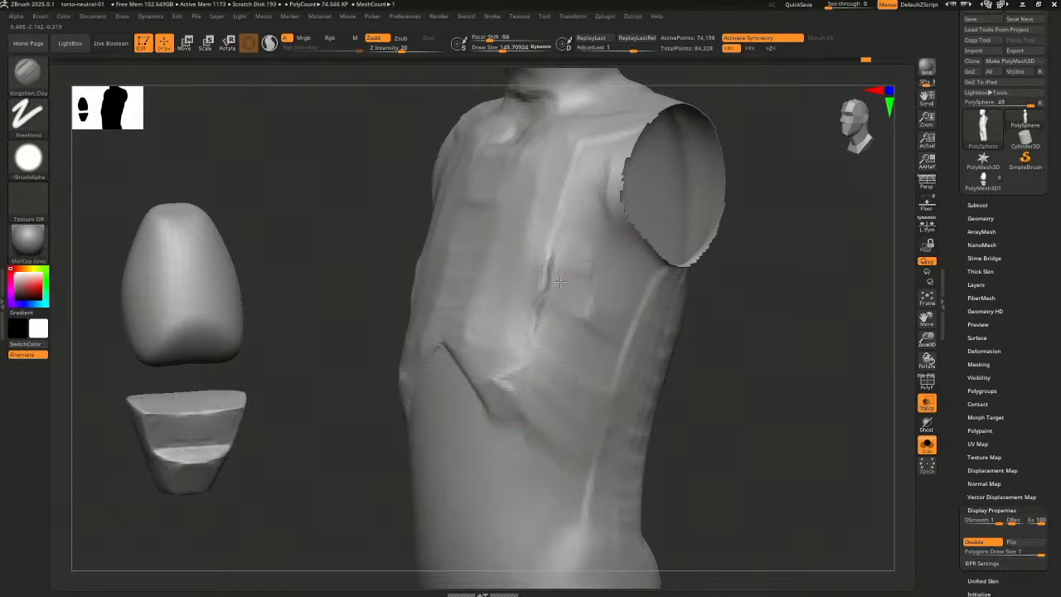
left_click_drag(560, 281, 537, 340)
mouse_move(464, 281)
left_mouse_down("ctrl")
mouse_move(462, 273)
mouse_move(458, 287)
left_mouse_up("ctrl")
mouse_move(622, 350)
left_mouse_down("ctrl")
mouse_move(632, 389)
mouse_move(639, 381)
left_mouse_up("ctrl")
left_click_drag(722, 390, 725, 395, "ctrl")
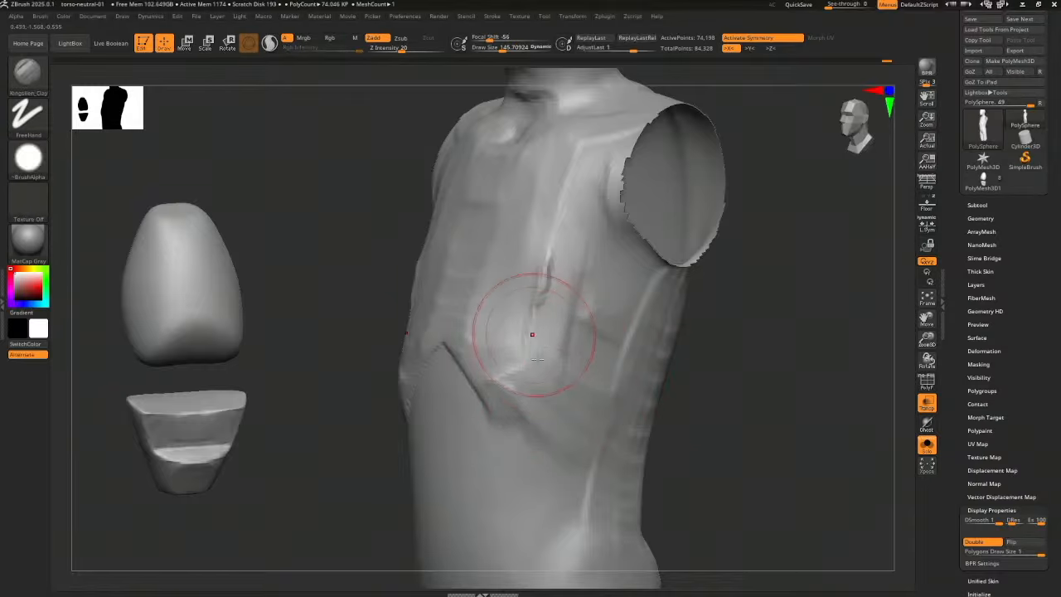
mouse_move(532, 334)
left_mouse_down()
mouse_move(551, 365)
mouse_move(590, 317)
left_mouse_up()
left_click_drag(572, 200, 525, 374)
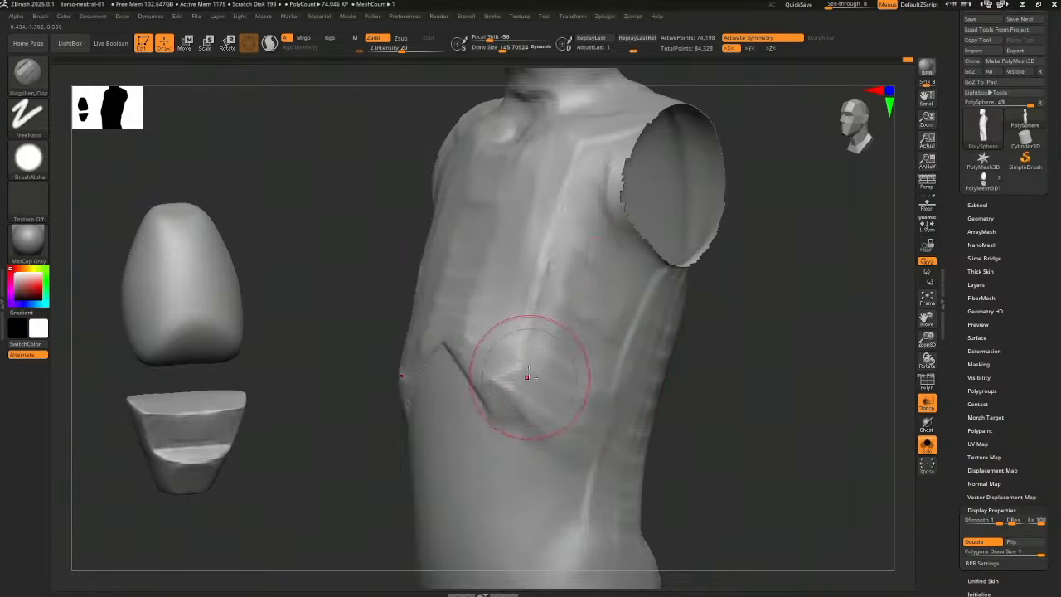
Set the brush alpha to Alpha 28 and flatten the side of the rib cage up toward the armhole
left_click(33, 166)
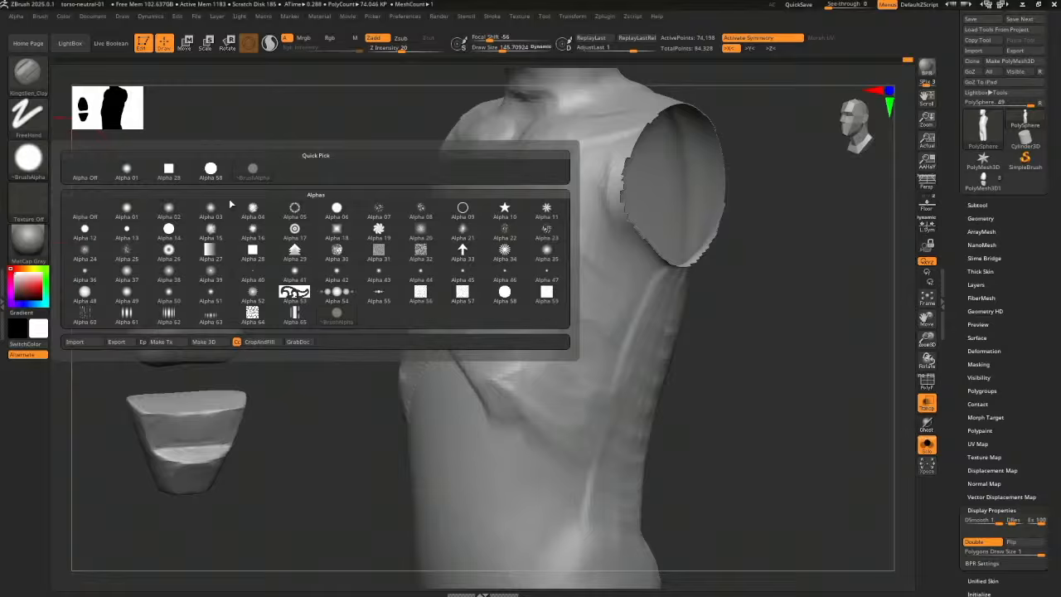
left_click(251, 250)
left_click_drag(726, 331, 752, 355)
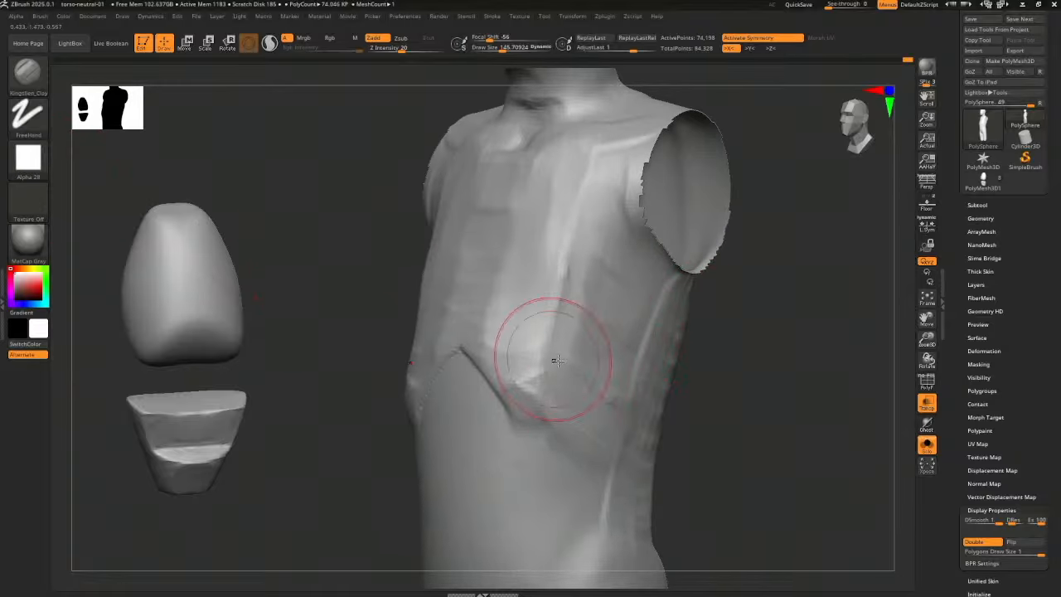
mouse_move(557, 360)
left_mouse_down()
mouse_move(580, 319)
mouse_move(612, 307)
left_mouse_up()
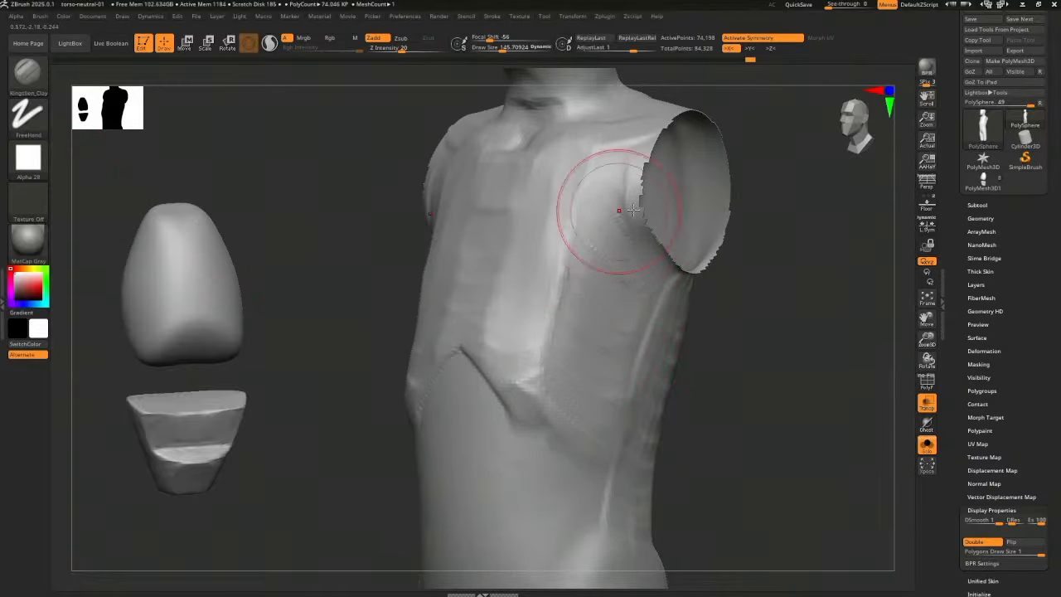
Shape the upper chest below the clavicles and fill the front of the rib cage with crosswise strokes
left_click_drag(746, 236, 774, 234)
left_click_drag(611, 135, 607, 172)
mouse_move(769, 206)
left_mouse_down("alt")
mouse_move(782, 273)
mouse_move(767, 302)
left_mouse_up("alt")
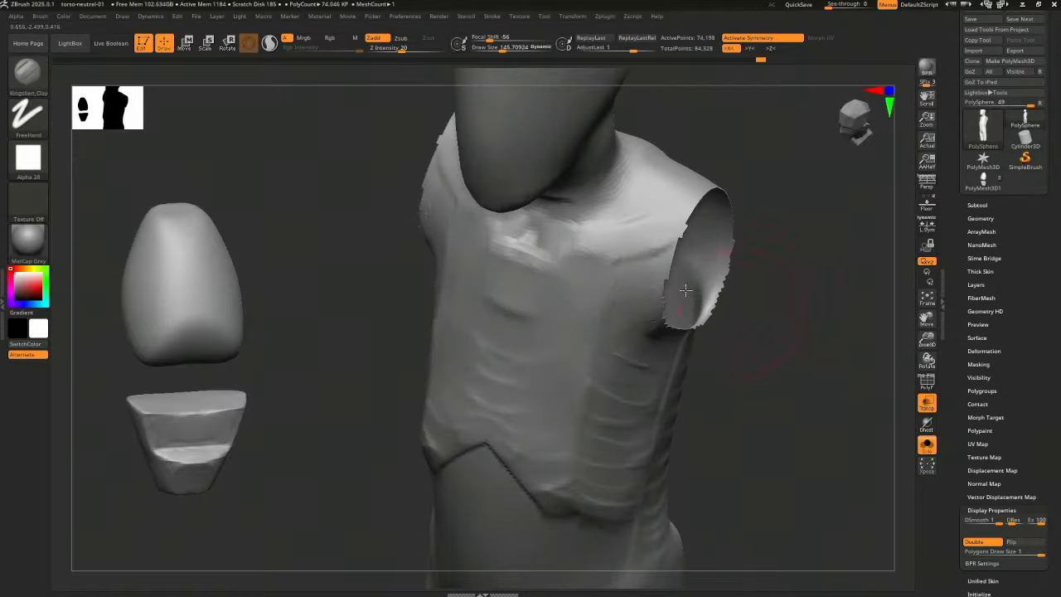
mouse_move(575, 287)
left_mouse_down()
mouse_move(497, 283)
mouse_move(556, 319)
left_mouse_up()
mouse_move(623, 235)
left_mouse_down()
mouse_move(582, 265)
mouse_move(528, 266)
mouse_move(517, 294)
left_mouse_up()
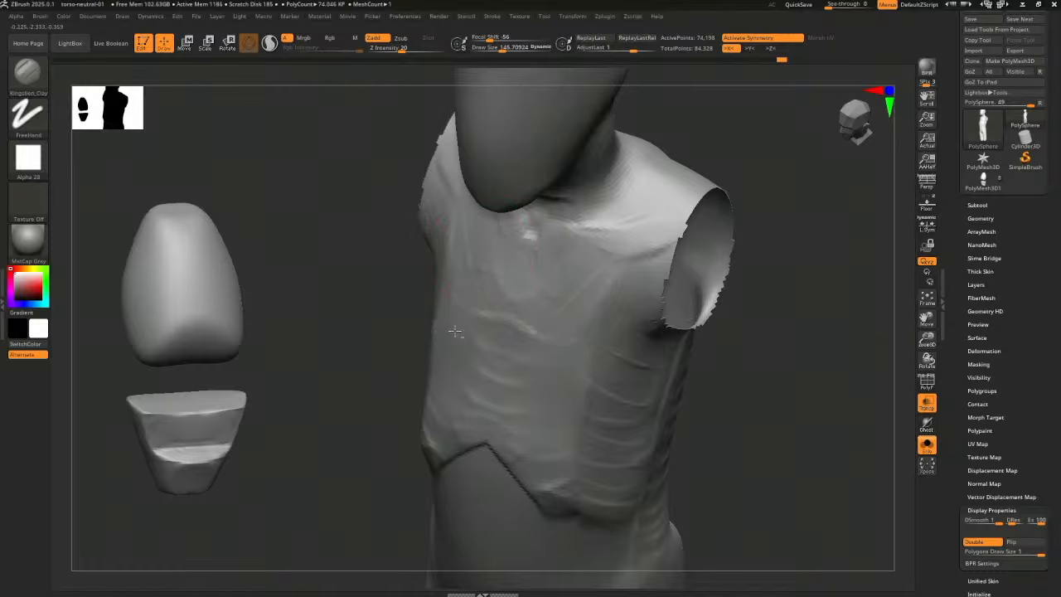
left_click_drag(487, 328, 532, 331)
left_click_drag(481, 355, 528, 364)
Define the lower front side of the rib cage in side view with strokes sloping down toward the back
mouse_move(764, 398)
left_mouse_down()
mouse_move(738, 321)
mouse_move(744, 400)
mouse_move(753, 397)
mouse_move(696, 383)
left_mouse_up()
left_click_drag(538, 430, 587, 472)
left_click_drag(502, 369, 585, 473)
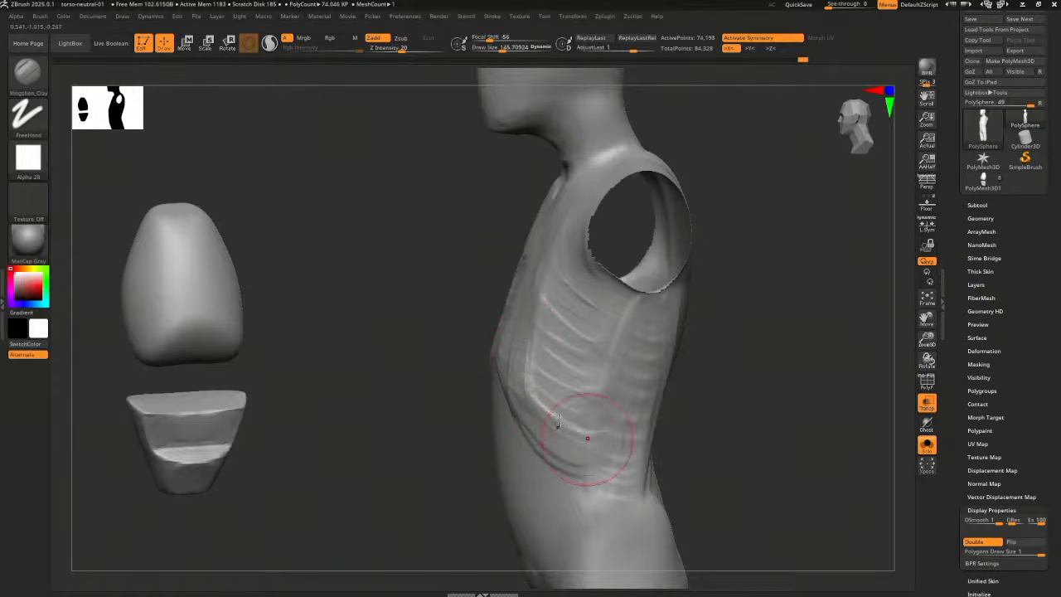
left_click_drag(529, 371, 583, 444)
Build up the rear side of the rib cage with diagonal strokes running from the back down to the flank
left_click_drag(708, 398, 646, 406)
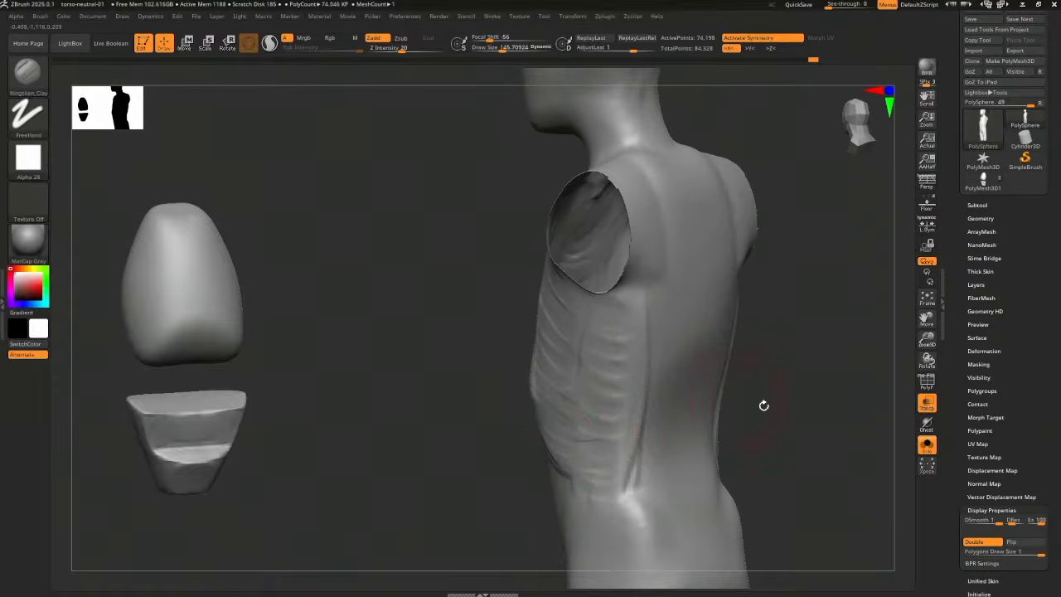
left_click_drag(763, 405, 765, 390)
left_click_drag(655, 324, 584, 401)
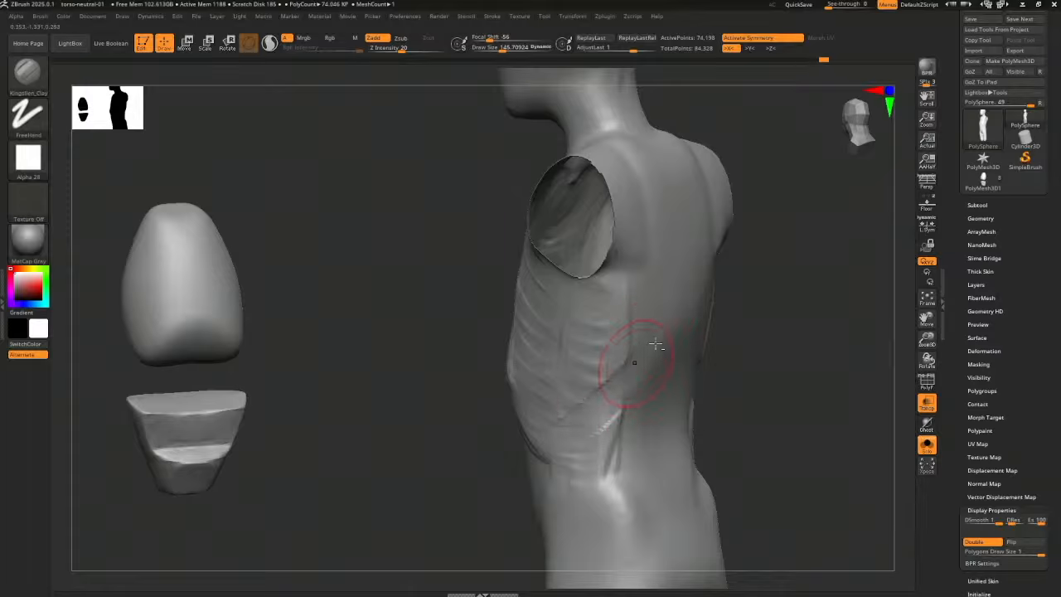
left_click_drag(651, 348, 558, 414)
left_click_drag(639, 365, 554, 421)
mouse_move(607, 391)
left_mouse_down()
mouse_move(575, 376)
mouse_move(631, 336)
left_mouse_up()
Sculpt long strokes down the back beside the spine and carve the rib cage's lower edge above the waist
left_click_drag(746, 320, 701, 262)
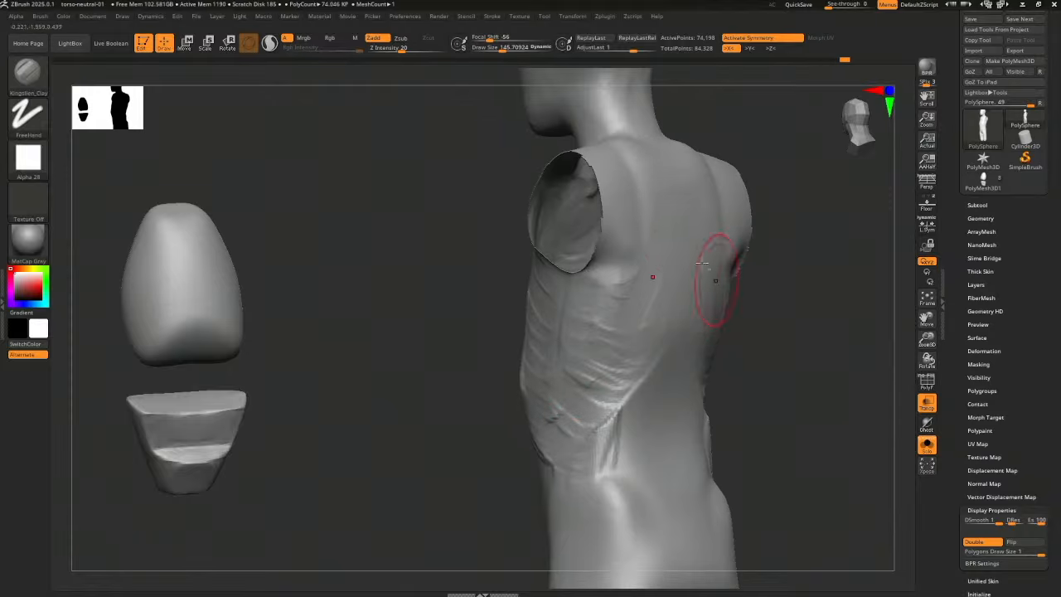
mouse_move(672, 224)
left_mouse_down()
mouse_move(627, 373)
mouse_move(571, 419)
mouse_move(609, 443)
left_mouse_up()
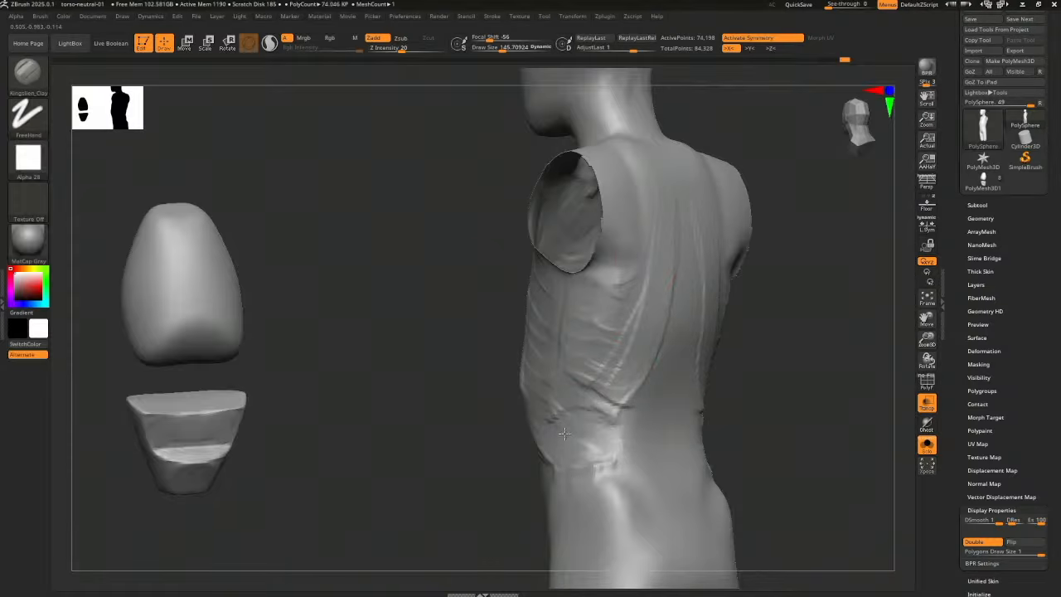
left_click_drag(636, 396, 592, 412)
left_click_drag(490, 539, 642, 423)
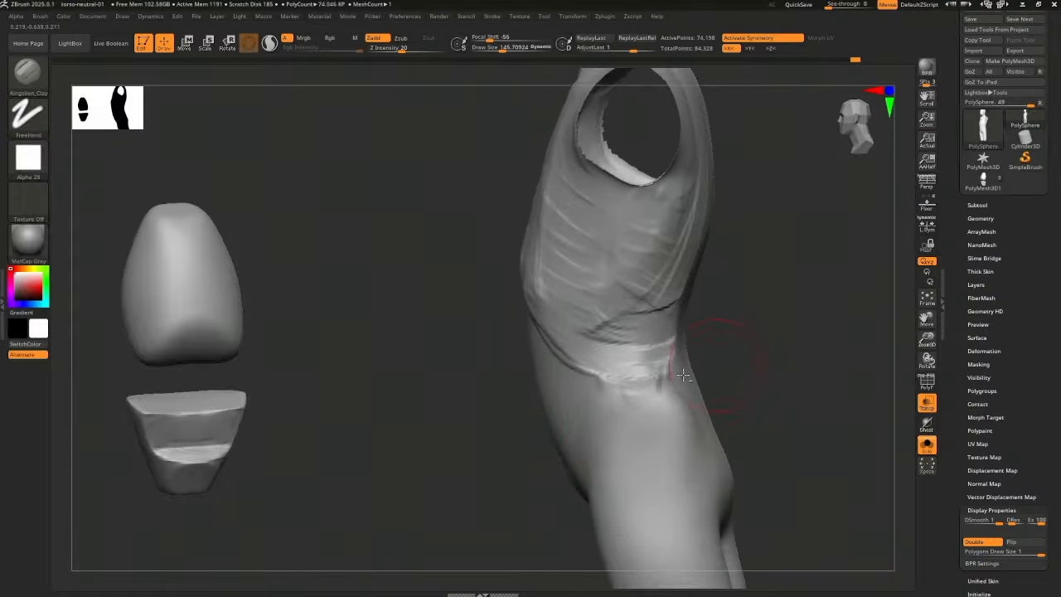
mouse_move(654, 335)
left_mouse_down()
mouse_move(623, 358)
mouse_move(590, 348)
left_mouse_up()
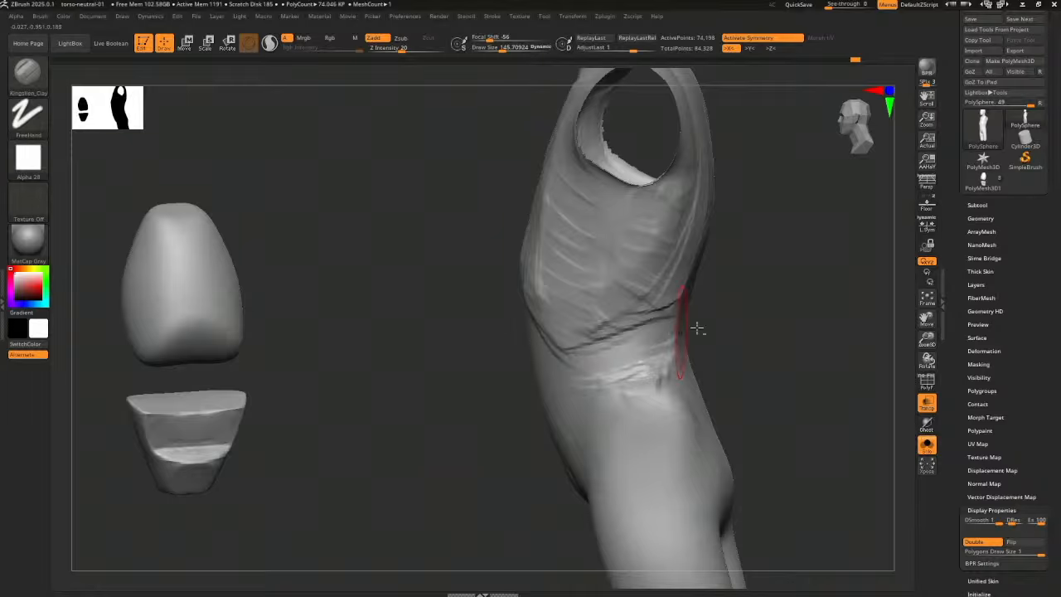
Shape the back planes of the rib cage and the waist transition beneath its lower edge
mouse_move(734, 327)
left_mouse_down()
mouse_move(817, 310)
mouse_move(837, 343)
left_mouse_up()
mouse_move(616, 274)
left_mouse_down()
mouse_move(580, 351)
mouse_move(642, 336)
mouse_move(626, 294)
mouse_move(638, 252)
left_mouse_up()
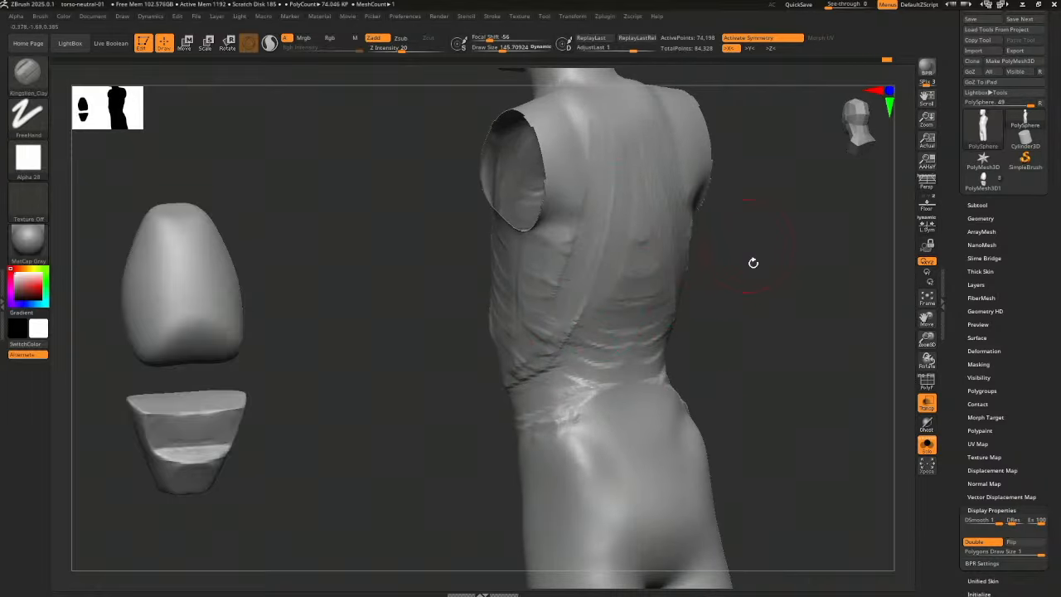
left_click_drag(753, 262, 573, 406)
left_click_drag(464, 479, 490, 467)
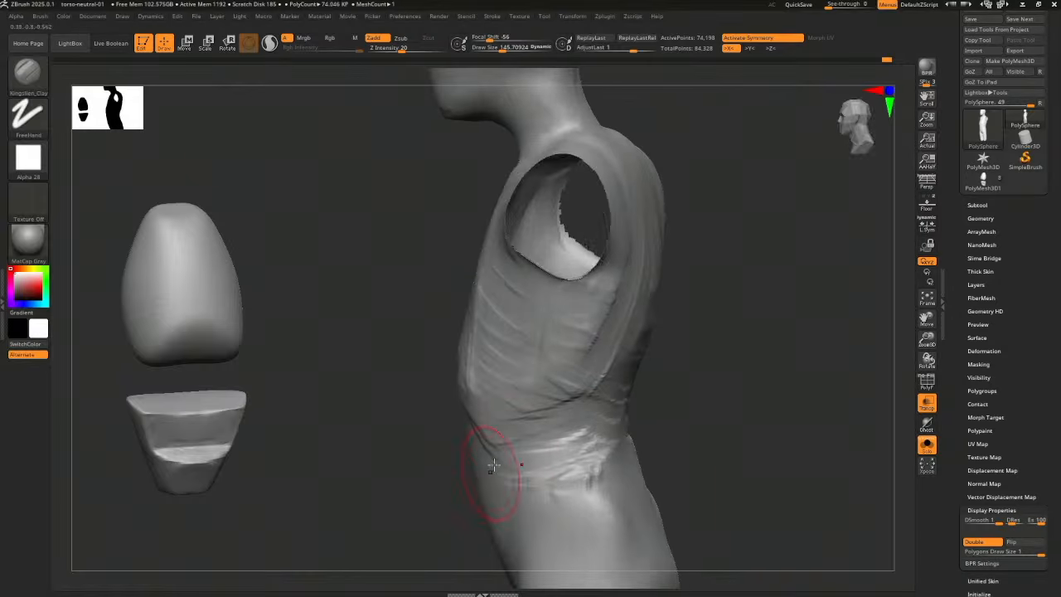
mouse_move(505, 426)
left_mouse_down()
mouse_move(557, 420)
mouse_move(589, 389)
left_mouse_up()
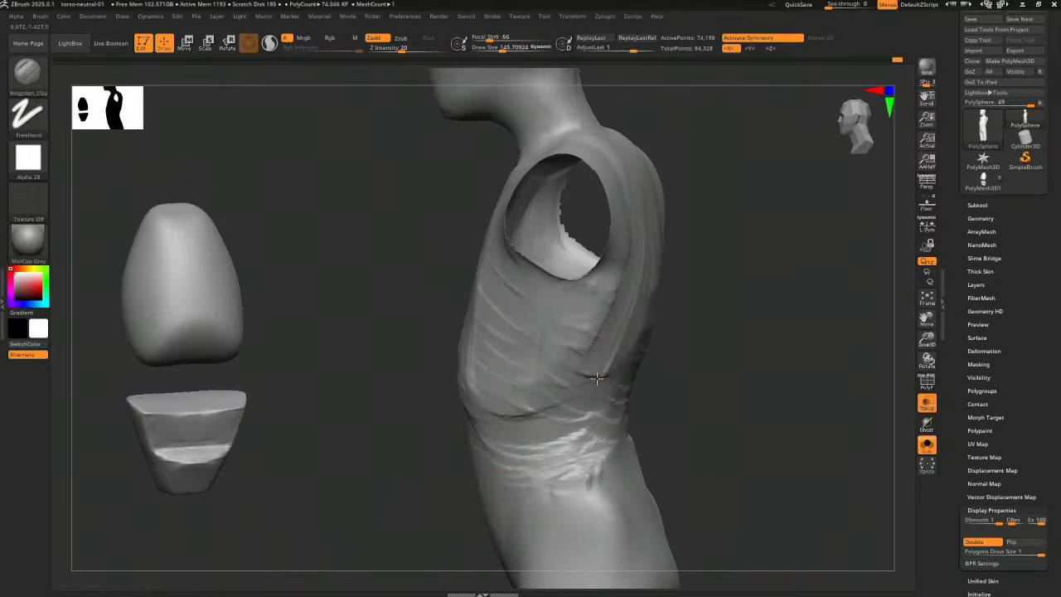
Add diagonal strokes across the rear flank from the lower ribs up toward the armhole
left_click_drag(746, 361, 566, 362)
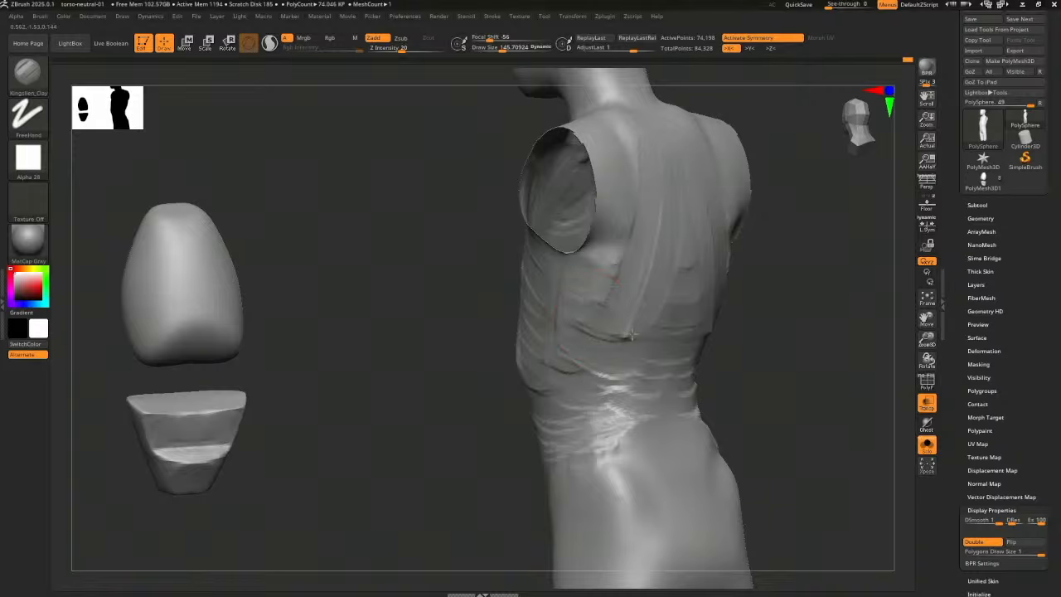
left_click_drag(775, 339, 704, 321)
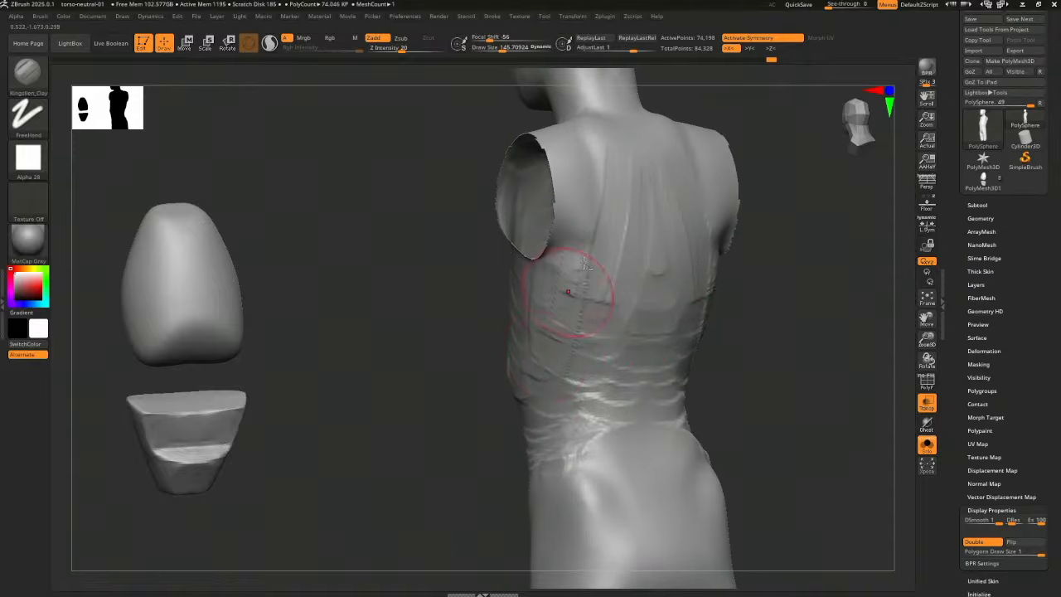
left_click_drag(530, 358, 618, 272)
left_click_drag(551, 377, 579, 329)
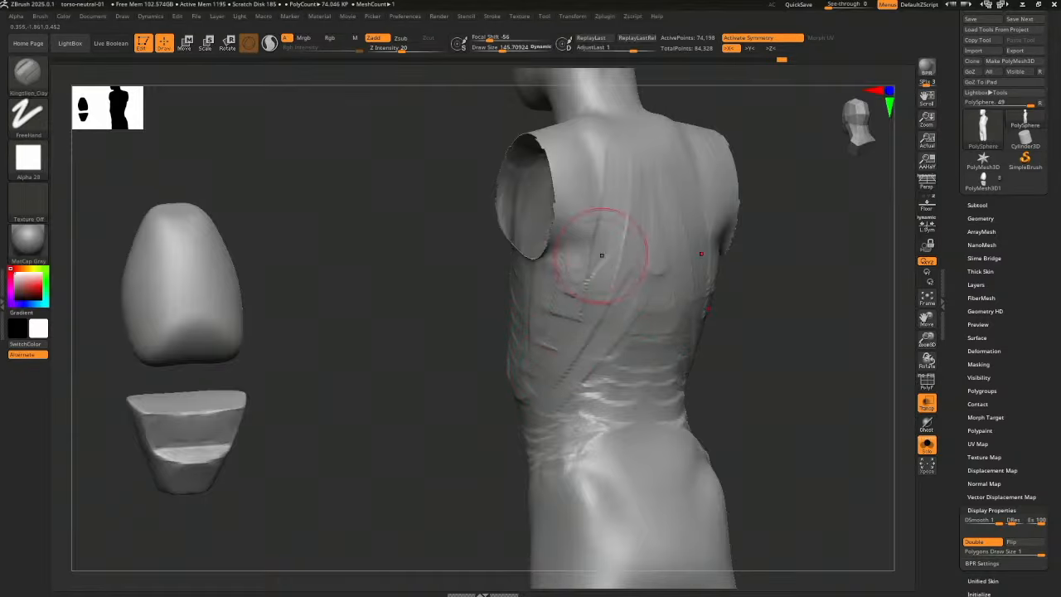
left_click_drag(406, 365, 466, 383)
mouse_move(502, 348)
left_mouse_down()
mouse_move(564, 296)
mouse_move(583, 259)
left_mouse_up()
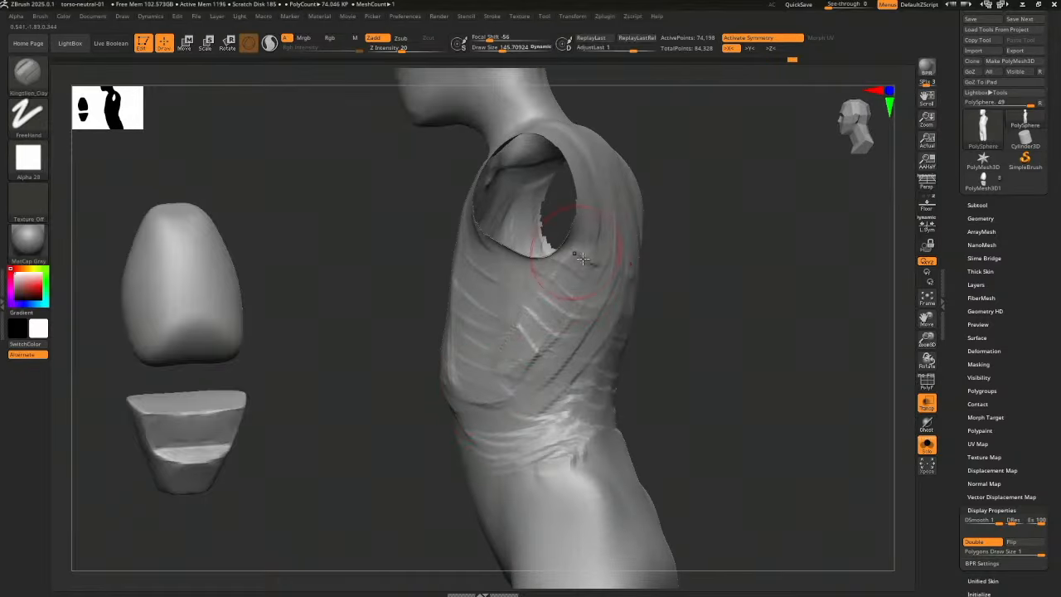
Sculpt long strokes from the lower ribs up the back to the area between the shoulders
left_click_drag(771, 286, 698, 278)
left_click_drag(607, 312, 638, 164)
left_click_drag(603, 320, 654, 181)
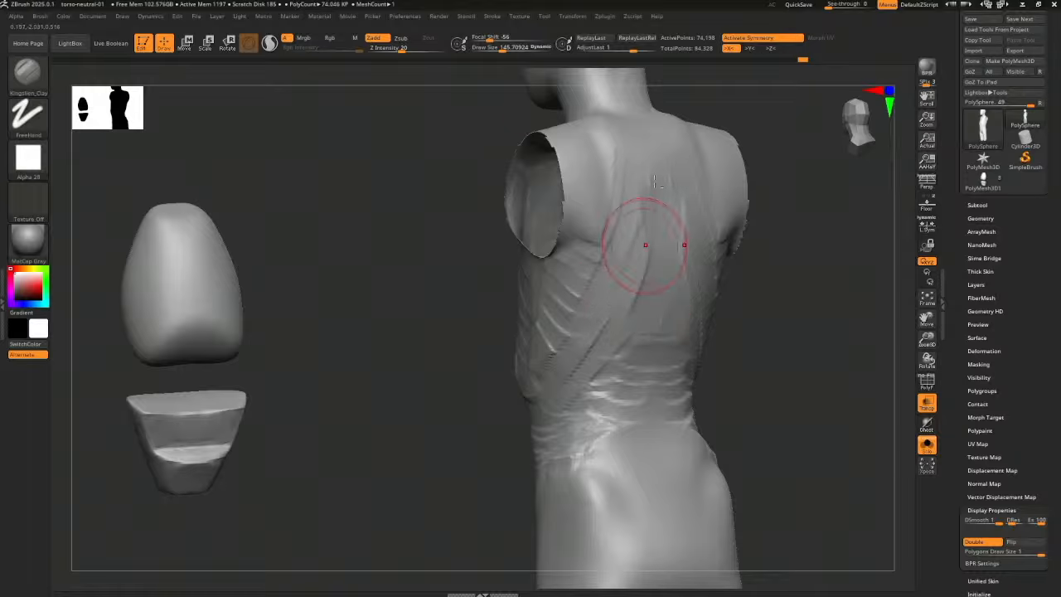
Sculpt long strokes up the upper back beside the spine toward the shoulders and the base of the neck
left_click_drag(645, 217, 622, 116)
mouse_move(636, 199)
left_mouse_down()
mouse_move(610, 133)
mouse_move(599, 137)
left_mouse_up()
left_click_drag(639, 170, 603, 113)
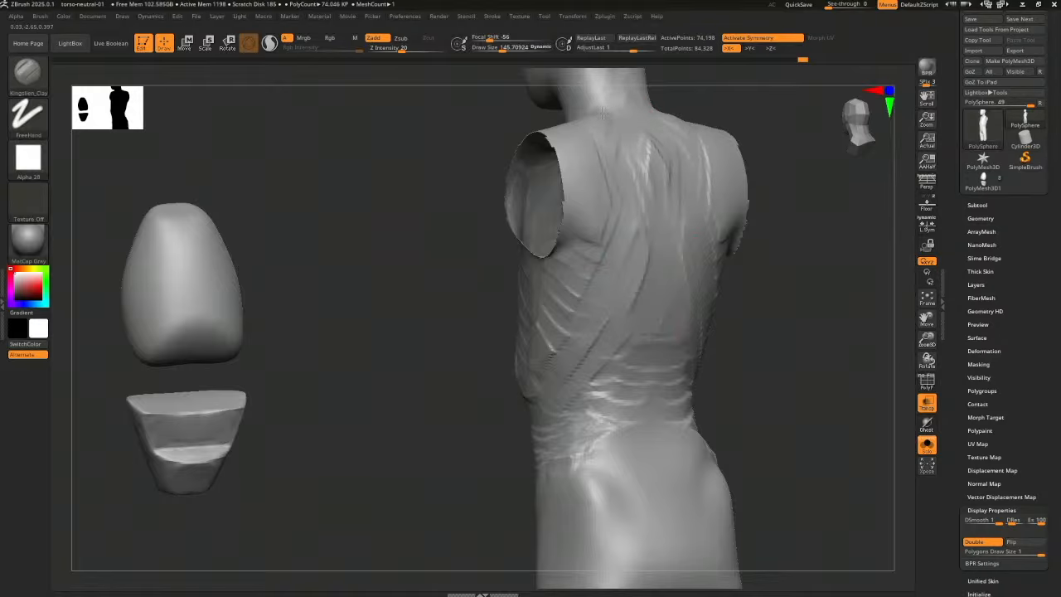
mouse_move(634, 151)
left_mouse_down()
mouse_move(638, 201)
mouse_move(592, 307)
mouse_move(609, 380)
mouse_move(669, 352)
left_mouse_up()
Sculpt horizontal strokes across the lower back, from the rib cage's lower edge up to the middle of the back
left_click_drag(603, 399, 675, 379)
mouse_move(761, 392)
left_mouse_down()
mouse_move(809, 398)
mouse_move(809, 367)
mouse_move(782, 415)
mouse_move(762, 384)
left_mouse_up()
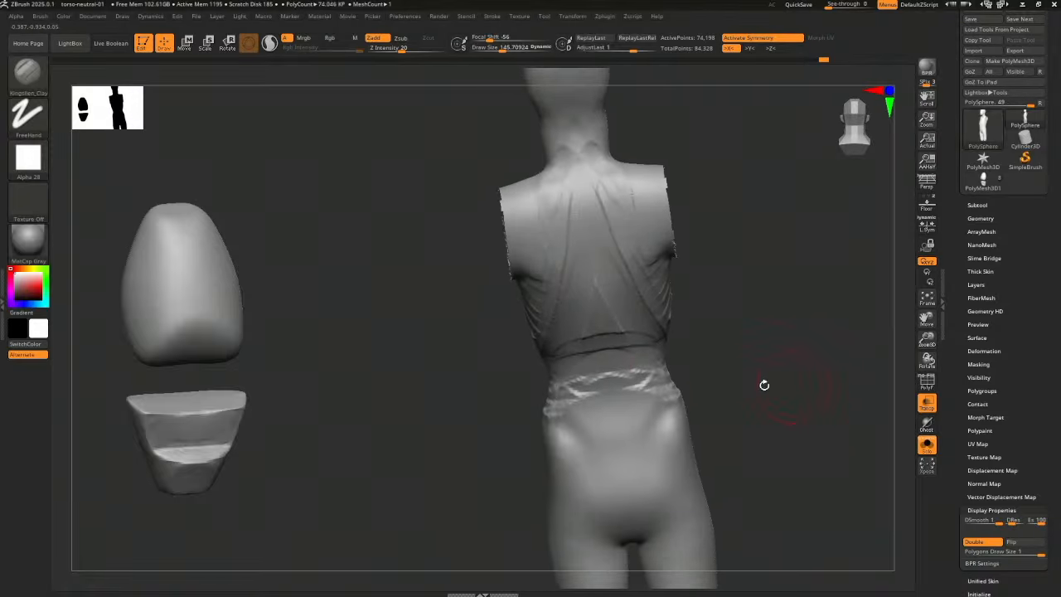
mouse_move(570, 356)
left_mouse_down()
mouse_move(613, 308)
mouse_move(559, 315)
left_mouse_up()
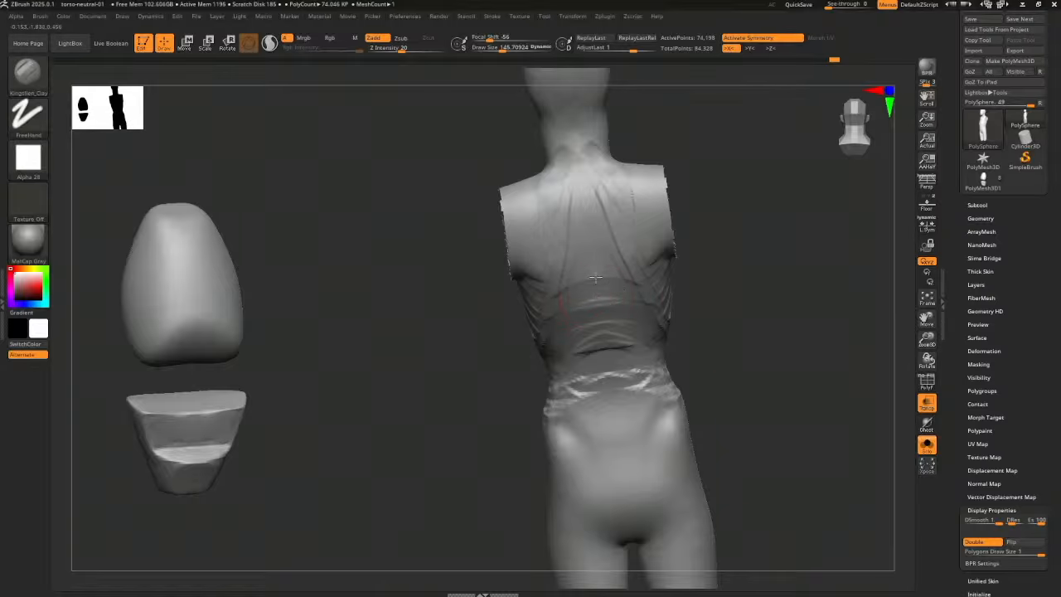
left_click_drag(695, 324, 718, 323)
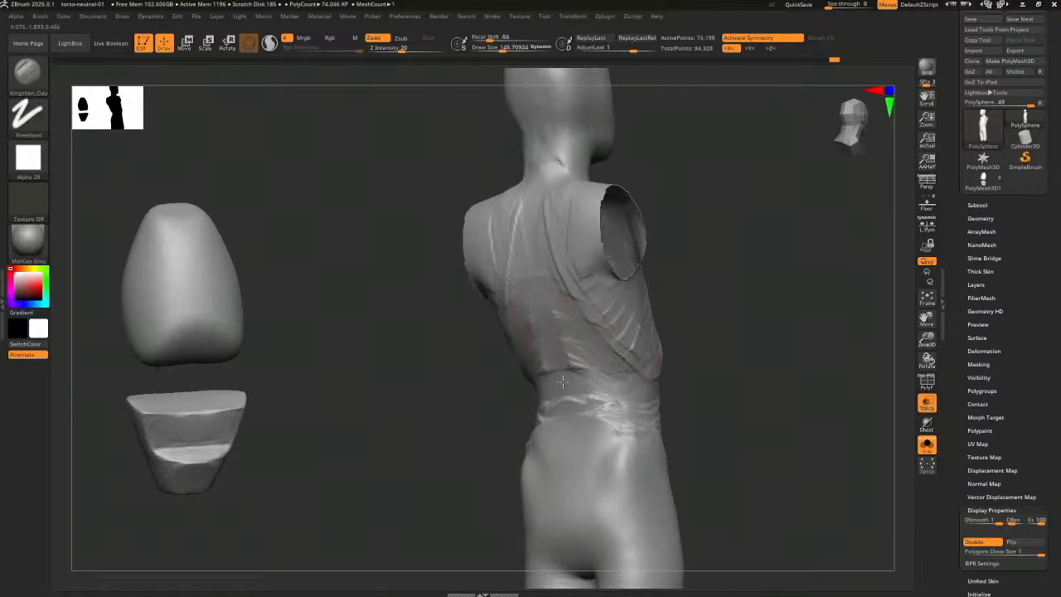
left_click_drag(706, 373, 685, 369)
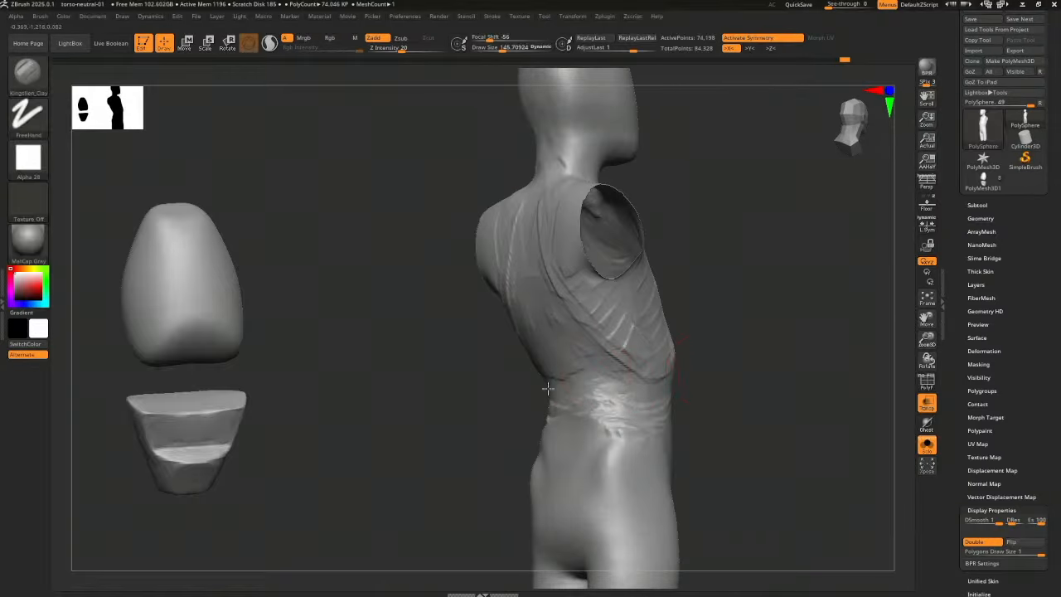
mouse_move(711, 335)
left_mouse_down()
mouse_move(686, 332)
mouse_move(734, 339)
mouse_move(712, 341)
left_mouse_up()
Carve the lower edge of the shoulder-blade planes across the back beneath the armholes
left_click_drag(594, 401, 560, 367)
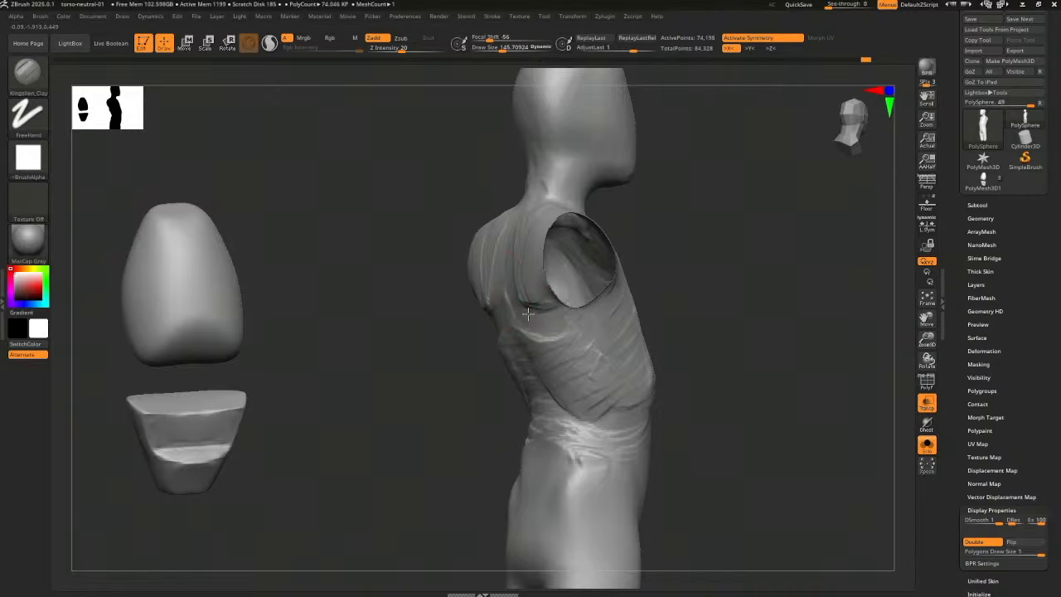
mouse_move(708, 335)
left_mouse_down()
mouse_move(473, 321)
mouse_move(452, 383)
left_mouse_up()
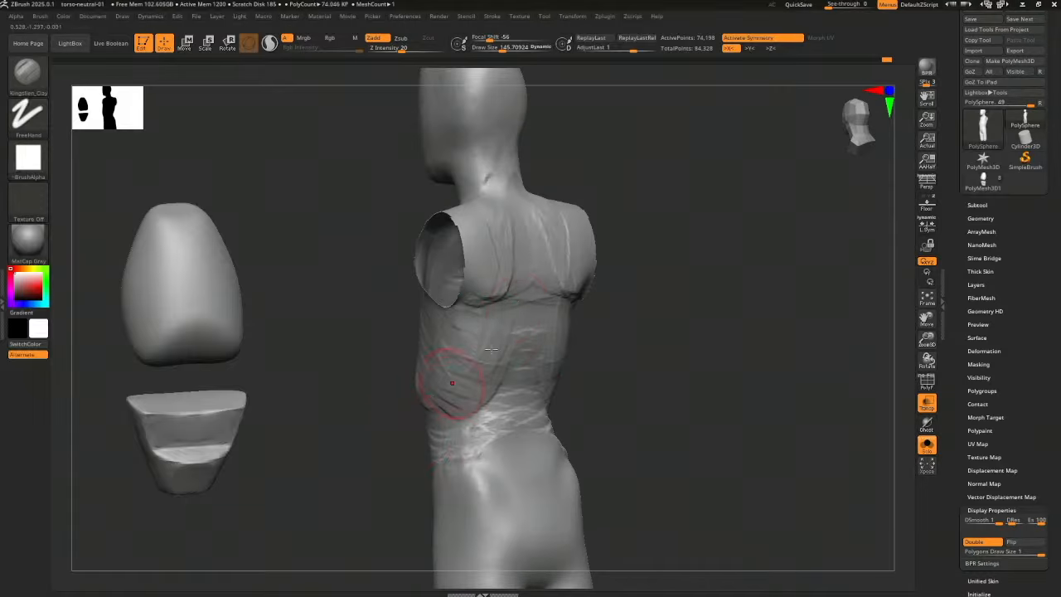
left_click_drag(375, 461, 618, 389)
mouse_move(505, 381)
left_mouse_down()
mouse_move(451, 398)
mouse_move(459, 374)
mouse_move(487, 367)
left_mouse_up()
left_click_drag(475, 314, 502, 310)
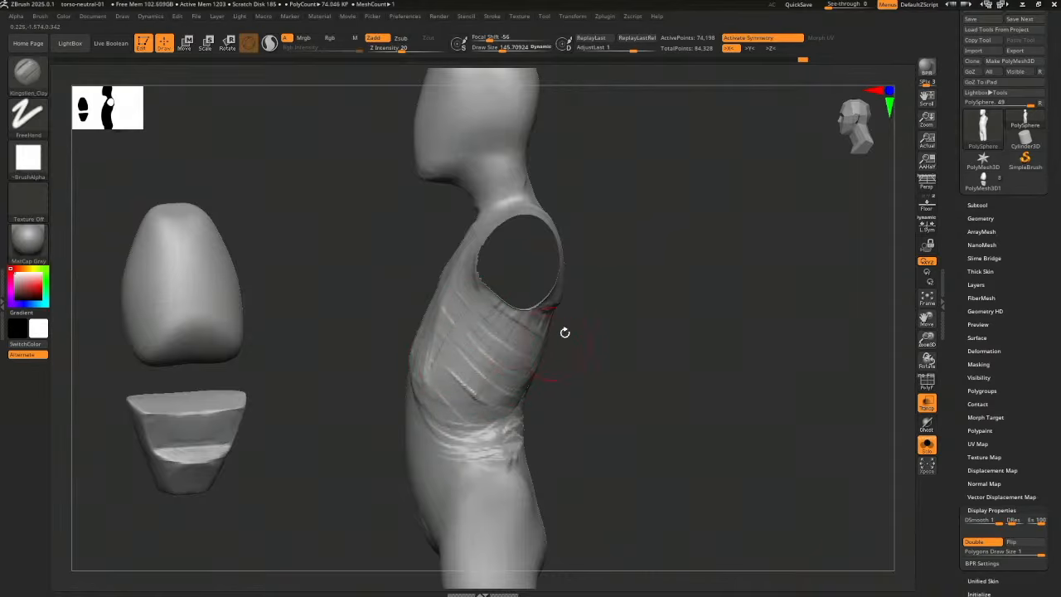
Examine the torso's proportions from the front, comparing them briefly against the floor grid
left_click_drag(563, 331, 489, 329)
left_click_drag(691, 314, 708, 375)
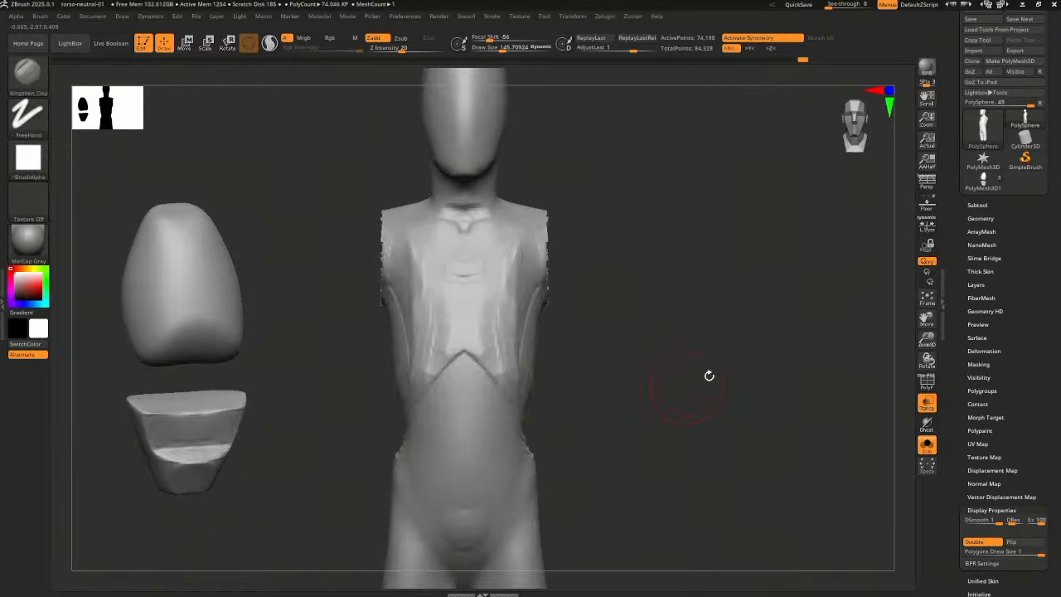
left_click(927, 203)
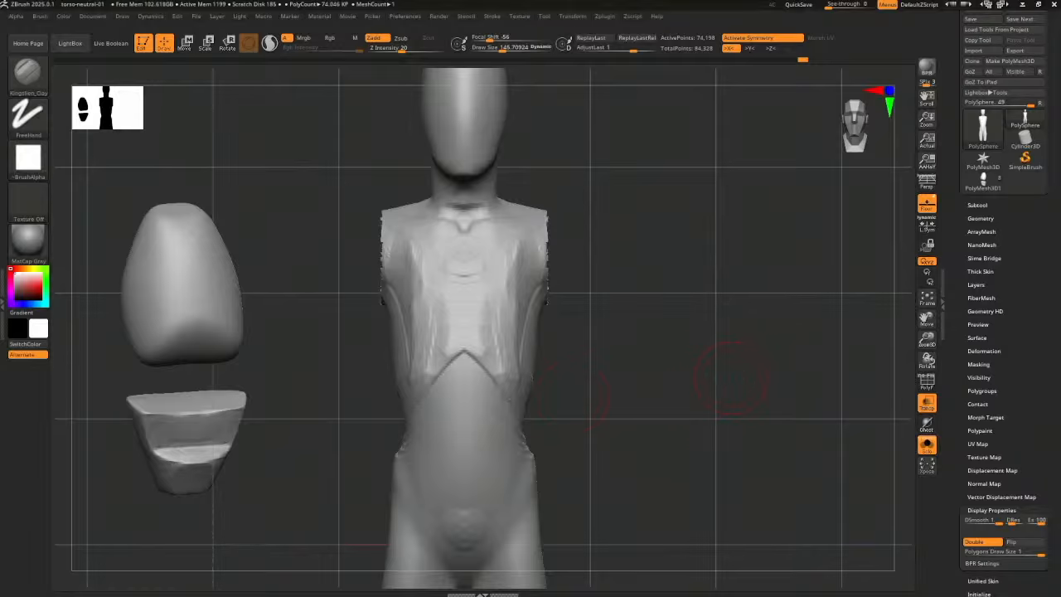
left_click(927, 203)
left_click_drag(708, 324, 706, 353)
left_click_drag(713, 412, 717, 370, "alt")
left_click_drag(651, 355, 660, 362)
key("b")
key("m")
key("v")
key("s")
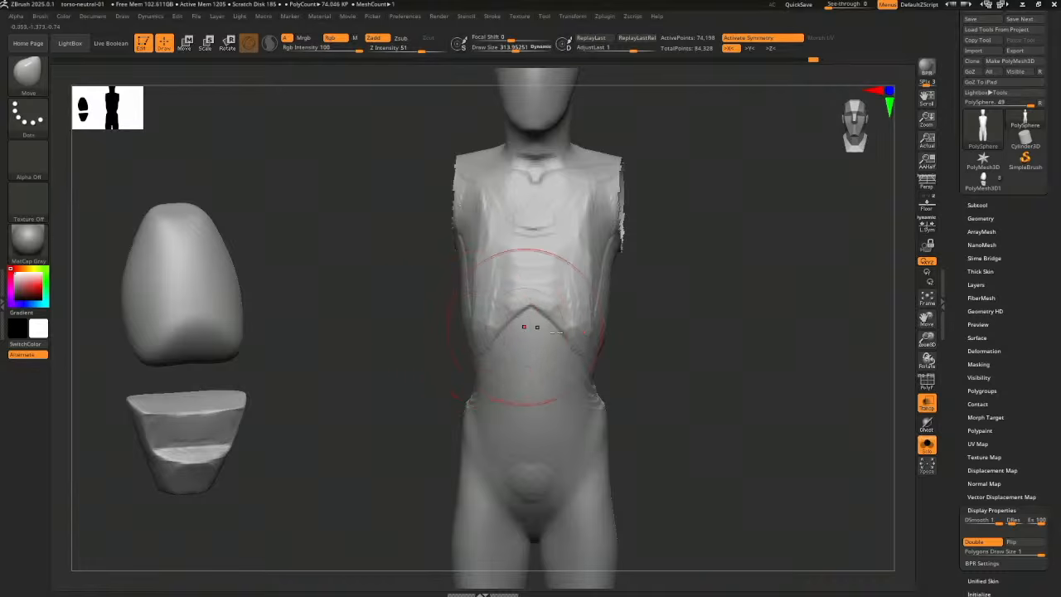
left_click_drag(663, 395, 677, 361, "alt")
Return to the Kingston_Clay brush and set its draw size to about 135 for work on the front pelvis
key("b")
key("c")
key("b")
key("s")
mouse_move(669, 406)
left_mouse_down()
mouse_move(690, 383)
mouse_move(624, 396)
left_mouse_up()
key("s")
key("s")
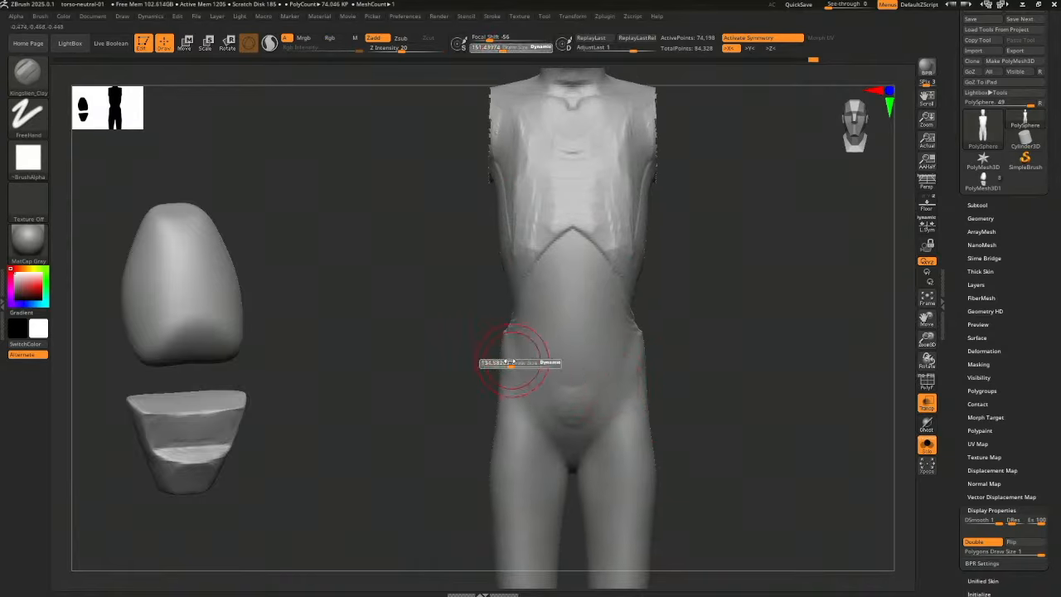
left_click_drag(518, 363, 510, 363)
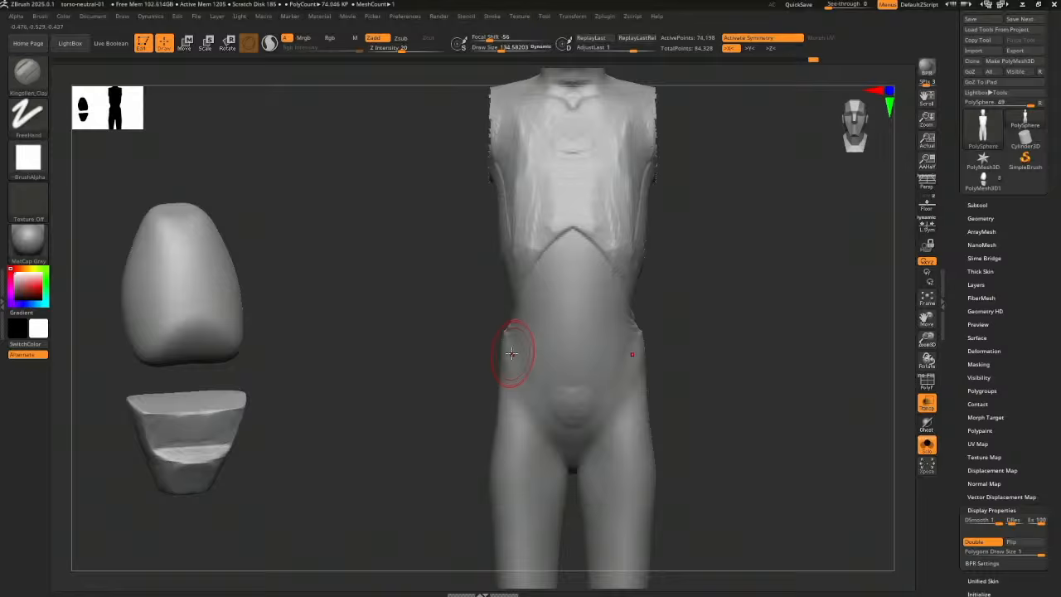
Show the floor grid and sculpt the pelvis's curved front edge from the hip points down above the pubic area
left_click(926, 205)
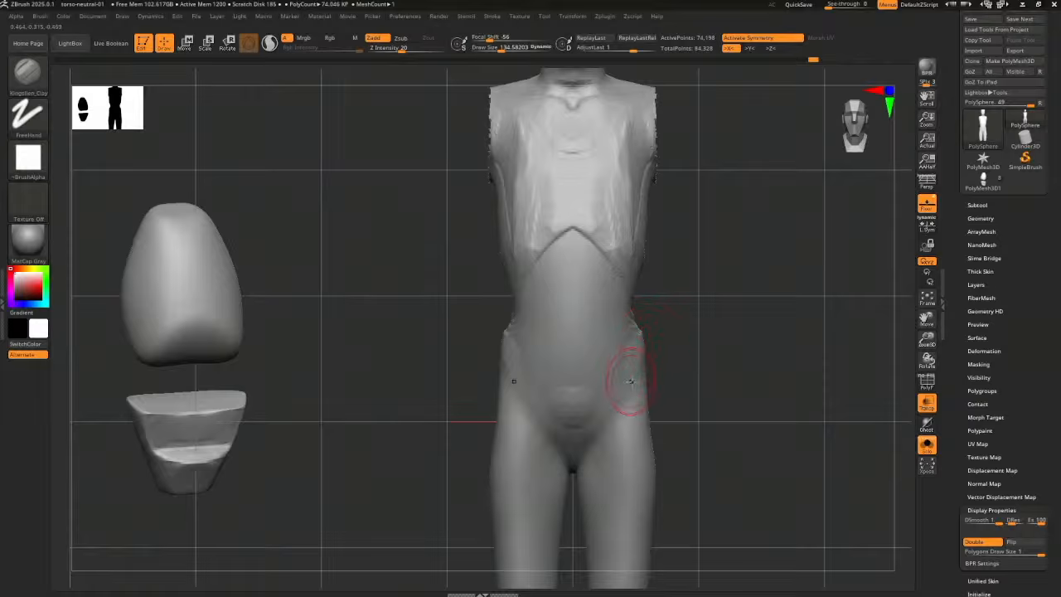
key("b")
key("s")
key("t")
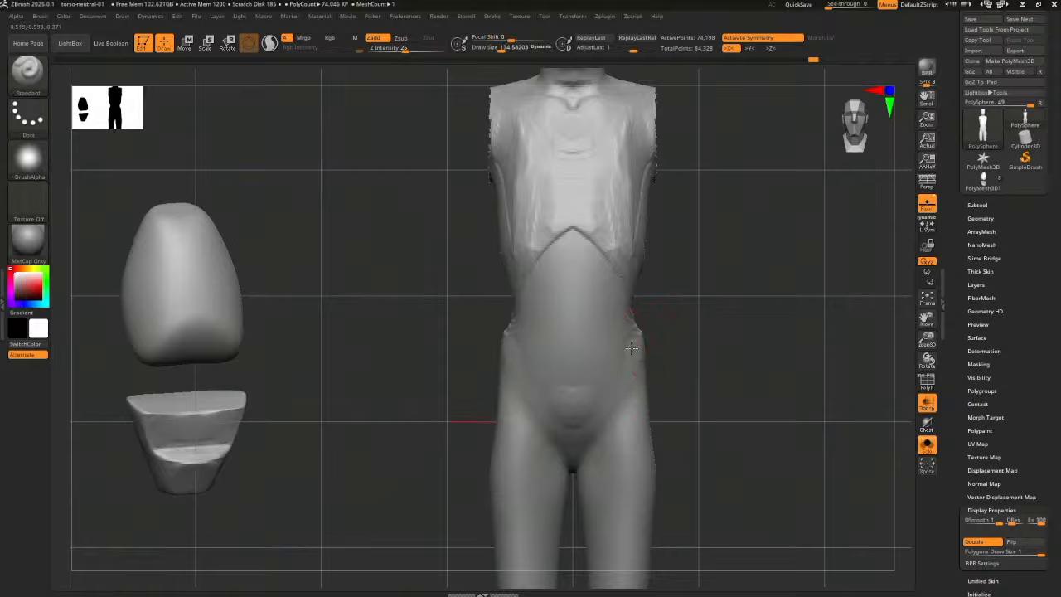
left_click_drag(628, 351, 641, 358)
key("s")
key("1")
mouse_move(598, 402)
left_mouse_down()
mouse_move(528, 377)
mouse_move(561, 398)
mouse_move(618, 396)
left_mouse_up()
left_click_drag(709, 375, 675, 378)
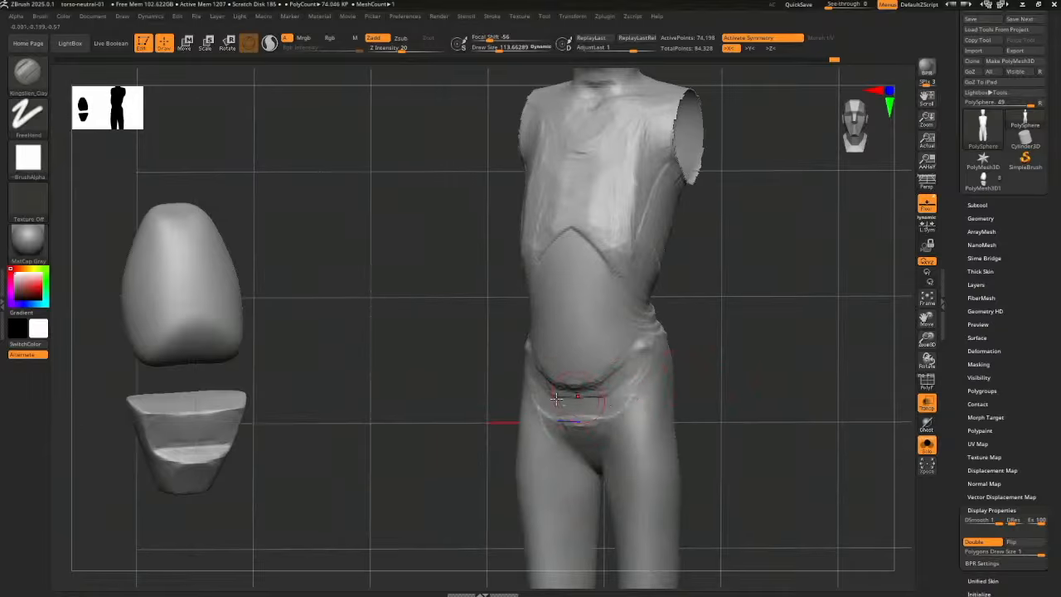
left_click_drag(714, 375, 650, 383)
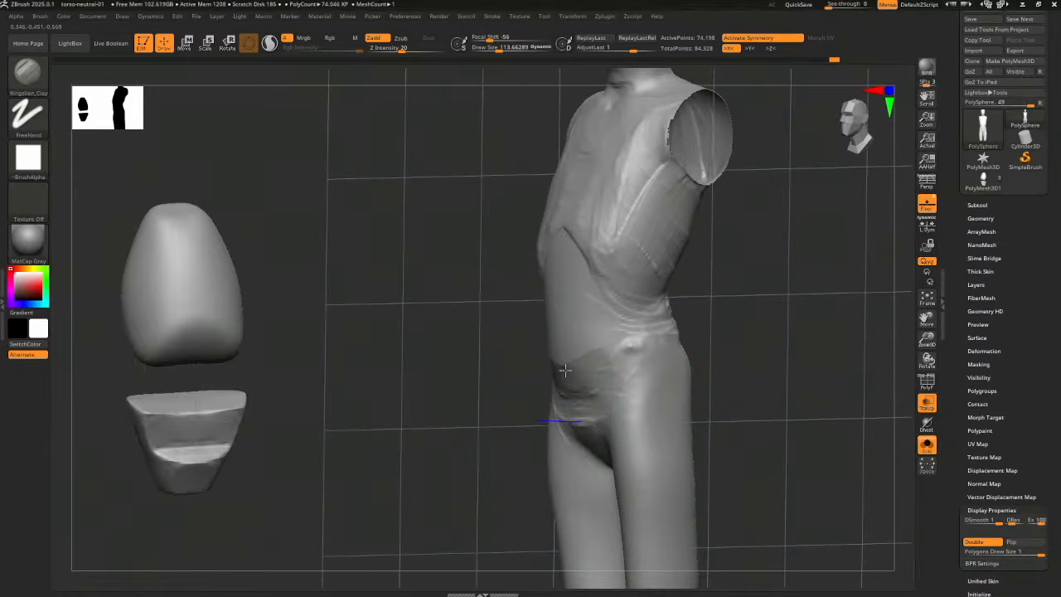
Build up the abdomen plane with strokes from the lower belly up to the rib cage arch
left_click_drag(698, 355, 629, 360)
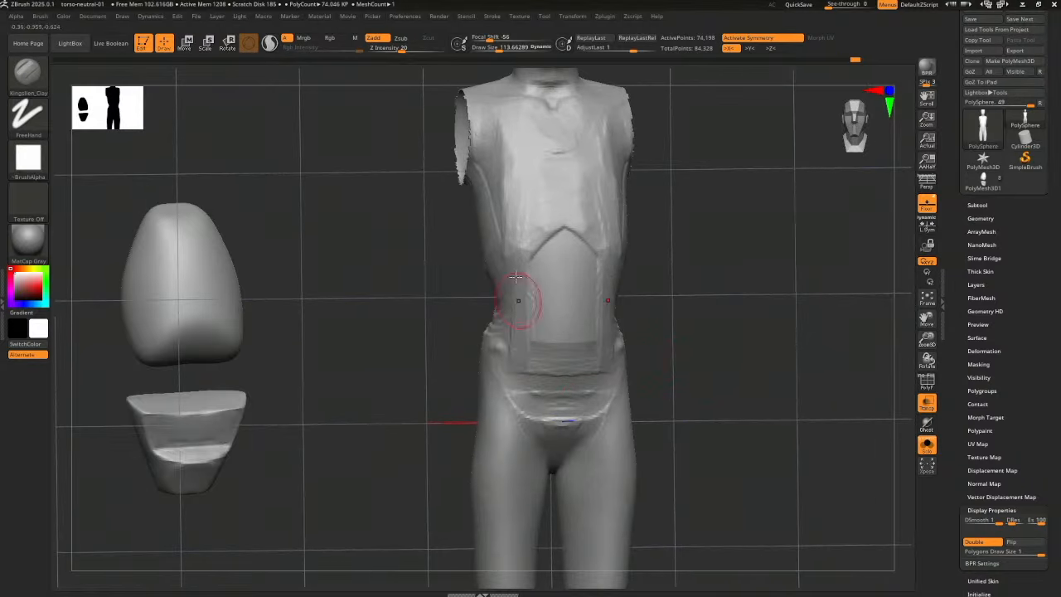
mouse_move(530, 359)
left_mouse_down()
mouse_move(524, 307)
mouse_move(525, 377)
left_mouse_up()
mouse_move(563, 340)
left_mouse_down()
mouse_move(562, 261)
mouse_move(538, 279)
left_mouse_up()
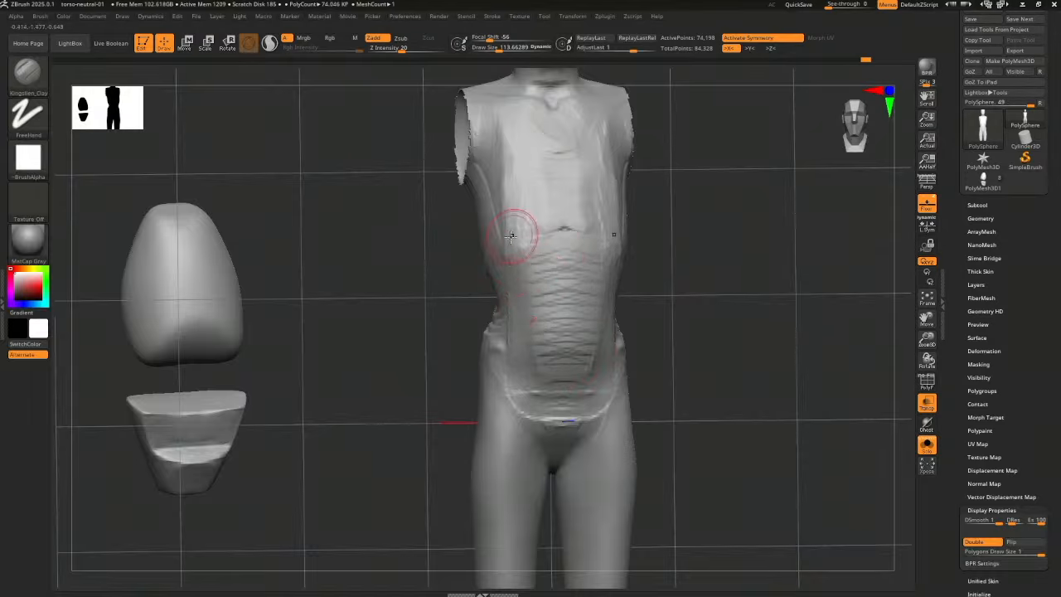
left_click_drag(679, 349, 585, 365)
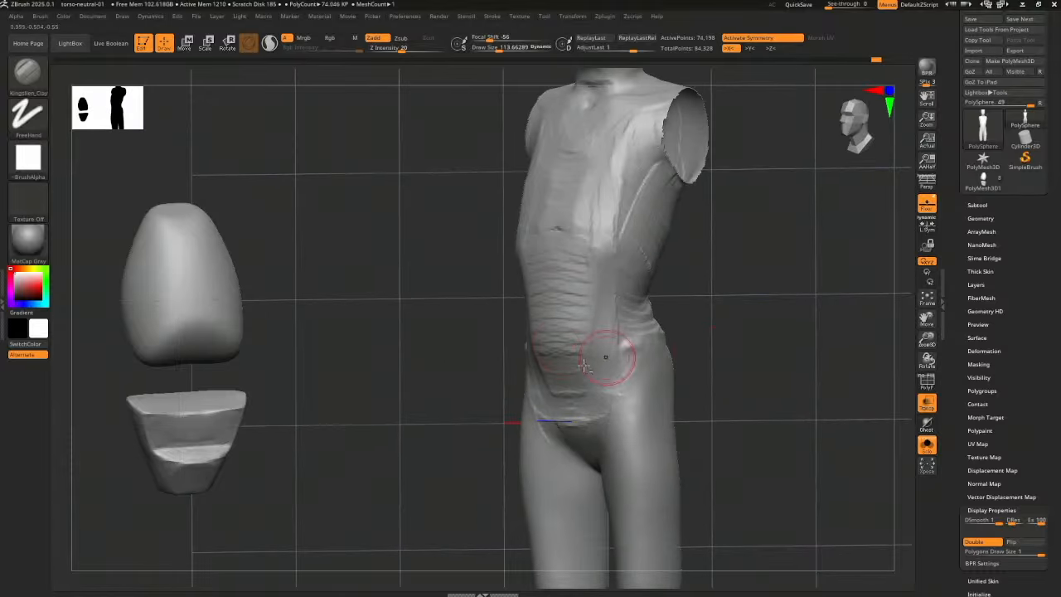
left_click_drag(704, 342, 739, 345)
mouse_move(562, 352)
left_mouse_down()
mouse_move(545, 362)
mouse_move(588, 356)
left_mouse_up()
Set the draw size to about 195 and sculpt downward strokes on the side of the hip below the waist
right_click_drag(546, 358, 504, 363)
key("s")
left_click_drag(570, 370, 576, 371)
left_click_drag(573, 381, 563, 398)
mouse_move(557, 359)
left_mouse_down()
mouse_move(561, 404)
mouse_move(590, 393)
left_mouse_up()
left_click_drag(578, 341, 592, 373)
Sculpt long diagonal strokes down the buttocks from the back of the pelvic crest toward the center
right_click_drag(736, 373, 677, 377)
left_click_drag(607, 342, 640, 423)
left_click_drag(563, 353, 613, 444)
left_click_drag(567, 346, 609, 423)
left_click_drag(606, 342, 645, 416)
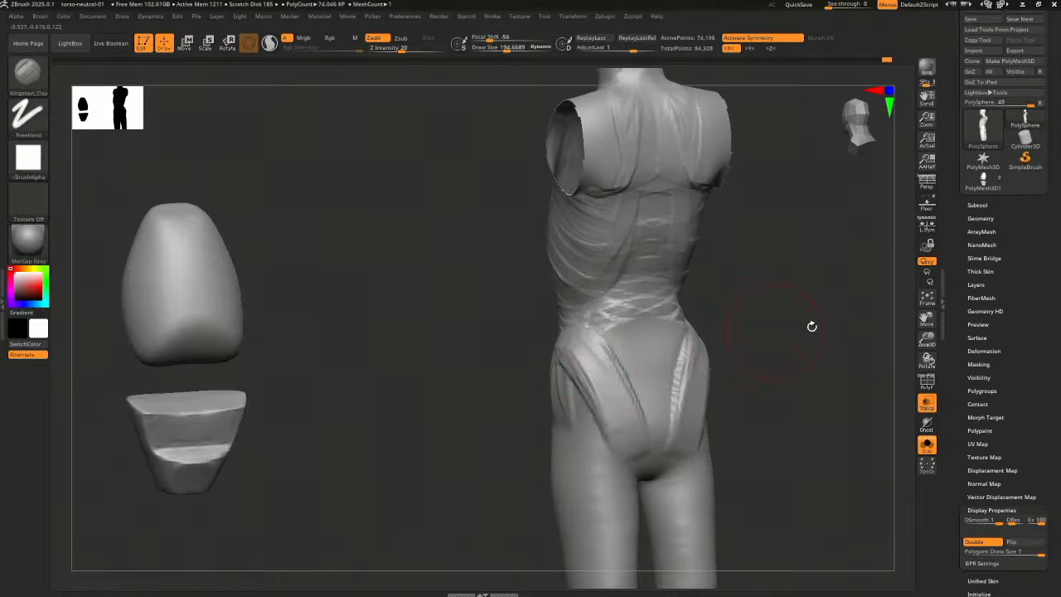
Select the PolyMesh3D2 mannequin subtool, place it smaller beside the rib cage and pelvis references, and subdivide it
left_click(986, 183)
left_click(978, 205)
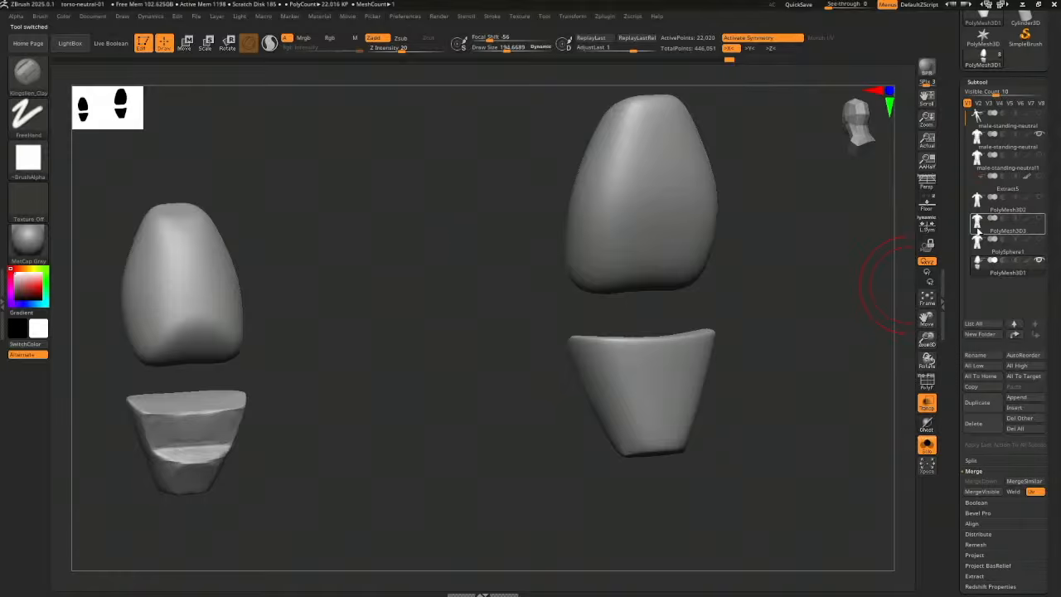
left_click(979, 225)
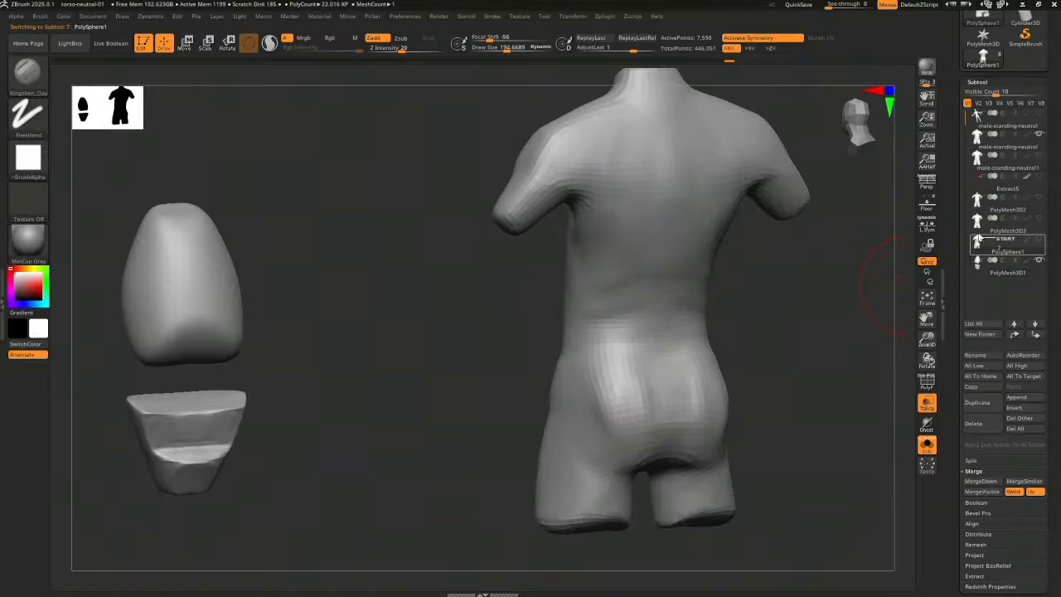
left_click(980, 199)
left_click_drag(824, 354, 537, 396)
key("ctrl+d")
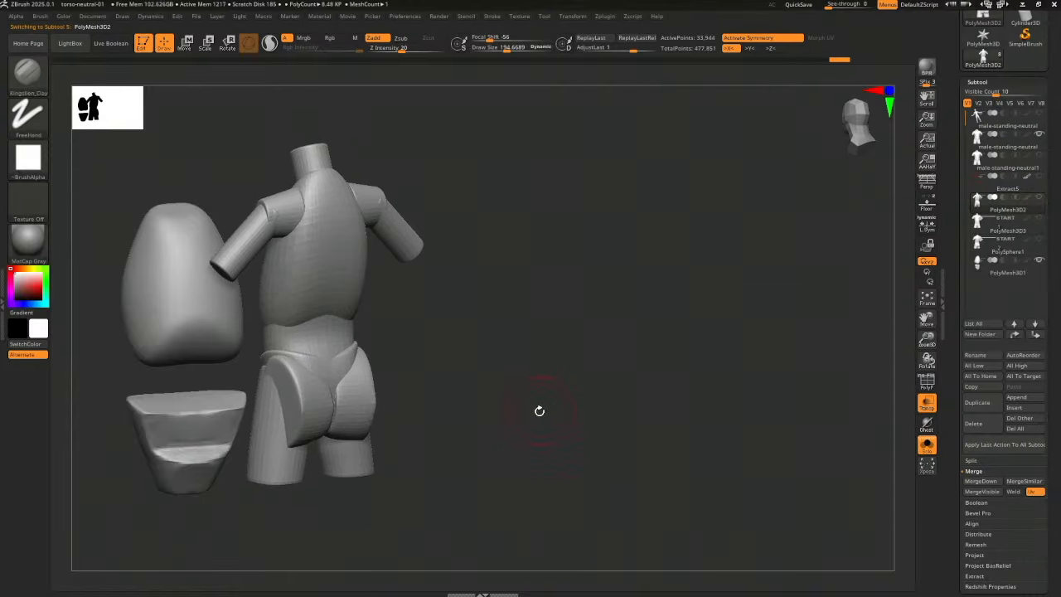
Leave a snapshot of the mannequin on the canvas as reference and switch back to the PolySphere figure
left_click(978, 217)
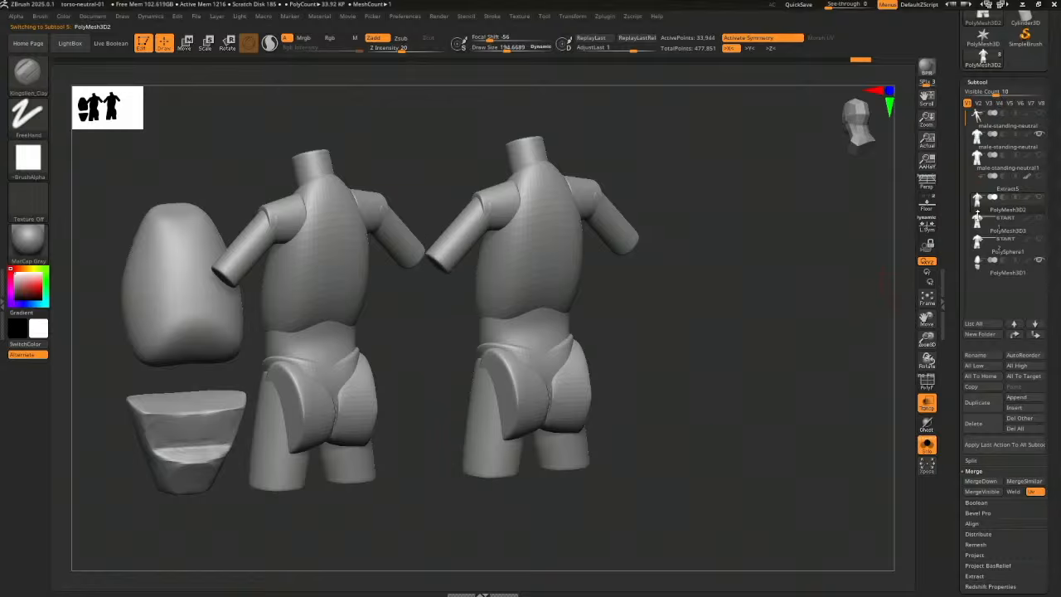
scroll(1029, 103, "up", 5)
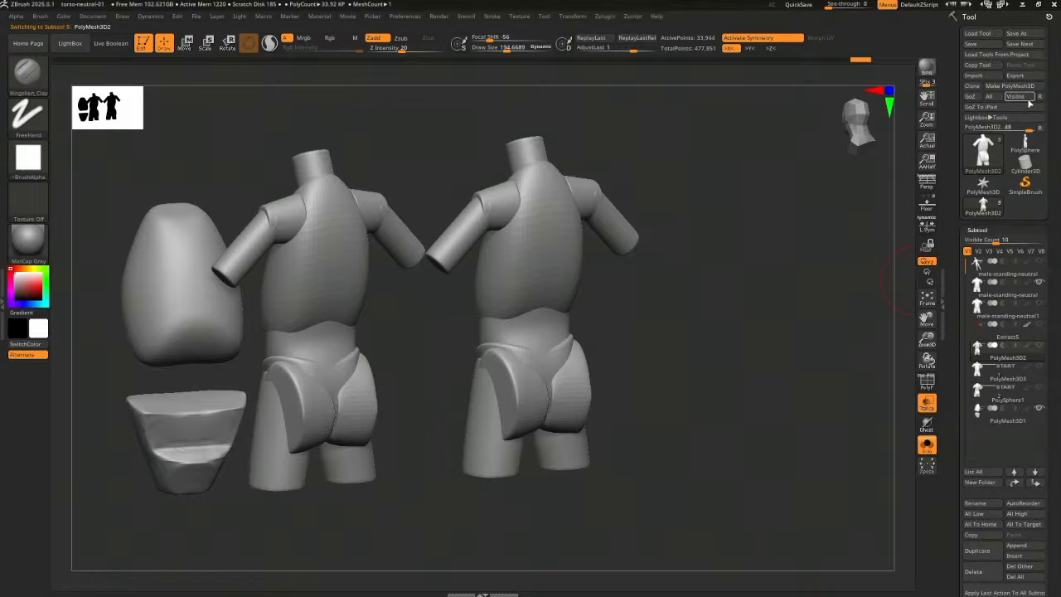
left_click(1025, 144)
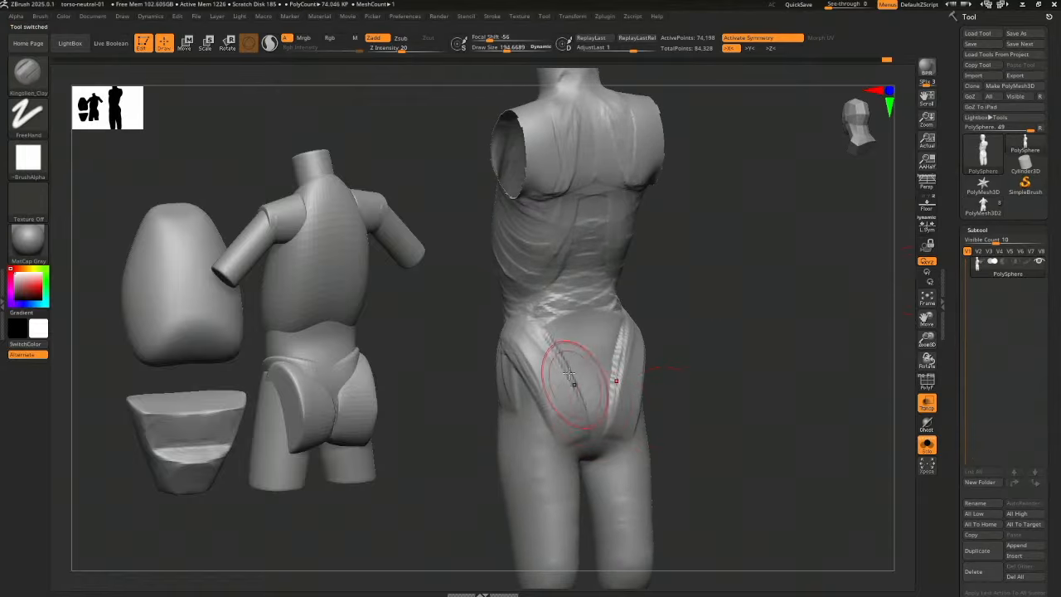
Build out the buttock mass with clay strokes, following the mannequin's gluteal shapes
mouse_move(569, 373)
left_mouse_down()
mouse_move(578, 404)
mouse_move(567, 393)
mouse_move(565, 418)
mouse_move(556, 379)
mouse_move(631, 350)
mouse_move(588, 363)
mouse_move(601, 340)
mouse_move(572, 323)
mouse_move(585, 357)
left_mouse_up()
right_click_drag(585, 357, 668, 362)
left_click_drag(556, 381, 549, 404)
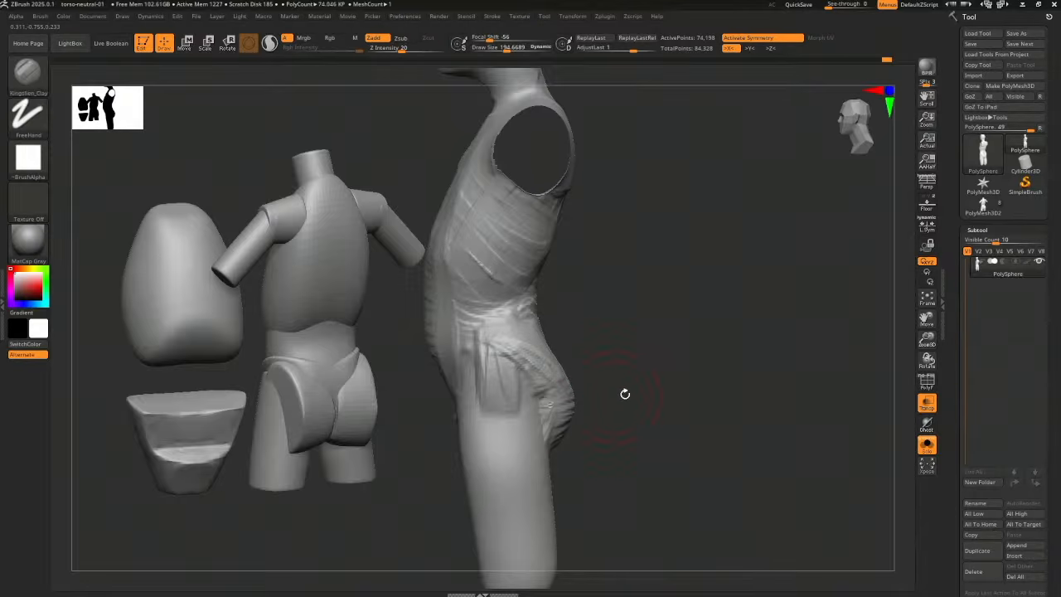
Sculpt vertical strokes down the outer hip from the pelvic crest to the top of the thigh
right_click_drag(623, 393, 664, 406)
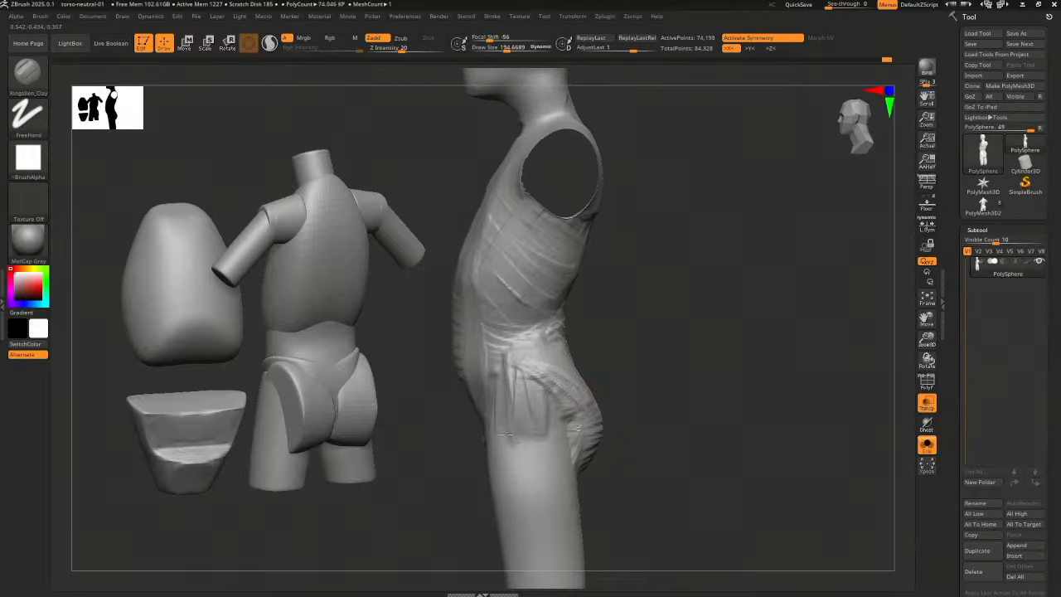
mouse_move(498, 383)
left_mouse_down()
mouse_move(507, 414)
mouse_move(543, 436)
left_mouse_up()
left_click_drag(663, 415, 683, 376)
mouse_move(506, 373)
left_mouse_down()
mouse_move(505, 343)
mouse_move(548, 450)
left_mouse_up()
Sculpt horizontal strokes beneath the buttocks across the upper thighs, using the floor grid as a temporary guide
mouse_move(676, 419)
left_mouse_down()
mouse_move(615, 422)
mouse_move(531, 450)
mouse_move(557, 441)
left_mouse_up()
left_click(927, 205)
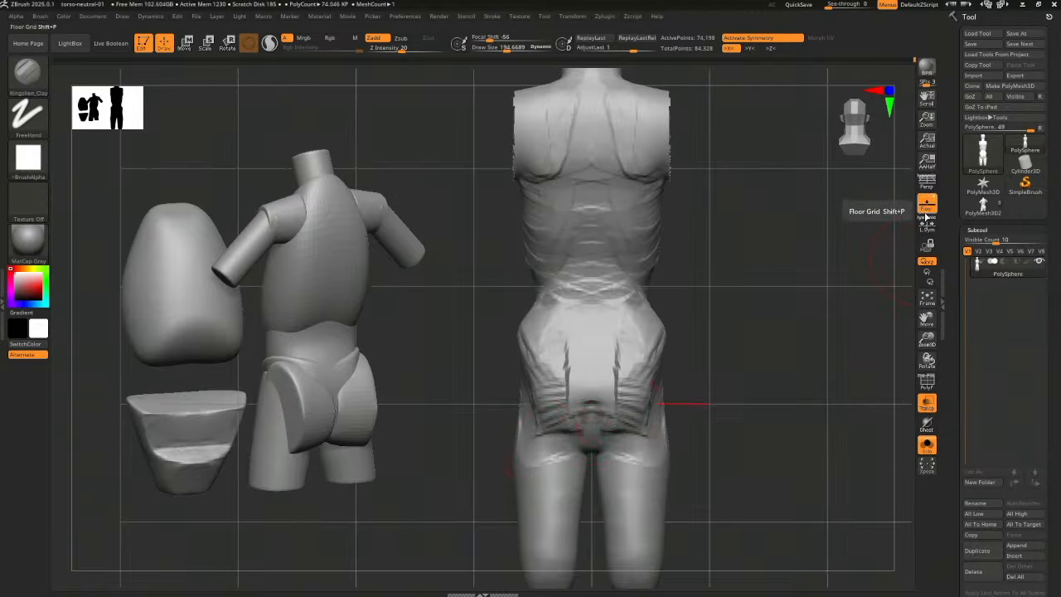
mouse_move(535, 420)
left_mouse_down()
mouse_move(561, 438)
mouse_move(532, 437)
mouse_move(575, 447)
left_mouse_up()
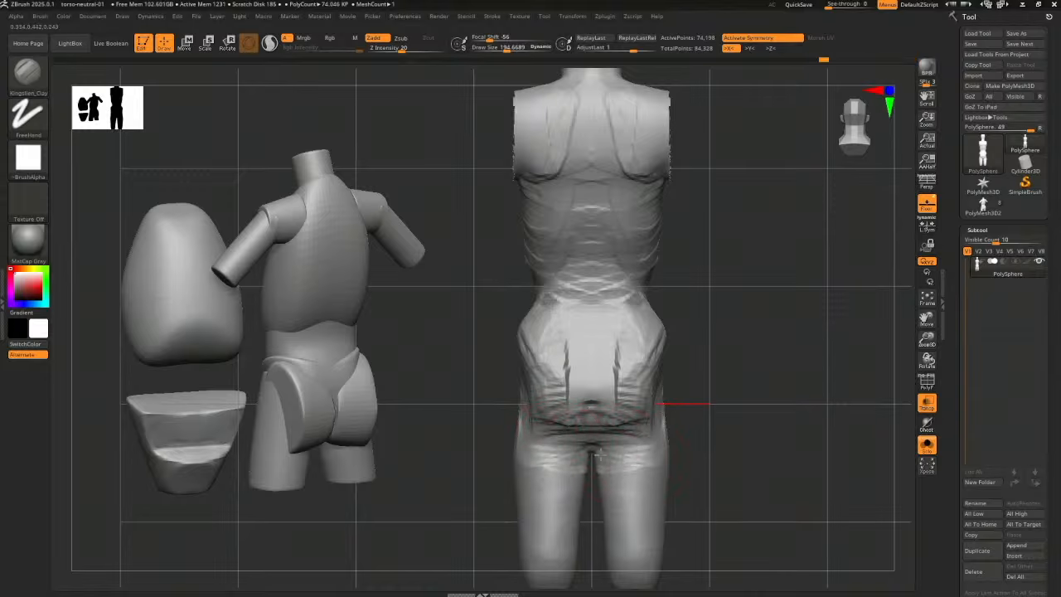
left_click_drag(726, 443, 694, 439)
left_click(927, 205)
Add strokes to the back of the pelvis and shape the outer hip planes between the pelvic crest and thigh
left_click_drag(795, 333, 760, 361)
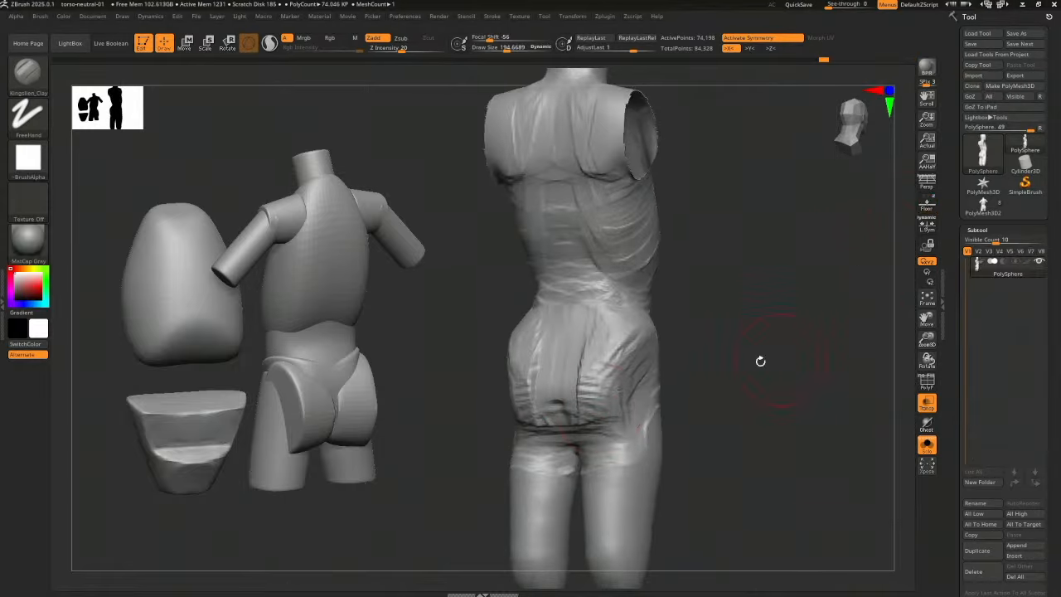
mouse_move(590, 388)
left_mouse_down()
mouse_move(573, 406)
mouse_move(586, 414)
mouse_move(581, 342)
mouse_move(593, 320)
left_mouse_up()
mouse_move(732, 361)
left_mouse_down()
mouse_move(663, 363)
mouse_move(652, 352)
mouse_move(666, 369)
left_mouse_up()
left_click_drag(776, 356, 716, 370)
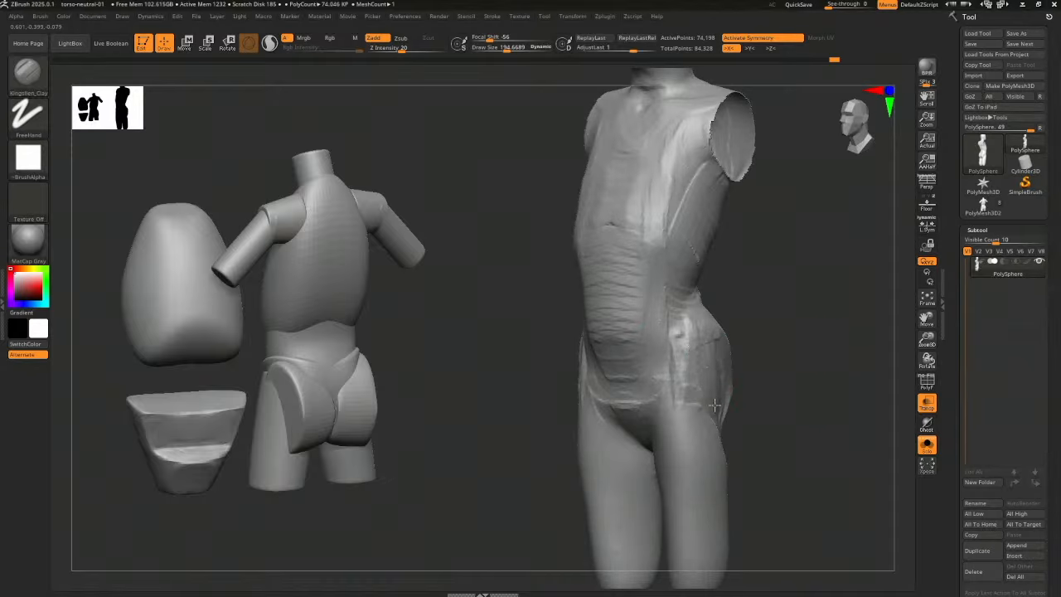
left_click_drag(718, 390, 695, 401)
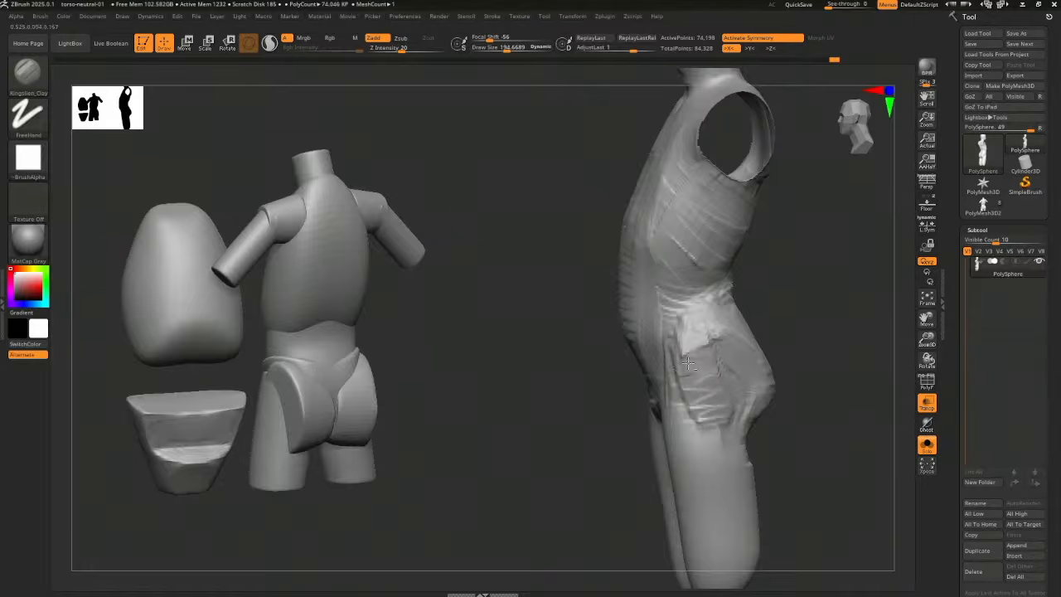
left_click_drag(815, 389, 777, 392)
mouse_move(714, 348)
left_mouse_down()
mouse_move(703, 401)
mouse_move(726, 413)
left_mouse_up()
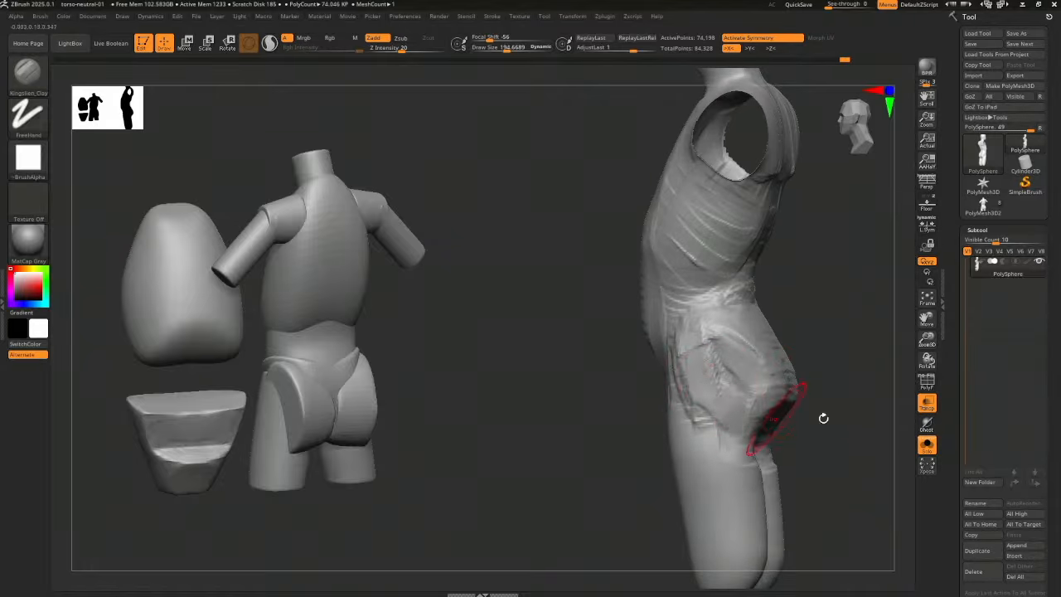
Adjust the outer hip and waist contours from the back and front using the Move brush at a draw size of about 339
mouse_move(821, 420)
left_mouse_down("shift")
mouse_move(865, 419)
mouse_move(816, 417)
left_mouse_up("shift")
key("b")
key("m")
key("v")
key("s")
mouse_move(681, 409)
left_mouse_down()
mouse_move(691, 409)
mouse_move(679, 407)
left_mouse_up()
left_click_drag(666, 330, 669, 331)
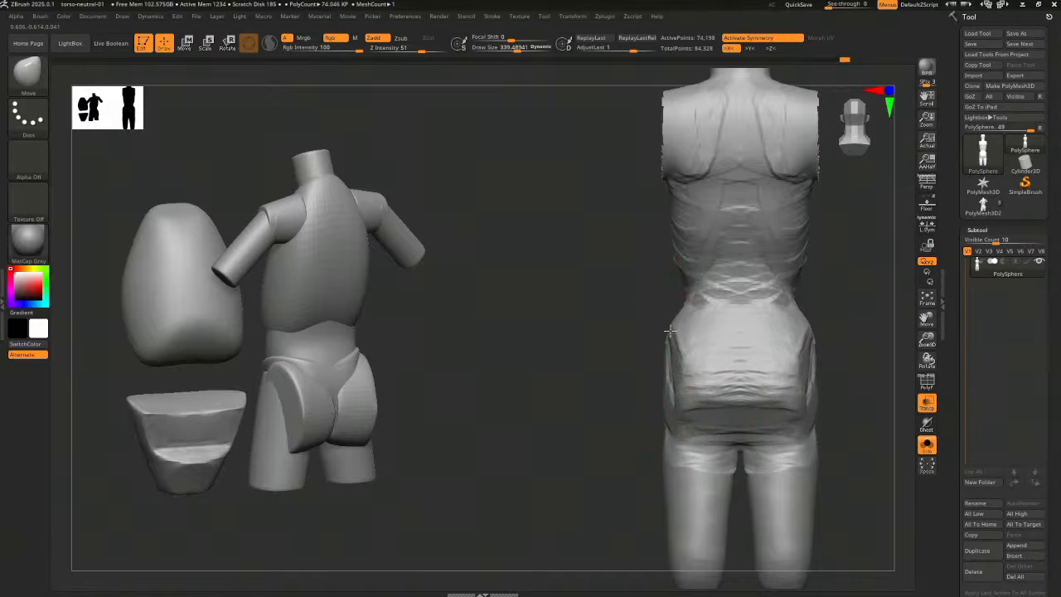
left_click_drag(609, 349, 668, 284)
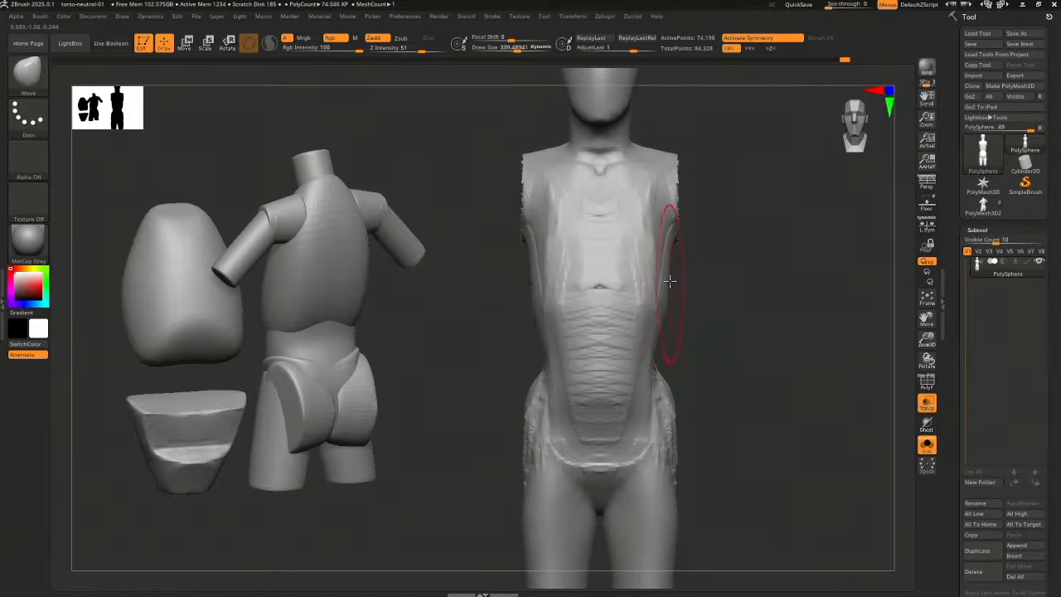
left_click_drag(726, 303, 776, 324)
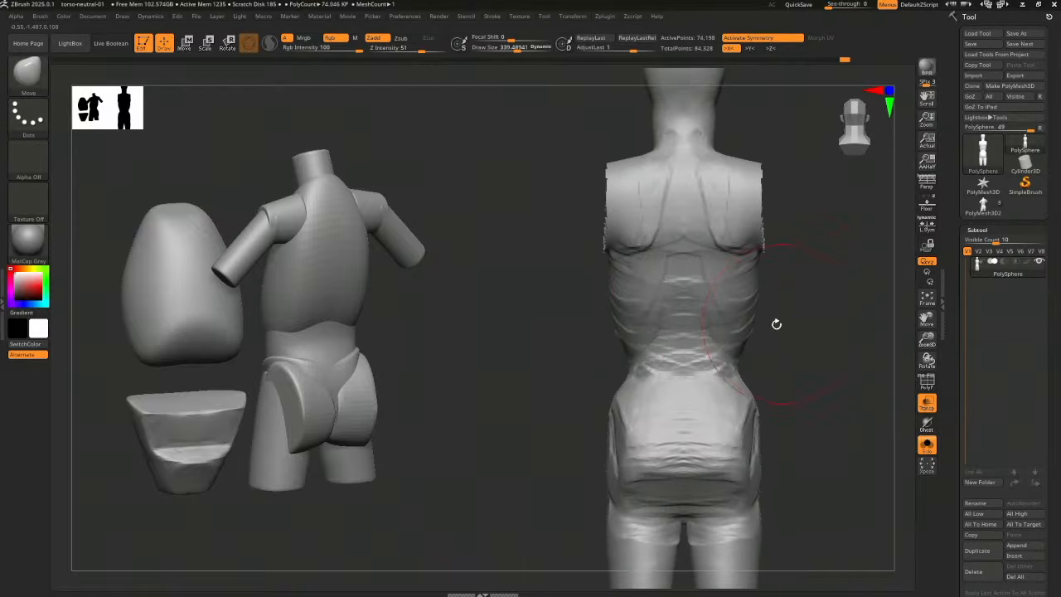
left_click_drag(730, 379, 832, 422)
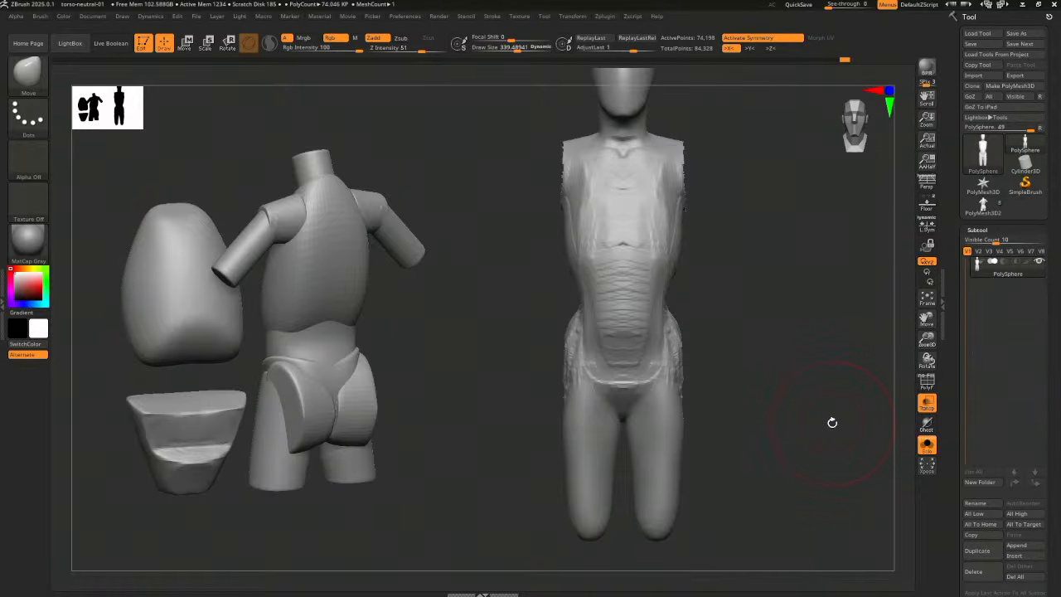
Drop to a lower subdivision level and smooth the crotch area to open a gap between the upper thighs
left_click_drag(802, 397, 810, 424)
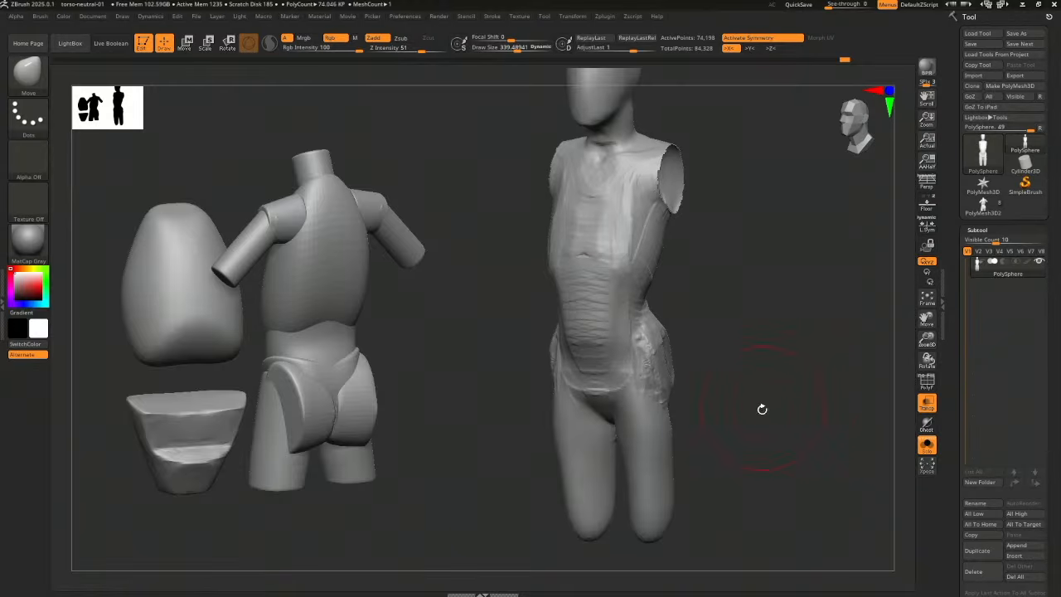
left_click_drag(762, 409, 798, 373, "shift")
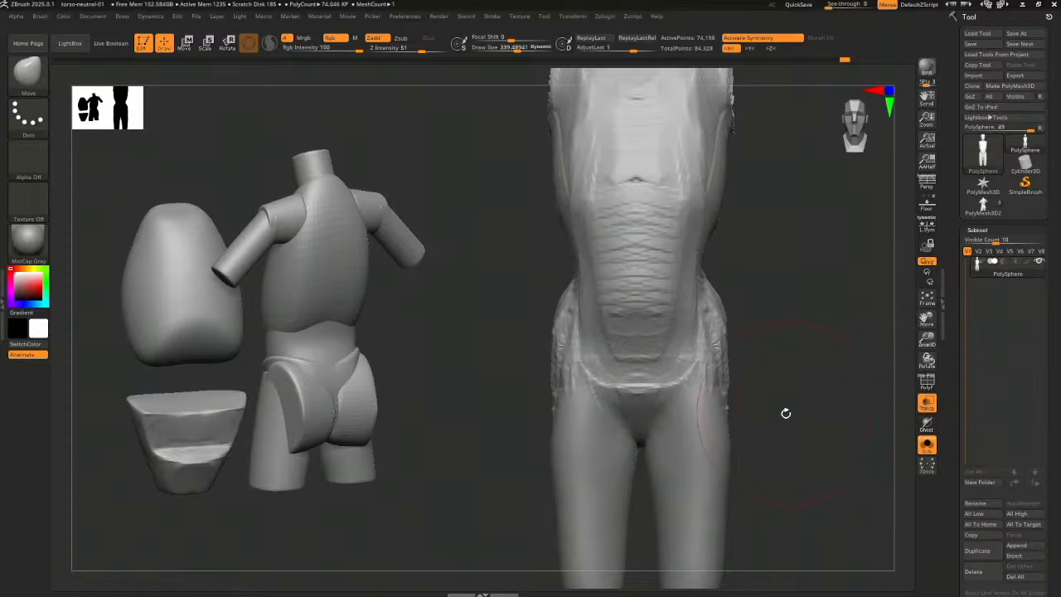
key("1")
key("s")
left_click_drag(775, 420, 763, 420)
left_click_drag(778, 431, 801, 383, "alt")
mouse_move(660, 405)
left_mouse_down()
mouse_move(660, 421)
mouse_move(662, 408)
left_mouse_up()
key("ctrl+z")
key("2")
key("shift+d")
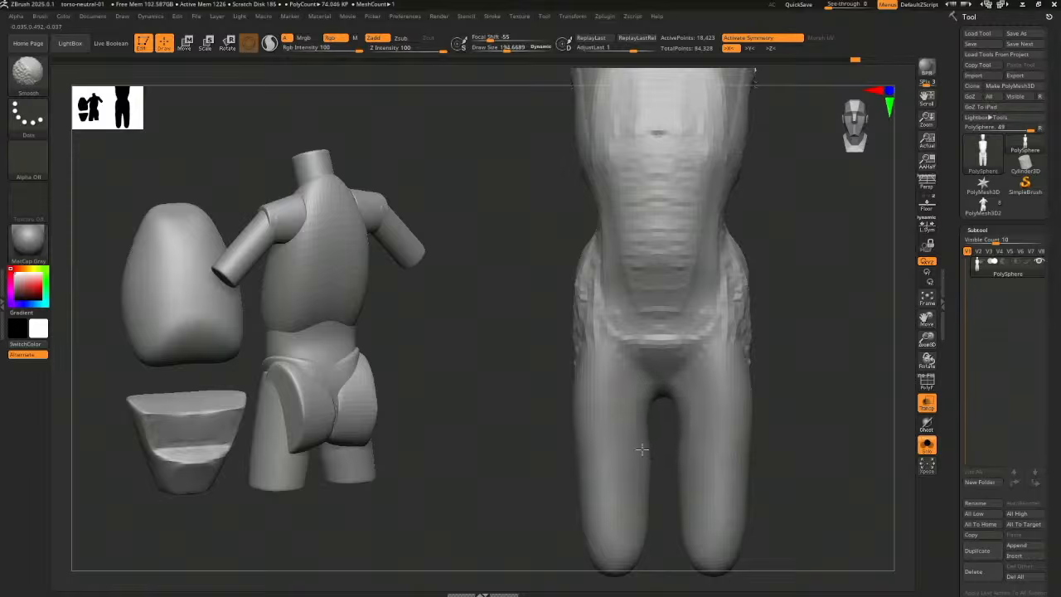
Build out the pubic block between the tops of the thighs with clay strokes below the pelvis front
left_click_drag(757, 424, 754, 375)
mouse_move(662, 364)
left_mouse_down()
mouse_move(662, 349)
mouse_move(662, 370)
left_mouse_up()
left_click_drag(776, 385, 727, 373)
left_click_drag(673, 333, 663, 364)
left_click_drag(803, 365, 852, 371)
left_click_drag(679, 333, 666, 374)
mouse_move(793, 369)
left_mouse_down()
mouse_move(808, 409)
mouse_move(795, 415)
mouse_move(796, 403)
mouse_move(812, 421)
mouse_move(753, 403)
mouse_move(785, 402)
left_mouse_up()
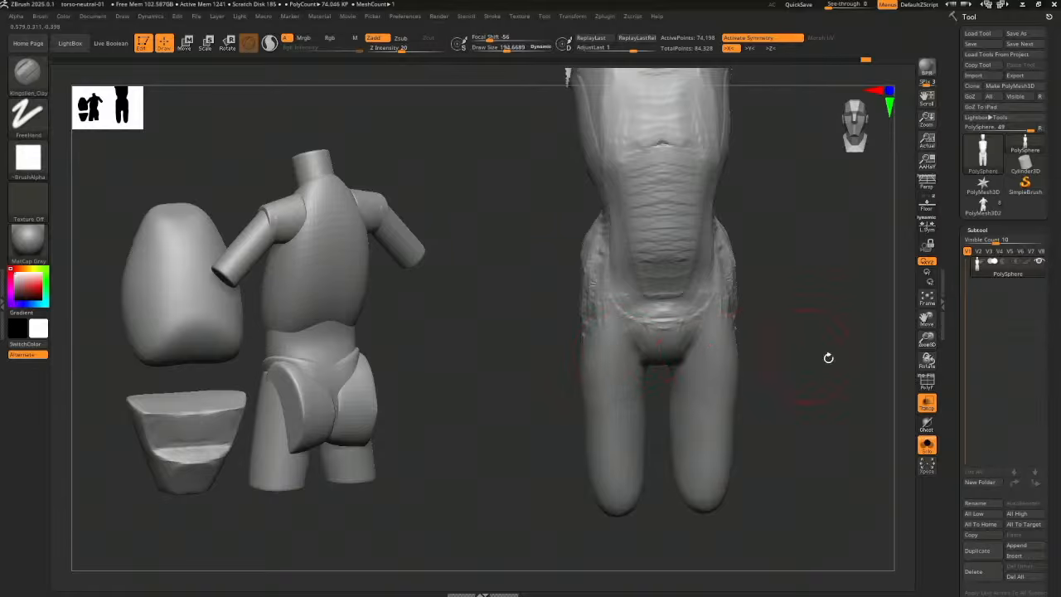
Sculpt a band around the top of each thigh, running from the groin over the outer hip to beneath the buttocks
key("ctrl+shift")
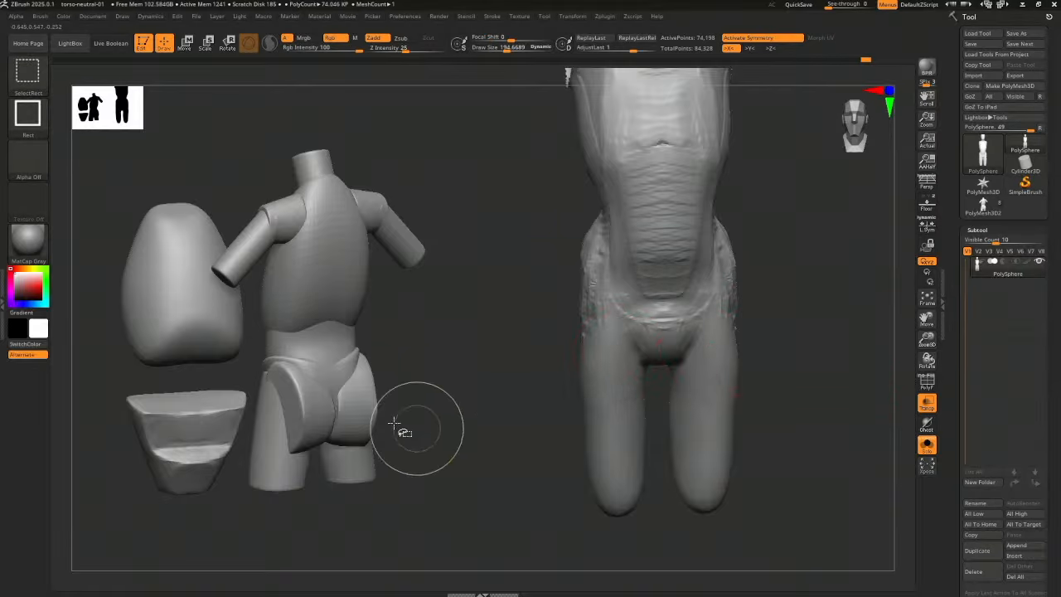
key("ctrl")
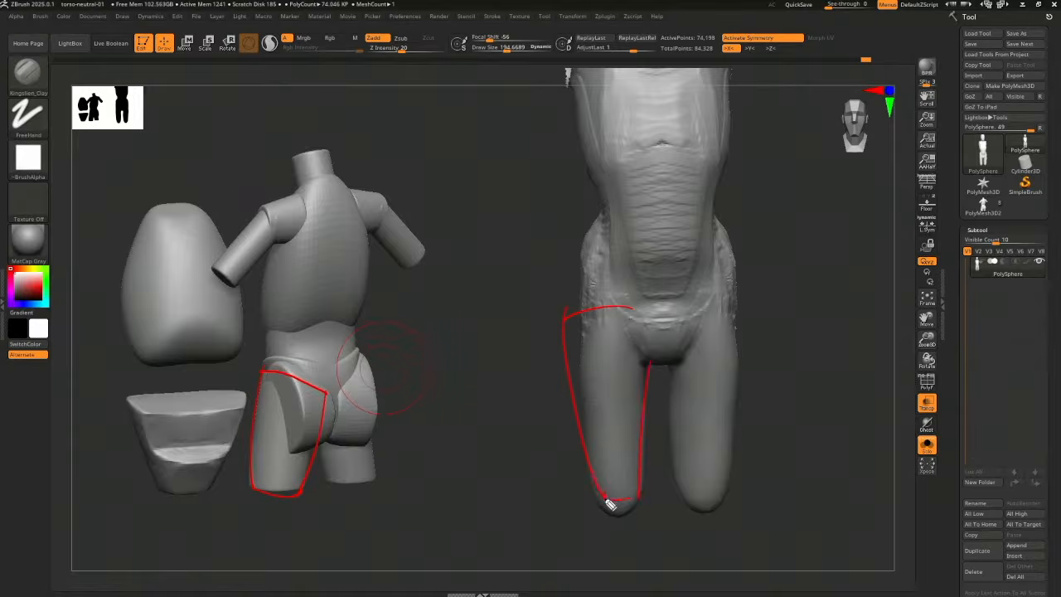
left_click_drag(629, 311, 638, 313)
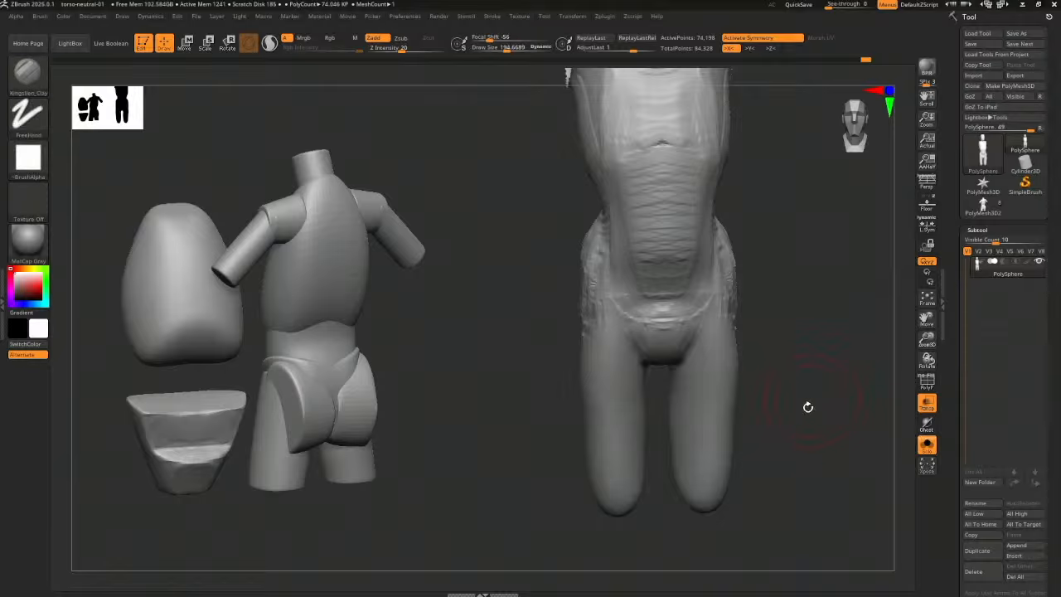
left_click_drag(808, 407, 838, 404)
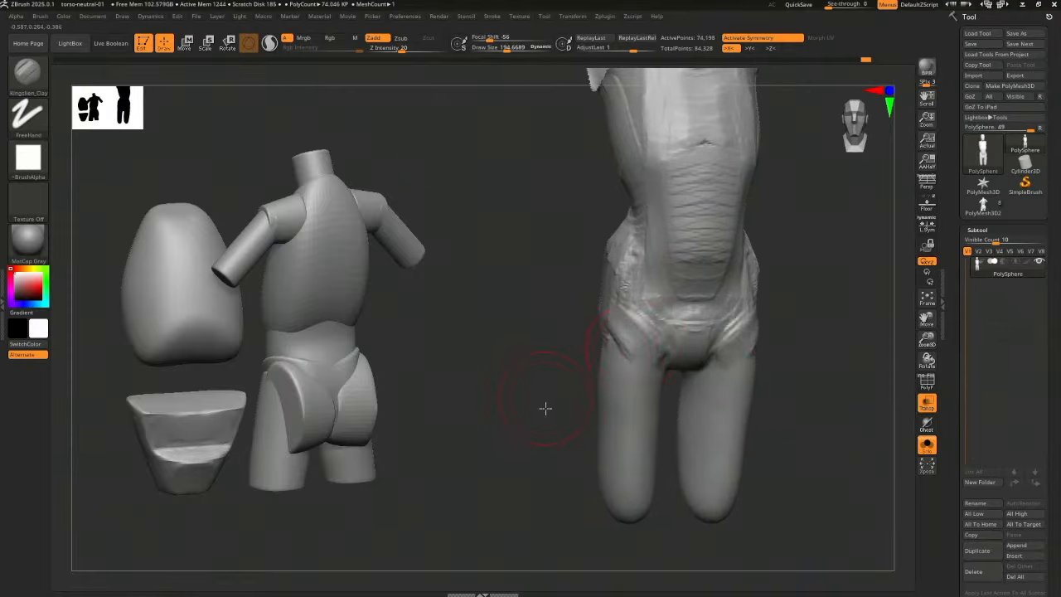
mouse_move(544, 407)
left_mouse_down()
mouse_move(626, 319)
mouse_move(689, 339)
mouse_move(509, 379)
left_mouse_up()
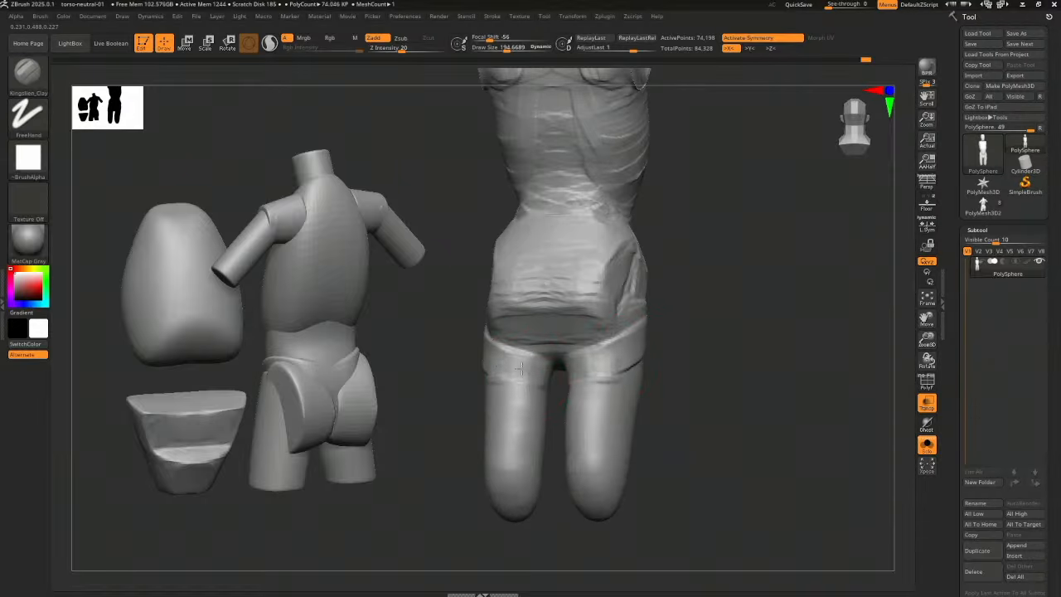
left_click_drag(689, 364, 656, 367)
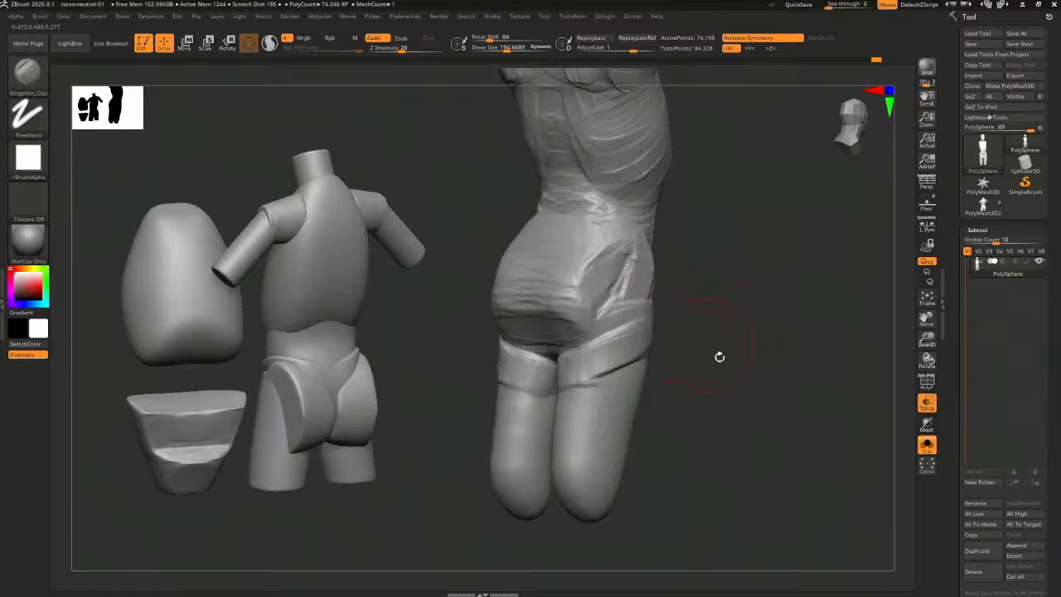
mouse_move(717, 355)
left_mouse_down()
mouse_move(654, 333)
mouse_move(687, 356)
mouse_move(784, 366)
left_mouse_up()
left_click_drag(667, 355, 697, 374)
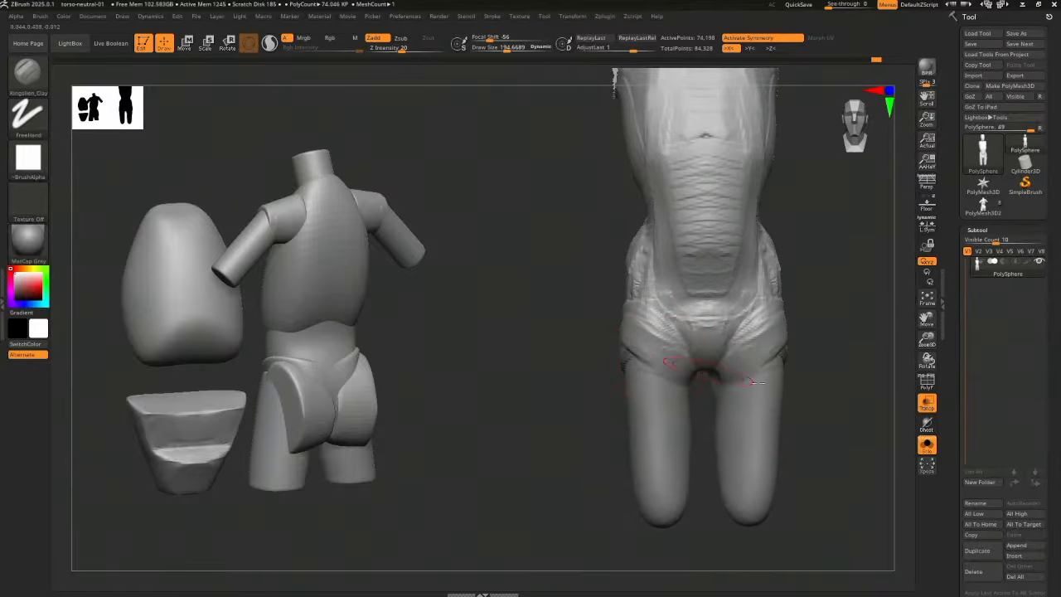
Fill out the inner thighs with lengthwise clay strokes running down from the crotch on the front and back
right_click_drag(754, 380, 711, 383)
mouse_move(706, 384)
left_mouse_down()
mouse_move(691, 392)
mouse_move(705, 383)
left_mouse_up()
left_click_drag(686, 420, 704, 389)
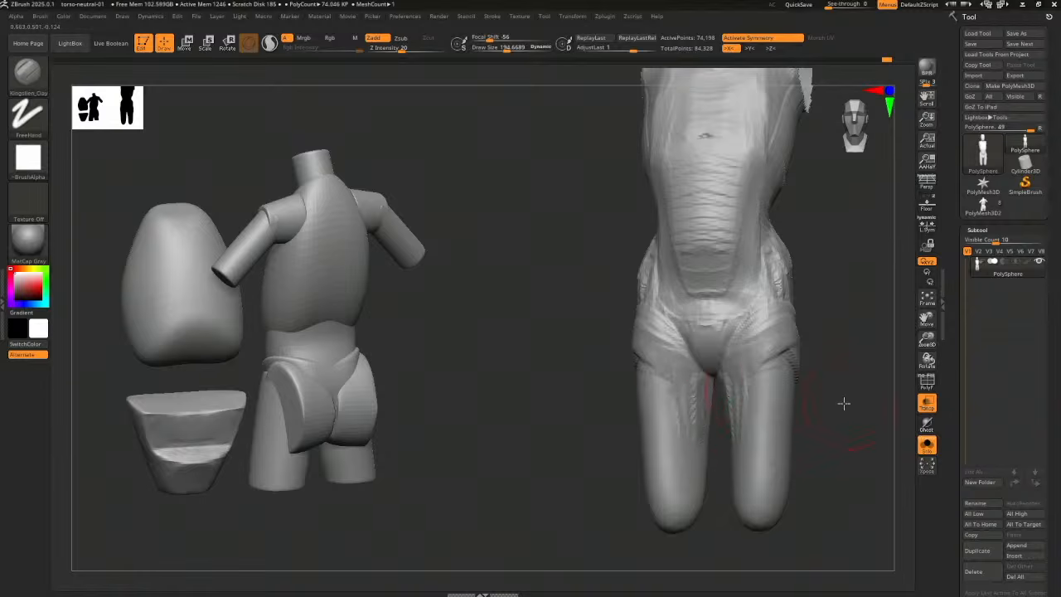
left_click_drag(843, 402, 788, 414)
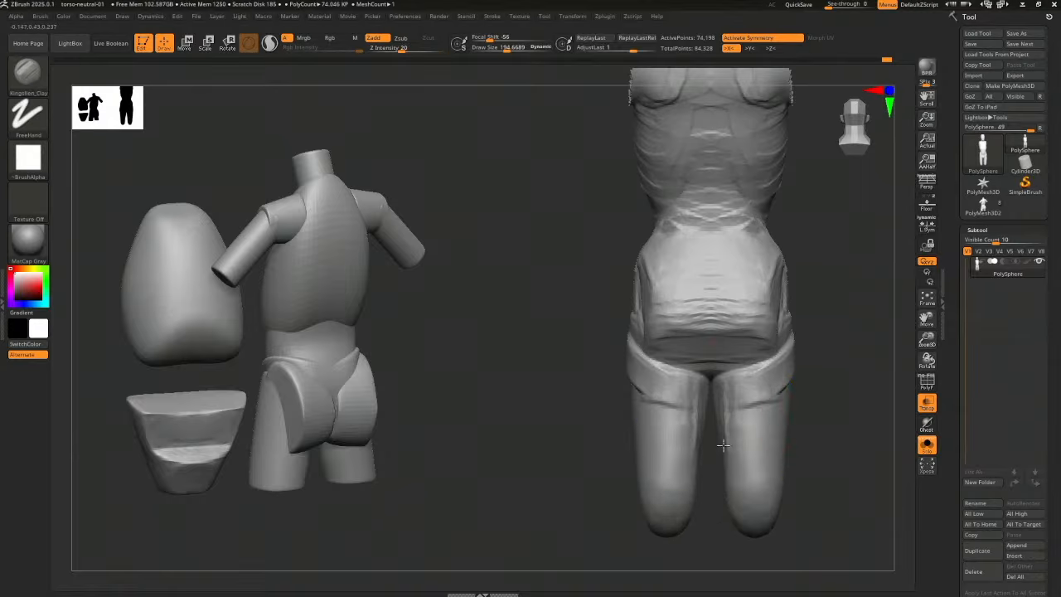
left_click_drag(688, 397, 673, 430)
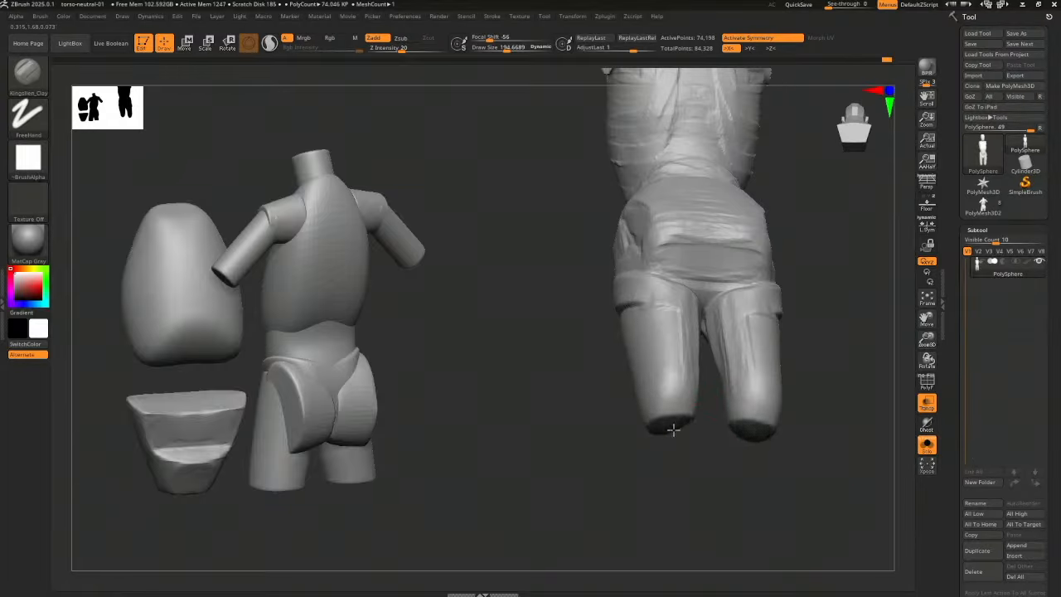
Square off the lower ends of the thighs and wrap clay strokes around each leg stump just above the cut
left_click_drag(803, 447, 781, 423)
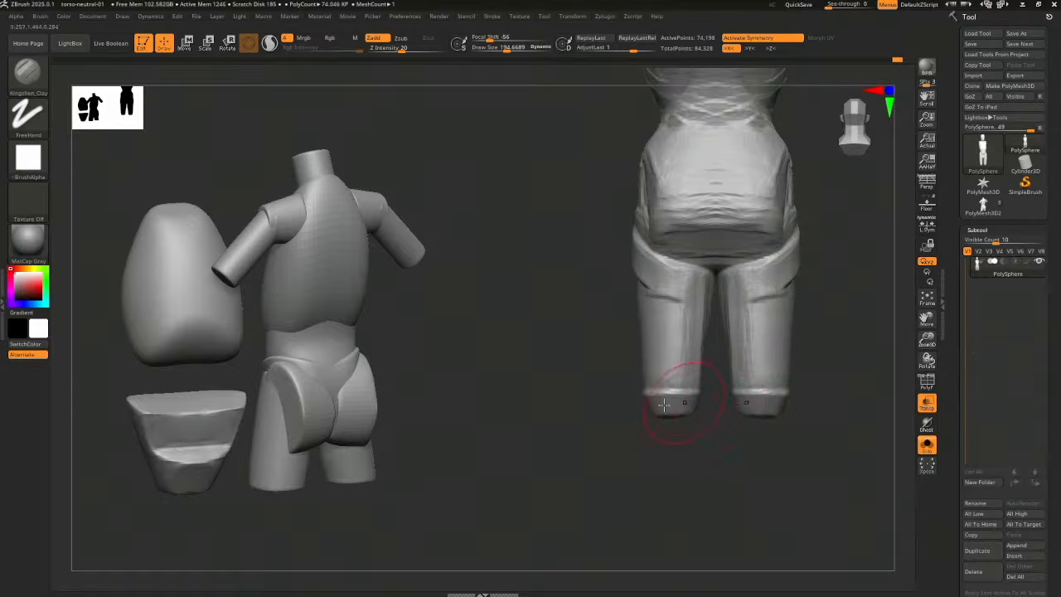
left_click_drag(660, 403, 639, 388)
mouse_move(607, 422)
left_mouse_down()
mouse_move(677, 421)
mouse_move(812, 357)
mouse_move(686, 447)
left_mouse_up()
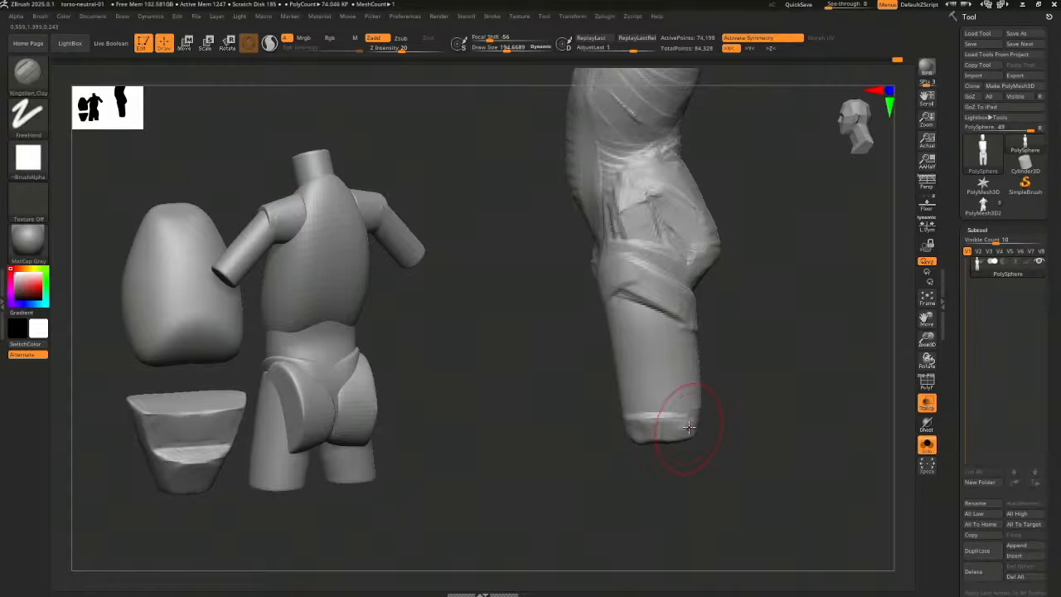
mouse_move(691, 424)
left_mouse_down()
mouse_move(762, 428)
mouse_move(692, 428)
left_mouse_up()
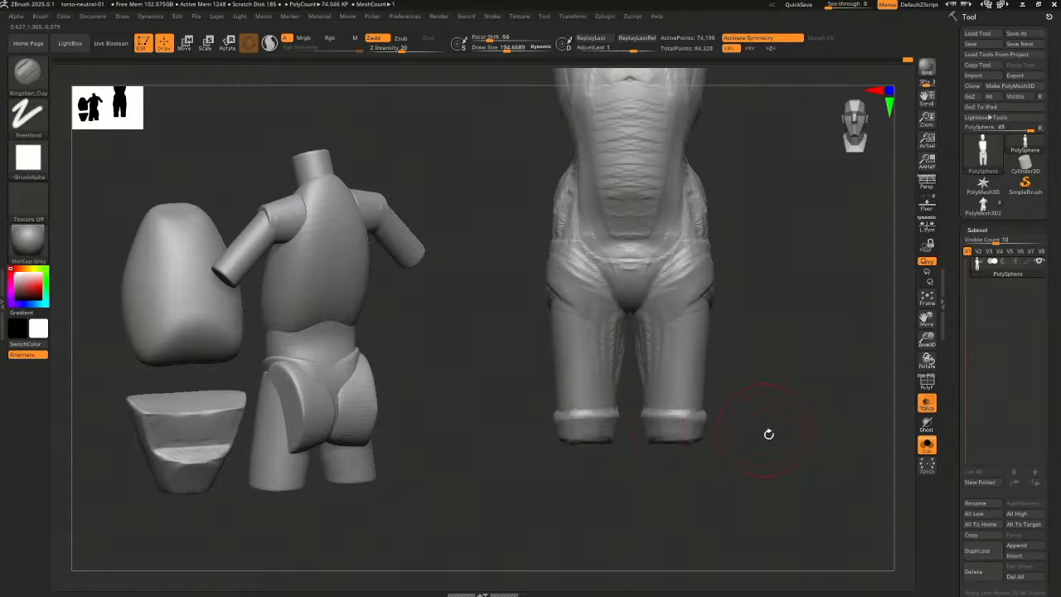
left_click_drag(768, 433, 668, 425)
left_click_drag(779, 440, 711, 385, "alt")
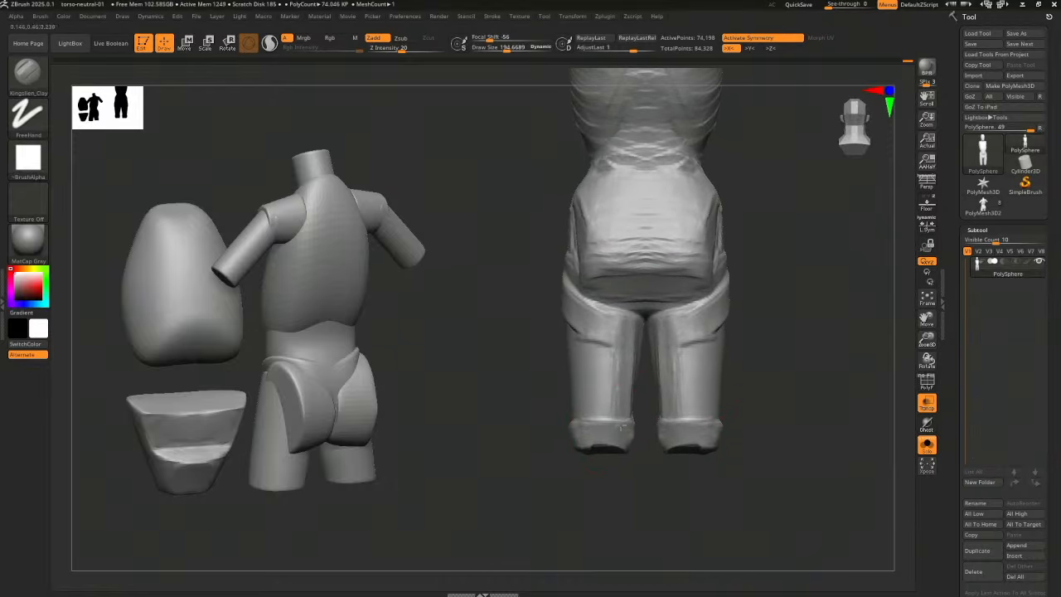
Fill the back and outer sides of the thighs with lengthwise clay strokes between the upper and lower bands
mouse_move(622, 426)
left_mouse_down()
mouse_move(607, 352)
mouse_move(598, 415)
mouse_move(585, 357)
mouse_move(575, 397)
left_mouse_up()
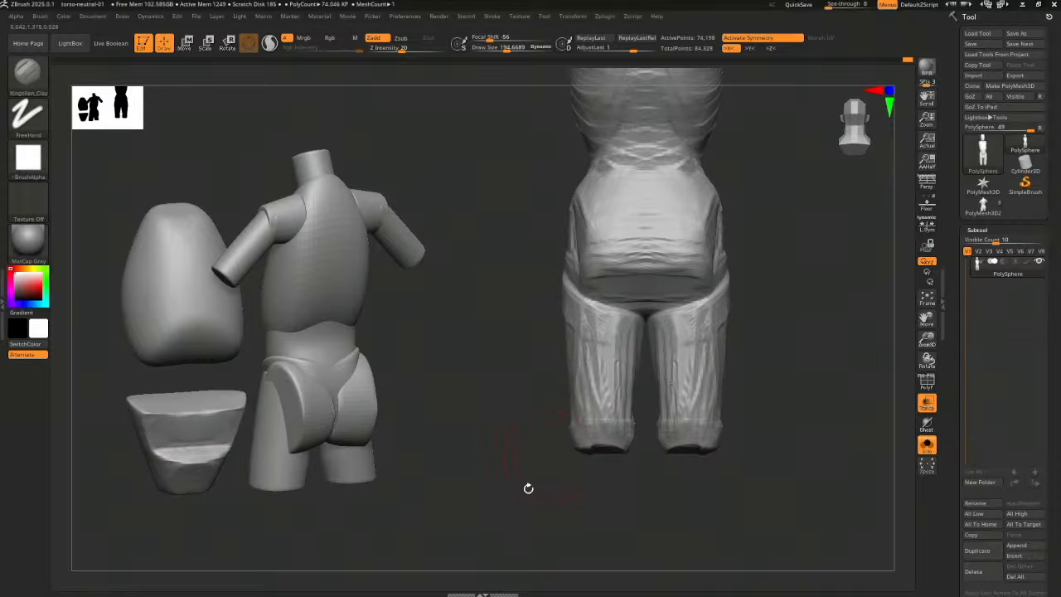
left_click_drag(528, 488, 687, 379)
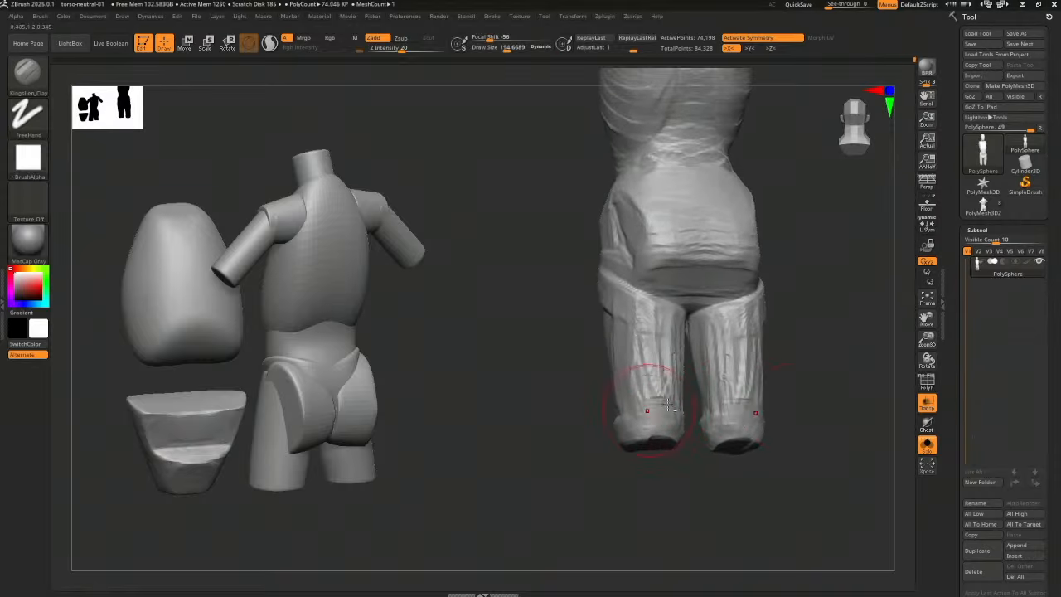
mouse_move(550, 395)
left_mouse_down()
mouse_move(631, 314)
mouse_move(617, 410)
mouse_move(597, 358)
mouse_move(652, 352)
left_mouse_up()
mouse_move(598, 331)
left_mouse_down()
mouse_move(639, 305)
mouse_move(622, 272)
left_mouse_up()
mouse_move(729, 319)
left_mouse_down()
mouse_move(745, 326)
mouse_move(751, 383)
mouse_move(804, 368)
left_mouse_up()
mouse_move(540, 312)
left_mouse_down()
mouse_move(518, 391)
mouse_move(522, 440)
mouse_move(519, 431)
left_mouse_up()
left_click_drag(712, 329, 651, 325)
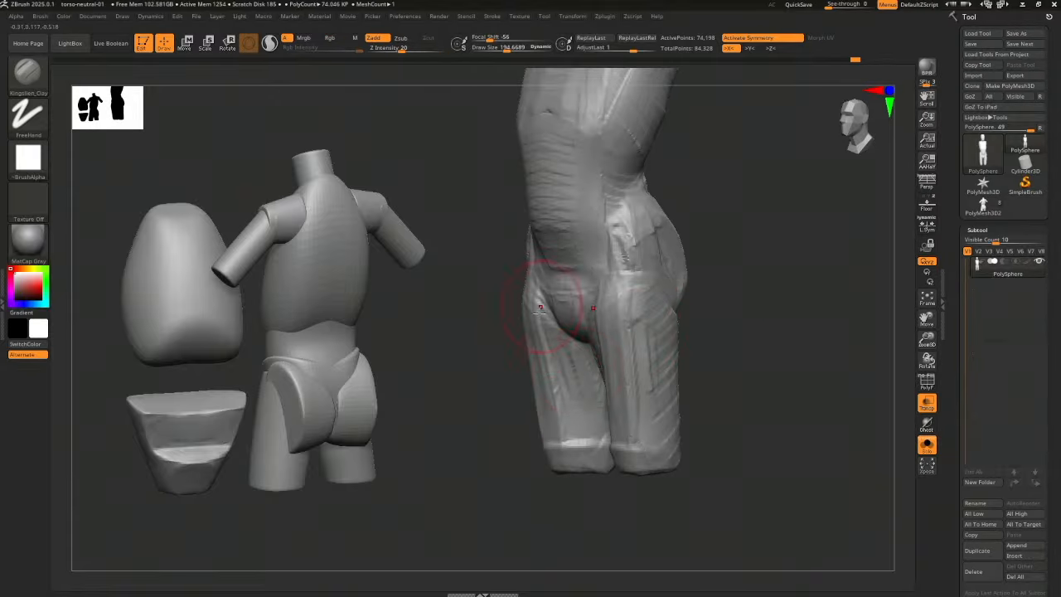
Sculpt lengthwise strokes down the front and inner thigh planes from the groin to the lower band
left_click_drag(535, 320, 558, 434)
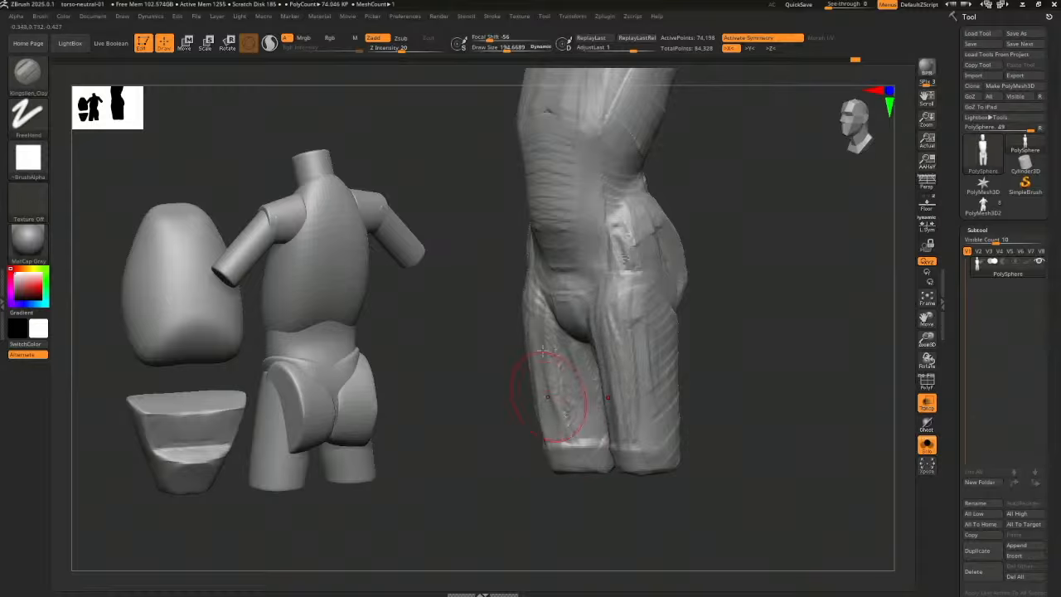
left_click_drag(544, 356, 555, 431)
left_click_drag(582, 361, 573, 432)
left_click_drag(711, 373, 752, 377)
mouse_move(585, 355)
left_mouse_down()
mouse_move(582, 412)
mouse_move(571, 415)
left_mouse_up()
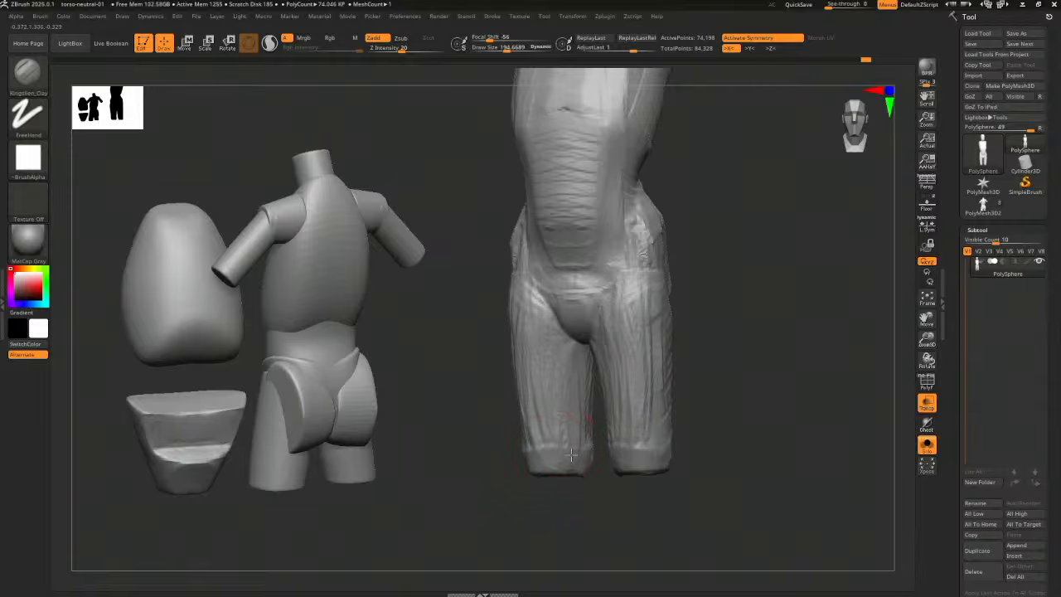
left_click_drag(583, 362, 572, 426)
left_click_drag(491, 472, 526, 469)
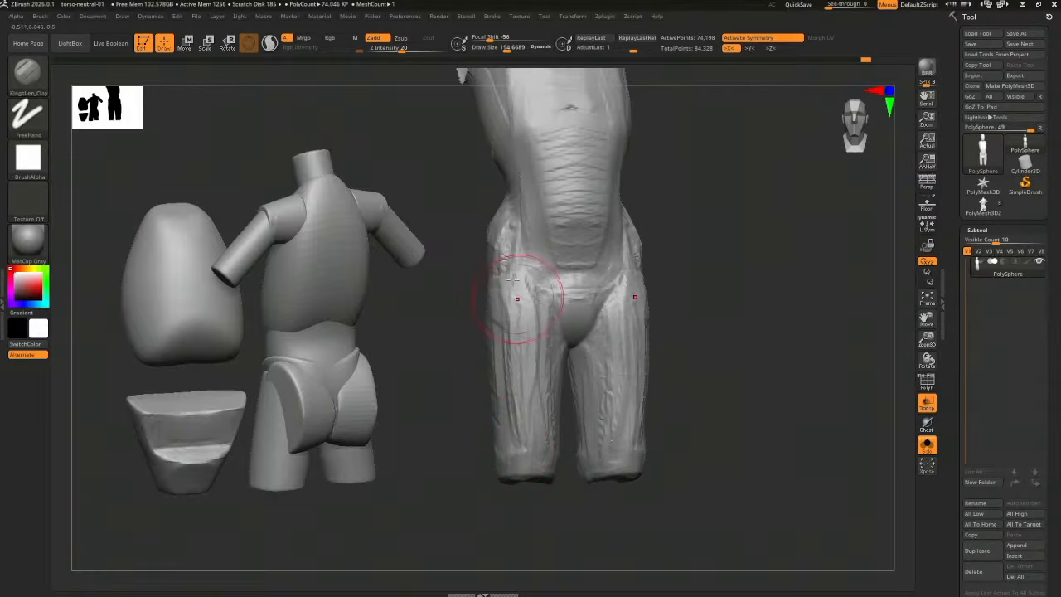
Build up the outer front of the thighs and blend their tops into the pelvis with crosswise strokes
left_click_drag(517, 298, 502, 454)
left_click_drag(449, 469, 490, 457)
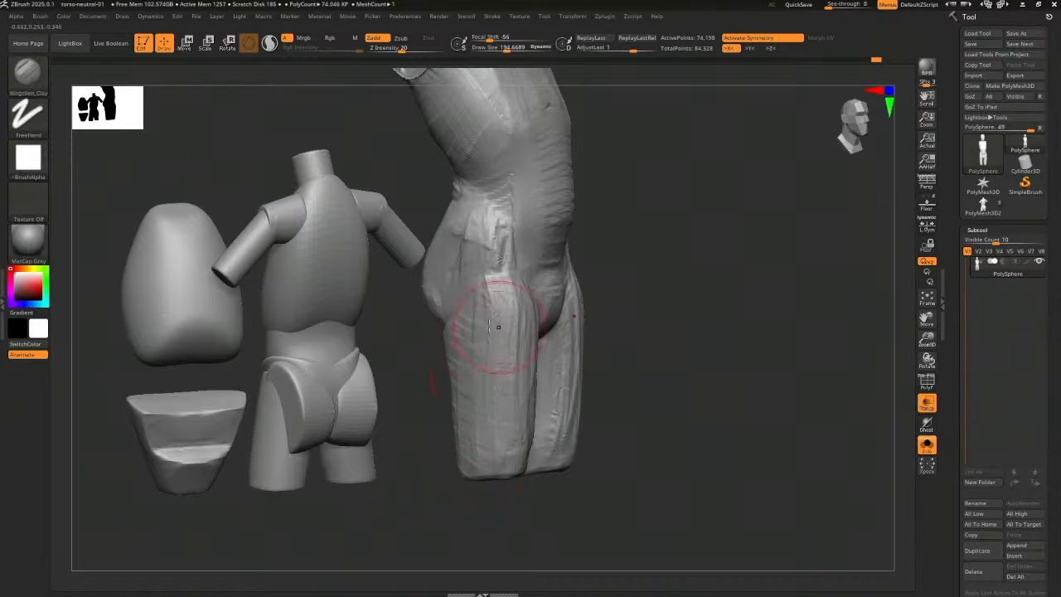
left_click_drag(658, 279, 497, 307)
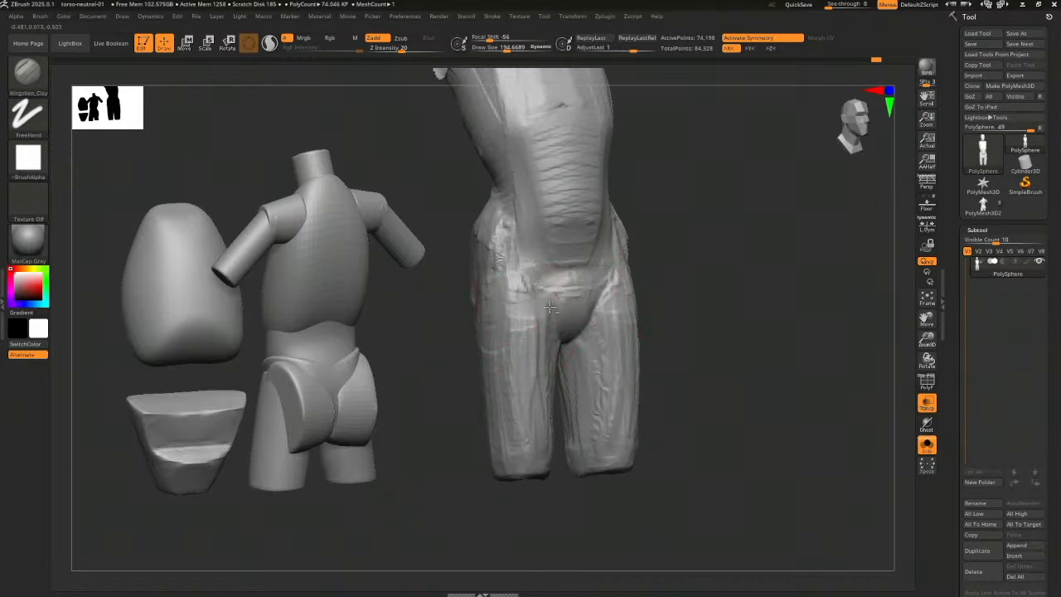
left_click_drag(726, 303, 667, 304)
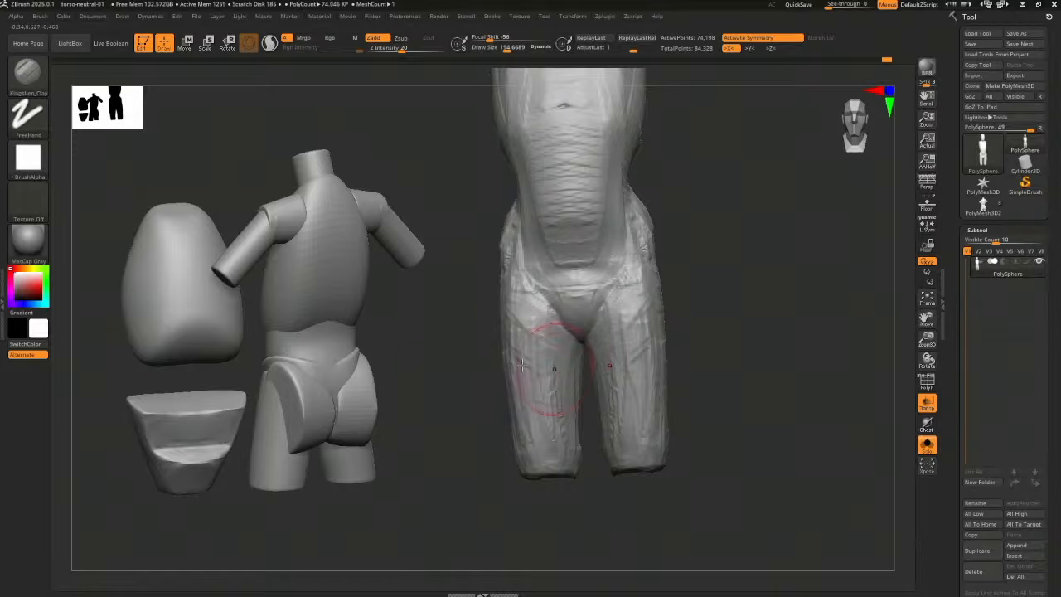
Add diagonal cross strokes over the front of the thighs and reinforce the inner thigh planes down to the stumps
left_click_drag(676, 398, 696, 395)
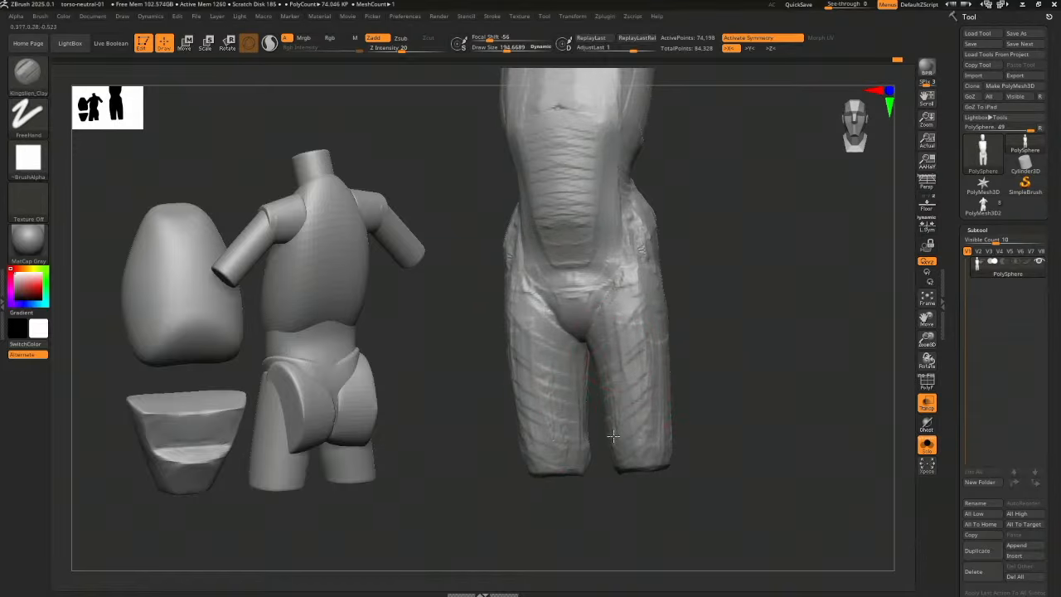
left_click_drag(571, 439, 580, 389)
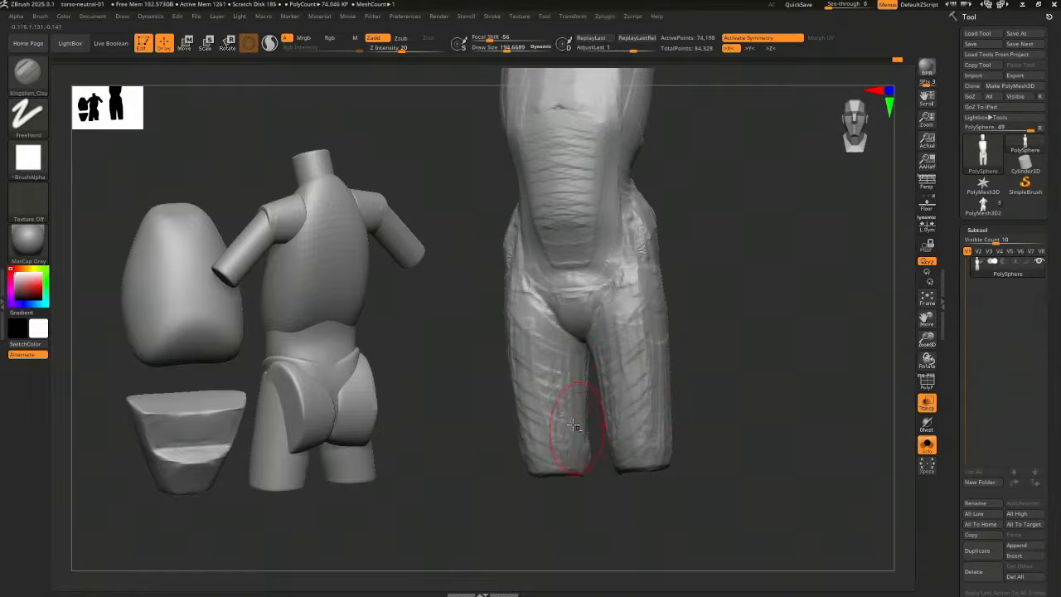
left_click_drag(573, 425, 571, 460)
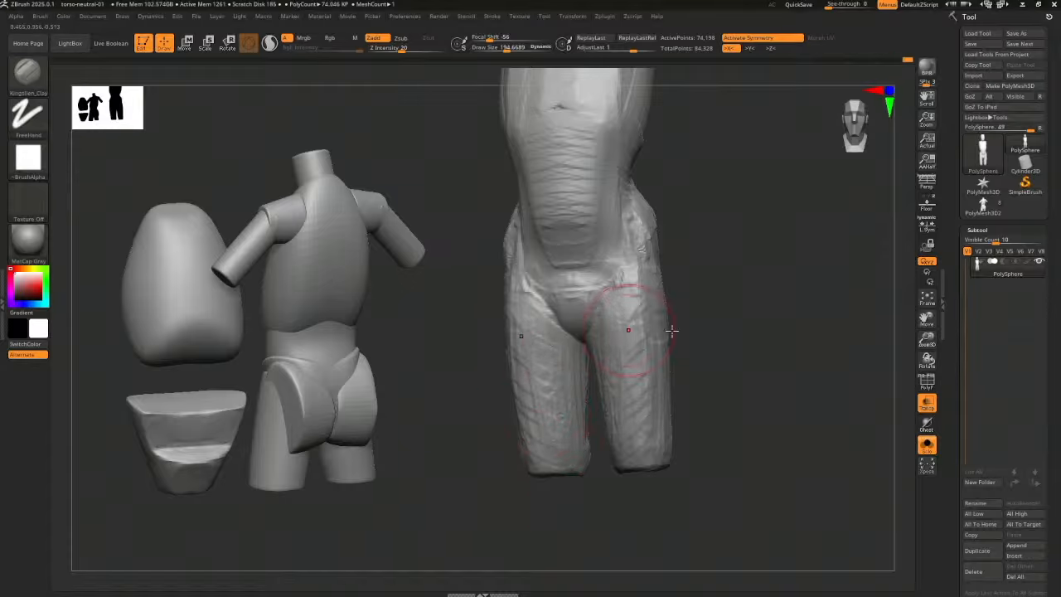
right_click_drag(671, 331, 628, 336)
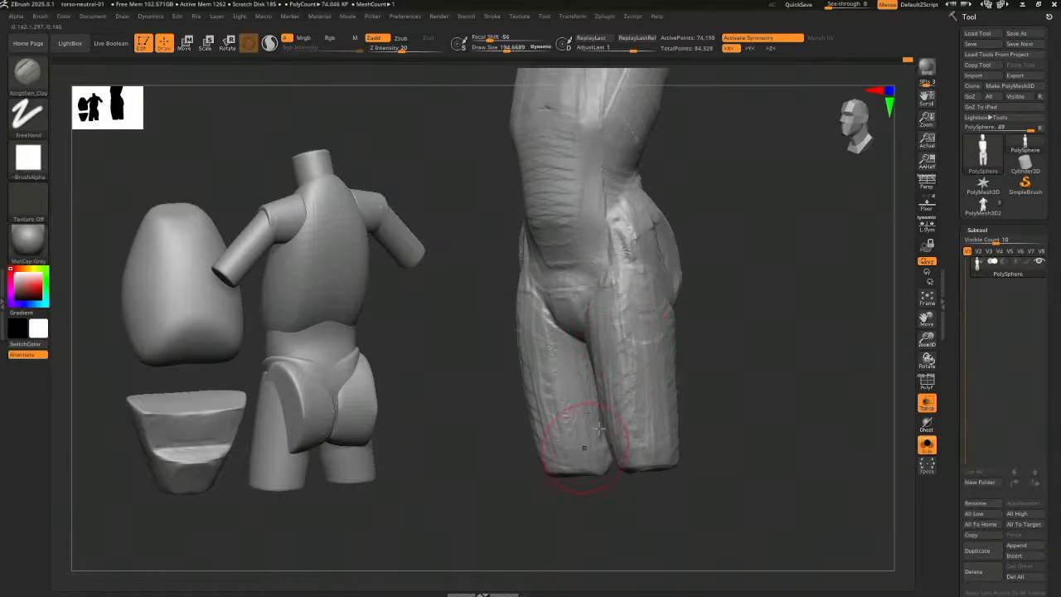
Reveal the full figure with its arms and raise its geometry to subdivision level 3
right_click_drag(598, 428, 643, 372)
right_click_drag(715, 338, 611, 332)
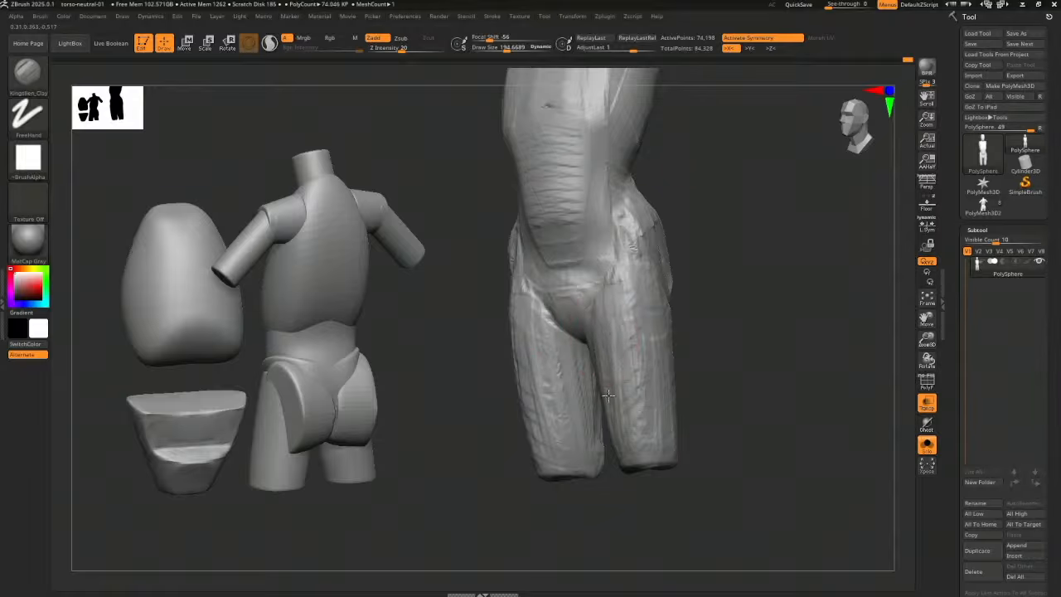
key("ctrl+z")
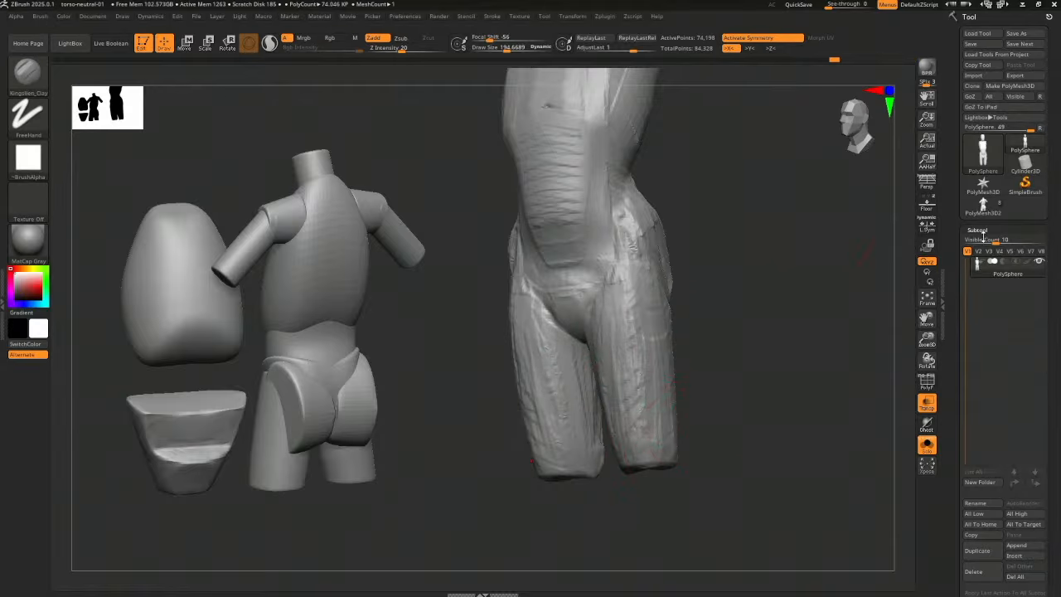
left_click(983, 231)
left_click(805, 322, "ctrl+shift")
left_click(982, 203)
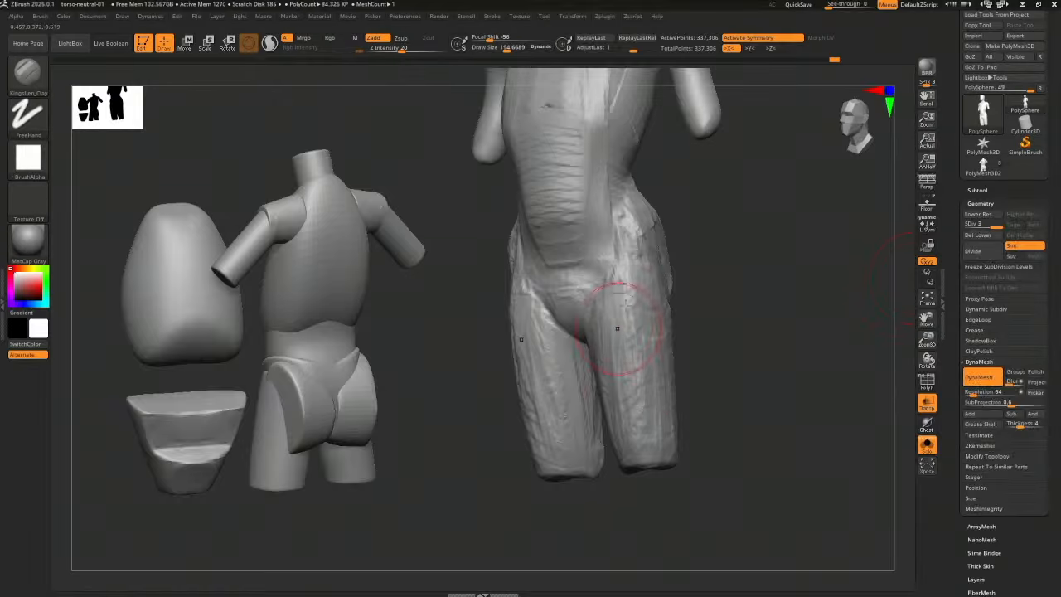
Define the long edges between the front, inner and outer thigh planes with lengthwise clay strokes
mouse_move(543, 348)
left_mouse_down()
mouse_move(549, 415)
mouse_move(530, 345)
mouse_move(550, 401)
left_mouse_up()
mouse_move(750, 431)
left_mouse_down()
mouse_move(642, 426)
mouse_move(628, 391)
left_mouse_up()
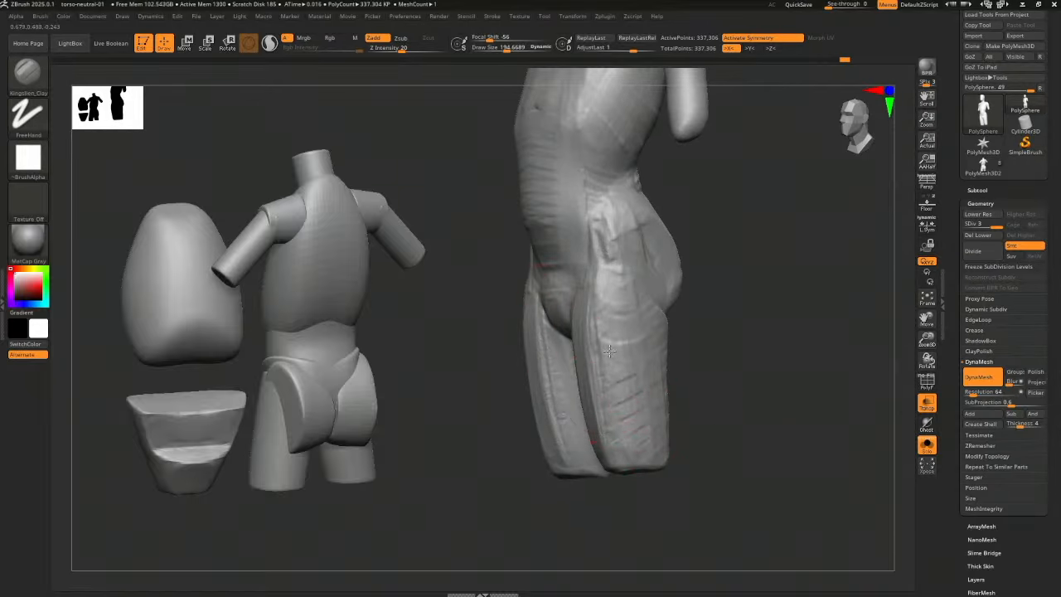
left_click_drag(609, 351, 611, 329)
left_click_drag(687, 304, 739, 298)
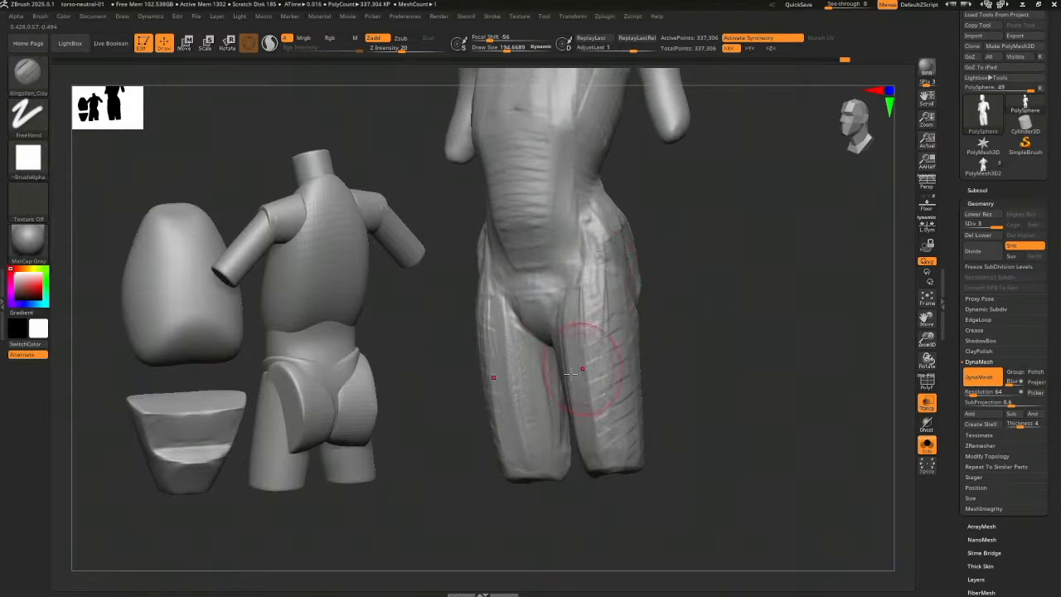
mouse_move(659, 321)
left_mouse_down()
mouse_move(684, 317)
mouse_move(729, 384)
mouse_move(753, 356)
left_mouse_up()
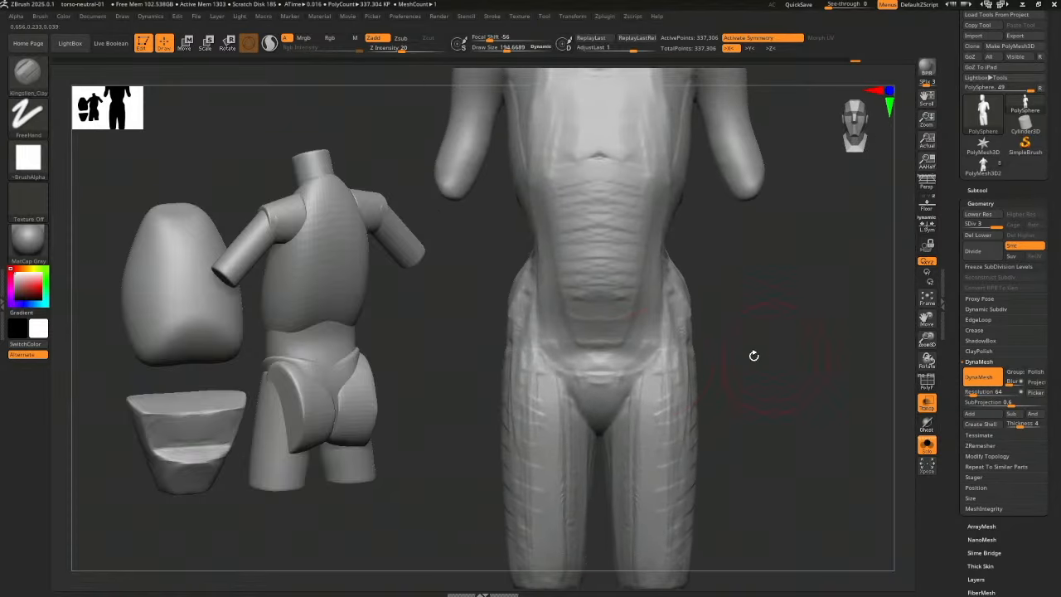
Build up the front and sides of the hips with clay strokes at a draw size of about 157
key("s")
left_click_drag(560, 341, 551, 341)
left_click_drag(526, 305, 511, 342)
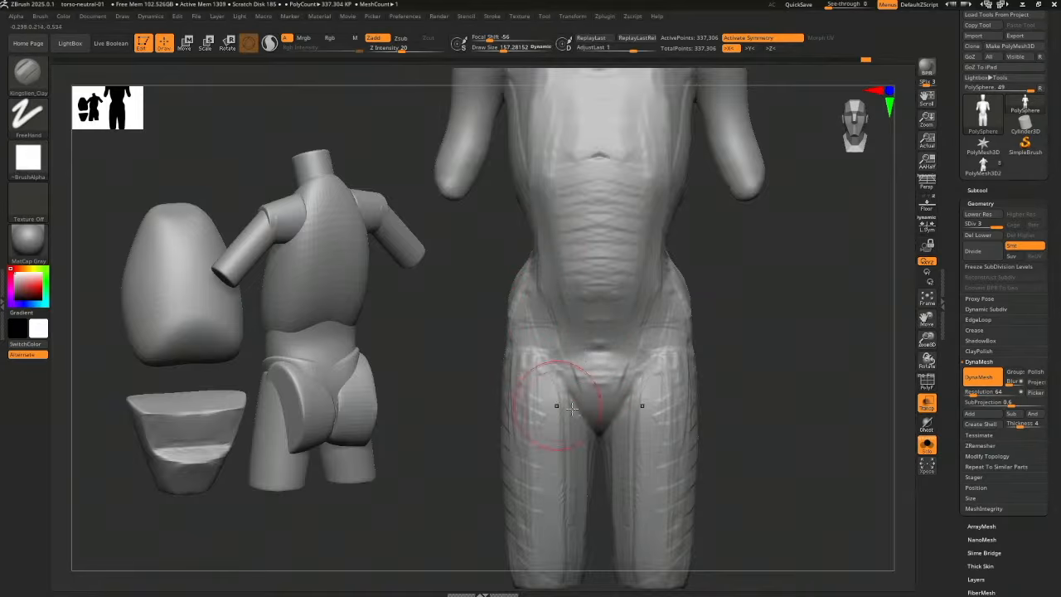
mouse_move(721, 396)
left_mouse_down()
mouse_move(763, 393)
mouse_move(808, 418)
left_mouse_up()
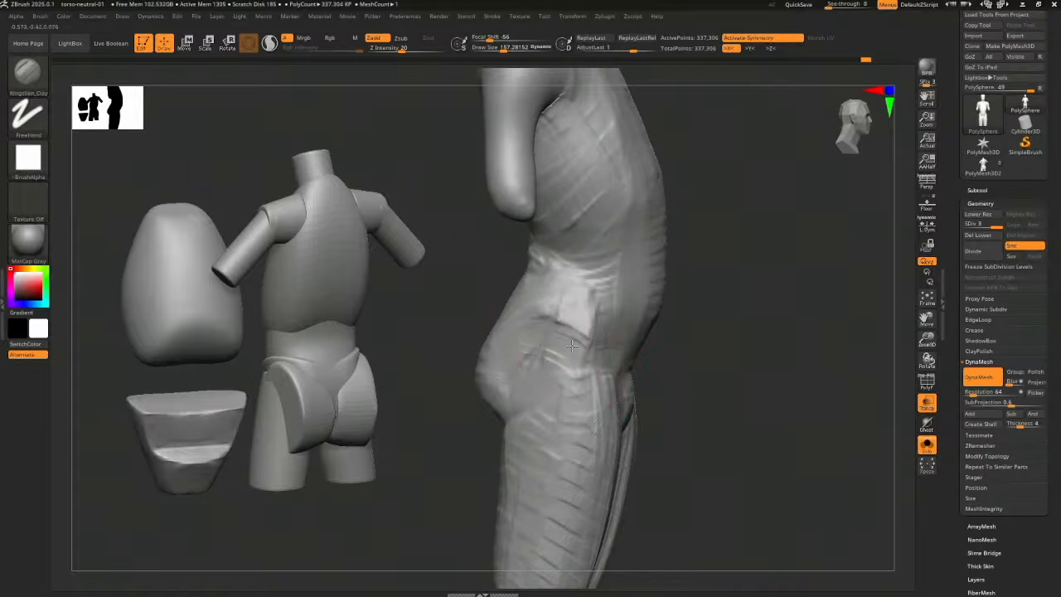
left_click_drag(572, 345, 557, 324)
left_click_drag(694, 349, 859, 353, "alt")
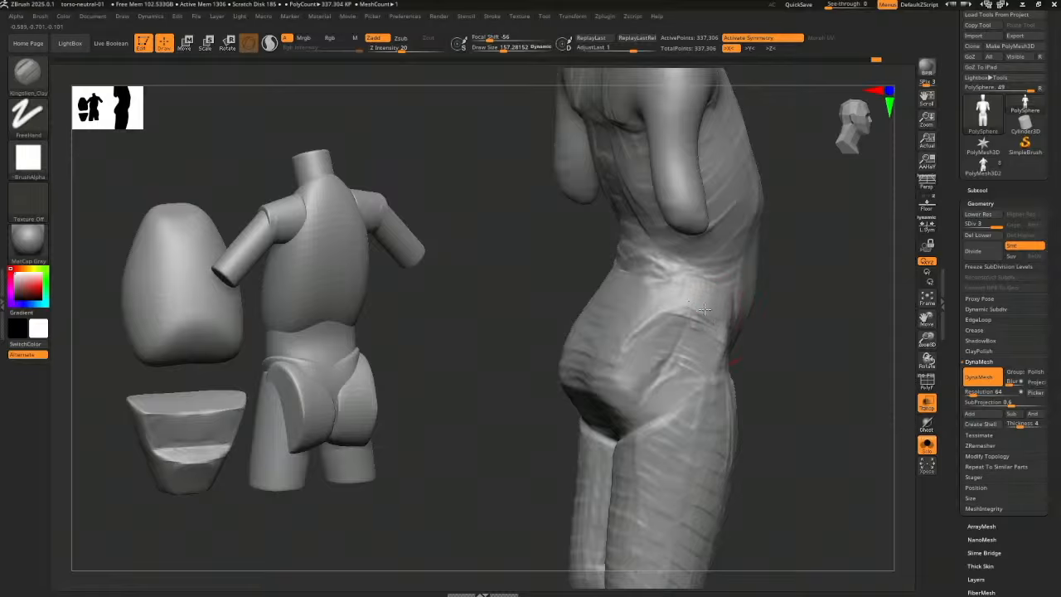
left_click_drag(741, 348, 761, 354)
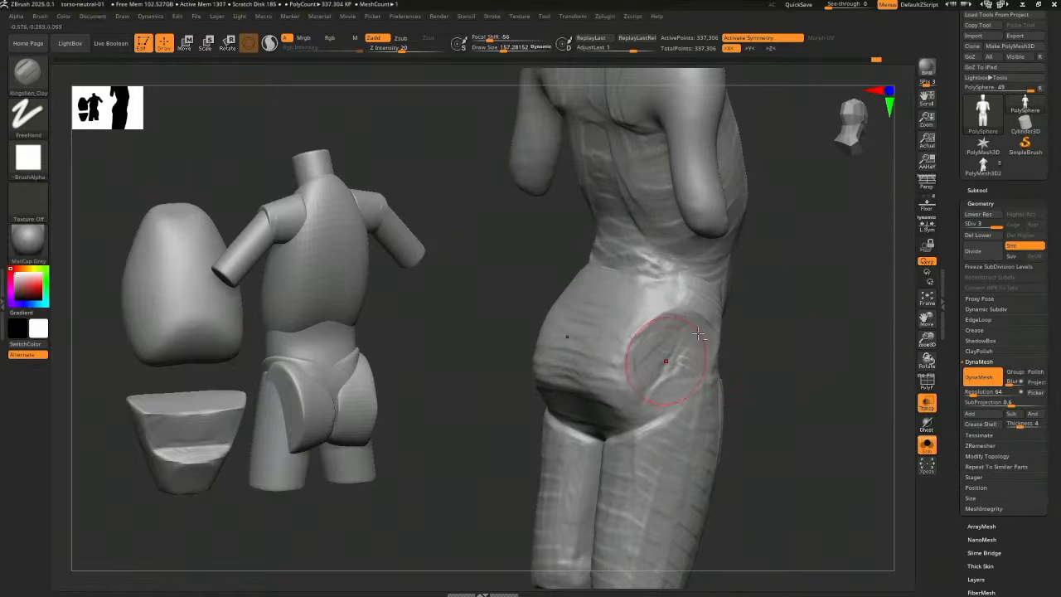
left_click_drag(686, 338, 627, 368)
Sculpt the outer edges of the gluteal planes in back view, shaping them down toward the tops of the thighs
mouse_move(766, 388)
left_mouse_down("shift")
mouse_move(760, 403)
mouse_move(803, 373)
left_mouse_up("shift")
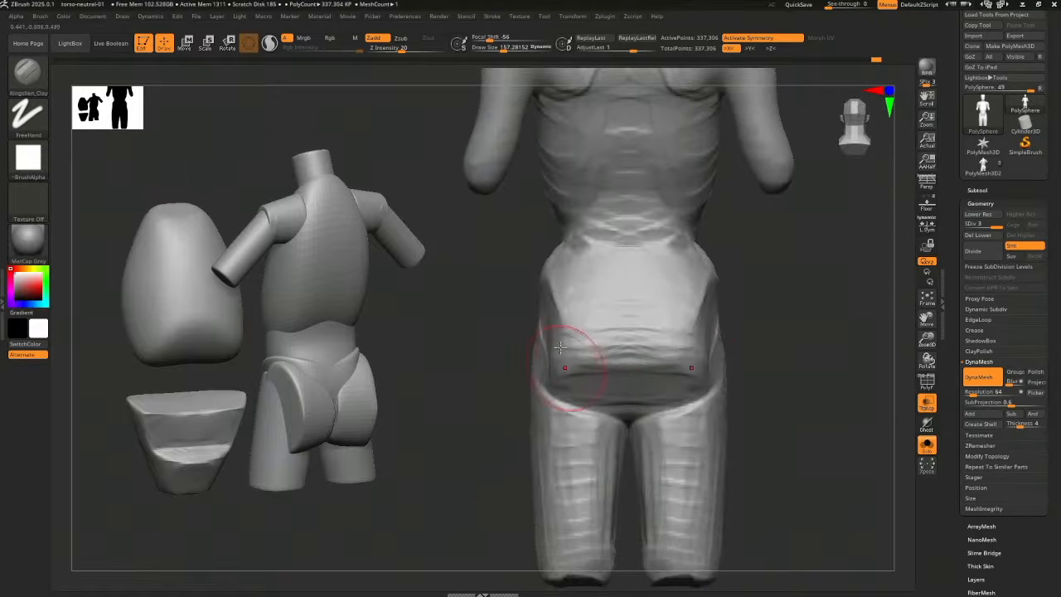
left_click_drag(552, 379, 556, 326)
left_click_drag(561, 385, 551, 308)
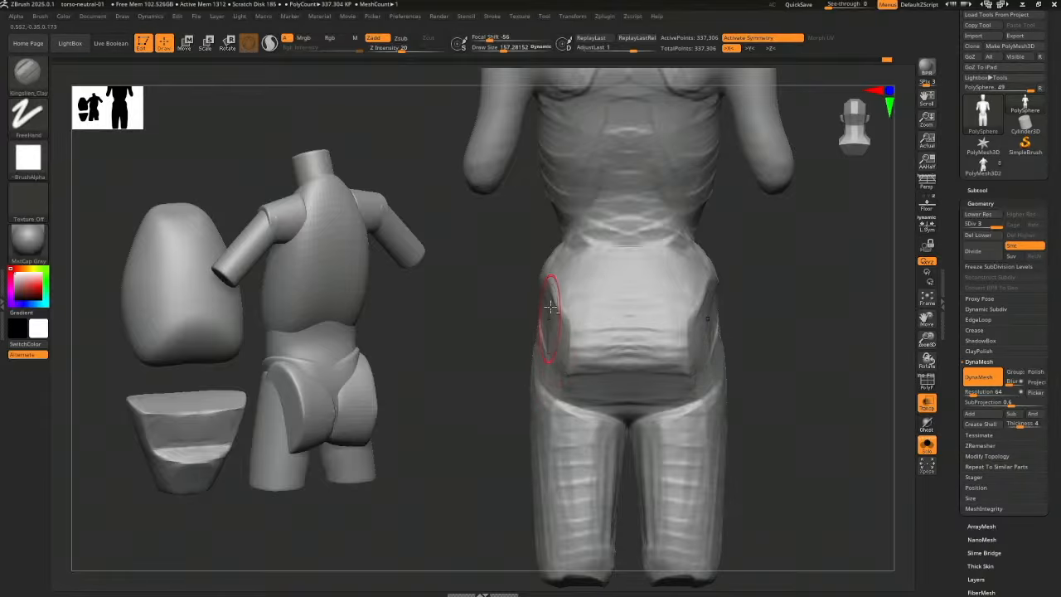
mouse_move(559, 366)
left_mouse_down()
mouse_move(578, 383)
mouse_move(555, 340)
left_mouse_up()
left_click_drag(600, 406, 611, 409)
Reshape the crease under the buttocks and the upper back of the thighs with the Move brush
key("b")
key("m")
key("v")
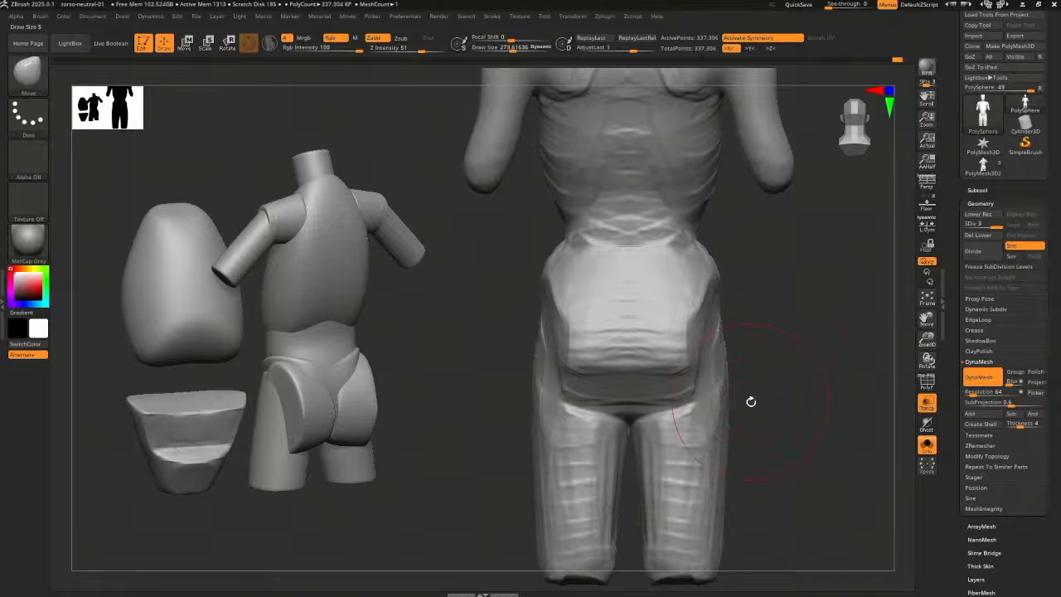
left_click_drag(751, 401, 748, 415)
left_click_drag(657, 426, 657, 416)
mouse_move(750, 404)
left_mouse_down()
mouse_move(762, 396)
mouse_move(611, 407)
mouse_move(563, 422)
mouse_move(528, 406)
left_mouse_up()
left_click_drag(594, 408, 584, 414)
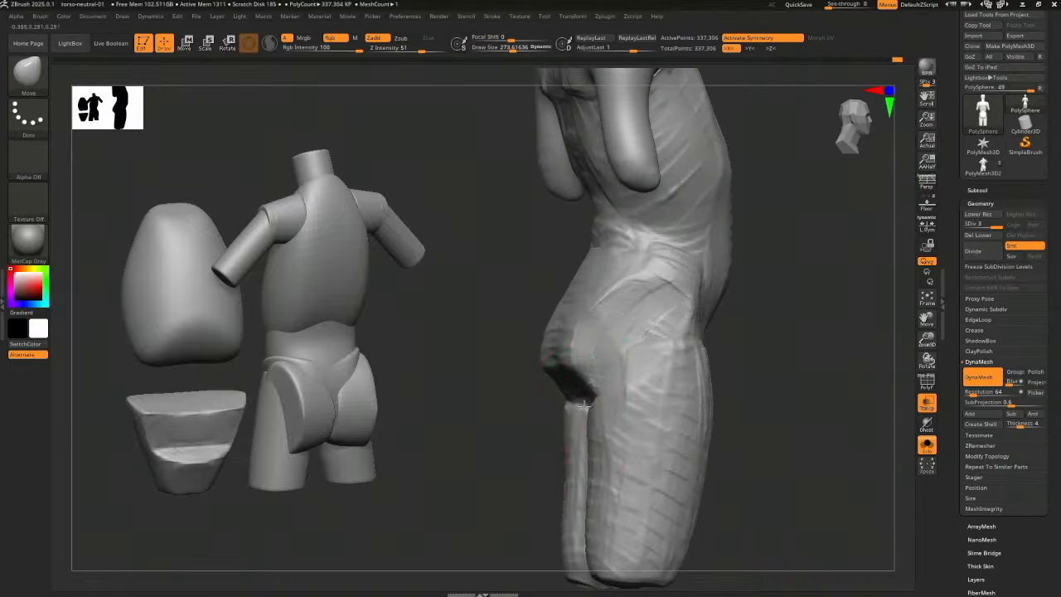
Adjust the profile of the lower buttocks and the back of the thighs with small Move brush pulls
left_click_drag(598, 476, 592, 474)
left_click_drag(593, 408, 582, 402)
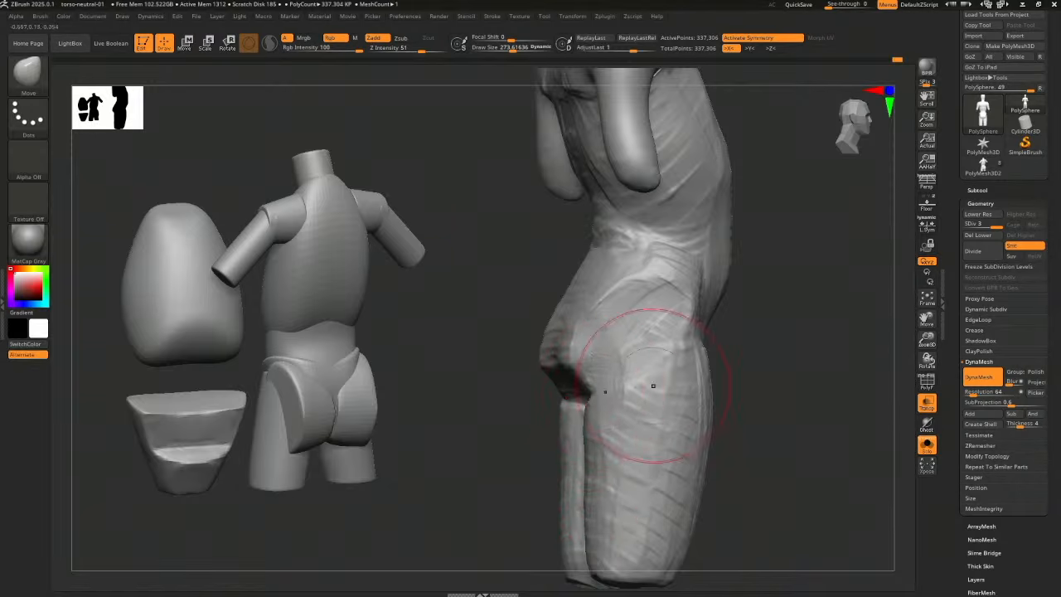
left_click_drag(750, 393, 704, 388)
left_click_drag(597, 457, 589, 461)
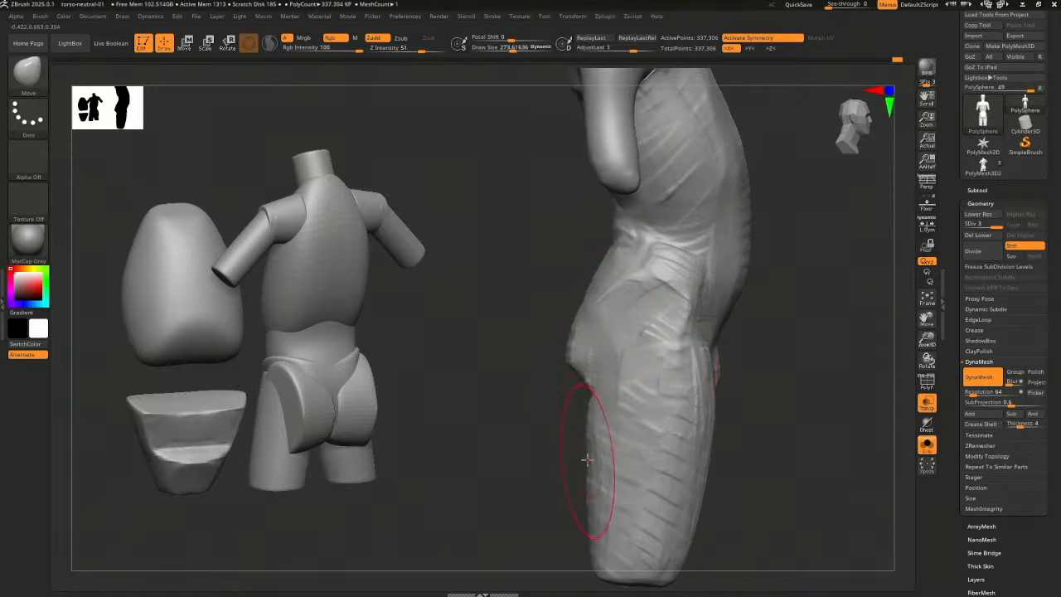
left_click_drag(734, 509, 727, 457, "alt")
left_click_drag(590, 505, 598, 503)
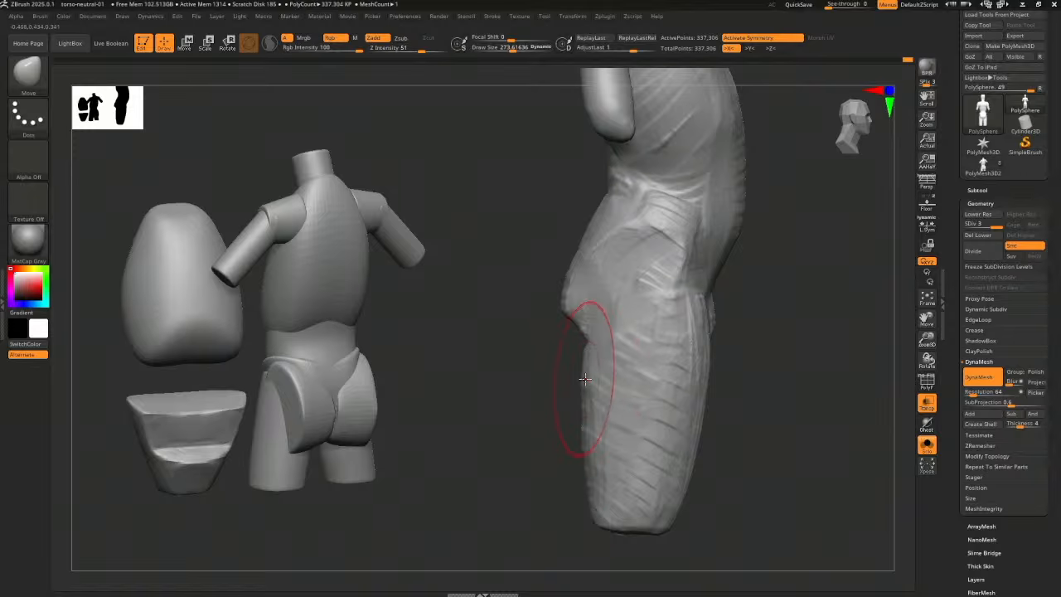
left_click_drag(758, 380, 735, 478, "alt")
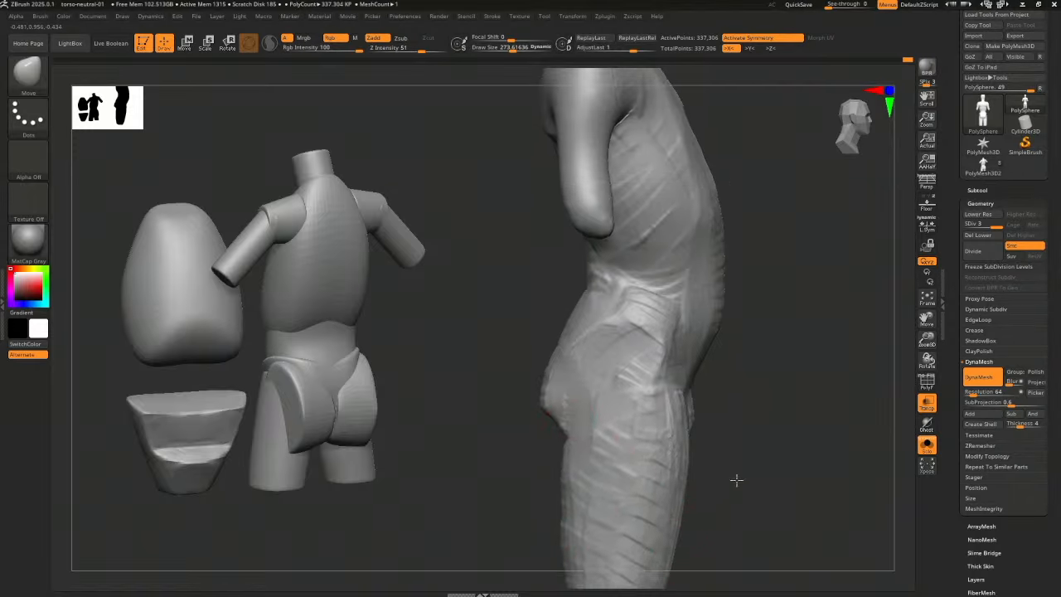
Push the outer thigh contours outward in front view with the Move brush at a draw size of about 412
mouse_move(666, 310)
left_mouse_down()
mouse_move(676, 320)
mouse_move(746, 320)
mouse_move(750, 377)
left_mouse_up()
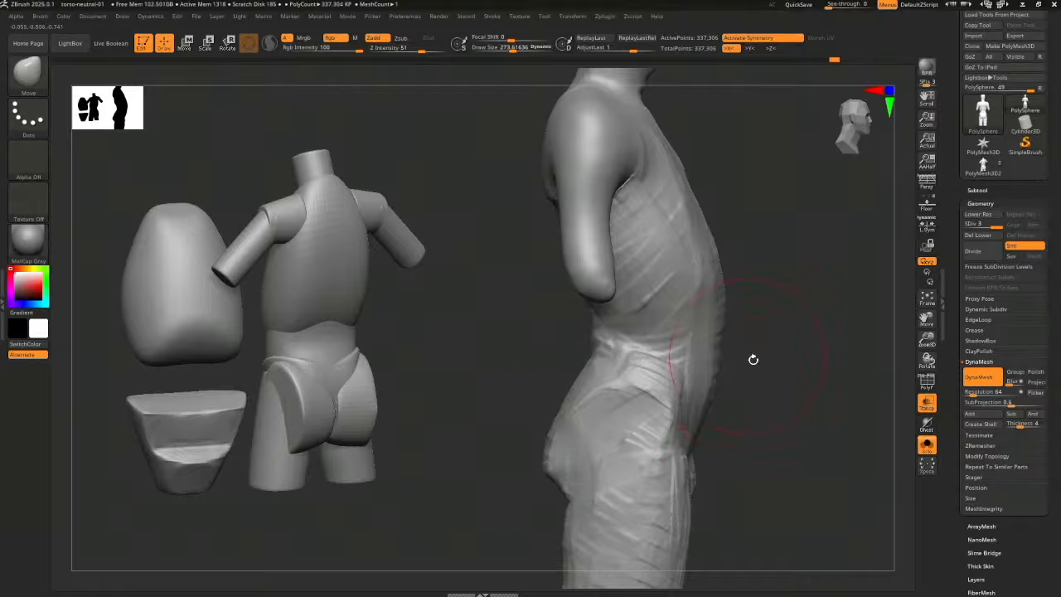
left_click_drag(753, 359, 756, 371, "alt")
left_click_drag(728, 415, 698, 430)
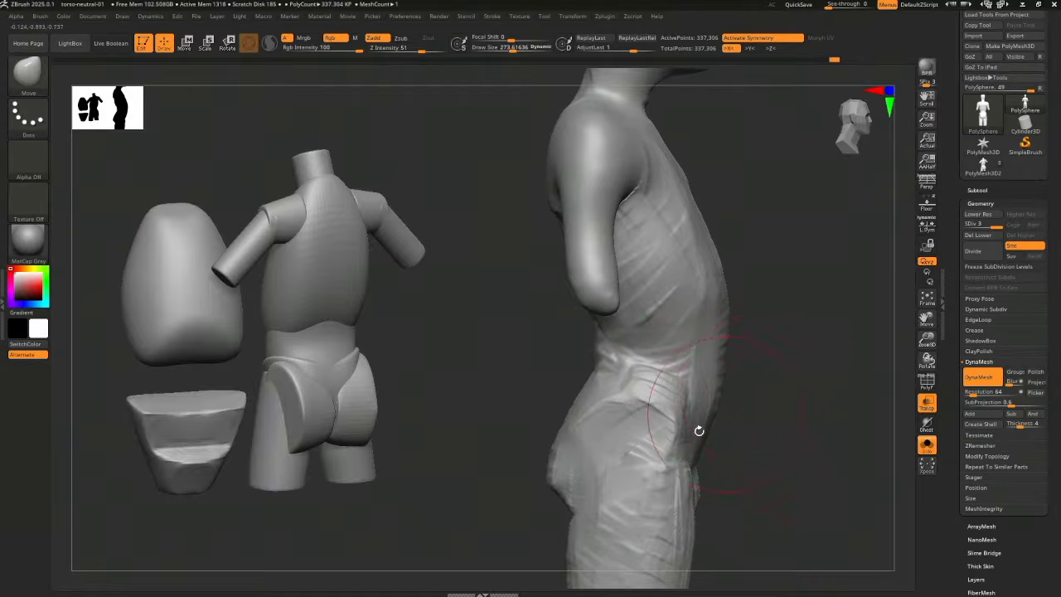
left_click_drag(764, 439, 734, 367)
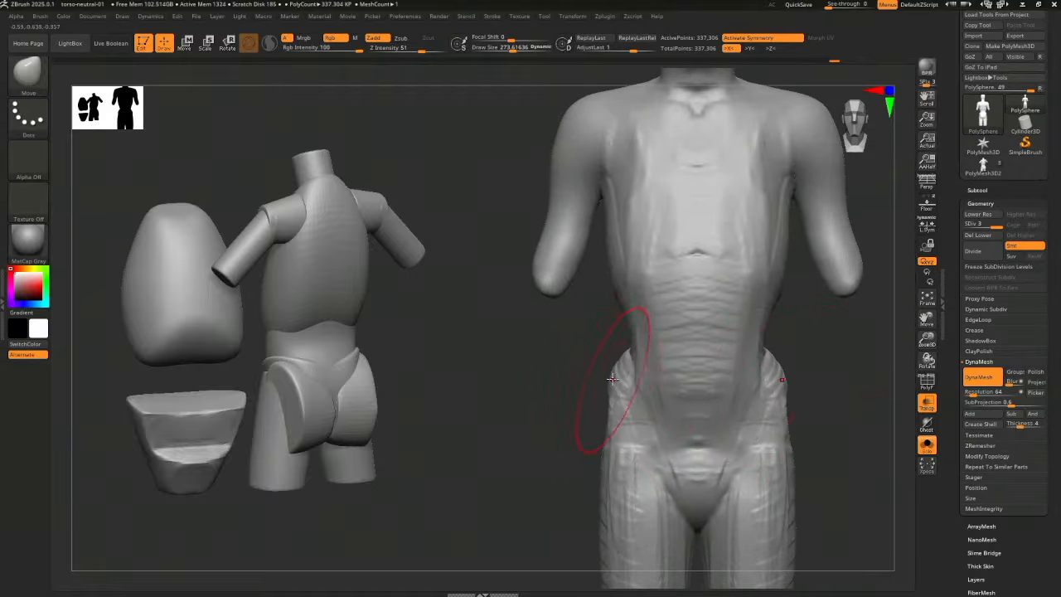
mouse_move(821, 373)
left_mouse_down("alt")
mouse_move(826, 395)
mouse_move(779, 402)
mouse_move(807, 422)
mouse_move(748, 380)
left_mouse_up("alt")
key("s")
left_click_drag(745, 404, 754, 403)
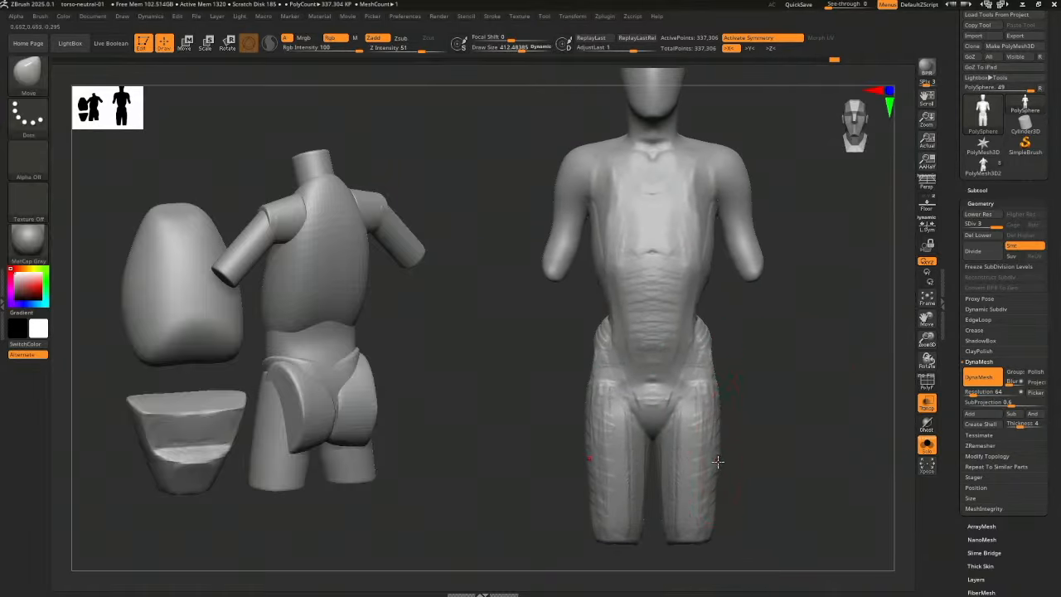
left_click_drag(717, 462, 713, 480)
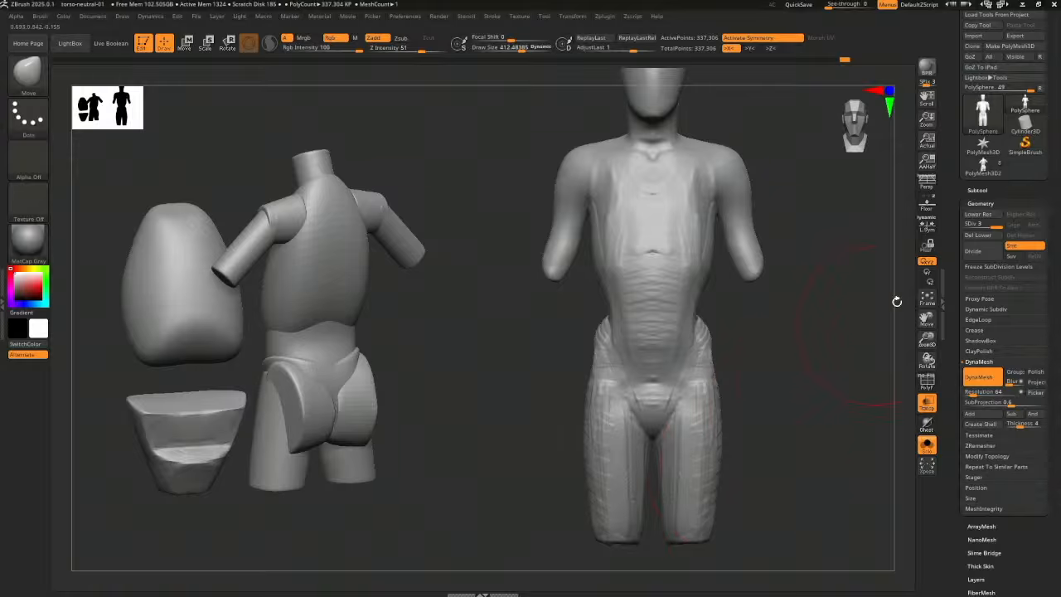
left_click(927, 205)
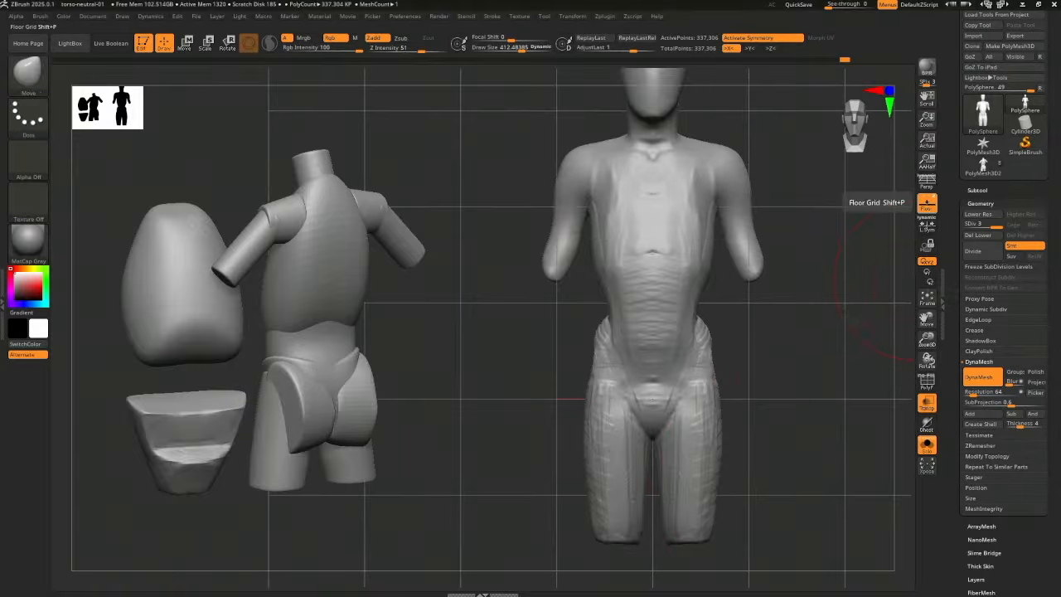
left_click(926, 204)
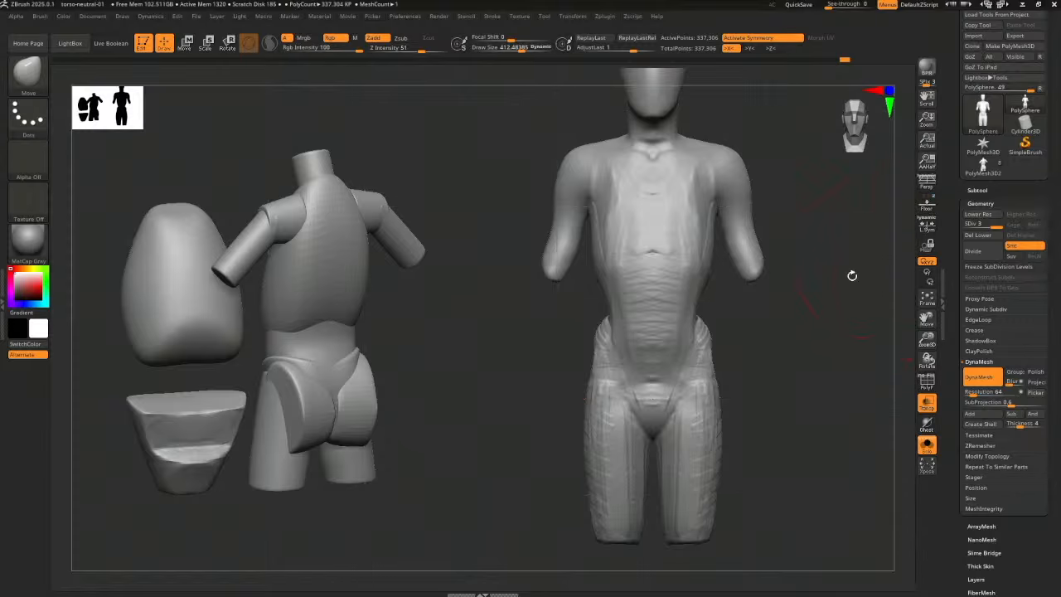
Fill the flank between rib cage and pelvis with clay strokes at a draw size of about 215
mouse_move(850, 274)
left_mouse_down()
mouse_move(781, 381)
mouse_move(779, 371)
mouse_move(748, 398)
mouse_move(772, 424)
mouse_move(730, 413)
left_mouse_up()
key("1")
key("s")
left_click_drag(731, 412, 737, 409)
mouse_move(658, 384)
left_mouse_down()
mouse_move(652, 370)
mouse_move(638, 381)
left_mouse_up()
key("s")
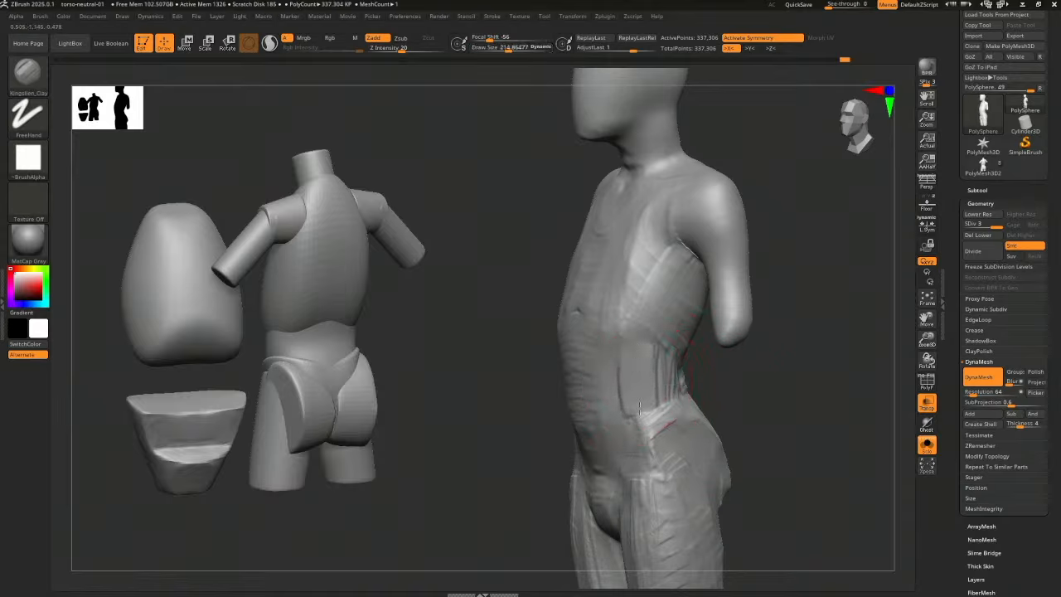
mouse_move(744, 387)
left_mouse_down()
mouse_move(666, 368)
mouse_move(599, 442)
mouse_move(638, 415)
left_mouse_up()
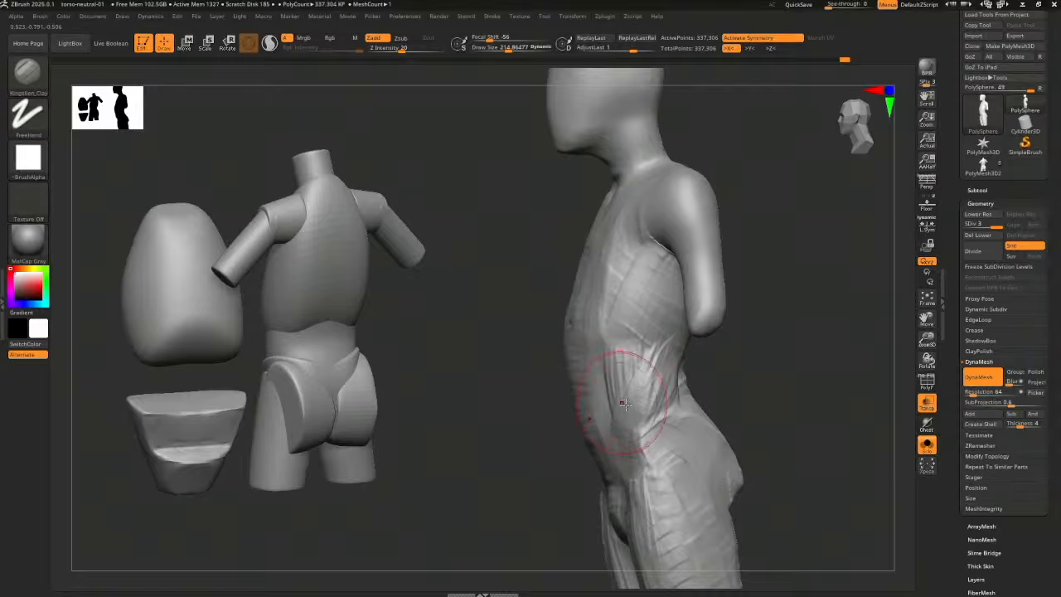
Build up the side of the waist with crosswise and diagonal clay strokes from the abdomen toward the back
mouse_move(696, 348)
left_mouse_down()
mouse_move(663, 383)
mouse_move(783, 399)
left_mouse_up()
left_click_drag(564, 384, 548, 377)
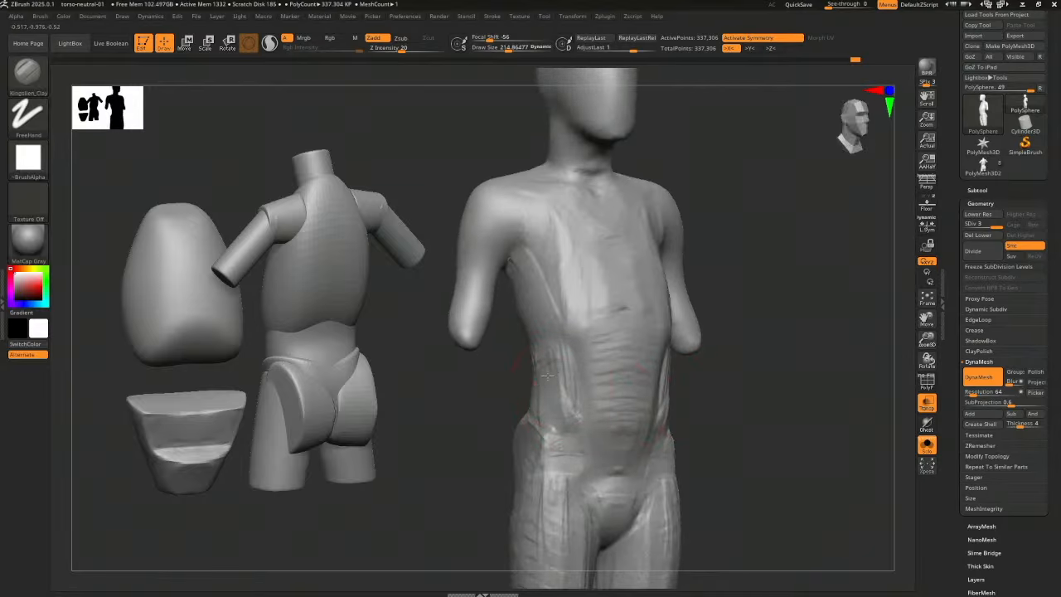
left_click_drag(512, 413, 550, 408)
left_click_drag(554, 364, 525, 353)
left_click_drag(669, 360, 699, 361)
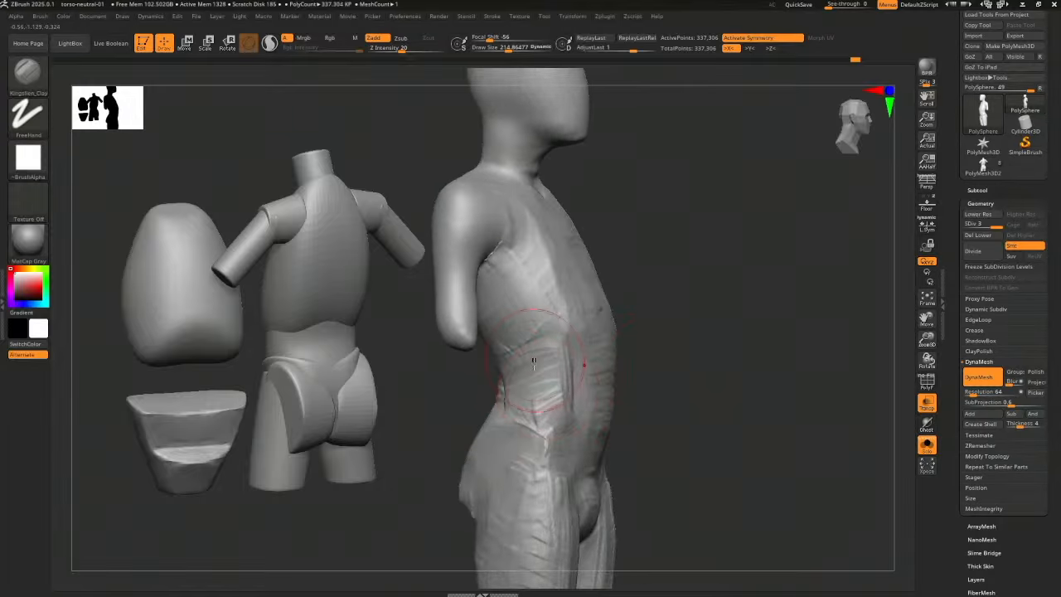
mouse_move(537, 366)
left_mouse_down()
mouse_move(560, 426)
mouse_move(513, 407)
mouse_move(510, 385)
left_mouse_up()
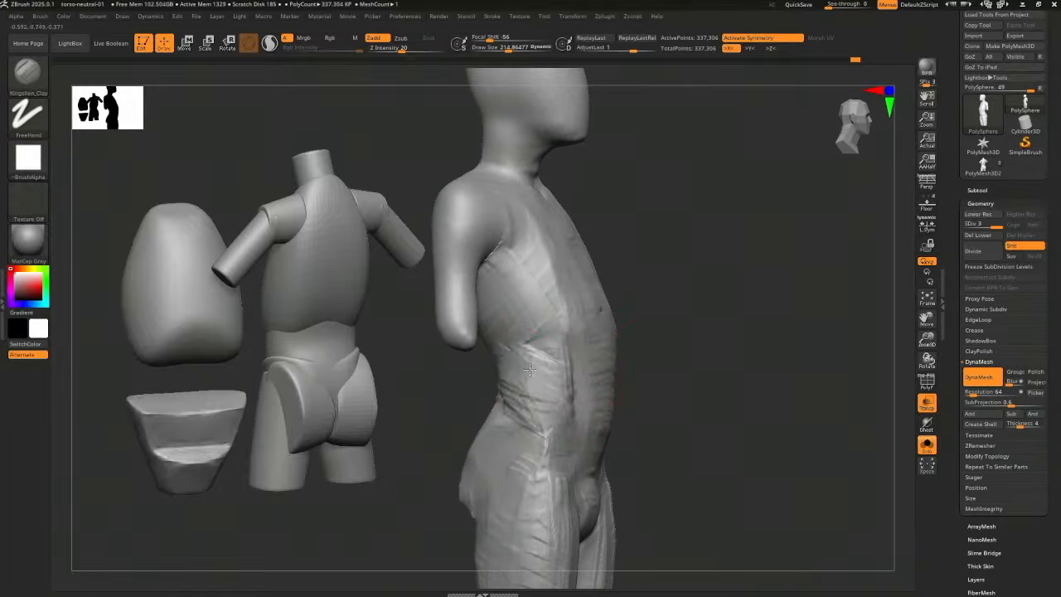
left_click_drag(568, 350, 522, 362)
Blend the lower rib cage edge into the flank and abdomen with diagonal clay strokes
mouse_move(650, 379)
left_mouse_down()
mouse_move(755, 405)
mouse_move(768, 428)
left_mouse_up()
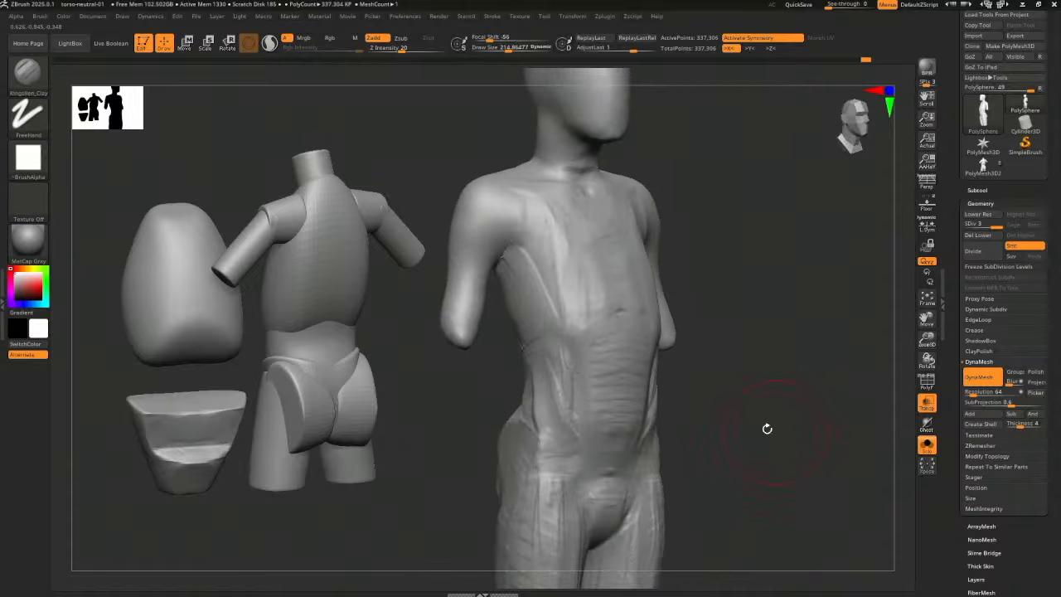
mouse_move(548, 421)
left_mouse_down()
mouse_move(569, 386)
mouse_move(572, 346)
left_mouse_up()
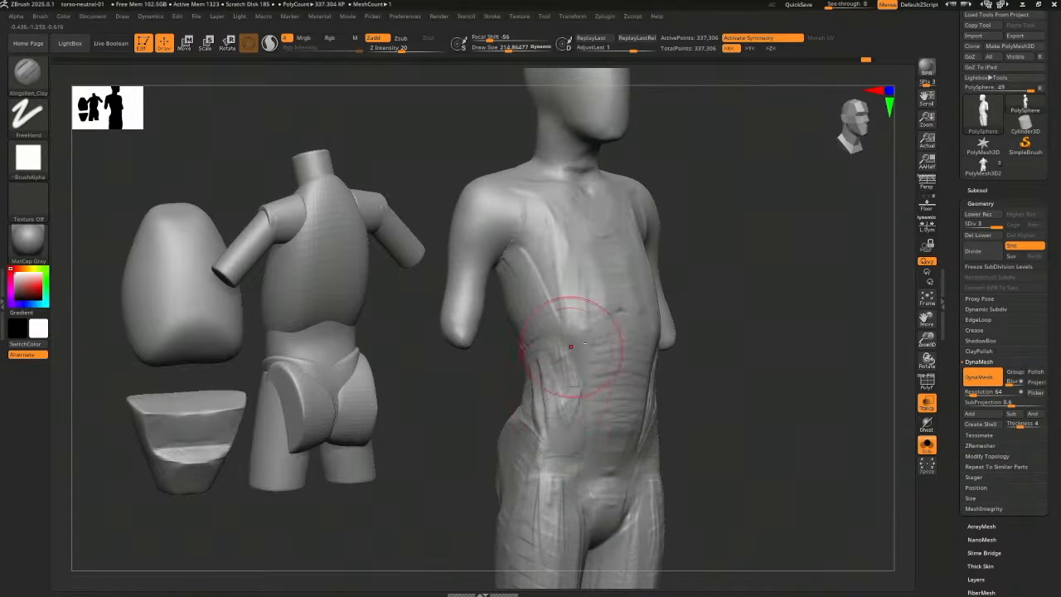
mouse_move(574, 308)
left_mouse_down()
mouse_move(533, 201)
mouse_move(538, 373)
left_mouse_up()
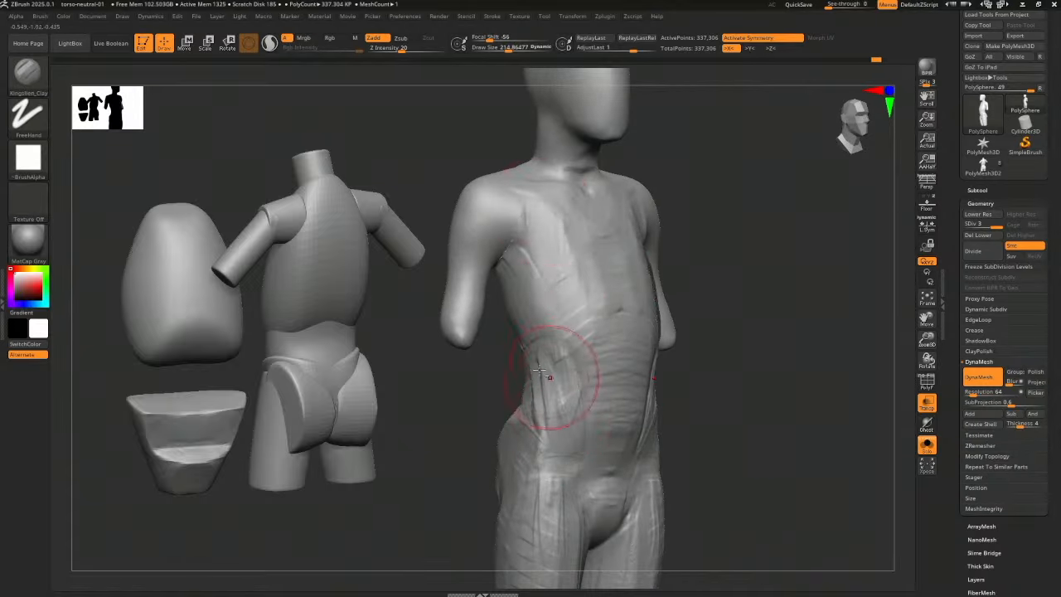
left_click_drag(480, 414, 543, 397)
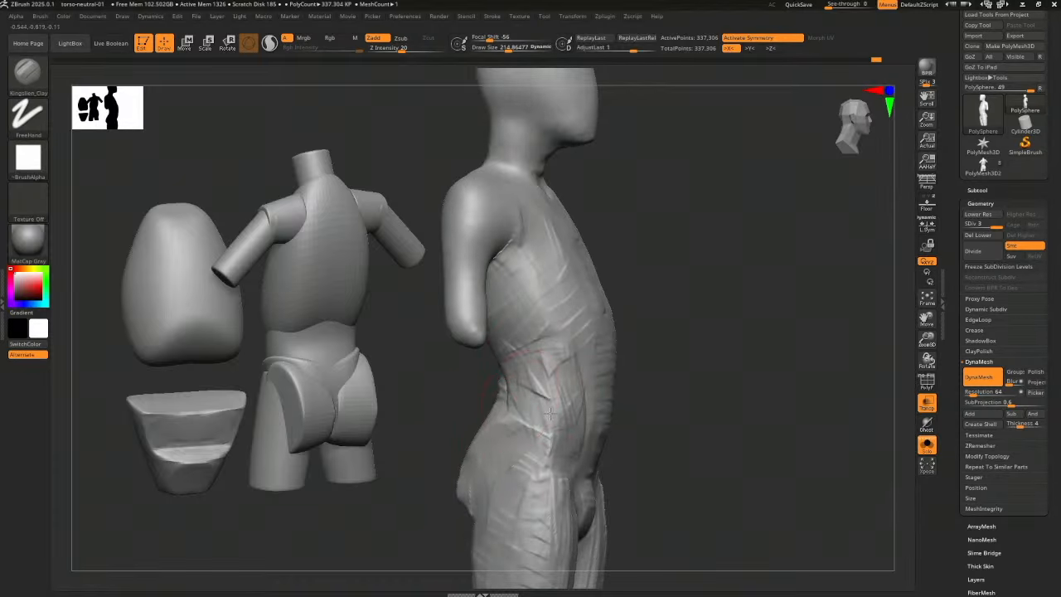
mouse_move(637, 362)
left_mouse_down()
mouse_move(658, 353)
mouse_move(651, 384)
mouse_move(624, 383)
left_mouse_up()
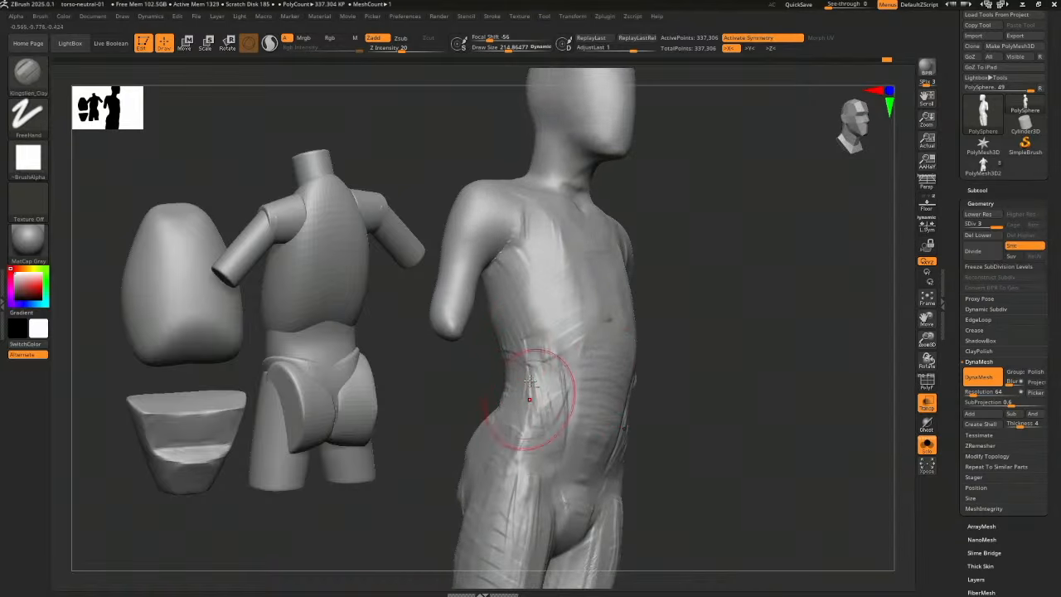
Refine the side of the waist and the lower back with clay strokes at a draw size of about 215
left_click_drag(529, 381, 633, 367)
left_click_drag(537, 398, 539, 356)
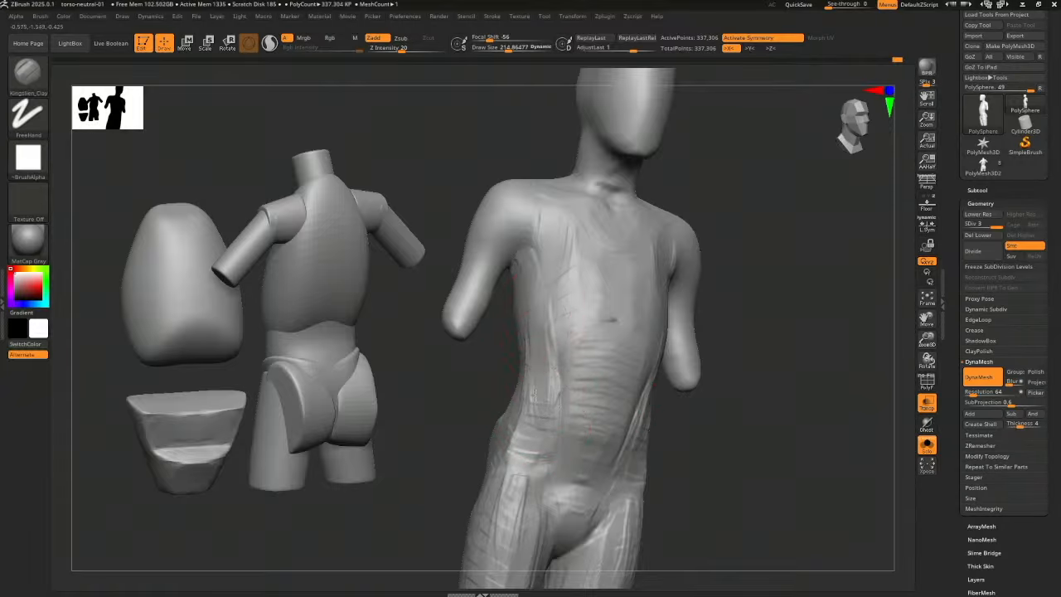
left_click_drag(737, 381, 763, 462)
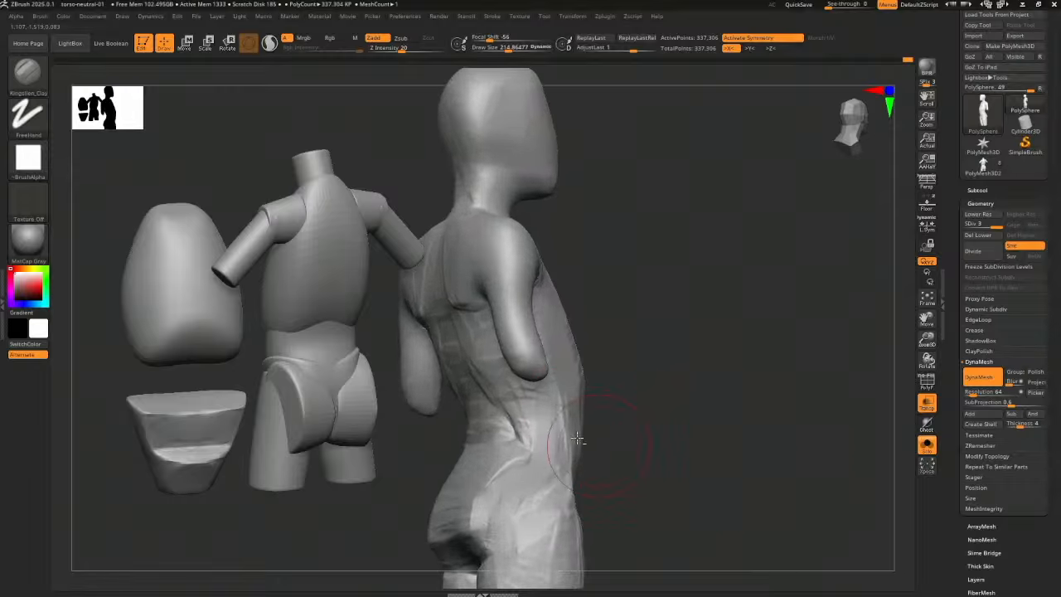
left_click_drag(623, 413, 713, 408)
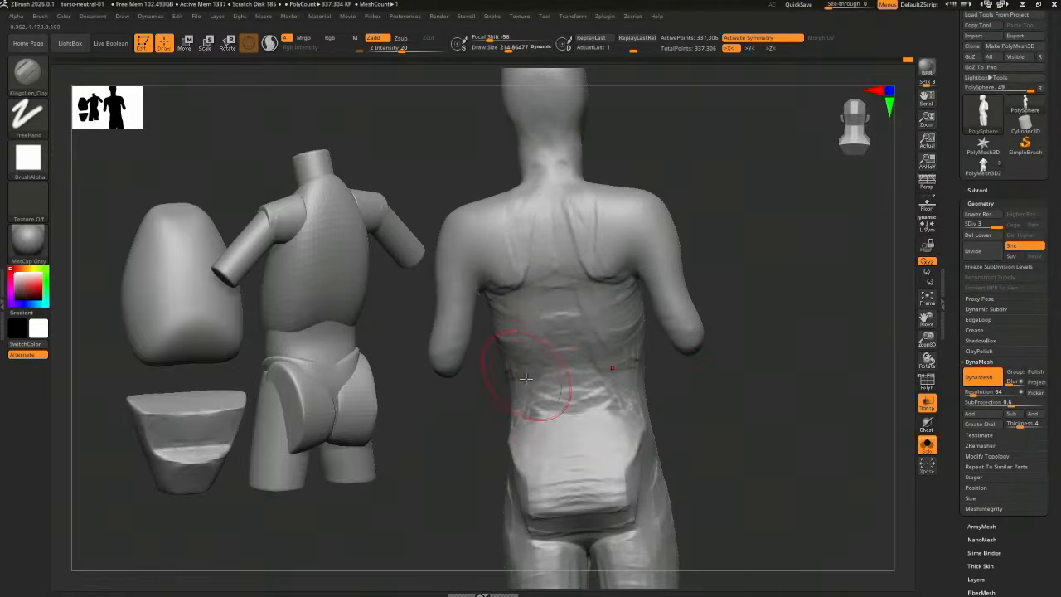
left_click_drag(488, 429, 516, 434)
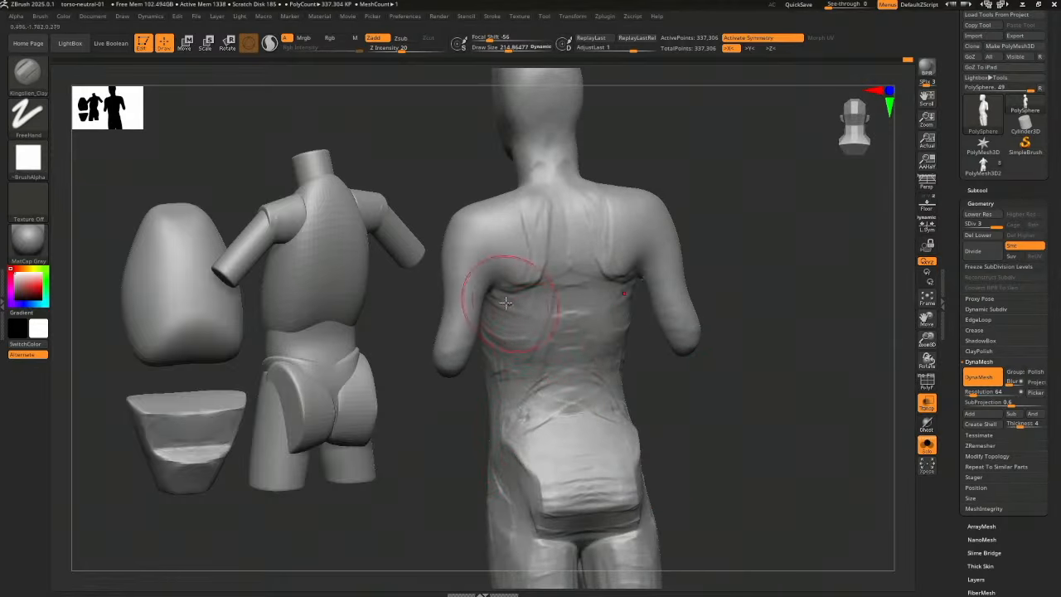
Build the shoulder blade planes and the upper back plane below the neck with clay strokes
mouse_move(719, 317)
left_mouse_down()
mouse_move(663, 323)
mouse_move(595, 294)
left_mouse_up()
left_click_drag(704, 266, 711, 312, "alt")
mouse_move(615, 292)
left_mouse_down()
mouse_move(646, 266)
mouse_move(635, 312)
mouse_move(590, 290)
left_mouse_up()
left_click_drag(615, 294, 644, 269)
left_click_drag(722, 258, 625, 330)
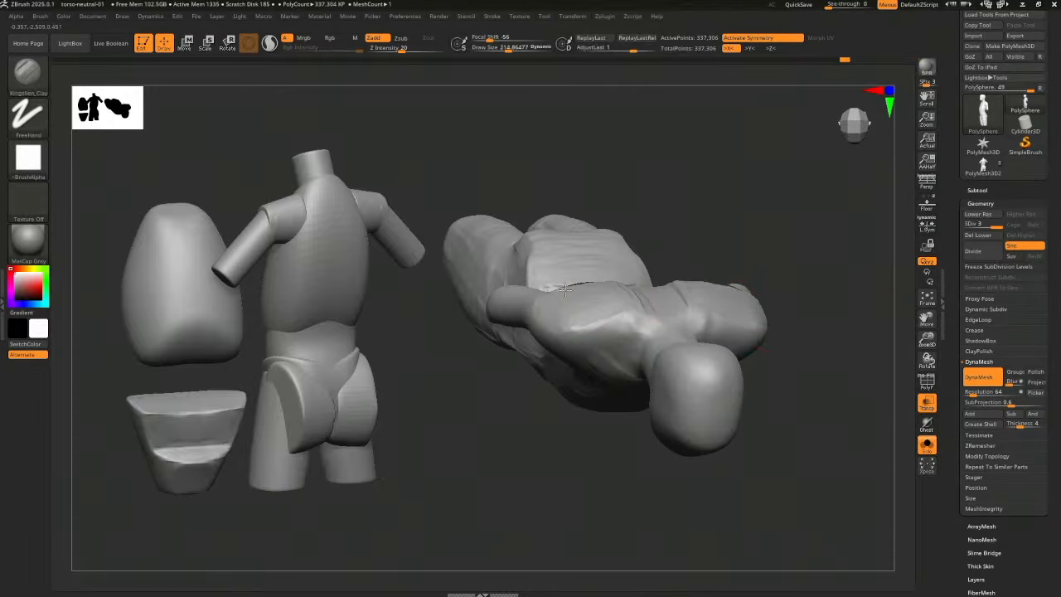
left_click_drag(564, 289, 692, 294)
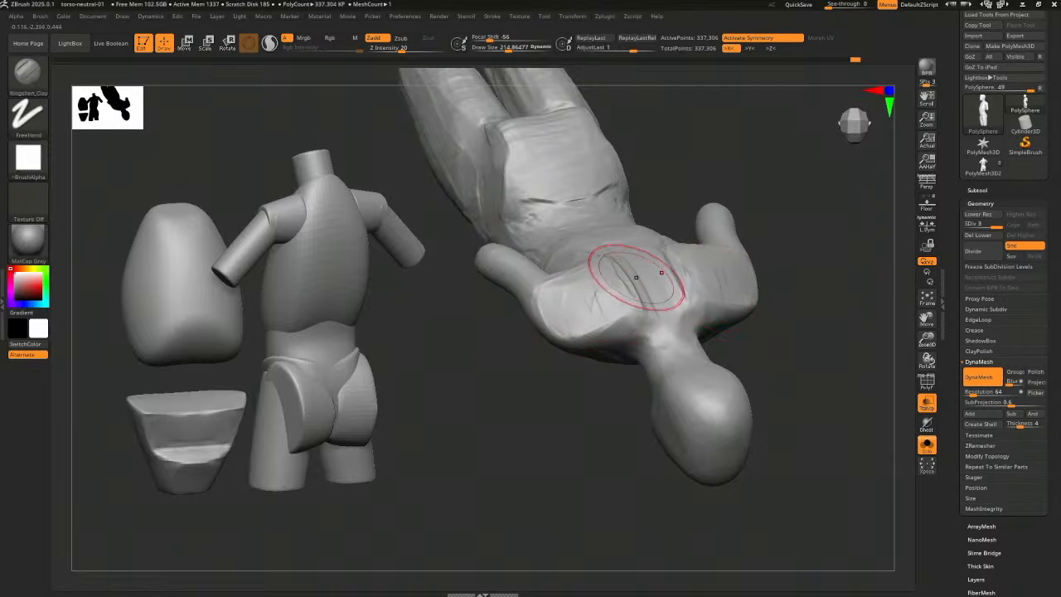
mouse_move(601, 349)
left_mouse_down()
mouse_move(817, 279)
mouse_move(810, 324)
mouse_move(731, 339)
mouse_move(784, 314)
mouse_move(661, 352)
left_mouse_up()
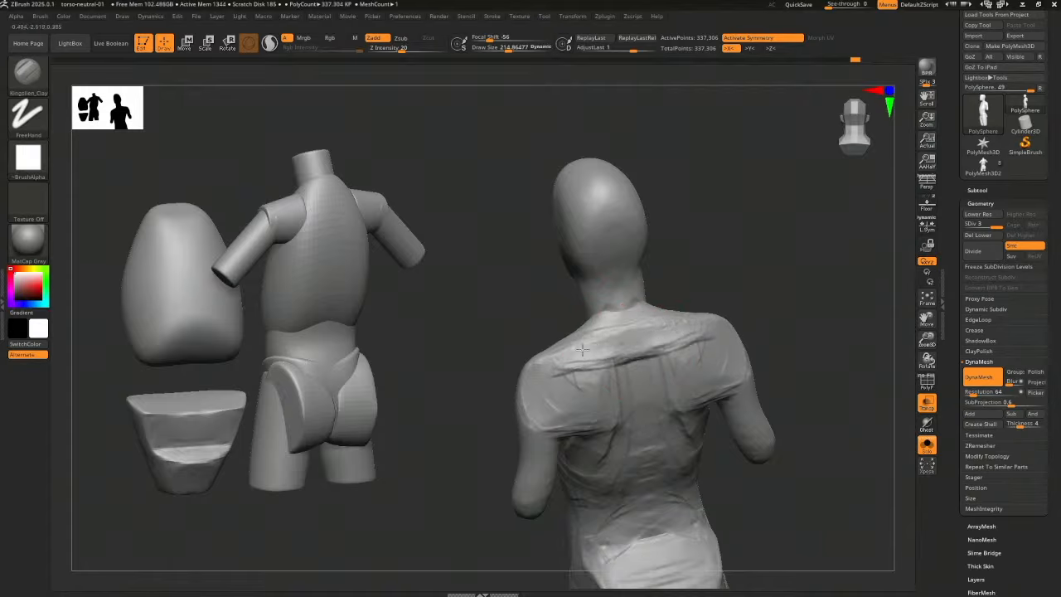
Shape the top of the shoulder and the base of the neck with clay strokes
mouse_move(738, 308)
left_mouse_down()
mouse_move(757, 331)
mouse_move(635, 374)
mouse_move(679, 376)
mouse_move(685, 399)
left_mouse_up()
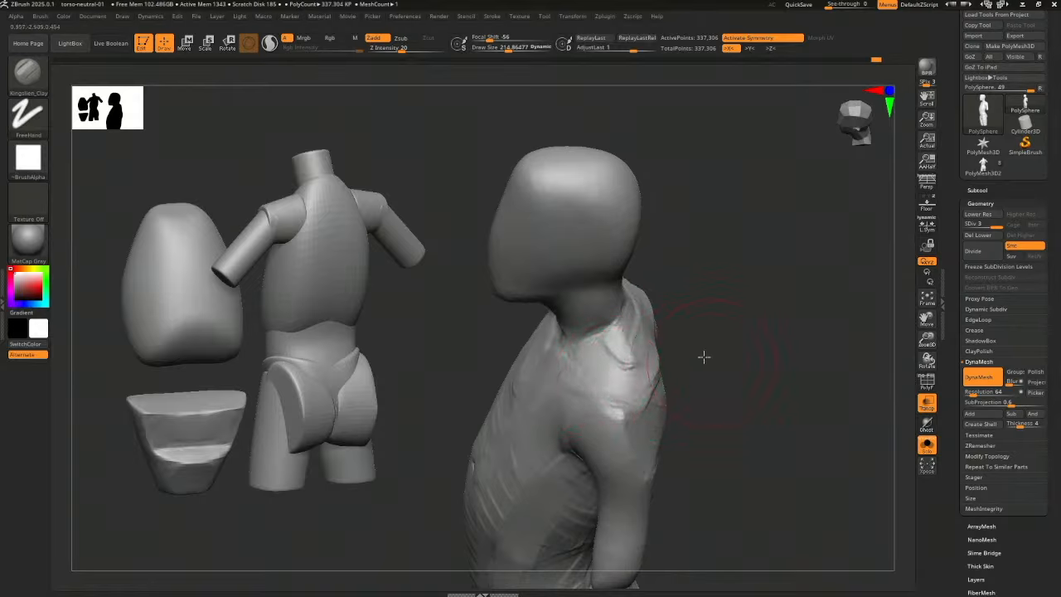
left_click_drag(704, 356, 626, 365)
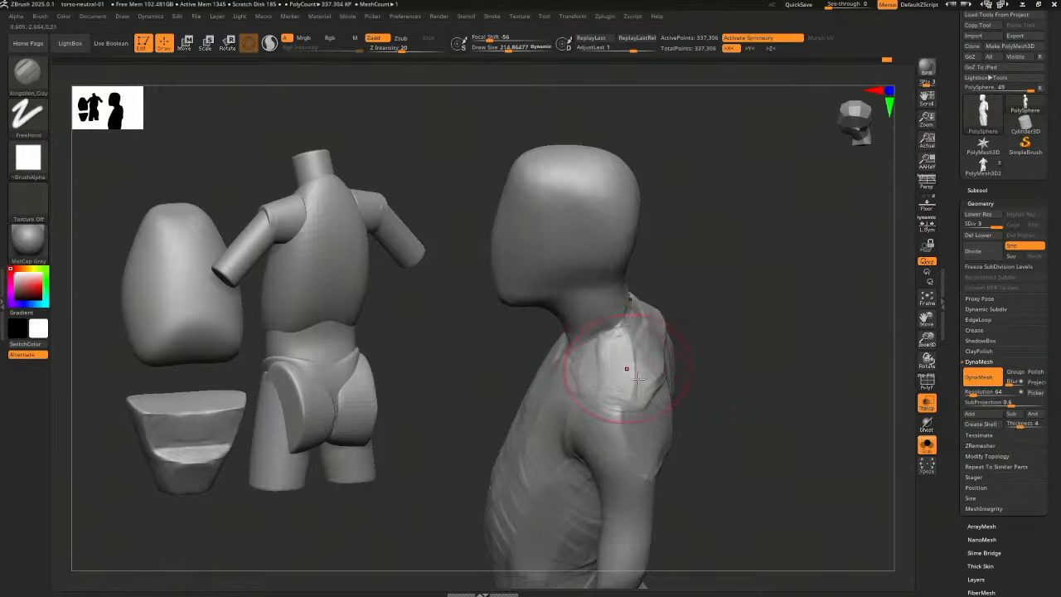
left_click_drag(675, 355, 605, 349)
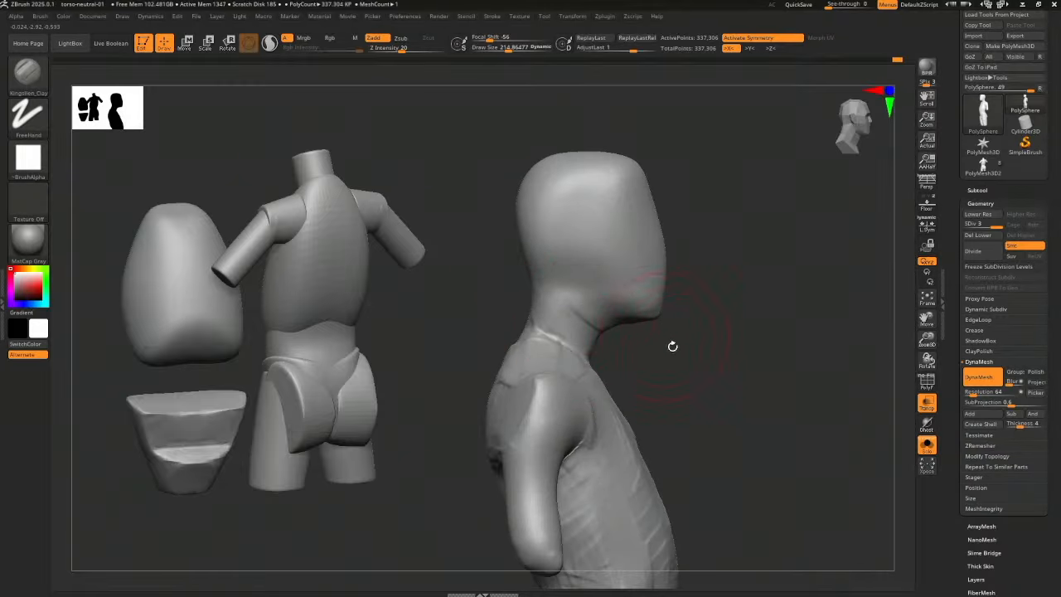
Build up the neck with vertical clay strokes and extend them around the nape onto the back of the head
key("b")
key("s")
key("t")
mouse_move(672, 346)
left_mouse_down()
mouse_move(712, 345)
mouse_move(620, 331)
left_mouse_up()
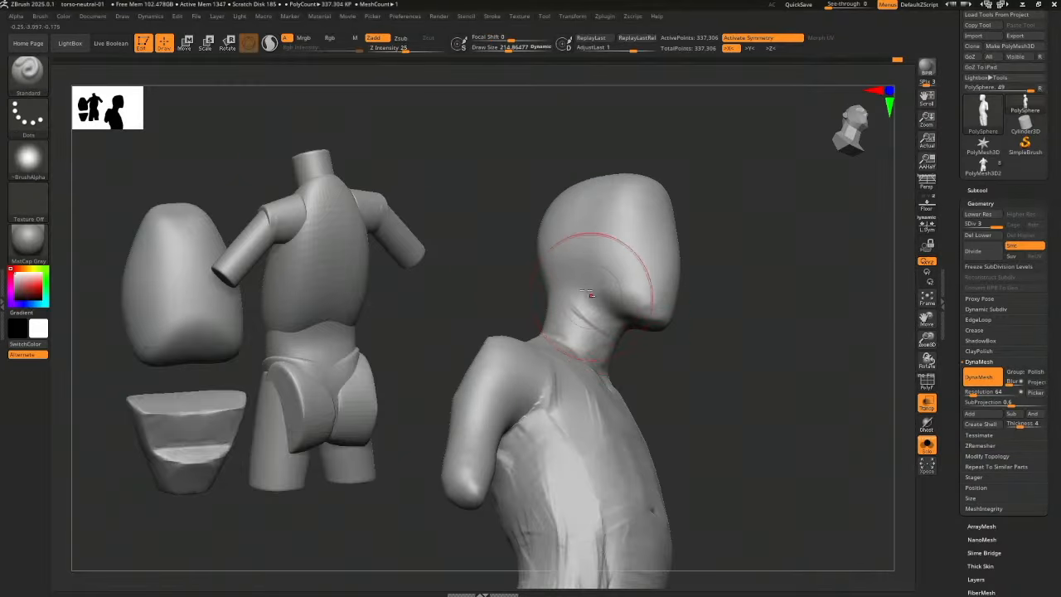
key("2")
left_click_drag(682, 361, 652, 349)
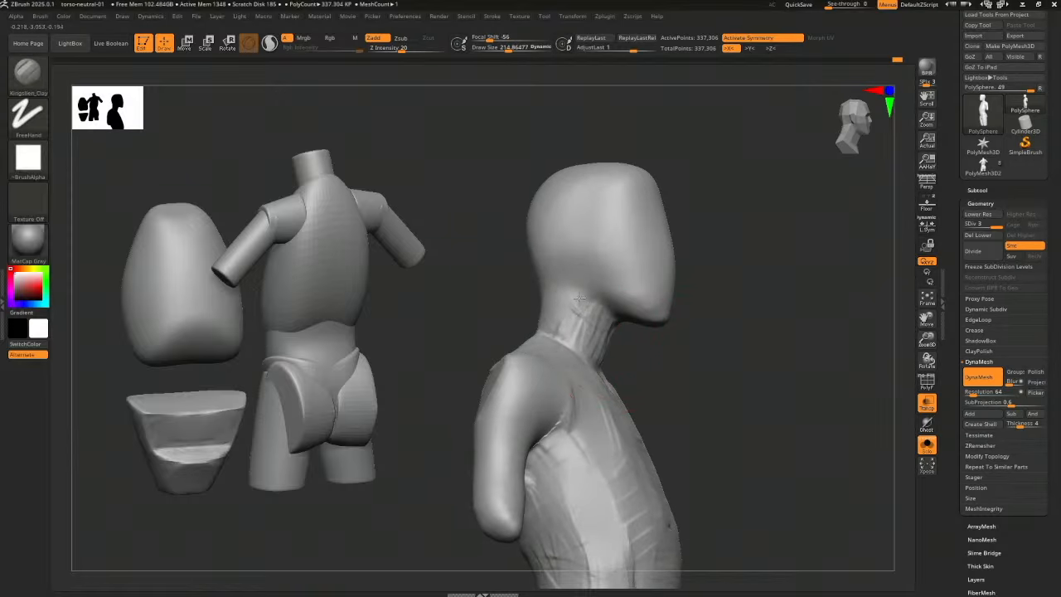
left_click_drag(551, 297, 674, 289)
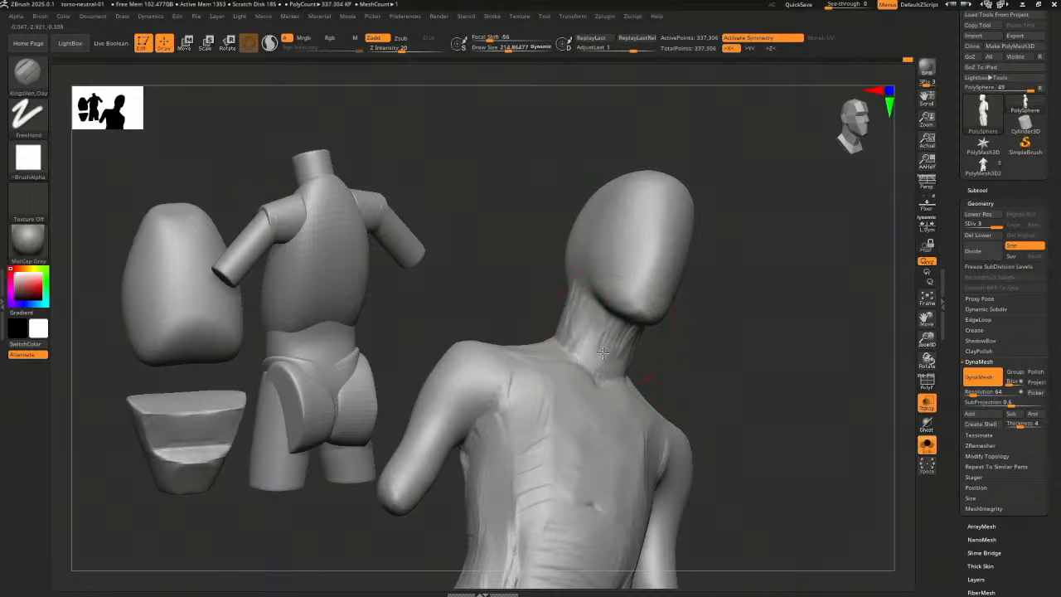
mouse_move(702, 343)
left_mouse_down()
mouse_move(701, 322)
mouse_move(717, 315)
mouse_move(684, 352)
left_mouse_up()
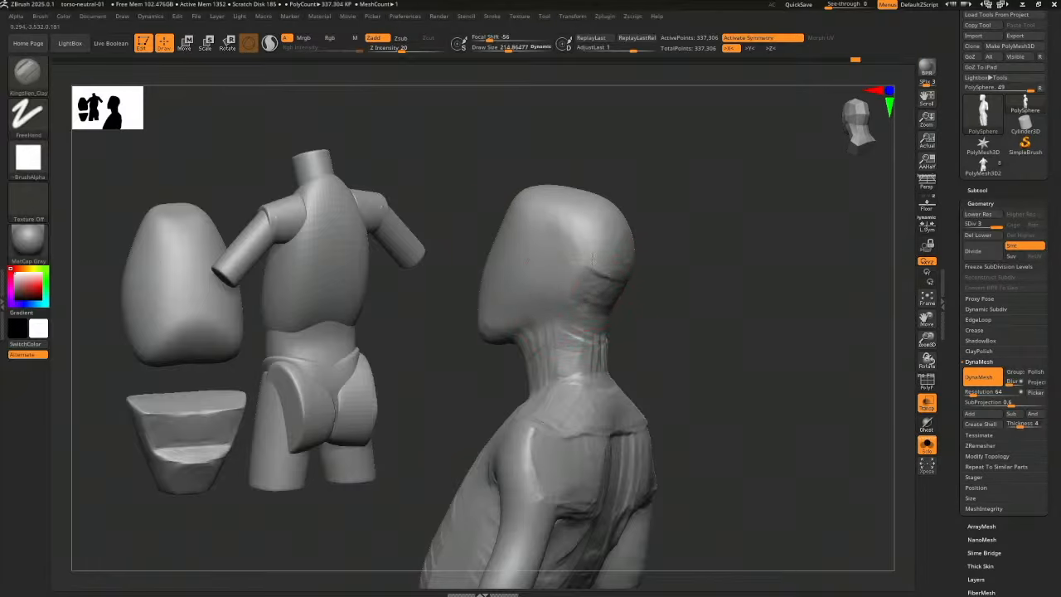
left_click_drag(685, 332, 717, 313)
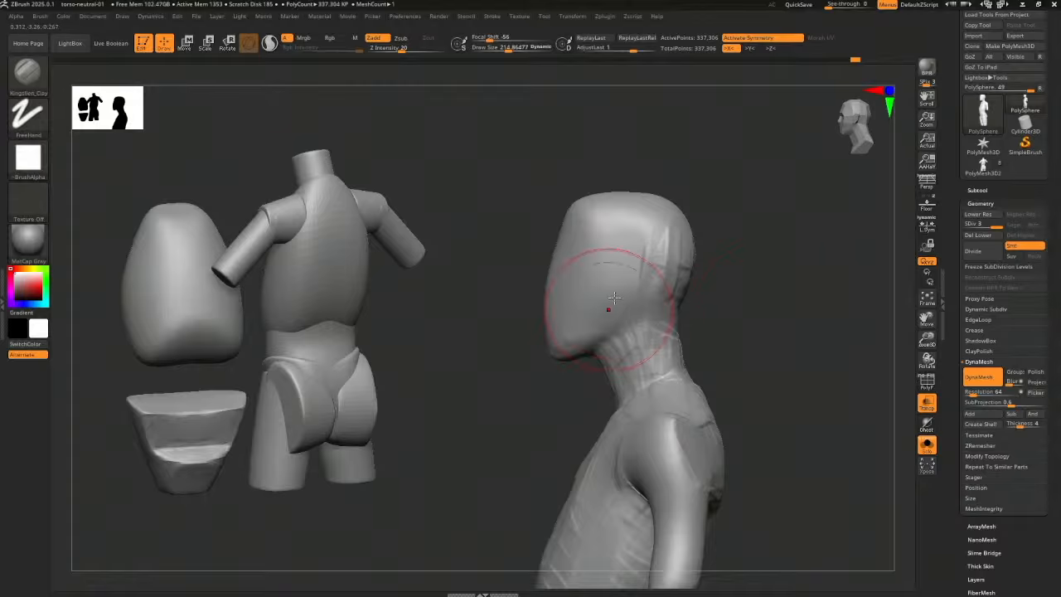
Reshape and reposition the head in profile with the Move brush at draw sizes of about 403 and 829
key("b")
key("m")
key("v")
key("s")
left_click_drag(604, 281, 617, 282)
left_click_drag(575, 239, 551, 224)
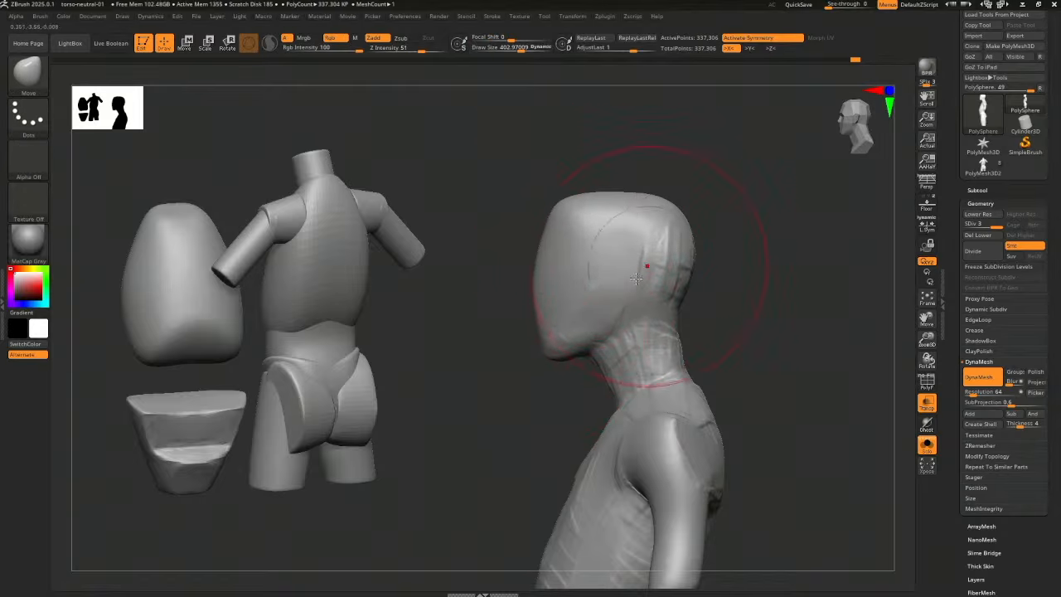
key("s")
left_click_drag(655, 279, 676, 280)
left_click_drag(614, 230, 627, 229)
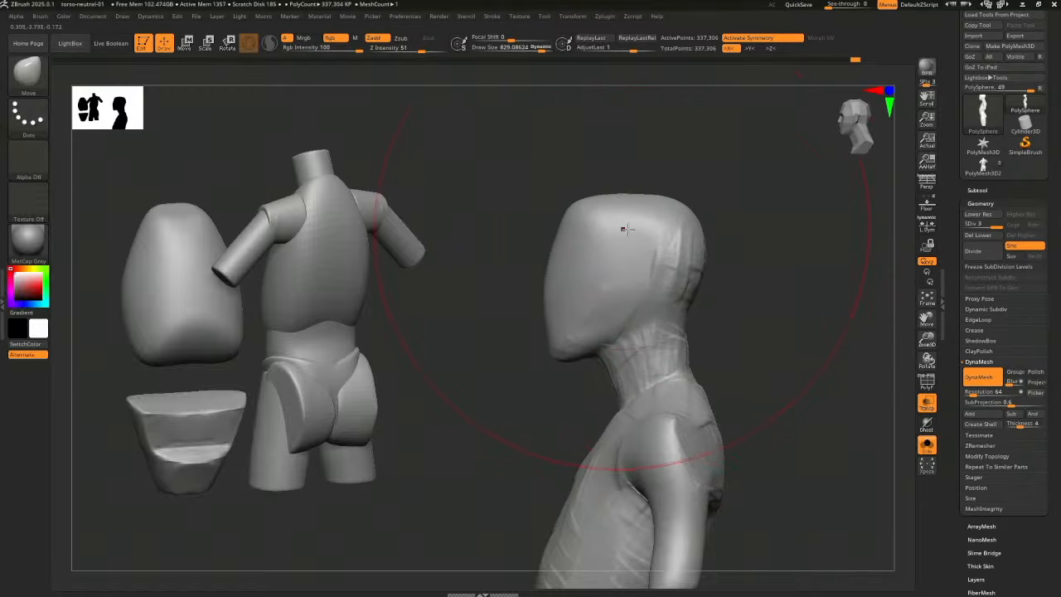
Adjust the outer hip and thigh contour in front view with the Move brush at a draw size of about 432
key("s")
left_click(751, 361)
mouse_move(774, 363)
left_mouse_down()
mouse_move(725, 366)
mouse_move(770, 353)
mouse_move(755, 386)
mouse_move(776, 389)
mouse_move(746, 378)
mouse_move(792, 428)
mouse_move(802, 339)
left_mouse_up()
key("s")
key("s")
key("s")
mouse_move(631, 412)
left_mouse_down()
mouse_move(646, 412)
mouse_move(621, 381)
left_mouse_up()
key("s")
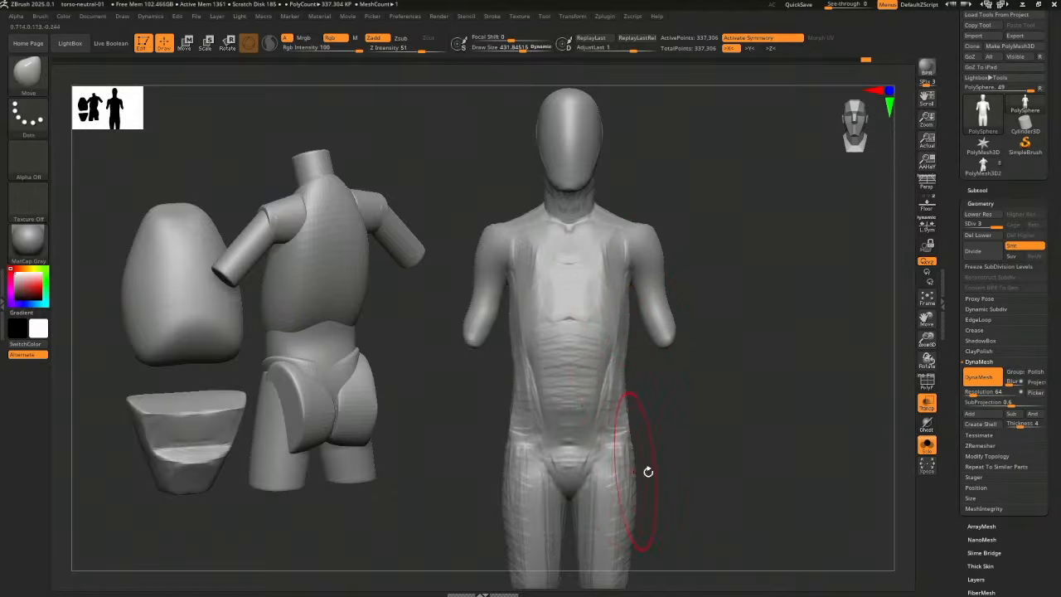
left_click_drag(646, 498, 614, 507)
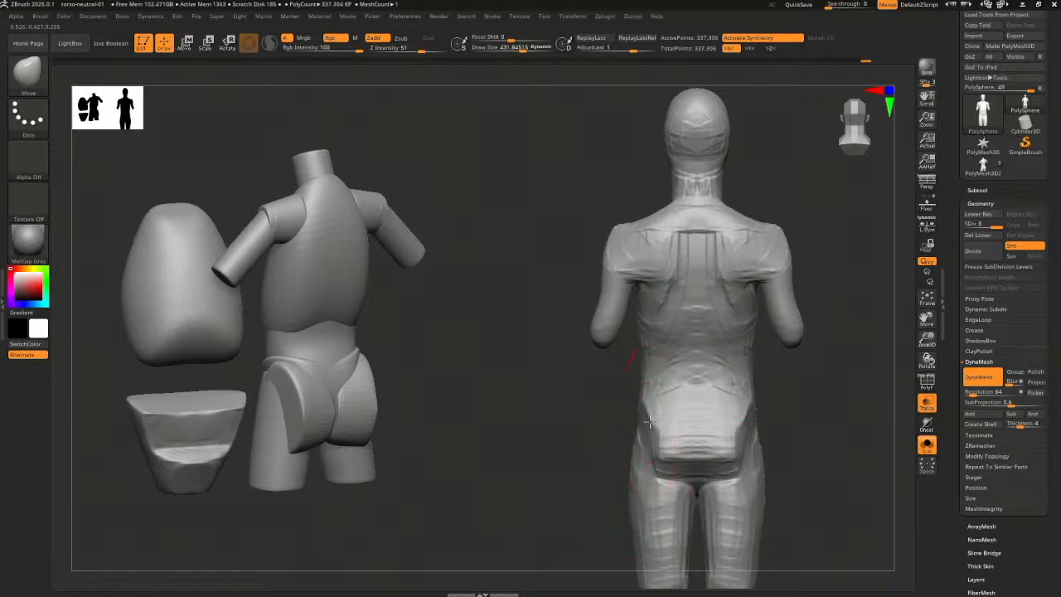
key("1")
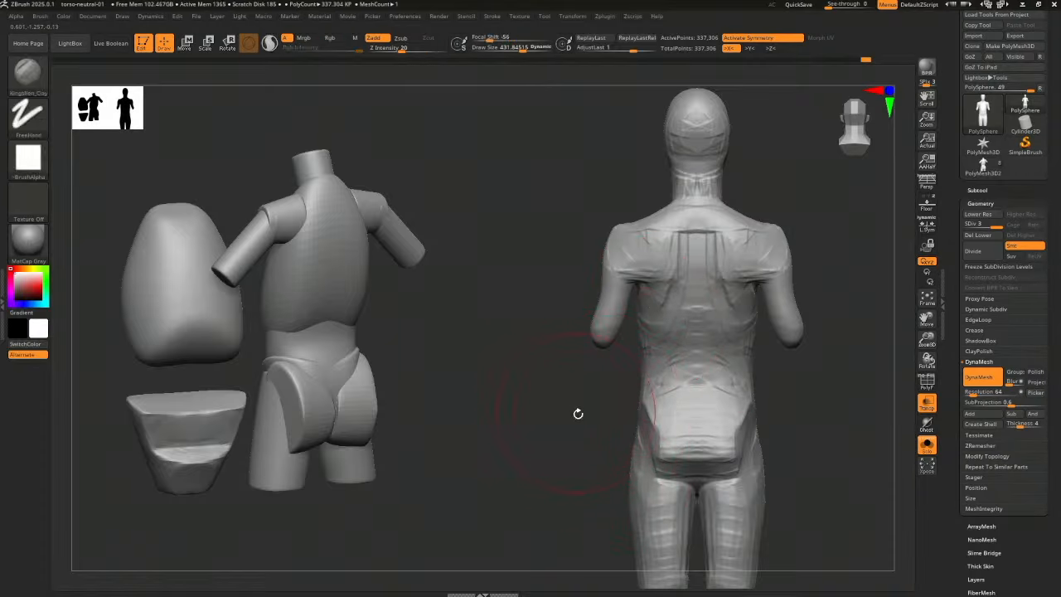
key("s")
mouse_move(576, 413)
left_mouse_down()
mouse_move(582, 429)
mouse_move(566, 417)
left_mouse_up()
key("s")
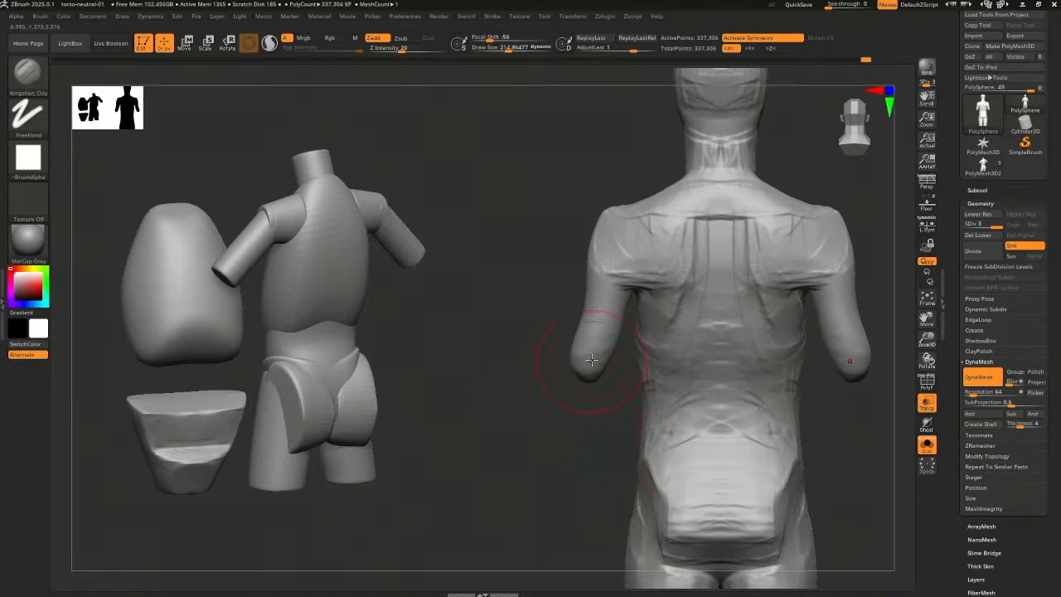
Adjust the upper arm's contour in side view with the Move brush at a draw size of about 243
mouse_move(534, 375)
left_mouse_down()
mouse_move(639, 420)
mouse_move(687, 422)
mouse_move(701, 448)
left_mouse_up()
key("2")
key("s")
left_click_drag(600, 401, 587, 393)
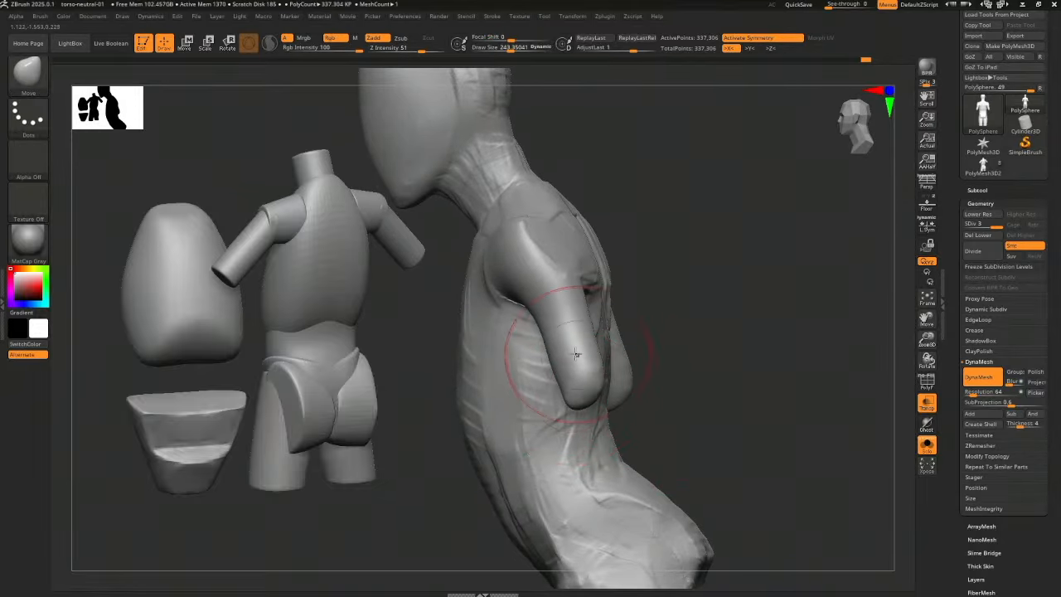
left_click_drag(555, 320, 551, 319)
mouse_move(636, 312)
left_mouse_down()
mouse_move(682, 305)
mouse_move(710, 358)
mouse_move(707, 311)
left_mouse_up()
Flatten the cut end of the upper arm with the clay brush at a draw size of about 109
key("s")
key("s")
mouse_move(592, 357)
left_mouse_down()
mouse_move(577, 356)
mouse_move(580, 338)
left_mouse_up()
key("1")
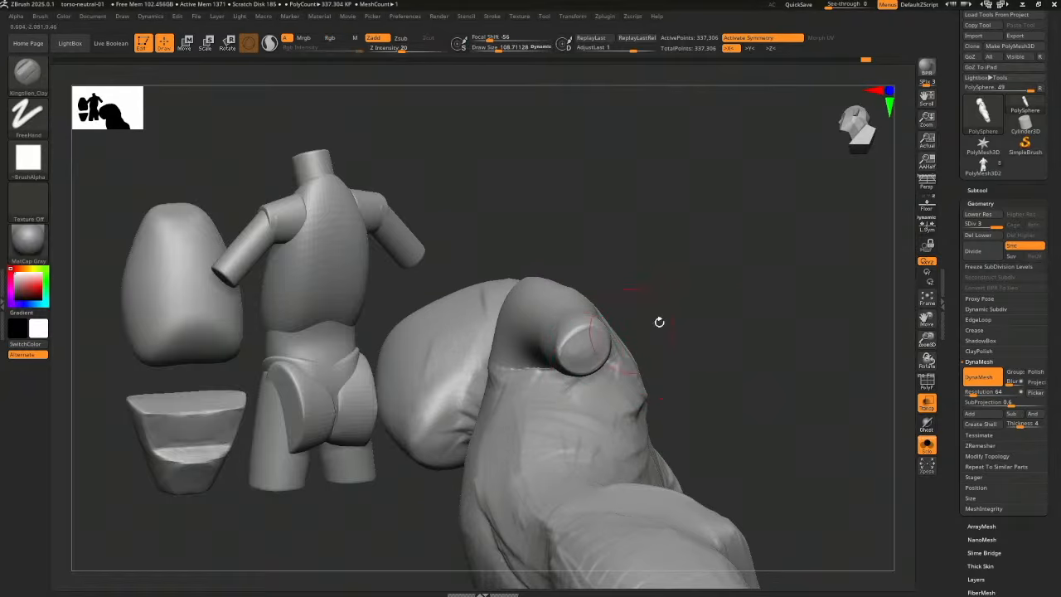
Widen and square off the lower end of the upper arm in back view with the Move brush at a draw size of about 182
left_click_drag(659, 322, 511, 451)
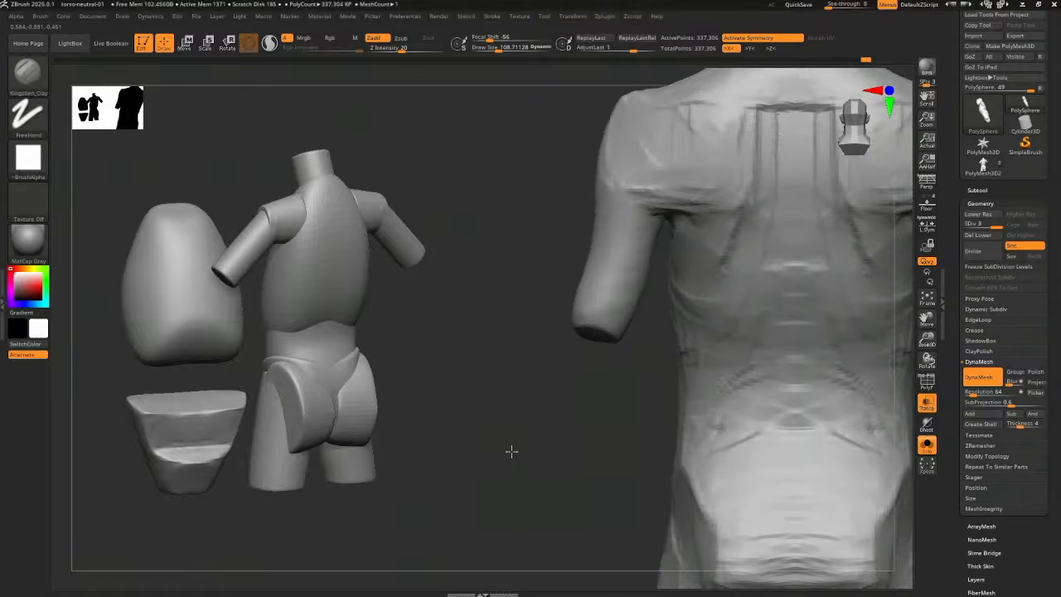
key("b")
key("m")
key("v")
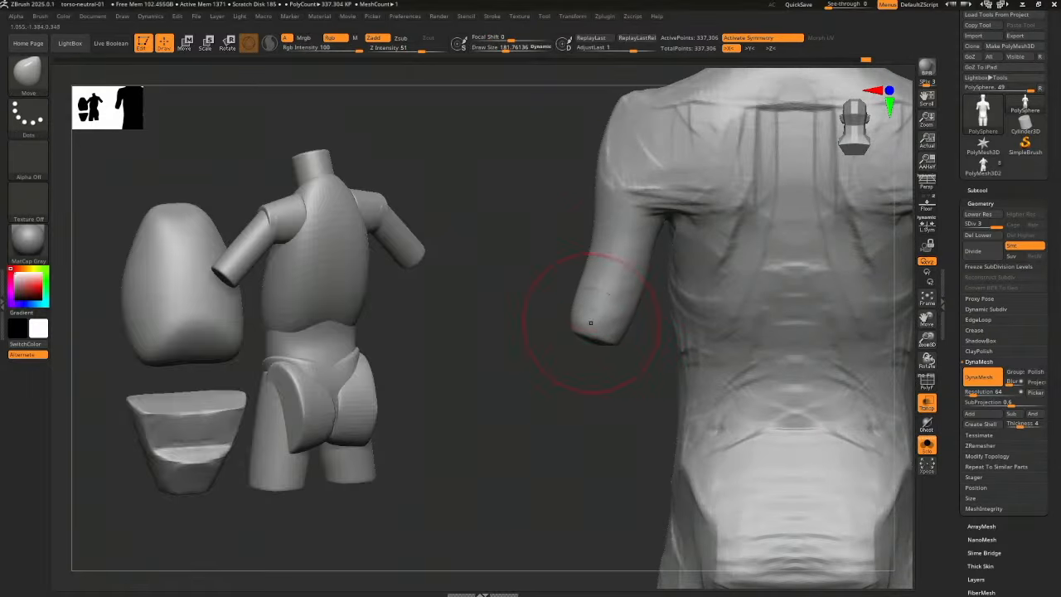
left_click_drag(639, 257, 648, 250)
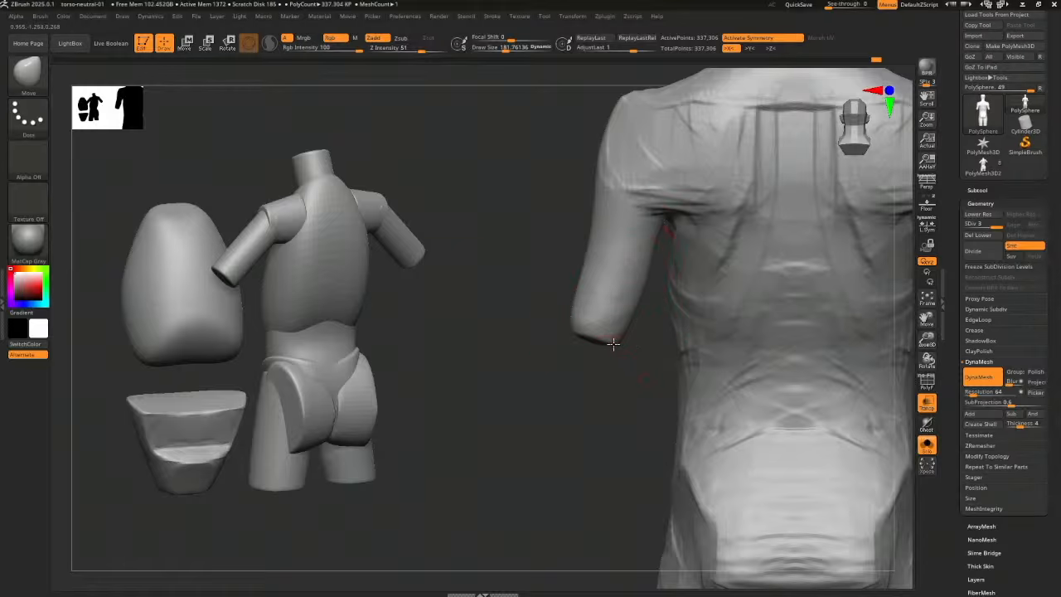
mouse_move(614, 343)
left_mouse_down()
mouse_move(630, 347)
mouse_move(568, 328)
left_mouse_up()
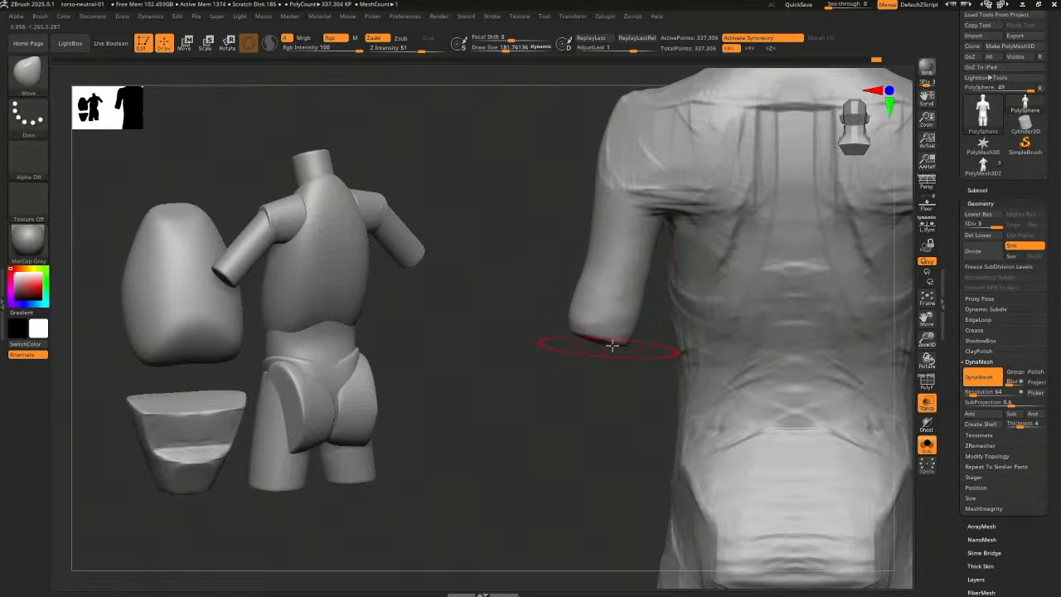
Build up the back of the upper arm near its cut end at a draw size of about 119
key("1")
key("s")
left_click_drag(620, 357, 613, 357)
mouse_move(612, 370)
left_mouse_down()
mouse_move(606, 381)
mouse_move(630, 380)
left_mouse_up()
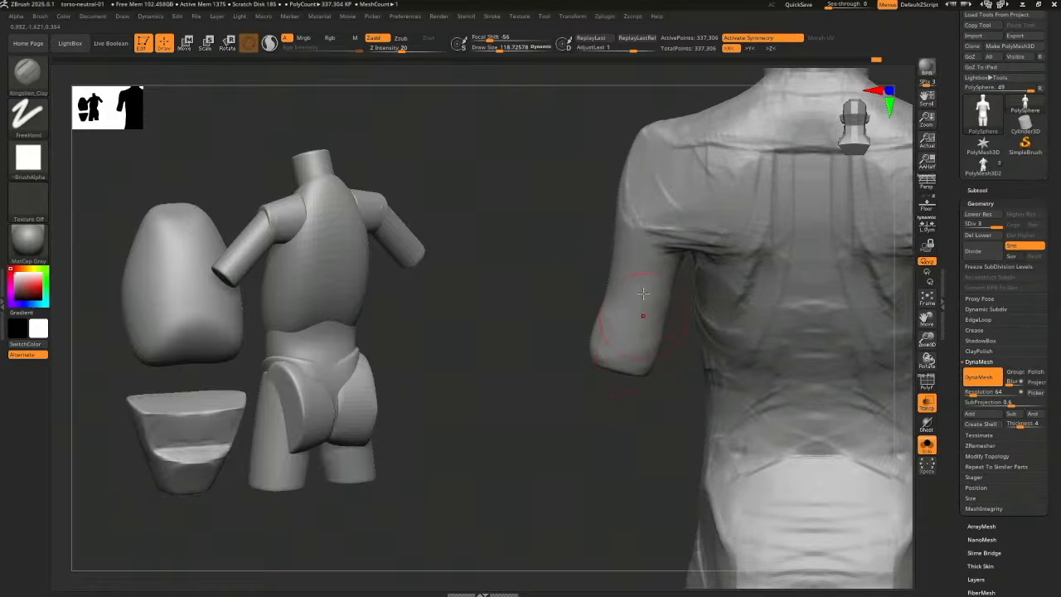
key("2")
mouse_move(575, 423)
left_mouse_down()
mouse_move(617, 422)
mouse_move(564, 435)
mouse_move(545, 416)
left_mouse_up()
left_click_drag(668, 272, 663, 312)
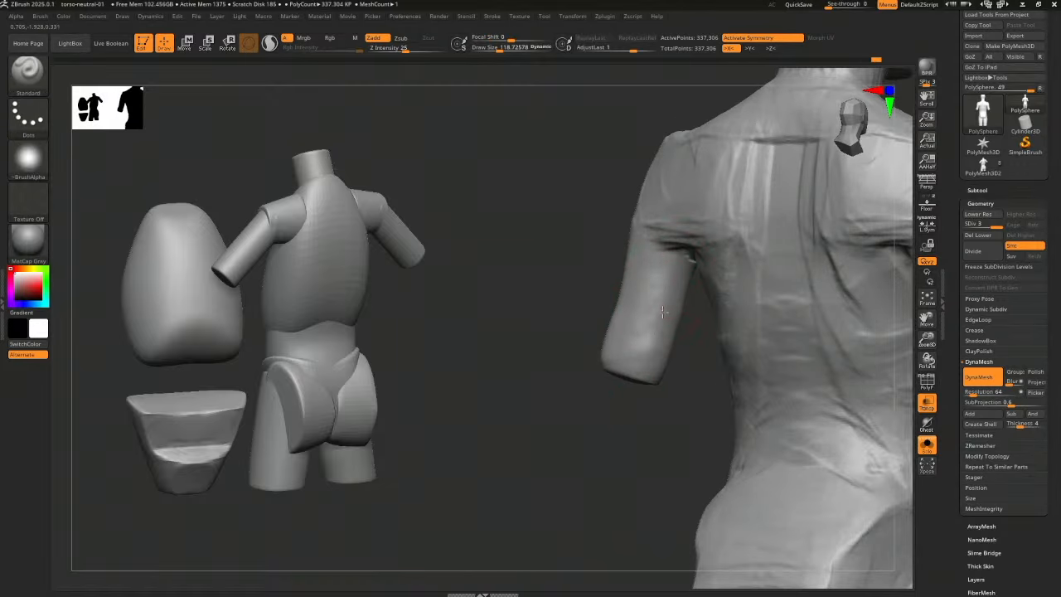
Build up the front and outer side of the upper arm with lengthwise and crosswise strokes
mouse_move(639, 394)
left_mouse_down()
mouse_move(653, 440)
mouse_move(774, 406)
mouse_move(742, 295)
left_mouse_up()
left_click_drag(750, 367, 779, 294)
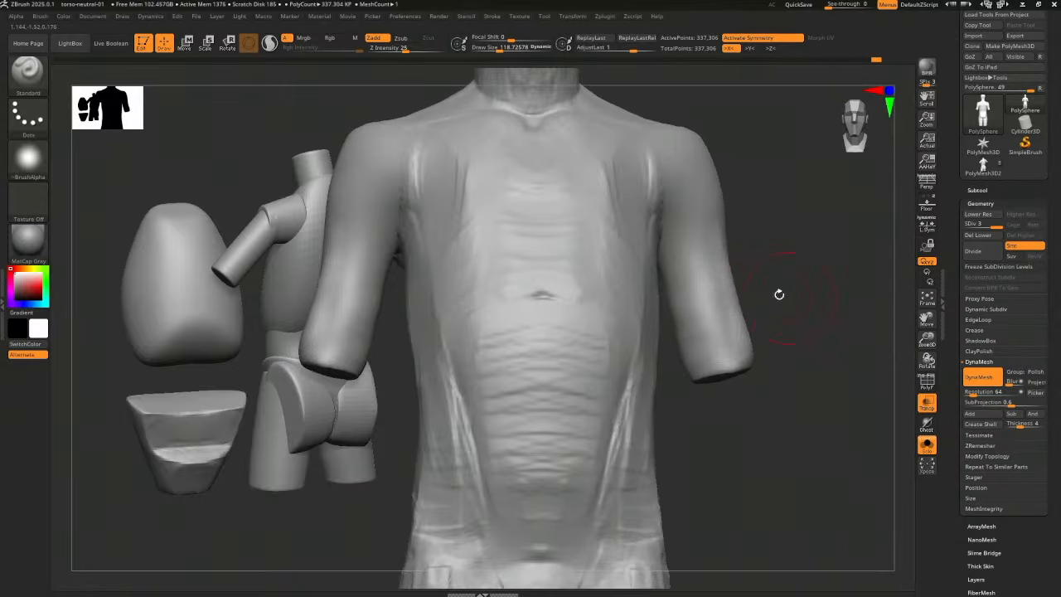
mouse_move(698, 317)
left_mouse_down()
mouse_move(683, 253)
mouse_move(694, 305)
left_mouse_up()
left_click_drag(800, 319, 728, 295)
left_click_drag(707, 249, 704, 348)
left_click_drag(706, 228, 711, 356)
key("2")
mouse_move(782, 340)
left_mouse_down()
mouse_move(824, 367)
mouse_move(734, 354)
mouse_move(722, 284)
left_mouse_up()
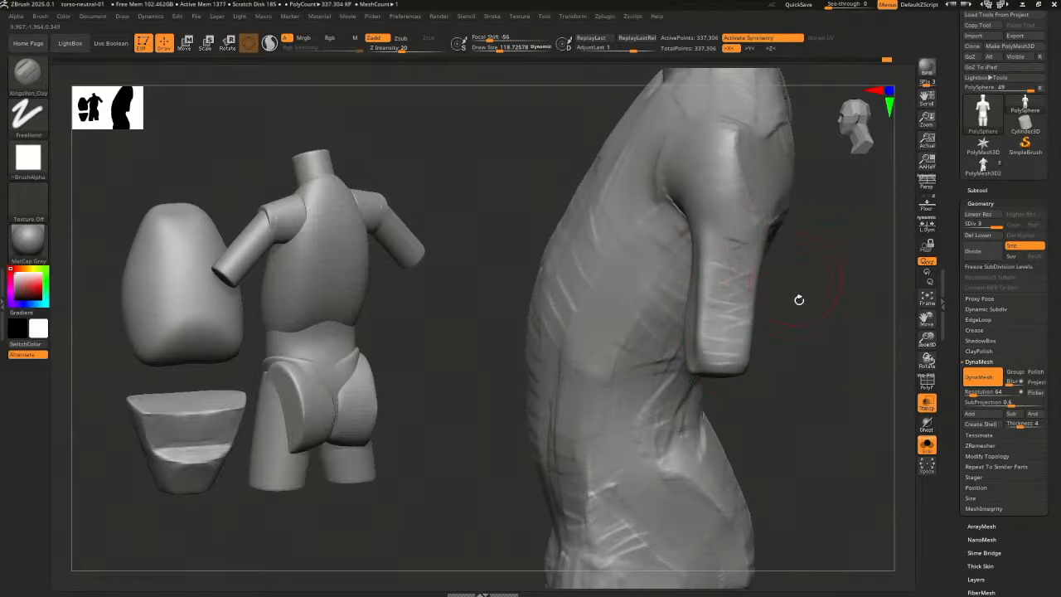
left_click_drag(799, 300, 845, 305)
mouse_move(717, 321)
left_mouse_down()
mouse_move(698, 274)
mouse_move(703, 343)
mouse_move(693, 267)
mouse_move(710, 249)
left_mouse_up()
Form the back and inner planes of the upper arm with clay strokes, undoing and redoing the stroke along the inner side
mouse_move(782, 276)
left_mouse_down()
mouse_move(509, 426)
mouse_move(580, 351)
left_mouse_up()
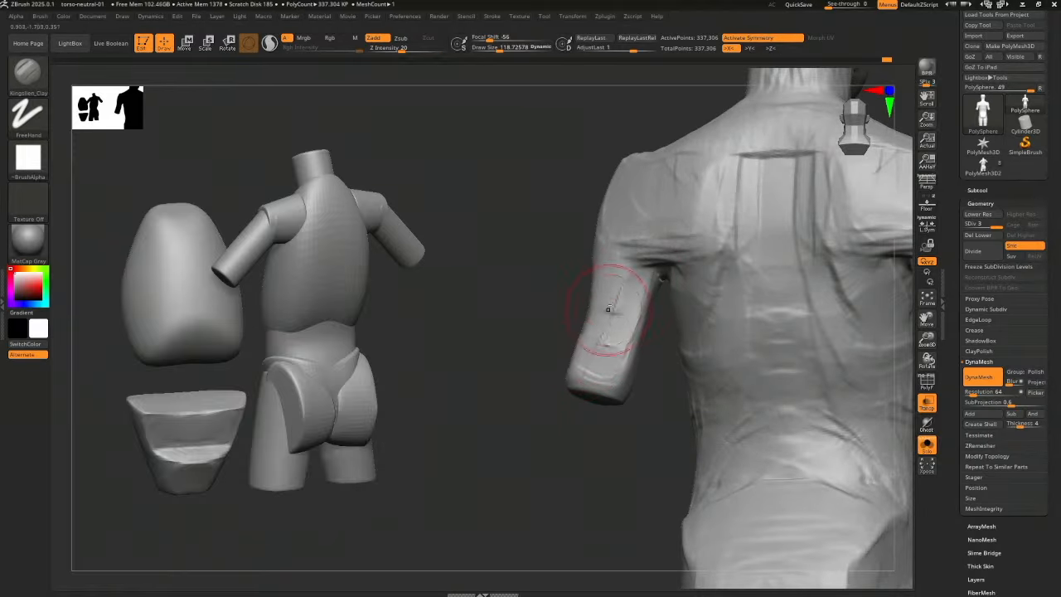
left_click_drag(608, 308, 618, 286)
mouse_move(653, 419)
left_mouse_down()
mouse_move(628, 390)
mouse_move(628, 400)
left_mouse_up()
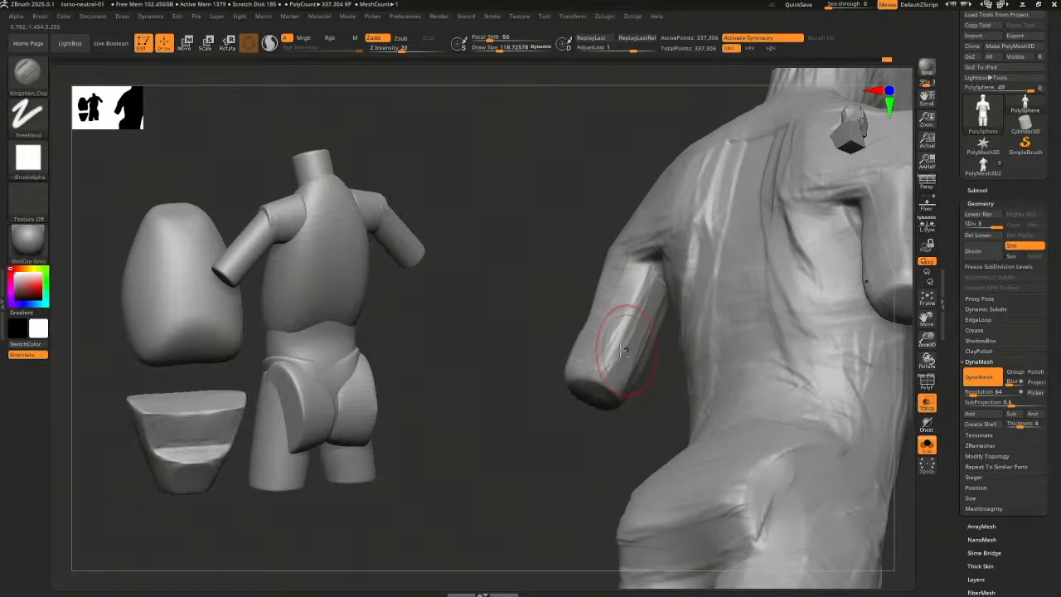
left_click_drag(655, 303, 630, 396)
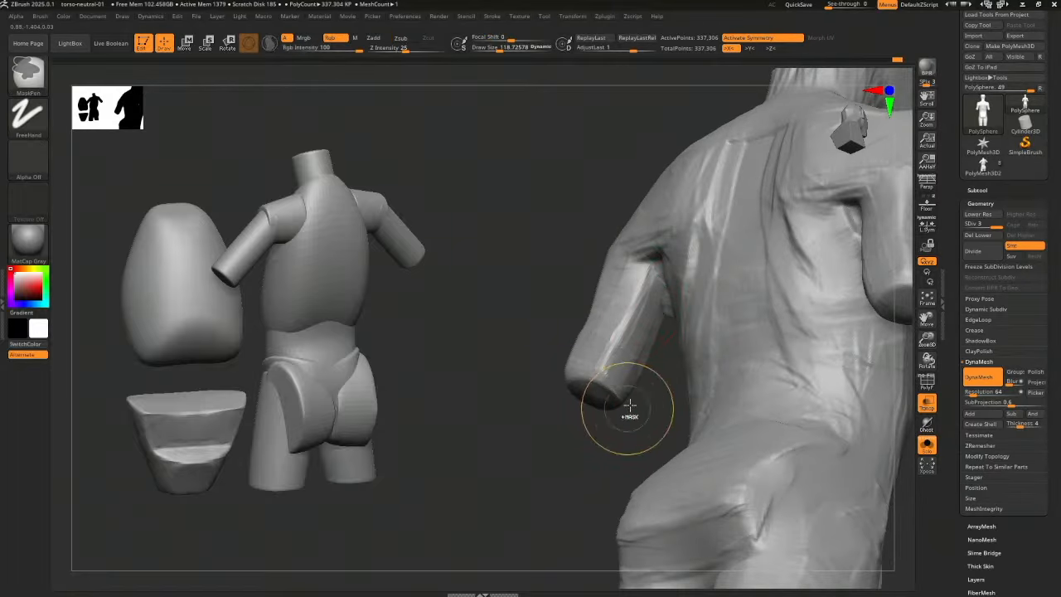
key("ctrl+z")
left_click_drag(656, 329, 658, 393)
left_click_drag(648, 267, 631, 352)
mouse_move(658, 374)
left_mouse_down()
mouse_move(643, 395)
mouse_move(611, 377)
left_mouse_up()
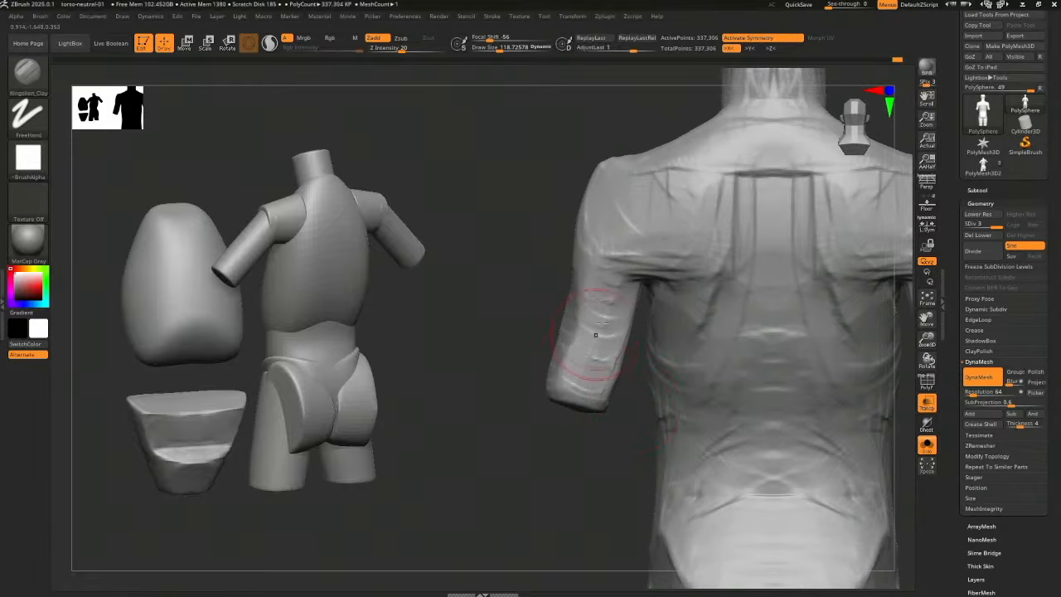
Reshape the upper arm in side and front view with the Move brush at a draw size of about 281
key("b")
key("m")
key("v")
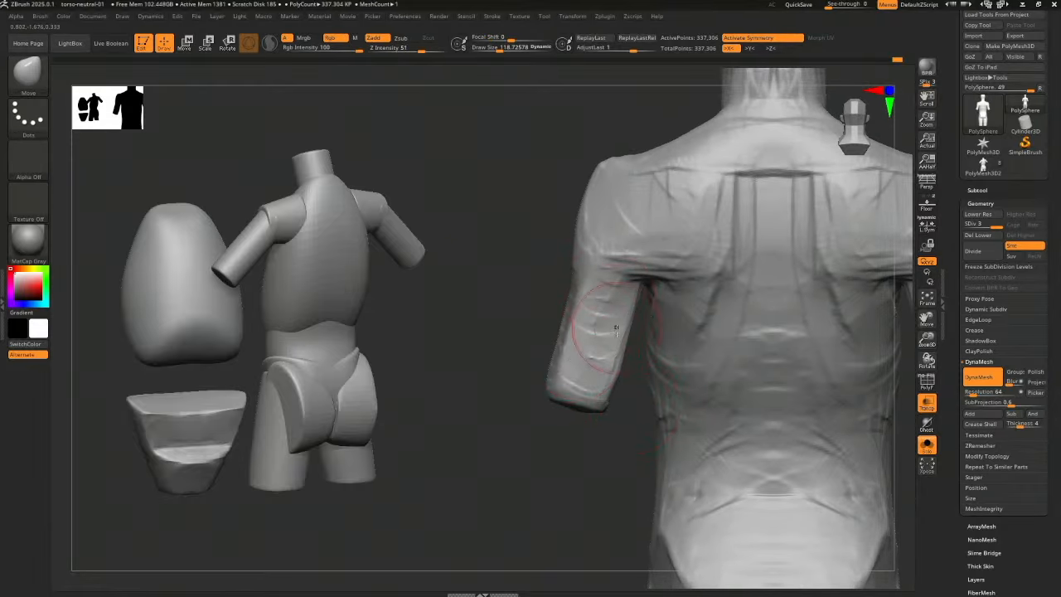
key("s")
left_click_drag(616, 330, 633, 318)
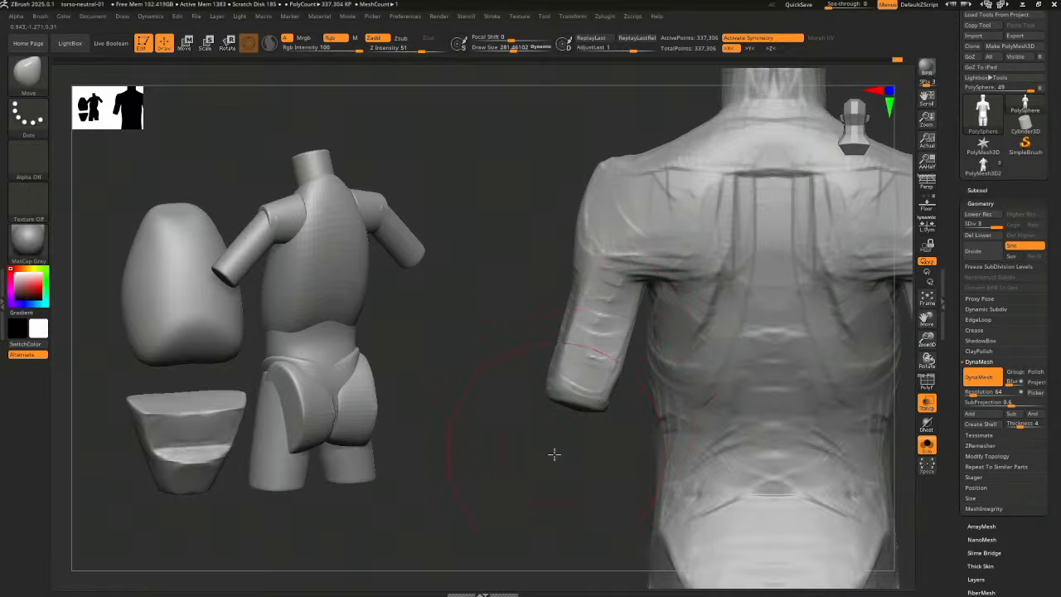
left_click_drag(554, 453, 611, 443)
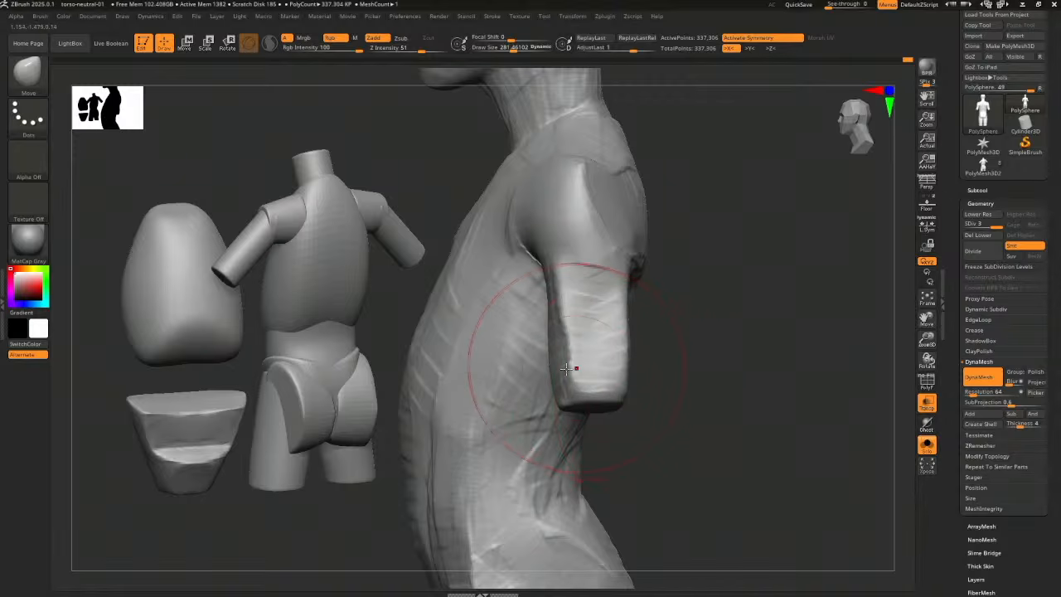
left_click_drag(568, 293, 560, 295)
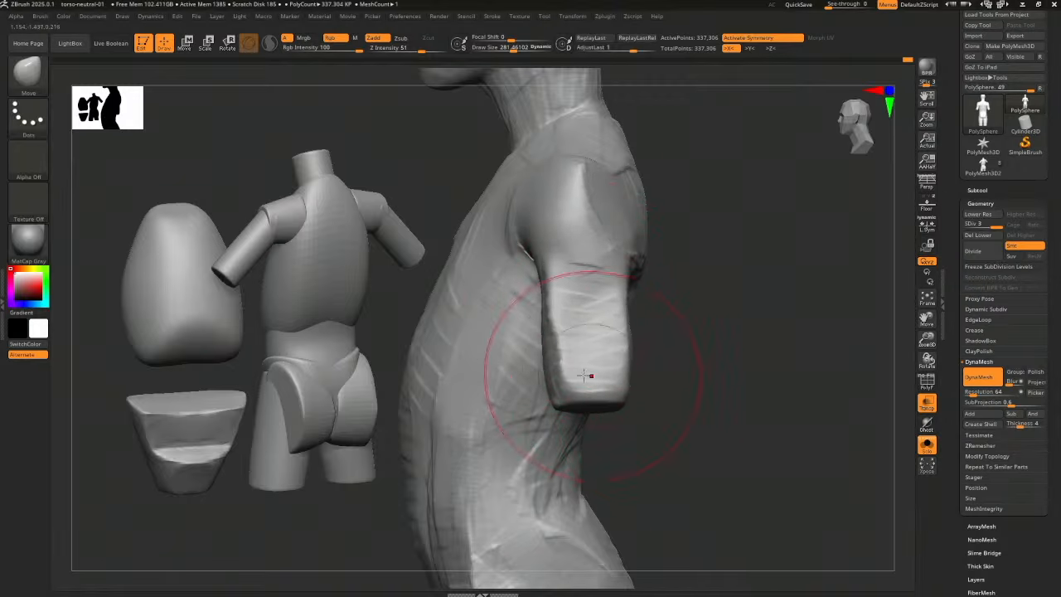
left_click_drag(670, 320, 719, 326)
left_click_drag(589, 331, 583, 330)
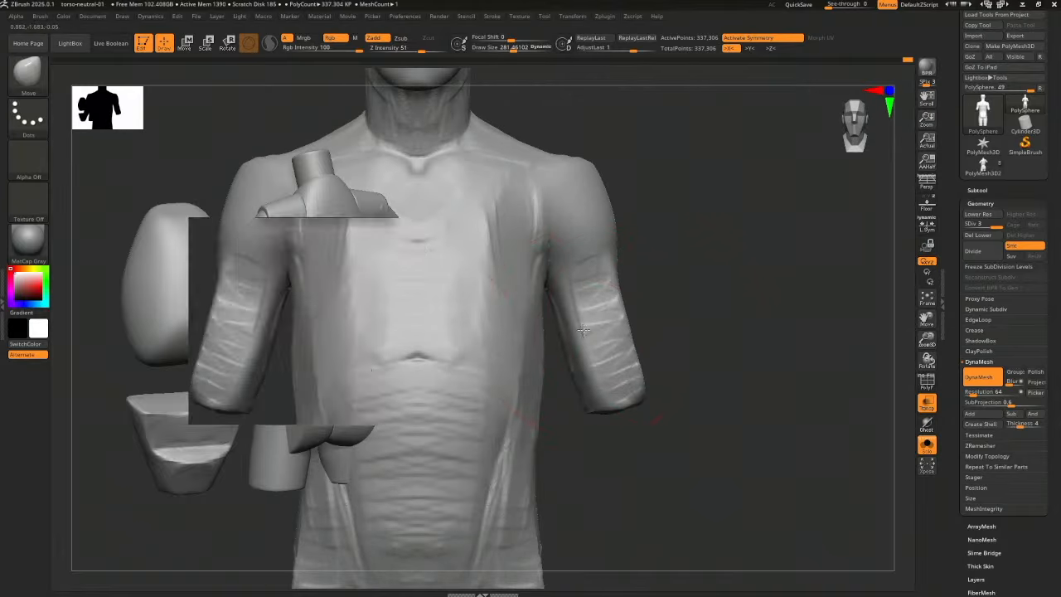
Clear the reference forms from the canvas and adjust the inner upper arm near the armpit with Move Topological at a draw size of about 163
mouse_move(677, 320)
left_mouse_down("alt")
mouse_move(776, 329)
mouse_move(754, 382)
mouse_move(765, 376)
mouse_move(741, 384)
mouse_move(732, 374)
mouse_move(795, 398)
mouse_move(781, 367)
mouse_move(729, 380)
left_mouse_up("alt")
key("ctrl+n")
key("b")
key("m")
key("t")
key("s")
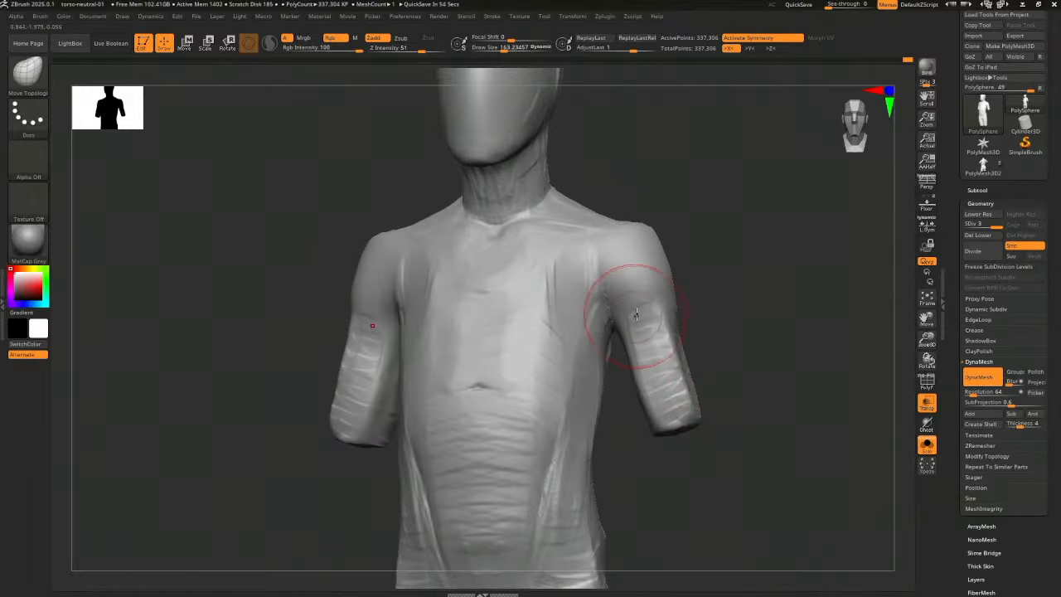
left_click_drag(616, 339, 609, 333)
mouse_move(724, 335)
left_mouse_down()
mouse_move(750, 331)
mouse_move(659, 318)
left_mouse_up()
left_click_drag(753, 347, 666, 340)
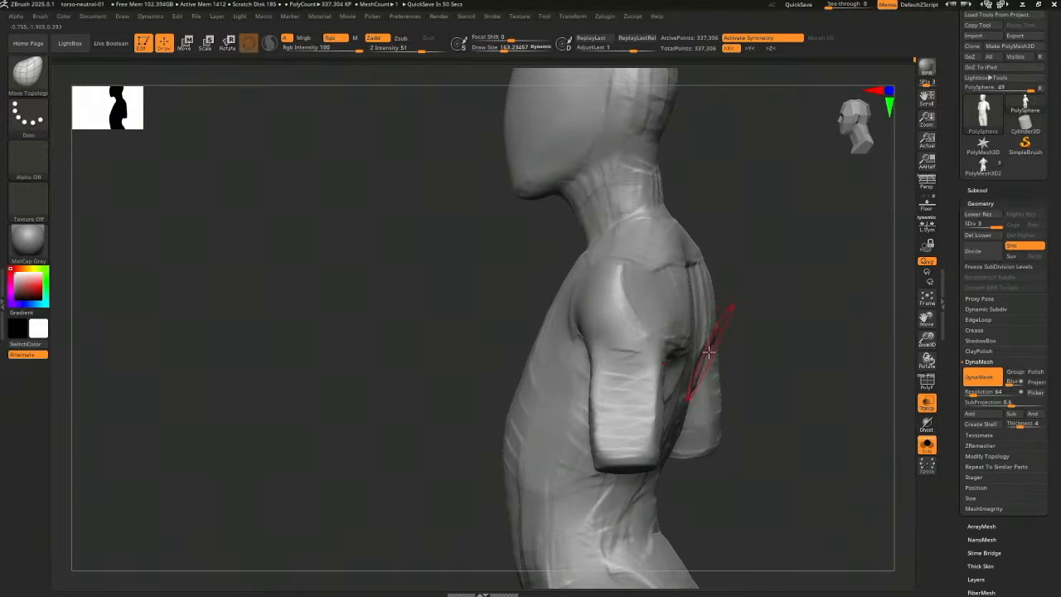
Run clay strokes from the back of the shoulder down into the rear plane of the upper arm at a draw size of about 163
key("1")
left_click_drag(743, 360, 719, 362)
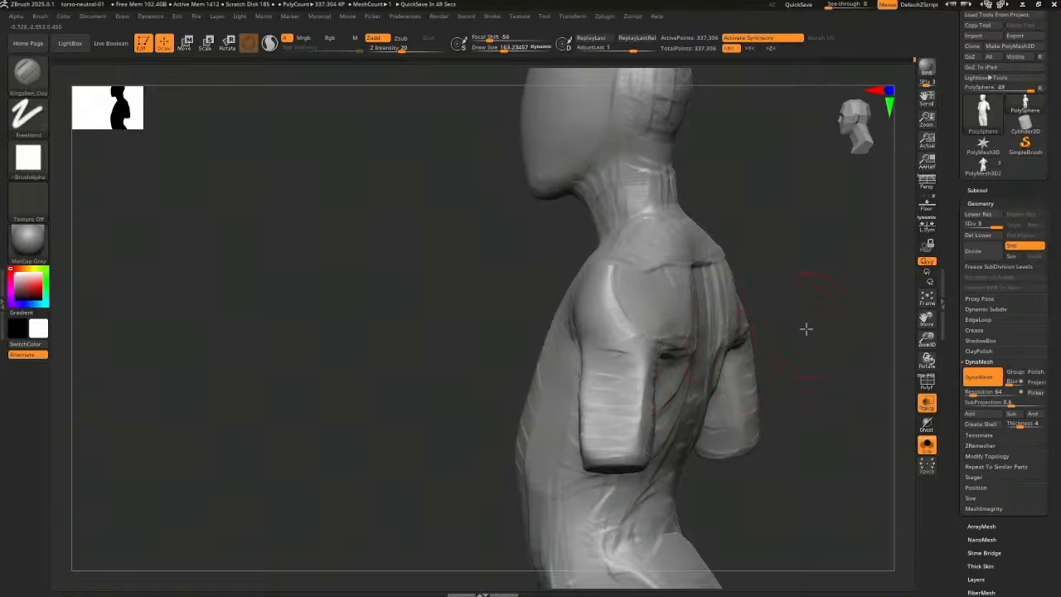
left_click_drag(806, 329, 623, 343)
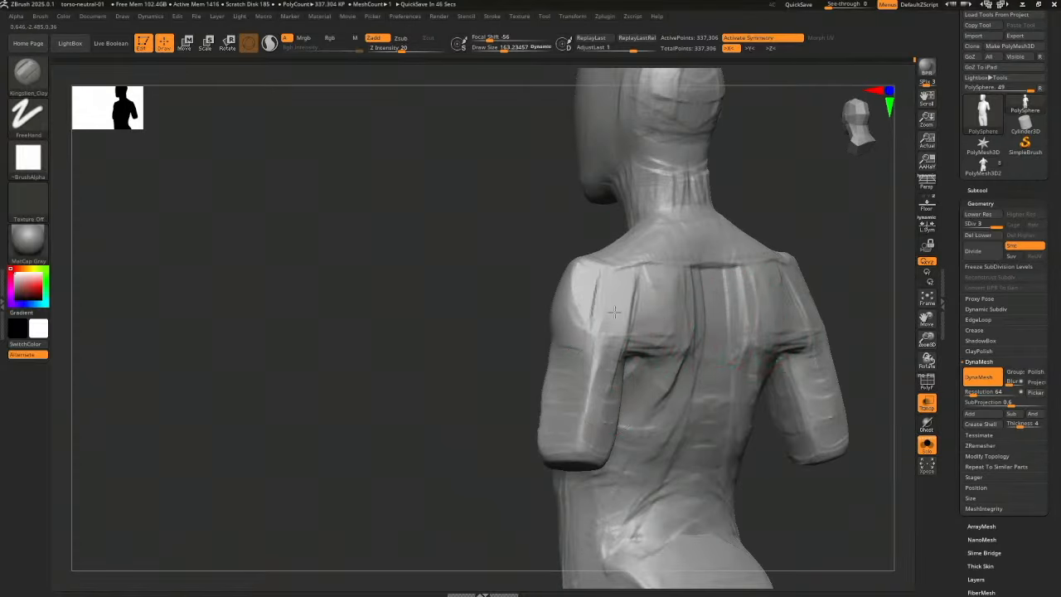
left_click_drag(618, 280, 621, 268)
mouse_move(623, 338)
left_mouse_down()
mouse_move(630, 270)
mouse_move(613, 348)
left_mouse_up()
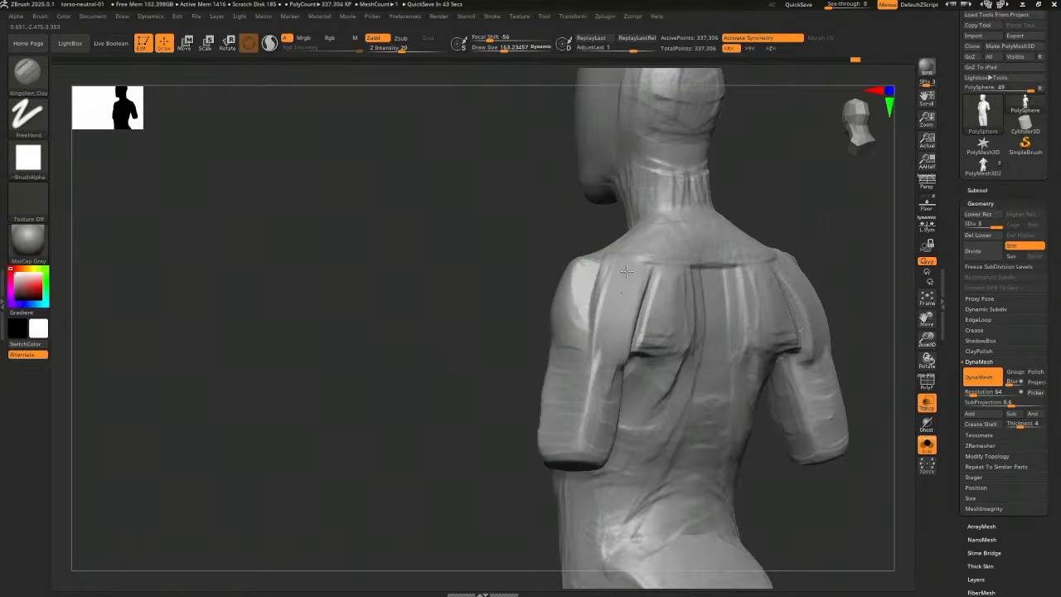
left_click_drag(642, 277, 614, 371)
left_click_drag(494, 419, 561, 391)
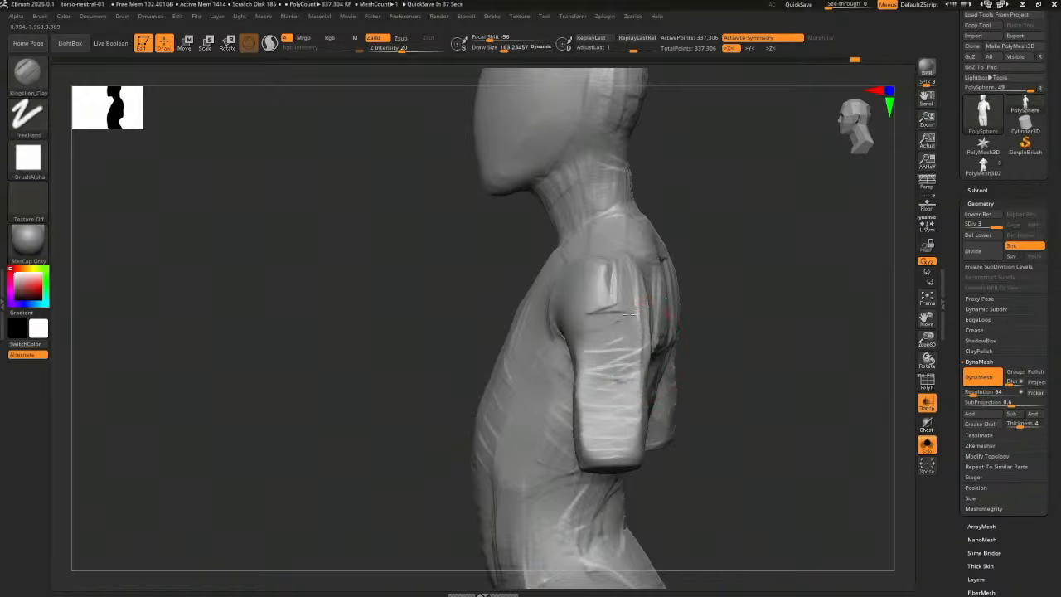
Build up the front of the shoulder beside the chest and the outer shoulder plane with lengthwise clay strokes
right_click_drag(594, 284, 569, 312)
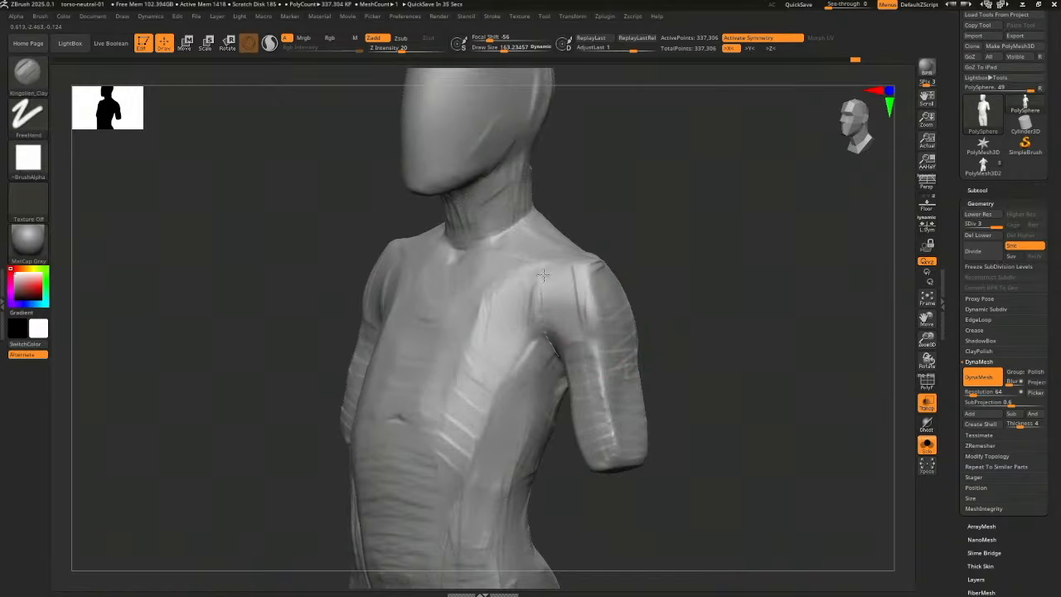
left_click_drag(543, 274, 541, 322)
mouse_move(551, 261)
left_mouse_down()
mouse_move(537, 325)
mouse_move(551, 317)
left_mouse_up()
mouse_move(634, 332)
right_mouse_down()
mouse_move(691, 348)
mouse_move(600, 317)
right_mouse_up()
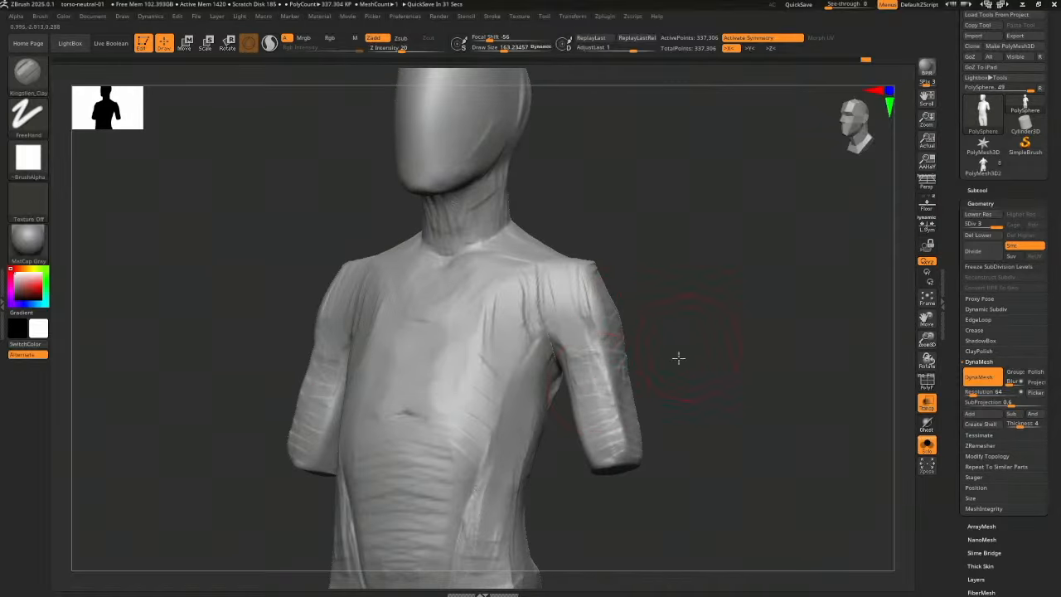
right_click_drag(678, 357, 601, 280)
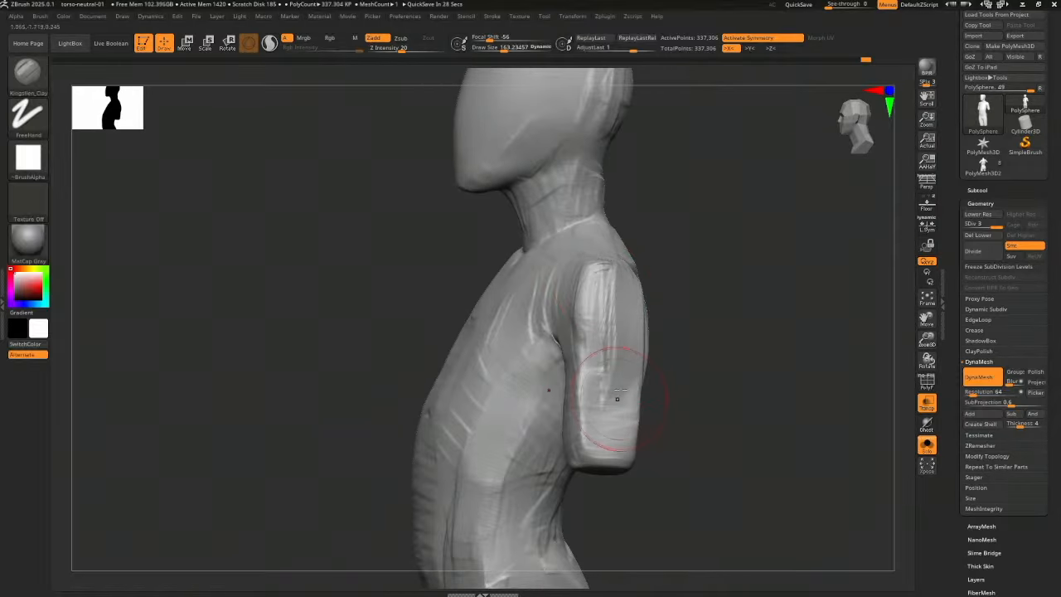
Adjust the shoulder's outline in back and side view with the Move brush at a draw size of about 163
right_click_drag(728, 305, 568, 348)
key("b")
key("m")
key("v")
left_click_drag(676, 286, 666, 276)
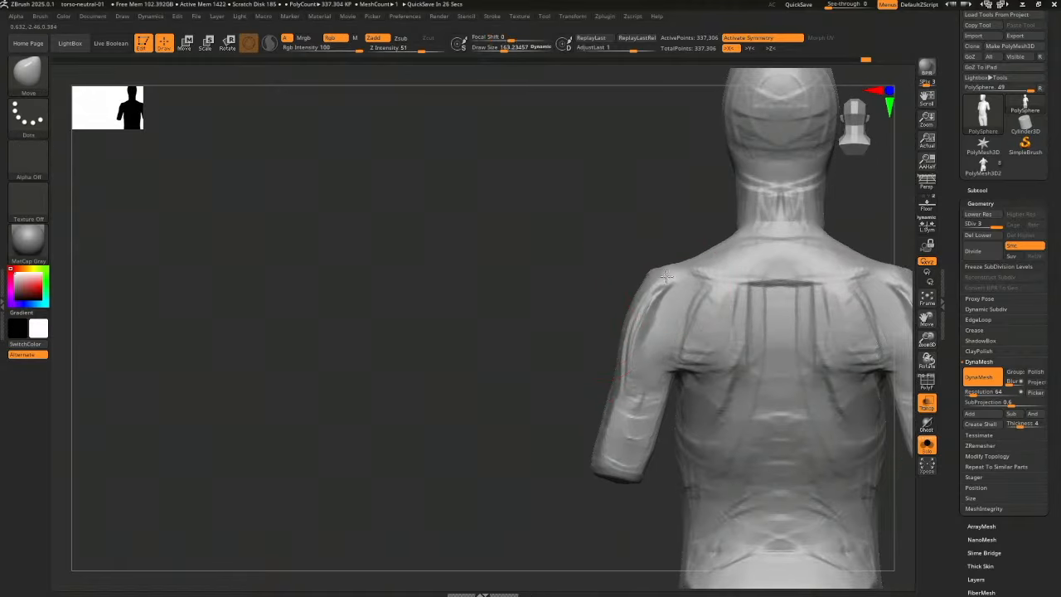
right_click_drag(598, 359, 622, 332)
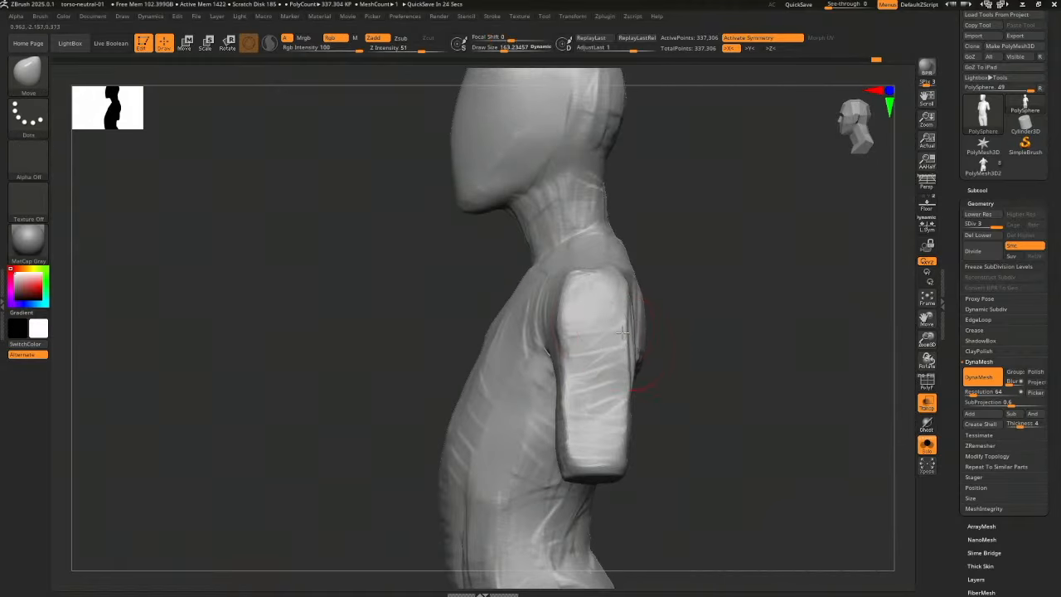
left_click_drag(567, 303, 575, 287)
right_click_drag(745, 291, 693, 305)
Build up the rear shoulder and the shoulder blade plane with clay strokes toward the upper back
key("1")
right_click_drag(854, 332, 779, 348)
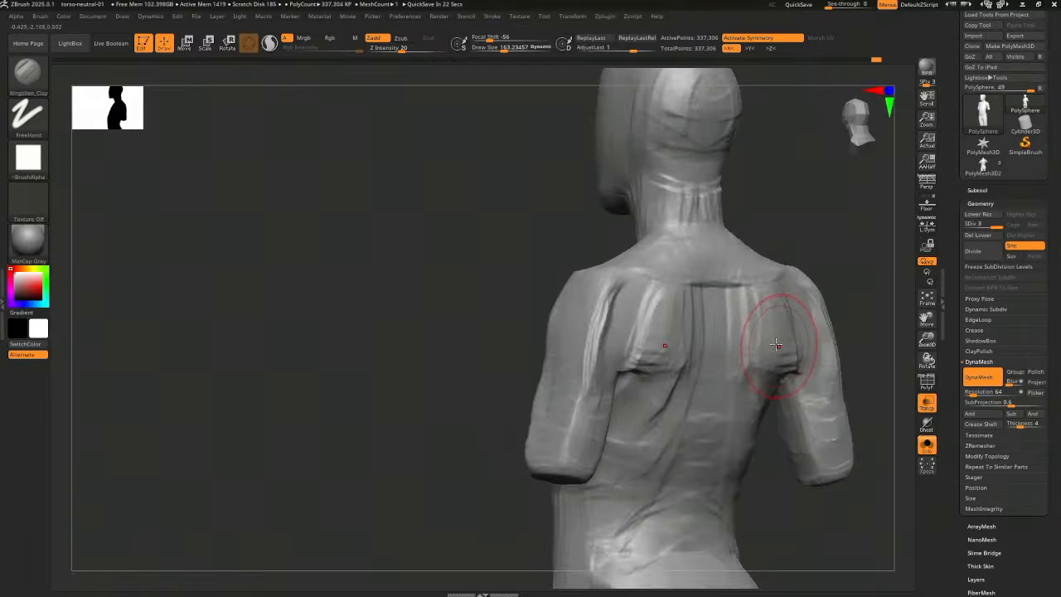
mouse_move(602, 315)
left_mouse_down()
mouse_move(604, 339)
mouse_move(589, 315)
mouse_move(599, 383)
mouse_move(580, 356)
mouse_move(615, 345)
left_mouse_up()
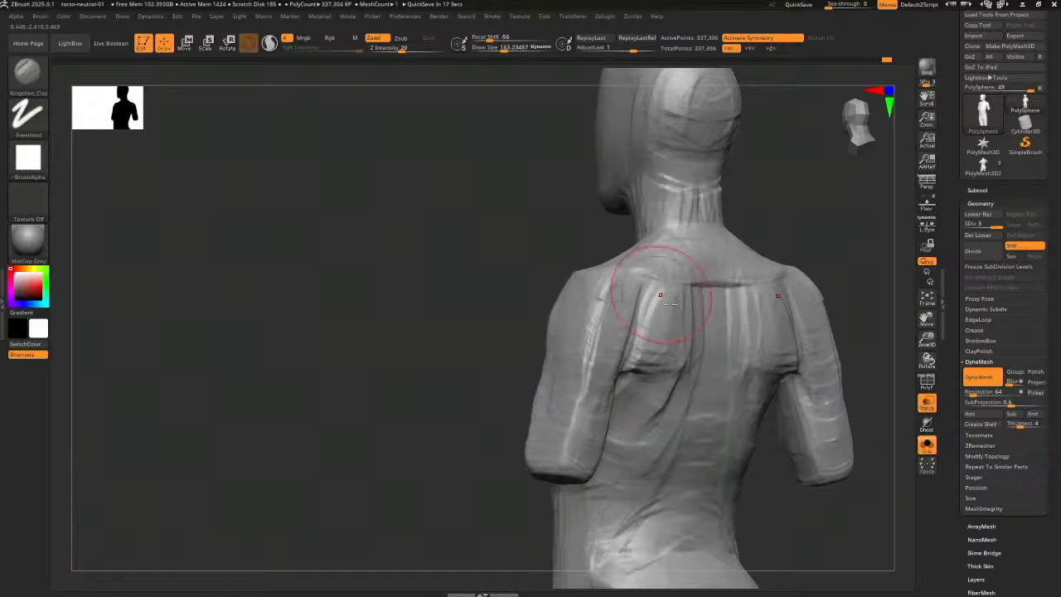
mouse_move(660, 294)
left_mouse_down()
mouse_move(651, 344)
mouse_move(667, 307)
mouse_move(644, 335)
left_mouse_up()
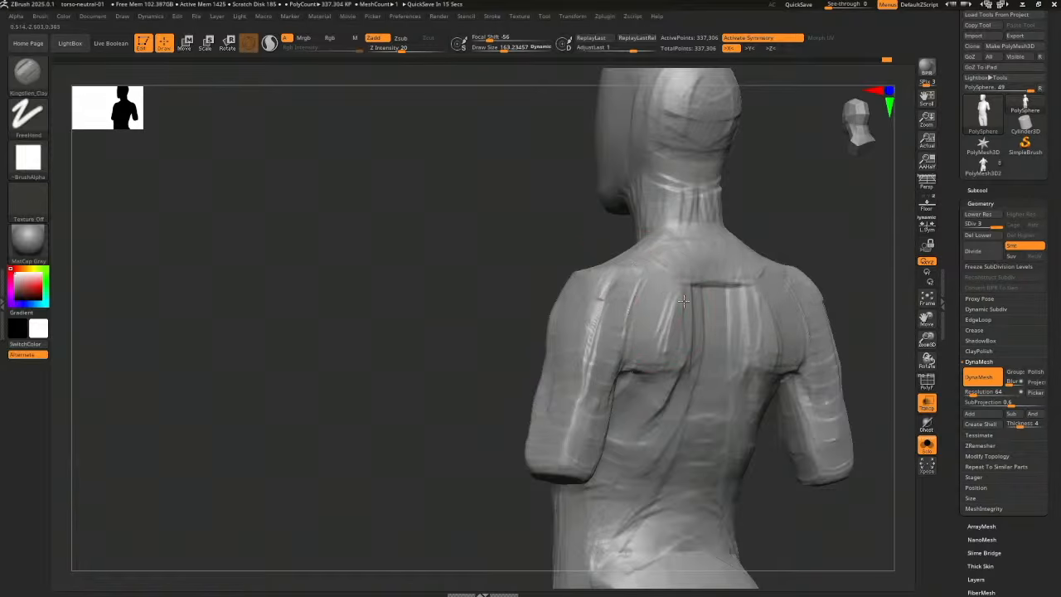
mouse_move(683, 301)
left_mouse_down()
mouse_move(669, 260)
mouse_move(702, 289)
left_mouse_up()
Form the plane above the shoulder blade with clay strokes toward the neck, undoing the last stroke
left_click_drag(837, 246, 801, 247)
left_click_drag(704, 272, 635, 276)
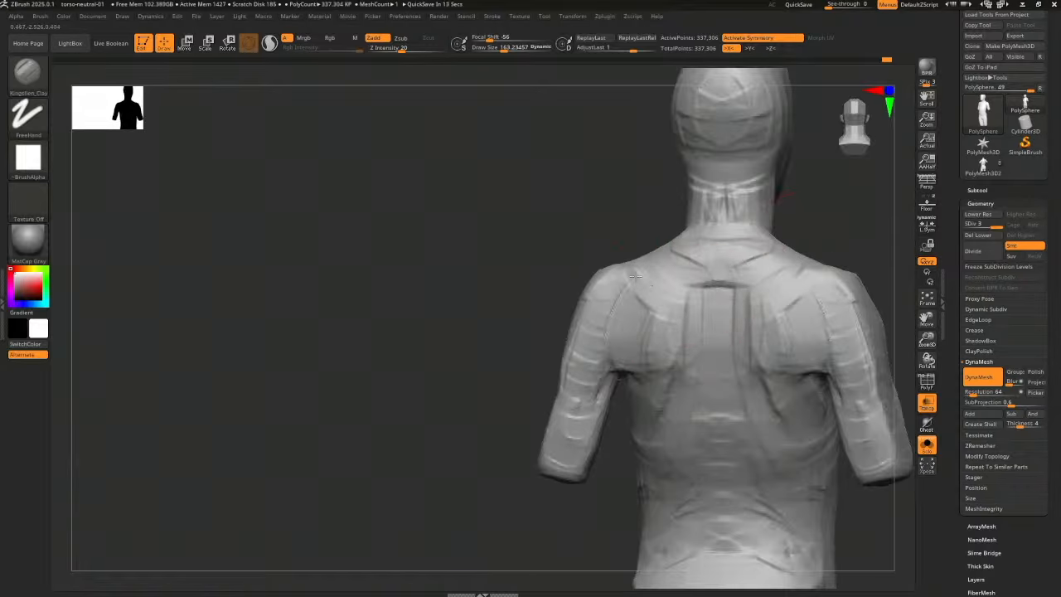
left_click_drag(833, 234, 765, 243)
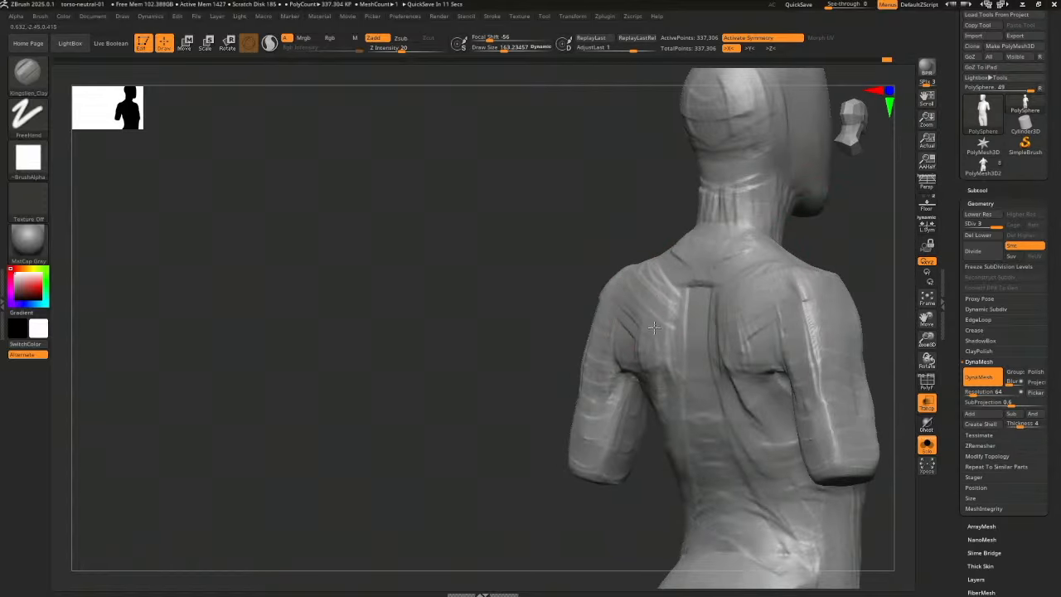
mouse_move(653, 328)
left_mouse_down()
mouse_move(672, 291)
mouse_move(663, 254)
mouse_move(681, 240)
mouse_move(788, 256)
mouse_move(729, 232)
mouse_move(741, 225)
left_mouse_up()
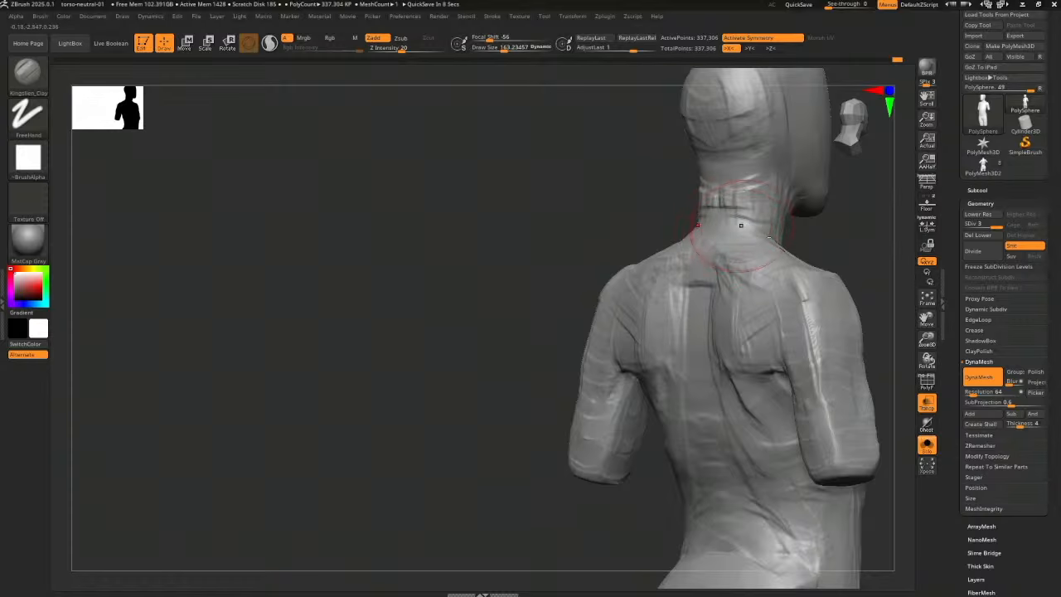
key("ctrl+z")
Adjust the transition from the back of the neck to the shoulders with the Move brush
left_click_drag(846, 246, 867, 248)
key("b")
key("m")
key("v")
left_click_drag(758, 232, 749, 221)
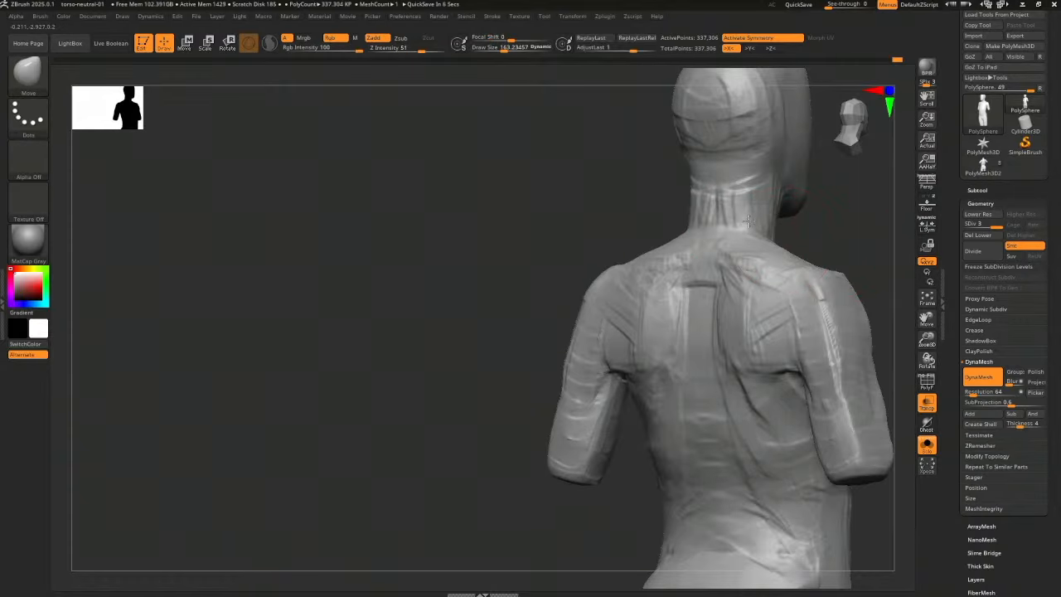
left_click_drag(832, 235, 845, 249)
Fill and flatten the upper back between the spine and the shoulder blade with the Kingslien_Clay brush
key("b")
key("k")
key("c")
mouse_move(746, 280)
left_mouse_down()
mouse_move(764, 271)
mouse_move(665, 267)
mouse_move(720, 277)
left_mouse_up()
left_click_drag(867, 272, 841, 279)
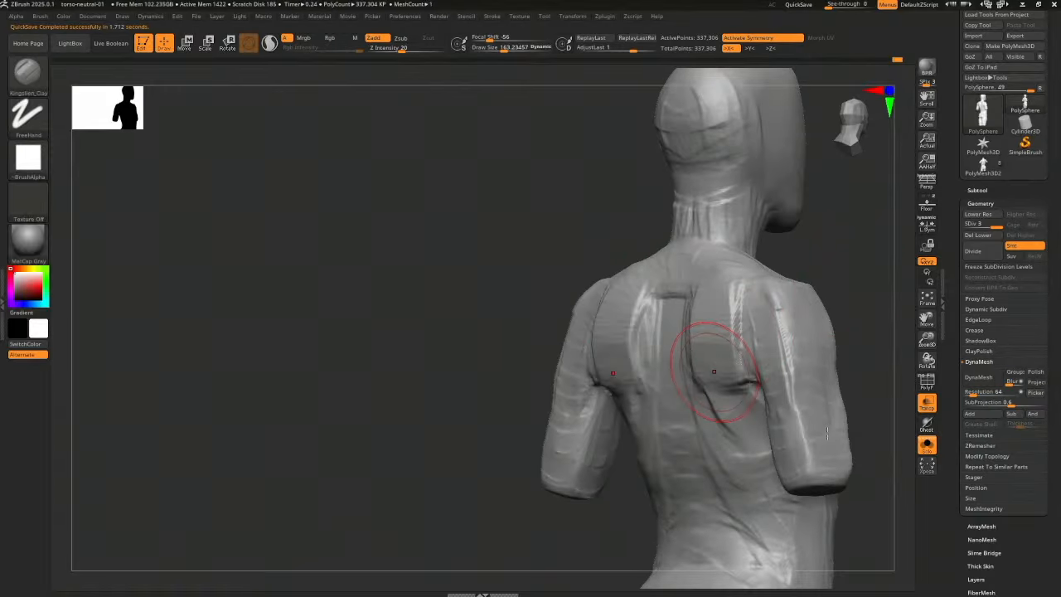
Define the shoulder blade's inner edge and build the planes below it toward the armpit with clay strokes
left_click_drag(845, 316, 868, 308)
mouse_move(700, 374)
left_mouse_down()
mouse_move(740, 378)
mouse_move(723, 366)
mouse_move(733, 328)
mouse_move(749, 339)
mouse_move(632, 300)
mouse_move(606, 326)
mouse_move(638, 274)
mouse_move(655, 299)
mouse_move(654, 276)
mouse_move(634, 377)
mouse_move(641, 340)
left_mouse_up()
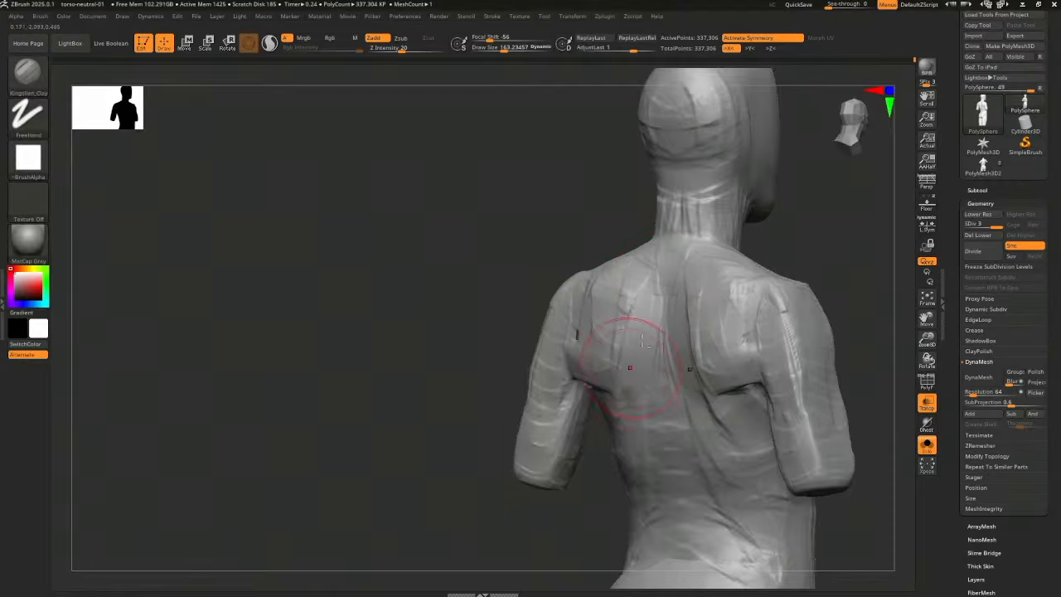
mouse_move(856, 359)
left_mouse_down()
mouse_move(828, 284)
mouse_move(699, 331)
left_mouse_up()
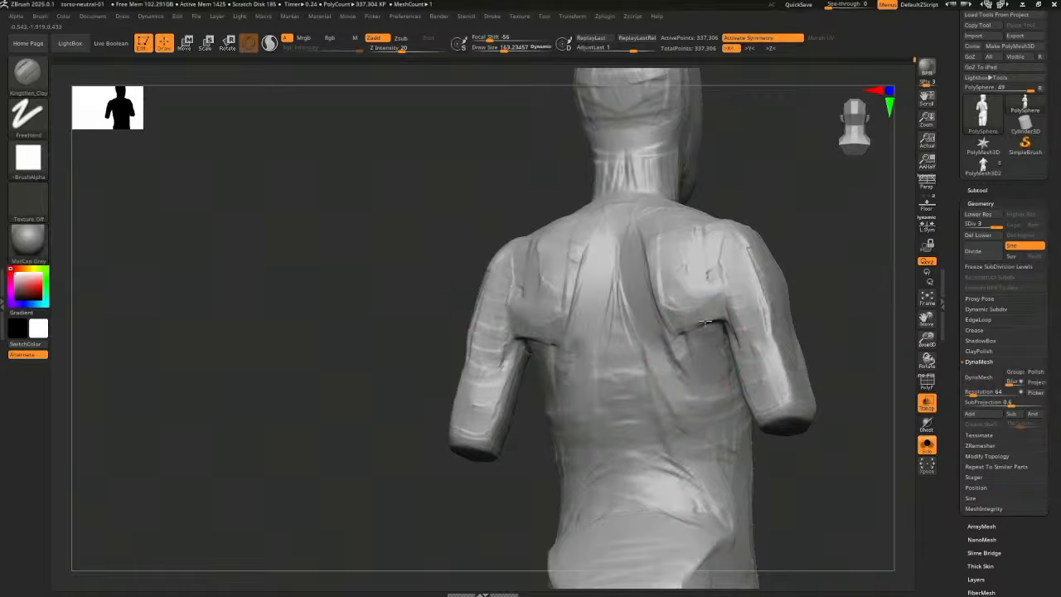
left_click_drag(822, 338, 710, 343)
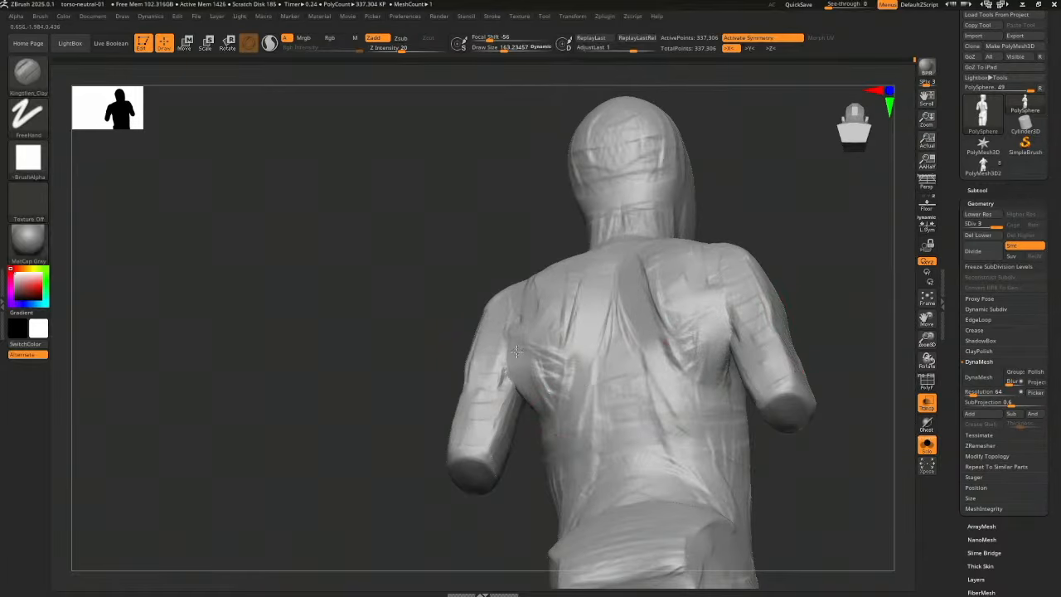
Build up the side of the rib cage below the armpit from the front and around to the back with clay strokes
left_click_drag(505, 509, 729, 373)
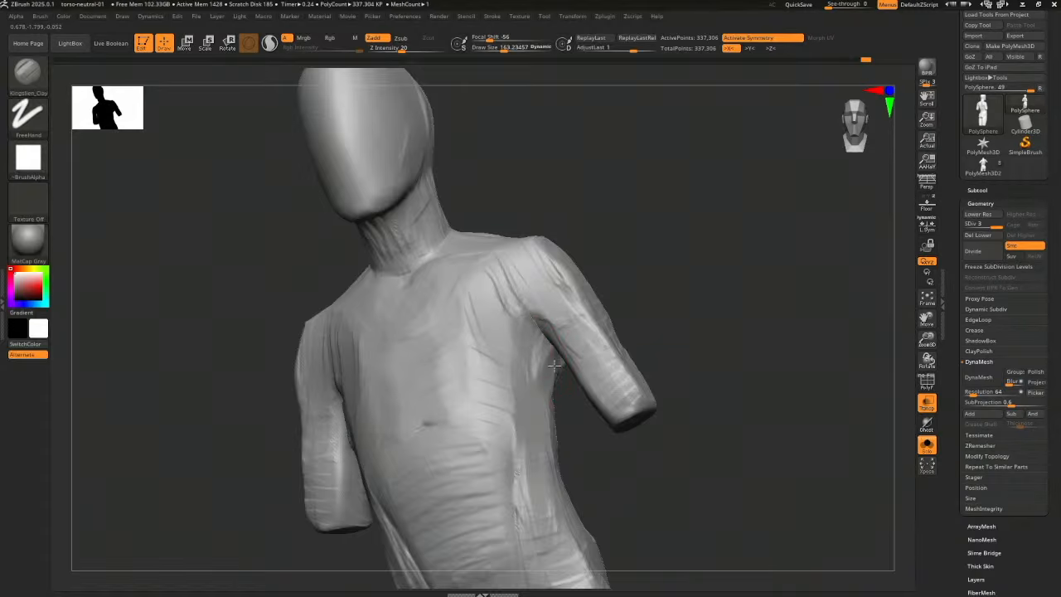
left_click_drag(630, 338, 637, 342, "shift")
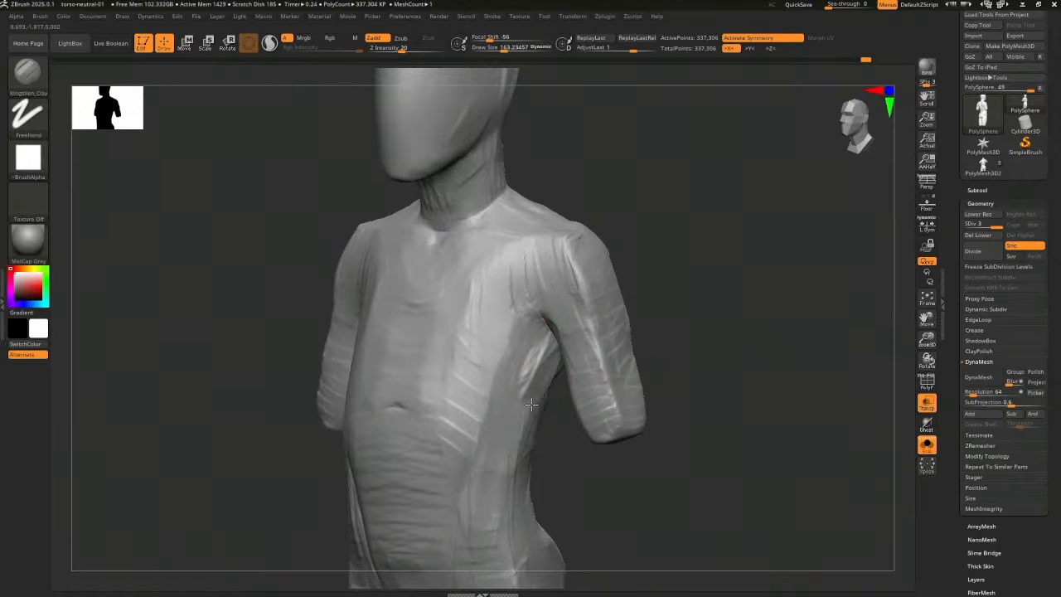
right_click_drag(555, 388, 381, 381)
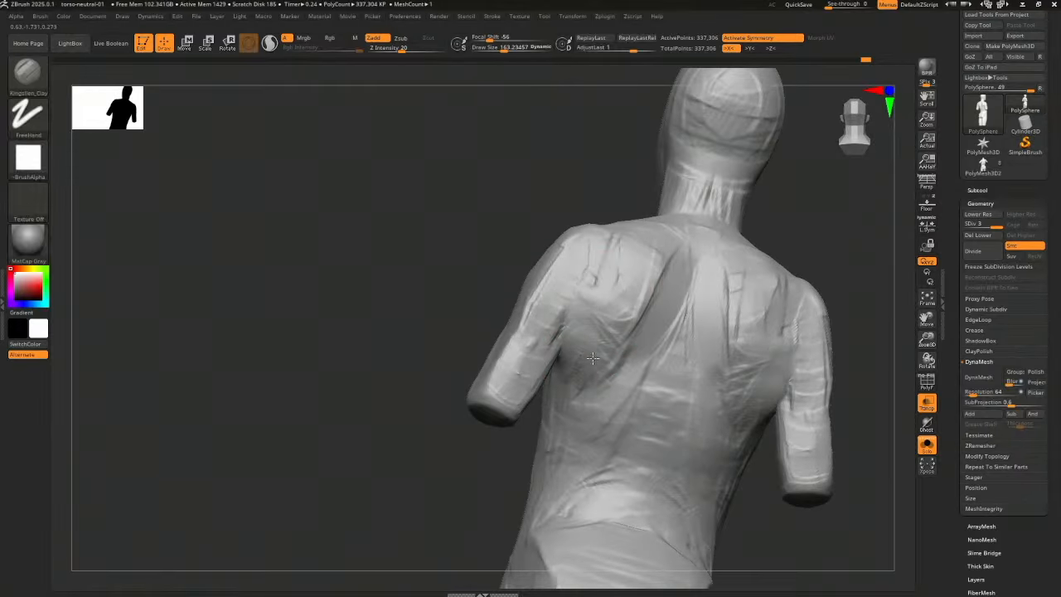
left_click_drag(570, 394, 592, 343)
mouse_move(812, 253)
left_mouse_down("shift")
mouse_move(842, 256)
mouse_move(772, 272)
left_mouse_up("shift")
Adjust the outer shoulder outline in back view with the Move brush at a draw size of about 322
key("b")
key("m")
key("v")
key("s")
left_click_drag(644, 340, 657, 339)
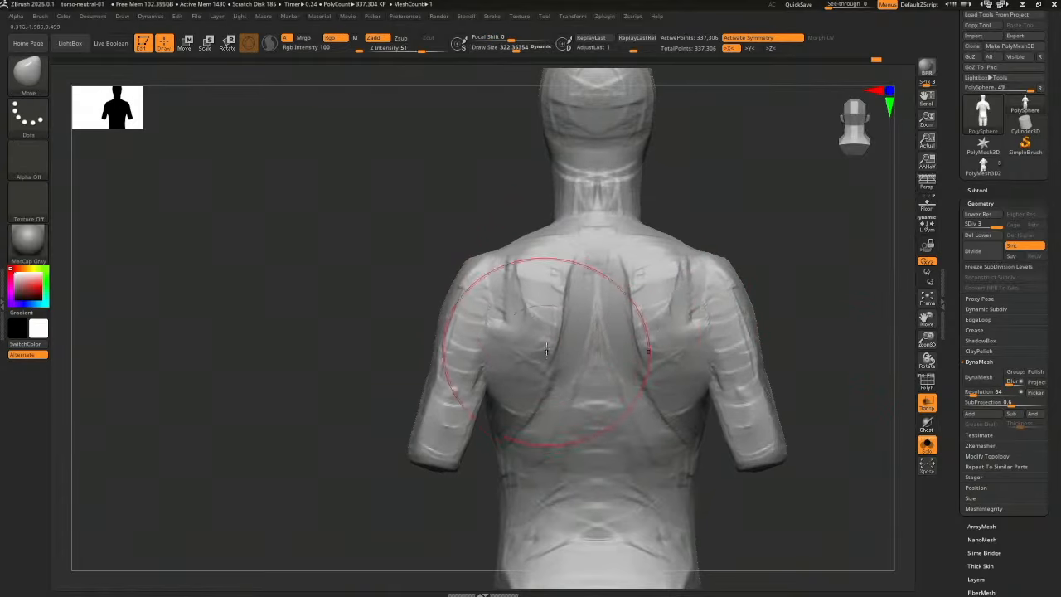
mouse_move(470, 312)
left_mouse_down()
mouse_move(462, 315)
mouse_move(478, 311)
mouse_move(474, 284)
mouse_move(464, 305)
left_mouse_up()
key("s")
left_click_drag(775, 348, 766, 277, "alt")
mouse_move(729, 336)
left_mouse_down()
mouse_move(734, 390)
mouse_move(796, 367)
mouse_move(755, 377)
left_mouse_up()
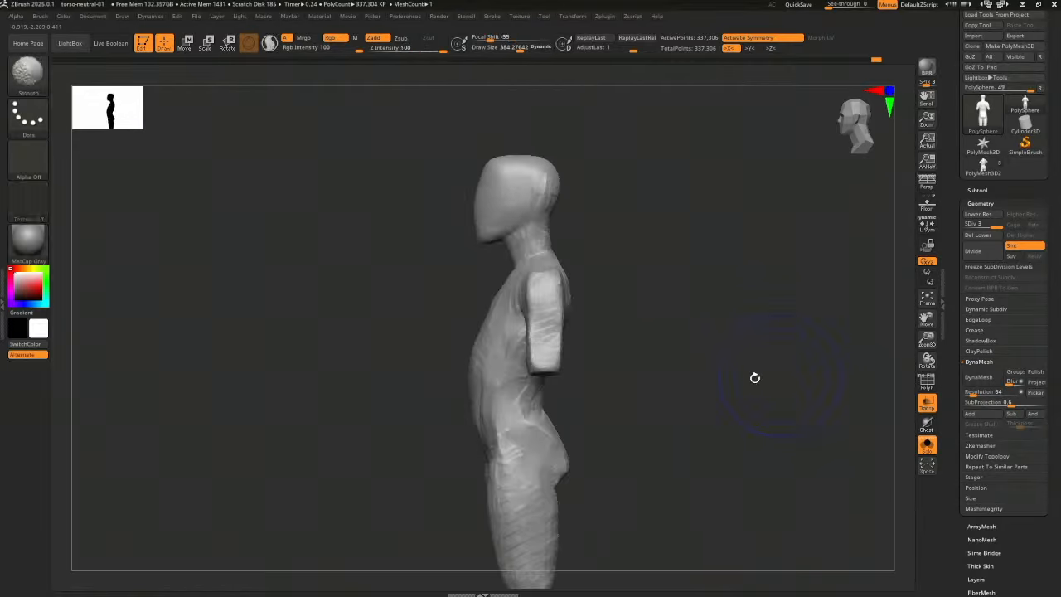
Reshape the belly and chest profile in side view with the Move brush, enlarging its draw size to about 568
key("s")
left_click_drag(689, 391, 696, 391)
left_click_drag(531, 396, 539, 396)
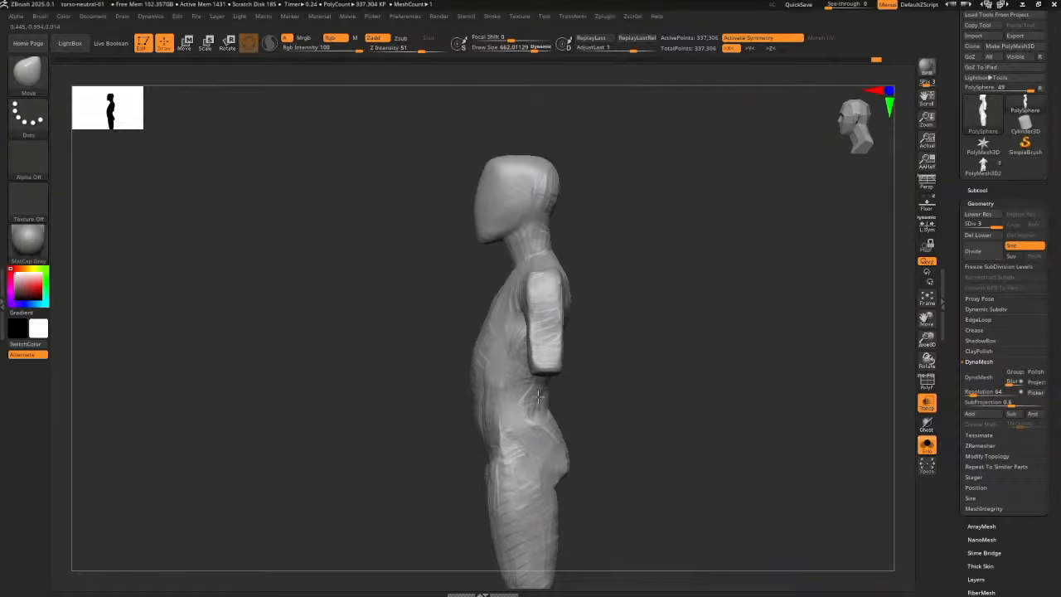
left_click_drag(475, 411, 490, 407)
key("s")
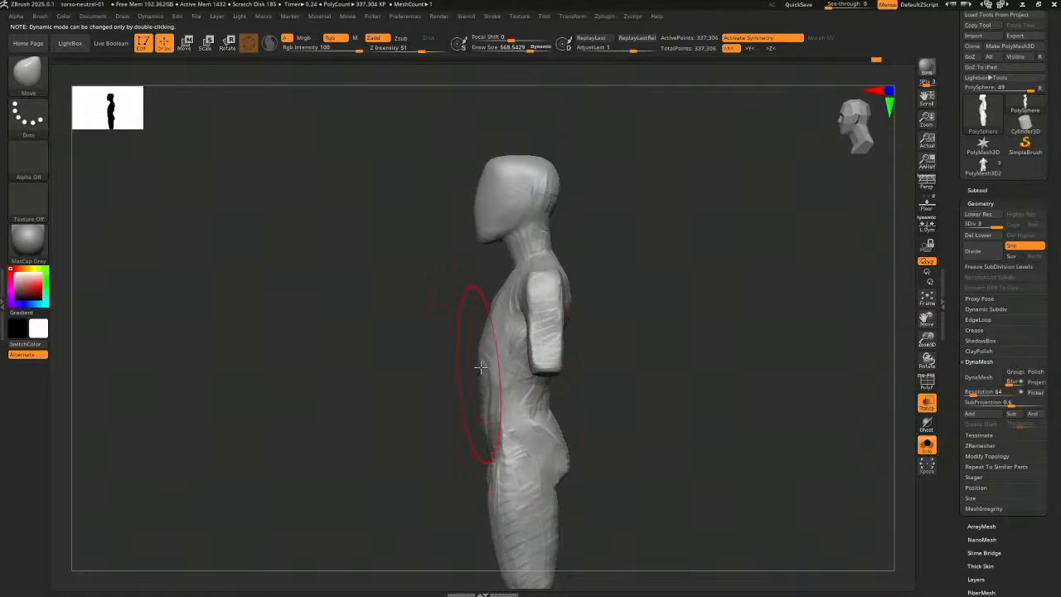
left_click_drag(480, 367, 485, 323)
Pull in the back of the thigh in side view using the Move brush at a draw size of about 503
left_click_drag(594, 463, 649, 377, "alt")
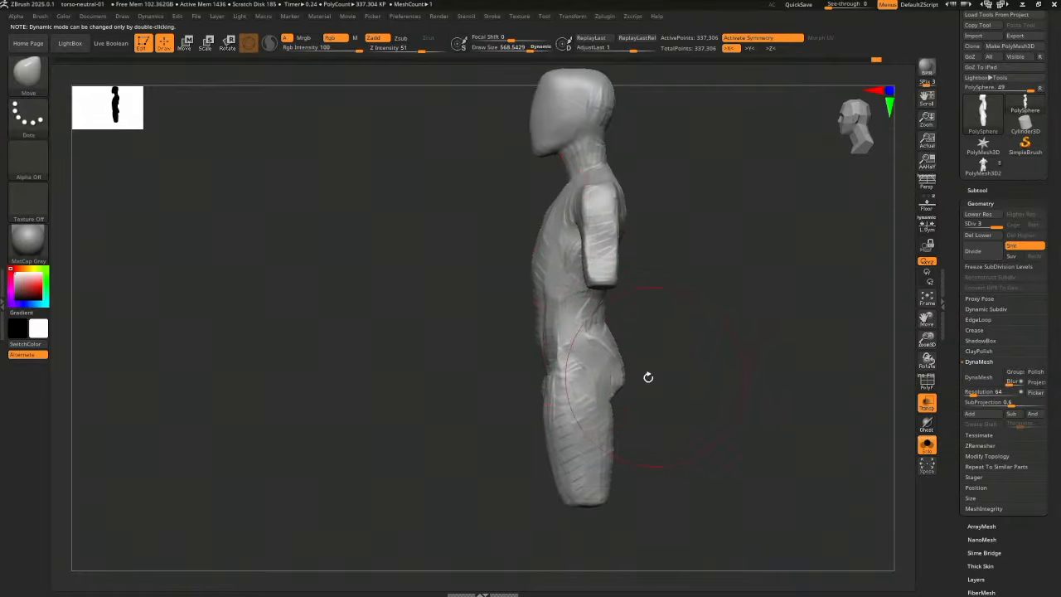
key("s")
left_click_drag(610, 443, 606, 443)
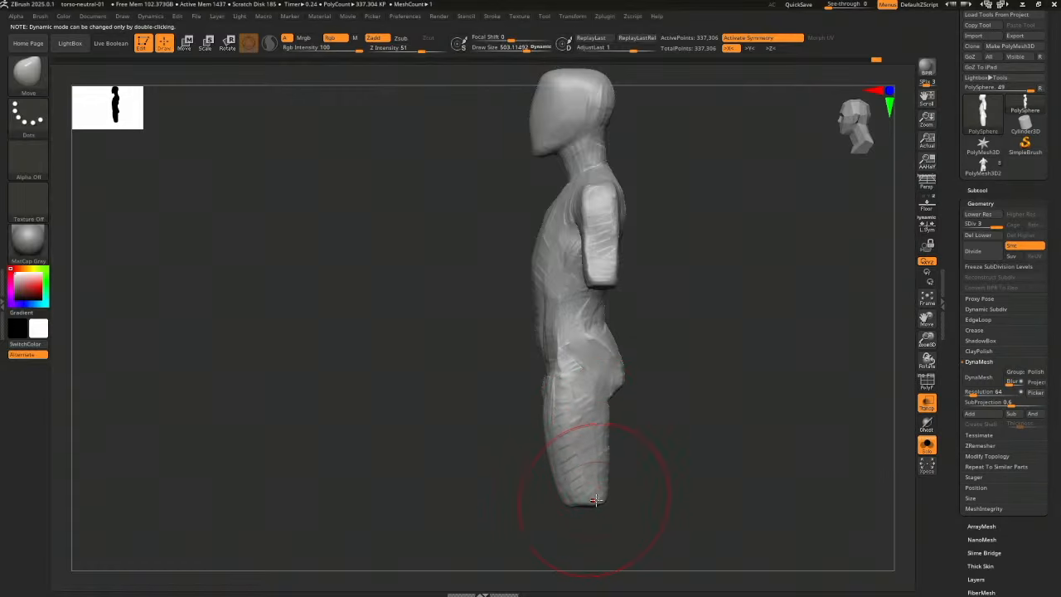
left_click_drag(666, 413, 649, 461, "alt")
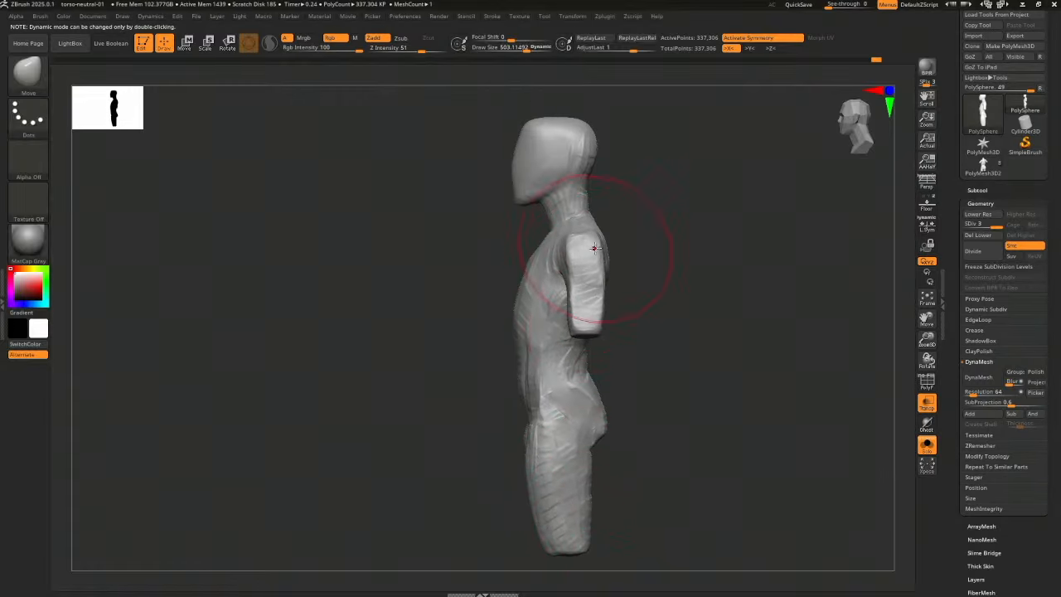
Build up the pectorals with vertical strokes of the Kingslien_Clay brush at a draw size of about 182
left_click_drag(641, 246, 505, 378)
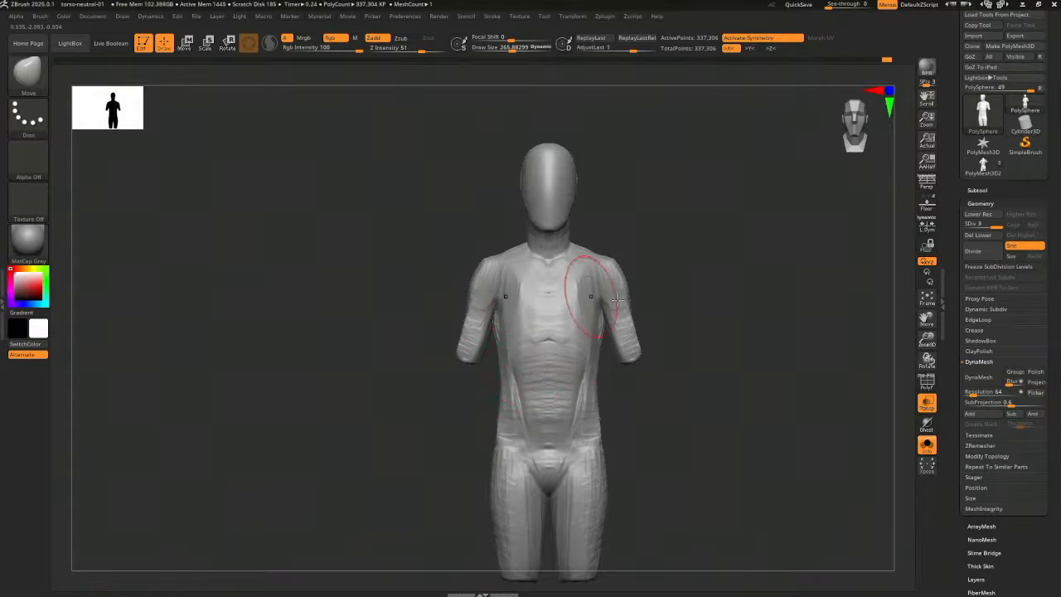
key("1")
mouse_move(724, 333)
left_mouse_down()
mouse_move(807, 361)
mouse_move(794, 363)
left_mouse_up()
key("s")
key("s")
mouse_move(661, 343)
left_mouse_down()
mouse_move(572, 334)
mouse_move(547, 357)
left_mouse_up()
mouse_move(588, 294)
left_mouse_down()
mouse_move(577, 350)
mouse_move(600, 348)
left_mouse_up()
left_click_drag(633, 305, 622, 356)
mouse_move(622, 356)
left_mouse_down()
mouse_move(582, 368)
mouse_move(623, 361)
left_mouse_up()
left_click_drag(623, 302, 621, 362)
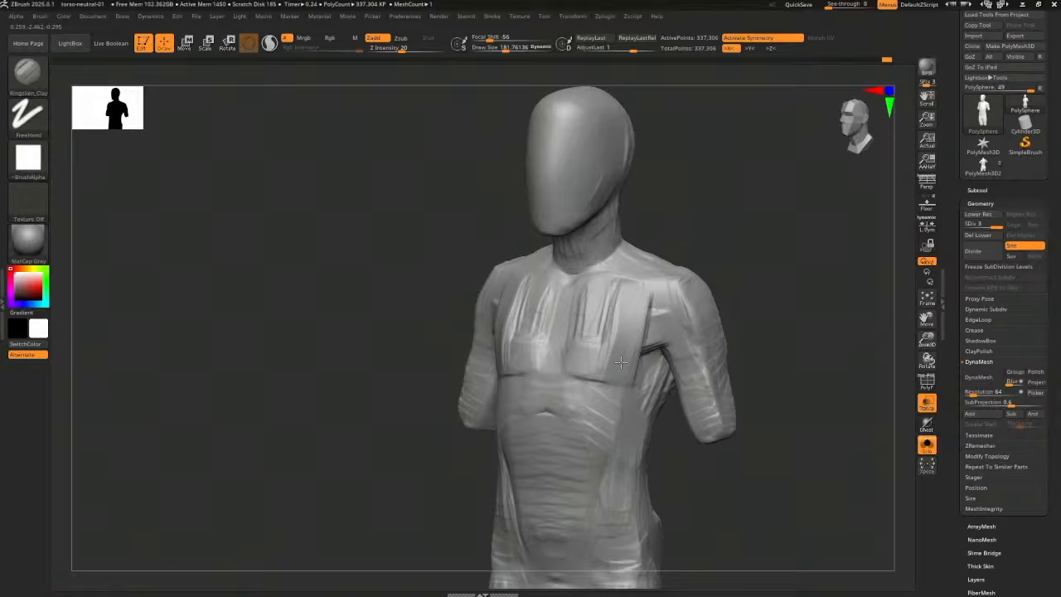
Fill out the pectoral and its lower edge from the opposite three-quarter view with the clay brush, extending toward the shoulder and ribs
mouse_move(728, 255)
left_mouse_down()
mouse_move(758, 254)
mouse_move(523, 288)
mouse_move(530, 341)
left_mouse_up()
left_click_drag(511, 294, 498, 337)
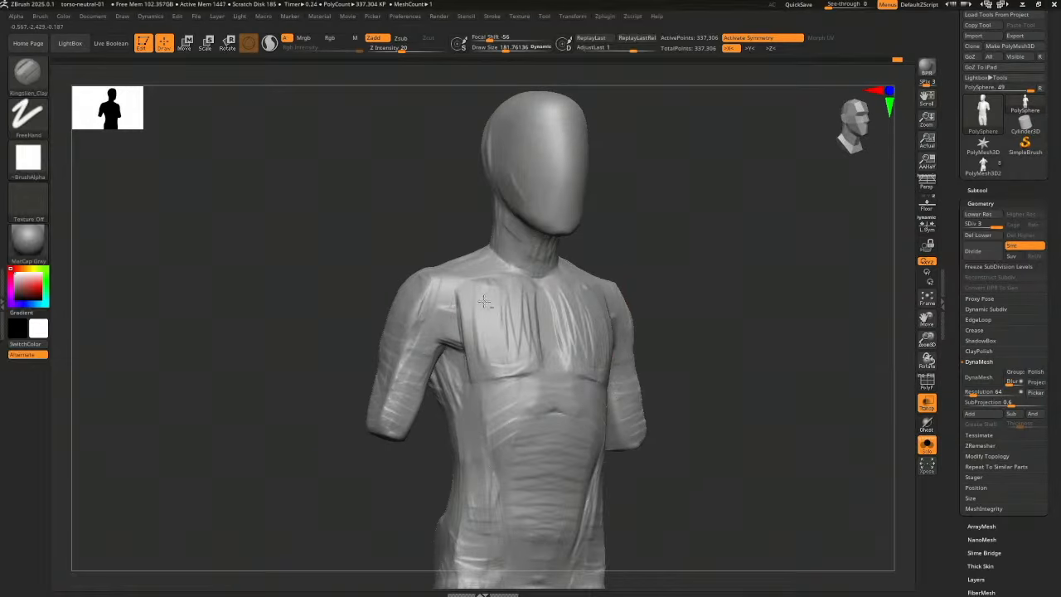
mouse_move(484, 301)
left_mouse_down()
mouse_move(464, 331)
mouse_move(449, 315)
mouse_move(429, 321)
left_mouse_up()
mouse_move(492, 375)
left_mouse_down()
mouse_move(476, 386)
mouse_move(530, 354)
mouse_move(527, 335)
mouse_move(542, 360)
mouse_move(578, 332)
left_mouse_up()
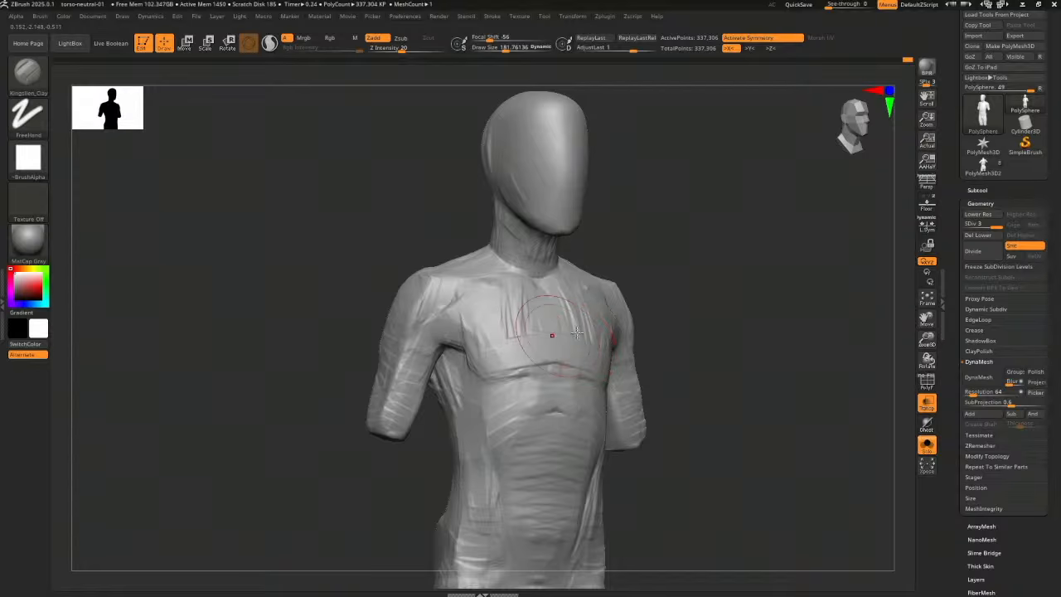
left_click_drag(496, 285, 479, 295)
mouse_move(494, 379)
left_mouse_down()
mouse_move(555, 362)
mouse_move(507, 396)
mouse_move(502, 436)
mouse_move(492, 435)
mouse_move(504, 452)
left_mouse_up()
Add clay strokes along the outer pectoral toward the armpit and check the form from several angles
left_click_drag(701, 409, 689, 371, "alt")
mouse_move(689, 379)
left_mouse_down("shift")
mouse_move(682, 388)
mouse_move(753, 410)
mouse_move(754, 383)
left_mouse_up("shift")
left_click_drag(770, 392, 729, 398)
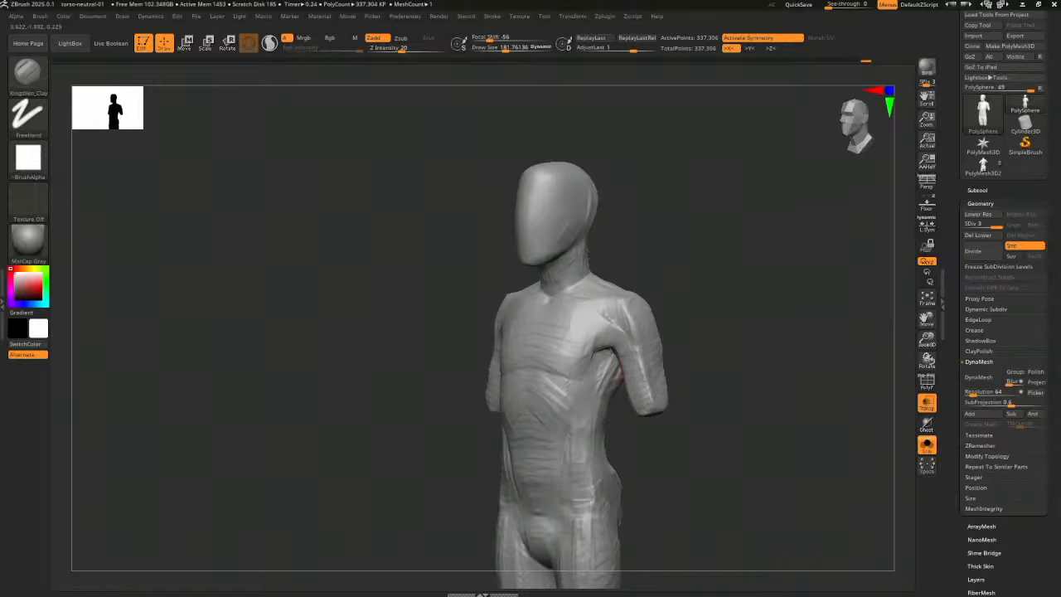
left_click_drag(573, 370, 600, 349)
mouse_move(722, 345)
left_mouse_down()
mouse_move(696, 348)
mouse_move(727, 370)
left_mouse_up()
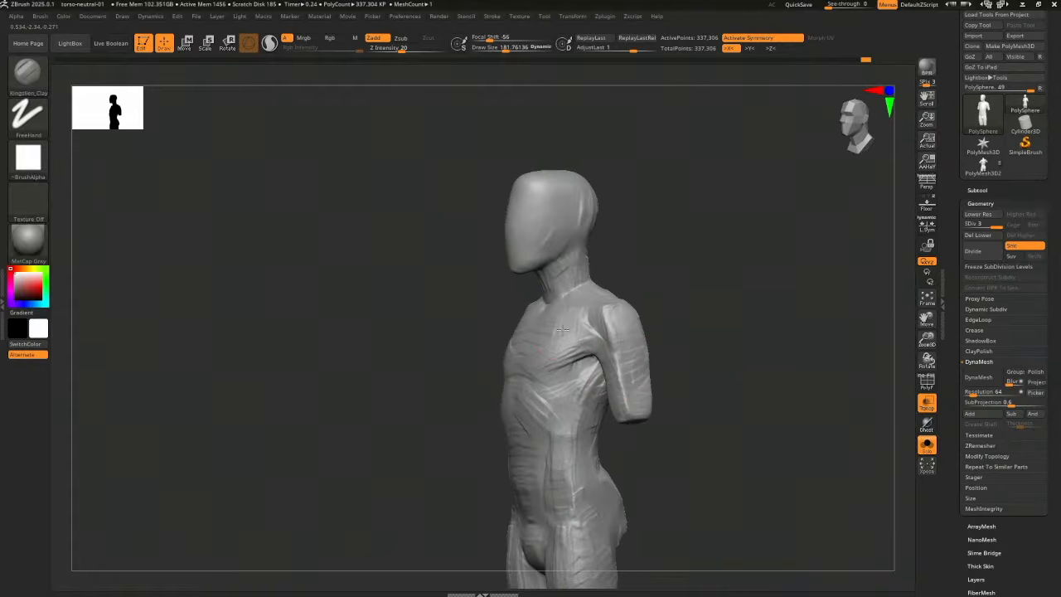
mouse_move(682, 333)
left_mouse_down()
mouse_move(597, 387)
mouse_move(681, 318)
left_mouse_up()
mouse_move(731, 381)
left_mouse_down()
mouse_move(792, 383)
mouse_move(797, 369)
left_mouse_up()
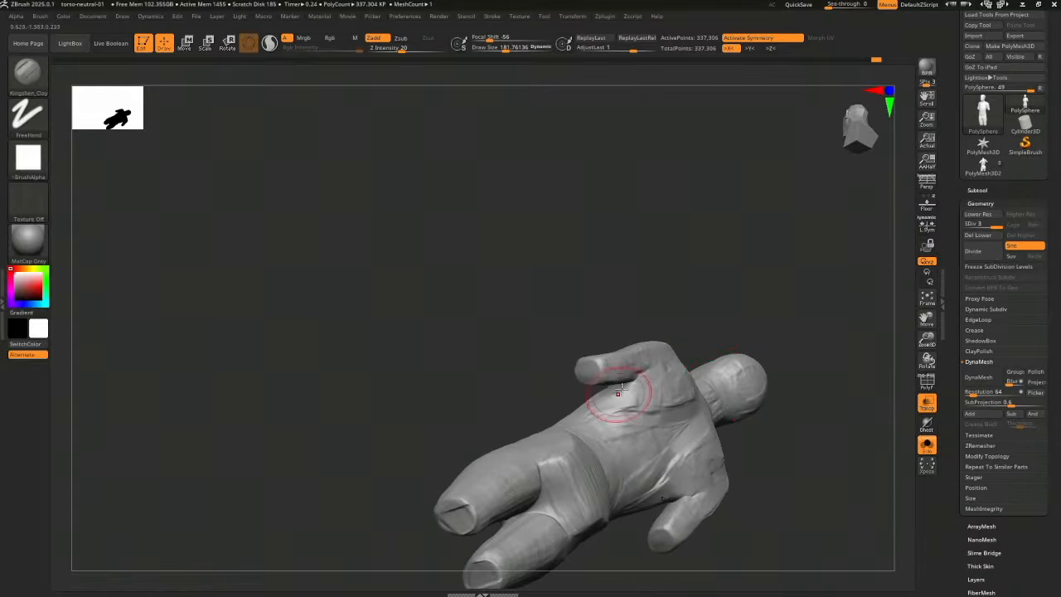
mouse_move(730, 339)
left_mouse_down()
mouse_move(751, 322)
mouse_move(790, 419)
mouse_move(679, 326)
mouse_move(715, 348)
mouse_move(706, 369)
mouse_move(689, 341)
mouse_move(670, 347)
left_mouse_up()
Turn on the floor grid and adjust the arms and waist in front view with the Move brush at a draw size of about 422
key("s")
left_click(927, 205)
key("s")
left_click_drag(643, 328, 663, 328)
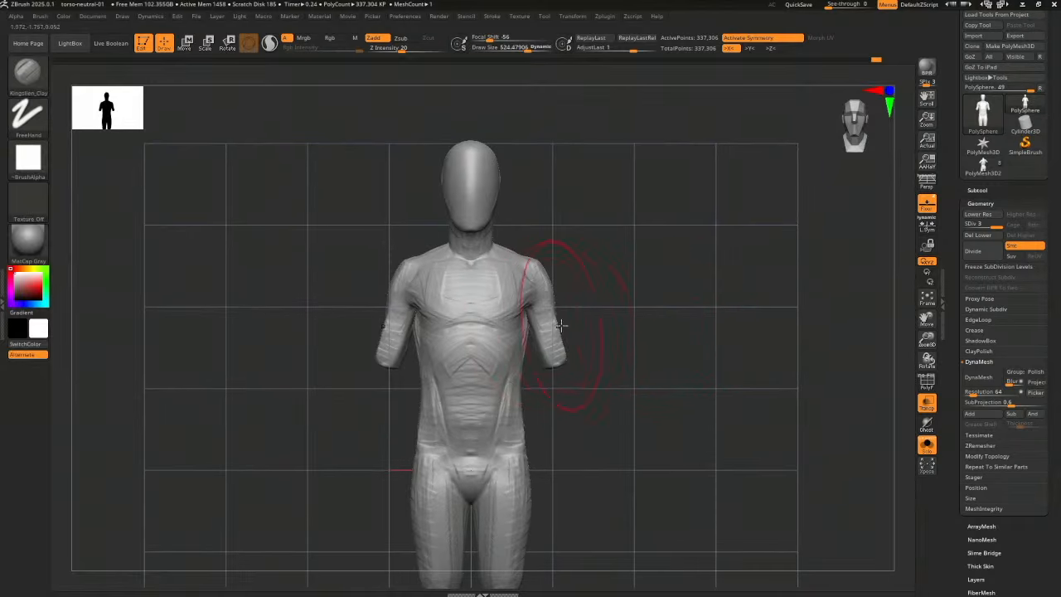
key("b")
key("m")
key("v")
key("s")
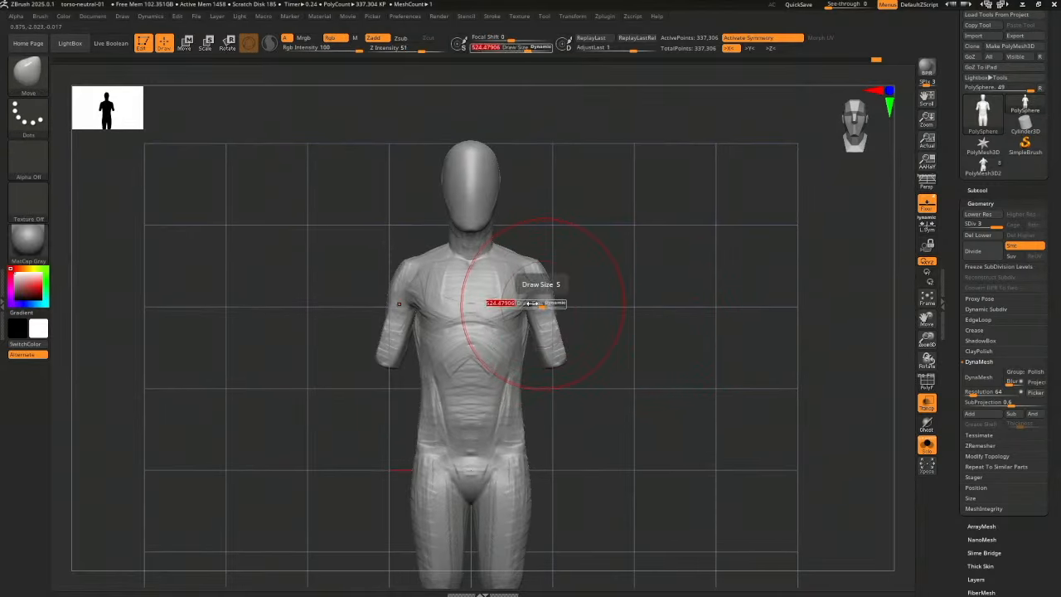
left_click_drag(541, 303, 535, 303)
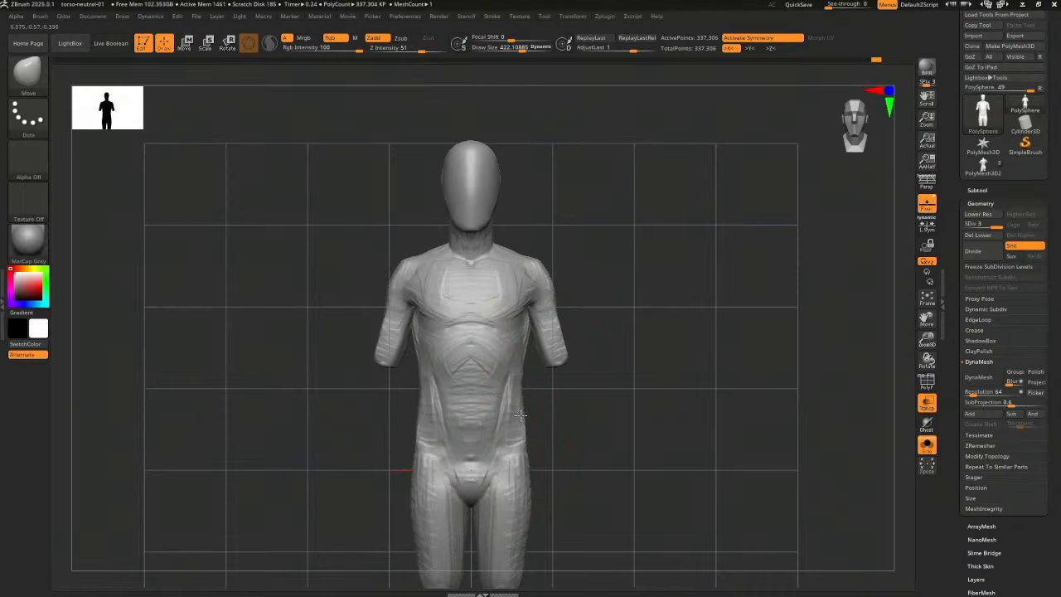
mouse_move(571, 423)
left_mouse_down()
mouse_move(514, 423)
mouse_move(596, 419)
mouse_move(551, 416)
left_mouse_up()
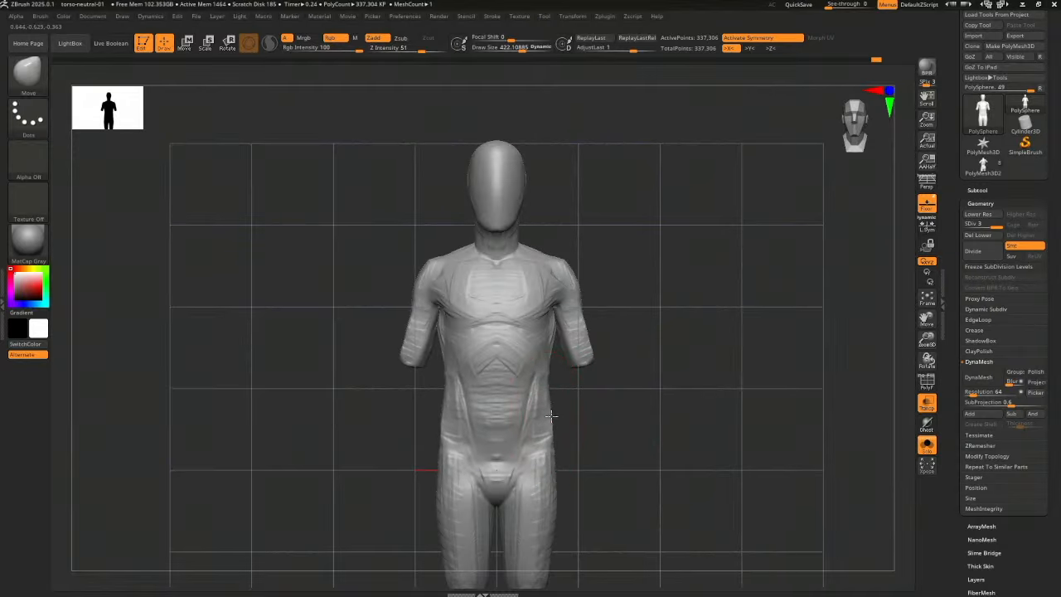
Examine the figure's head and body proportions against the floor grid in front and side views
mouse_move(579, 510)
left_mouse_down("alt")
mouse_move(572, 459)
mouse_move(543, 486)
mouse_move(543, 474)
mouse_move(521, 470)
left_mouse_up("alt")
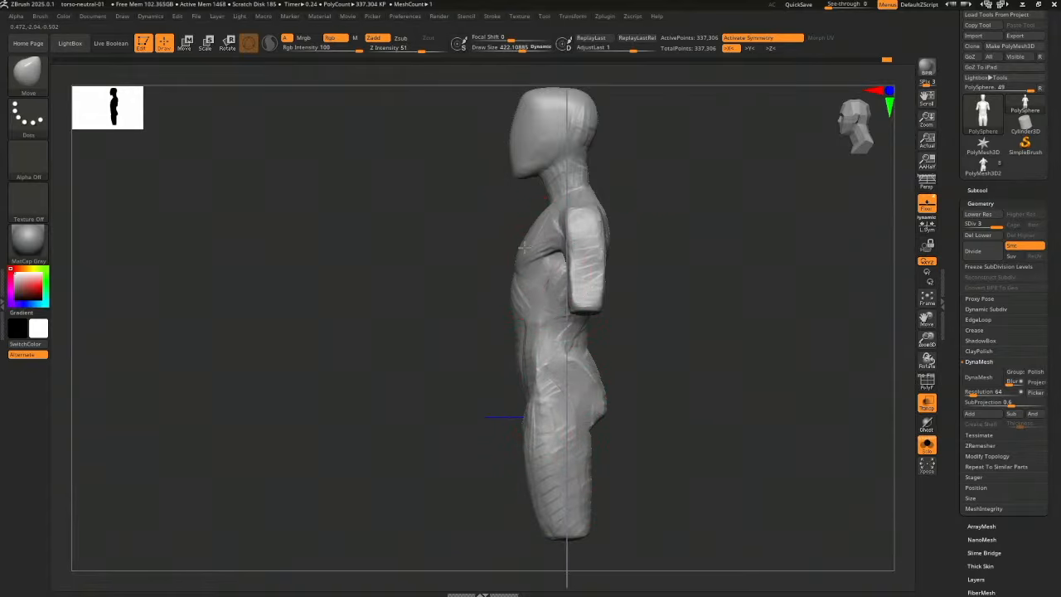
right_click_drag(524, 247, 699, 293, "shift")
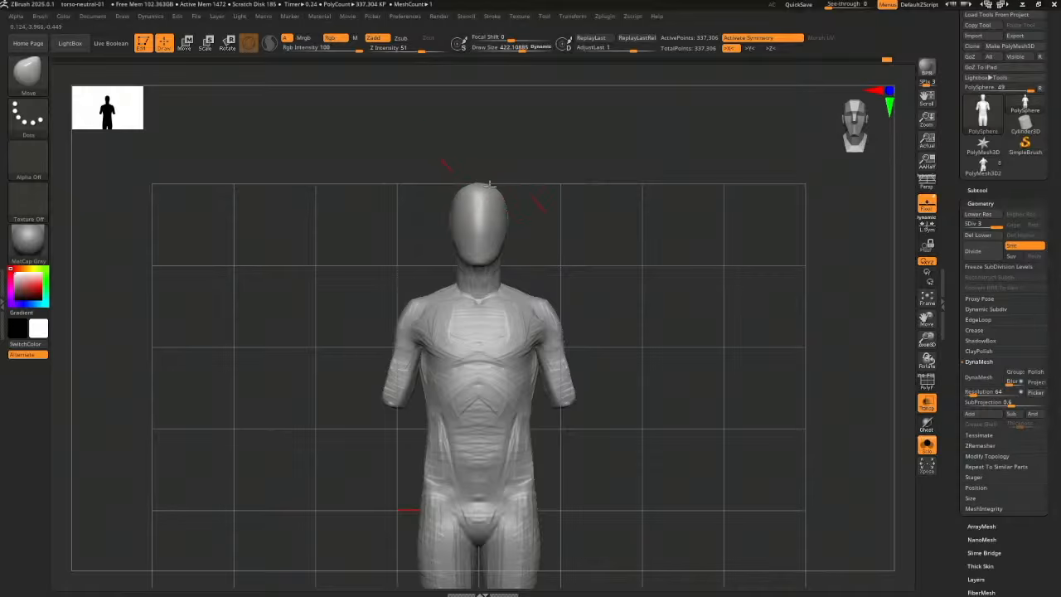
right_click_drag(488, 186, 527, 207)
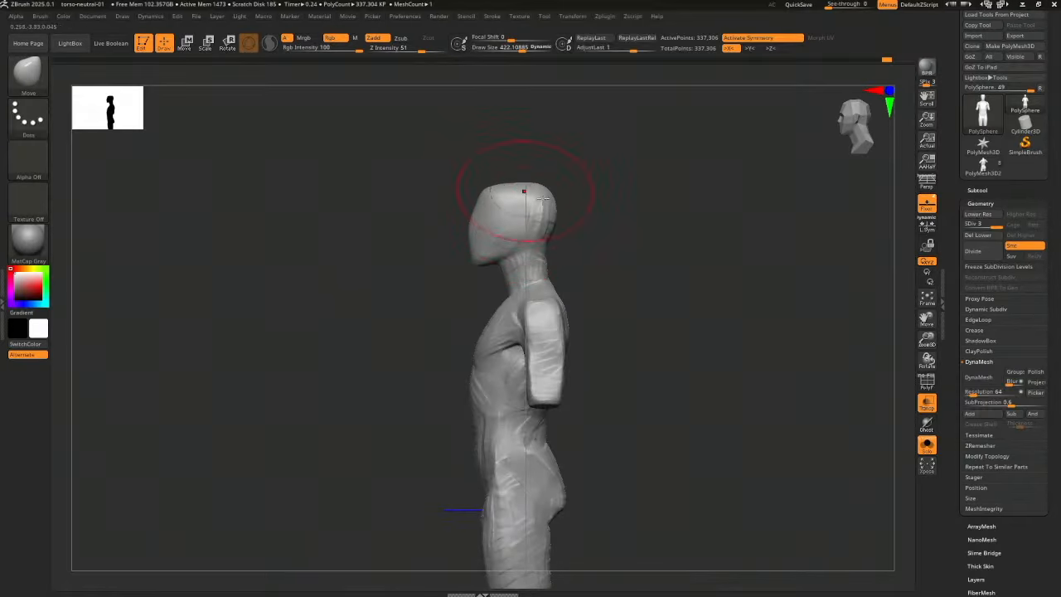
mouse_move(549, 238)
left_mouse_down()
mouse_move(542, 248)
mouse_move(618, 249)
left_mouse_up()
Place canvas snapshots of the figure side by side in three-quarter, front, side and back views
left_click_drag(680, 285, 726, 274, "shift")
left_click_drag(828, 290, 703, 365)
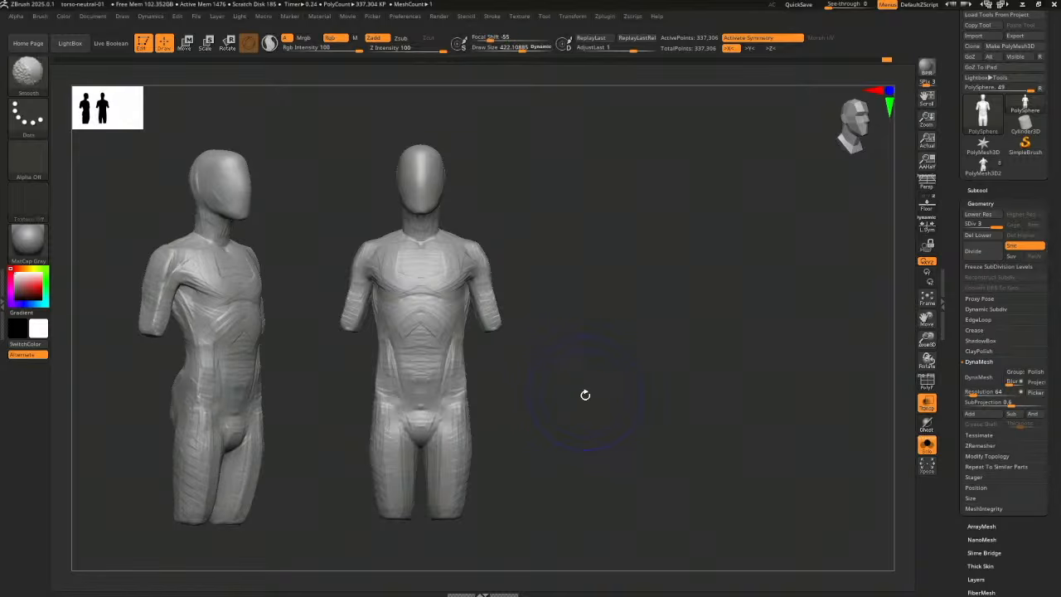
left_click_drag(829, 437, 903, 439, "alt")
left_click_drag(878, 441, 735, 464)
left_click_drag(735, 464, 840, 441, "alt")
left_click_drag(840, 441, 934, 488)
key("shift+s")
key("shift+s")
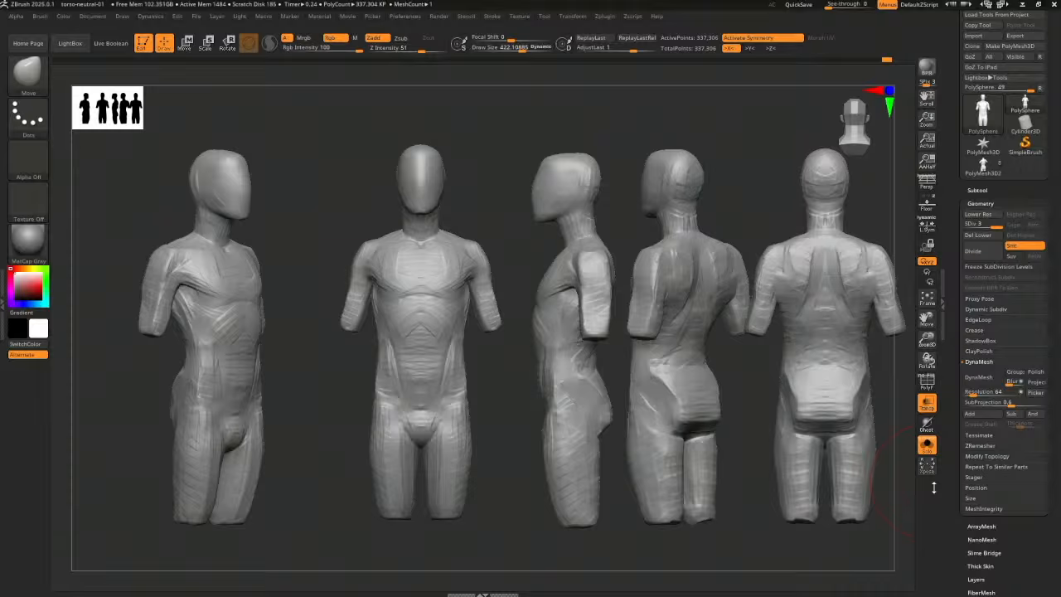
Start saving the project and create a march-live folder inside Classes > AnatomyForArtist-OnDemand as its location
key("ctrl+s")
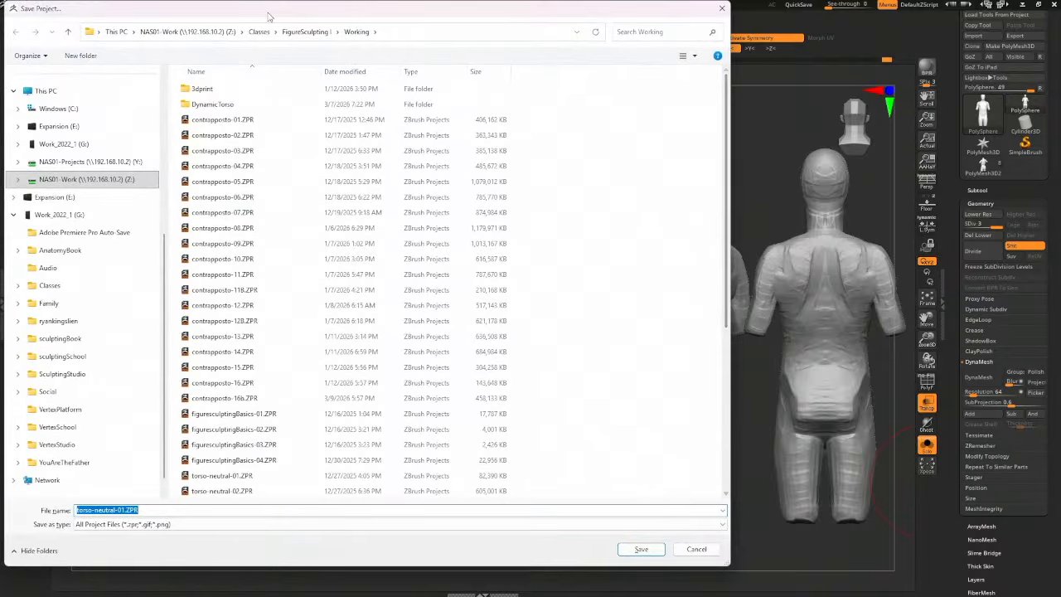
left_click(259, 32)
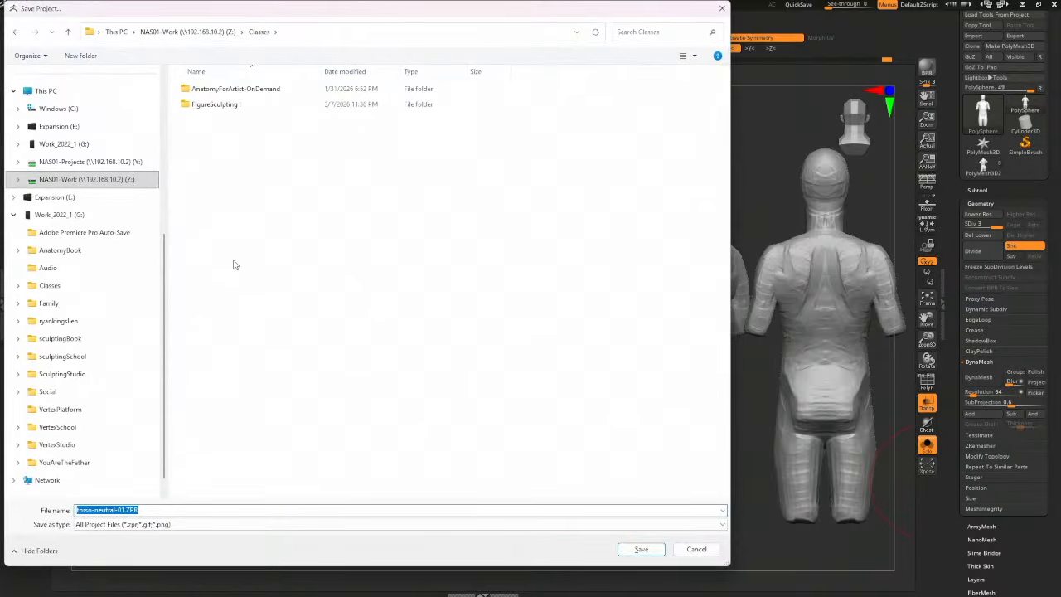
double_click(270, 89)
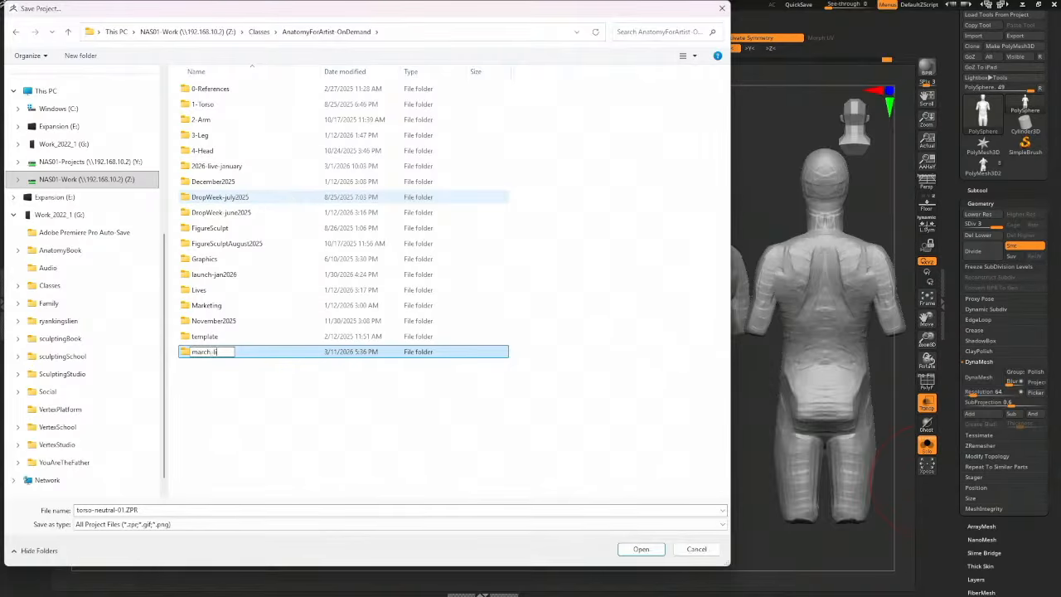
key("Return")
key("Return")
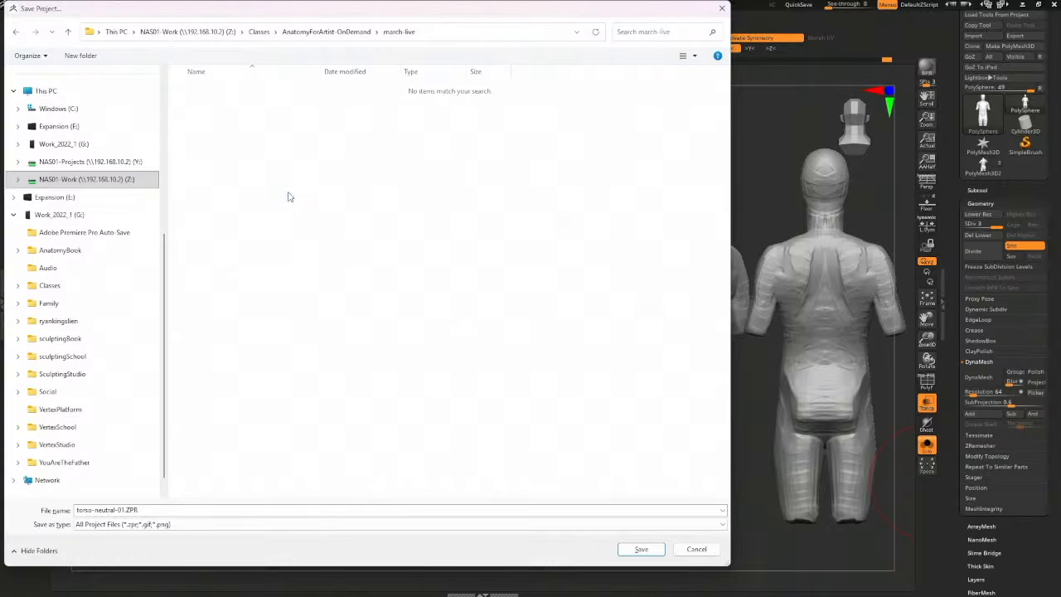
Save the project under the file name march-live-01
left_click(208, 509)
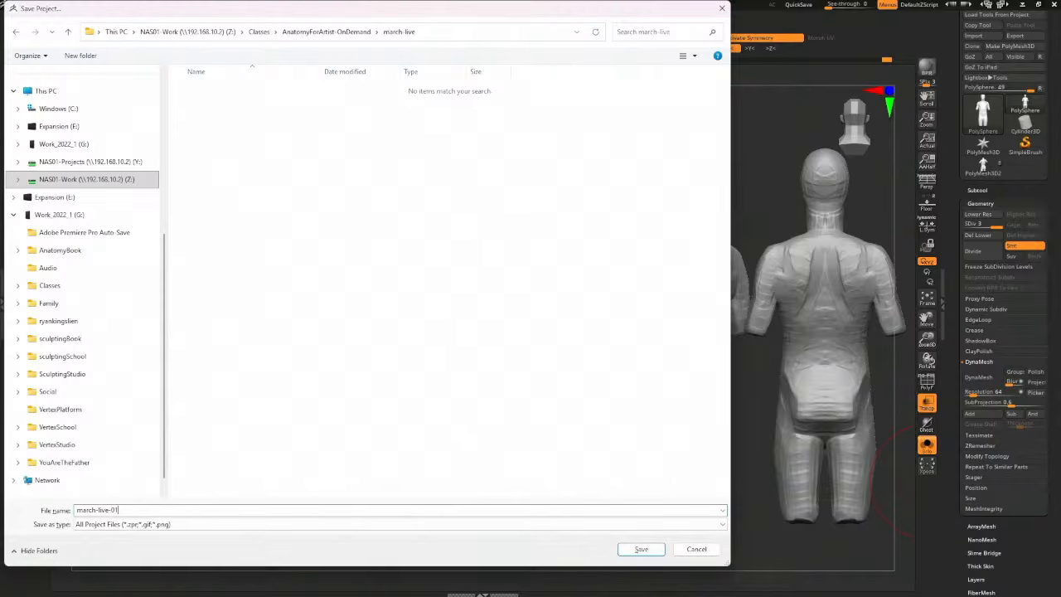
type("march-live-01")
key("Return")
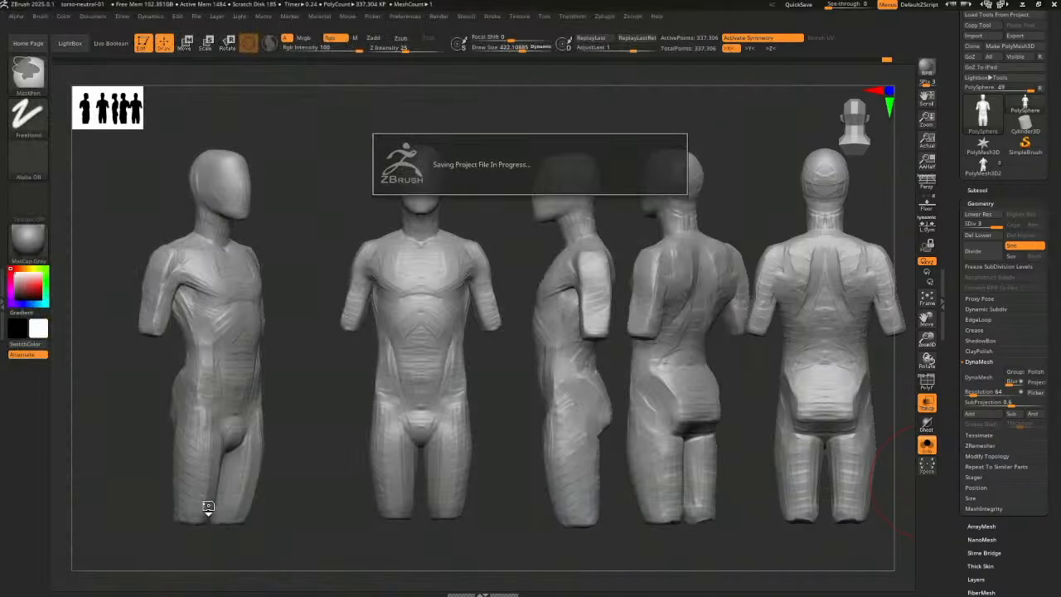
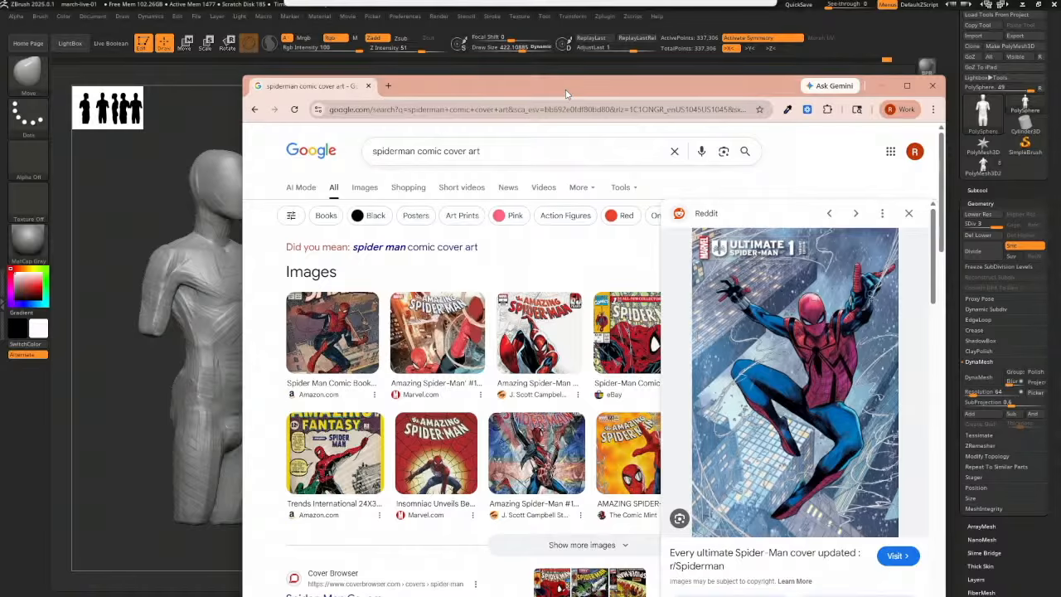
Move the browser window with the comic cover reference off the canvas and clear the figure snapshots
left_click_drag(566, 94, 1059, 77)
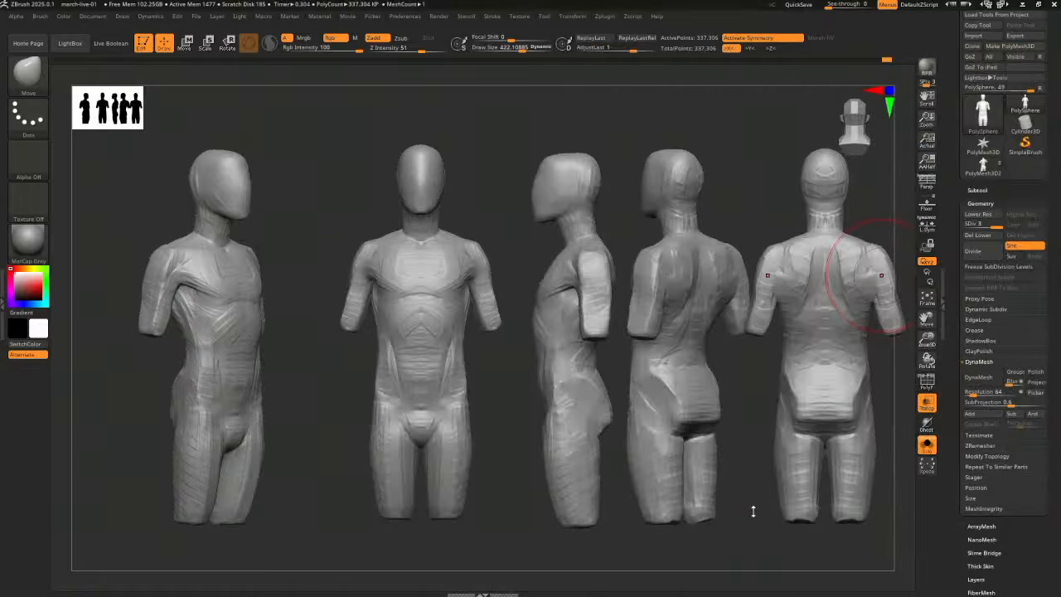
key("ctrl+n")
left_click_drag(748, 542, 603, 504, "alt")
left_click_drag(738, 377, 815, 371)
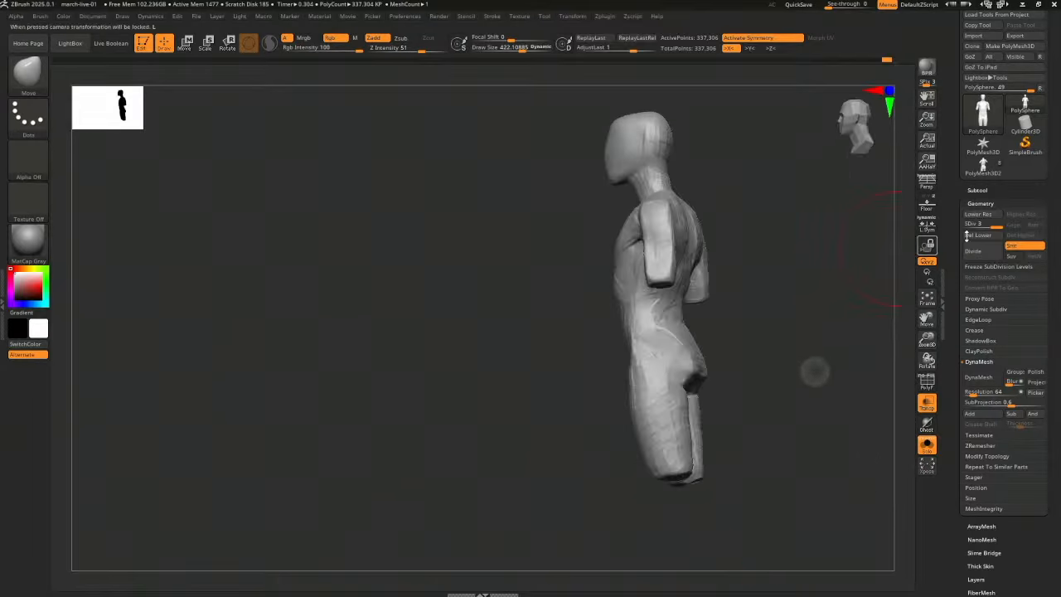
Duplicate the PolySphere subtool
left_click(977, 189)
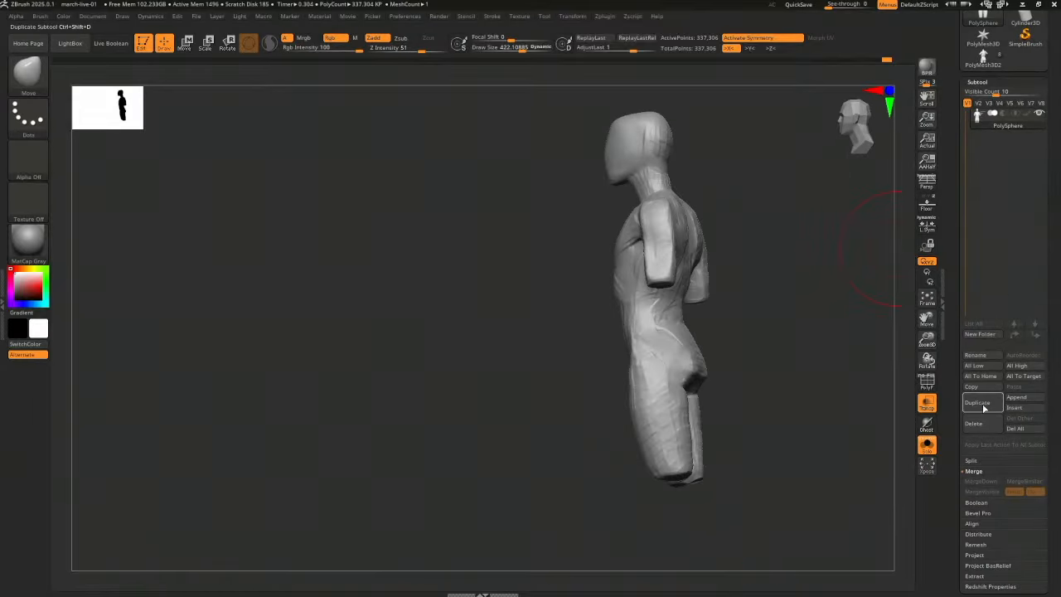
left_click(982, 406)
left_click_drag(807, 313, 891, 315)
Freeze the subdivision levels of the duplicated figure in its geometry settings
left_click(986, 82)
left_click(980, 95)
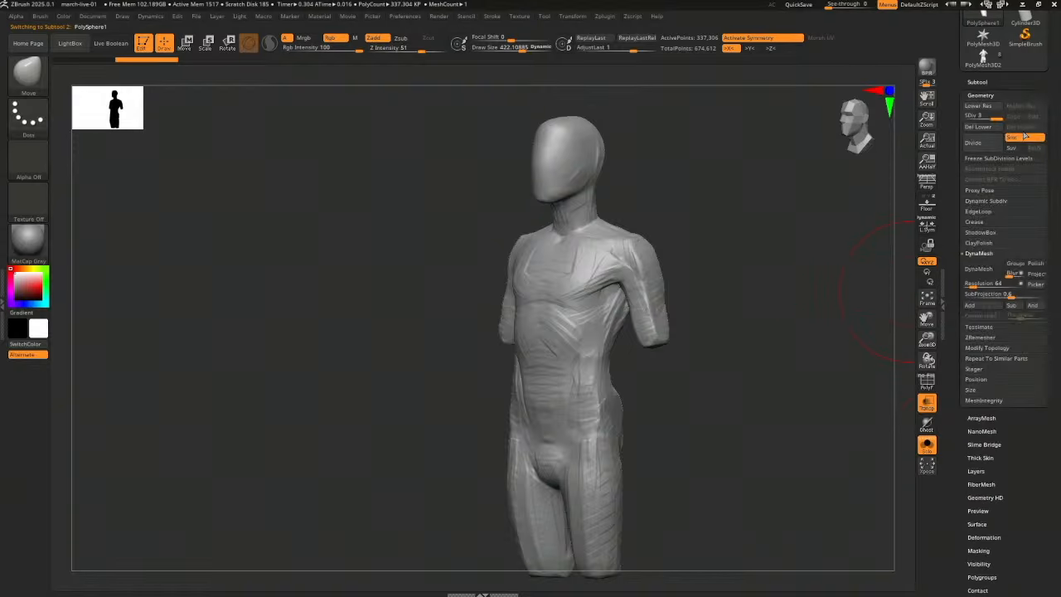
left_click(1003, 157)
Display the polyframe on the duplicated figure and ZRemesh it with the current settings
key("shift+f")
left_click_drag(797, 426, 788, 440)
left_click_drag(796, 378, 777, 338, "alt")
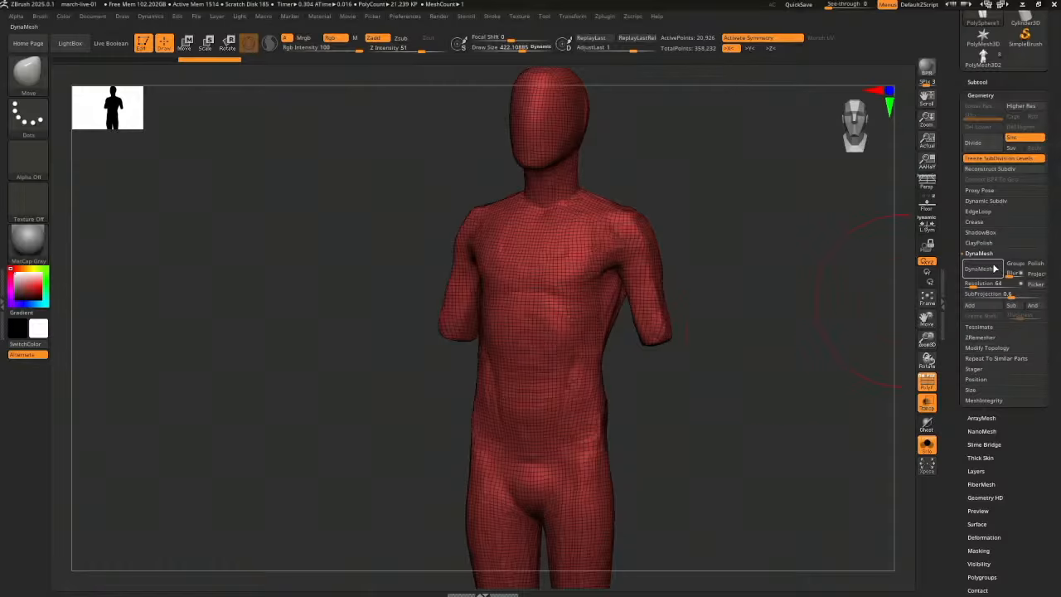
left_click(987, 338)
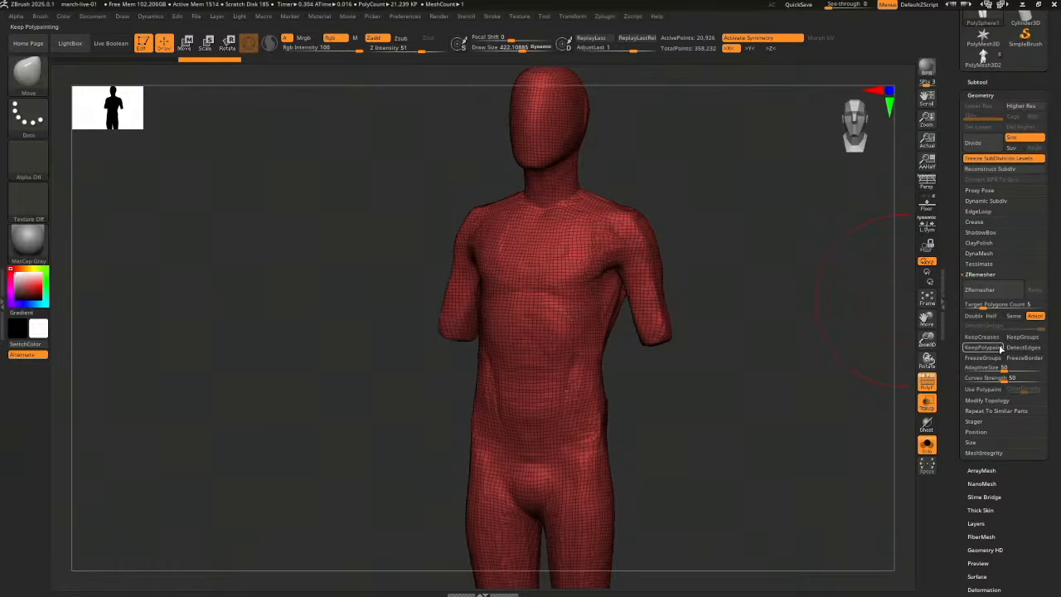
left_click(980, 289)
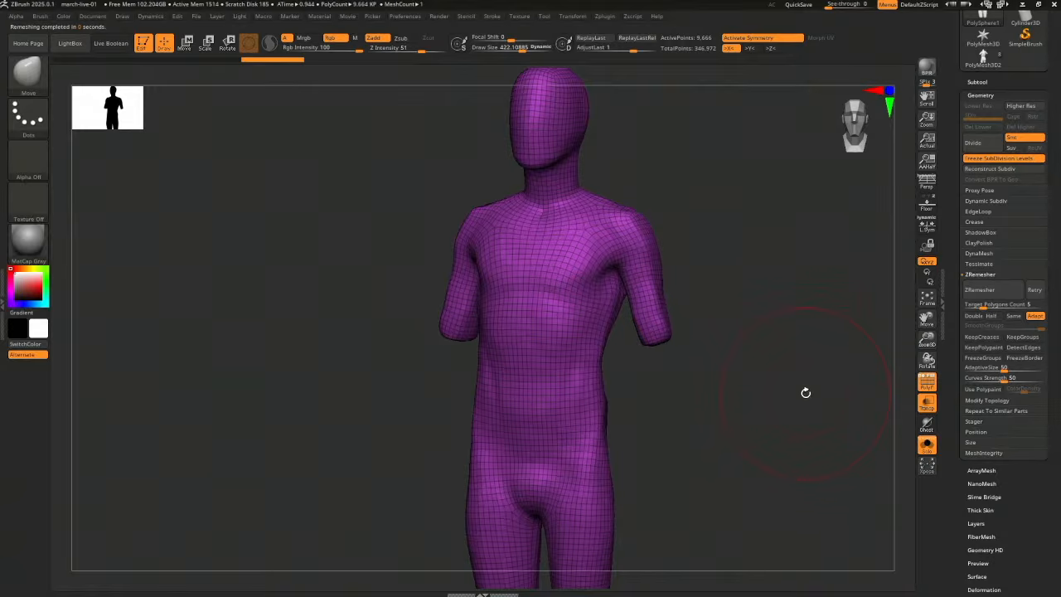
Compare the figure before and after ZRemesher, keep the remeshed version, and unfreeze its subdivision levels to reproject the detail
key("ctrl+z")
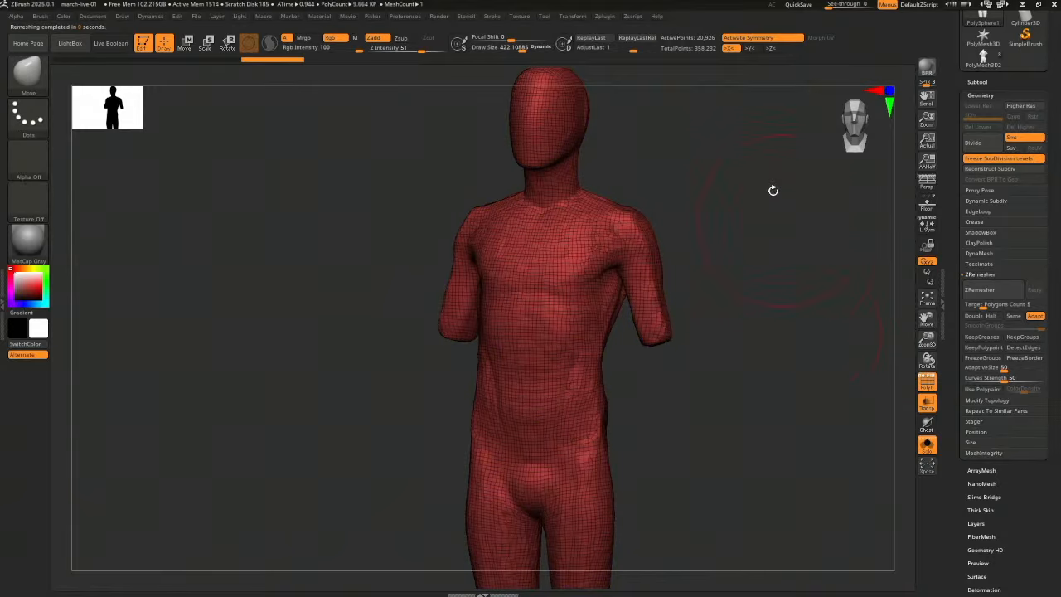
key("ctrl+shift+z")
left_click_drag(807, 403, 795, 439)
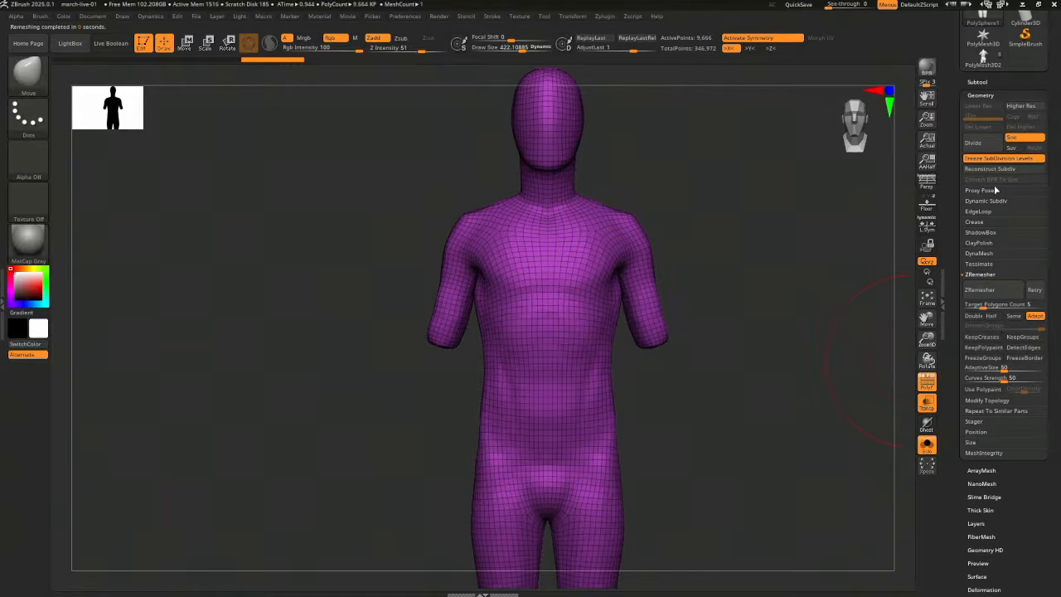
left_click(998, 158)
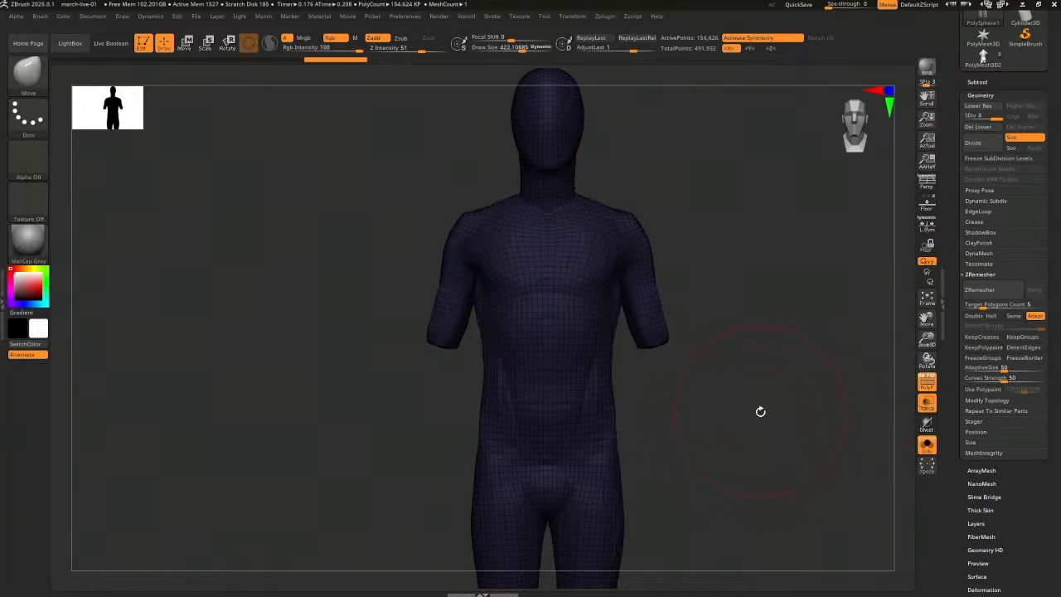
Hide the polyframe on the duplicated figure and set its subdivision level to 1
key("shift+f")
mouse_move(760, 406)
left_mouse_down()
mouse_move(770, 415)
mouse_move(777, 403)
mouse_move(765, 405)
mouse_move(774, 420)
mouse_move(846, 329)
left_mouse_up()
left_click(770, 420, "ctrl")
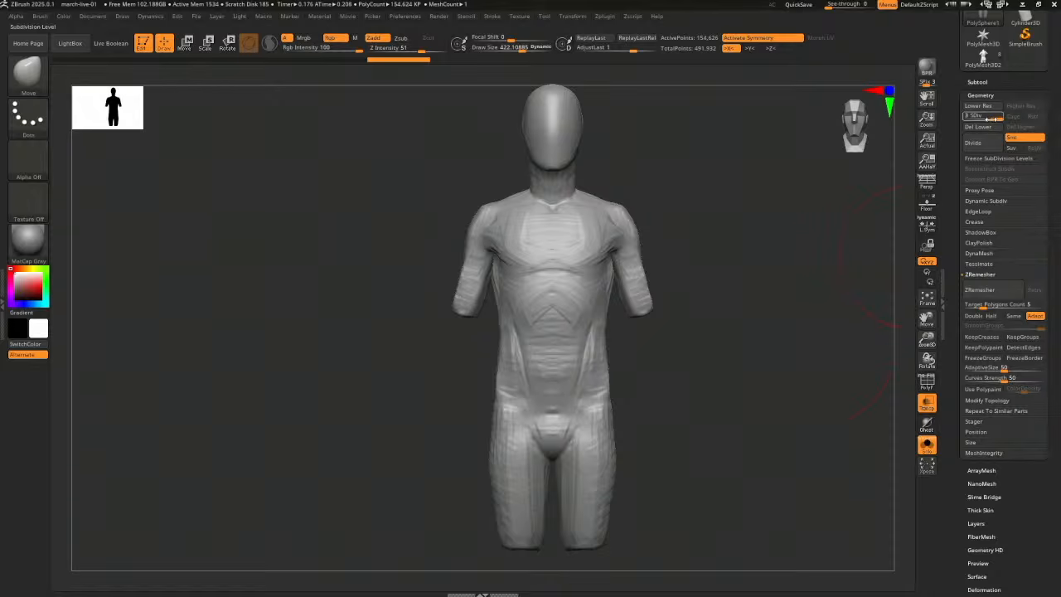
left_click(966, 116)
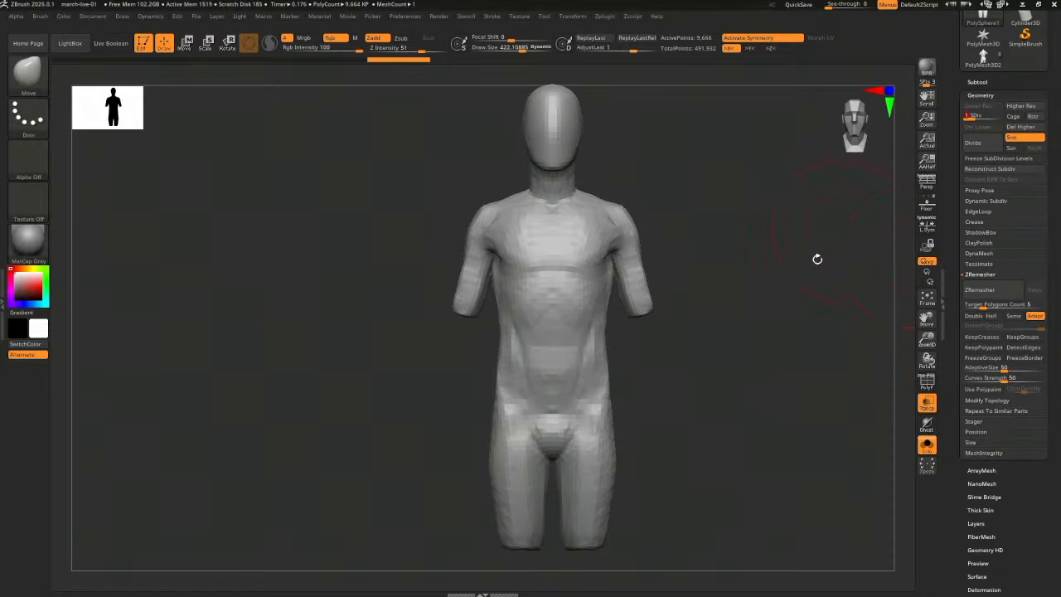
mouse_move(817, 256)
left_mouse_down()
mouse_move(691, 381)
mouse_move(705, 395)
mouse_move(681, 387)
left_mouse_up()
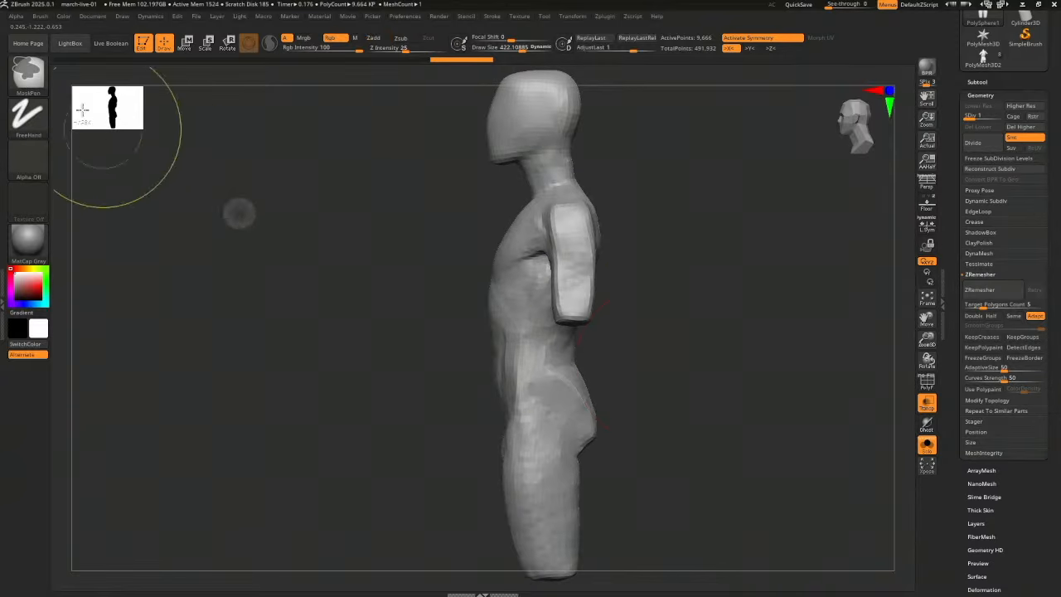
left_click(32, 76, "ctrl")
left_click(210, 134, "ctrl")
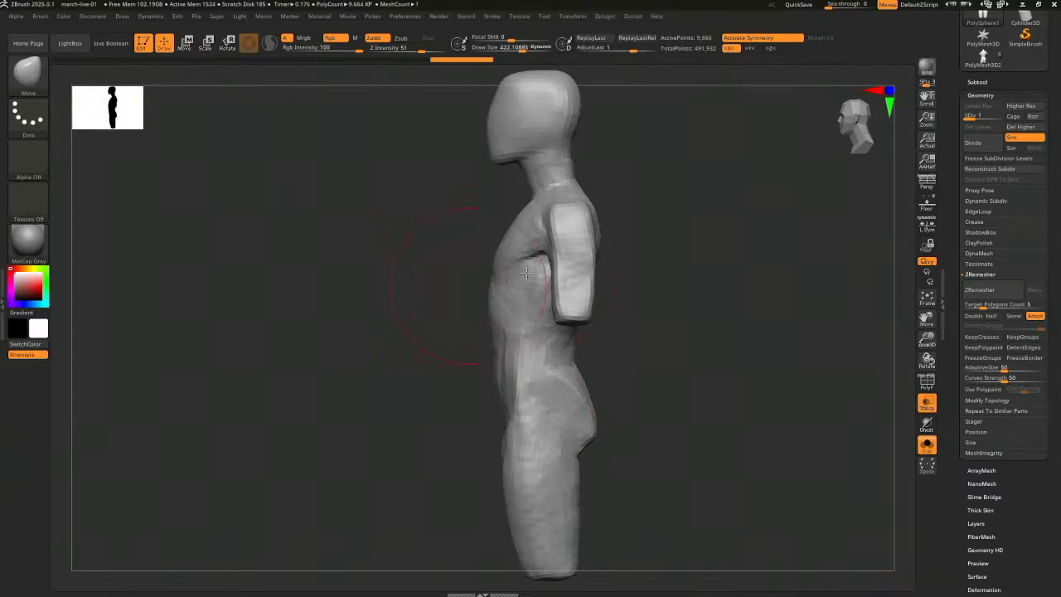
mouse_move(701, 251)
left_mouse_down("alt")
mouse_move(693, 286)
mouse_move(694, 276)
mouse_move(742, 330)
left_mouse_up("alt")
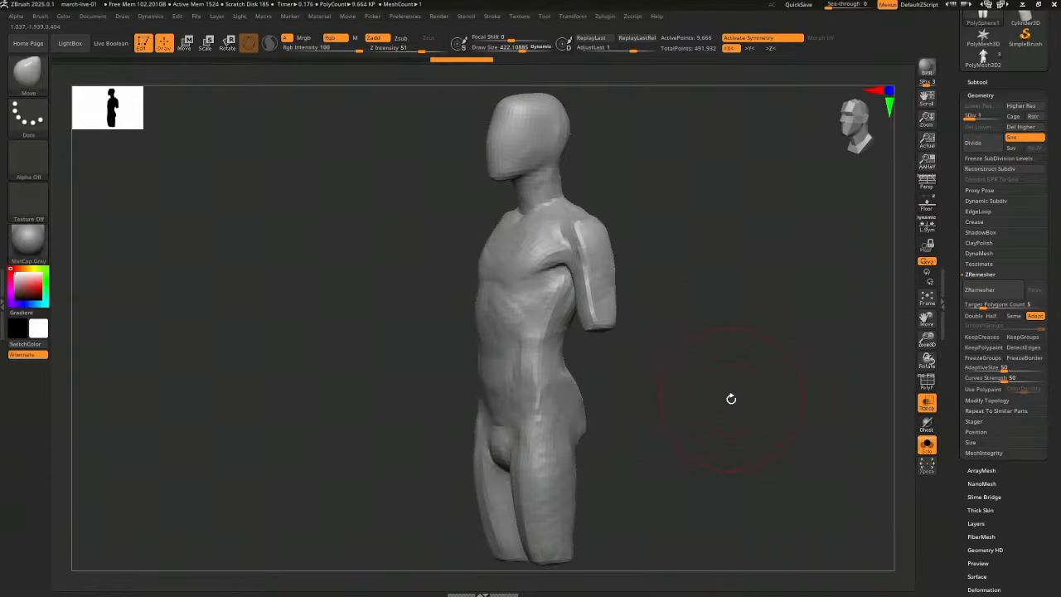
left_click_drag(731, 399, 708, 418)
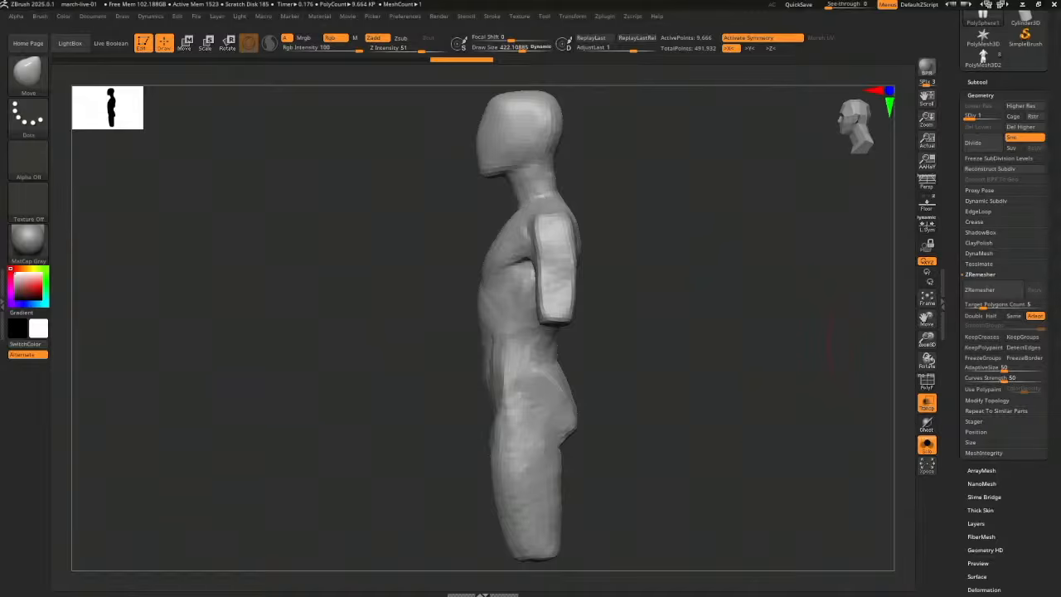
Switch to PureRef by launching it from the system search and dismiss its update notice
key("super")
type("pureref")
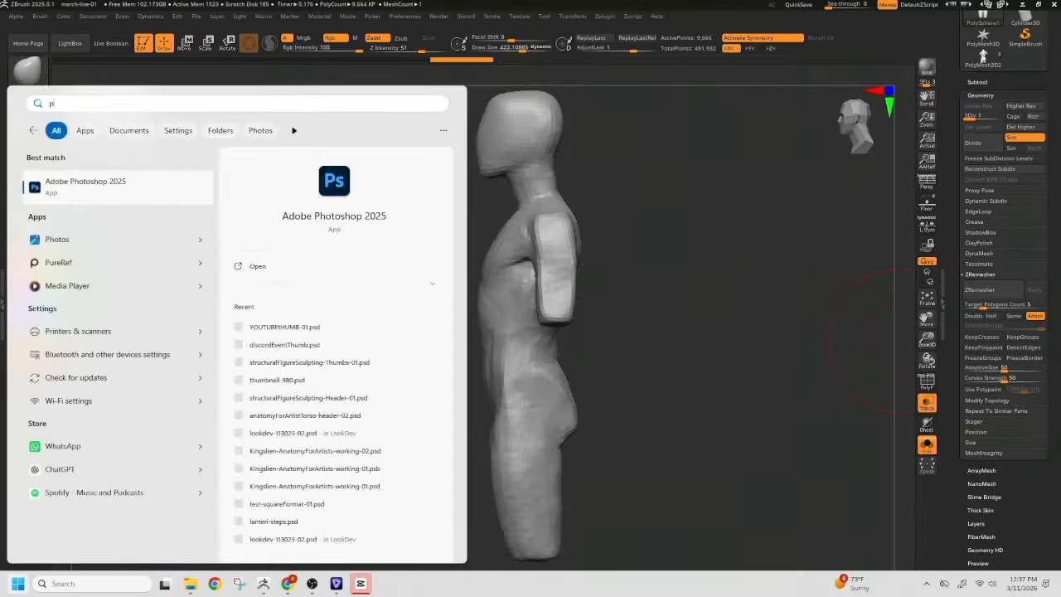
key("Return")
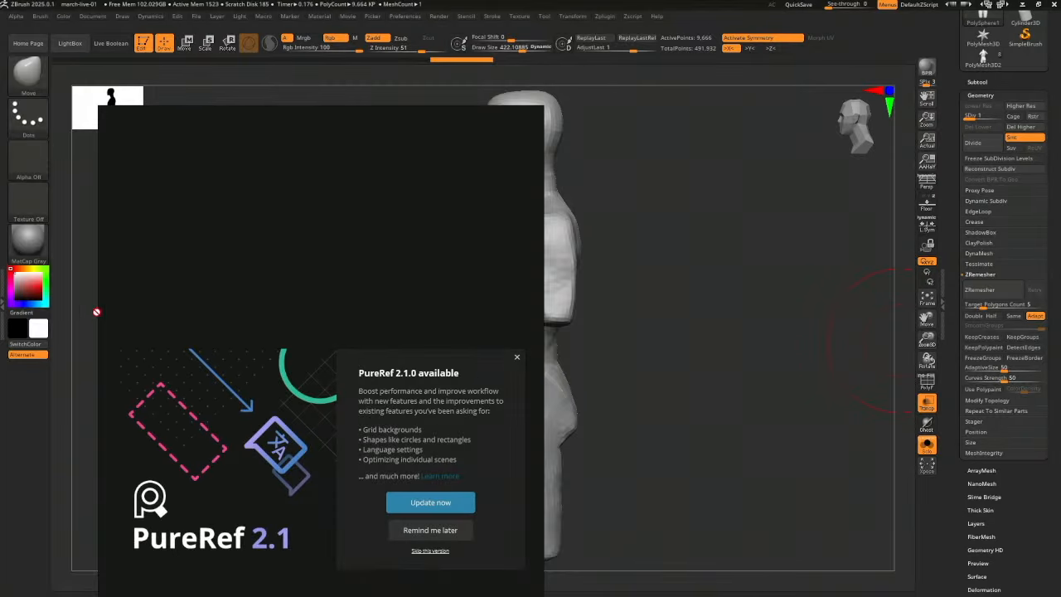
left_click(515, 358)
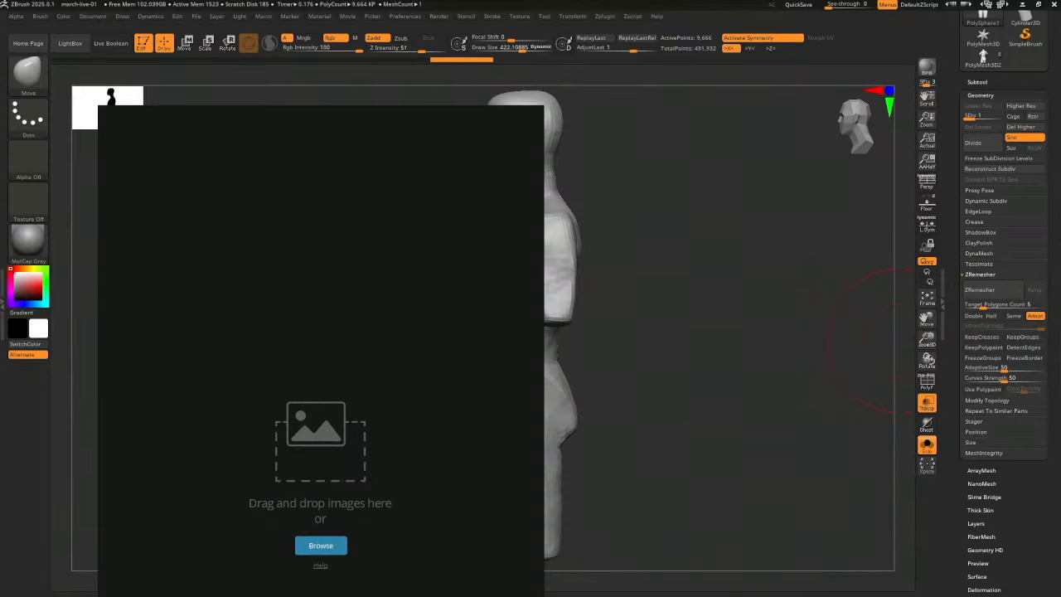
Add the Ultimate Spider-Man cover to the empty PureRef scene and set the window to Always on top
left_click_drag(795, 546, 281, 314)
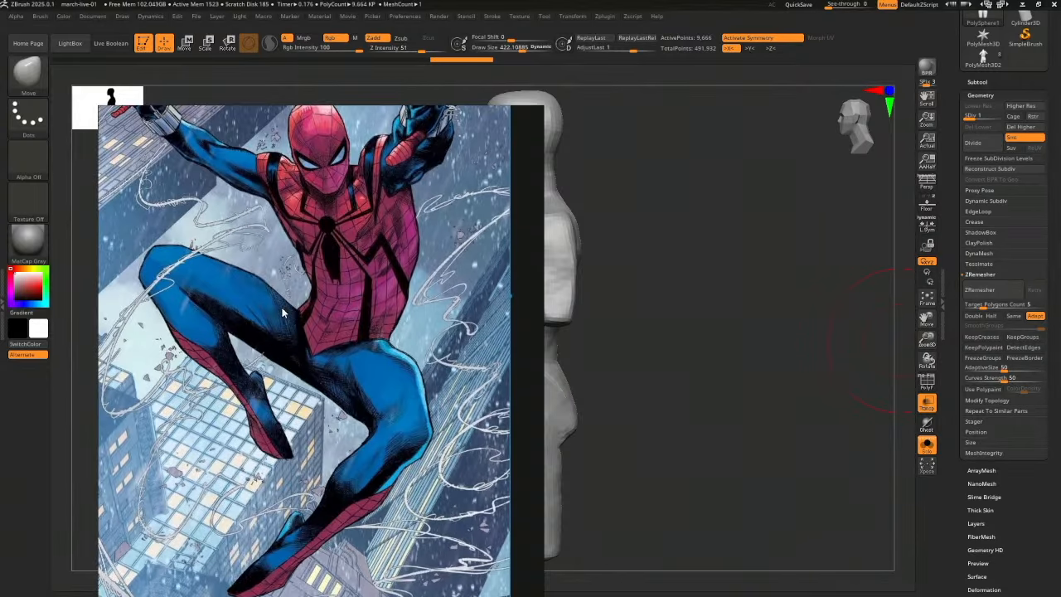
scroll(377, 308, "down", 3)
right_click(495, 305)
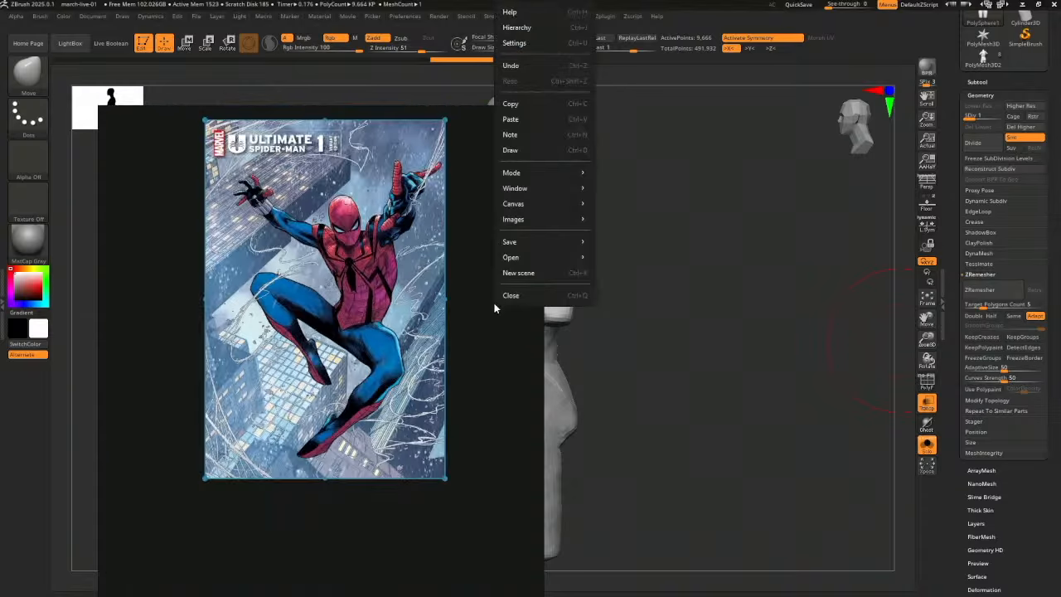
mouse_move(541, 173)
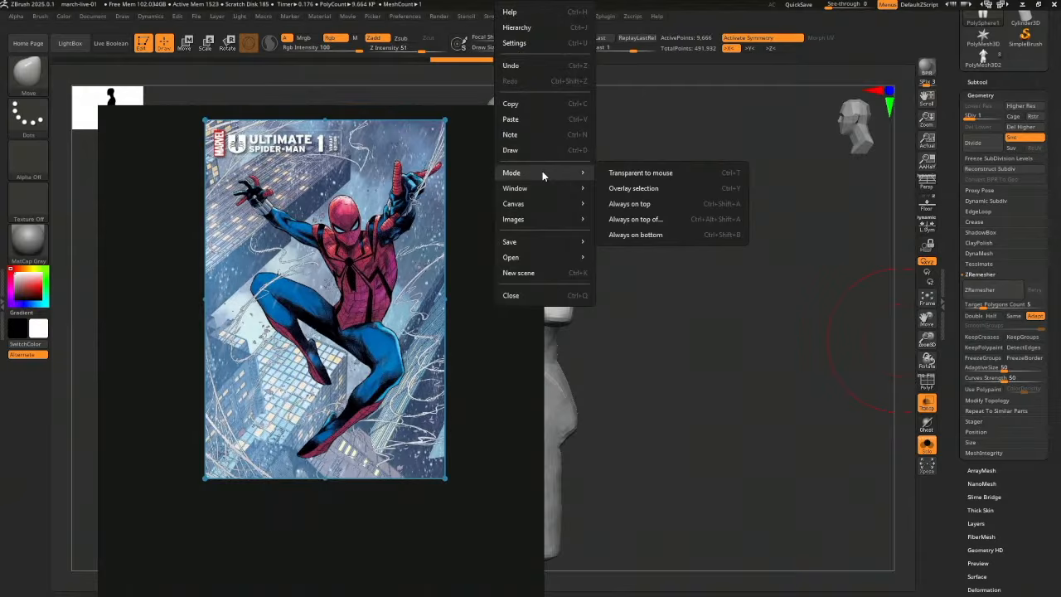
left_click(640, 204)
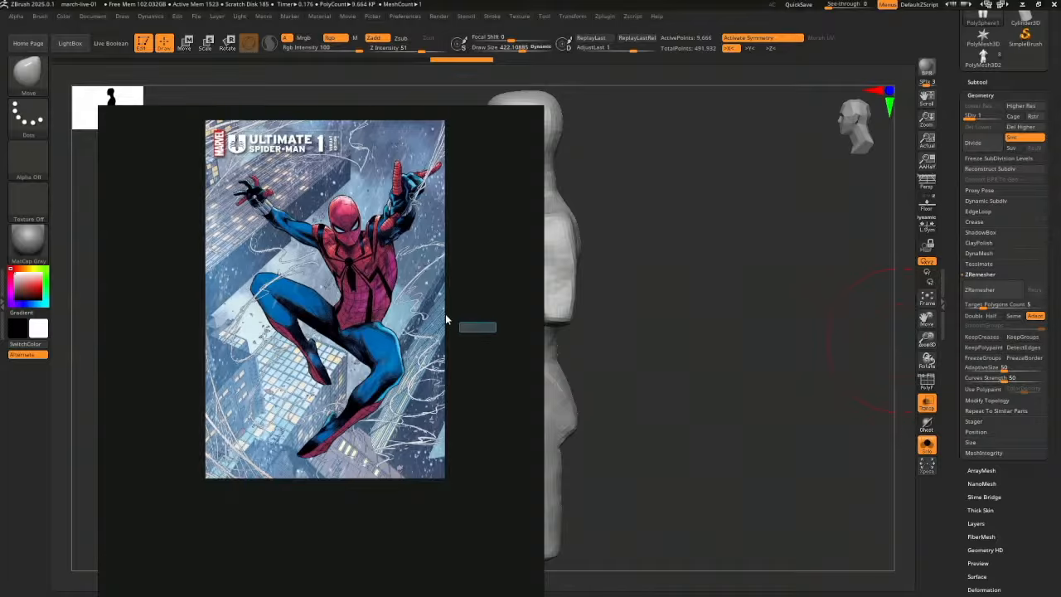
Shrink the reference window and place it beside the figure, framing the whole Spider-Man pose inside it
left_click_drag(469, 303, 382, 251)
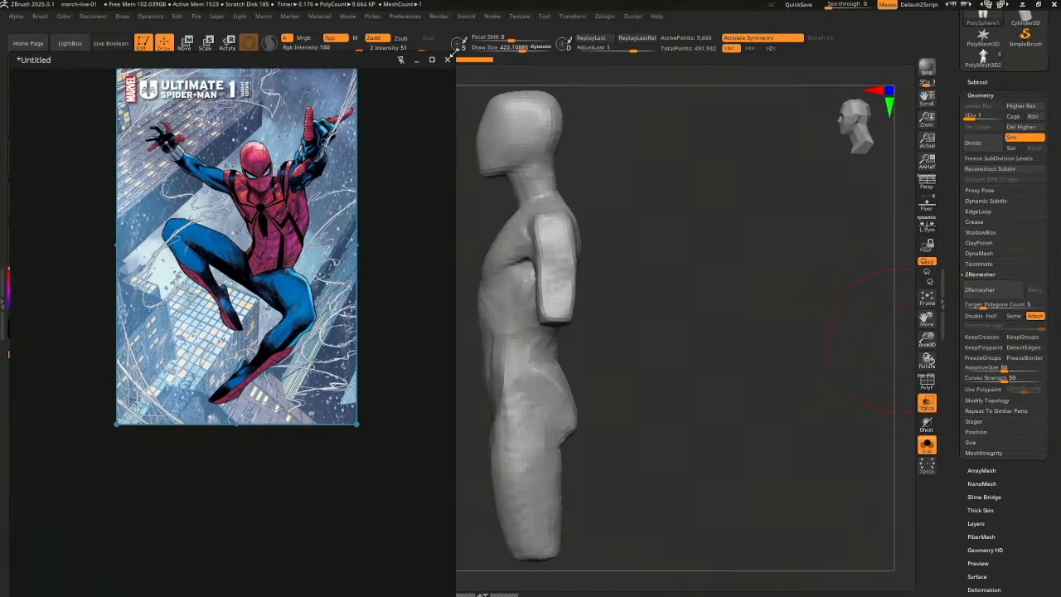
left_click_drag(451, 58, 383, 343)
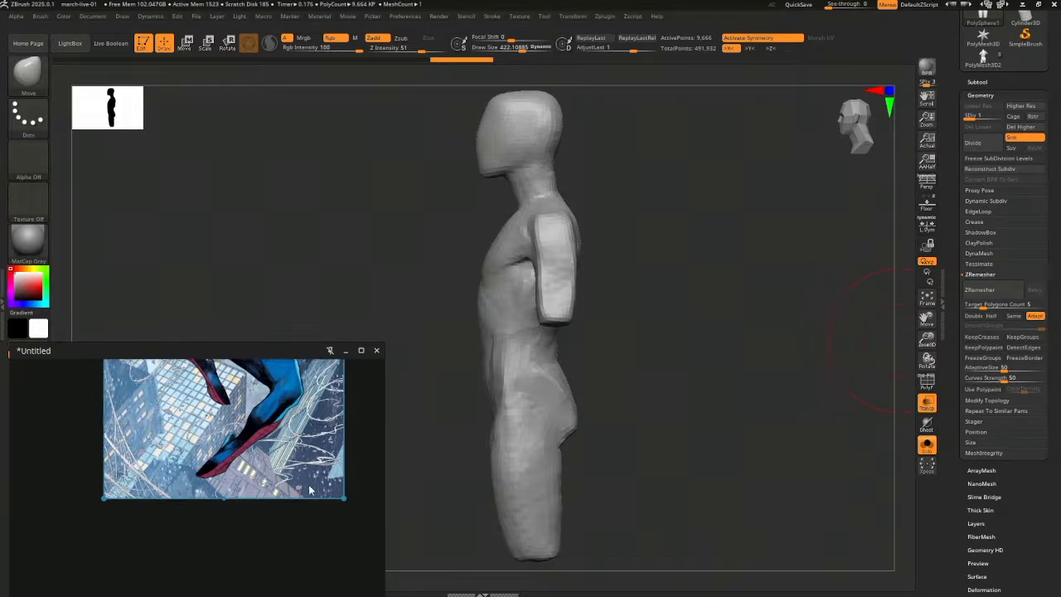
left_click_drag(304, 348, 344, 77)
left_click_drag(425, 517, 328, 379)
scroll(273, 152, "up", 2)
scroll(272, 153, "down", 3)
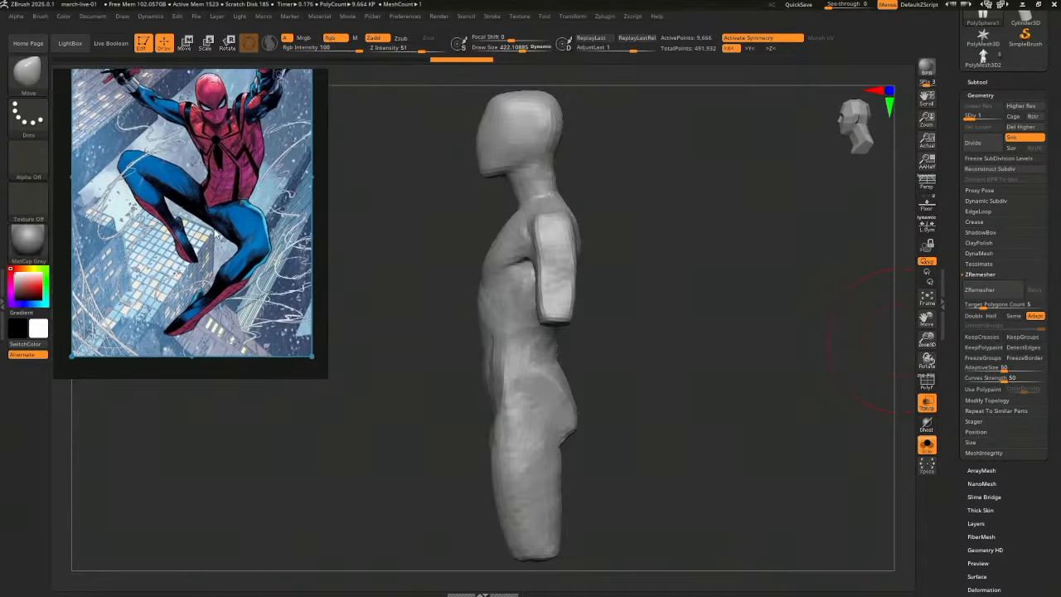
left_click_drag(264, 222, 264, 249)
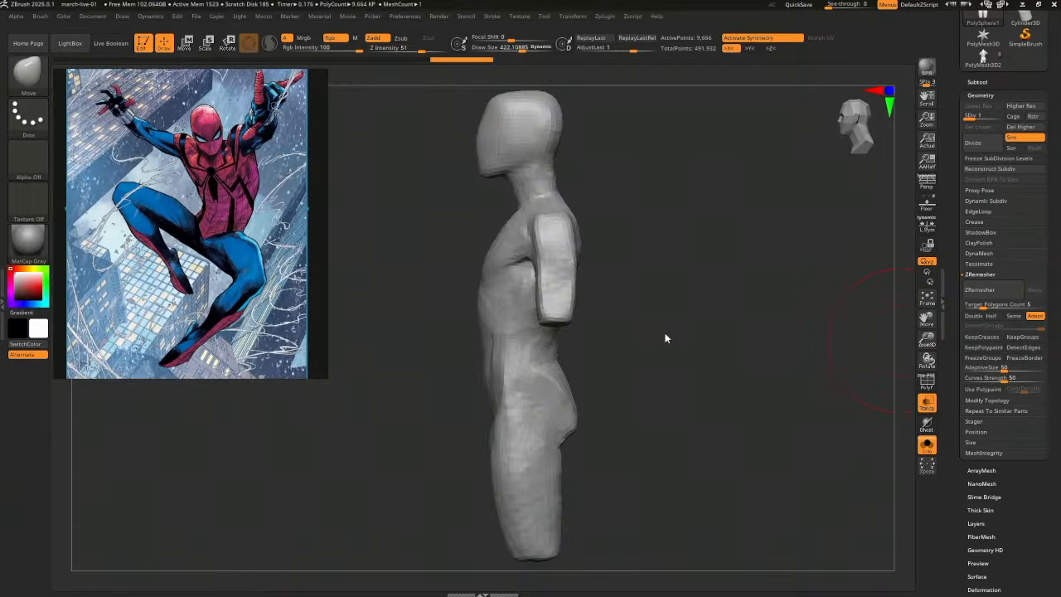
Display the floor grid behind the figure while studying its back view, and hide the grid again
left_click_drag(664, 380, 706, 406)
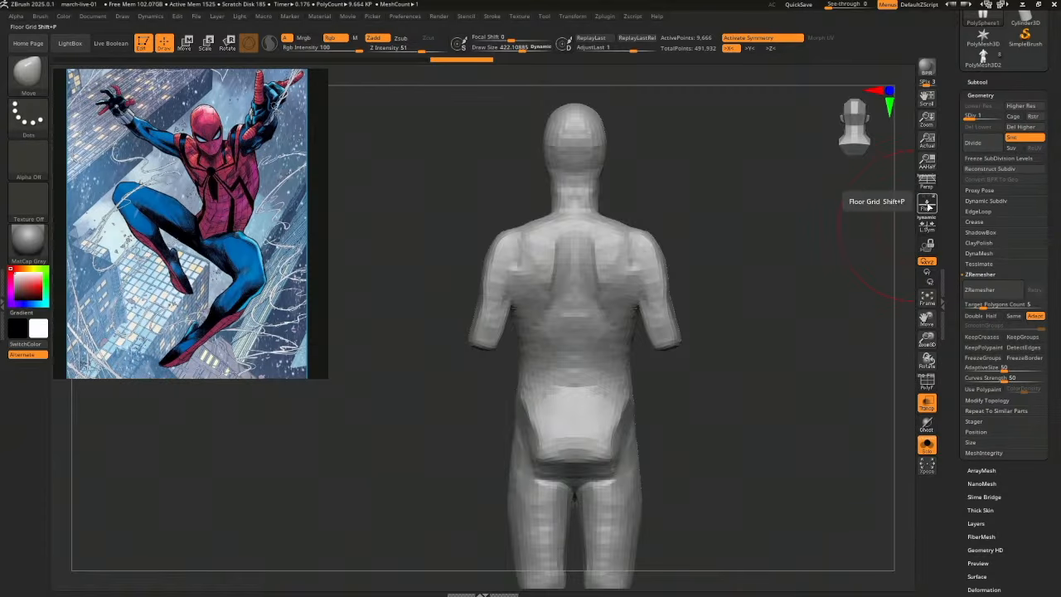
left_click(927, 206)
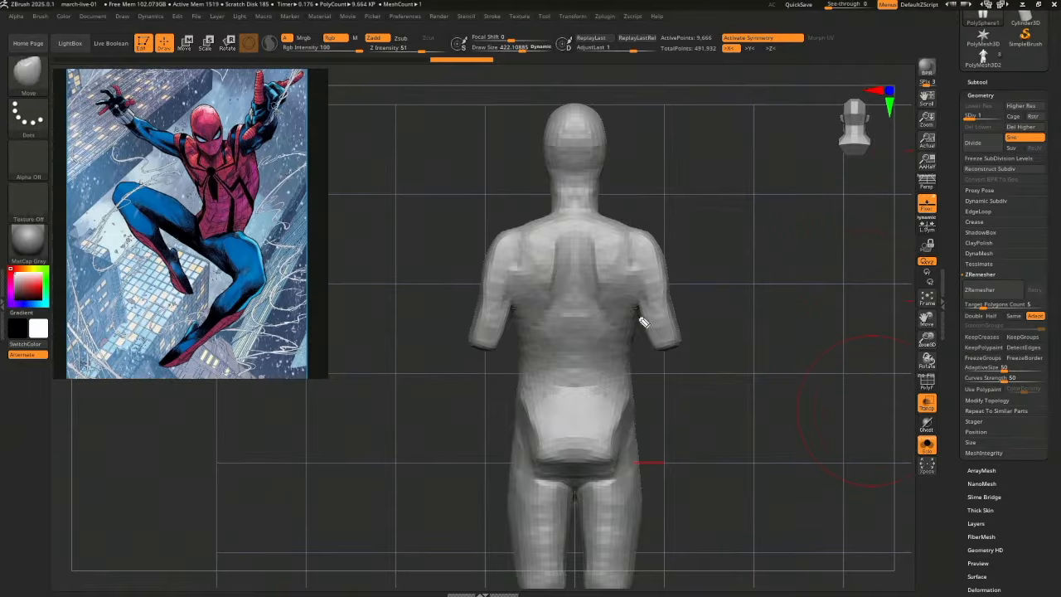
left_click_drag(550, 197, 606, 191)
left_click_drag(509, 230, 556, 243)
mouse_move(791, 411)
left_mouse_down()
mouse_move(744, 426)
mouse_move(805, 426)
mouse_move(776, 442)
mouse_move(799, 458)
mouse_move(795, 440)
mouse_move(786, 455)
mouse_move(779, 444)
mouse_move(785, 397)
left_mouse_up()
key("shift+p")
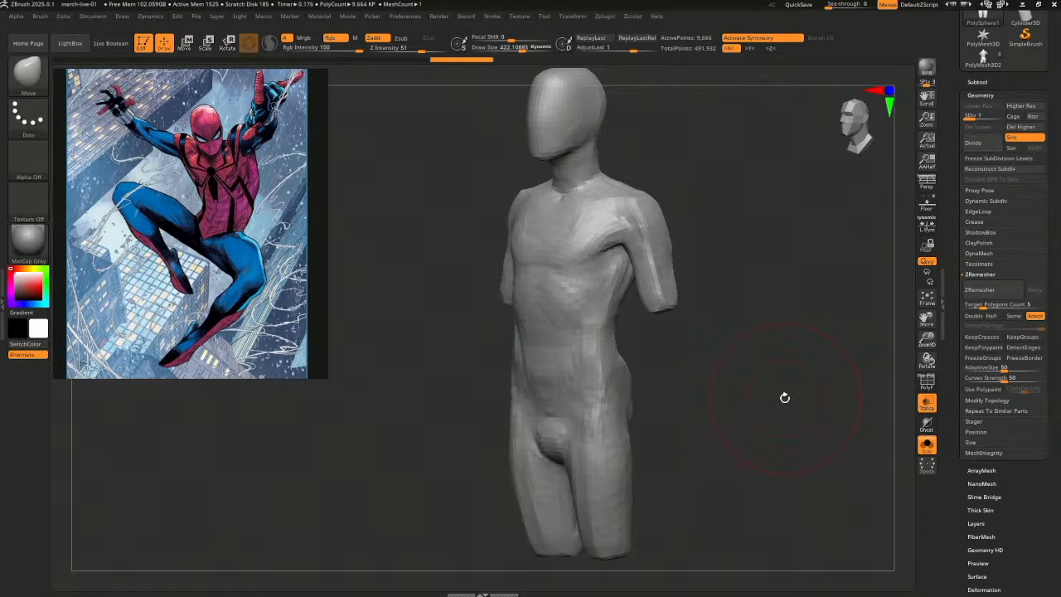
Rotate the whole figure with the gizmo from the side view so it leans toward the reference pose
key("r")
left_click_drag(738, 403, 698, 405)
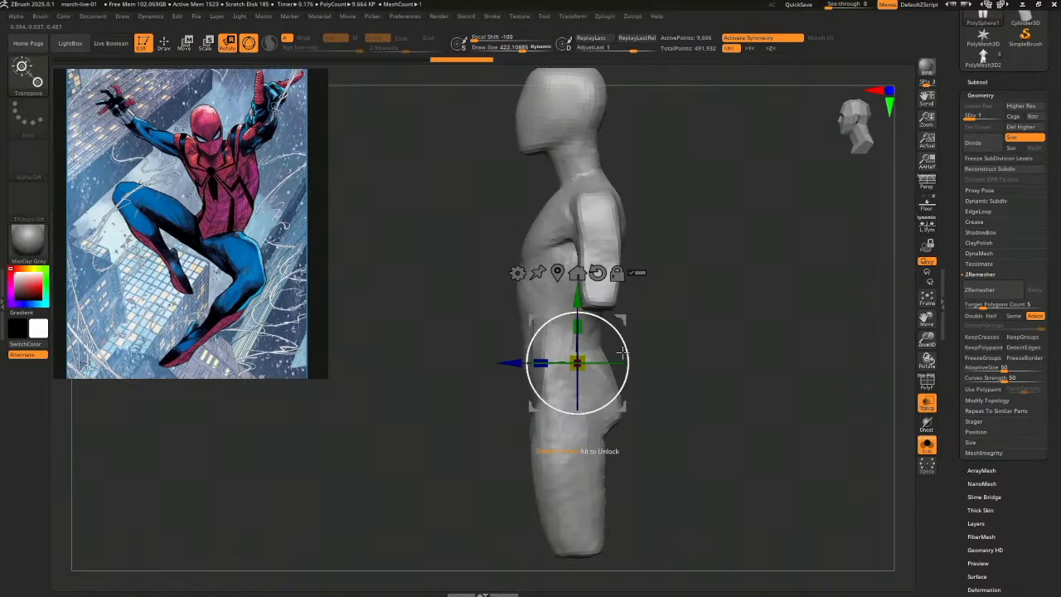
left_click_drag(624, 346, 637, 390)
left_click_drag(683, 396, 724, 431)
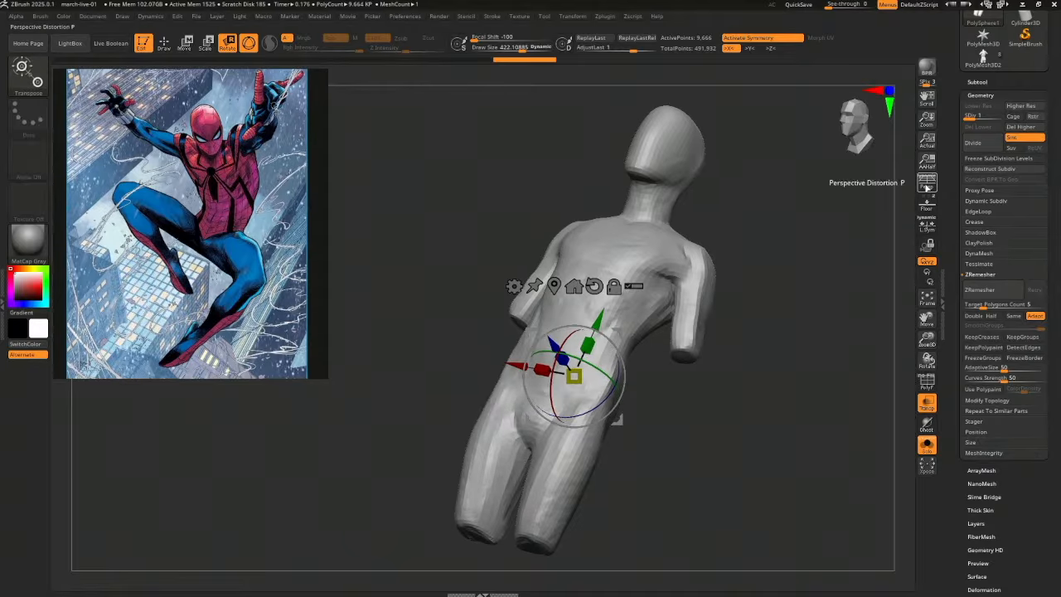
Turn on perspective distortion, set the focal length to 28 mm, and angle the camera to match the cover
left_click(926, 180)
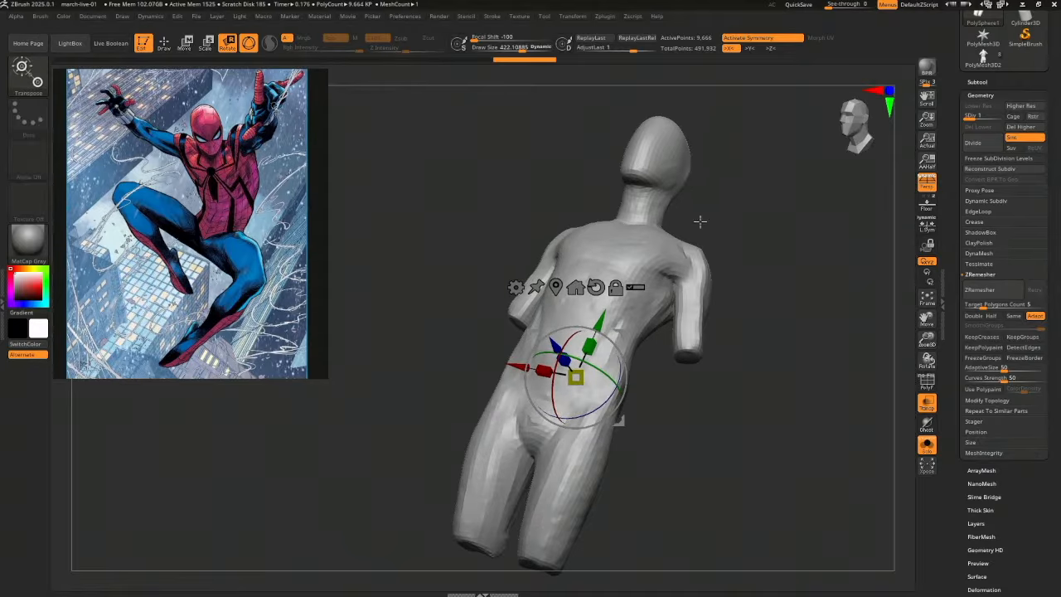
left_click(122, 15)
mouse_move(143, 74)
left_mouse_down()
mouse_move(366, 87)
mouse_move(336, 104)
left_mouse_up()
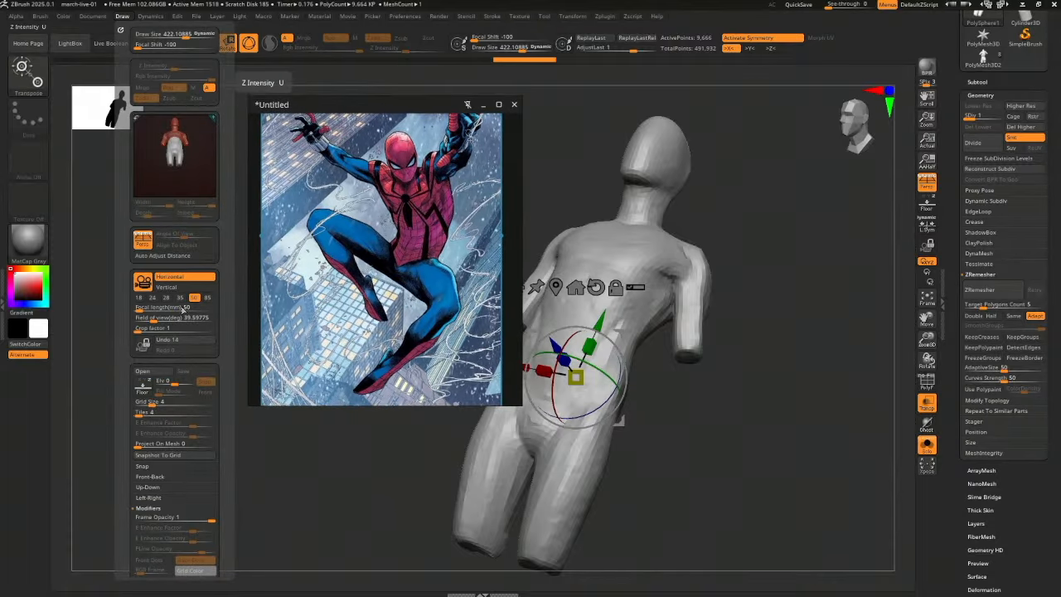
left_click(179, 297)
left_click(166, 297)
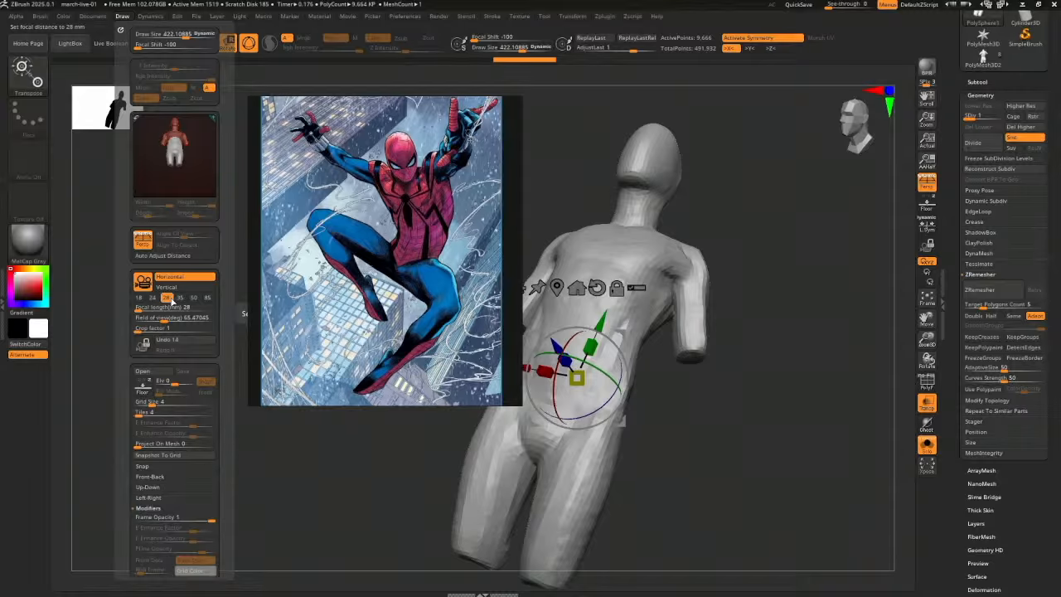
left_click_drag(349, 103, 158, 70)
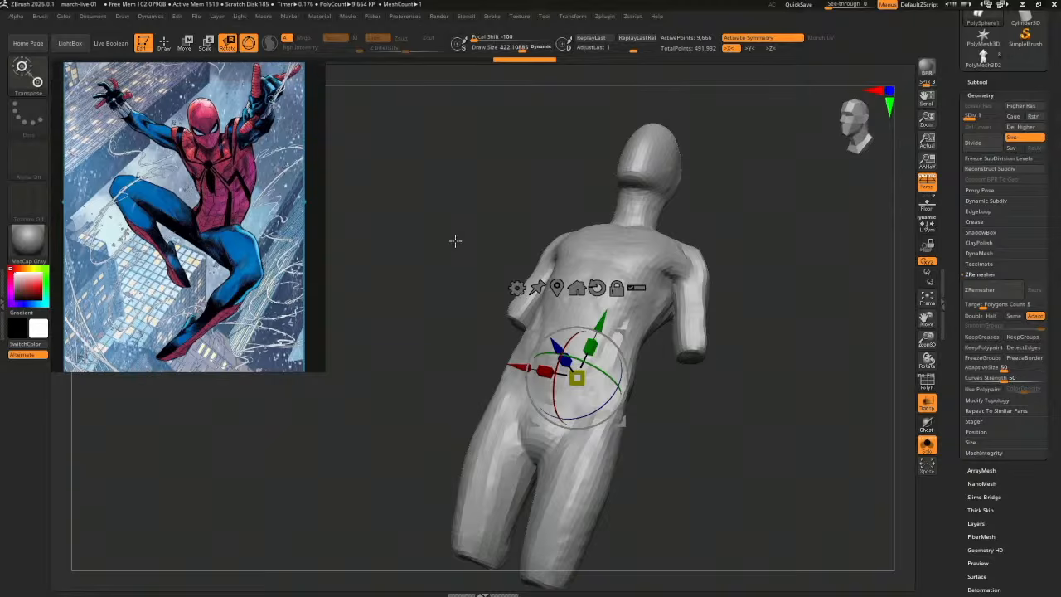
left_click_drag(456, 239, 407, 322)
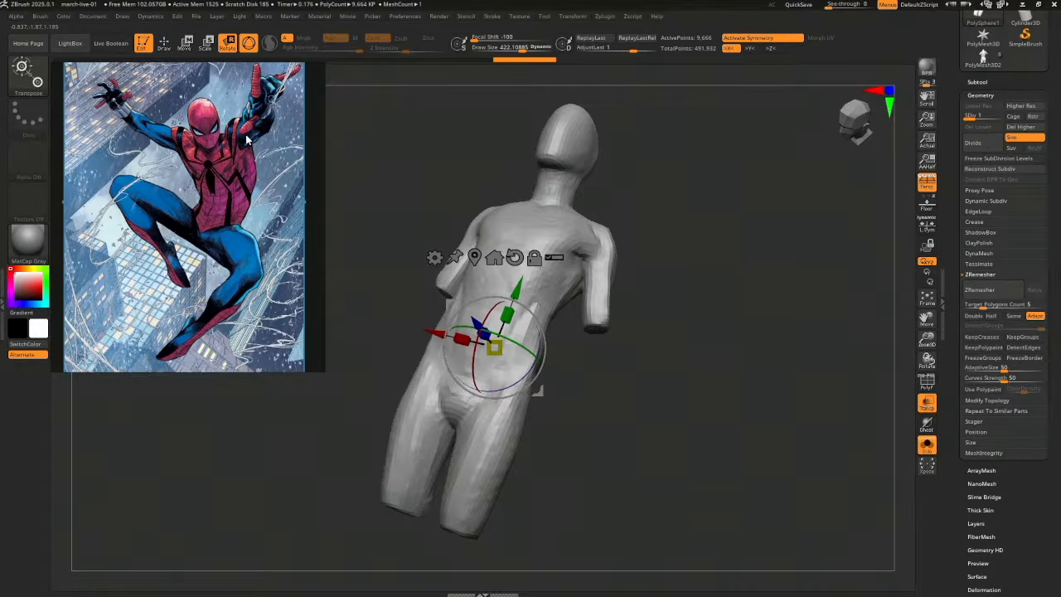
Check the document size settings, moving the reference window out of the way and back beside the figure
mouse_move(144, 73)
left_click(91, 17)
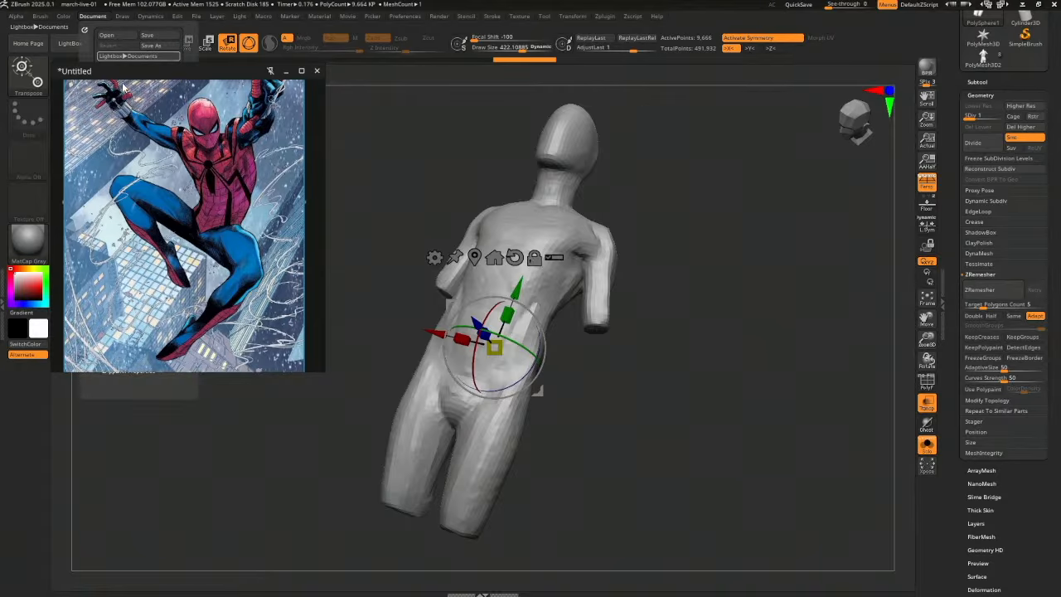
left_click(131, 371)
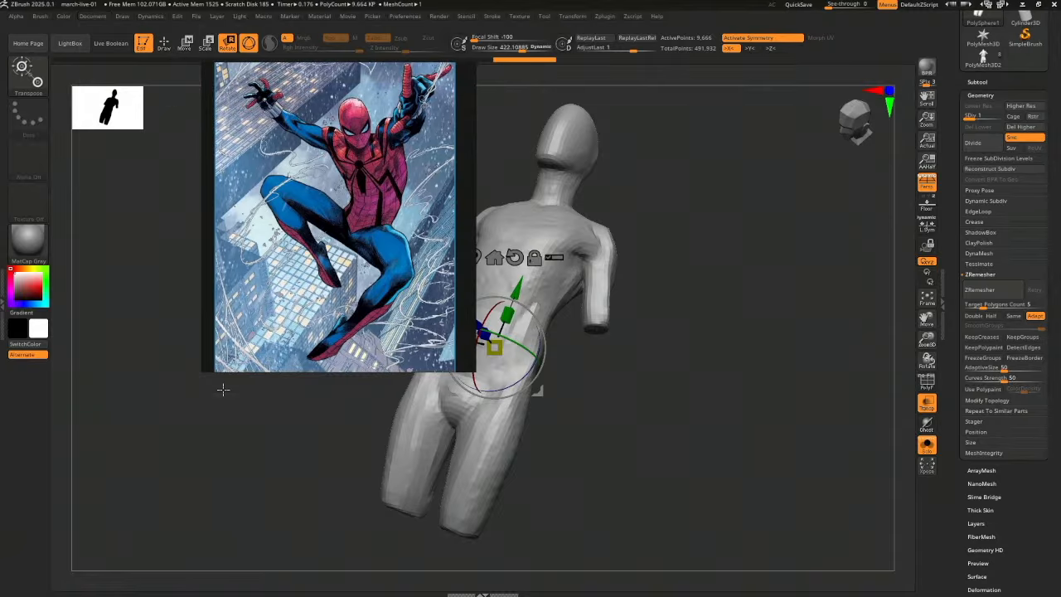
mouse_move(356, 70)
left_click_drag(328, 71, 168, 306)
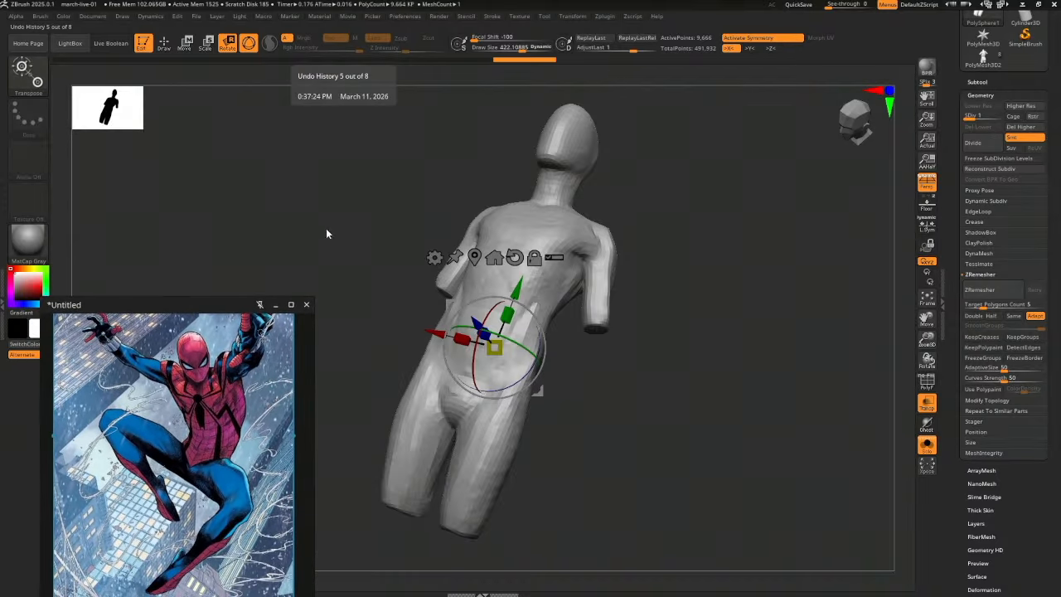
left_click(99, 15)
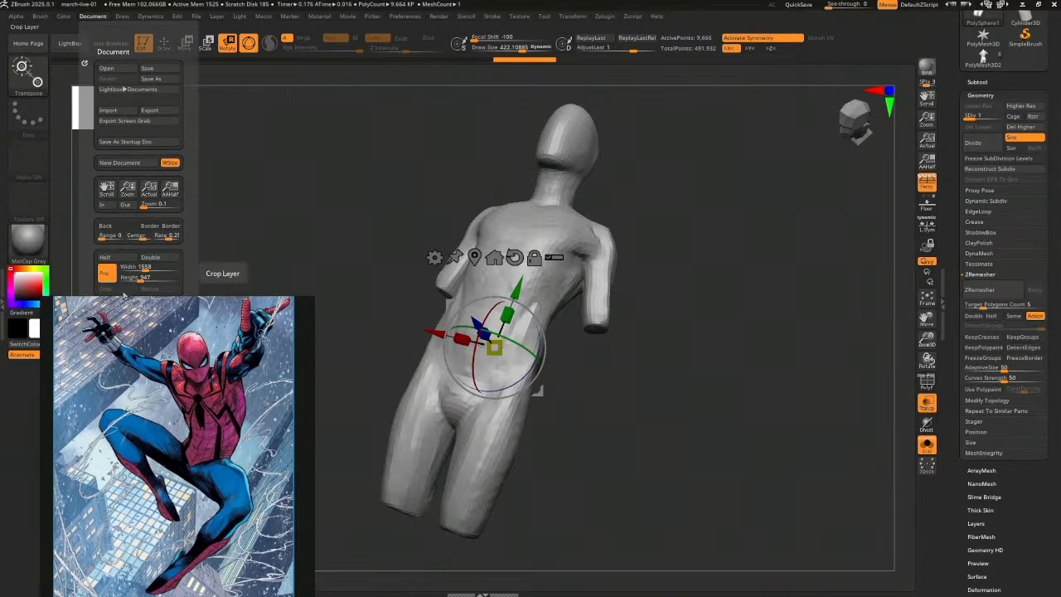
left_click_drag(159, 304, 168, 77)
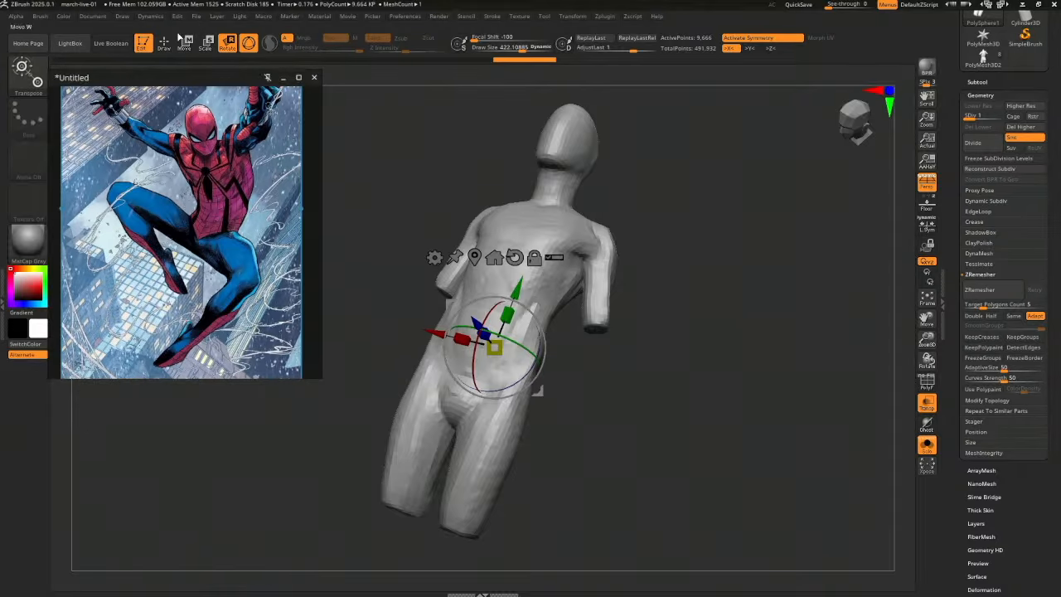
Store the camera angle that matches the cover as the Front view in the ZAppLink Properties
left_click(93, 16)
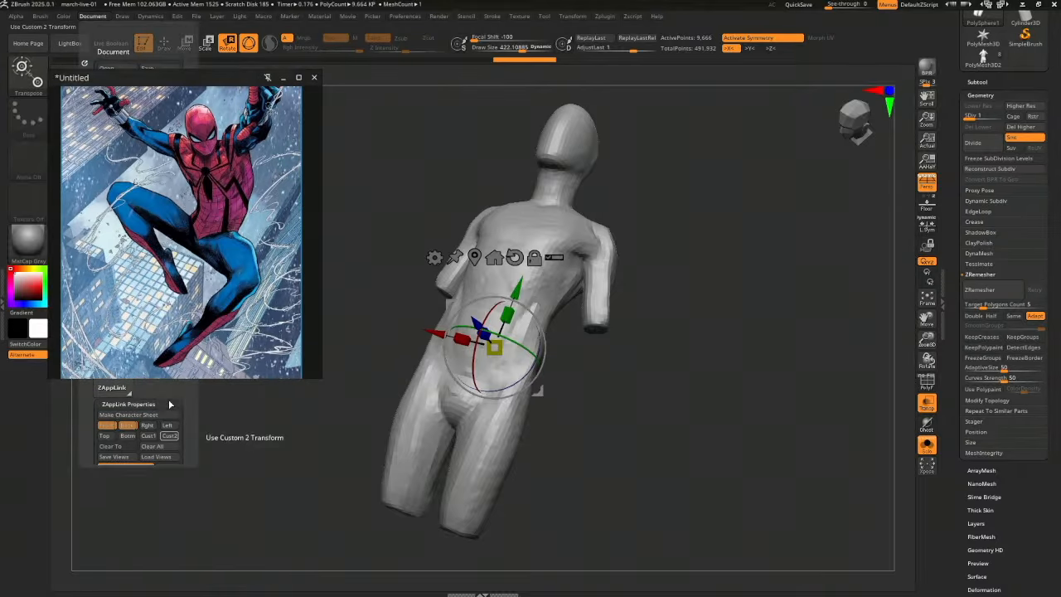
left_click(128, 426)
left_click(107, 426)
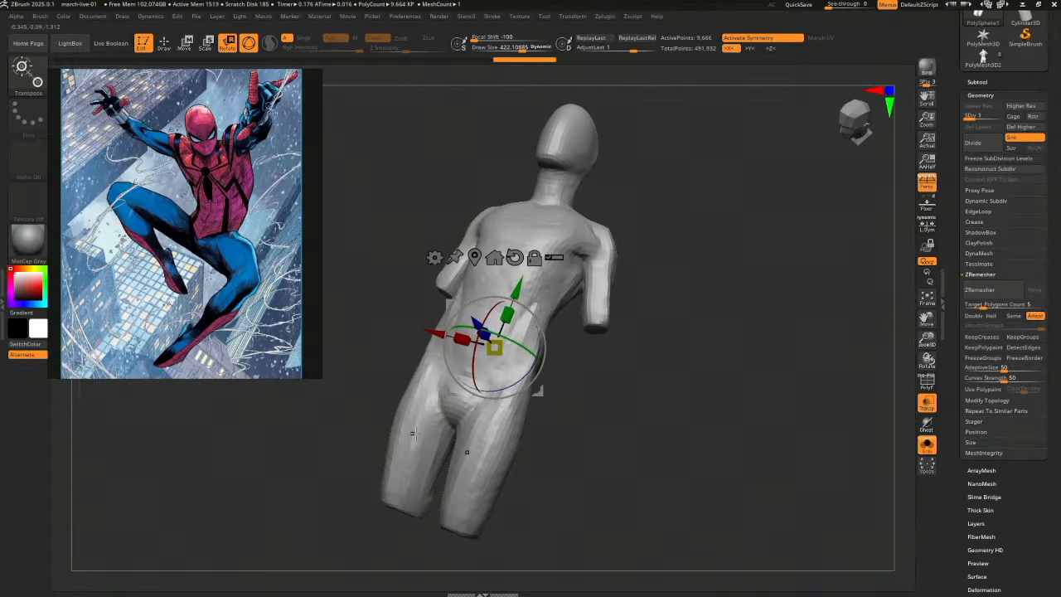
Try lasso-masking both thighs with symmetry on, and clear the mask
right_click_drag(413, 433, 483, 388)
key("q")
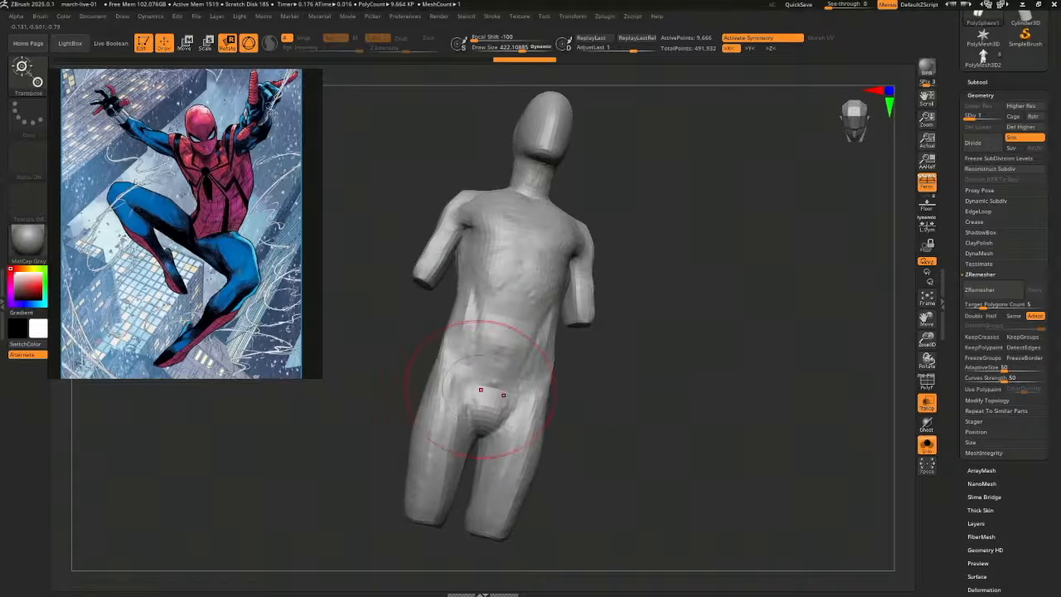
mouse_move(682, 381)
right_mouse_down()
mouse_move(675, 414)
mouse_move(677, 390)
mouse_move(692, 429)
mouse_move(670, 417)
mouse_move(708, 443)
mouse_move(699, 441)
right_mouse_up()
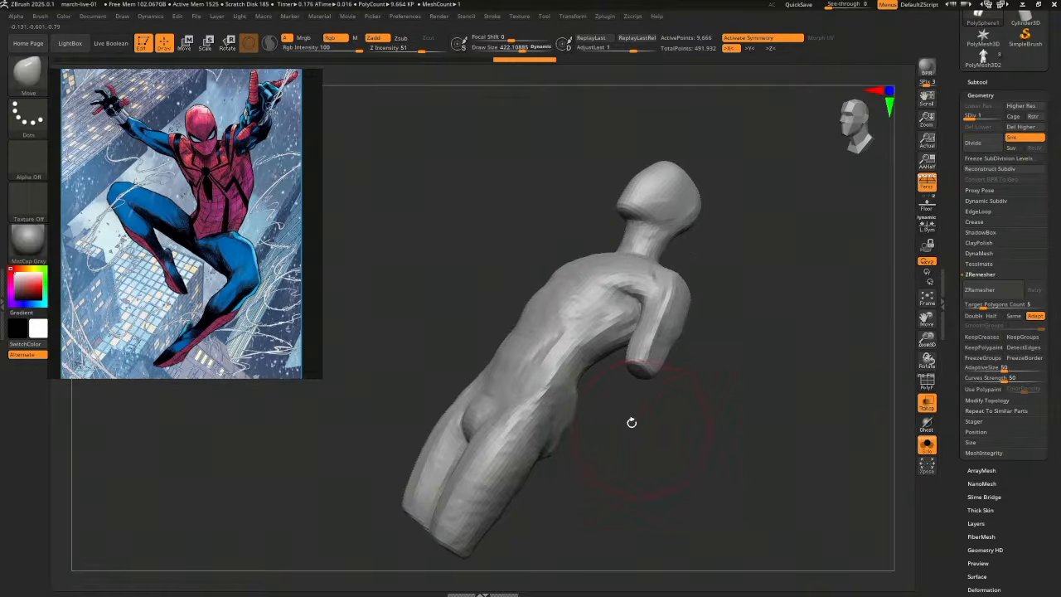
mouse_move(595, 414)
right_mouse_down()
mouse_move(641, 443)
mouse_move(646, 431)
mouse_move(651, 450)
mouse_move(663, 446)
mouse_move(564, 542)
right_mouse_up()
key("ctrl")
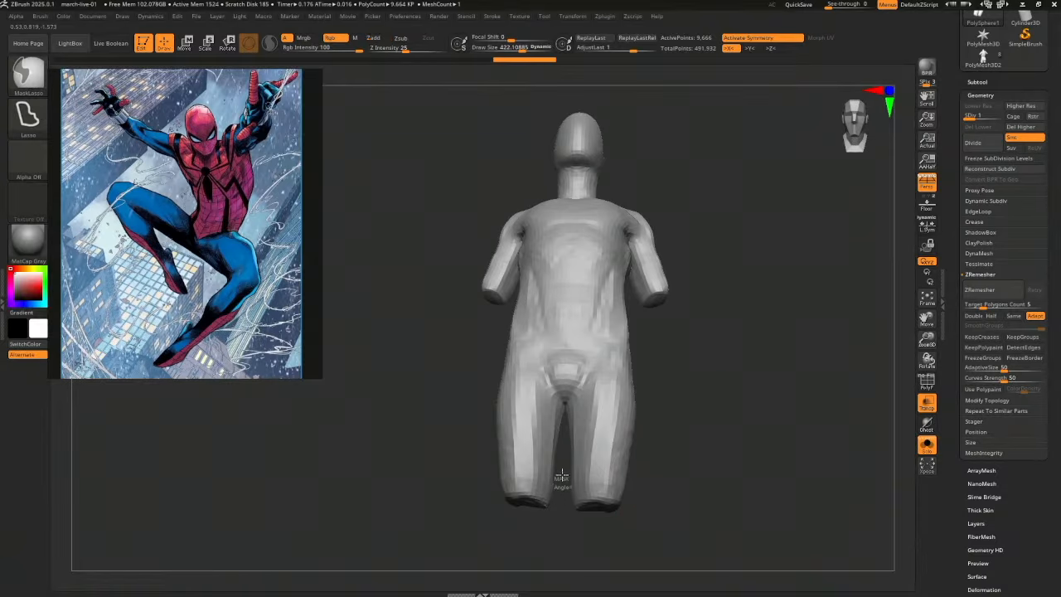
left_click_drag(517, 356, 500, 526, "ctrl")
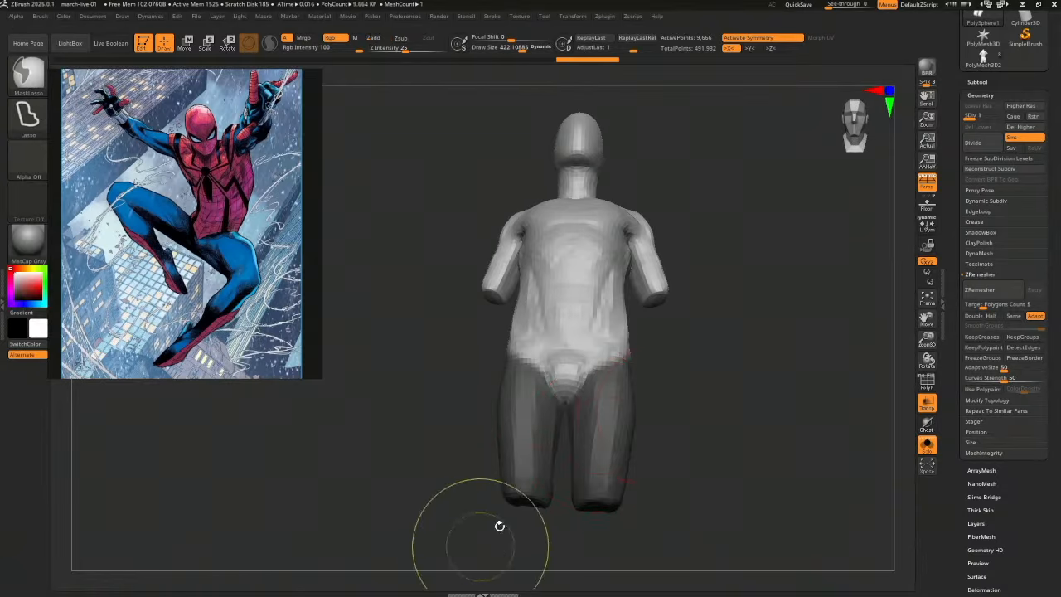
mouse_move(500, 526)
right_mouse_down()
mouse_move(707, 428)
mouse_move(677, 438)
mouse_move(715, 468)
right_mouse_up()
left_click_drag(580, 543, 573, 547, "ctrl")
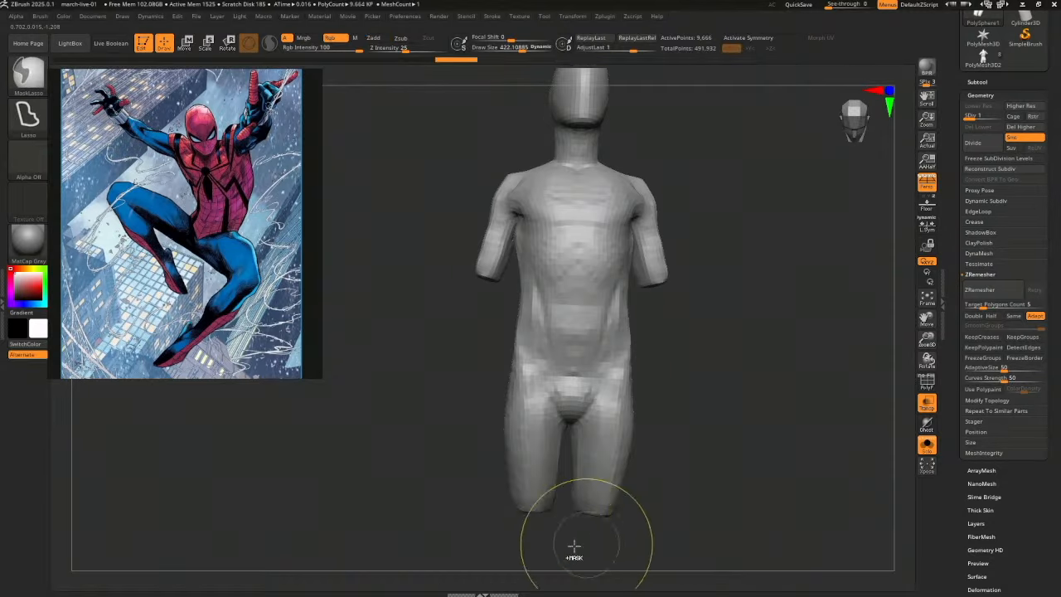
With symmetry off, lasso-mask the figure's right thigh up to the hip crease, and invert the mask so only that thigh stays editable
left_click_drag(543, 388, 503, 533, "ctrl")
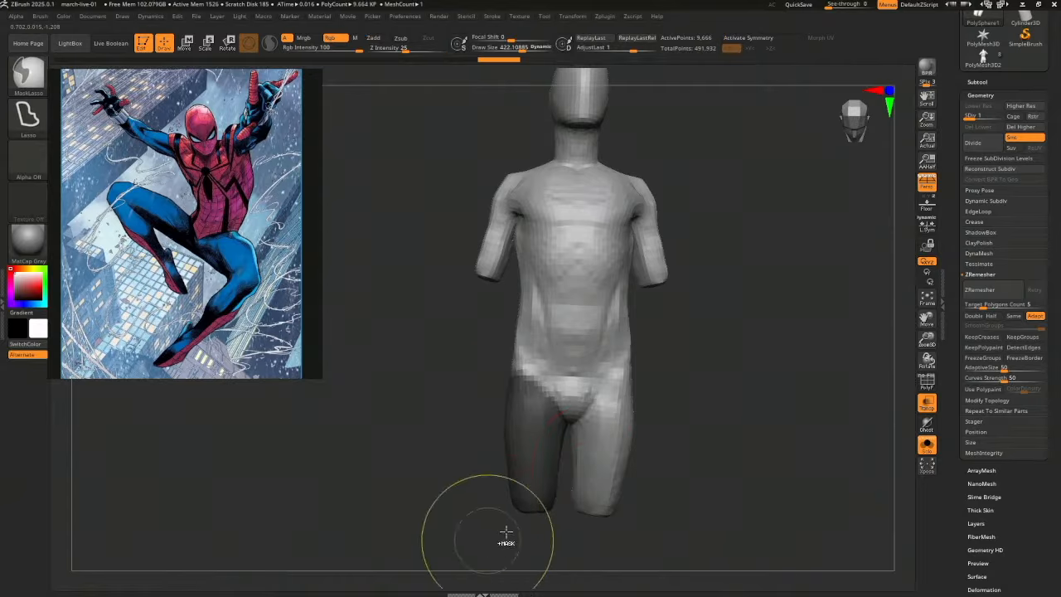
mouse_move(504, 533)
right_mouse_down()
mouse_move(722, 445)
mouse_move(508, 443)
right_mouse_up()
mouse_move(450, 454)
left_mouse_down("ctrl+alt")
mouse_move(447, 438)
mouse_move(635, 354)
mouse_move(507, 464)
left_mouse_up("ctrl+alt")
mouse_move(508, 466)
right_mouse_down()
mouse_move(719, 388)
mouse_move(750, 396)
mouse_move(757, 419)
mouse_move(682, 436)
mouse_move(624, 412)
mouse_move(696, 403)
mouse_move(699, 381)
mouse_move(765, 407)
mouse_move(700, 391)
right_mouse_up()
left_click(624, 412, "ctrl")
Replace the gizmo with the Transpose line and lay it from the right hip joint down the centre of the thigh
key("r")
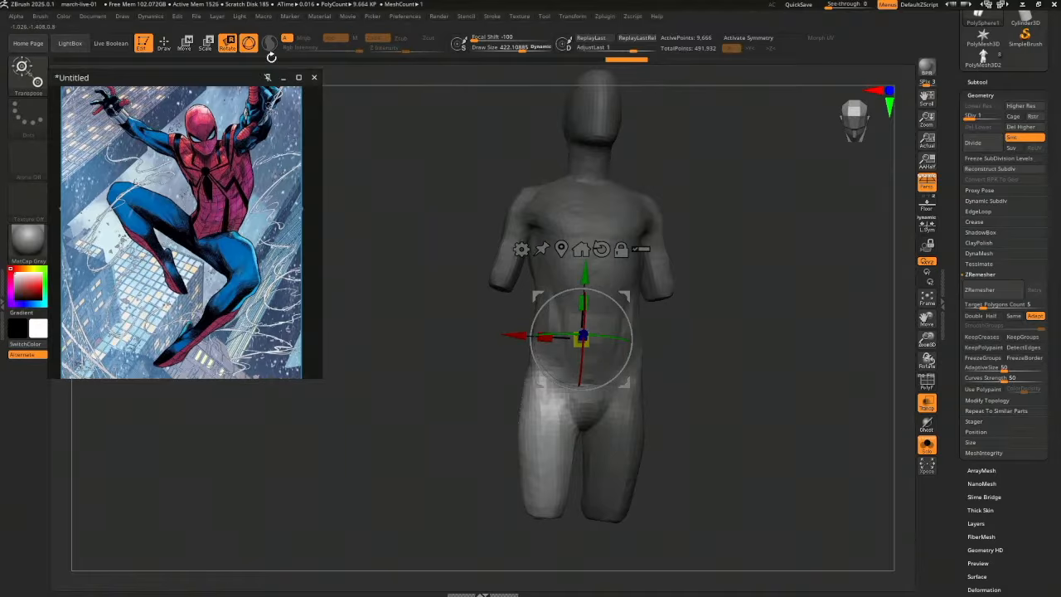
left_click(249, 44)
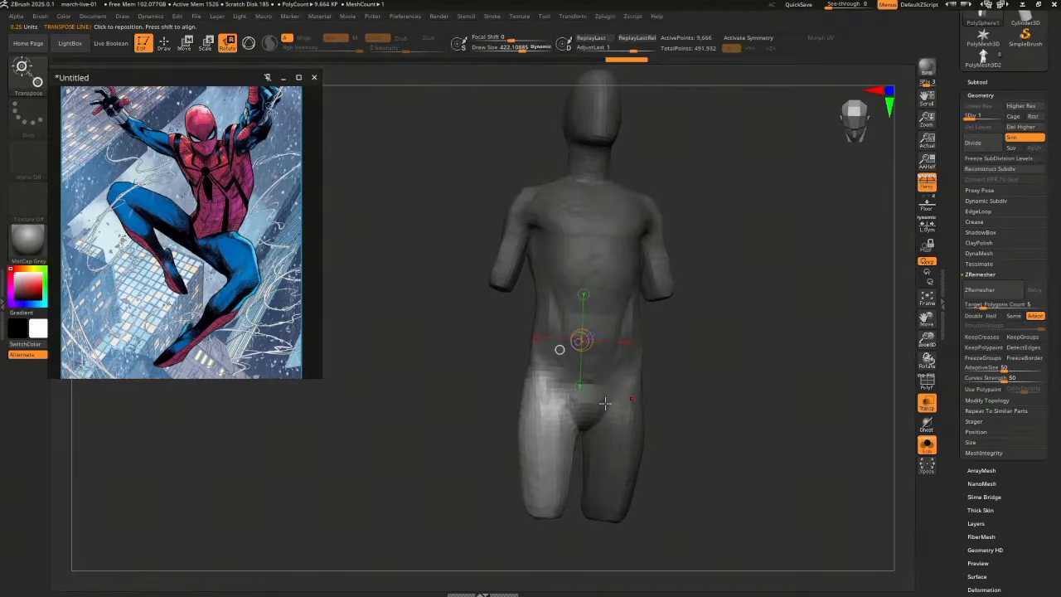
right_click_drag(605, 403, 716, 405)
left_click_drag(638, 375, 716, 452)
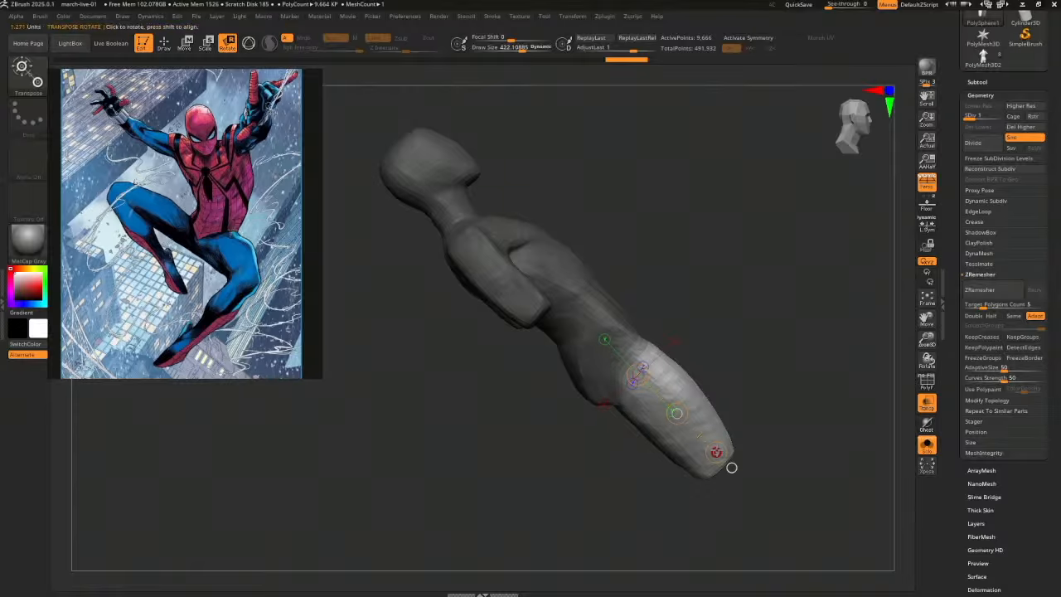
right_click_drag(887, 365, 711, 374)
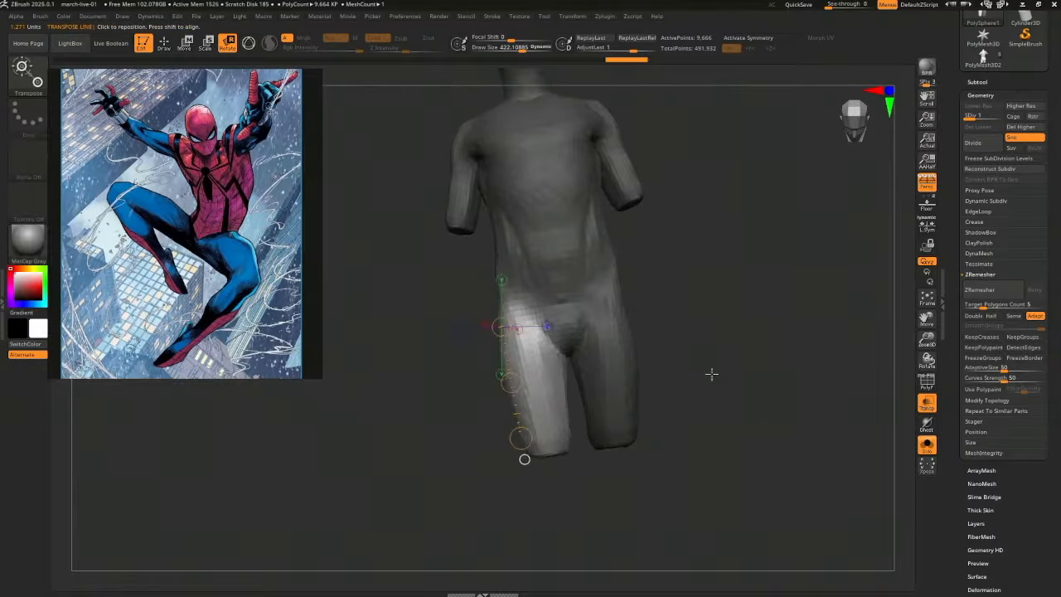
left_click_drag(516, 408, 536, 410)
right_click_drag(664, 389, 708, 440)
Try rotating the right thigh outward and forward around the hip with the Transpose line
left_click_drag(493, 484, 437, 456)
key("ctrl+z")
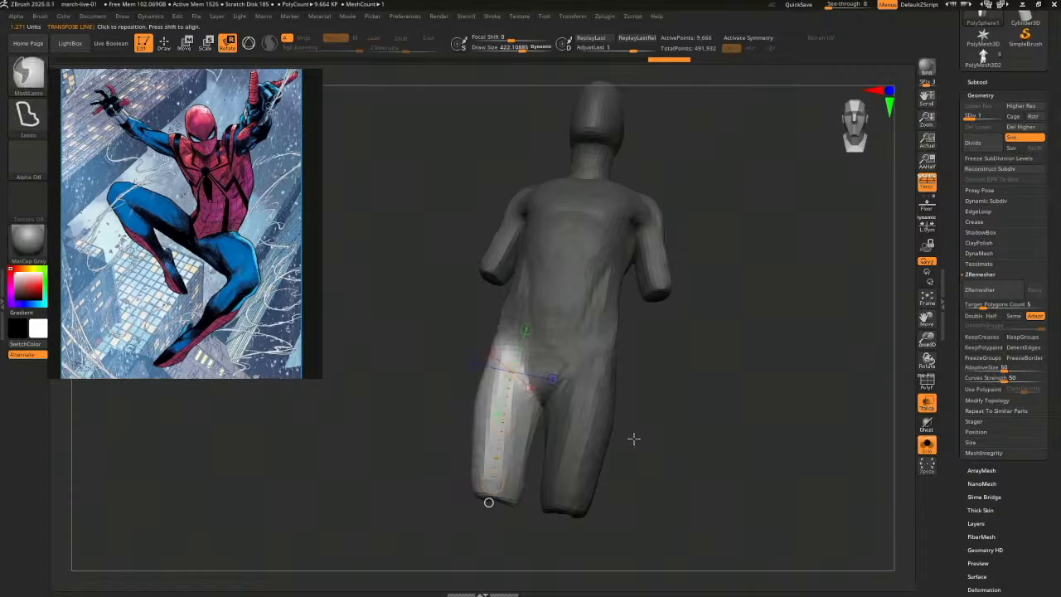
left_click_drag(493, 483, 469, 476)
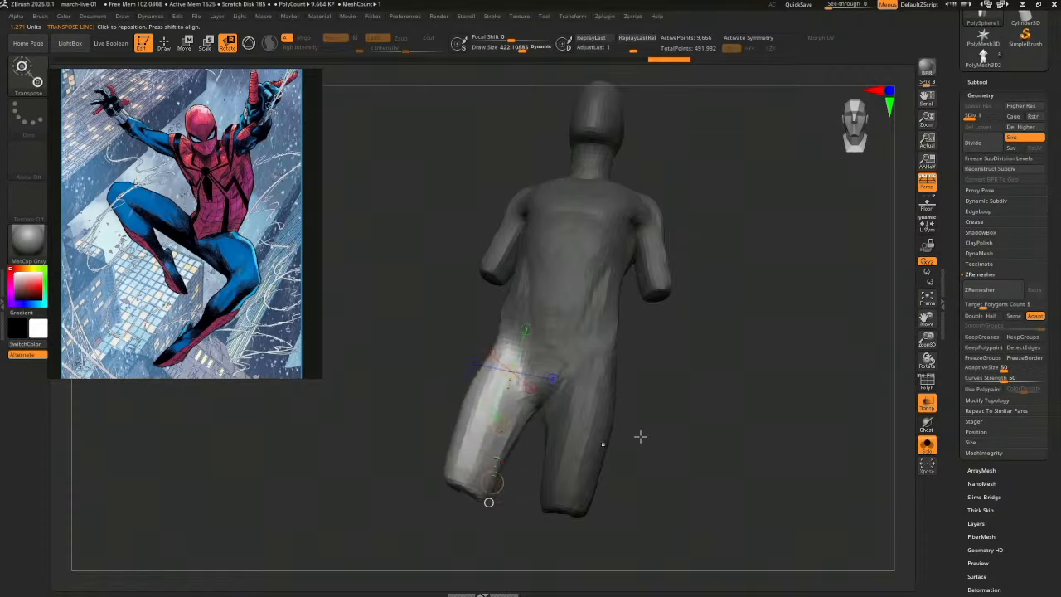
mouse_move(697, 409)
left_mouse_down("ctrl")
mouse_move(579, 339)
mouse_move(535, 400)
left_mouse_up("ctrl")
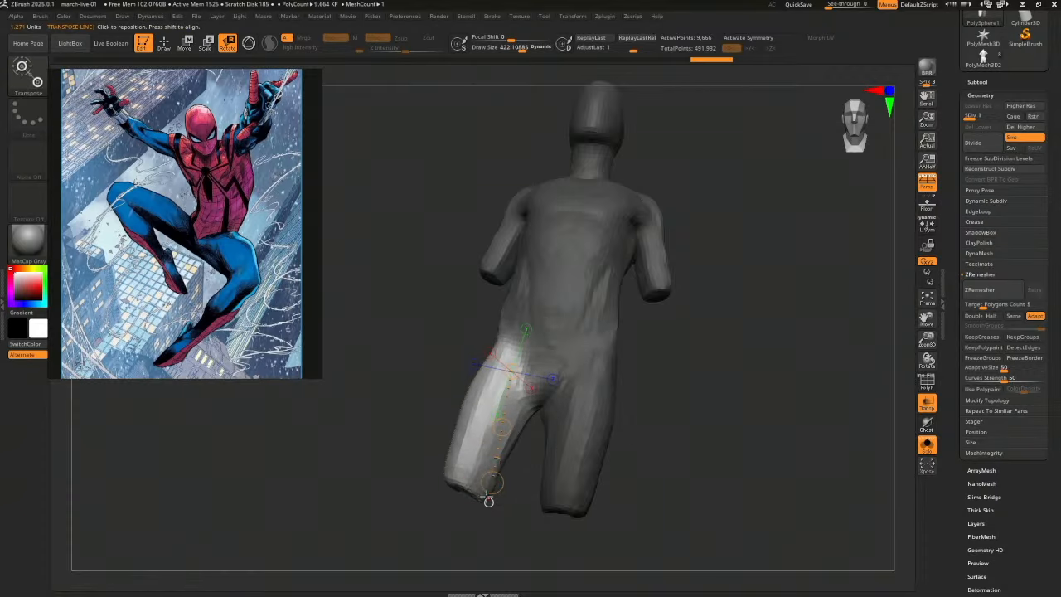
mouse_move(492, 483)
left_mouse_down()
mouse_move(465, 465)
mouse_move(476, 437)
left_mouse_up()
mouse_move(660, 407)
left_mouse_down()
mouse_move(687, 424)
mouse_move(772, 420)
mouse_move(735, 407)
mouse_move(639, 412)
left_mouse_up()
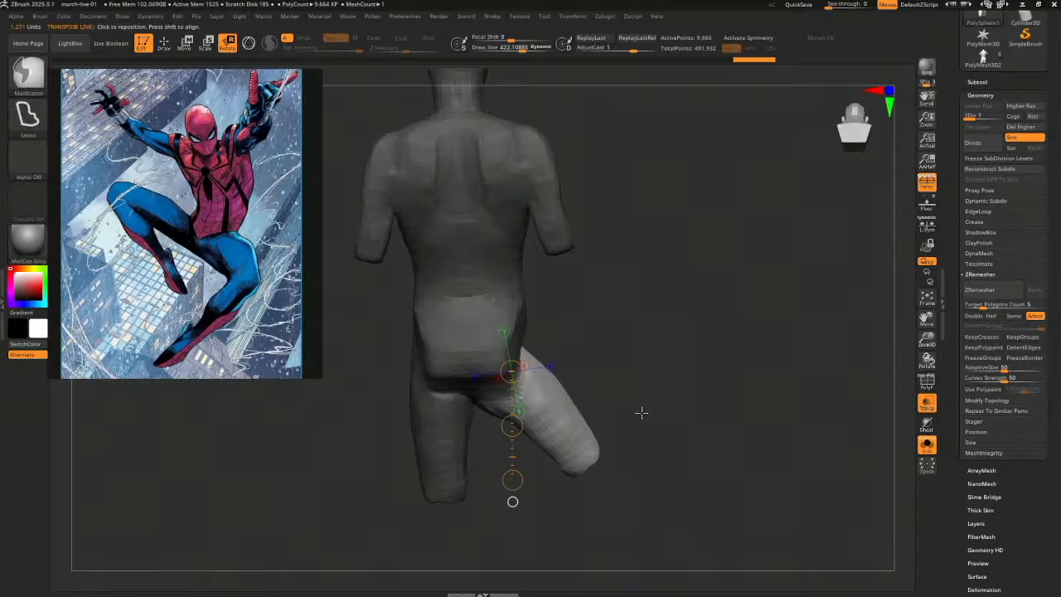
Try shifting the raised right thigh with Transpose Move, and undo the thigh's pose changes back to its straight position
key("ctrl+z")
key("ctrl+shift+z")
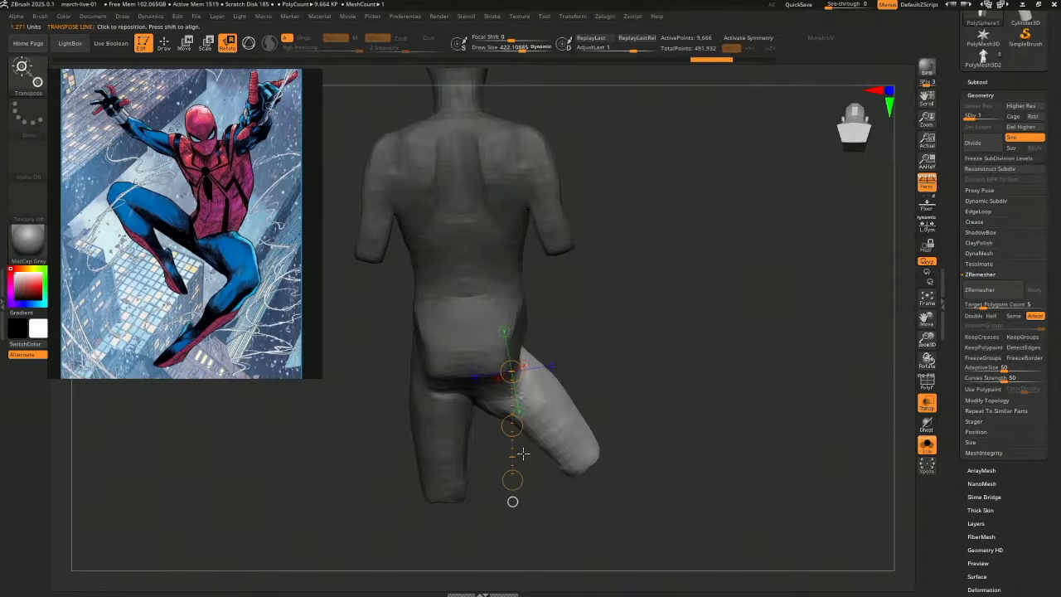
key("w")
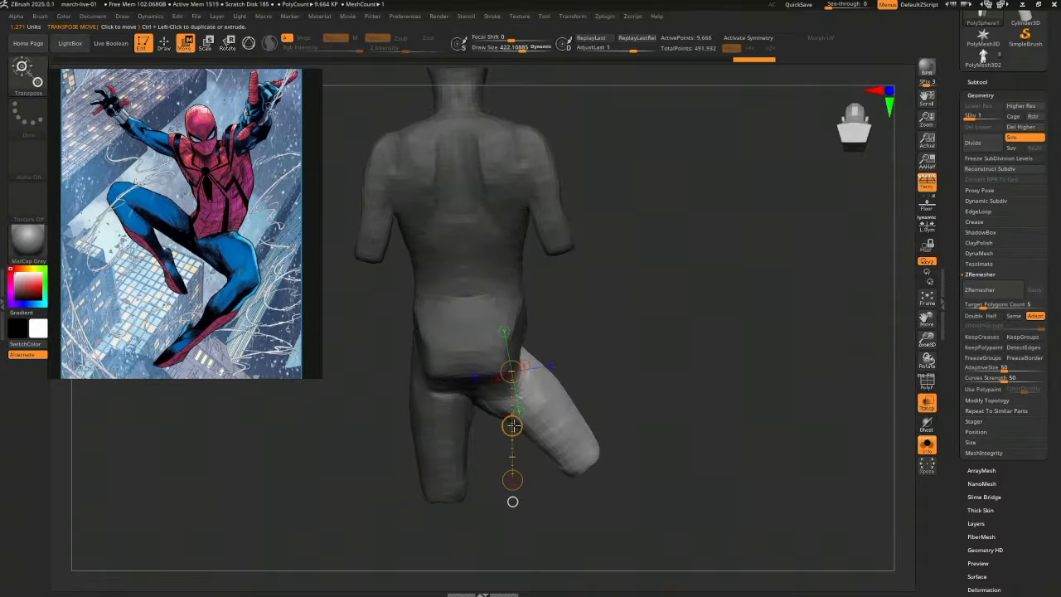
left_click_drag(519, 425, 709, 456)
key("e")
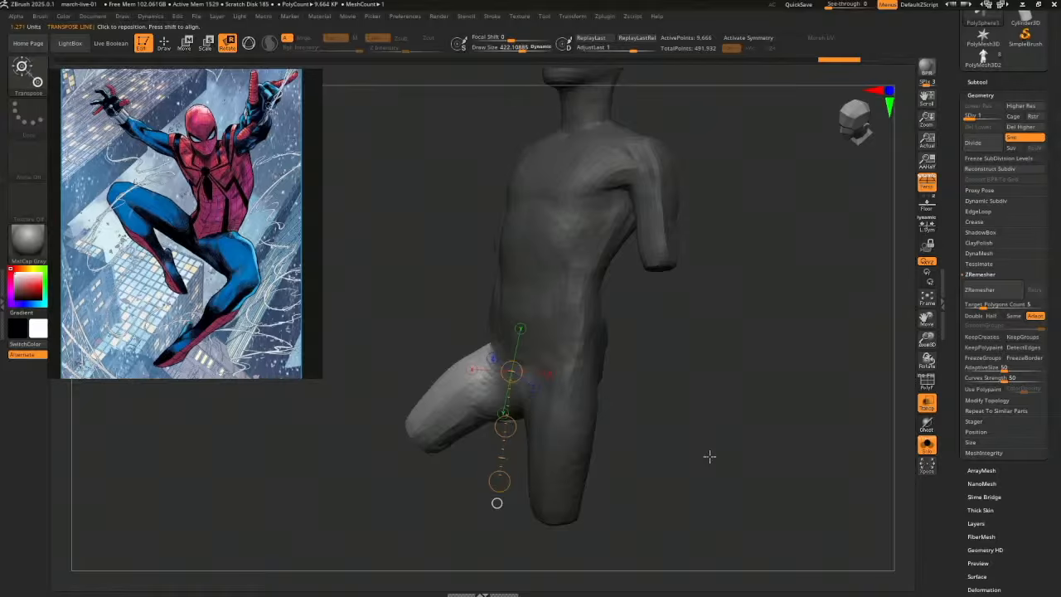
key("ctrl+z")
key("ctrl+z")
key("ctrl+z")
key("ctrl+z")
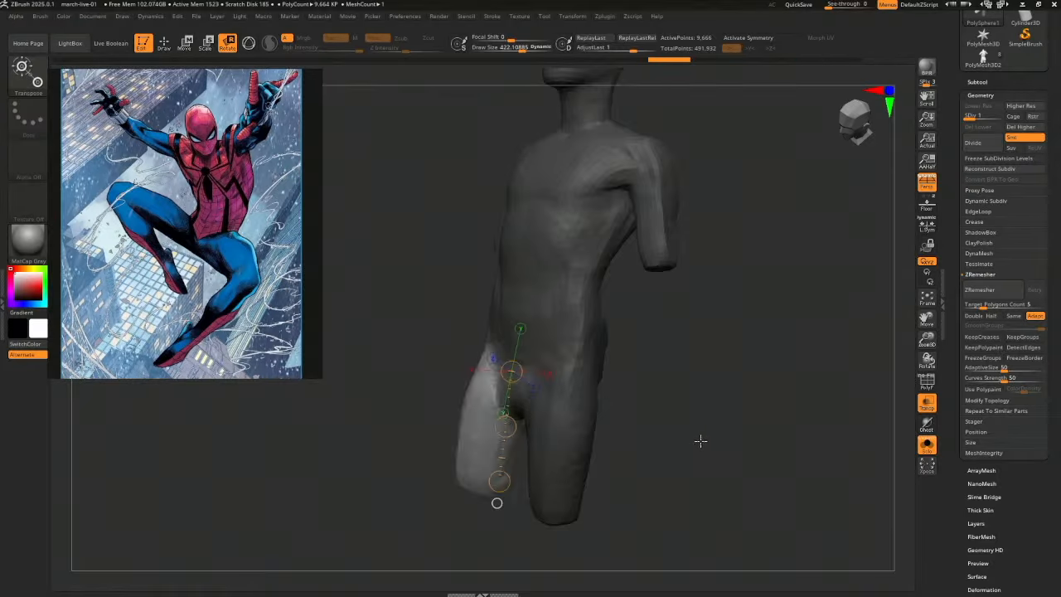
Rotate the right thigh forward and outward from the hip with the Transpose line, checking the bend from several sides
left_click_drag(700, 441, 675, 454)
mouse_move(578, 458)
left_mouse_down()
mouse_move(612, 381)
mouse_move(638, 426)
mouse_move(680, 393)
mouse_move(671, 413)
mouse_move(703, 428)
mouse_move(561, 450)
left_mouse_up()
key("r")
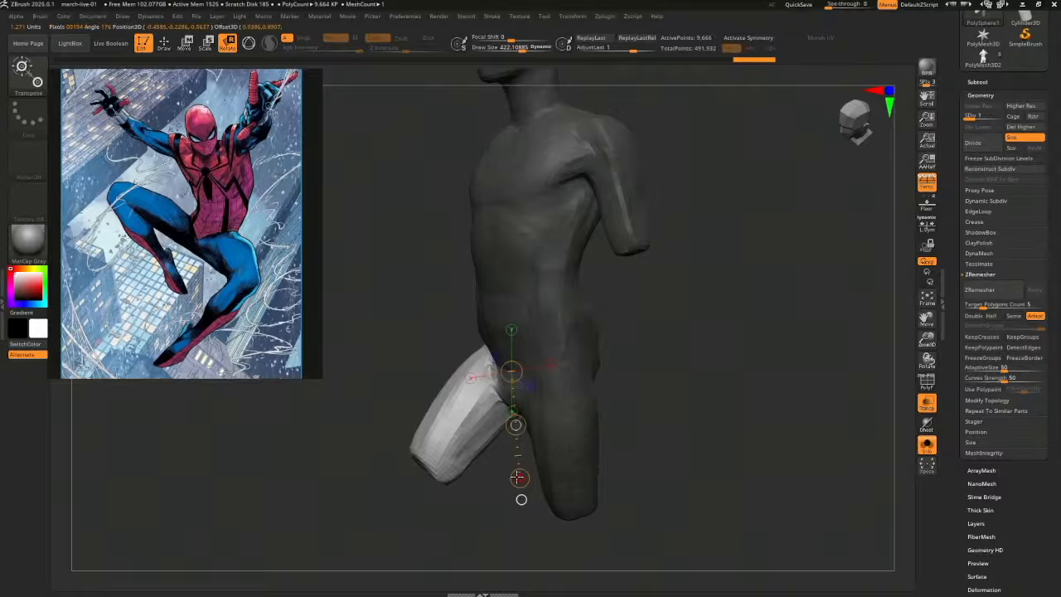
left_click_drag(517, 477, 676, 430)
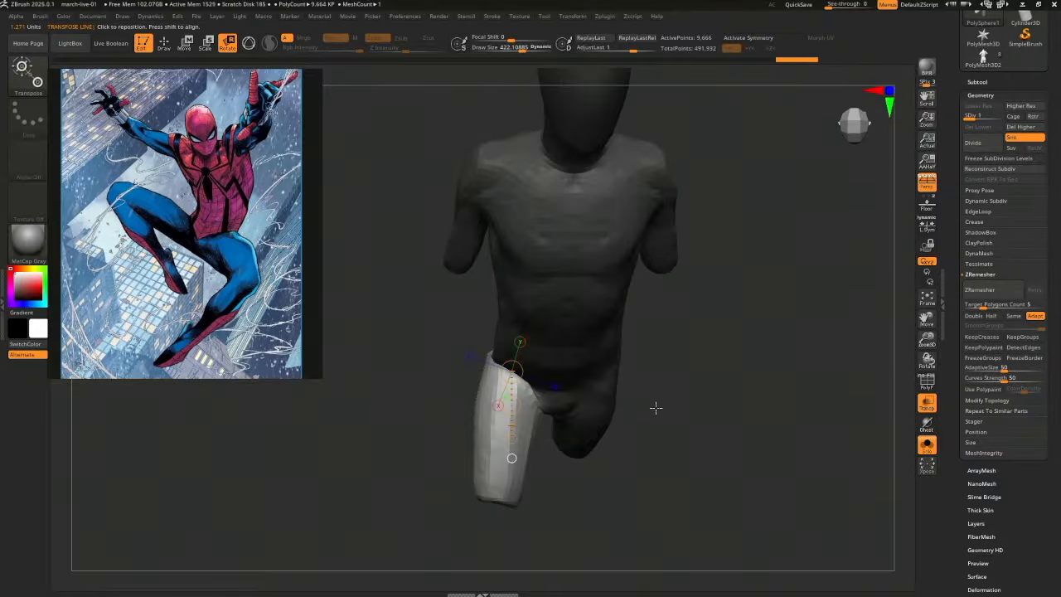
Recall the stored Front view and rotate the right thigh further up until it matches the raised leg on the cover
mouse_move(90, 16)
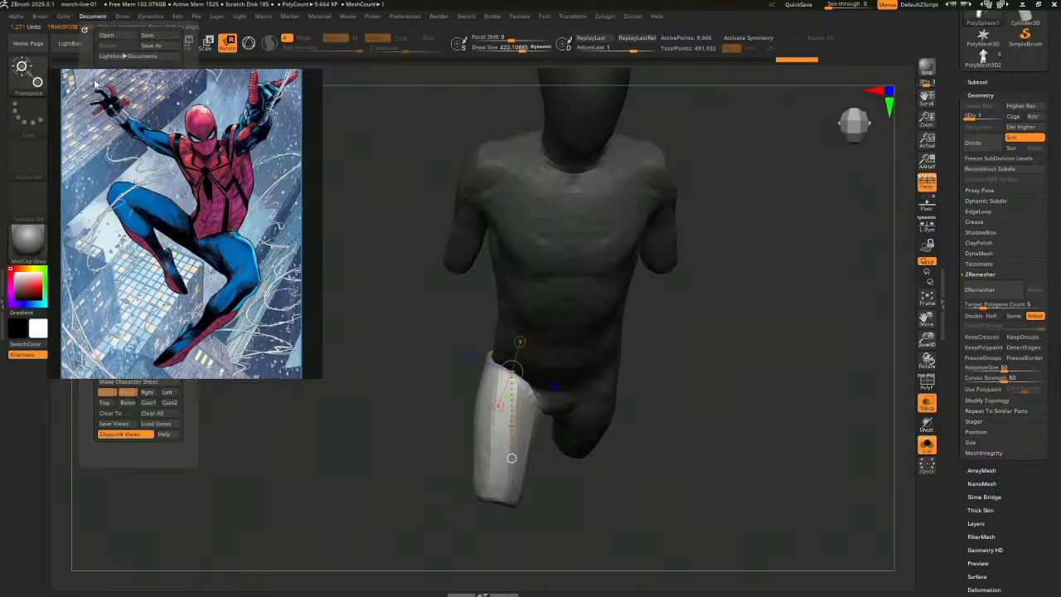
left_click(106, 393)
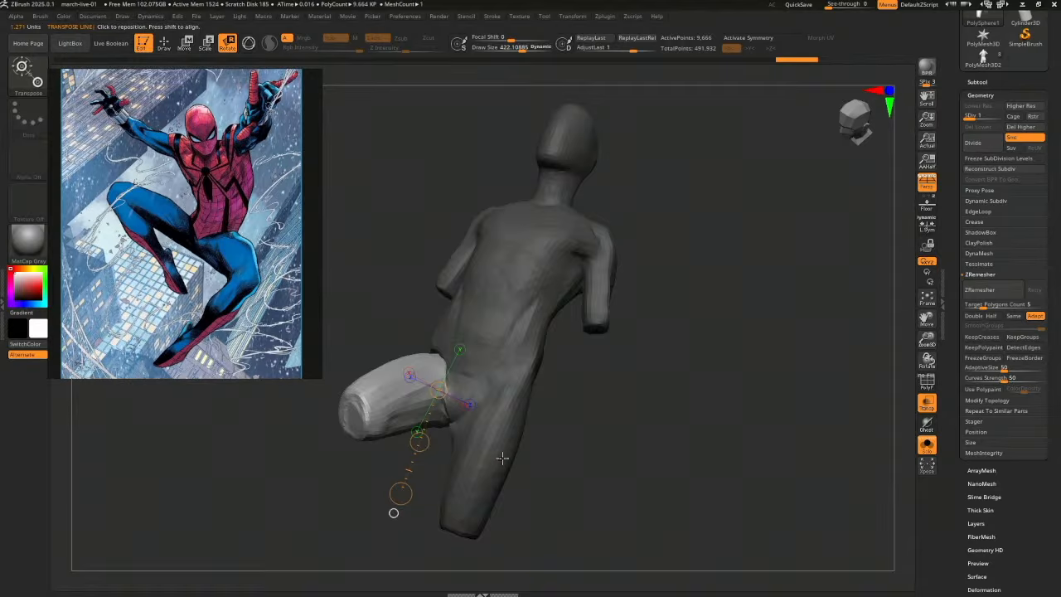
left_click_drag(408, 487, 409, 453)
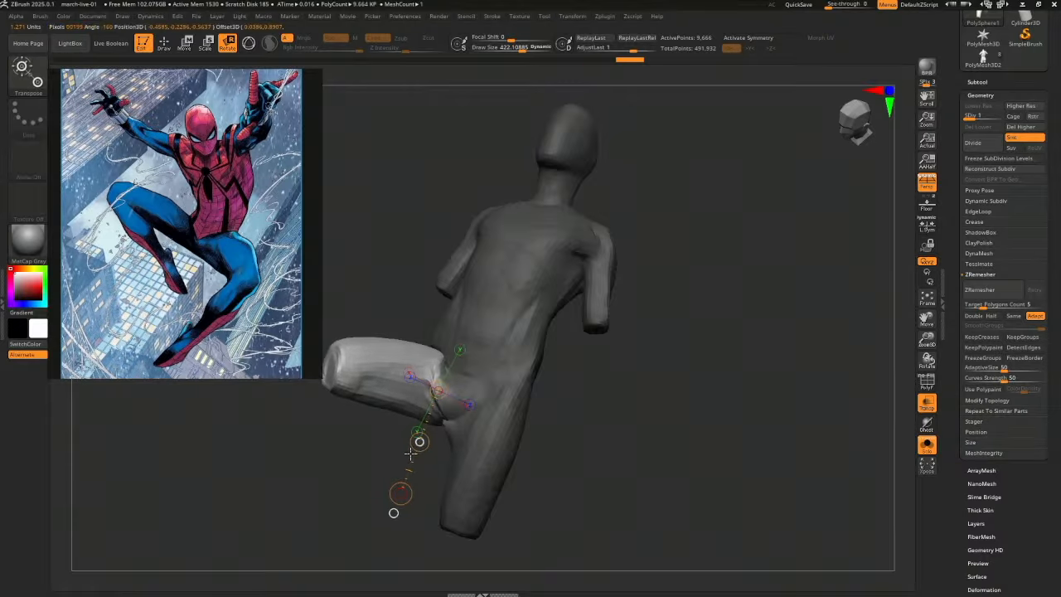
mouse_move(401, 492)
left_mouse_down()
mouse_move(396, 500)
mouse_move(408, 459)
left_mouse_up()
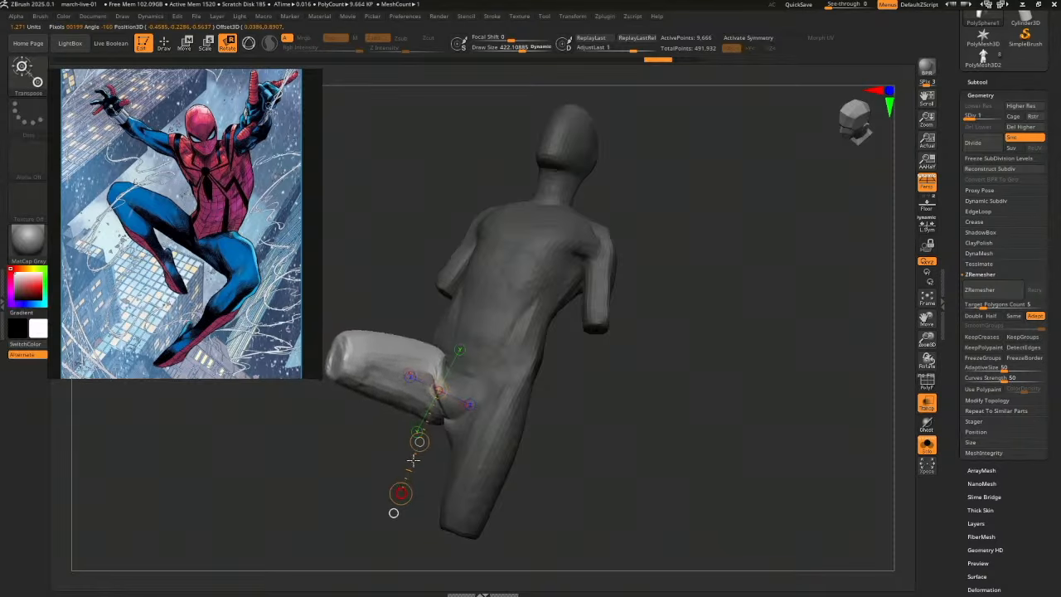
left_click_drag(412, 460, 416, 448)
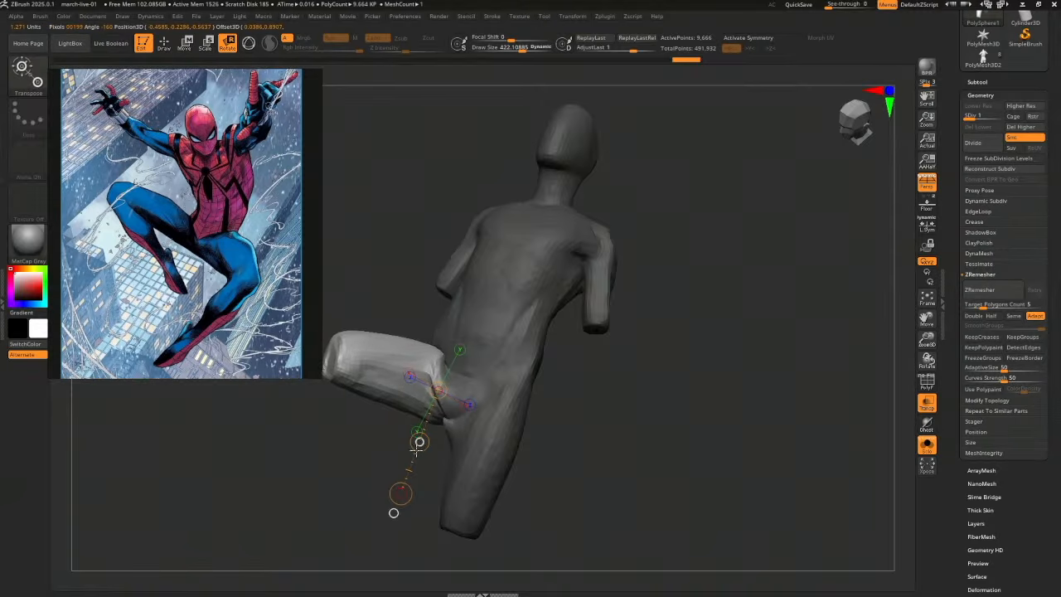
Mask the whole figure except the left thigh, keeping the pelvis and the raised right thigh protected up to the groin
key("q")
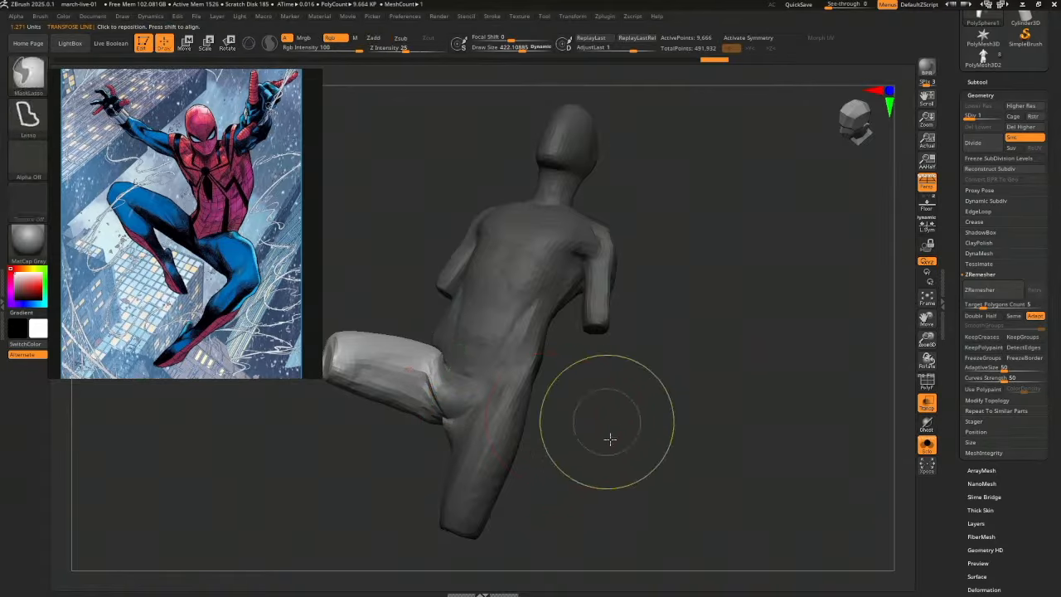
mouse_move(608, 439)
left_mouse_down()
mouse_move(660, 448)
mouse_move(647, 339)
mouse_move(575, 333)
mouse_move(504, 369)
mouse_move(471, 509)
mouse_move(572, 555)
left_mouse_up()
mouse_move(634, 493)
left_mouse_down()
mouse_move(685, 473)
mouse_move(486, 290)
mouse_move(527, 424)
mouse_move(547, 431)
left_mouse_up()
mouse_move(658, 410)
left_mouse_down()
mouse_move(625, 377)
mouse_move(625, 351)
mouse_move(674, 428)
mouse_move(701, 417)
left_mouse_up()
left_click(701, 417, "ctrl")
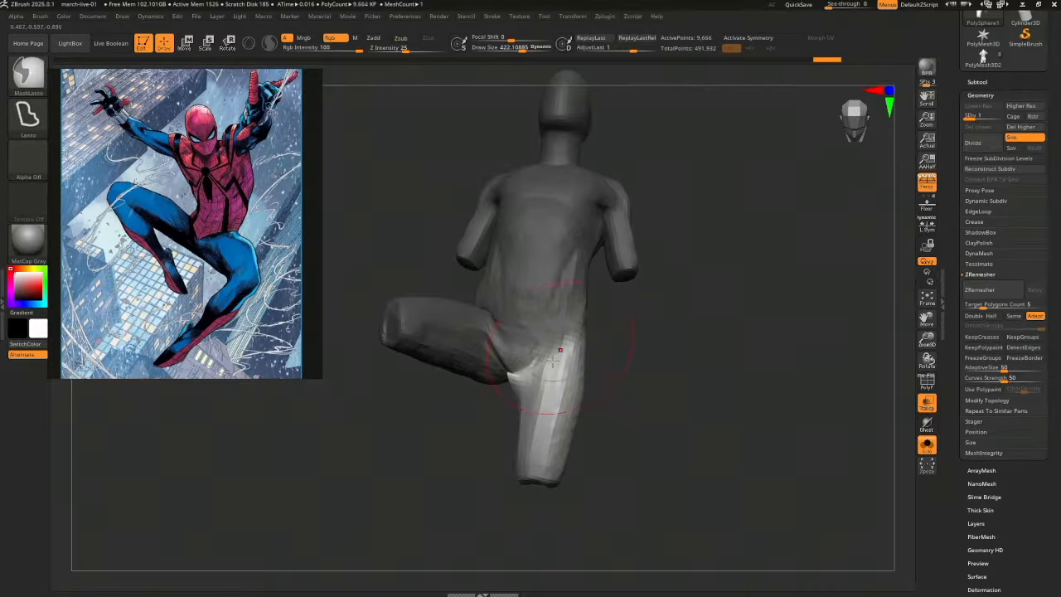
mouse_move(414, 428)
left_mouse_down("ctrl")
mouse_move(423, 351)
mouse_move(528, 362)
mouse_move(490, 442)
left_mouse_up("ctrl")
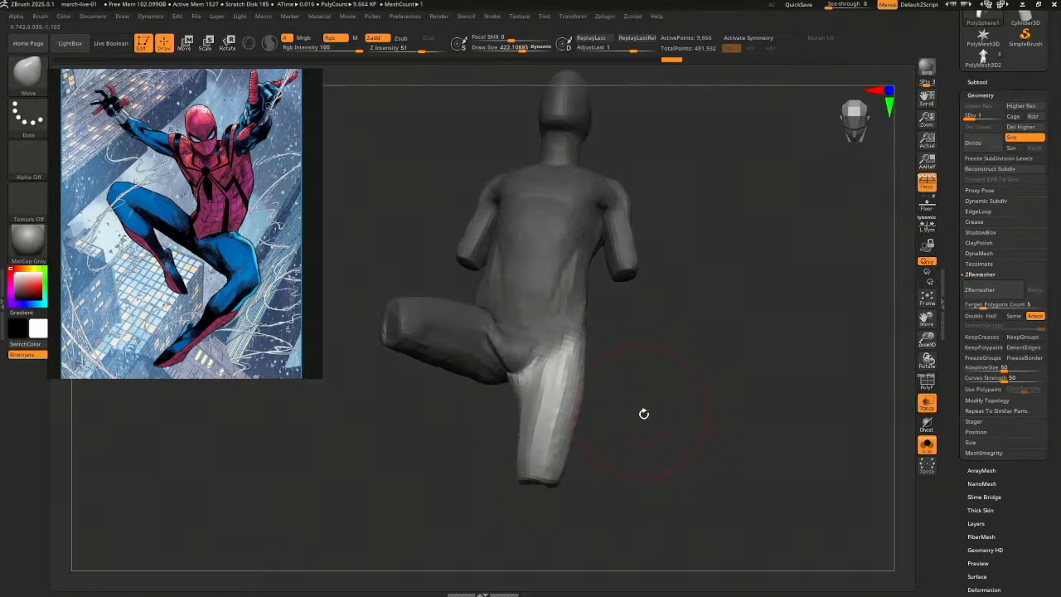
Lay the Transpose line along the left thigh in side view and rotate the thigh forward around the hip
mouse_move(642, 415)
left_mouse_down()
mouse_move(649, 462)
mouse_move(573, 404)
mouse_move(550, 455)
mouse_move(632, 443)
mouse_move(675, 450)
mouse_move(677, 468)
mouse_move(658, 469)
mouse_move(658, 457)
mouse_move(592, 462)
mouse_move(610, 475)
mouse_move(588, 442)
mouse_move(566, 461)
left_mouse_up()
key("r")
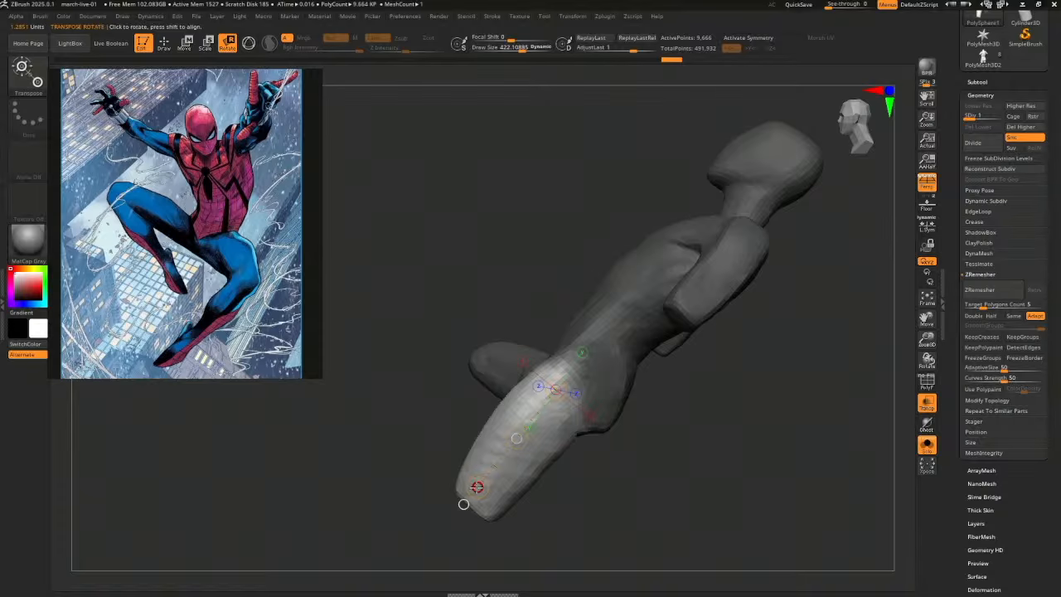
left_click_drag(476, 486, 489, 363)
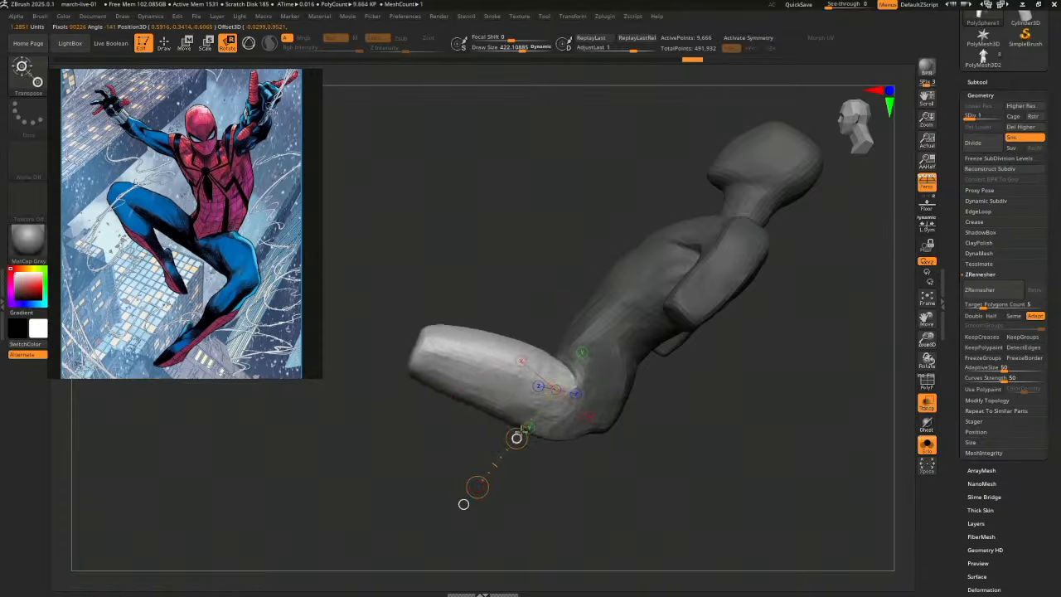
left_click_drag(523, 430, 676, 450)
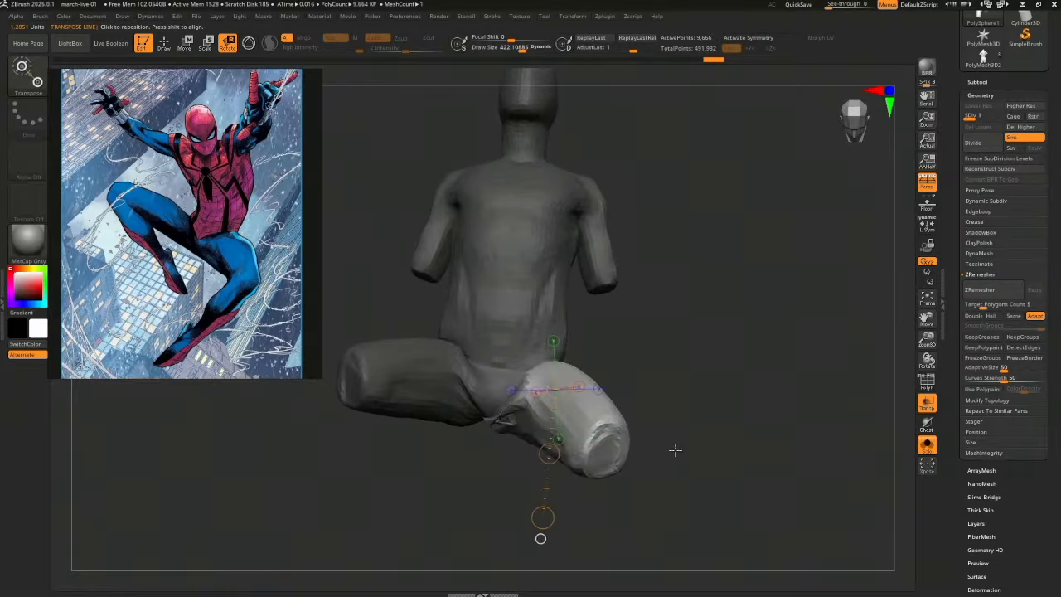
Leave Transpose and recall the stored Front view to compare the left thigh with the cover
key("q")
key("shift")
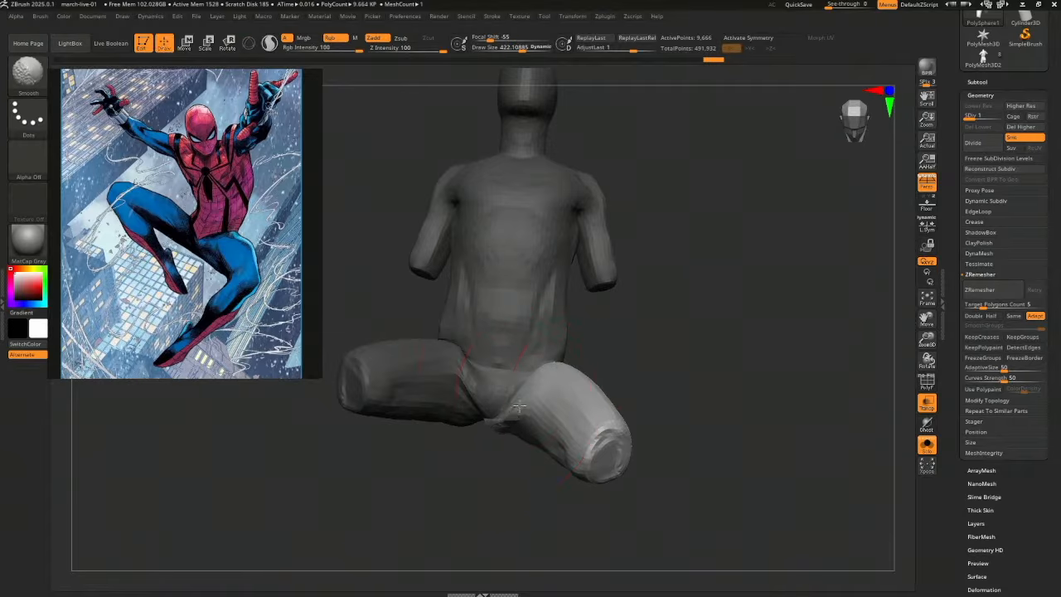
left_click_drag(640, 401, 696, 399)
left_click(90, 17)
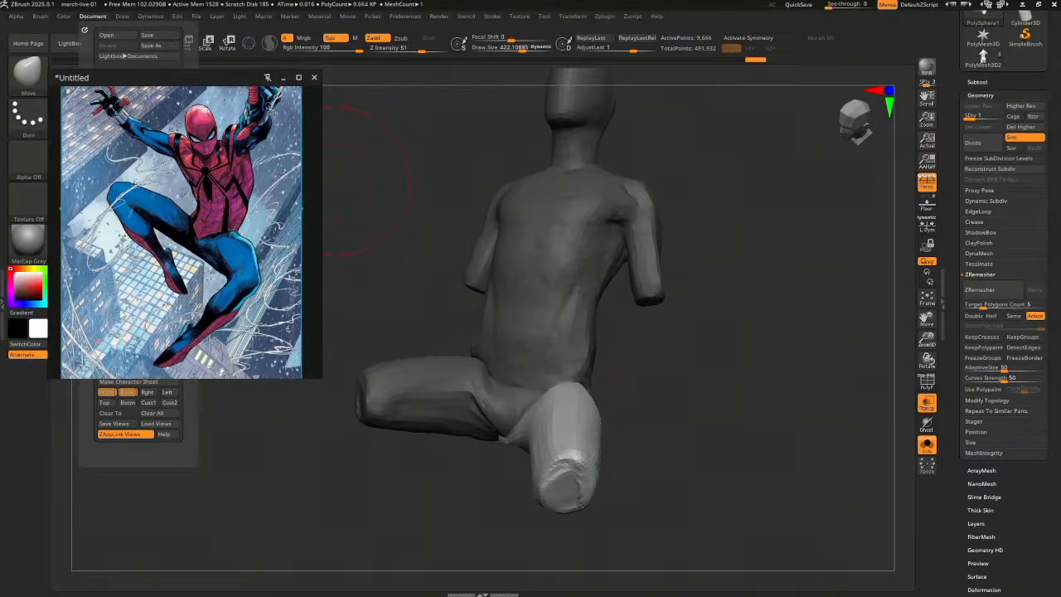
left_click(106, 392)
left_click_drag(218, 418, 286, 421)
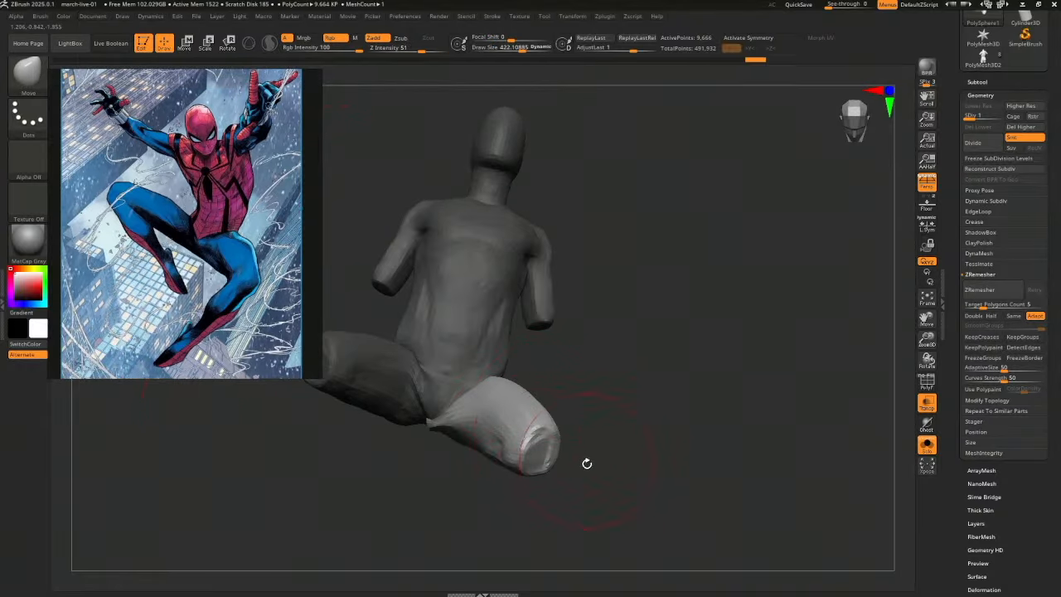
Rotate the left thigh down and inward from the hip in small Transpose adjustments to match the cover's lower leg
key("r")
left_click_drag(478, 461, 495, 455)
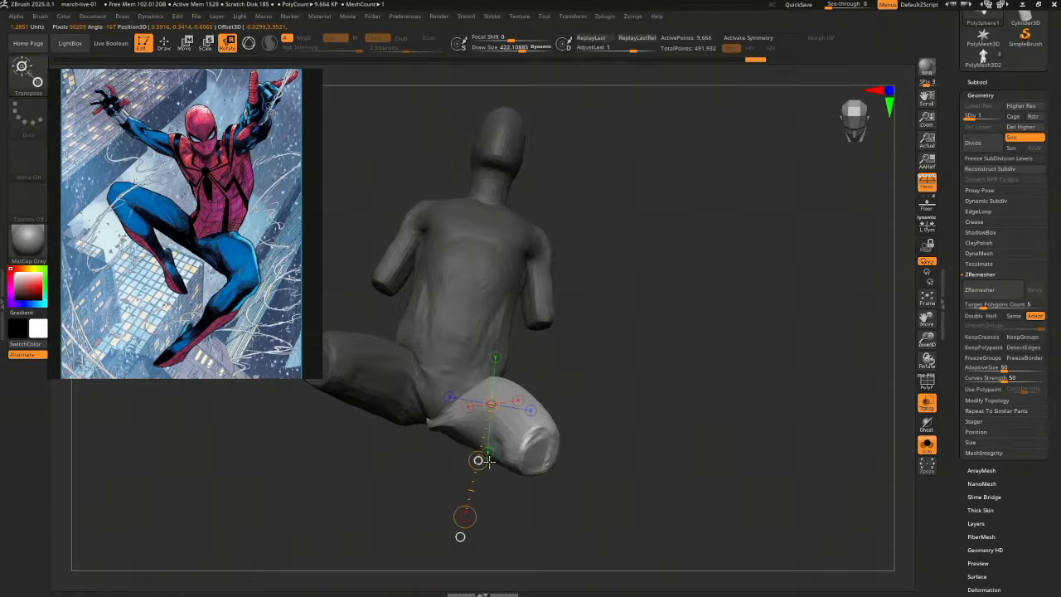
left_click_drag(463, 515, 464, 510)
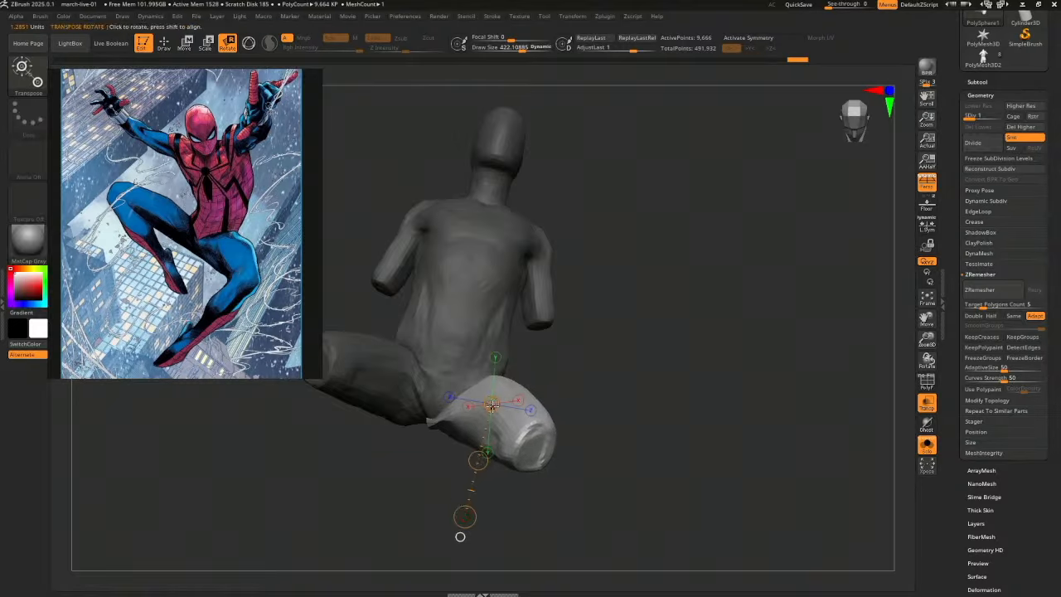
left_click_drag(492, 406, 494, 403)
left_click_drag(463, 516, 456, 515)
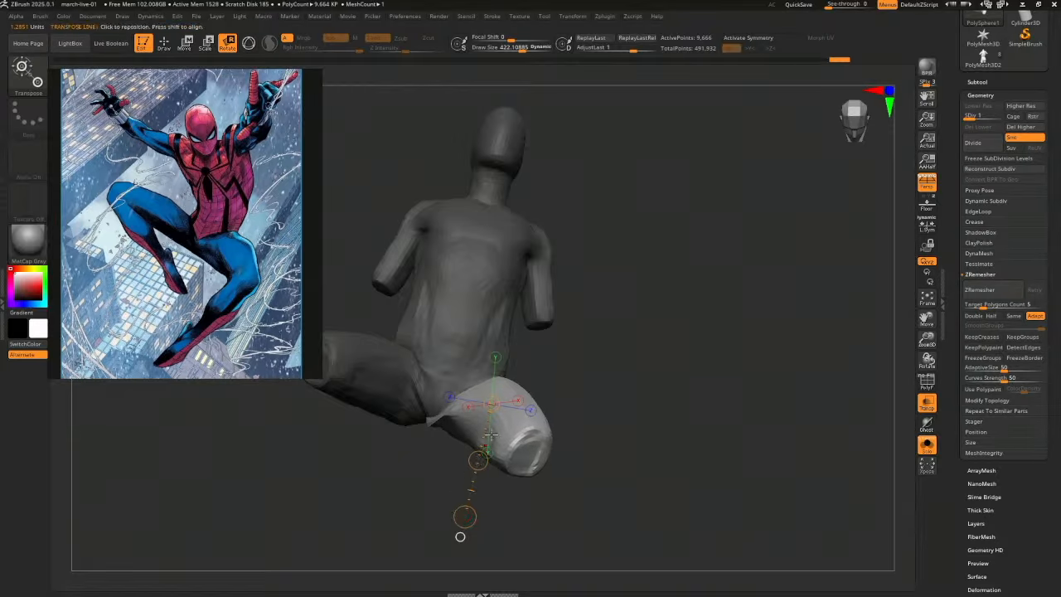
left_click_drag(492, 404, 493, 405)
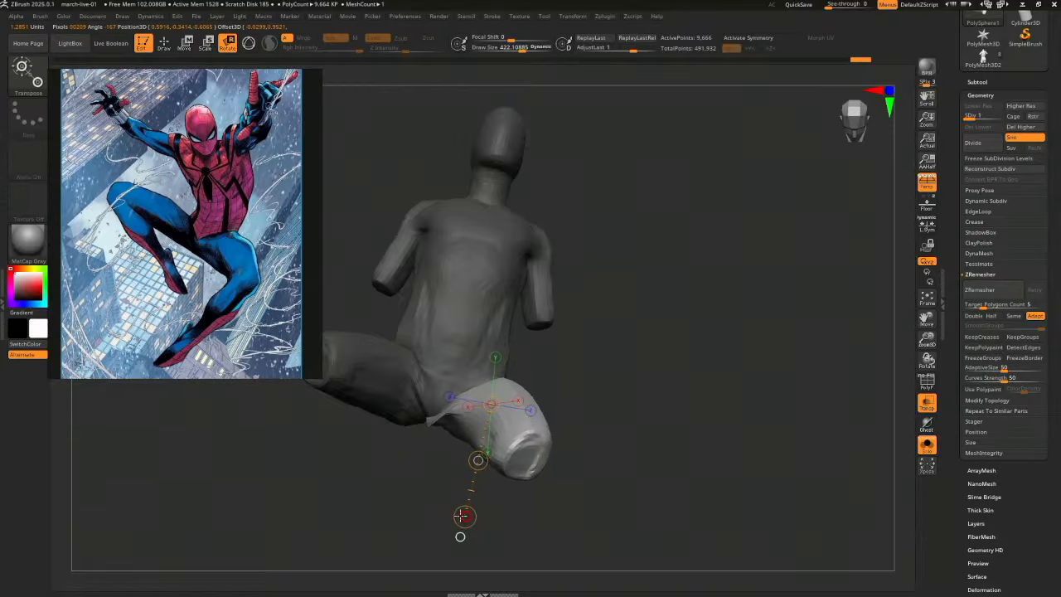
left_click_drag(462, 515, 463, 516)
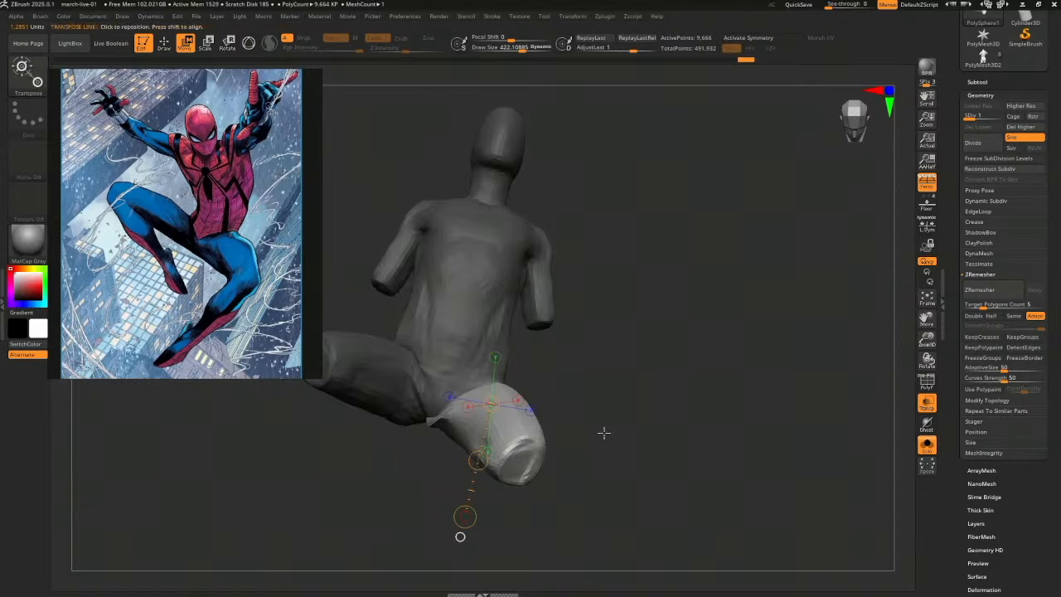
Clear the mask, return to sculpting mode and check both bent thighs from the side and front
mouse_move(603, 433)
left_mouse_down()
mouse_move(696, 436)
mouse_move(699, 461)
mouse_move(691, 447)
mouse_move(675, 475)
mouse_move(699, 461)
mouse_move(690, 457)
mouse_move(724, 462)
mouse_move(696, 474)
mouse_move(749, 451)
mouse_move(751, 462)
mouse_move(729, 462)
mouse_move(734, 470)
left_mouse_up()
key("r")
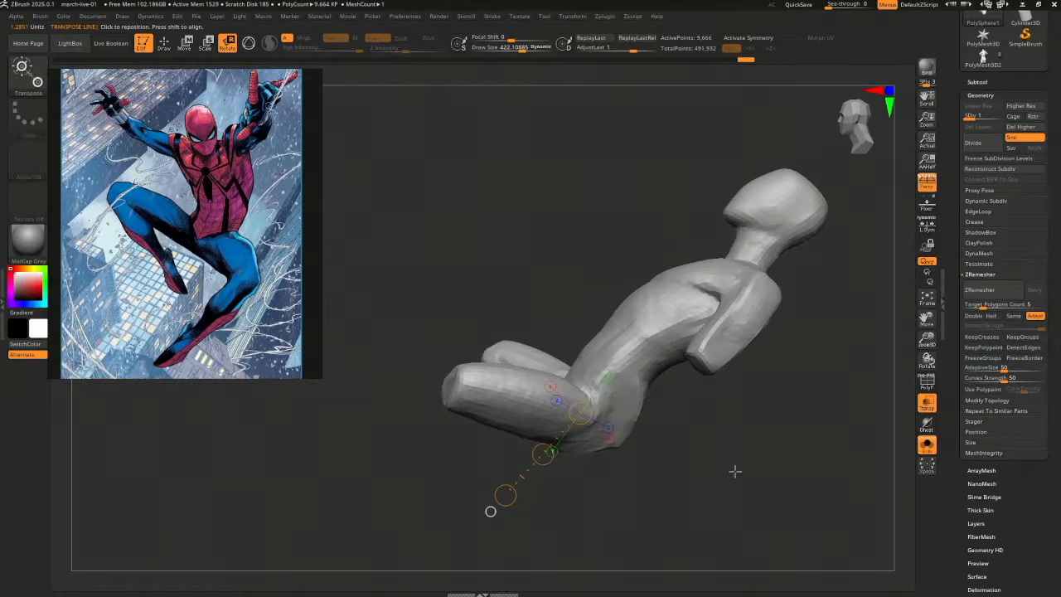
left_click(250, 44)
mouse_move(644, 404)
left_mouse_down()
mouse_move(668, 407)
mouse_move(662, 421)
mouse_move(641, 415)
mouse_move(646, 431)
mouse_move(724, 448)
mouse_move(712, 471)
mouse_move(740, 437)
left_mouse_up()
key("q")
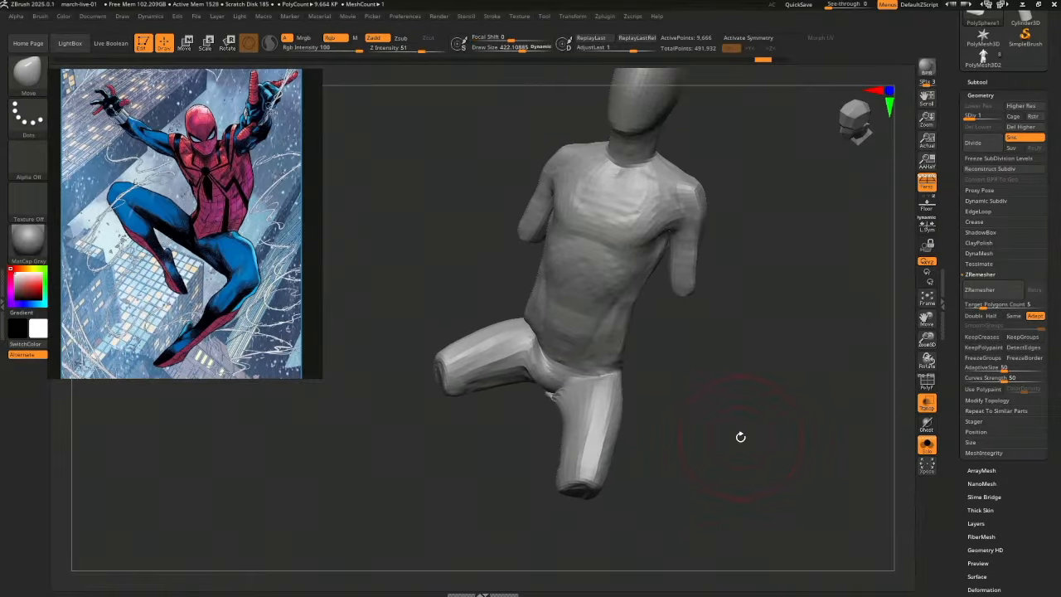
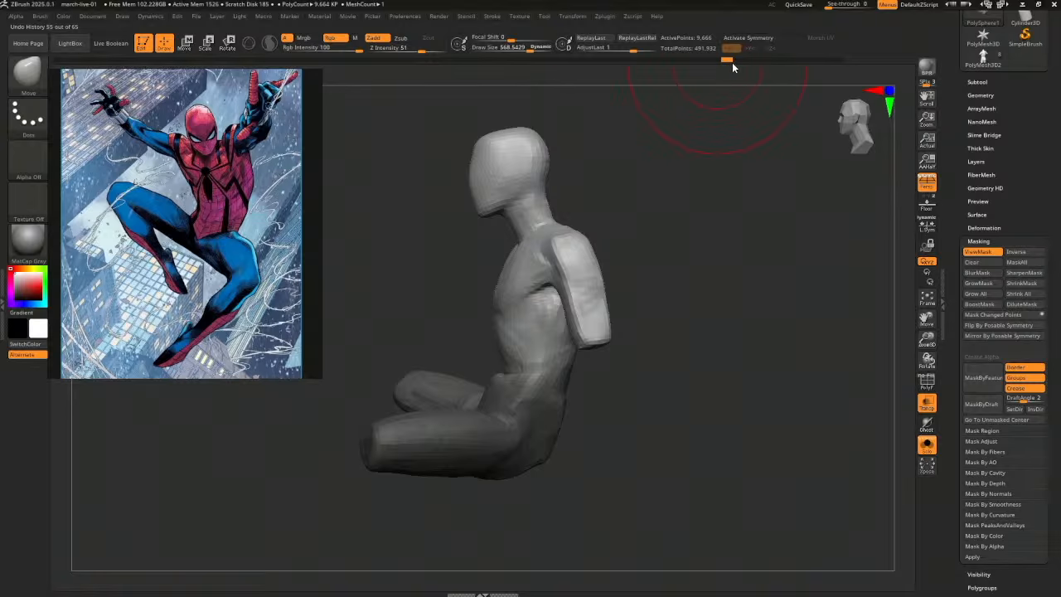
Move forward through the undo history to the latest pose and recall the stored Front view
mouse_move(732, 62)
left_mouse_down()
mouse_move(777, 62)
mouse_move(654, 62)
mouse_move(604, 76)
mouse_move(672, 81)
mouse_move(735, 60)
mouse_move(823, 62)
left_mouse_up()
left_click_drag(701, 180, 750, 148)
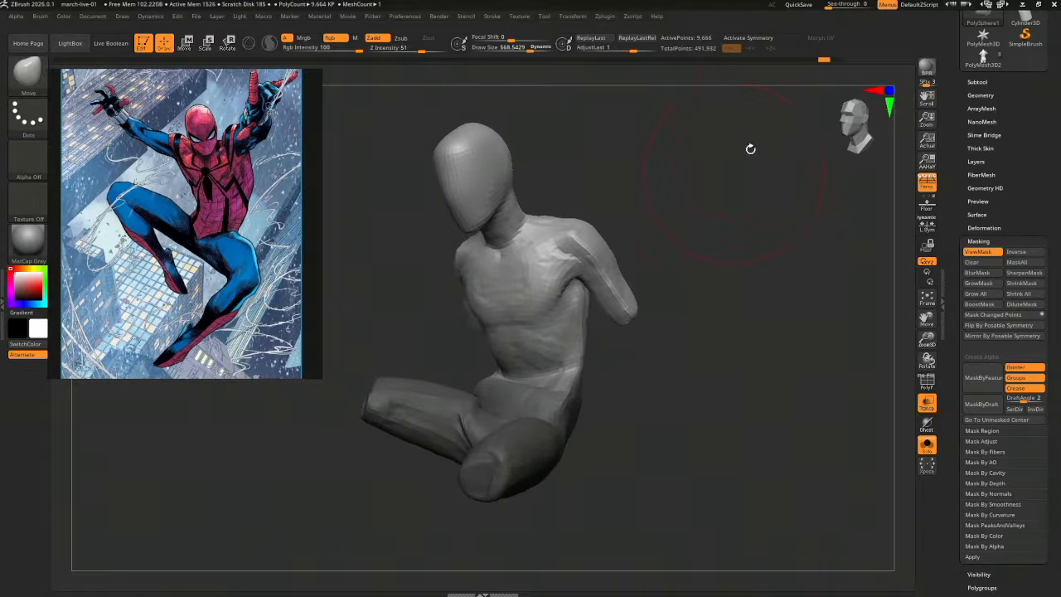
left_click_drag(827, 62, 836, 60)
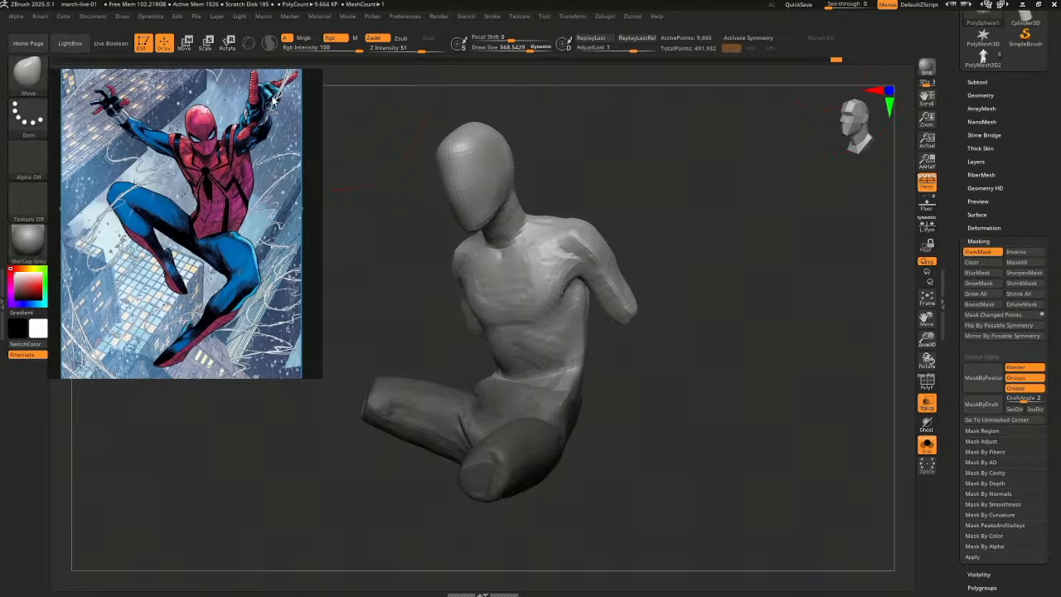
mouse_move(90, 18)
left_click(106, 393)
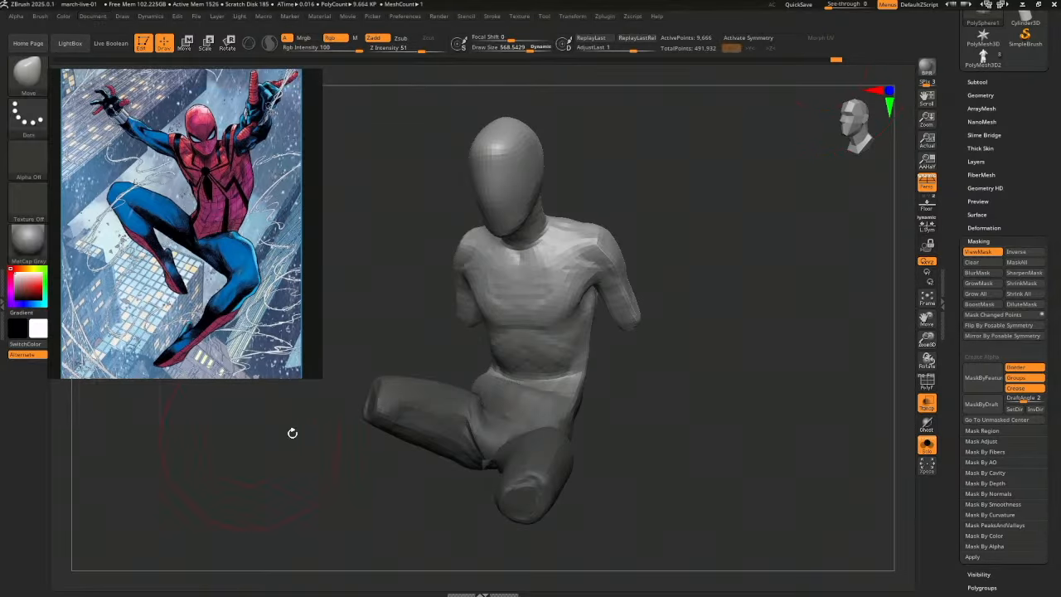
Compare camera focal lengths of 35 and 50 mm, then set 85 mm, moving the reference image aside and back
left_click(120, 20)
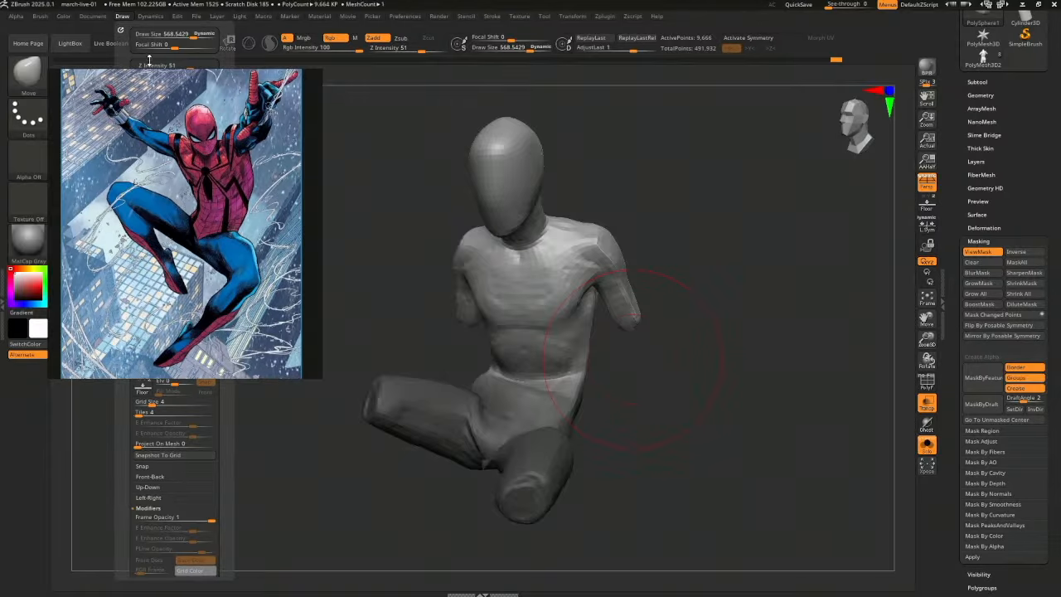
left_click_drag(136, 72, 334, 64)
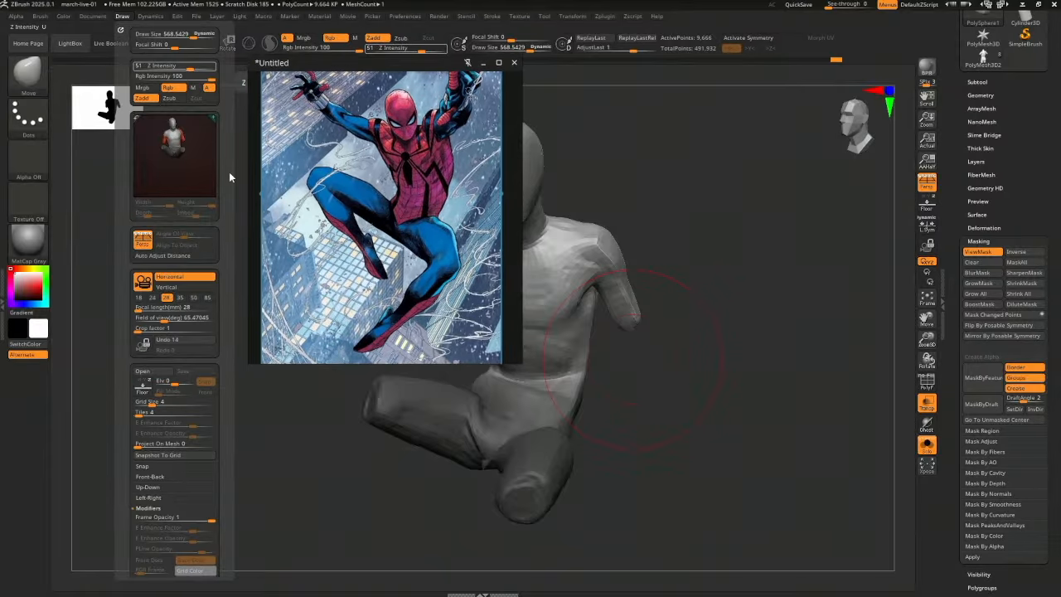
left_click(181, 296)
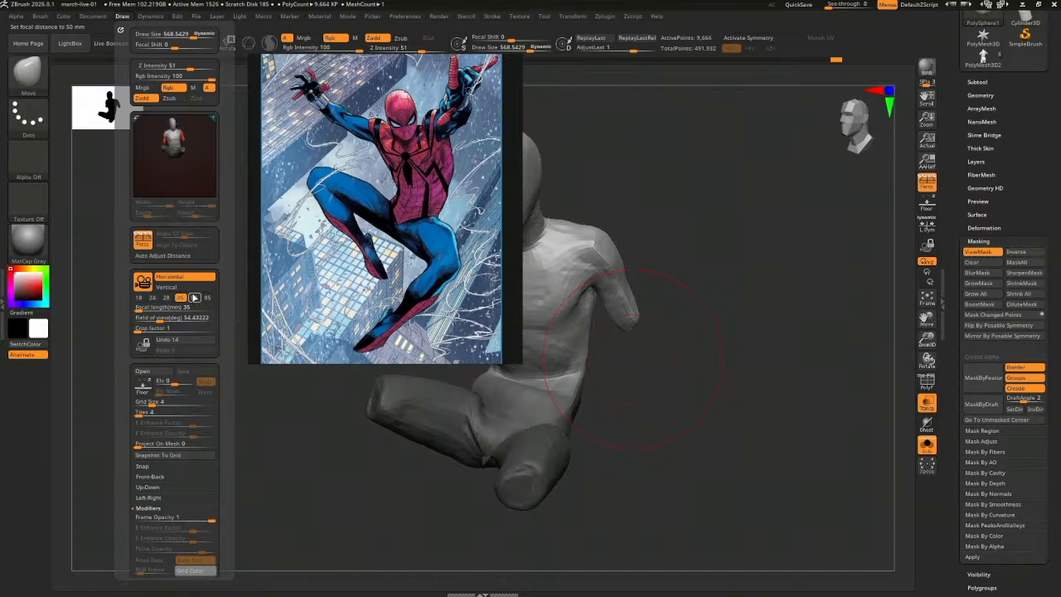
left_click(194, 297)
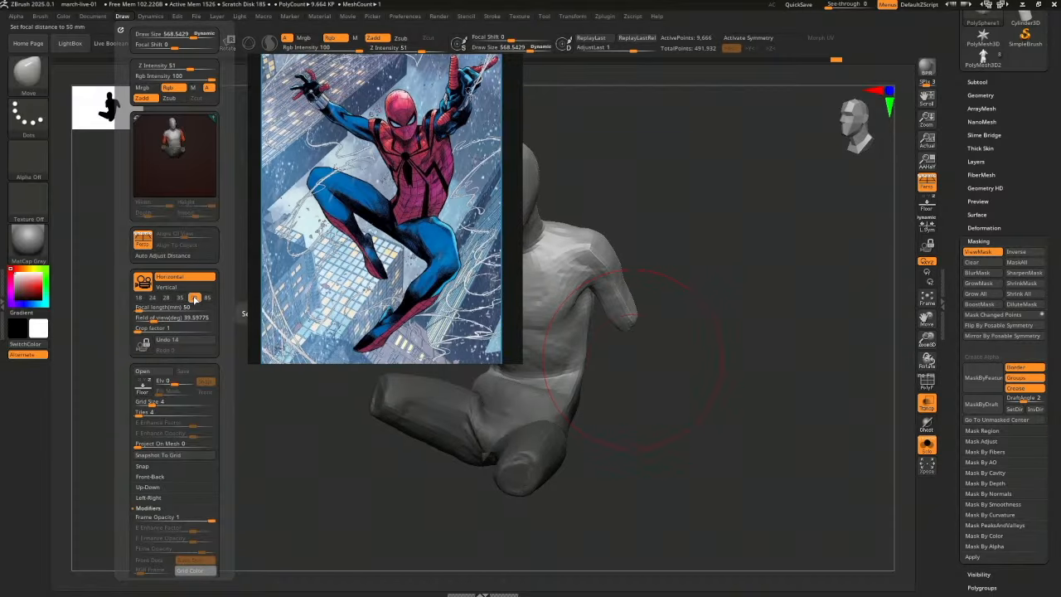
left_click(208, 298)
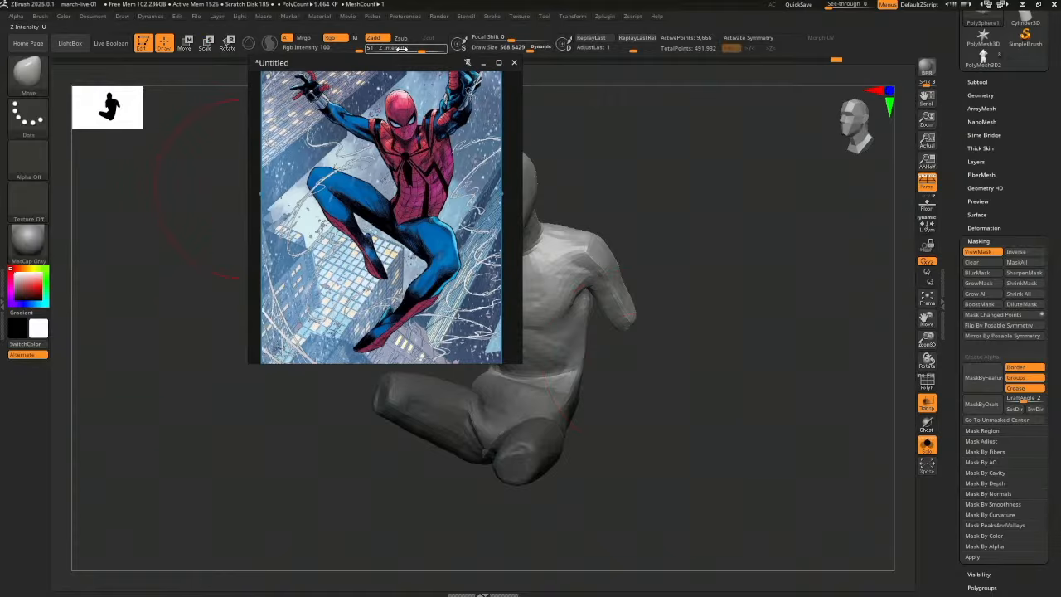
left_click_drag(425, 72, 224, 75)
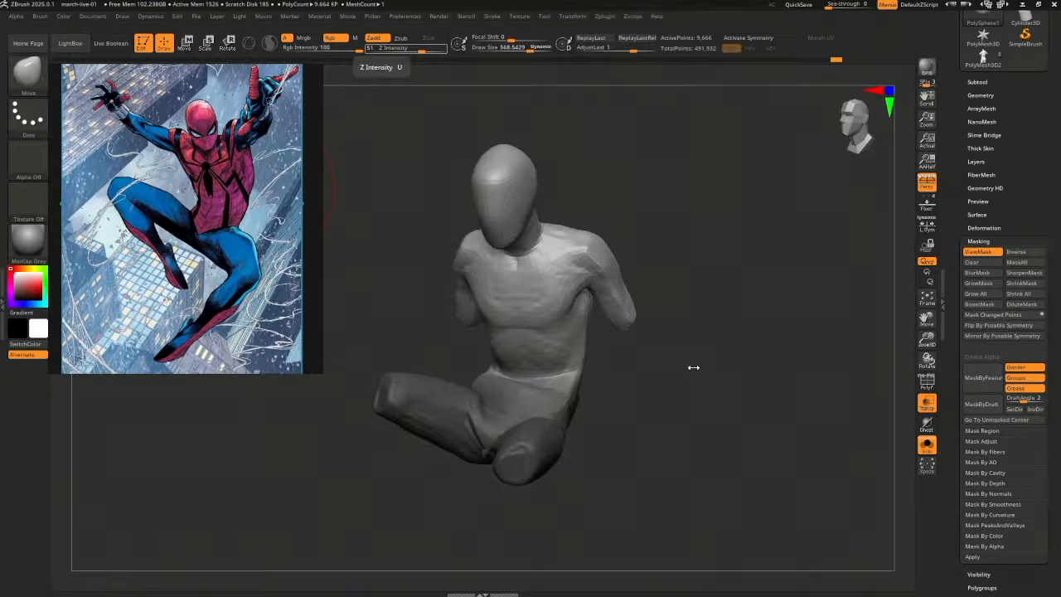
Clear the mask, set the Move brush's draw size to about 503 and recall the stored Front view
left_click_drag(688, 429, 672, 433)
key("s")
left_click_drag(672, 433, 700, 436)
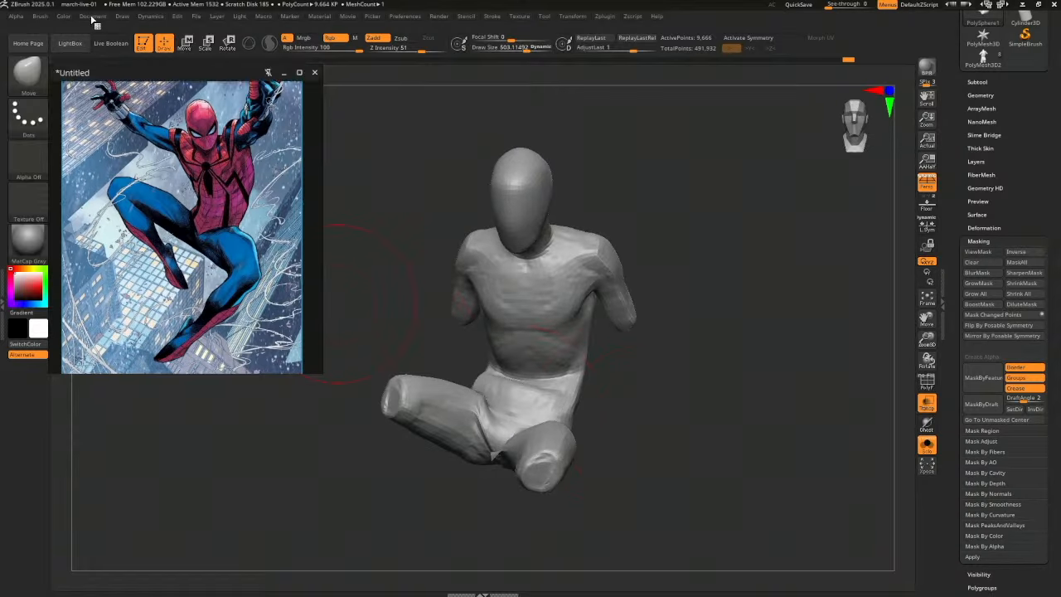
left_click(108, 392)
Set the draw size to about 662 and mask the figure except the left thigh
key("s")
mouse_move(538, 451)
left_mouse_down()
mouse_move(602, 502)
mouse_move(639, 466)
mouse_move(639, 433)
mouse_move(547, 401)
mouse_move(508, 533)
mouse_move(623, 489)
left_mouse_up()
left_click(649, 474, "ctrl")
left_click_drag(685, 475, 609, 439)
mouse_move(709, 430)
left_mouse_down("ctrl")
mouse_move(573, 335)
mouse_move(577, 358)
left_mouse_up("ctrl")
left_click_drag(770, 472, 911, 425)
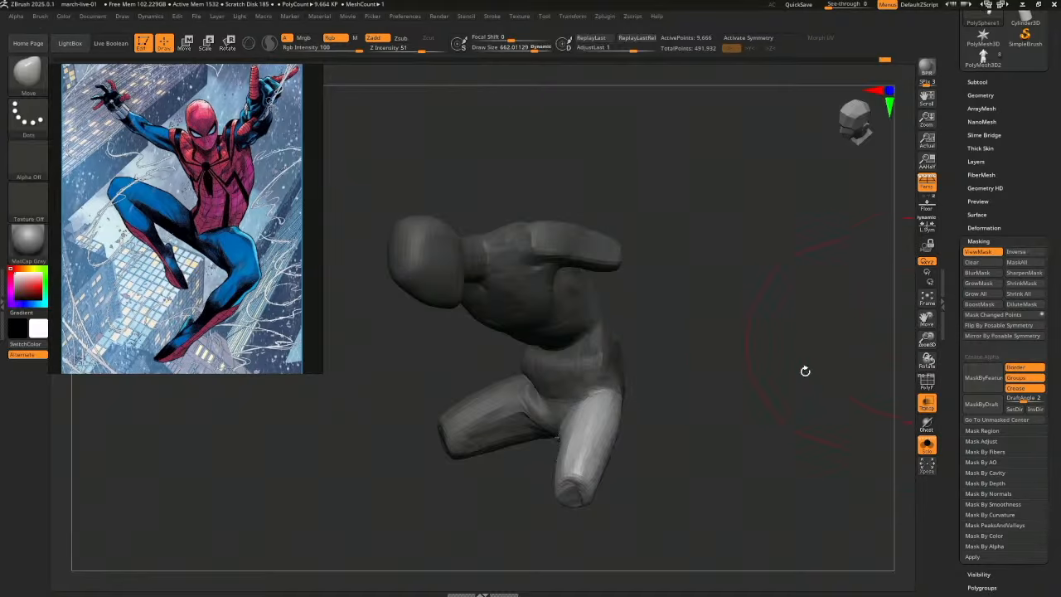
mouse_move(805, 369)
left_mouse_down()
mouse_move(739, 434)
mouse_move(663, 431)
mouse_move(620, 409)
left_mouse_up()
Lay a rotating Transpose line along the left thigh from the hip toward its cut end
key("r")
left_click_drag(599, 402, 511, 489)
left_click_drag(648, 430, 693, 458)
left_click_drag(582, 452, 673, 491)
Compare the pose in the stored Back and Front views, returning to the Front view
left_click(93, 18)
left_click(127, 392)
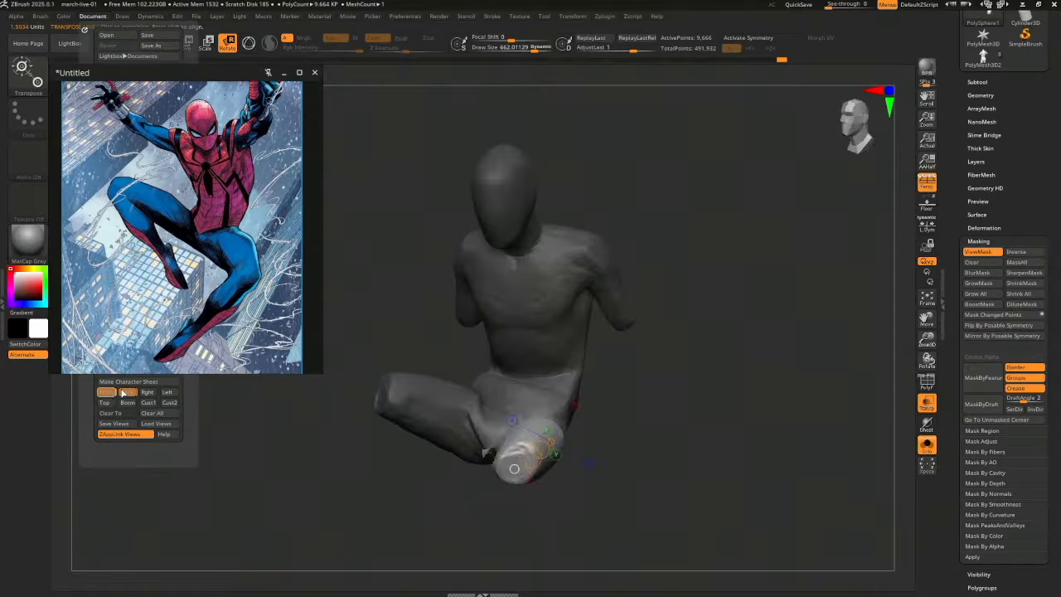
left_click_drag(451, 474, 532, 454)
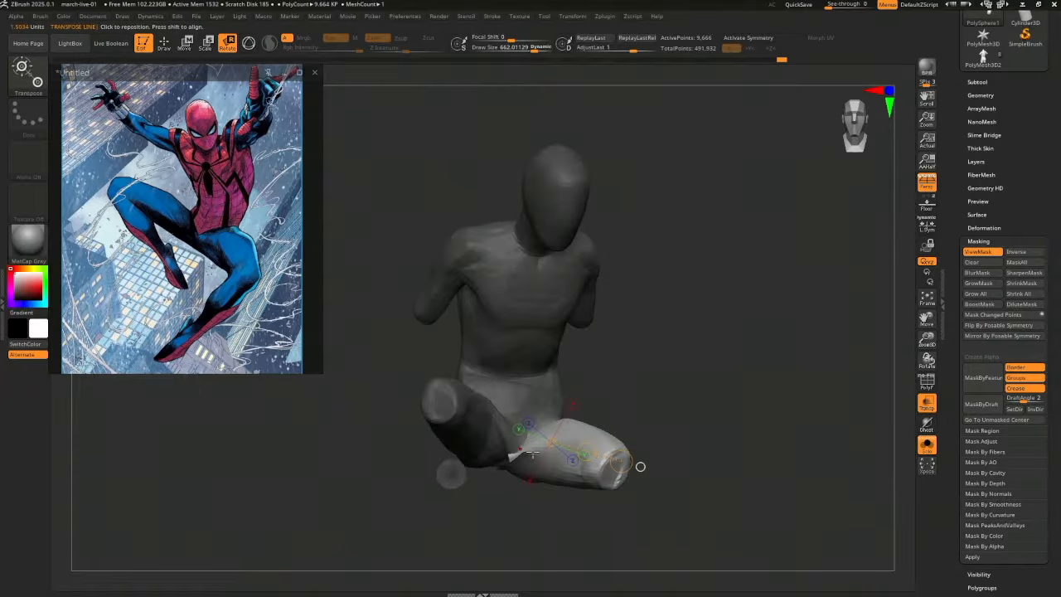
left_click(93, 18)
left_click(107, 391)
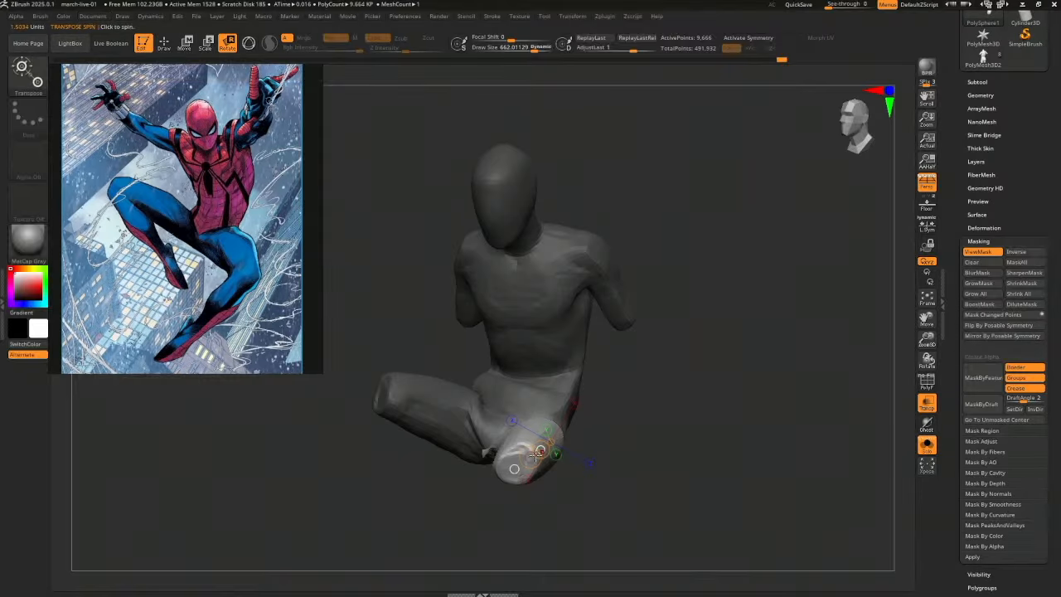
Rotate the left thigh outward and down from the hip with the Transpose line and clear the mask
left_click_drag(547, 456, 594, 495)
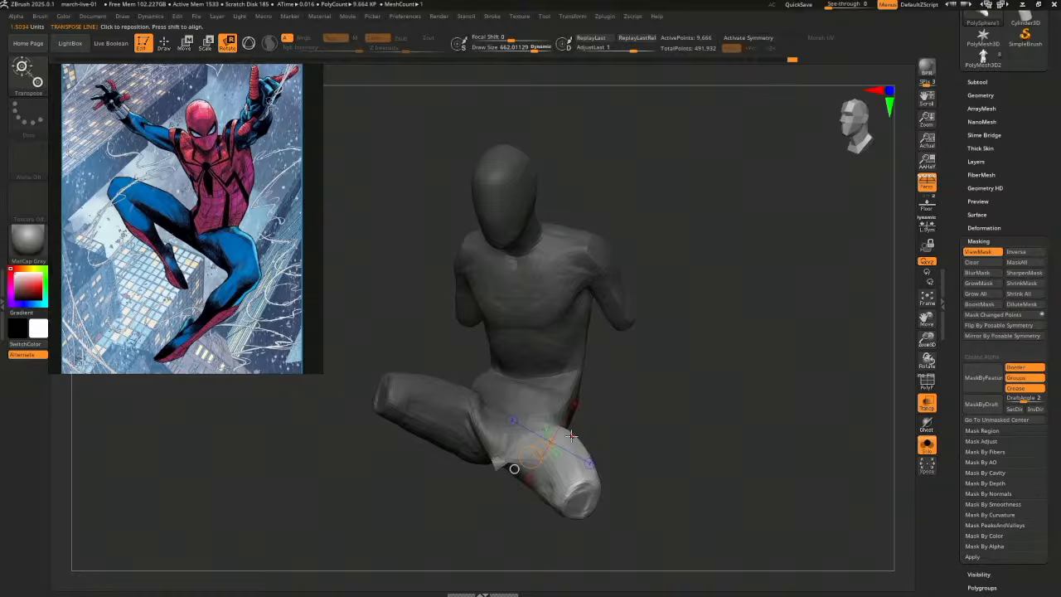
key("q")
left_click(667, 438, "ctrl")
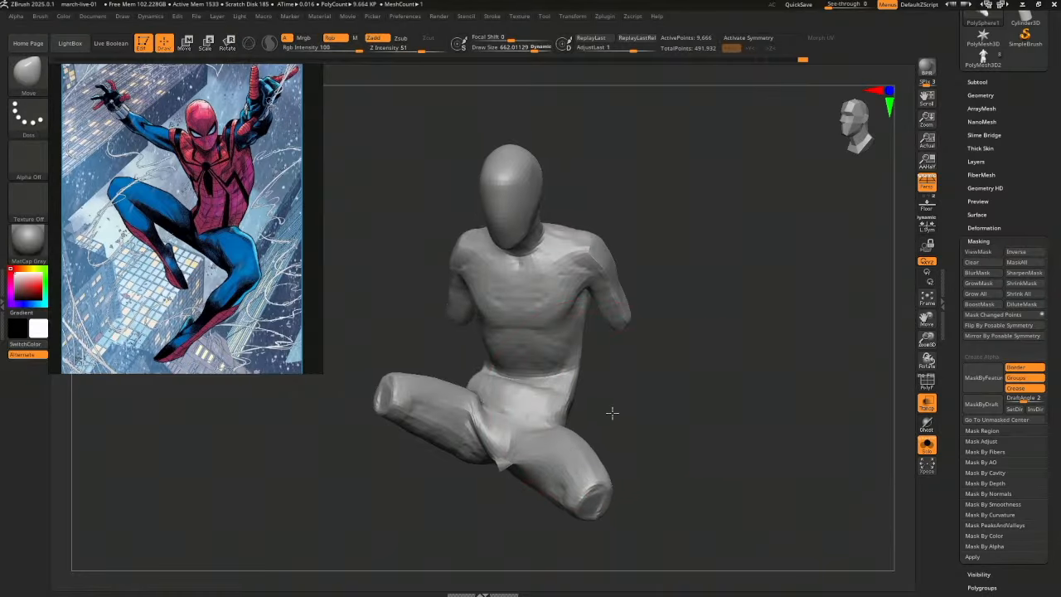
Pull the cut end of the right thigh slightly upward with the Move Topological brush
key("b")
key("m")
key("t")
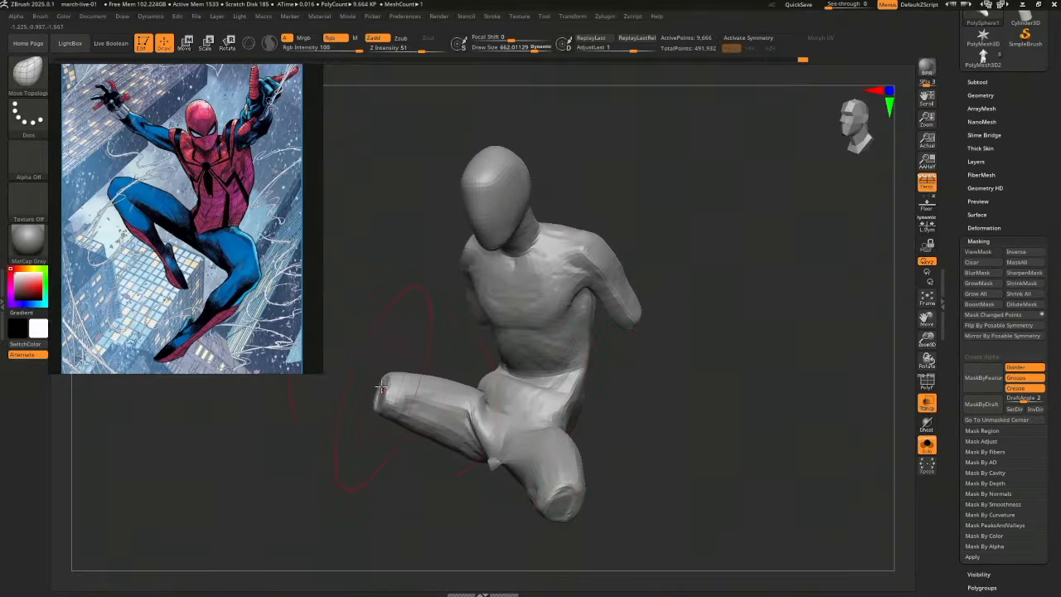
left_click_drag(381, 386, 383, 371)
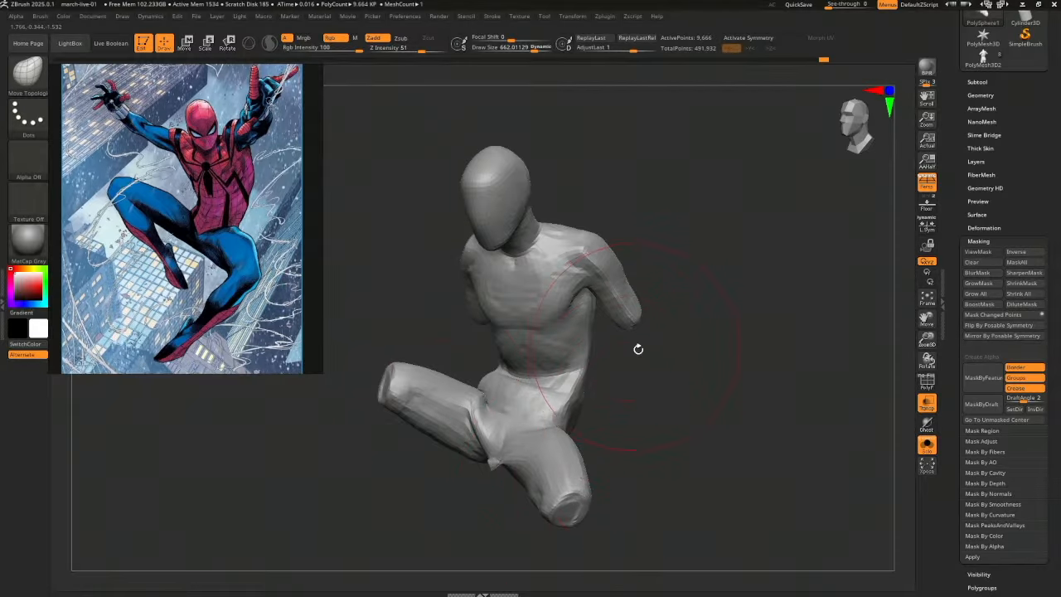
Set the draw size to about 432 and mask the body below the neck, leaving the head and neck free
mouse_move(635, 348)
left_mouse_down()
mouse_move(670, 392)
mouse_move(713, 390)
mouse_move(812, 449)
left_mouse_up()
key("s")
left_click_drag(765, 423, 731, 398)
mouse_move(637, 434)
left_mouse_down("ctrl")
mouse_move(583, 459)
mouse_move(462, 324)
mouse_move(614, 398)
left_mouse_up("ctrl")
left_click(658, 392, "ctrl")
left_click_drag(668, 428, 817, 442)
key("ctrl")
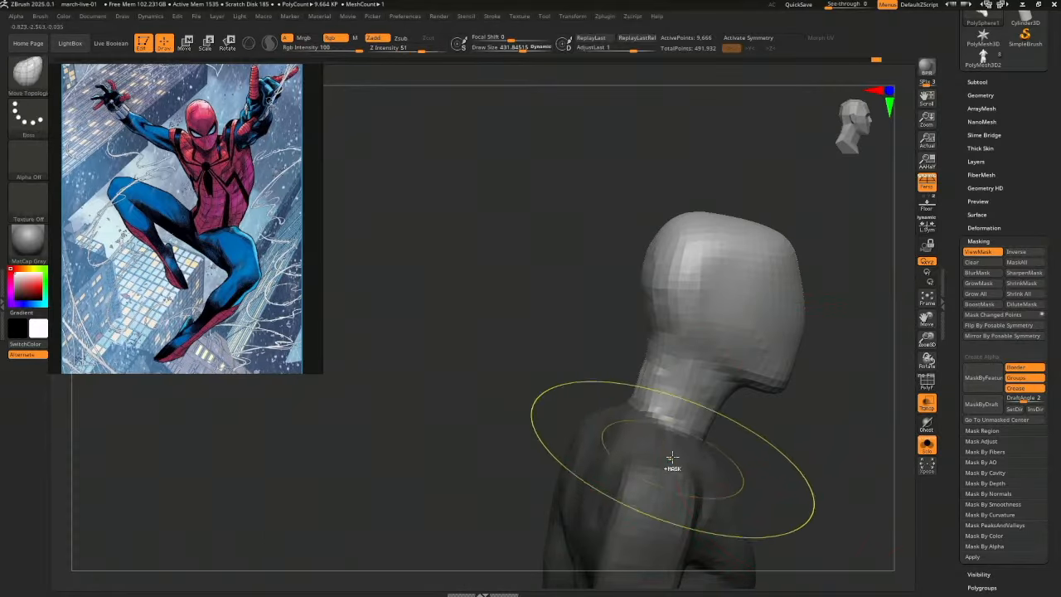
Extend the mask over the neck and tilt the head forward with a Transpose line starting at the skull base
key("r")
left_click_drag(798, 455, 650, 445, "alt")
left_click(569, 432)
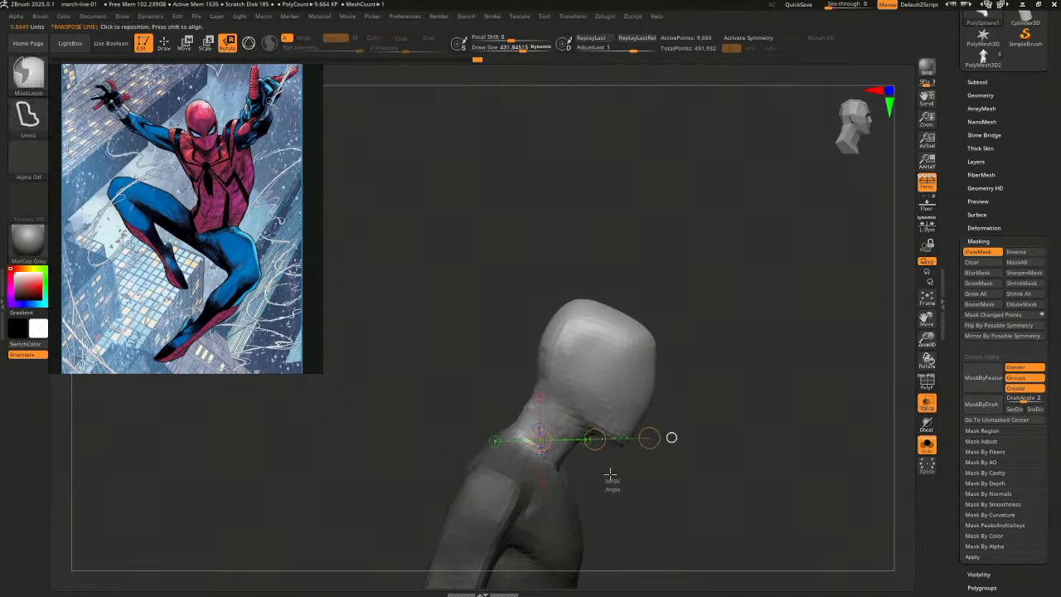
mouse_move(610, 474)
left_mouse_down("ctrl")
mouse_move(569, 414)
mouse_move(499, 528)
mouse_move(563, 504)
left_mouse_up("ctrl")
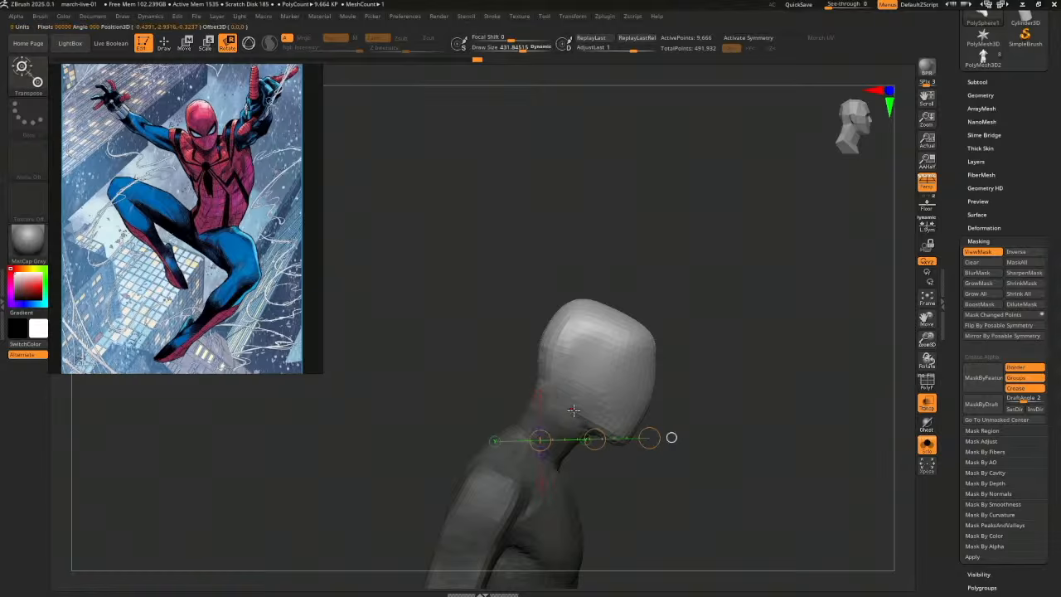
mouse_move(570, 398)
left_mouse_down()
mouse_move(713, 385)
mouse_move(698, 416)
left_mouse_up()
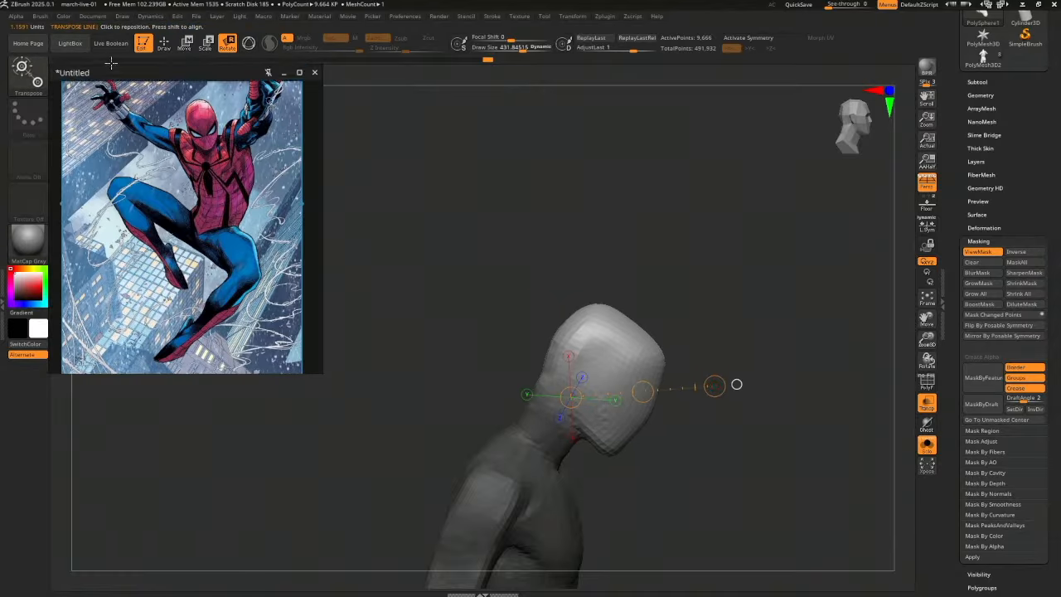
Draw a Transpose line from the skull base to the top of the head and centre it on the face from the front
left_click(92, 16)
left_click(107, 394)
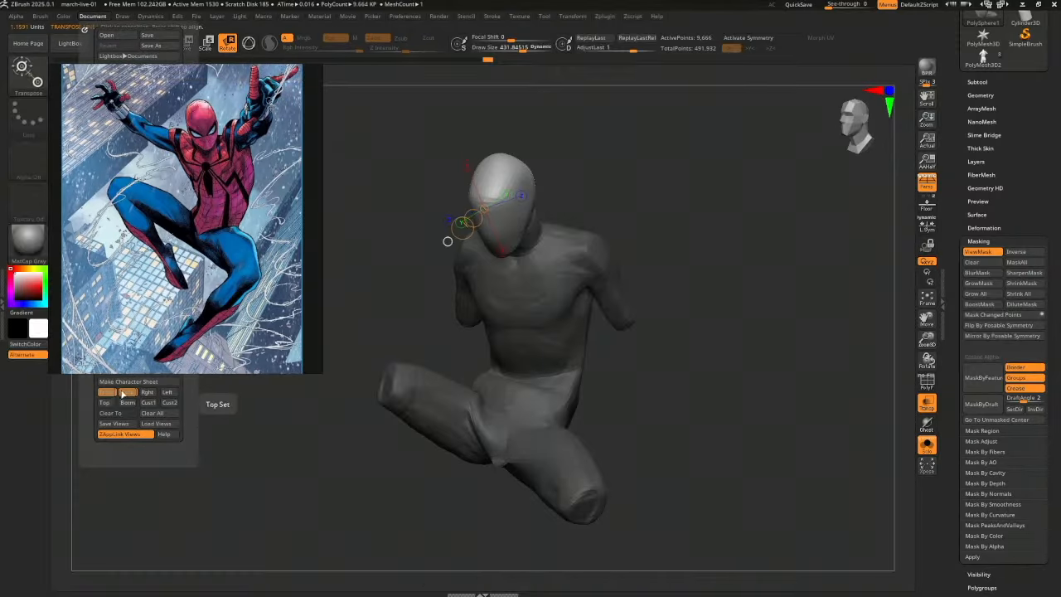
left_click_drag(589, 189, 649, 203)
left_click_drag(650, 204, 678, 280, "alt")
left_click_drag(544, 293, 491, 233)
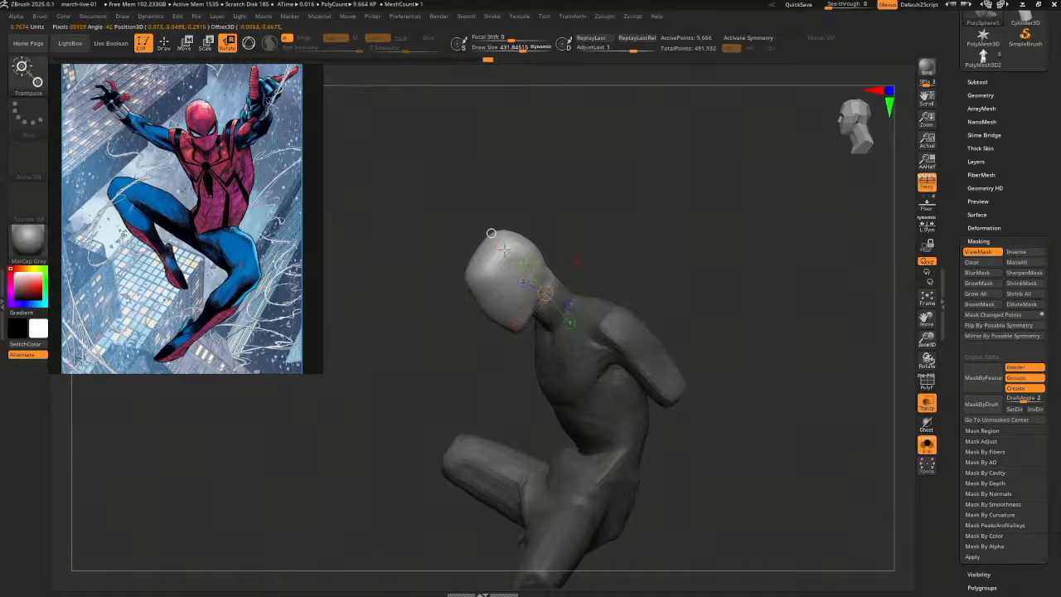
left_click_drag(578, 228, 623, 216)
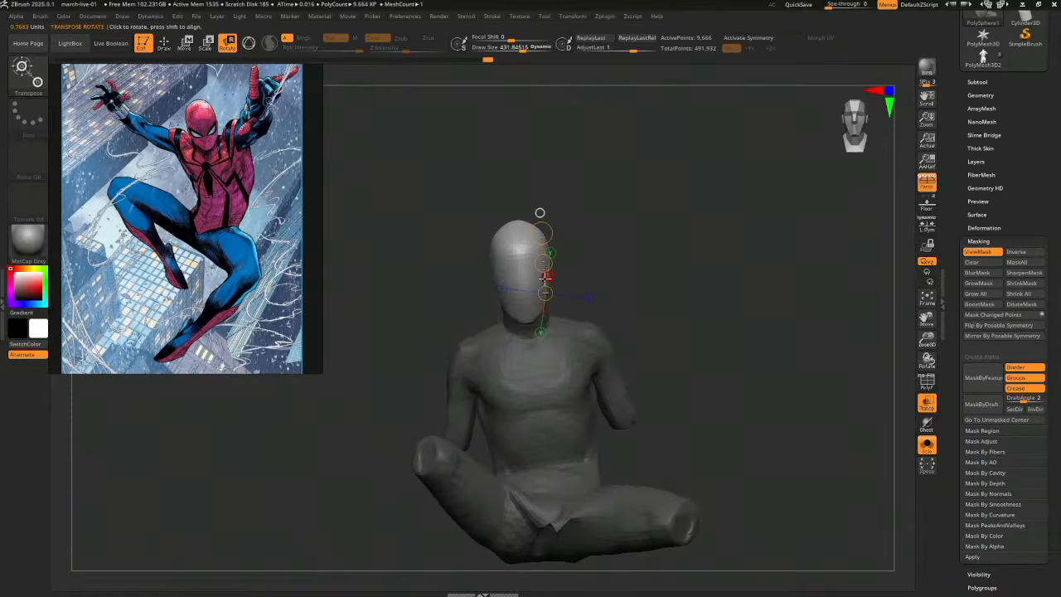
left_click_drag(542, 248, 519, 258)
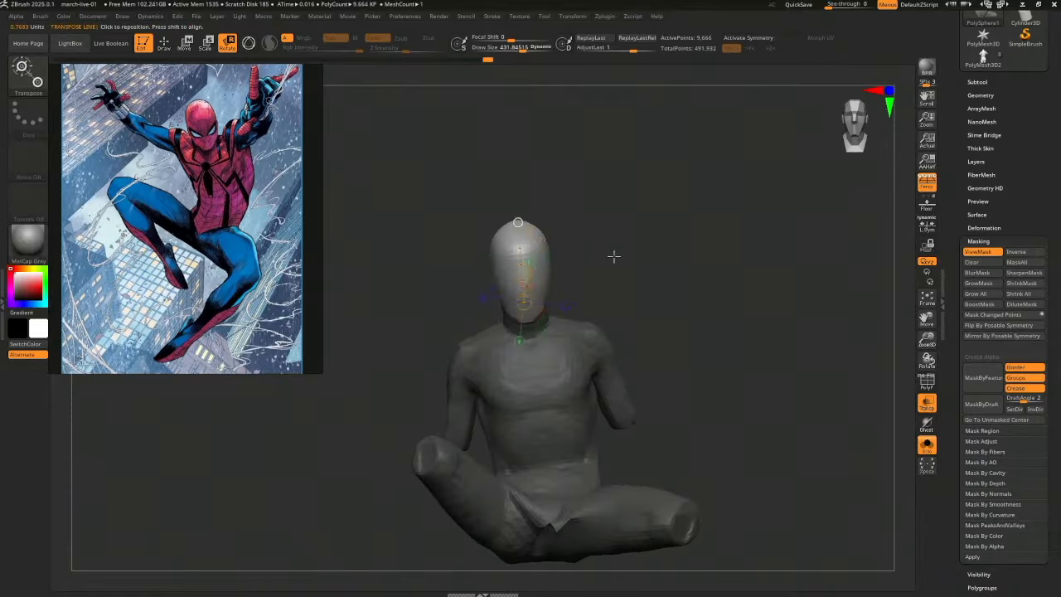
Recall the stored camera view, tilt the head sideways with Transpose Rotate and shift it slightly with Transpose Move
left_click_drag(416, 183, 406, 184)
left_click(88, 17)
left_click(109, 392)
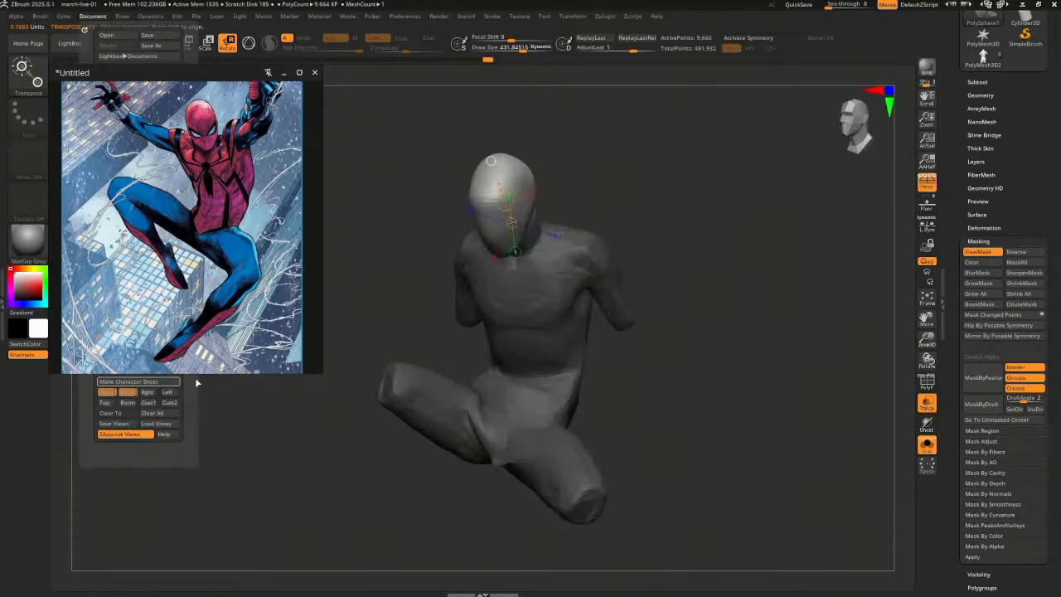
left_click_drag(513, 224, 506, 181)
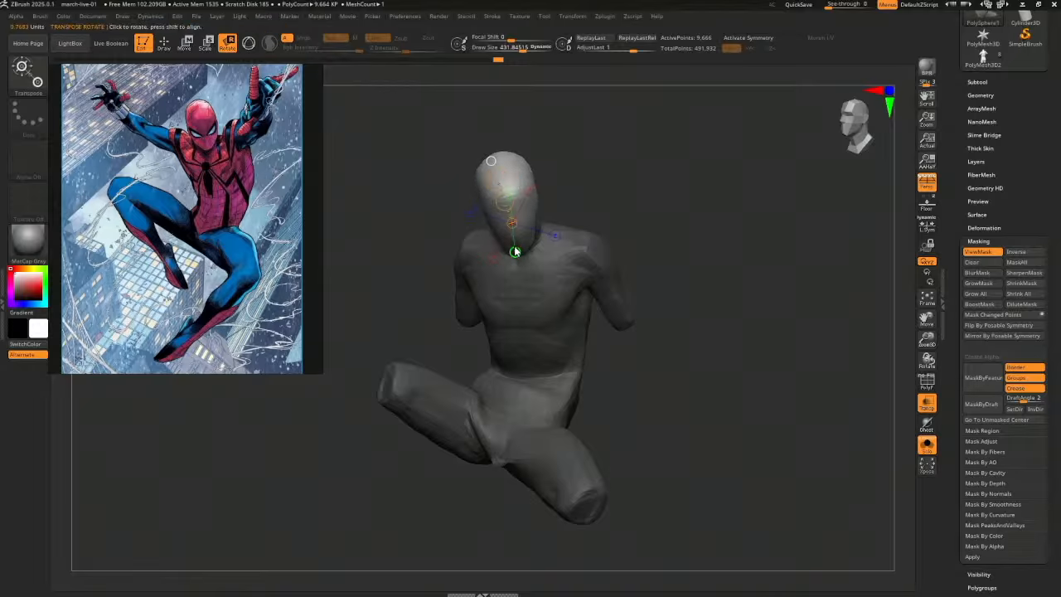
left_click_drag(513, 241, 508, 227)
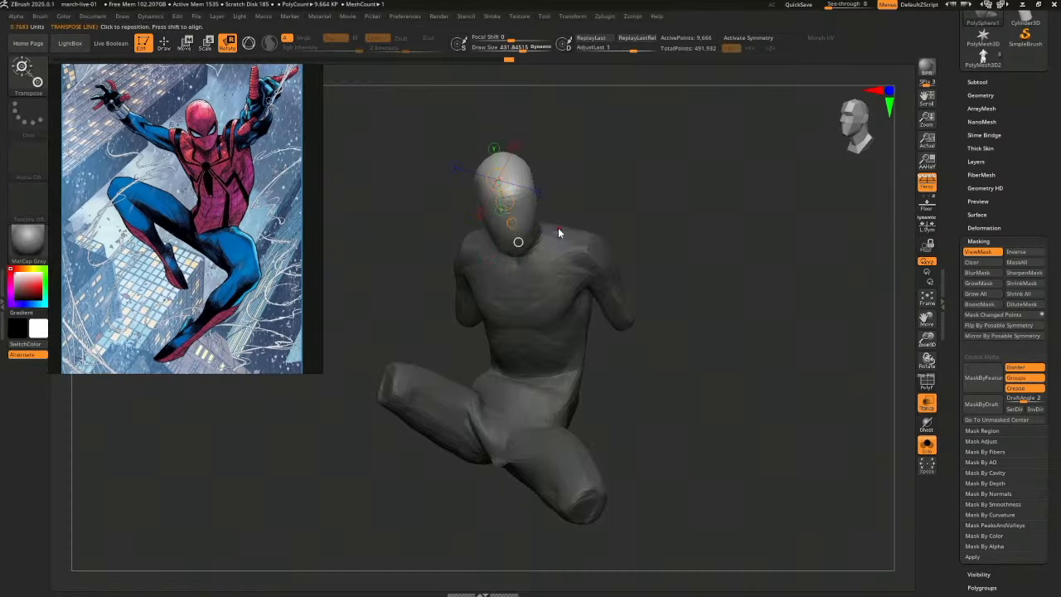
key("w")
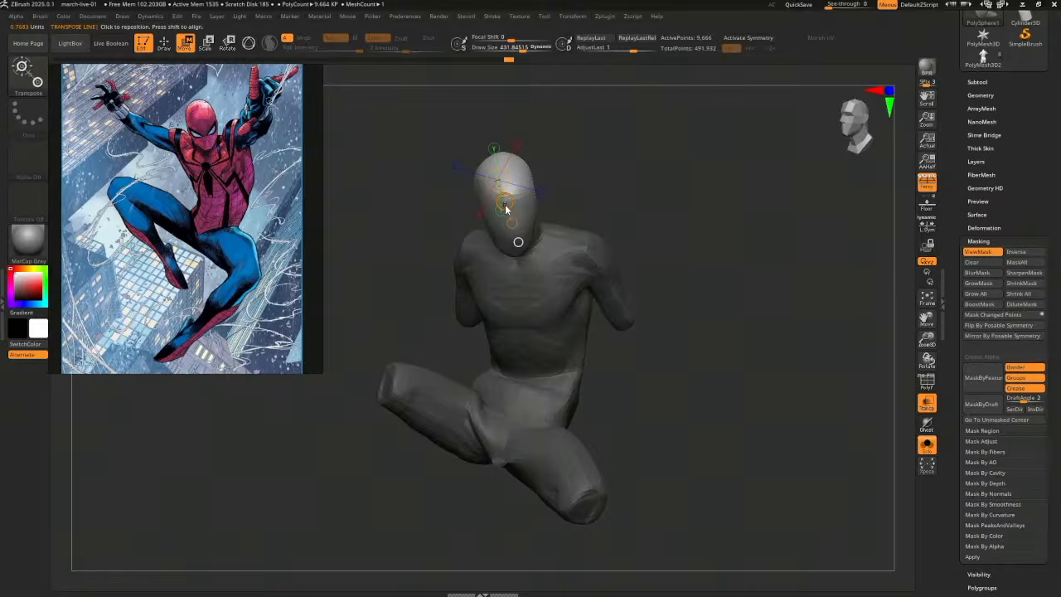
left_click_drag(506, 209, 518, 202)
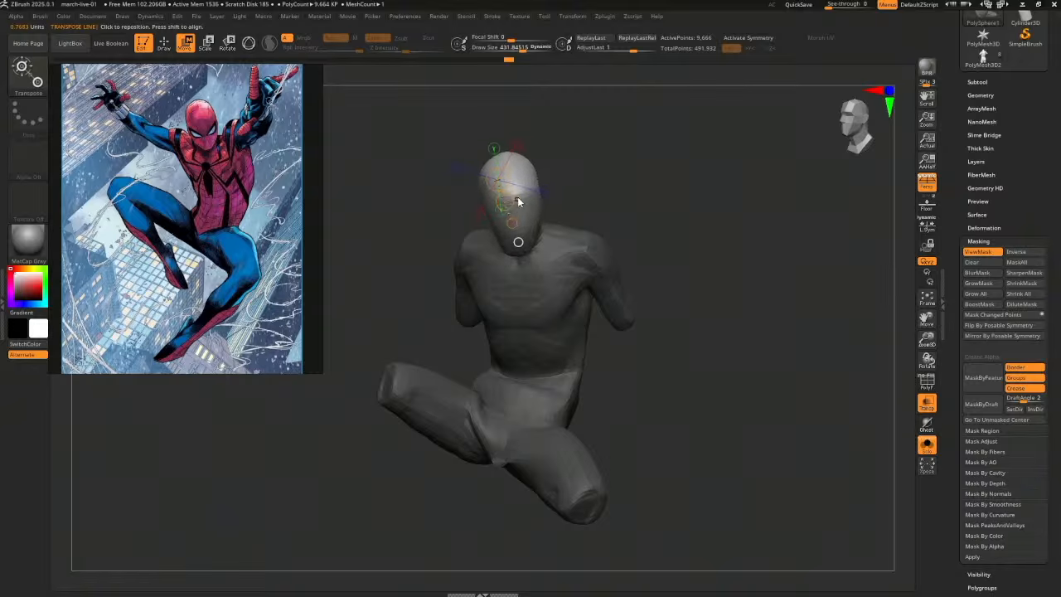
Return to Draw mode, clear the mask and raise the torso by two subdivision levels
key("q")
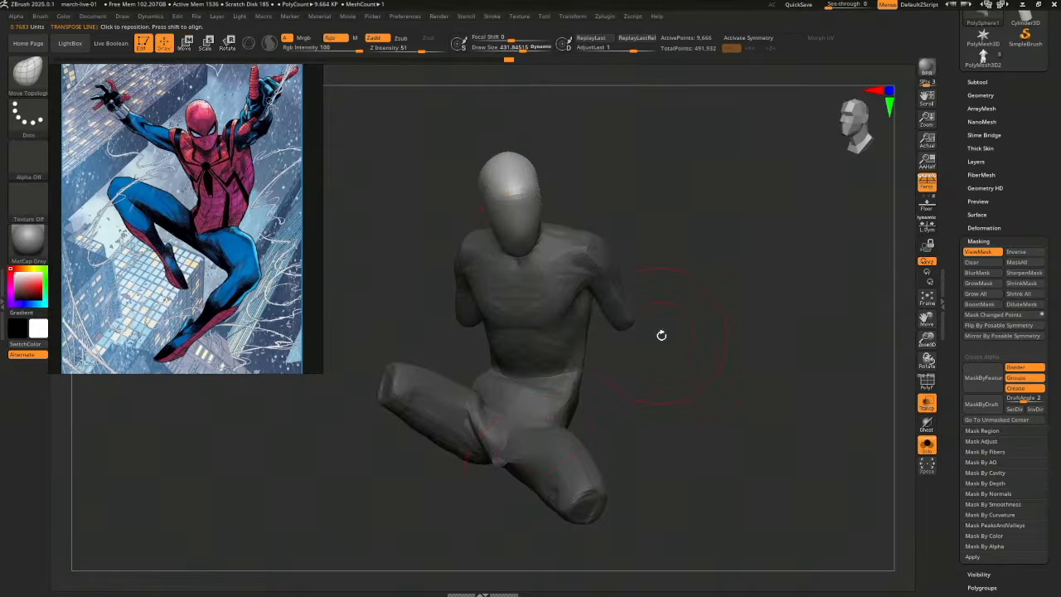
left_click_drag(691, 379, 724, 411, "alt")
left_click_drag(726, 411, 745, 395, "ctrl")
key("d")
key("d")
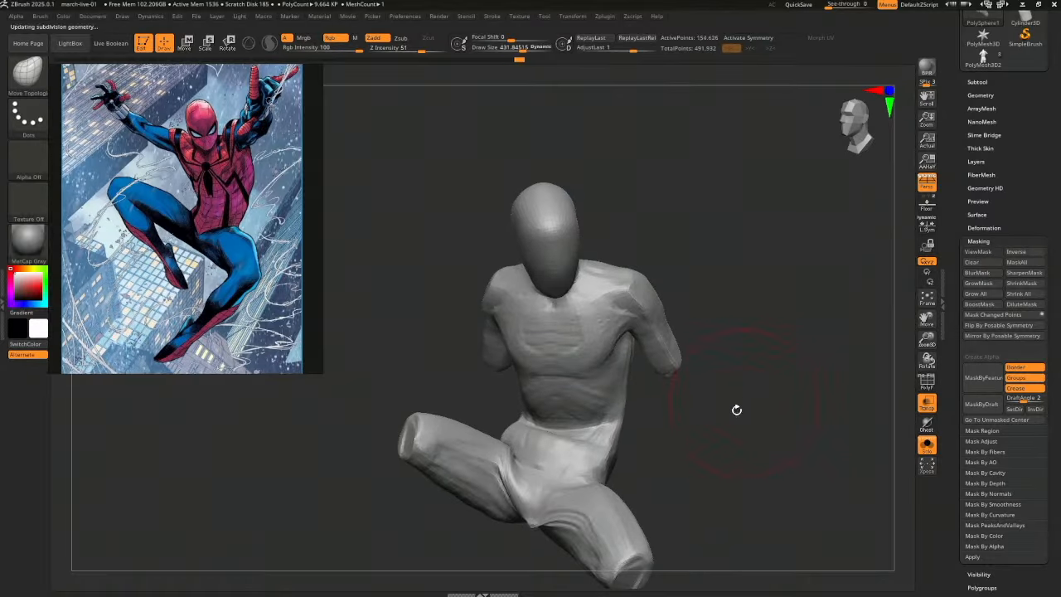
Examine the posed head, torso and thighs from the front and side against the reference cover
left_click_drag(715, 431, 648, 339)
key("s")
mouse_move(615, 435)
left_mouse_down()
mouse_move(603, 434)
mouse_move(659, 394)
mouse_move(483, 303)
mouse_move(691, 525)
mouse_move(700, 497)
left_mouse_up()
key("ctrl+h")
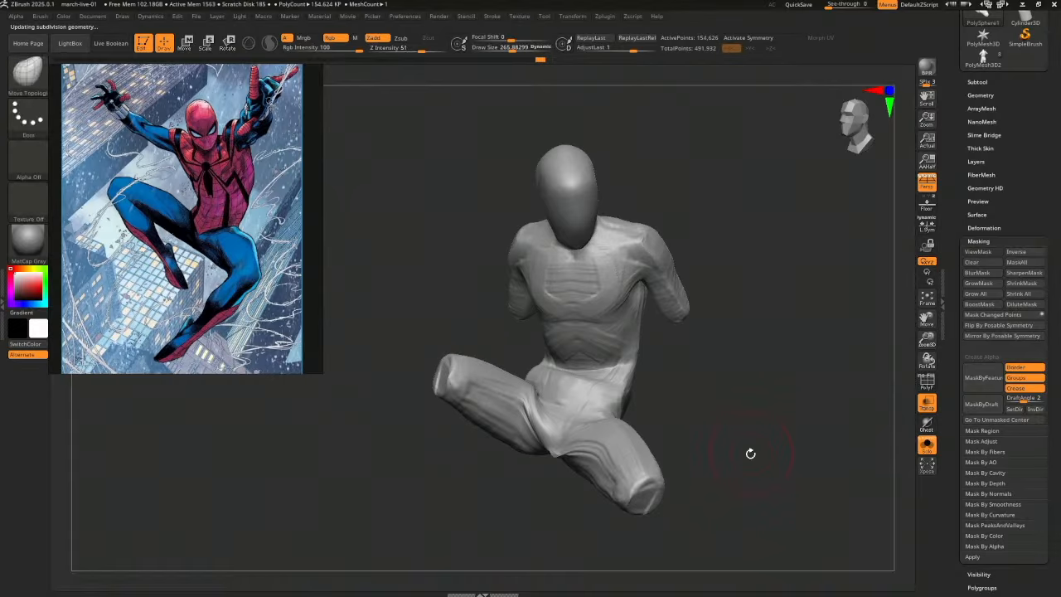
mouse_move(721, 411)
left_mouse_down()
mouse_move(729, 429)
mouse_move(719, 436)
mouse_move(786, 453)
mouse_move(723, 408)
left_mouse_up()
mouse_move(723, 408)
left_mouse_down()
mouse_move(736, 436)
mouse_move(736, 414)
mouse_move(735, 426)
mouse_move(803, 456)
mouse_move(778, 456)
left_mouse_up()
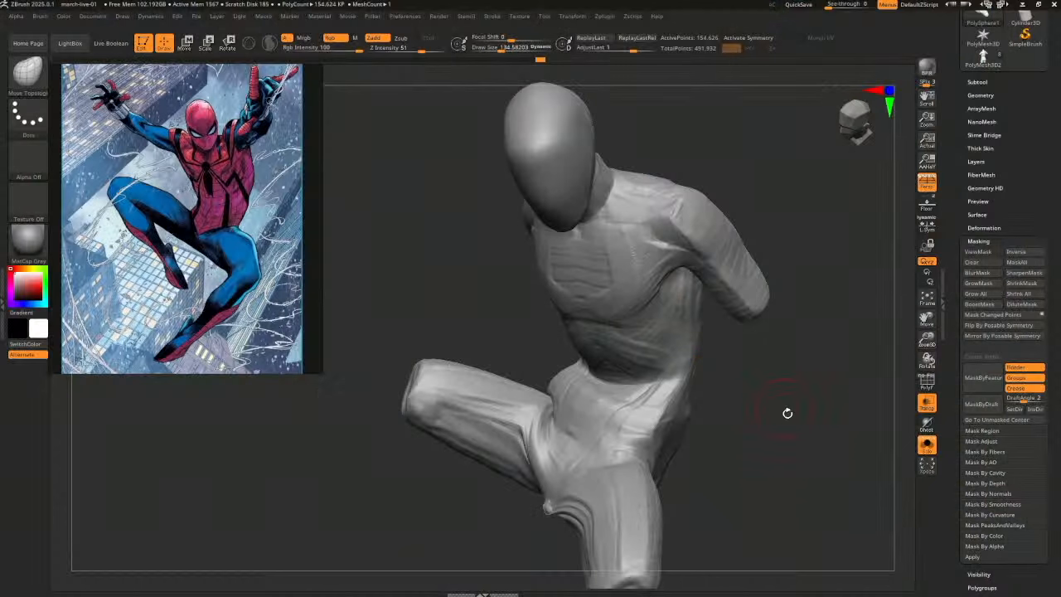
mouse_move(787, 413)
left_mouse_down()
mouse_move(774, 424)
mouse_move(781, 450)
mouse_move(828, 445)
mouse_move(801, 436)
mouse_move(807, 445)
mouse_move(807, 393)
mouse_move(803, 436)
mouse_move(775, 444)
left_mouse_up()
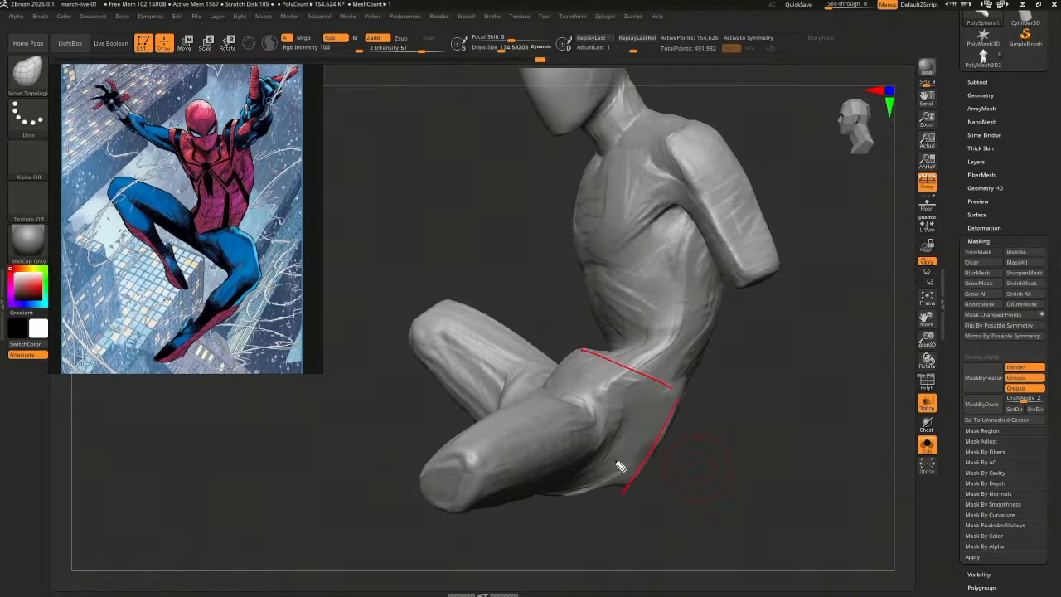
Outline the ribcage and pelvis as red annotation boxes over the side view, redrawing the pelvis box at a different tilt
left_click_drag(586, 348, 537, 465)
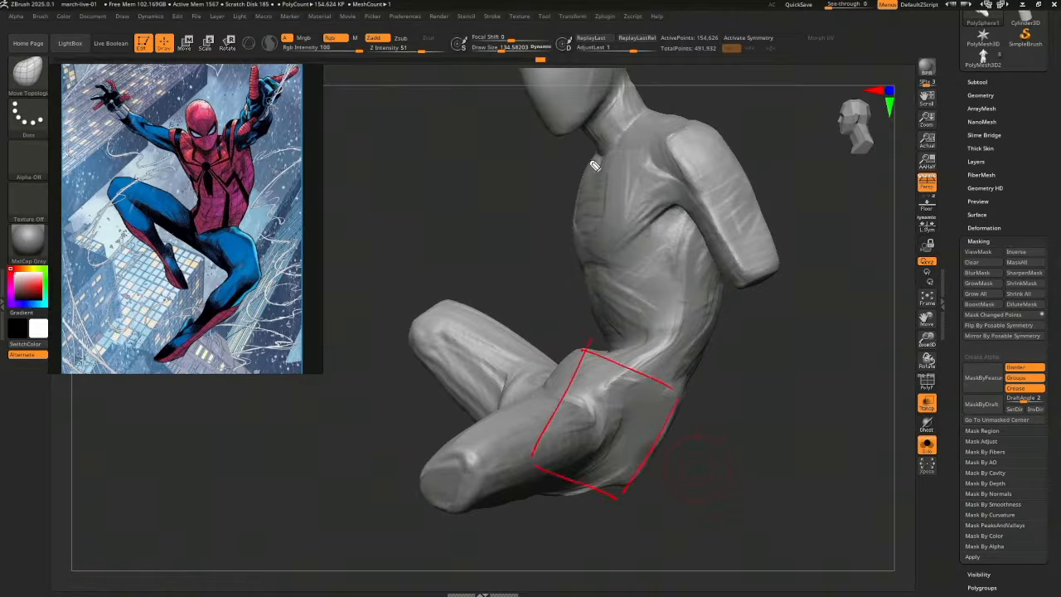
mouse_move(628, 346)
left_mouse_down()
mouse_move(730, 331)
mouse_move(657, 133)
left_mouse_up()
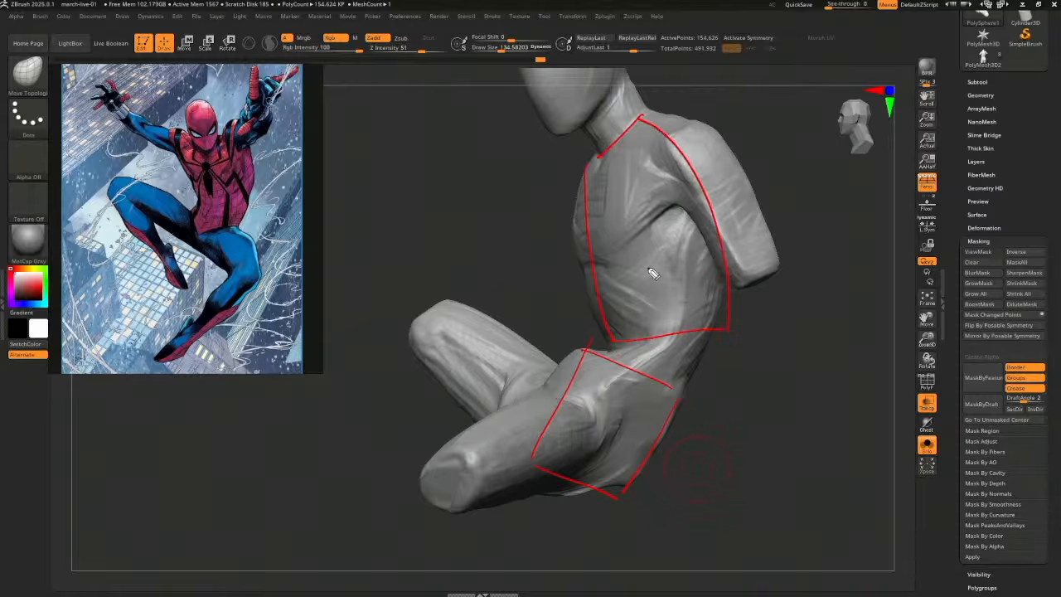
mouse_move(557, 369)
left_mouse_down()
mouse_move(801, 438)
mouse_move(562, 541)
left_mouse_up()
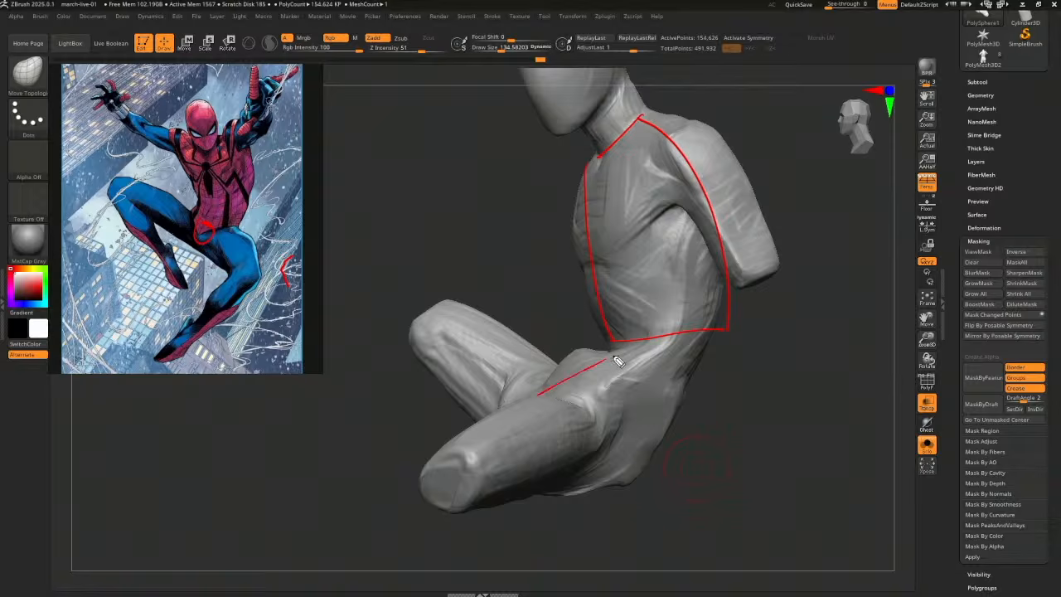
left_click_drag(618, 361, 681, 454)
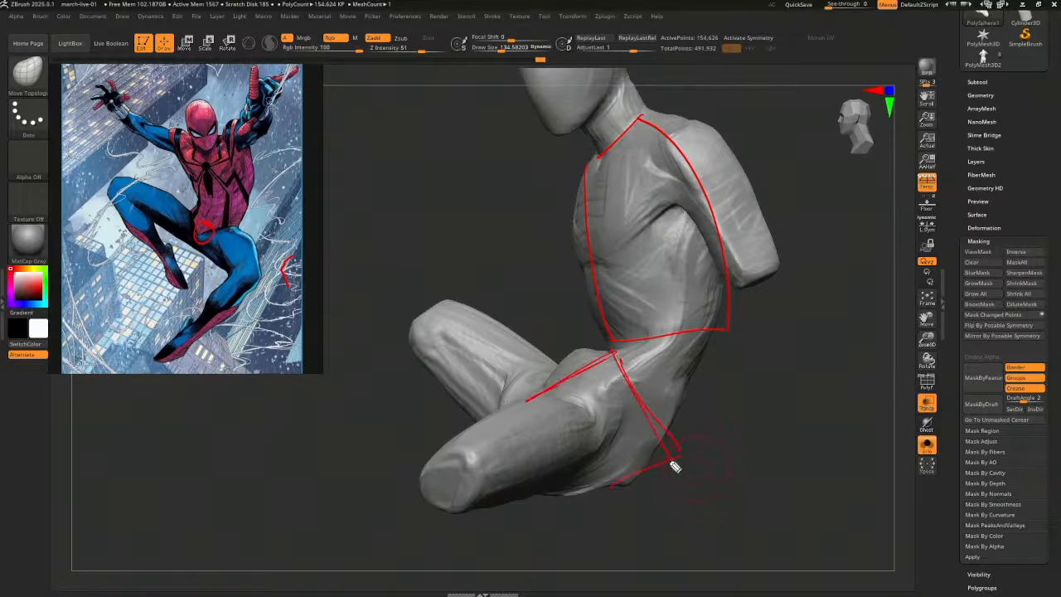
left_click_drag(520, 412, 570, 497)
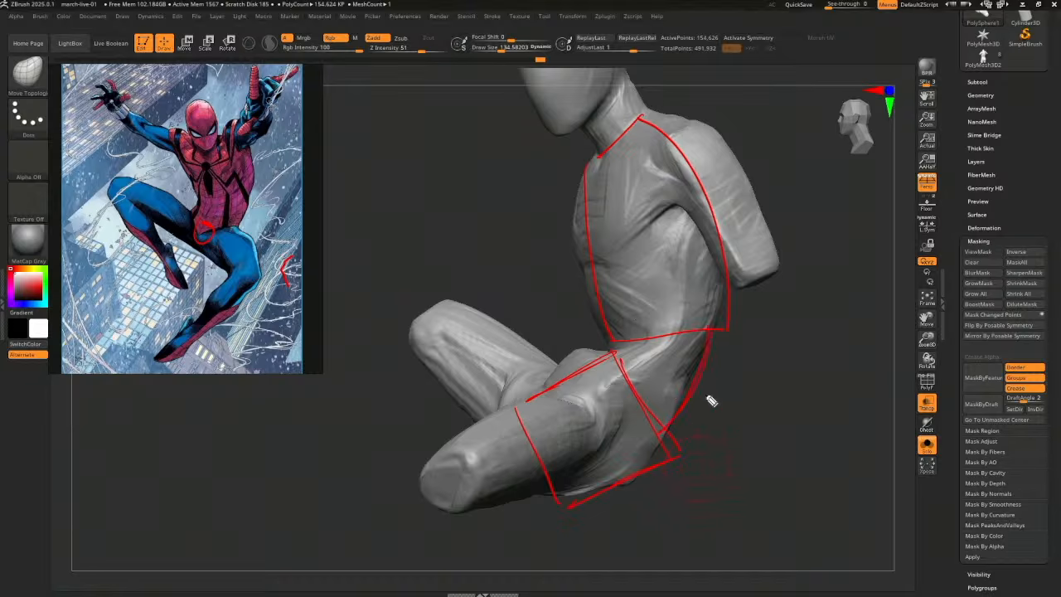
Redraw the pelvis box rotated against the ribcage, add a downward arrow on the abdomen and circle the midsection on the reference
mouse_move(711, 401)
left_mouse_down()
mouse_move(784, 412)
mouse_move(618, 511)
mouse_move(534, 479)
left_mouse_up()
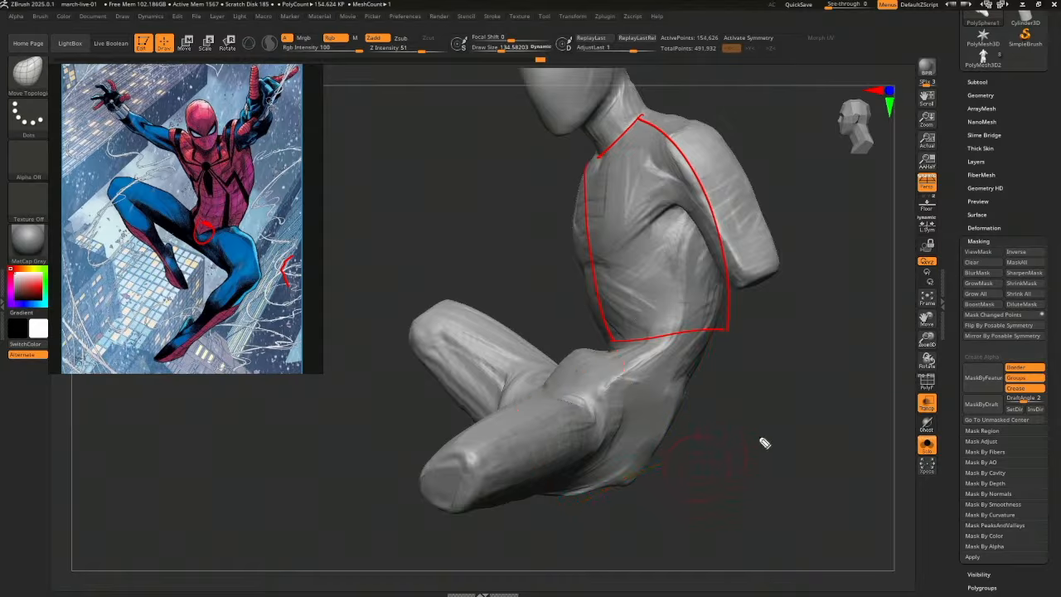
mouse_move(625, 317)
left_mouse_down()
mouse_move(523, 402)
mouse_move(590, 464)
mouse_move(681, 419)
mouse_move(708, 386)
left_mouse_up()
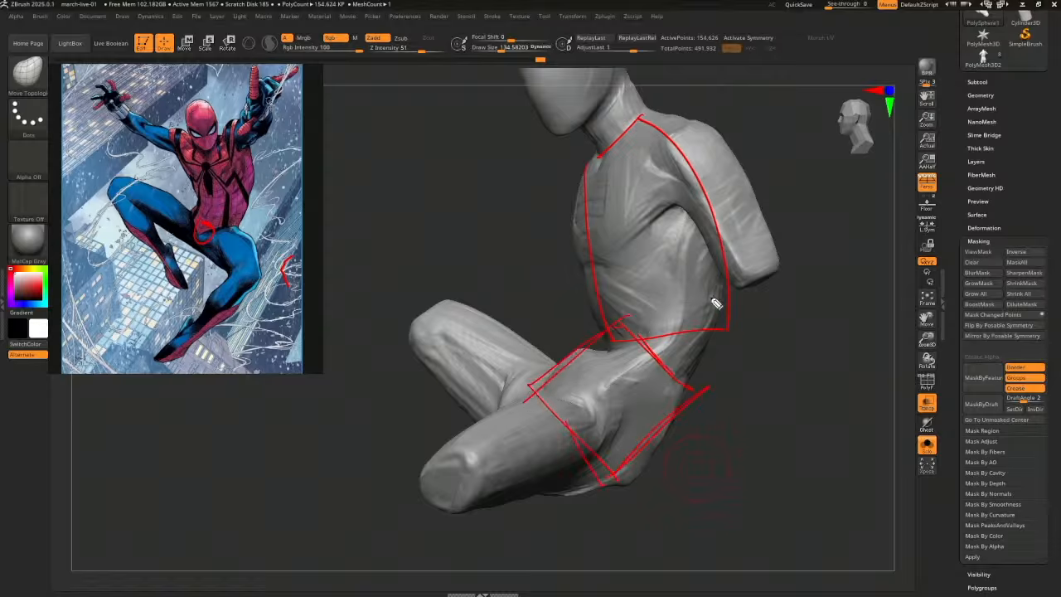
left_click_drag(648, 257, 647, 280)
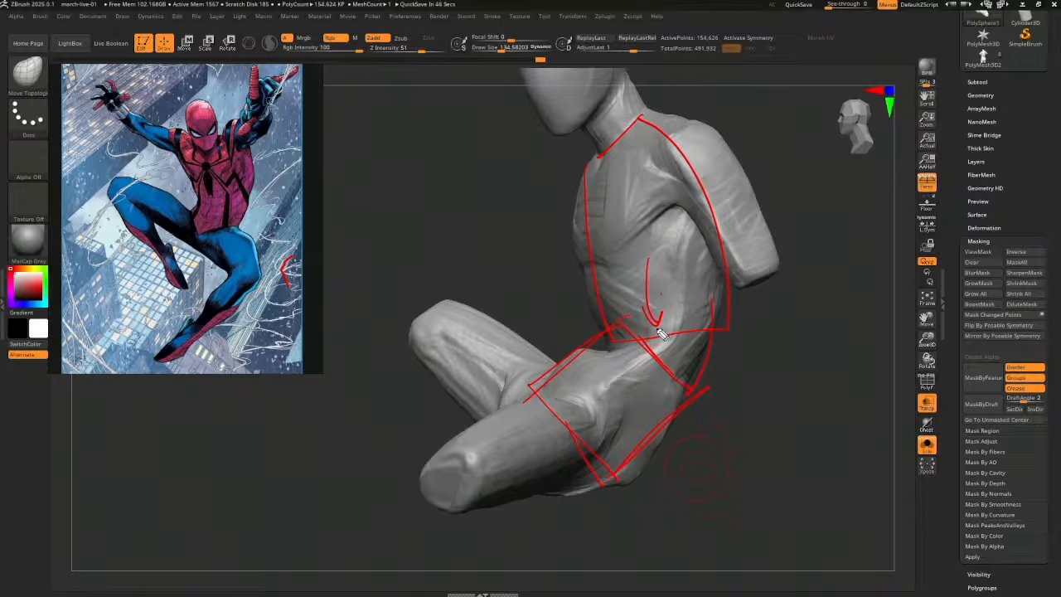
left_click_drag(280, 253, 285, 259)
mouse_move(199, 168)
left_mouse_down()
mouse_move(187, 226)
mouse_move(156, 226)
left_mouse_up()
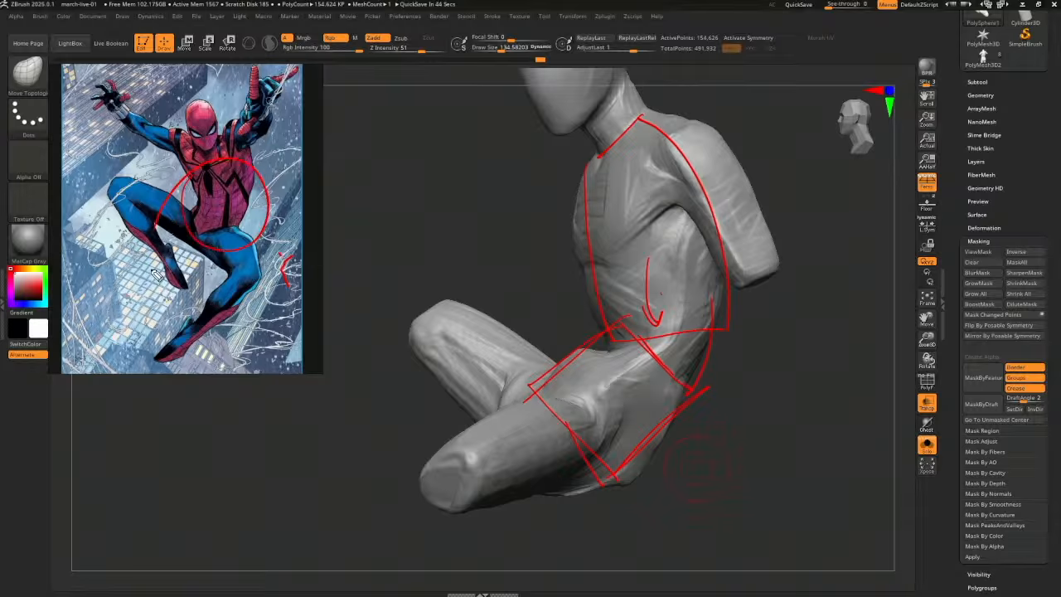
Undo the annotation marks on the reference image and the tilted pelvis box
key("ctrl+z")
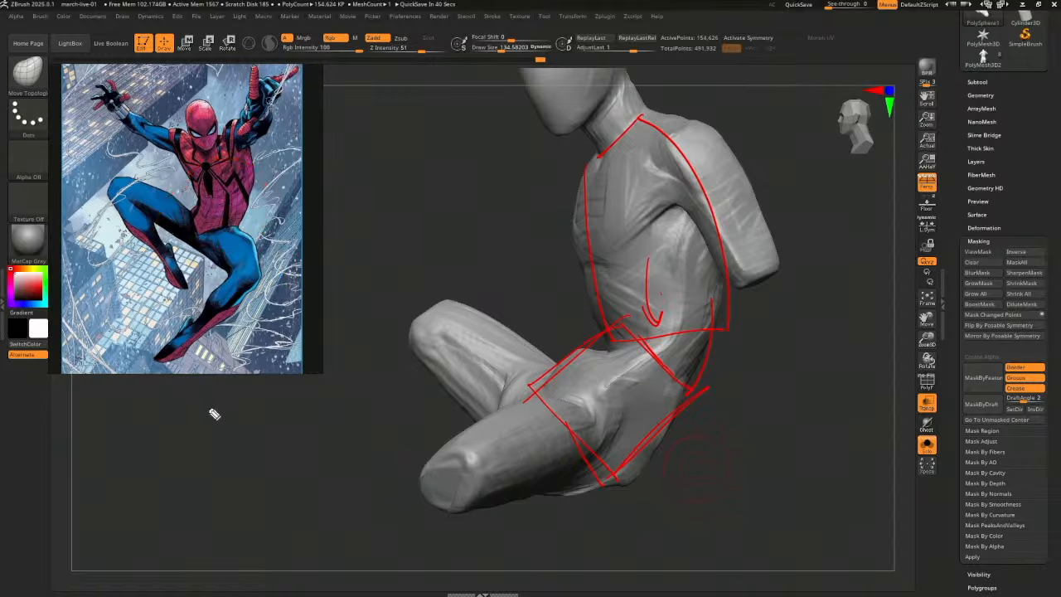
key("ctrl+z")
key("ctrl+z")
key("ctrl+z")
key("ctrl+z")
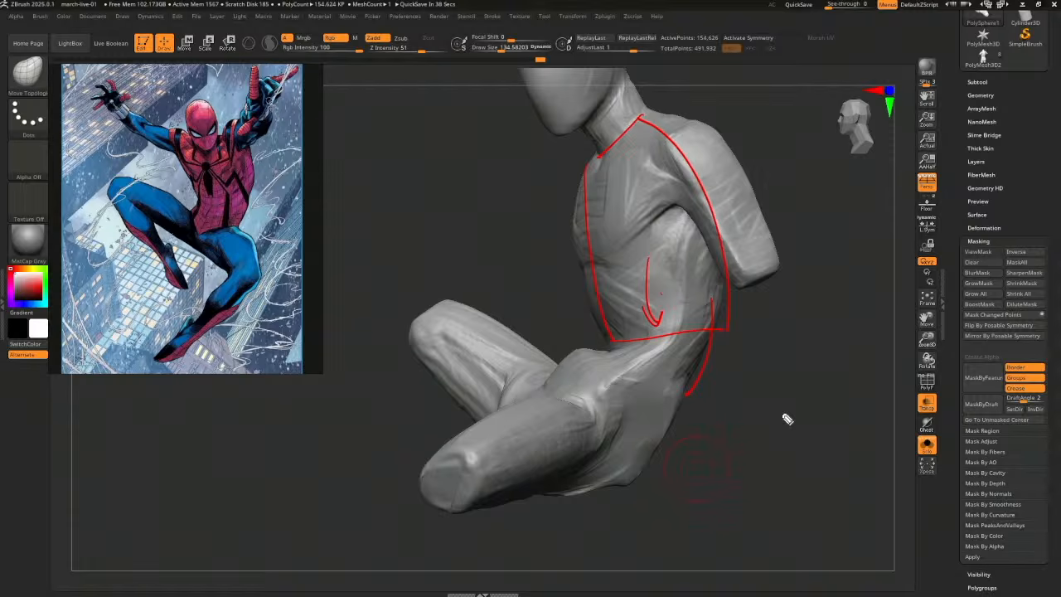
Sketch the pelvis box again with rib and belly contour lines over the torso, and remove all the red annotations
left_click_drag(520, 396, 605, 359)
left_click_drag(528, 390, 583, 495)
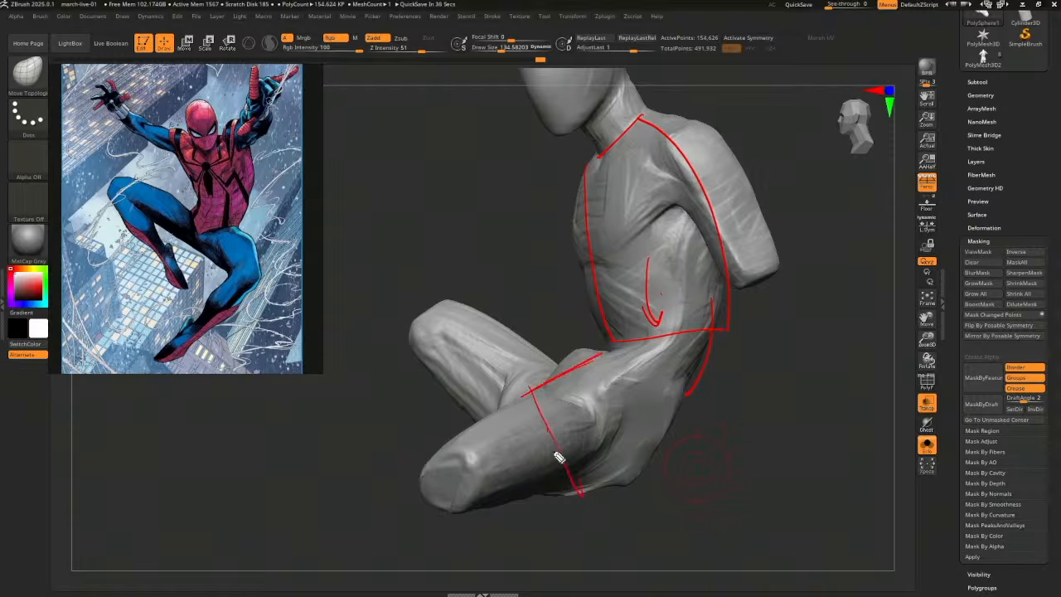
left_click_drag(668, 435, 626, 374)
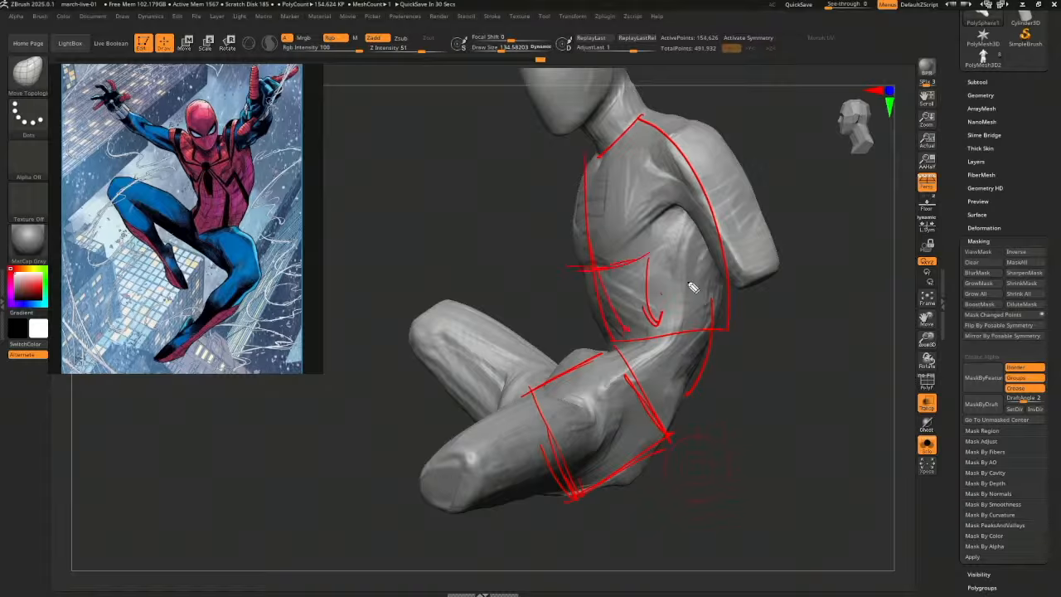
mouse_move(638, 265)
left_mouse_down()
mouse_move(684, 192)
mouse_move(604, 273)
left_mouse_up()
mouse_move(594, 186)
left_mouse_down()
mouse_move(603, 263)
mouse_move(595, 191)
left_mouse_up()
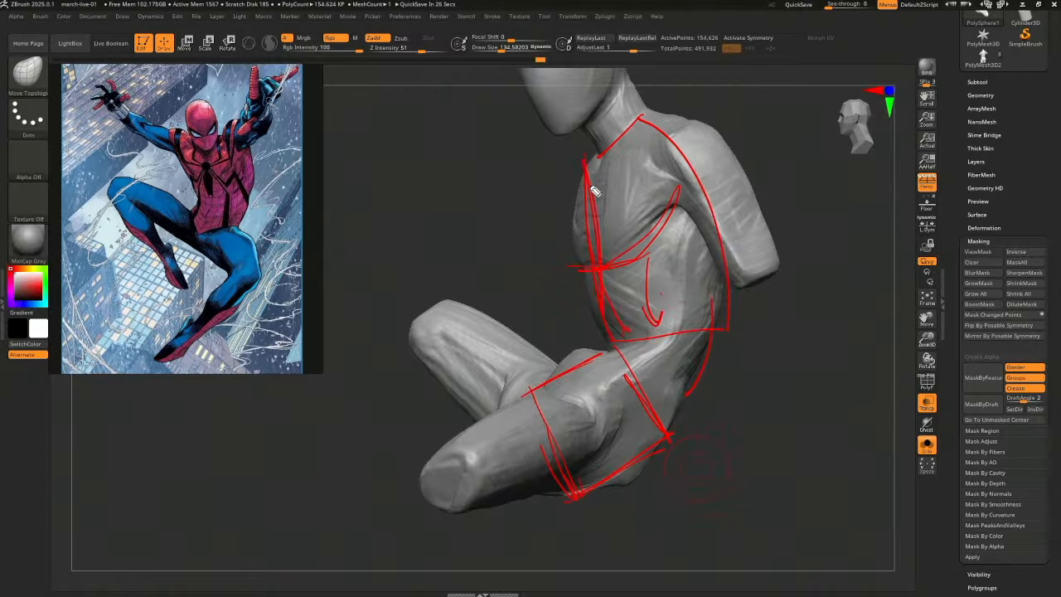
key("ctrl+z")
key("ctrl+z")
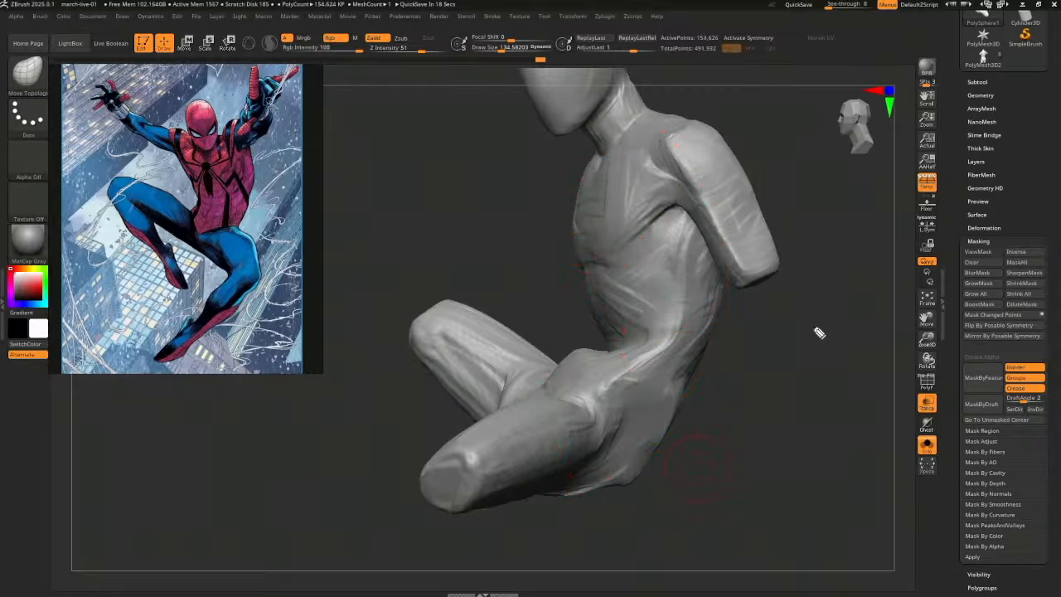
Switch to the Move brush at a draw size of about 306 and lower the torso by two subdivision levels
mouse_move(817, 332)
left_mouse_down()
mouse_move(757, 417)
mouse_move(698, 407)
mouse_move(707, 394)
left_mouse_up()
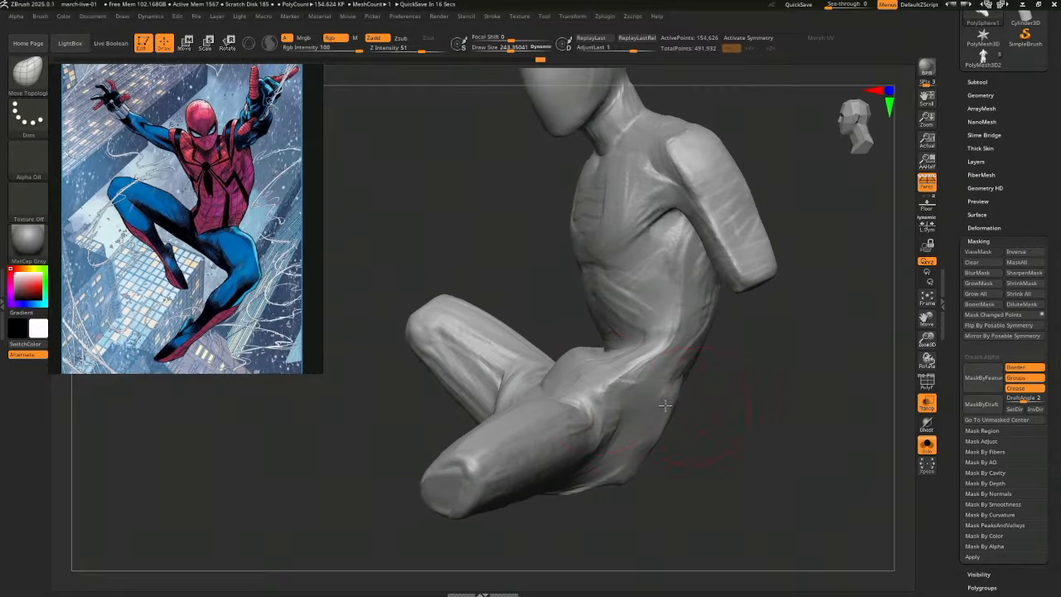
key("b")
key("m")
key("v")
key("s")
left_click_drag(582, 382, 590, 382)
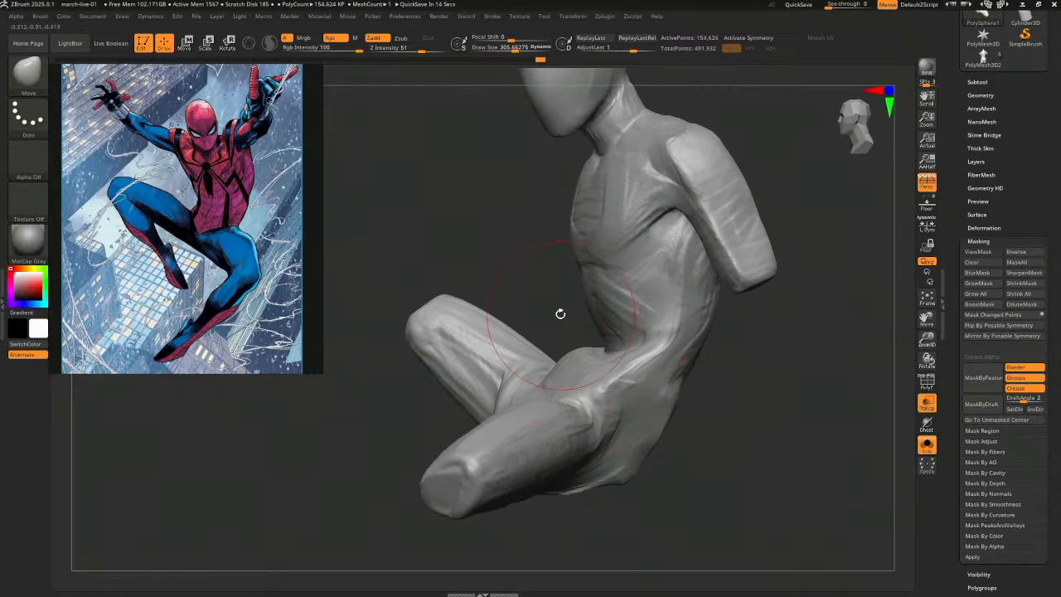
left_click_drag(561, 311, 589, 336)
key("shift+d")
key("shift+d")
Reshape the side of the pelvis and pull the buttock outward and downward with the Move brush
mouse_move(539, 308)
left_mouse_down()
mouse_move(569, 339)
mouse_move(542, 347)
left_mouse_up()
key("ctrl+z")
left_click_drag(719, 400, 626, 364)
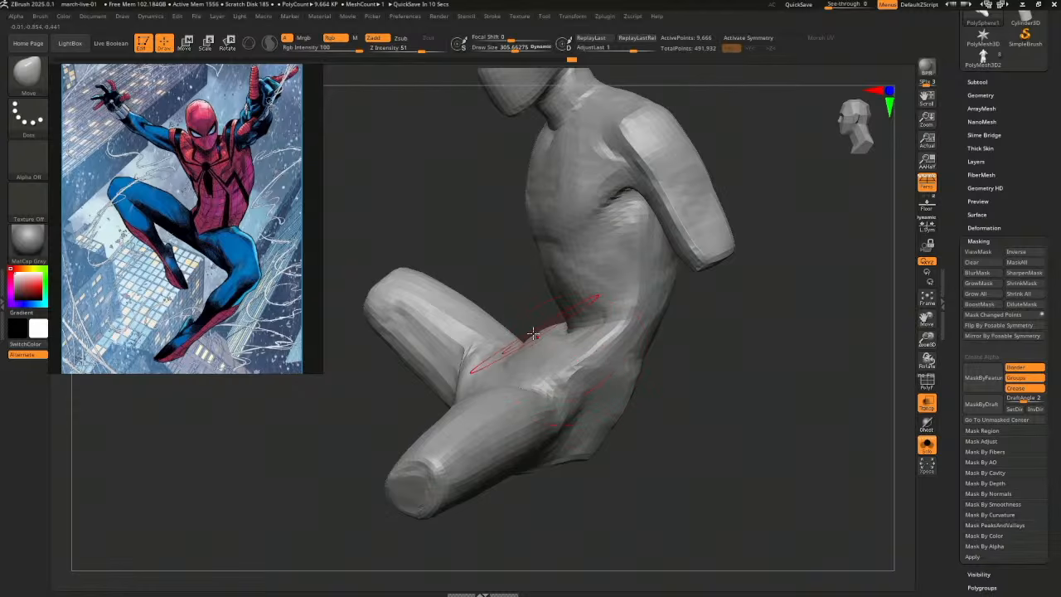
mouse_move(533, 334)
left_mouse_down()
mouse_move(538, 344)
mouse_move(592, 318)
mouse_move(663, 325)
left_mouse_up()
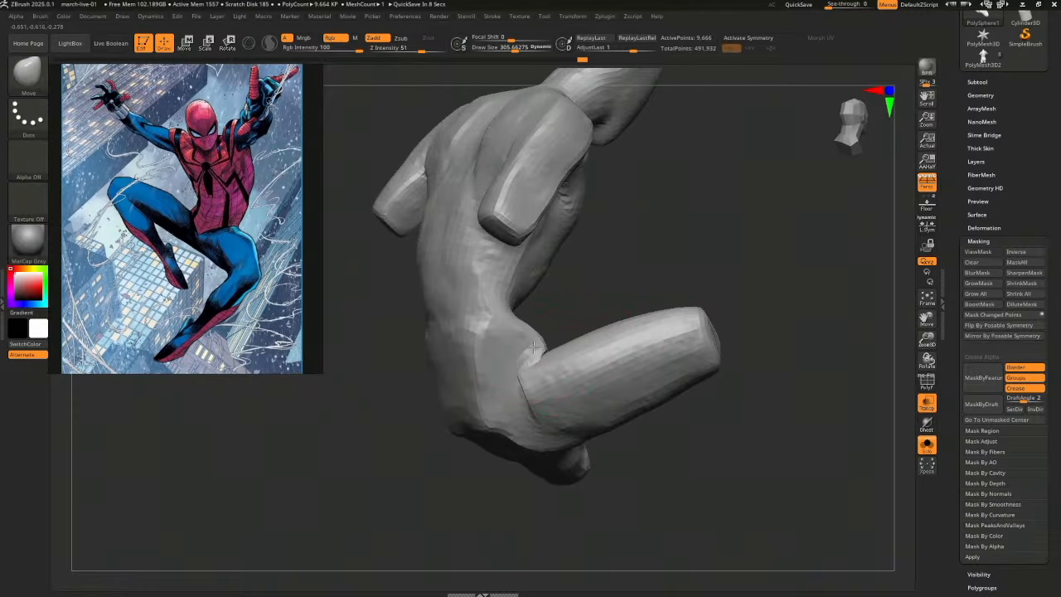
mouse_move(427, 373)
left_mouse_down()
mouse_move(434, 403)
mouse_move(542, 388)
mouse_move(625, 393)
mouse_move(561, 379)
left_mouse_up()
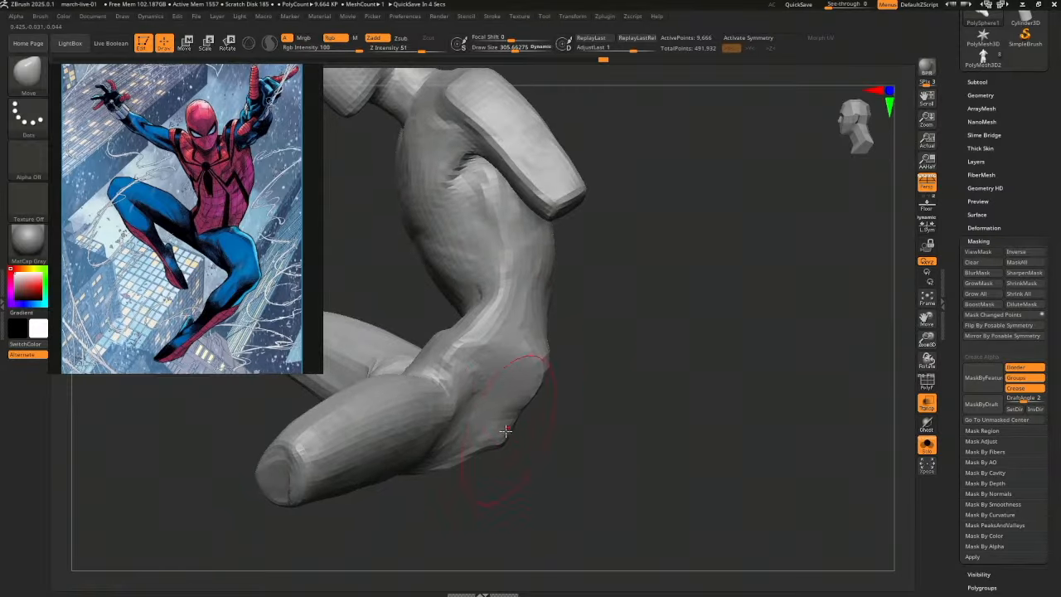
left_click_drag(506, 431, 486, 458)
mouse_move(565, 455)
left_mouse_down()
mouse_move(585, 452)
mouse_move(507, 466)
mouse_move(646, 419)
mouse_move(573, 402)
mouse_move(585, 461)
mouse_move(621, 431)
mouse_move(591, 484)
mouse_move(602, 464)
mouse_move(560, 498)
mouse_move(611, 357)
mouse_move(596, 418)
mouse_move(665, 402)
mouse_move(593, 404)
mouse_move(605, 420)
mouse_move(576, 414)
left_mouse_up()
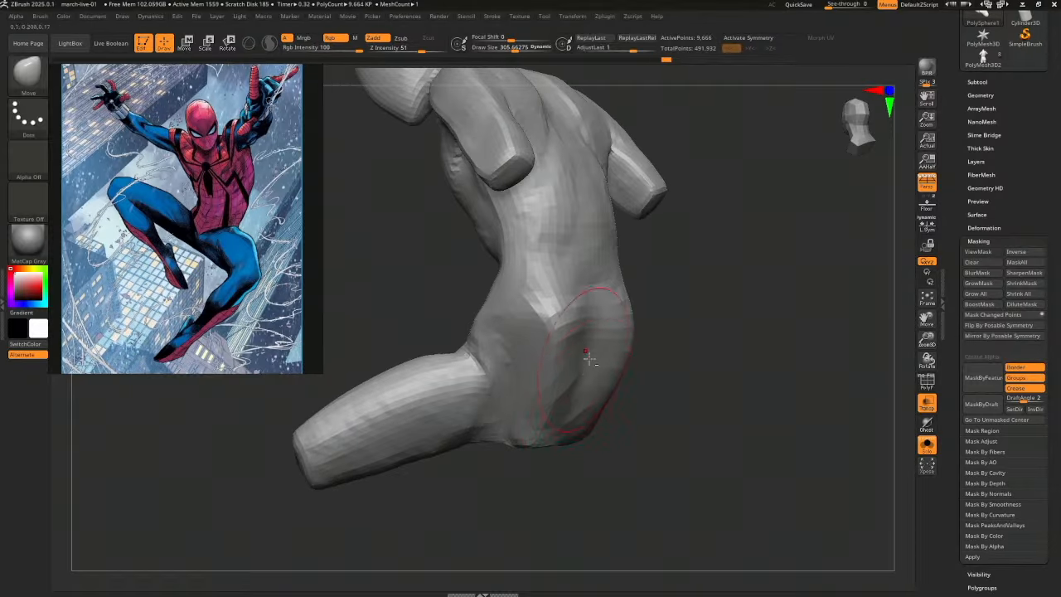
Enlarge the Move brush to a draw size of about 348 and fill out the buttocks and underside of the pelvis
left_click_drag(609, 356, 629, 409)
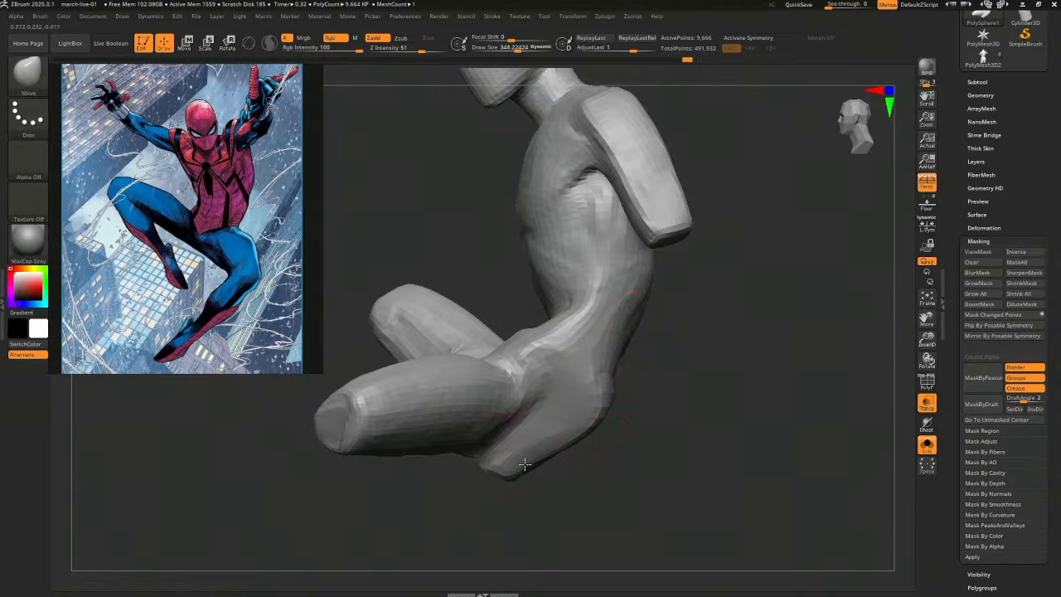
mouse_move(531, 470)
left_mouse_down()
mouse_move(646, 443)
mouse_move(585, 427)
mouse_move(613, 439)
left_mouse_up()
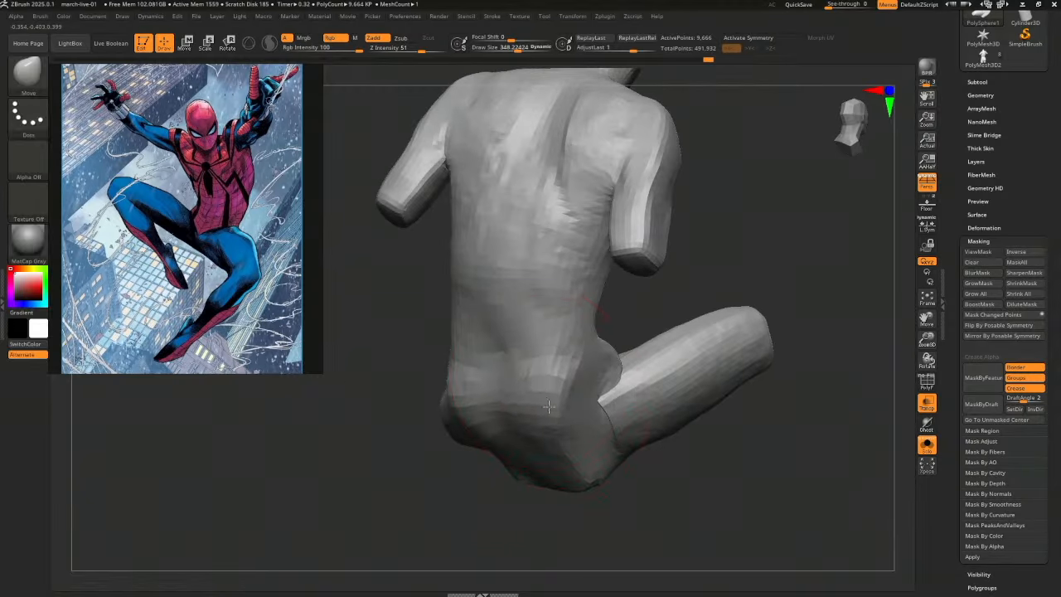
mouse_move(691, 467)
left_mouse_down()
mouse_move(634, 439)
mouse_move(625, 419)
left_mouse_up()
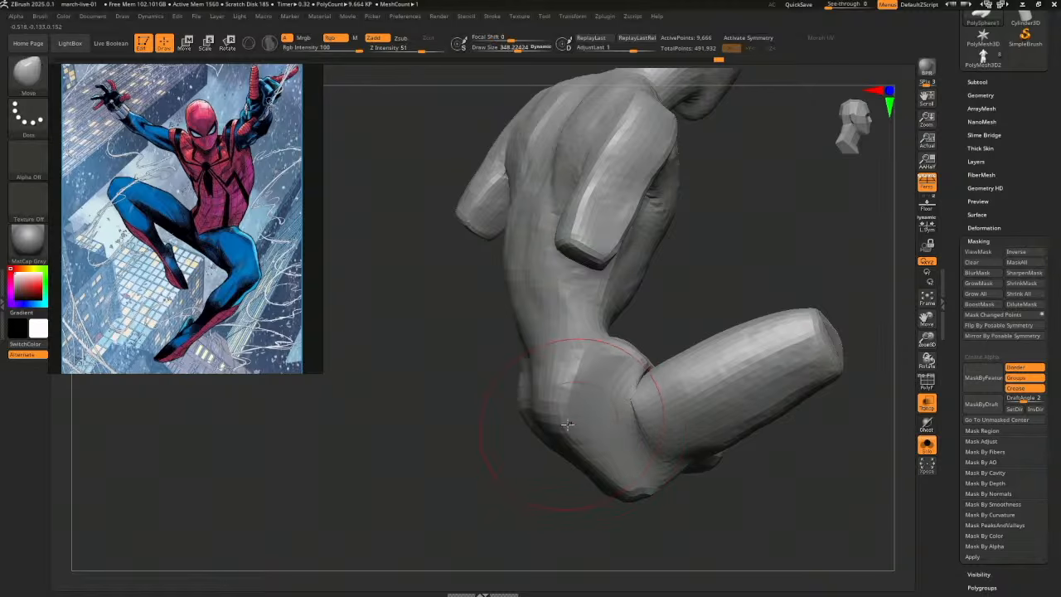
left_click_drag(490, 464, 554, 445)
left_click_drag(489, 414, 487, 436)
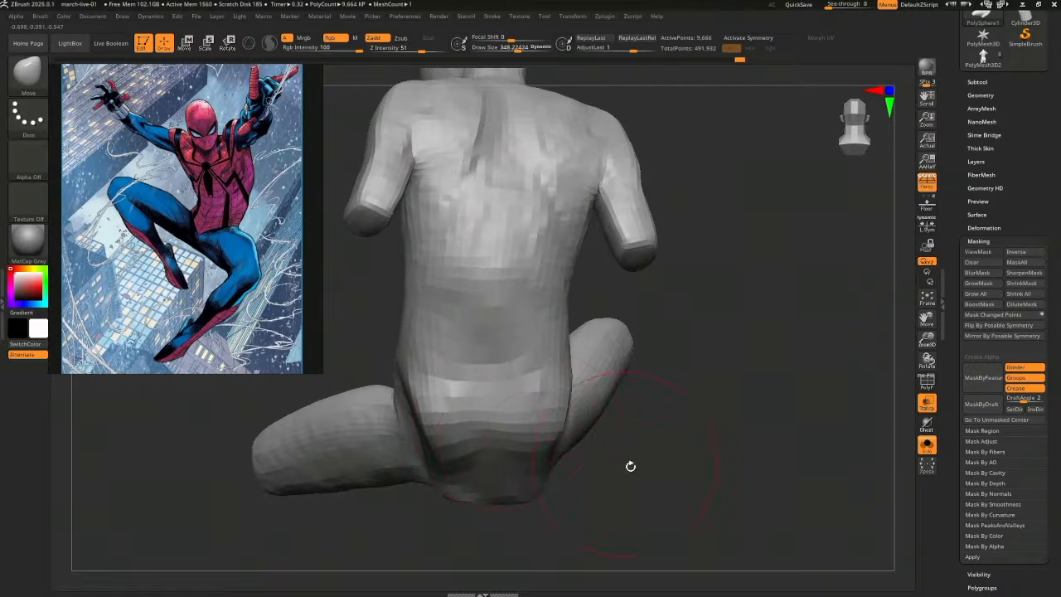
left_click_drag(630, 467, 666, 420)
left_click_drag(591, 496, 581, 492)
left_click_drag(514, 496, 512, 485)
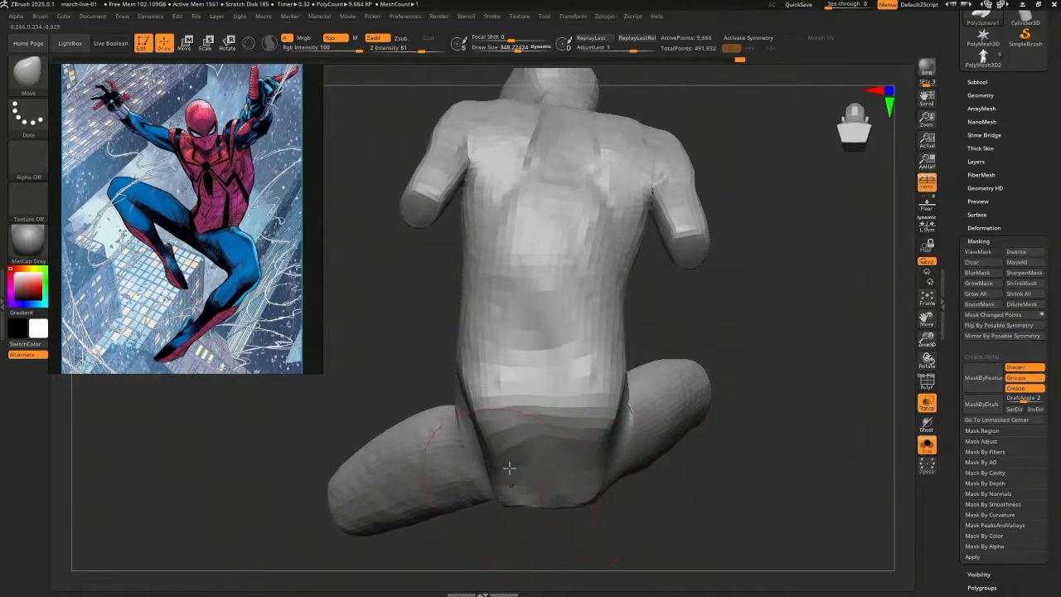
Refine the curve from the lower back into the buttocks and the front of the waist with the Move brush
mouse_move(754, 419)
left_mouse_down()
mouse_move(720, 419)
mouse_move(749, 438)
mouse_move(678, 461)
mouse_move(644, 447)
left_mouse_up()
mouse_move(635, 397)
left_mouse_down()
mouse_move(663, 405)
mouse_move(641, 403)
mouse_move(645, 395)
mouse_move(651, 417)
mouse_move(588, 414)
mouse_move(618, 337)
mouse_move(606, 329)
left_mouse_up()
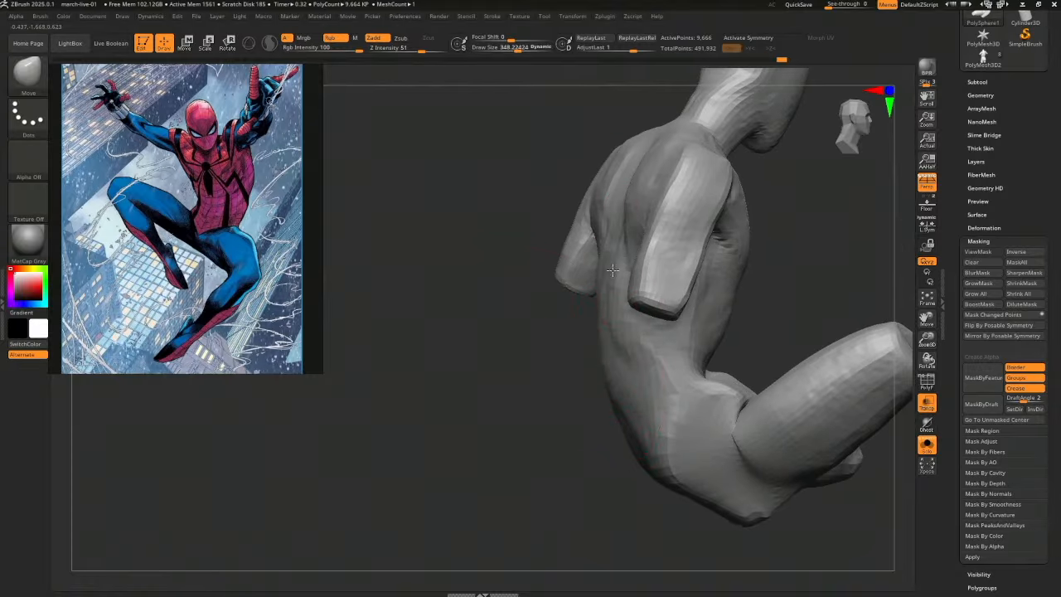
mouse_move(498, 365)
left_mouse_down()
mouse_move(547, 360)
mouse_move(585, 327)
left_mouse_up()
mouse_move(647, 365)
left_mouse_down()
mouse_move(668, 384)
mouse_move(653, 417)
mouse_move(535, 384)
mouse_move(488, 424)
left_mouse_up()
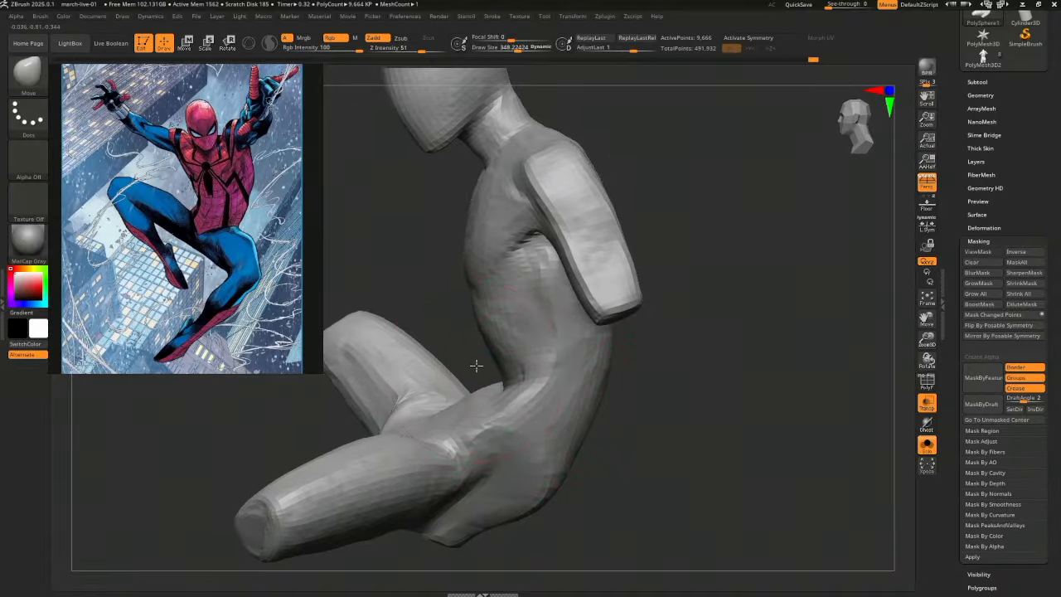
left_click_drag(473, 362, 421, 385)
left_click_drag(627, 417, 580, 356)
Recall the saved front view and adjust the crotch and the underside of the pelvis and thighs
mouse_move(93, 18)
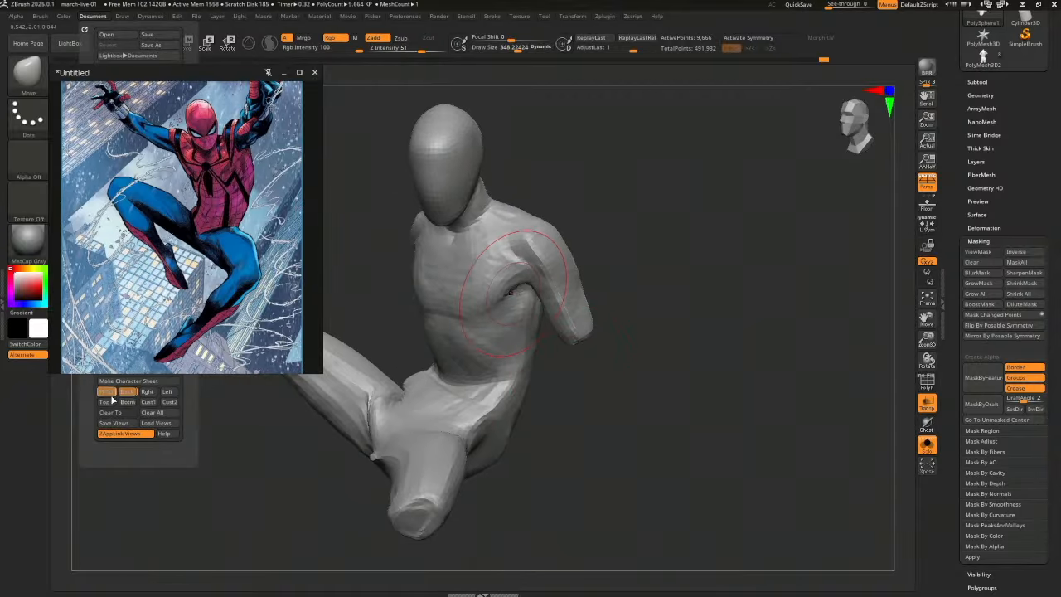
left_click(105, 394)
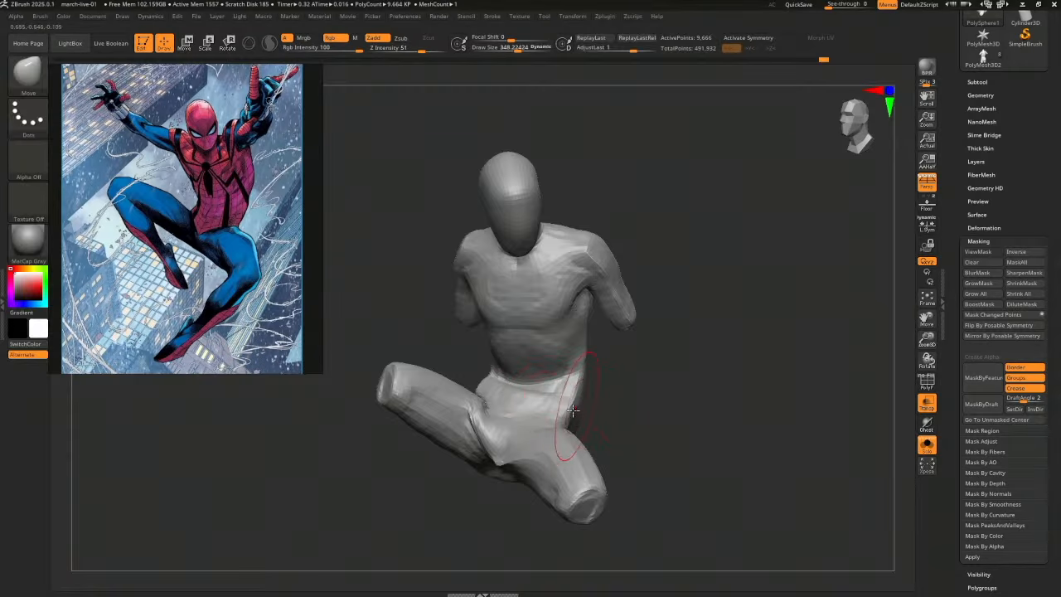
mouse_move(501, 455)
left_mouse_down()
mouse_move(502, 445)
mouse_move(494, 474)
left_mouse_up()
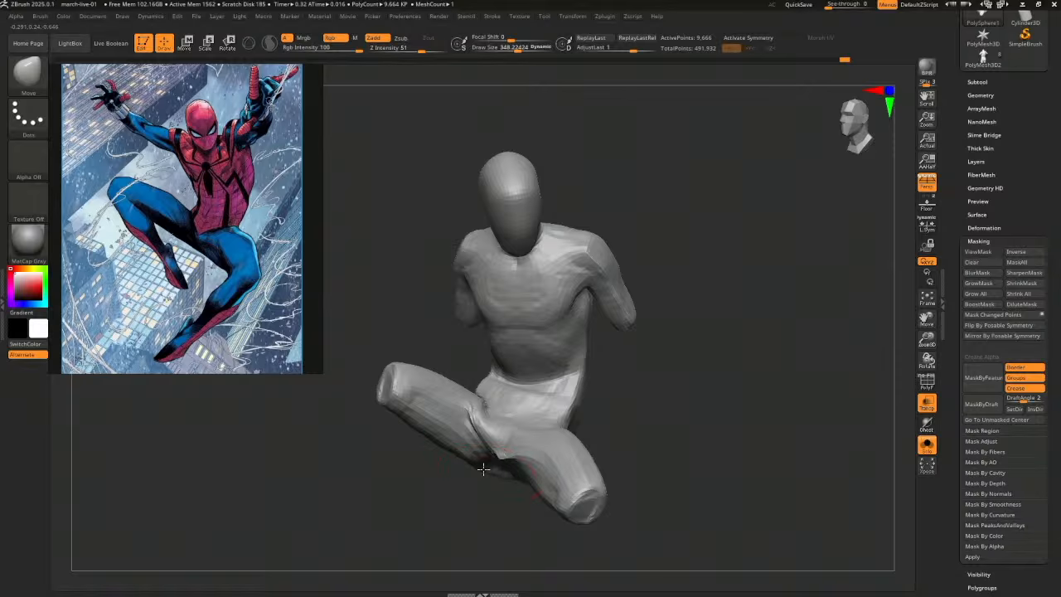
left_click_drag(616, 459, 656, 414)
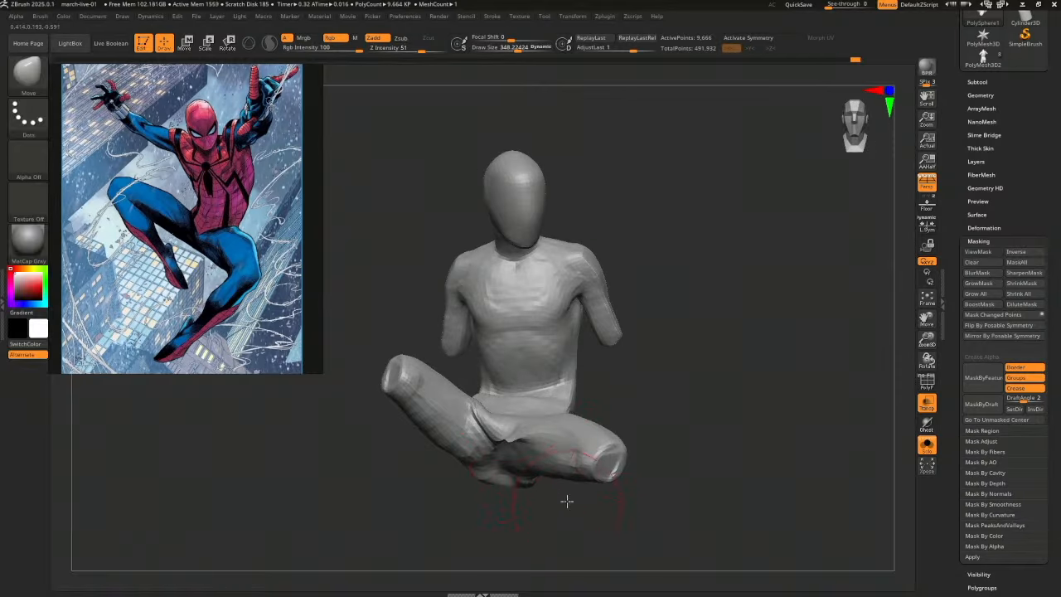
left_click_drag(566, 500, 554, 483)
left_click_drag(478, 492, 545, 467)
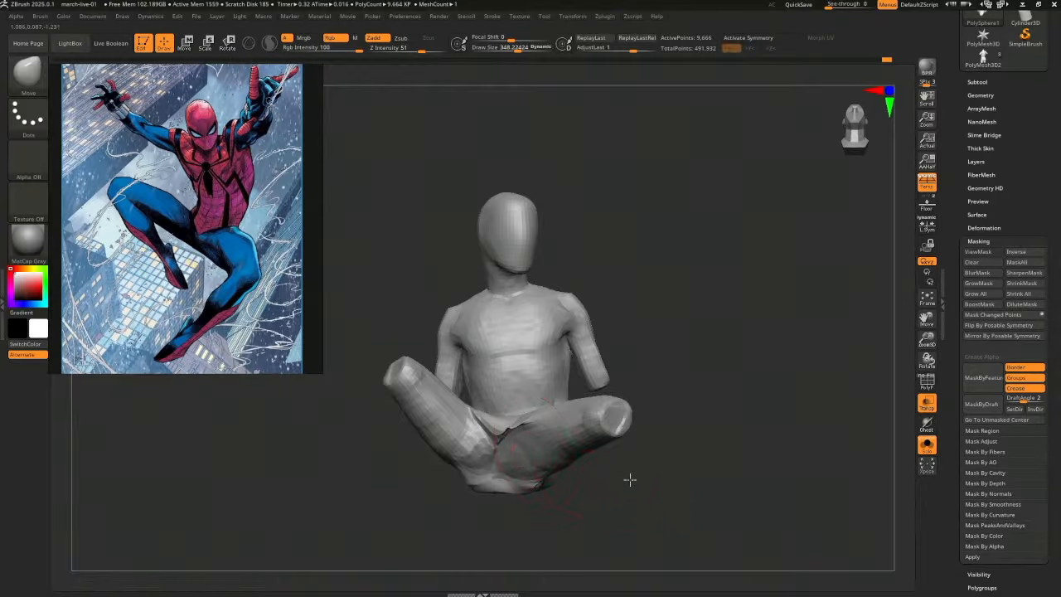
mouse_move(630, 480)
left_mouse_down()
mouse_move(677, 457)
mouse_move(673, 466)
left_mouse_up()
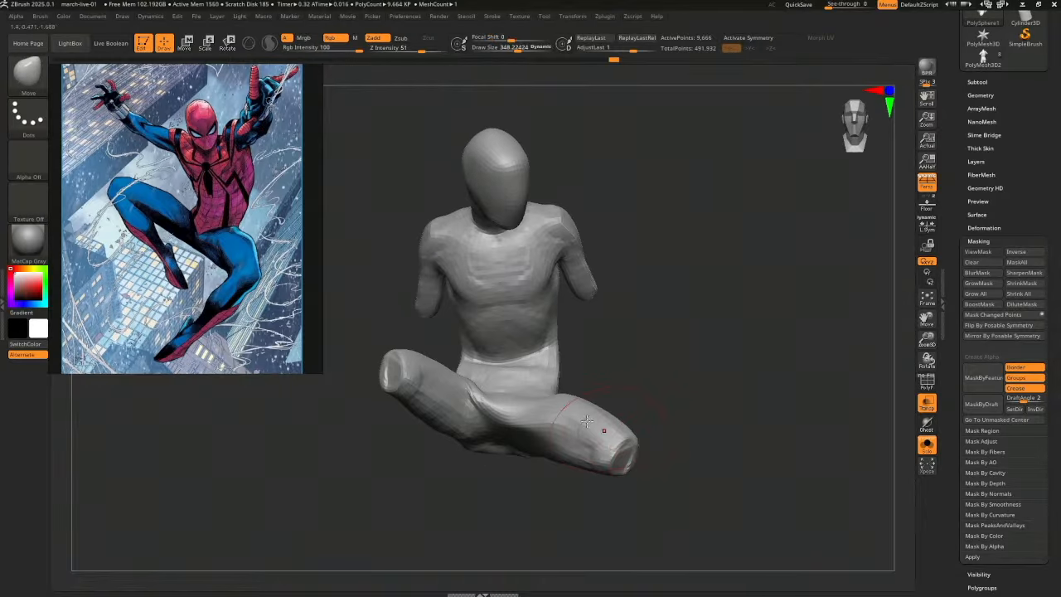
Switch to the Kingslien_Clay brush at a draw size of about 243, build up the crotch and upper inner thighs, and raise the subdivision level
key("1")
key("s")
left_click_drag(527, 442, 519, 441)
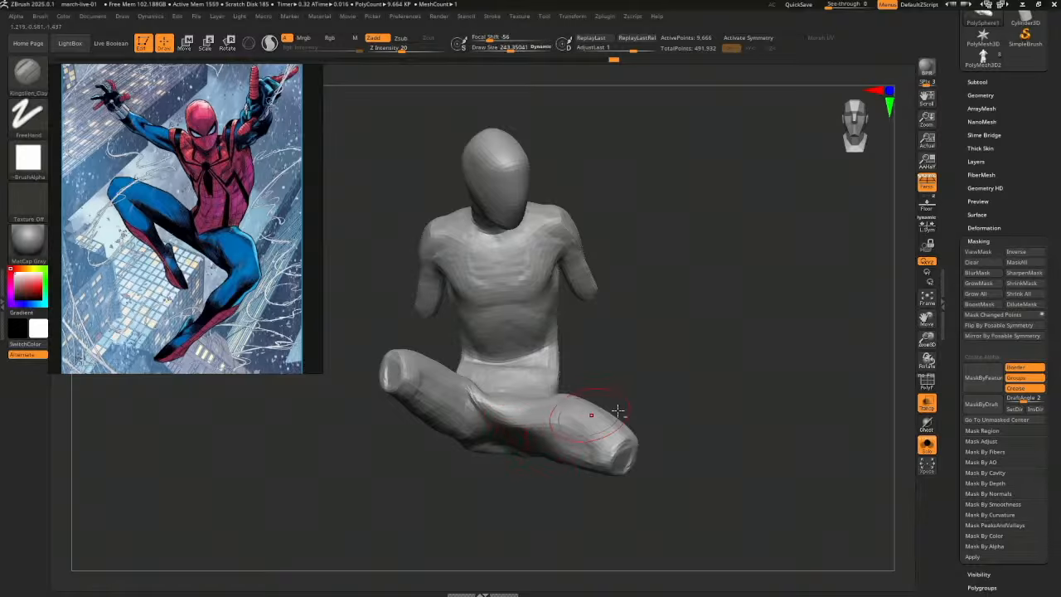
mouse_move(663, 402)
left_mouse_down("alt")
mouse_move(705, 396)
mouse_move(695, 399)
left_mouse_up("alt")
mouse_move(529, 385)
left_mouse_down()
mouse_move(525, 406)
mouse_move(515, 375)
left_mouse_up()
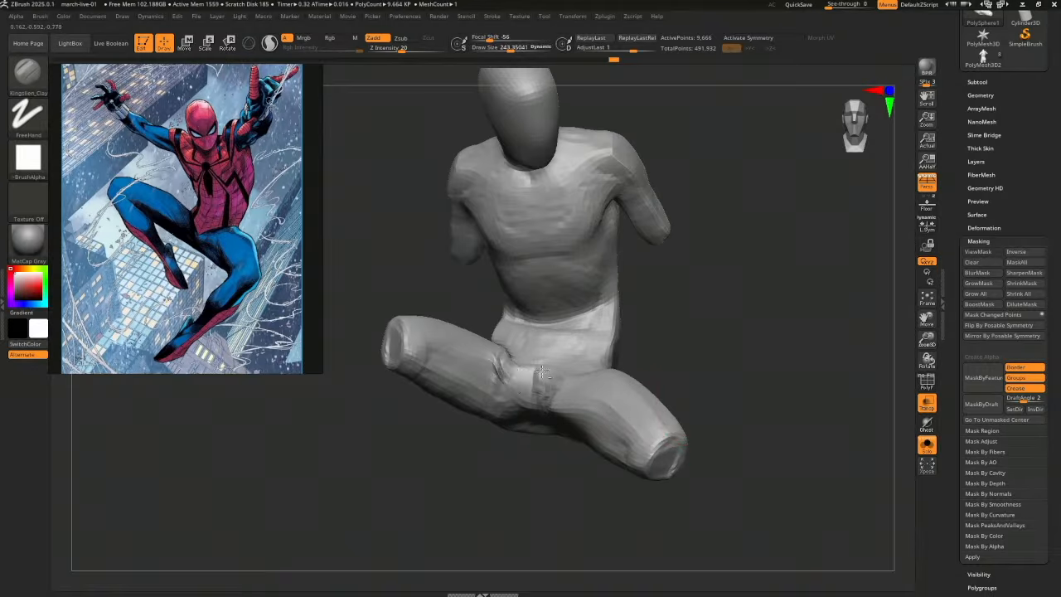
left_click_drag(701, 369, 693, 406)
mouse_move(554, 369)
left_mouse_down()
mouse_move(524, 389)
mouse_move(530, 399)
left_mouse_up()
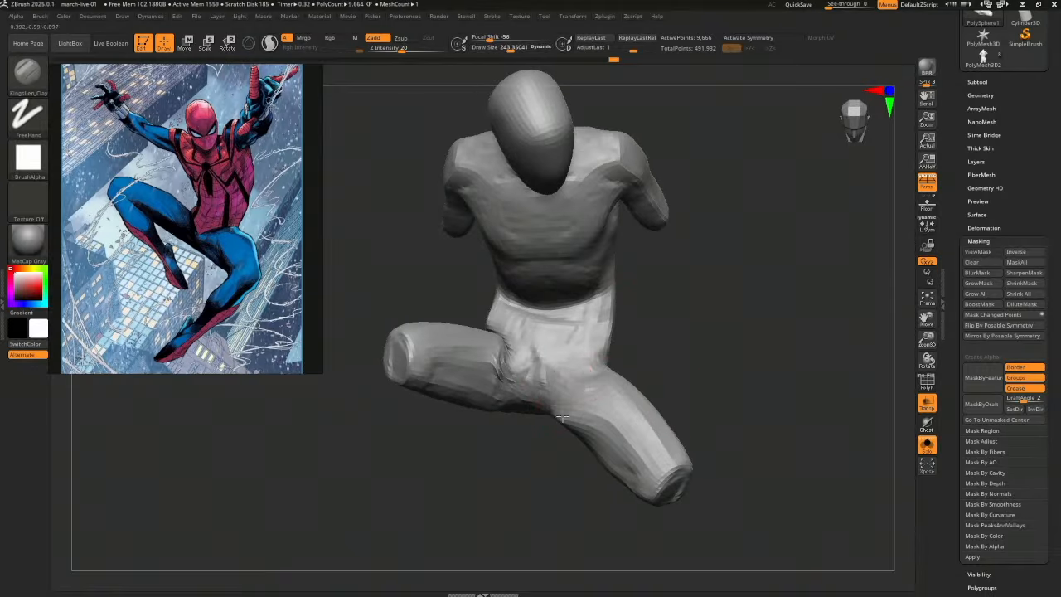
left_click_drag(661, 377, 694, 379)
mouse_move(544, 388)
left_mouse_down()
mouse_move(567, 407)
mouse_move(583, 399)
left_mouse_up()
mouse_move(662, 381)
left_mouse_down()
mouse_move(602, 385)
mouse_move(575, 403)
left_mouse_up()
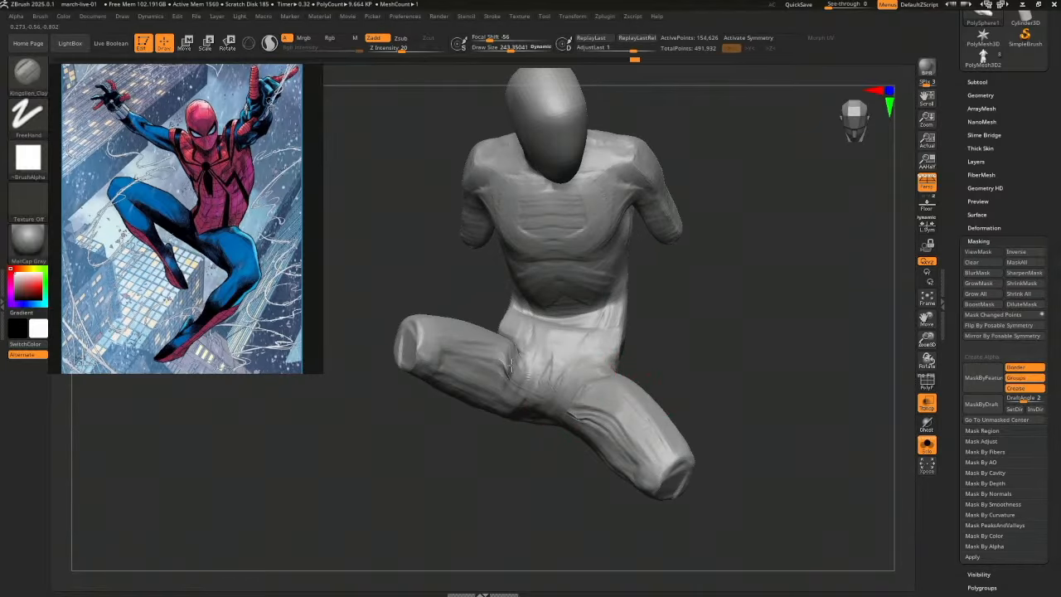
Add clay strokes along the hip creases, lower abdomen and tops of both thighs
left_click_drag(511, 365, 539, 355)
left_click_drag(636, 336, 653, 351)
mouse_move(603, 386)
left_mouse_down()
mouse_move(580, 406)
mouse_move(585, 397)
left_mouse_up()
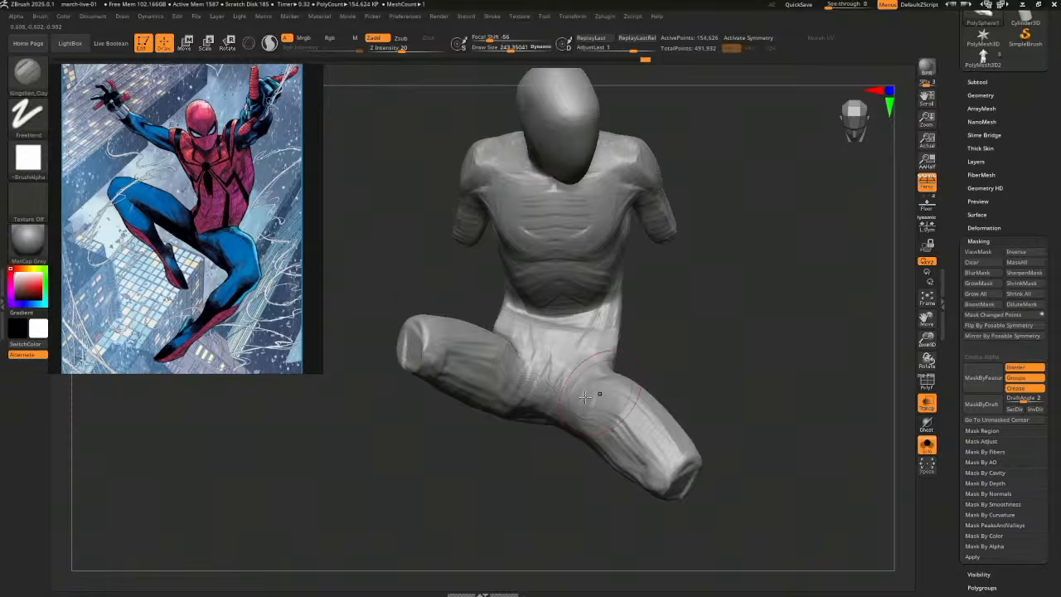
left_click_drag(658, 362, 686, 364)
left_click_drag(580, 350, 562, 374)
left_click_drag(684, 386, 648, 381)
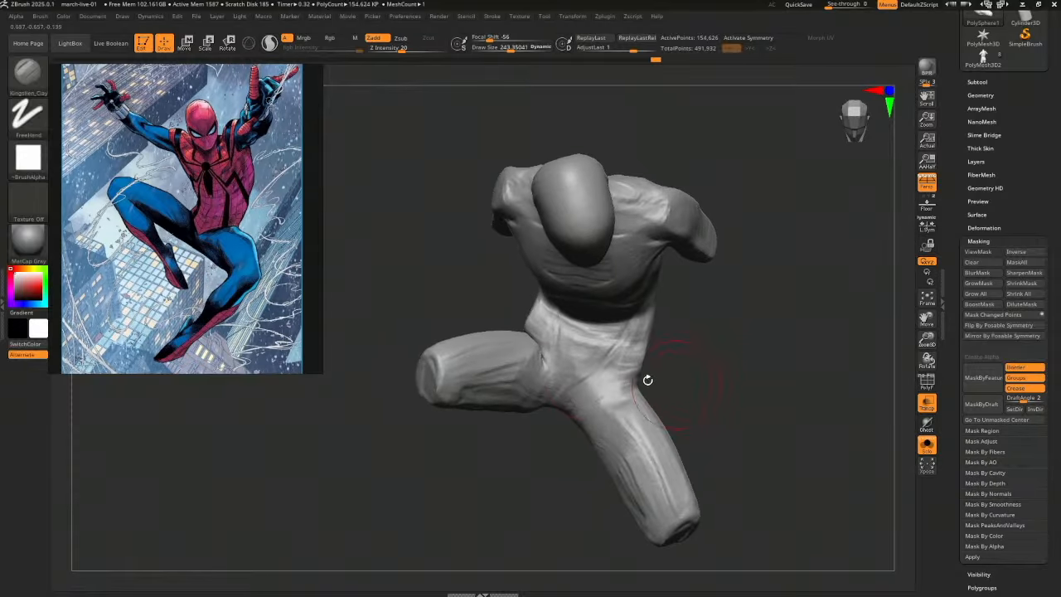
Switch to the Move brush at a draw size of about 462 and swing the raised thigh outward from the pelvis
key("b")
key("m")
key("v")
key("s")
left_click_drag(557, 378, 571, 378)
left_click_drag(474, 440, 502, 502)
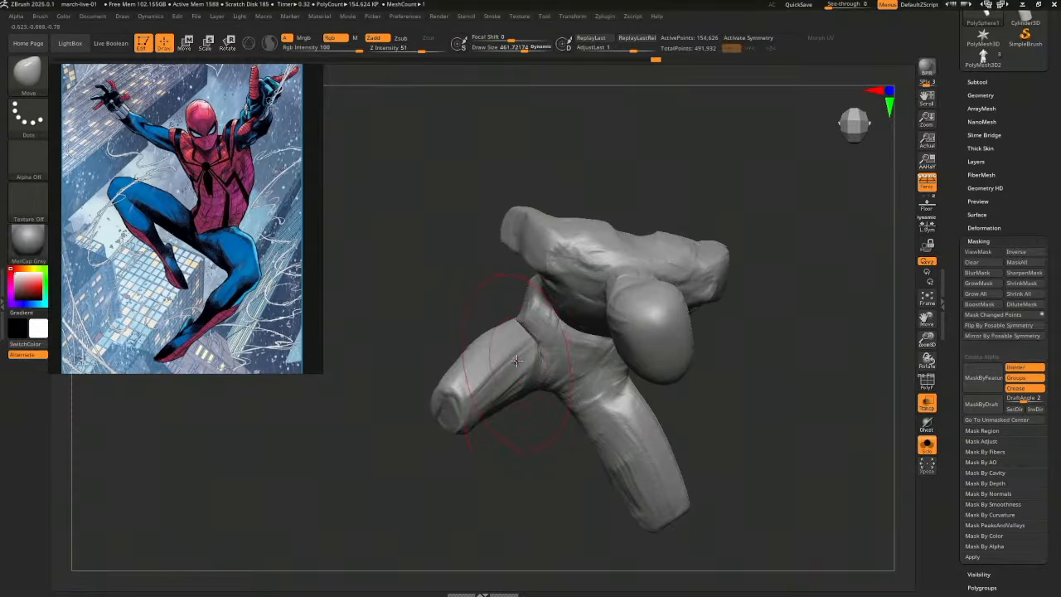
left_click_drag(505, 382, 489, 360)
mouse_move(463, 409)
left_mouse_down()
mouse_move(447, 394)
mouse_move(434, 398)
left_mouse_up()
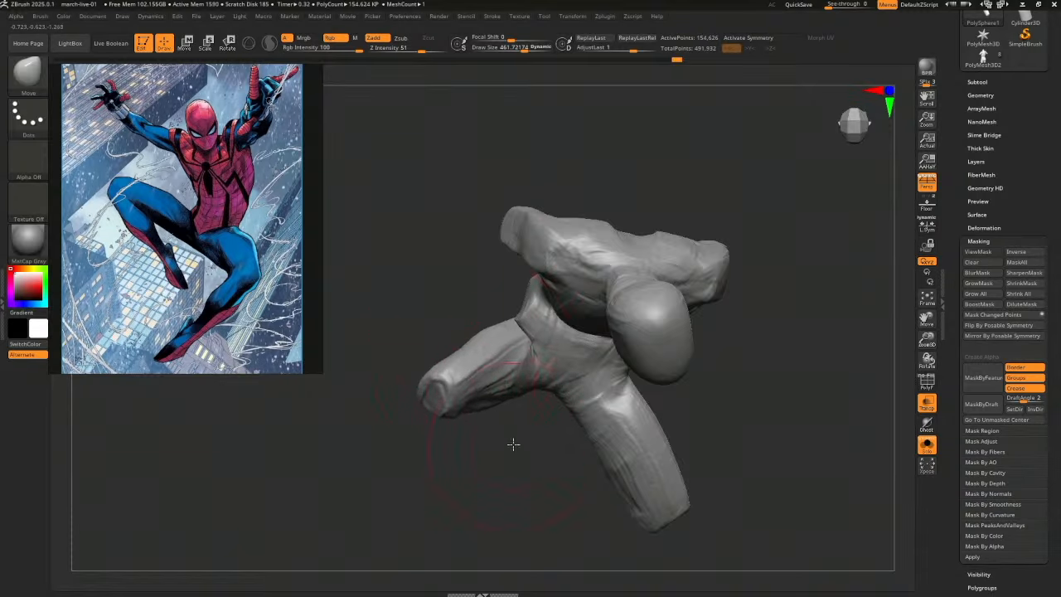
left_click_drag(513, 445, 522, 406)
left_click_drag(464, 351, 541, 399)
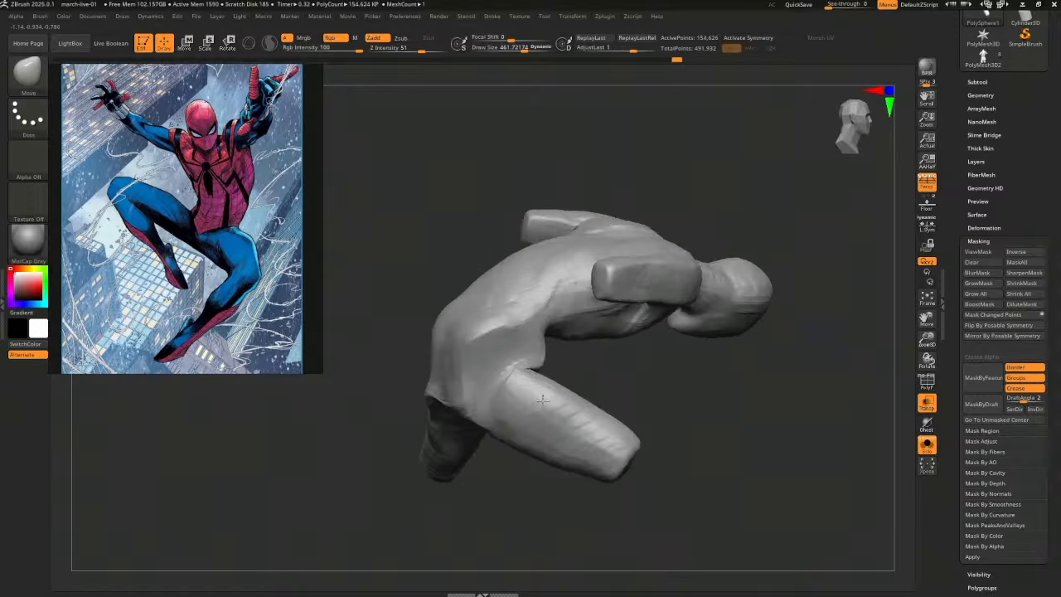
Reshape the backs of the thighs and the buttocks from behind and below with the Move brush
right_click_drag(541, 400, 567, 391)
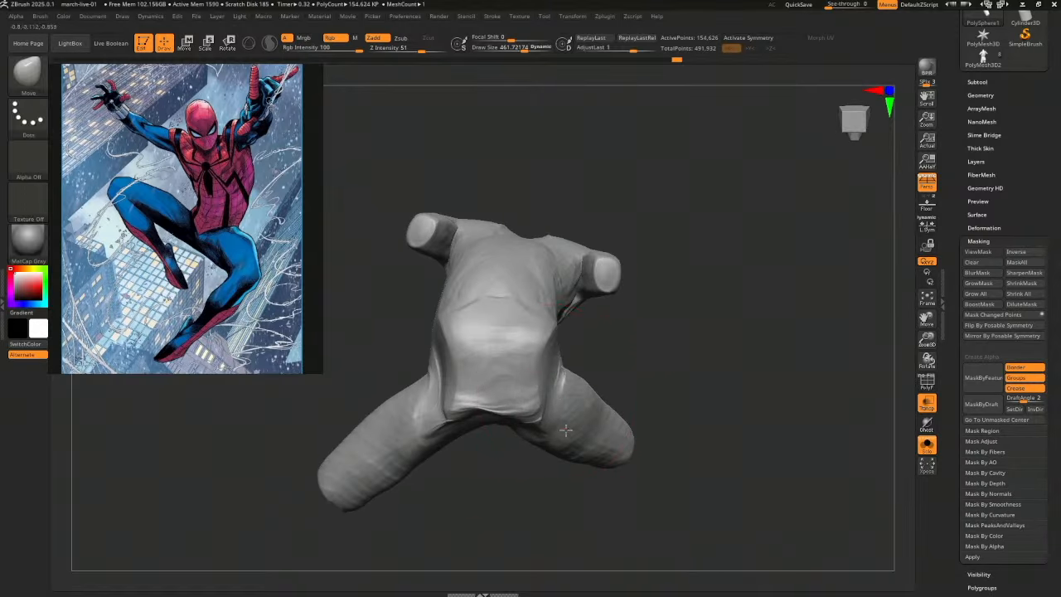
left_click_drag(565, 429, 614, 428)
left_click_drag(438, 396, 402, 393)
mouse_move(390, 397)
right_mouse_down()
mouse_move(424, 379)
mouse_move(484, 380)
mouse_move(456, 393)
right_mouse_up()
left_click_drag(401, 389, 419, 381)
mouse_move(353, 447)
left_mouse_down()
mouse_move(370, 444)
mouse_move(371, 411)
left_mouse_up()
left_click_drag(480, 426, 498, 414)
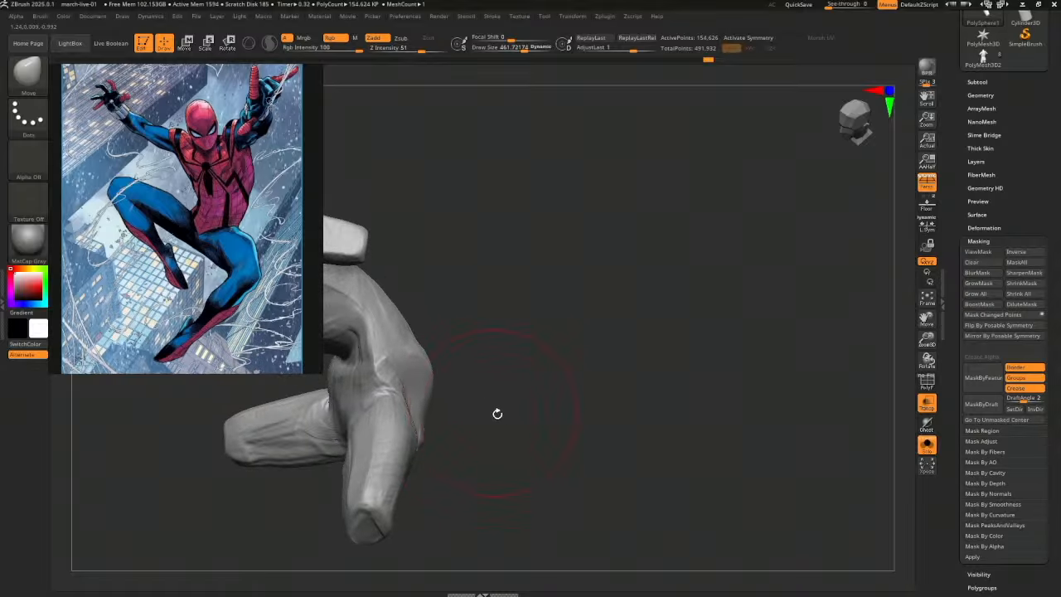
Return to the Kingslien_Clay brush, reduce its draw size to about 182, and block in the front planes of the pubic area
key("super")
left_click(695, 395)
mouse_move(696, 398)
left_mouse_down()
mouse_move(836, 407)
mouse_move(678, 404)
left_mouse_up()
key("s")
left_click(597, 418)
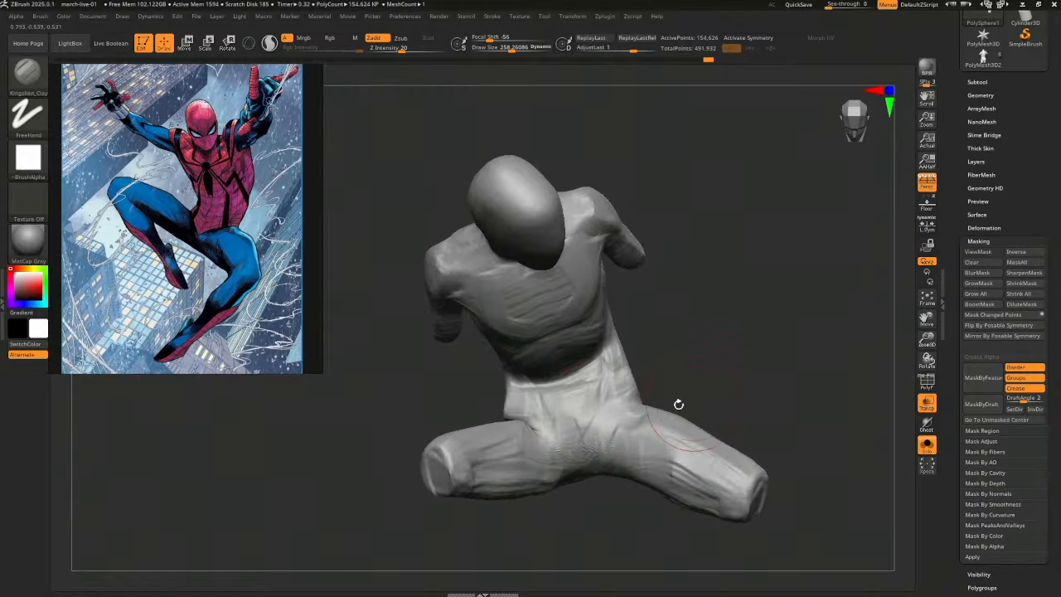
key("bracketleft")
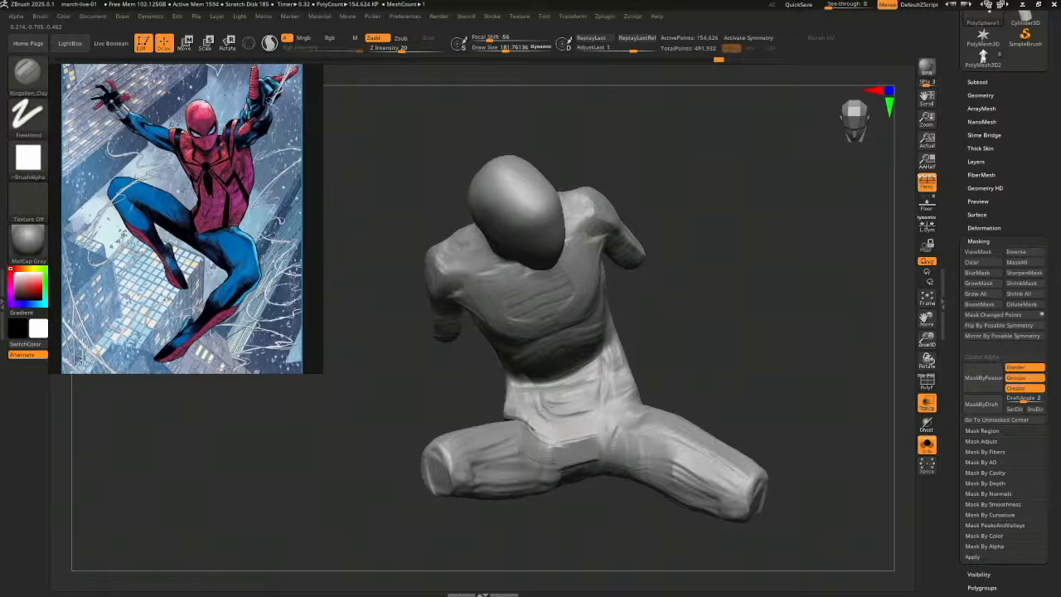
Build up the pubic area with clay strokes and define the groin creases where it meets both inner thighs
mouse_move(695, 382)
left_mouse_down()
mouse_move(715, 398)
mouse_move(770, 403)
mouse_move(663, 393)
mouse_move(638, 380)
mouse_move(653, 363)
left_mouse_up()
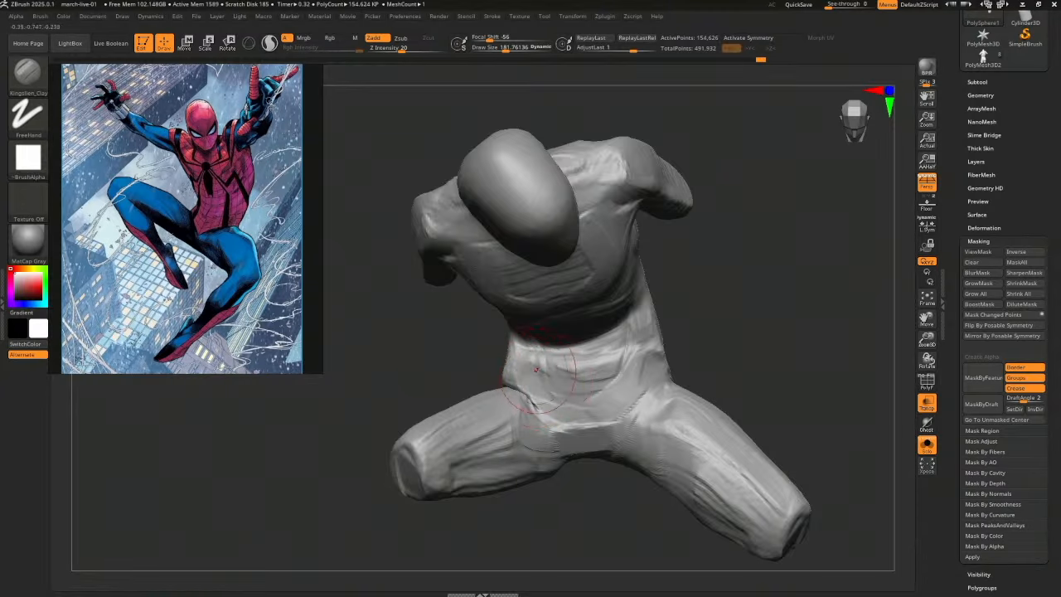
left_click_drag(722, 358, 737, 348)
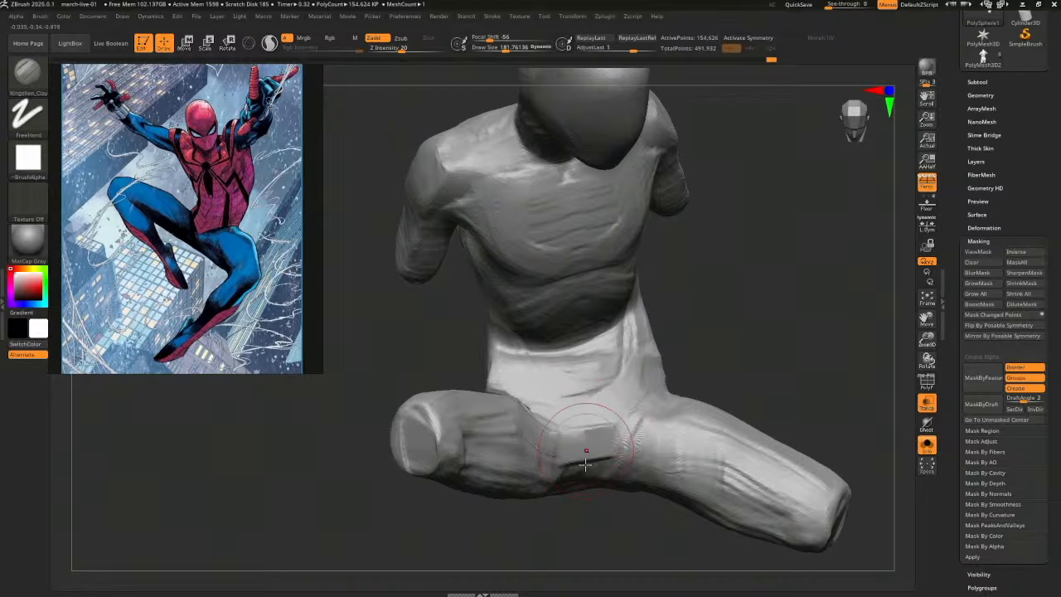
mouse_move(624, 462)
left_mouse_down()
mouse_move(764, 378)
mouse_move(527, 367)
left_mouse_up()
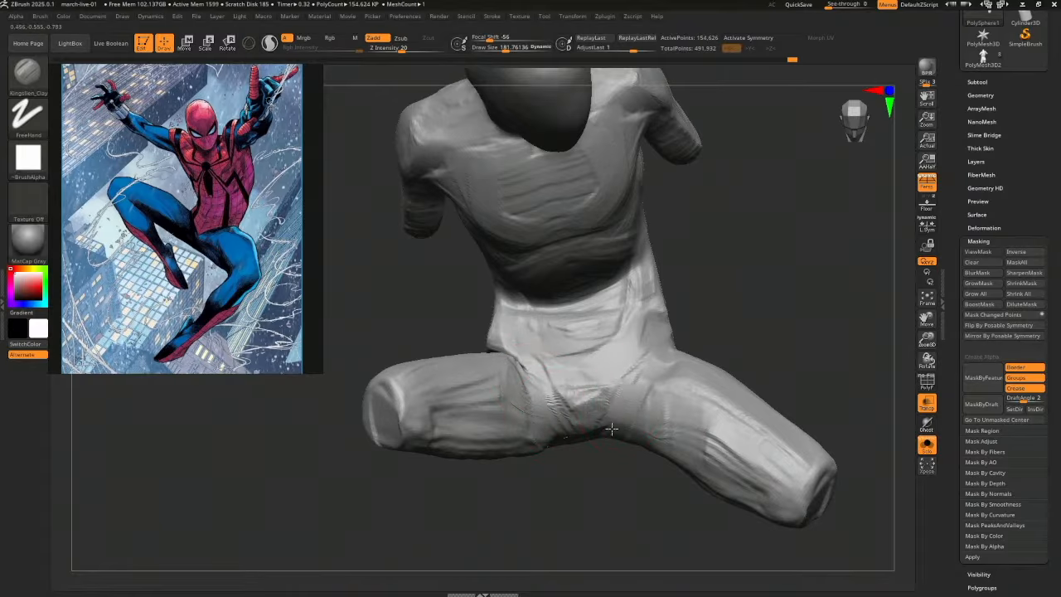
left_click_drag(781, 396, 590, 455)
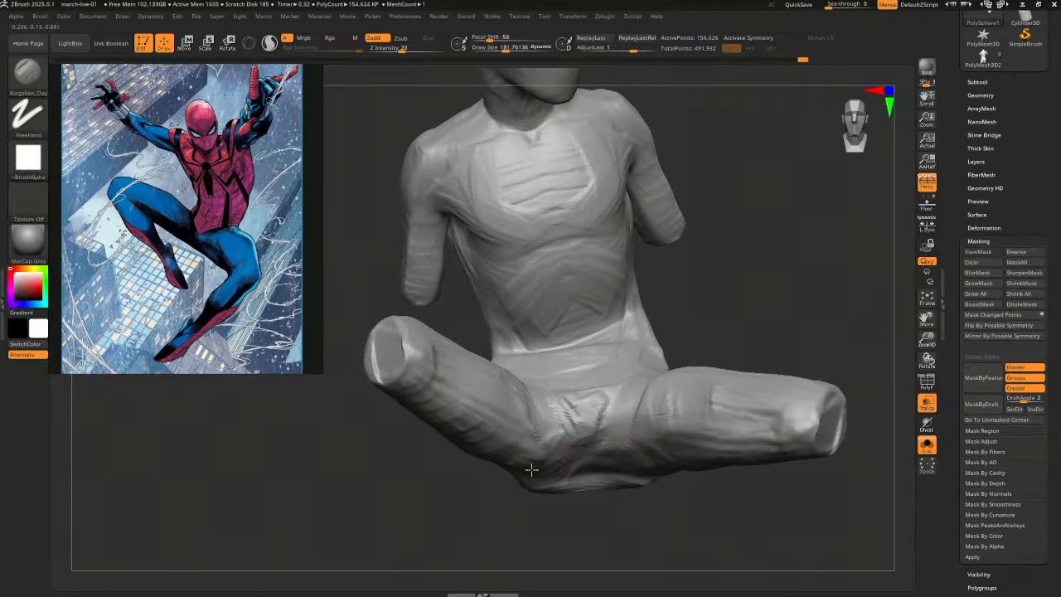
mouse_move(531, 469)
left_mouse_down()
mouse_move(738, 440)
mouse_move(689, 423)
mouse_move(708, 480)
mouse_move(584, 310)
left_mouse_up()
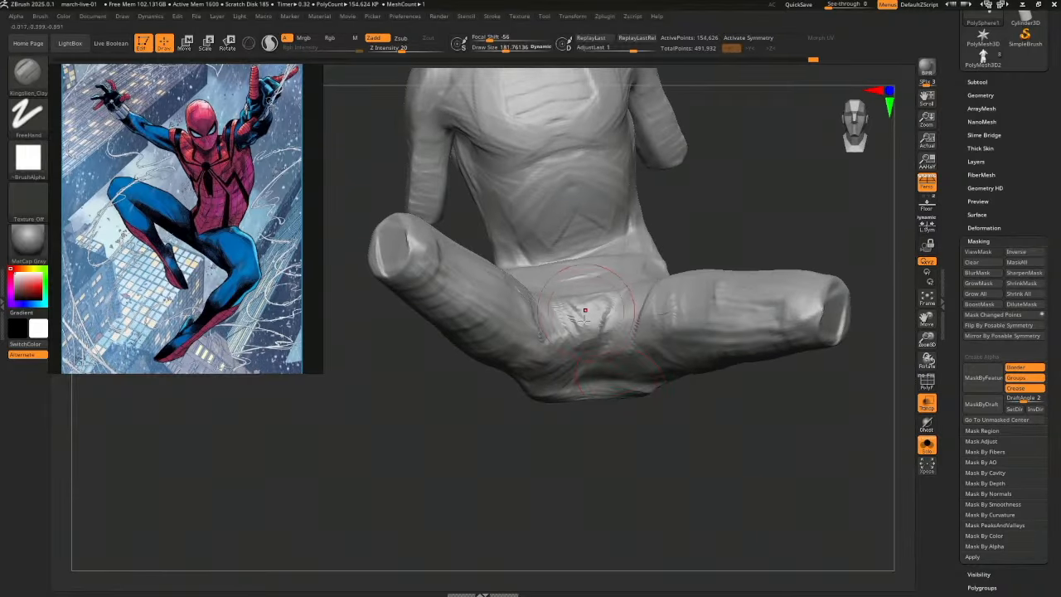
left_click_drag(623, 407, 592, 331)
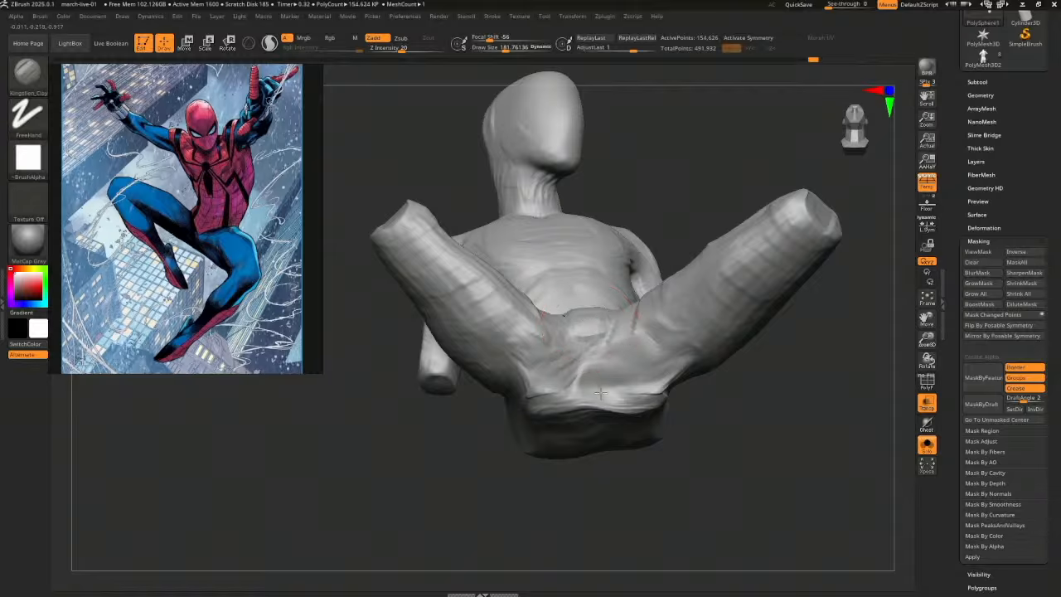
Lay a clay strip along the midline underneath the pelvis, from the pubic area back between the buttocks
left_click_drag(605, 424, 670, 406)
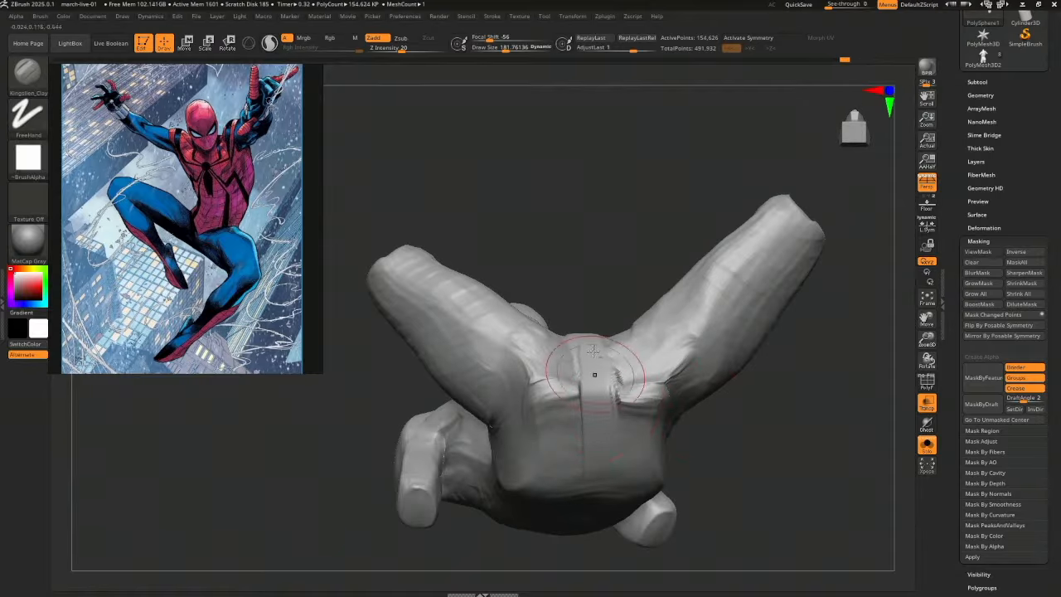
left_click_drag(588, 360, 561, 332)
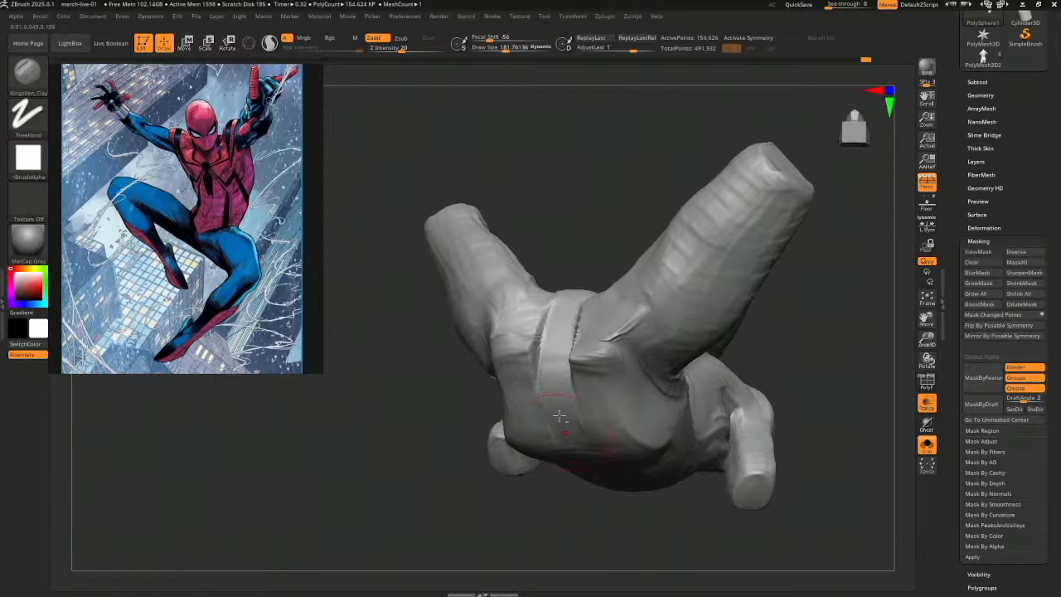
left_click_drag(560, 416, 560, 308)
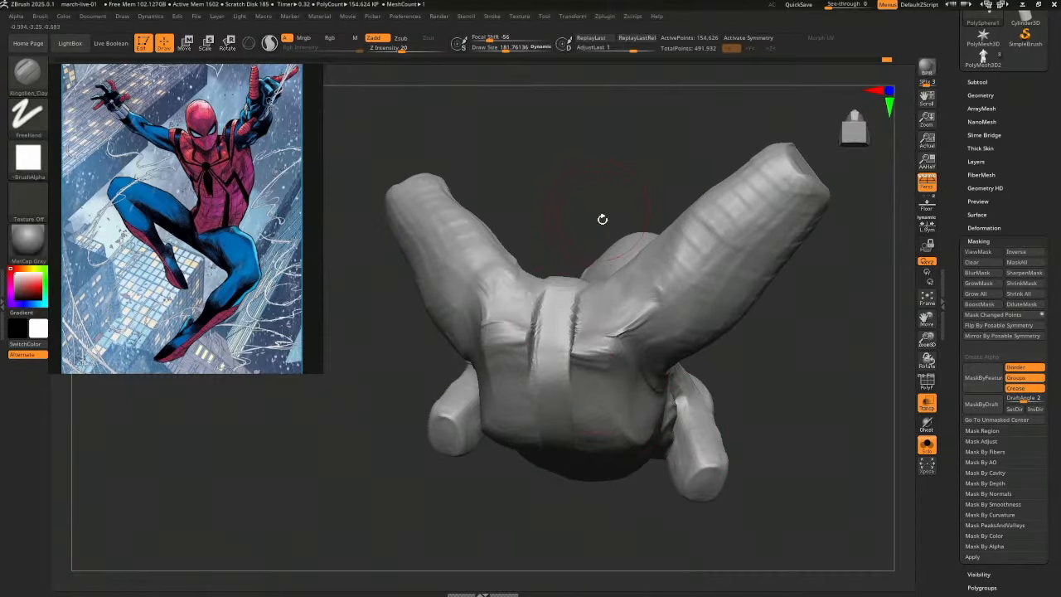
left_click_drag(602, 218, 551, 282)
left_click_drag(680, 376, 565, 399)
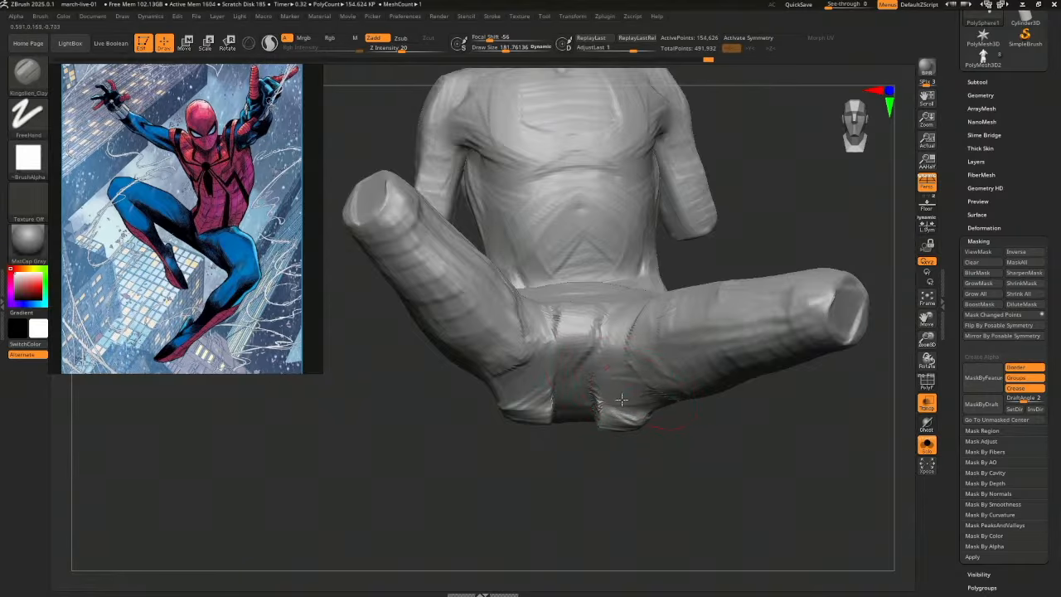
Add clay strokes across the underside of the crotch and onto the inner side of the figure's right thigh
mouse_move(621, 399)
left_mouse_down()
mouse_move(581, 387)
mouse_move(573, 364)
left_mouse_up()
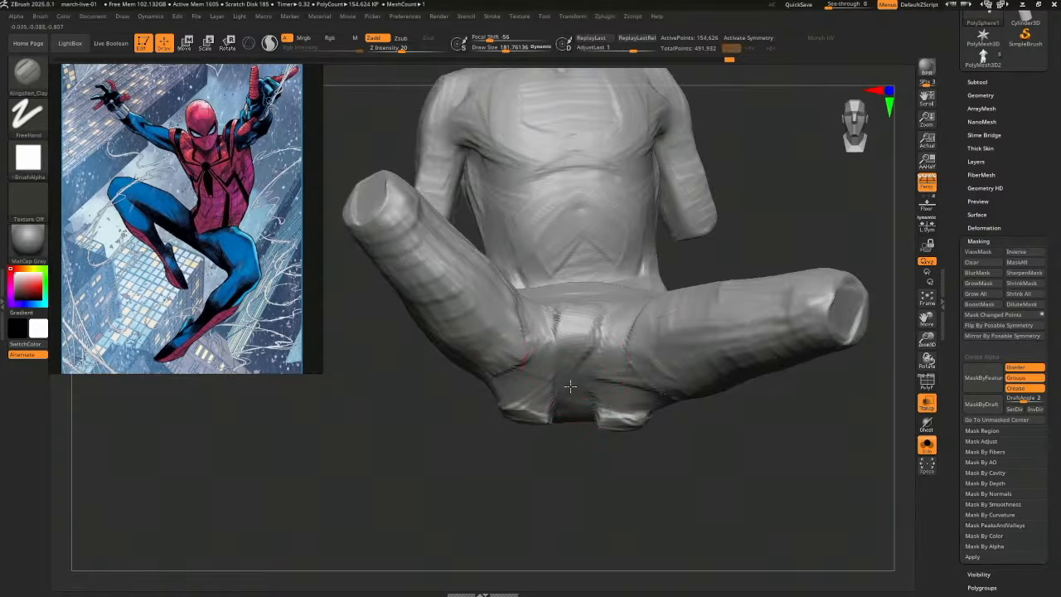
left_click_drag(502, 384, 530, 397)
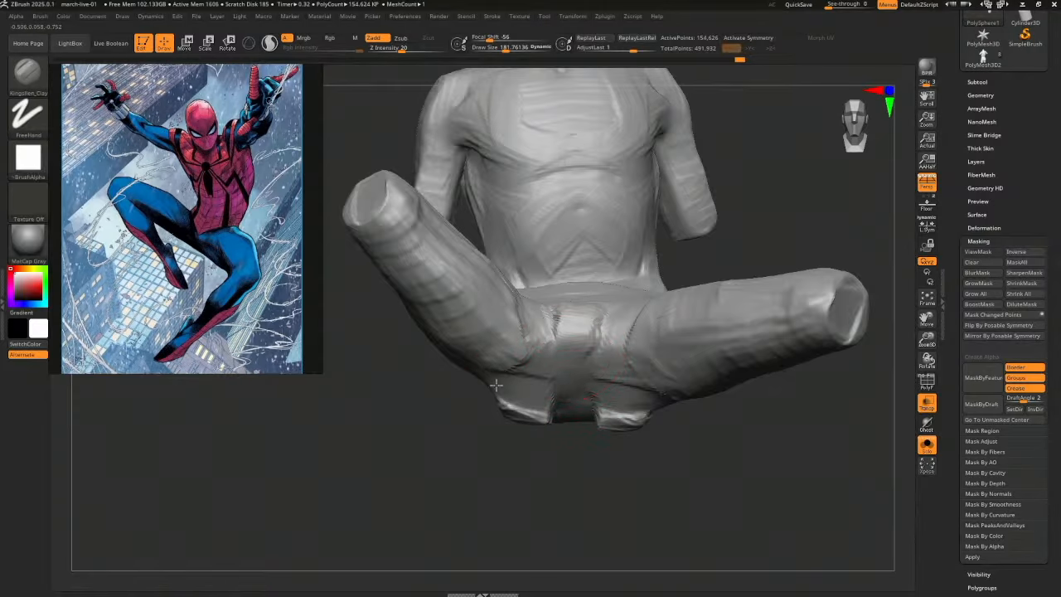
mouse_move(518, 448)
left_mouse_down()
mouse_move(482, 443)
mouse_move(486, 420)
left_mouse_up()
left_click_drag(474, 278, 517, 356)
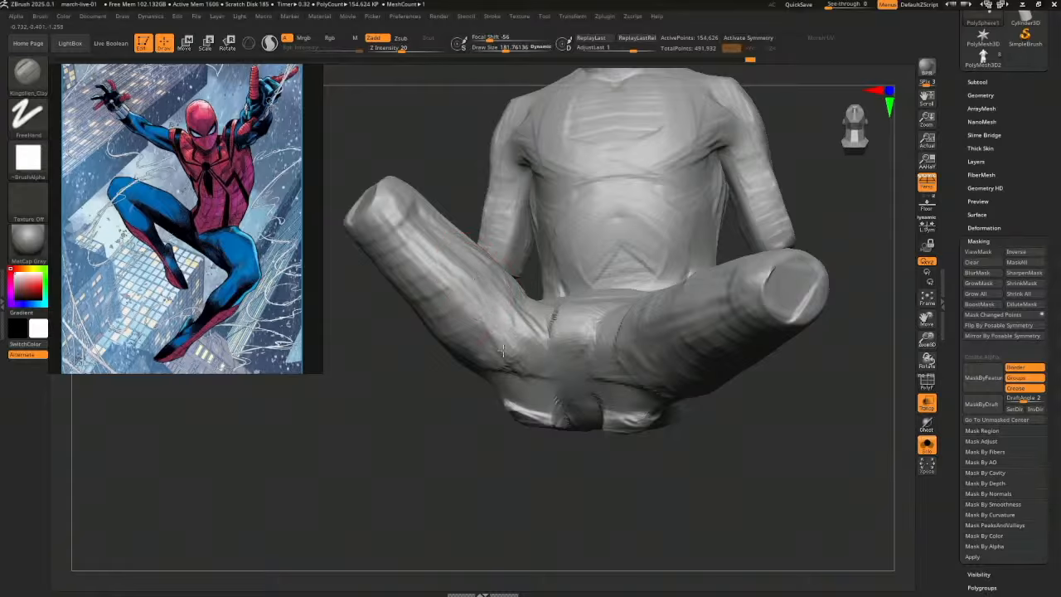
left_click_drag(455, 343, 515, 376)
Build up the inner side of the figure's left thigh with long clay strokes running out from the groin
mouse_move(524, 335)
right_mouse_down()
mouse_move(548, 346)
mouse_move(614, 426)
mouse_move(625, 409)
right_mouse_up()
left_click_drag(615, 371, 692, 360)
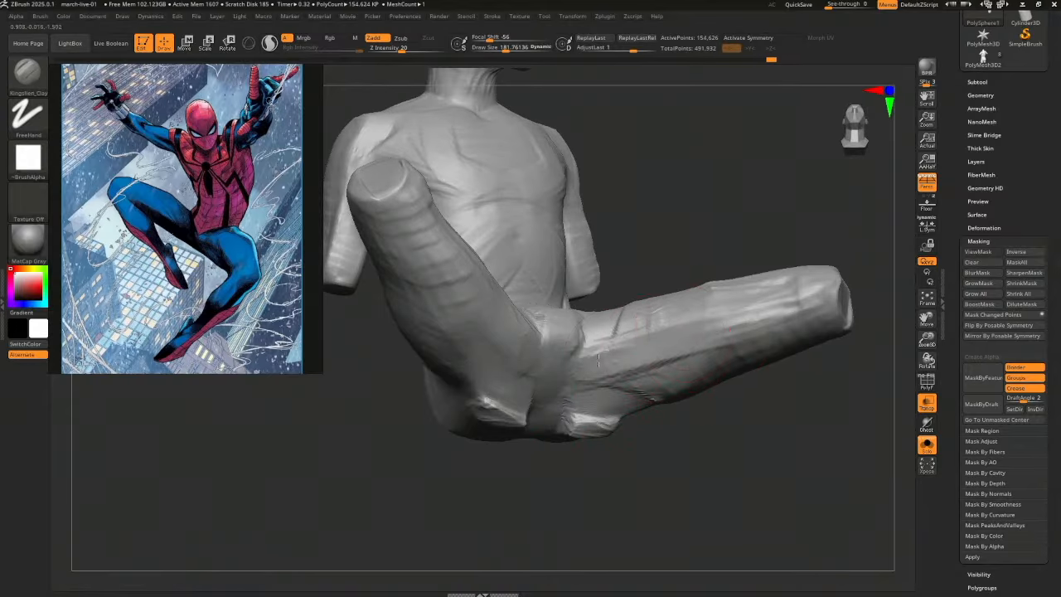
mouse_move(613, 338)
left_mouse_down()
mouse_move(686, 316)
mouse_move(594, 357)
mouse_move(649, 362)
mouse_move(704, 346)
left_mouse_up()
mouse_move(714, 343)
left_mouse_down()
mouse_move(661, 348)
mouse_move(592, 377)
left_mouse_up()
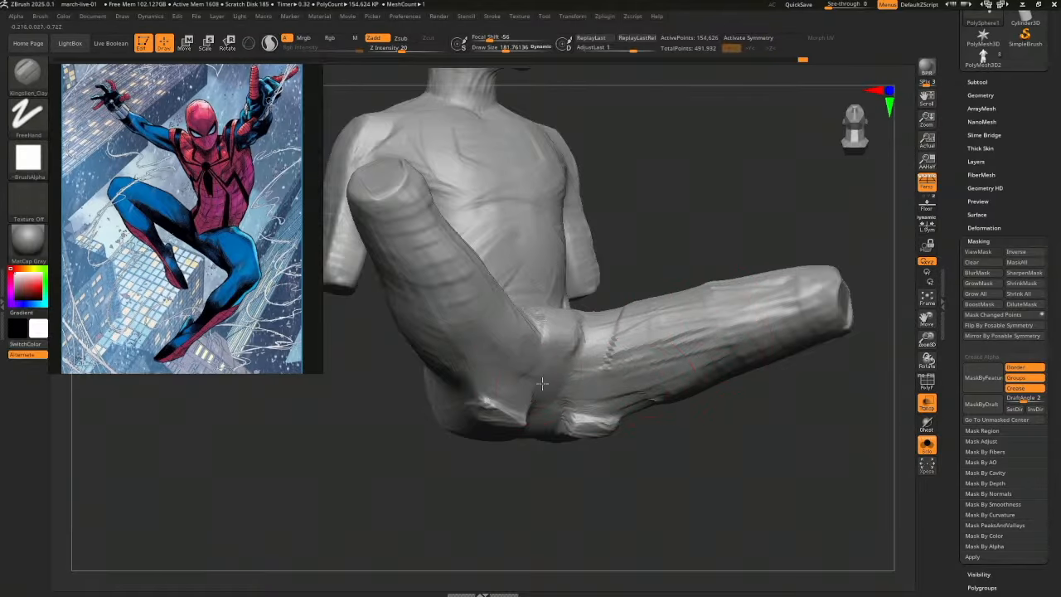
Fill in the underside of the figure's right buttock and its junction with the midline using clay strokes
mouse_move(541, 383)
right_mouse_down()
mouse_move(639, 434)
mouse_move(528, 419)
right_mouse_up()
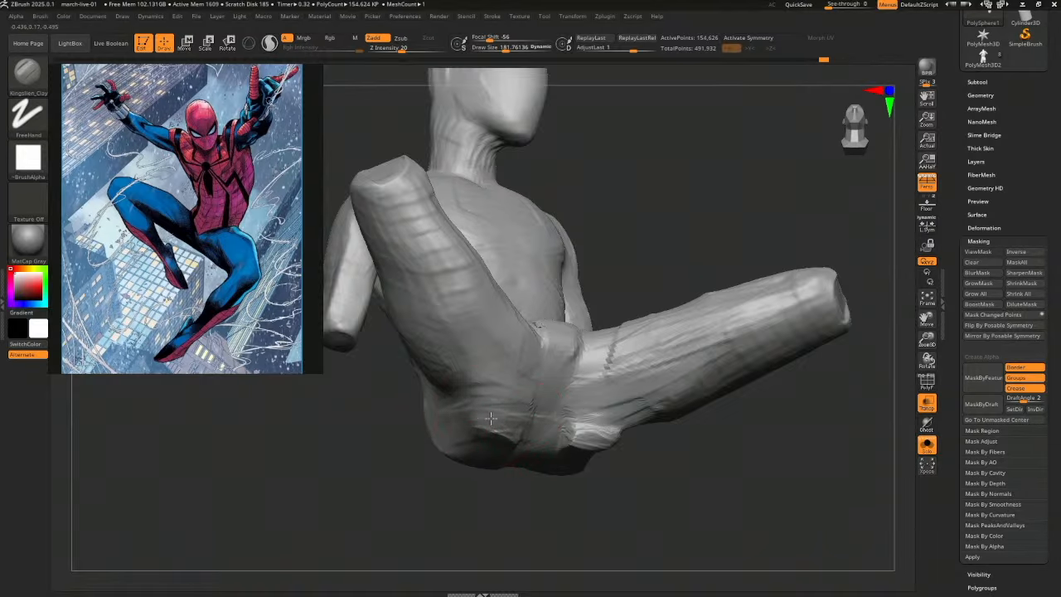
left_click_drag(491, 418, 488, 419)
mouse_move(536, 492)
right_mouse_down()
mouse_move(672, 488)
mouse_move(682, 507)
mouse_move(740, 454)
mouse_move(713, 467)
mouse_move(738, 417)
mouse_move(559, 412)
right_mouse_up()
left_click_drag(557, 412, 546, 422)
right_click_drag(651, 447, 668, 415)
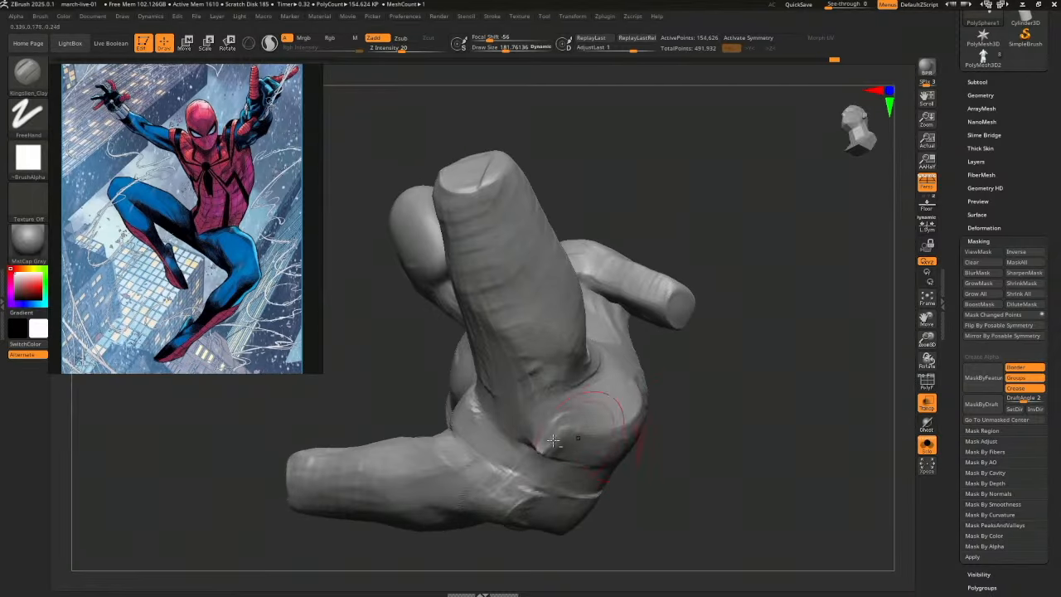
Work clay strokes into the fold between the figure's left thigh and buttock and across the underside of the groin
left_click_drag(548, 434, 568, 444)
right_click_drag(638, 442, 603, 456)
left_click_drag(570, 437, 525, 494)
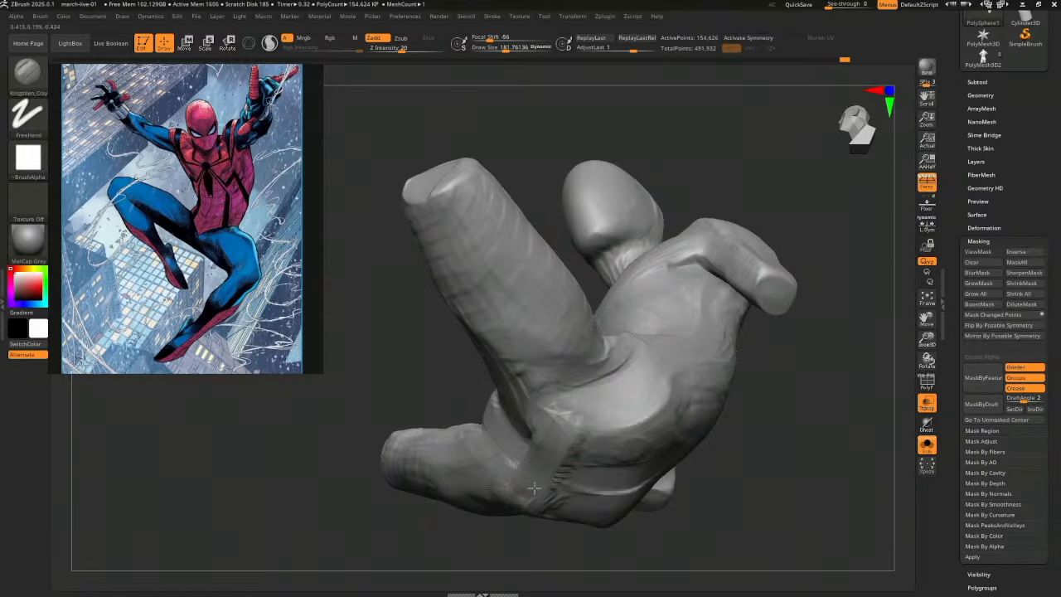
right_click_drag(467, 540, 572, 513)
mouse_move(523, 431)
left_mouse_down()
mouse_move(505, 486)
mouse_move(460, 497)
mouse_move(505, 433)
mouse_move(471, 442)
left_mouse_up()
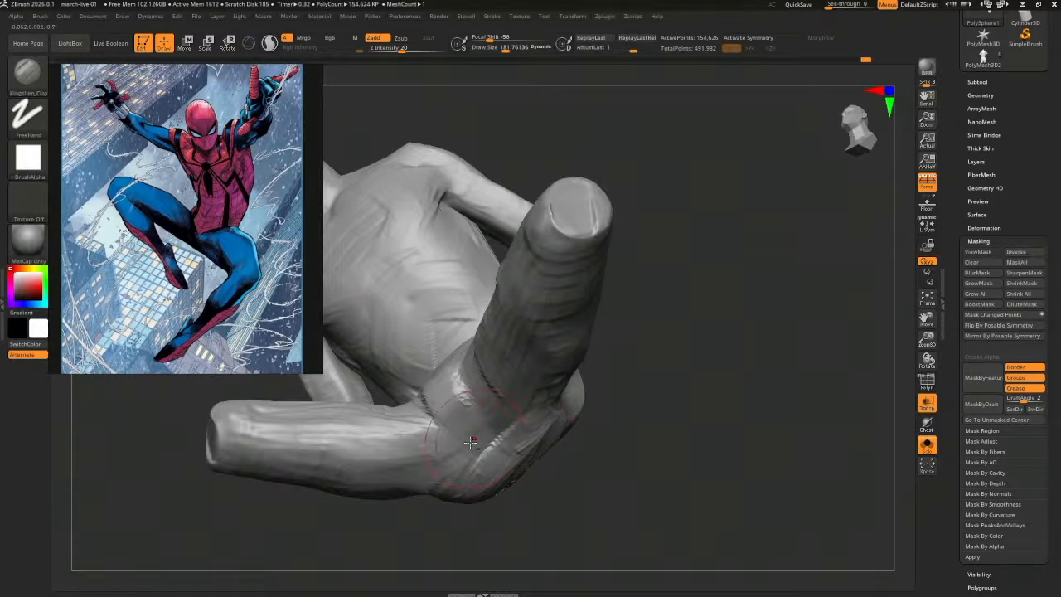
right_click_drag(618, 436, 543, 429)
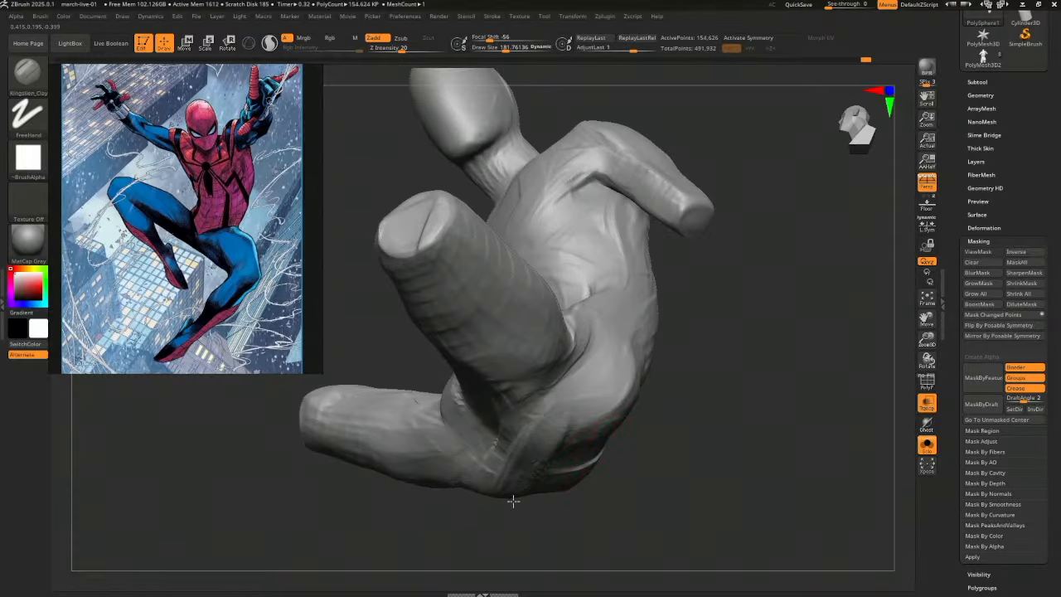
Build up the figure's left buttock and outer hip with clay strokes running down toward the back of the thigh
mouse_move(513, 500)
right_mouse_down()
mouse_move(663, 445)
mouse_move(753, 473)
mouse_move(724, 423)
right_mouse_up()
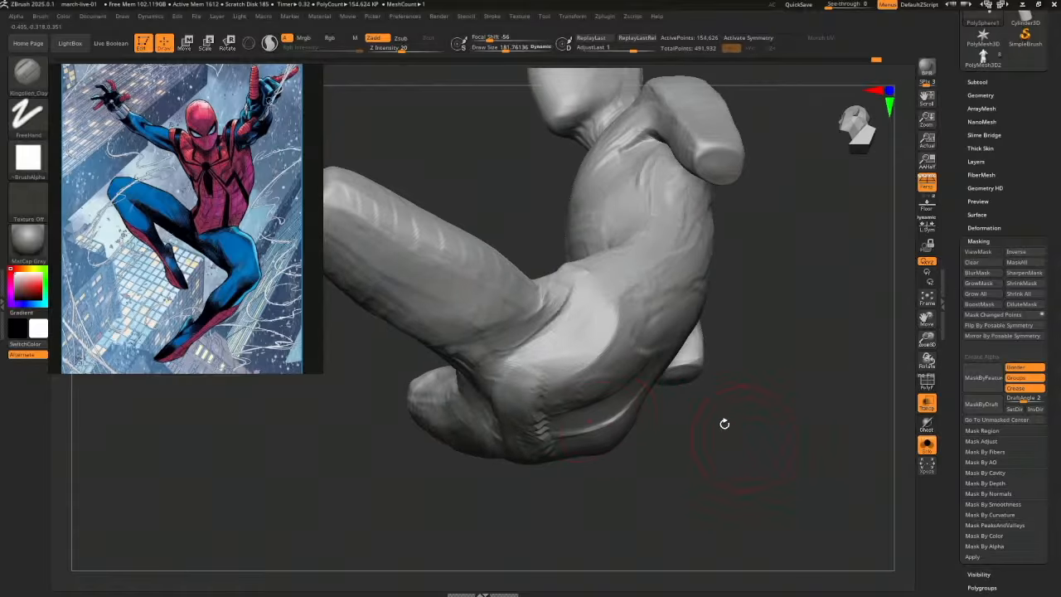
left_click_drag(620, 386, 540, 401)
left_click_drag(622, 362, 539, 393)
mouse_move(604, 326)
left_mouse_down()
mouse_move(576, 389)
mouse_move(540, 392)
left_mouse_up()
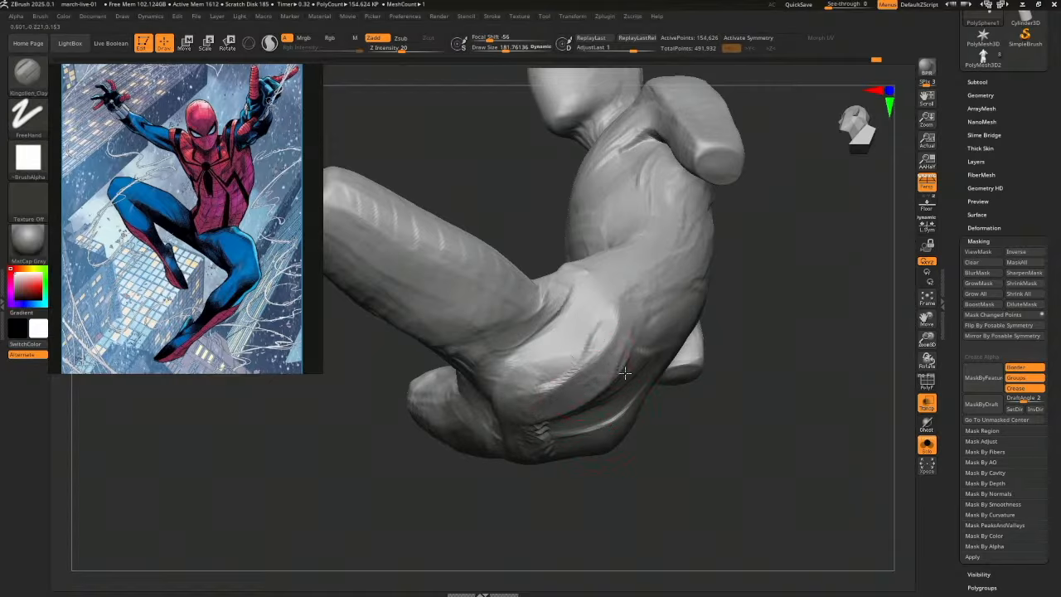
mouse_move(635, 359)
right_mouse_down()
mouse_move(741, 401)
mouse_move(576, 337)
right_mouse_up()
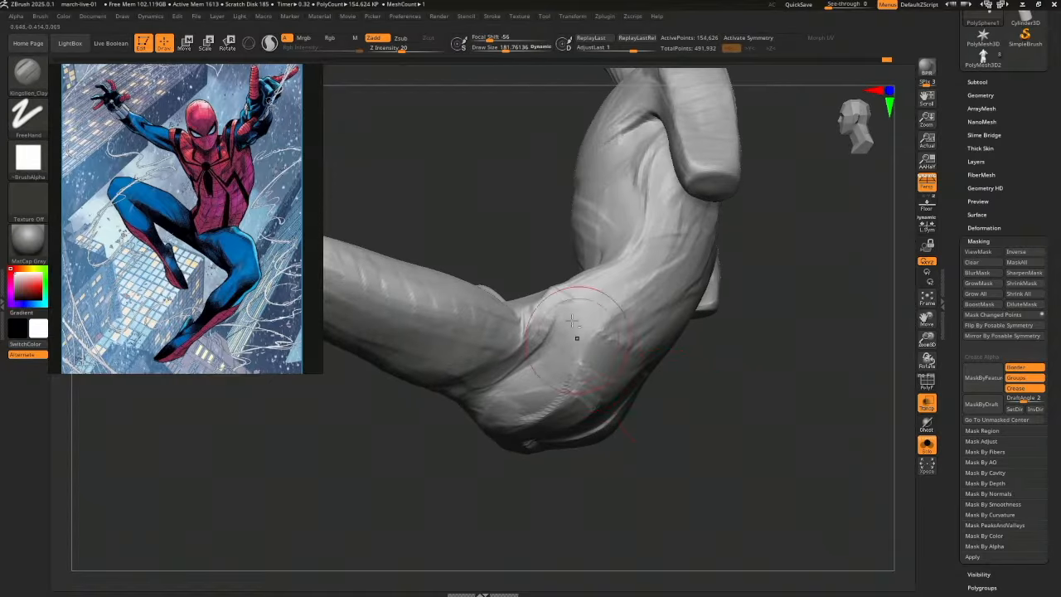
right_click_drag(589, 407, 568, 438)
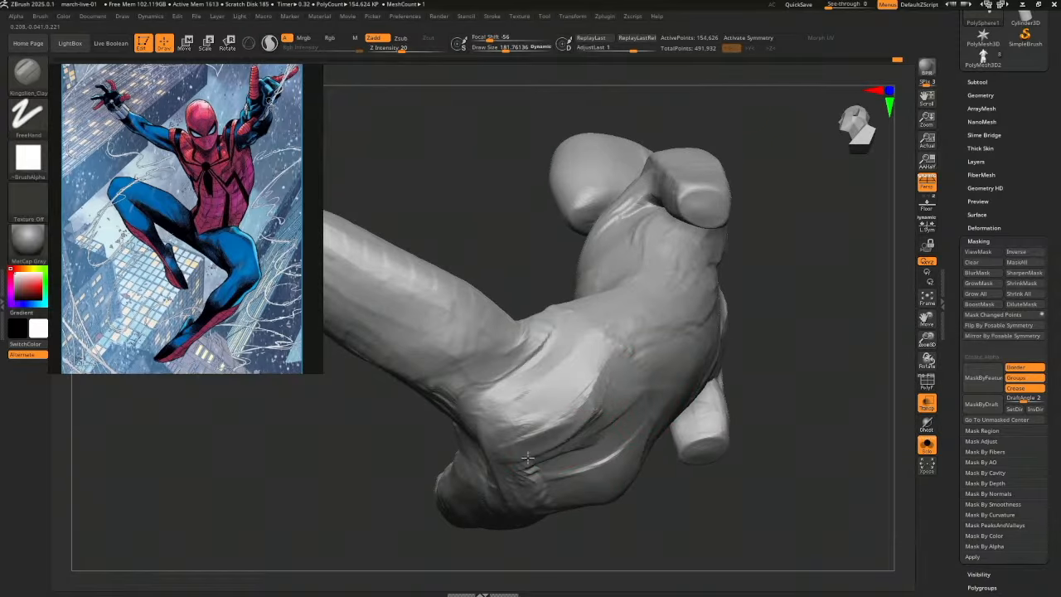
mouse_move(527, 458)
left_mouse_down()
mouse_move(563, 469)
mouse_move(547, 502)
mouse_move(537, 500)
mouse_move(597, 502)
mouse_move(512, 483)
left_mouse_up()
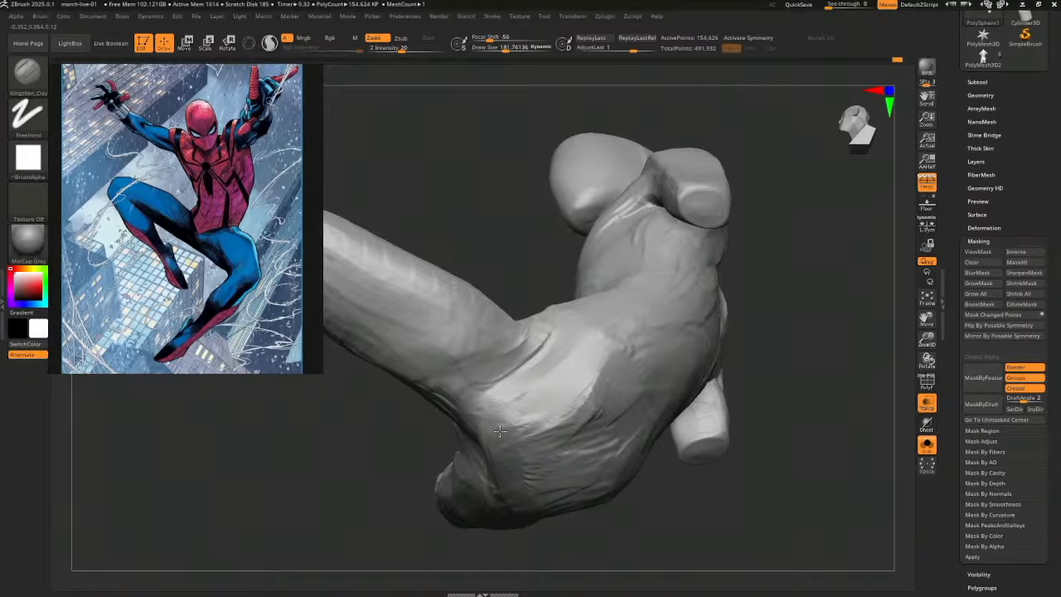
Refine the back and lower planes of the buttocks and their transition into the outer hip from behind
right_click_drag(487, 464, 611, 421)
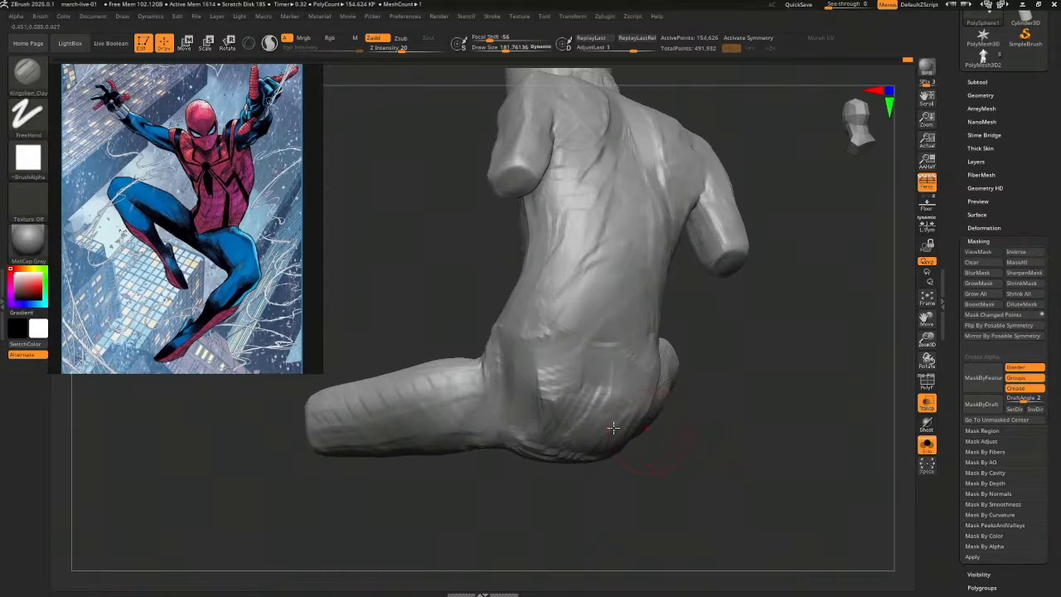
mouse_move(589, 390)
left_mouse_down("shift")
mouse_move(580, 331)
mouse_move(557, 385)
left_mouse_up("shift")
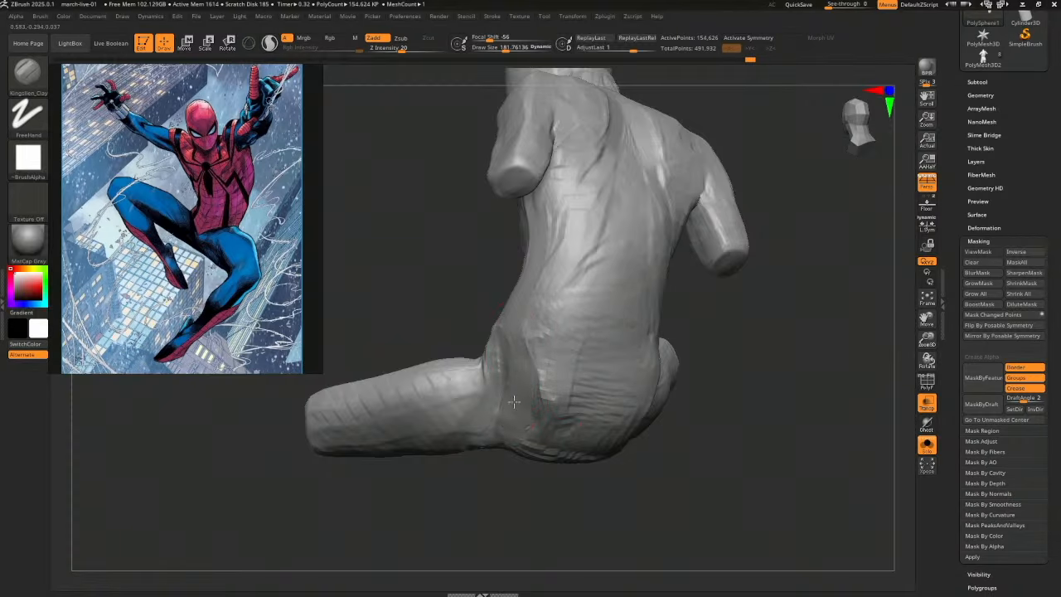
right_click_drag(514, 402, 516, 439)
right_click_drag(491, 491, 494, 474)
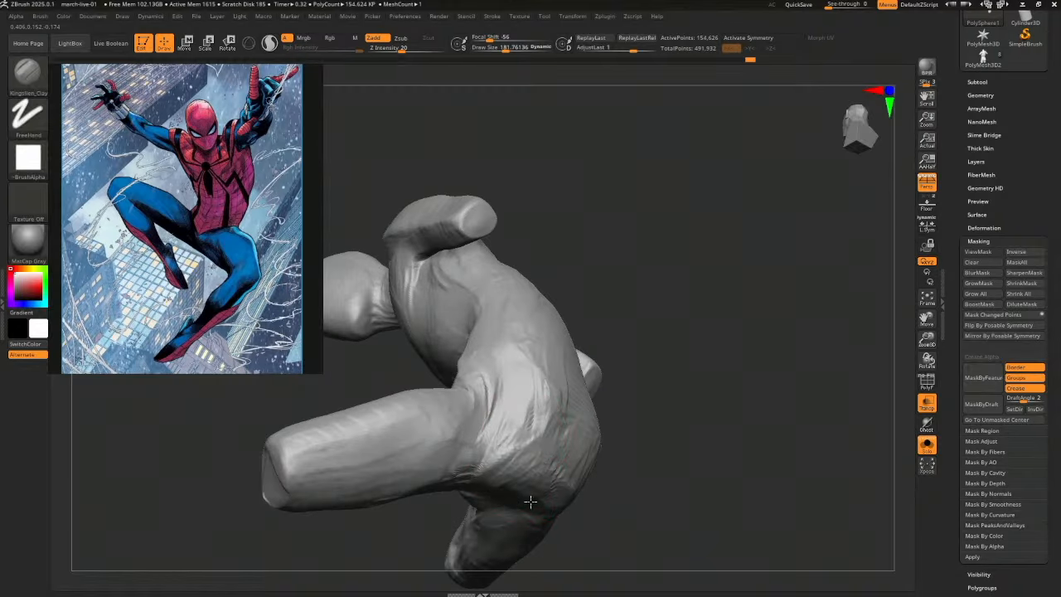
mouse_move(637, 497)
right_mouse_down()
mouse_move(715, 495)
mouse_move(605, 499)
right_mouse_up()
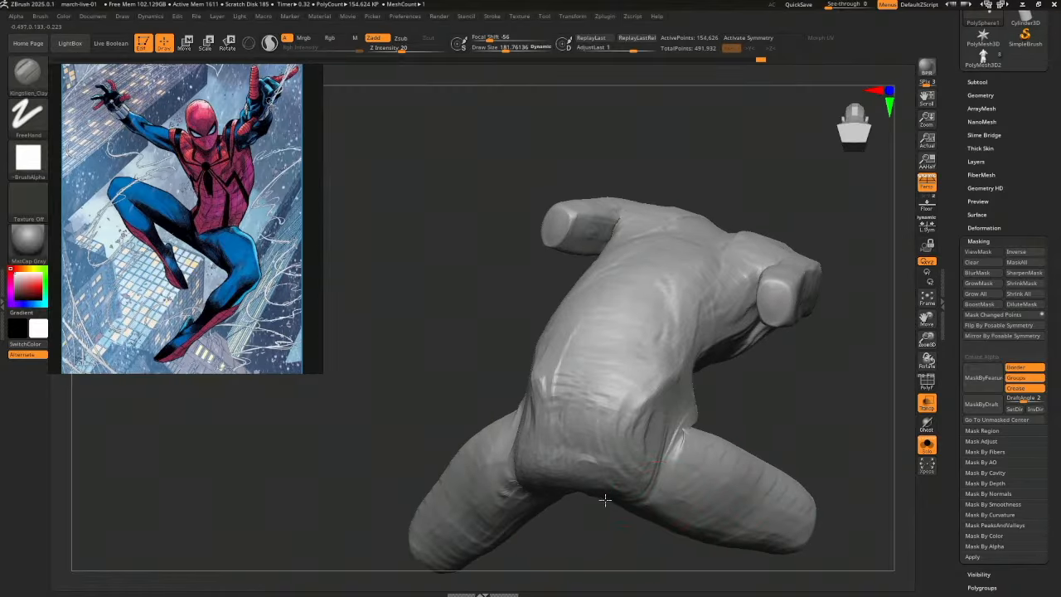
Build up the side of the figure's right hip where the thigh joins the pelvis with clay strokes
mouse_move(580, 431)
right_mouse_down()
mouse_move(674, 497)
mouse_move(719, 421)
mouse_move(788, 423)
mouse_move(630, 437)
mouse_move(624, 406)
right_mouse_up()
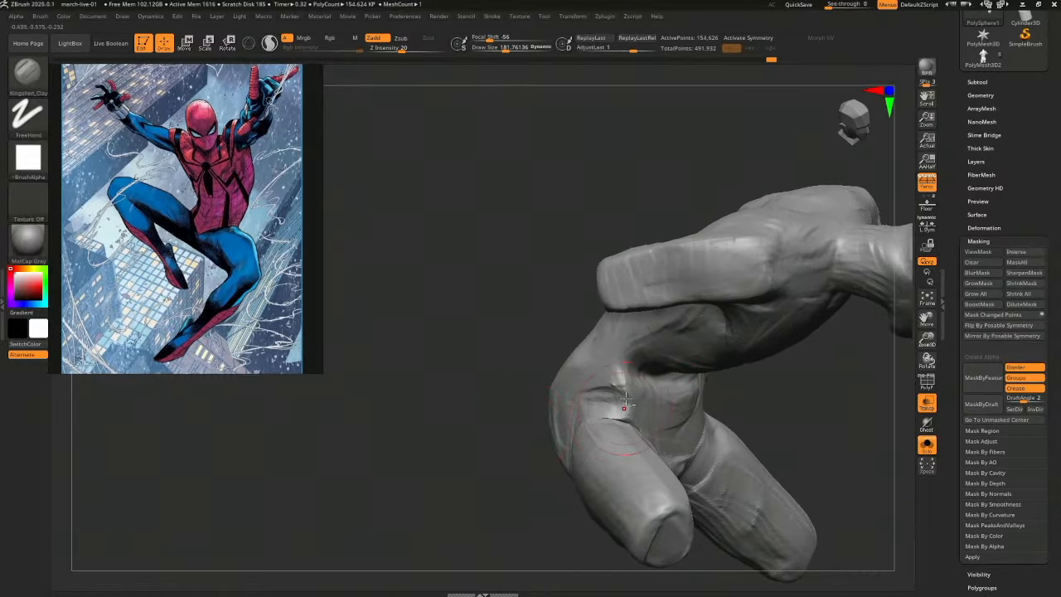
mouse_move(734, 418)
right_mouse_down()
mouse_move(752, 436)
mouse_move(544, 452)
mouse_move(615, 457)
right_mouse_up()
key("shift+f")
mouse_move(762, 441)
right_mouse_down("ctrl")
mouse_move(838, 485)
mouse_move(743, 413)
mouse_move(607, 405)
right_mouse_up("ctrl")
key("shift+f")
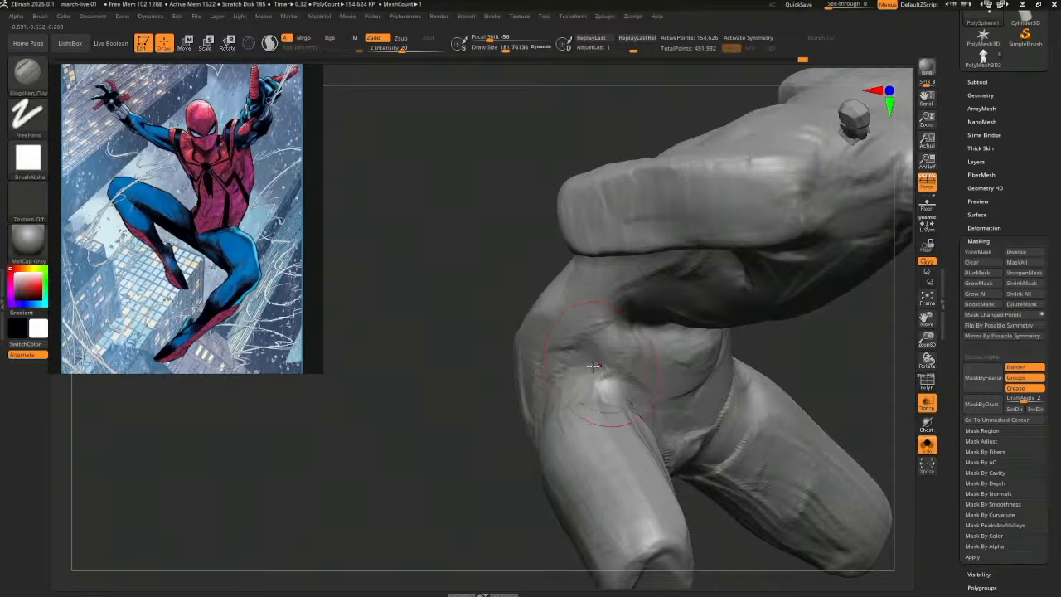
mouse_move(566, 401)
right_mouse_down()
mouse_move(479, 481)
mouse_move(459, 426)
mouse_move(603, 358)
right_mouse_up()
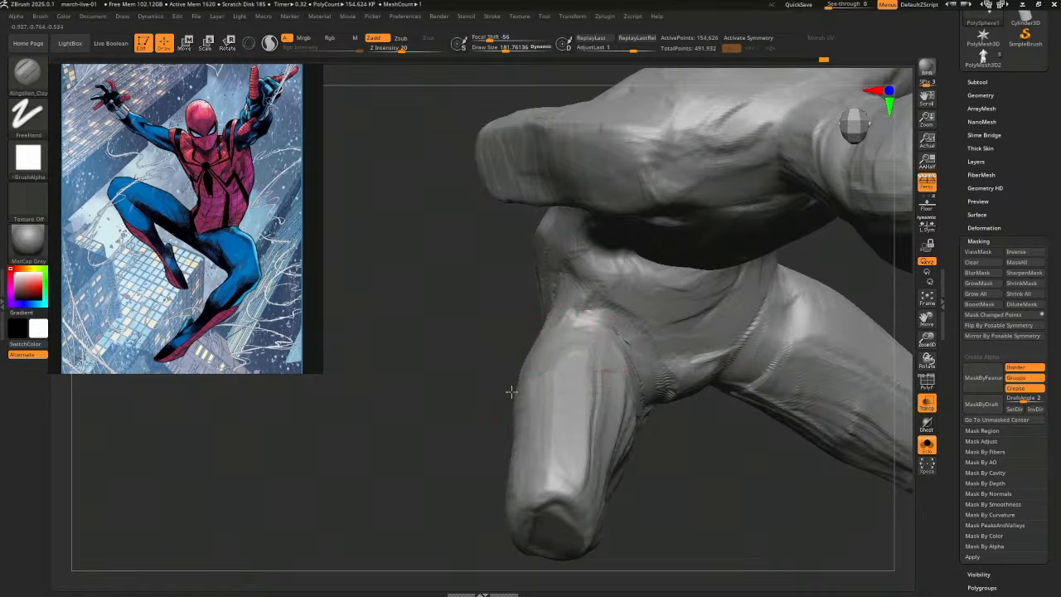
Add lengthwise clay strokes along the front and inner planes of the figure's right thigh up to the groin
mouse_move(511, 392)
right_mouse_down()
mouse_move(658, 445)
mouse_move(636, 431)
right_mouse_up()
mouse_move(637, 392)
right_mouse_down()
mouse_move(644, 462)
mouse_move(564, 453)
right_mouse_up()
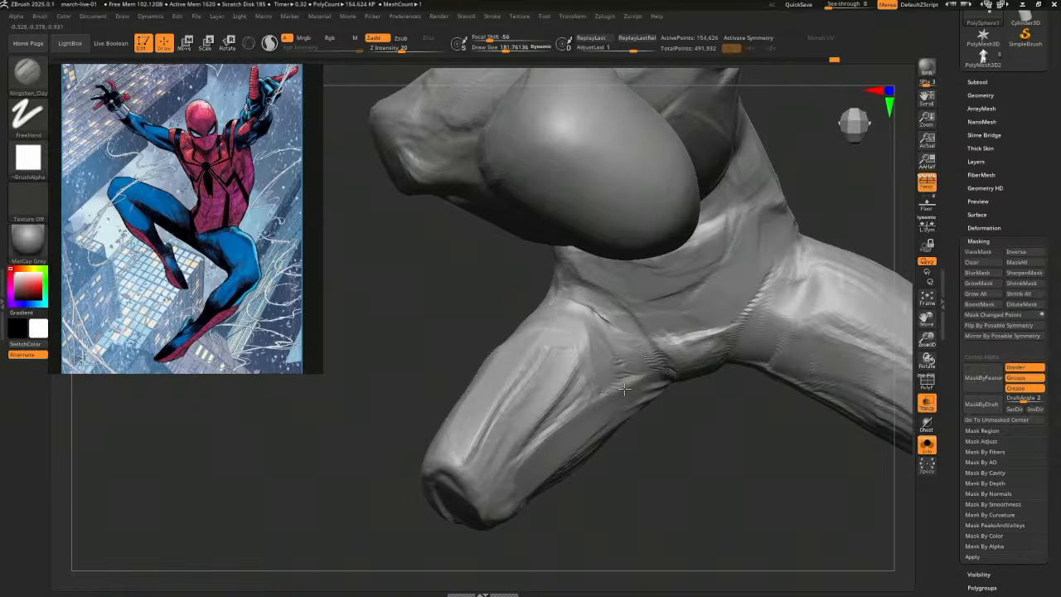
mouse_move(624, 389)
left_mouse_down()
mouse_move(530, 443)
mouse_move(515, 496)
left_mouse_up()
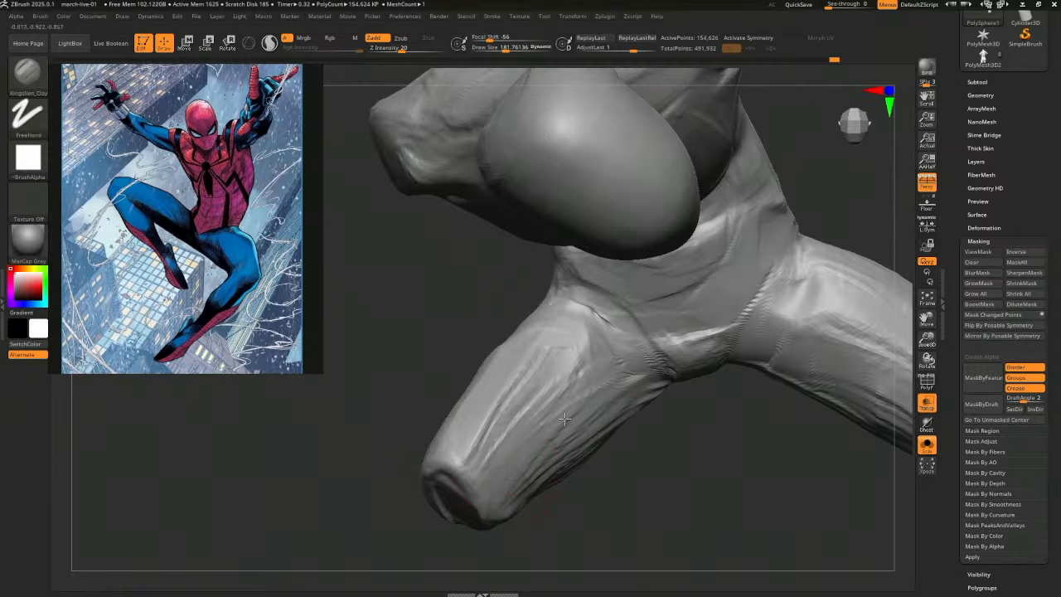
right_click_drag(673, 448, 584, 336)
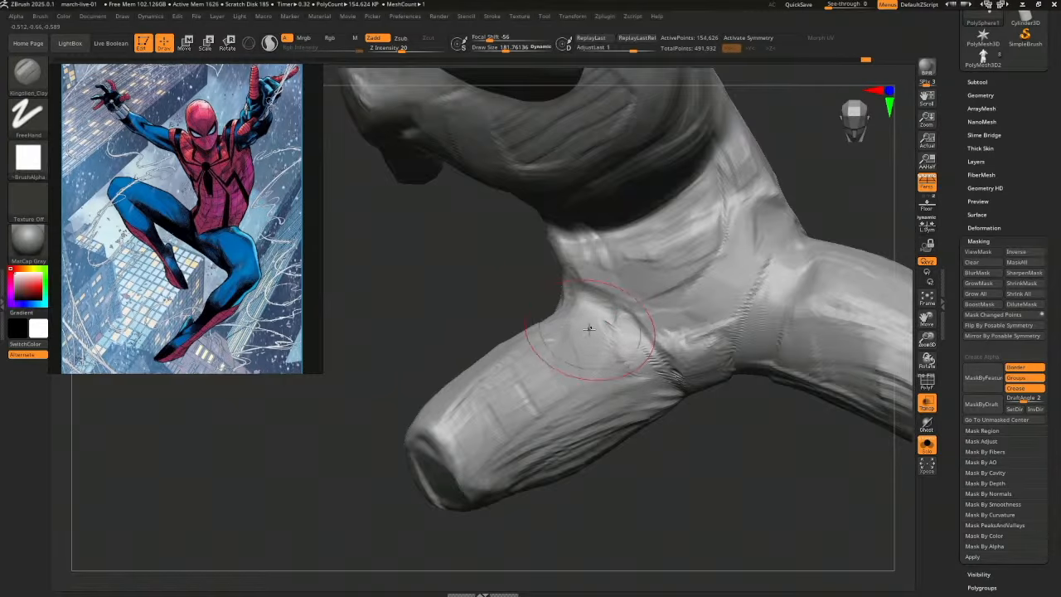
Build up the front and inner planes of the figure's right thigh with lengthwise clay strokes toward its cut end
right_click_drag(542, 340, 585, 341)
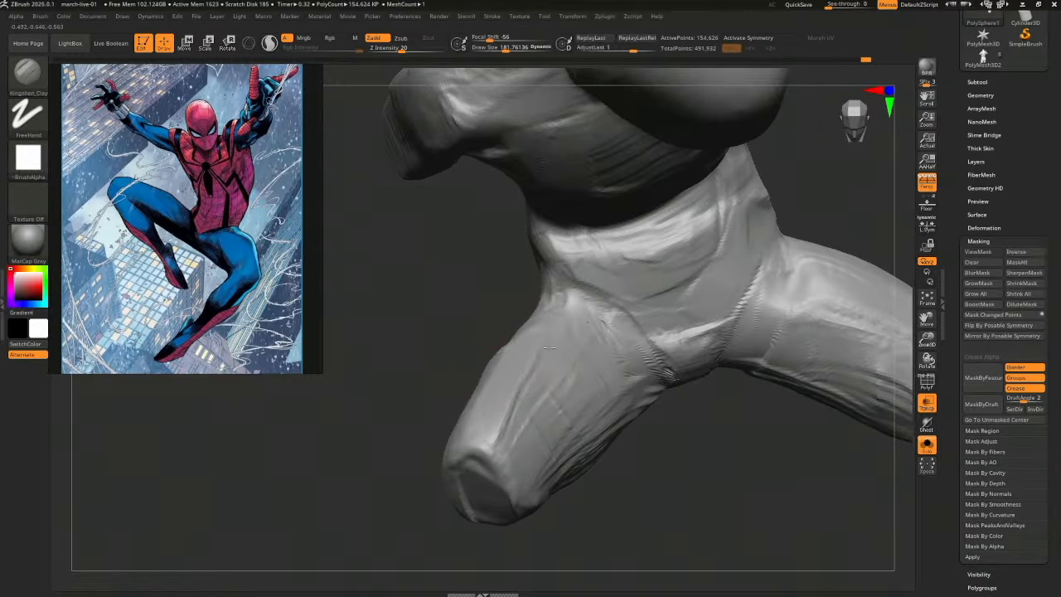
mouse_move(585, 342)
left_mouse_down()
mouse_move(552, 433)
mouse_move(502, 422)
left_mouse_up()
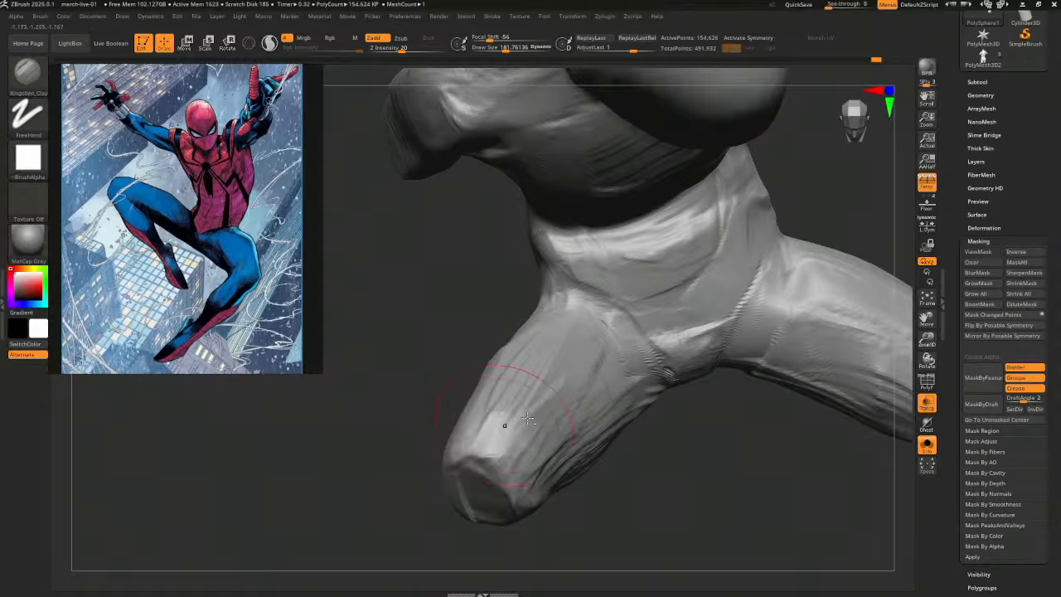
right_click_drag(517, 343, 561, 391)
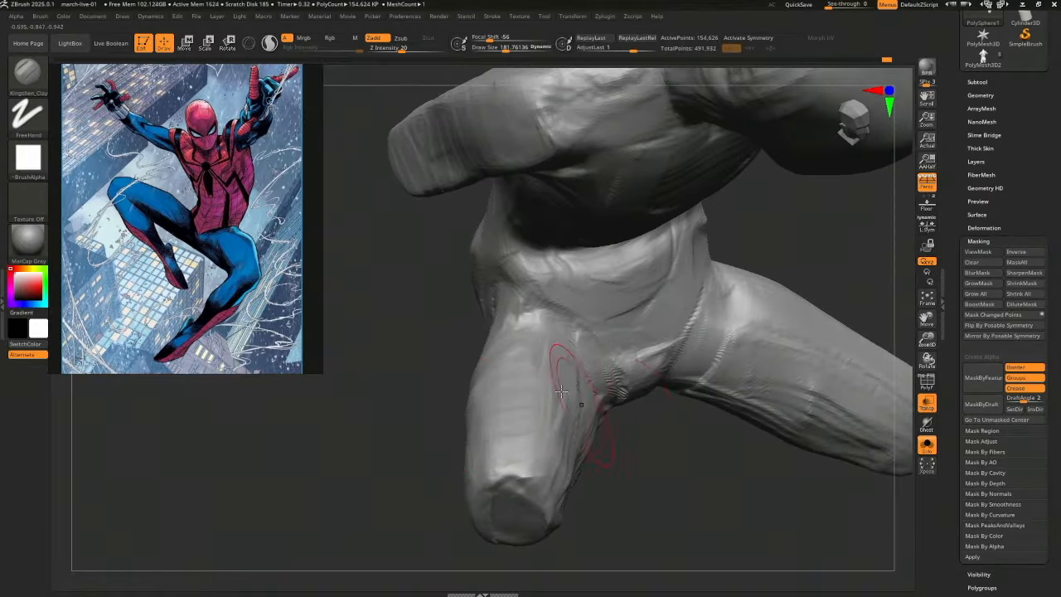
mouse_move(535, 430)
left_mouse_down()
mouse_move(524, 375)
mouse_move(534, 352)
mouse_move(519, 372)
left_mouse_up()
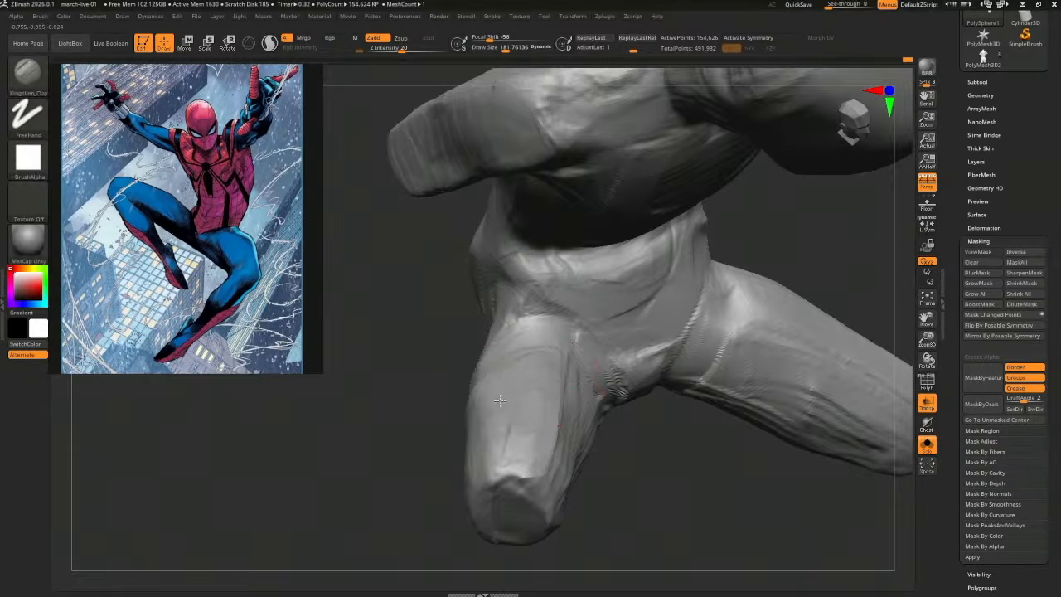
Add clay strokes down the outer side of the figure's right thigh from the hip and around to its underside
mouse_move(504, 434)
right_mouse_down()
mouse_move(466, 485)
mouse_move(476, 451)
right_mouse_up()
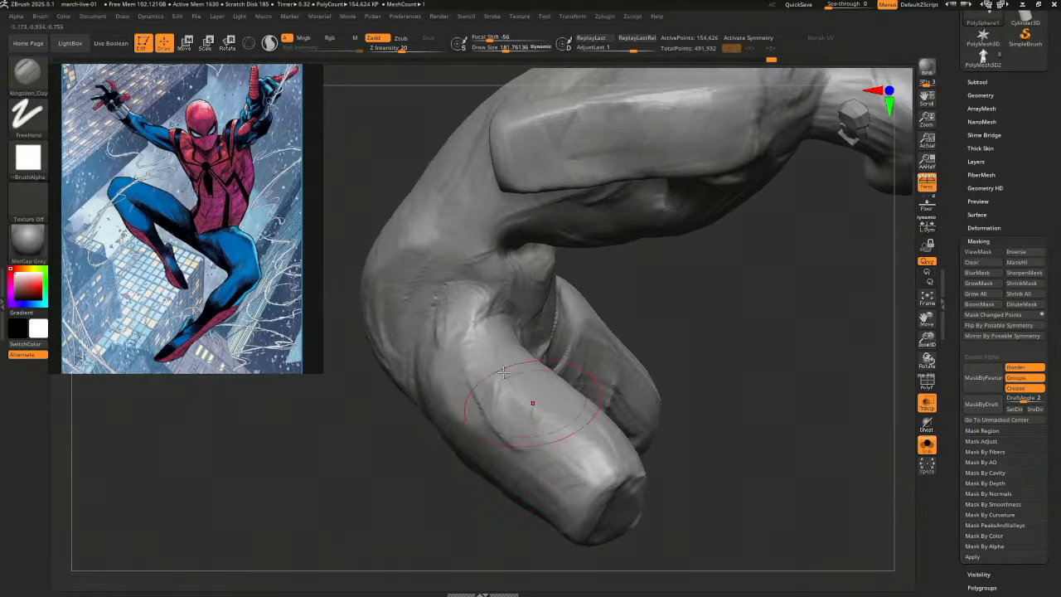
left_click_drag(456, 323, 491, 409)
mouse_move(444, 358)
left_mouse_down()
mouse_move(524, 437)
mouse_move(551, 443)
mouse_move(464, 426)
left_mouse_up()
left_click_drag(441, 370, 460, 421)
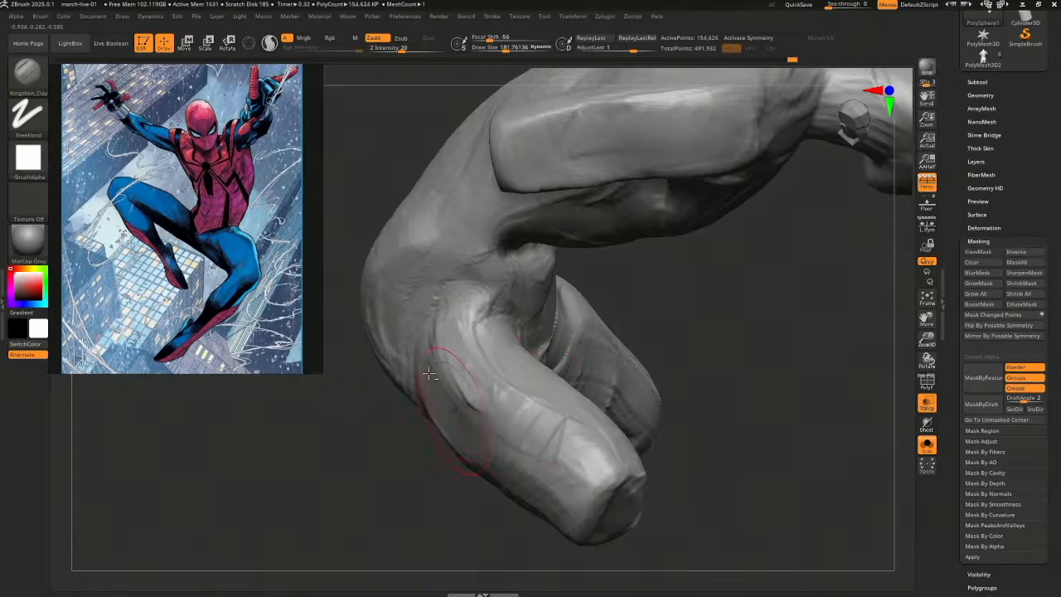
mouse_move(643, 373)
right_mouse_down()
mouse_move(745, 434)
mouse_move(584, 329)
mouse_move(708, 343)
mouse_move(744, 360)
mouse_move(720, 396)
right_mouse_up()
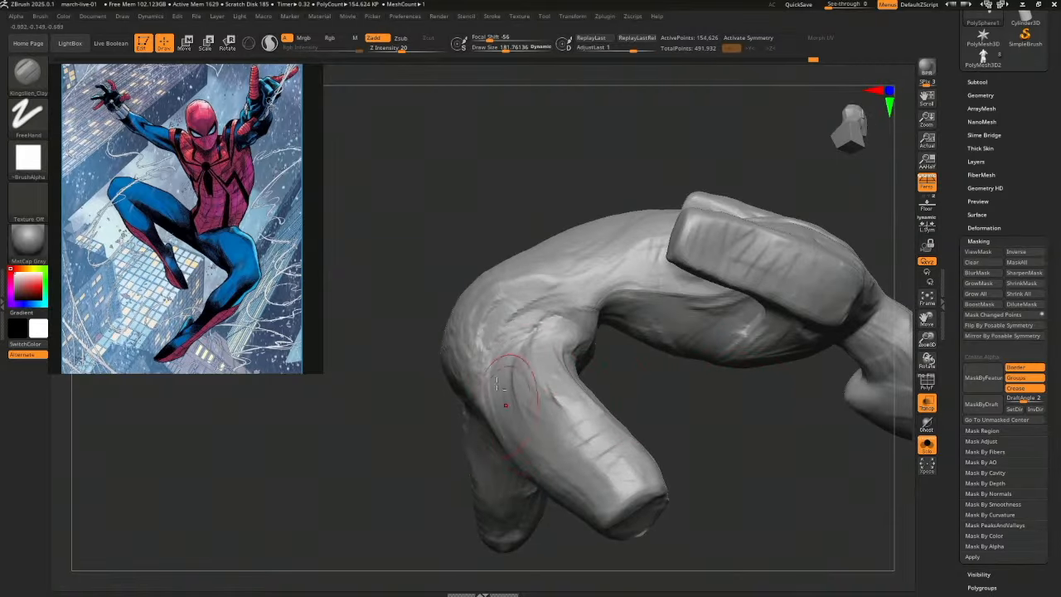
mouse_move(581, 478)
left_mouse_down()
mouse_move(557, 431)
mouse_move(620, 455)
mouse_move(565, 411)
left_mouse_up()
mouse_move(658, 403)
right_mouse_down()
mouse_move(693, 438)
mouse_move(647, 431)
mouse_move(710, 386)
right_mouse_up()
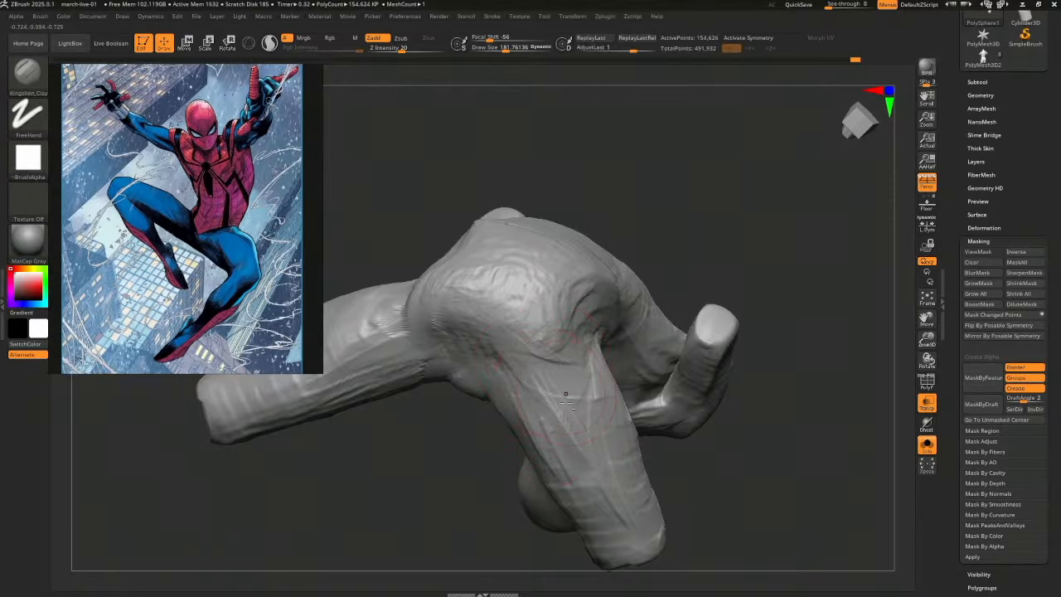
Build up the figure's right side of the waist between the rib cage and the hip with clay strokes
mouse_move(489, 377)
right_mouse_down()
mouse_move(805, 417)
mouse_move(820, 448)
mouse_move(558, 405)
mouse_move(687, 450)
mouse_move(781, 439)
mouse_move(741, 367)
mouse_move(754, 331)
mouse_move(802, 355)
mouse_move(801, 386)
mouse_move(788, 397)
right_mouse_up()
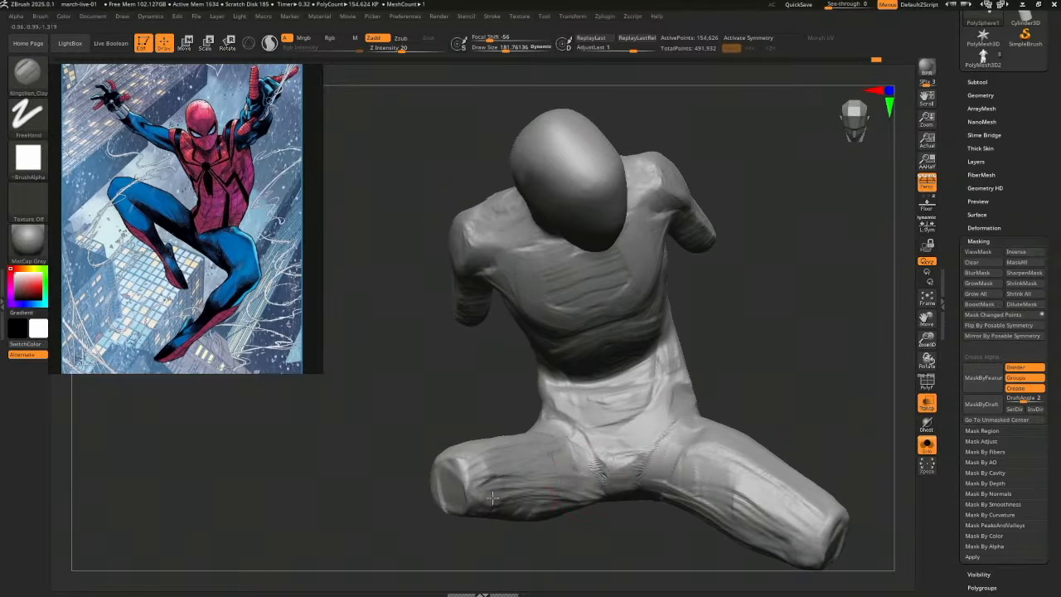
mouse_move(734, 373)
right_mouse_down()
mouse_move(551, 426)
mouse_move(781, 355)
mouse_move(583, 382)
right_mouse_up()
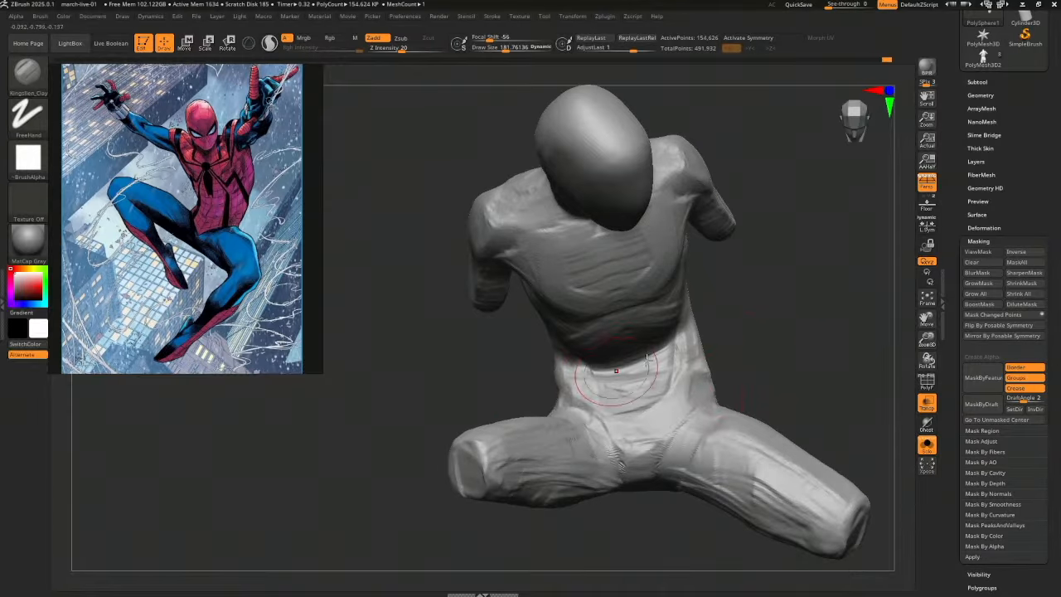
mouse_move(646, 356)
right_mouse_down()
mouse_move(765, 326)
mouse_move(796, 334)
right_mouse_up()
right_click_drag(616, 369, 777, 351)
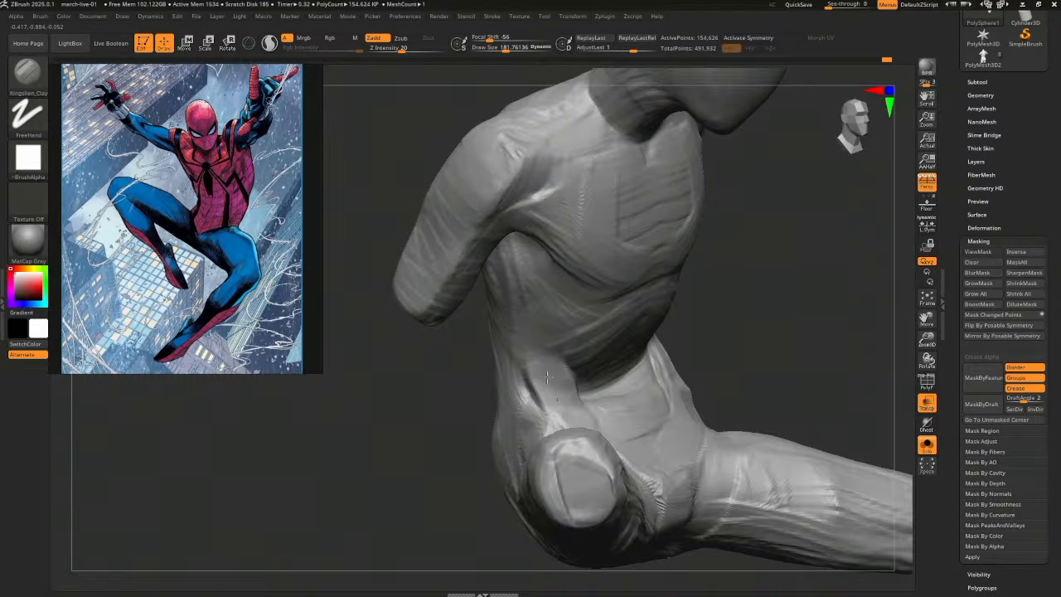
mouse_move(534, 348)
right_mouse_down()
mouse_move(727, 324)
mouse_move(539, 395)
right_mouse_up()
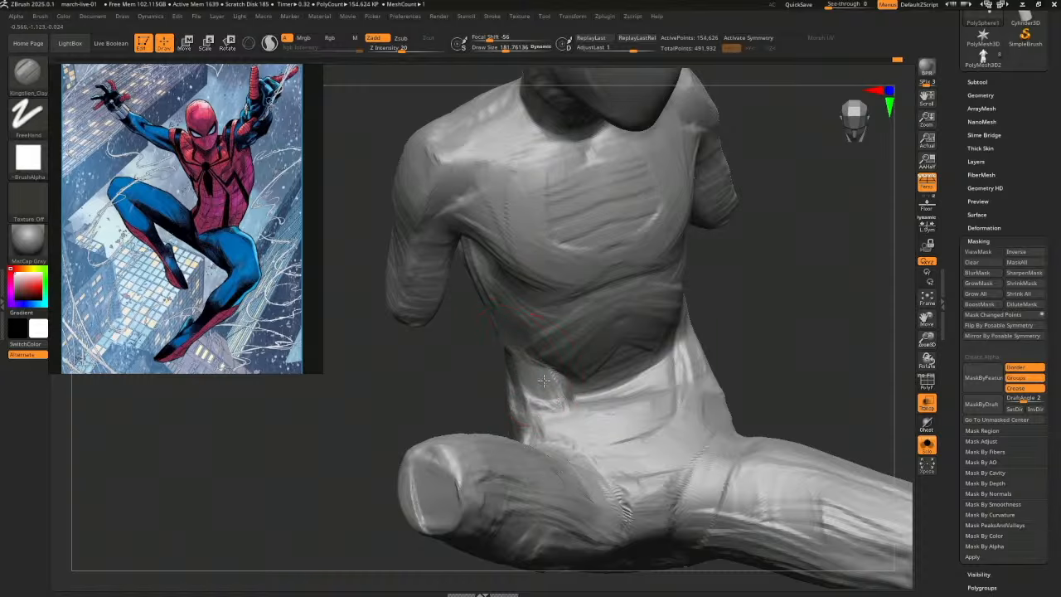
Sketch temporary red guide lines along the waist-to-hip contour on the reference and the torso, and clear them
mouse_move(774, 329)
left_mouse_down()
mouse_move(739, 339)
mouse_move(727, 378)
mouse_move(763, 417)
mouse_move(787, 421)
left_mouse_up()
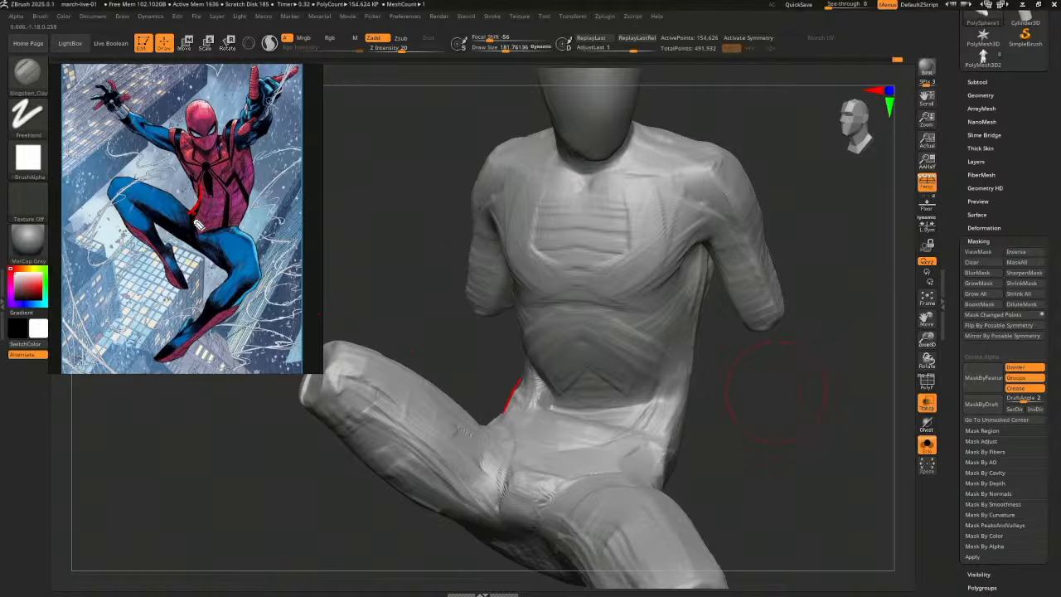
left_click_drag(530, 315, 541, 369)
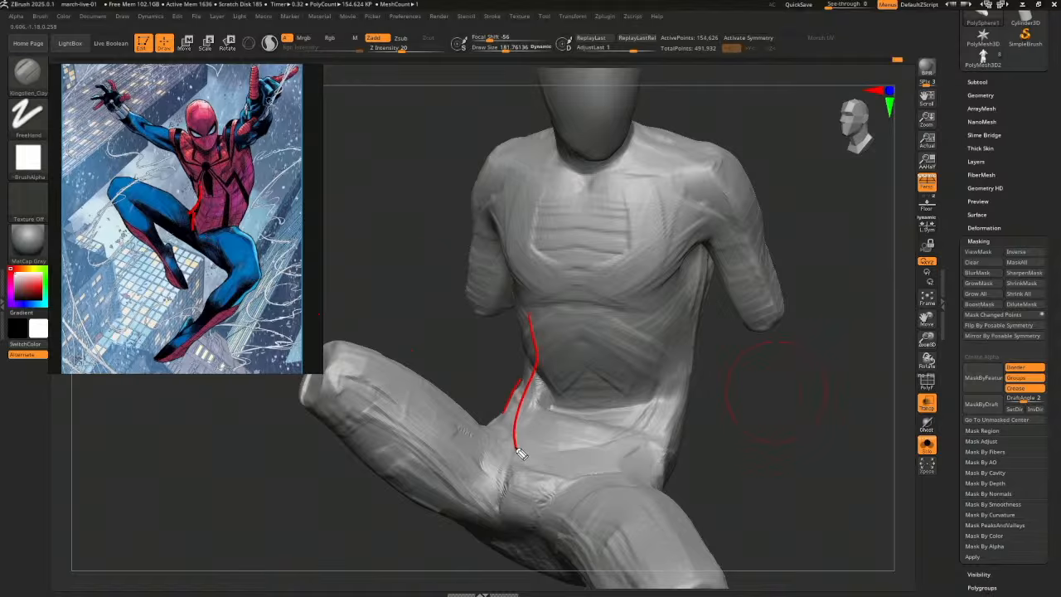
key("Escape")
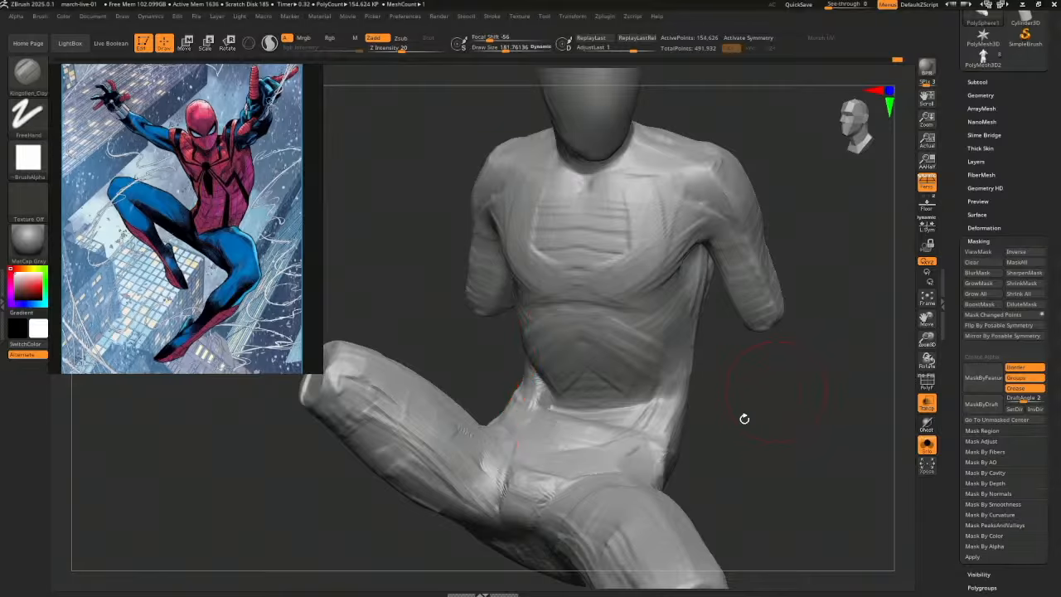
Fill in the abdomen below the rib cage with clay strokes running down both sides toward the pelvis
left_click_drag(744, 418, 758, 425)
mouse_move(541, 398)
left_mouse_down()
mouse_move(547, 377)
mouse_move(550, 401)
mouse_move(544, 377)
mouse_move(564, 402)
mouse_move(539, 440)
mouse_move(557, 449)
left_mouse_up()
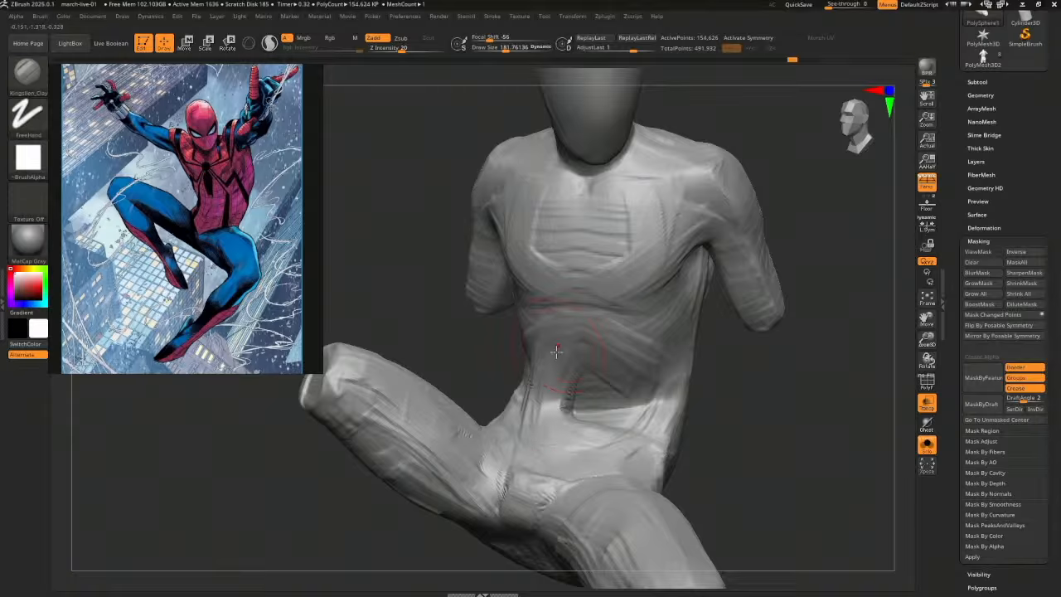
mouse_move(554, 373)
left_mouse_down()
mouse_move(546, 409)
mouse_move(545, 336)
mouse_move(541, 377)
mouse_move(580, 385)
mouse_move(593, 414)
mouse_move(605, 389)
mouse_move(617, 429)
mouse_move(656, 379)
mouse_move(593, 415)
mouse_move(562, 367)
left_mouse_up()
left_click_drag(497, 370, 538, 395)
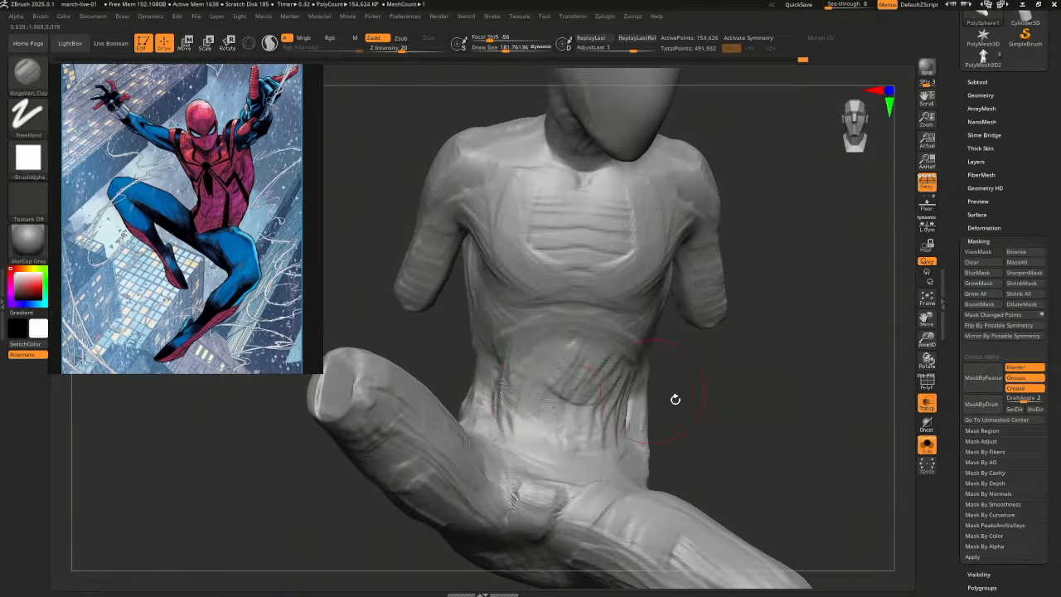
Shape the figure's left hip and upper thigh crease, and carry clay strokes across the lower abdomen into the groin
mouse_move(675, 399)
left_mouse_down()
mouse_move(517, 490)
mouse_move(535, 501)
left_mouse_up()
mouse_move(685, 484)
left_mouse_down()
mouse_move(721, 478)
mouse_move(755, 413)
mouse_move(585, 414)
left_mouse_up()
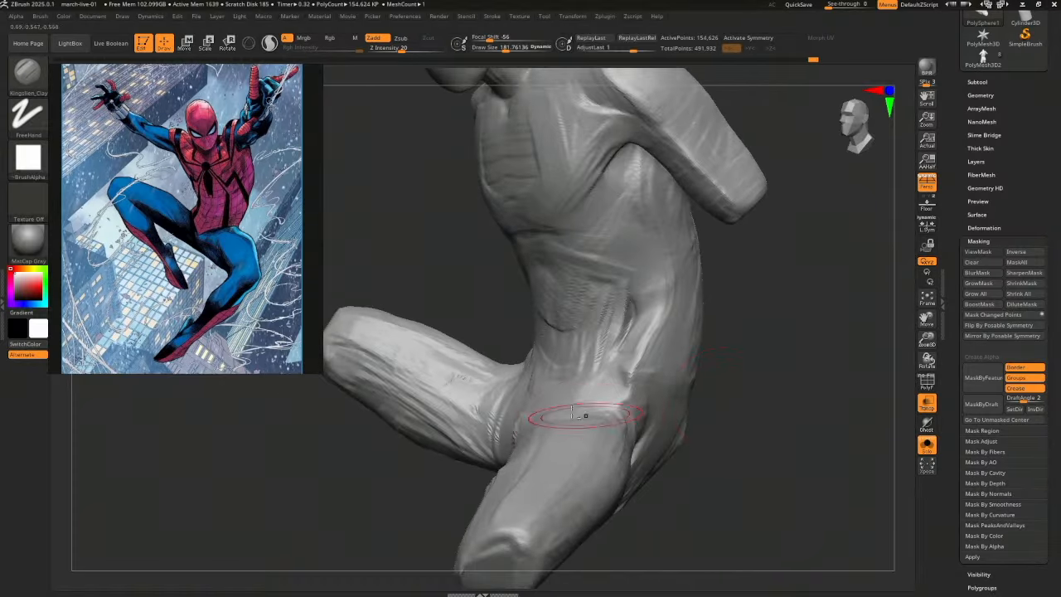
mouse_move(712, 418)
left_mouse_down()
mouse_move(731, 422)
mouse_move(584, 404)
mouse_move(611, 428)
left_mouse_up()
left_click_drag(698, 441, 731, 453)
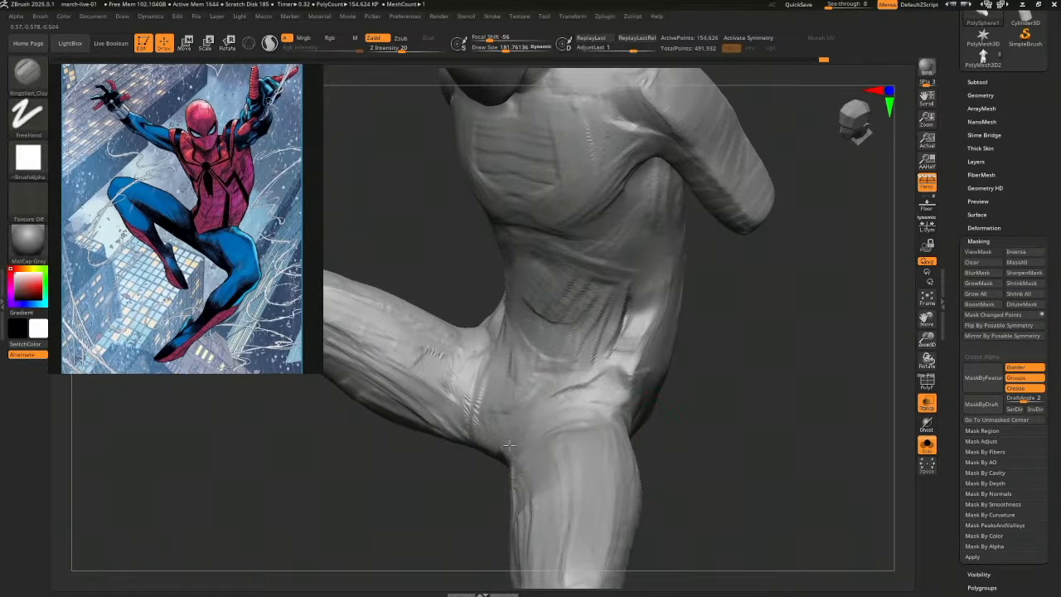
mouse_move(509, 445)
left_mouse_down()
mouse_move(472, 364)
mouse_move(483, 448)
mouse_move(503, 427)
left_mouse_up()
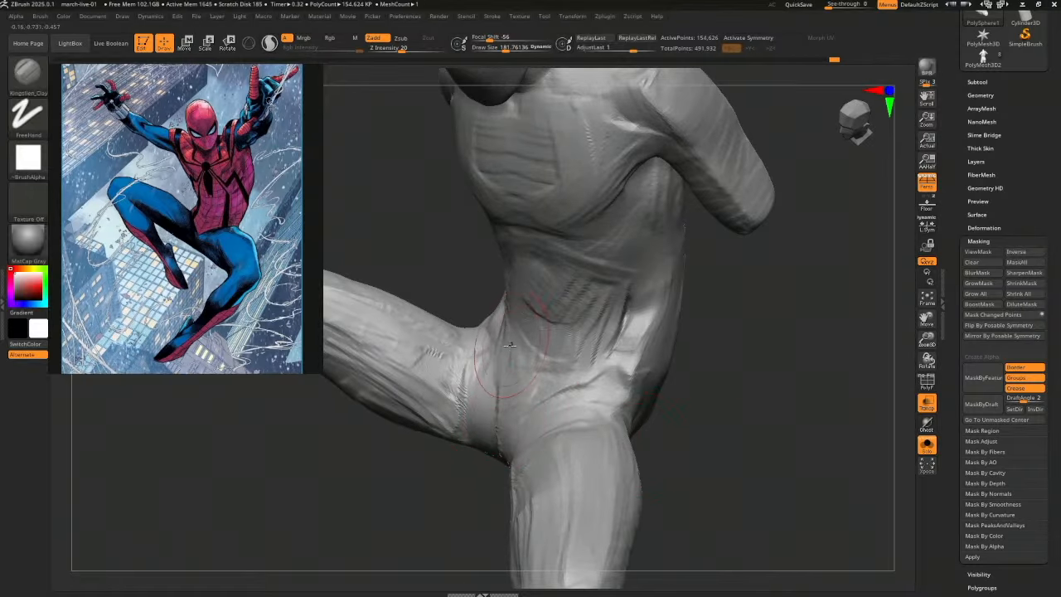
Even out the center of the abdomen with broad clay strokes and extend the form toward the figure's right waist
left_click_drag(713, 348, 765, 428)
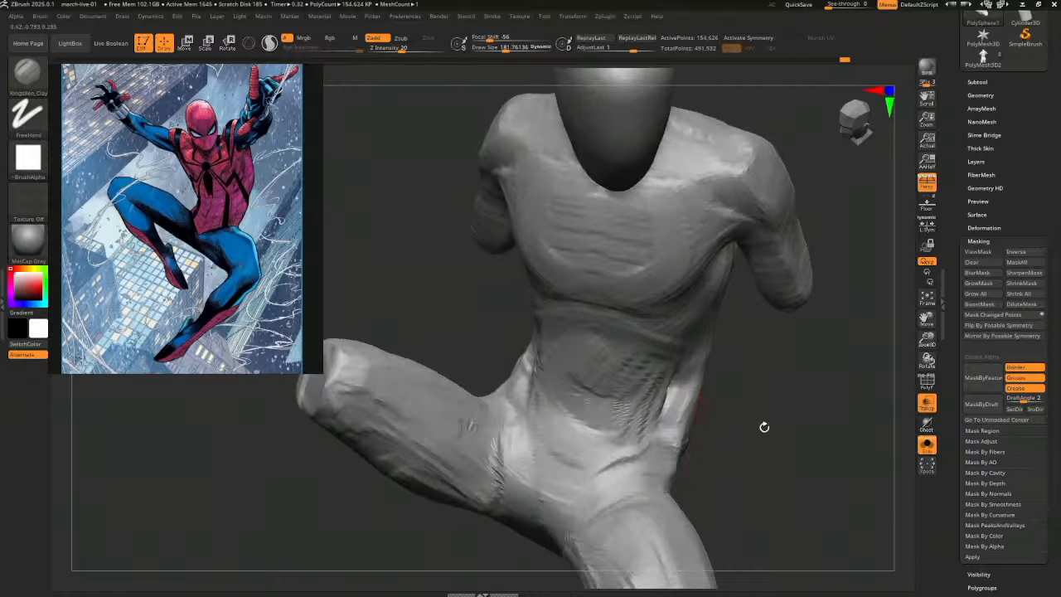
mouse_move(550, 406)
left_mouse_down()
mouse_move(532, 426)
mouse_move(609, 412)
mouse_move(639, 392)
mouse_move(563, 357)
left_mouse_up()
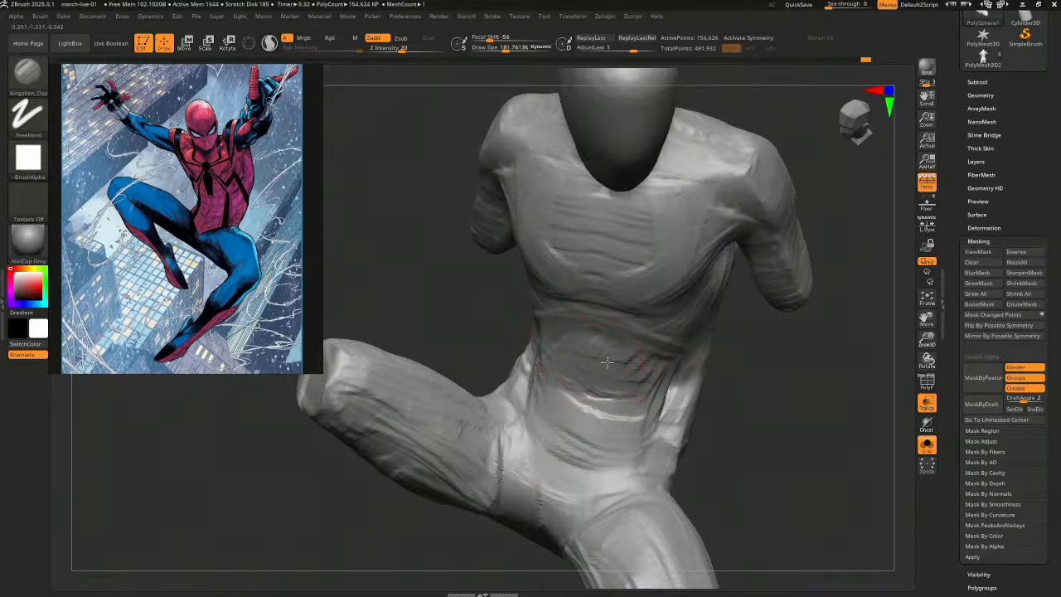
left_click_drag(752, 404, 613, 364)
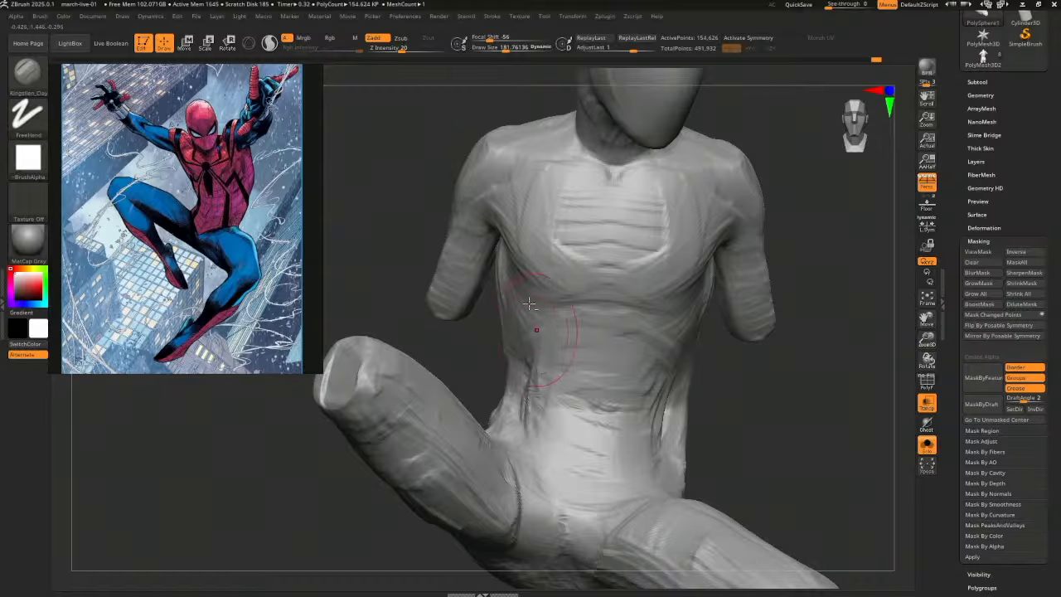
left_click_drag(725, 410, 783, 404)
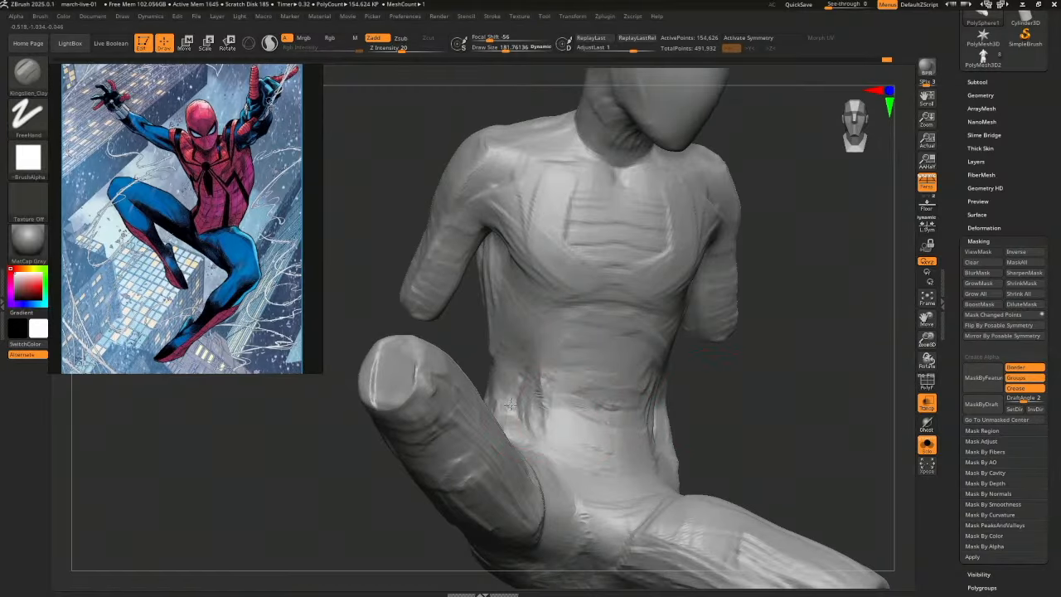
Sculpt the figure's right flank and the front of the hip where the raised thigh folds into the pelvis
left_click_drag(716, 397, 766, 383)
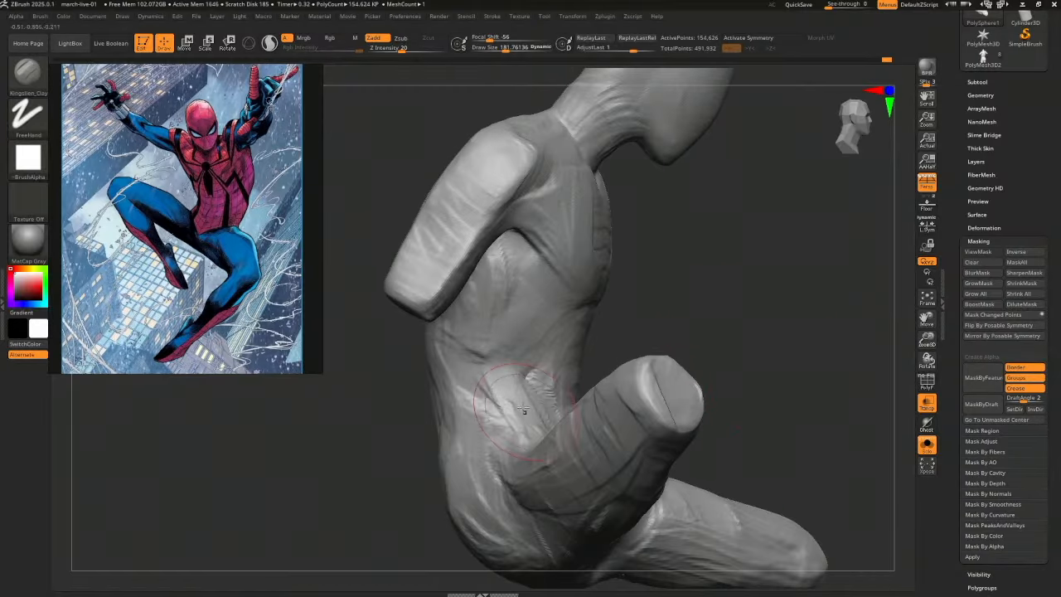
left_click_drag(638, 340, 538, 424)
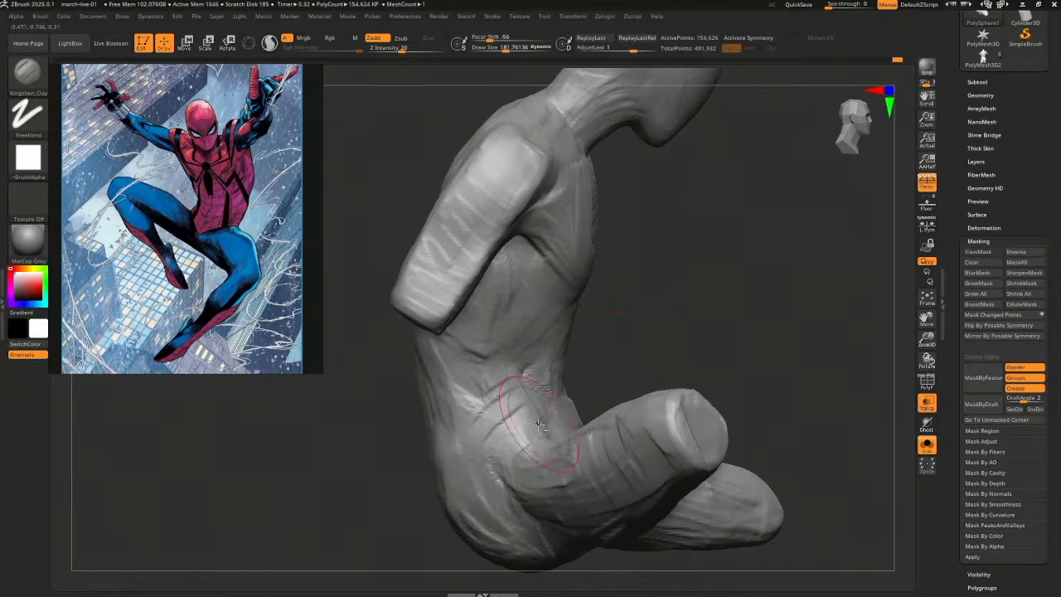
left_click_drag(636, 359, 578, 437)
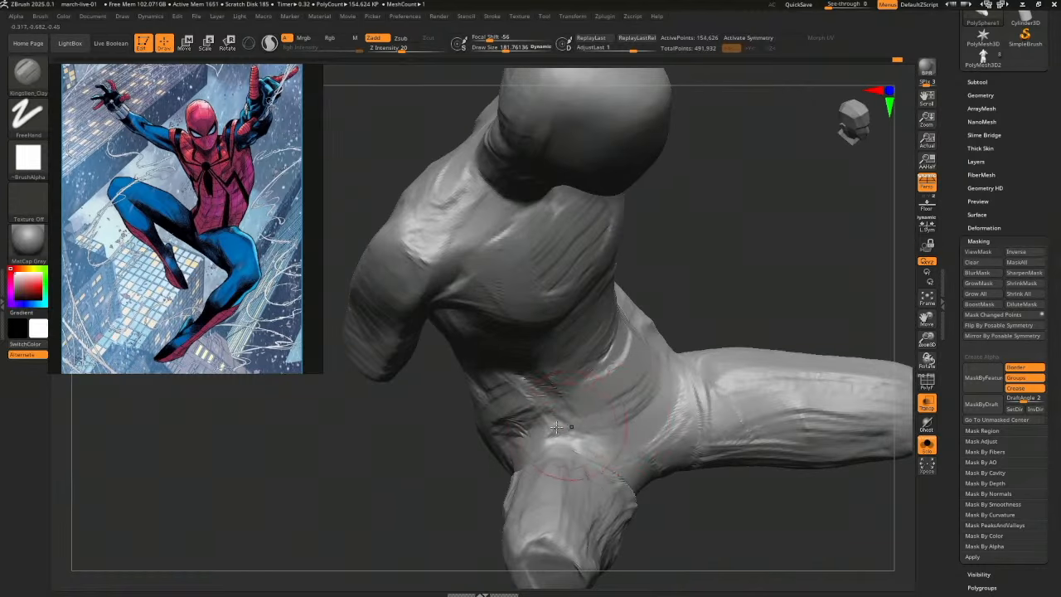
left_click_drag(470, 493, 531, 429)
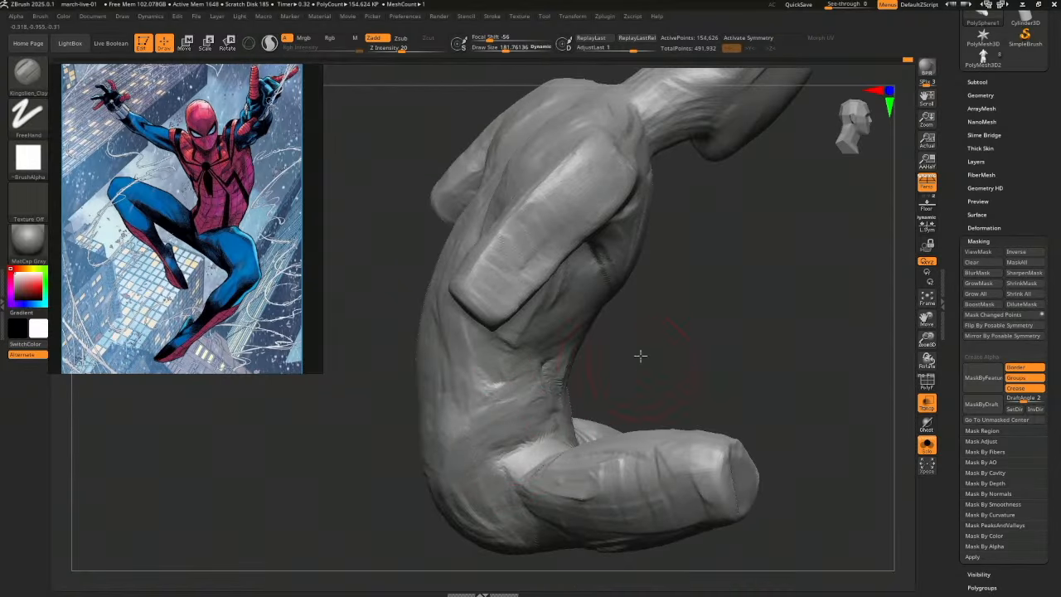
Define the figure's right hip crest and lower flank above the raised thigh with clay strokes from the side
left_click_drag(640, 355, 516, 343)
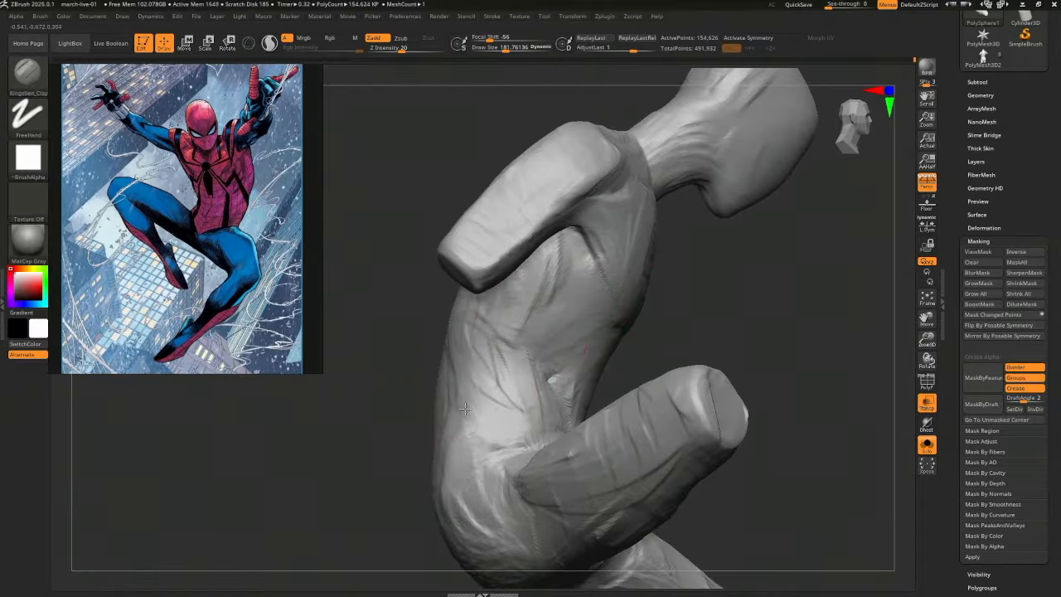
left_click_drag(632, 347, 545, 416)
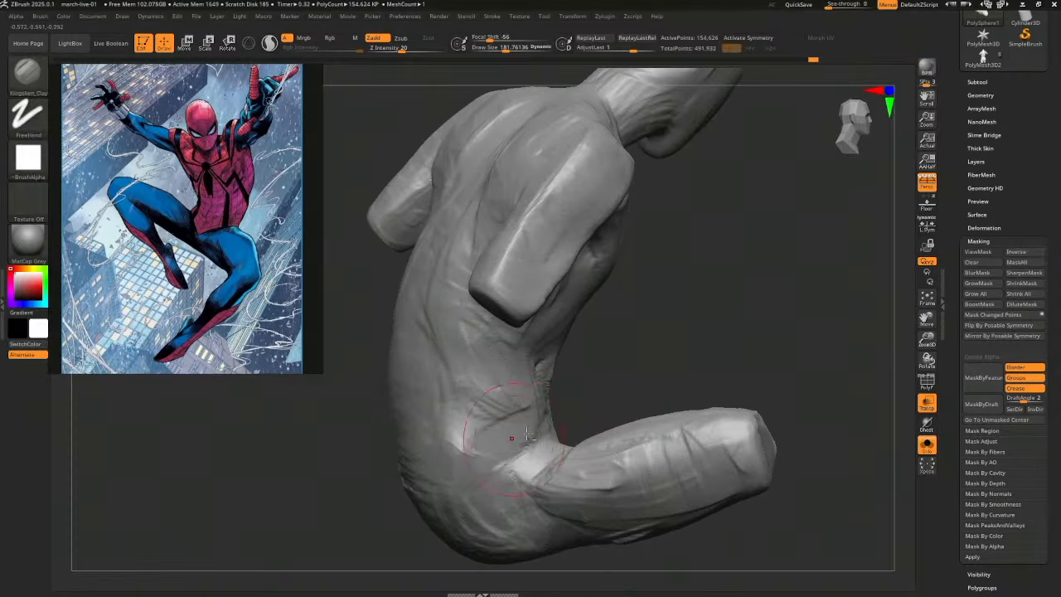
left_click_drag(448, 382, 592, 367)
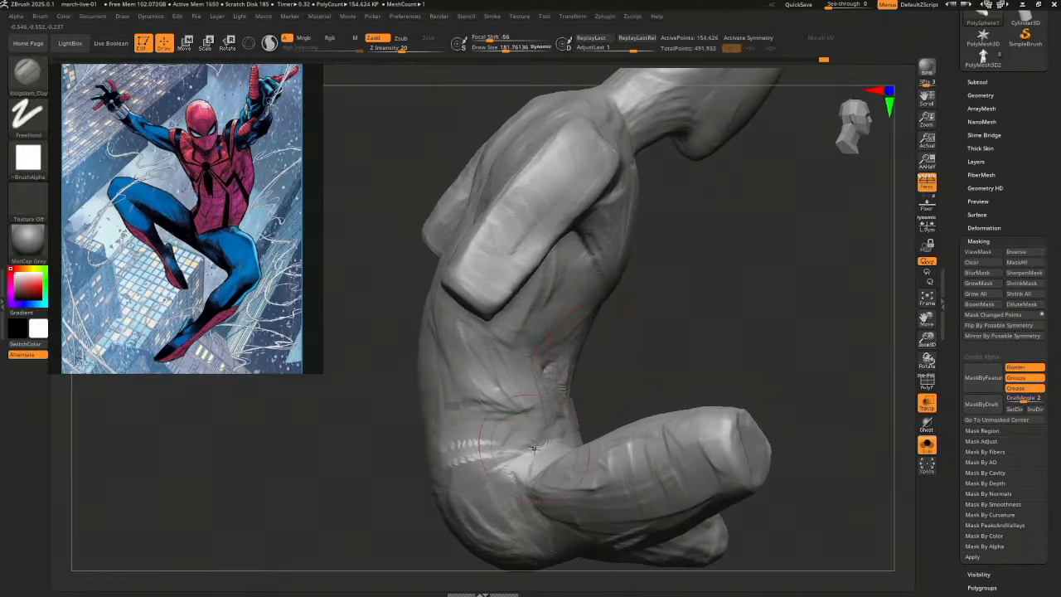
Blend the top of the figure's right thigh into the groin with clay strokes along its front plane
mouse_move(790, 430)
left_mouse_down()
mouse_move(760, 456)
mouse_move(746, 438)
mouse_move(779, 417)
mouse_move(774, 455)
mouse_move(742, 451)
mouse_move(738, 469)
mouse_move(780, 443)
mouse_move(774, 452)
left_mouse_up()
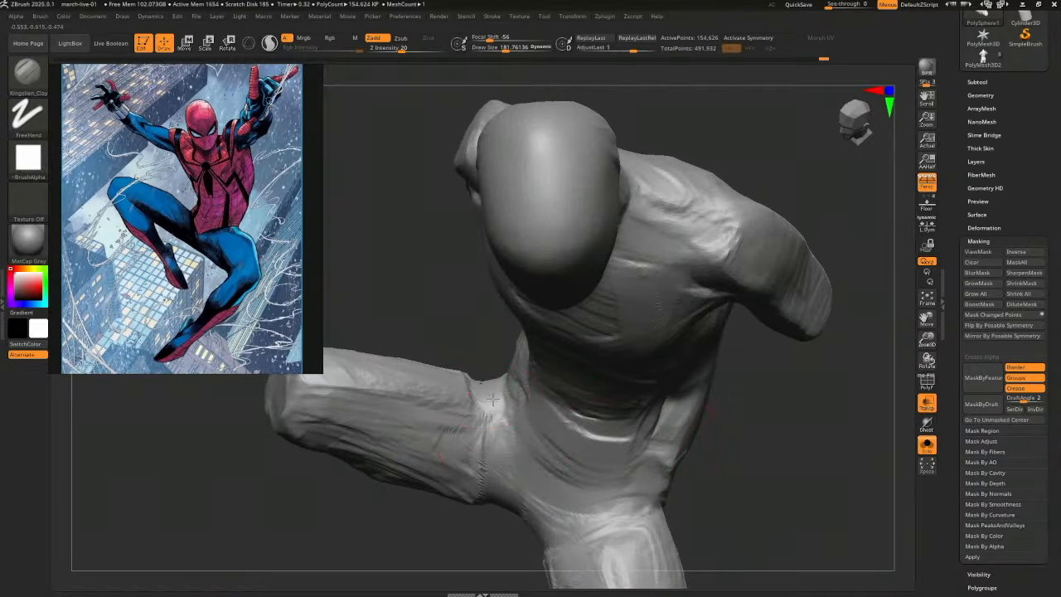
mouse_move(418, 387)
left_mouse_down()
mouse_move(393, 382)
mouse_move(498, 411)
left_mouse_up()
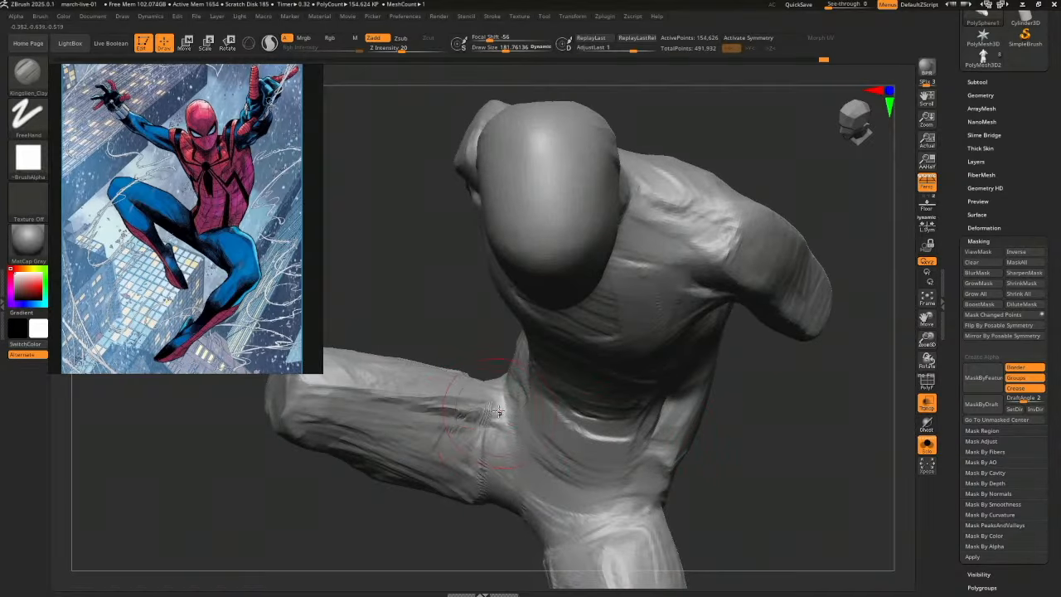
Build up the figure's left flank above the hip and continue the clay strokes around to the lower back
mouse_move(722, 426)
left_mouse_down()
mouse_move(741, 434)
mouse_move(755, 421)
mouse_move(732, 459)
mouse_move(638, 464)
mouse_move(691, 471)
mouse_move(738, 459)
mouse_move(585, 476)
mouse_move(615, 414)
left_mouse_up()
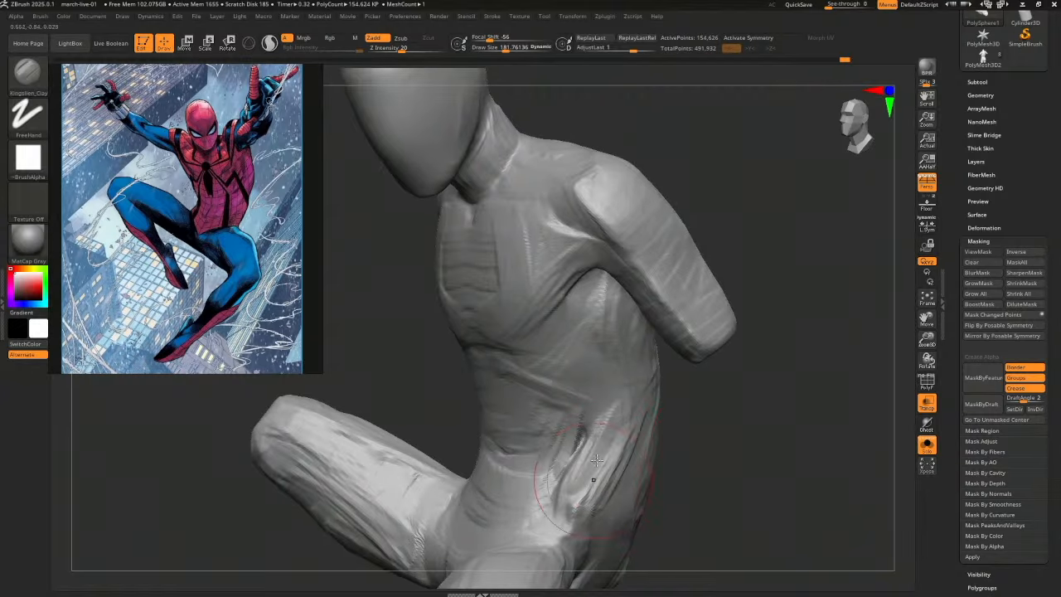
mouse_move(585, 495)
left_mouse_down()
mouse_move(617, 430)
mouse_move(652, 490)
left_mouse_up()
mouse_move(693, 456)
left_mouse_down()
mouse_move(666, 427)
mouse_move(687, 376)
mouse_move(625, 377)
mouse_move(641, 392)
left_mouse_up()
left_click_drag(709, 398, 675, 396)
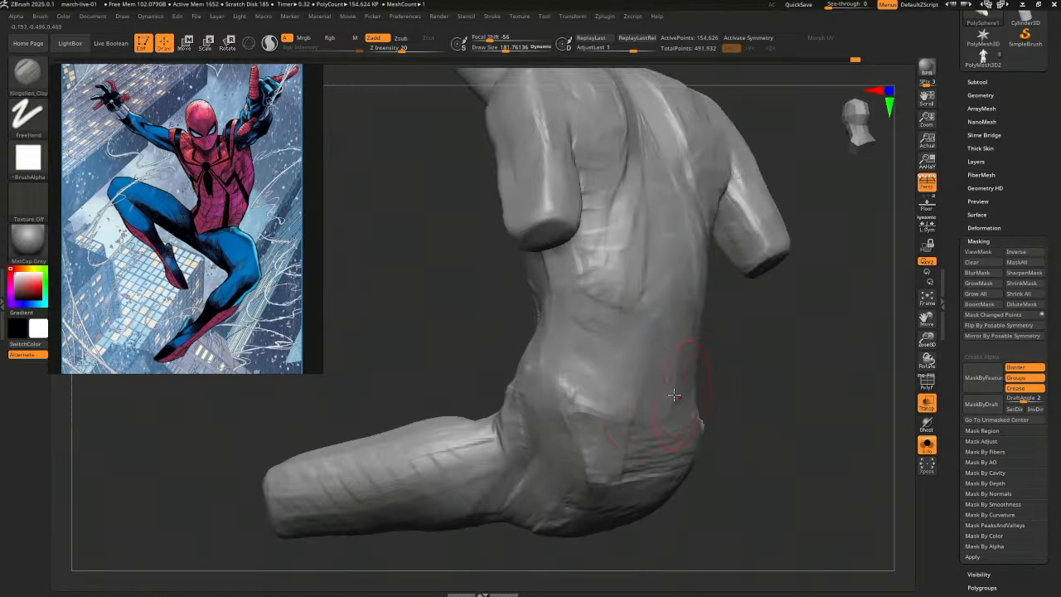
Shape the left side of the lower back and the flank toward the waist with Kingslien_Clay strokes
left_click_drag(611, 334, 584, 386)
mouse_move(590, 320)
left_mouse_down()
mouse_move(623, 282)
mouse_move(632, 248)
left_mouse_up()
left_click_drag(622, 286, 642, 224)
mouse_move(744, 305)
left_mouse_down("alt")
mouse_move(754, 406)
mouse_move(732, 272)
mouse_move(667, 290)
left_mouse_up("alt")
mouse_move(573, 359)
left_mouse_down()
mouse_move(593, 299)
mouse_move(554, 411)
mouse_move(598, 388)
left_mouse_up()
left_click_drag(590, 328, 628, 263)
left_click_drag(771, 259, 762, 263)
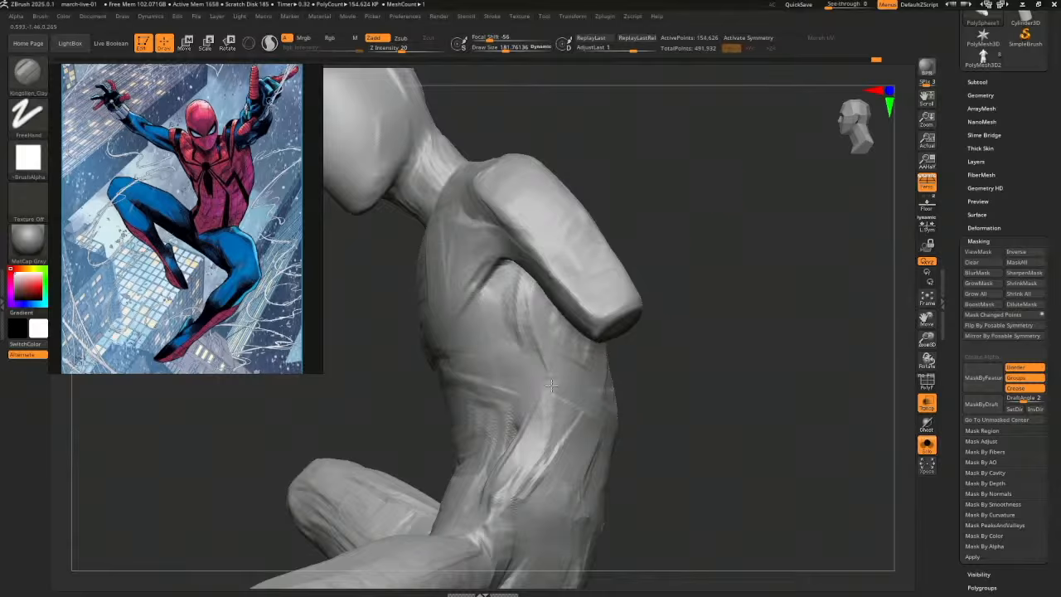
mouse_move(551, 385)
left_mouse_down()
mouse_move(515, 466)
mouse_move(514, 439)
left_mouse_up()
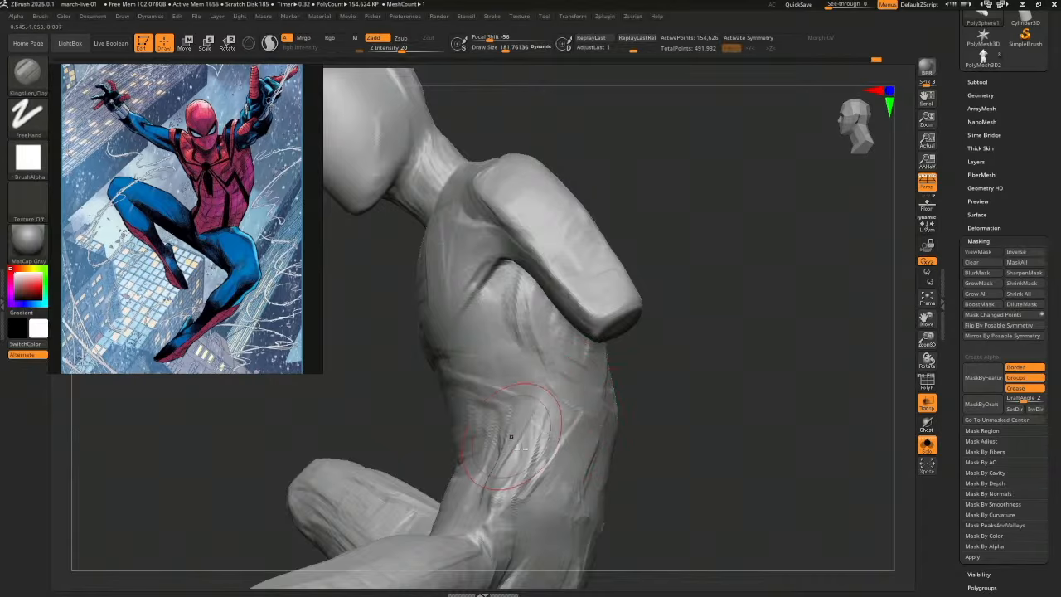
mouse_move(643, 428)
left_mouse_down()
mouse_move(715, 443)
mouse_move(704, 439)
left_mouse_up()
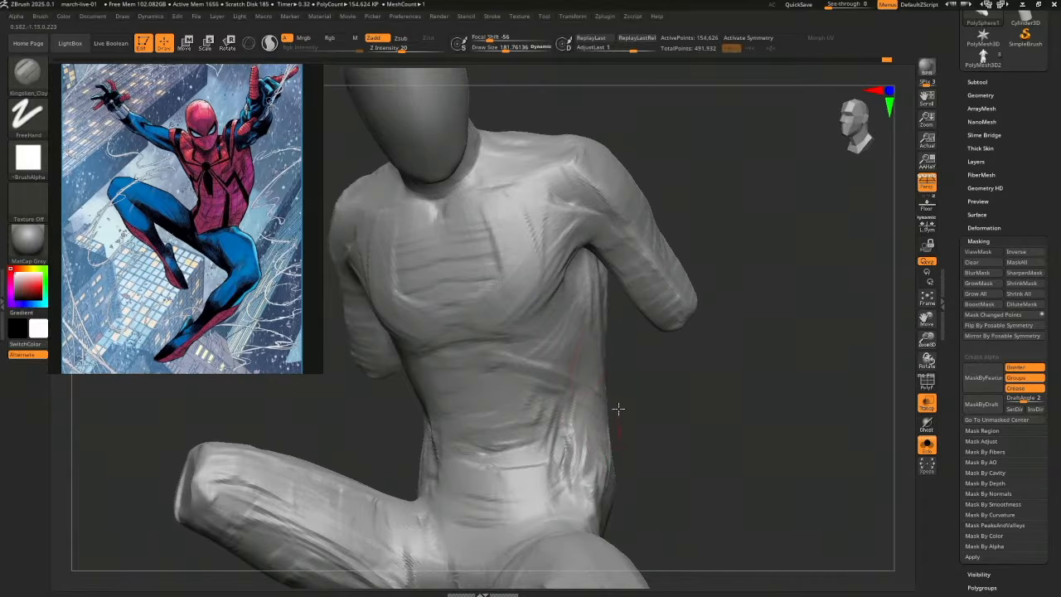
Annotate the ribcage as an oval and the pelvis as a box over the front of the figure, and clear the markings
mouse_move(629, 387)
left_mouse_down()
mouse_move(722, 414)
mouse_move(691, 415)
mouse_move(745, 450)
left_mouse_up()
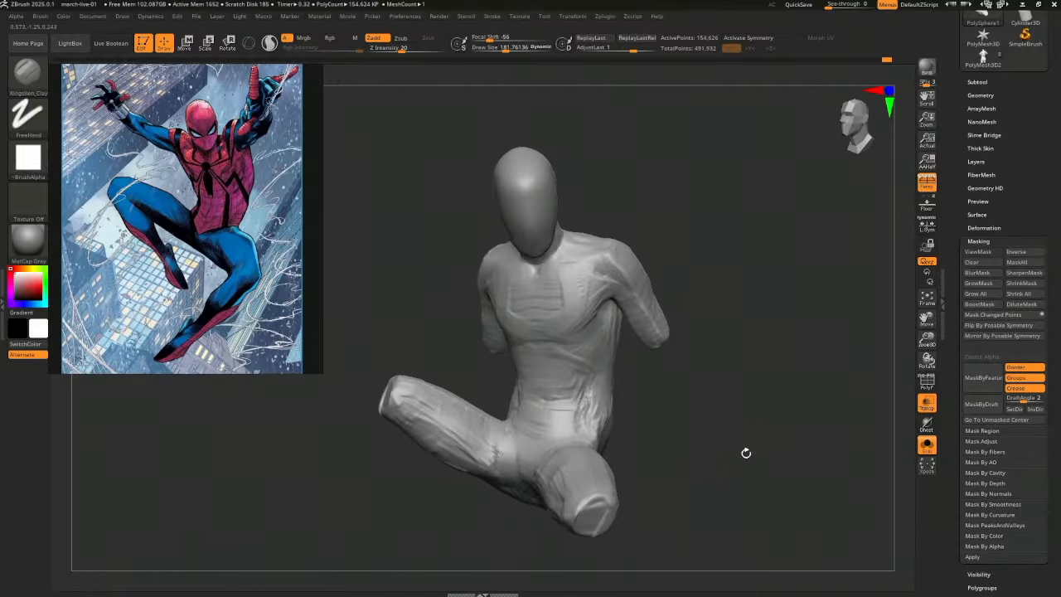
key("ctrl+shift")
left_click_drag(545, 381, 570, 401)
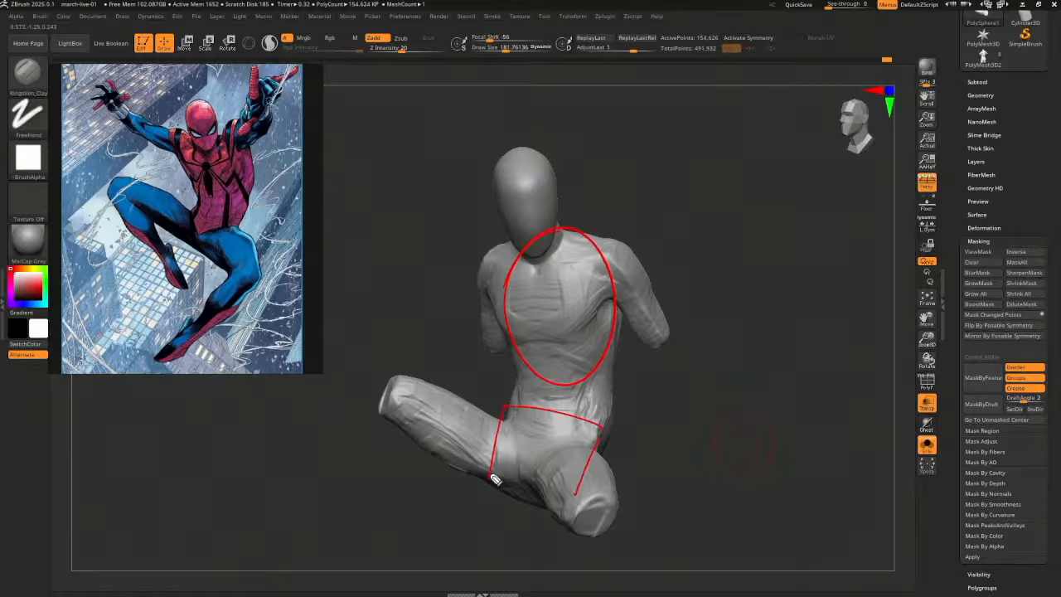
left_click_drag(612, 488, 605, 486)
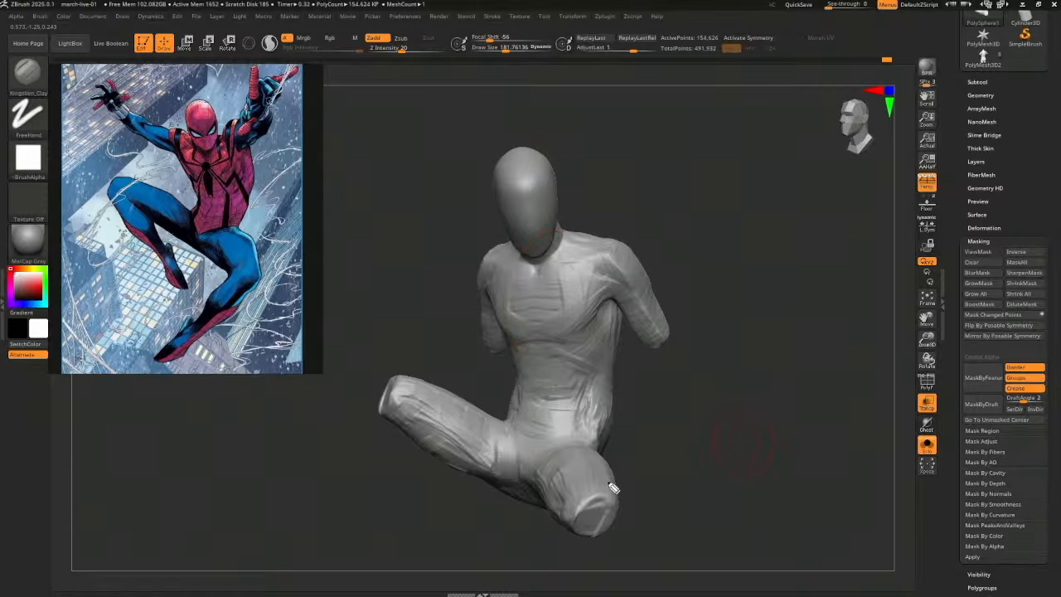
Try to reshape the rim of the isolated pelvis section with the Move brush, unhide the whole figure and undo the change
mouse_move(725, 423)
left_mouse_down()
mouse_move(720, 442)
mouse_move(731, 453)
mouse_move(787, 406)
mouse_move(776, 438)
mouse_move(764, 348)
mouse_move(767, 400)
mouse_move(527, 421)
mouse_move(494, 409)
left_mouse_up()
mouse_move(722, 381)
left_mouse_down()
mouse_move(719, 473)
mouse_move(717, 440)
mouse_move(632, 400)
left_mouse_up()
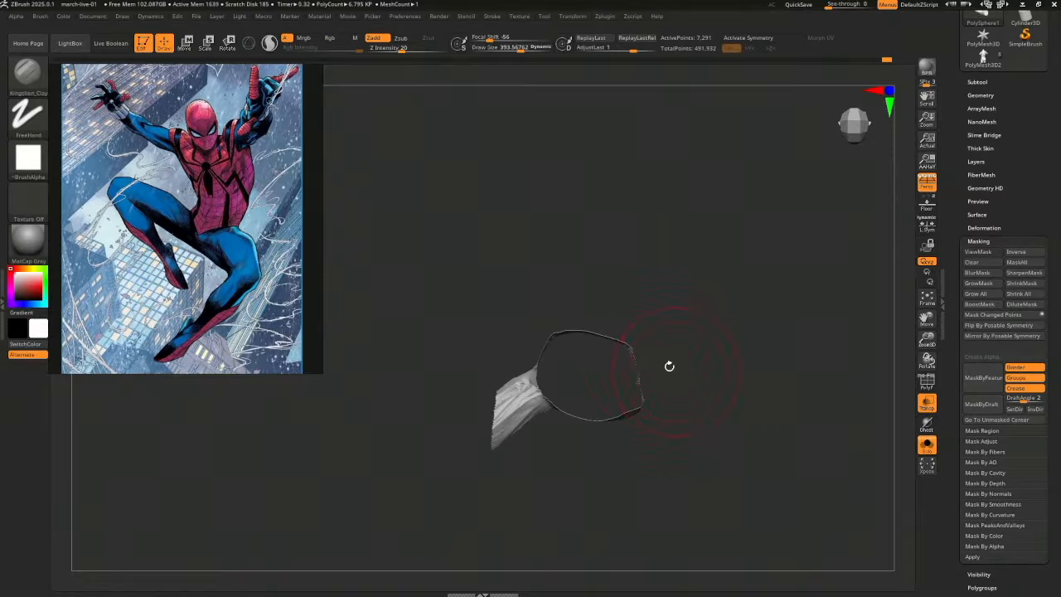
key("b")
key("m")
key("v")
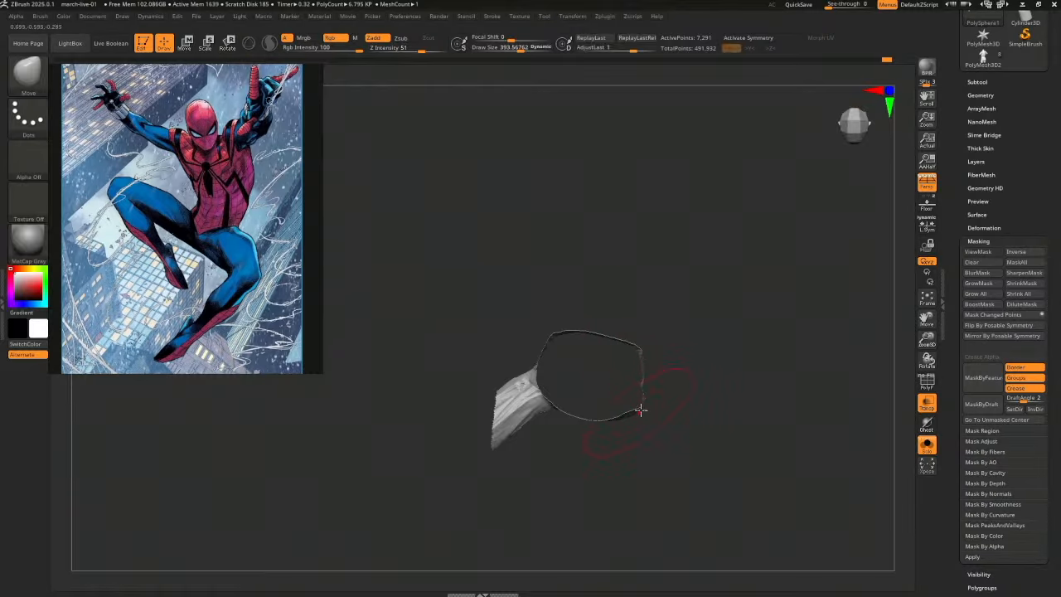
left_click(745, 402, "ctrl+shift")
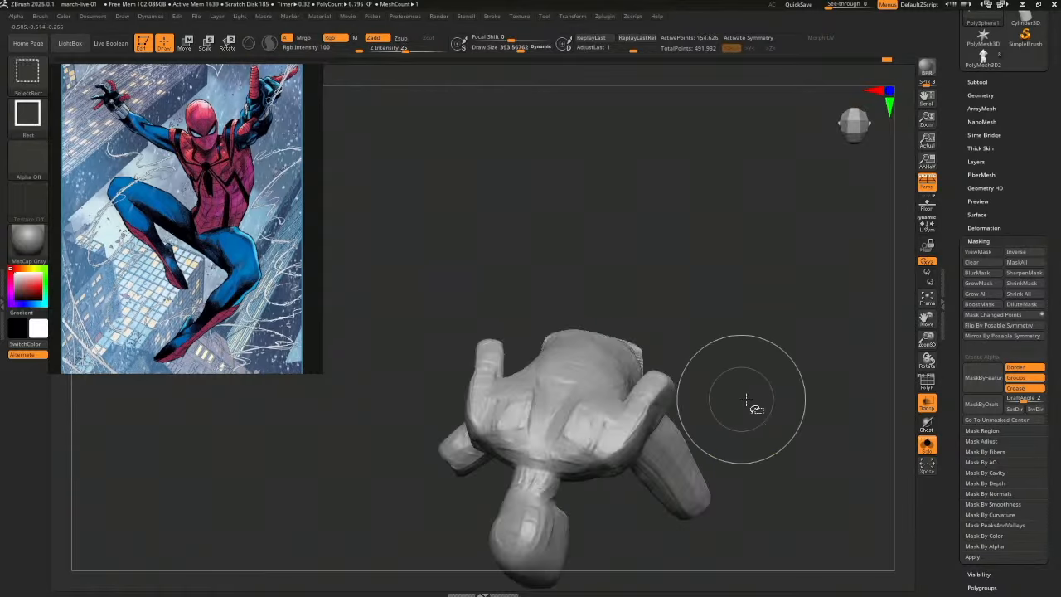
mouse_move(746, 402)
left_mouse_down()
mouse_move(786, 348)
mouse_move(722, 374)
mouse_move(732, 395)
mouse_move(710, 414)
mouse_move(765, 449)
mouse_move(758, 433)
left_mouse_up()
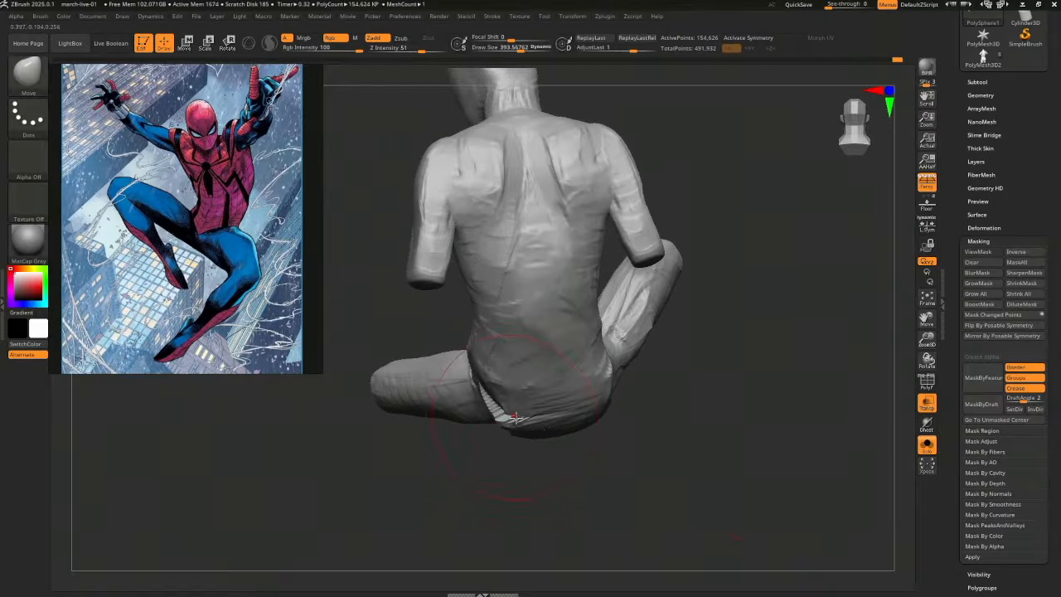
key("ctrl+z")
left_click(519, 422, "ctrl+shift")
Adjust the shape of the buttocks and the bases of both thighs from behind with the Move brush
mouse_move(565, 462)
left_mouse_down()
mouse_move(555, 415)
mouse_move(501, 455)
left_mouse_up()
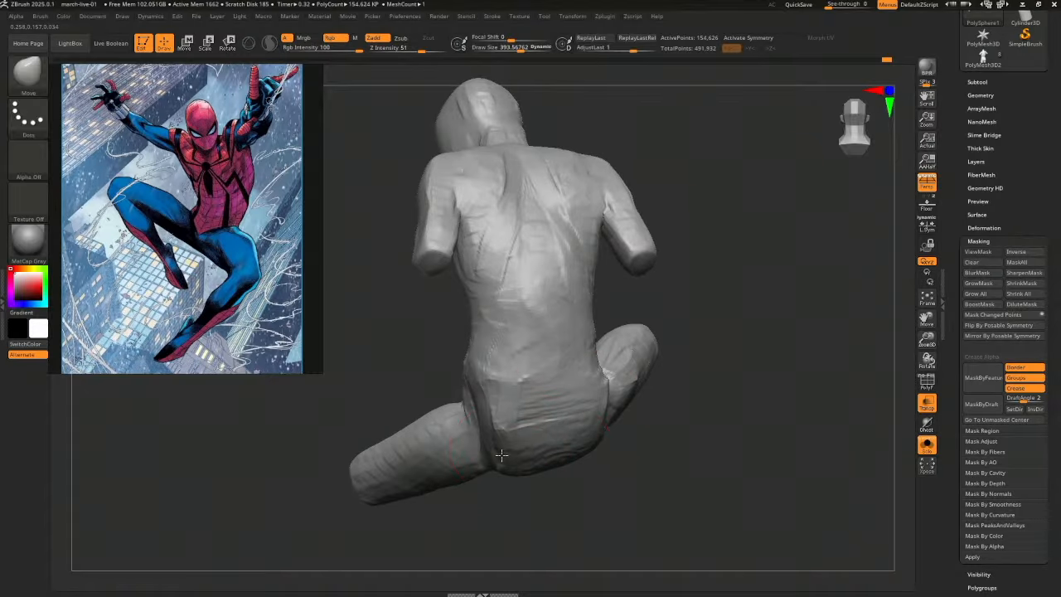
left_click_drag(660, 468, 611, 498)
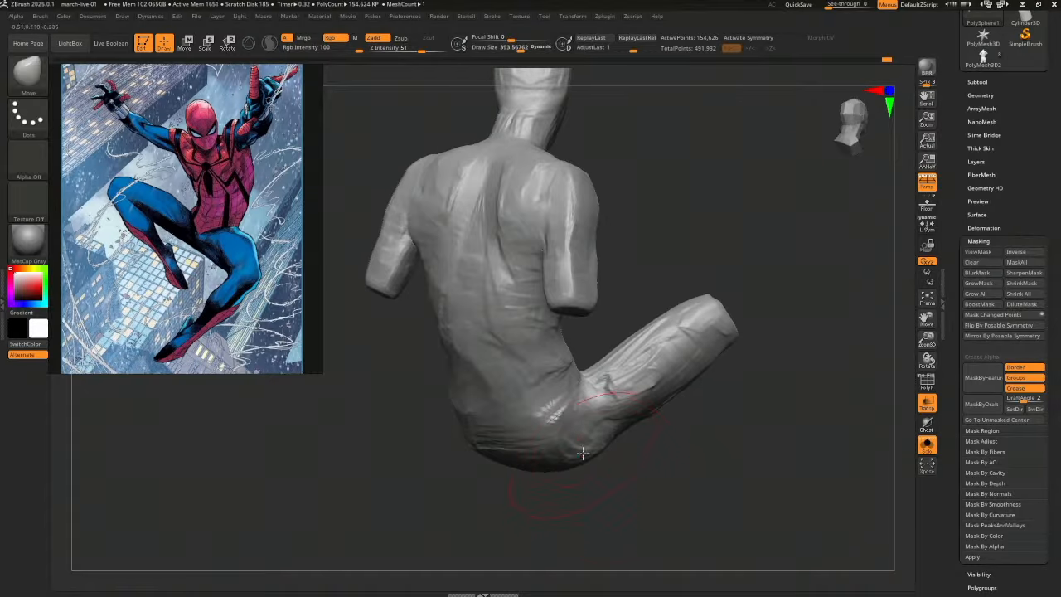
left_click_drag(582, 455, 573, 452)
left_click_drag(563, 507, 613, 512)
mouse_move(512, 453)
left_mouse_down()
mouse_move(482, 455)
mouse_move(495, 489)
left_mouse_up()
mouse_move(534, 539)
left_mouse_down()
mouse_move(587, 513)
mouse_move(506, 507)
mouse_move(585, 503)
mouse_move(537, 479)
mouse_move(592, 485)
mouse_move(647, 473)
mouse_move(670, 502)
mouse_move(689, 464)
mouse_move(709, 462)
mouse_move(585, 478)
mouse_move(629, 459)
left_mouse_up()
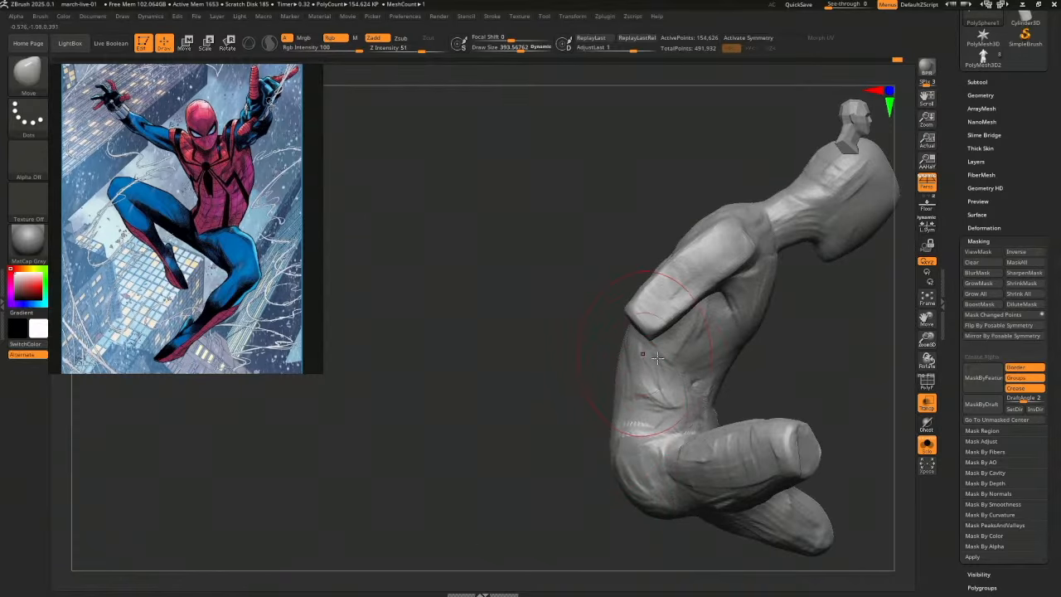
Refine the silhouette of the right flank and the upper back with the Move brush from the sides and behind
left_click_drag(649, 357, 662, 360)
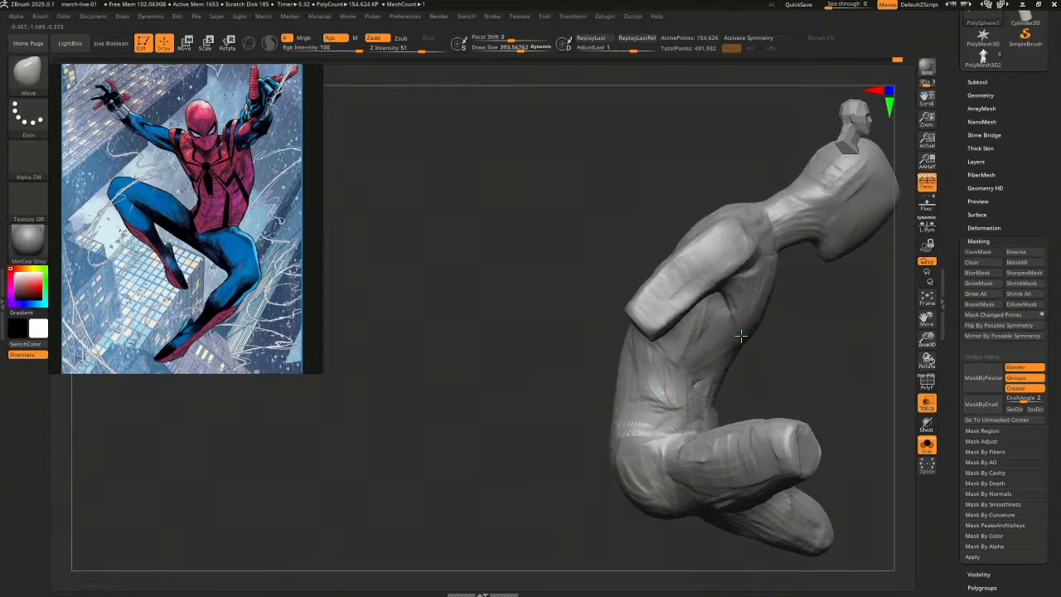
left_click_drag(774, 339, 494, 399)
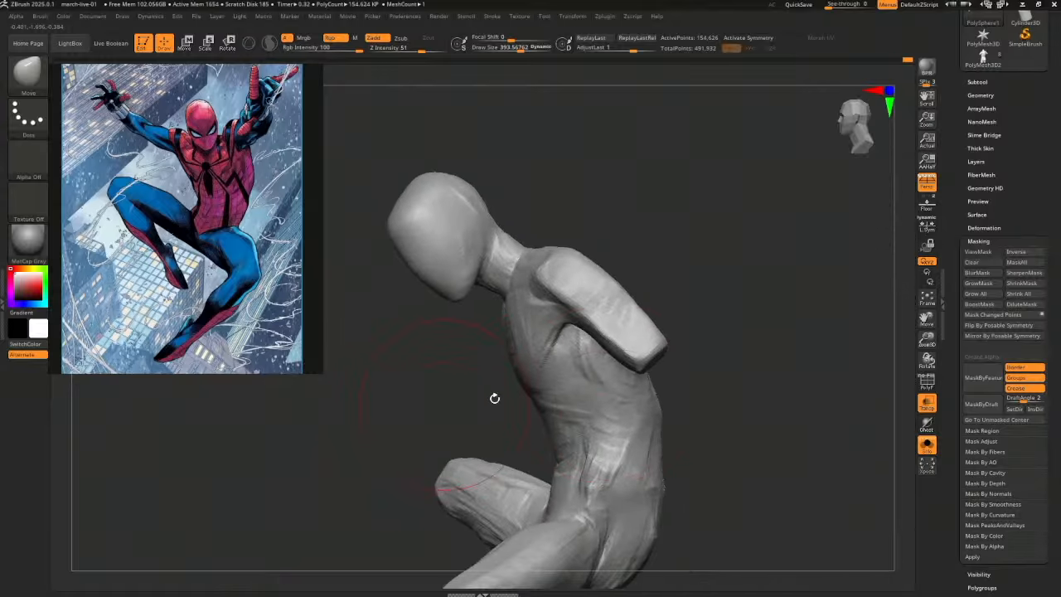
left_click_drag(736, 358, 663, 373)
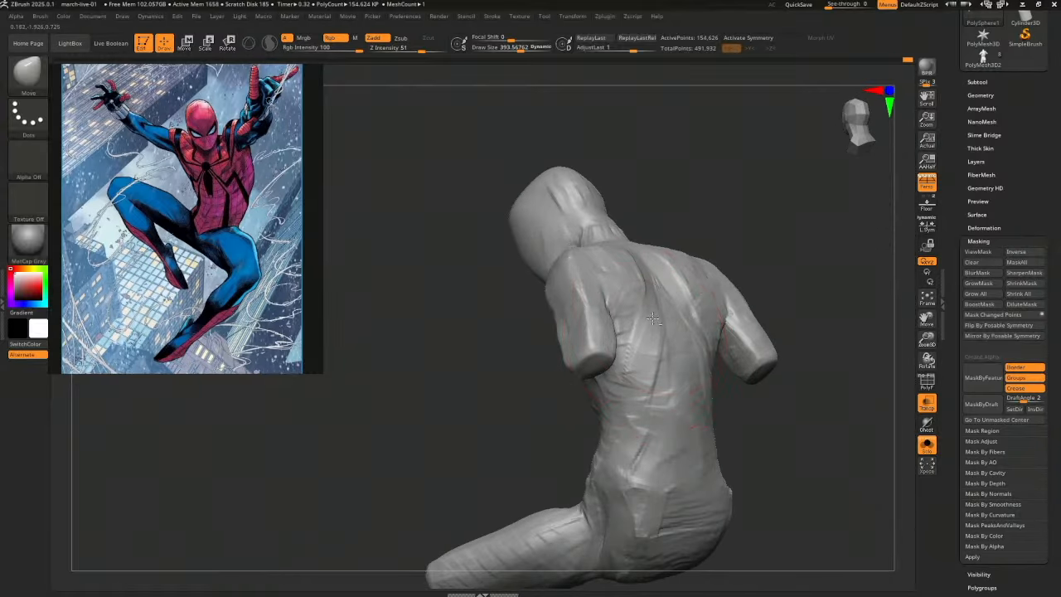
left_click_drag(828, 357, 715, 362)
left_click_drag(686, 328, 691, 302)
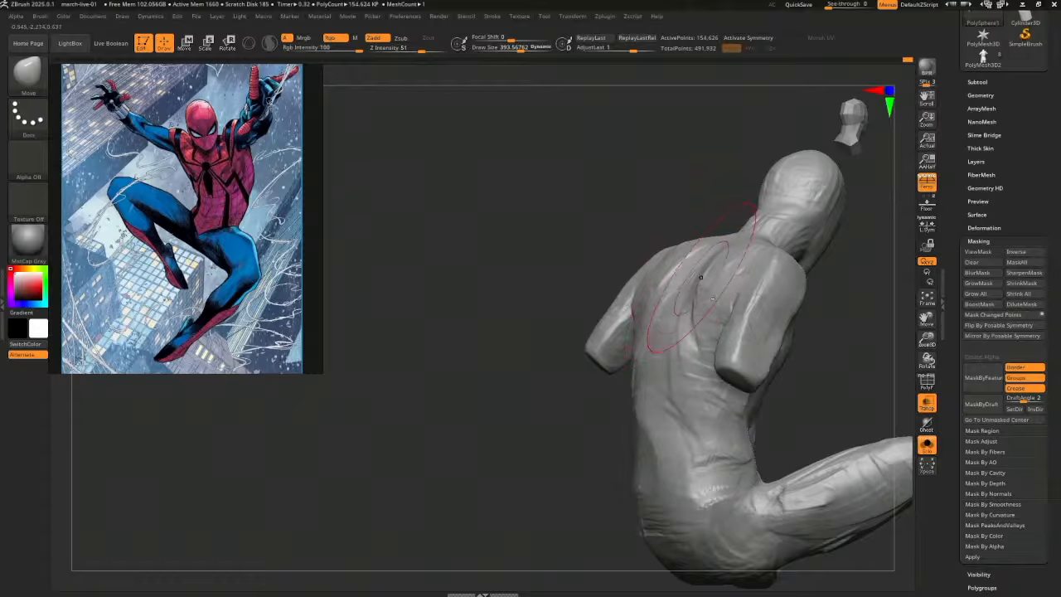
mouse_move(746, 375)
left_mouse_down()
mouse_move(827, 367)
mouse_move(724, 372)
mouse_move(563, 456)
left_mouse_up()
mouse_move(573, 388)
left_mouse_down()
mouse_move(618, 442)
mouse_move(724, 411)
left_mouse_up()
Add a Kingslien_Clay stroke across the left side of the lower back and check the figure from all around
key("1")
mouse_move(584, 405)
left_mouse_down()
mouse_move(550, 445)
mouse_move(531, 410)
left_mouse_up()
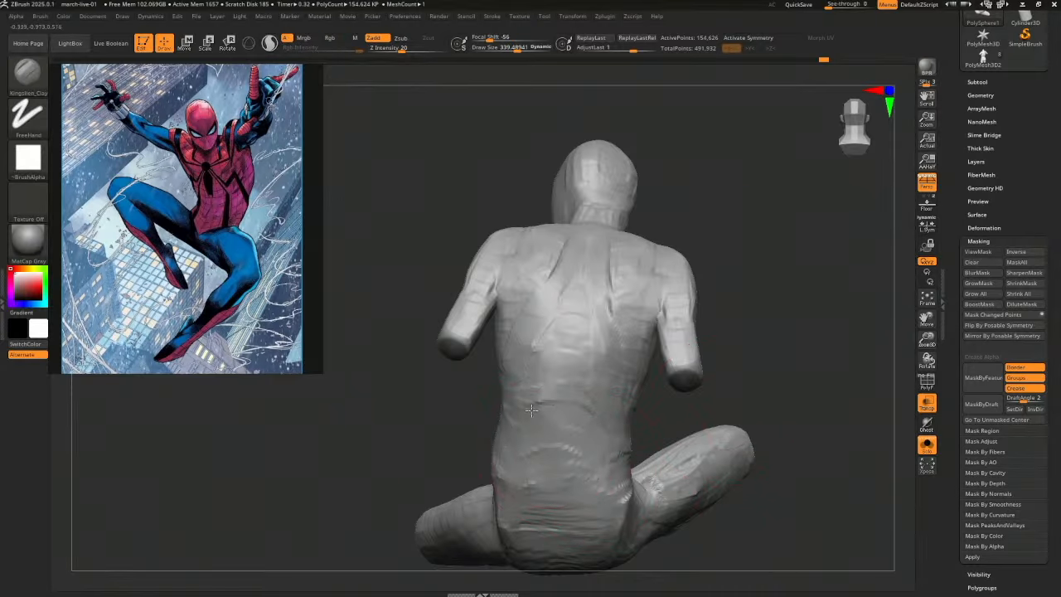
left_click_drag(757, 409, 584, 429)
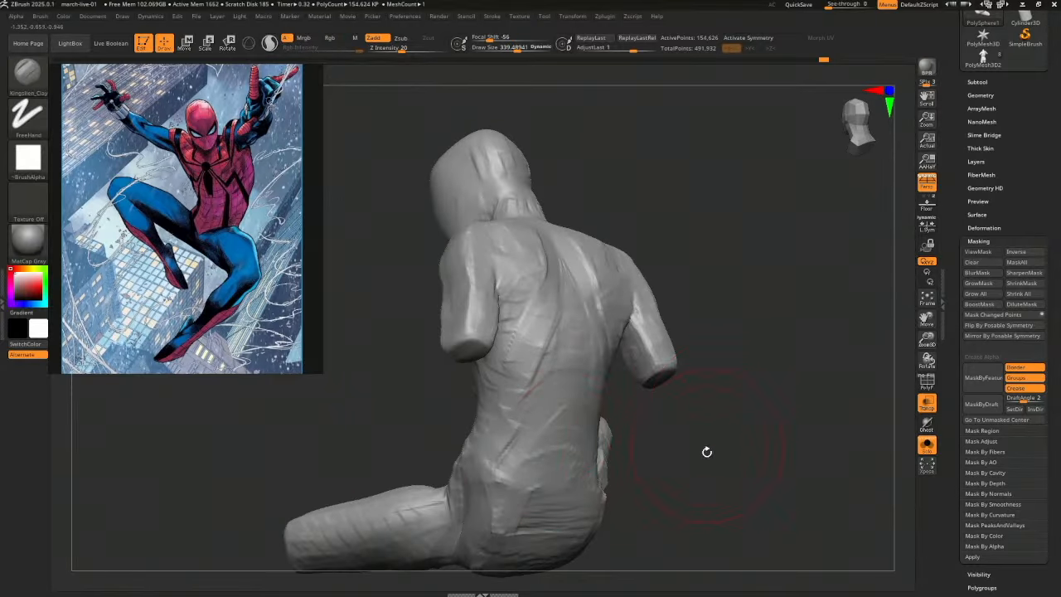
left_click_drag(706, 450, 542, 465)
mouse_move(729, 365)
left_mouse_down()
mouse_move(749, 357)
mouse_move(764, 390)
mouse_move(767, 363)
mouse_move(739, 398)
mouse_move(689, 391)
mouse_move(761, 430)
left_mouse_up()
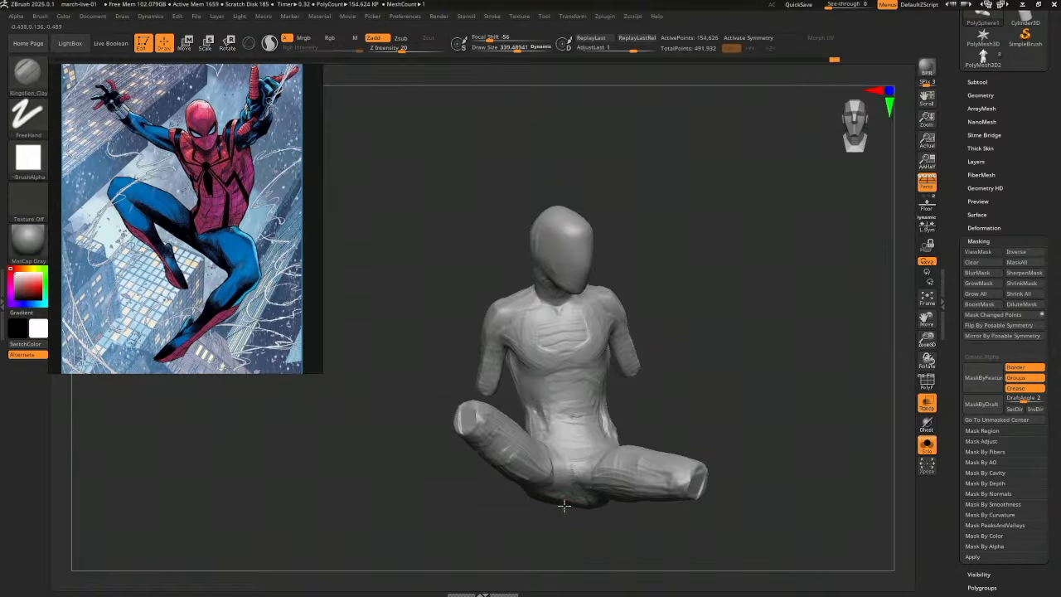
mouse_move(752, 484)
left_mouse_down()
mouse_move(746, 514)
mouse_move(679, 507)
mouse_move(651, 485)
mouse_move(520, 500)
mouse_move(689, 514)
mouse_move(687, 502)
mouse_move(639, 502)
mouse_move(533, 452)
mouse_move(566, 483)
mouse_move(536, 466)
mouse_move(616, 469)
mouse_move(567, 448)
left_mouse_up()
Adjust the right side of the waist with the Move brush and enlarge its draw size to about 412
key("b")
key("m")
key("v")
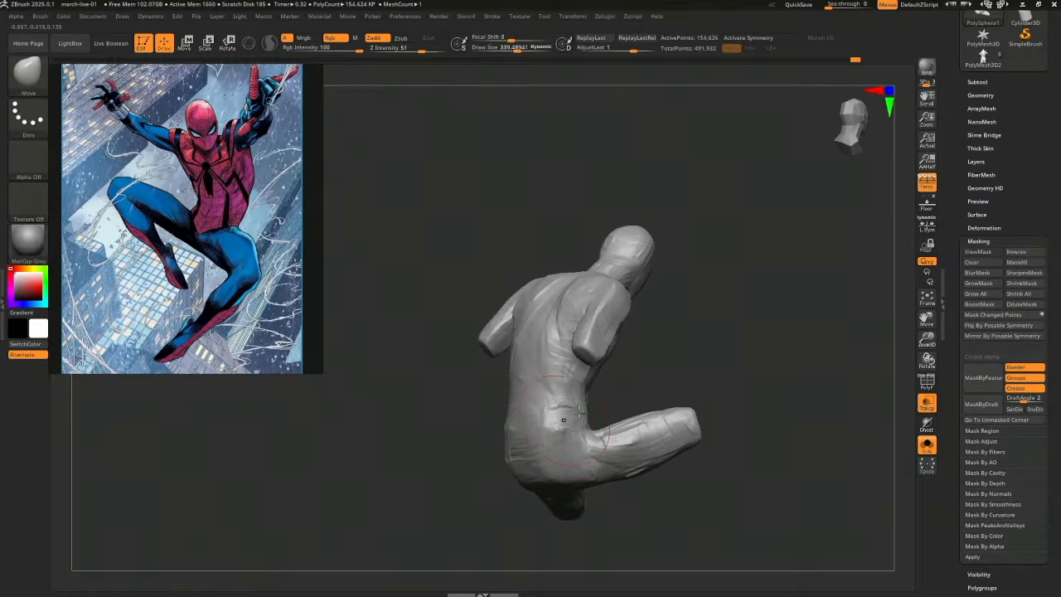
left_click_drag(579, 411, 665, 440)
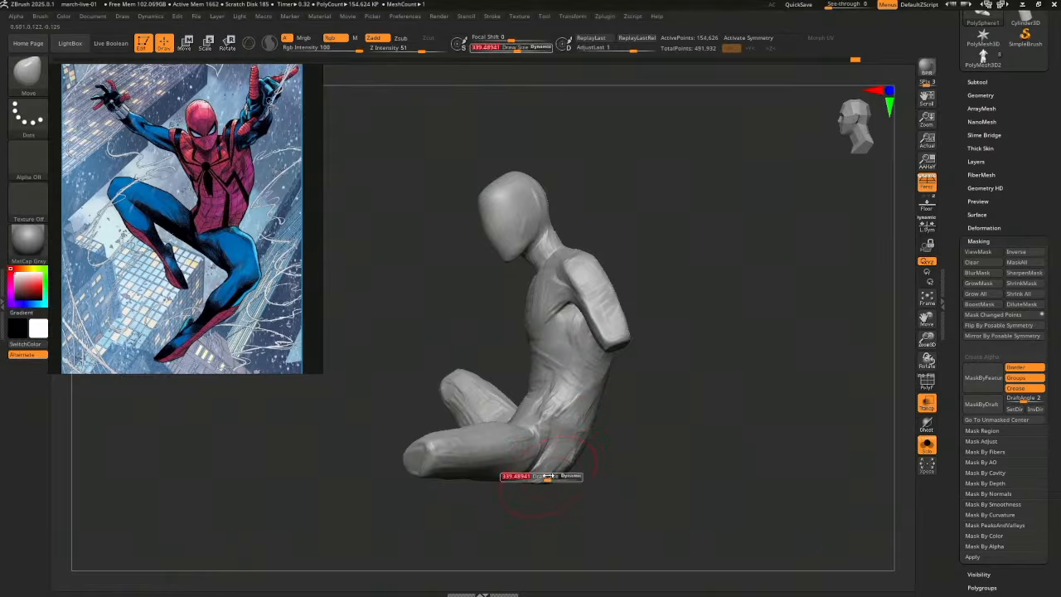
mouse_move(547, 476)
left_mouse_down()
mouse_move(587, 526)
mouse_move(511, 479)
left_mouse_up()
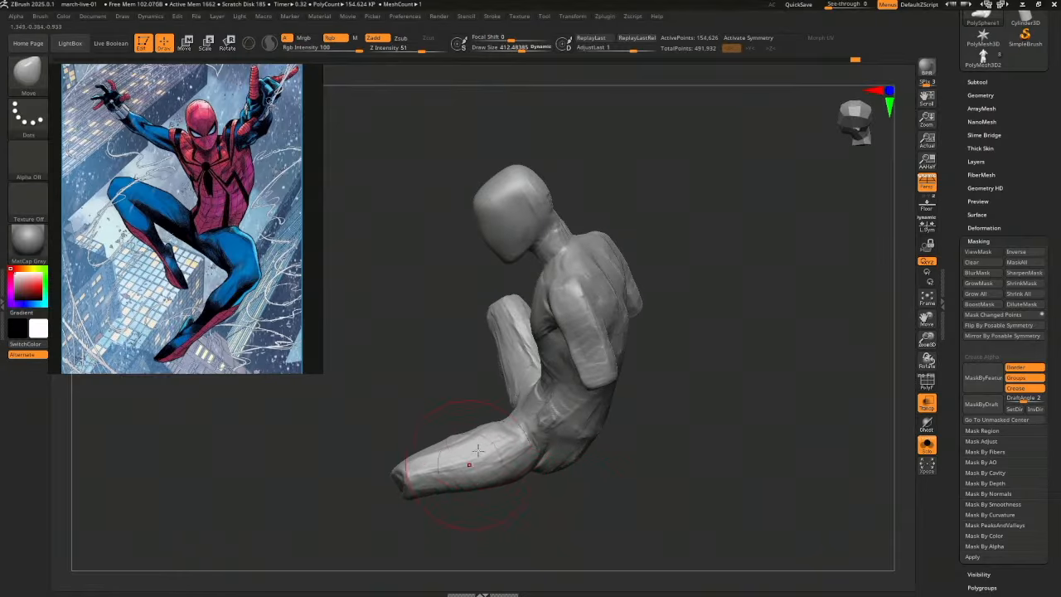
left_click_drag(631, 472, 717, 463)
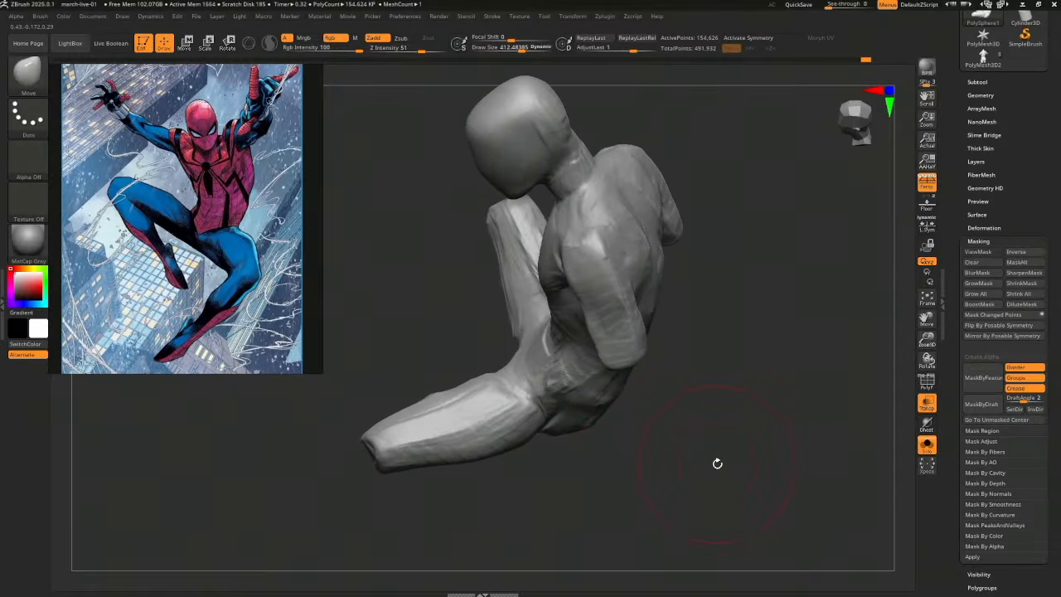
Sketch the pelvis as a box in red annotation lines over the figure's left hip
key("ctrl+shift")
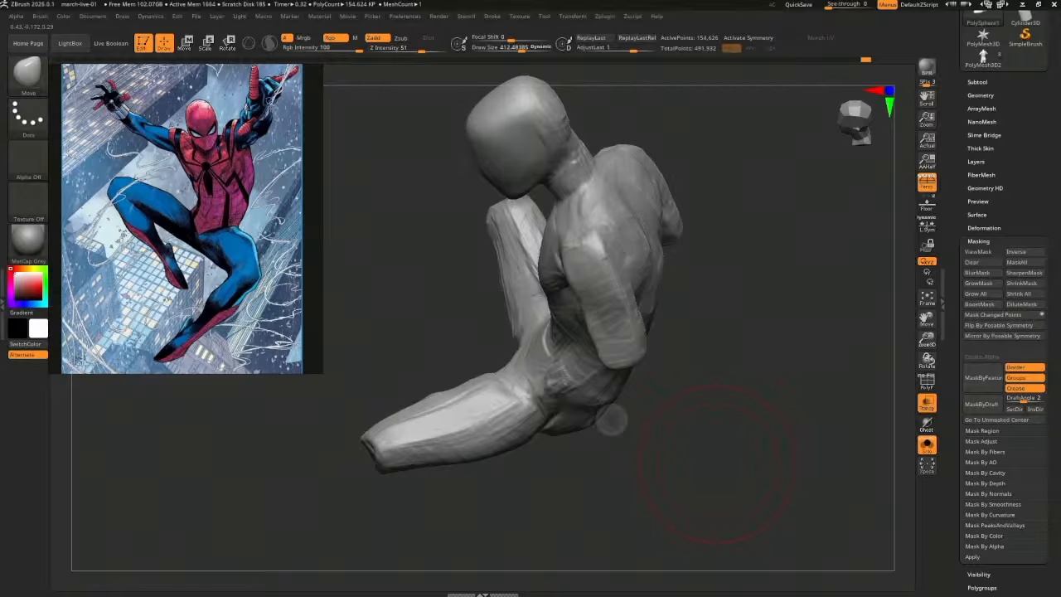
left_click_drag(530, 319, 507, 388)
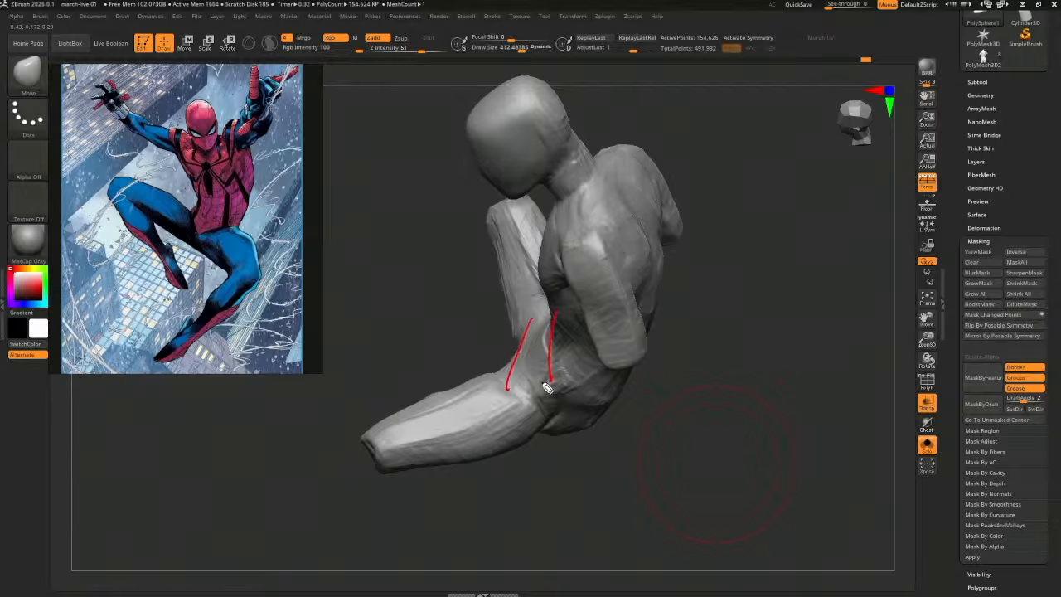
mouse_move(532, 318)
left_mouse_down()
mouse_move(520, 386)
mouse_move(564, 378)
mouse_move(622, 401)
mouse_move(611, 397)
left_mouse_up()
mouse_move(601, 318)
left_mouse_down()
mouse_move(634, 336)
mouse_move(584, 425)
mouse_move(547, 351)
left_mouse_up()
left_click_drag(506, 386, 502, 376)
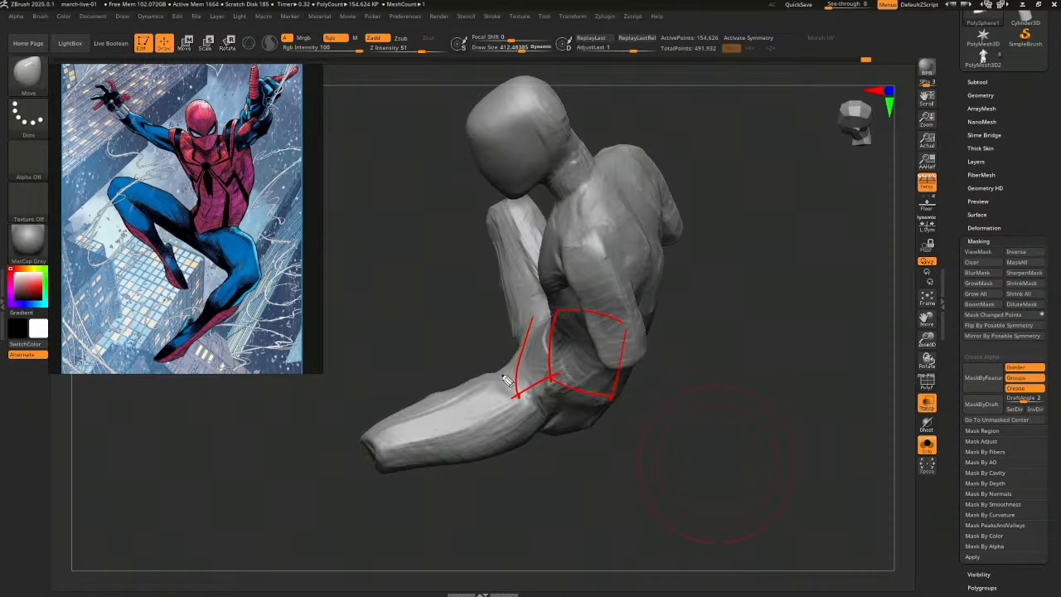
left_click_drag(528, 339, 557, 312)
mouse_move(612, 406)
left_mouse_down()
mouse_move(552, 433)
mouse_move(540, 427)
mouse_move(585, 430)
left_mouse_up()
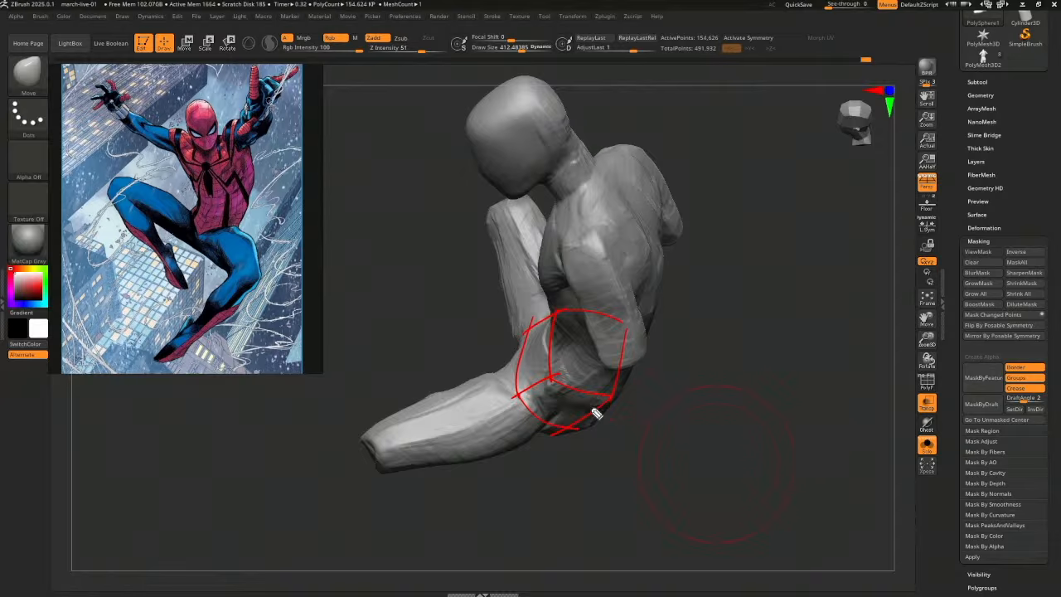
Sketch how the left thigh's cylinder joins the pelvis box, redraw its outline with a hip pivot, and clear all annotations
left_click_drag(493, 369, 543, 424)
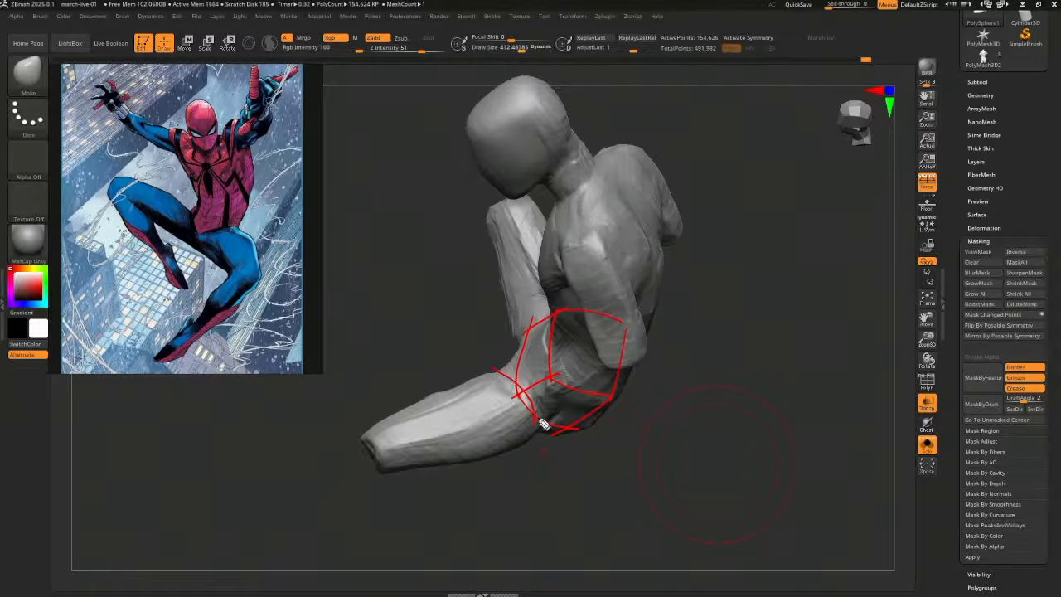
left_click_drag(398, 467, 540, 428)
left_click_drag(494, 370, 365, 439)
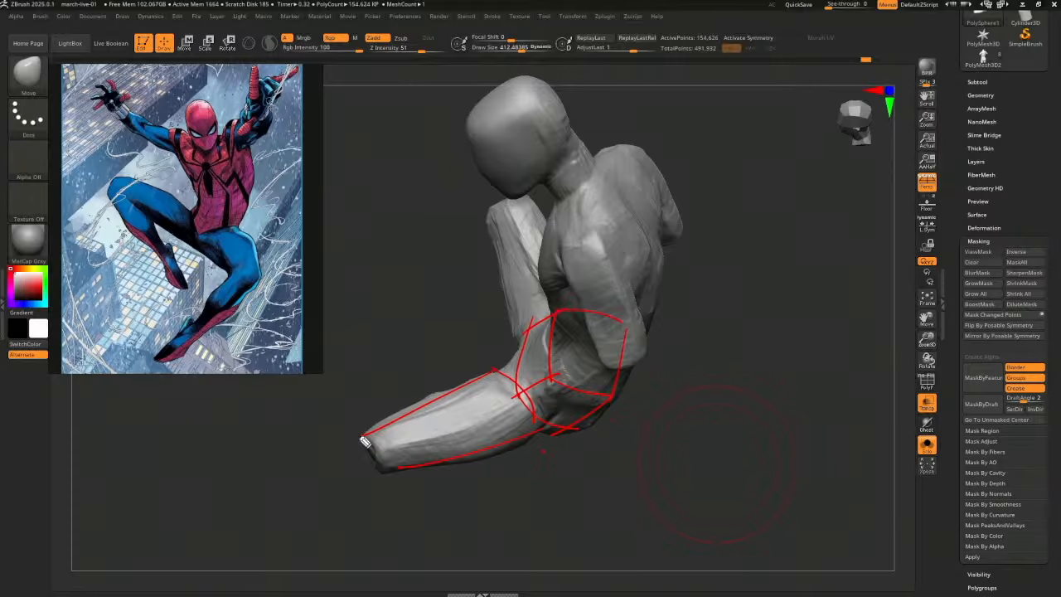
mouse_move(516, 374)
left_mouse_down()
mouse_move(493, 381)
mouse_move(451, 465)
left_mouse_up()
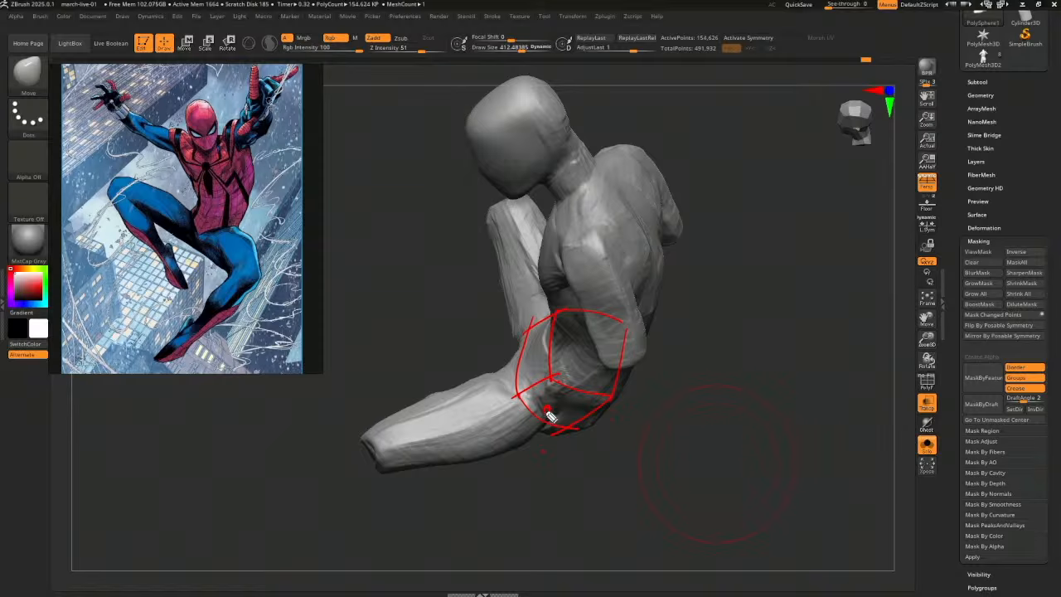
left_click_drag(549, 412, 405, 469)
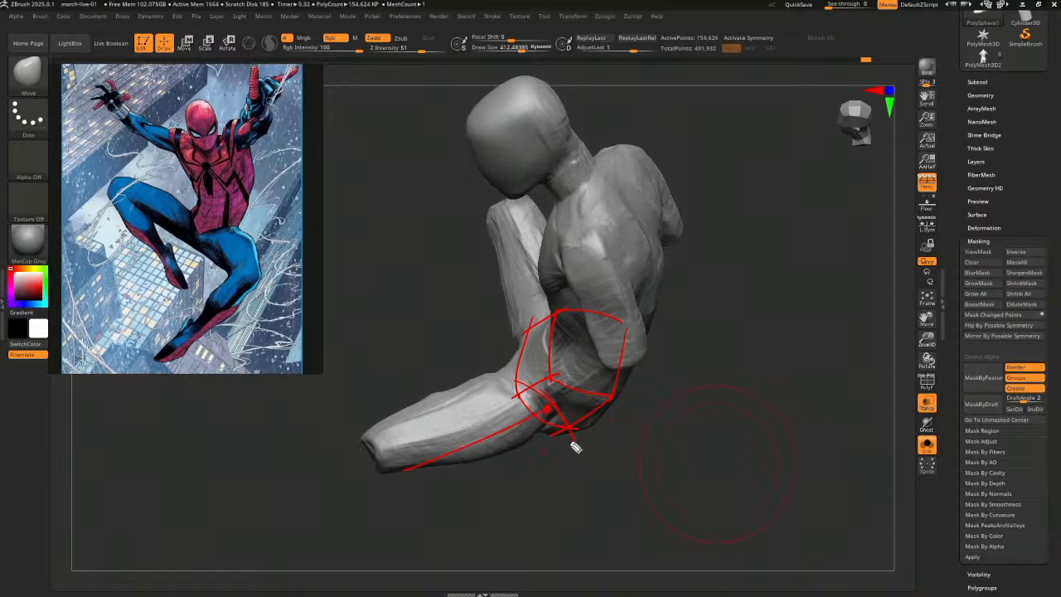
left_click_drag(433, 488, 417, 492)
mouse_move(526, 382)
left_mouse_down()
mouse_move(401, 452)
mouse_move(418, 490)
left_mouse_up()
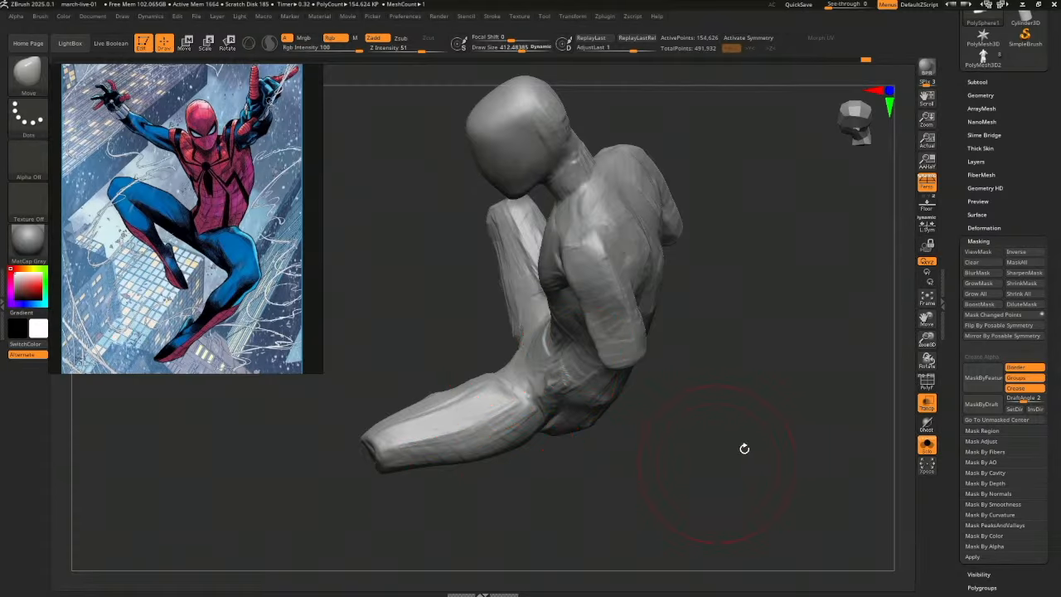
Lower the figure by two subdivision levels and toggle the PolyFrame display on and off around the left hip
mouse_move(733, 465)
left_mouse_down()
mouse_move(729, 446)
mouse_move(757, 454)
left_mouse_up()
key("super")
key("super")
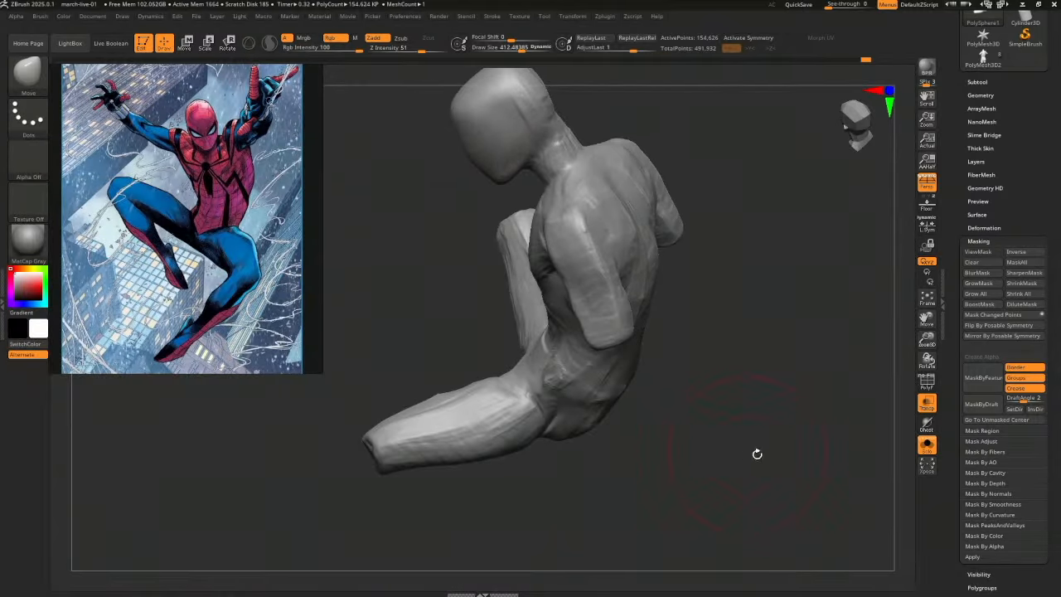
mouse_move(695, 441)
left_mouse_down()
mouse_move(703, 438)
mouse_move(708, 463)
mouse_move(620, 461)
mouse_move(618, 471)
mouse_move(655, 483)
mouse_move(685, 475)
mouse_move(679, 486)
mouse_move(669, 464)
mouse_move(691, 491)
left_mouse_up()
key("shift+d")
key("shift+d")
key("b")
key("c")
key("b")
key("s")
key("shift+f")
key("shift+f")
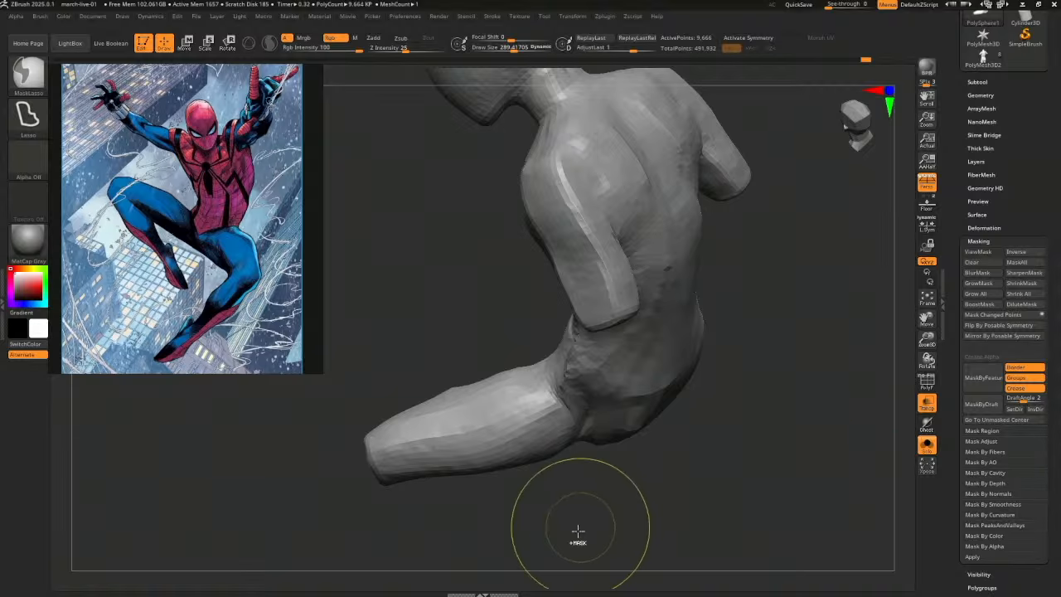
Lasso-mask the figure's left thigh and invert the mask so that only that thigh stays editable
mouse_move(575, 530)
left_mouse_down("ctrl")
mouse_move(580, 447)
mouse_move(549, 351)
mouse_move(380, 535)
left_mouse_up("ctrl")
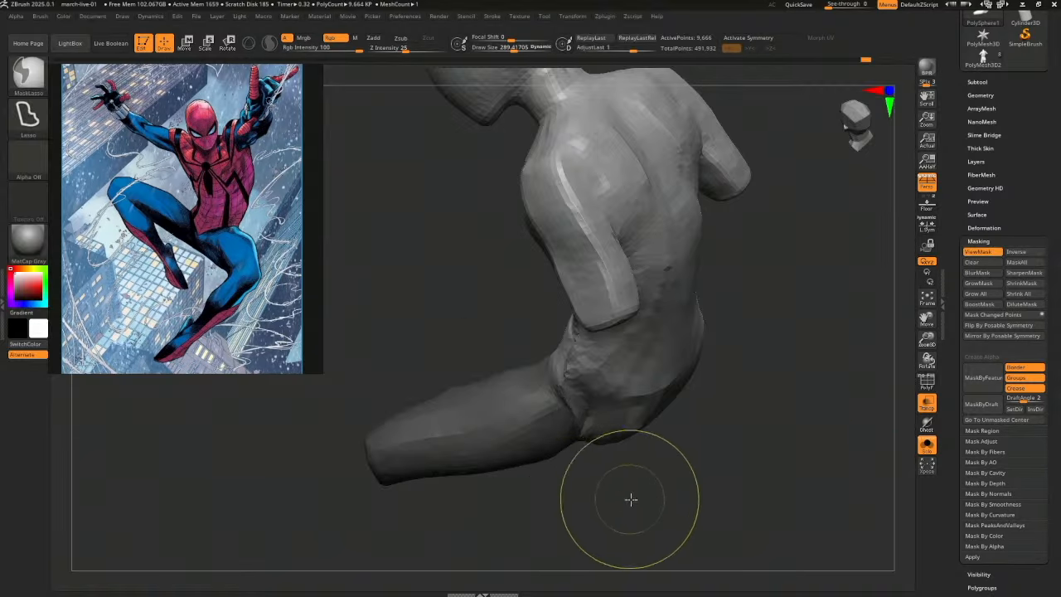
mouse_move(632, 500)
left_mouse_down()
mouse_move(701, 511)
mouse_move(674, 469)
left_mouse_up()
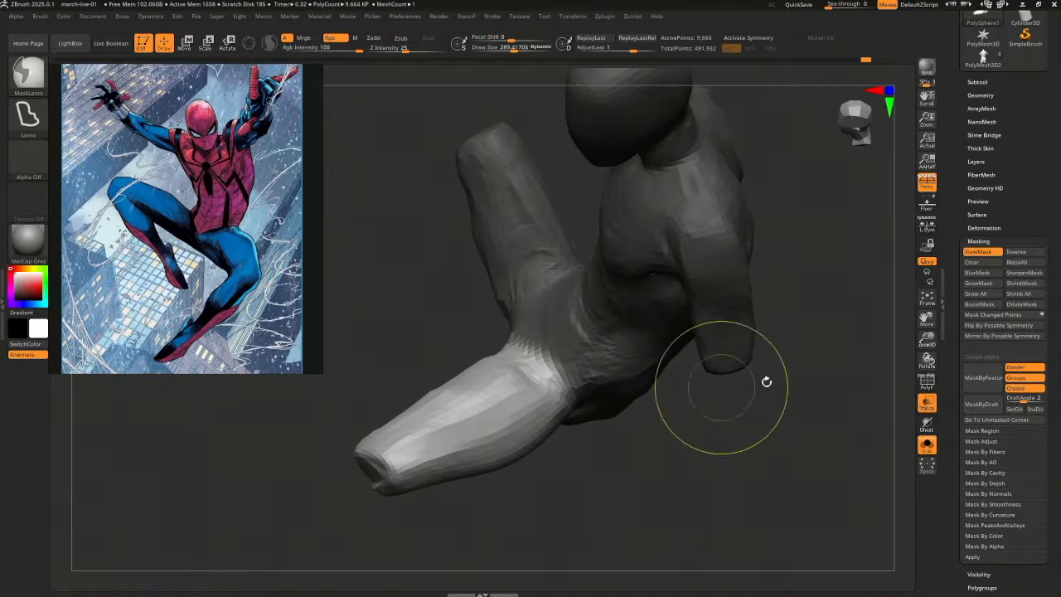
mouse_move(881, 338)
left_mouse_down()
mouse_move(764, 439)
mouse_move(782, 442)
mouse_move(722, 469)
left_mouse_up()
Move the left thigh in toward the pelvis with a Transpose line and rotate it downward about the hip
key("w")
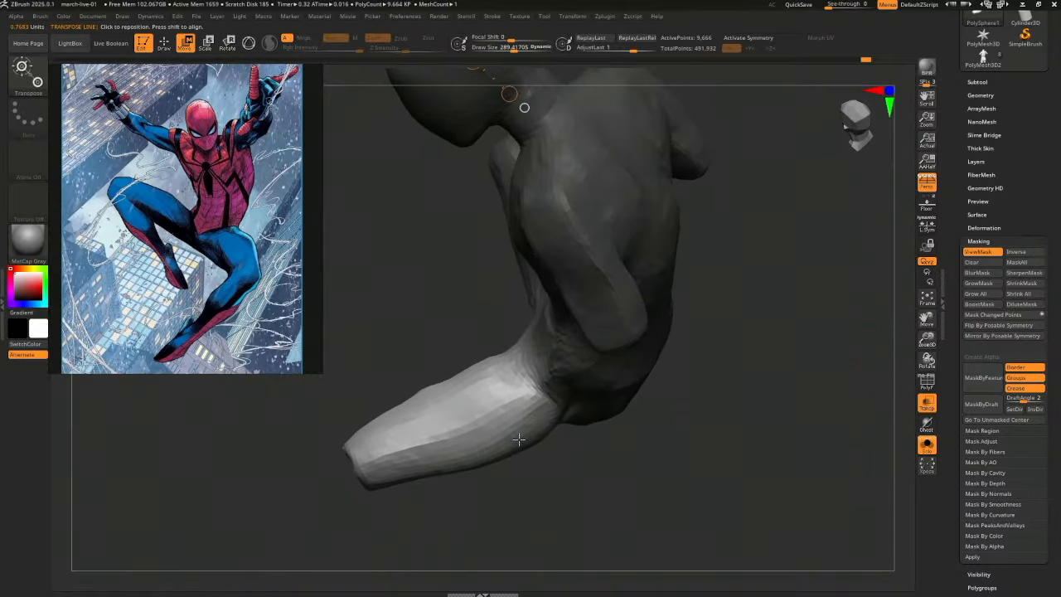
left_click_drag(504, 421, 588, 512)
left_click_drag(547, 466, 565, 477)
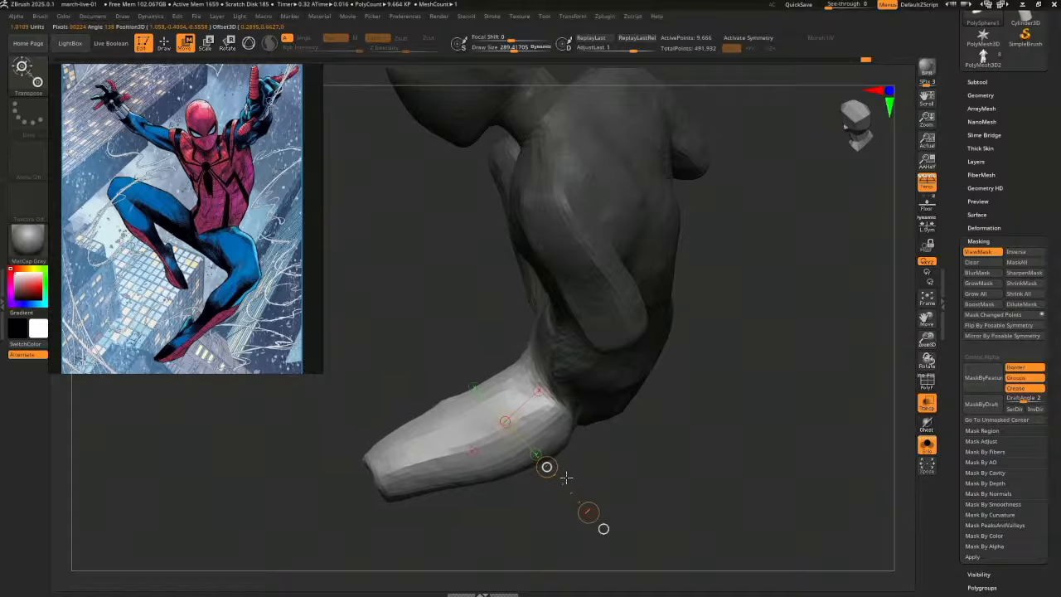
left_click_drag(552, 405, 656, 431)
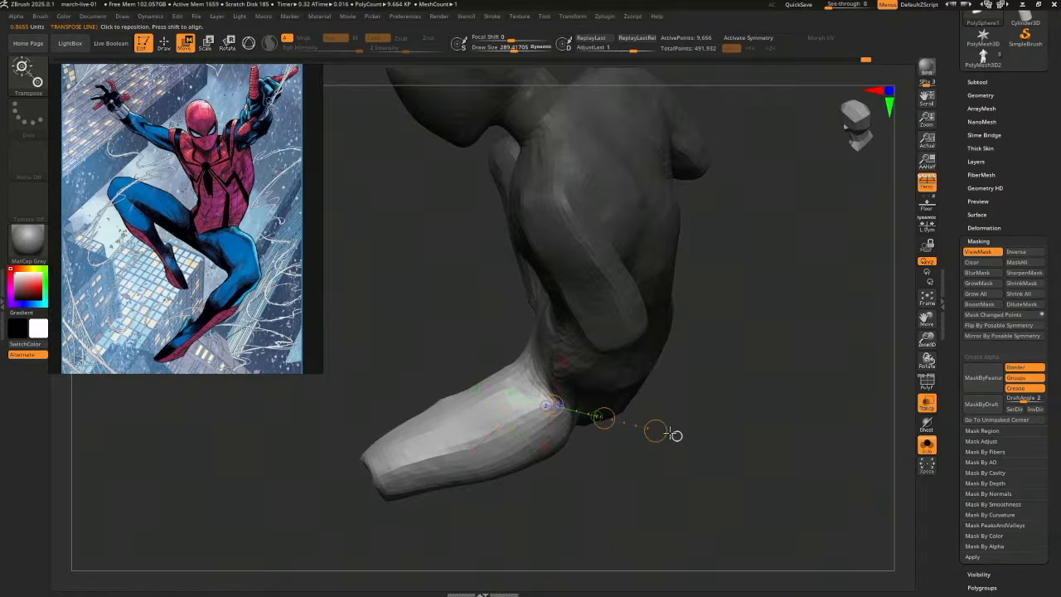
key("r")
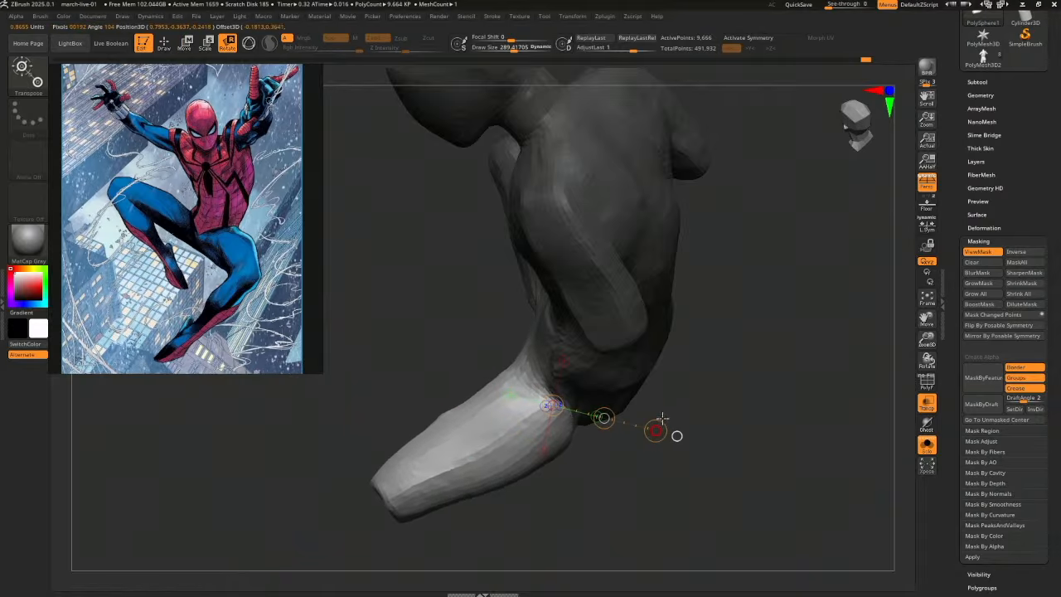
key("q")
mouse_move(684, 445)
left_mouse_down()
mouse_move(754, 456)
mouse_move(727, 436)
mouse_move(738, 436)
mouse_move(749, 496)
mouse_move(781, 486)
mouse_move(748, 497)
mouse_move(749, 461)
mouse_move(716, 475)
left_mouse_up()
key("ctrl")
key("w")
mouse_move(594, 487)
left_mouse_down()
mouse_move(660, 526)
mouse_move(736, 473)
mouse_move(716, 498)
left_mouse_up()
key("q")
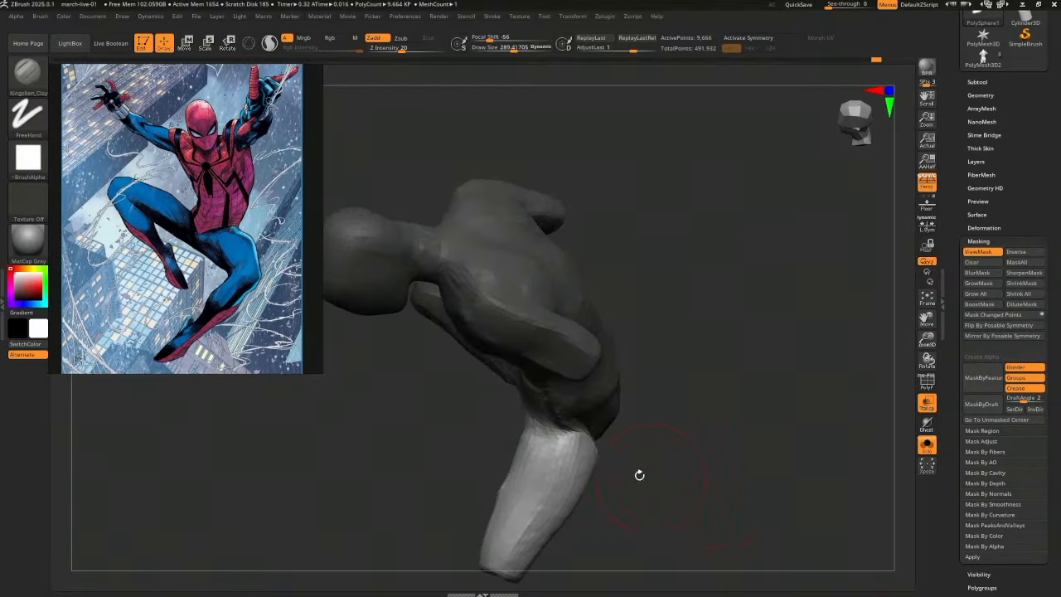
Switch to the Move brush with a draw size of about 348 and reshape the left thigh where it meets the buttock
key("b")
key("m")
key("v")
mouse_move(623, 502)
left_mouse_down()
mouse_move(691, 491)
mouse_move(705, 457)
left_mouse_up()
left_click_drag(549, 504, 506, 503, "alt")
key("s")
left_click_drag(582, 503, 588, 503)
mouse_move(531, 499)
left_mouse_down()
mouse_move(520, 497)
mouse_move(580, 475)
left_mouse_up()
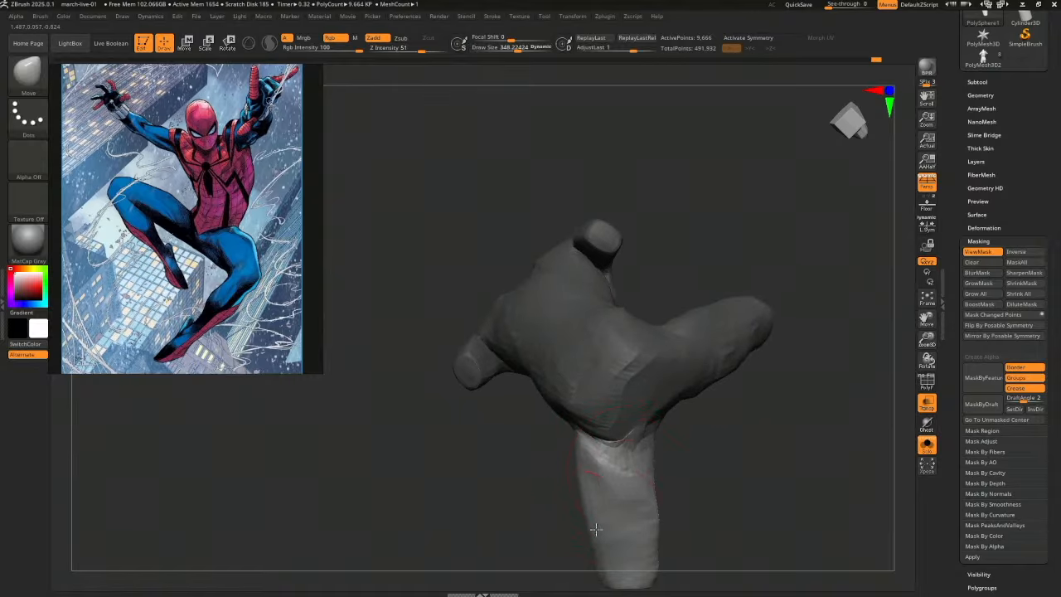
Refine the sides and front of the unmasked left thigh with the Move brush from several angles
left_click_drag(685, 489, 646, 459)
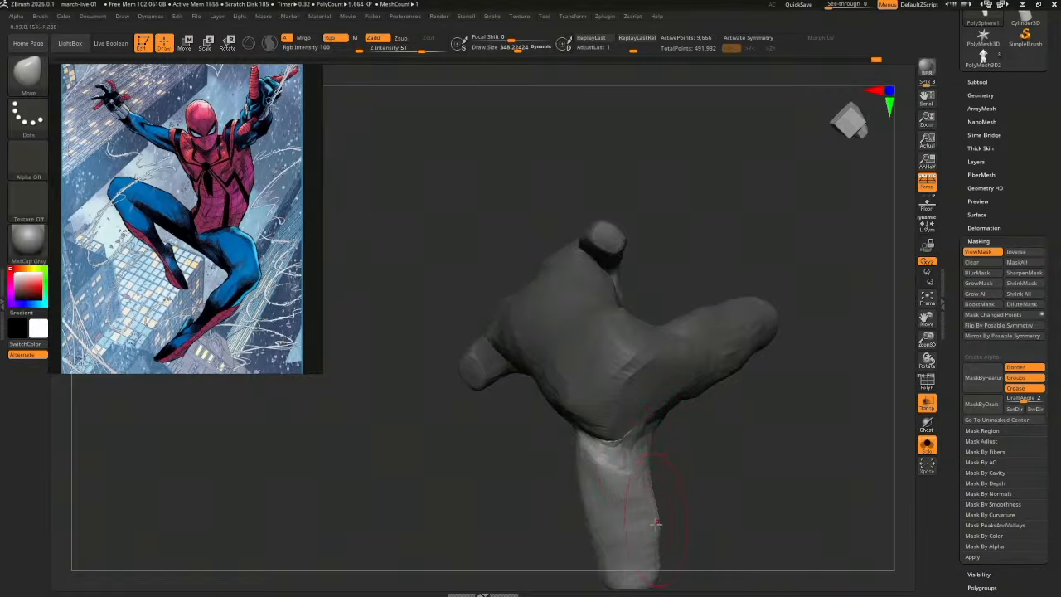
left_click_drag(657, 524, 642, 527)
mouse_move(719, 520)
left_mouse_down()
mouse_move(674, 478)
mouse_move(624, 459)
mouse_move(651, 483)
mouse_move(643, 478)
left_mouse_up()
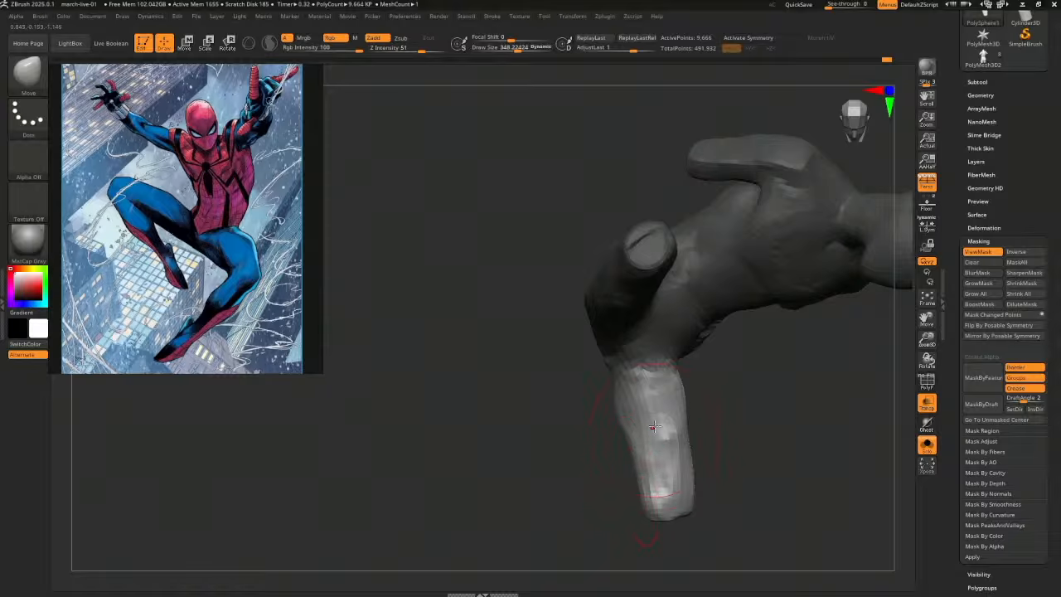
left_click_drag(654, 426, 725, 474)
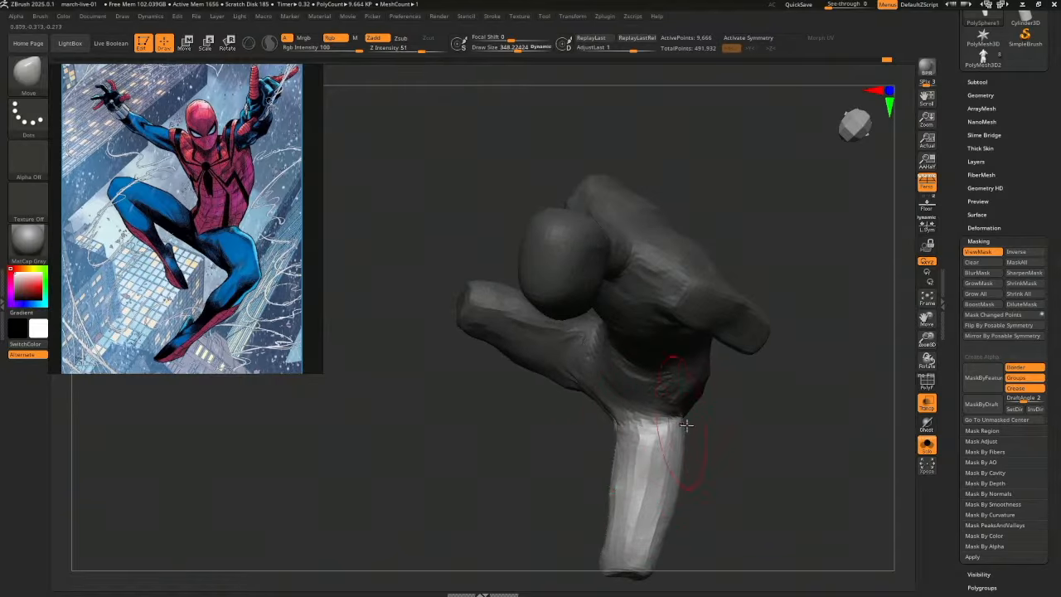
mouse_move(715, 422)
left_mouse_down()
mouse_move(743, 414)
mouse_move(656, 448)
mouse_move(757, 462)
mouse_move(667, 464)
mouse_move(729, 479)
mouse_move(731, 469)
mouse_move(675, 456)
mouse_move(691, 484)
mouse_move(720, 459)
mouse_move(688, 490)
mouse_move(672, 488)
mouse_move(688, 495)
mouse_move(670, 494)
mouse_move(671, 508)
mouse_move(687, 502)
mouse_move(633, 478)
mouse_move(759, 492)
mouse_move(751, 474)
mouse_move(761, 507)
mouse_move(738, 491)
mouse_move(784, 490)
mouse_move(718, 440)
mouse_move(680, 504)
mouse_move(709, 516)
mouse_move(773, 481)
mouse_move(768, 473)
left_mouse_up()
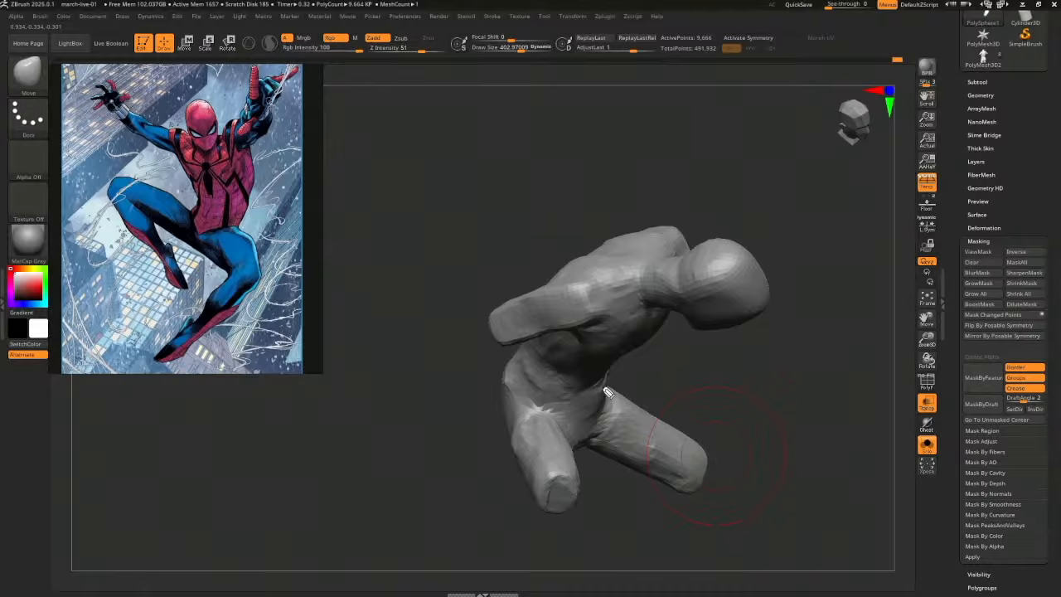
Sketch the pelvis box and left thigh cylinder in red annotation lines, plus a pelvis diagram marking the hip joint beside the figure
mouse_move(607, 392)
left_mouse_down()
mouse_move(557, 411)
mouse_move(513, 377)
mouse_move(571, 342)
mouse_move(593, 418)
mouse_move(566, 449)
mouse_move(613, 381)
left_mouse_up()
mouse_move(531, 403)
left_mouse_down()
mouse_move(507, 433)
mouse_move(557, 466)
left_mouse_up()
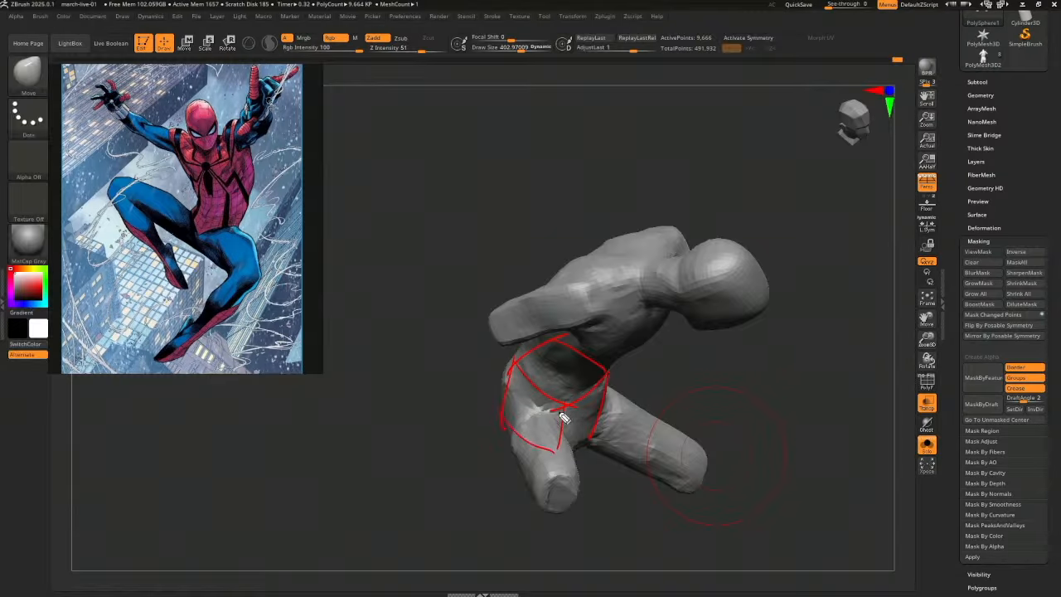
mouse_move(562, 417)
left_mouse_down()
mouse_move(595, 399)
mouse_move(537, 425)
mouse_move(517, 420)
mouse_move(576, 432)
mouse_move(585, 495)
mouse_move(570, 522)
left_mouse_up()
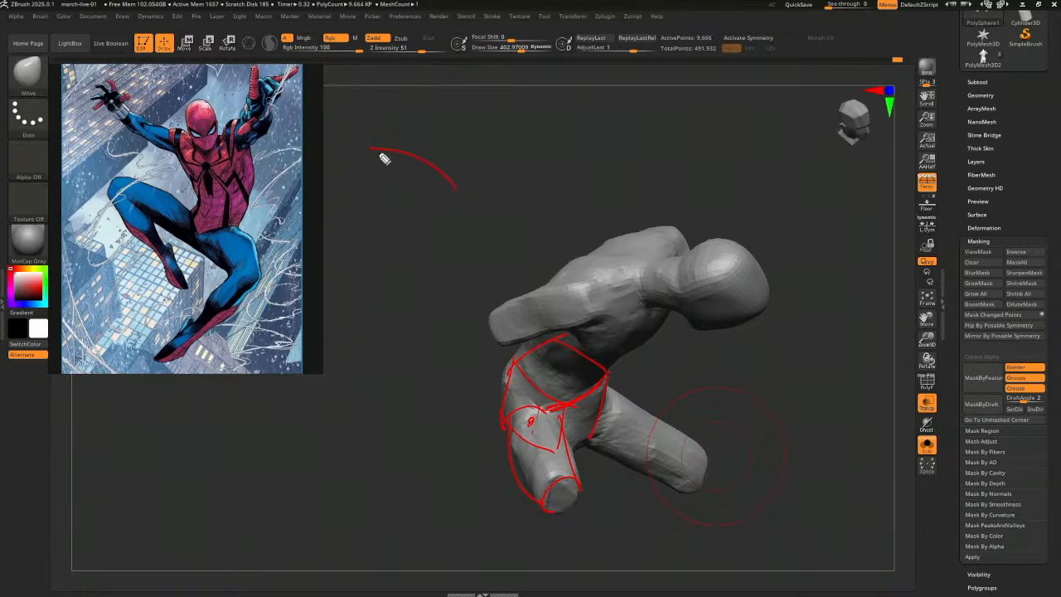
left_click_drag(349, 256, 431, 268)
left_click_drag(464, 184, 461, 202)
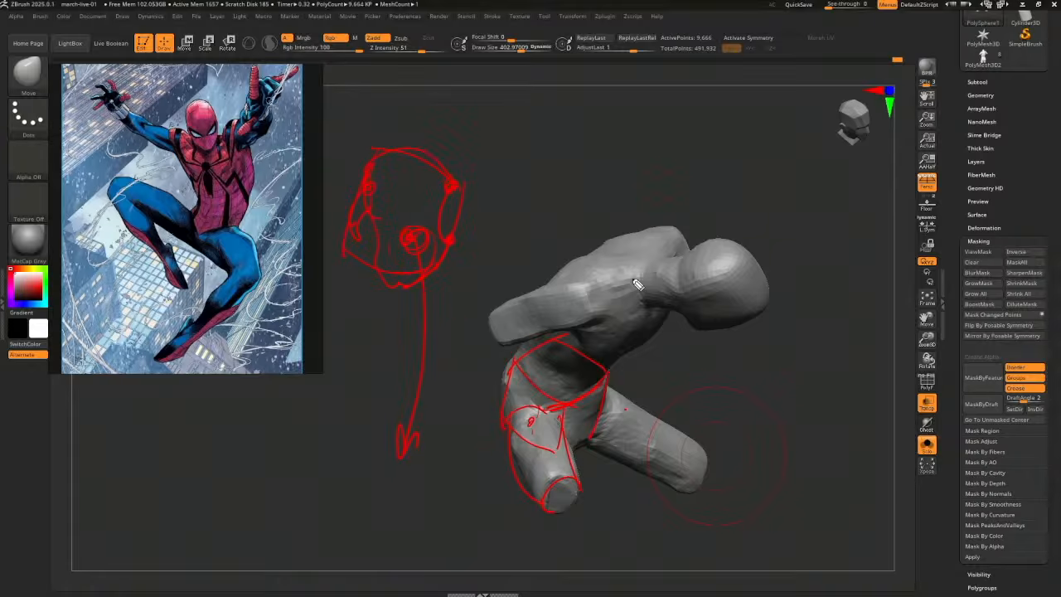
Clear the annotations, sketch a quartered box and the pelvis's side plane with the hip pivot marked, and clear them again
key("e")
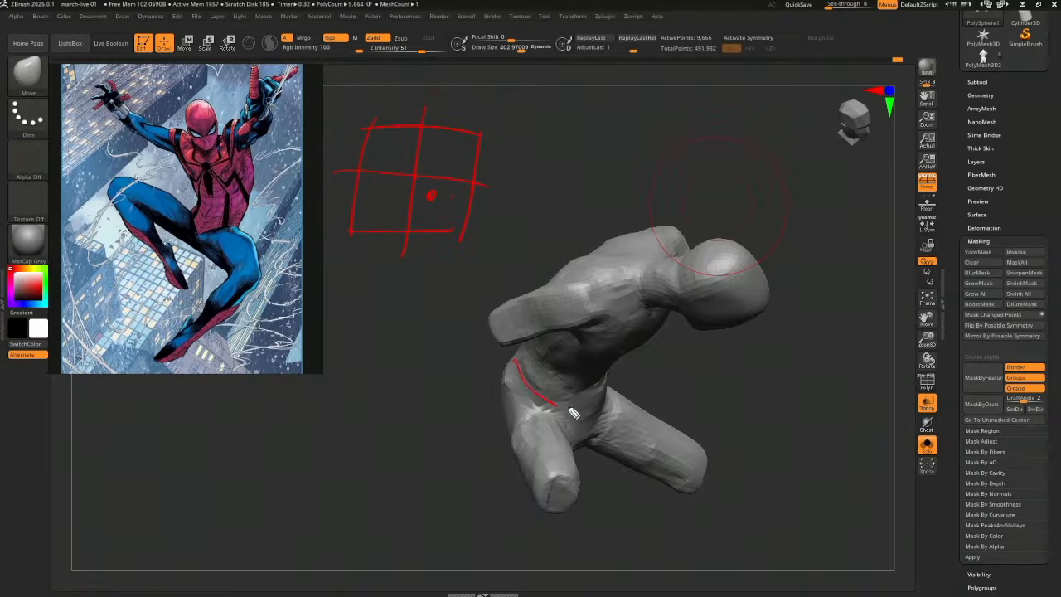
left_click_drag(563, 410, 547, 456)
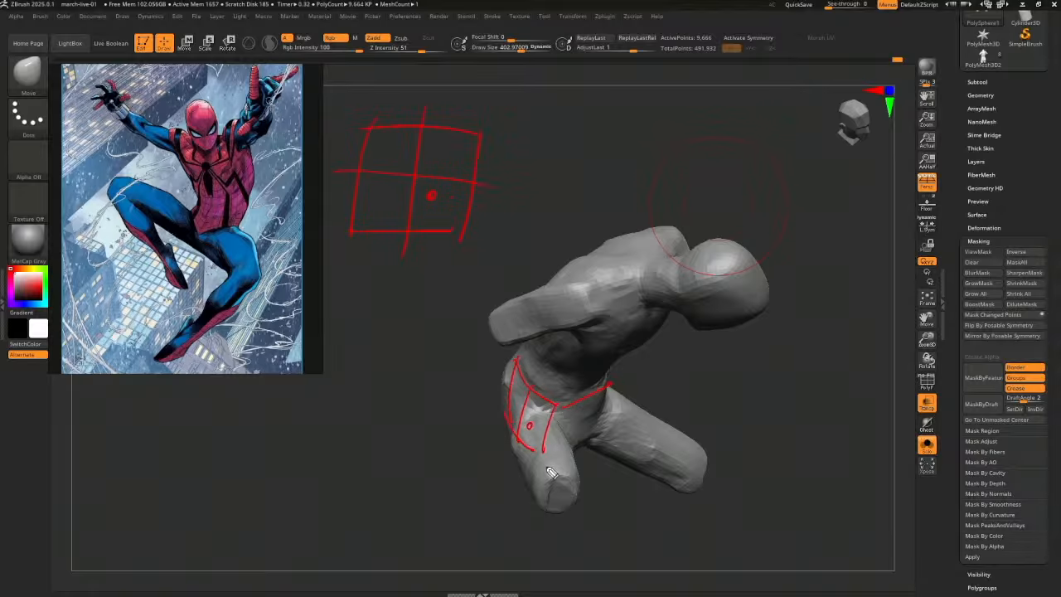
left_click_drag(531, 418, 552, 484)
left_click_drag(502, 384, 565, 438)
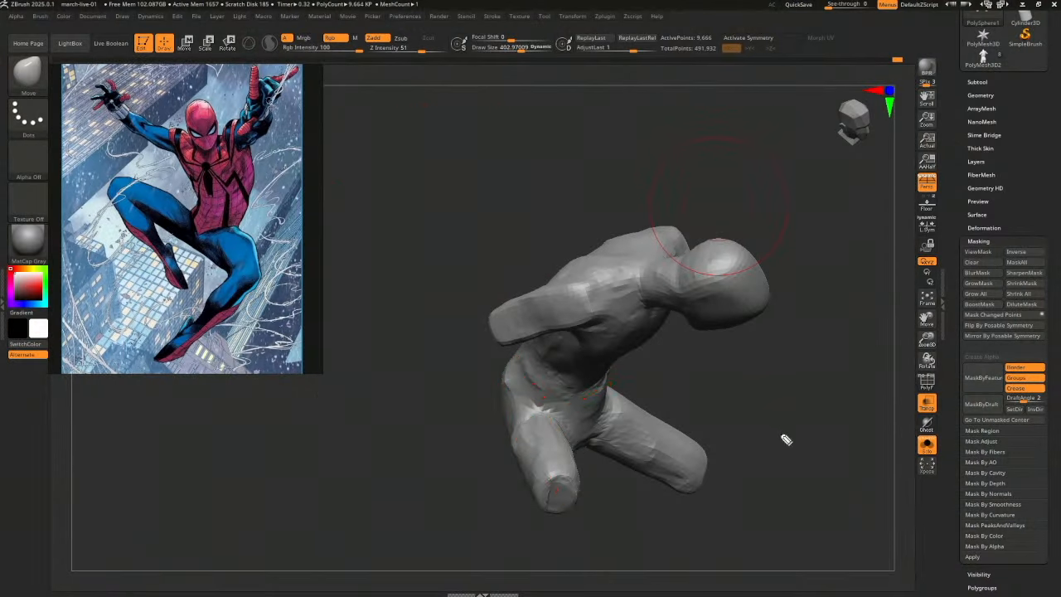
Recall the saved camera view, enlarge the Move brush to about 750, and raise the left thigh to match the reference
mouse_move(785, 440)
left_mouse_down()
mouse_move(765, 400)
mouse_move(767, 411)
mouse_move(753, 407)
mouse_move(772, 429)
left_mouse_up()
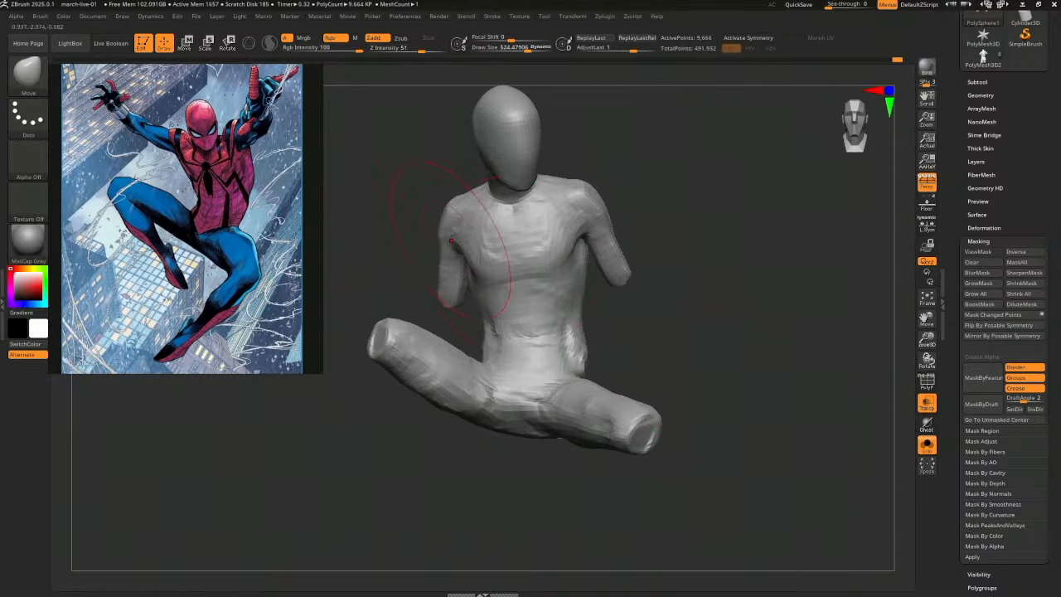
left_click(93, 17)
left_click(151, 404)
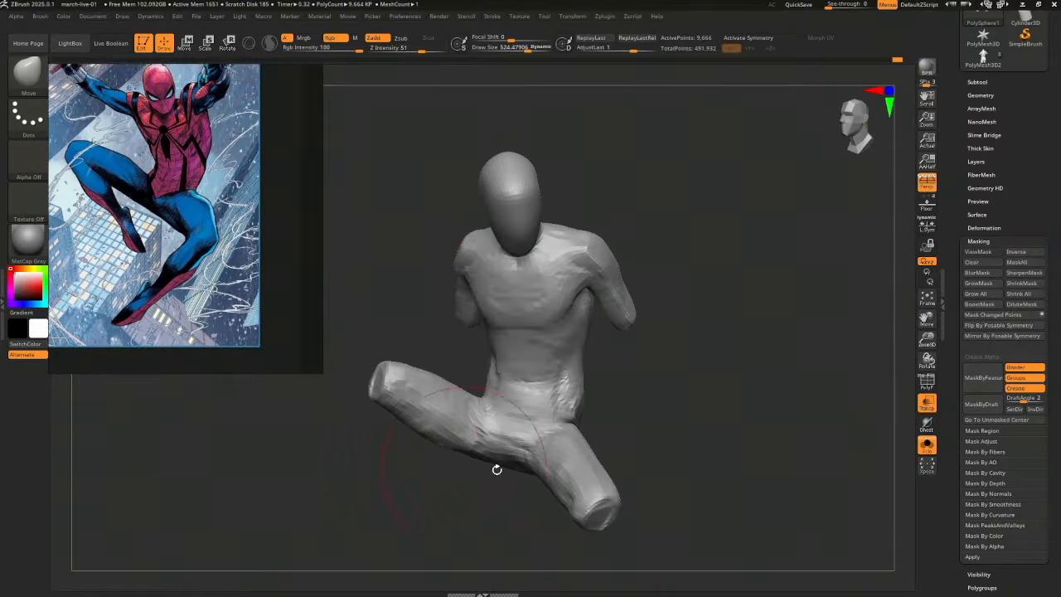
key("s")
mouse_move(604, 500)
left_mouse_down()
mouse_move(616, 501)
mouse_move(599, 446)
left_mouse_up()
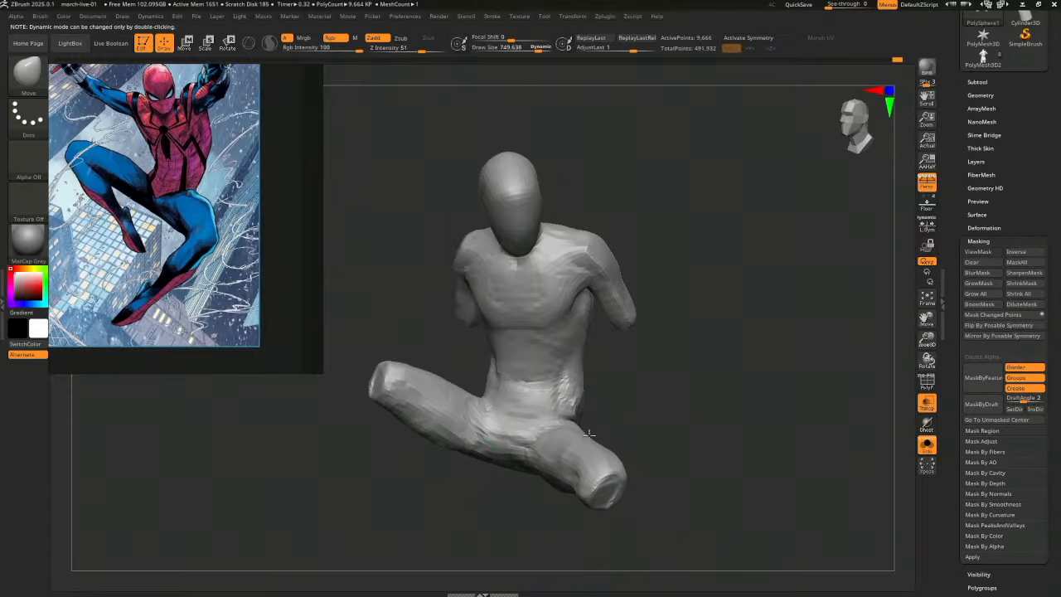
Reduce the Move brush's draw size to about 503 and reshape the left thigh's knee end from the side
left_click_drag(655, 467, 530, 460)
key("s")
mouse_move(621, 456)
left_mouse_down()
mouse_move(610, 455)
mouse_move(610, 433)
mouse_move(630, 436)
left_mouse_up()
left_click_drag(600, 493, 644, 487)
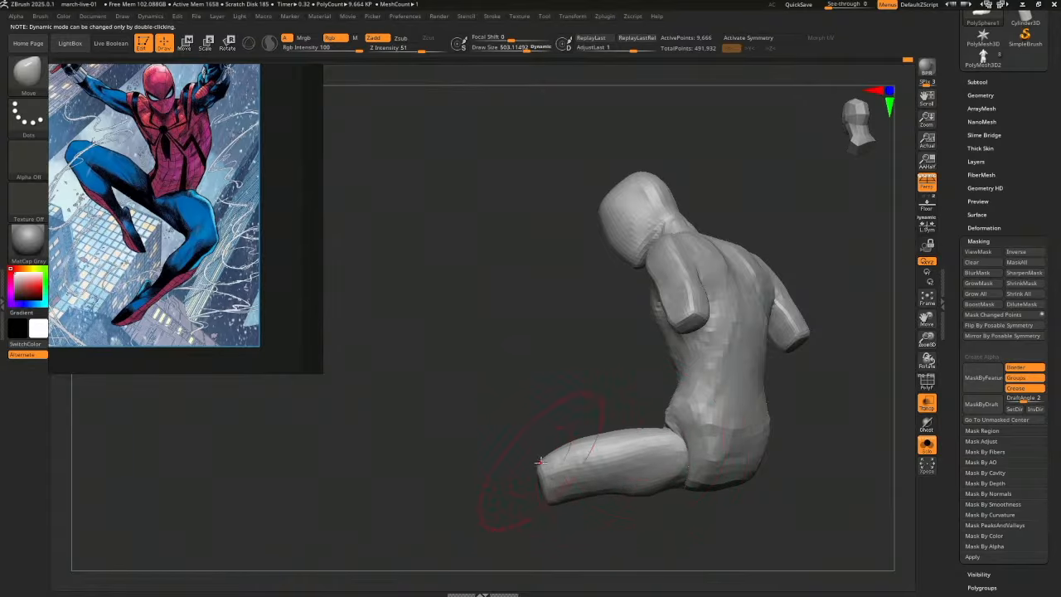
left_click_drag(498, 475, 347, 271)
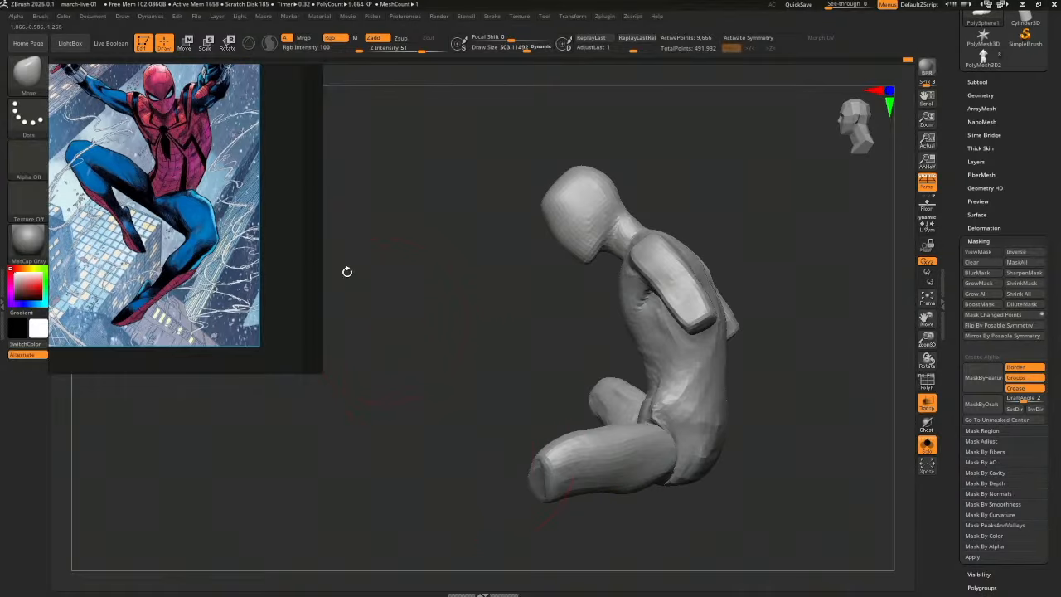
left_click_drag(240, 406, 360, 493)
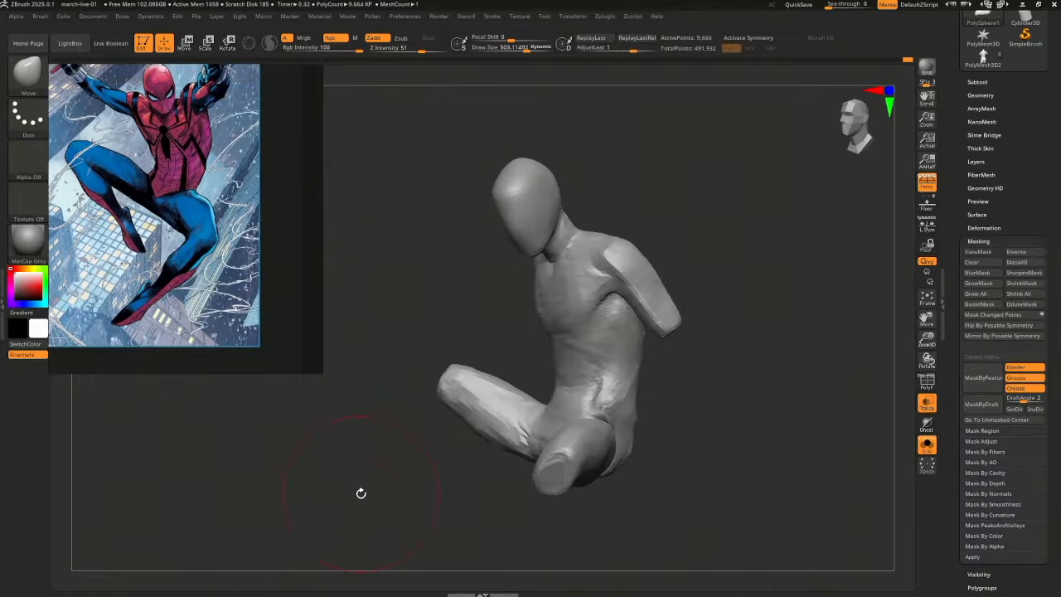
Recall the saved camera view and adjust the underside of the pelvis and the left waist with the Move brush
left_click(98, 18)
left_click(69, 384)
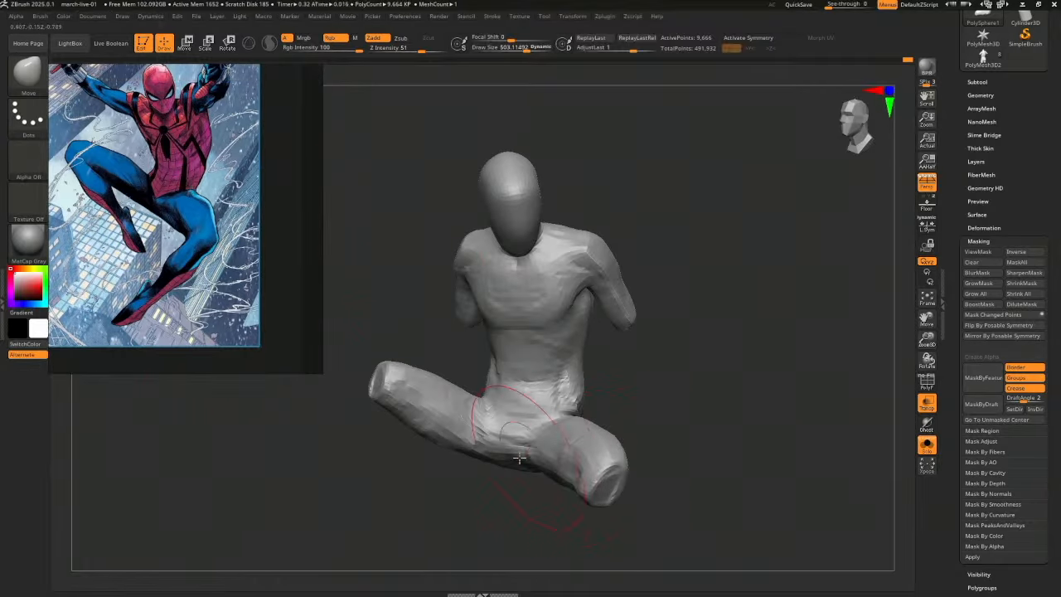
left_click_drag(516, 461, 498, 450)
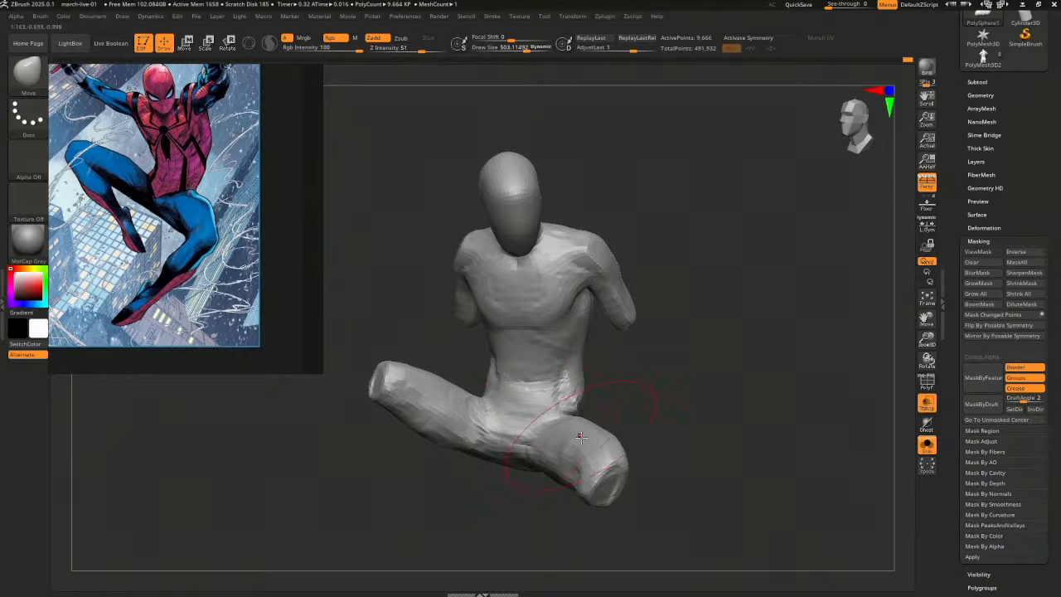
mouse_move(575, 389)
left_mouse_down()
mouse_move(578, 359)
mouse_move(561, 349)
left_mouse_up()
Enlarge the Move brush to about 569 and reshape the left side of the torso and back below the armpit
key("s")
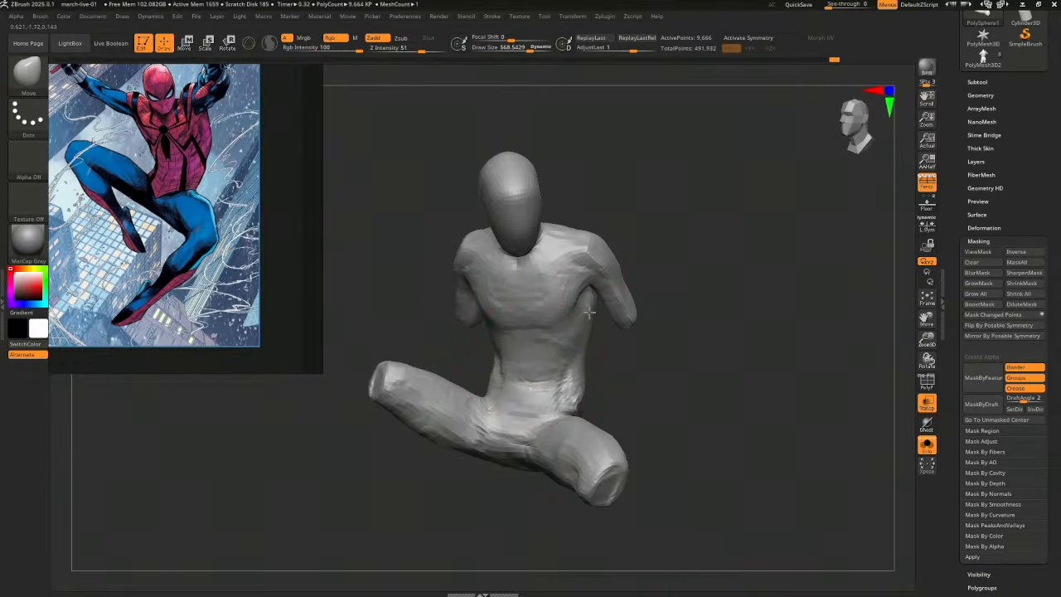
left_click_drag(673, 350, 571, 337)
left_click_drag(607, 287, 629, 267)
left_click_drag(599, 355, 595, 356)
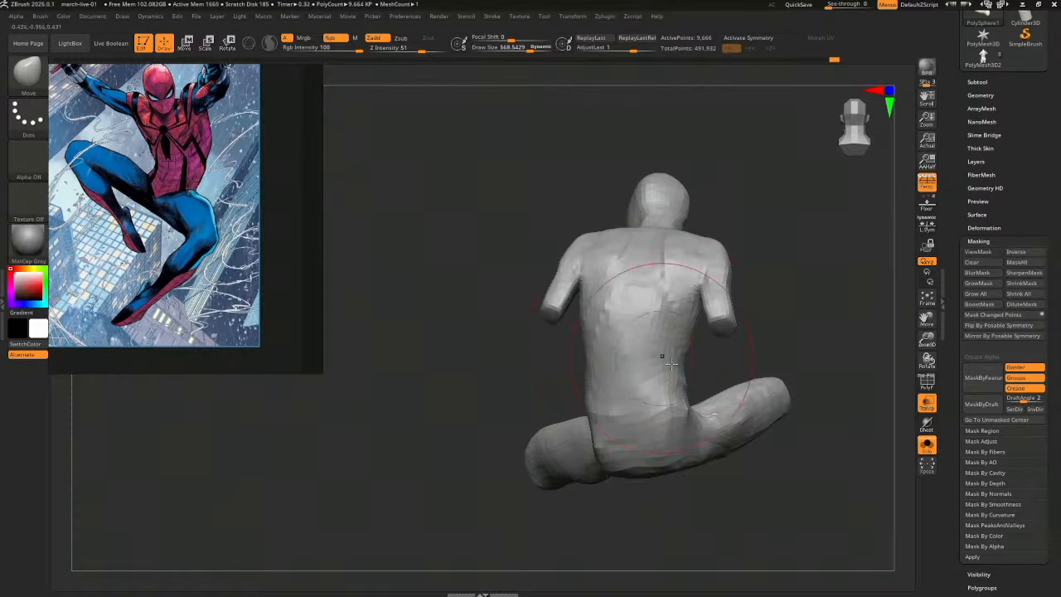
mouse_move(481, 503)
left_mouse_down()
mouse_move(696, 466)
mouse_move(743, 469)
mouse_move(680, 439)
left_mouse_up()
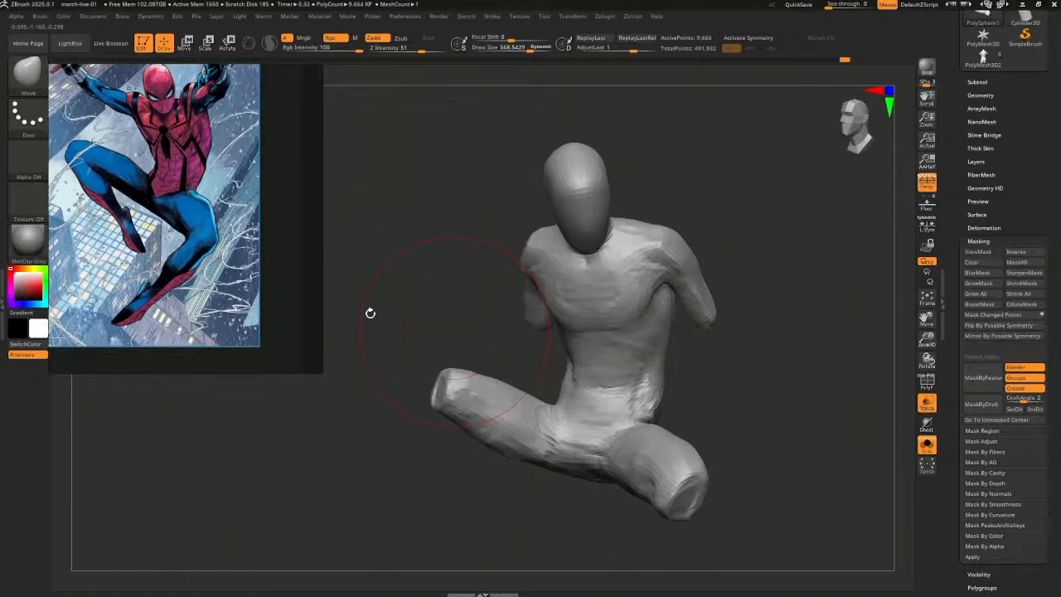
Recall the saved camera view, raise the figure by two subdivision levels, and adjust the groin with the Move brush
left_click(92, 15)
left_click(111, 391)
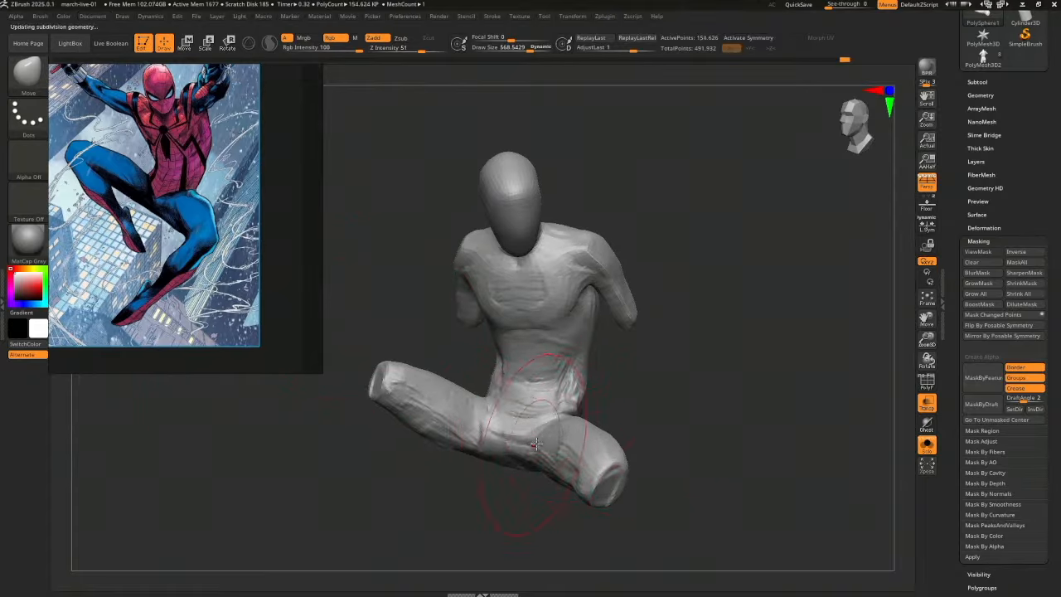
key("s")
mouse_move(540, 445)
left_mouse_down()
mouse_move(494, 438)
mouse_move(499, 430)
left_mouse_up()
Switch to the Kingslien_Clay brush with a draw size of about 146 and carve the crease between the right thigh and groin
key("1")
key("s")
key("s")
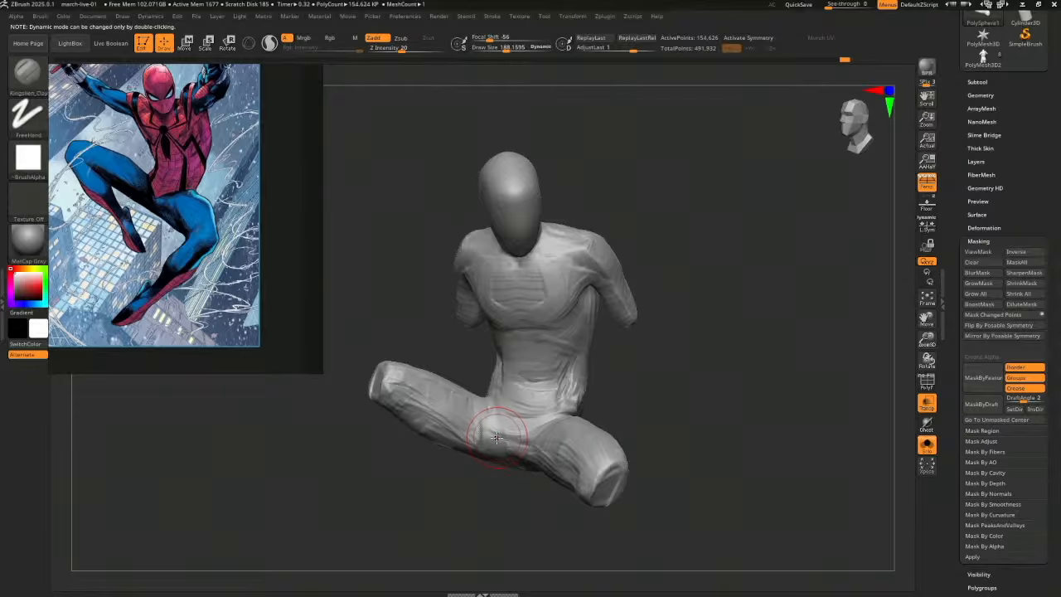
key("s")
mouse_move(495, 436)
left_mouse_down()
mouse_move(486, 436)
mouse_move(495, 450)
left_mouse_up()
left_click_drag(488, 412, 494, 450, "alt")
left_click_drag(453, 398, 481, 437, "alt")
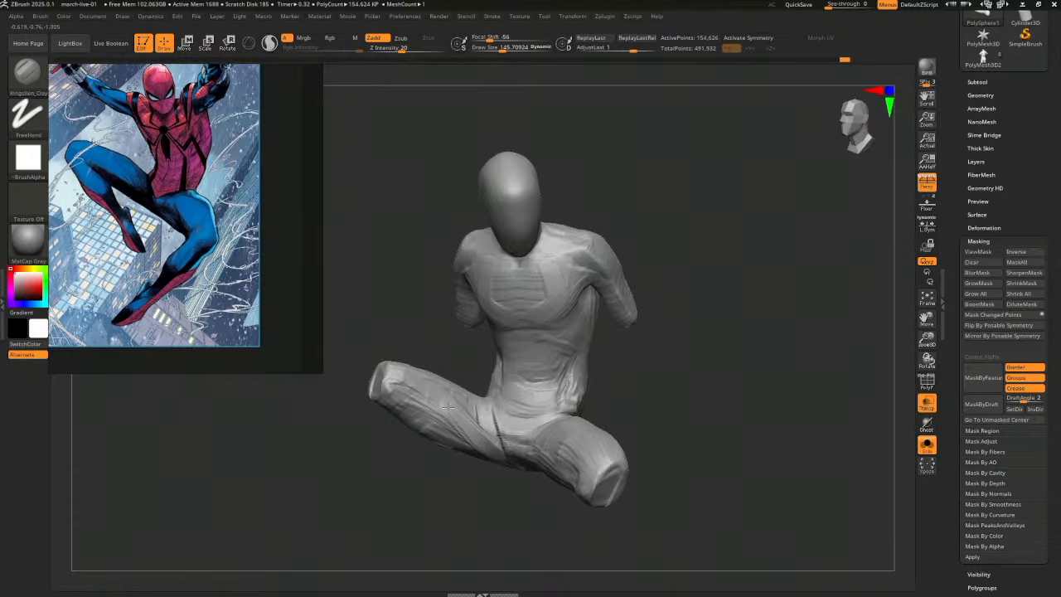
Build up the right inner thigh and groin with clay strokes and define where the left thigh meets the pelvis
mouse_move(445, 402)
left_mouse_down()
mouse_move(497, 454)
mouse_move(470, 443)
mouse_move(501, 439)
left_mouse_up()
mouse_move(469, 402)
left_mouse_down()
mouse_move(526, 456)
mouse_move(535, 446)
mouse_move(554, 456)
left_mouse_up()
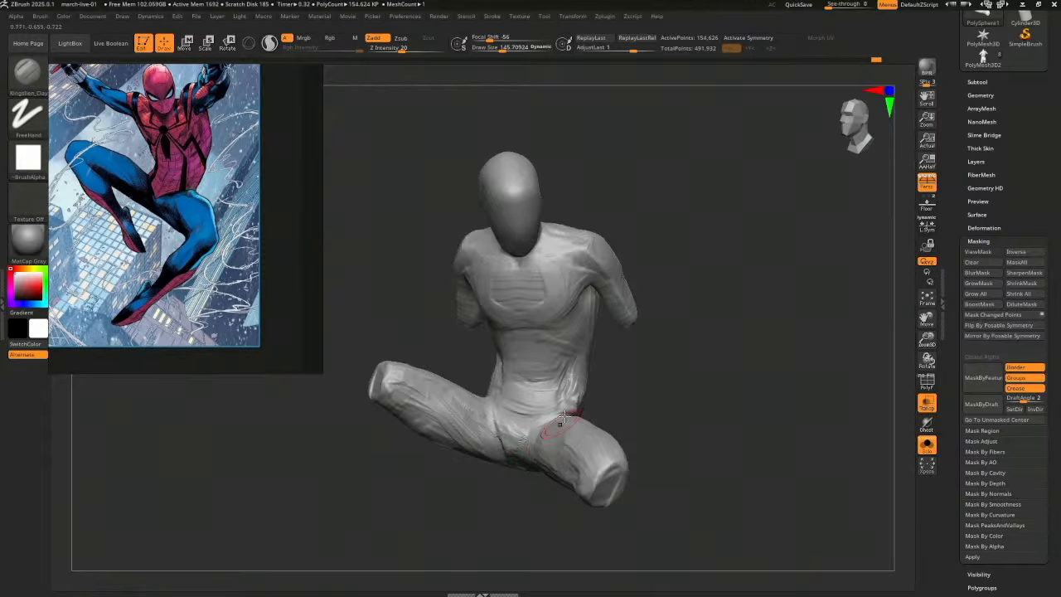
mouse_move(575, 415)
left_mouse_down()
mouse_move(552, 420)
mouse_move(583, 492)
left_mouse_up()
Enlarge the Kingslien_Clay brush to about 195 and work over the figure's right flank between armpit and waist
key("s")
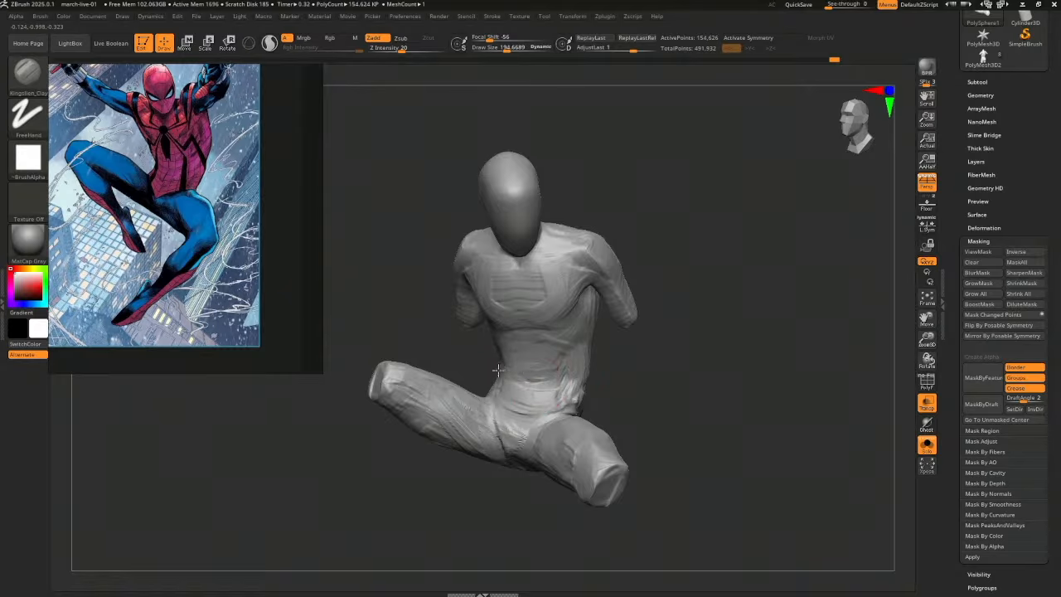
mouse_move(454, 386)
left_mouse_down()
mouse_move(508, 372)
mouse_move(466, 372)
left_mouse_up()
left_click_drag(433, 370, 474, 371)
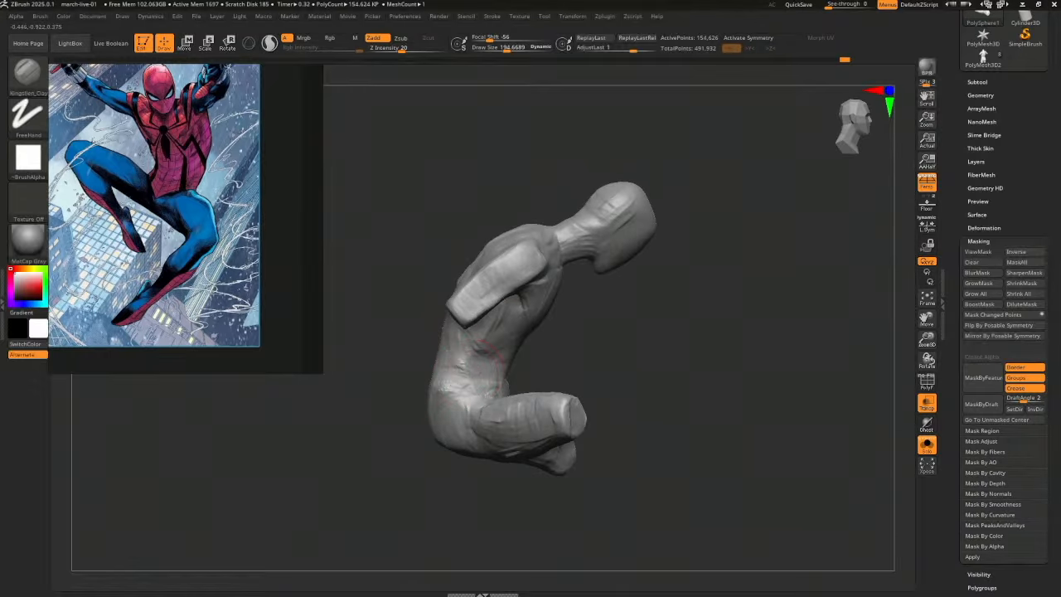
left_click_drag(602, 355, 729, 348)
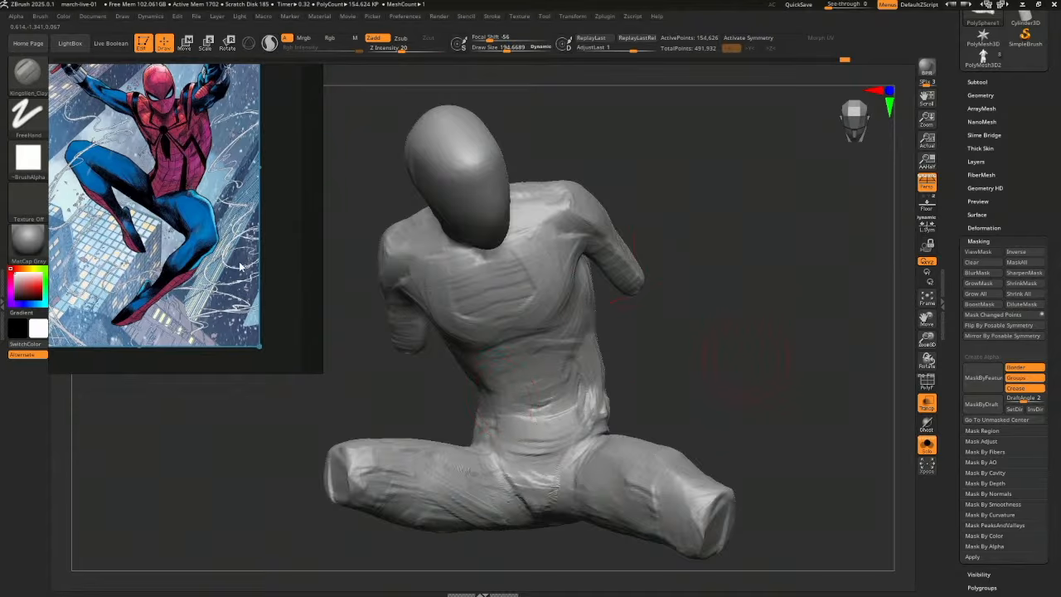
Reposition the reference image and step back through the undo history of the waist sculpting
left_click_drag(148, 175, 159, 174)
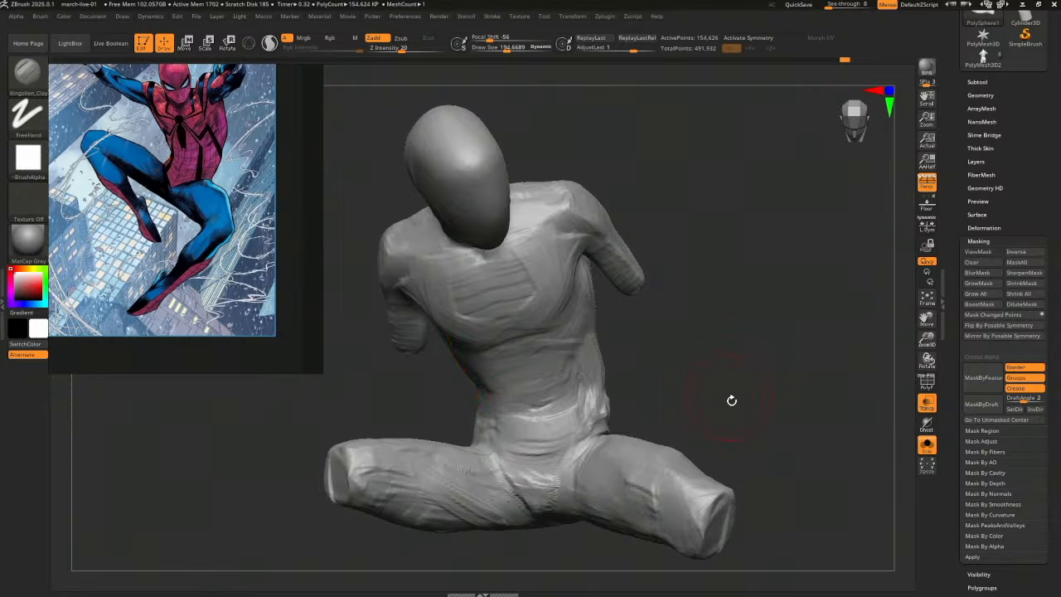
mouse_move(732, 400)
left_mouse_down()
mouse_move(739, 415)
mouse_move(783, 401)
left_mouse_up()
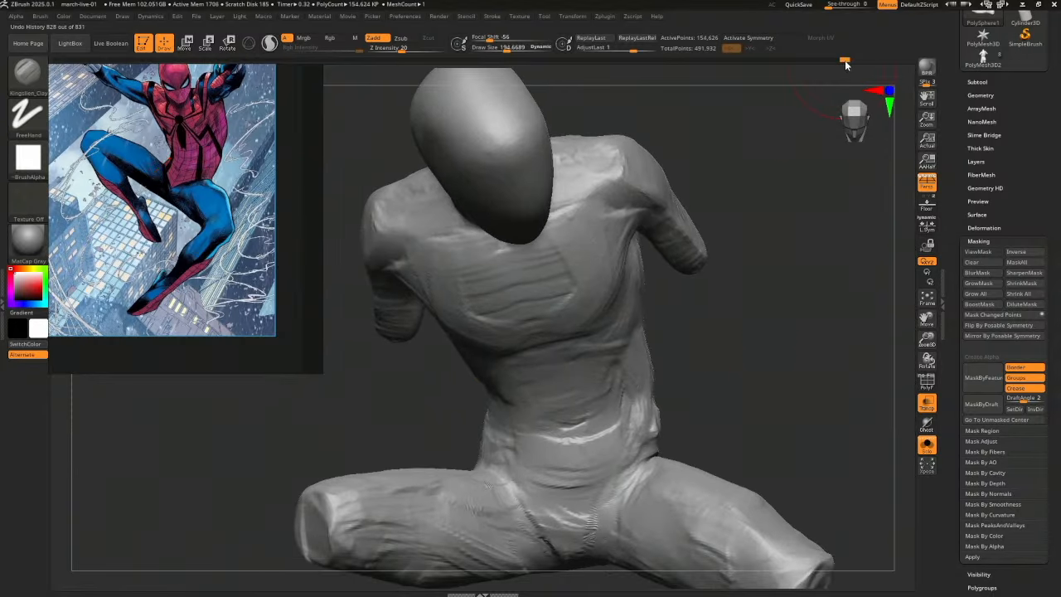
left_click_drag(845, 63, 817, 71)
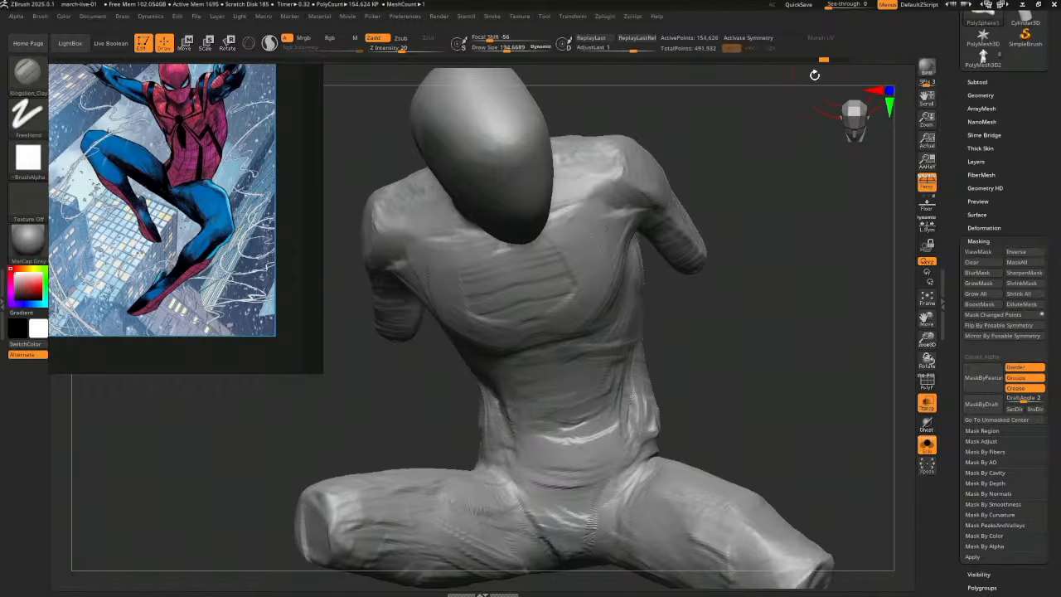
mouse_move(729, 284)
left_mouse_down()
mouse_move(722, 327)
mouse_move(766, 298)
mouse_move(615, 392)
left_mouse_up()
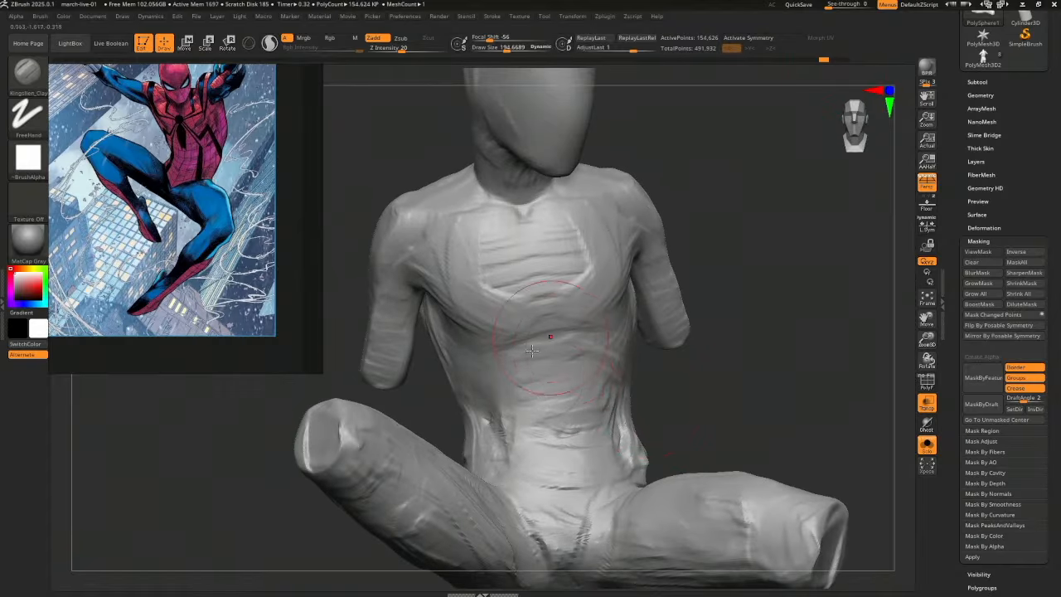
Sketch a red annotation arrow from the abdomen outward past the figure's left arm
key("ctrl+shift+3")
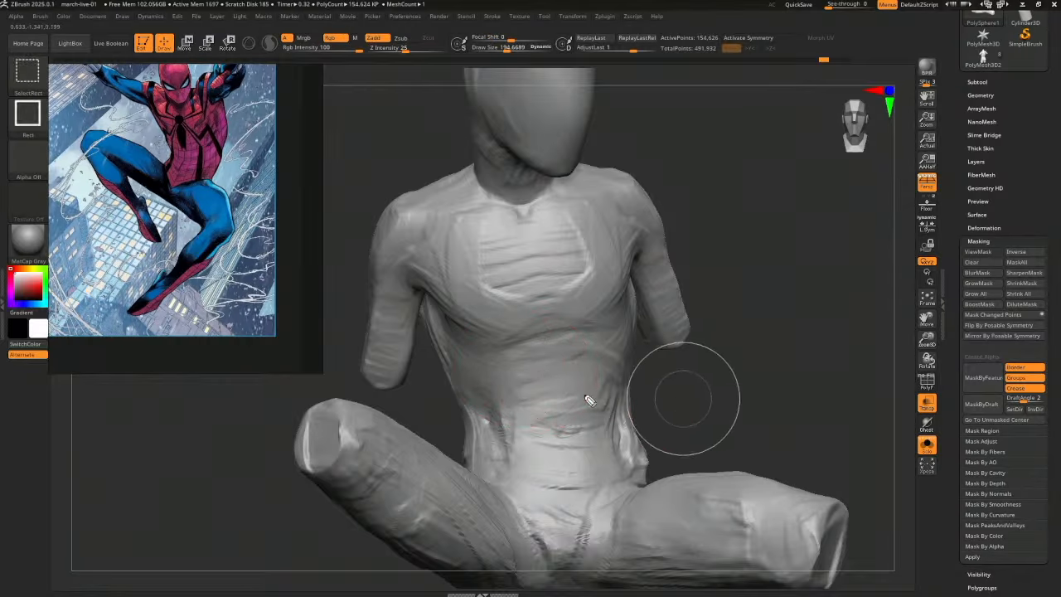
left_click_drag(539, 364, 729, 330)
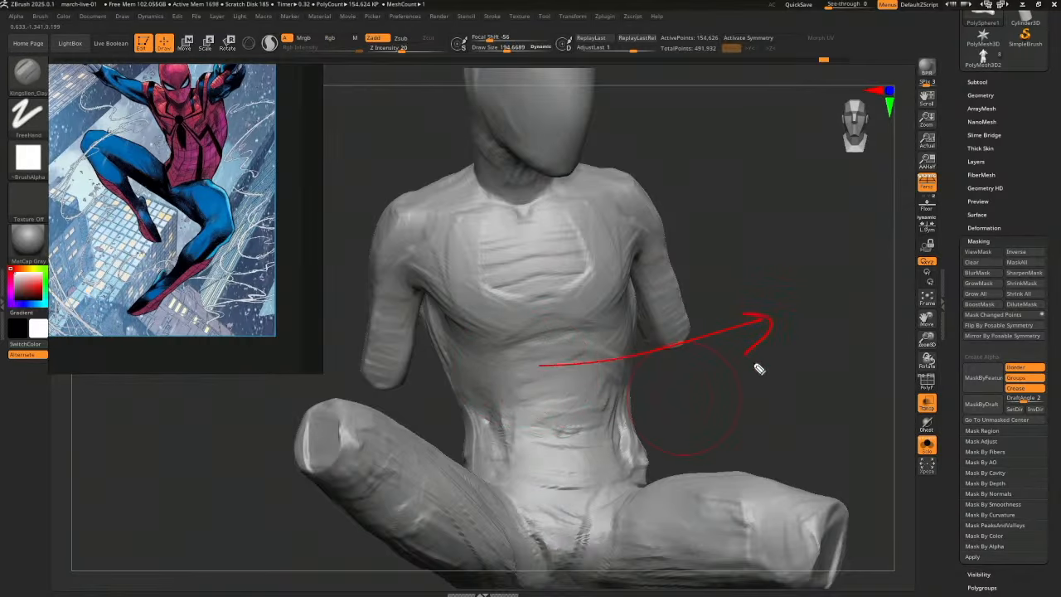
mouse_move(761, 367)
left_mouse_down()
mouse_move(736, 403)
mouse_move(716, 416)
mouse_move(707, 408)
mouse_move(770, 429)
mouse_move(660, 130)
mouse_move(417, 390)
mouse_move(497, 449)
mouse_move(767, 424)
mouse_move(657, 388)
left_mouse_up()
With the legs and pelvis masked, lay a Transpose Rotate line outward from the upper chest and recall the saved camera view
left_click(880, 348, "ctrl")
key("r")
left_click_drag(539, 323, 743, 303)
left_click_drag(744, 392, 714, 438)
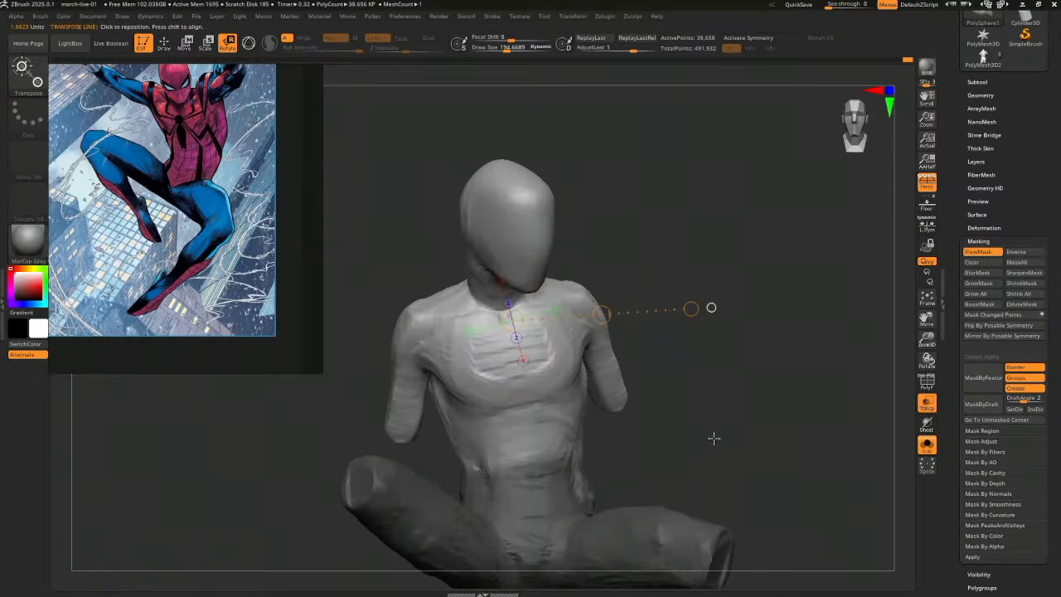
left_click(98, 17)
left_click(107, 395)
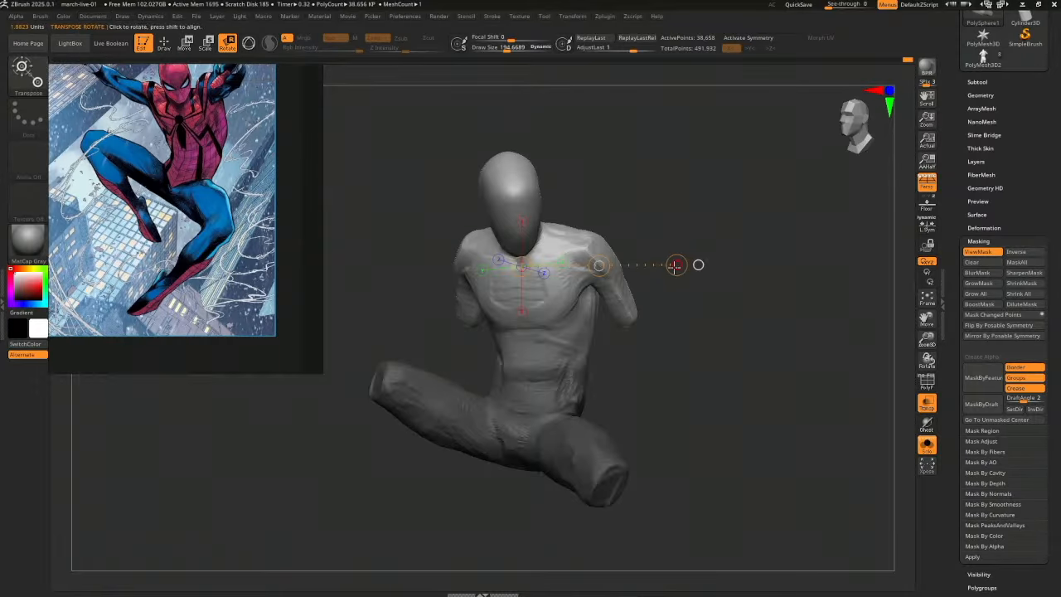
Keep the mask on the legs and pelvis and rotate the torso slightly about the upper chest with Transpose Rotate
left_click_drag(677, 264, 677, 264)
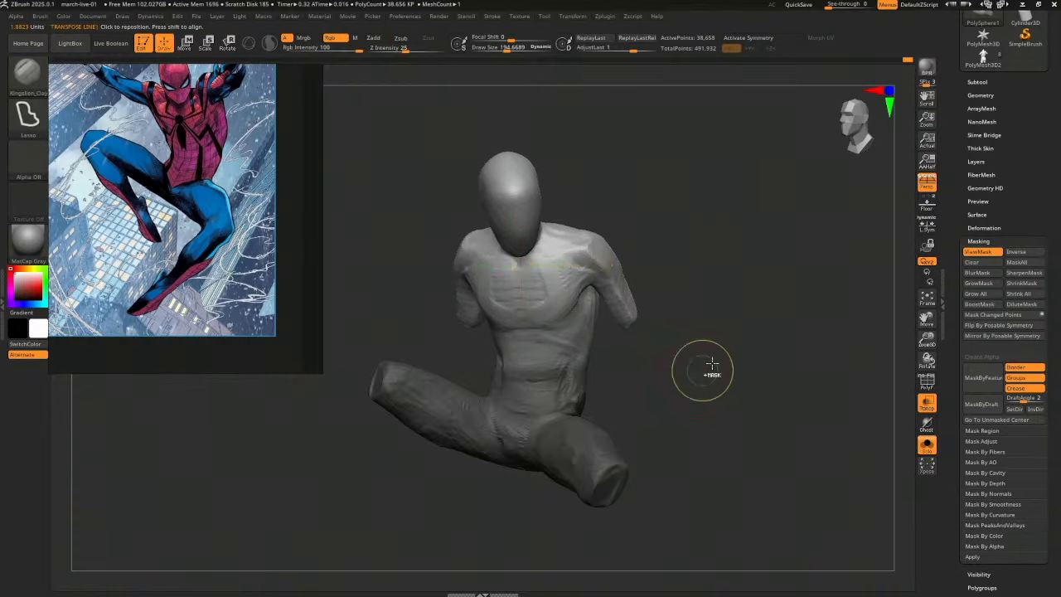
mouse_move(751, 346)
left_mouse_down("ctrl")
mouse_move(646, 142)
mouse_move(410, 272)
mouse_move(499, 379)
mouse_move(548, 393)
mouse_move(620, 380)
mouse_move(687, 350)
left_mouse_up("ctrl")
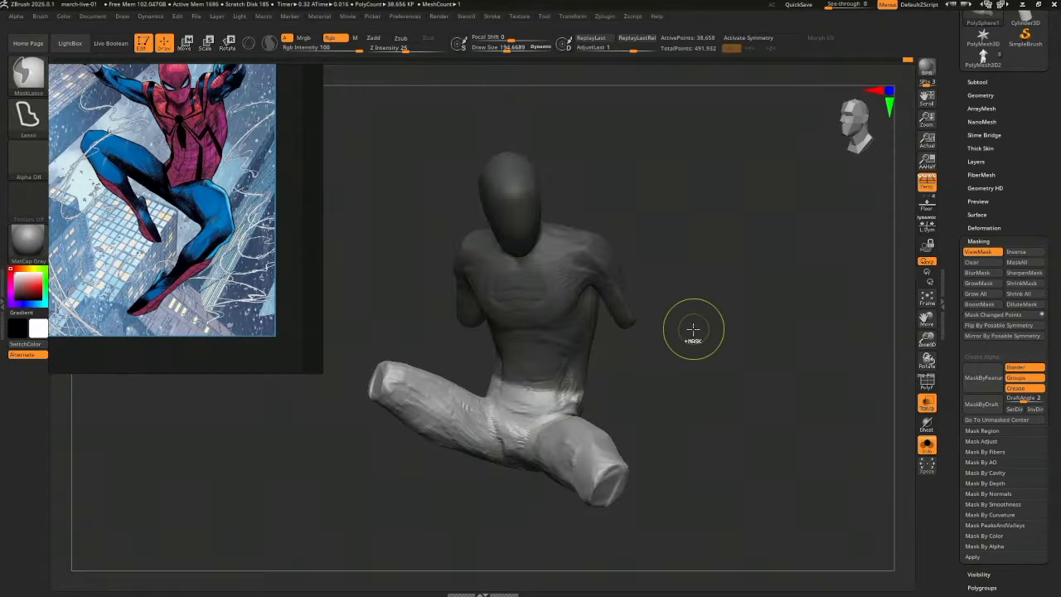
left_click(726, 324, "ctrl")
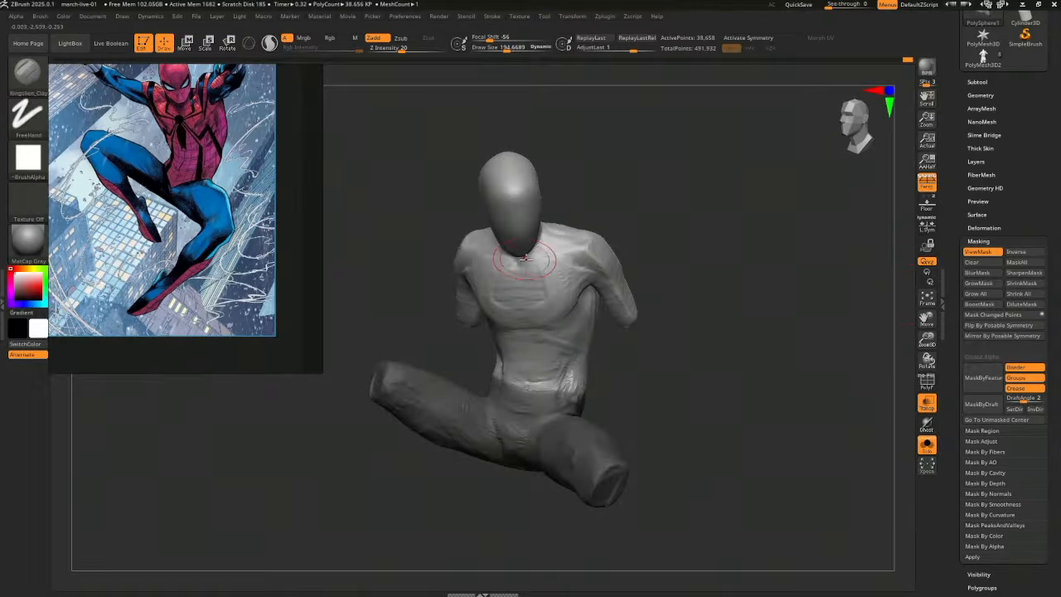
key("w")
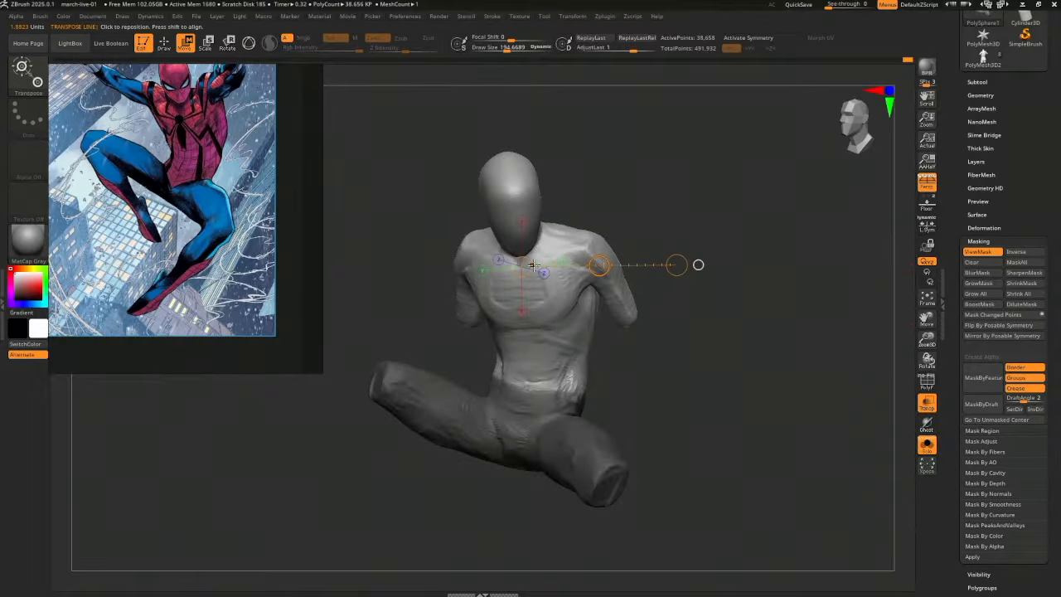
key("r")
left_click_drag(675, 264, 665, 348)
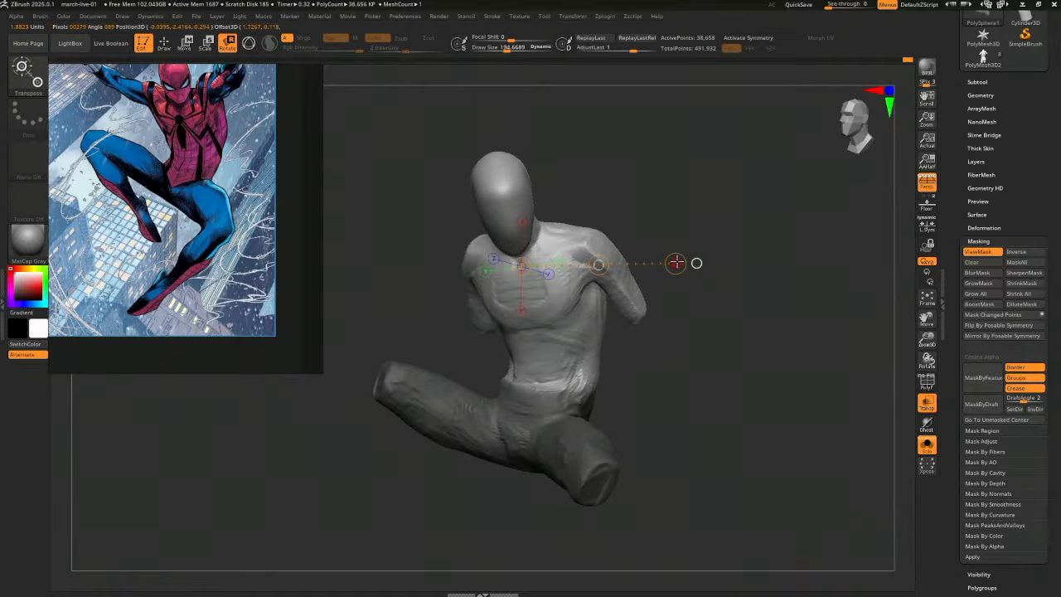
left_click_drag(676, 262, 675, 262)
Lay a Transpose line from the waist outward, adjust the upper body's lean about it, and return to sculpting
left_click_drag(537, 370, 650, 372)
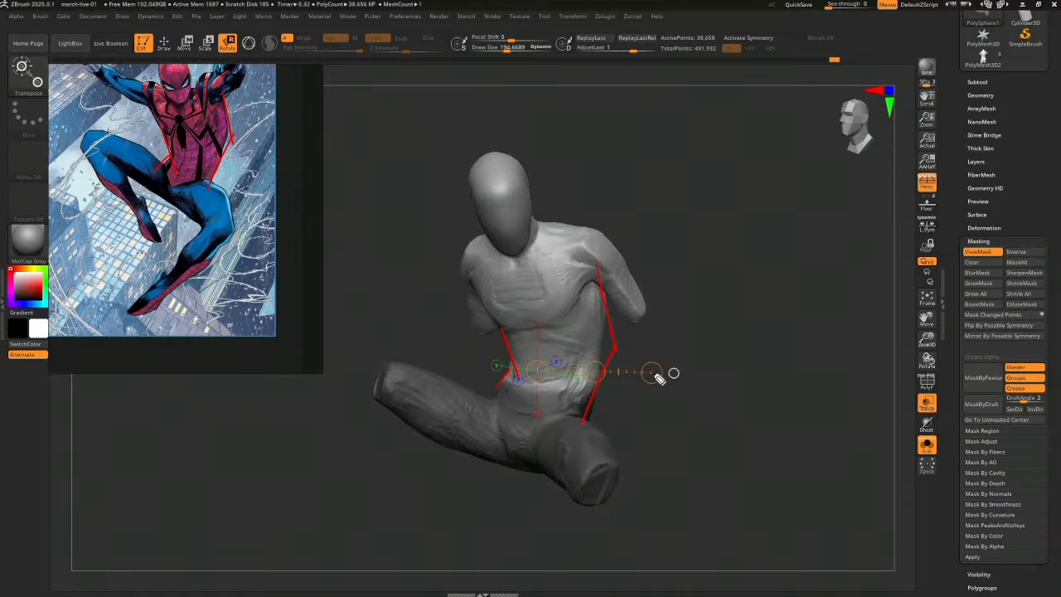
left_click_drag(652, 372, 597, 372)
key("w")
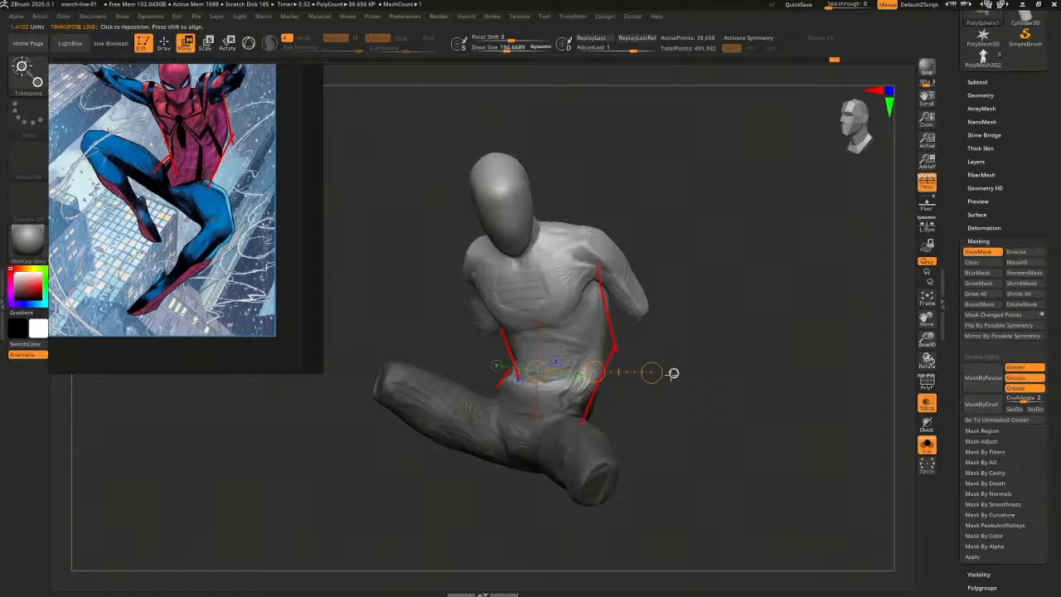
key("q")
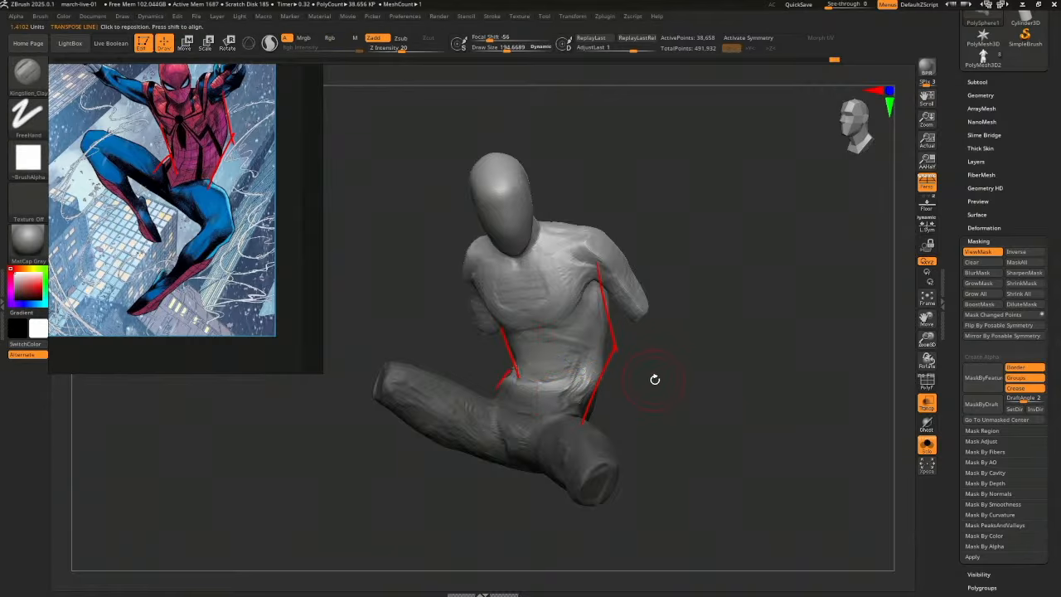
Clear the leg mask and reshape the back, waist and hips from behind with the Move brush enlarged to about 366
mouse_move(674, 392)
left_mouse_down()
mouse_move(707, 406)
mouse_move(637, 390)
mouse_move(647, 364)
mouse_move(587, 362)
mouse_move(617, 307)
left_mouse_up()
key("b")
key("m")
key("v")
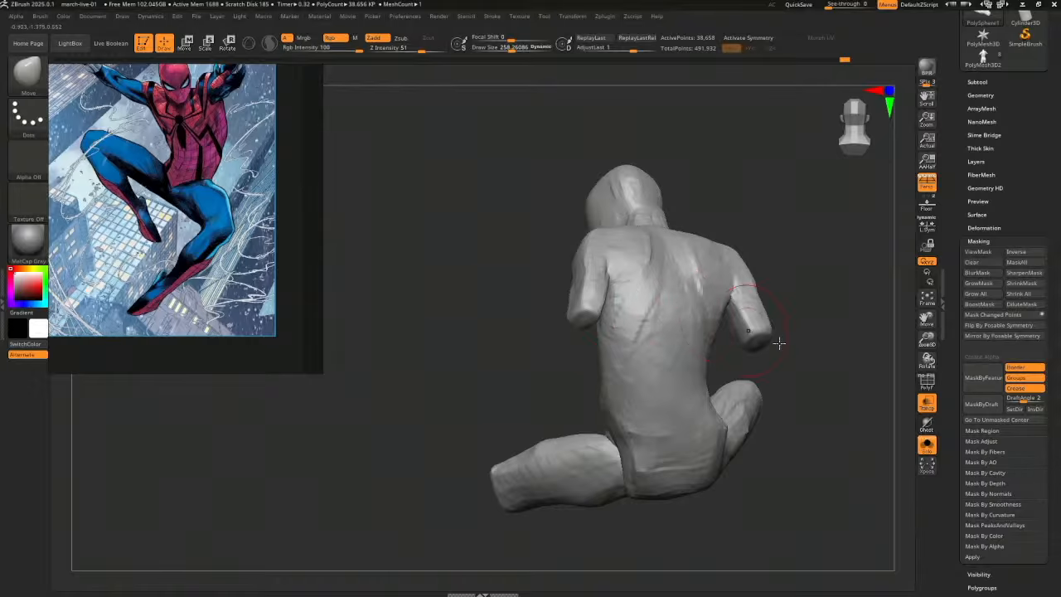
mouse_move(779, 343)
left_mouse_down()
mouse_move(802, 363)
mouse_move(847, 371)
mouse_move(803, 401)
left_mouse_up()
key("s")
left_click_drag(715, 400, 714, 400)
mouse_move(704, 466)
left_mouse_down()
mouse_move(676, 463)
mouse_move(705, 439)
mouse_move(687, 421)
mouse_move(619, 420)
left_mouse_up()
key("s")
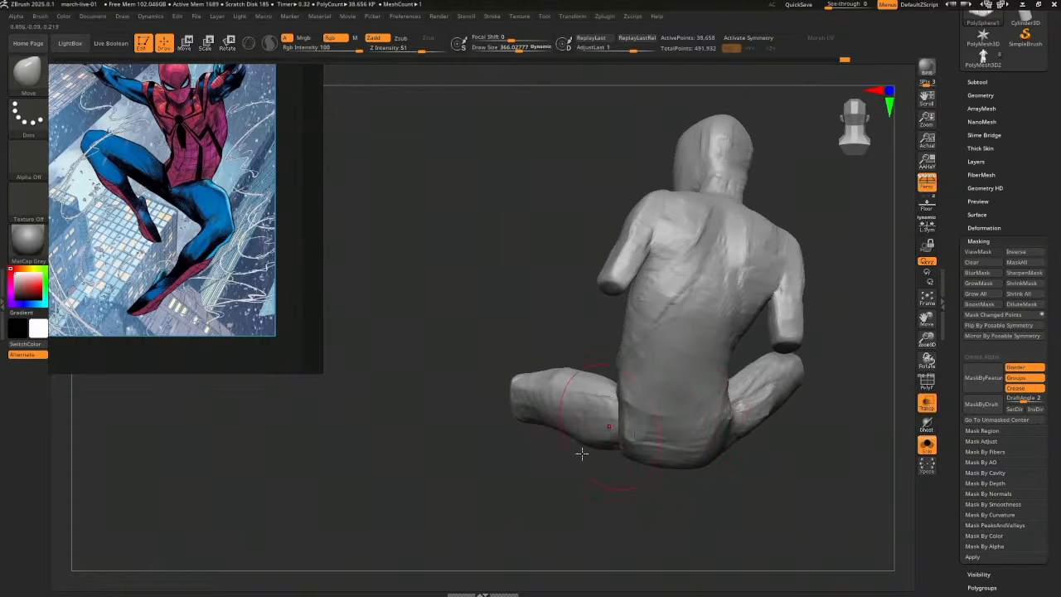
mouse_move(581, 452)
left_mouse_down()
mouse_move(729, 466)
mouse_move(753, 415)
mouse_move(742, 431)
mouse_move(758, 436)
mouse_move(744, 433)
mouse_move(761, 426)
mouse_move(741, 445)
mouse_move(752, 482)
left_mouse_up()
Switch to the Kingslien_Clay brush at a draw size of about 135 and sculpt the figure's right hip and lower waist
key("s")
key("1")
key("s")
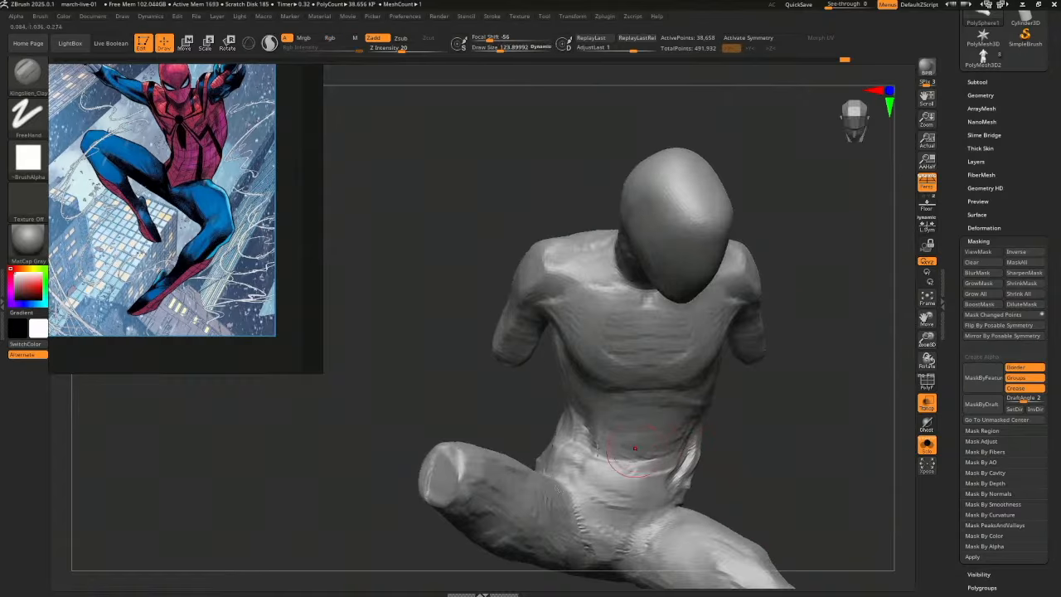
left_click_drag(547, 436, 544, 416)
left_click_drag(569, 462, 585, 454)
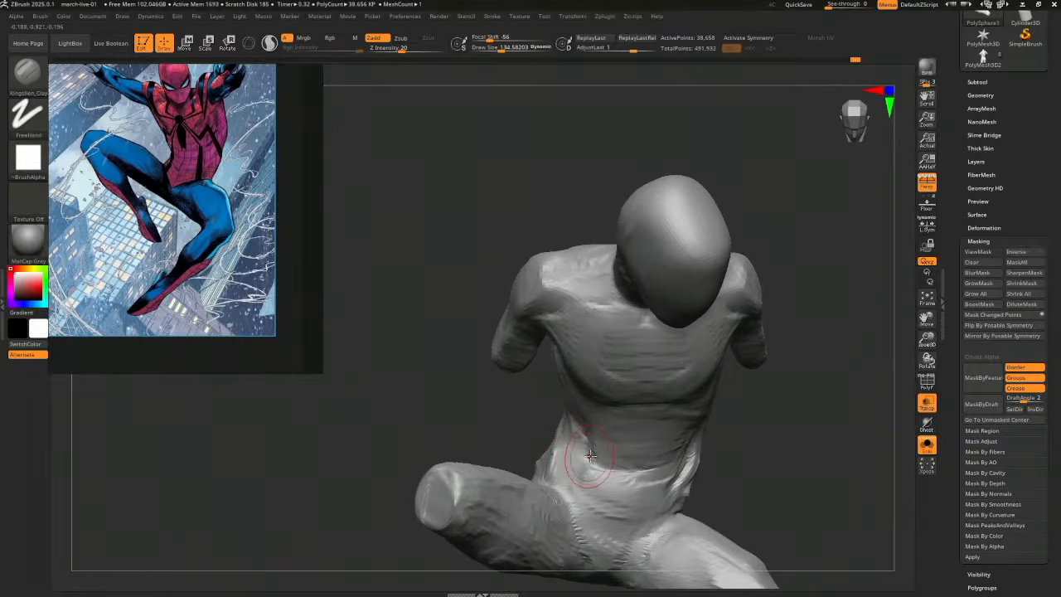
left_click_drag(744, 468, 727, 433)
Raise the figure by one subdivision level and build up the left oblique and side of the ribcage with clay strokes
key("d")
mouse_move(669, 452)
left_mouse_down()
mouse_move(694, 397)
mouse_move(671, 436)
left_mouse_up()
left_click_drag(752, 432, 715, 425)
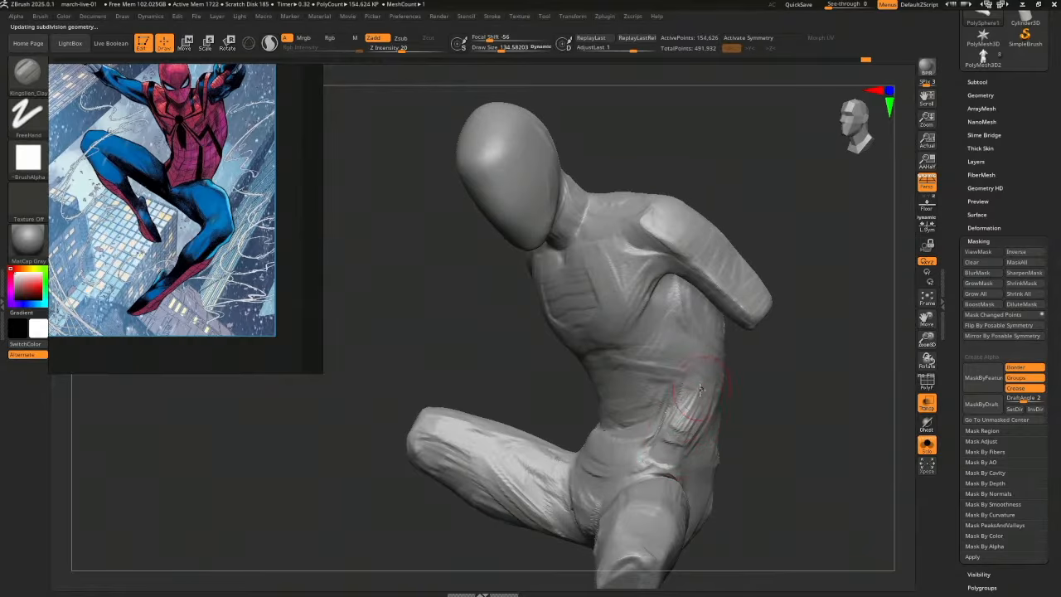
mouse_move(700, 389)
left_mouse_down()
mouse_move(681, 409)
mouse_move(684, 390)
mouse_move(673, 412)
mouse_move(681, 426)
left_mouse_up()
mouse_move(734, 384)
left_mouse_down()
mouse_move(756, 389)
mouse_move(714, 401)
left_mouse_up()
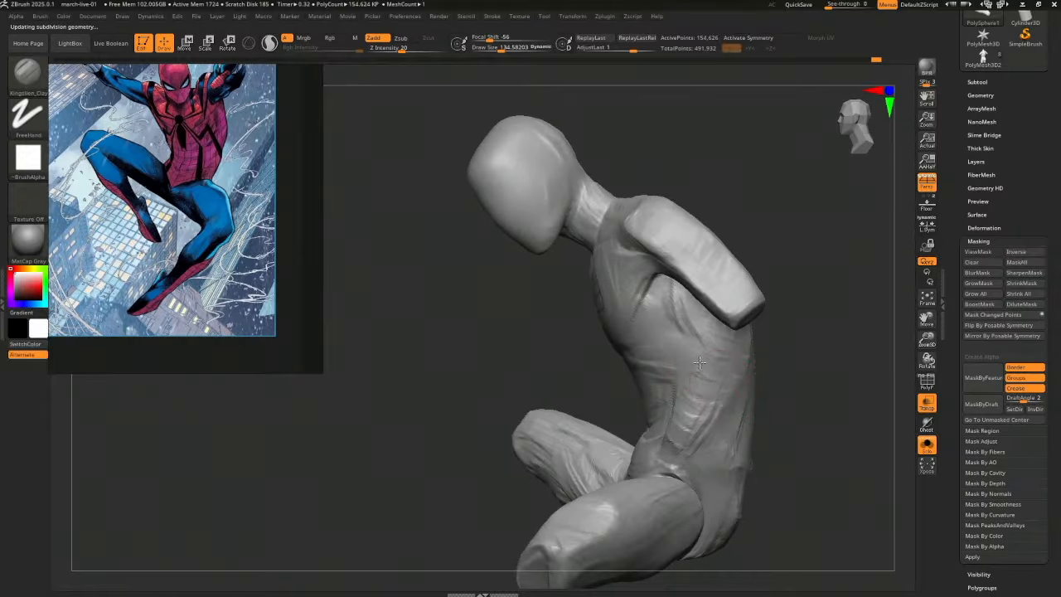
mouse_move(699, 363)
left_mouse_down()
mouse_move(687, 358)
mouse_move(682, 329)
mouse_move(702, 343)
left_mouse_up()
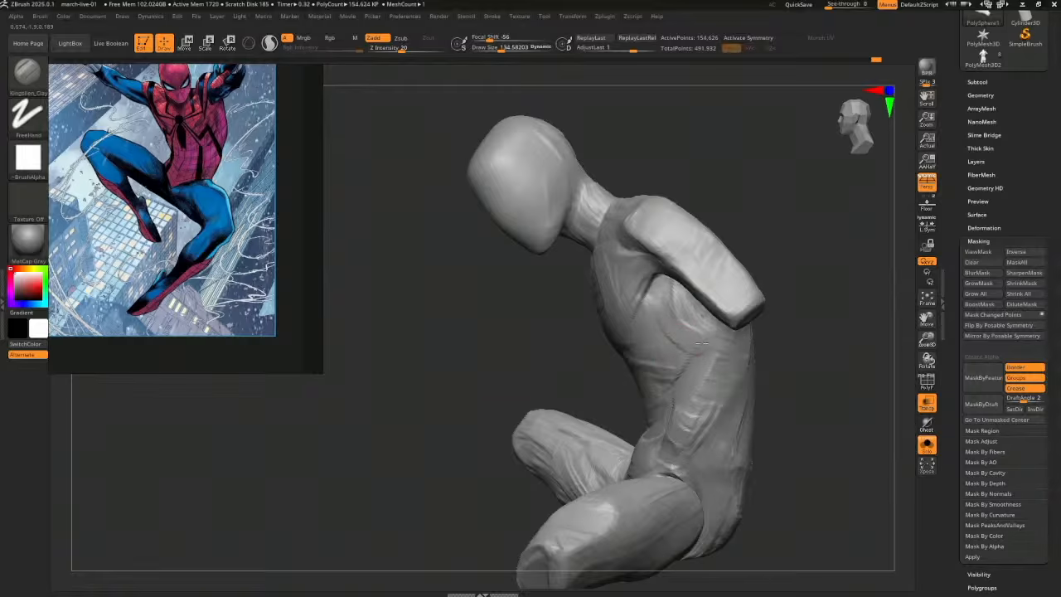
left_click_drag(788, 367, 852, 366)
Sculpt the sternum line, the lower edge of the chest and the figure's right ribs with clay strokes
left_click_drag(525, 379, 573, 370)
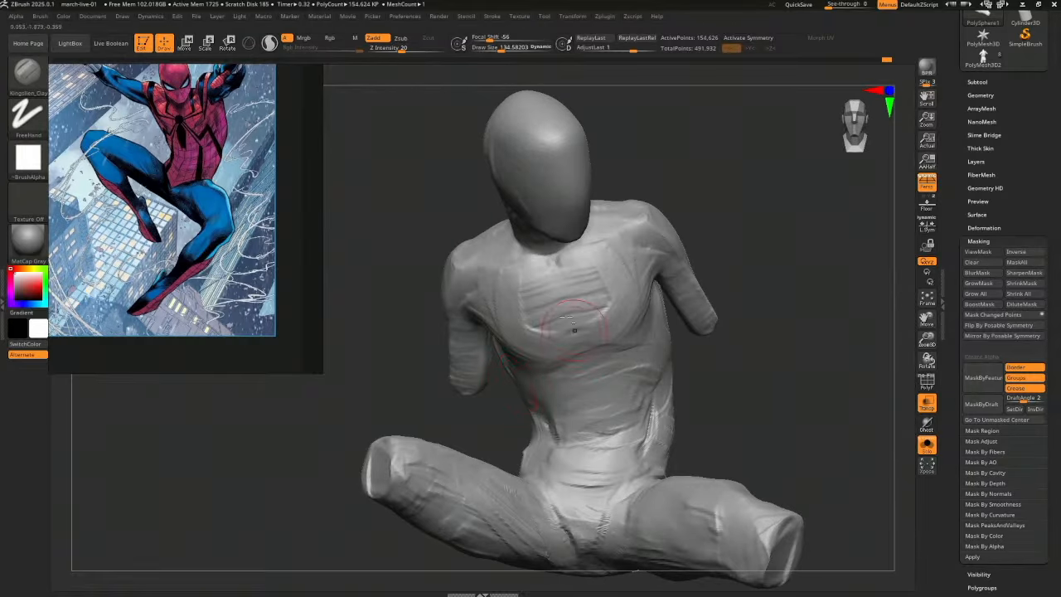
left_click_drag(723, 374, 797, 376)
mouse_move(544, 371)
left_mouse_down()
mouse_move(500, 360)
mouse_move(551, 388)
left_mouse_up()
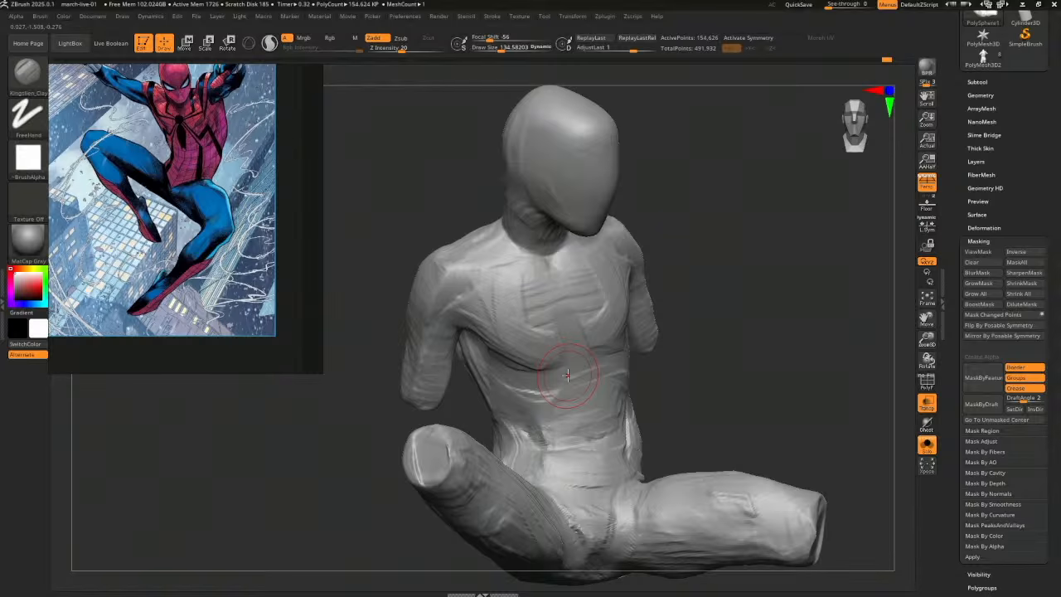
left_click_drag(732, 396, 681, 403)
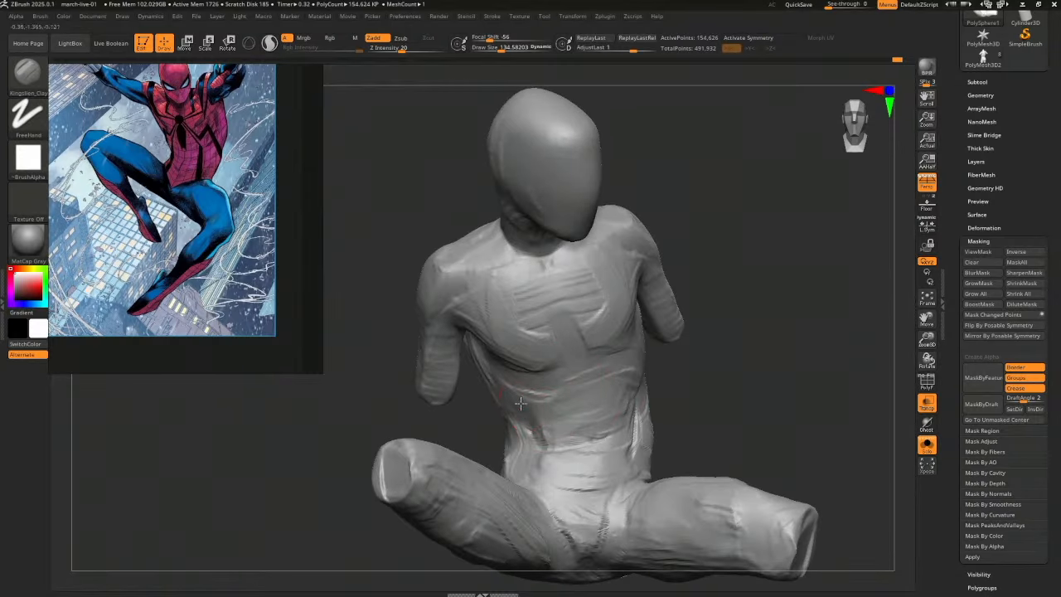
left_click_drag(682, 362, 668, 355)
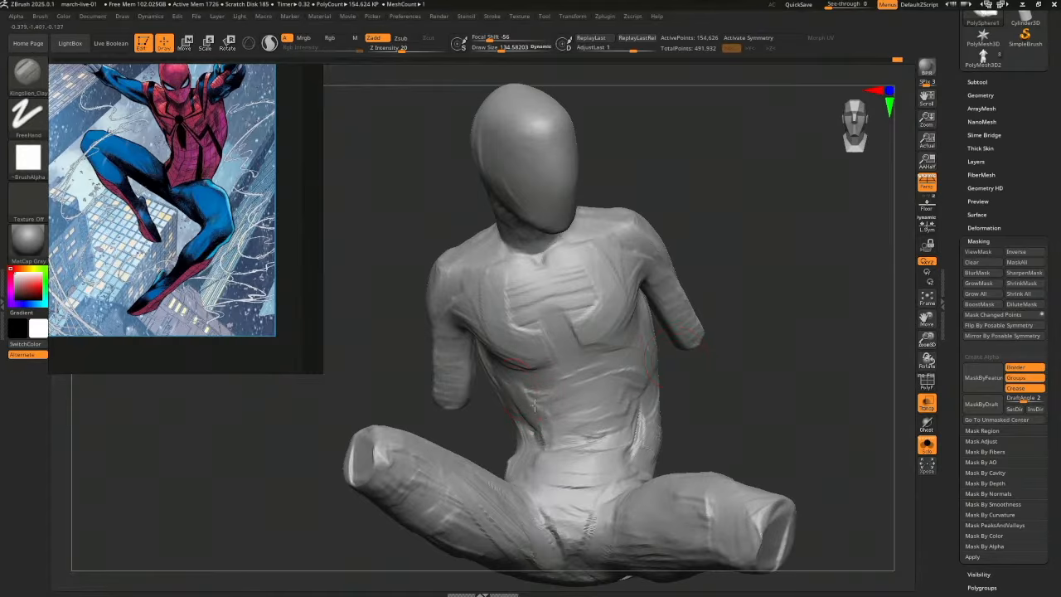
Define the upper abdomen, the rib muscles above the left oblique and the lower ribs on the right with clay strokes
left_click_drag(744, 370, 603, 368, "alt")
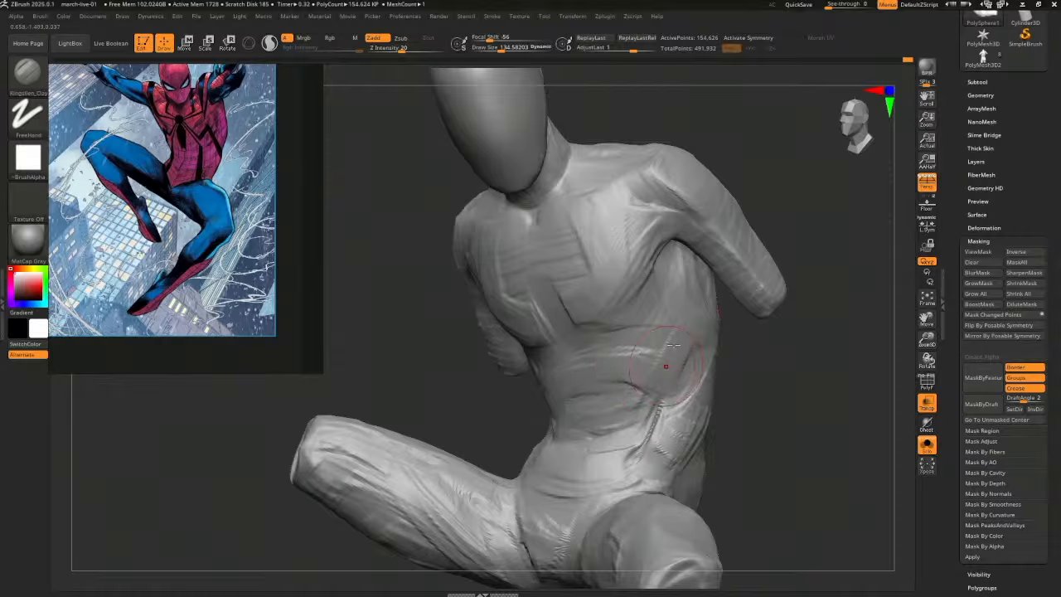
left_click_drag(715, 348, 687, 365)
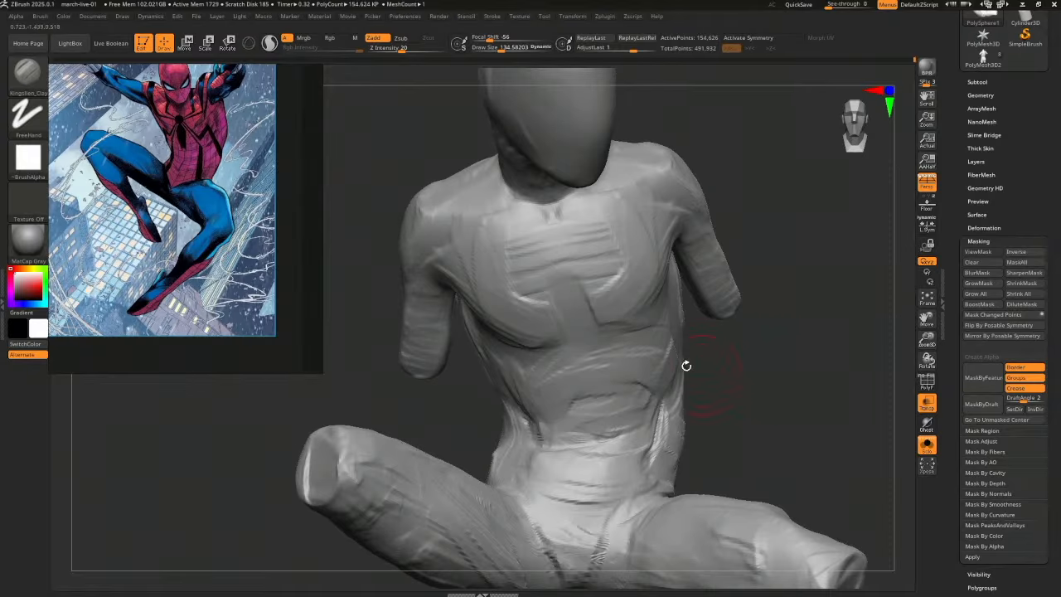
left_click_drag(735, 338, 708, 352)
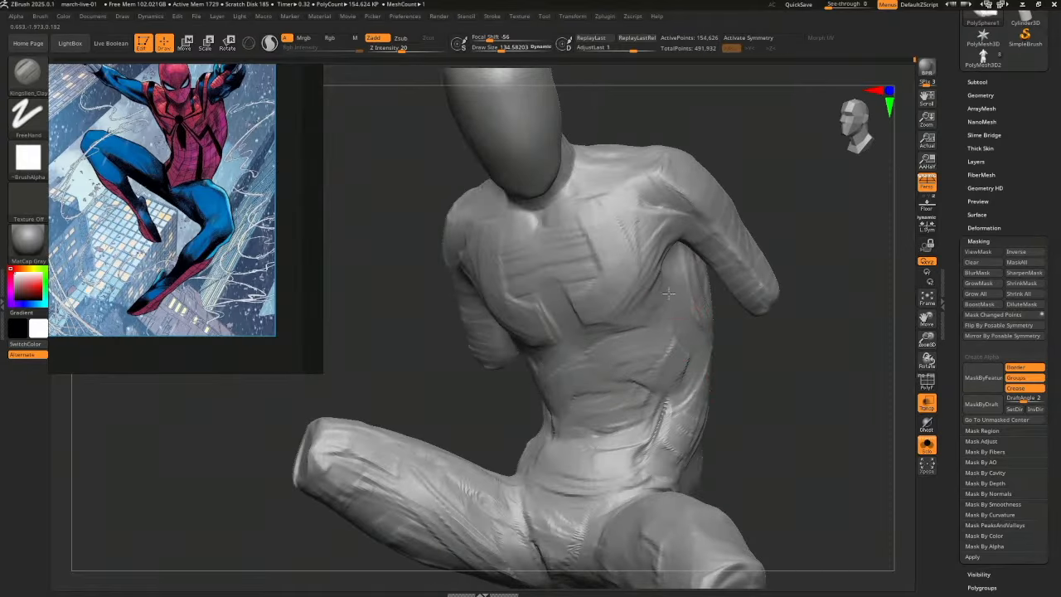
left_click_drag(663, 315, 785, 348)
mouse_move(535, 358)
left_mouse_down()
mouse_move(500, 322)
mouse_move(532, 366)
left_mouse_up()
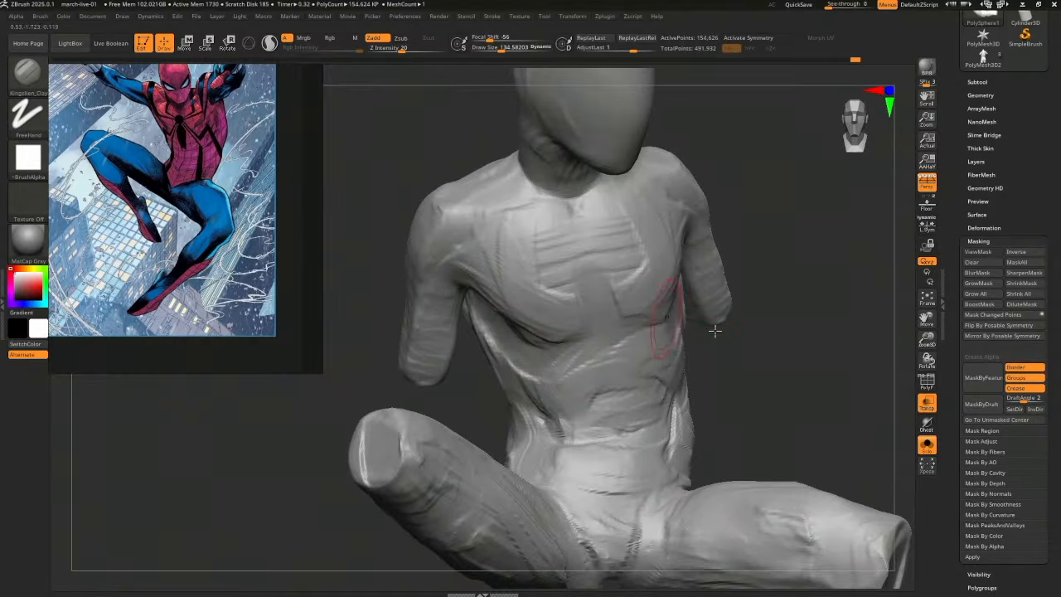
left_click_drag(714, 330, 678, 294)
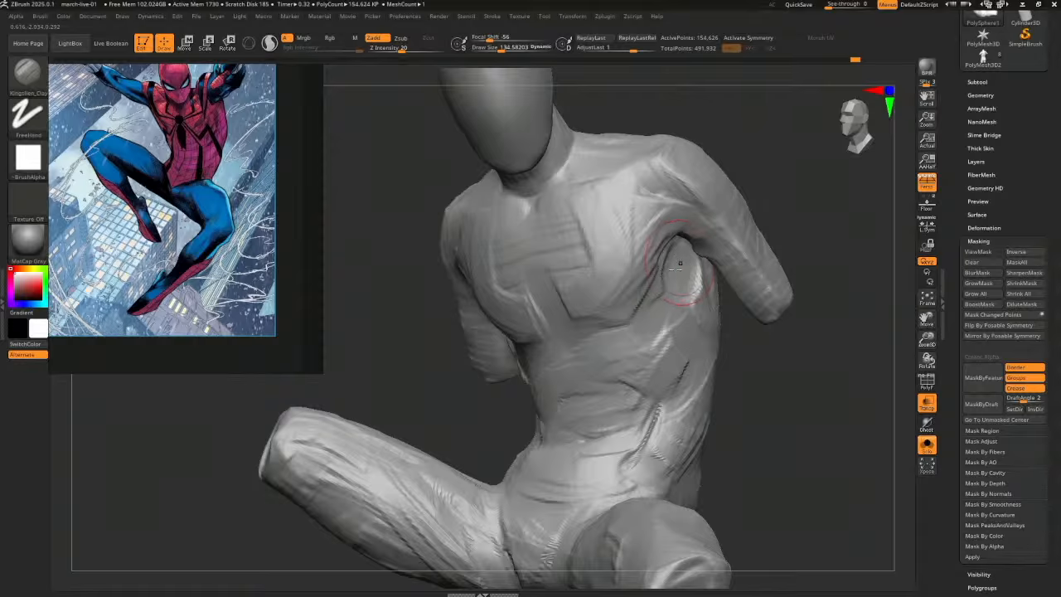
Build up the lower ribs and upper oblique on the figure's right side, below the chest, with clay strokes
mouse_move(767, 355)
left_mouse_down()
mouse_move(784, 348)
mouse_move(706, 345)
left_mouse_up()
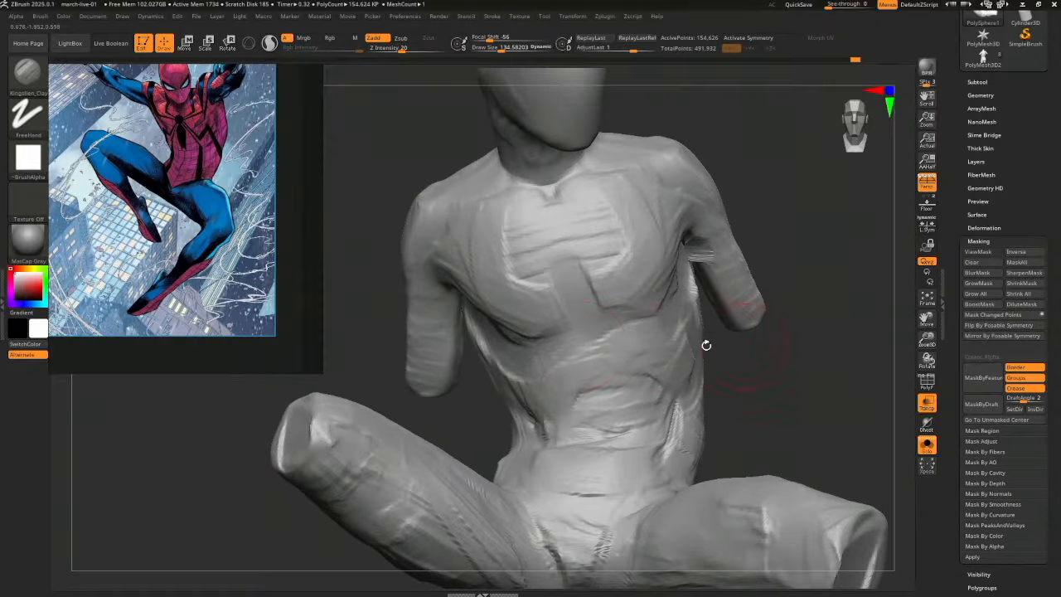
right_click_drag(465, 335, 485, 357)
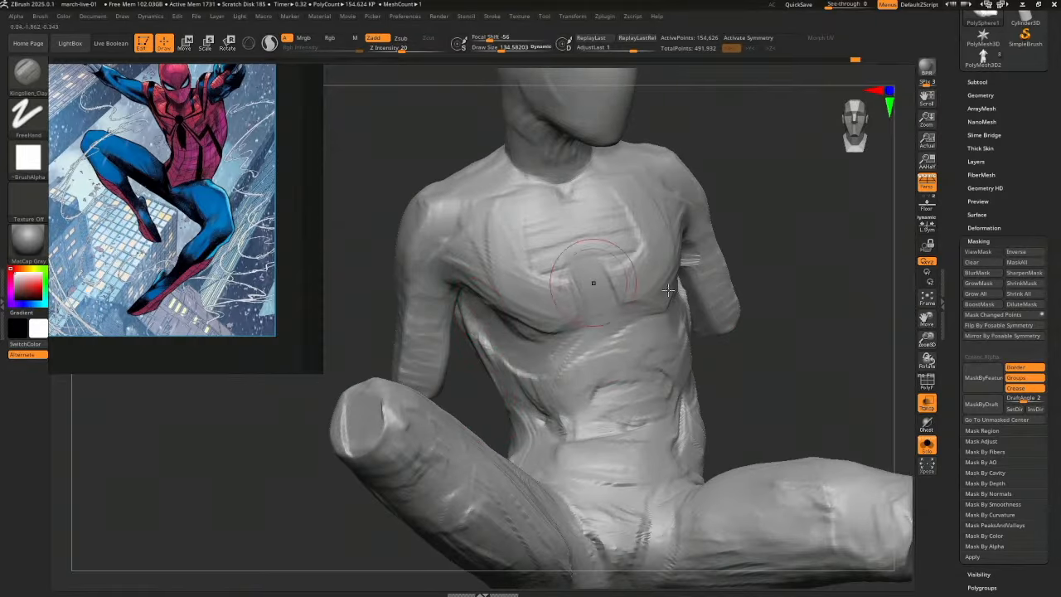
right_click_drag(479, 308, 507, 356)
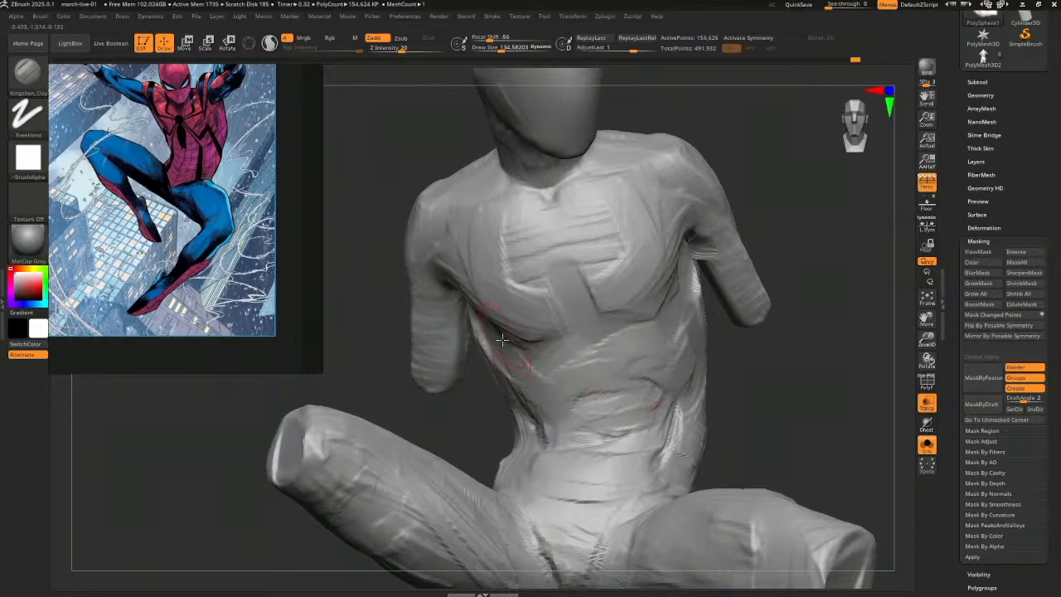
right_click_drag(542, 385, 518, 402)
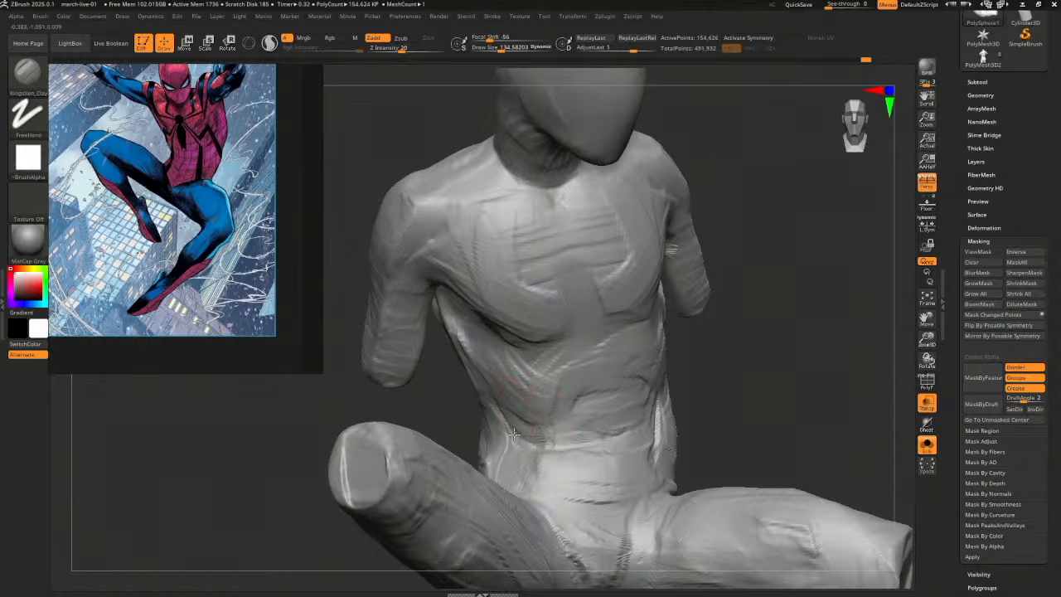
right_click_drag(702, 355, 533, 366)
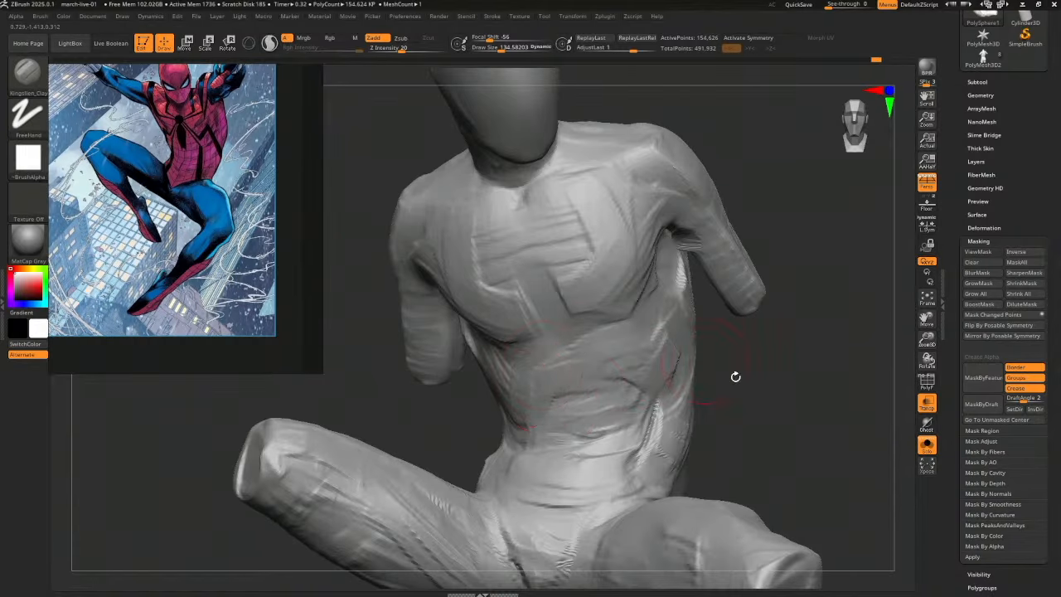
left_click_drag(735, 377, 517, 389)
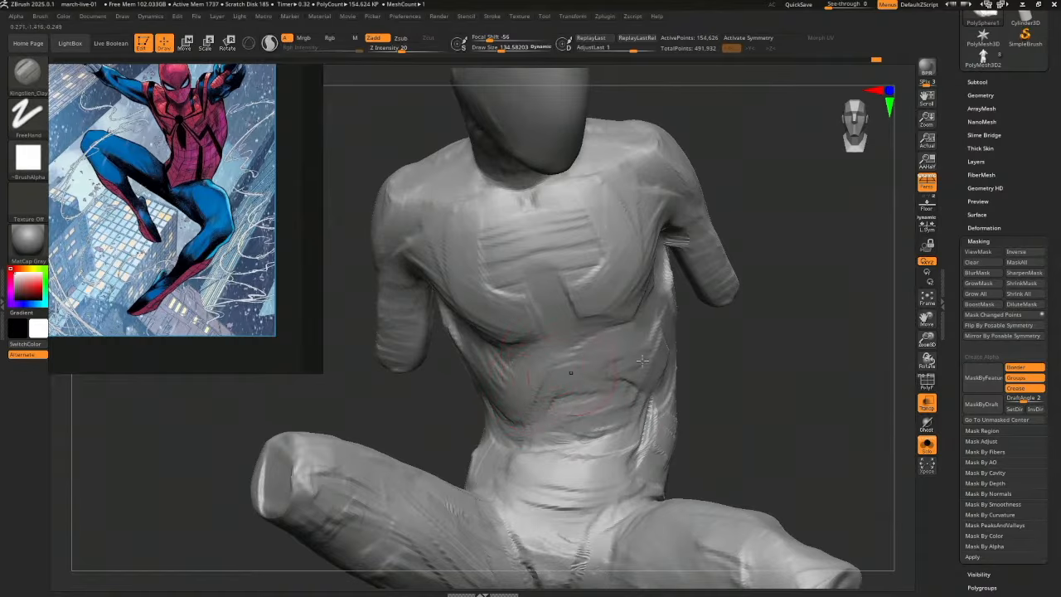
Build up the abdominal muscle blocks and lower belly of the torso with clay brush strokes
mouse_move(642, 359)
right_mouse_down()
mouse_move(648, 370)
mouse_move(724, 374)
right_mouse_up()
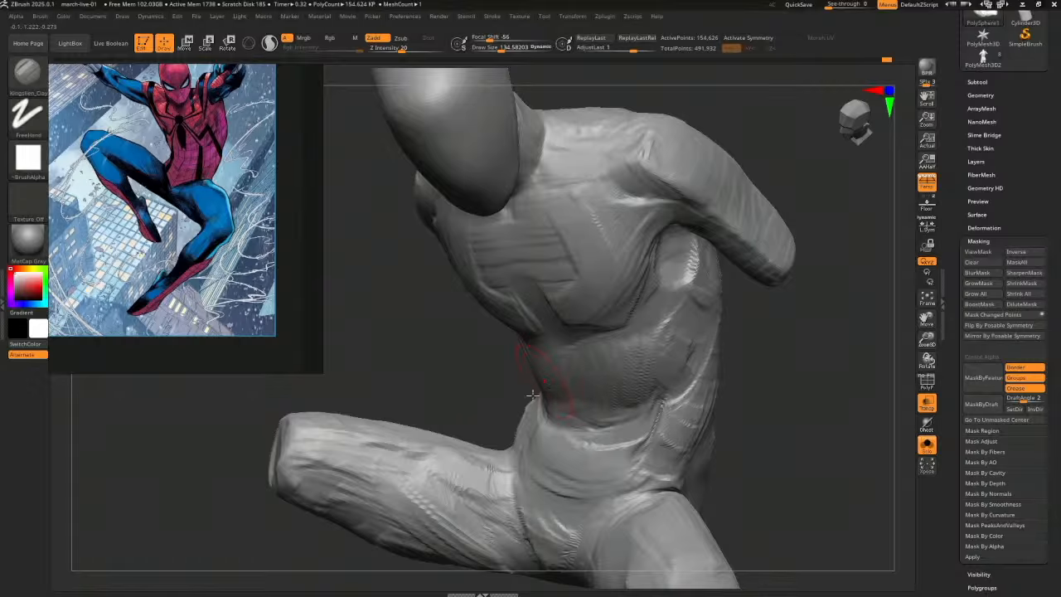
right_click_drag(572, 391, 600, 391)
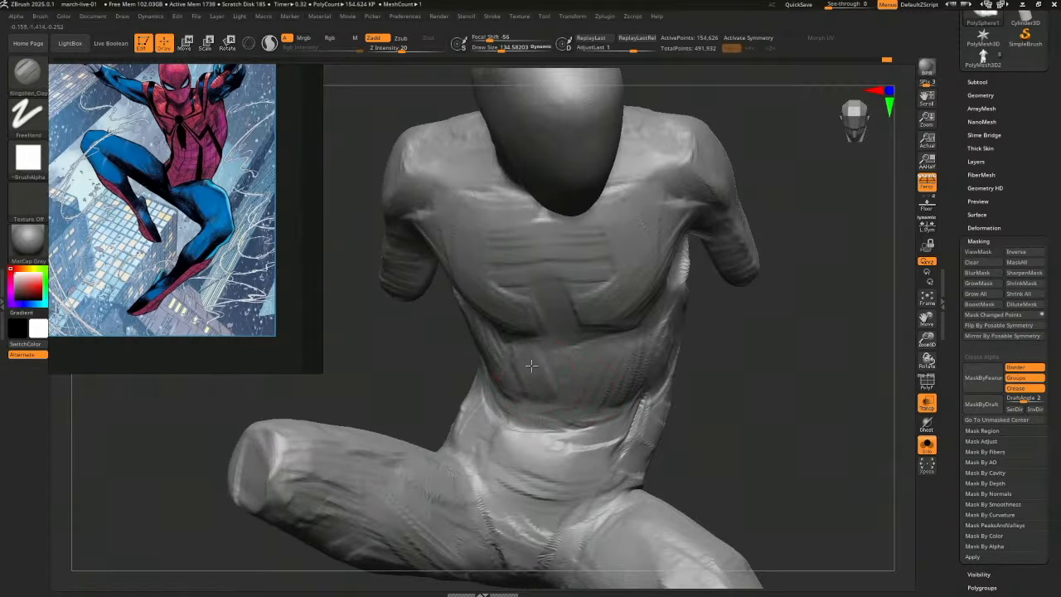
mouse_move(545, 394)
left_mouse_down()
mouse_move(610, 373)
mouse_move(550, 410)
mouse_move(623, 408)
left_mouse_up()
left_click_drag(503, 444, 490, 465)
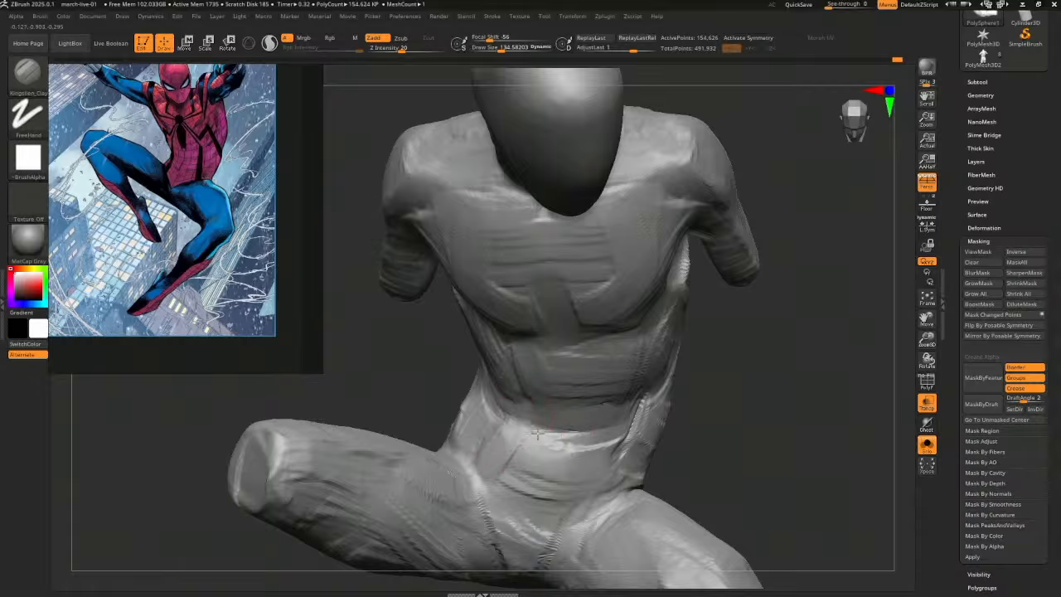
mouse_move(537, 434)
left_mouse_down()
mouse_move(615, 431)
mouse_move(571, 446)
mouse_move(621, 446)
mouse_move(554, 454)
mouse_move(599, 441)
mouse_move(579, 475)
left_mouse_up()
left_click_drag(502, 442, 512, 479)
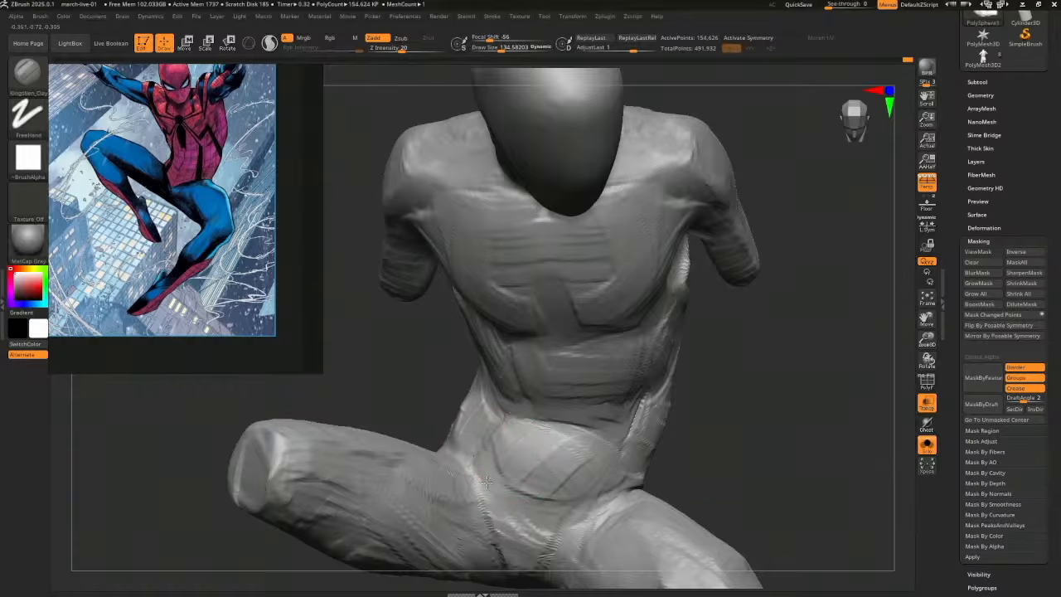
Shape the lower abdomen and the groin transitions where the torso meets the thighs with the clay brush
left_click_drag(783, 432, 690, 445)
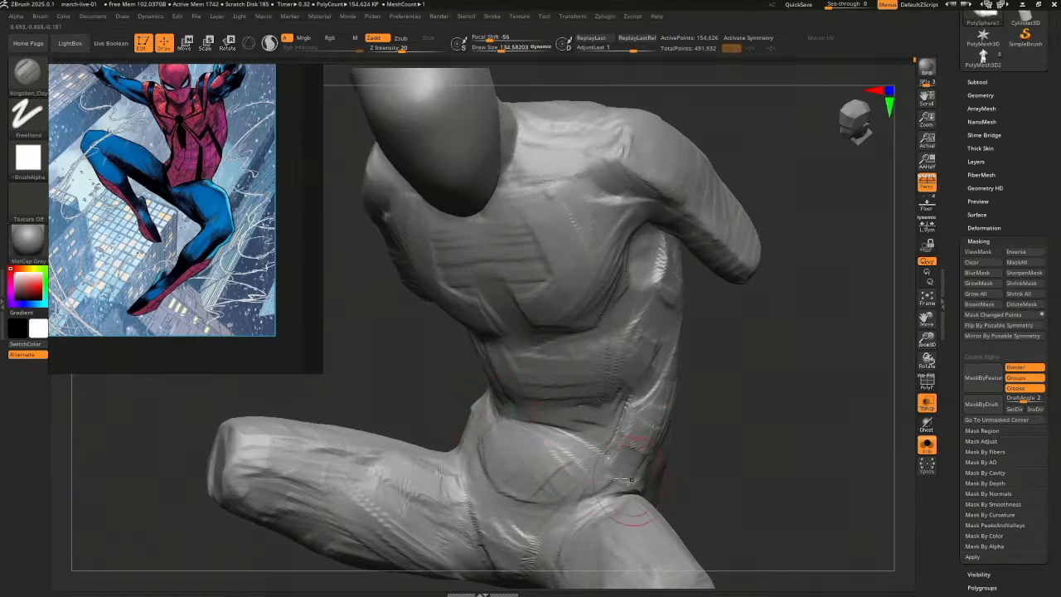
mouse_move(650, 489)
left_mouse_down()
mouse_move(701, 450)
mouse_move(683, 366)
mouse_move(761, 412)
mouse_move(738, 395)
mouse_move(754, 407)
mouse_move(742, 403)
left_mouse_up()
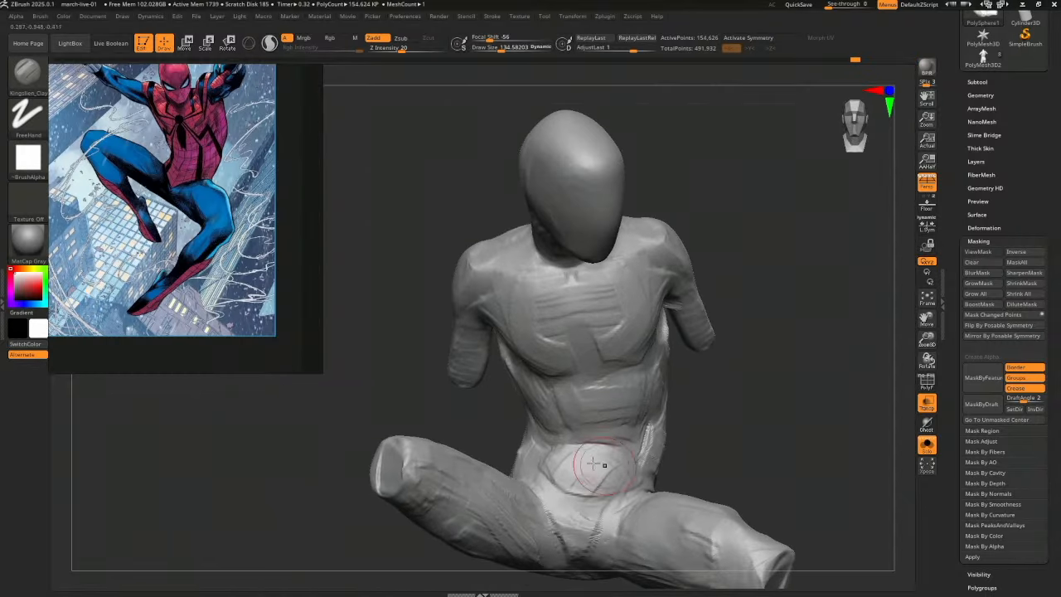
mouse_move(698, 433)
left_mouse_down()
mouse_move(654, 433)
mouse_move(582, 499)
left_mouse_up()
mouse_move(567, 431)
left_mouse_down()
mouse_move(548, 467)
mouse_move(534, 457)
left_mouse_up()
mouse_move(495, 418)
left_mouse_down()
mouse_move(547, 440)
mouse_move(521, 451)
mouse_move(559, 436)
left_mouse_up()
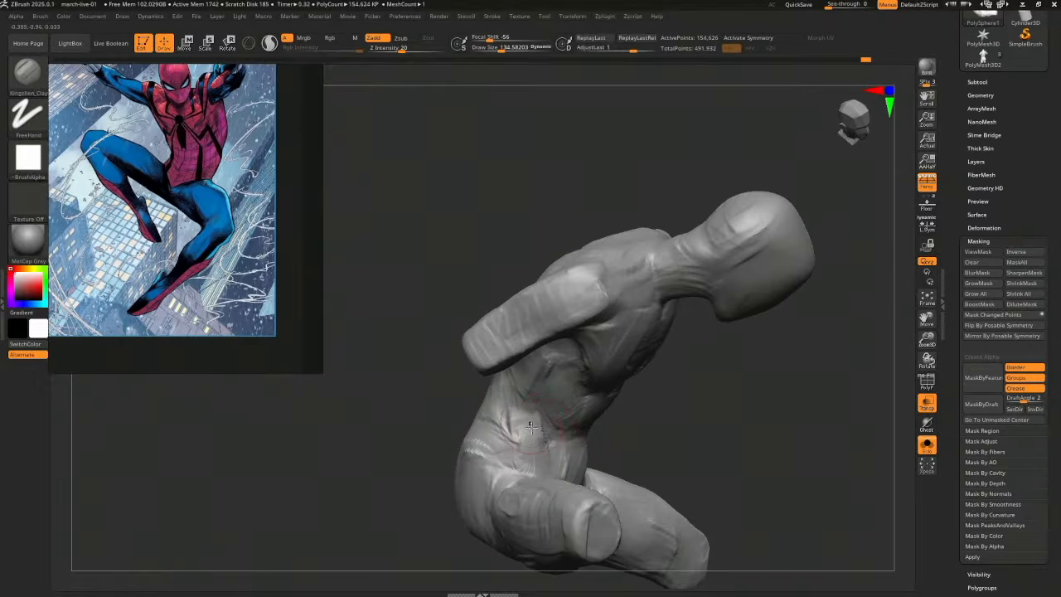
Enlarge the clay brush's draw size to about 175 and fill out the side of the waist above the hip
left_click_drag(475, 426, 489, 459)
key("s")
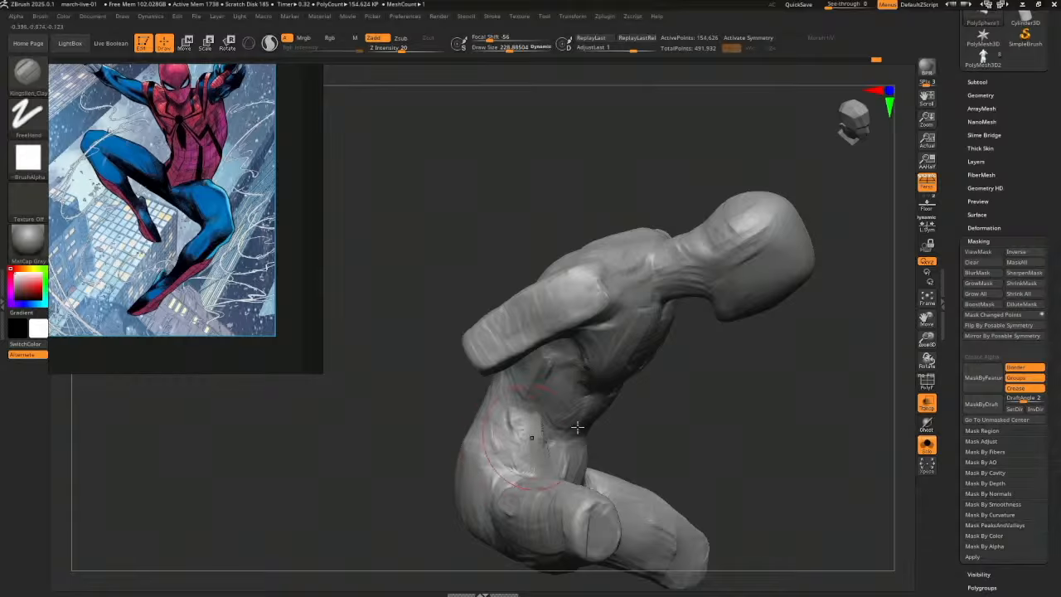
left_click_drag(595, 431, 638, 437)
key("s")
left_click_drag(534, 440, 527, 448)
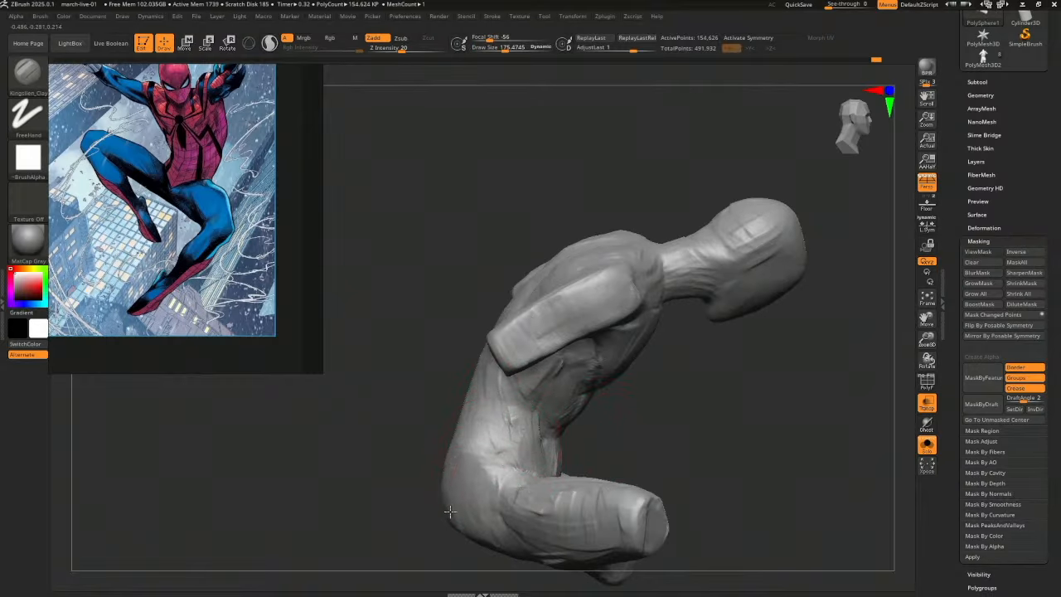
Add clay volume to the back of the pelvis and the outer hip below the lower back
mouse_move(452, 537)
left_mouse_down()
mouse_move(689, 409)
mouse_move(532, 455)
left_mouse_up()
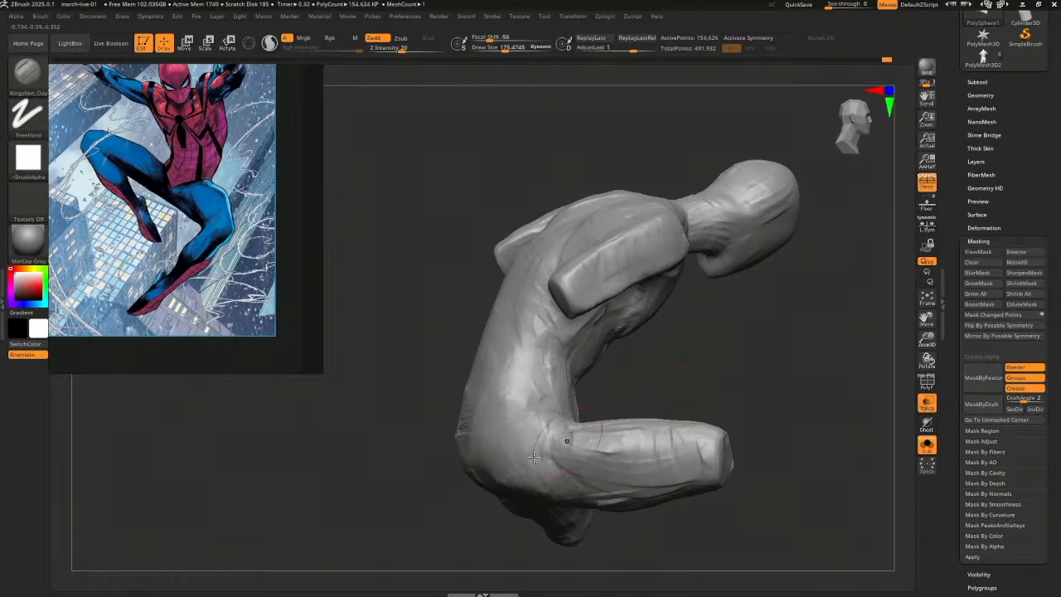
left_click_drag(455, 465, 464, 476)
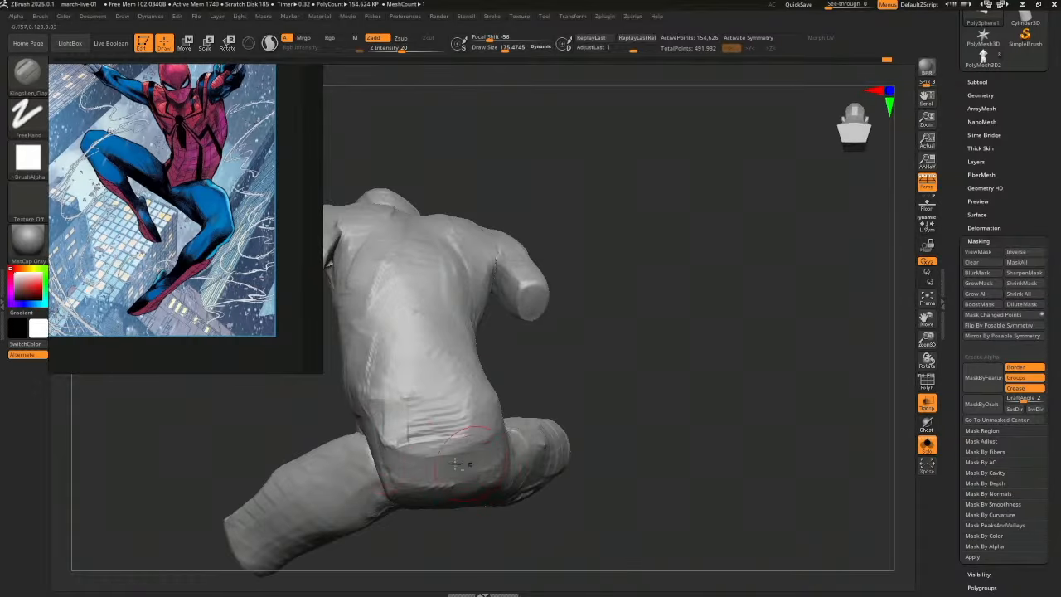
mouse_move(518, 436)
left_mouse_down()
mouse_move(596, 431)
mouse_move(489, 435)
mouse_move(539, 429)
mouse_move(599, 440)
left_mouse_up()
mouse_move(539, 424)
left_mouse_down()
mouse_move(597, 418)
mouse_move(576, 437)
left_mouse_up()
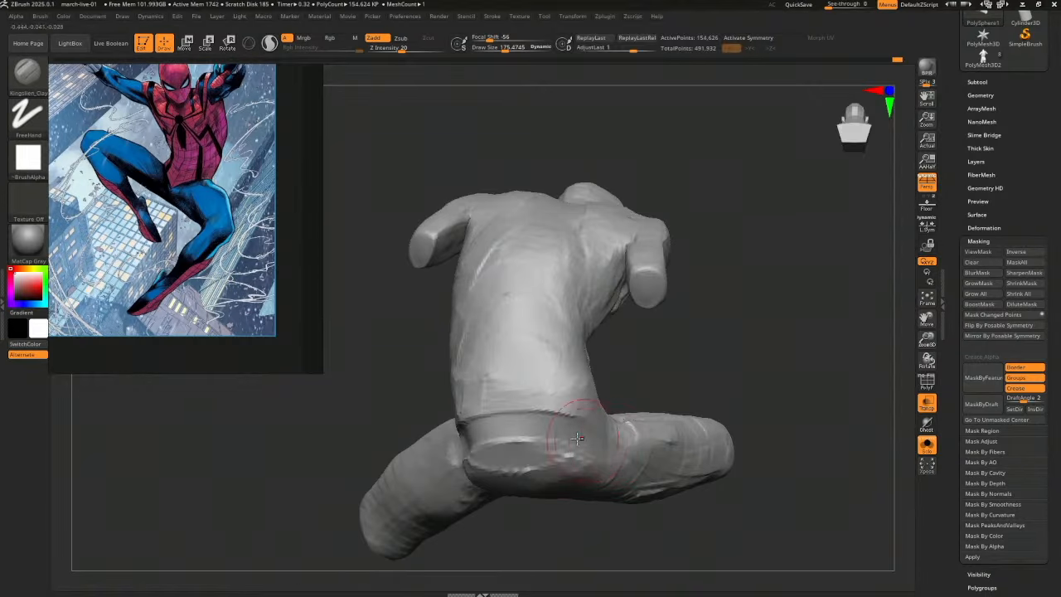
Build up the buttocks and blend the opposite hip into the back of its thigh with clay strokes
left_click_drag(698, 406, 580, 443)
mouse_move(722, 400)
left_mouse_down()
mouse_move(542, 455)
mouse_move(481, 493)
left_mouse_up()
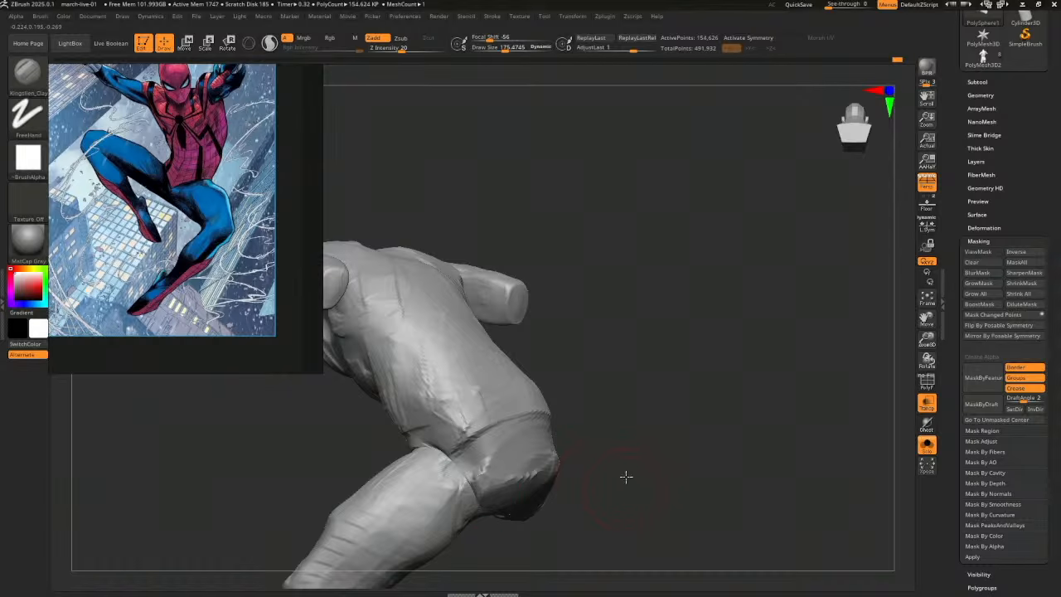
left_click_drag(625, 475, 566, 433)
mouse_move(505, 445)
left_mouse_down()
mouse_move(555, 411)
mouse_move(504, 452)
left_mouse_up()
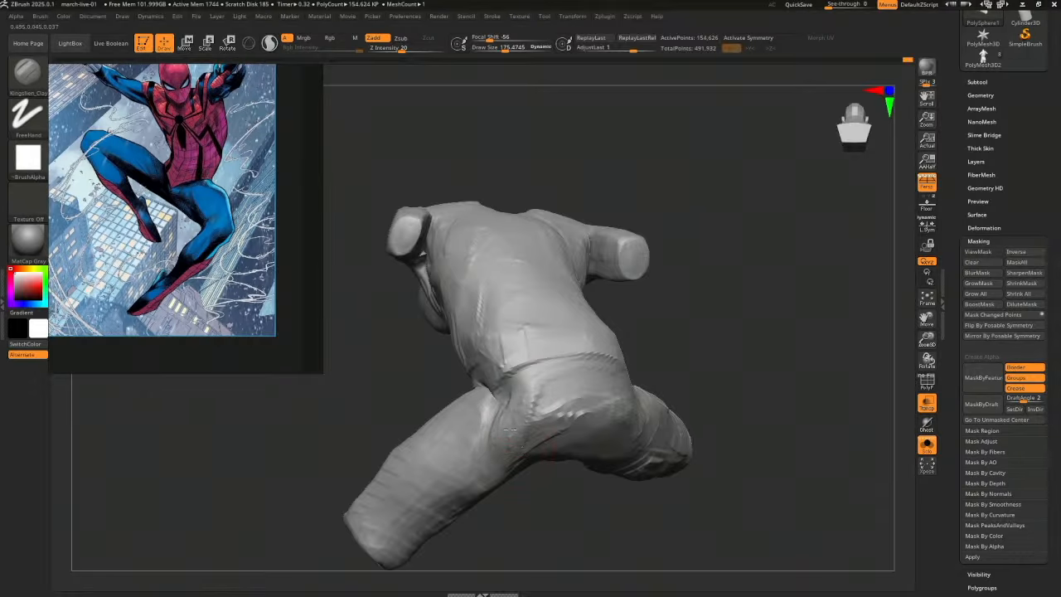
mouse_move(714, 384)
left_mouse_down()
mouse_move(685, 389)
mouse_move(693, 393)
mouse_move(522, 385)
mouse_move(537, 406)
mouse_move(741, 382)
mouse_move(747, 393)
left_mouse_up()
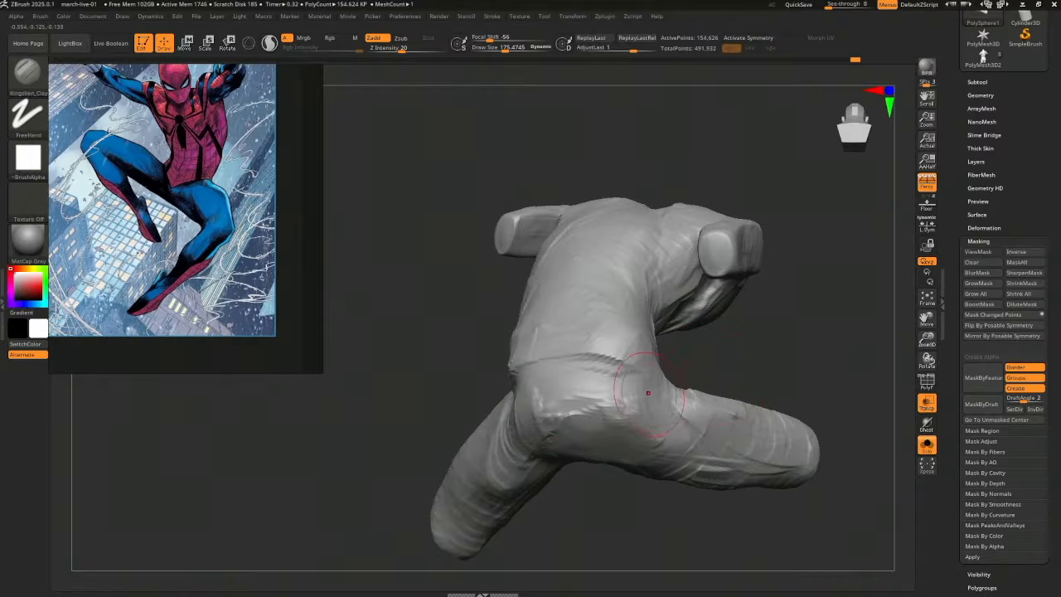
Round out the buttocks and their underside, filling the transition into the raised thigh
left_click_drag(647, 393, 688, 446)
mouse_move(615, 420)
left_mouse_down()
mouse_move(672, 459)
mouse_move(638, 433)
mouse_move(572, 410)
left_mouse_up()
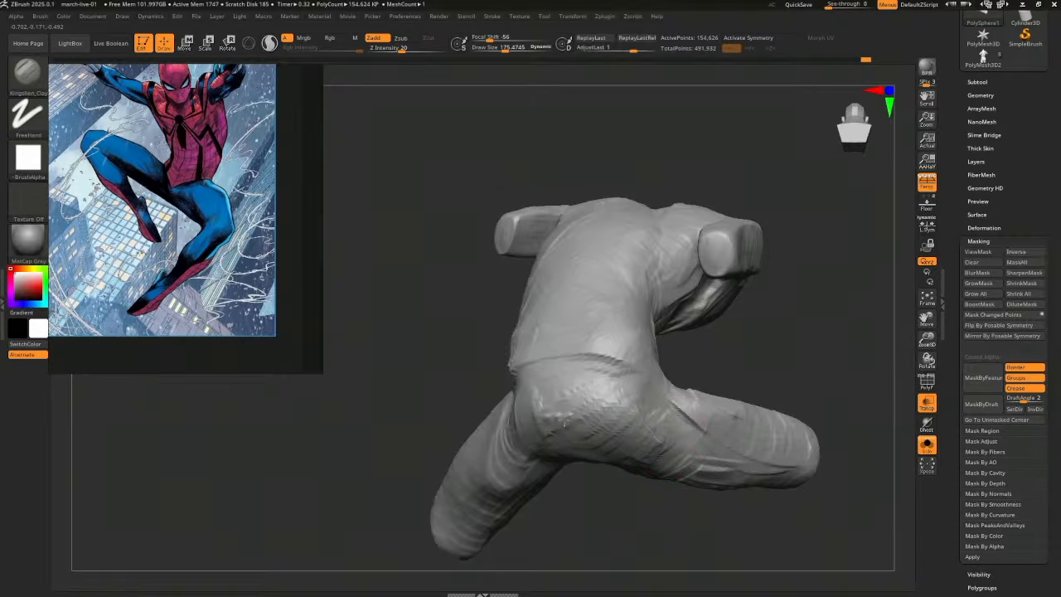
left_click_drag(608, 499, 592, 461)
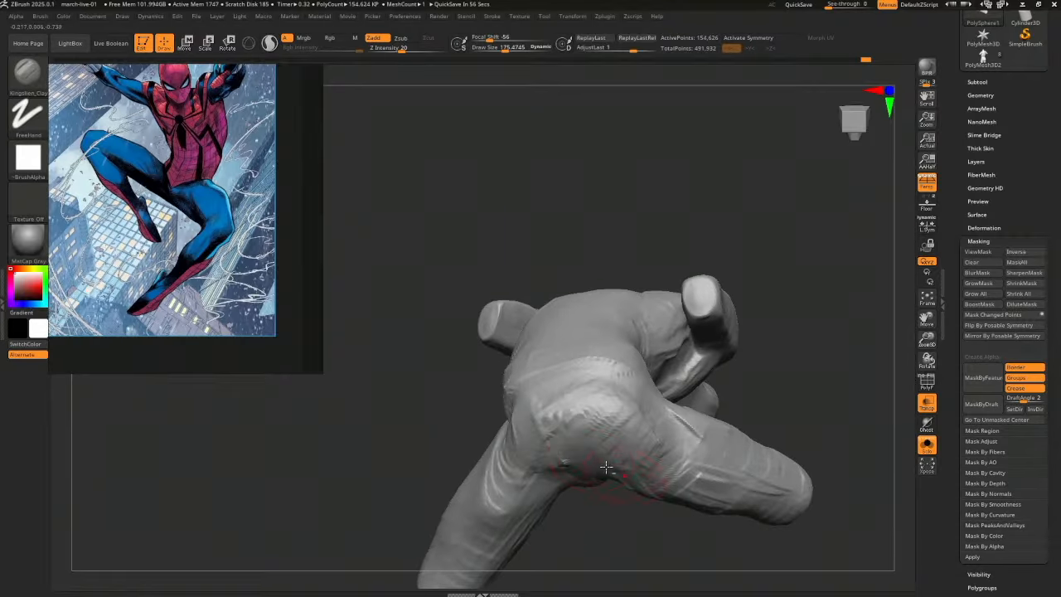
left_click_drag(636, 516, 640, 493)
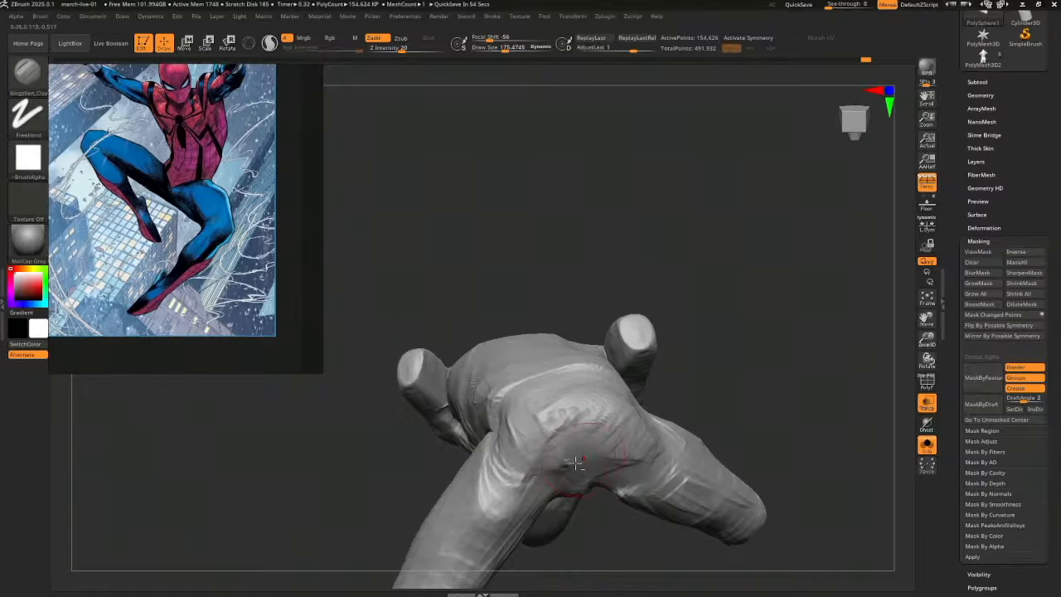
left_click_drag(578, 463, 507, 484)
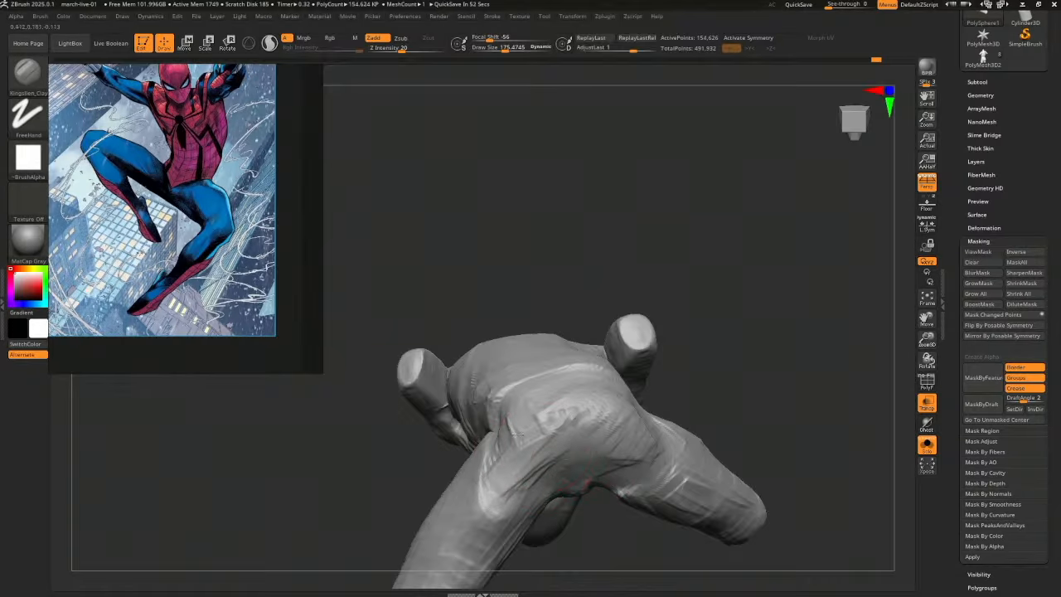
Add clay strokes along the outer hip and across the lower buttocks to connect the pelvis with both thighs
left_click_drag(509, 408, 493, 489)
left_click_drag(511, 405, 498, 464)
right_click_drag(561, 409, 604, 425)
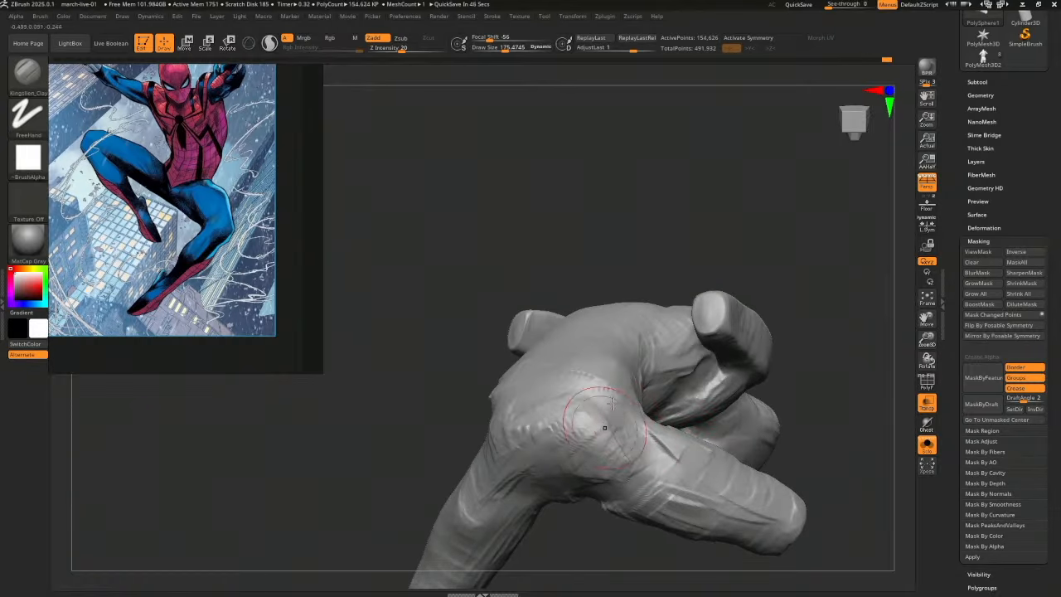
left_click_drag(627, 468, 499, 461)
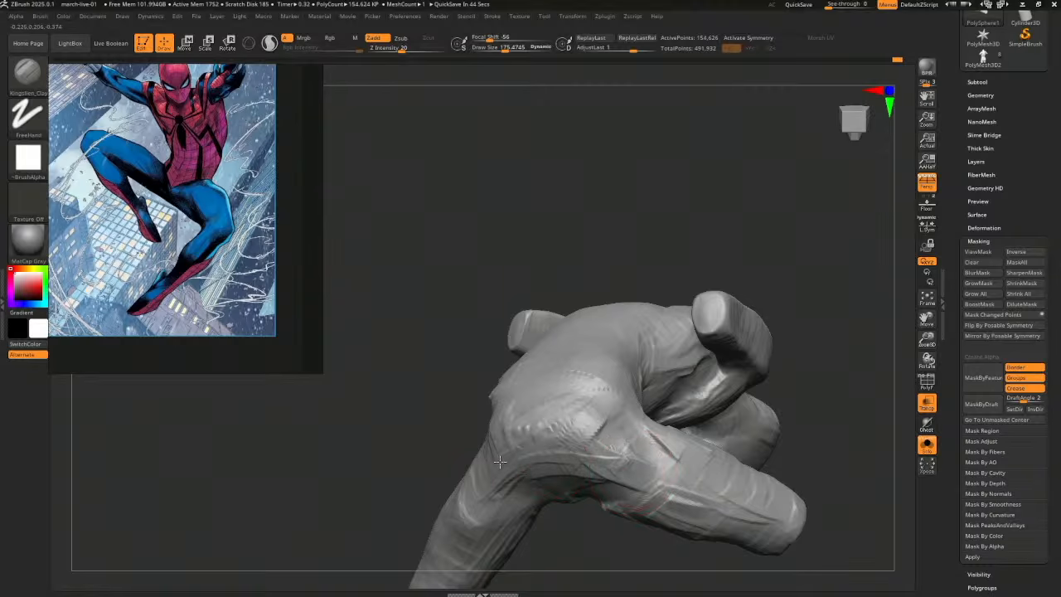
mouse_move(558, 430)
left_mouse_down()
mouse_move(504, 460)
mouse_move(509, 419)
mouse_move(514, 431)
left_mouse_up()
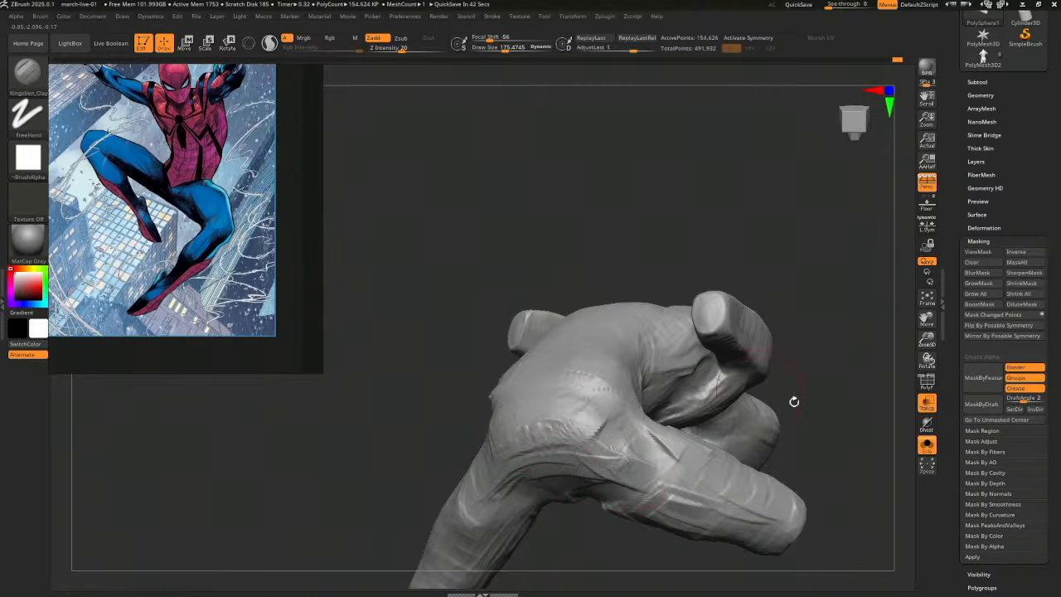
Switch to the Move brush and nudge the lower edge of the buttocks into shape
mouse_move(793, 401)
right_mouse_down()
mouse_move(826, 448)
mouse_move(792, 433)
right_mouse_up()
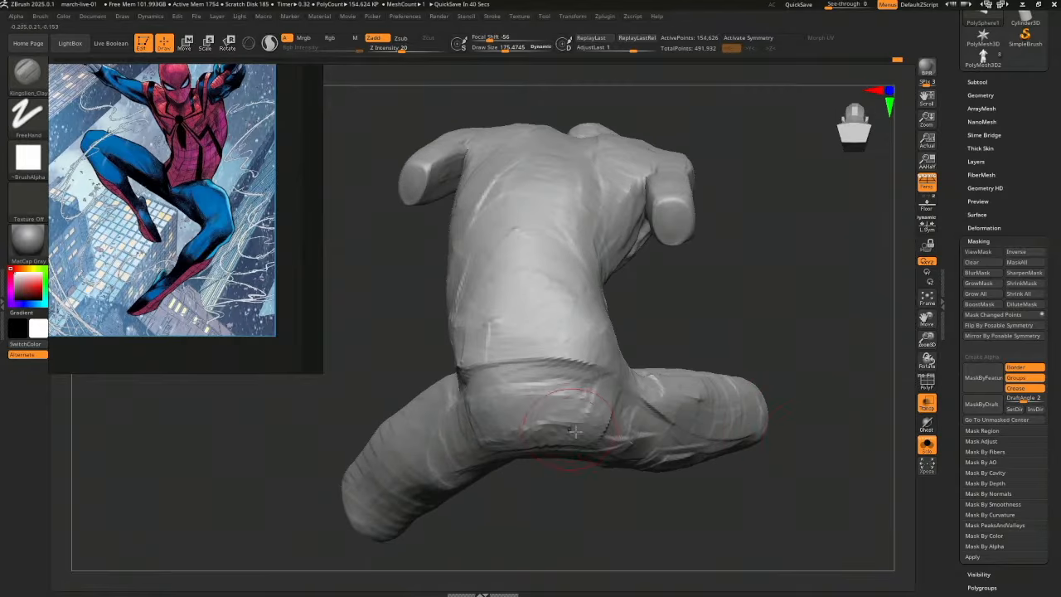
key("b")
key("m")
key("v")
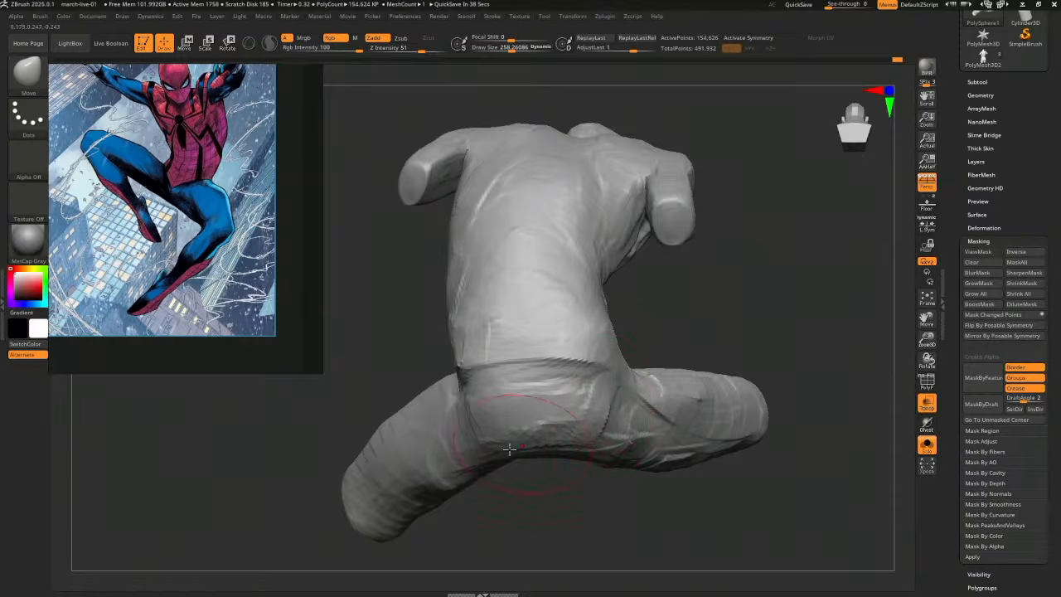
left_click_drag(509, 449, 494, 450)
Return to the clay brush and soften the ridge between the lower back and the pelvis
key("1")
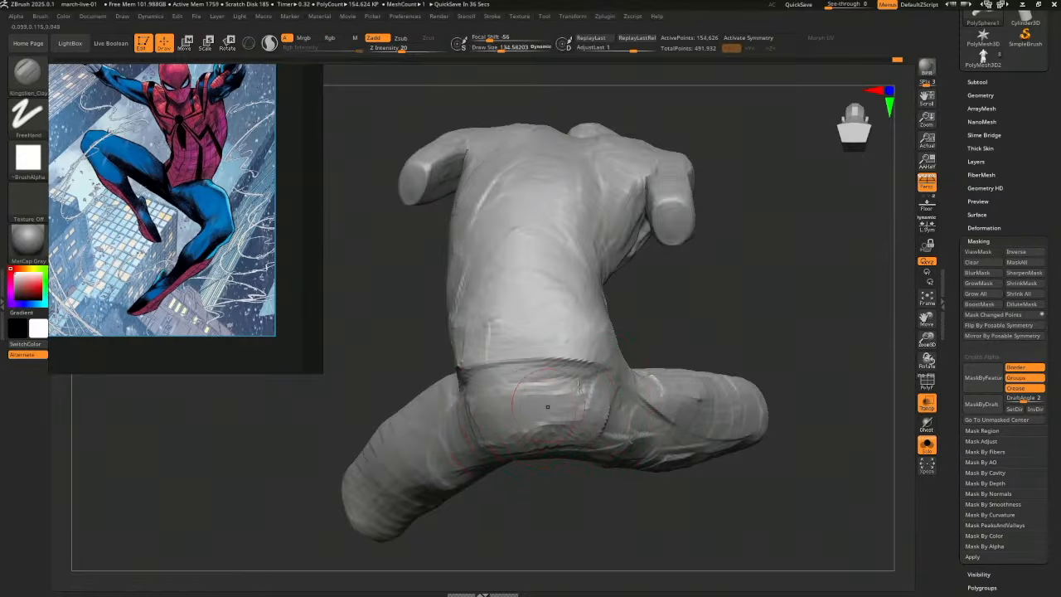
left_click_drag(697, 339, 687, 334)
mouse_move(609, 365)
left_mouse_down()
mouse_move(592, 351)
mouse_move(480, 355)
left_mouse_up()
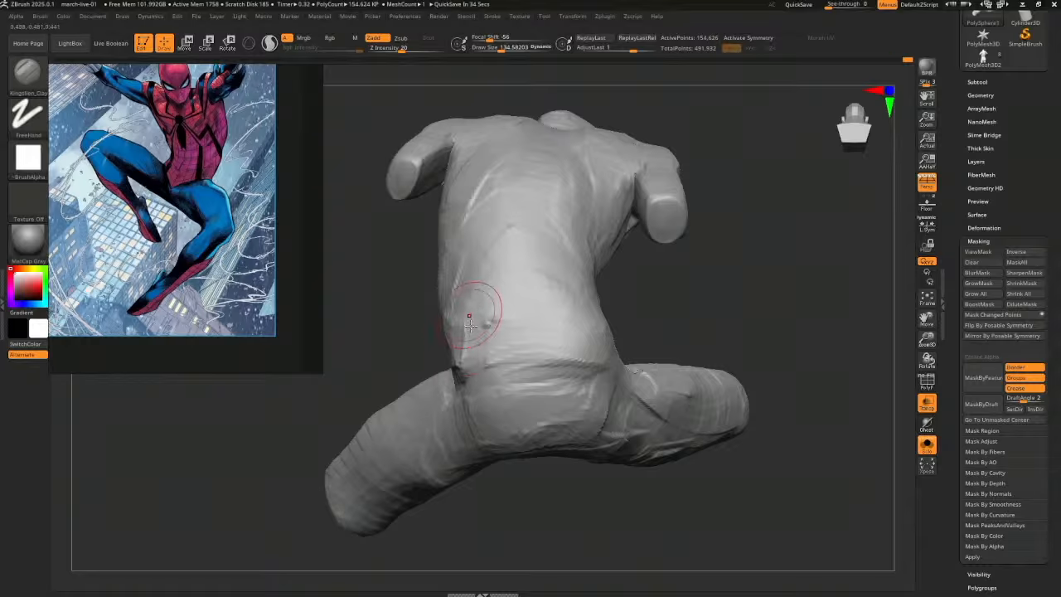
left_click_drag(711, 331, 653, 343)
Set the clay brush's draw size to about 195 and build up both hips and the flanks above them
key("]")
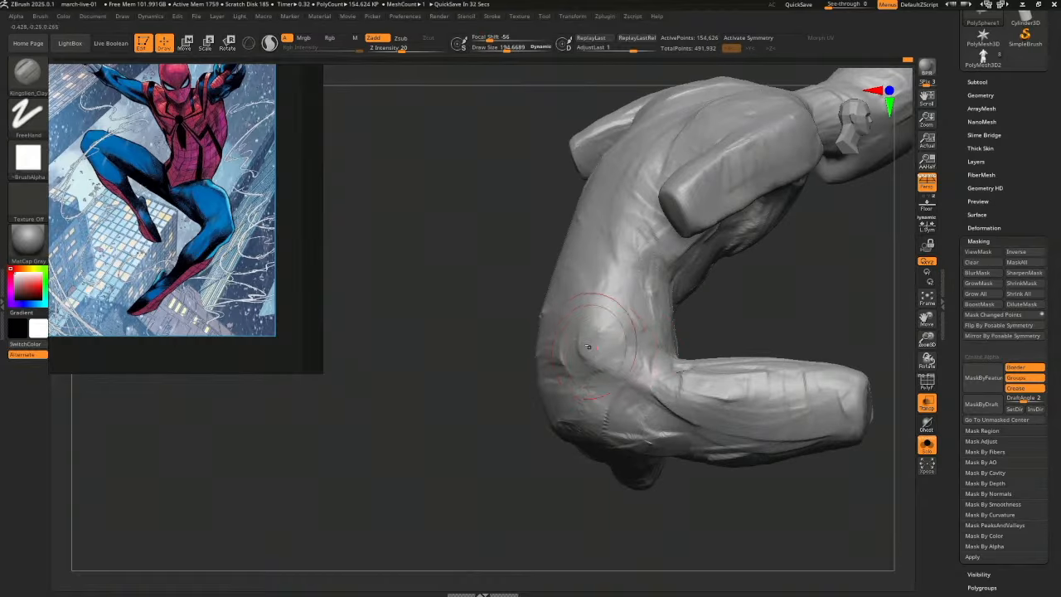
left_click_drag(567, 366, 606, 366)
left_click_drag(737, 328, 710, 332)
mouse_move(649, 319)
left_mouse_down()
mouse_move(643, 355)
mouse_move(625, 359)
mouse_move(603, 340)
mouse_move(617, 317)
mouse_move(596, 365)
left_mouse_up()
mouse_move(711, 330)
left_mouse_down()
mouse_move(778, 325)
mouse_move(734, 327)
left_mouse_up()
mouse_move(507, 352)
left_mouse_down()
mouse_move(480, 365)
mouse_move(452, 348)
mouse_move(459, 383)
left_mouse_up()
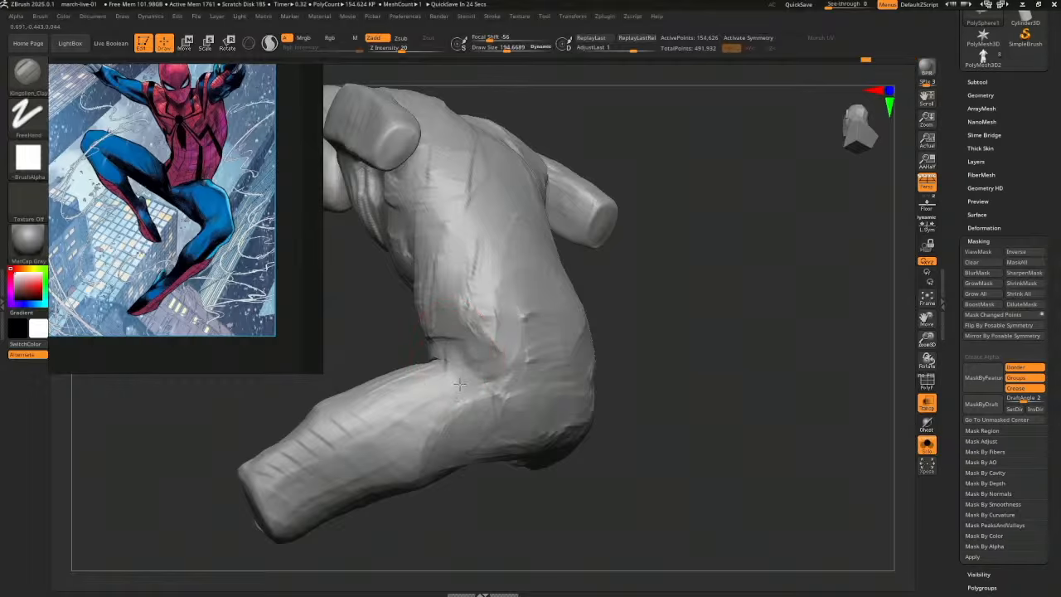
mouse_move(429, 339)
left_mouse_down()
mouse_move(455, 359)
mouse_move(516, 321)
mouse_move(523, 370)
left_mouse_up()
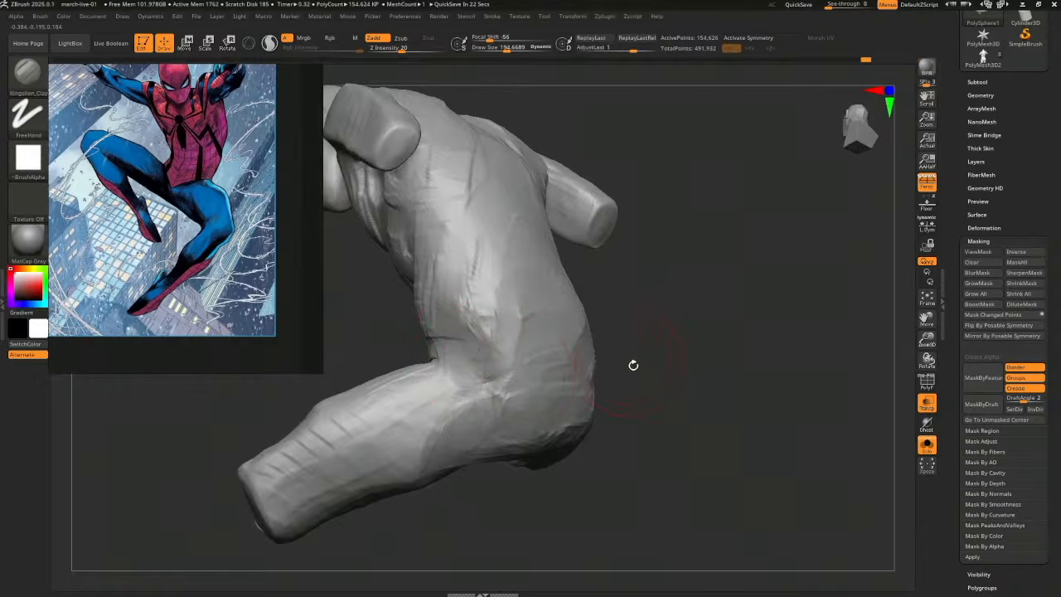
Bulk up the outer buttock and the underside of the thigh with clay strokes
mouse_move(632, 364)
left_mouse_down()
mouse_move(689, 390)
mouse_move(538, 404)
left_mouse_up()
left_click_drag(499, 450, 474, 485)
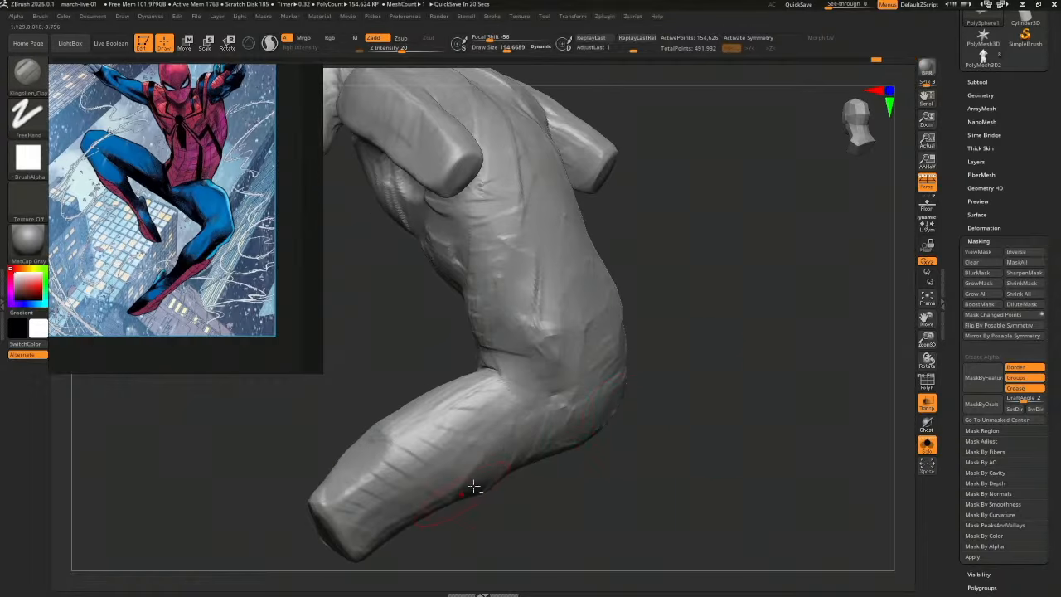
mouse_move(568, 488)
left_mouse_down()
mouse_move(539, 464)
mouse_move(490, 499)
left_mouse_up()
mouse_move(494, 443)
left_mouse_down()
mouse_move(427, 487)
mouse_move(431, 501)
mouse_move(512, 452)
mouse_move(689, 456)
mouse_move(693, 475)
mouse_move(732, 499)
mouse_move(559, 417)
mouse_move(662, 424)
mouse_move(742, 402)
left_mouse_up()
Blend the hip into the opposite upper thigh and build up the hip crease with the clay brush
left_click_drag(642, 364, 596, 406)
left_click_drag(522, 377, 559, 410)
mouse_move(597, 480)
left_mouse_down()
mouse_move(588, 503)
mouse_move(620, 472)
left_mouse_up()
mouse_move(542, 354)
left_mouse_down()
mouse_move(491, 387)
mouse_move(530, 398)
left_mouse_up()
mouse_move(485, 353)
left_mouse_down()
mouse_move(538, 367)
mouse_move(557, 388)
left_mouse_up()
left_click_drag(615, 477, 636, 521)
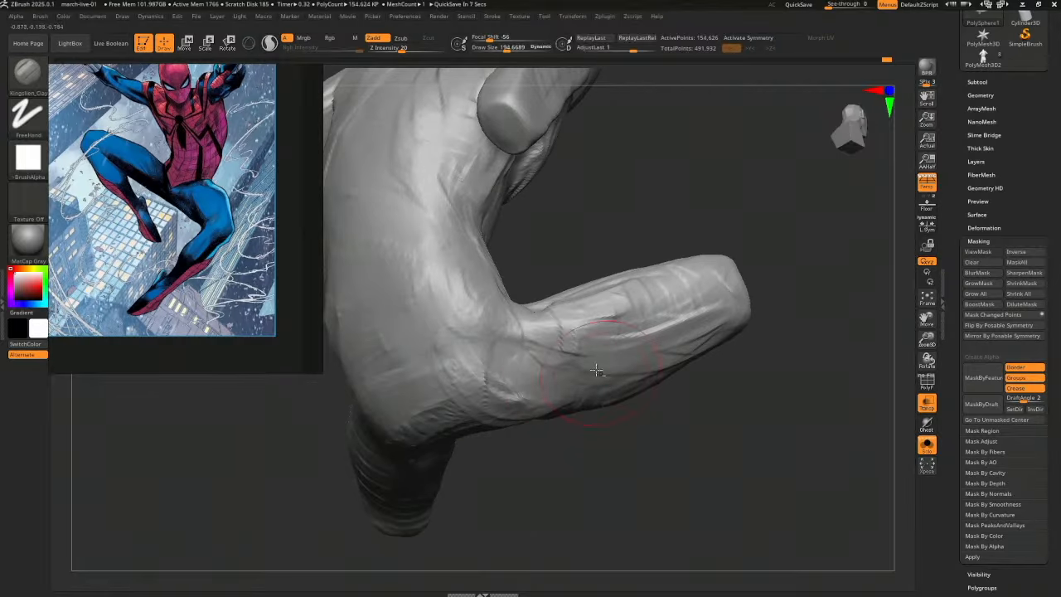
Refine the undersides of both thighs and the base of the pelvis with clay strokes, checking from several angles
mouse_move(643, 377)
left_mouse_down()
mouse_move(677, 361)
mouse_move(680, 428)
mouse_move(592, 480)
mouse_move(606, 489)
mouse_move(584, 447)
left_mouse_up()
left_click_drag(564, 406, 608, 425)
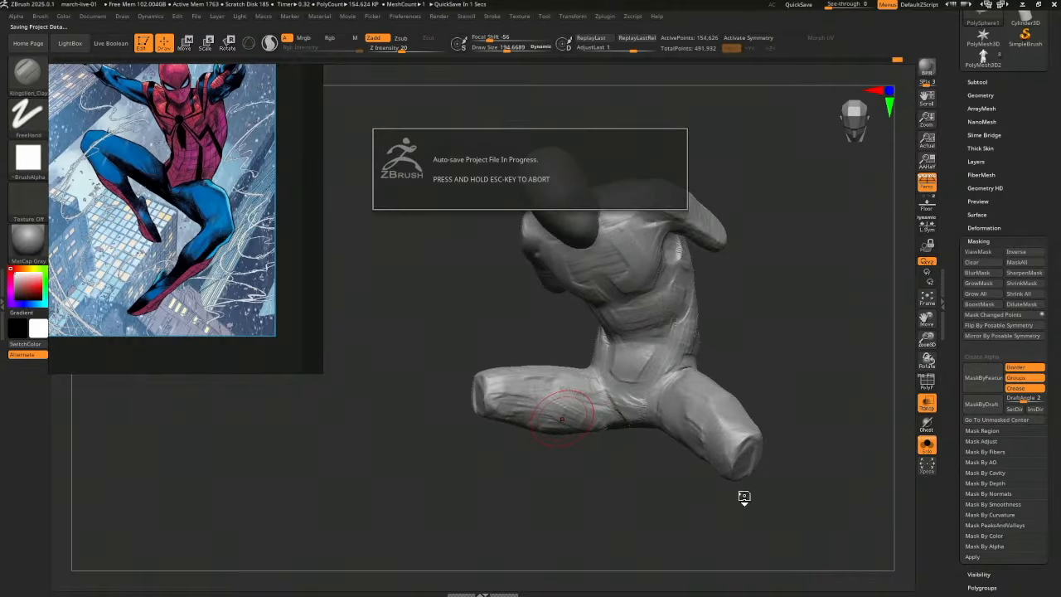
mouse_move(677, 507)
left_mouse_down()
mouse_move(676, 488)
mouse_move(704, 509)
mouse_move(667, 509)
left_mouse_up()
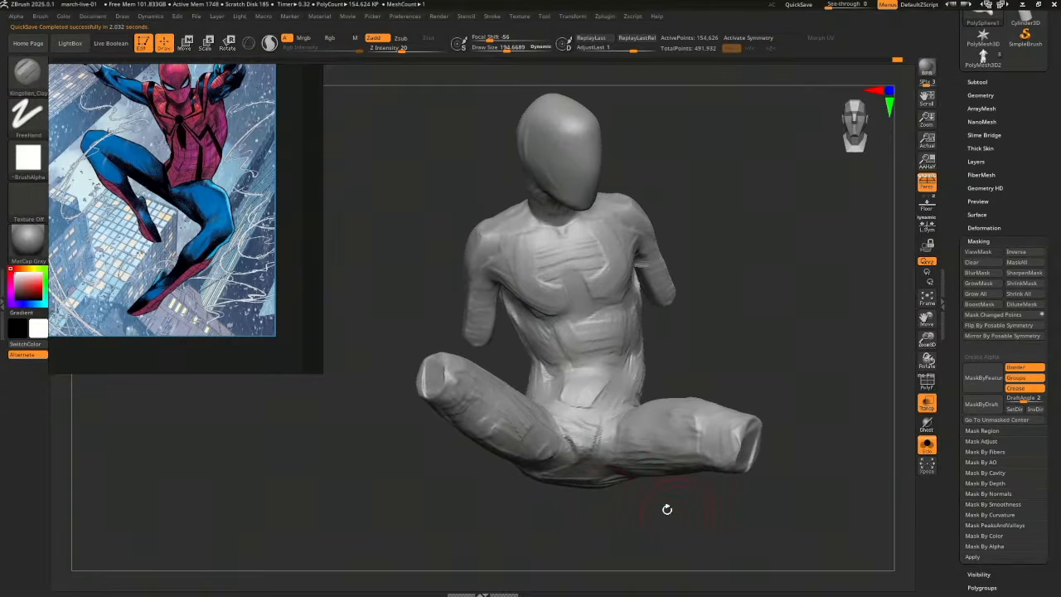
mouse_move(519, 474)
left_mouse_down()
mouse_move(687, 511)
mouse_move(620, 514)
mouse_move(627, 489)
mouse_move(556, 462)
left_mouse_up()
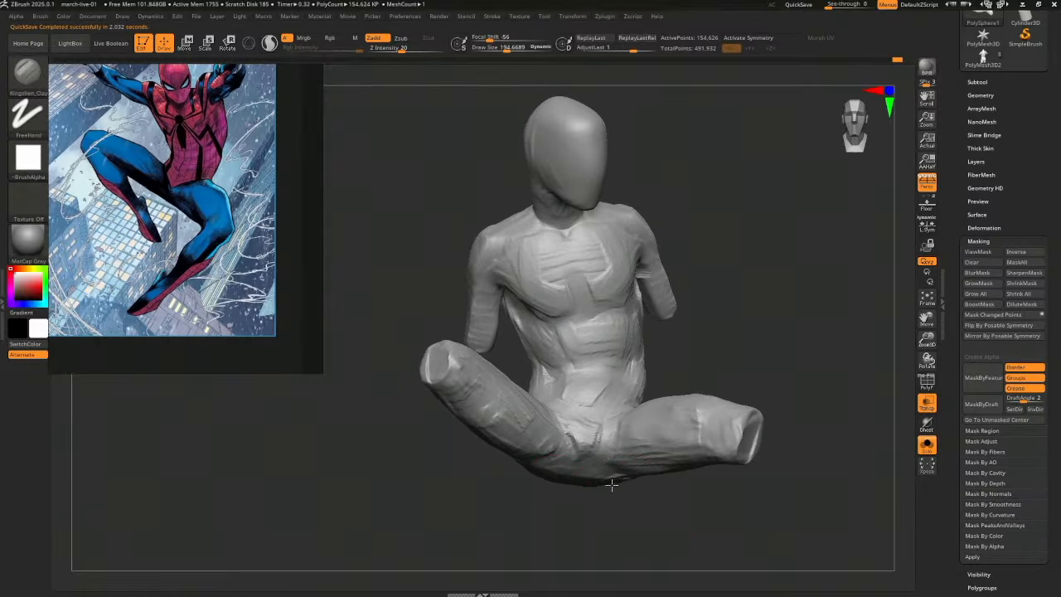
left_click_drag(623, 525, 566, 492)
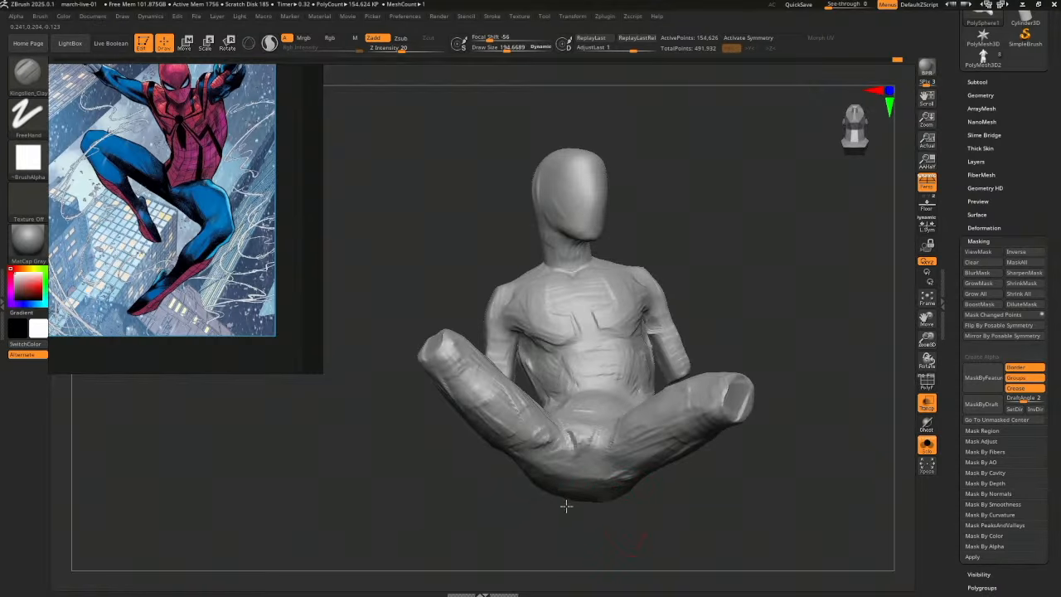
Build up the underside of the pelvis, the buttocks and the lower back with clay strokes from several angles
mouse_move(634, 502)
left_mouse_down()
mouse_move(685, 471)
mouse_move(596, 438)
left_mouse_up()
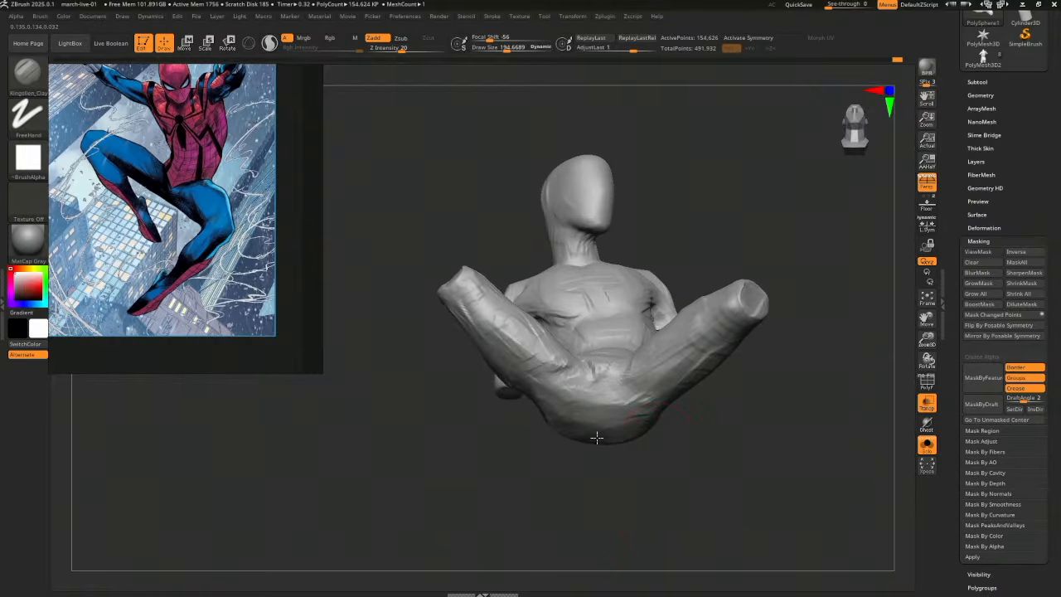
left_click_drag(642, 485, 606, 467)
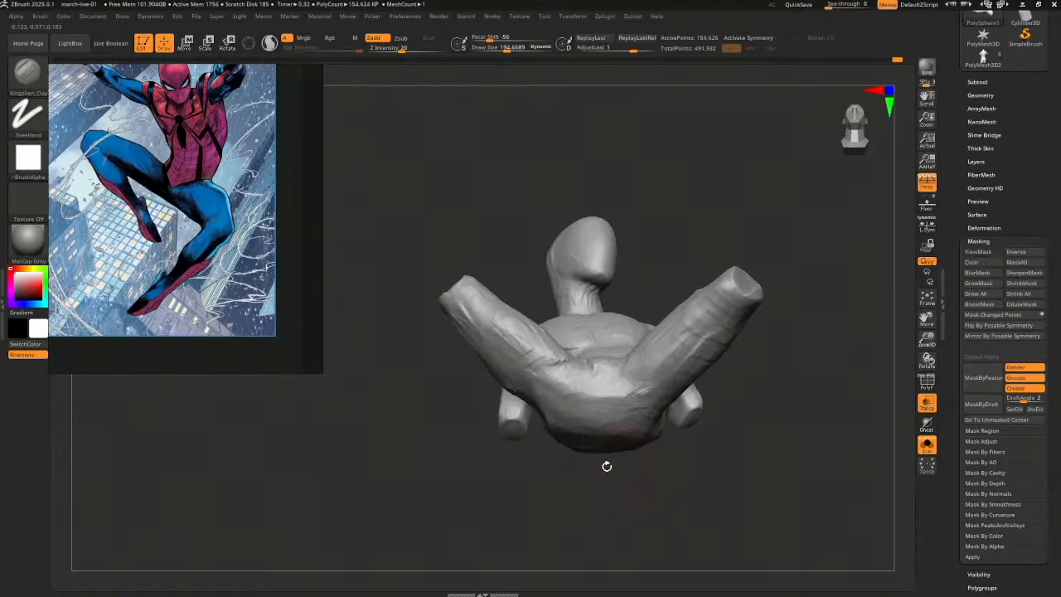
left_click_drag(545, 425, 576, 451)
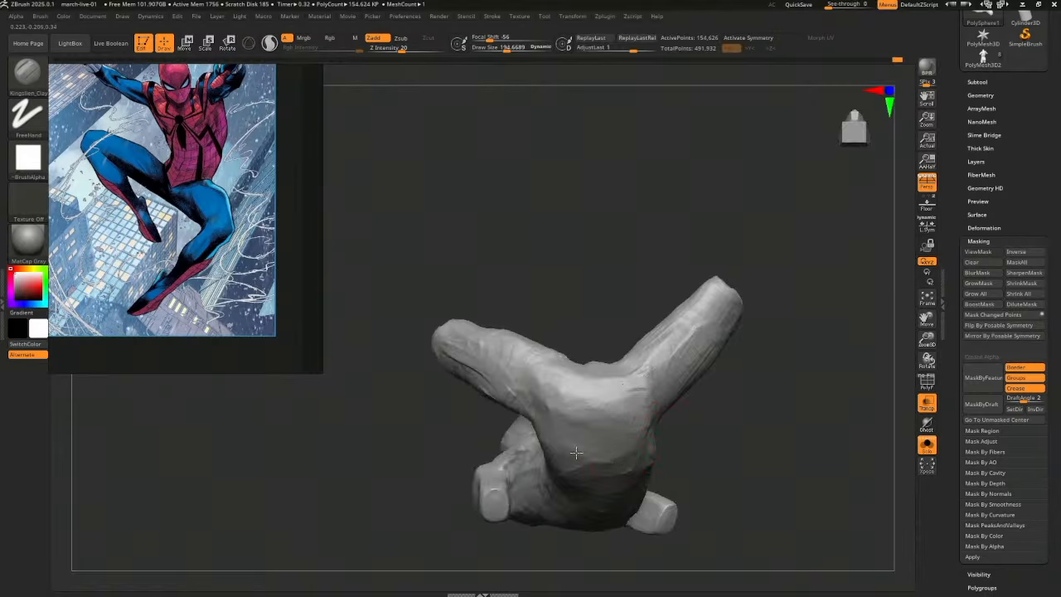
mouse_move(686, 454)
left_mouse_down()
mouse_move(564, 417)
mouse_move(617, 408)
mouse_move(585, 430)
left_mouse_up()
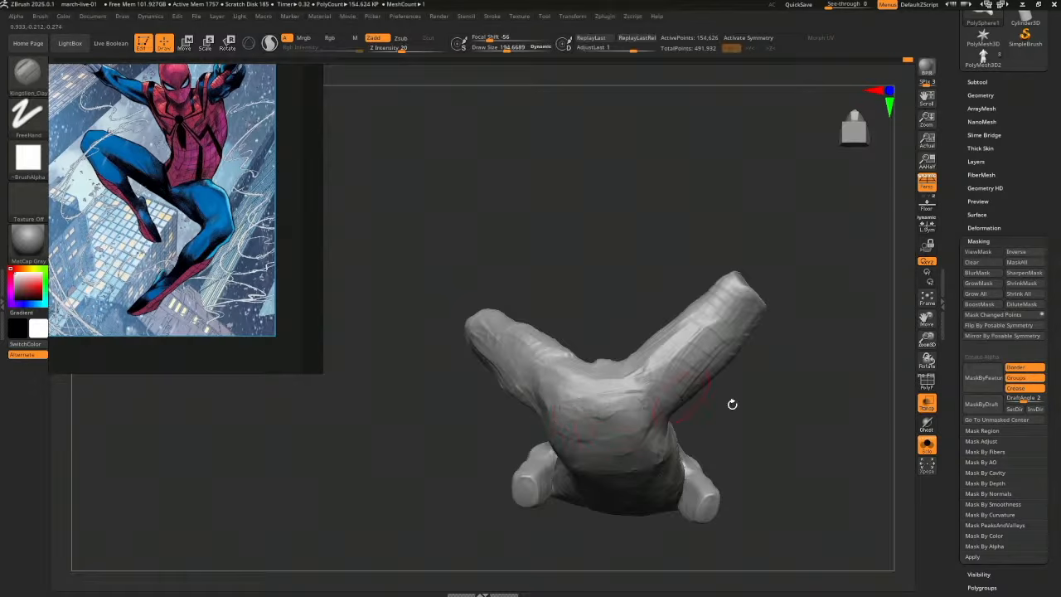
left_click_drag(731, 404, 722, 452)
mouse_move(646, 406)
left_mouse_down()
mouse_move(571, 420)
mouse_move(564, 450)
mouse_move(631, 405)
mouse_move(643, 433)
left_mouse_up()
mouse_move(720, 450)
left_mouse_down()
mouse_move(712, 479)
mouse_move(748, 398)
mouse_move(743, 370)
left_mouse_up()
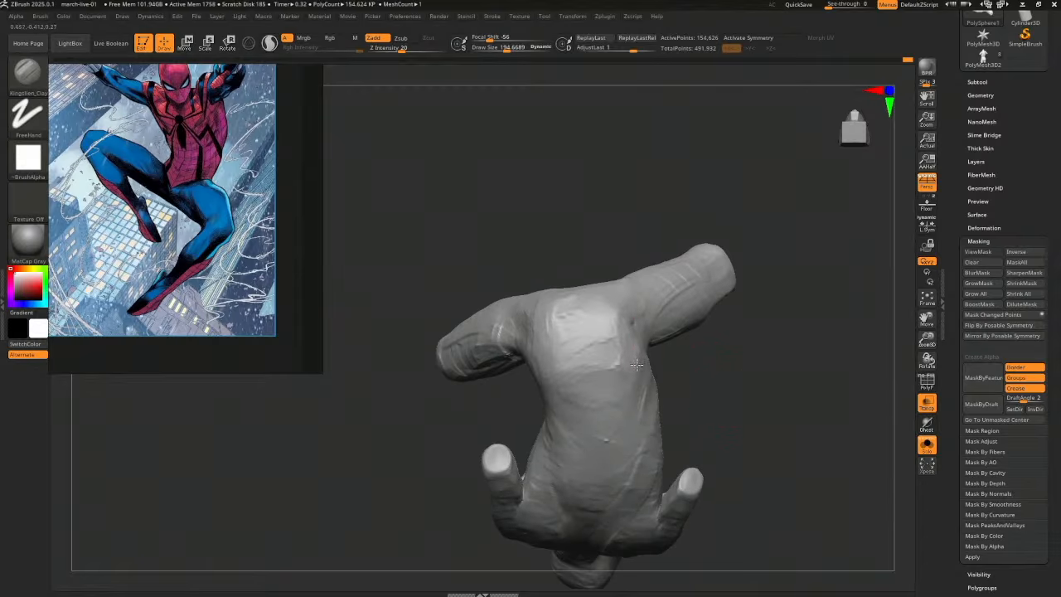
Switch to the Move brush at a draw size of about 394 and adjust the pelvis contour from behind
key("b")
key("m")
key("v")
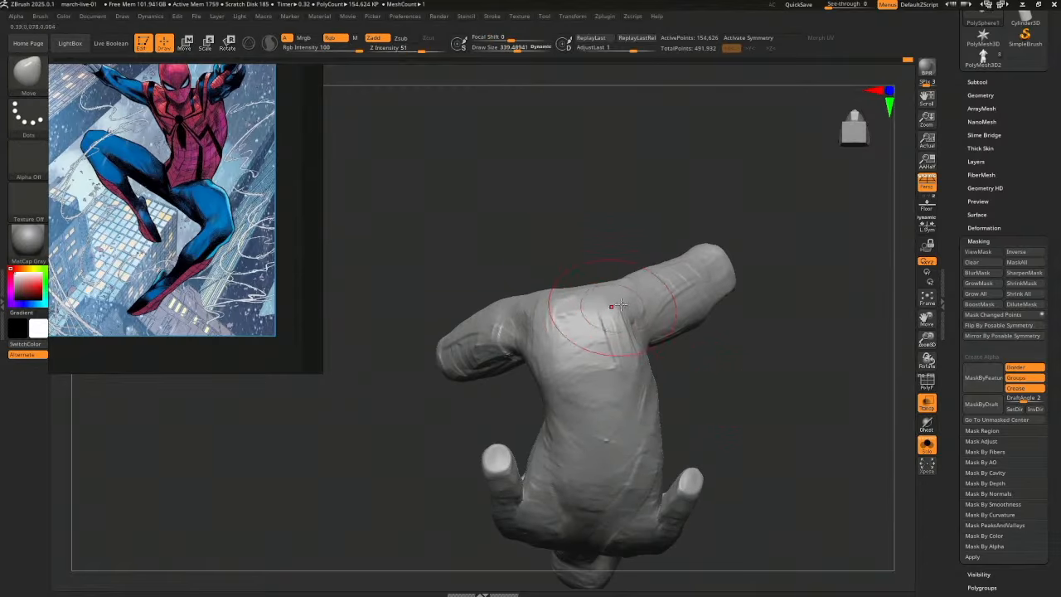
key("s")
left_click_drag(610, 297, 615, 297)
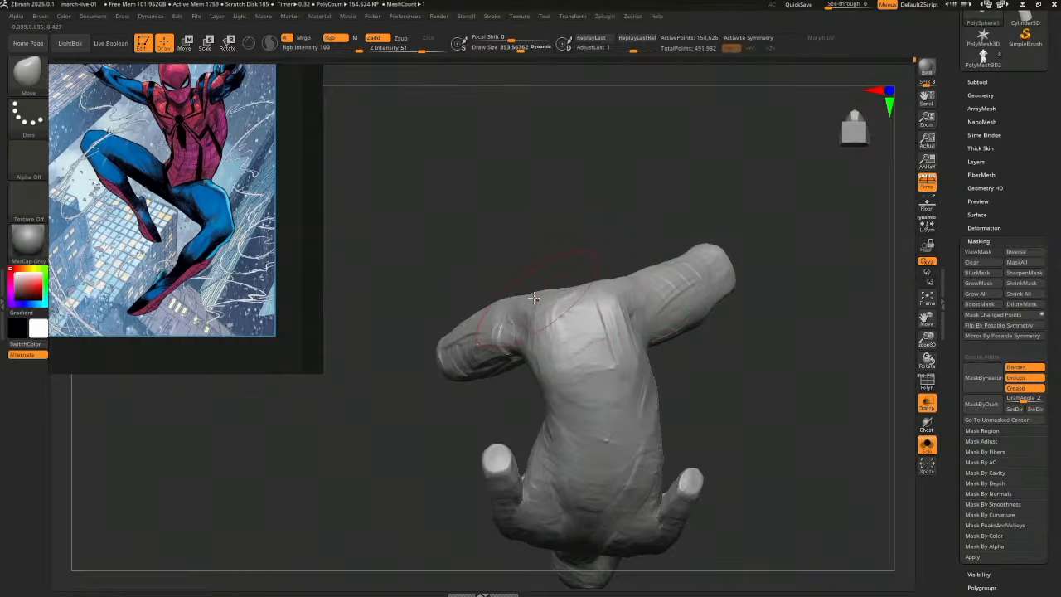
Reduce the Move brush's draw size to about 281 and reshape both upper thighs where they meet the hips
key("s")
left_click_drag(521, 310, 504, 312)
left_click_drag(609, 241, 601, 247)
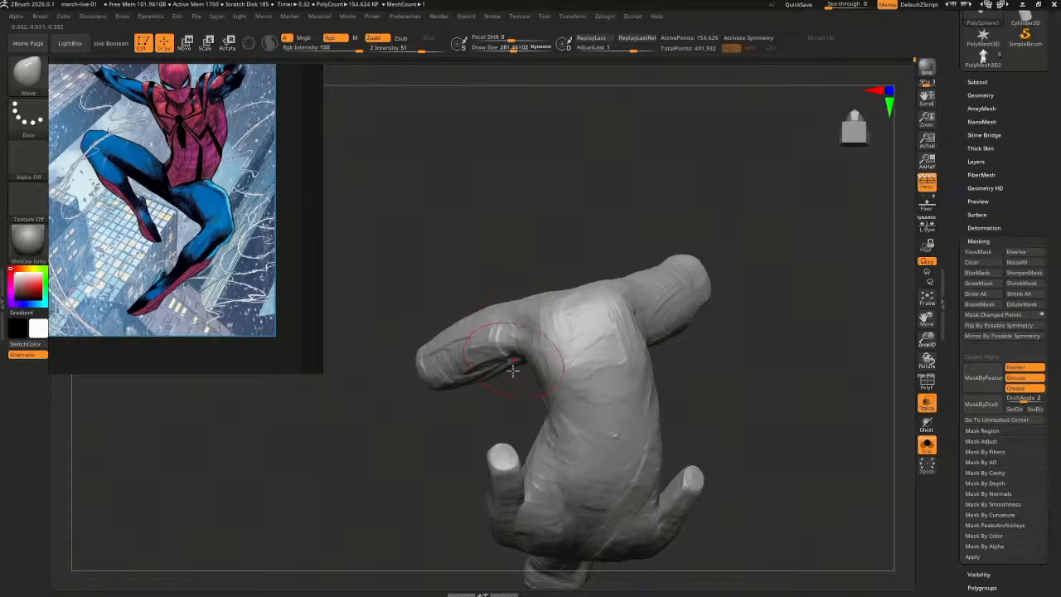
left_click_drag(513, 368, 509, 373)
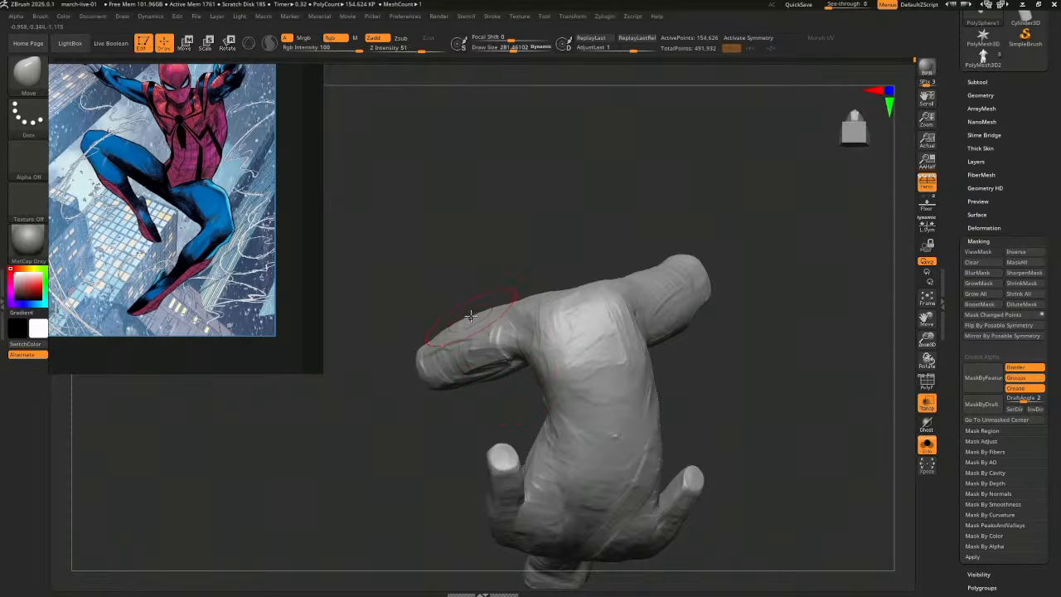
left_click_drag(743, 313, 693, 280)
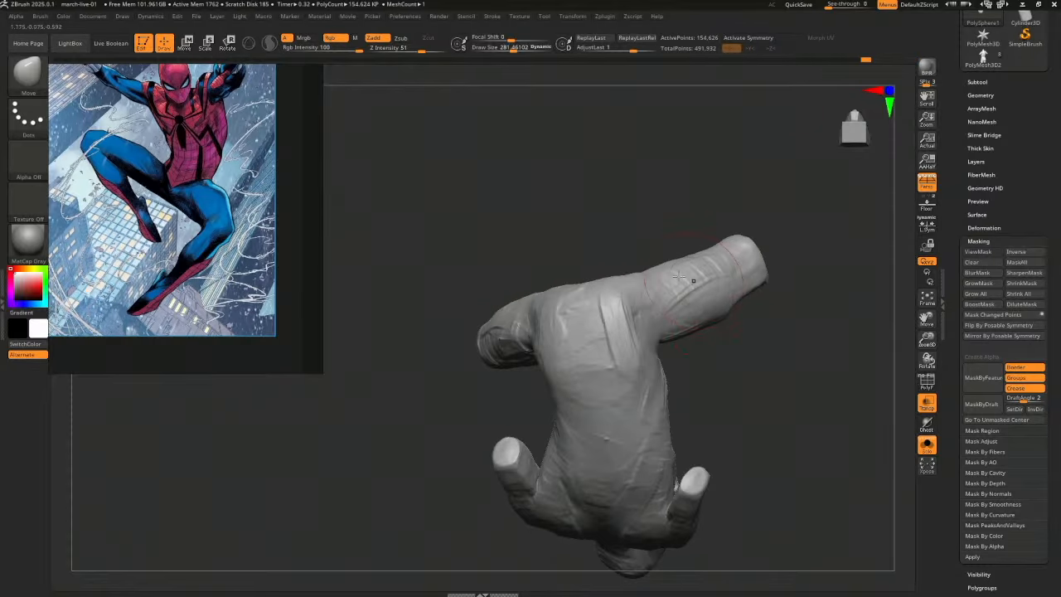
Adjust the abdomen's side profile and refine the ribs and obliques with the clay brush at draw size about 157
mouse_move(791, 257)
left_mouse_down()
mouse_move(809, 293)
mouse_move(798, 374)
mouse_move(748, 448)
mouse_move(781, 372)
mouse_move(660, 478)
mouse_move(741, 476)
mouse_move(732, 498)
mouse_move(737, 472)
mouse_move(760, 450)
mouse_move(746, 492)
mouse_move(679, 417)
mouse_move(724, 455)
mouse_move(757, 464)
mouse_move(725, 443)
left_mouse_up()
mouse_move(655, 417)
left_mouse_down()
mouse_move(575, 390)
mouse_move(663, 428)
mouse_move(668, 410)
mouse_move(614, 403)
left_mouse_up()
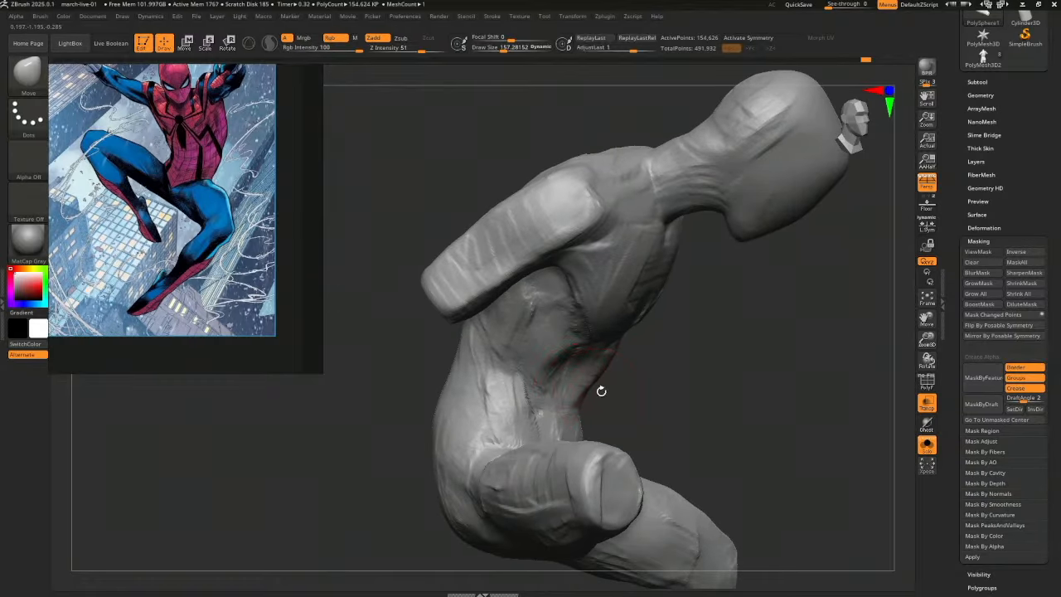
key("1")
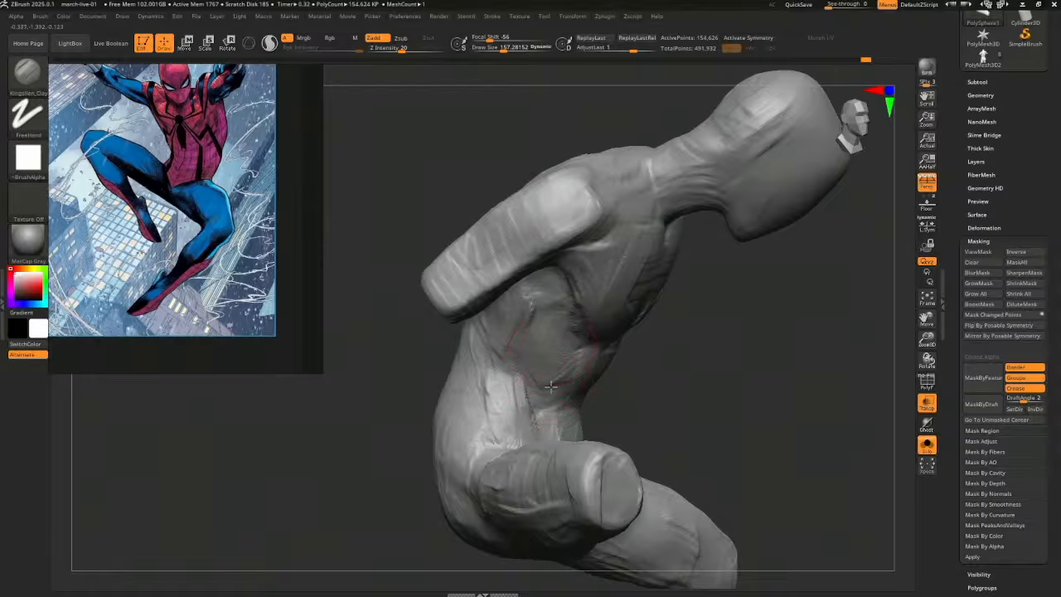
left_click_drag(645, 386, 510, 398)
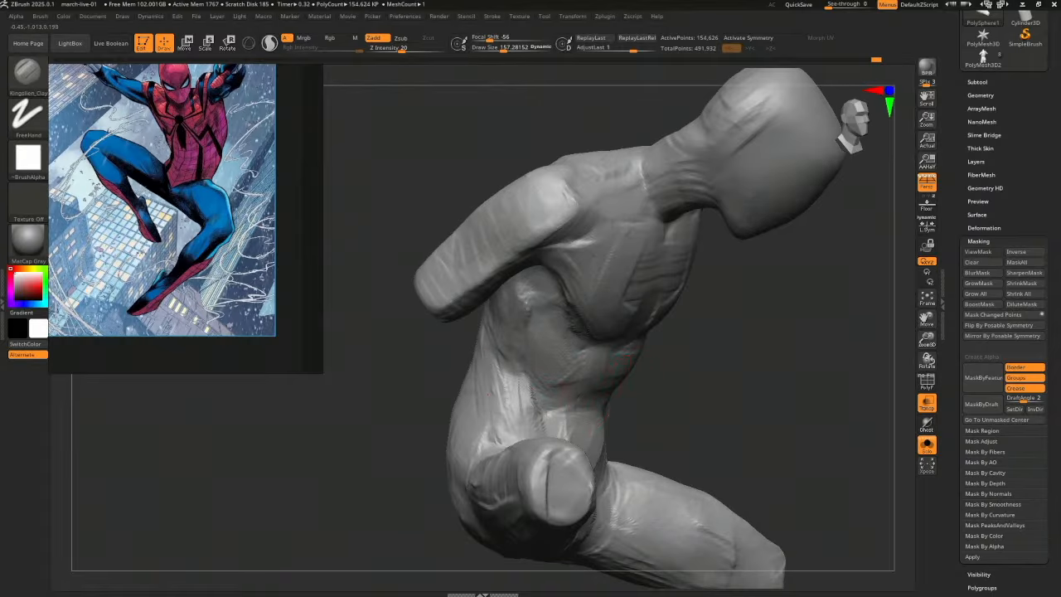
mouse_move(417, 399)
left_mouse_down()
mouse_move(635, 367)
mouse_move(470, 332)
left_mouse_up()
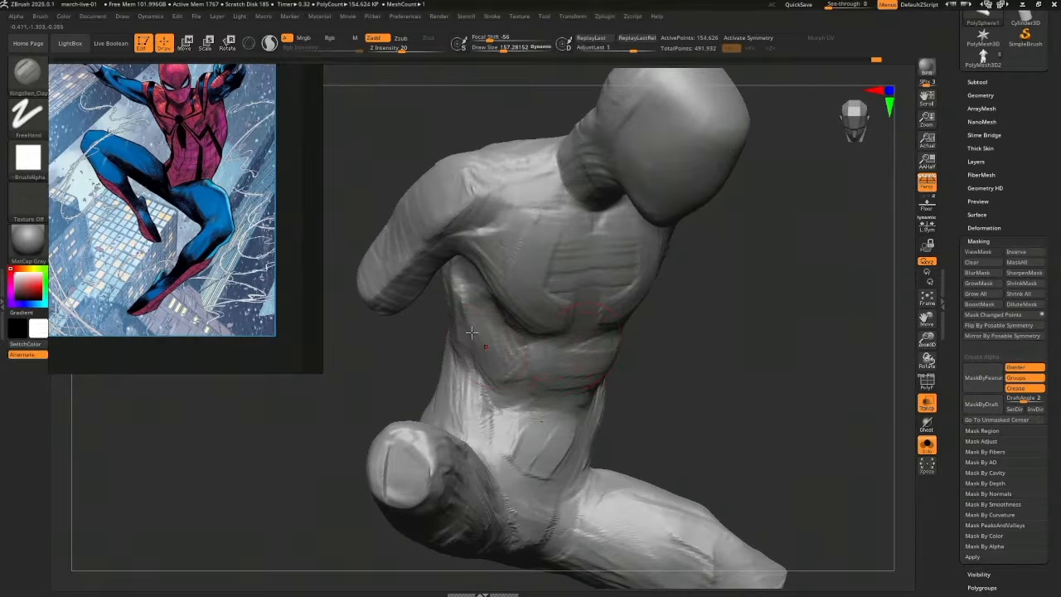
Build up the pectorals, upper chest and collarbone area with clay strokes
mouse_move(707, 356)
left_mouse_down()
mouse_move(720, 422)
mouse_move(518, 307)
left_mouse_up()
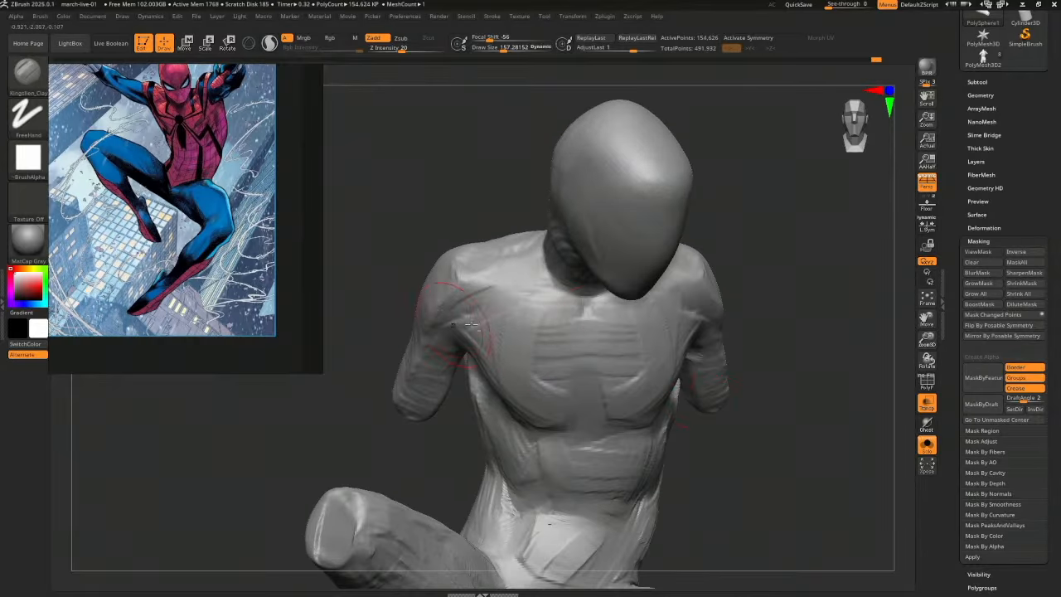
mouse_move(720, 385)
left_mouse_down()
mouse_move(760, 426)
mouse_move(520, 295)
mouse_move(655, 297)
left_mouse_up()
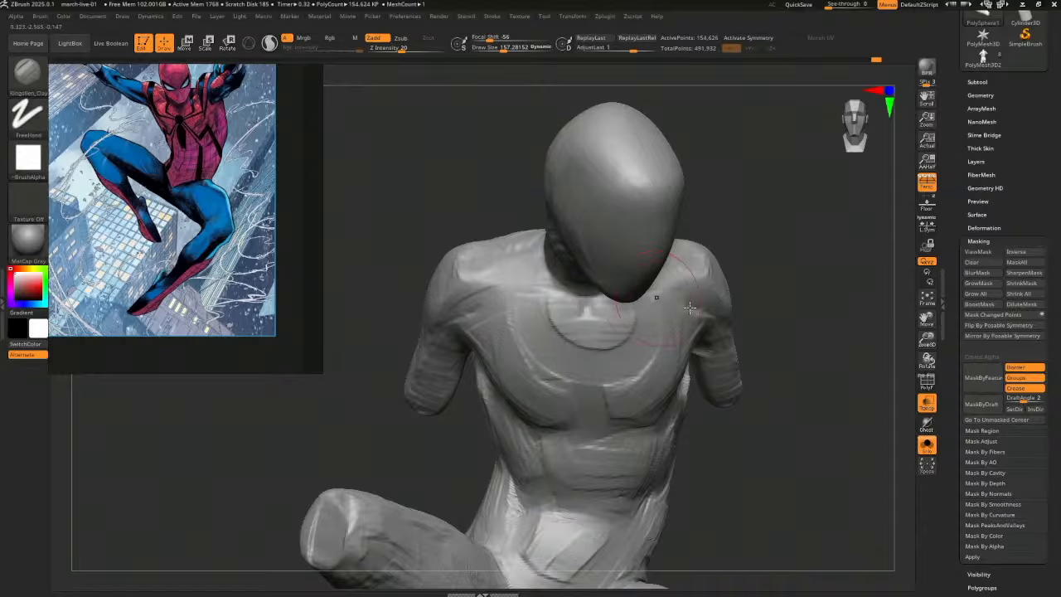
left_click_drag(752, 373, 739, 322)
left_click_drag(529, 309, 545, 339)
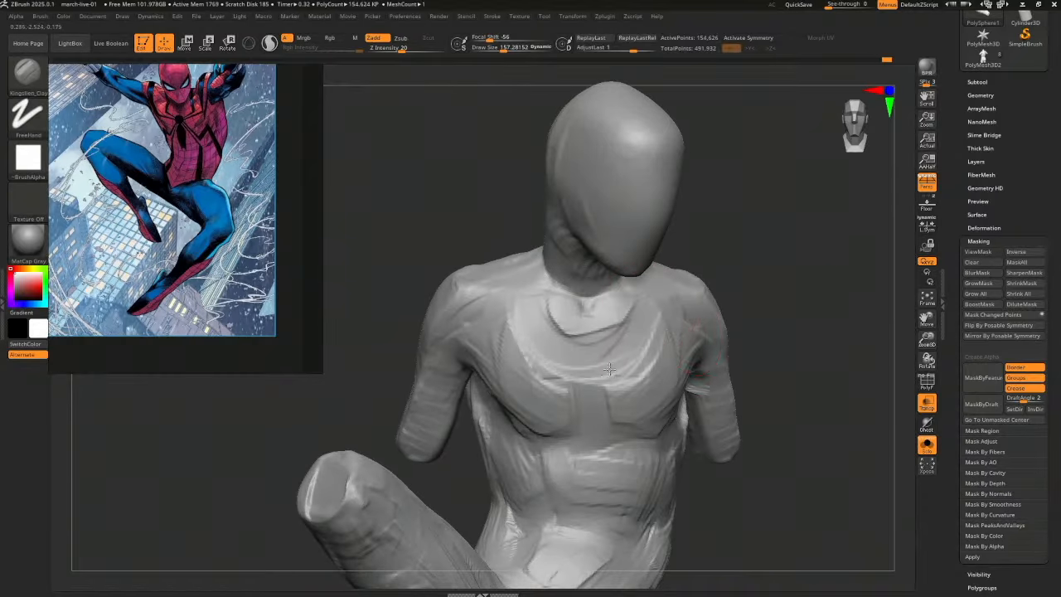
mouse_move(784, 388)
left_mouse_down()
mouse_move(798, 393)
mouse_move(675, 474)
mouse_move(736, 476)
mouse_move(705, 461)
mouse_move(748, 471)
mouse_move(788, 525)
mouse_move(836, 447)
left_mouse_up()
Isolate a horizontal slice of the waist to examine its cross-section from above, and unhide the whole figure
left_click_drag(493, 393, 563, 414, "ctrl+shift")
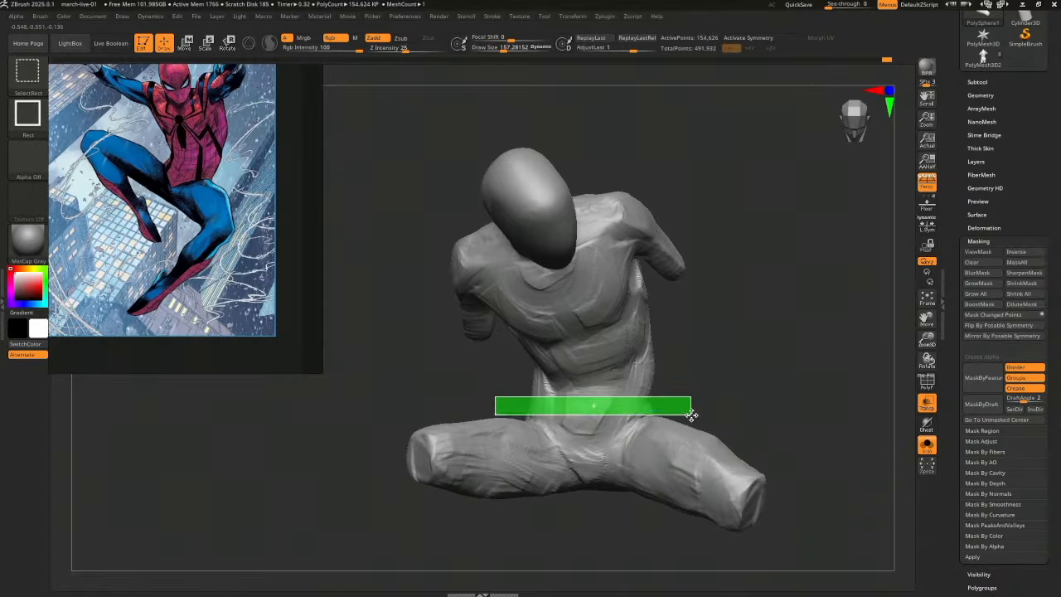
mouse_move(692, 414)
left_mouse_down("ctrl+shift")
mouse_move(751, 483)
mouse_move(708, 506)
left_mouse_up("ctrl+shift")
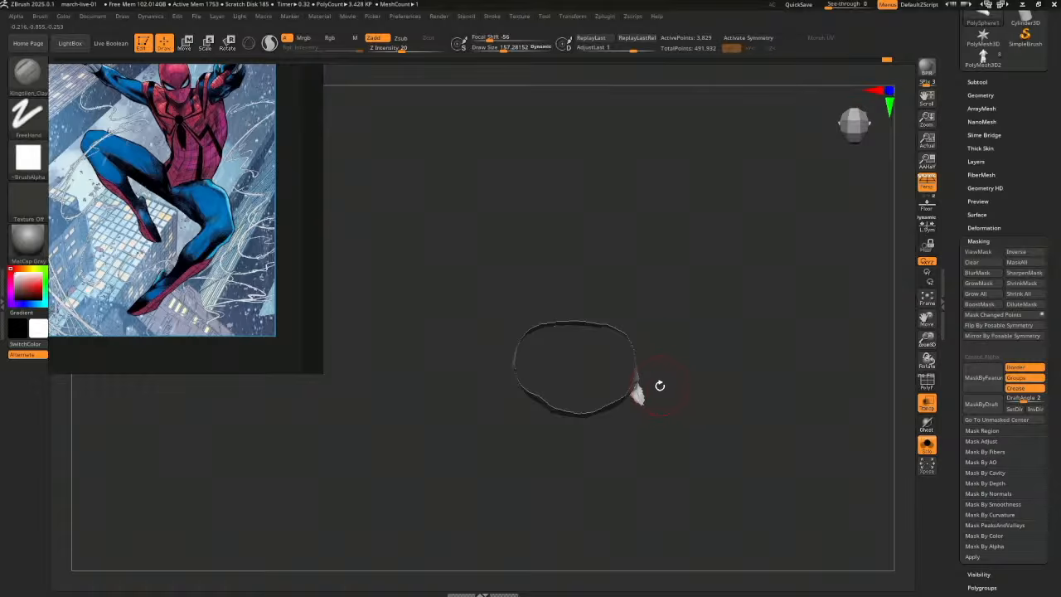
key("b")
key("m")
key("v")
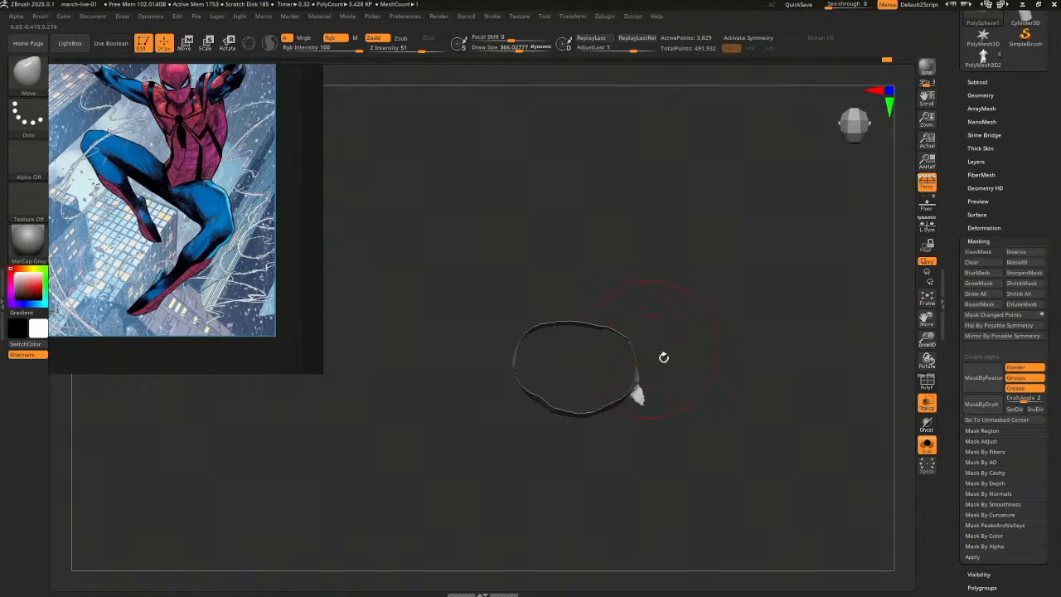
left_click(758, 431, "ctrl+shift")
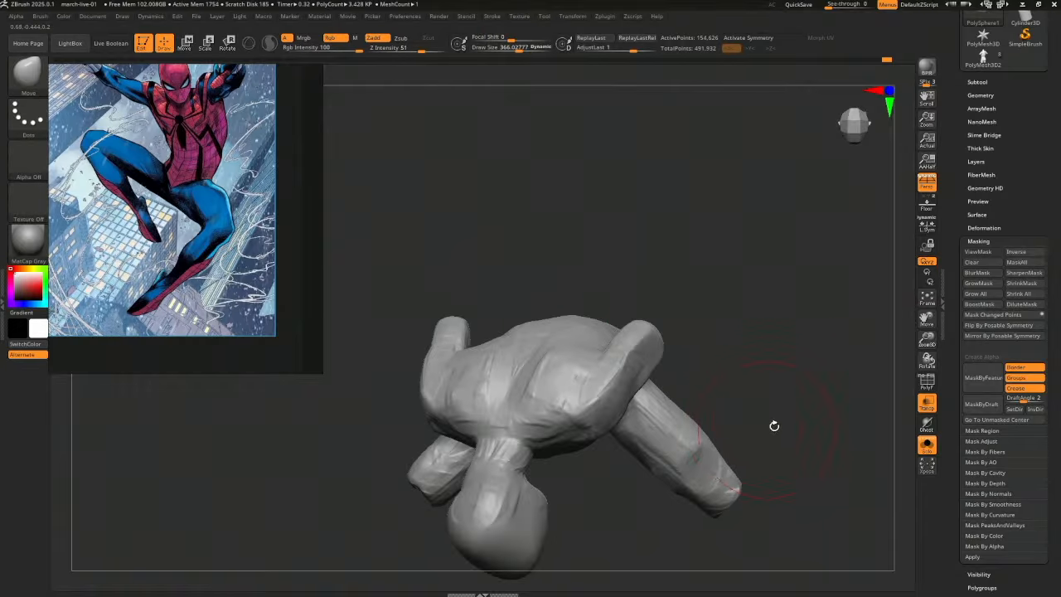
Isolate another thin torso slice to examine its front, back and side planes, and restore the full mesh
left_click_drag(748, 429, 646, 355)
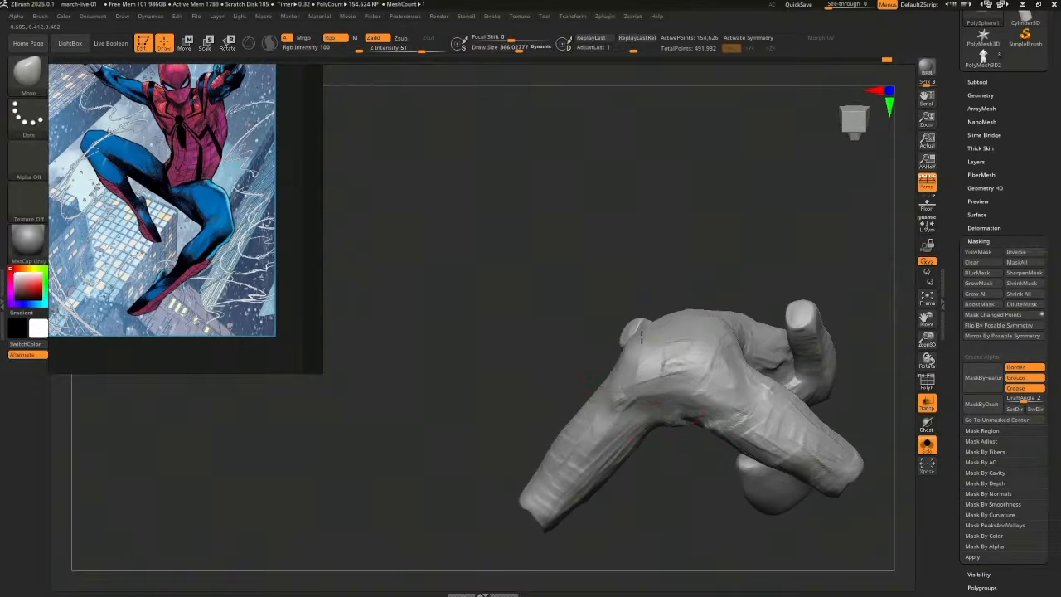
mouse_move(728, 271)
left_mouse_down()
mouse_move(771, 405)
mouse_move(732, 452)
mouse_move(751, 423)
mouse_move(774, 417)
mouse_move(779, 343)
mouse_move(759, 436)
mouse_move(687, 393)
left_mouse_up()
mouse_move(504, 366)
left_mouse_down("ctrl+shift")
mouse_move(682, 386)
mouse_move(743, 473)
mouse_move(678, 352)
mouse_move(708, 400)
left_mouse_up("ctrl+shift")
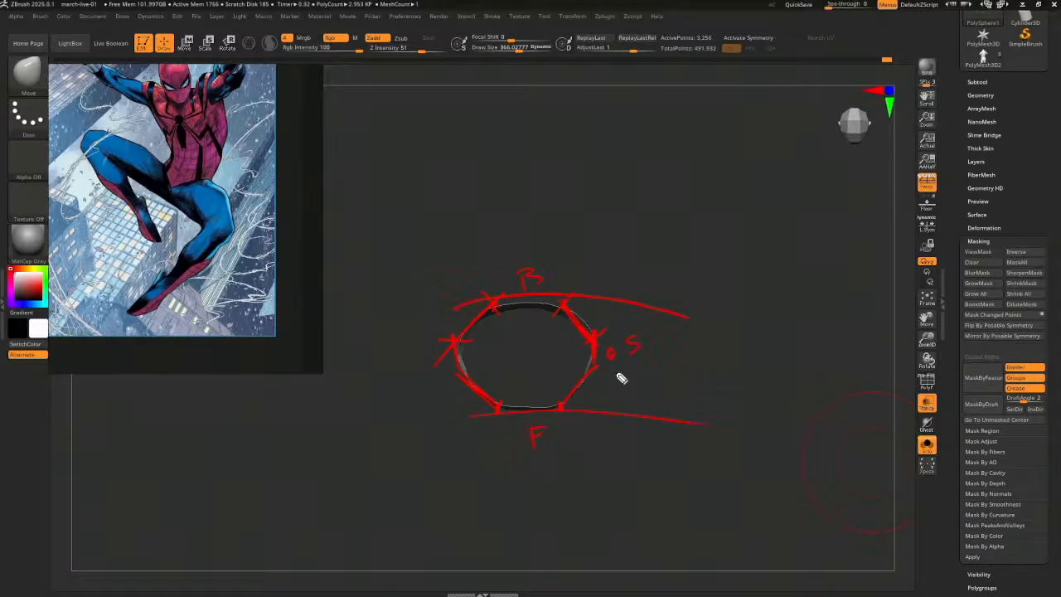
mouse_move(695, 441)
left_mouse_down()
mouse_move(689, 426)
mouse_move(717, 388)
mouse_move(638, 360)
left_mouse_up()
left_click(699, 405, "ctrl+shift")
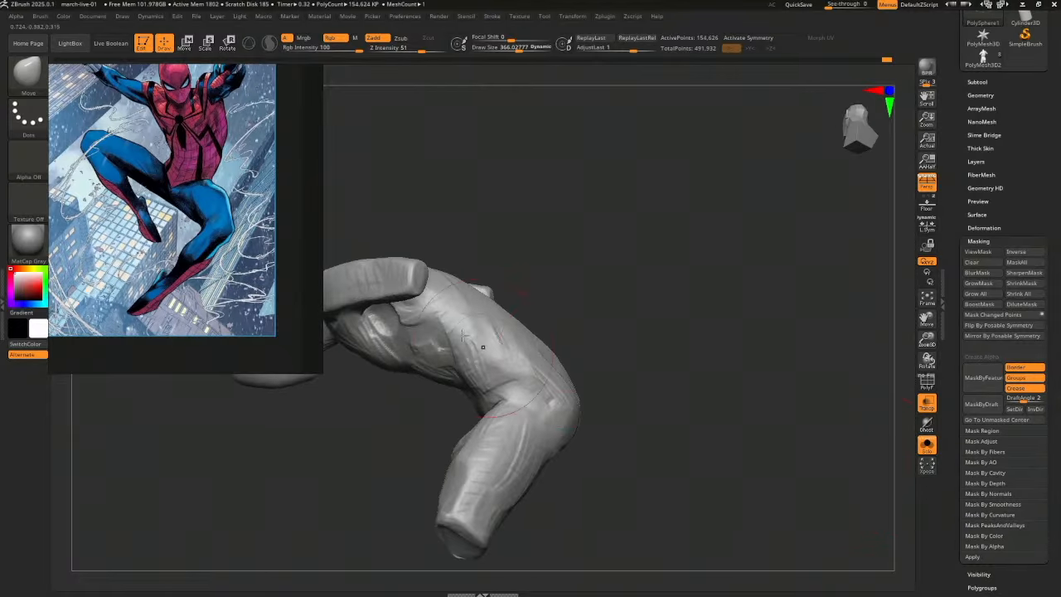
Reshape the back and flank contours with the Move brush at draw size about 366
mouse_move(550, 281)
left_mouse_down()
mouse_move(464, 286)
mouse_move(540, 274)
left_mouse_up()
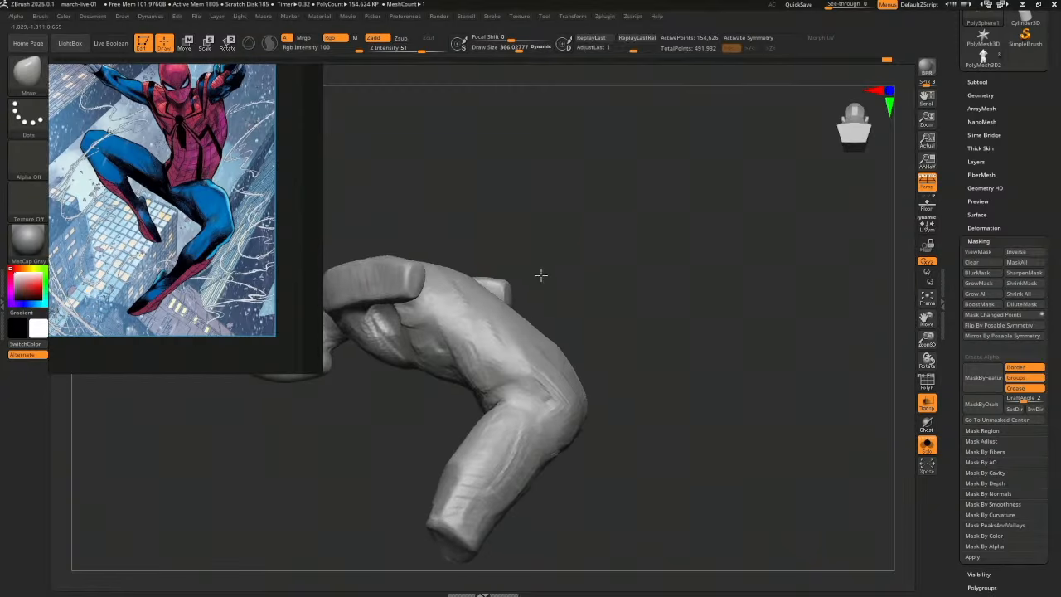
mouse_move(646, 291)
left_mouse_down()
mouse_move(560, 295)
mouse_move(441, 267)
mouse_move(666, 339)
mouse_move(677, 362)
mouse_move(565, 302)
left_mouse_up()
left_click_drag(601, 224, 595, 199)
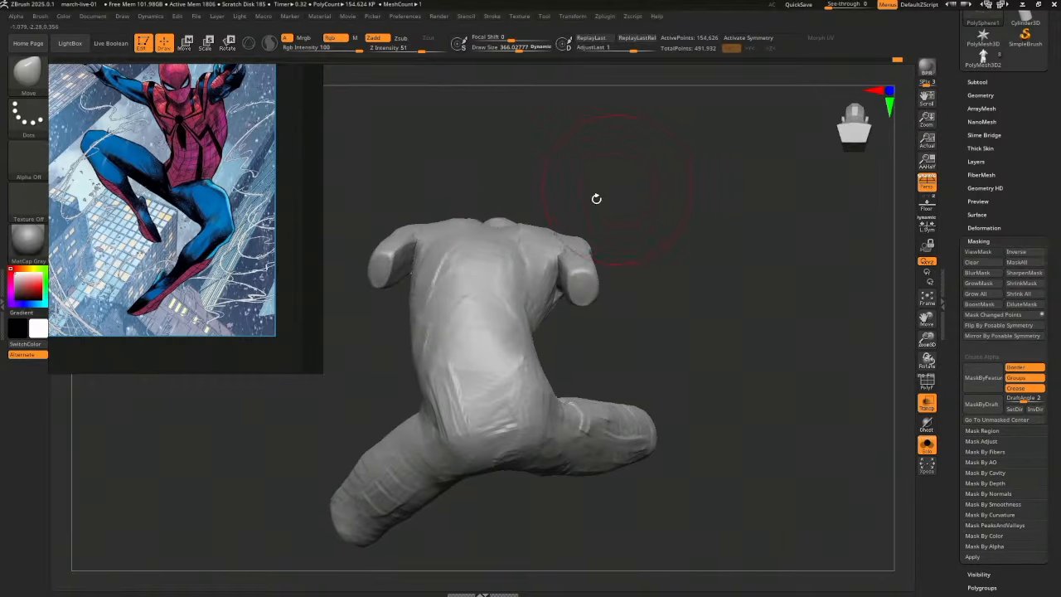
left_click_drag(534, 308, 599, 328)
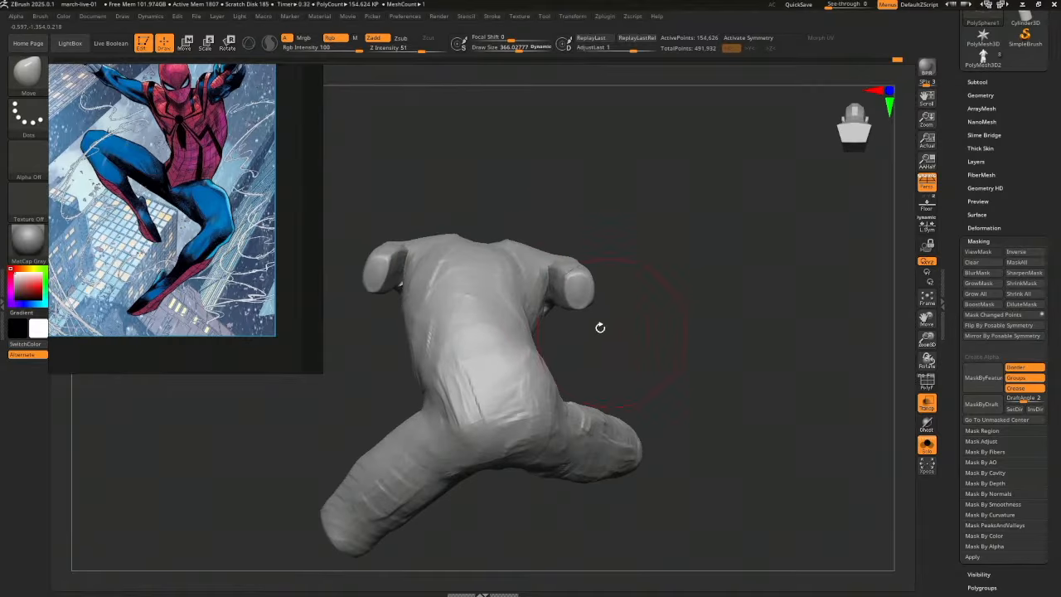
left_click_drag(541, 310, 594, 350)
mouse_move(526, 318)
left_mouse_down()
mouse_move(684, 362)
mouse_move(734, 353)
mouse_move(757, 367)
mouse_move(729, 407)
mouse_move(772, 440)
mouse_move(743, 405)
mouse_move(791, 434)
mouse_move(776, 426)
left_mouse_up()
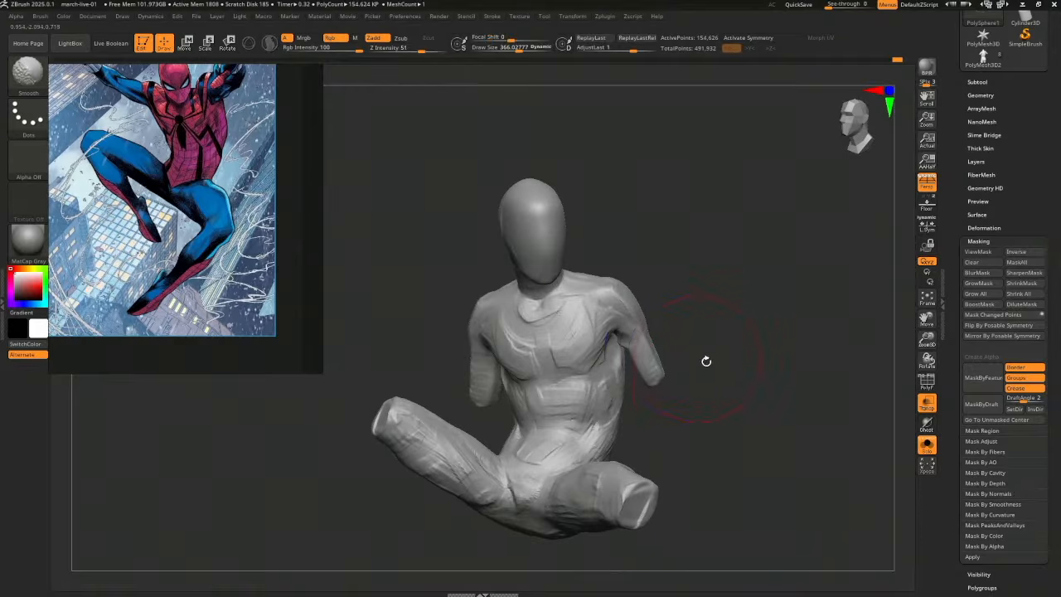
Set the Move brush's draw size to about 322 and drop the figure two subdivision levels
mouse_move(706, 360)
left_mouse_down()
mouse_move(737, 379)
mouse_move(741, 423)
mouse_move(726, 436)
left_mouse_up()
mouse_move(685, 405)
left_mouse_down()
mouse_move(705, 431)
mouse_move(756, 453)
mouse_move(732, 436)
mouse_move(741, 426)
mouse_move(753, 445)
mouse_move(741, 436)
mouse_move(748, 419)
mouse_move(751, 451)
mouse_move(729, 472)
mouse_move(734, 445)
mouse_move(746, 455)
mouse_move(691, 450)
mouse_move(738, 459)
mouse_move(726, 404)
left_mouse_up()
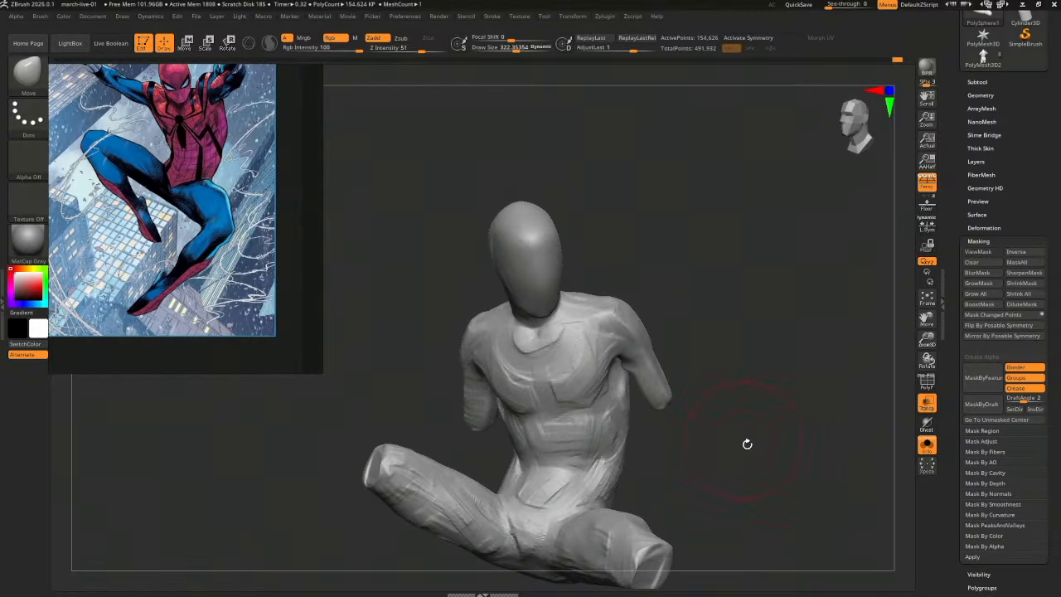
key("shift+d")
key("shift+d")
mouse_move(718, 415)
left_mouse_down()
mouse_move(742, 302)
mouse_move(683, 293)
left_mouse_up()
Switch the selection brush to SelectLasso and hide both arms along the shoulders
key("ctrl")
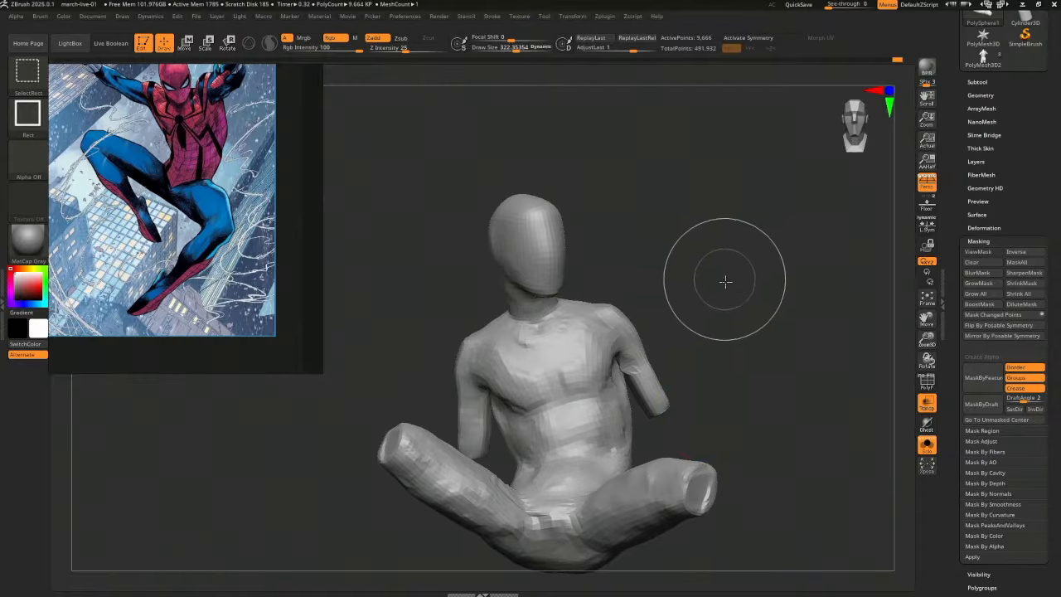
left_click(27, 72)
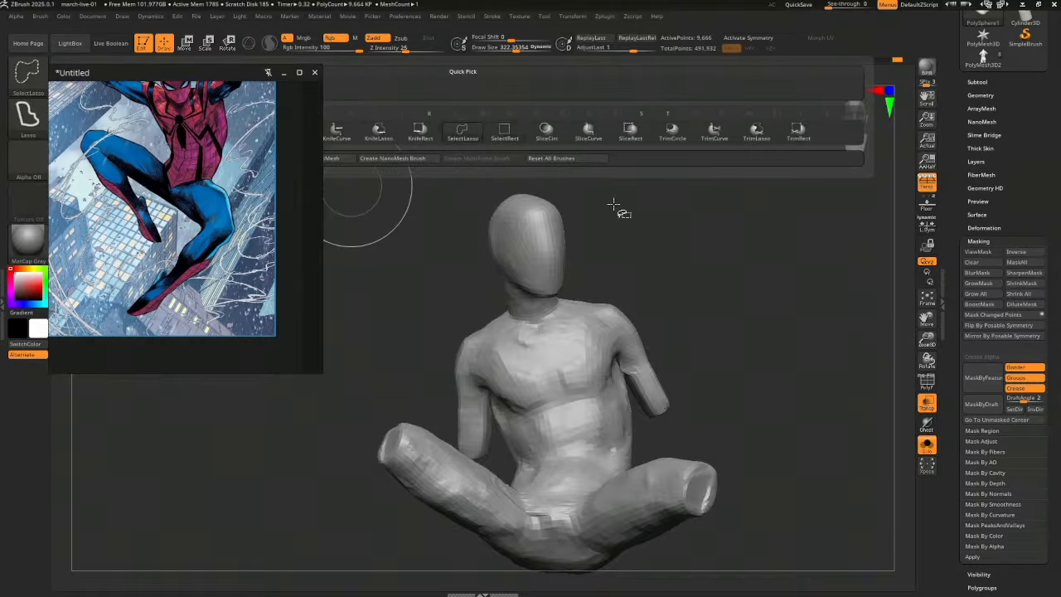
mouse_move(793, 356)
left_mouse_down("ctrl+shift")
mouse_move(642, 280)
mouse_move(616, 356)
left_mouse_up("ctrl+shift")
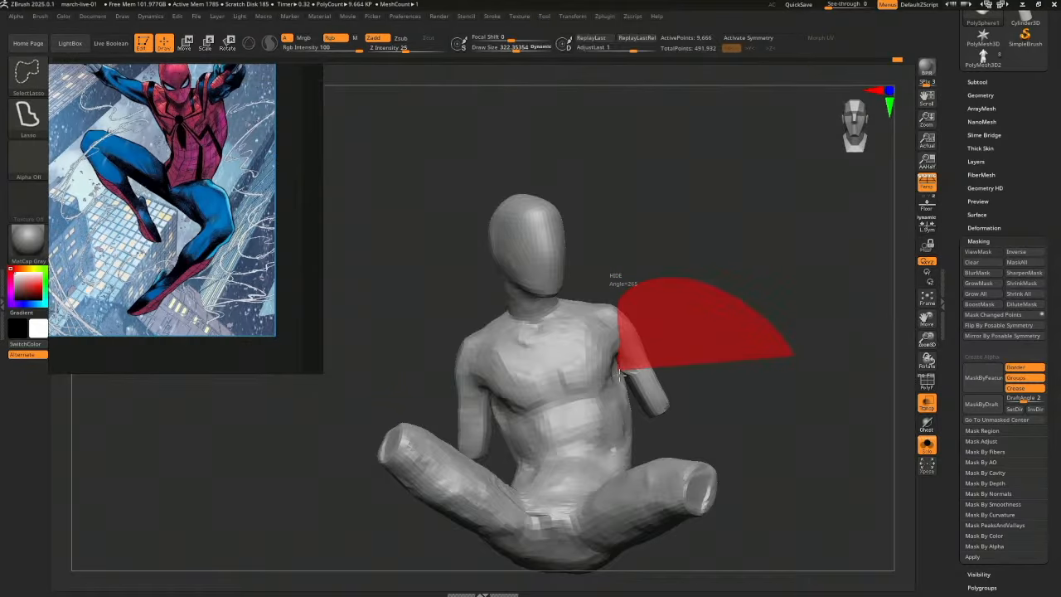
left_click_drag(658, 440, 668, 442, "ctrl+alt+shift")
mouse_move(736, 412)
left_mouse_down()
mouse_move(741, 426)
mouse_move(739, 416)
left_mouse_up()
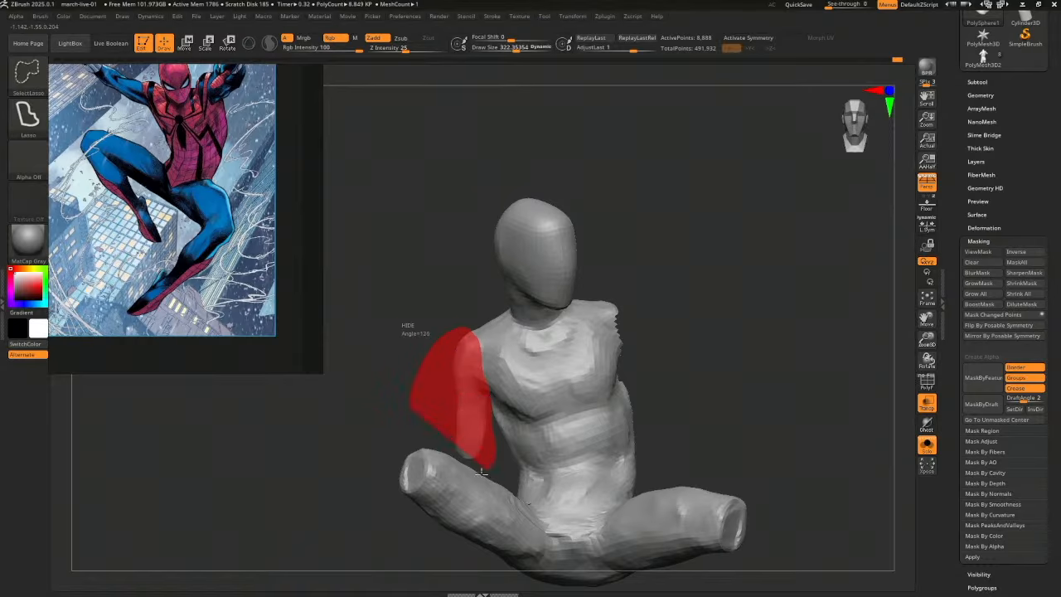
left_click_drag(482, 473, 466, 475, "ctrl+alt+shift")
Invert the visibility to isolate the two arms and frame them in view
mouse_move(668, 376)
left_mouse_down()
mouse_move(746, 386)
mouse_move(758, 410)
left_mouse_up()
mouse_move(337, 507)
left_mouse_down("ctrl+alt+shift")
mouse_move(334, 497)
mouse_move(454, 562)
left_mouse_up("ctrl+alt+shift")
left_click_drag(580, 464, 604, 462)
key("f")
mouse_move(551, 497)
left_mouse_down()
mouse_move(533, 500)
mouse_move(701, 490)
mouse_move(654, 456)
left_mouse_up()
Hide stray torso polygons around the armpits of the isolated arms with lasso selections
mouse_move(613, 424)
left_mouse_down("ctrl+alt+shift")
mouse_move(527, 390)
mouse_move(517, 420)
left_mouse_up("ctrl+alt+shift")
mouse_move(592, 480)
left_mouse_down()
mouse_move(655, 480)
mouse_move(540, 482)
mouse_move(561, 486)
left_mouse_up()
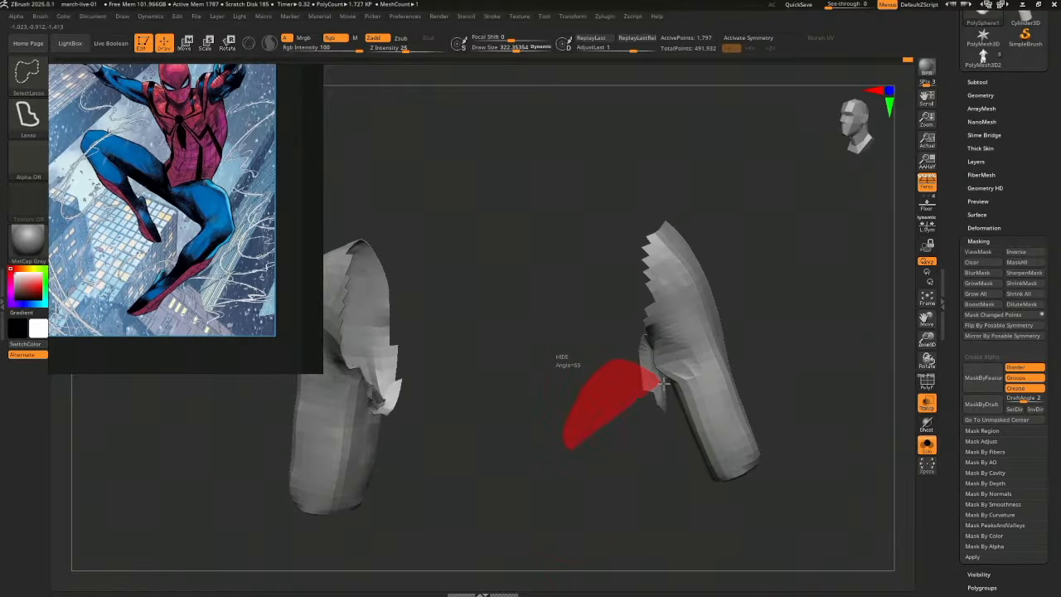
left_click_drag(662, 381, 659, 388, "ctrl+alt+shift")
mouse_move(620, 455)
left_mouse_down()
mouse_move(793, 396)
mouse_move(869, 385)
mouse_move(748, 438)
mouse_move(580, 488)
mouse_move(614, 474)
left_mouse_up()
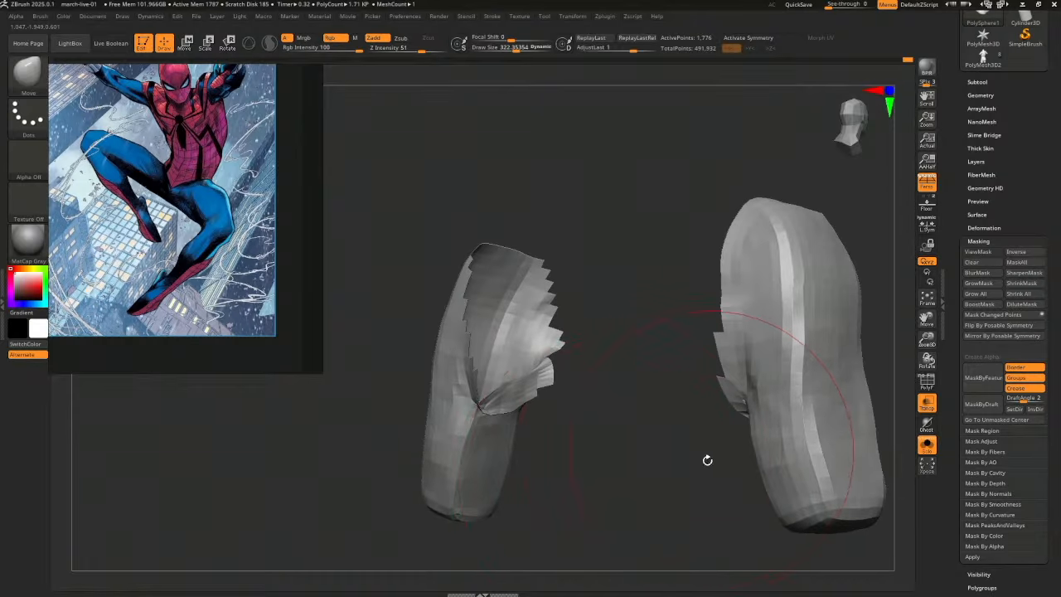
Group the isolated arms into their own polygroup and bring the rest of the figure back into view
left_click(978, 241)
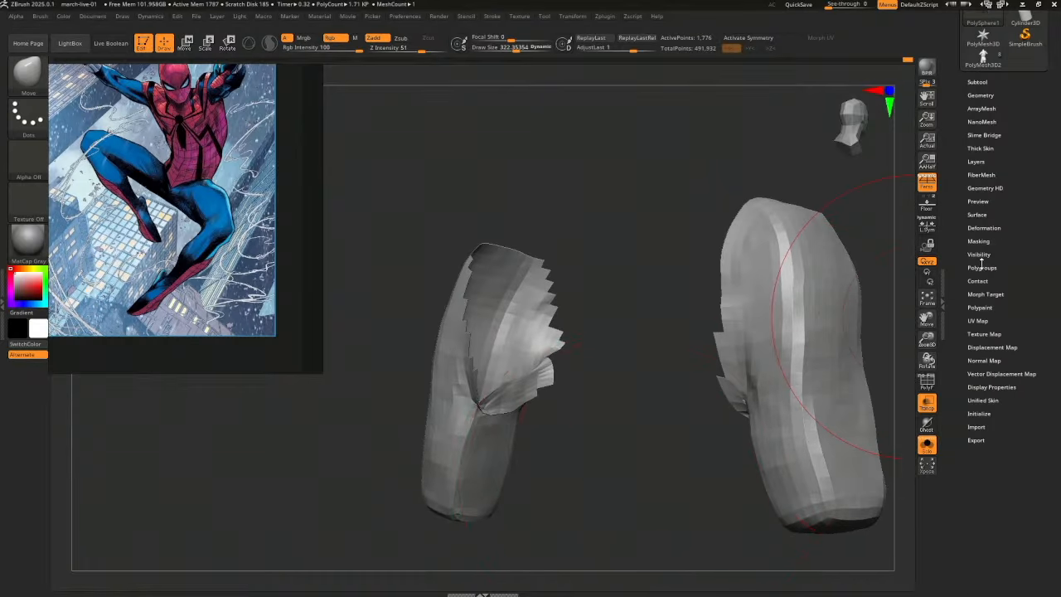
left_click(982, 266)
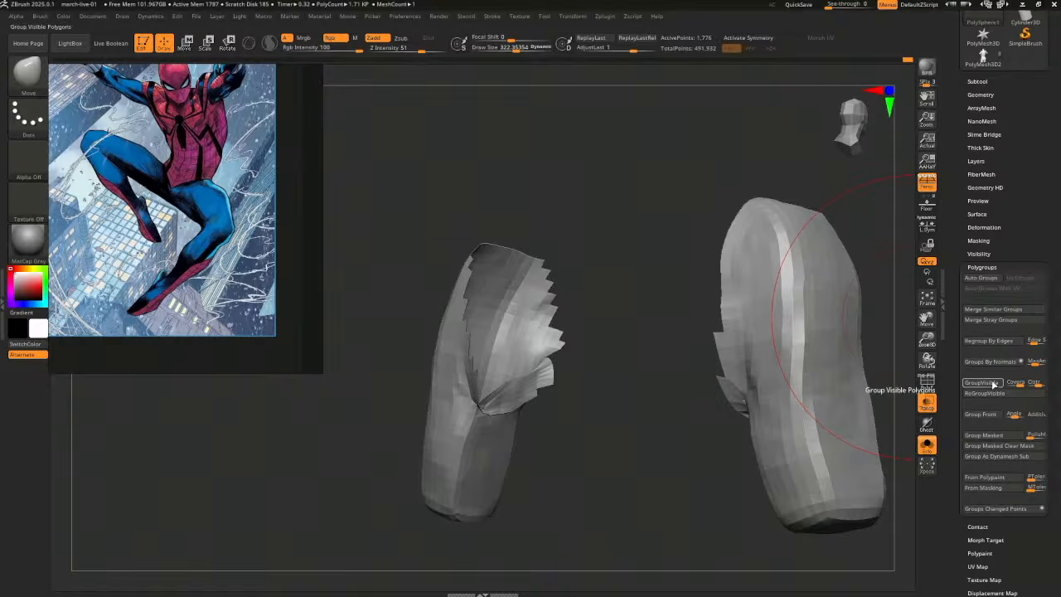
left_click(667, 458, "ctrl+shift")
mouse_move(862, 348)
left_mouse_down()
mouse_move(867, 307)
mouse_move(798, 362)
mouse_move(733, 389)
mouse_move(814, 403)
left_mouse_up()
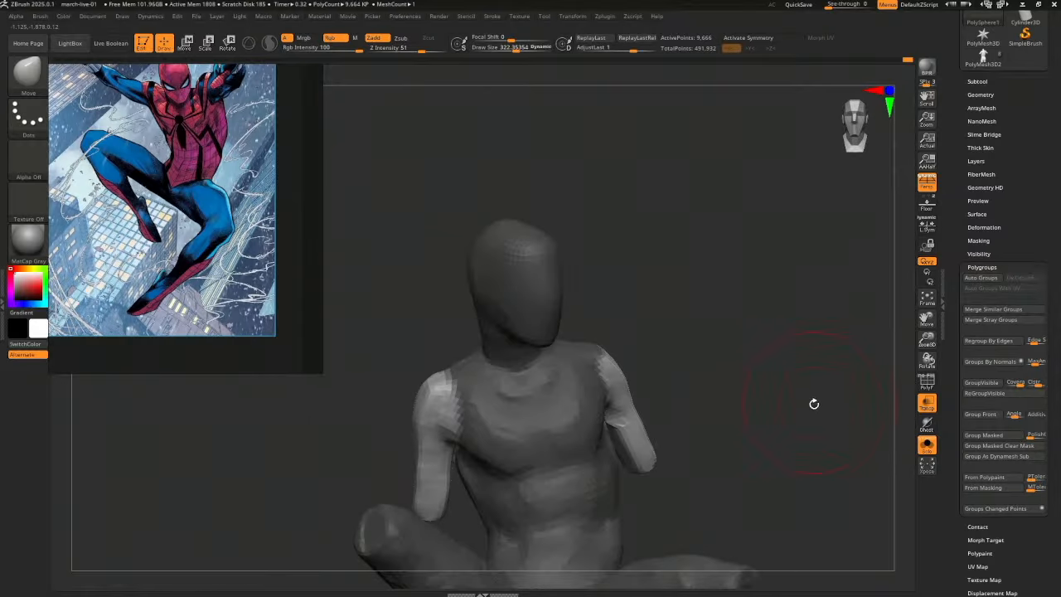
Grow and blur the body mask around the shoulders, and mask the figure's right arm so only the left stays free
left_click(585, 447, "ctrl")
left_click_drag(710, 419, 715, 415)
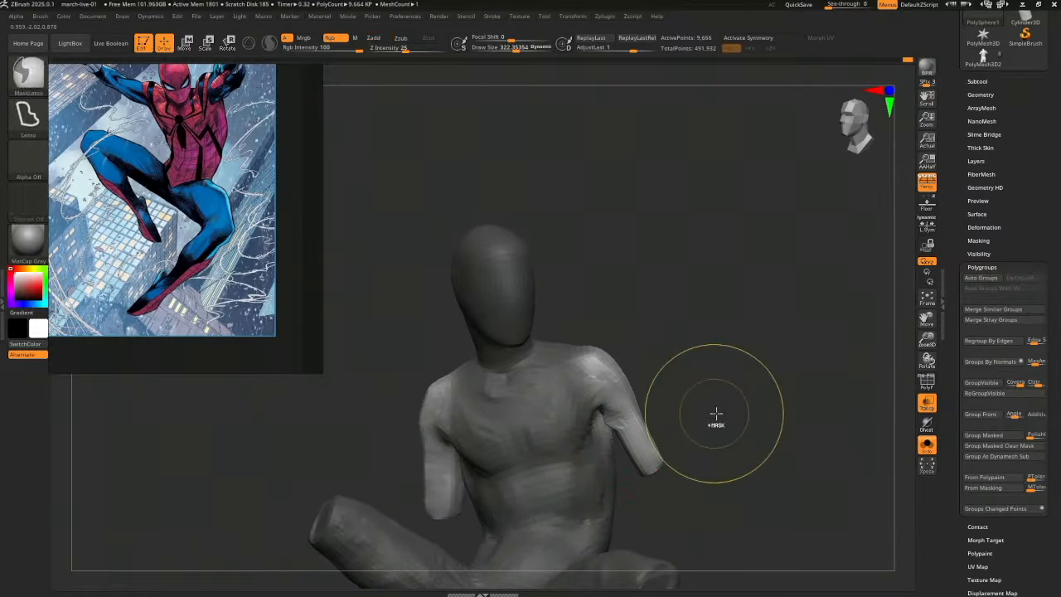
key("ctrl+z")
left_click(978, 240)
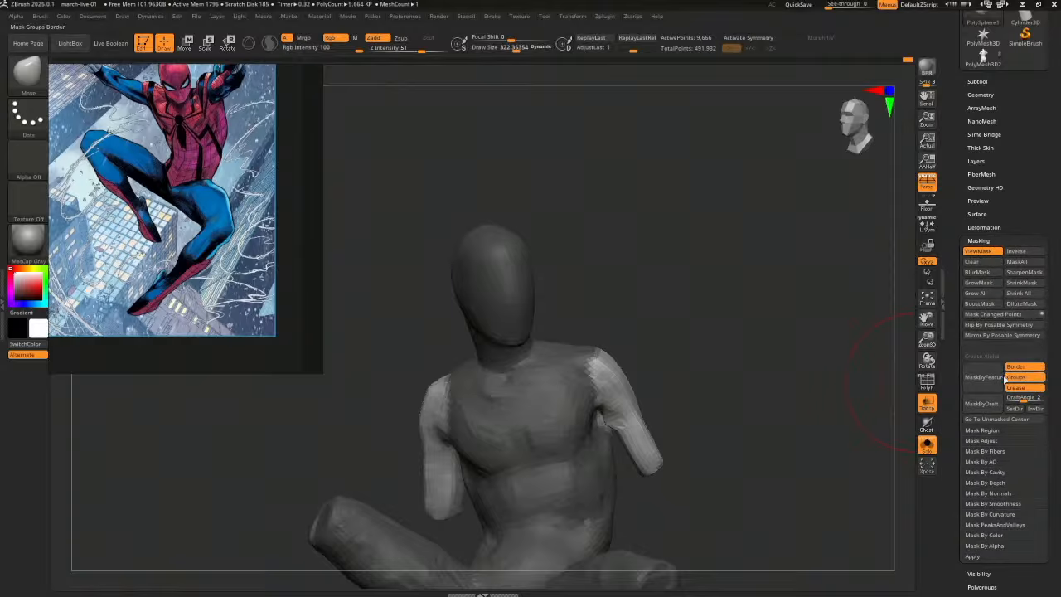
left_click(980, 284)
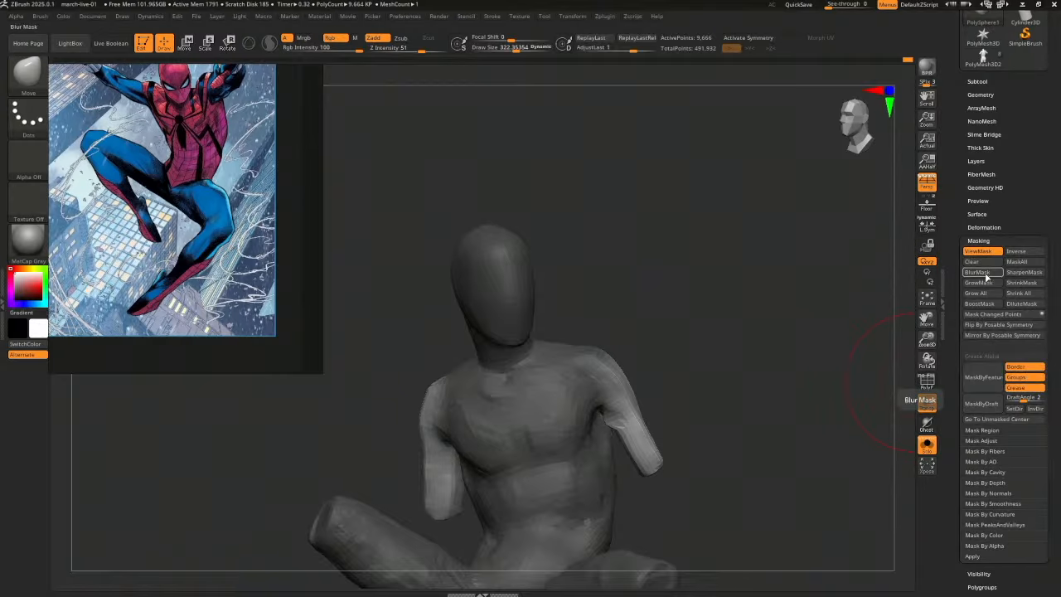
mouse_move(788, 384)
left_mouse_down()
mouse_move(788, 397)
mouse_move(748, 407)
mouse_move(737, 438)
mouse_move(741, 418)
left_mouse_up()
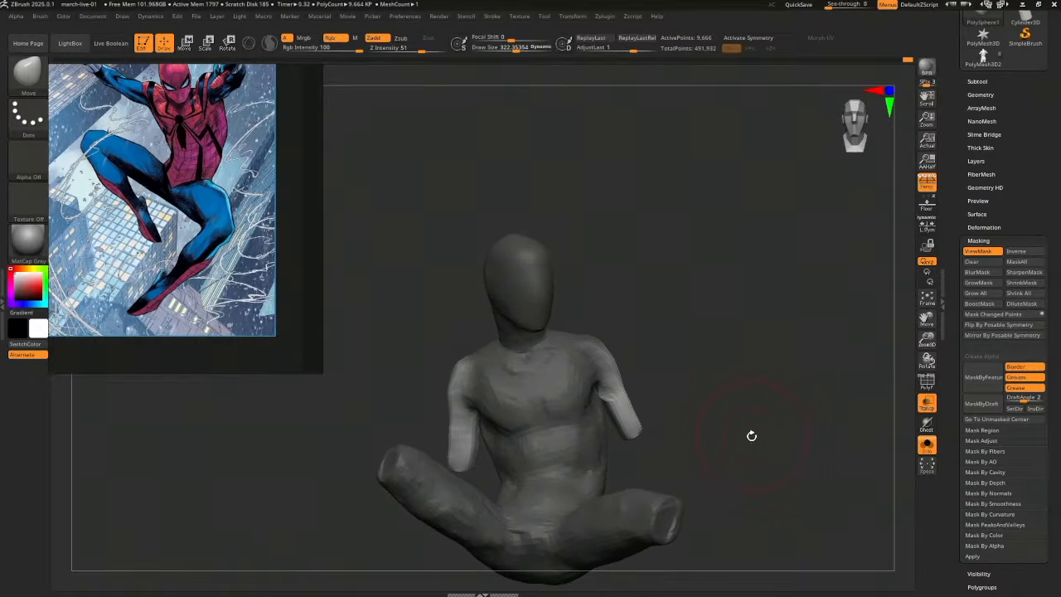
mouse_move(343, 445)
left_mouse_down("ctrl")
mouse_move(503, 328)
mouse_move(458, 518)
left_mouse_up("ctrl")
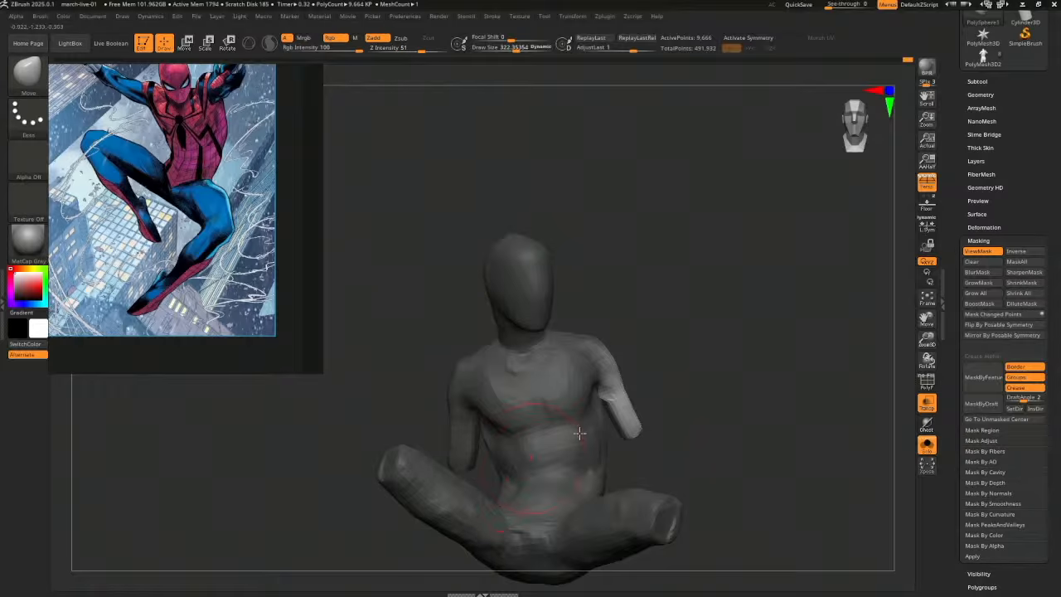
Rotate the unmasked left arm upward around the shoulder with a transpose line
key("r")
mouse_move(597, 352)
left_mouse_down()
mouse_move(639, 432)
mouse_move(633, 400)
mouse_move(751, 390)
mouse_move(680, 403)
left_mouse_up()
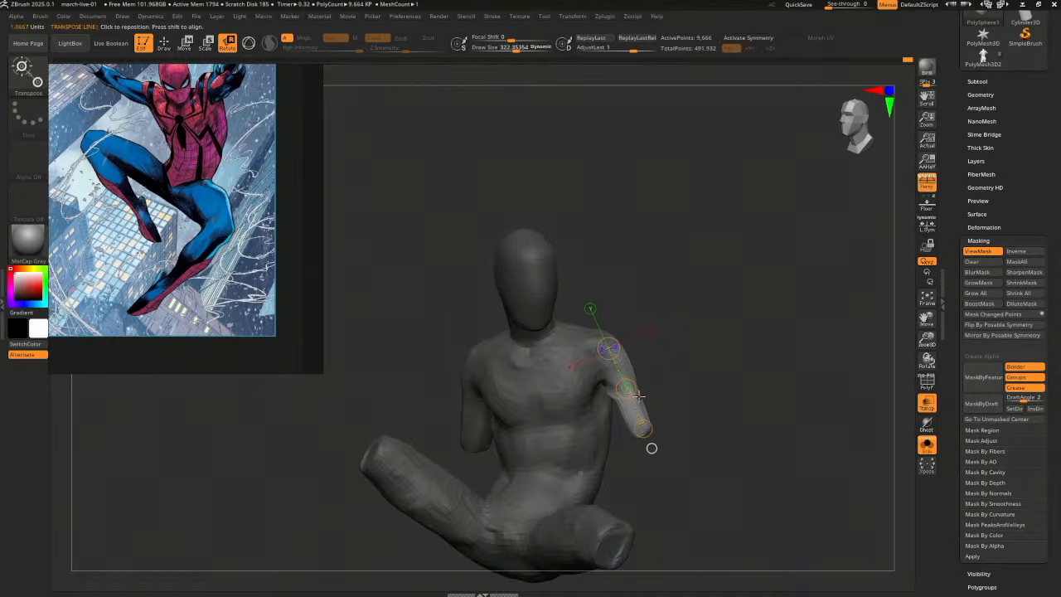
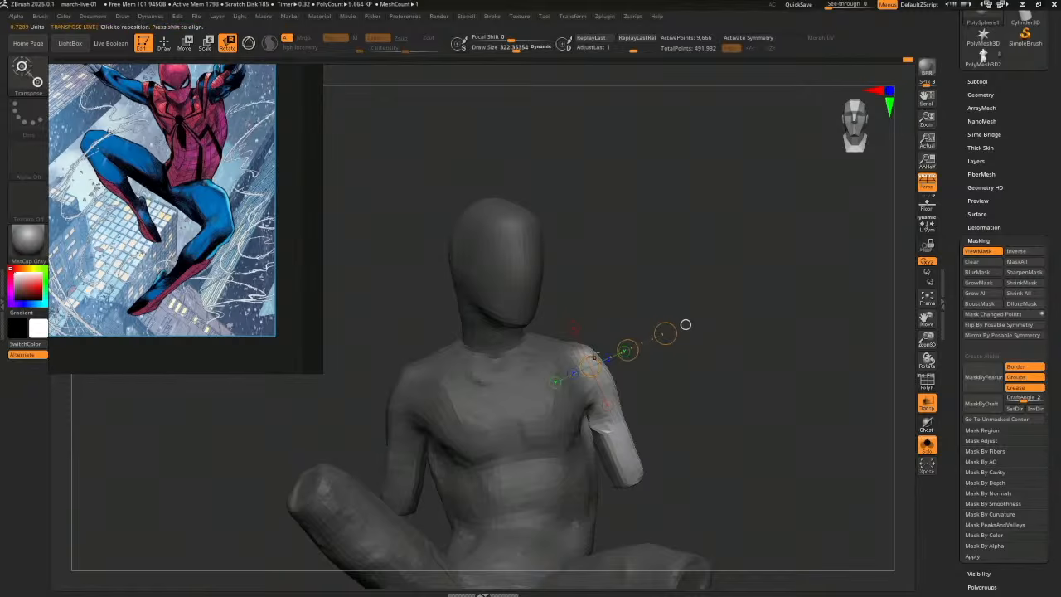
left_click_drag(666, 332, 498, 220)
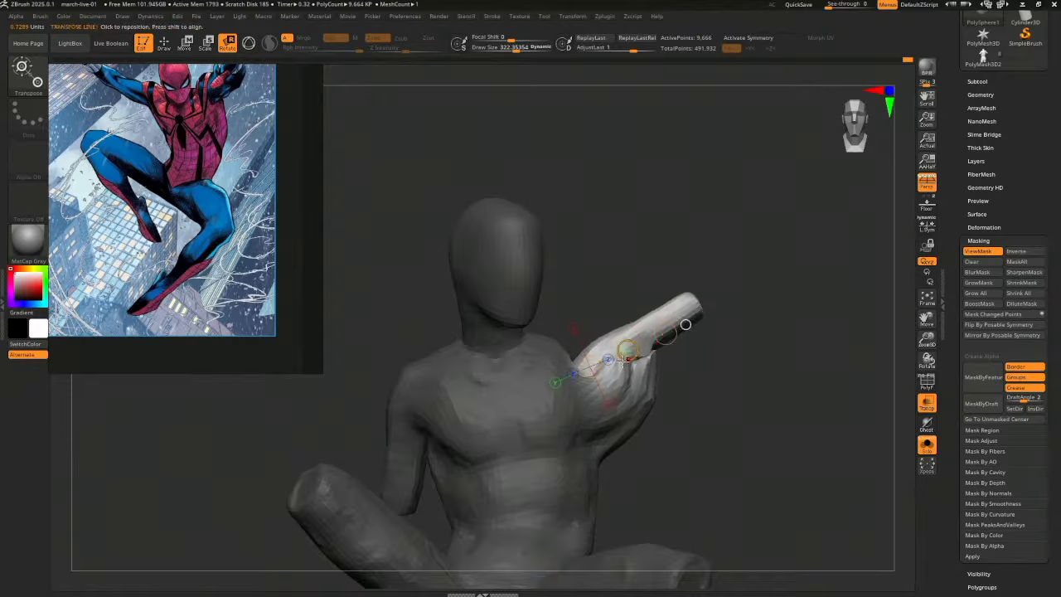
Move the raised arm up toward the collarbone and rotate it to a steeper upward angle beside the head
key("w")
left_click_drag(628, 349, 617, 323)
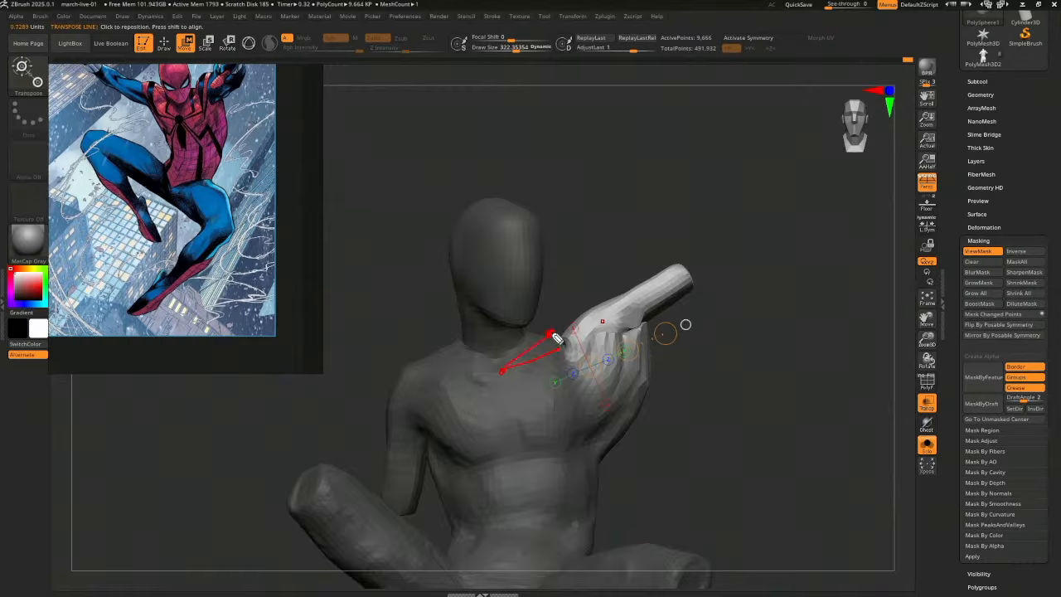
left_click_drag(574, 331, 617, 267)
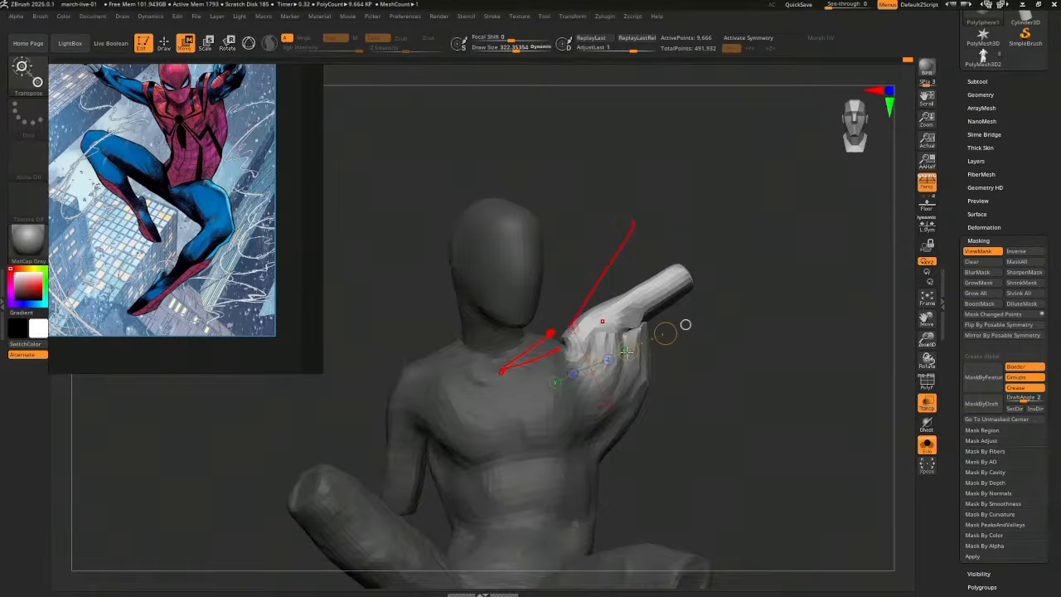
mouse_move(628, 348)
left_mouse_down()
mouse_move(619, 337)
mouse_move(655, 312)
mouse_move(730, 314)
mouse_move(688, 249)
left_mouse_up()
key("r")
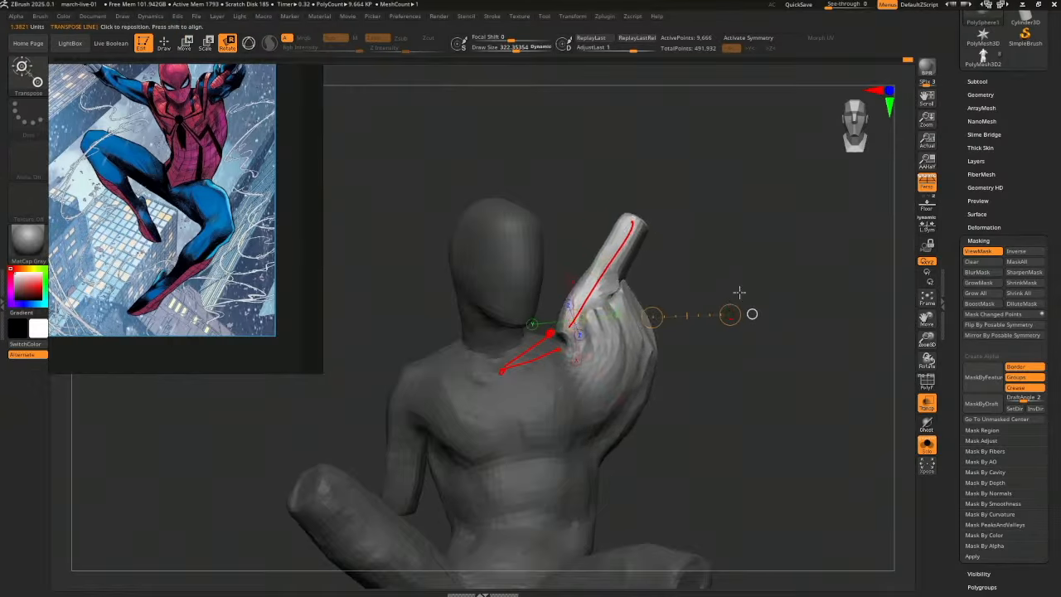
left_click_drag(741, 295, 682, 354)
left_click_drag(633, 326, 457, 332)
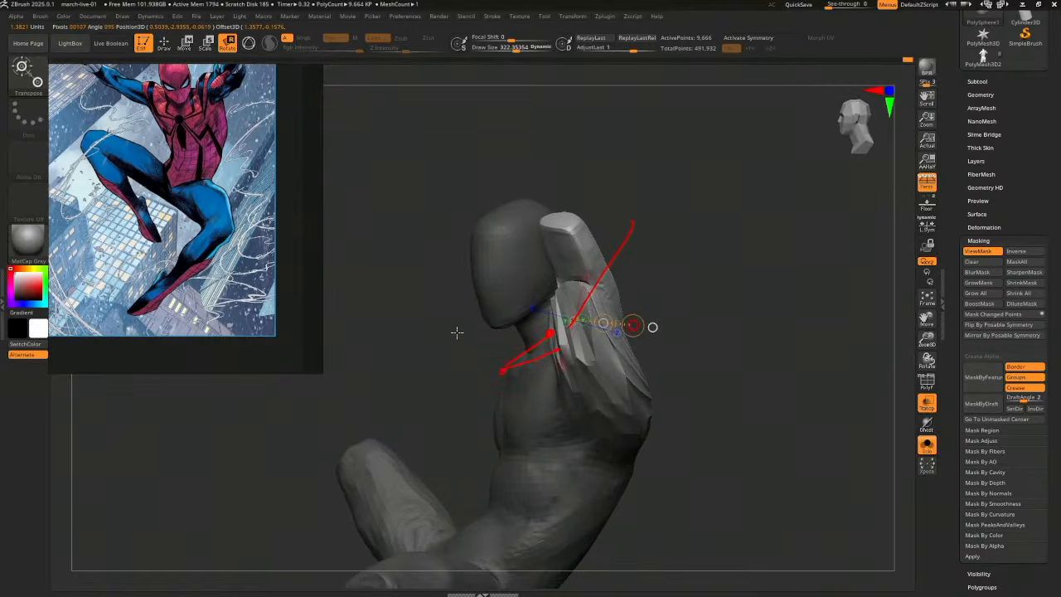
left_click_drag(730, 343, 756, 358)
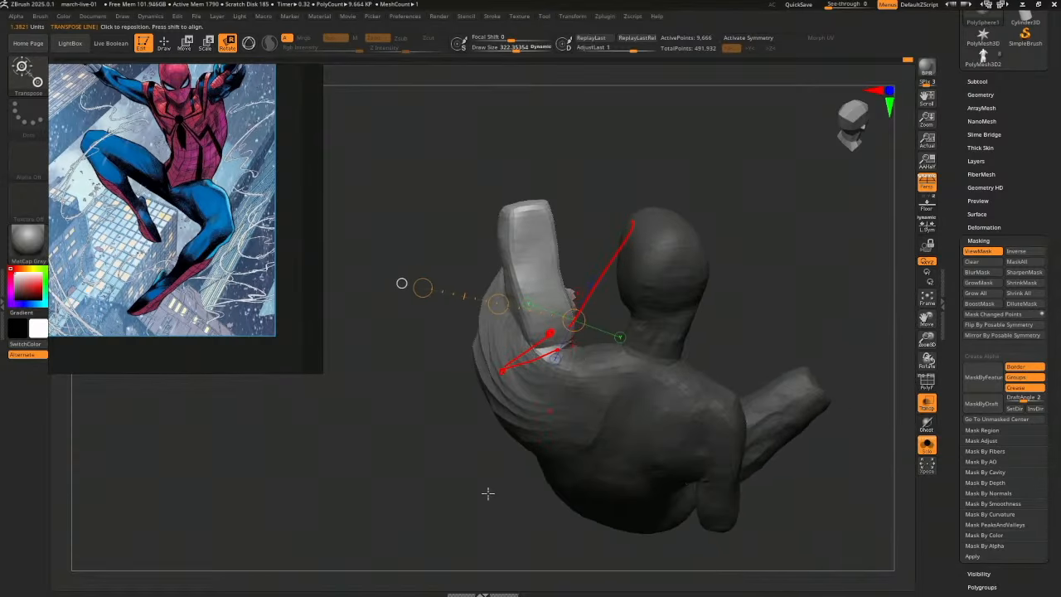
Move the raised arm inward toward the neck with the transpose line, judging its position from above
key("q")
left_click_drag(487, 493, 474, 495)
mouse_move(793, 340)
left_mouse_down("shift")
mouse_move(805, 342)
mouse_move(795, 362)
mouse_move(767, 348)
left_mouse_up("shift")
mouse_move(904, 62)
left_mouse_down()
mouse_move(888, 62)
mouse_move(918, 67)
left_mouse_up()
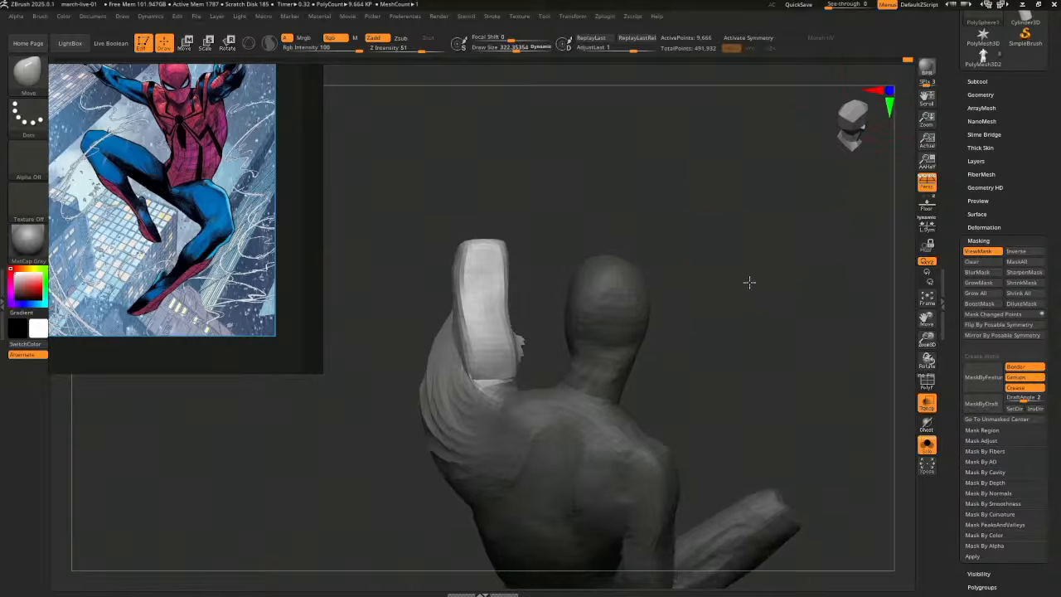
mouse_move(748, 281)
left_mouse_down()
mouse_move(739, 359)
mouse_move(724, 363)
mouse_move(754, 374)
mouse_move(751, 417)
left_mouse_up()
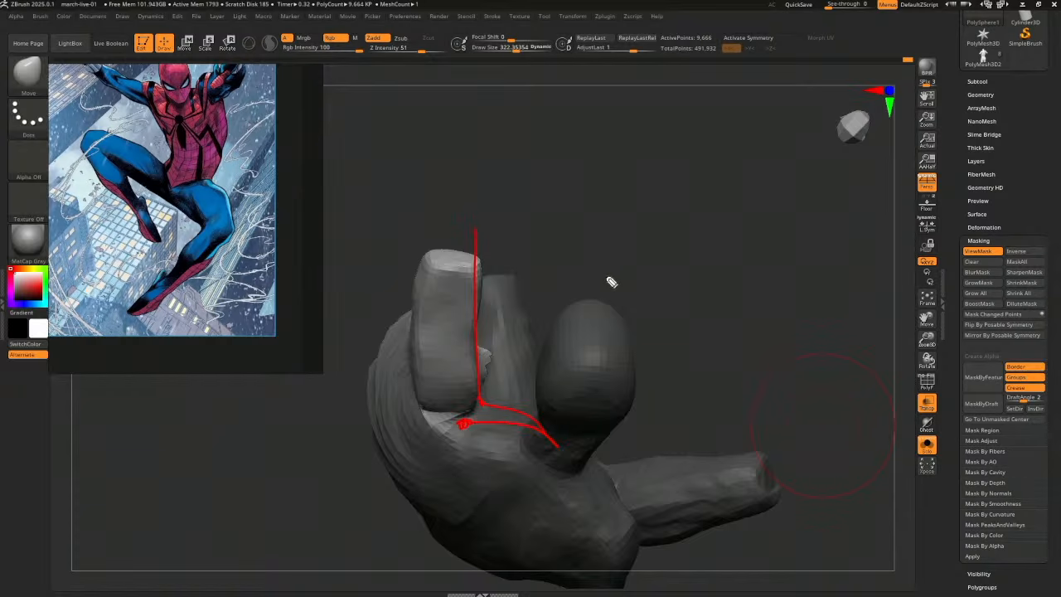
key("w")
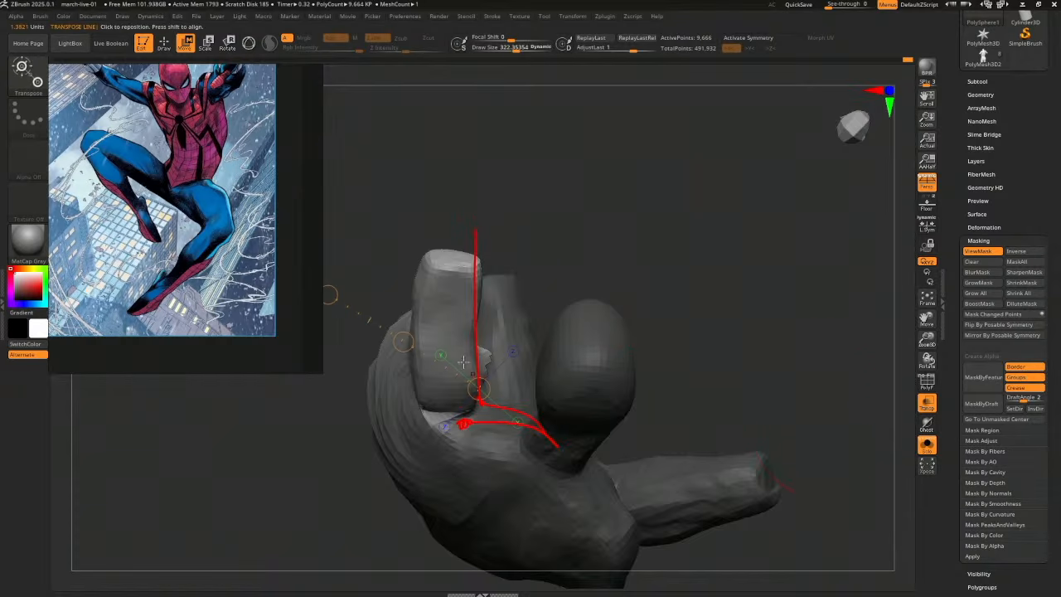
left_click_drag(403, 344, 429, 325)
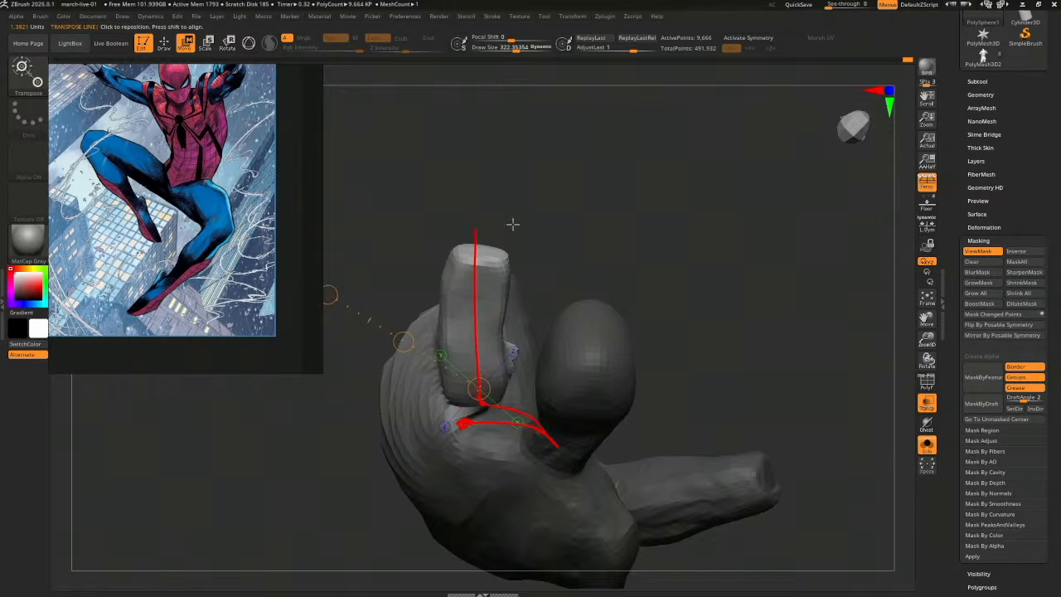
key("q")
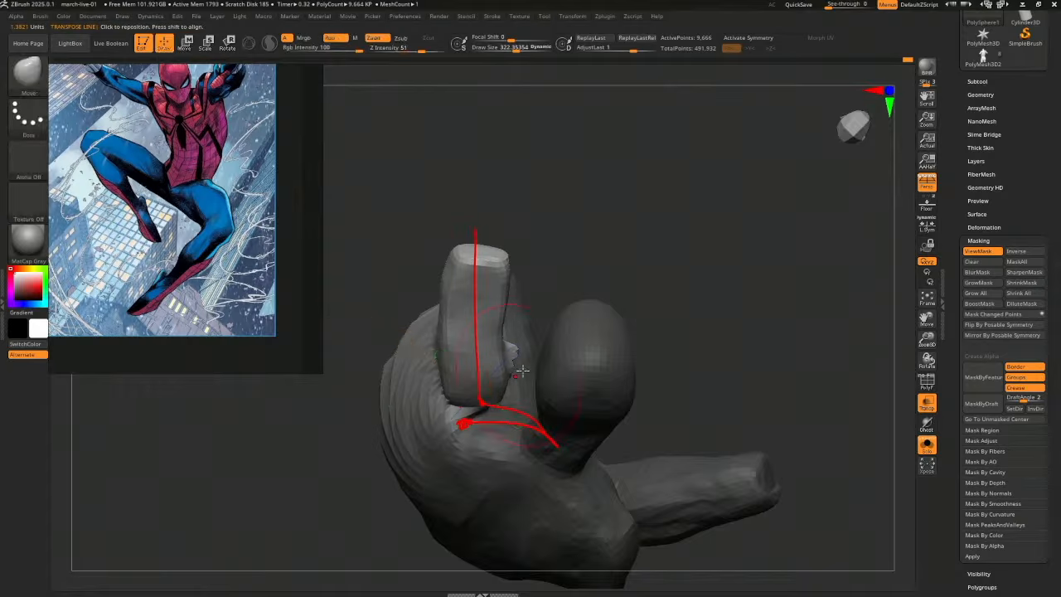
mouse_move(712, 342)
left_mouse_down()
mouse_move(710, 306)
mouse_move(677, 315)
left_mouse_up()
Adjust the raised arm's position at the shoulder from the front and set the Move brush's draw size to about 140
key("w")
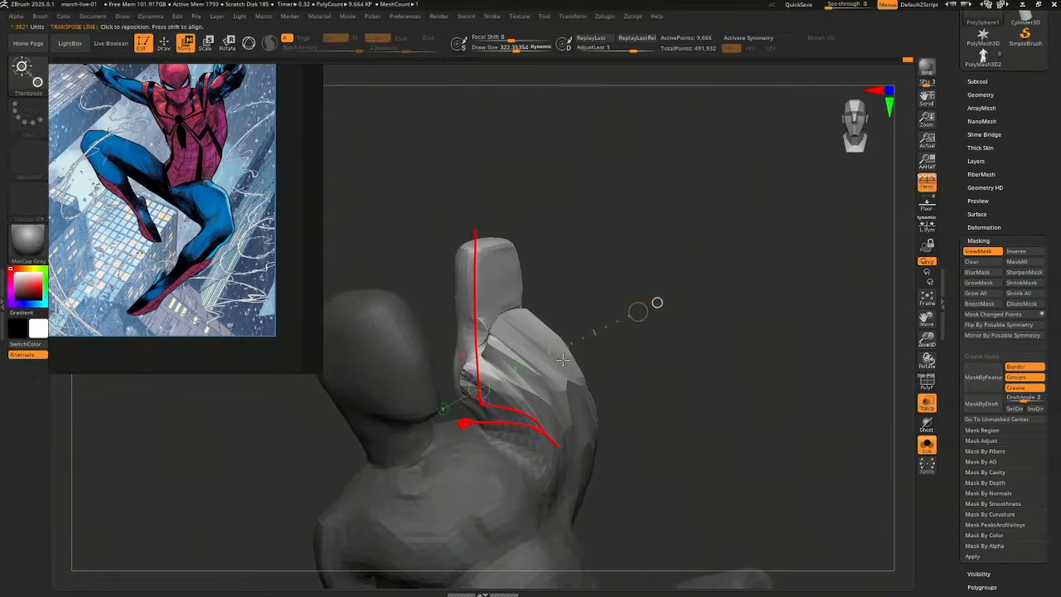
mouse_move(558, 350)
left_mouse_down()
mouse_move(660, 343)
mouse_move(753, 309)
mouse_move(704, 324)
mouse_move(701, 398)
mouse_move(692, 374)
mouse_move(711, 324)
mouse_move(720, 320)
mouse_move(753, 357)
mouse_move(800, 296)
mouse_move(817, 396)
mouse_move(773, 379)
mouse_move(803, 403)
mouse_move(786, 393)
left_mouse_up()
key("q")
key("s")
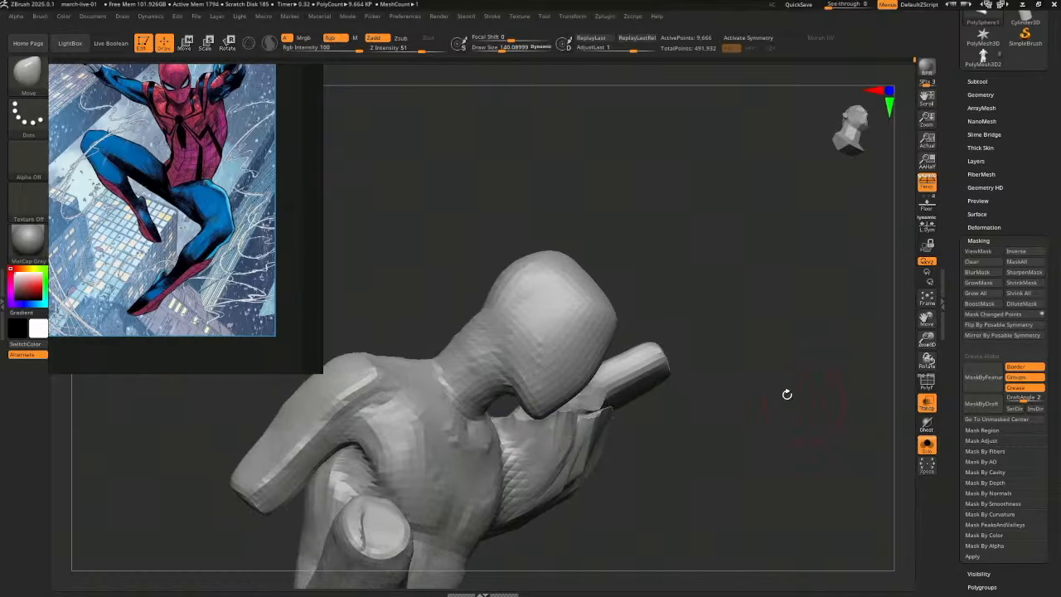
Measure the distance from the base of the neck toward the raised shoulder with transpose lines
key("w")
left_click(554, 349)
mouse_move(536, 418)
left_mouse_down()
mouse_move(620, 313)
mouse_move(620, 348)
mouse_move(693, 350)
mouse_move(689, 320)
mouse_move(606, 396)
left_mouse_up()
left_click(506, 522)
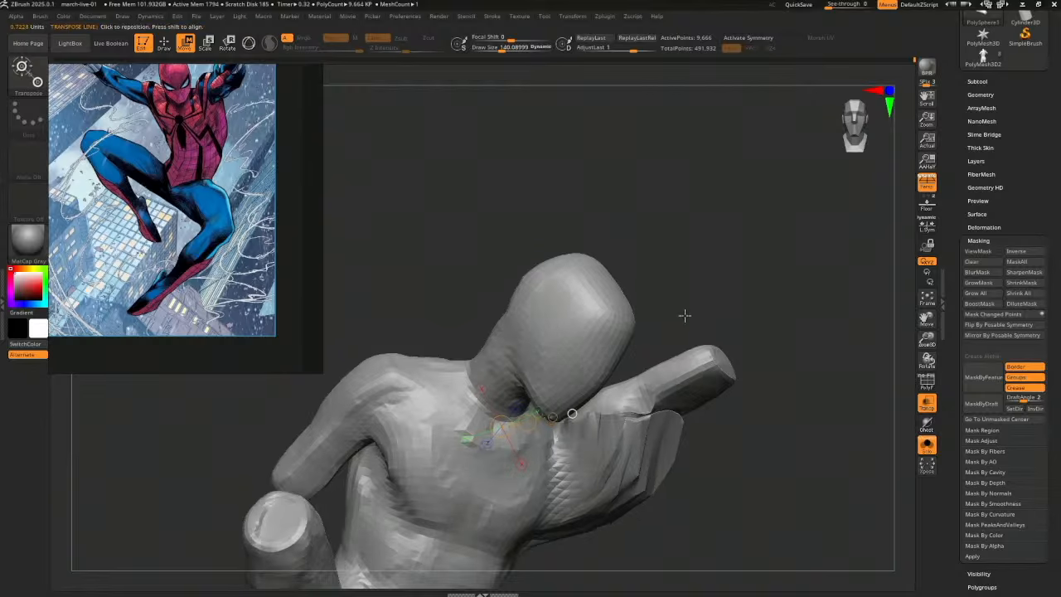
left_click_drag(685, 314, 665, 422)
left_click_drag(574, 353, 598, 363)
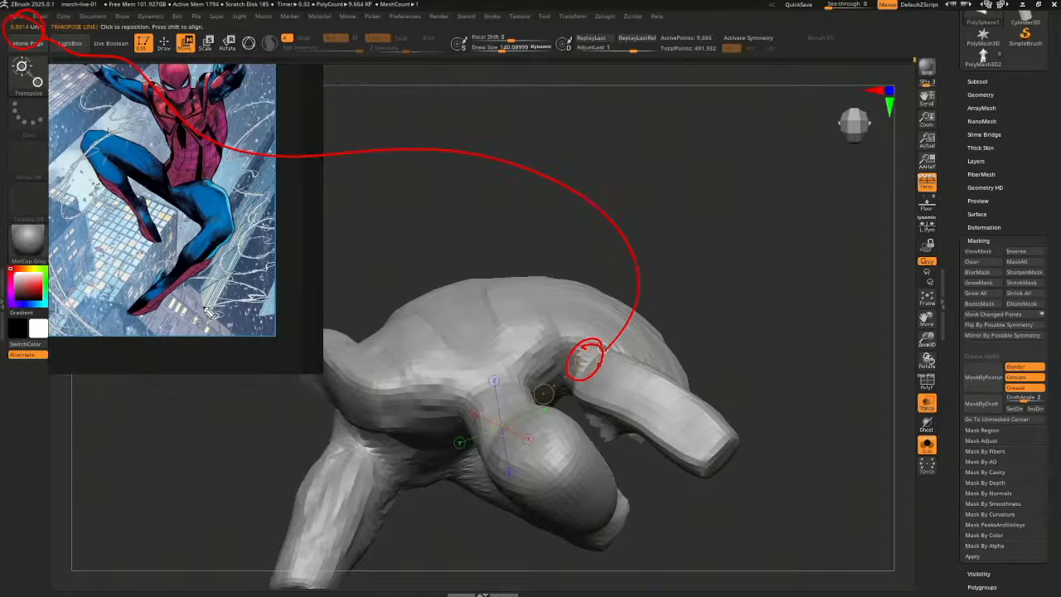
mouse_move(799, 415)
left_mouse_down()
mouse_move(796, 308)
mouse_move(788, 327)
mouse_move(803, 362)
mouse_move(777, 408)
left_mouse_up()
Set the draw size to about 289 and smooth the stretched folds along the raised upper arm and armpit
key("q")
key("s")
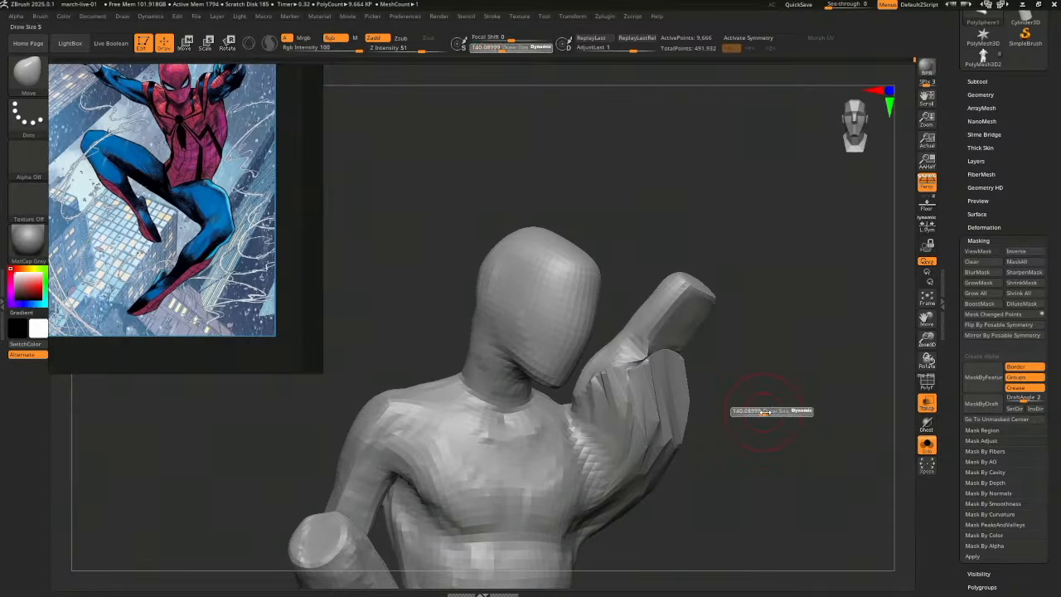
left_click(766, 410)
mouse_move(647, 367)
left_mouse_down("shift")
mouse_move(611, 388)
mouse_move(665, 383)
mouse_move(657, 478)
mouse_move(617, 479)
left_mouse_up("shift")
key("s")
left_click(677, 435)
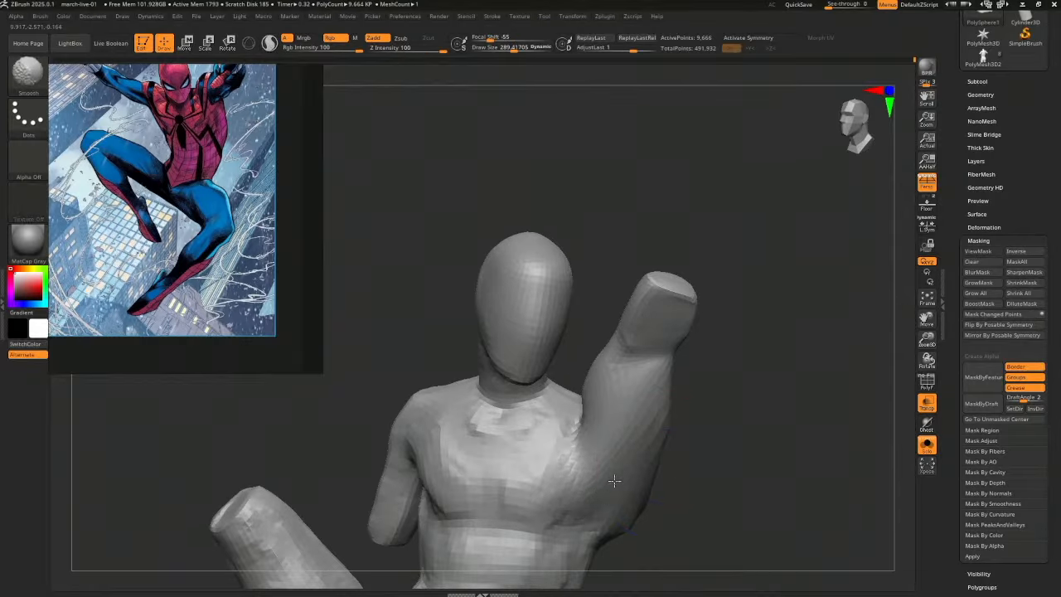
left_click_drag(634, 517, 639, 471, "shift")
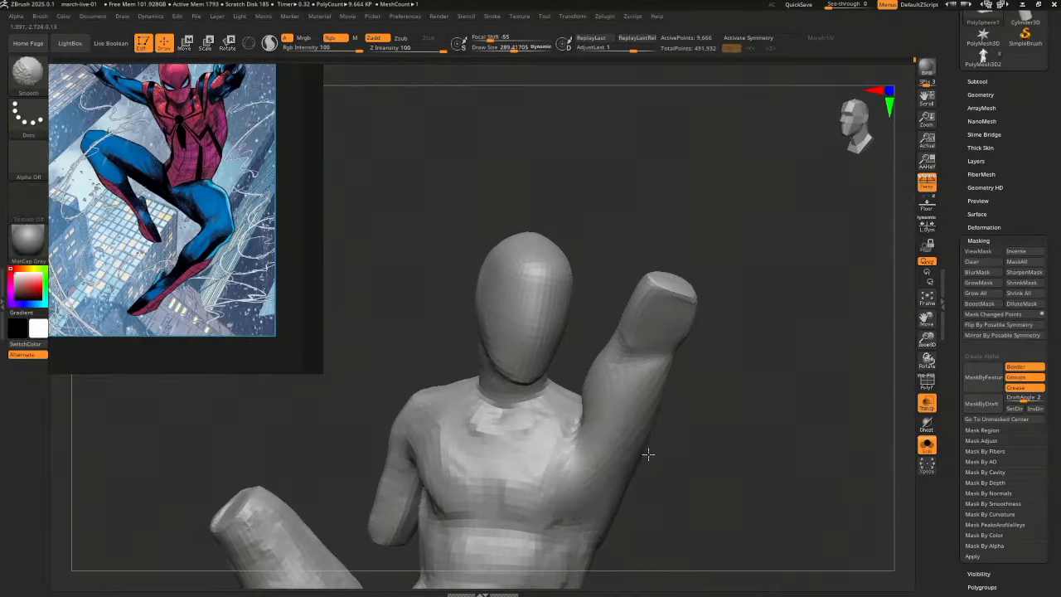
Reshape the top of the raised shoulder and its transition to the neck with the Move brush
mouse_move(737, 478)
left_mouse_down()
mouse_move(824, 400)
mouse_move(631, 412)
mouse_move(651, 406)
left_mouse_up()
mouse_move(620, 373)
left_mouse_down()
mouse_move(549, 450)
mouse_move(548, 440)
mouse_move(836, 367)
mouse_move(748, 300)
mouse_move(817, 367)
mouse_move(774, 426)
mouse_move(800, 454)
left_mouse_up()
mouse_move(578, 370)
left_mouse_down()
mouse_move(593, 342)
mouse_move(587, 316)
left_mouse_up()
left_click_drag(568, 372, 554, 363)
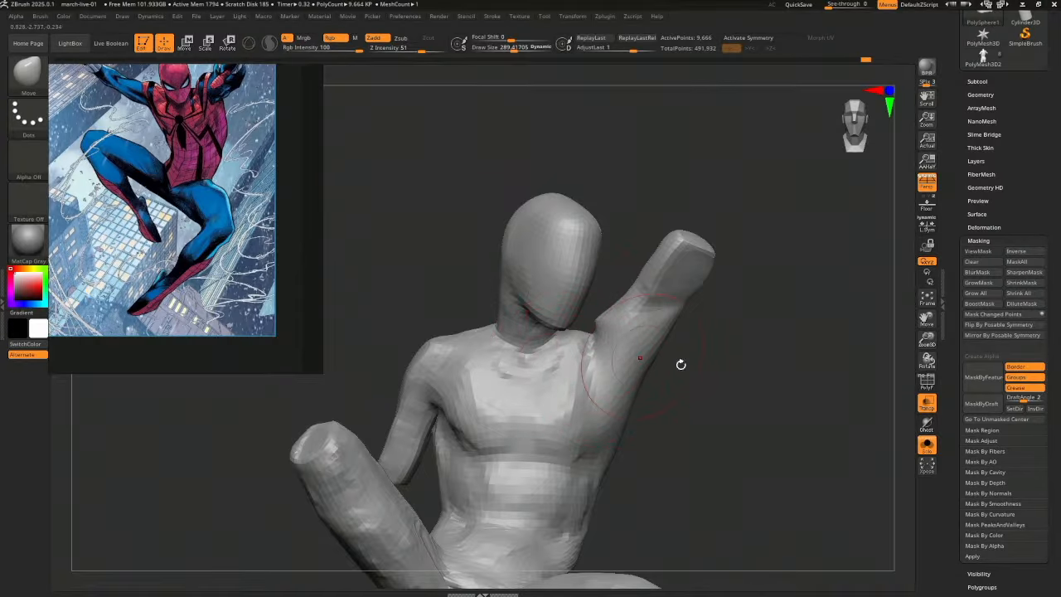
mouse_move(679, 362)
left_mouse_down()
mouse_move(679, 384)
mouse_move(630, 373)
mouse_move(567, 339)
mouse_move(572, 324)
left_mouse_up()
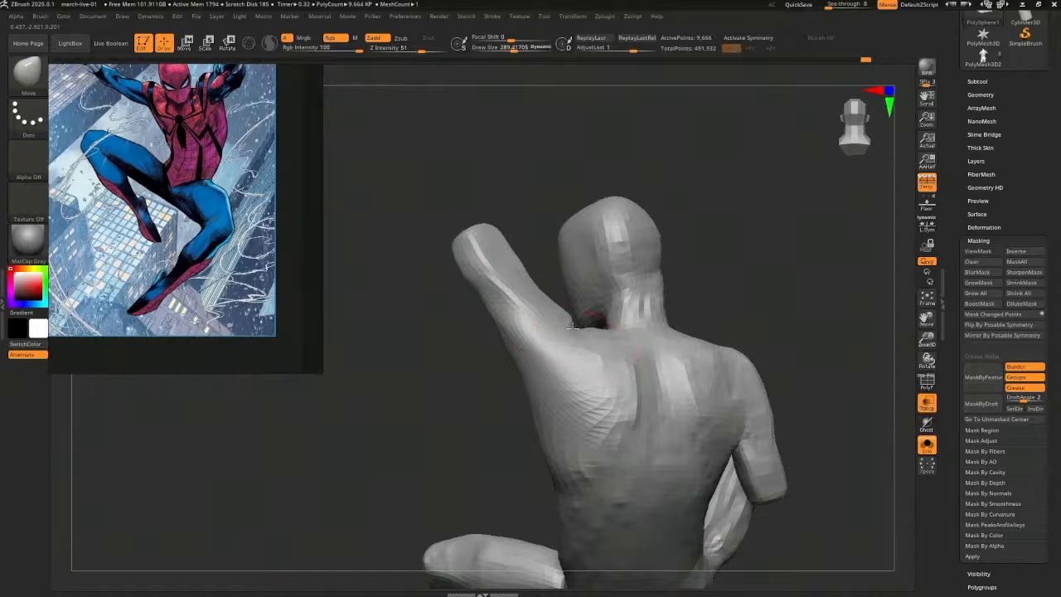
mouse_move(788, 353)
left_mouse_down()
mouse_move(812, 362)
mouse_move(795, 403)
mouse_move(784, 376)
left_mouse_up()
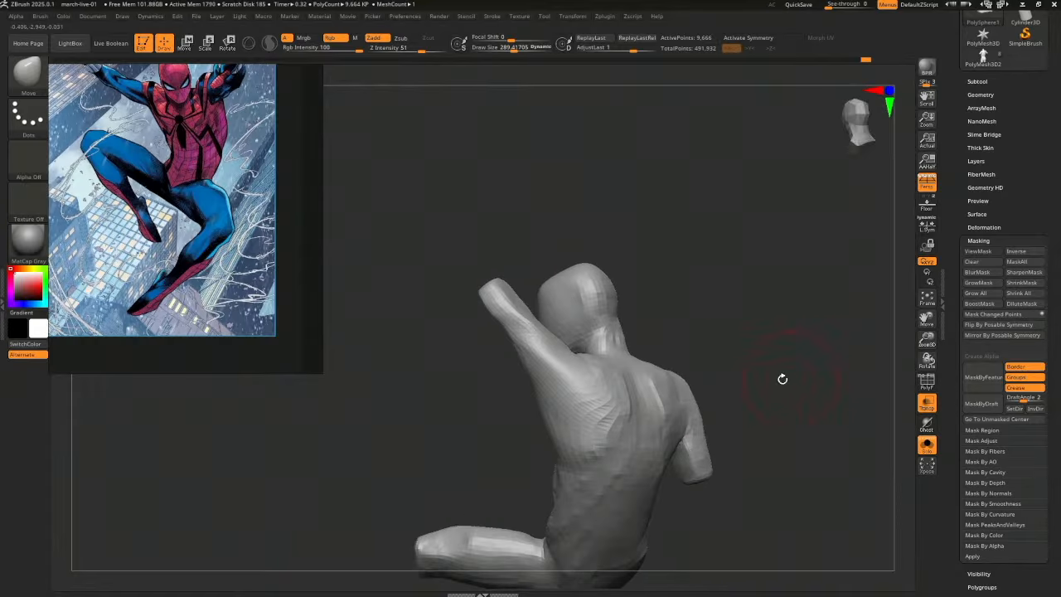
Switch to the Standard brush with a draw size of about 215 for the back around the raised shoulder
key("b")
key("s")
key("t")
key("s")
left_click_drag(648, 408, 642, 409)
mouse_move(743, 403)
left_mouse_down("alt")
mouse_move(745, 367)
mouse_move(770, 379)
left_mouse_up("alt")
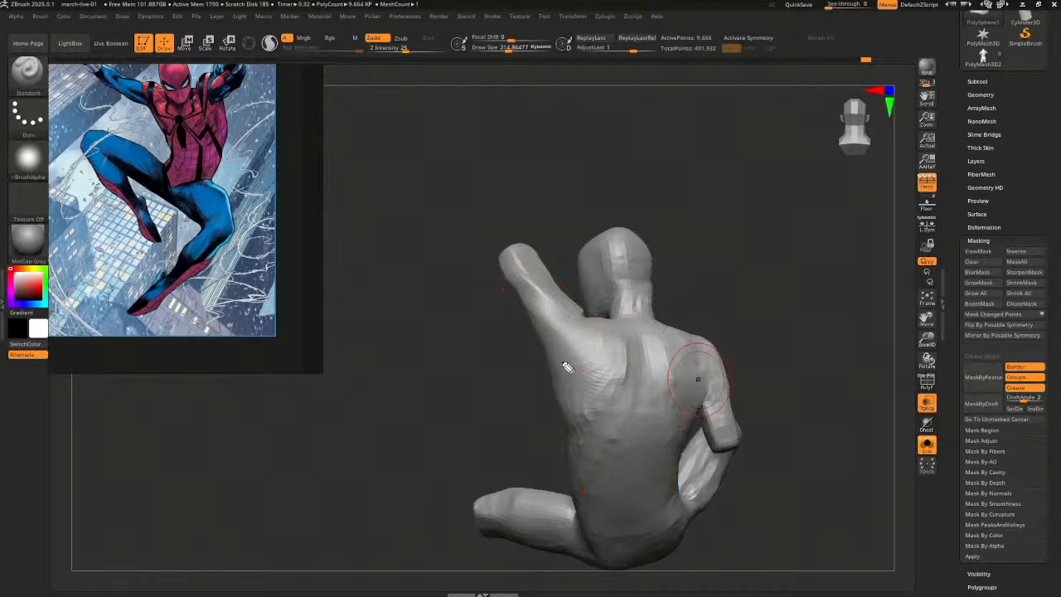
mouse_move(790, 400)
left_mouse_down()
mouse_move(795, 411)
mouse_move(814, 407)
mouse_move(752, 373)
mouse_move(762, 373)
mouse_move(729, 378)
left_mouse_up()
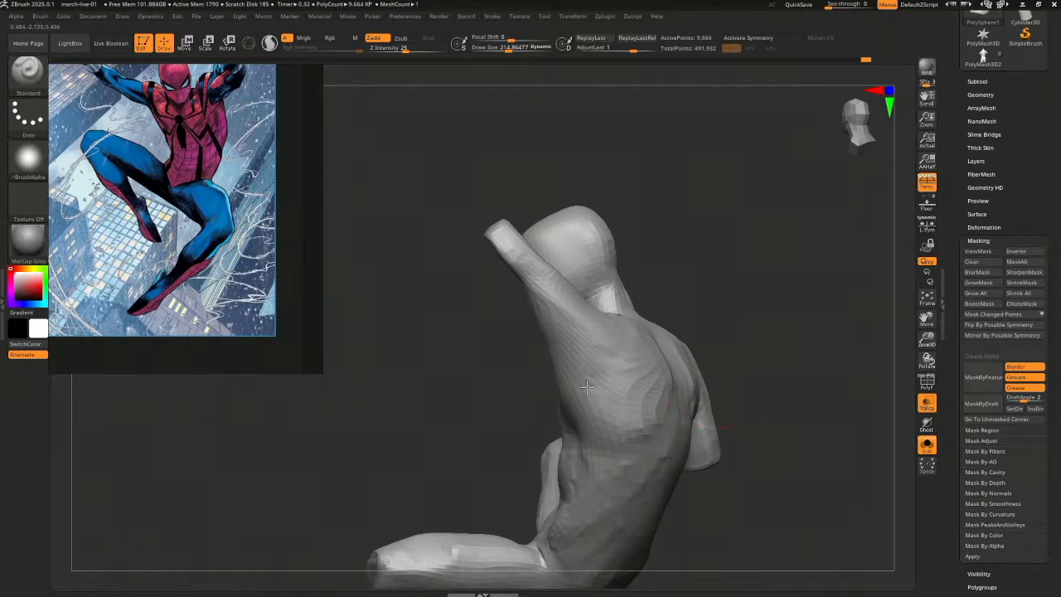
Raise the figure one subdivision level and switch to the Kingslen_Clay brush for the raised shoulder blade
key("d")
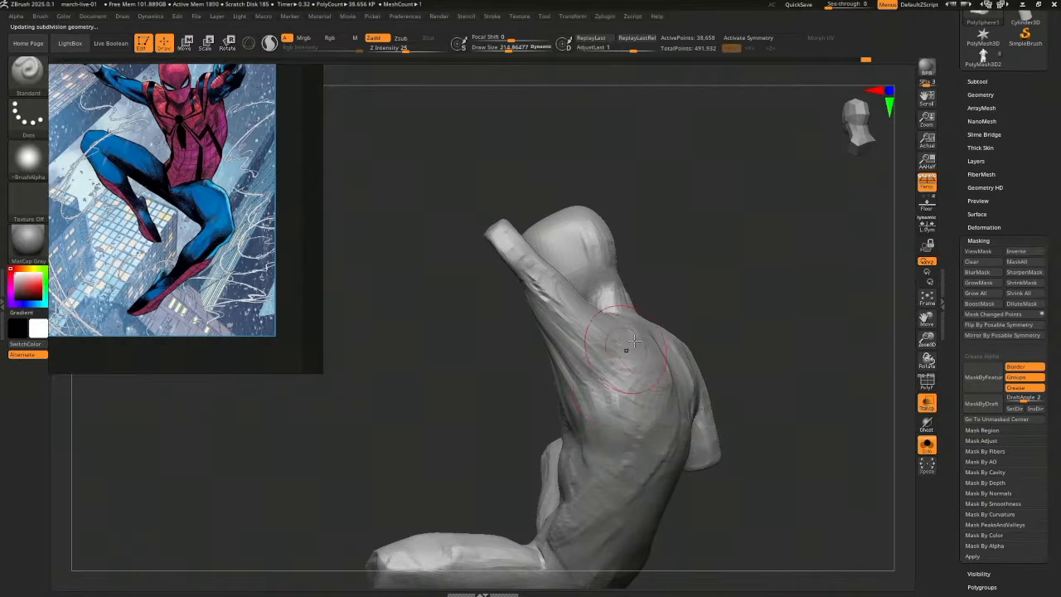
key("1")
left_click_drag(704, 363, 726, 359)
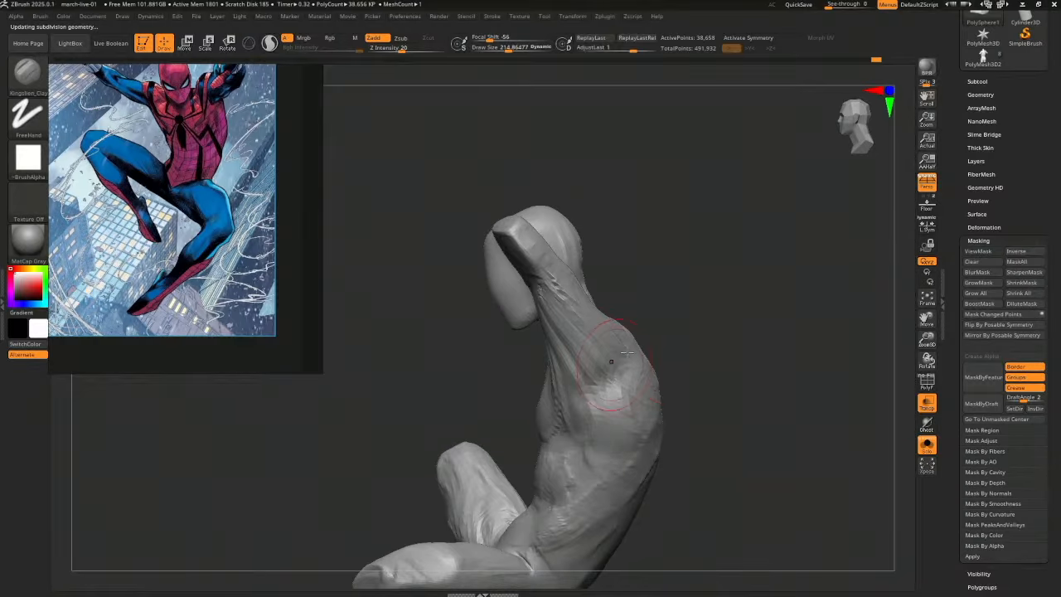
Build up the muscle forms beside the raised shoulder blade and behind the armpit with Kingslen_Clay strokes
left_click_drag(611, 362, 582, 374)
left_click_drag(672, 363, 653, 362)
left_click_drag(571, 354, 618, 372)
left_click_drag(574, 355, 615, 368)
left_click_drag(711, 371, 653, 374)
left_click_drag(599, 358, 636, 369)
left_click_drag(704, 358, 776, 353)
left_click_drag(578, 359, 618, 356)
mouse_move(703, 405)
left_mouse_down()
mouse_move(698, 389)
mouse_move(673, 388)
left_mouse_up()
mouse_move(600, 375)
left_mouse_down()
mouse_move(593, 357)
mouse_move(620, 405)
mouse_move(642, 406)
left_mouse_up()
left_click_drag(724, 353, 659, 357)
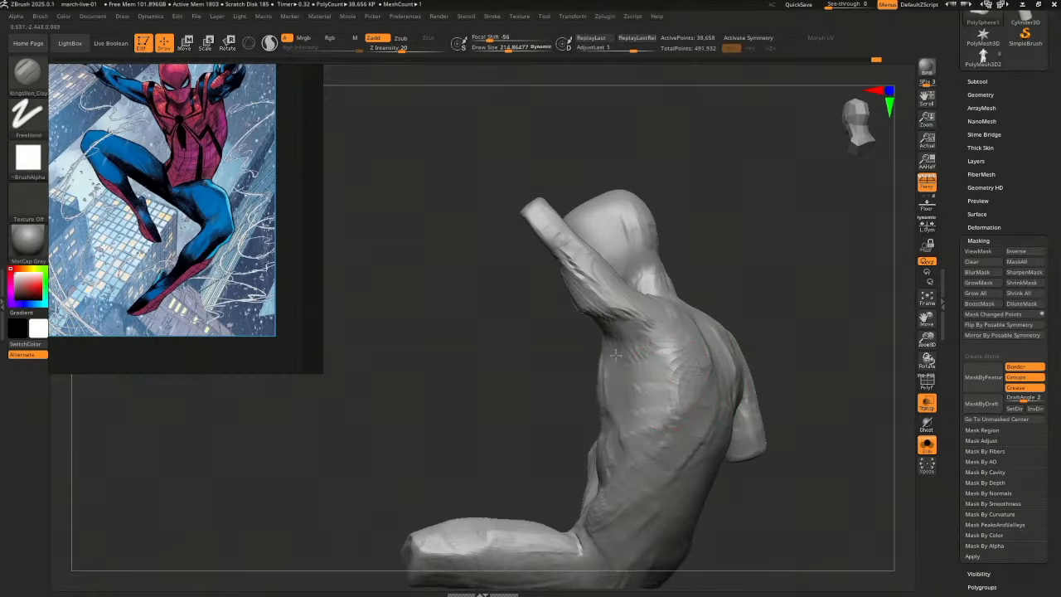
Refine the raised shoulder blade from behind and compare its shape with an earlier state in the undo history
left_click_drag(797, 360, 757, 358)
left_click_drag(685, 356, 648, 348)
left_click_drag(833, 335, 727, 308)
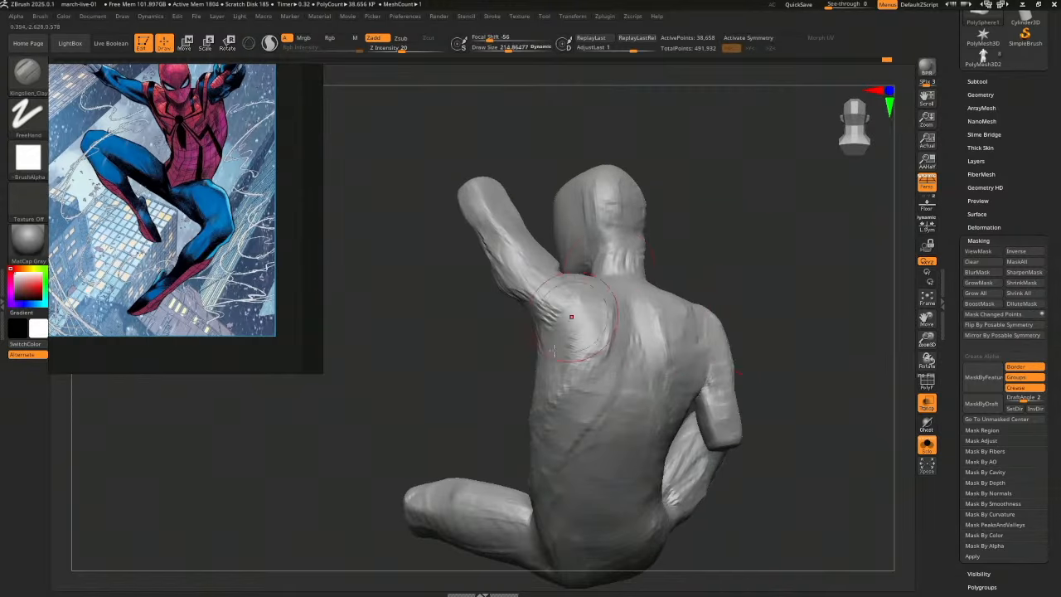
left_click_drag(566, 314, 572, 327)
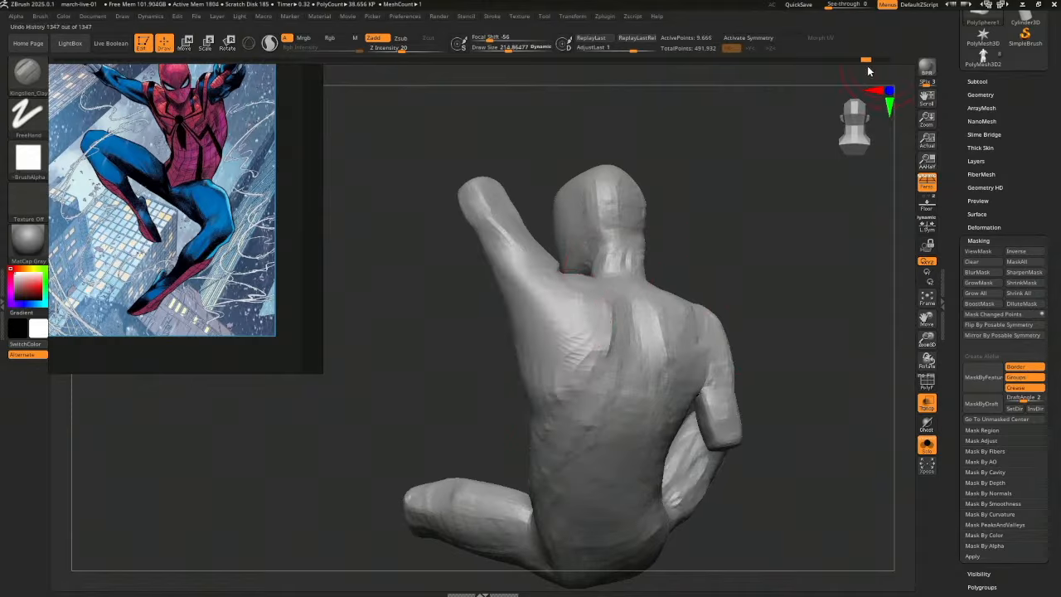
key("shift+d")
left_click_drag(872, 63, 900, 61)
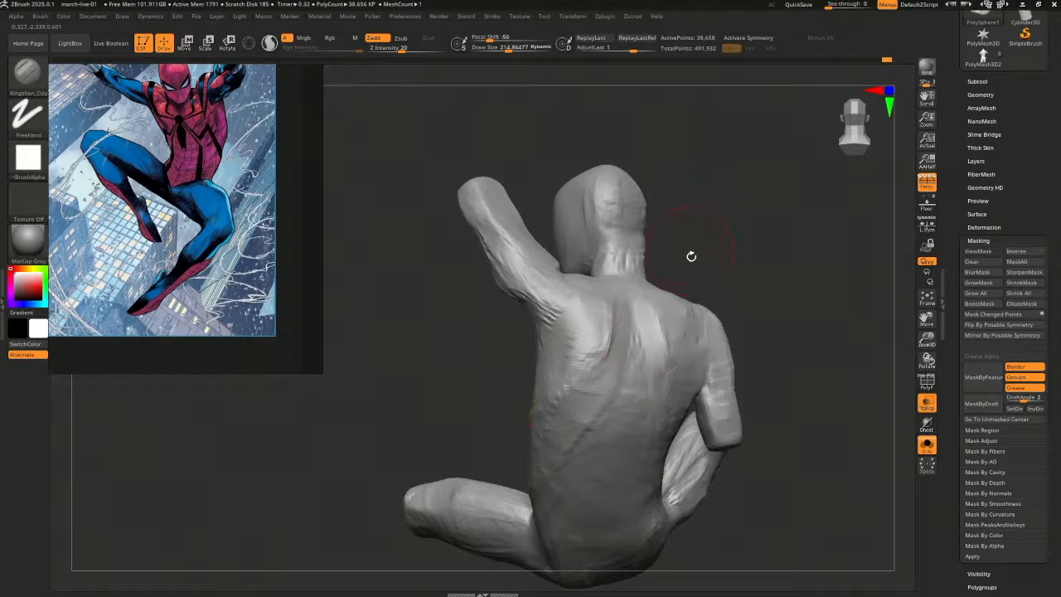
Sculpt the muscles at the back and side of the neck with Kingslen_Clay strokes
left_click_drag(689, 254, 620, 273)
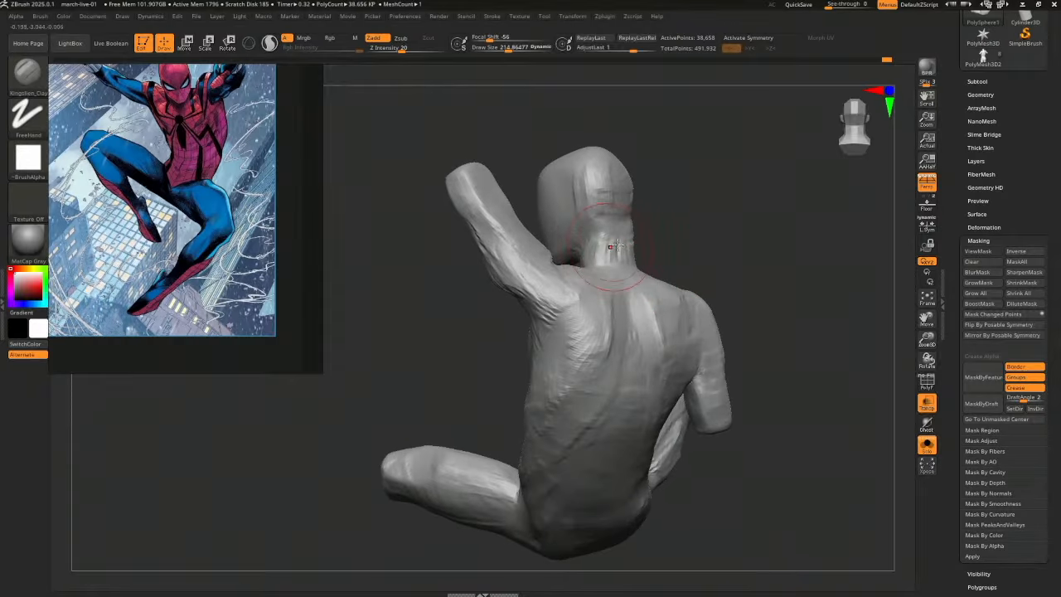
left_click_drag(704, 246, 742, 248)
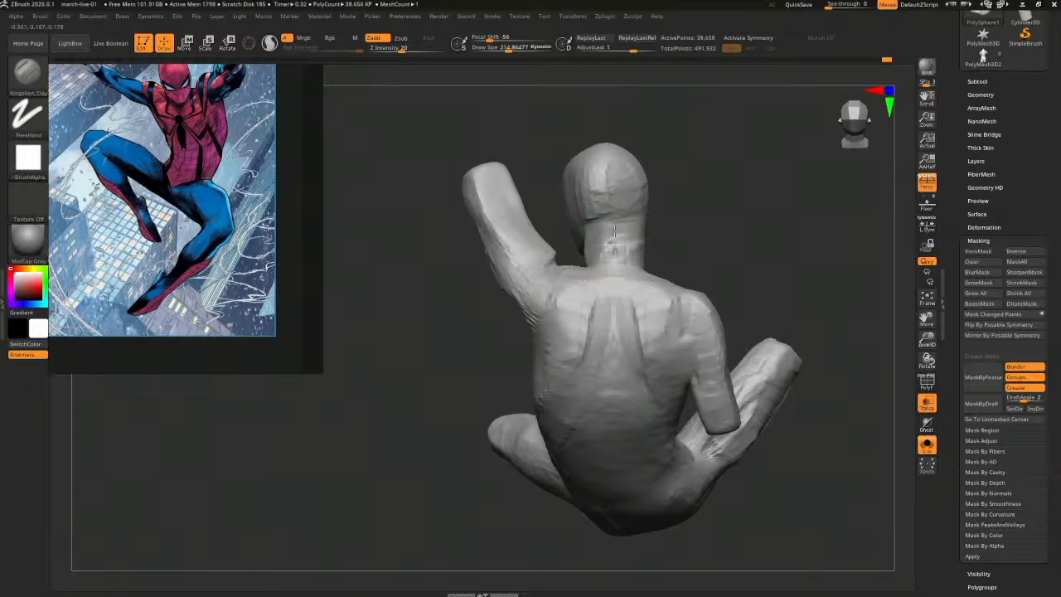
left_click_drag(707, 243, 665, 258)
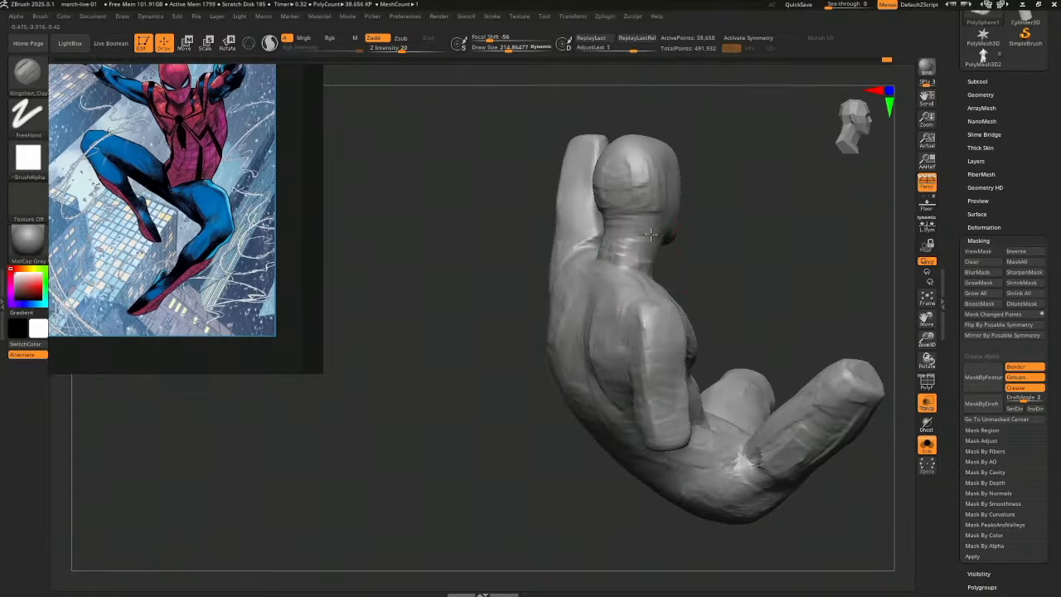
left_click_drag(647, 204, 645, 282)
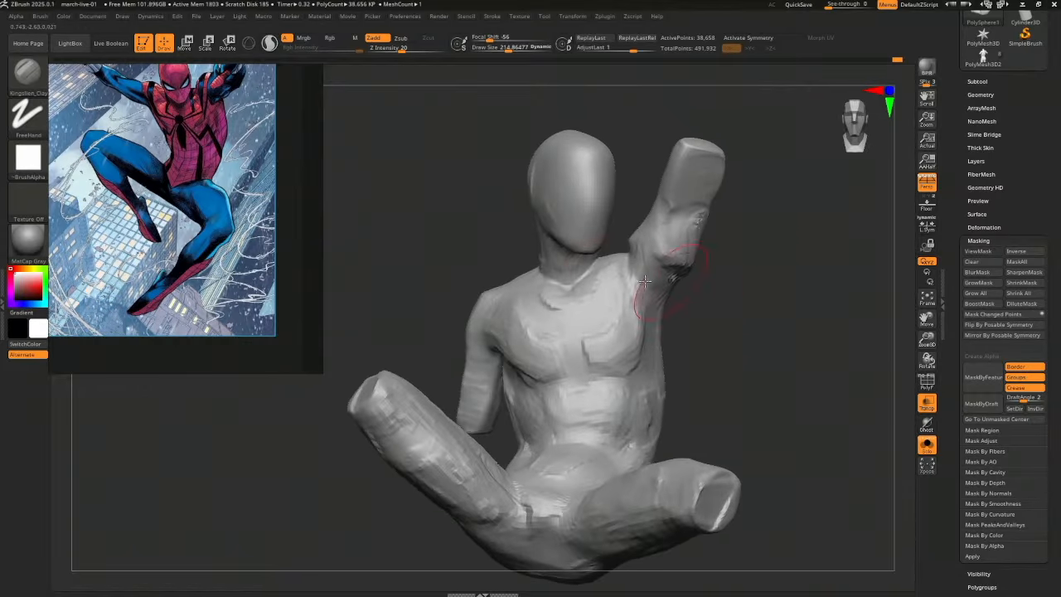
Build up the back of the raised shoulder where the arm meets the armpit and shoulder blade
mouse_move(725, 269)
left_mouse_down()
mouse_move(580, 257)
mouse_move(599, 267)
left_mouse_up()
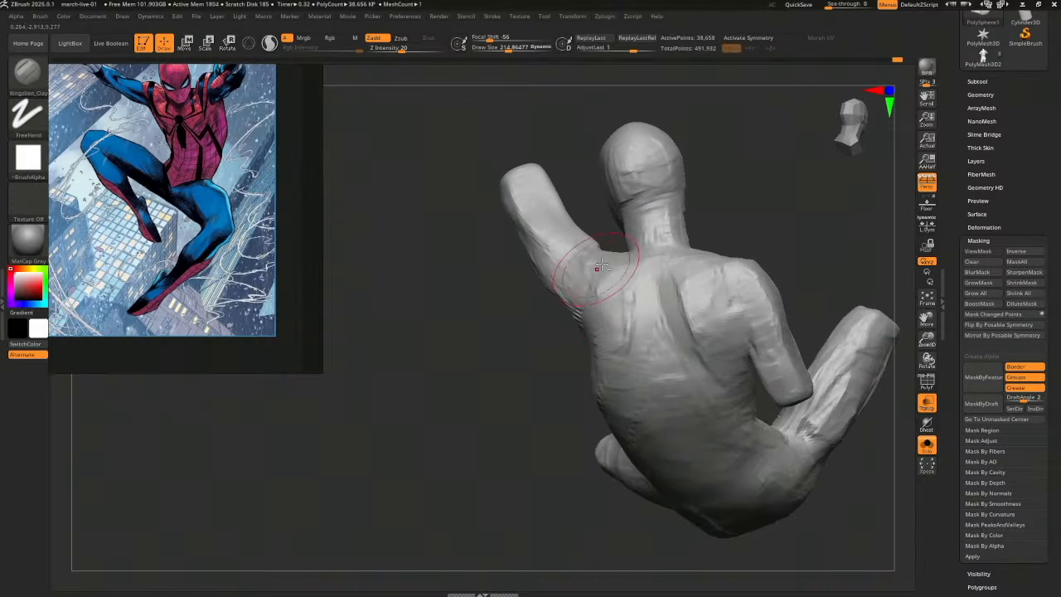
left_click_drag(531, 362, 548, 314)
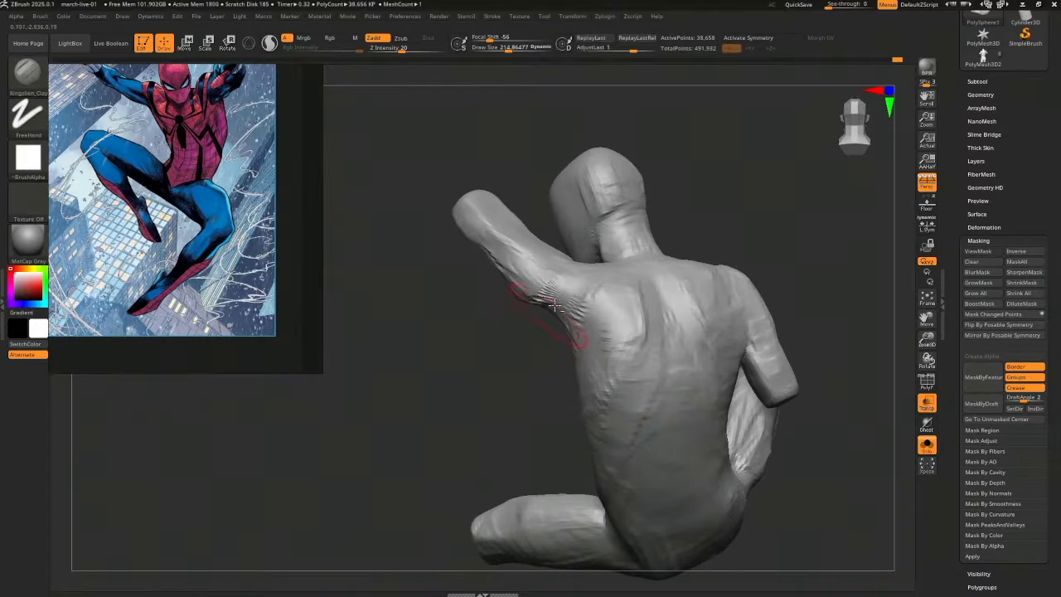
left_click_drag(515, 369, 544, 344)
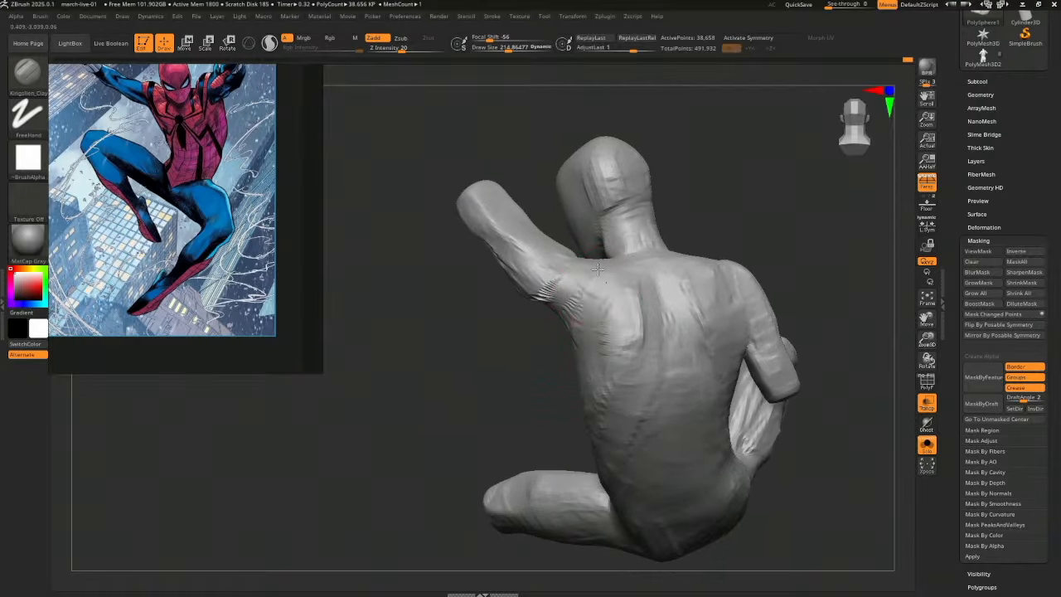
mouse_move(615, 315)
left_mouse_down()
mouse_move(623, 292)
mouse_move(613, 341)
mouse_move(636, 338)
mouse_move(638, 311)
mouse_move(614, 366)
left_mouse_up()
Sculpt the latissimus and side of the rib cage below the raised arm
mouse_move(565, 389)
right_mouse_down()
mouse_move(757, 348)
mouse_move(584, 352)
right_mouse_up()
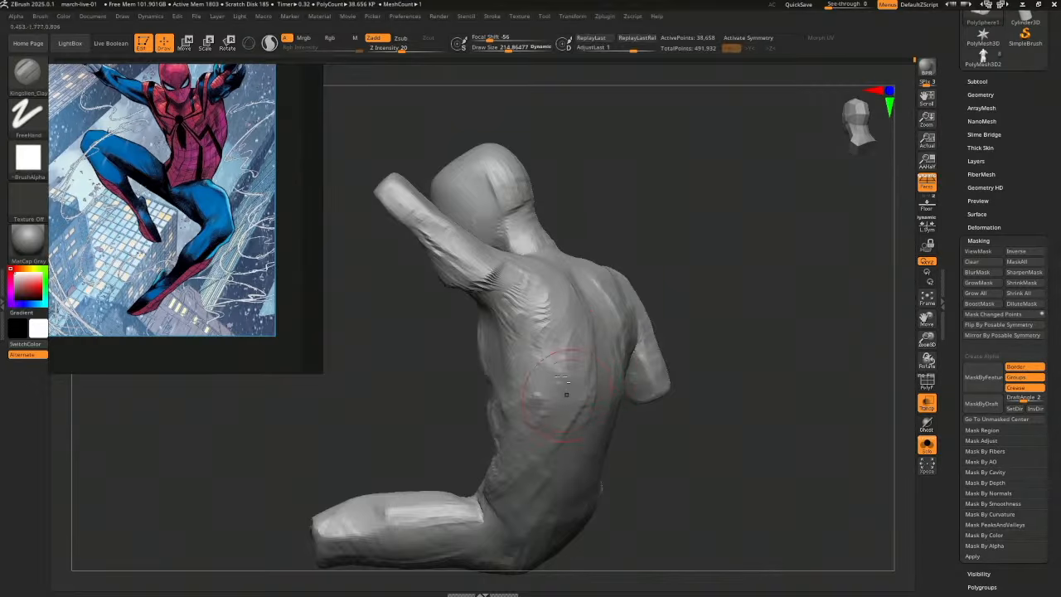
mouse_move(580, 390)
right_mouse_down()
mouse_move(699, 387)
mouse_move(708, 376)
mouse_move(558, 373)
right_mouse_up()
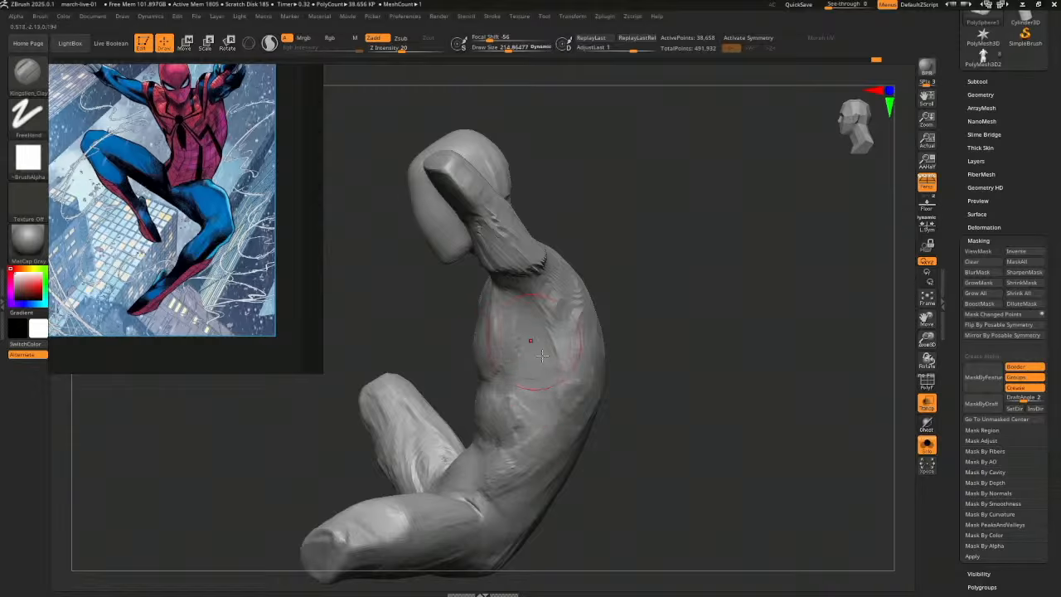
mouse_move(545, 358)
right_mouse_down()
mouse_move(620, 355)
mouse_move(609, 294)
right_mouse_up()
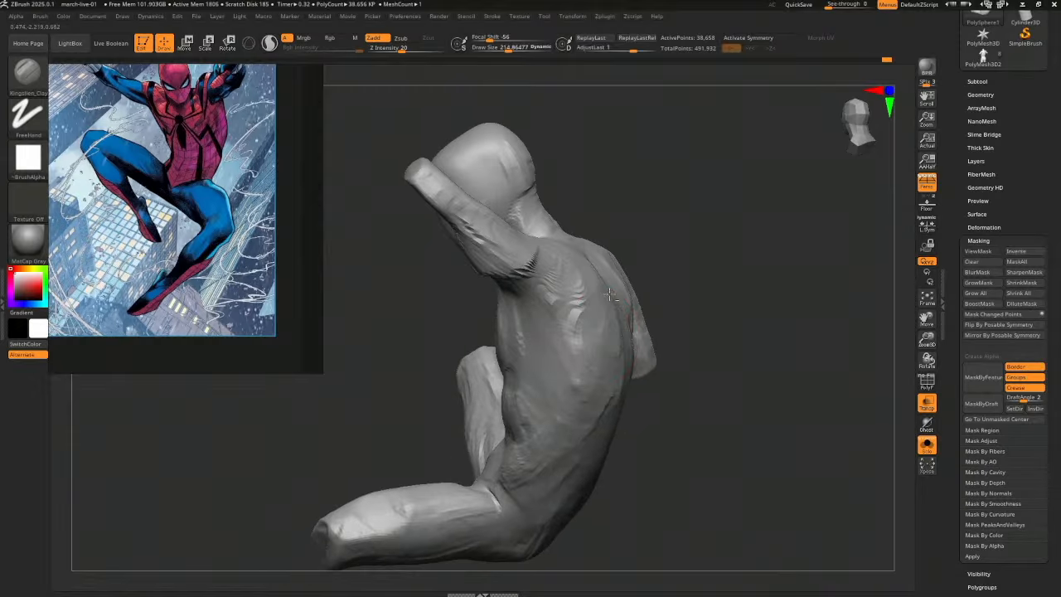
mouse_move(605, 343)
right_mouse_down()
mouse_move(665, 325)
mouse_move(667, 336)
right_mouse_up()
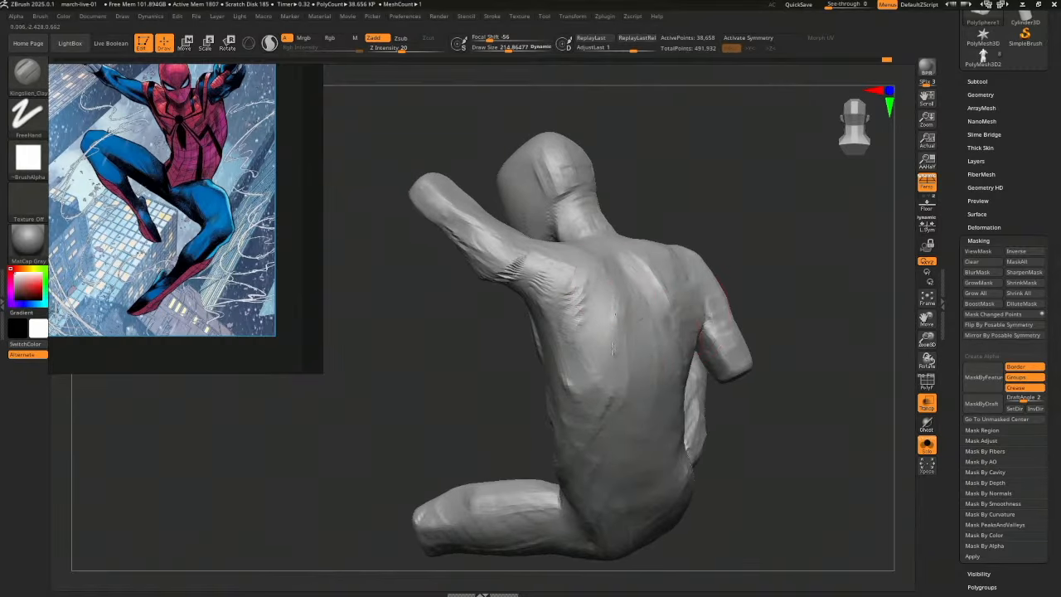
right_click_drag(530, 421, 597, 338)
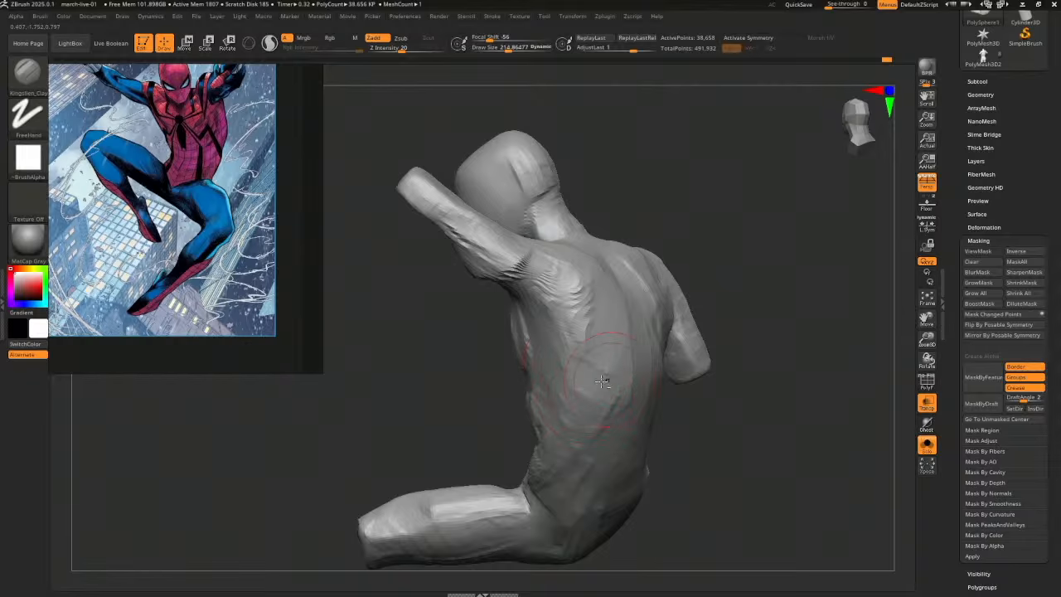
right_click_drag(623, 408, 706, 441)
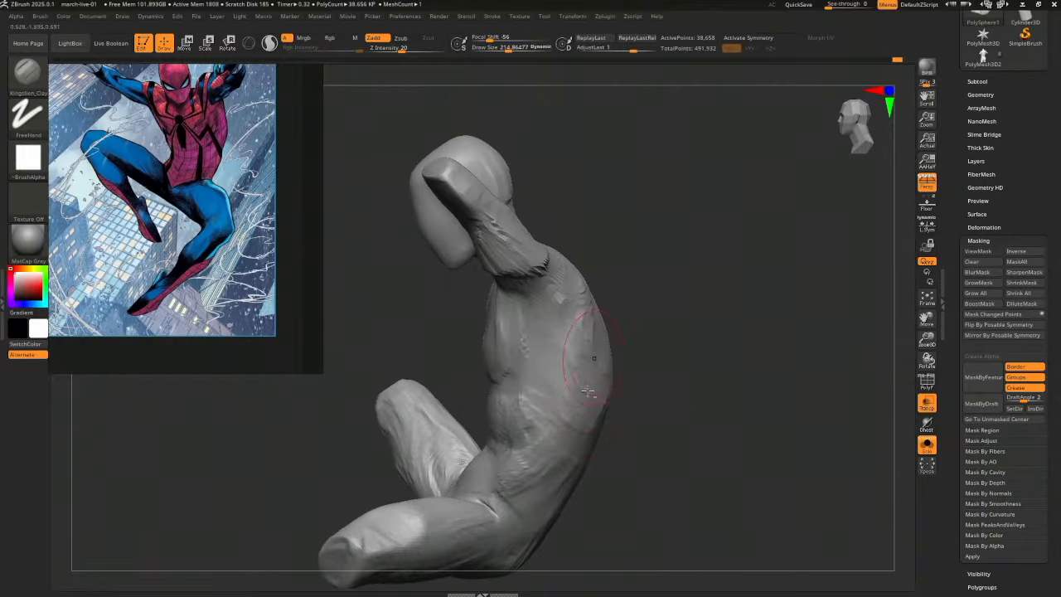
mouse_move(649, 388)
right_mouse_down()
mouse_move(665, 384)
mouse_move(693, 414)
mouse_move(694, 395)
mouse_move(657, 379)
right_mouse_up()
Reshape the raised upper arm and shoulder using the Move Topological brush at a draw size of about 412
key("b")
key("m")
key("v")
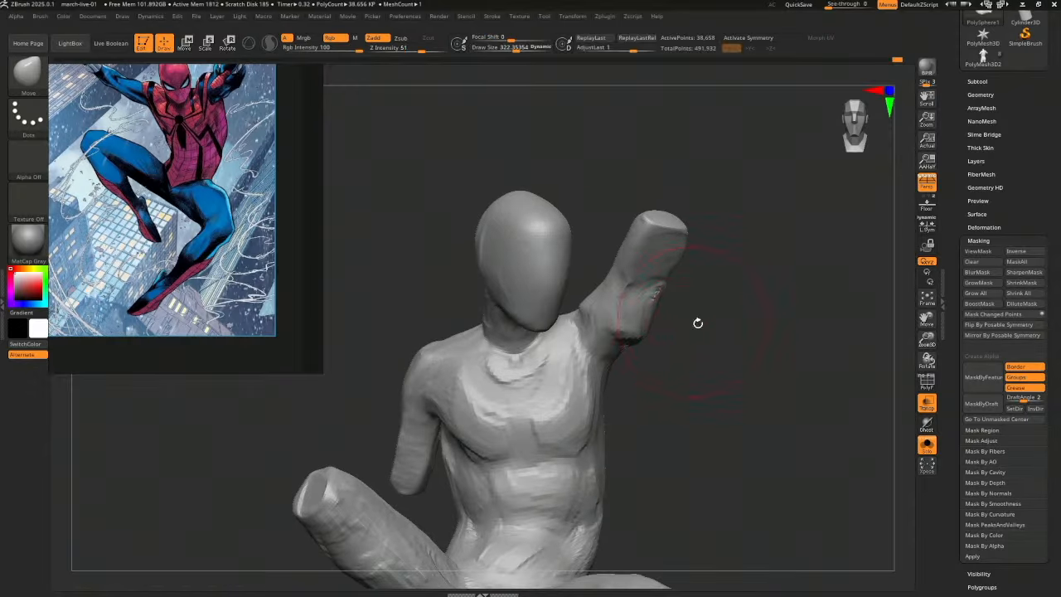
right_click_drag(696, 322, 677, 319)
key("b")
key("m")
key("t")
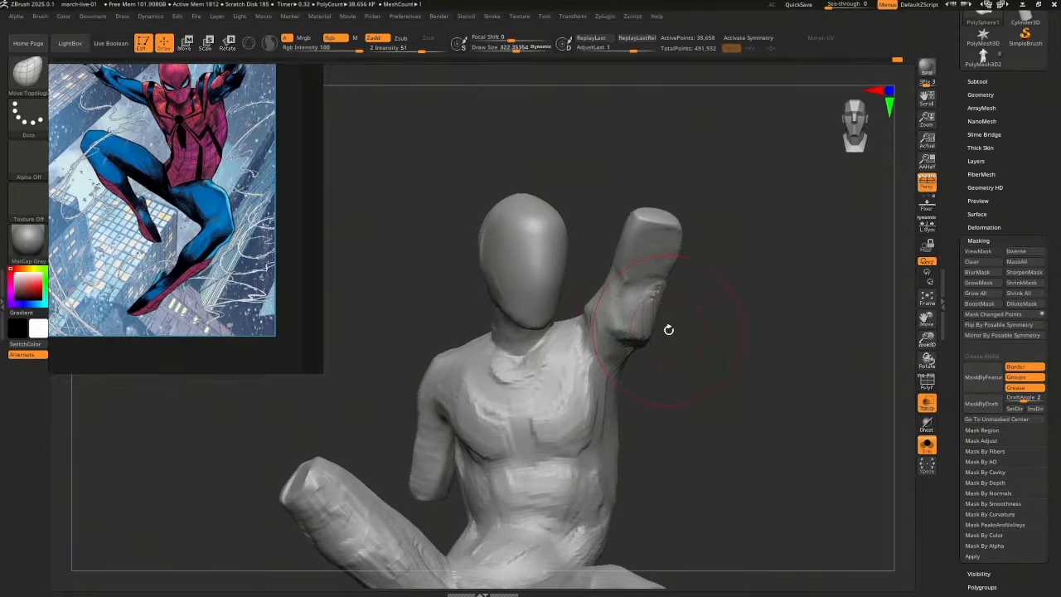
key("s")
left_click_drag(668, 330, 674, 331)
left_click_drag(611, 282, 605, 279)
right_click_drag(611, 279, 464, 278)
left_click_drag(634, 278, 614, 274)
right_click_drag(571, 290, 598, 304)
left_click_drag(613, 315, 623, 304)
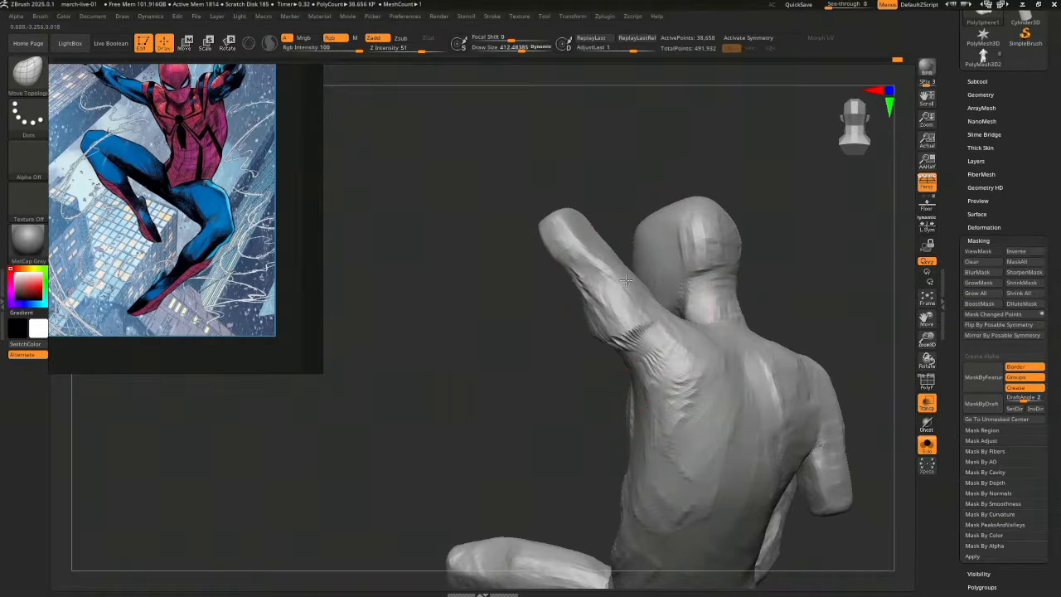
Adjust the underside of the raised arm and pull its end farther outward with the Move Topological brush
right_click_drag(540, 355, 591, 370)
left_click_drag(614, 300, 633, 293)
mouse_move(581, 235)
left_mouse_down()
mouse_move(590, 222)
mouse_move(566, 199)
left_mouse_up()
mouse_move(501, 362)
right_mouse_down()
mouse_move(575, 373)
mouse_move(655, 356)
mouse_move(585, 264)
right_mouse_up()
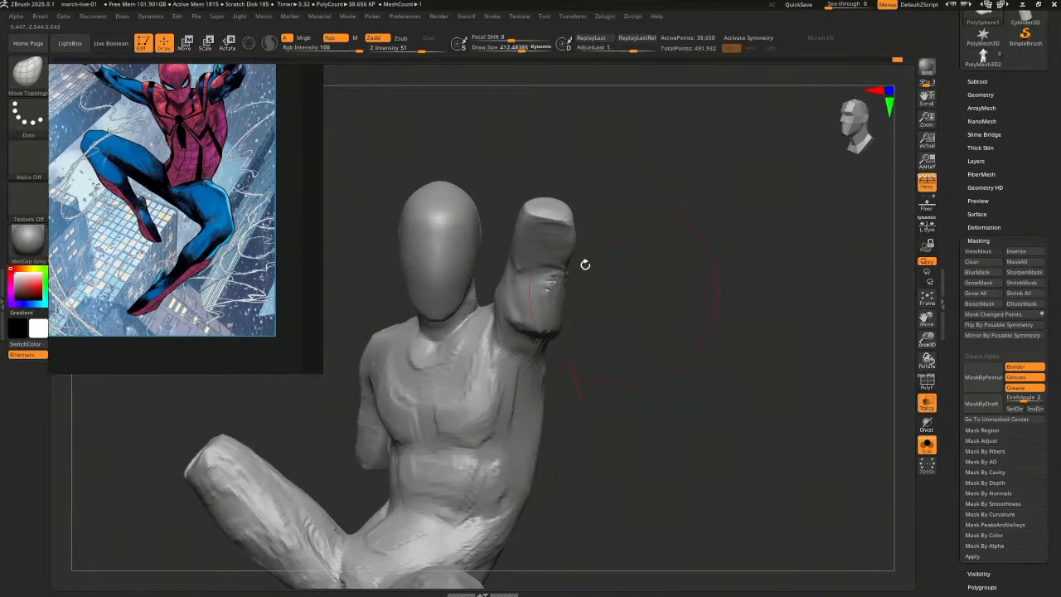
Angle the end of the raised arm away from the head to match the reference, using a draw size of about 535
left_click(92, 15)
left_click(110, 393)
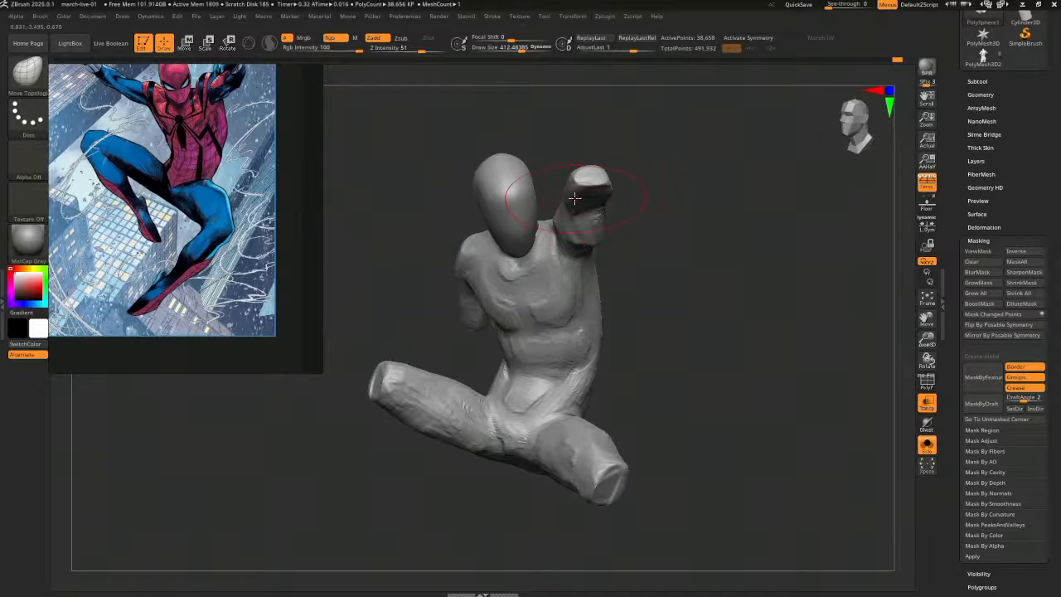
mouse_move(584, 186)
left_mouse_down()
mouse_move(594, 170)
mouse_move(588, 179)
left_mouse_up()
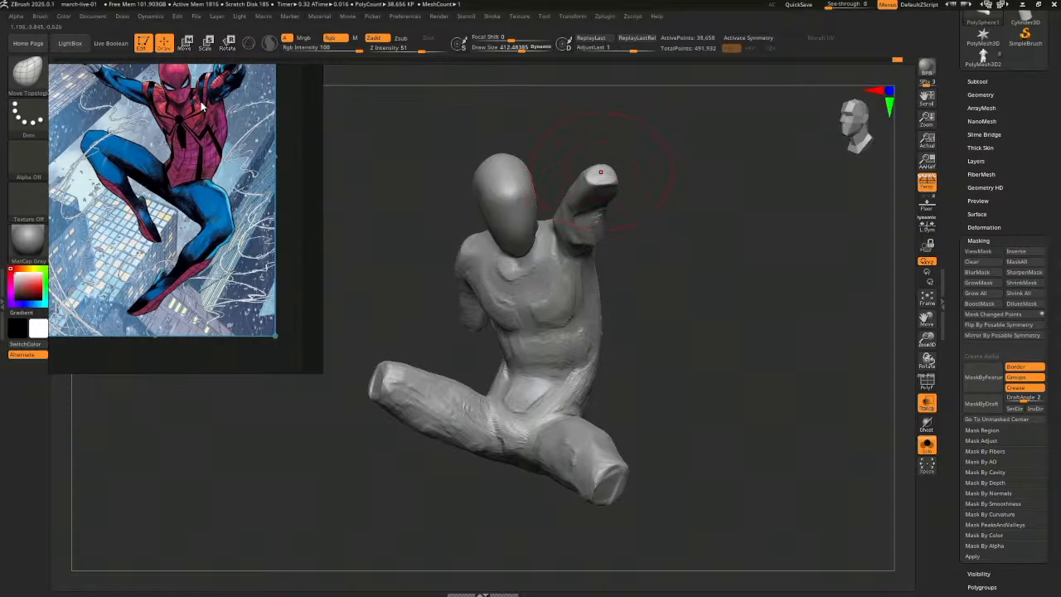
key("s")
mouse_move(602, 206)
left_mouse_down()
mouse_move(613, 207)
mouse_move(573, 187)
mouse_move(608, 188)
left_mouse_up()
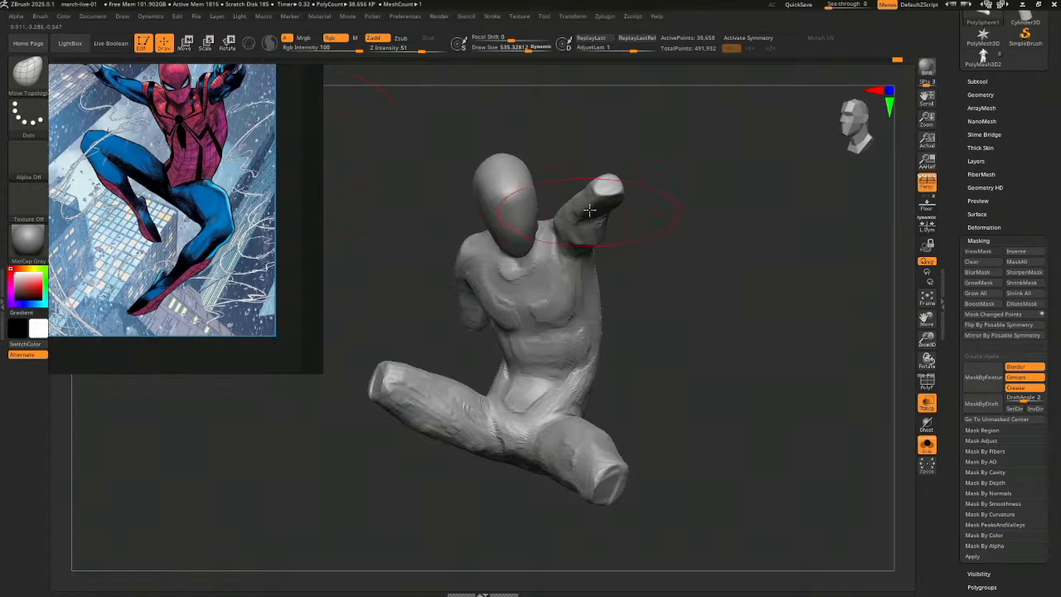
left_click_drag(597, 195, 616, 182)
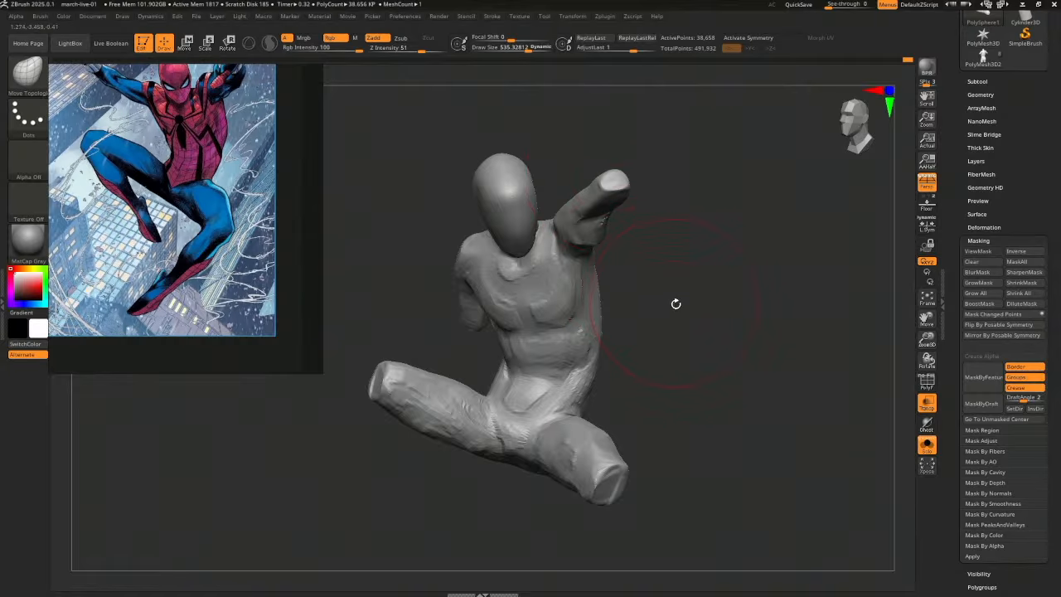
Rework the folds under the raised arm with the Kingslen_Clay brush at a draw size of about 229
key("1")
key("s")
left_click(684, 331)
mouse_move(686, 332)
left_mouse_down("alt")
mouse_move(701, 355)
mouse_move(636, 389)
mouse_move(576, 391)
left_mouse_up("alt")
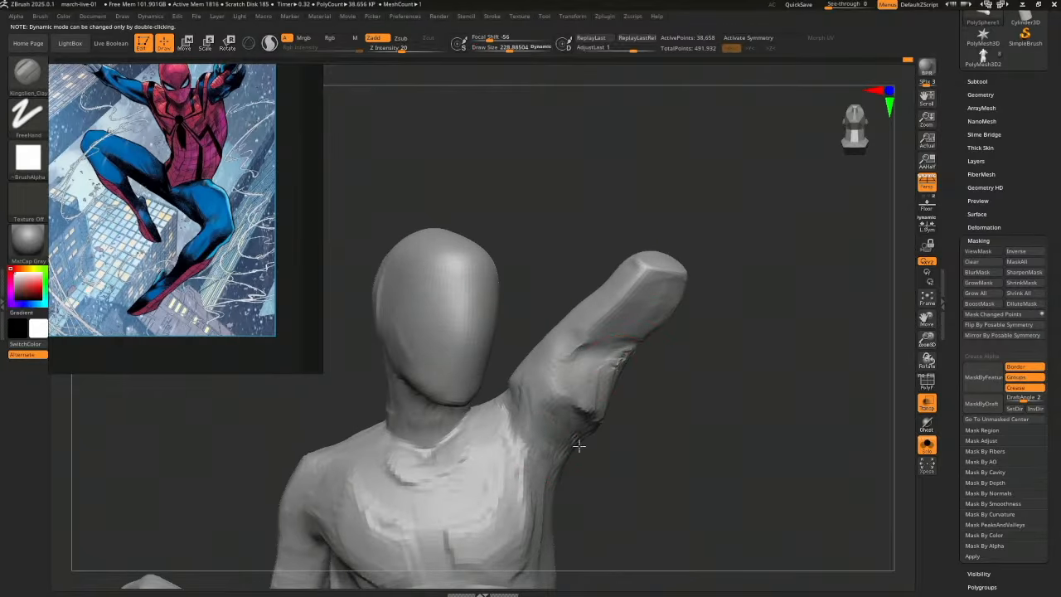
mouse_move(578, 445)
left_mouse_down()
mouse_move(595, 411)
mouse_move(561, 416)
mouse_move(596, 412)
mouse_move(606, 384)
left_mouse_up()
mouse_move(658, 353)
left_mouse_down()
mouse_move(640, 331)
mouse_move(615, 367)
mouse_move(627, 378)
mouse_move(556, 403)
mouse_move(623, 354)
mouse_move(613, 399)
mouse_move(628, 431)
left_mouse_up()
Raise the figure one subdivision level and sculpt the armpit, outer chest and latissimus below the raised arm
key("d")
mouse_move(550, 421)
left_mouse_down()
mouse_move(563, 426)
mouse_move(567, 445)
left_mouse_up()
mouse_move(681, 466)
left_mouse_down()
mouse_move(624, 487)
mouse_move(722, 414)
mouse_move(624, 410)
left_mouse_up()
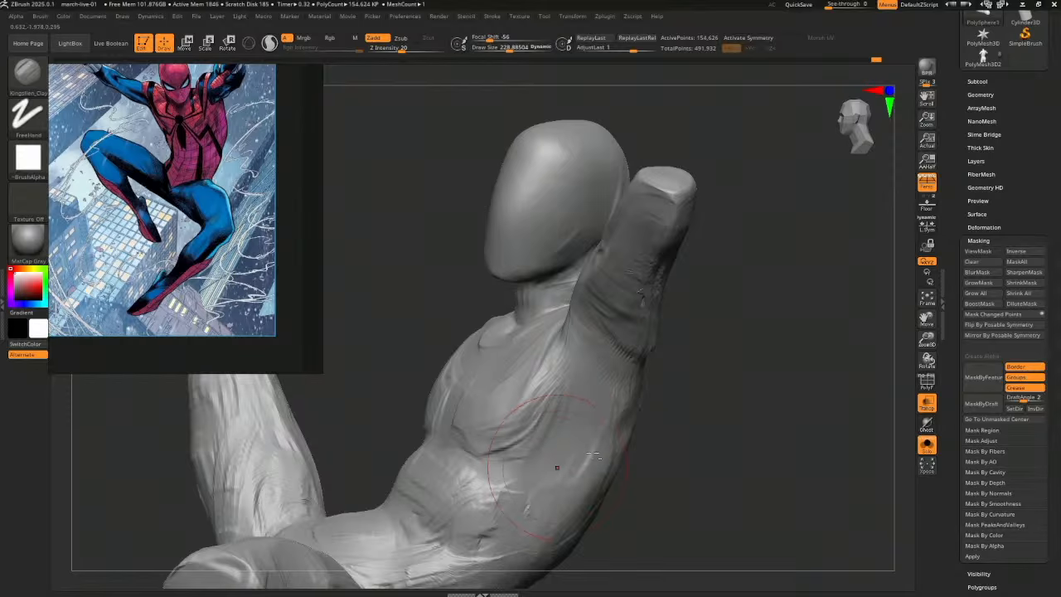
left_click_drag(783, 439, 613, 432)
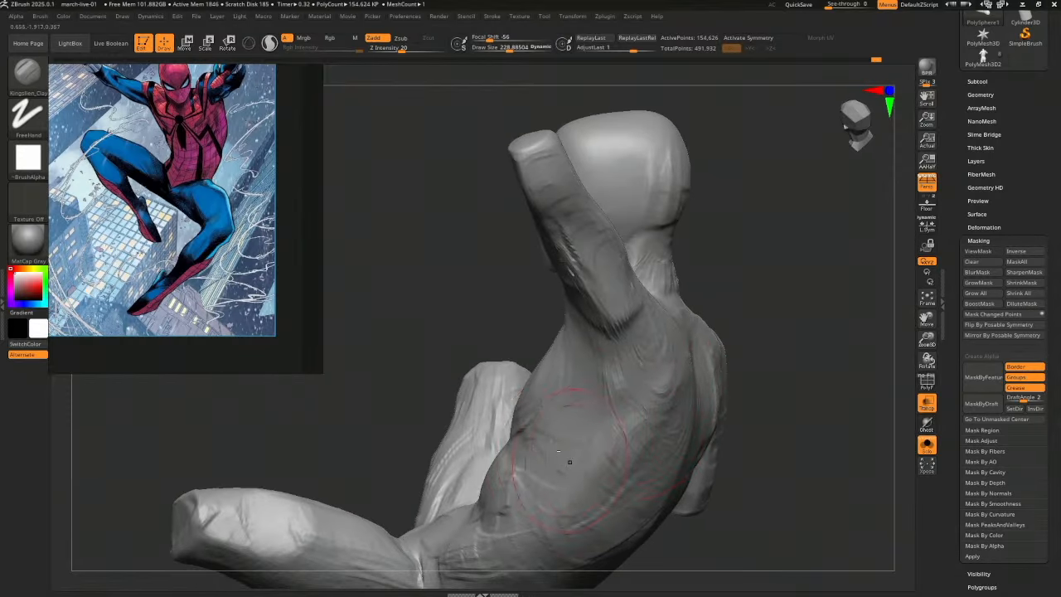
mouse_move(750, 387)
left_mouse_down()
mouse_move(854, 360)
mouse_move(781, 320)
left_mouse_up()
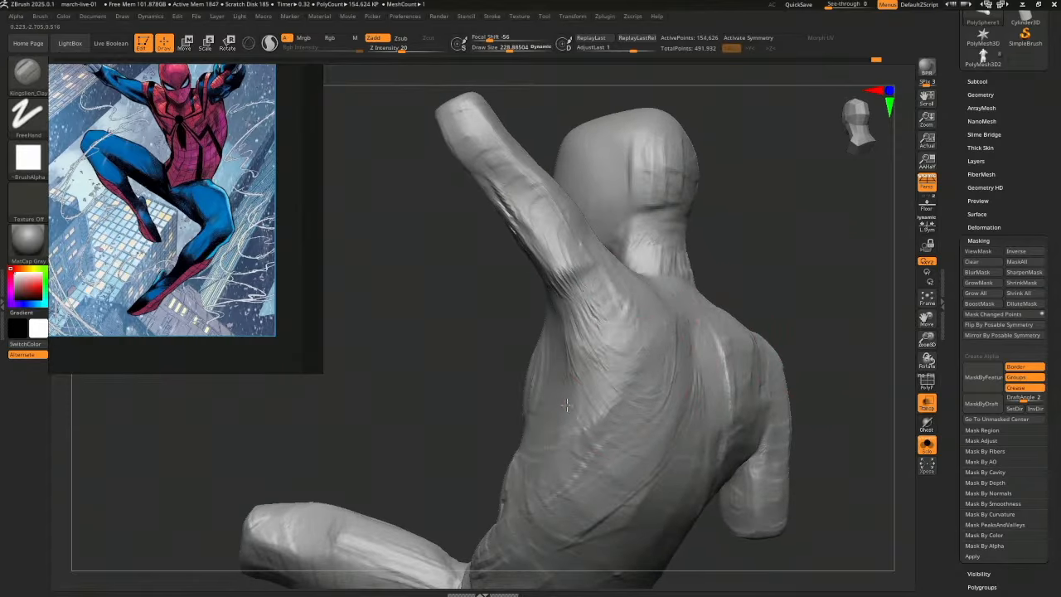
Blend the back of the raised upper arm into the shoulder blade with Kingslen_Clay strokes
mouse_move(598, 326)
left_mouse_down()
mouse_move(587, 333)
mouse_move(552, 282)
mouse_move(563, 290)
left_mouse_up()
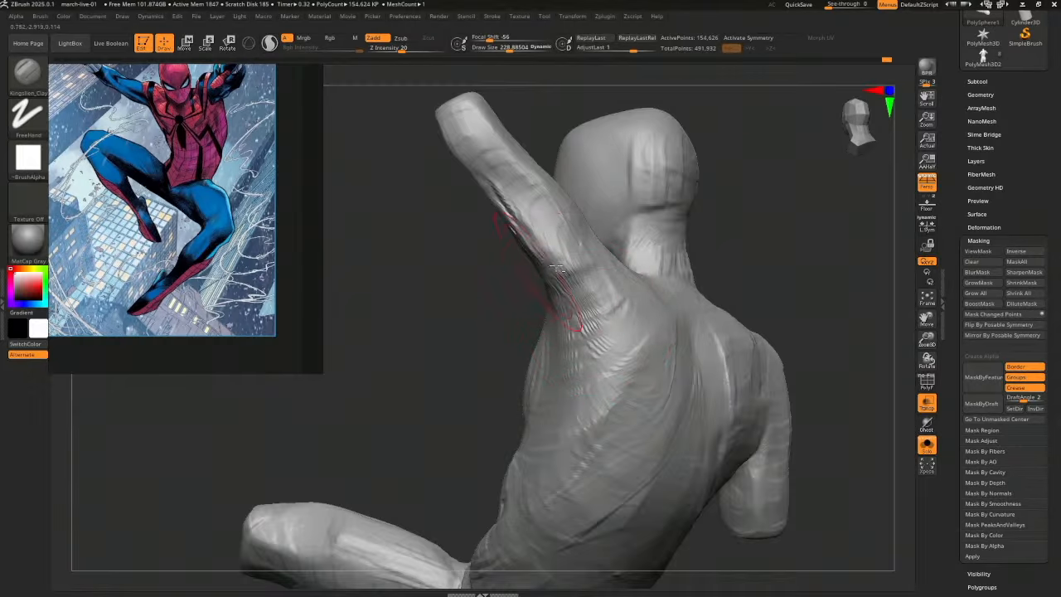
mouse_move(800, 231)
left_mouse_down()
mouse_move(771, 239)
mouse_move(806, 238)
left_mouse_up()
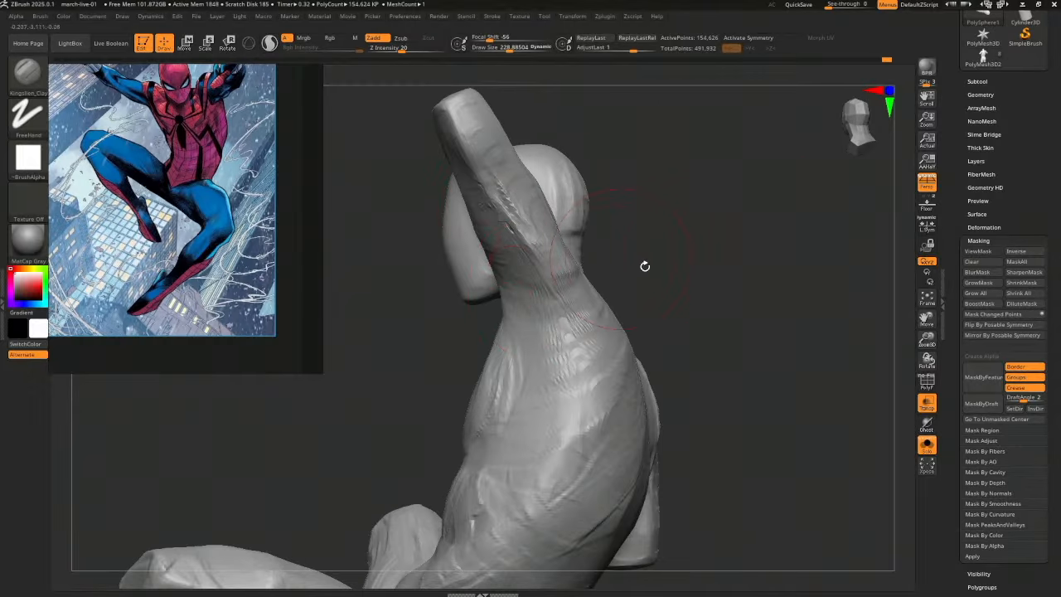
mouse_move(644, 265)
left_mouse_down()
mouse_move(678, 274)
mouse_move(689, 310)
mouse_move(580, 324)
left_mouse_up()
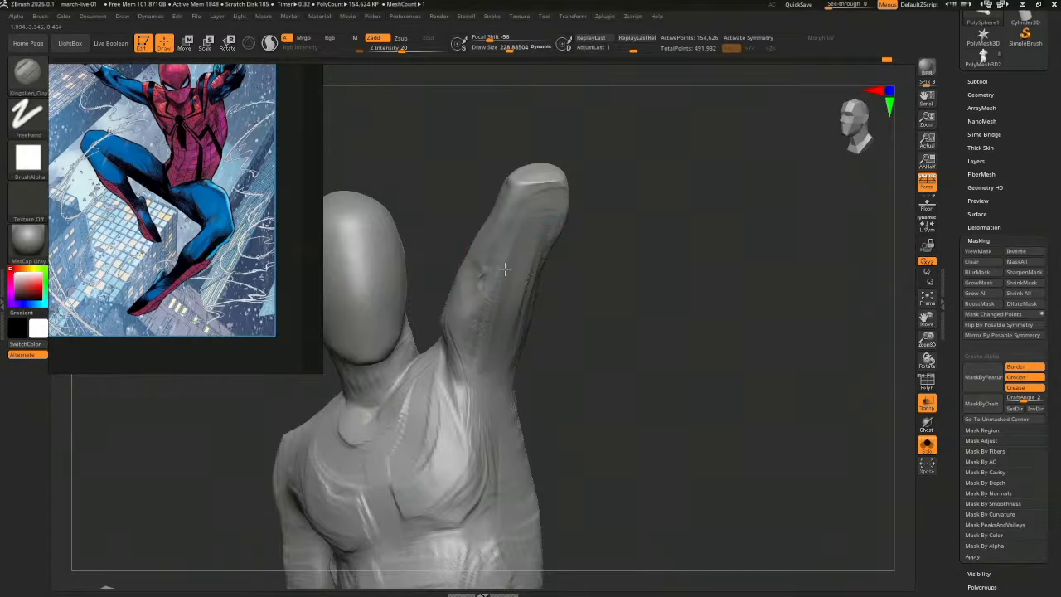
Sculpt the muscle volumes along the raised arm and smooth its underside and outer surface
left_click_drag(505, 269, 501, 301)
left_click_drag(505, 344, 526, 263)
left_click_drag(588, 217, 668, 330)
mouse_move(535, 278)
left_mouse_down("shift")
mouse_move(509, 315)
mouse_move(551, 244)
left_mouse_up("shift")
left_click_drag(672, 290, 539, 270)
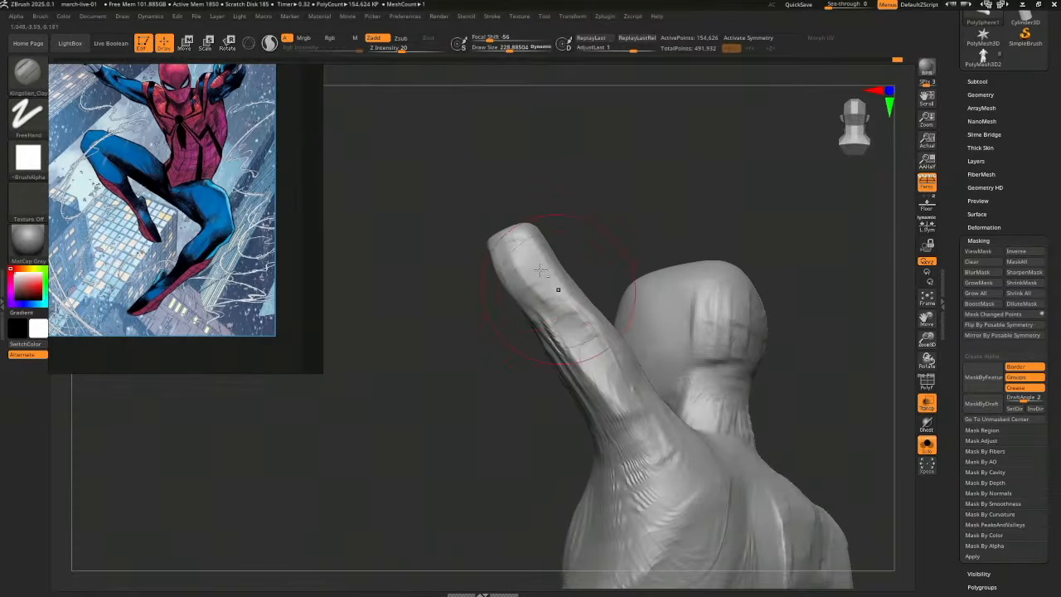
left_click_drag(551, 229, 553, 217)
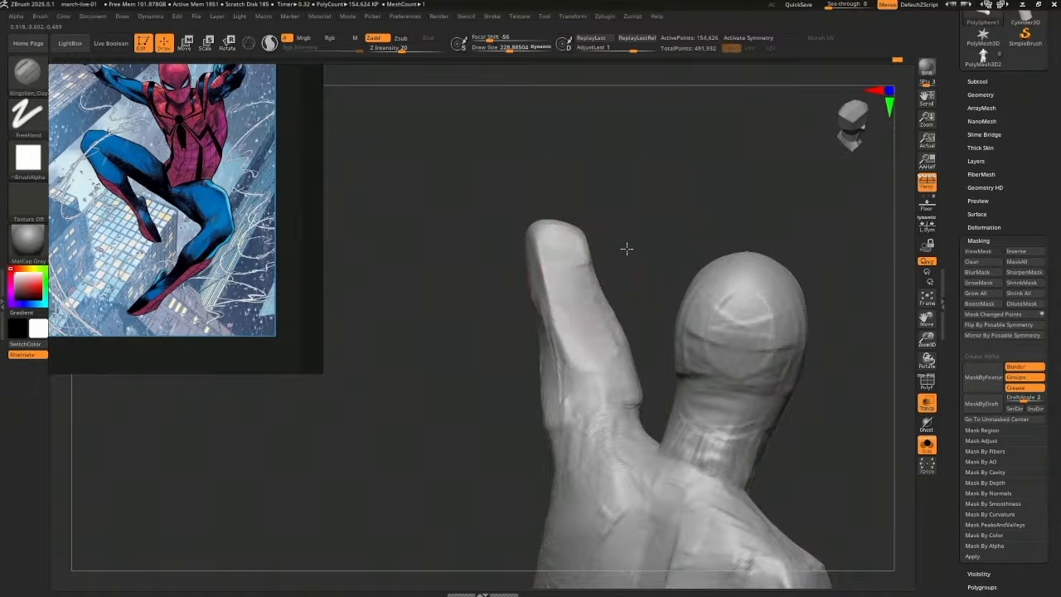
mouse_move(625, 246)
left_mouse_down()
mouse_move(541, 333)
mouse_move(644, 310)
mouse_move(740, 314)
mouse_move(552, 362)
left_mouse_up()
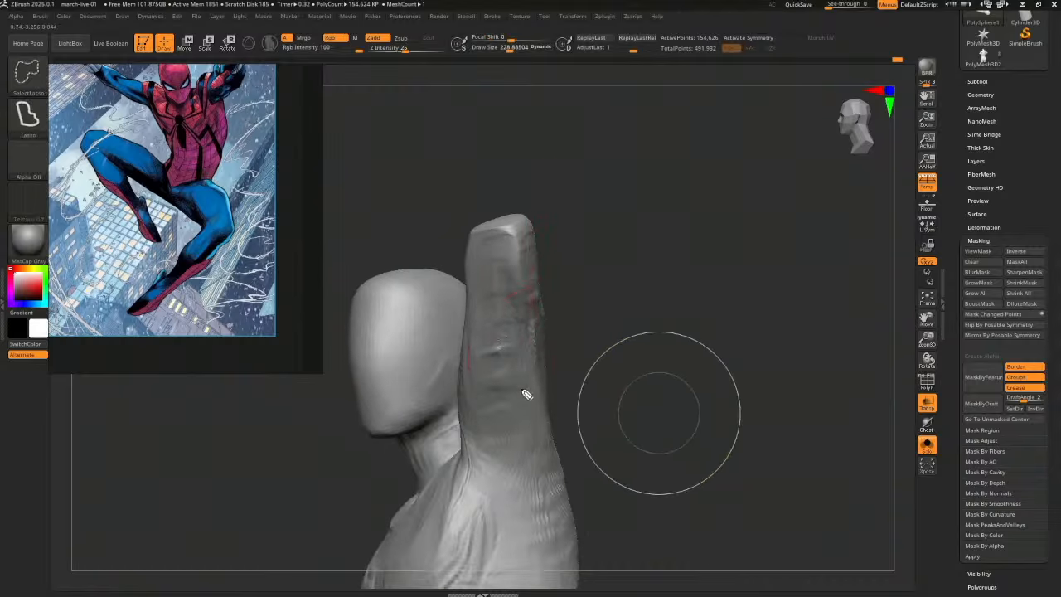
Outline the raised arm's side silhouette with red guide lines
left_click_drag(537, 321, 548, 437)
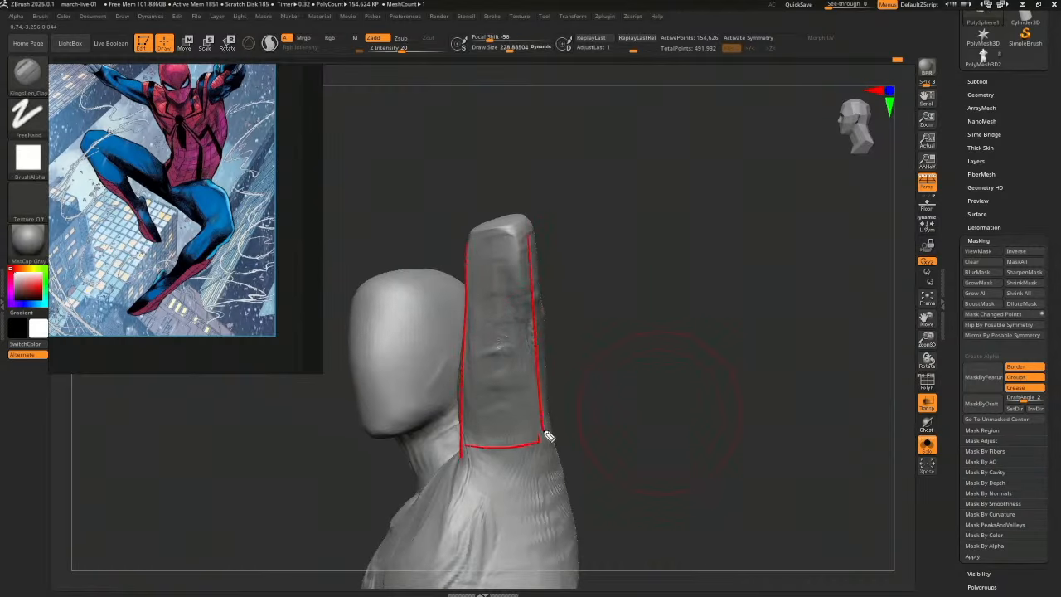
mouse_move(707, 393)
left_mouse_down()
mouse_move(677, 398)
mouse_move(785, 344)
mouse_move(786, 324)
mouse_move(826, 469)
mouse_move(780, 445)
left_mouse_up()
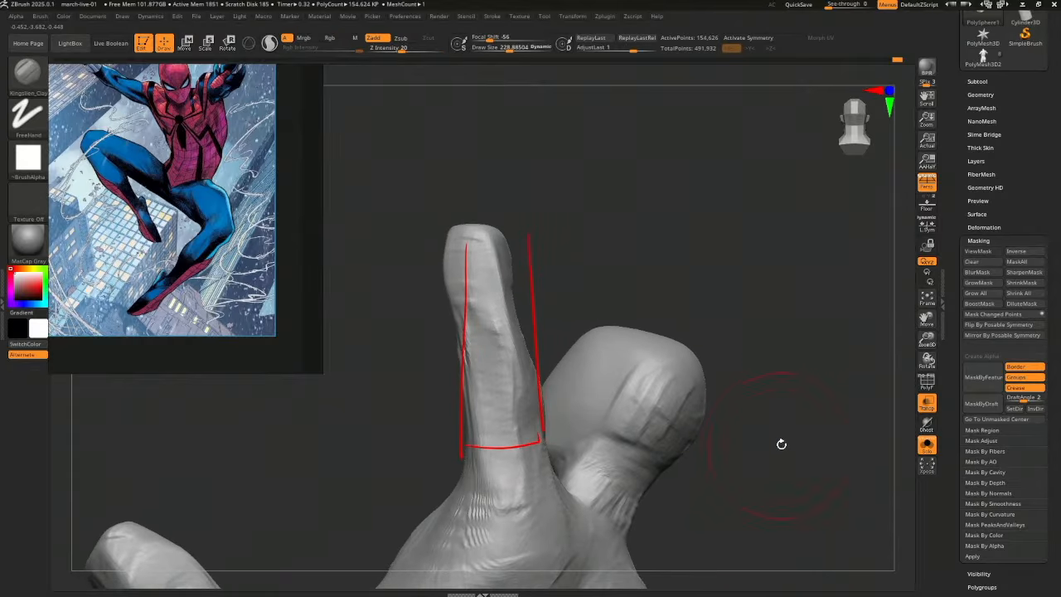
Clear the guide lines and widen the raised arm near its tip with the Move brush at a draw size of about 251
key("b")
key("m")
key("v")
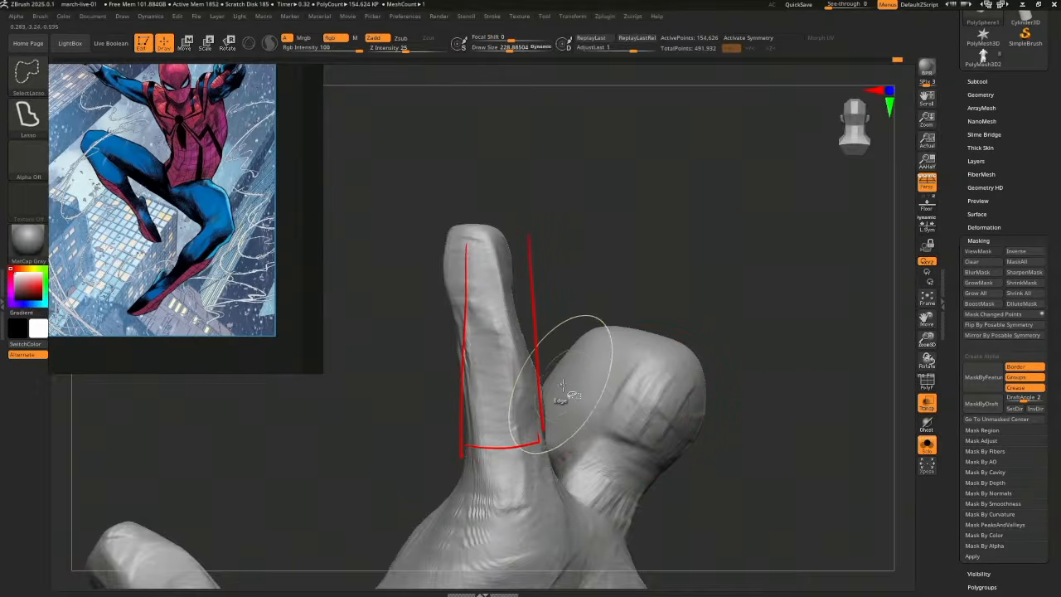
key("ctrl+shift+7")
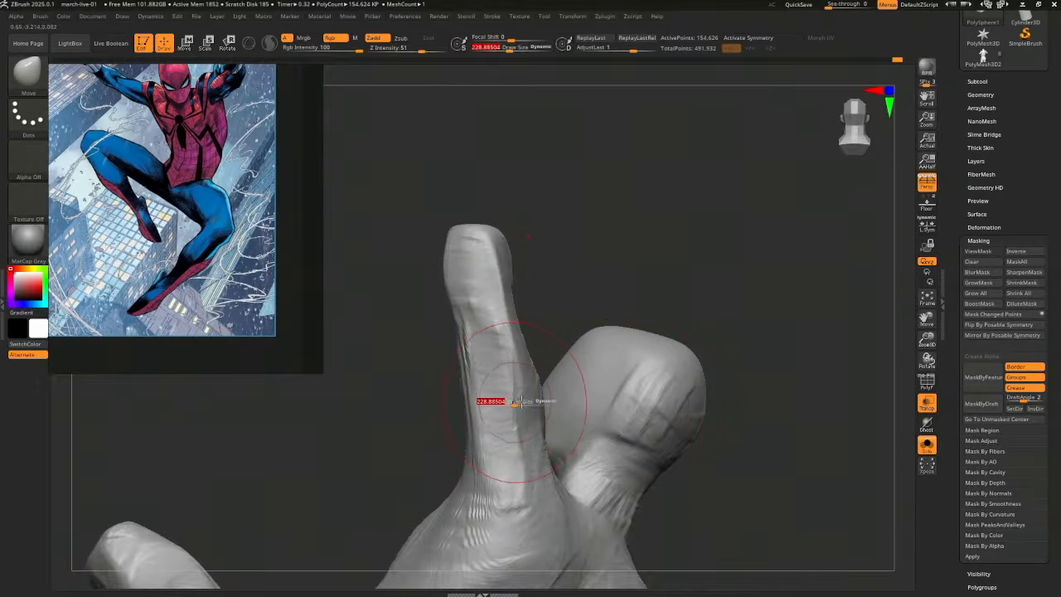
mouse_move(515, 402)
left_mouse_down()
mouse_move(525, 402)
mouse_move(504, 394)
mouse_move(483, 337)
left_mouse_up()
key("s")
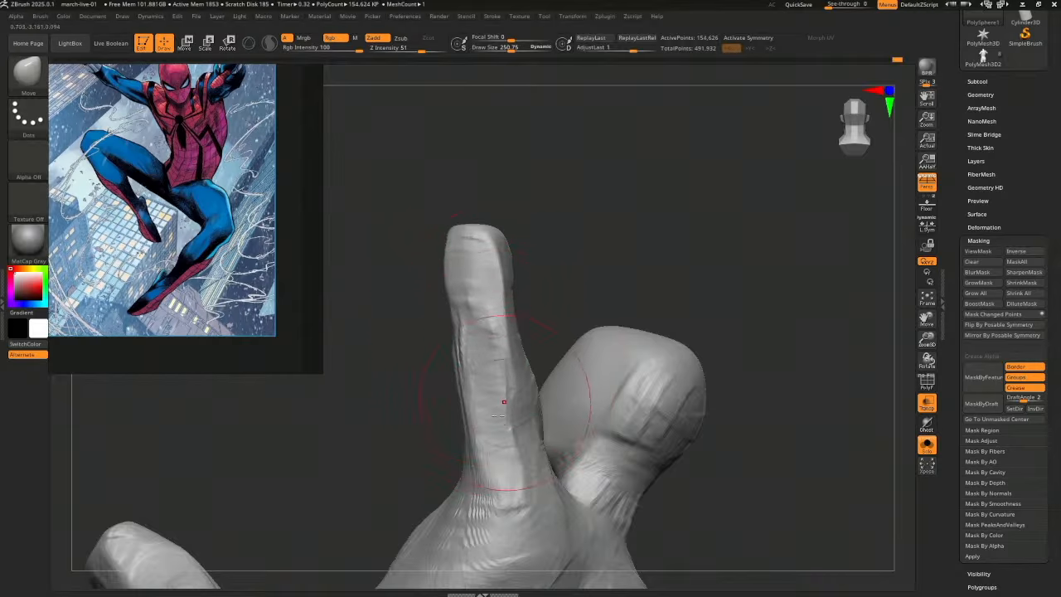
right_click_drag(622, 316, 517, 326)
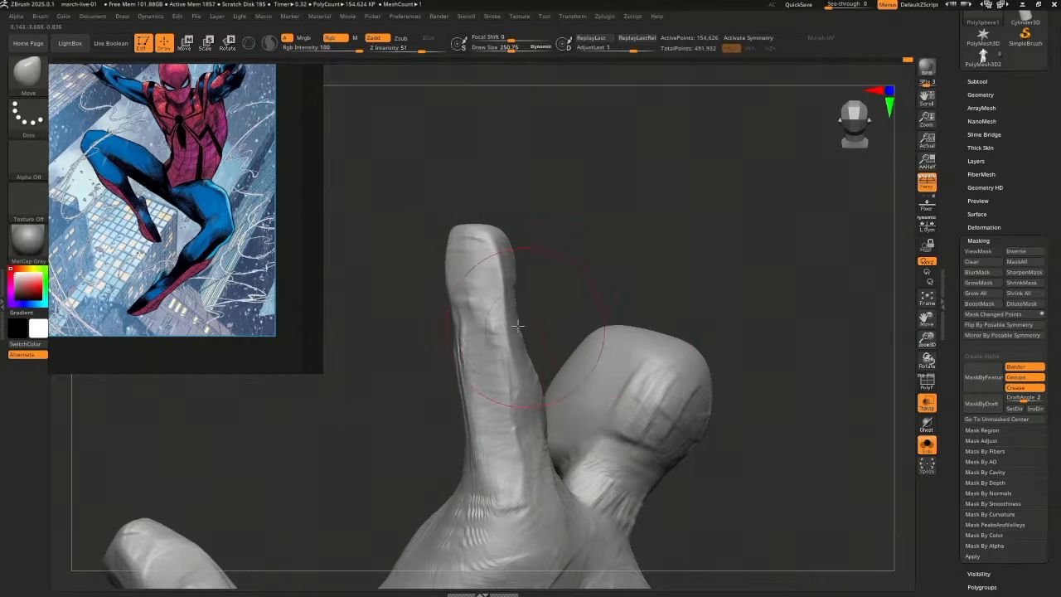
right_click_drag(634, 291, 568, 357)
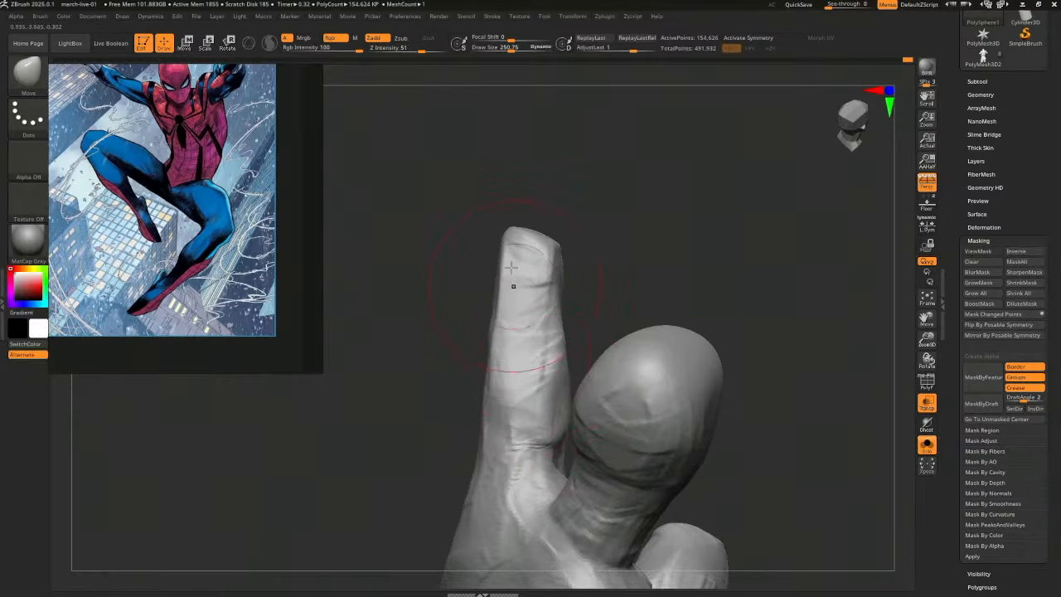
mouse_move(509, 256)
left_mouse_down()
mouse_move(500, 247)
mouse_move(568, 249)
left_mouse_up()
left_click_drag(560, 290, 567, 292)
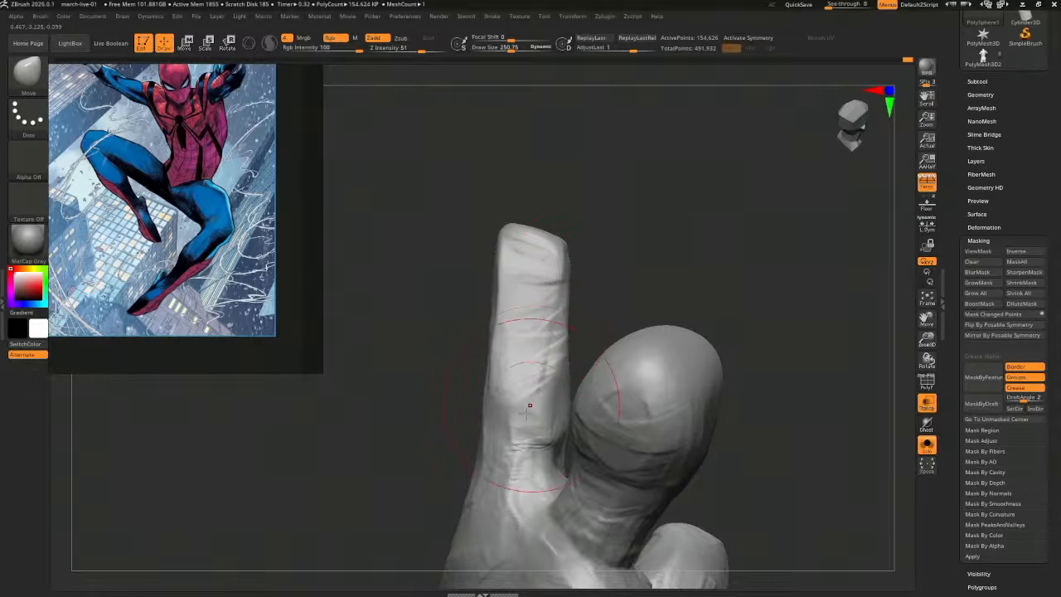
Refine the raised arm and its transition into the shoulder and upper back with the Move brush, ending at a draw size of about 266
right_click_drag(632, 324, 585, 400)
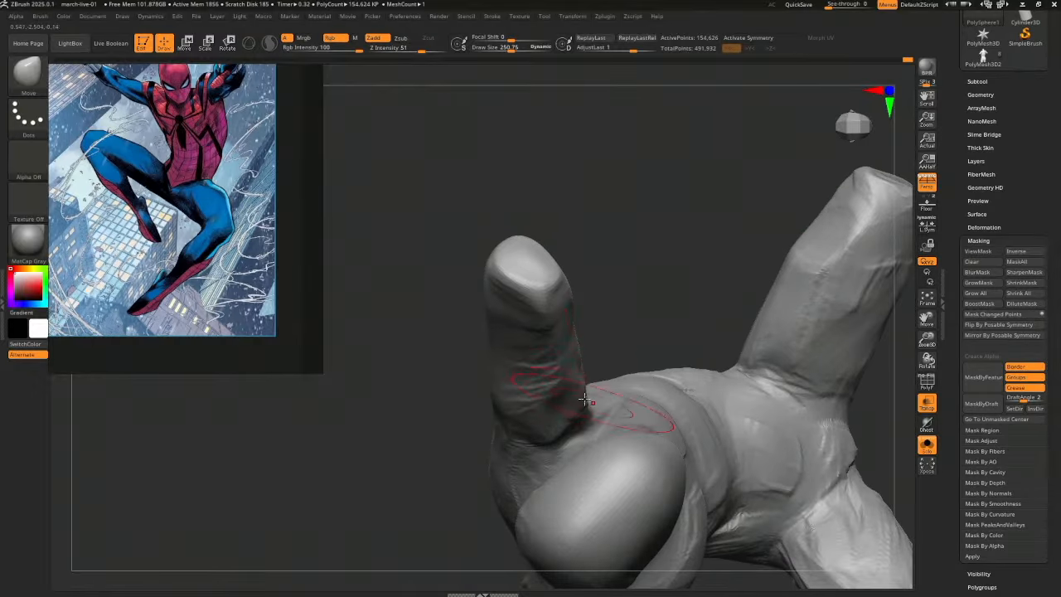
right_click_drag(601, 361, 621, 385)
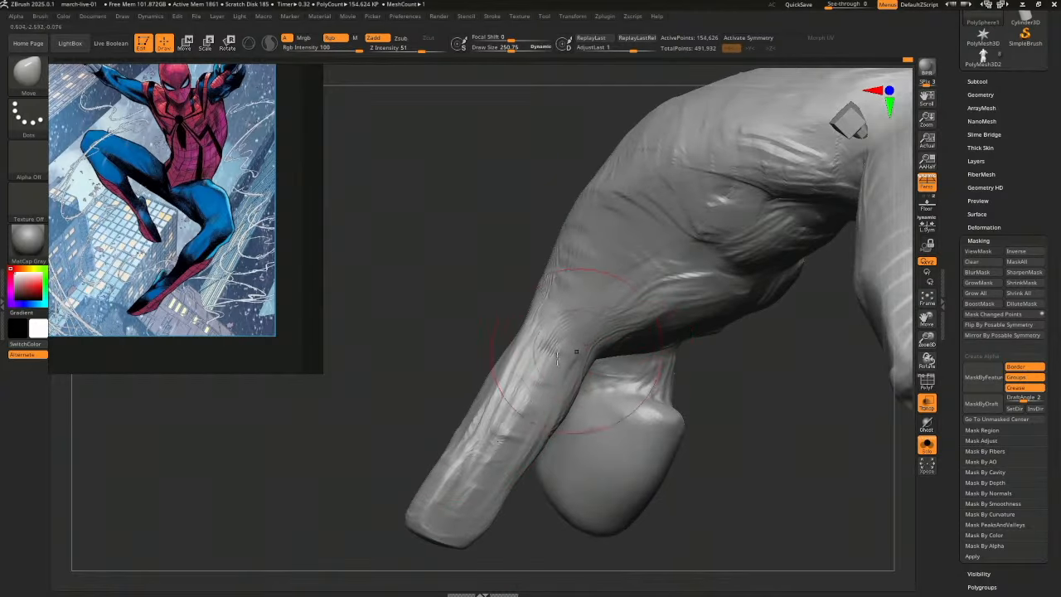
mouse_move(463, 447)
right_mouse_down()
mouse_move(438, 398)
mouse_move(577, 414)
mouse_move(531, 326)
mouse_move(601, 414)
mouse_move(649, 403)
mouse_move(667, 379)
mouse_move(737, 390)
mouse_move(715, 386)
mouse_move(749, 398)
mouse_move(742, 404)
mouse_move(765, 426)
mouse_move(614, 296)
mouse_move(662, 319)
mouse_move(566, 329)
mouse_move(599, 356)
right_mouse_up()
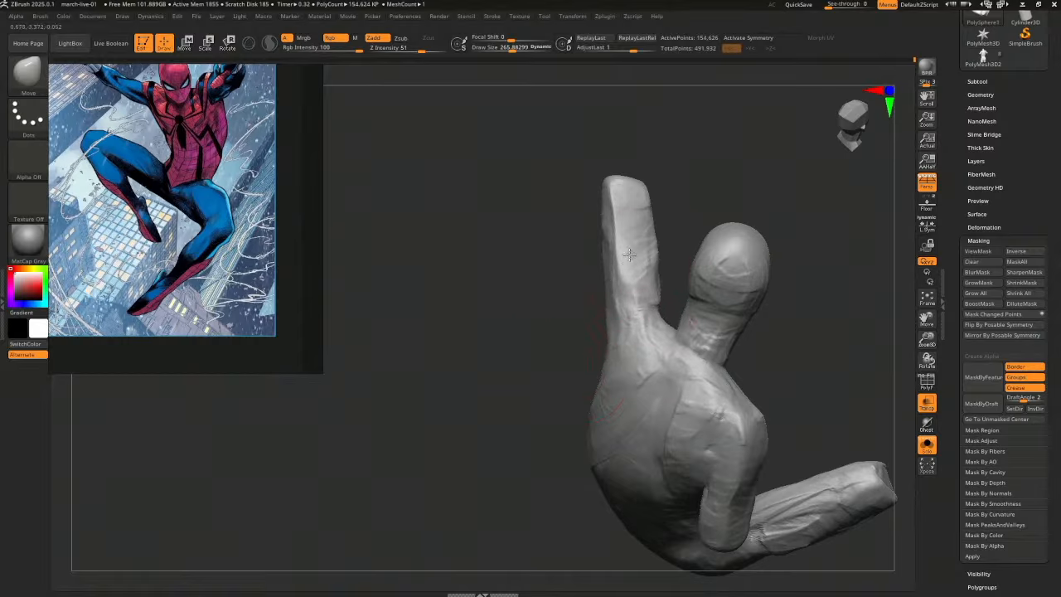
mouse_move(516, 398)
right_mouse_down()
mouse_move(630, 348)
mouse_move(755, 372)
mouse_move(754, 398)
mouse_move(678, 415)
mouse_move(681, 401)
right_mouse_up()
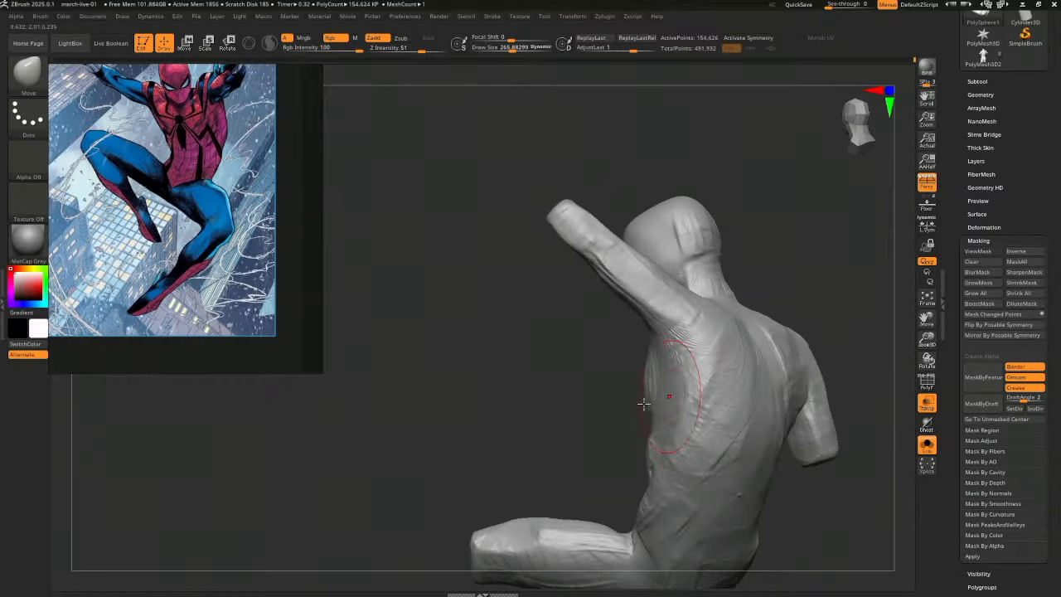
mouse_move(582, 407)
right_mouse_down()
mouse_move(649, 433)
mouse_move(710, 400)
right_mouse_up()
Build up the planes along the raised arm with Kingslen_Clay strokes at a draw size of about 182
key("1")
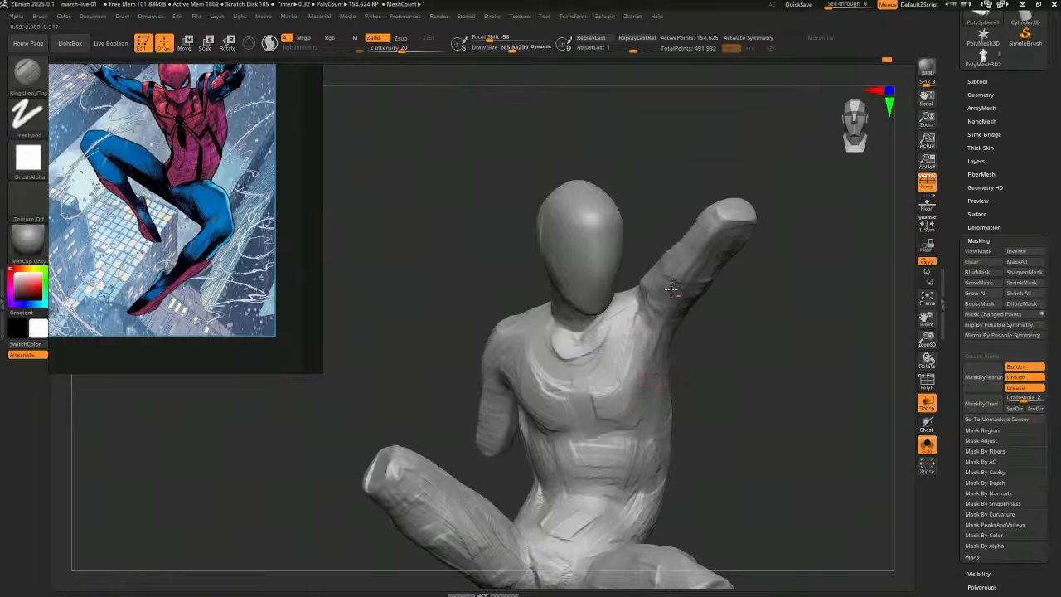
left_click_drag(755, 256, 702, 258)
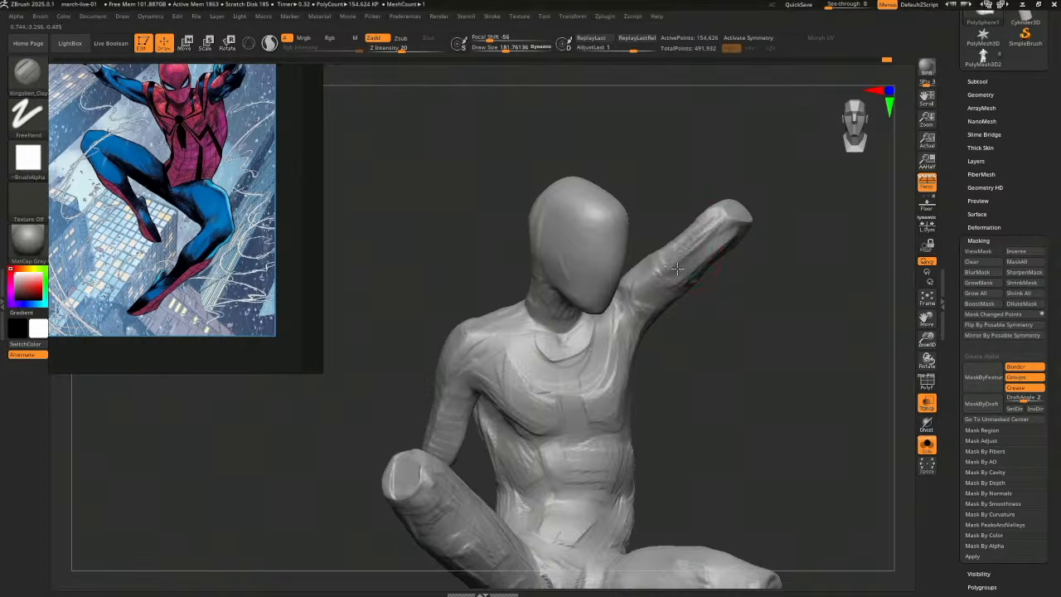
mouse_move(729, 221)
left_mouse_down()
mouse_move(765, 218)
mouse_move(769, 240)
mouse_move(757, 269)
mouse_move(730, 268)
left_mouse_up()
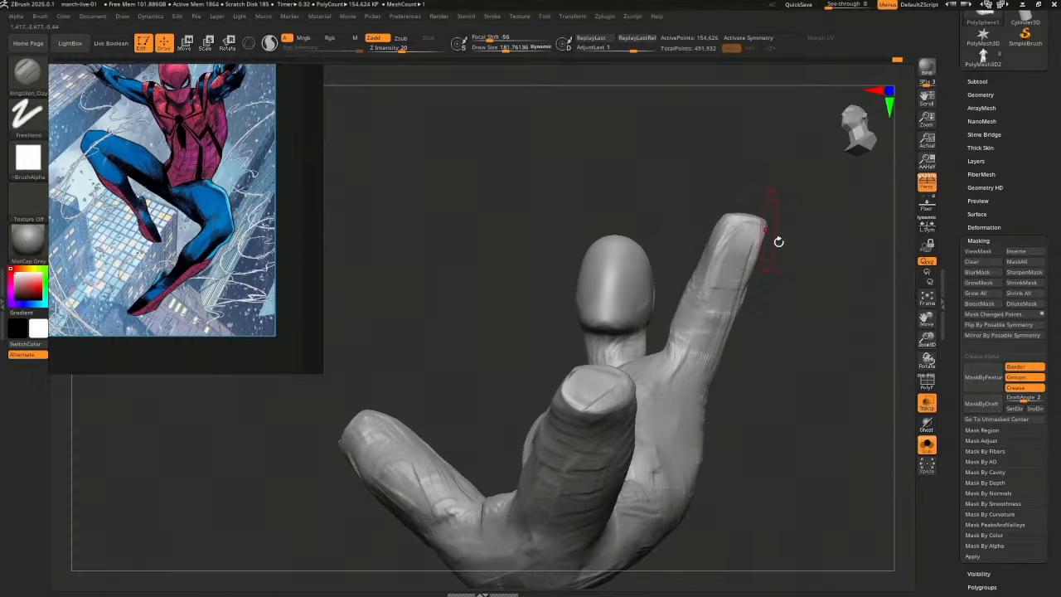
left_click_drag(778, 242, 733, 260)
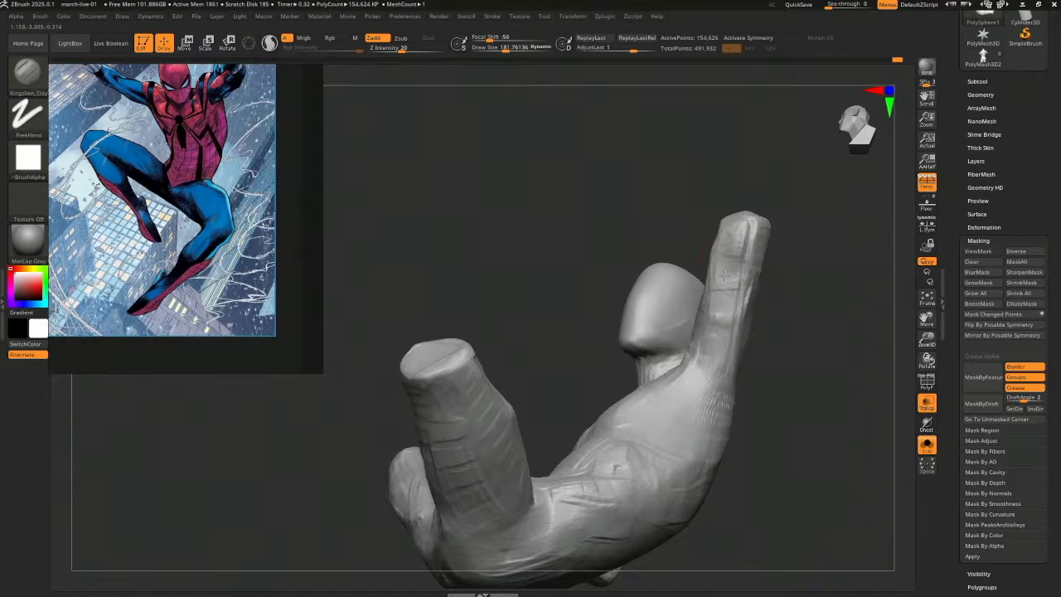
left_click_drag(724, 275, 738, 223)
right_click_drag(742, 223, 793, 253)
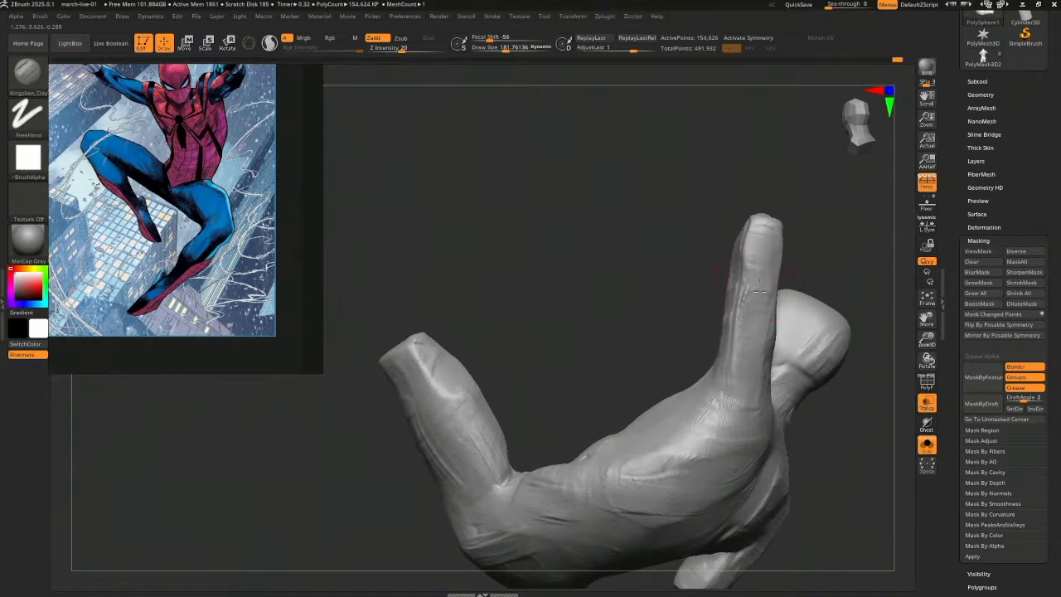
mouse_move(759, 290)
right_mouse_down()
mouse_move(800, 251)
mouse_move(782, 226)
mouse_move(795, 266)
mouse_move(699, 291)
right_mouse_up()
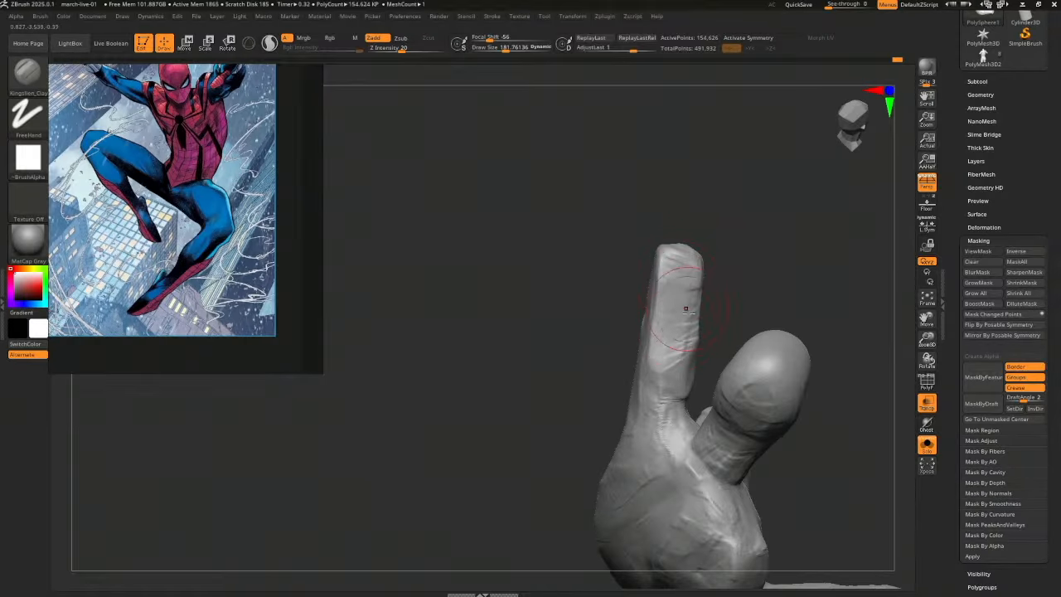
Bend the raised arm's contour above the shoulder with the Move brush at a draw size of about 366
key("b")
key("m")
key("v")
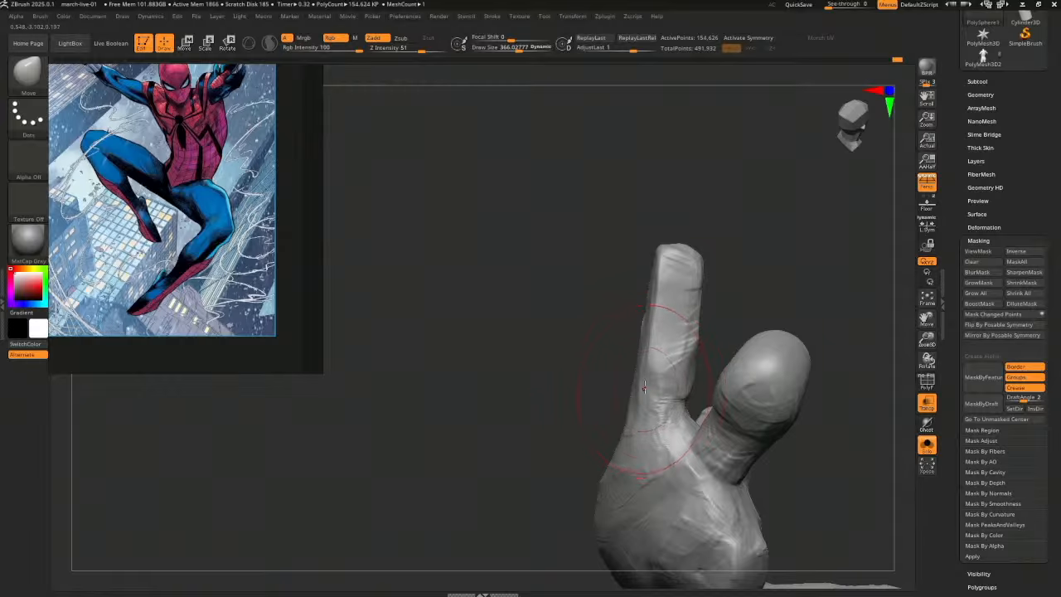
mouse_move(659, 375)
left_mouse_down()
mouse_move(650, 370)
mouse_move(667, 326)
left_mouse_up()
left_click_drag(682, 253, 688, 250)
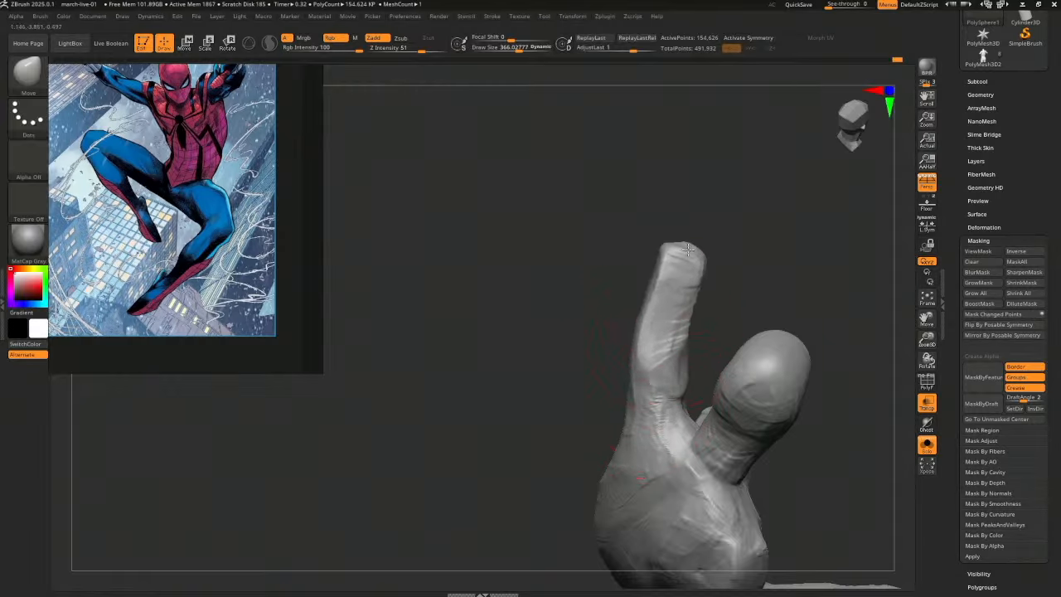
left_click_drag(618, 433, 611, 431)
Sketch red guides over the rib cage, neck base and raised arm from above, and clear them
mouse_move(836, 407)
left_mouse_down()
mouse_move(828, 442)
mouse_move(845, 445)
mouse_move(758, 411)
mouse_move(763, 403)
left_mouse_up()
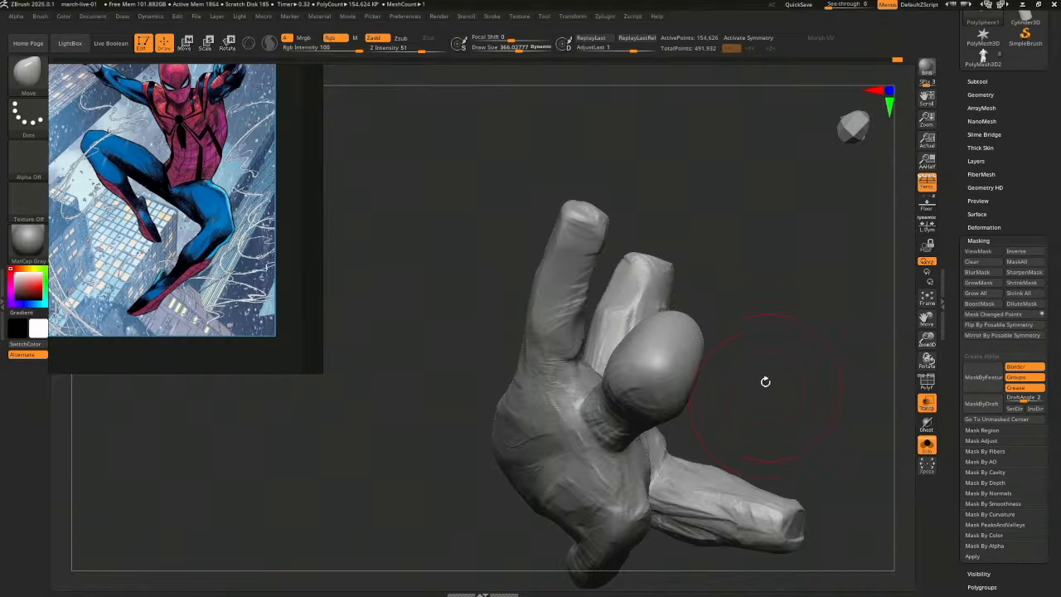
left_click_drag(765, 379, 764, 365)
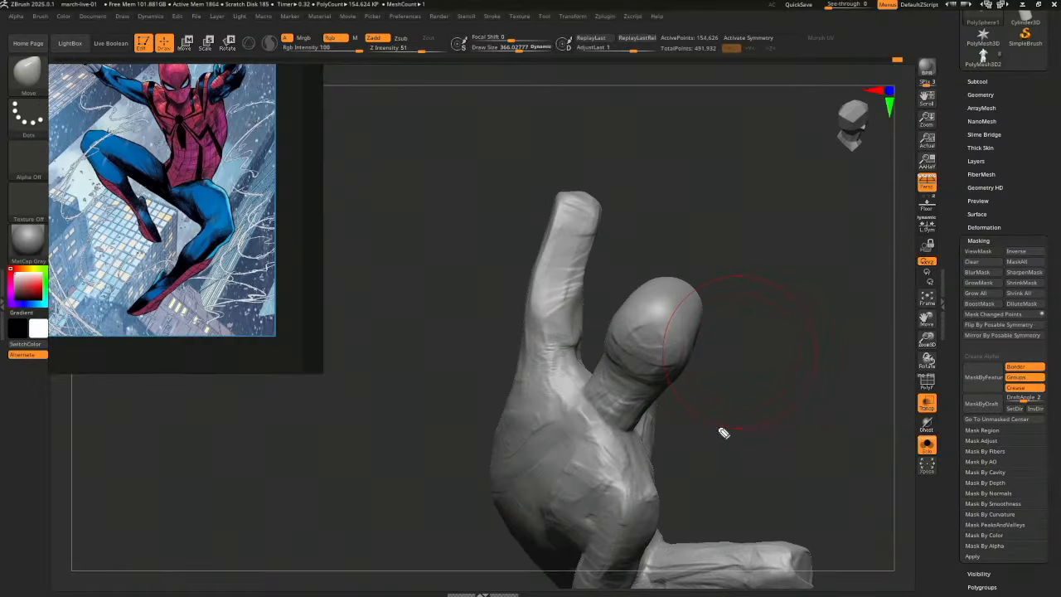
mouse_move(741, 418)
left_mouse_down()
mouse_move(757, 424)
mouse_move(774, 403)
left_mouse_up()
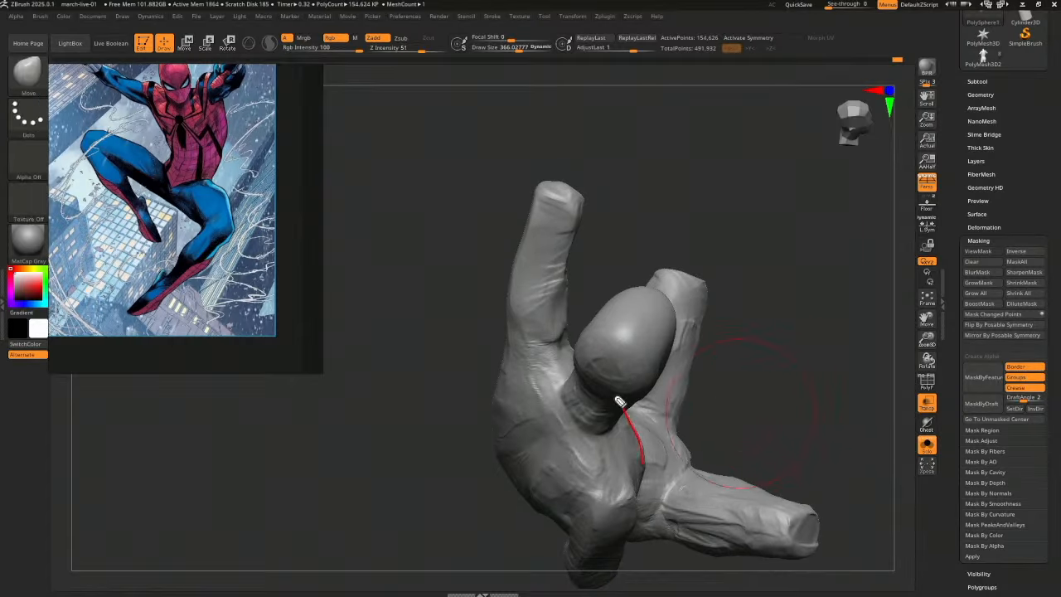
left_click_drag(506, 381, 591, 531)
mouse_move(554, 367)
left_mouse_down()
mouse_move(610, 409)
mouse_move(614, 425)
left_mouse_up()
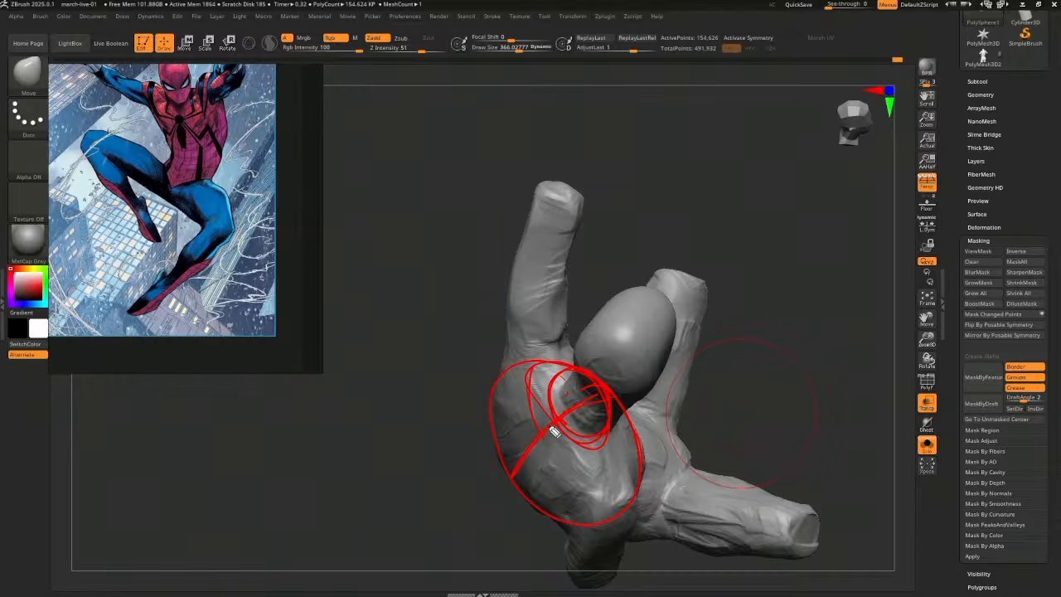
left_click_drag(553, 365, 560, 224)
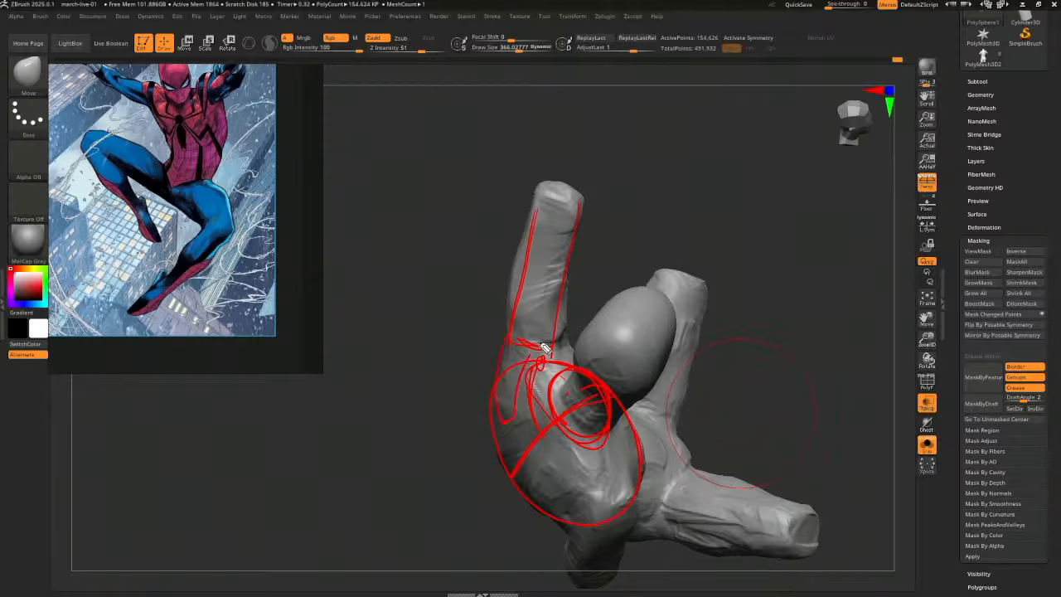
key("Escape")
Hide the head and draw red guide lines along the shoulder girdle and raised arm
left_click_drag(810, 391, 746, 370)
mouse_move(481, 369)
left_mouse_down()
mouse_move(498, 383)
mouse_move(762, 373)
mouse_move(758, 395)
mouse_move(791, 311)
mouse_move(580, 332)
mouse_move(590, 330)
left_mouse_up()
key("ctrl+shift")
mouse_move(745, 433)
left_mouse_down()
mouse_move(721, 458)
mouse_move(765, 423)
mouse_move(777, 433)
mouse_move(760, 434)
mouse_move(774, 414)
mouse_move(808, 425)
left_mouse_up()
key("ctrl+shift")
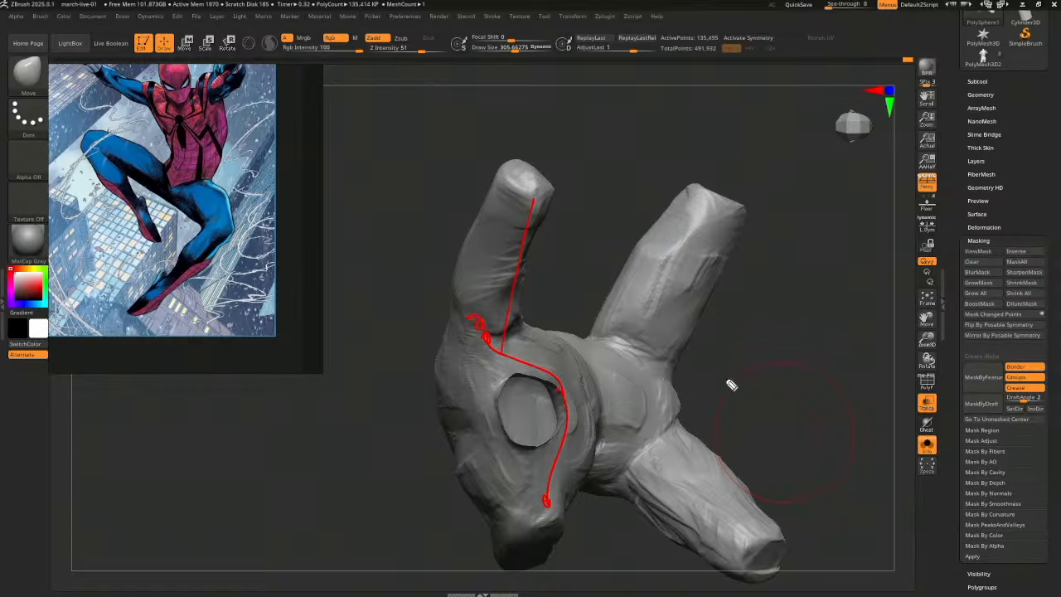
Adjust the raised arm's direction from the shoulder with the Move brush at a draw size of about 306, undoing an unwanted stroke
left_click_drag(762, 377, 749, 377)
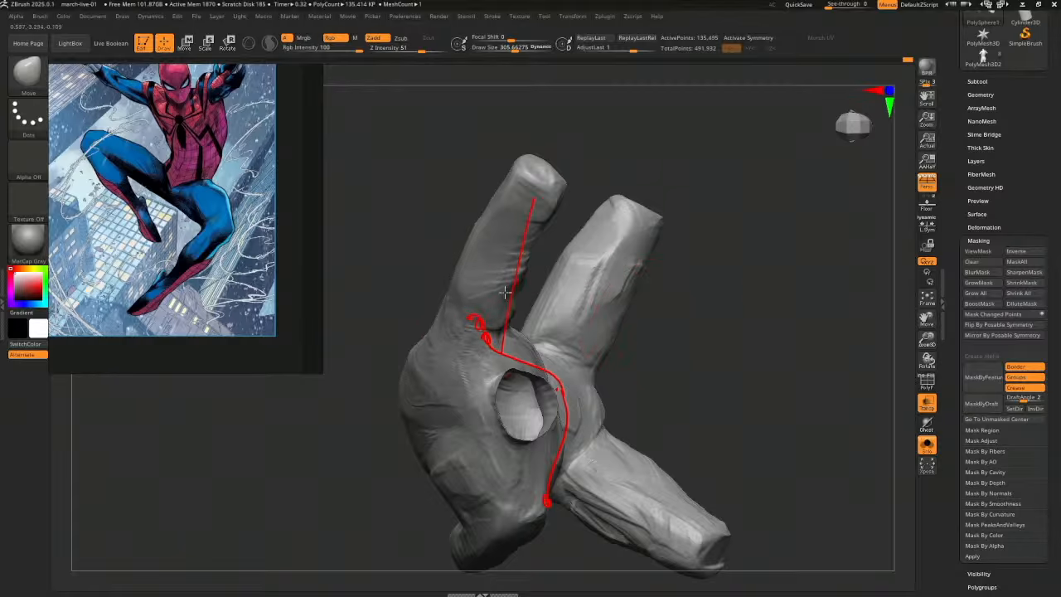
left_click_drag(543, 184, 535, 180)
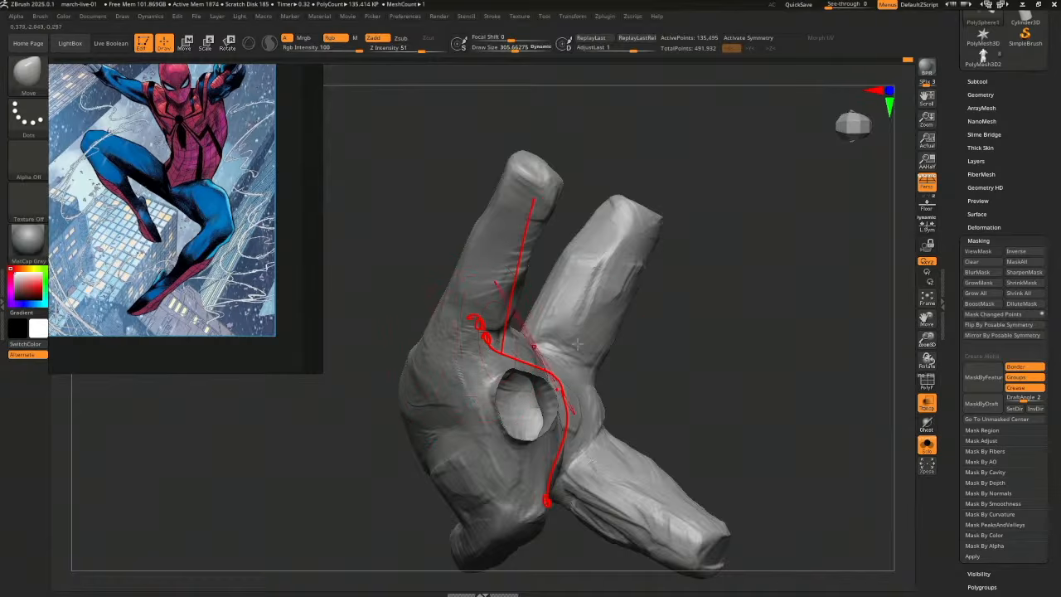
mouse_move(548, 359)
left_mouse_down()
mouse_move(663, 352)
mouse_move(628, 386)
left_mouse_up()
key("ctrl+z")
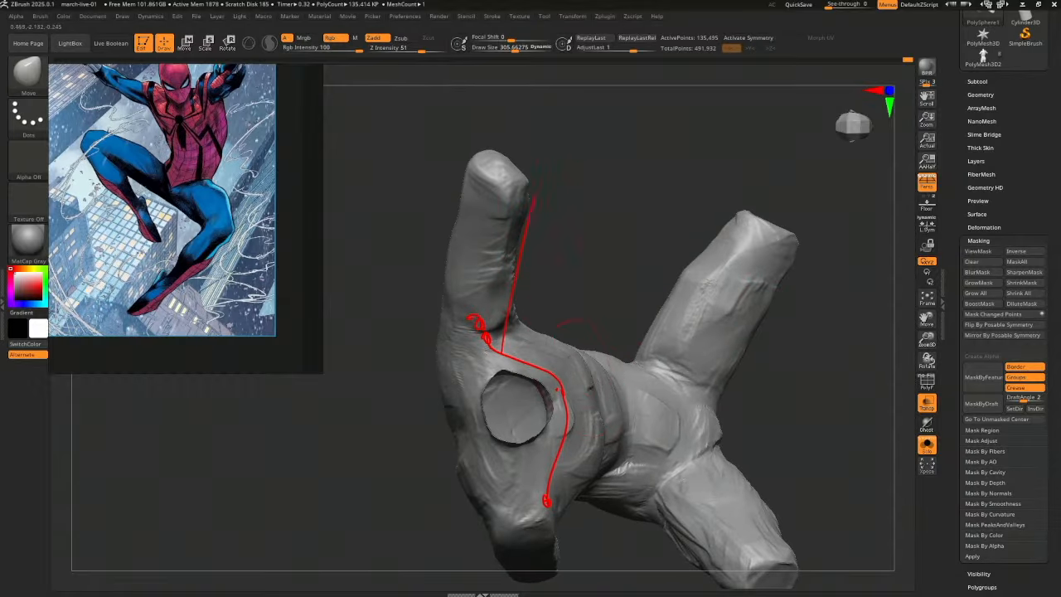
left_click_drag(603, 319, 583, 351)
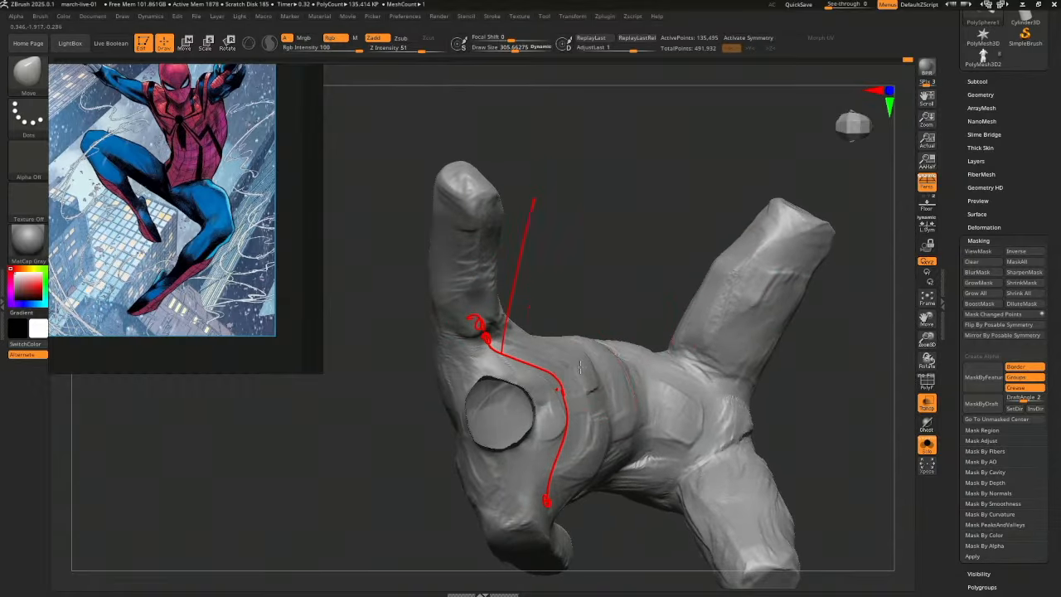
left_click_drag(604, 317, 592, 301)
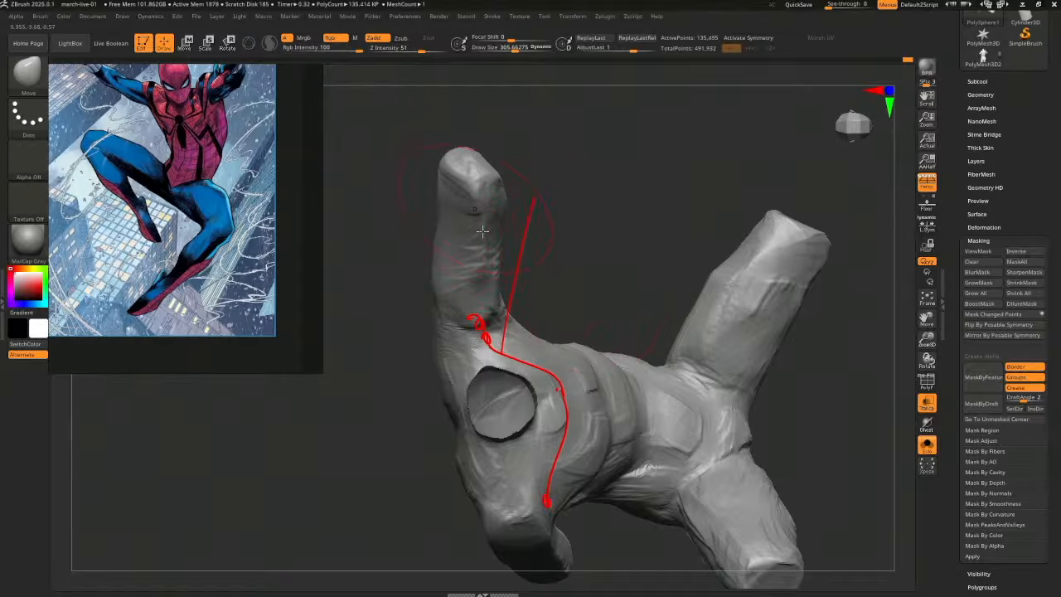
mouse_move(569, 279)
left_mouse_down()
mouse_move(613, 286)
mouse_move(608, 264)
left_mouse_up()
Clear the guide lines and pull the end of the raised arm into shape with the Move brush
key("ctrl+shift")
key("ctrl+shift+6")
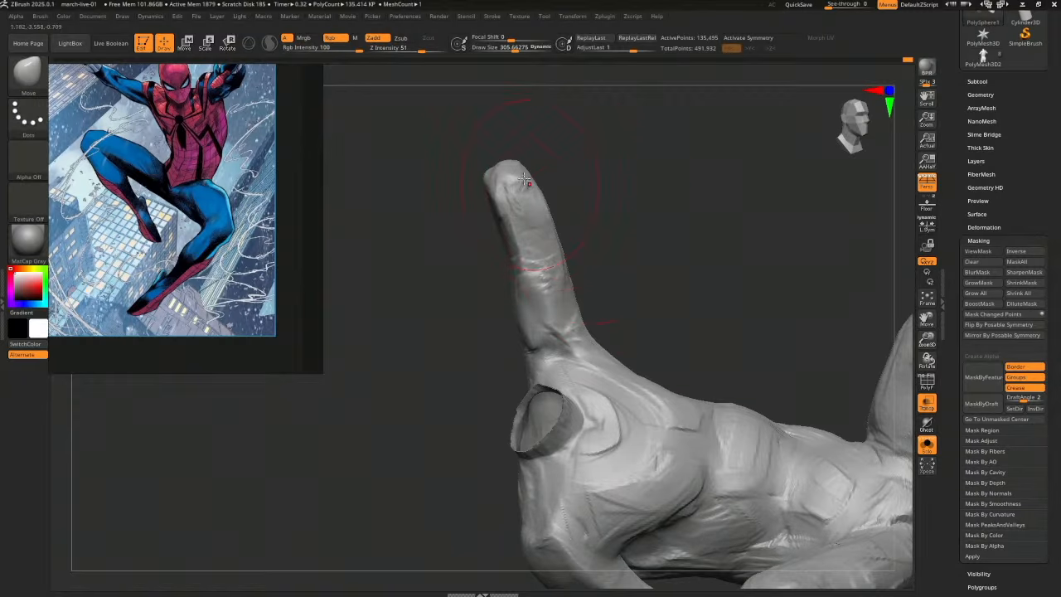
left_click_drag(526, 178, 524, 161)
mouse_move(585, 282)
left_mouse_down()
mouse_move(569, 267)
mouse_move(639, 199)
mouse_move(700, 174)
mouse_move(738, 194)
mouse_move(703, 284)
mouse_move(631, 329)
mouse_move(774, 393)
mouse_move(778, 411)
mouse_move(770, 428)
mouse_move(669, 380)
left_mouse_up()
Show the head again and adjust the raised arm's side silhouette with the Move brush at a draw size of about 472
left_click(774, 383, "ctrl+shift")
mouse_move(728, 406)
left_mouse_down()
mouse_move(750, 409)
mouse_move(722, 374)
mouse_move(739, 380)
mouse_move(644, 339)
mouse_move(633, 280)
left_mouse_up()
key("s")
key("s")
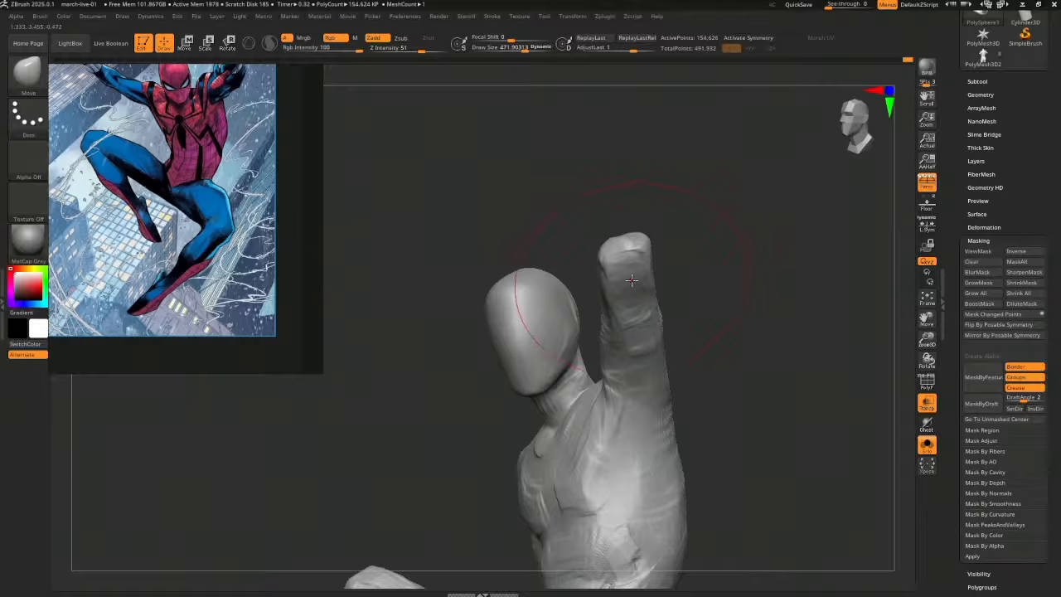
left_click_drag(705, 334, 667, 327)
left_click_drag(645, 281, 695, 286)
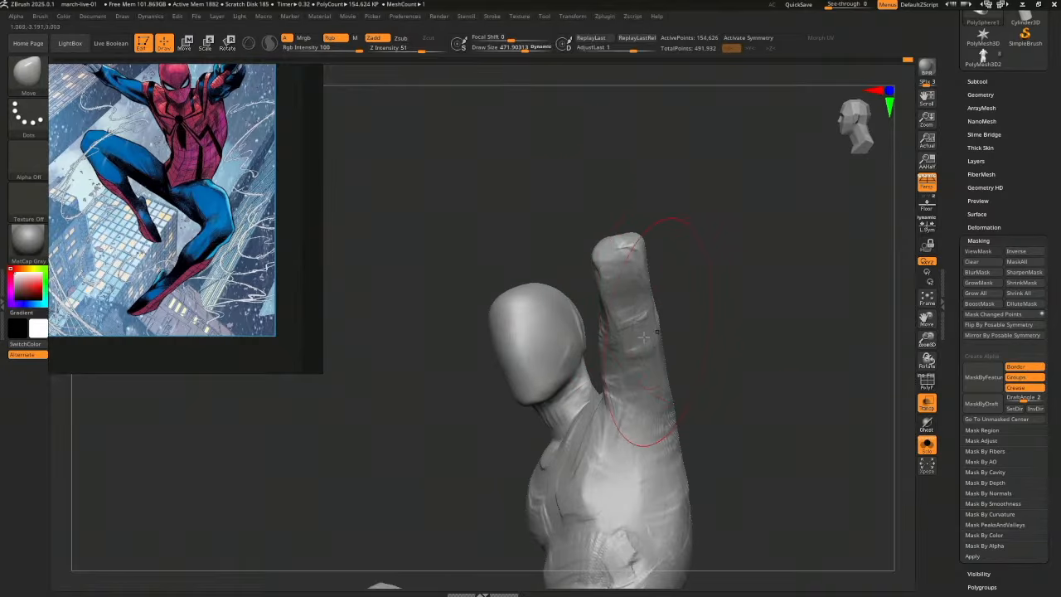
left_click_drag(644, 337, 656, 332)
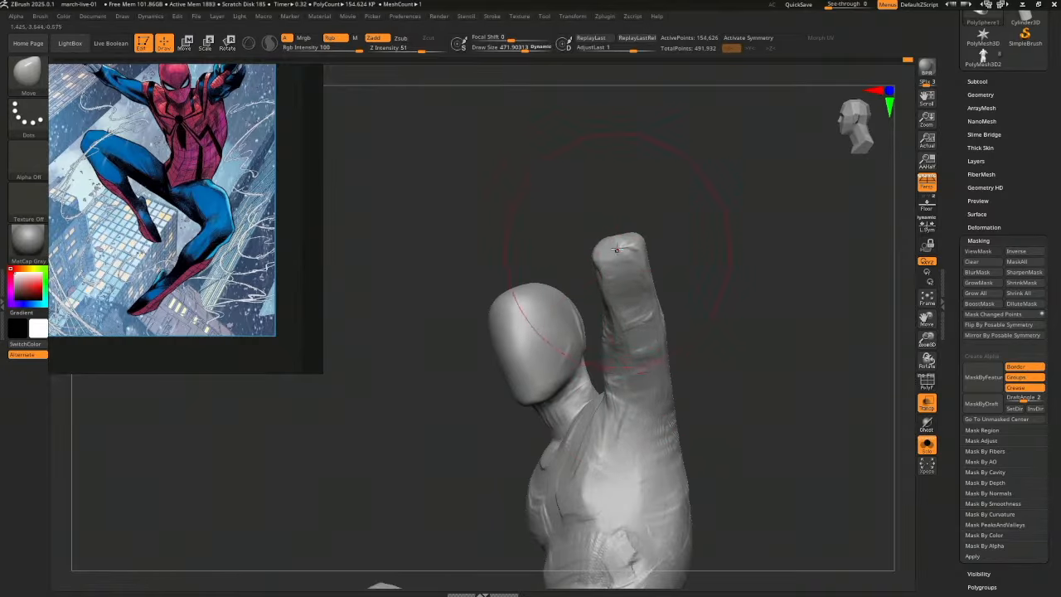
Nudge the raised arm's end and adjust the back contour with the Move brush, enlarging the draw size to about 638
left_click_drag(618, 255, 627, 254)
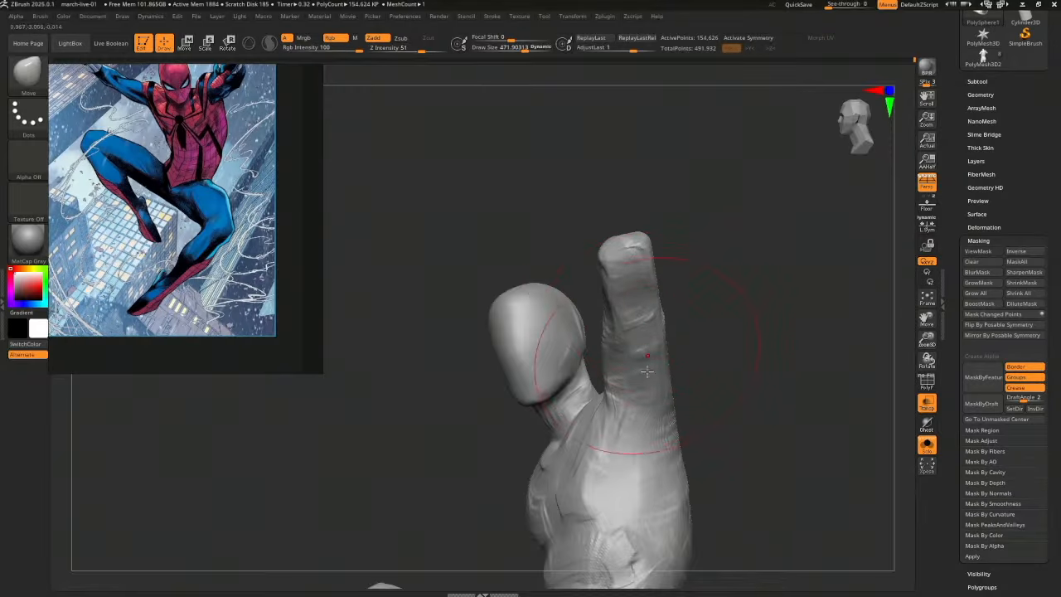
left_click_drag(722, 386, 683, 516)
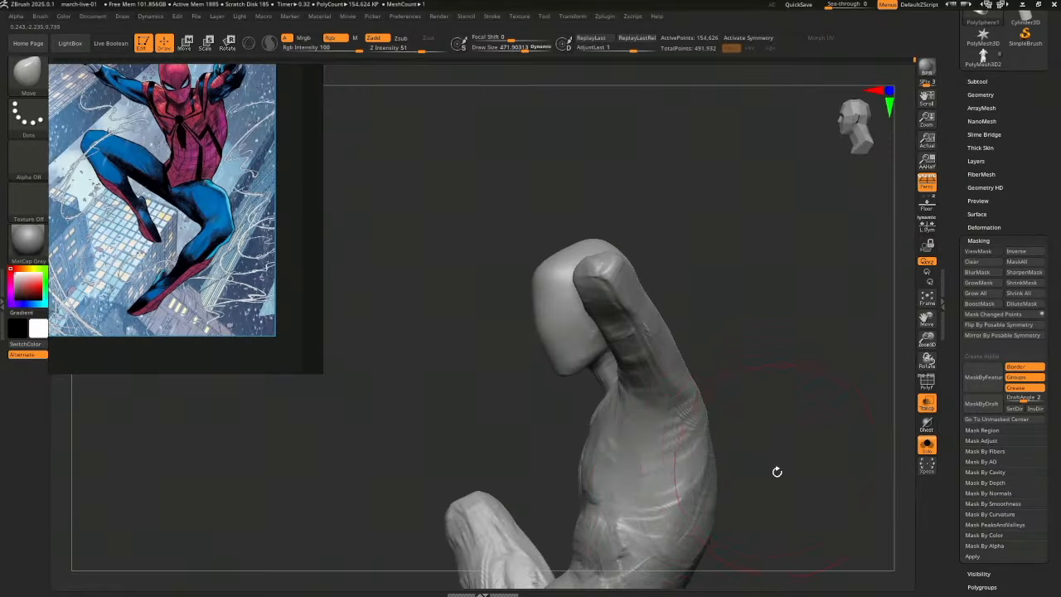
left_click_drag(776, 471, 680, 409)
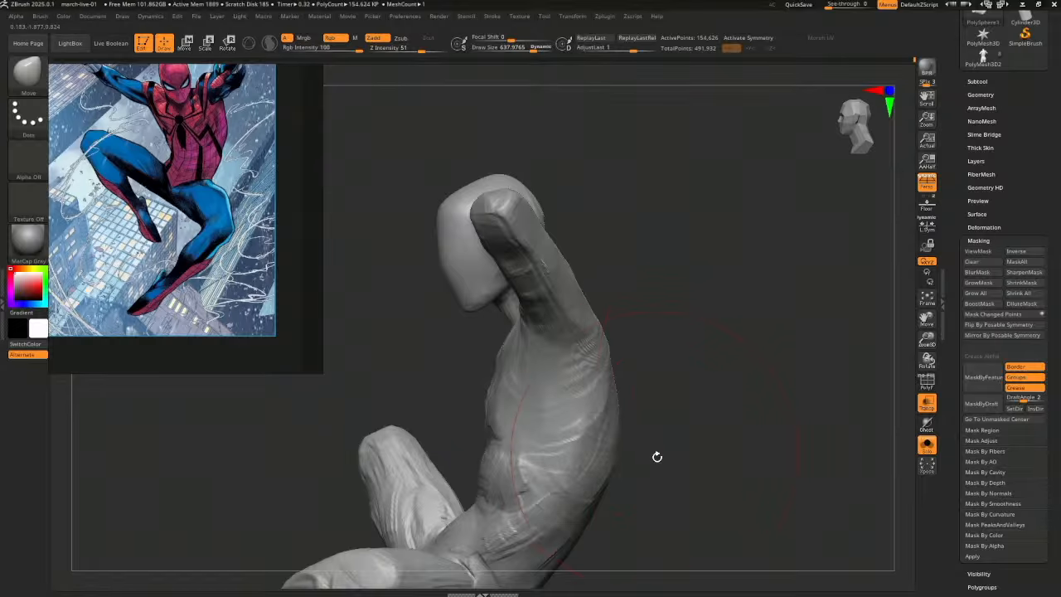
left_click_drag(656, 456, 620, 437)
left_click_drag(699, 459, 710, 403)
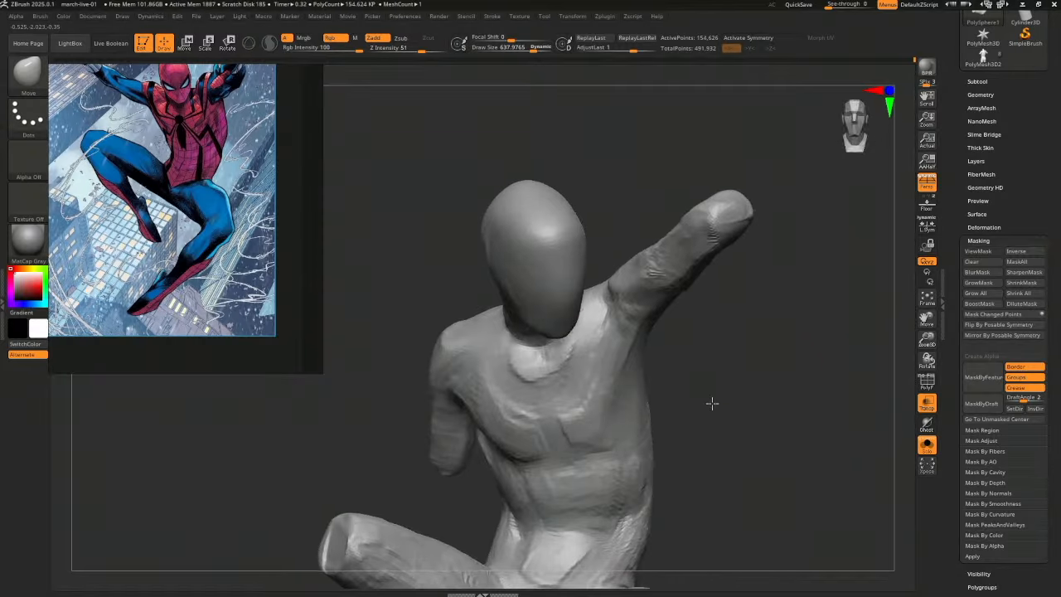
Shift the waist and rib cage contours in front view with the Move brush at a draw size of about 638
left_click_drag(506, 495, 513, 509)
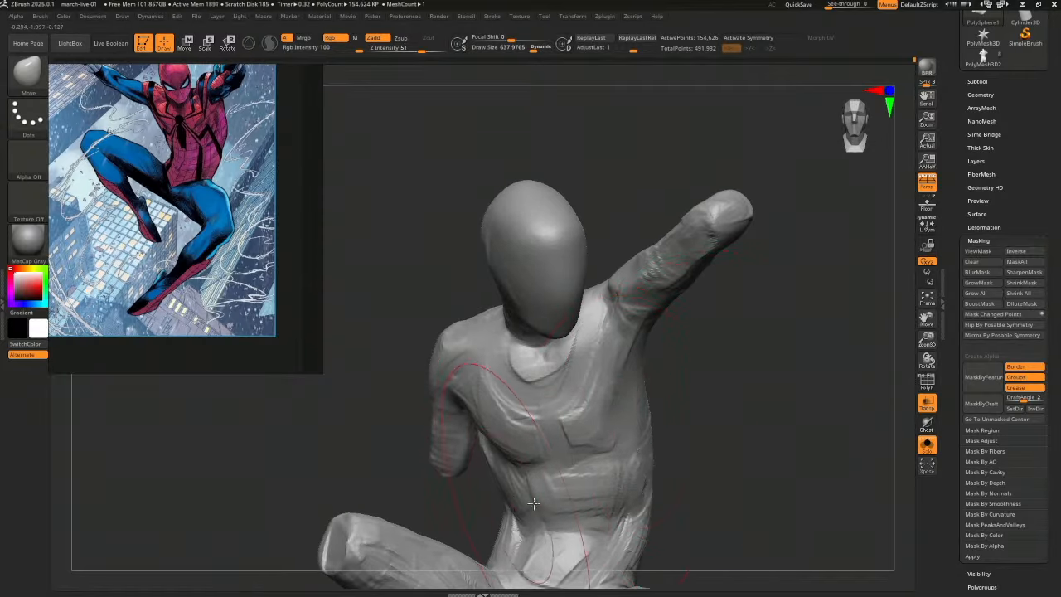
left_click_drag(578, 465, 563, 445)
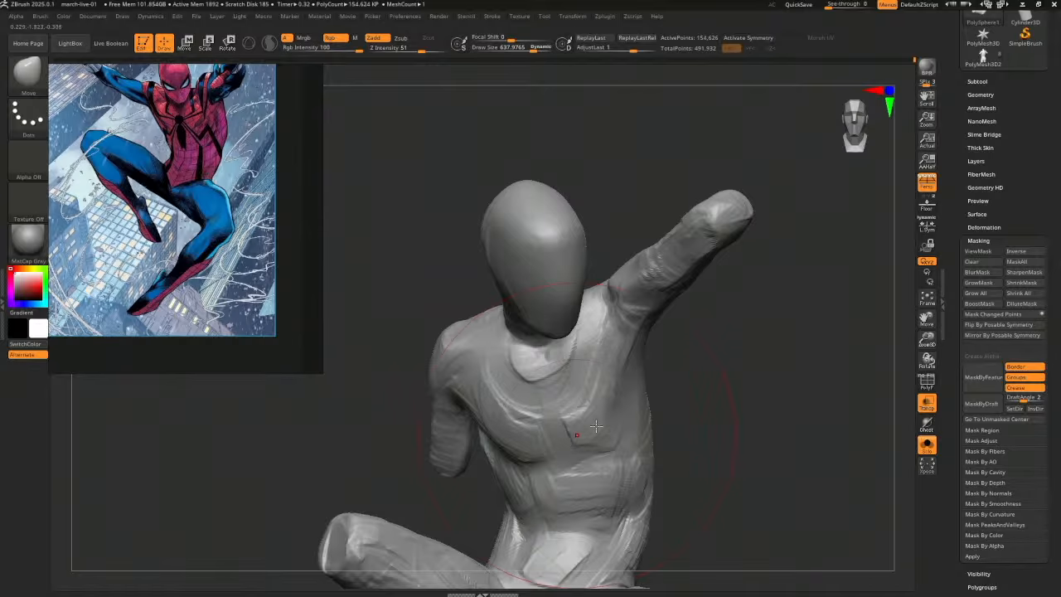
left_click_drag(661, 423, 670, 419)
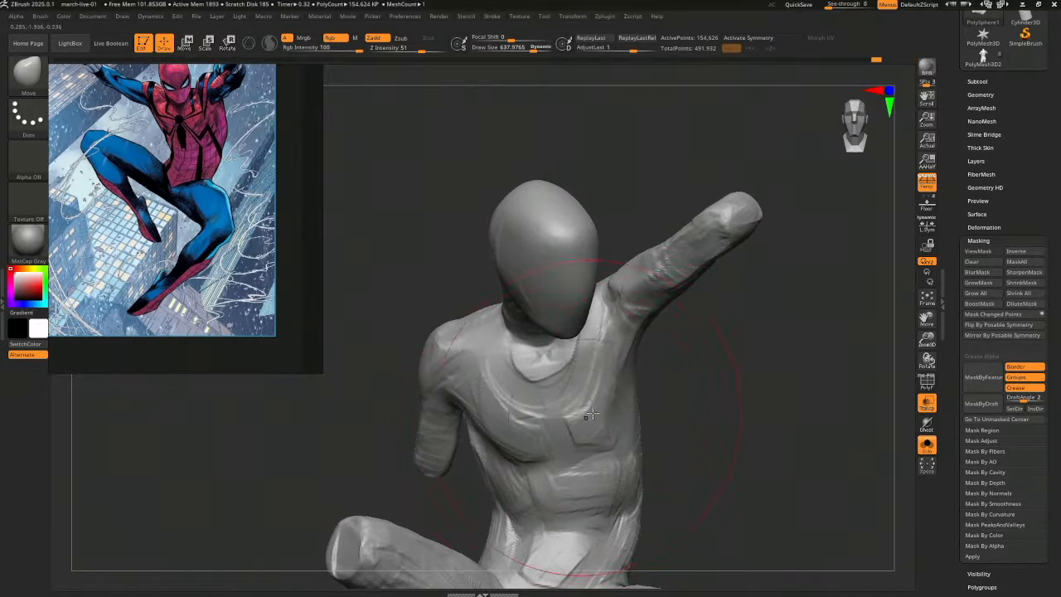
mouse_move(720, 345)
left_mouse_down()
mouse_move(697, 351)
mouse_move(720, 351)
mouse_move(764, 383)
mouse_move(708, 431)
mouse_move(741, 431)
mouse_move(739, 406)
left_mouse_up()
key("s")
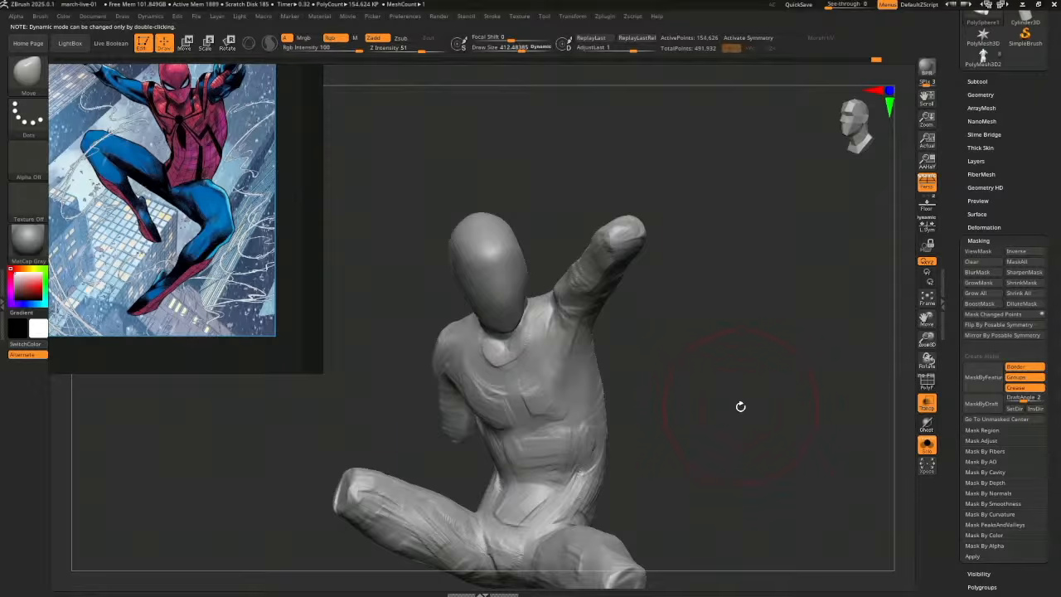
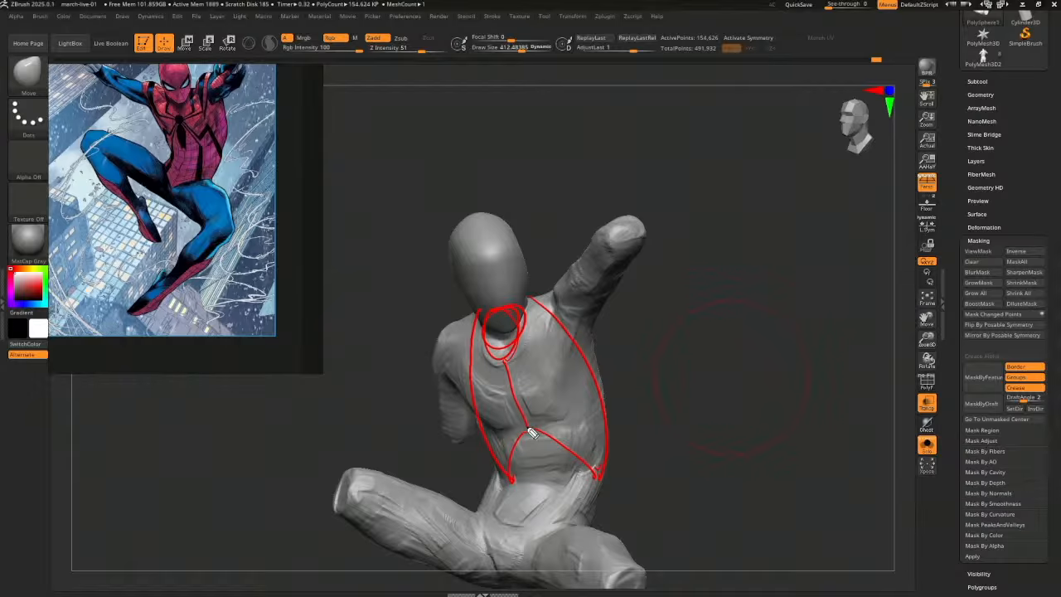
Draw red guide lines over the chest, rib cage and abdominal block to mark the torso's main masses
left_click_drag(532, 433, 493, 454)
mouse_move(552, 422)
left_mouse_down()
mouse_move(610, 450)
mouse_move(541, 437)
mouse_move(570, 398)
mouse_move(517, 350)
mouse_move(513, 437)
left_mouse_up()
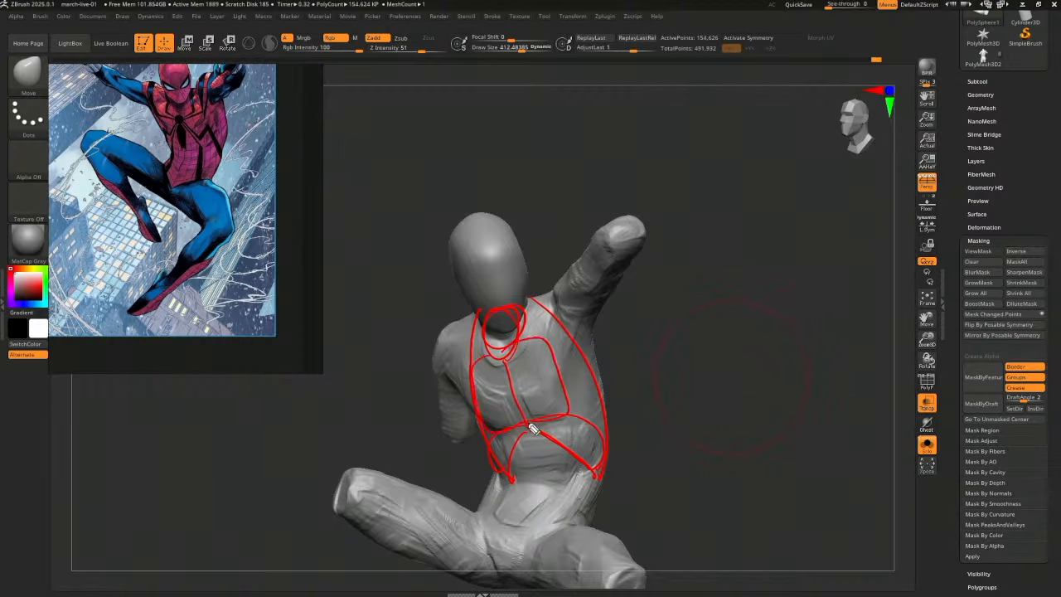
mouse_move(510, 483)
left_mouse_down()
mouse_move(578, 477)
mouse_move(572, 431)
mouse_move(534, 427)
mouse_move(547, 491)
left_mouse_up()
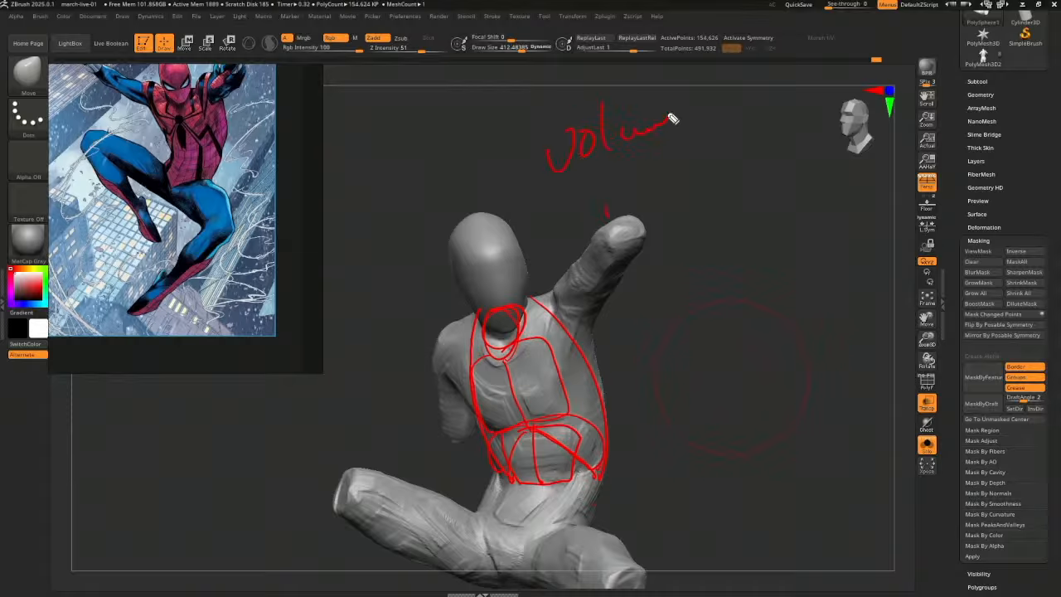
Write red notes about primary, structural and secondary volumes beside the figure, and clear all annotations
left_click_drag(674, 208, 702, 206)
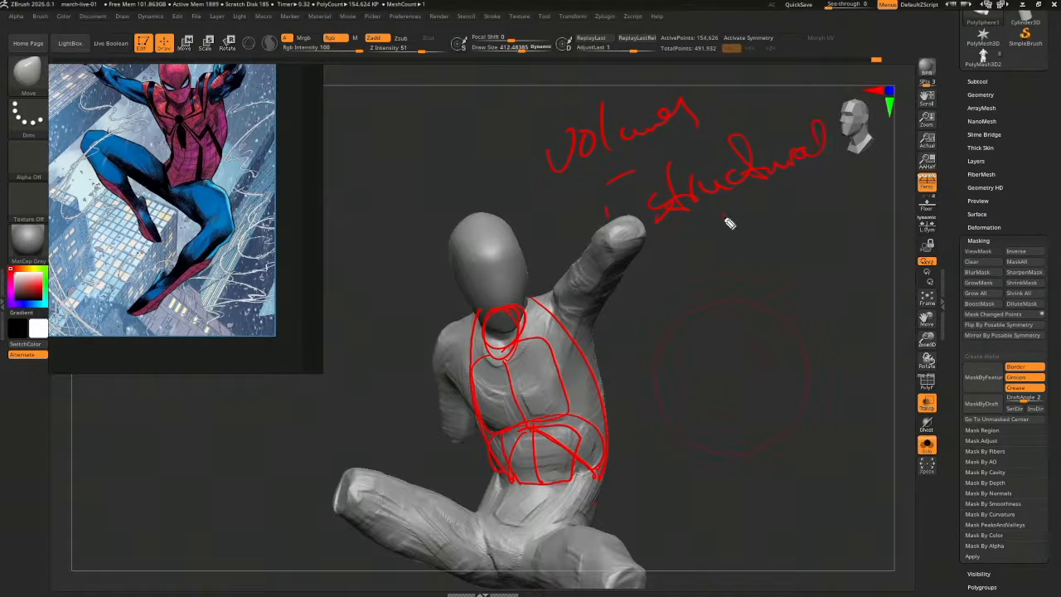
left_click_drag(802, 193, 832, 183)
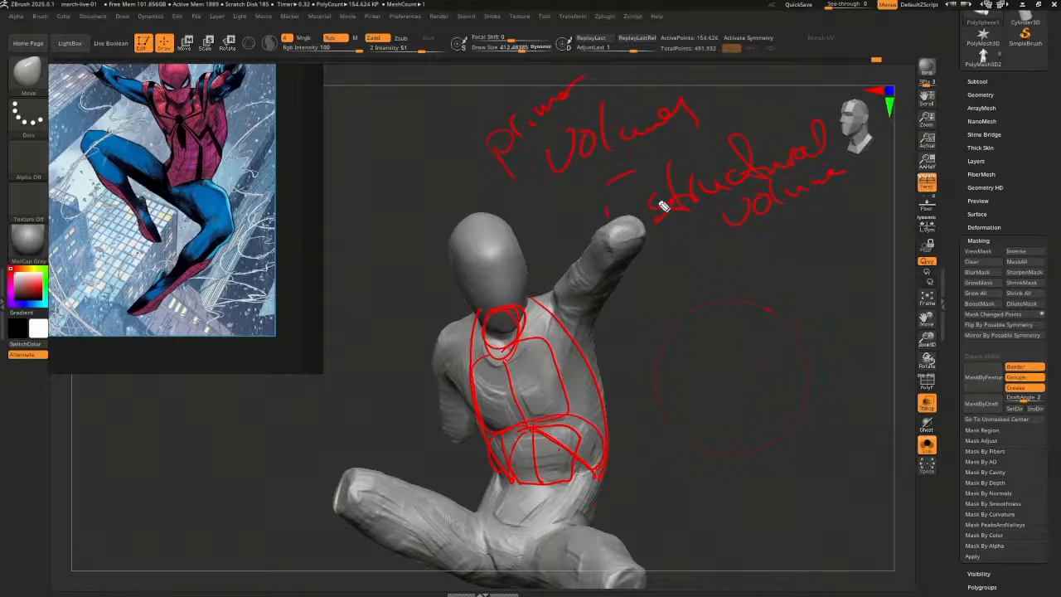
left_click_drag(760, 241, 782, 227)
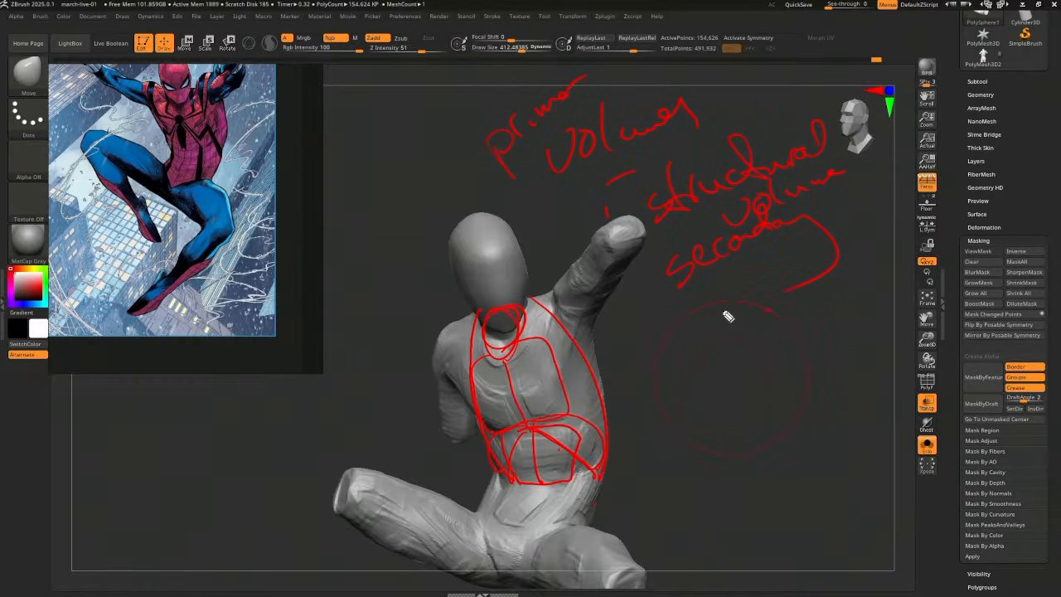
key("Escape")
Lower the figure's mesh to subdivision level 1 and display its wireframe
mouse_move(760, 434)
left_mouse_down()
mouse_move(729, 412)
mouse_move(729, 395)
mouse_move(739, 423)
left_mouse_up()
left_click_drag(739, 422, 710, 433)
mouse_move(778, 404)
left_mouse_down()
mouse_move(784, 422)
mouse_move(738, 450)
mouse_move(766, 404)
mouse_move(762, 428)
mouse_move(772, 428)
mouse_move(746, 426)
mouse_move(770, 431)
mouse_move(772, 442)
mouse_move(701, 417)
left_mouse_up()
key("s")
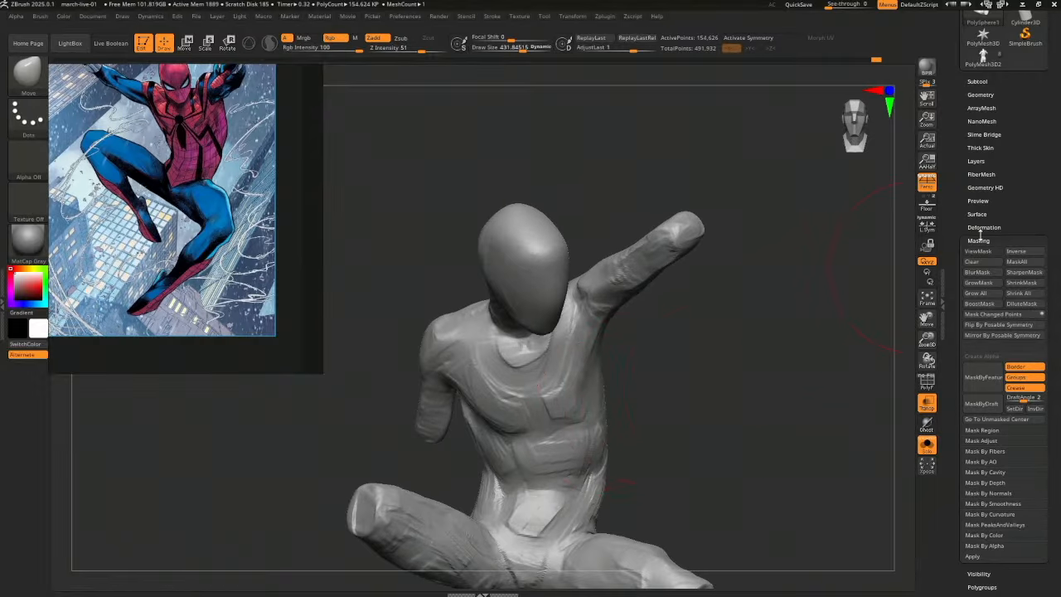
key("shift+f")
key("shift+f")
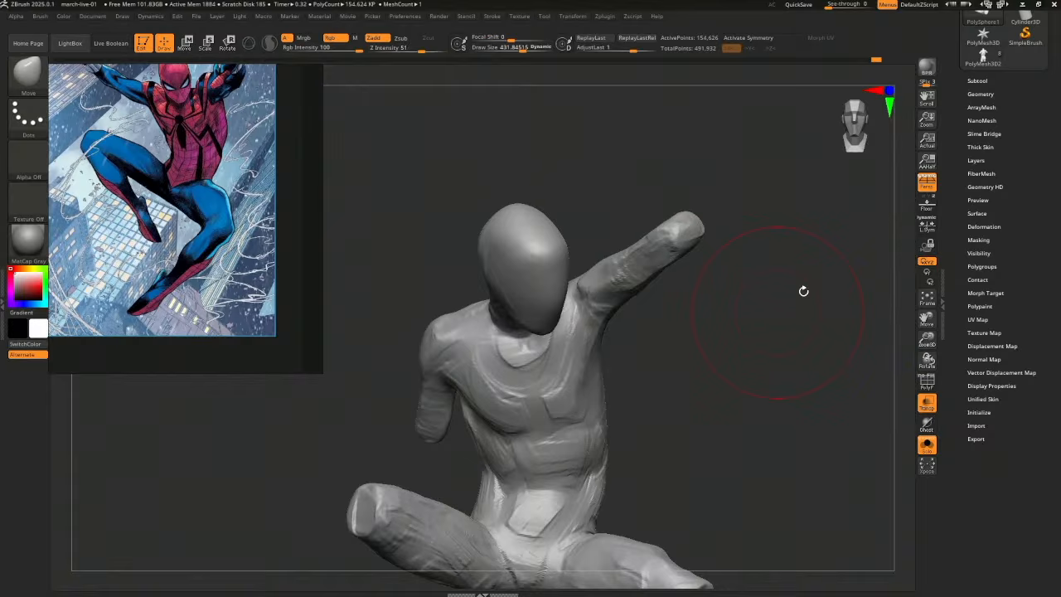
left_click(980, 93)
key("shift+d")
key("shift+d")
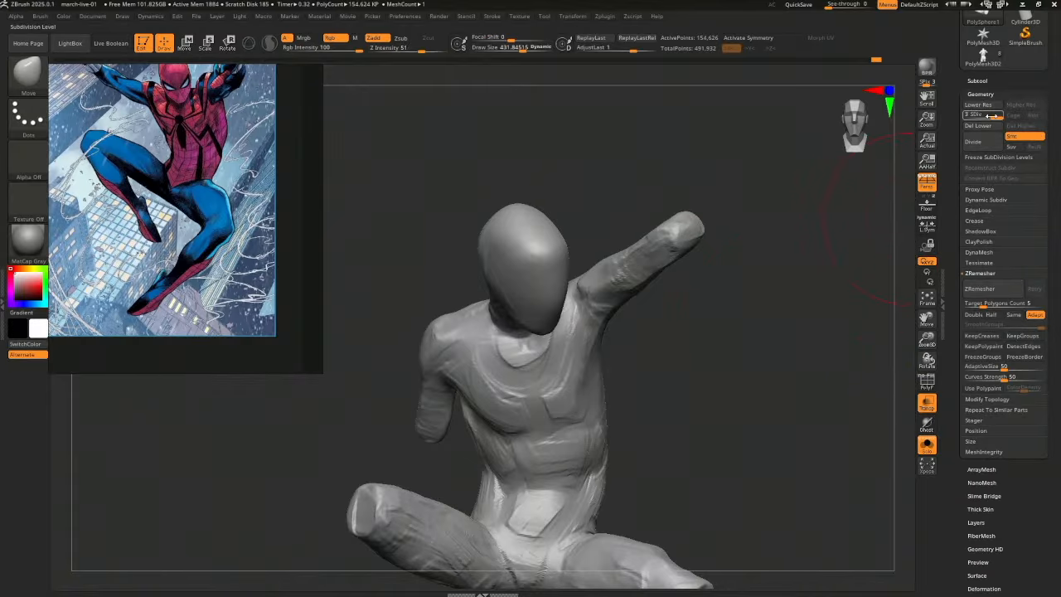
key("shift+f")
mouse_move(742, 370)
left_mouse_down()
mouse_move(710, 354)
mouse_move(751, 339)
mouse_move(741, 324)
mouse_move(740, 366)
mouse_move(750, 358)
left_mouse_up()
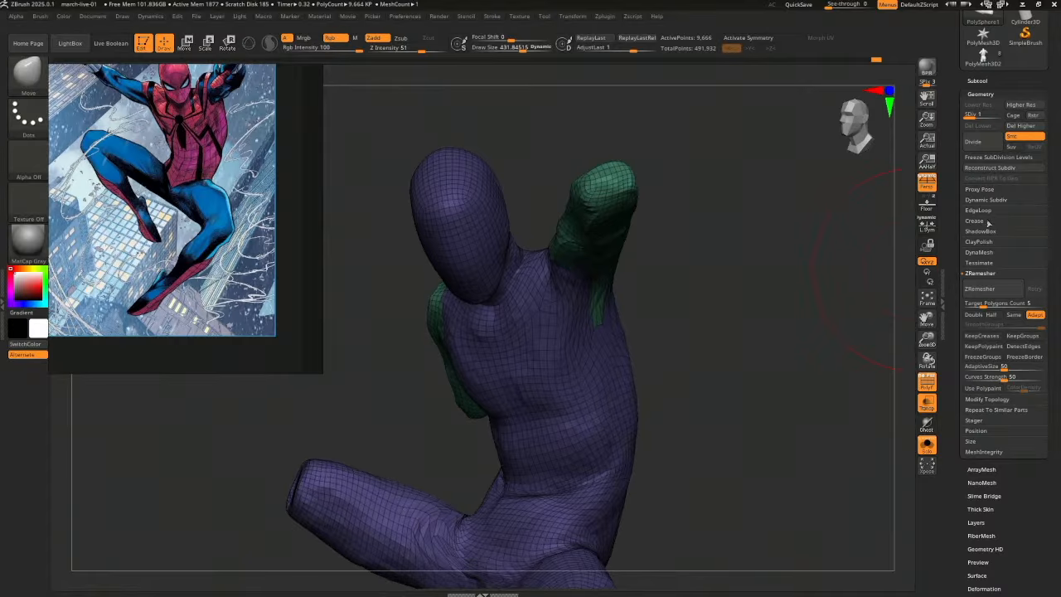
ZRemesh the figure with Freeze Subdivision Levels and the Same polygon count option, restore the subdivision levels and hide the wireframe
left_click(998, 157)
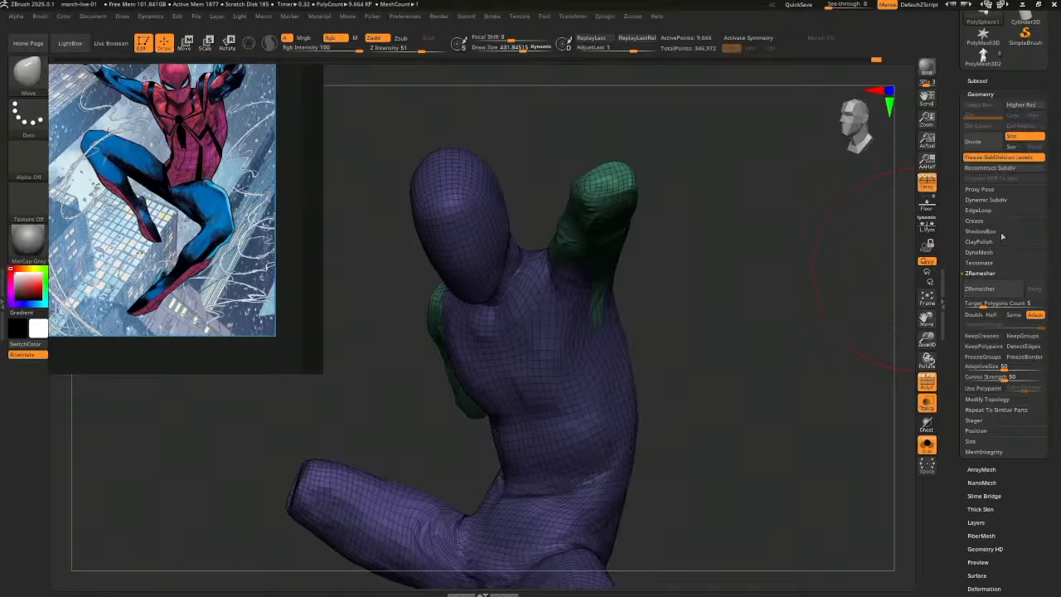
left_click(1014, 315)
left_click(979, 289)
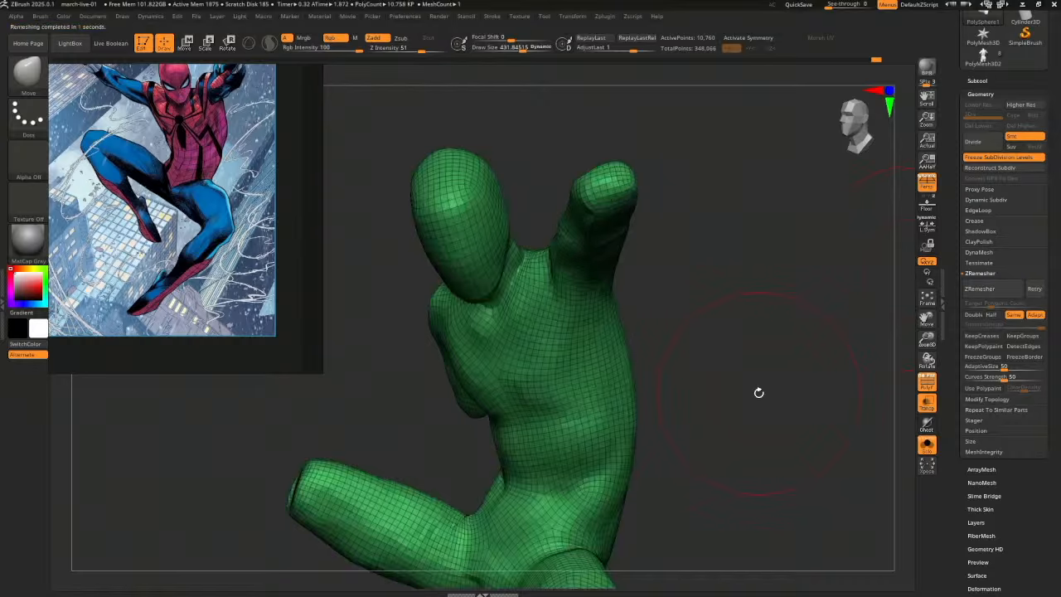
left_click_drag(757, 392, 904, 297)
left_click(998, 157)
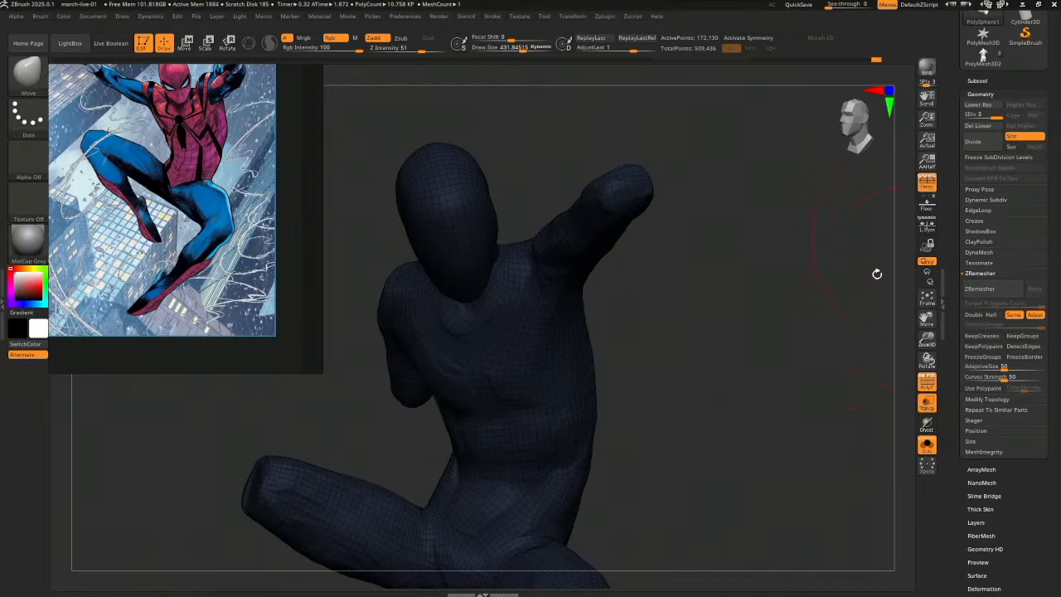
key("shift+f")
key("shift+f")
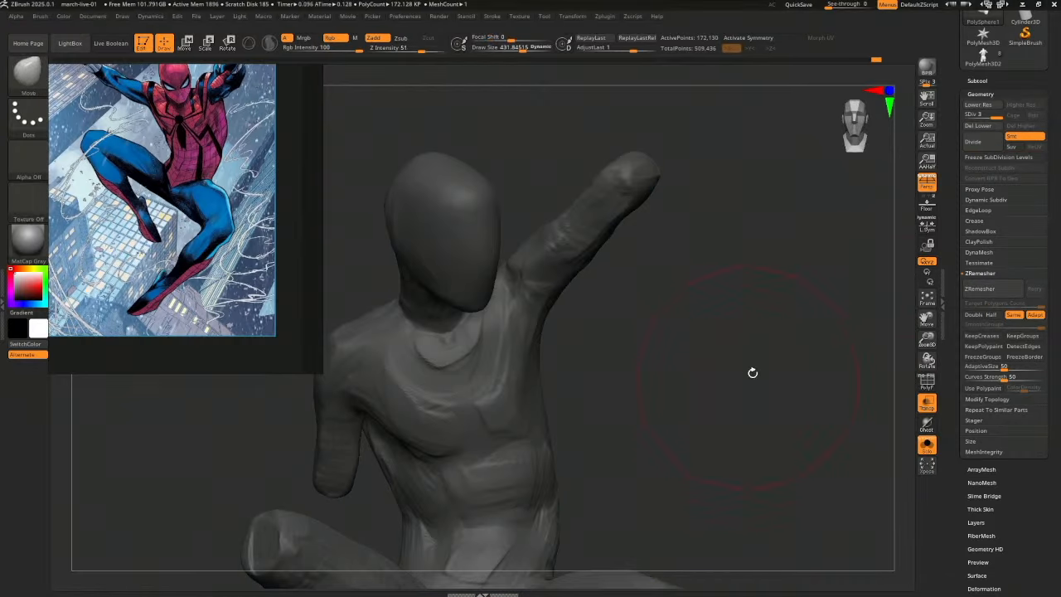
Switch to the Kingston_Clay brush with a draw size of about 124 for sculpting the torso's side
key("s")
mouse_move(749, 396)
left_mouse_down()
mouse_move(706, 398)
mouse_move(722, 372)
mouse_move(693, 353)
left_mouse_up()
key("shift+f")
key("shift+f")
key("s")
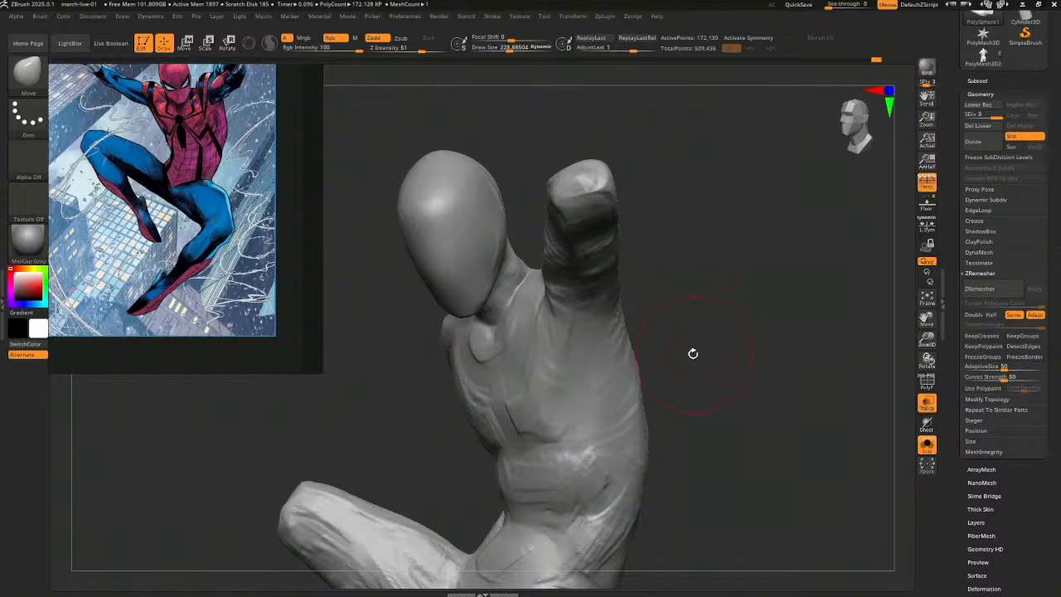
mouse_move(693, 353)
left_mouse_down()
mouse_move(753, 403)
mouse_move(663, 412)
mouse_move(710, 398)
mouse_move(744, 416)
mouse_move(746, 373)
mouse_move(751, 403)
mouse_move(570, 446)
left_mouse_up()
key("1")
key("s")
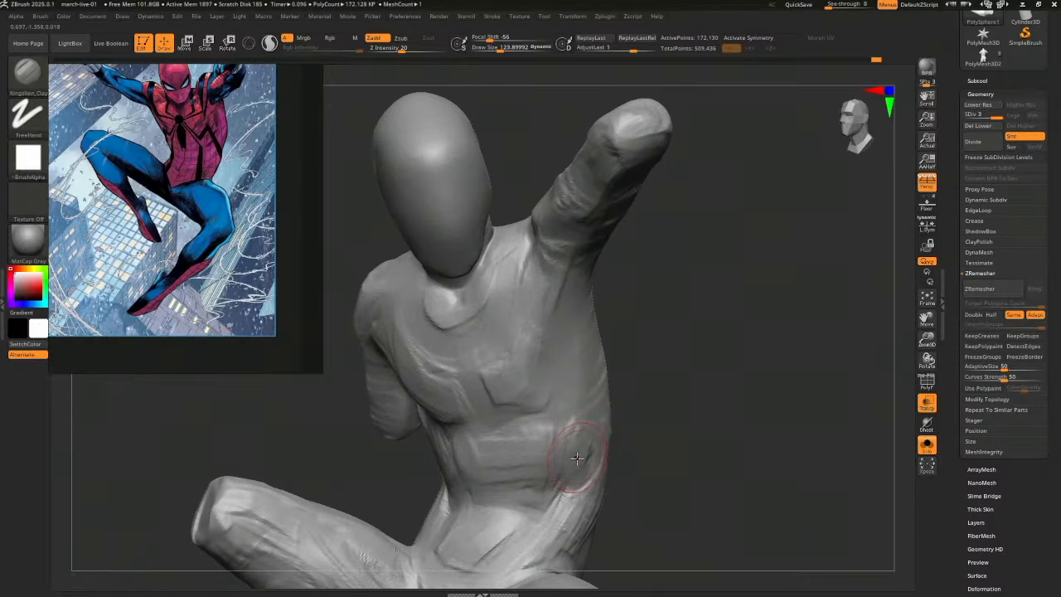
key("ctrl")
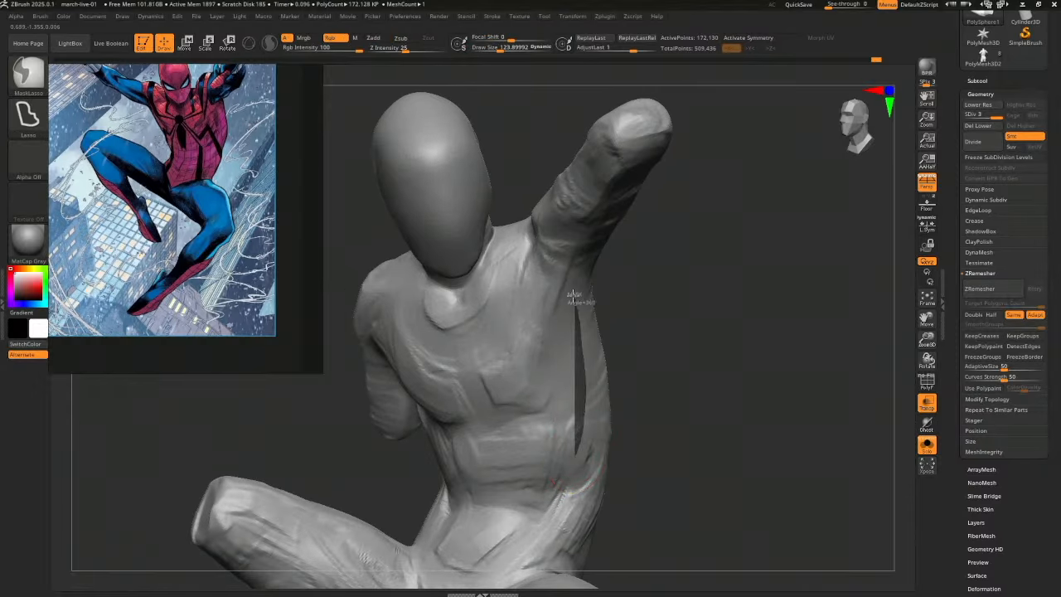
left_click_drag(573, 395, 571, 311, "ctrl")
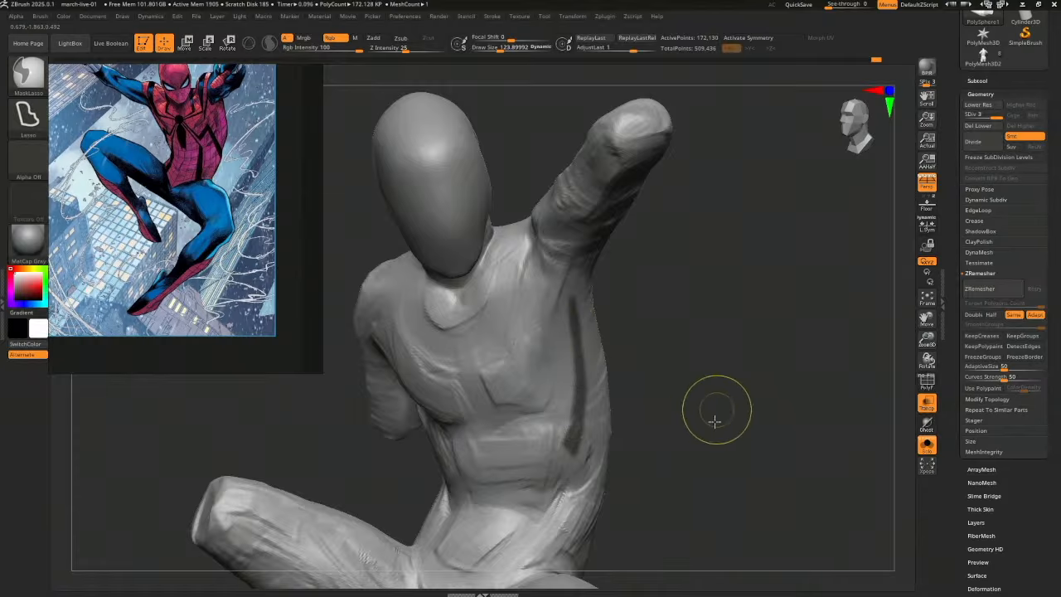
left_click_drag(713, 421, 737, 424, "ctrl")
Build up the latissimus and rib muscles along the torso's side below the raised arm with the Kingston_Clay brush
left_click_drag(742, 423, 703, 420)
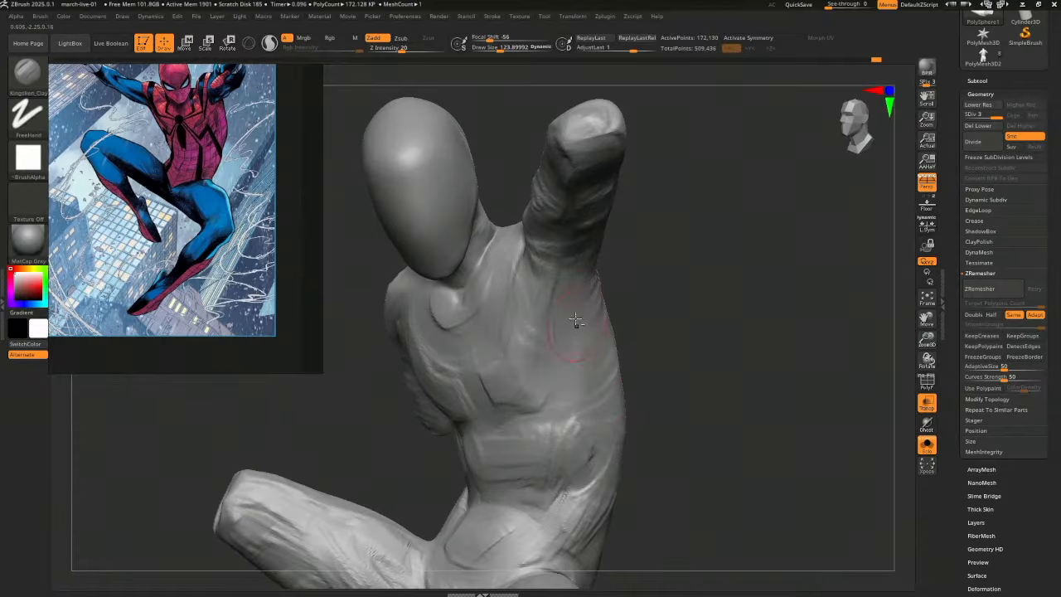
mouse_move(634, 290)
left_mouse_down()
mouse_move(643, 284)
mouse_move(701, 357)
left_mouse_up()
mouse_move(615, 356)
left_mouse_down()
mouse_move(615, 336)
mouse_move(603, 369)
left_mouse_up()
mouse_move(711, 365)
left_mouse_down()
mouse_move(660, 371)
mouse_move(678, 355)
mouse_move(741, 395)
mouse_move(724, 414)
mouse_move(739, 398)
left_mouse_up()
mouse_move(611, 458)
left_mouse_down()
mouse_move(644, 451)
mouse_move(628, 426)
mouse_move(637, 322)
left_mouse_up()
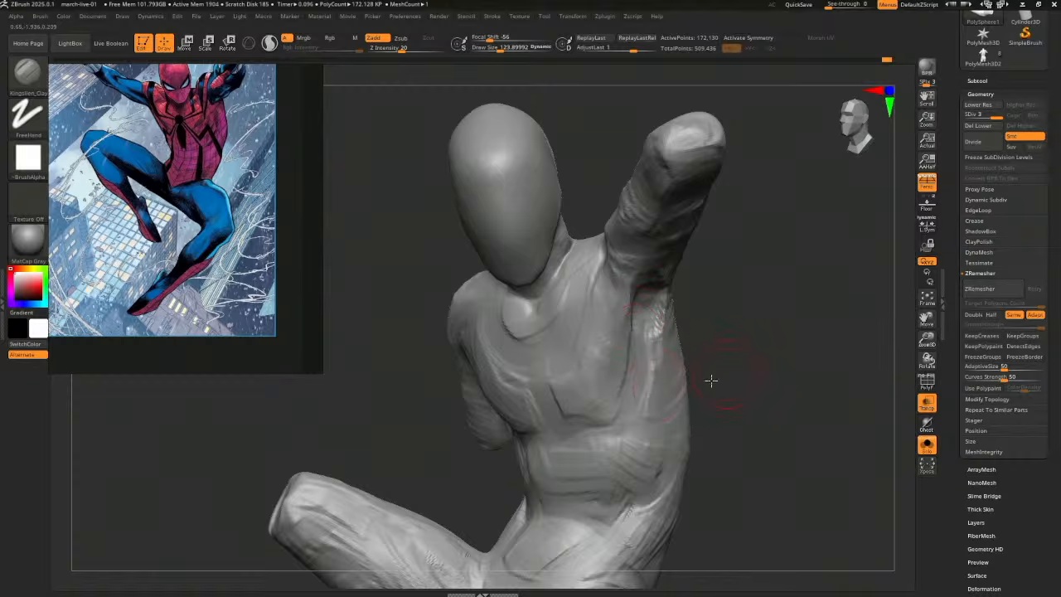
mouse_move(710, 378)
left_mouse_down()
mouse_move(673, 377)
mouse_move(691, 365)
left_mouse_up()
left_click_drag(679, 318, 694, 388)
left_click_drag(675, 297, 681, 377)
Deepen the armpit grooves and define the muscle strands between chest and back under the raised arm
mouse_move(752, 370)
left_mouse_down()
mouse_move(767, 370)
mouse_move(643, 343)
left_mouse_up()
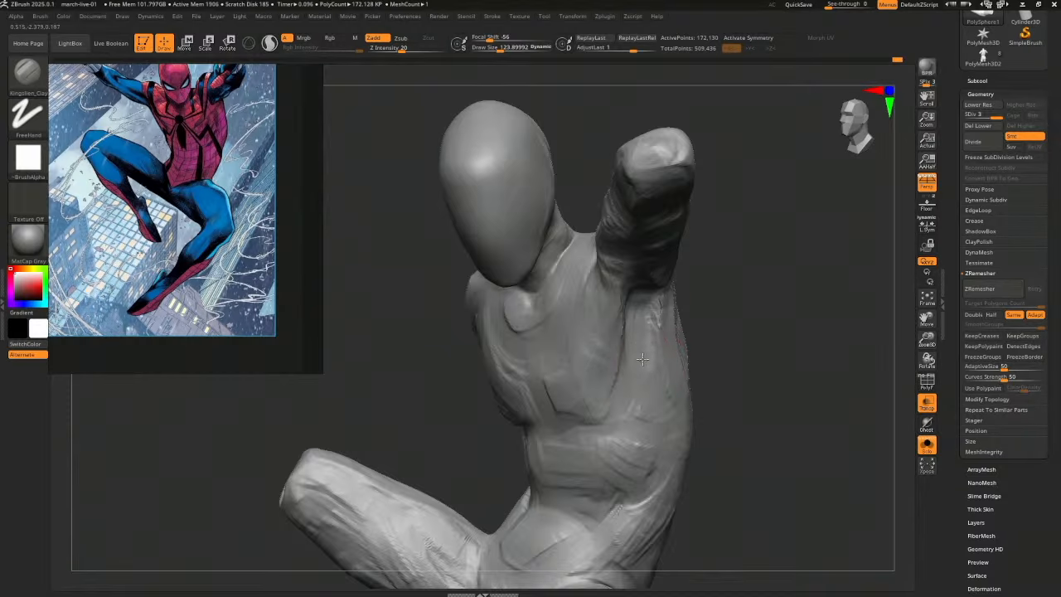
left_click_drag(646, 322, 647, 401)
left_click_drag(713, 372, 644, 358)
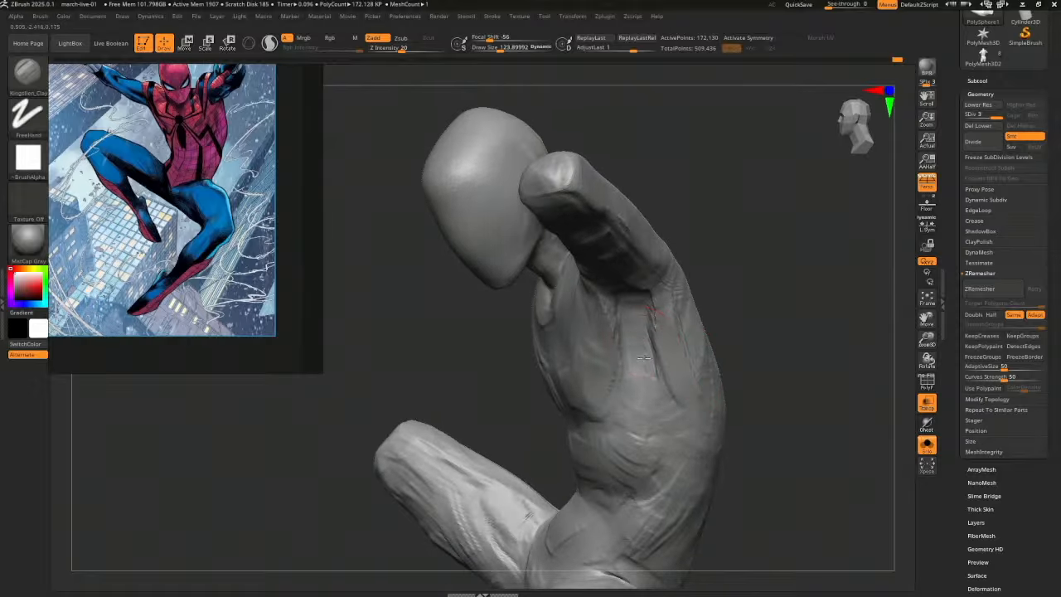
mouse_move(729, 331)
left_mouse_down()
mouse_move(757, 339)
mouse_move(694, 358)
left_mouse_up()
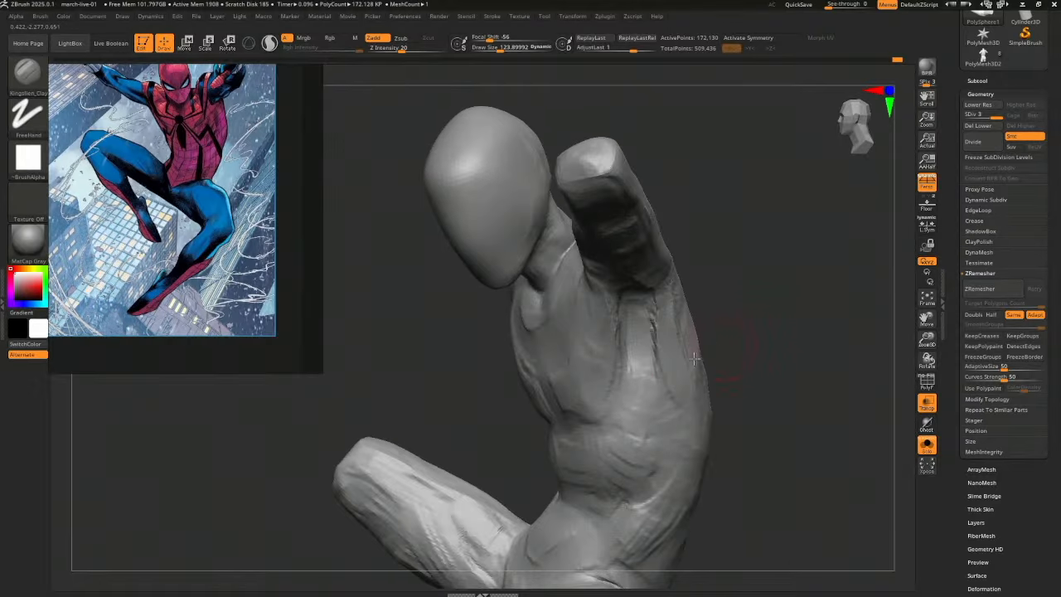
mouse_move(661, 404)
left_mouse_down()
mouse_move(676, 413)
mouse_move(666, 380)
left_mouse_up()
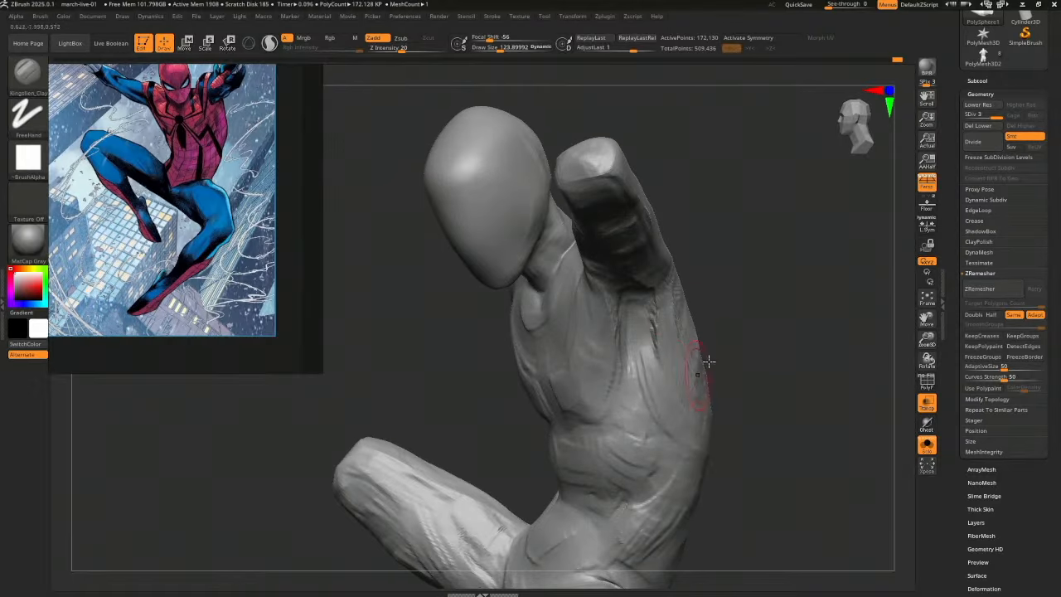
left_click_drag(719, 358, 610, 370)
mouse_move(700, 325)
left_mouse_down()
mouse_move(694, 308)
mouse_move(696, 322)
left_mouse_up()
Build up the front deltoid and blend its strands from the base of the raised arm into the upper chest
mouse_move(597, 406)
left_mouse_down()
mouse_move(723, 345)
mouse_move(736, 376)
mouse_move(658, 386)
left_mouse_up()
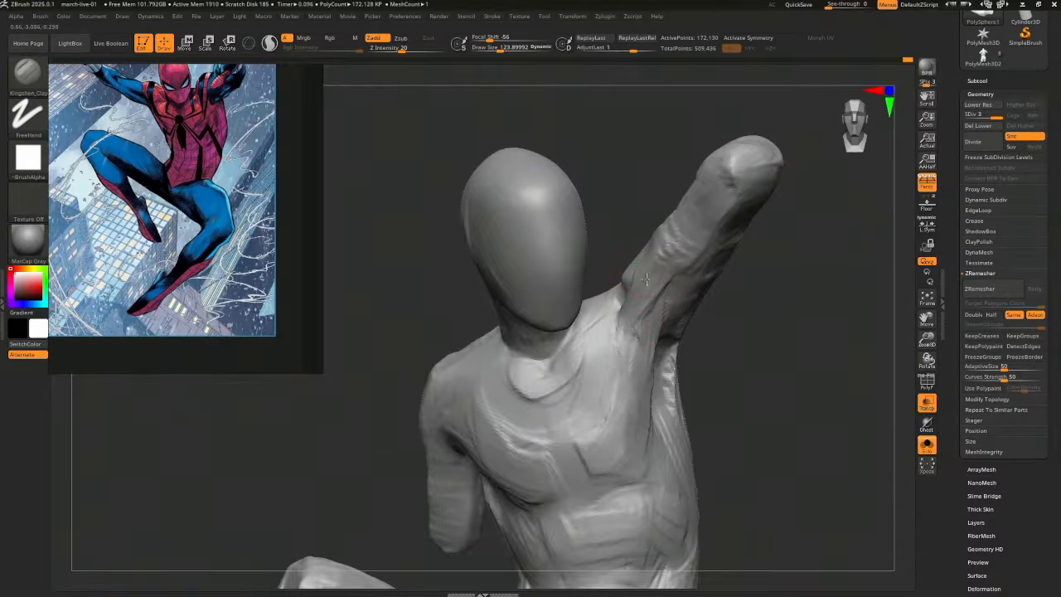
right_click_drag(667, 268, 649, 313)
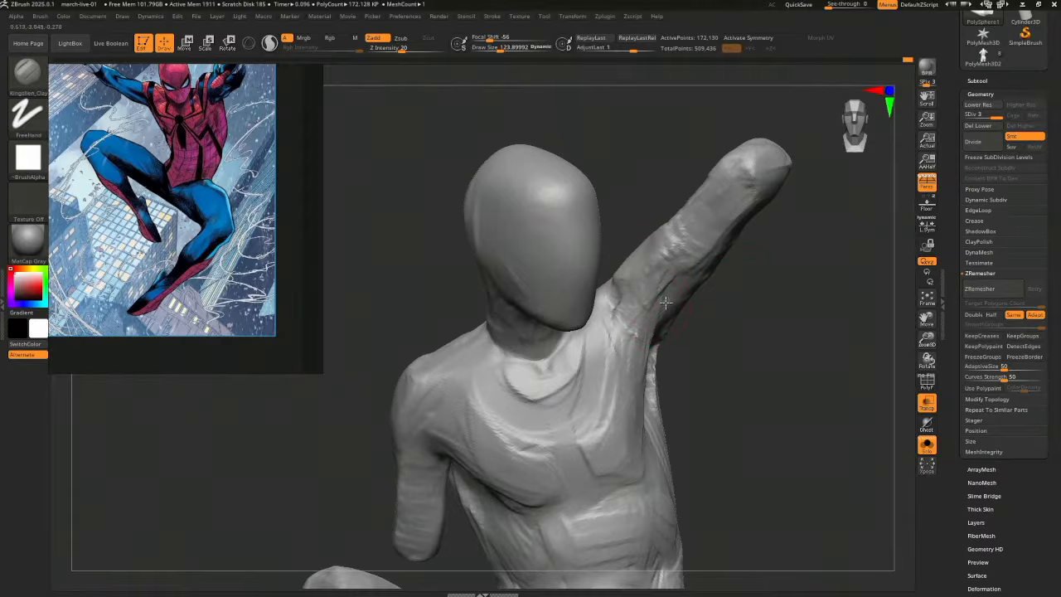
right_click_drag(737, 292, 720, 323)
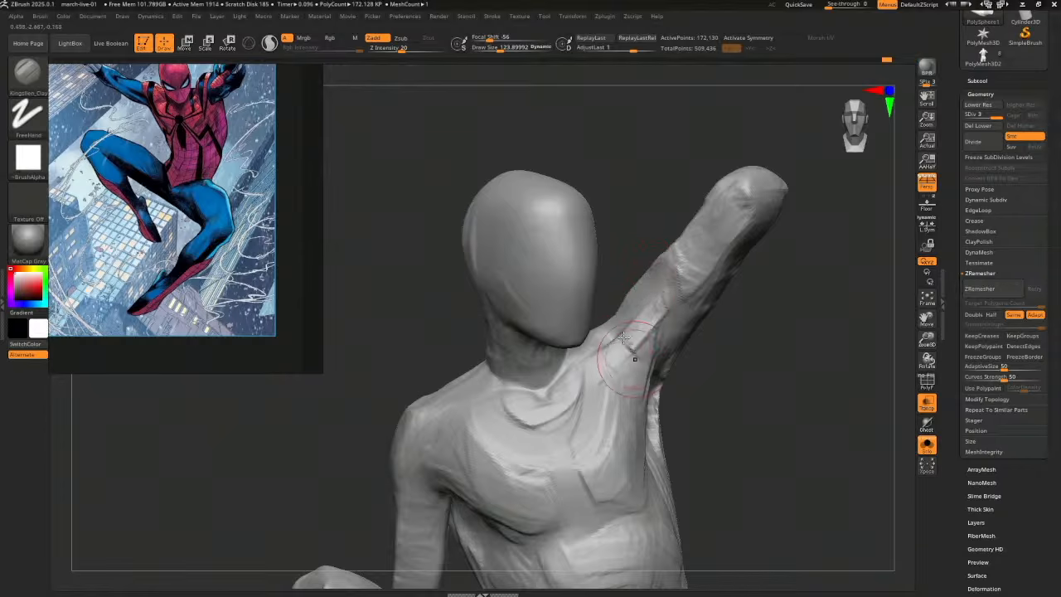
mouse_move(727, 325)
left_mouse_down()
mouse_move(672, 335)
mouse_move(662, 324)
left_mouse_up()
left_click_drag(733, 309, 767, 325)
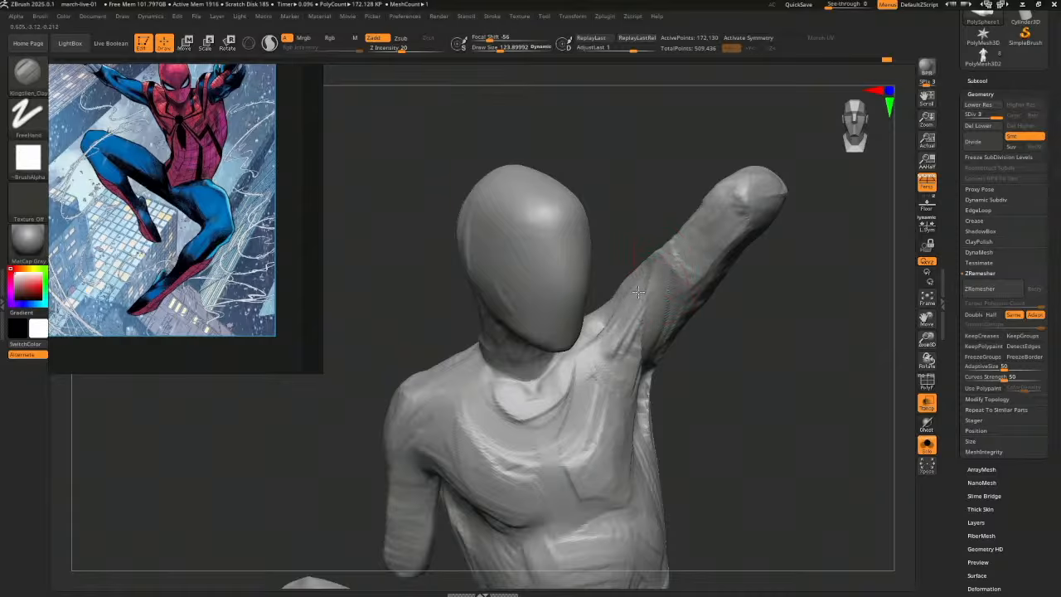
left_click_drag(638, 293, 603, 348)
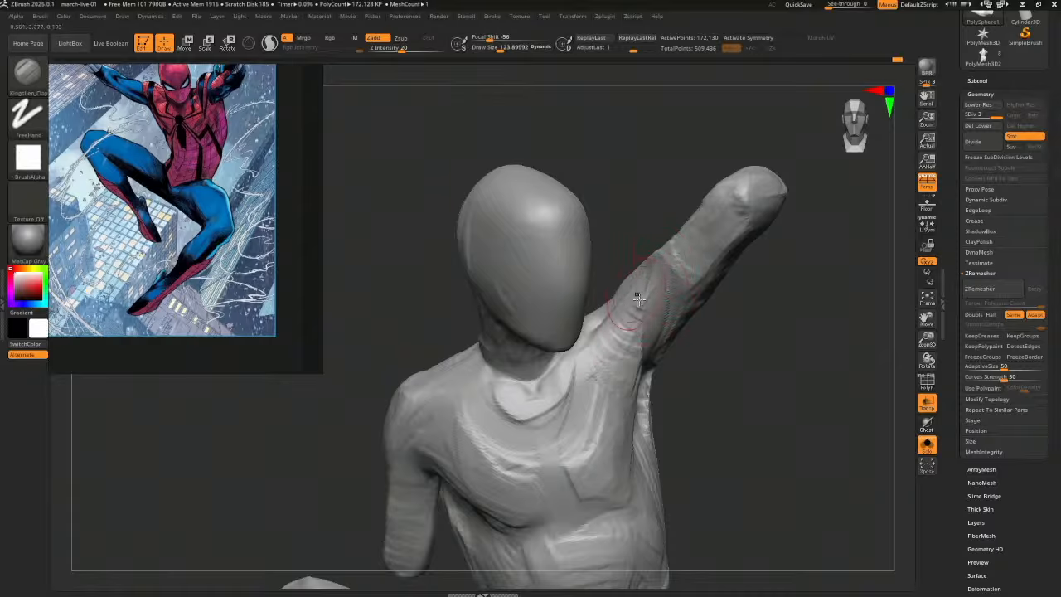
mouse_move(694, 372)
left_mouse_down()
mouse_move(647, 377)
mouse_move(668, 374)
left_mouse_up()
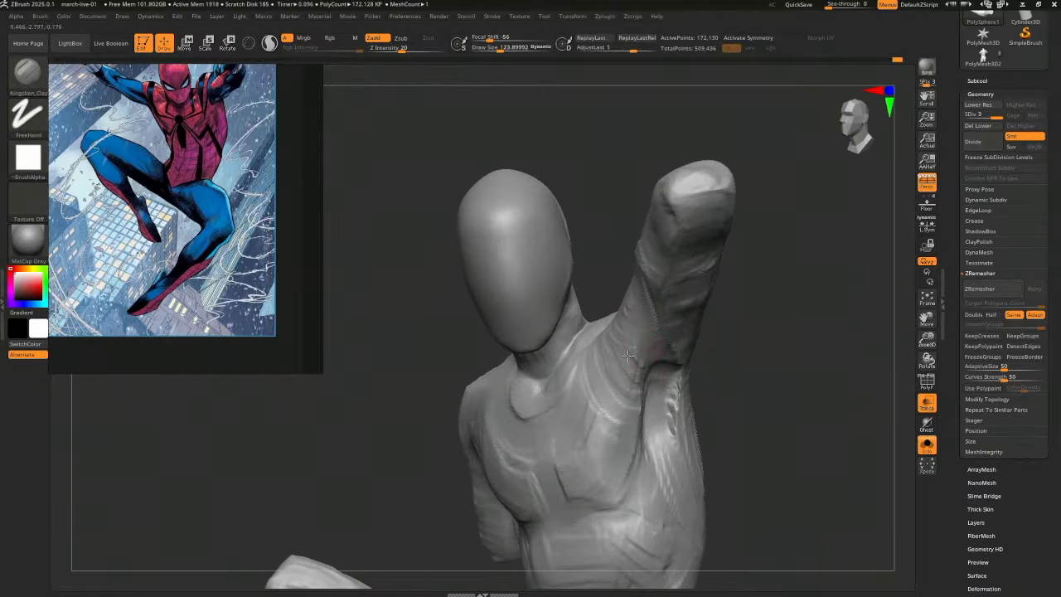
Sculpt the pectoral muscle fibres fanning across the chest toward the raised arm's armpit
left_click_drag(592, 338, 638, 411)
mouse_move(583, 376)
left_mouse_down()
mouse_move(615, 426)
mouse_move(633, 421)
mouse_move(598, 490)
mouse_move(565, 451)
mouse_move(571, 495)
mouse_move(617, 447)
mouse_move(615, 414)
left_mouse_up()
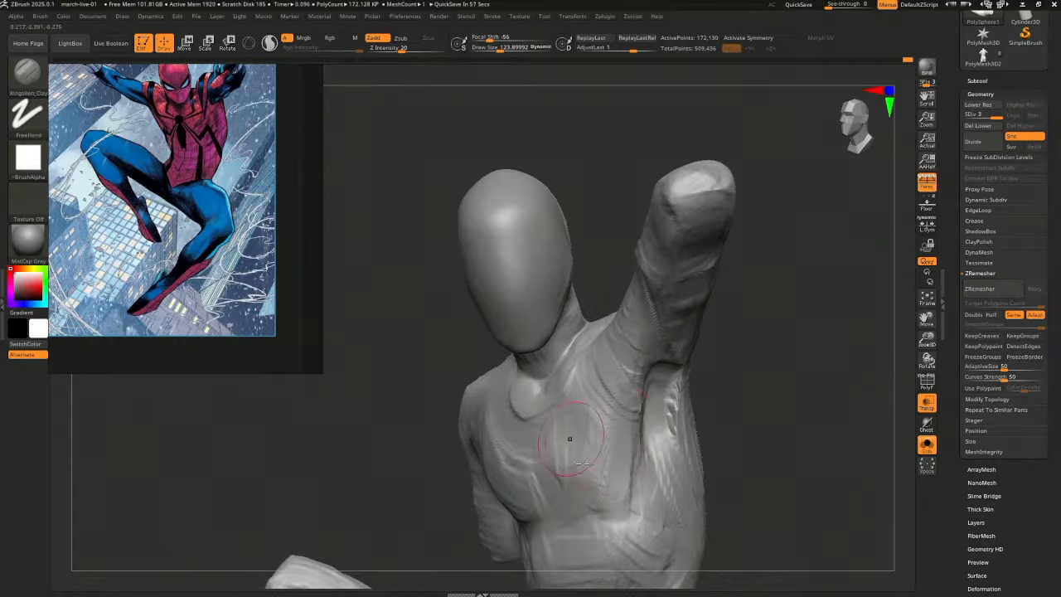
mouse_move(570, 454)
left_mouse_down()
mouse_move(607, 495)
mouse_move(612, 471)
left_mouse_up()
left_click_drag(583, 401, 615, 424)
Sculpt the front shoulder and biceps forms along the length of the raised upper arm
left_click_drag(691, 355, 734, 360)
left_click_drag(654, 311, 632, 341)
mouse_move(732, 352)
left_mouse_down()
mouse_move(755, 268)
mouse_move(724, 282)
left_mouse_up()
left_click_drag(661, 293, 693, 230)
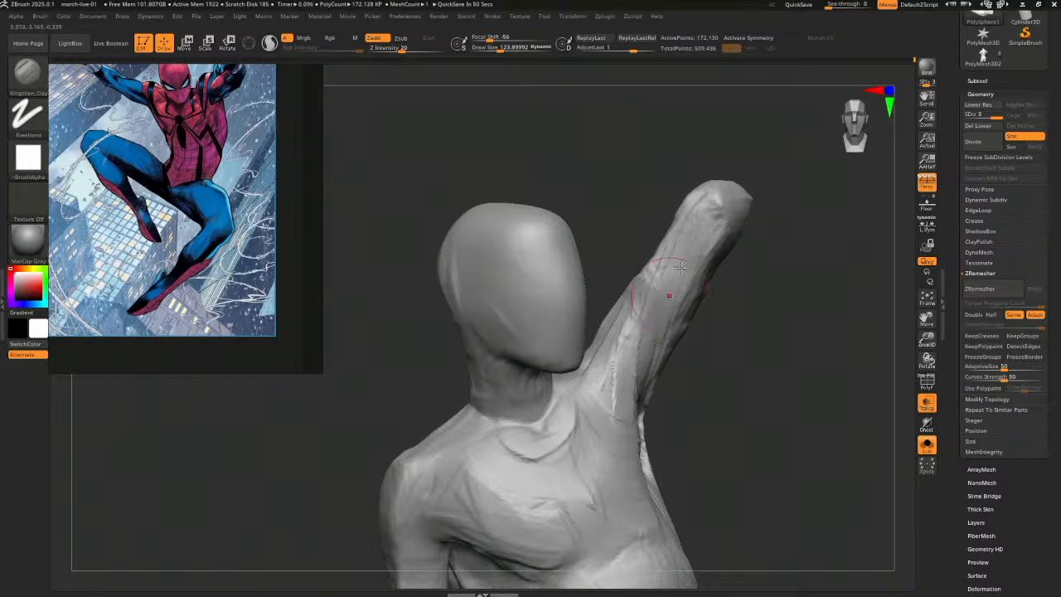
mouse_move(680, 267)
left_mouse_down()
mouse_move(701, 222)
mouse_move(643, 318)
mouse_move(706, 225)
mouse_move(681, 290)
left_mouse_up()
mouse_move(694, 245)
left_mouse_down()
mouse_move(643, 322)
mouse_move(663, 267)
mouse_move(701, 217)
left_mouse_up()
left_click_drag(746, 286, 787, 274)
left_click_drag(674, 273, 686, 225)
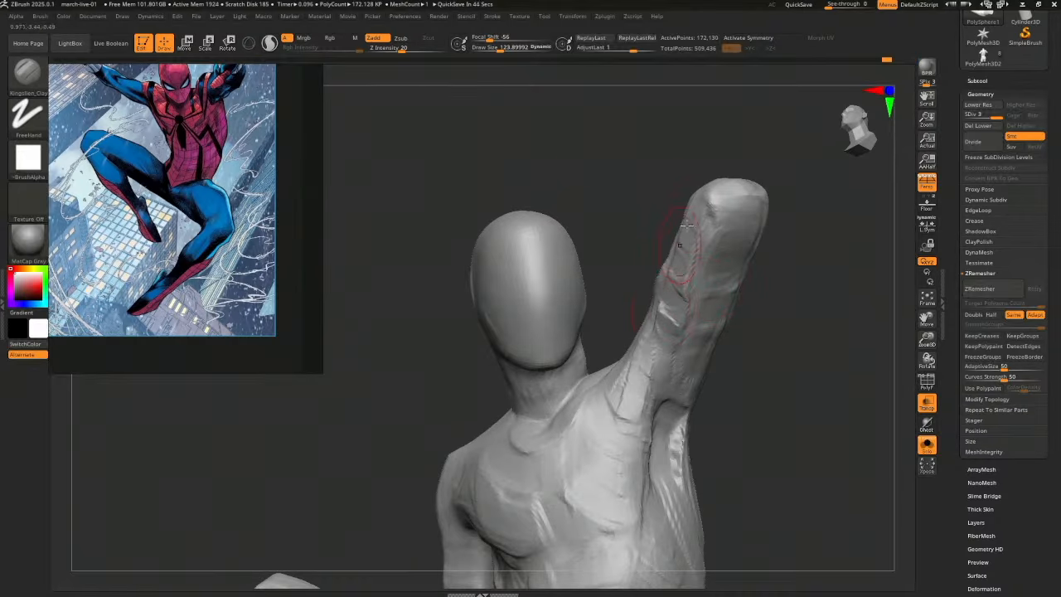
left_click_drag(667, 315, 693, 217)
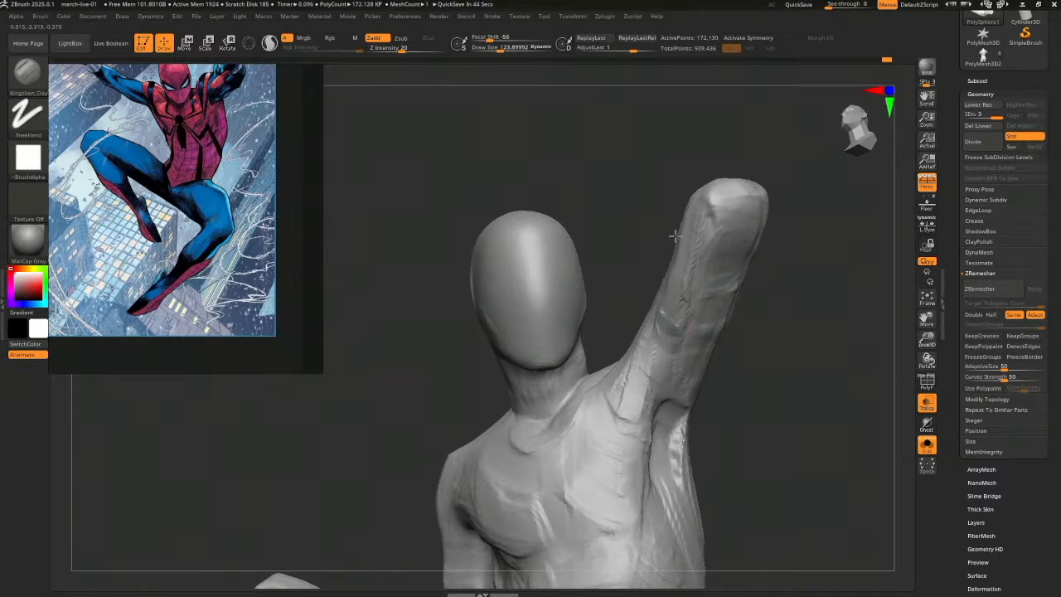
Refine the inner and underside planes of the raised upper arm from its cut end down to the armpit
right_click_drag(737, 270, 703, 298)
left_click_drag(642, 279, 673, 241)
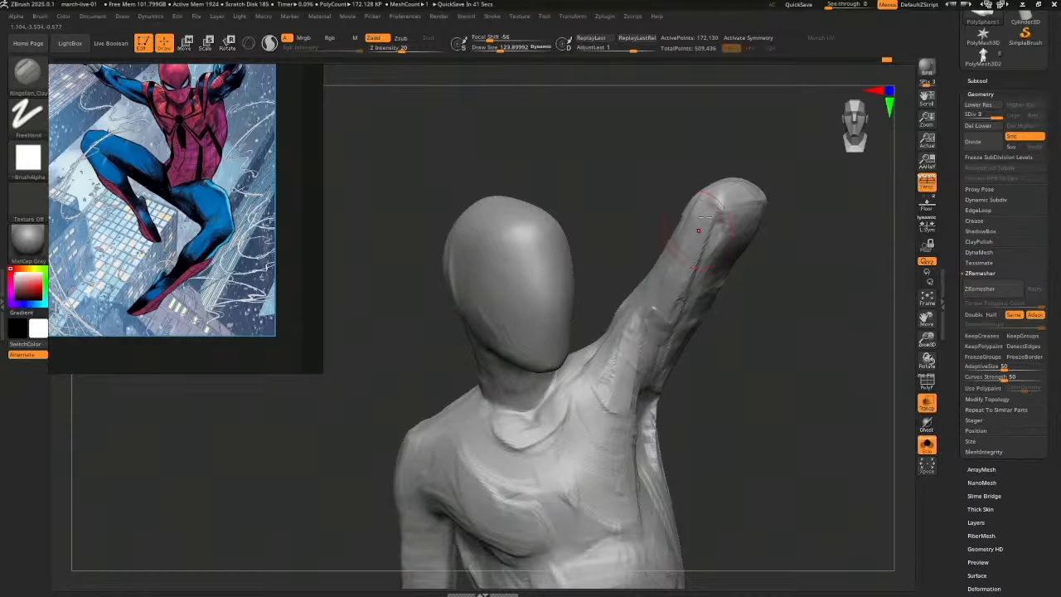
mouse_move(654, 311)
left_mouse_down()
mouse_move(640, 320)
mouse_move(652, 328)
mouse_move(703, 230)
left_mouse_up()
left_click_drag(758, 296, 749, 322)
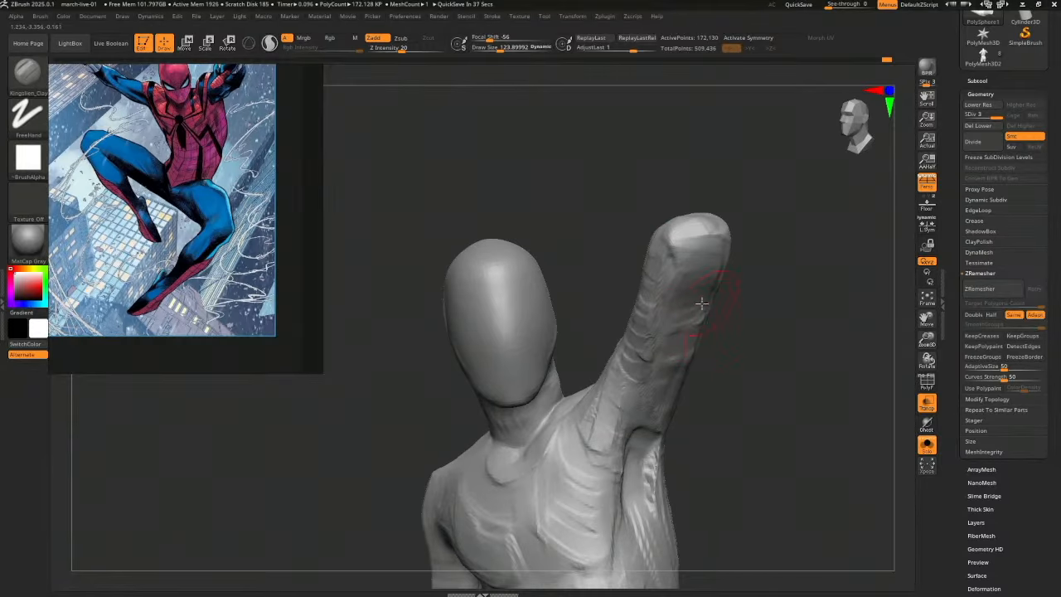
left_click_drag(741, 360, 715, 357)
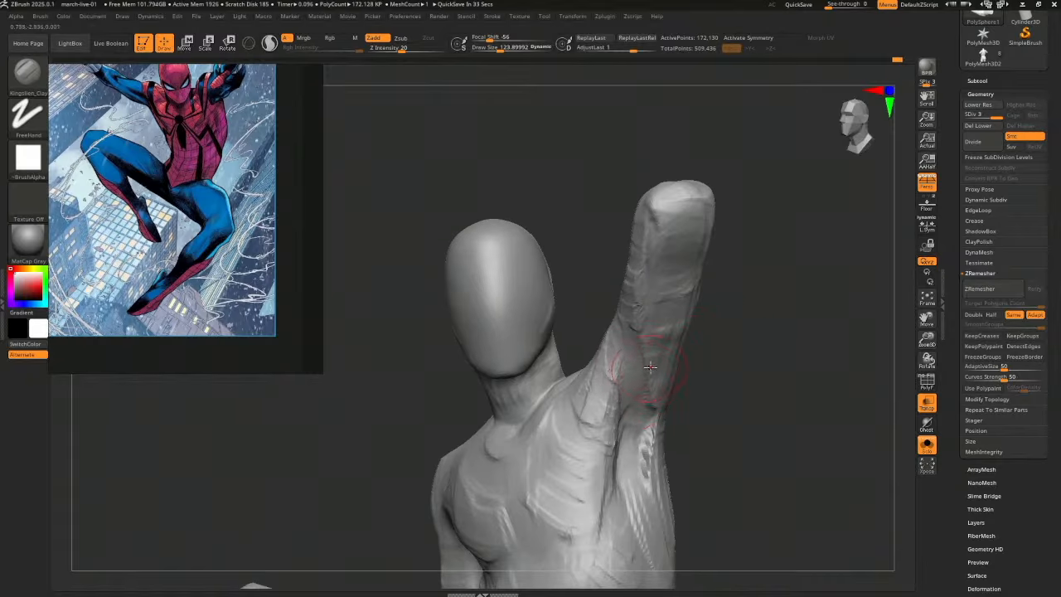
left_click_drag(723, 369, 702, 355)
left_click_drag(631, 396, 653, 317)
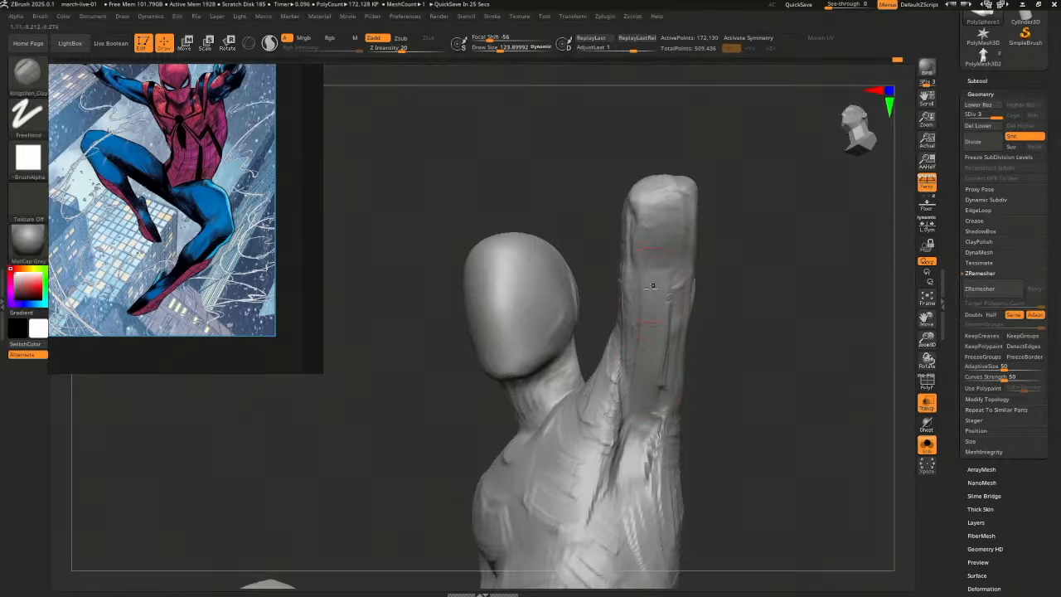
mouse_move(720, 386)
left_mouse_down()
mouse_move(721, 428)
mouse_move(717, 365)
mouse_move(700, 363)
left_mouse_up()
mouse_move(630, 331)
left_mouse_down()
mouse_move(670, 359)
mouse_move(764, 369)
mouse_move(762, 360)
mouse_move(793, 355)
mouse_move(788, 393)
mouse_move(678, 418)
mouse_move(540, 472)
mouse_move(505, 455)
mouse_move(519, 450)
left_mouse_up()
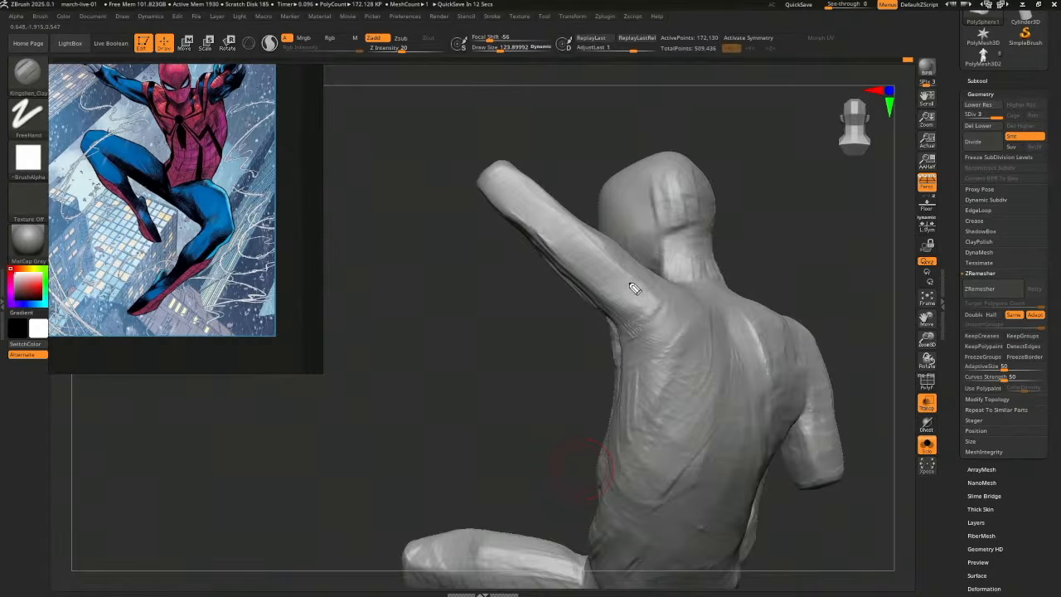
left_click_drag(635, 287, 530, 203)
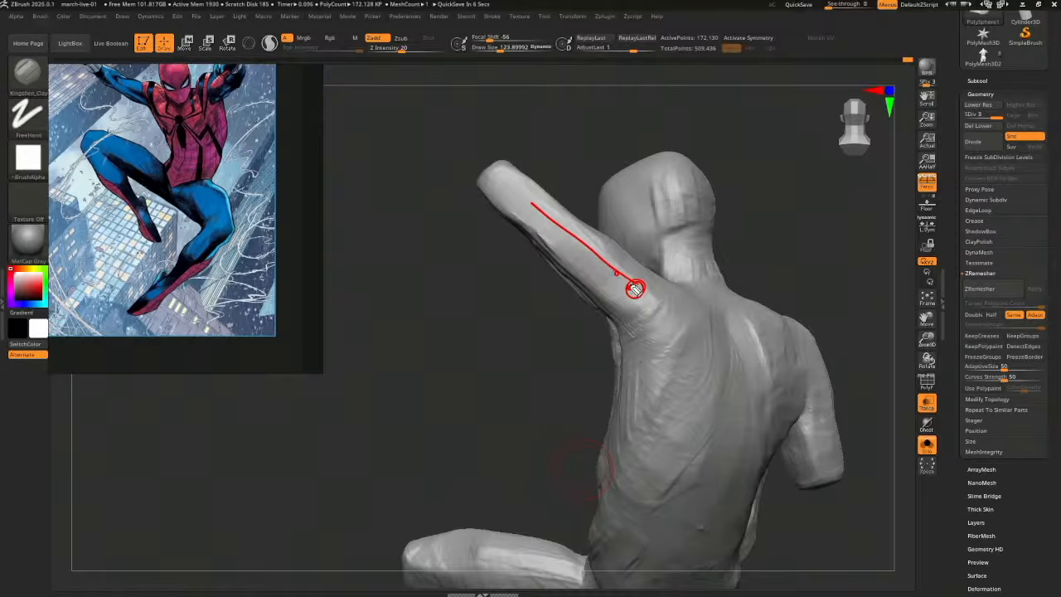
left_click_drag(634, 319, 628, 393)
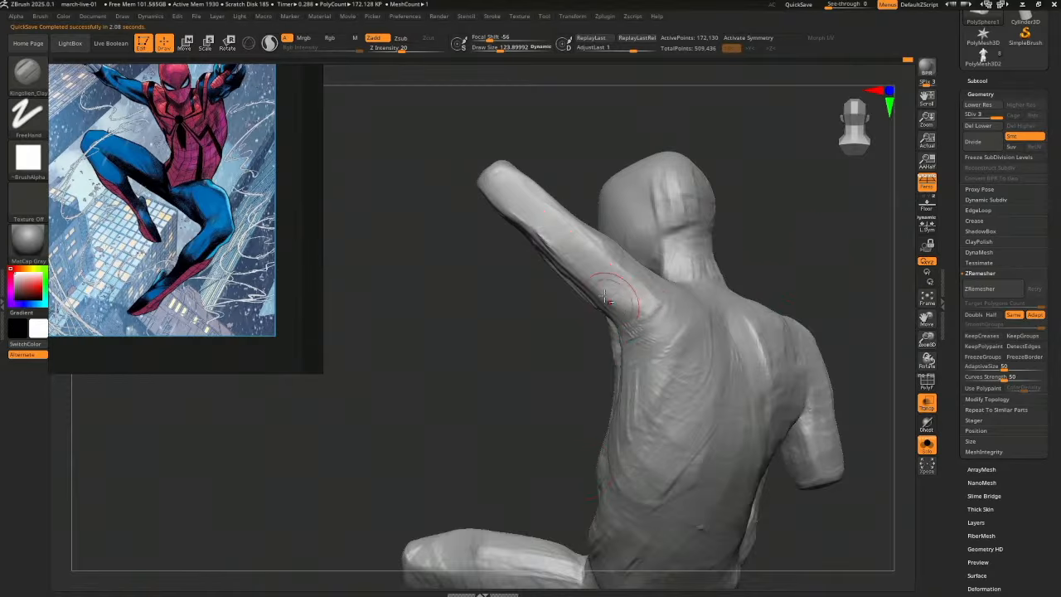
Carve the crease between the raised upper arm and the deltoid from behind, and shape the top of the shoulder
left_click_drag(629, 294, 636, 292)
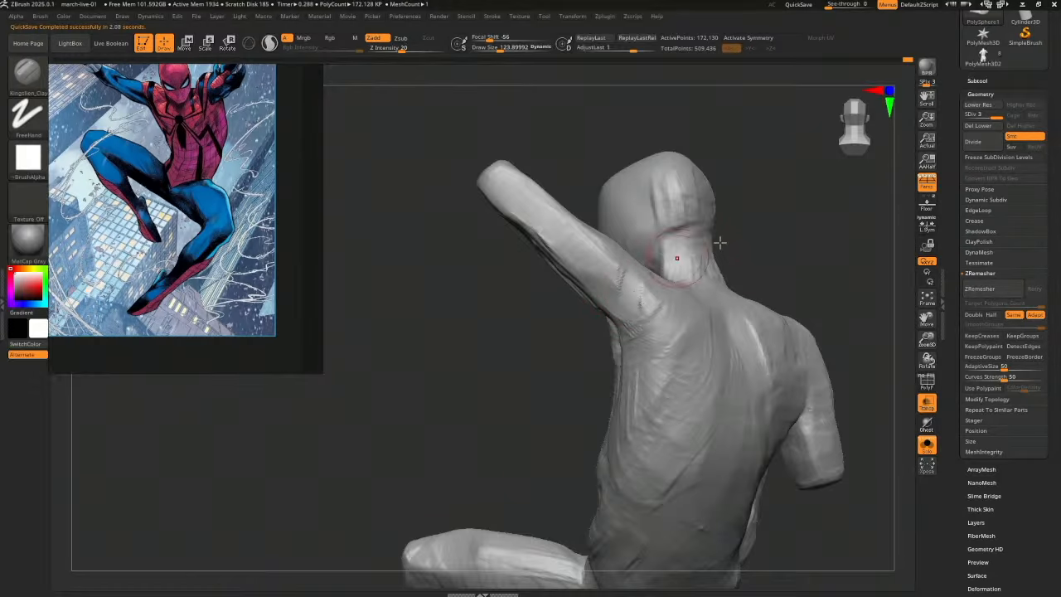
left_click_drag(720, 241, 733, 285)
left_click_drag(658, 302, 610, 293)
left_click_drag(577, 324, 618, 280)
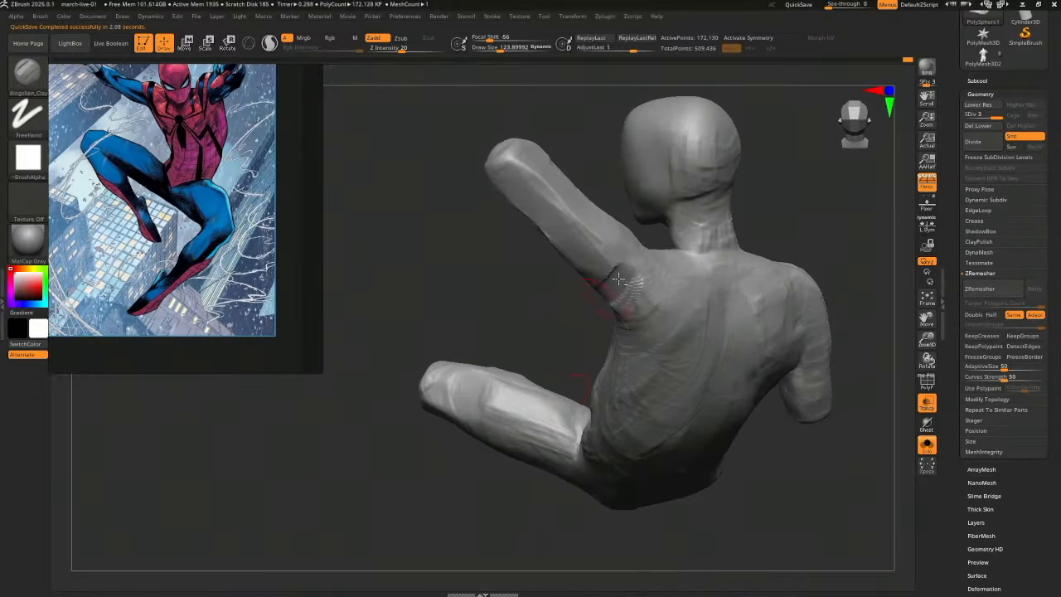
left_click_drag(579, 309, 537, 416)
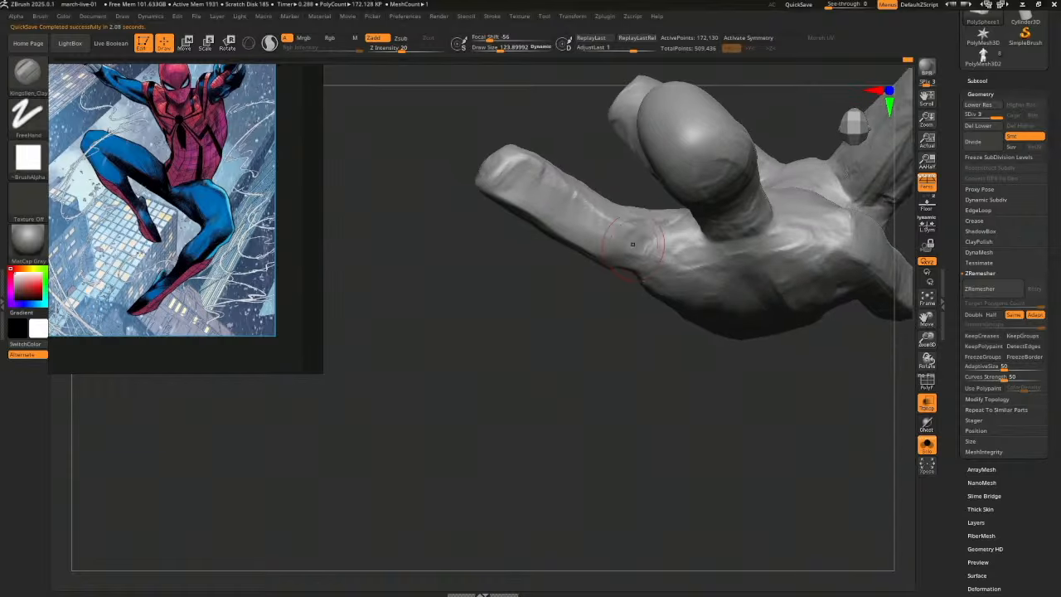
mouse_move(634, 241)
left_mouse_down()
mouse_move(661, 232)
mouse_move(651, 242)
left_mouse_up()
mouse_move(585, 338)
left_mouse_down()
mouse_move(623, 346)
mouse_move(627, 333)
left_mouse_up()
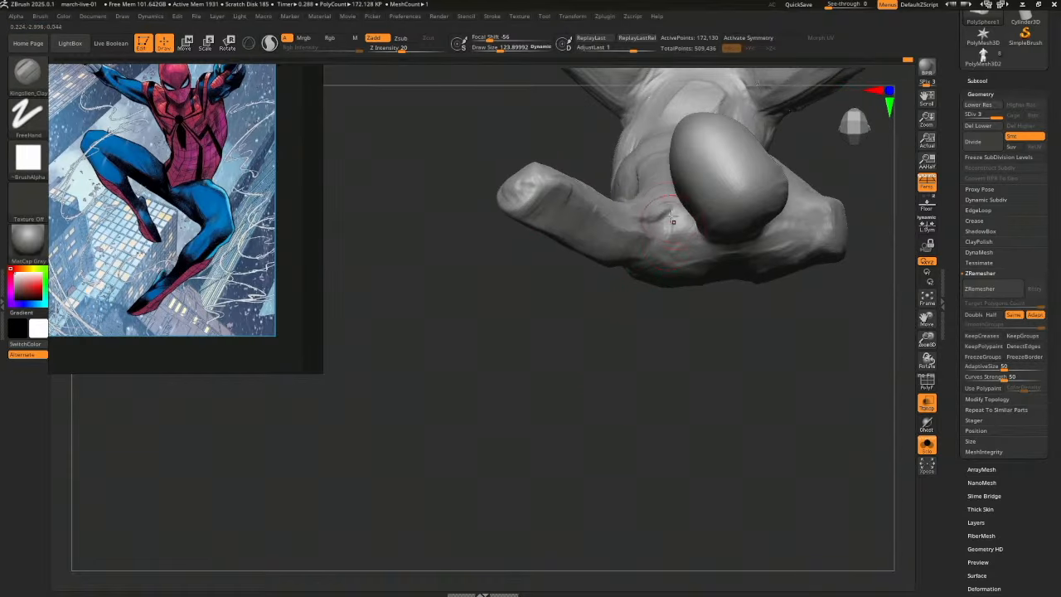
left_click_drag(672, 220, 658, 235)
left_click_drag(621, 338, 616, 255)
mouse_move(645, 251)
left_mouse_down()
mouse_move(652, 234)
mouse_move(651, 245)
left_mouse_up()
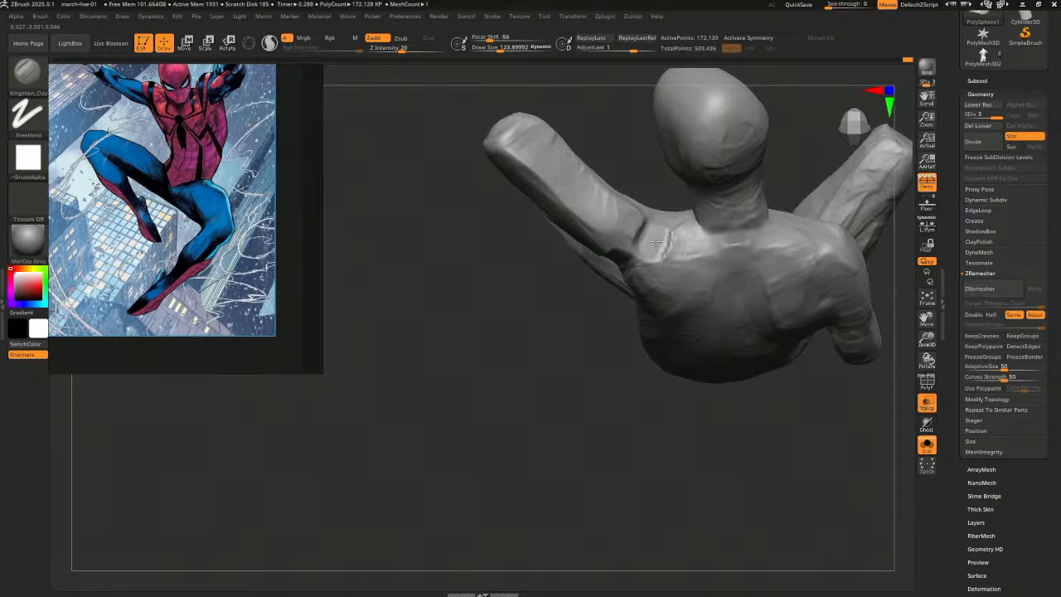
Build up the rear deltoid and the angled shoulder blade muscles on the back below the raised arm
left_click_drag(580, 380, 582, 303)
left_click_drag(652, 231, 695, 294)
mouse_move(614, 343)
left_mouse_down()
mouse_move(572, 310)
mouse_move(798, 251)
mouse_move(663, 290)
mouse_move(641, 321)
left_mouse_up()
left_click_drag(573, 362, 623, 357)
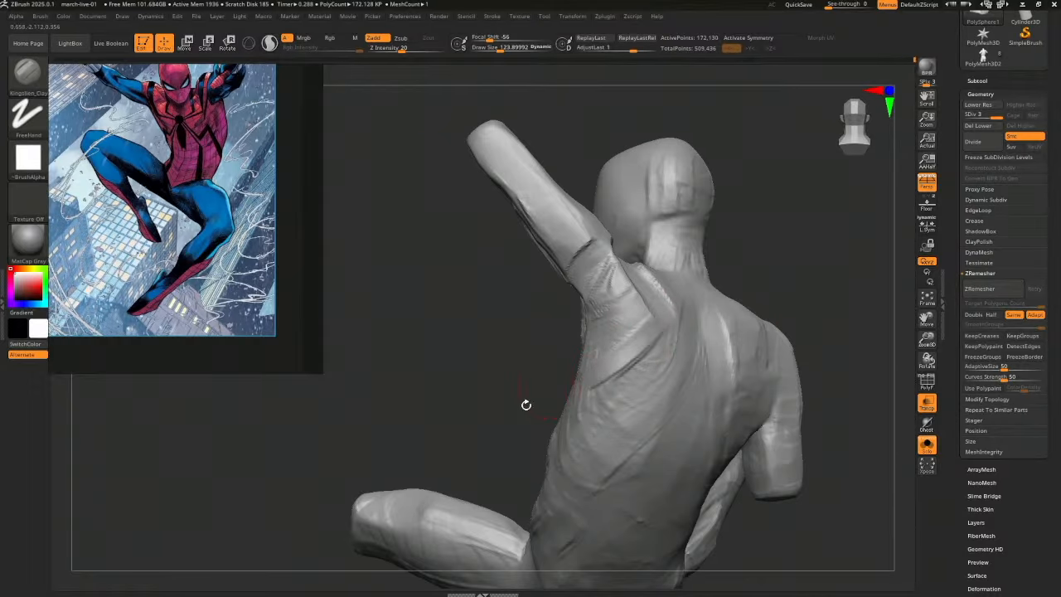
left_click_drag(525, 403, 592, 381)
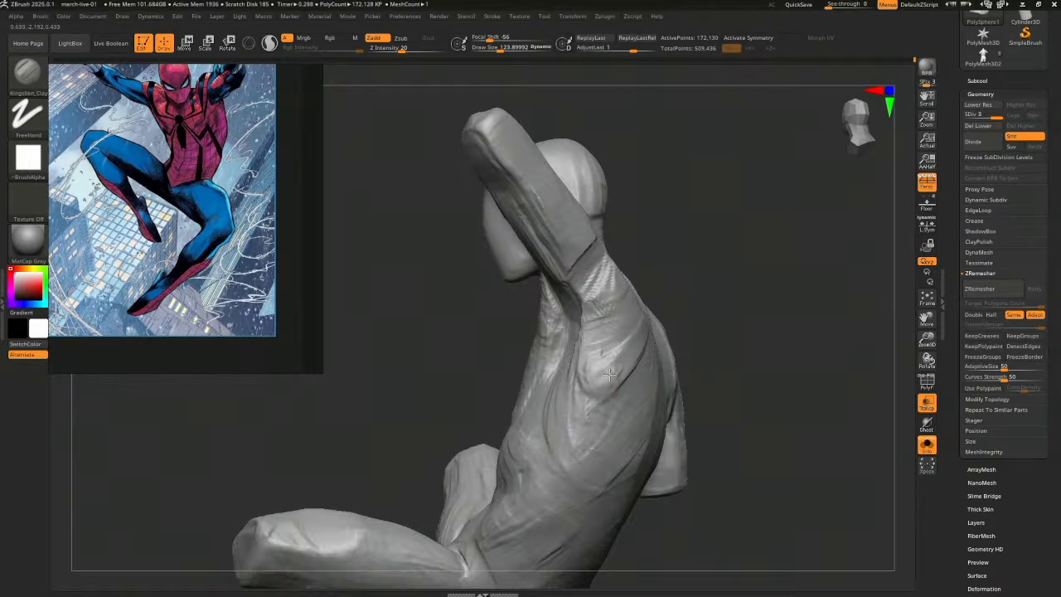
right_click_drag(598, 374, 646, 336)
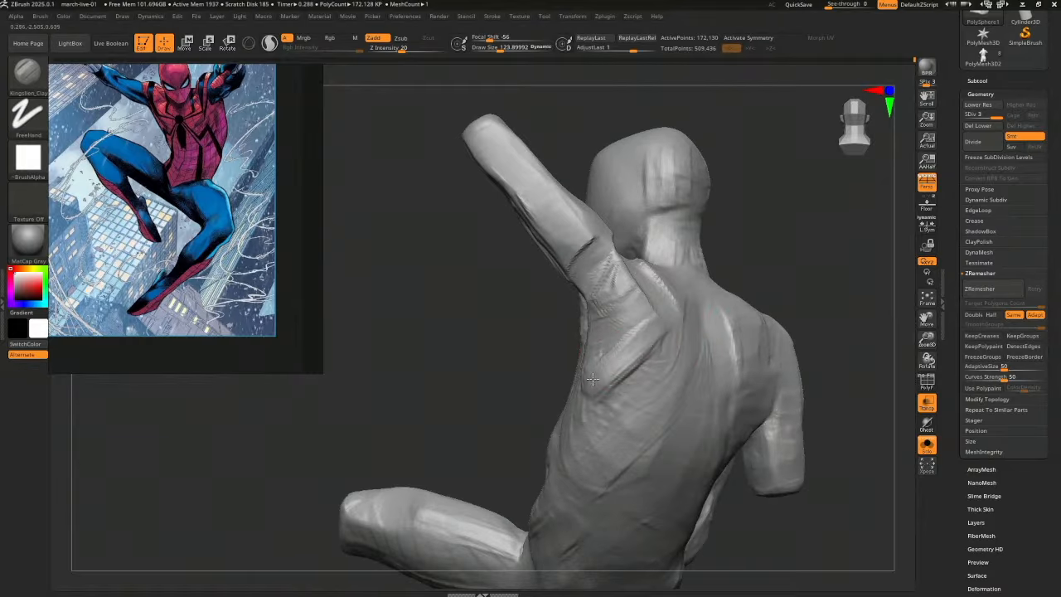
Sculpt the trapezius and upper shoulder muscles between the neck and the raised arm
right_click_drag(804, 295, 713, 305)
right_click_drag(681, 273, 680, 247)
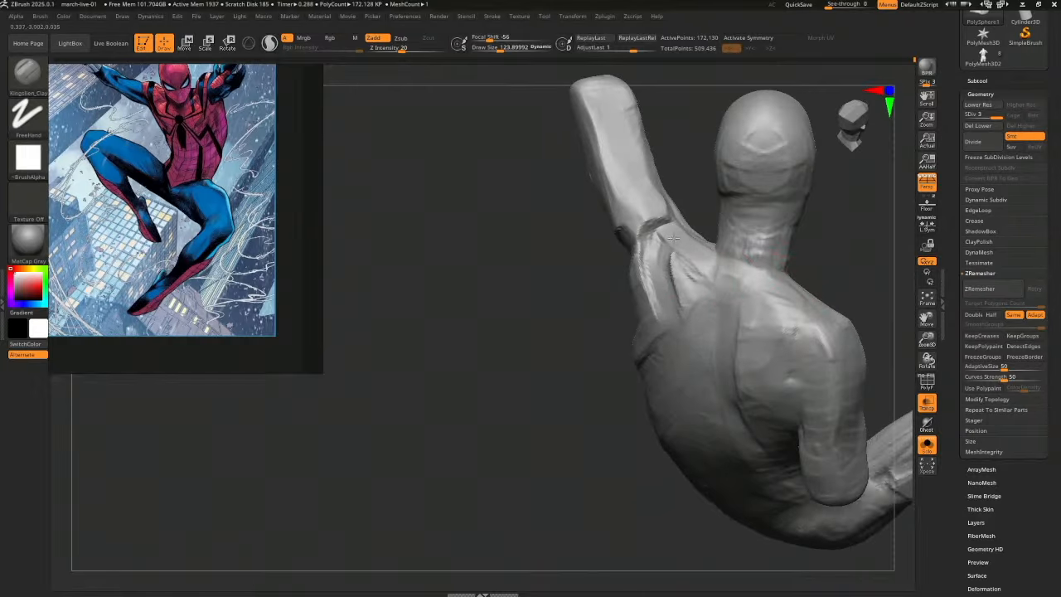
mouse_move(673, 238)
left_mouse_down()
mouse_move(683, 305)
mouse_move(680, 287)
left_mouse_up()
right_click_drag(709, 255, 711, 280)
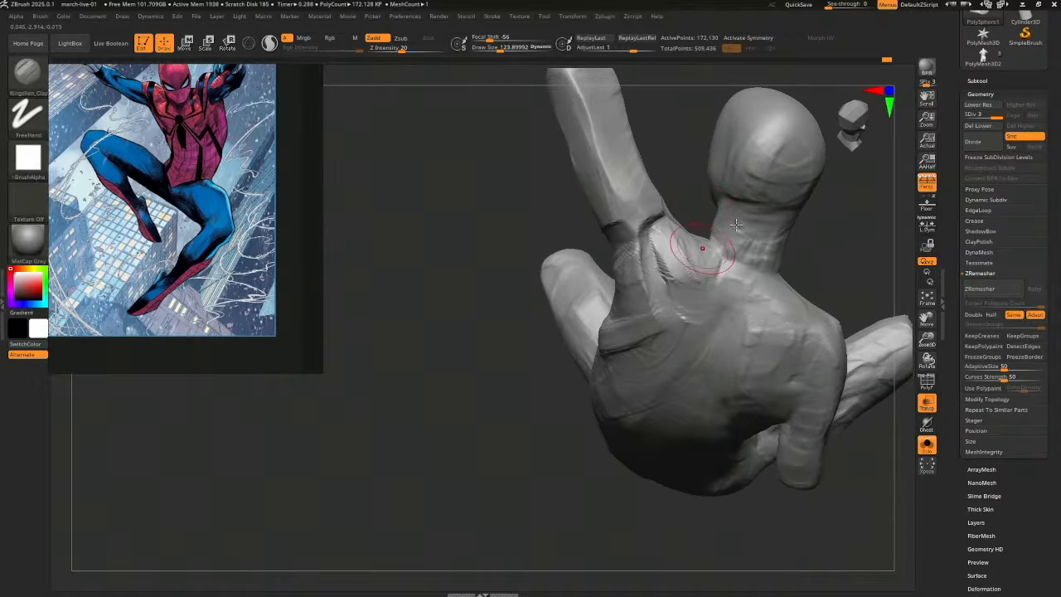
right_click_drag(736, 224, 705, 247)
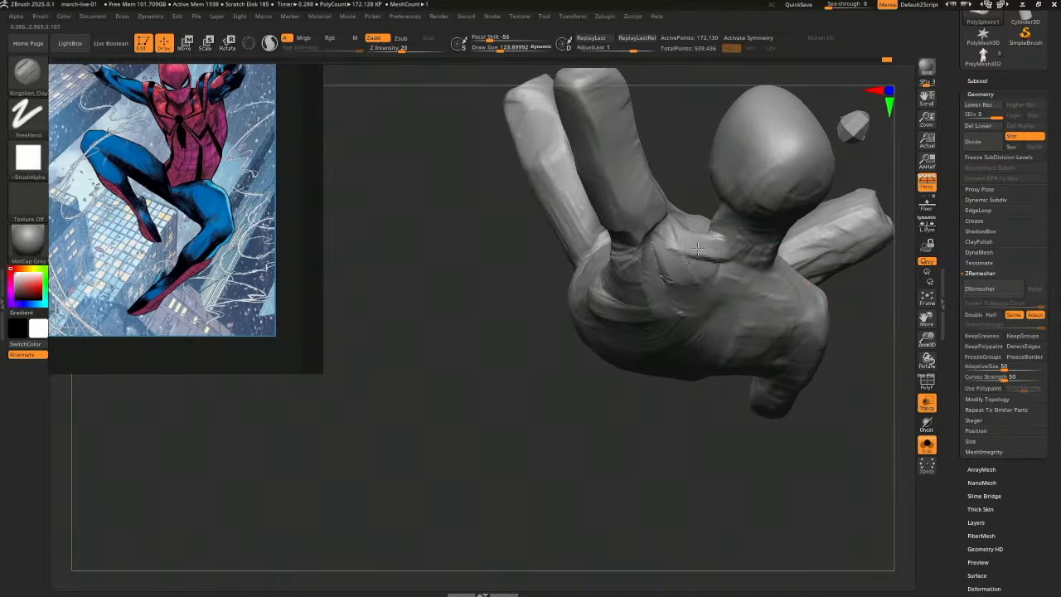
mouse_move(698, 249)
left_mouse_down()
mouse_move(722, 254)
mouse_move(692, 277)
mouse_move(714, 259)
left_mouse_up()
mouse_move(847, 341)
right_mouse_down()
mouse_move(857, 252)
mouse_move(834, 311)
right_mouse_up()
mouse_move(617, 312)
left_mouse_down()
mouse_move(699, 303)
mouse_move(681, 296)
left_mouse_up()
Define the muscle strands along the rear edge of the armpit, from the raised arm into the latissimus
right_click_drag(798, 308, 767, 310)
mouse_move(539, 390)
right_mouse_down()
mouse_move(801, 348)
mouse_move(770, 374)
mouse_move(634, 417)
right_mouse_up()
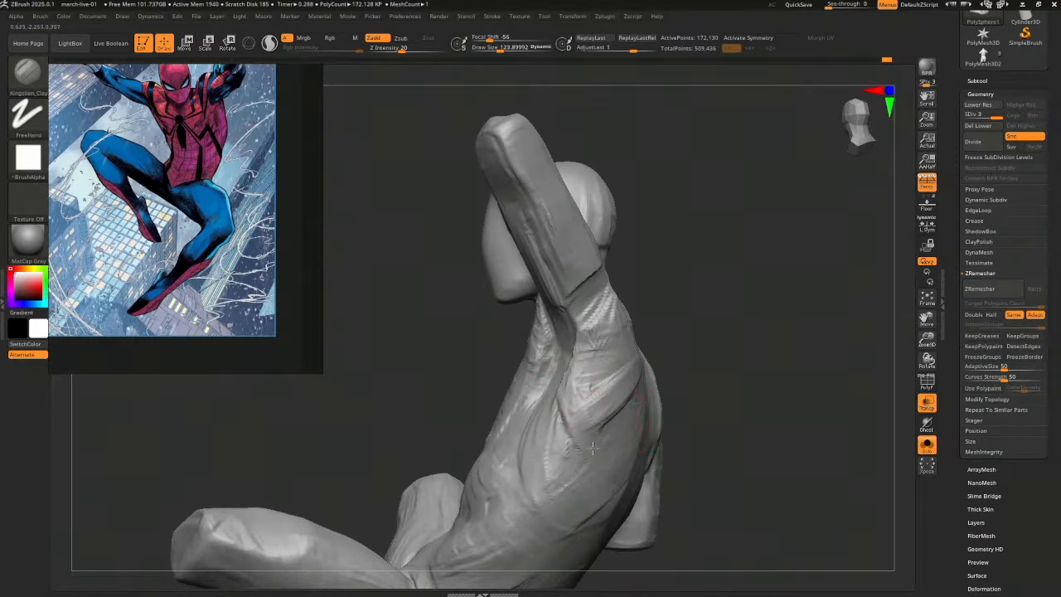
mouse_move(593, 449)
right_mouse_down()
mouse_move(694, 339)
mouse_move(580, 315)
right_mouse_up()
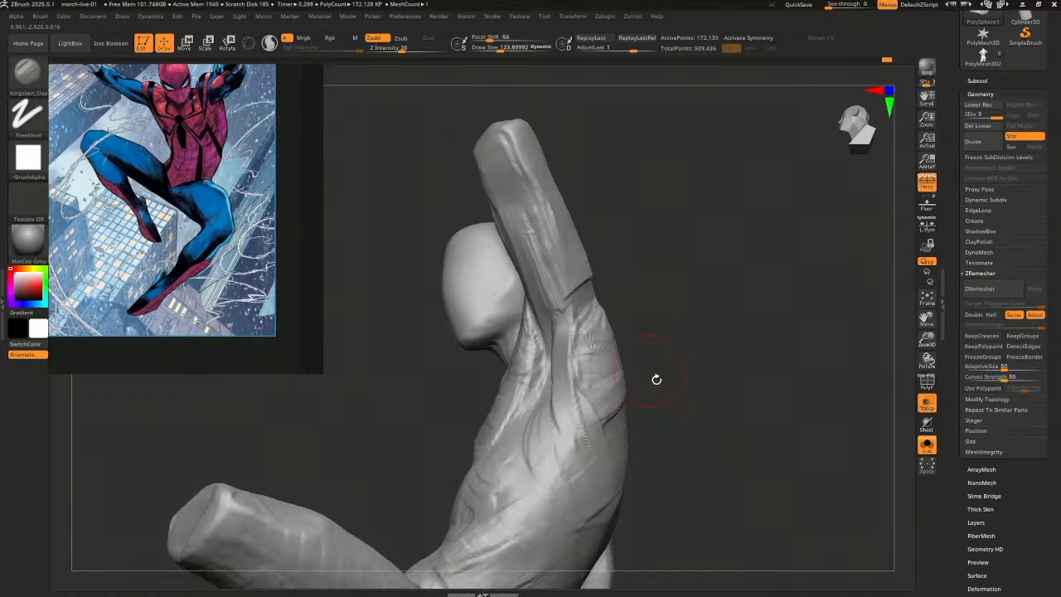
mouse_move(656, 379)
right_mouse_down()
mouse_move(570, 365)
mouse_move(613, 347)
right_mouse_up()
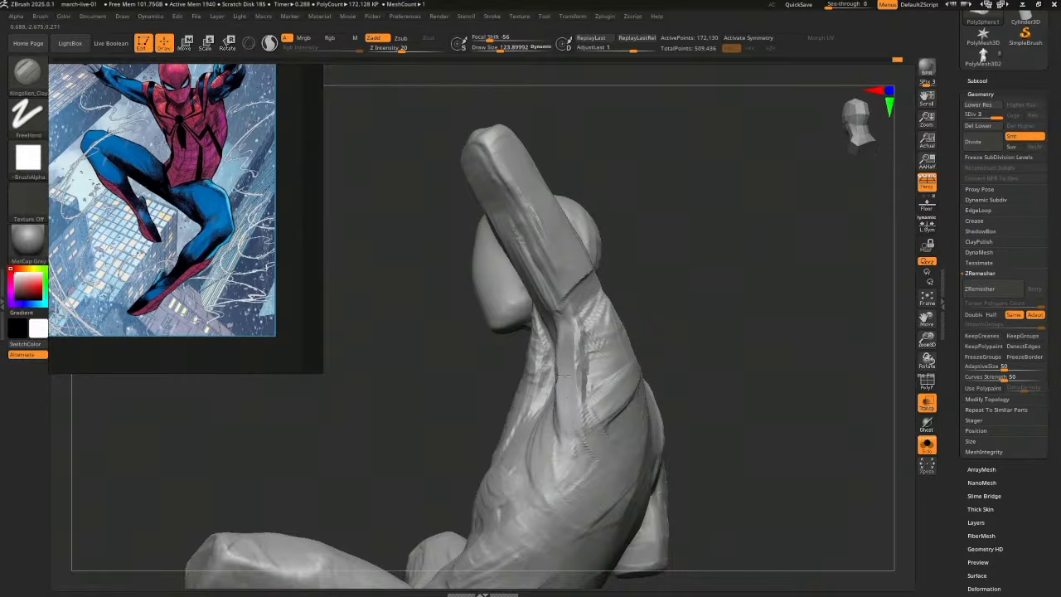
left_click_drag(586, 449, 582, 427)
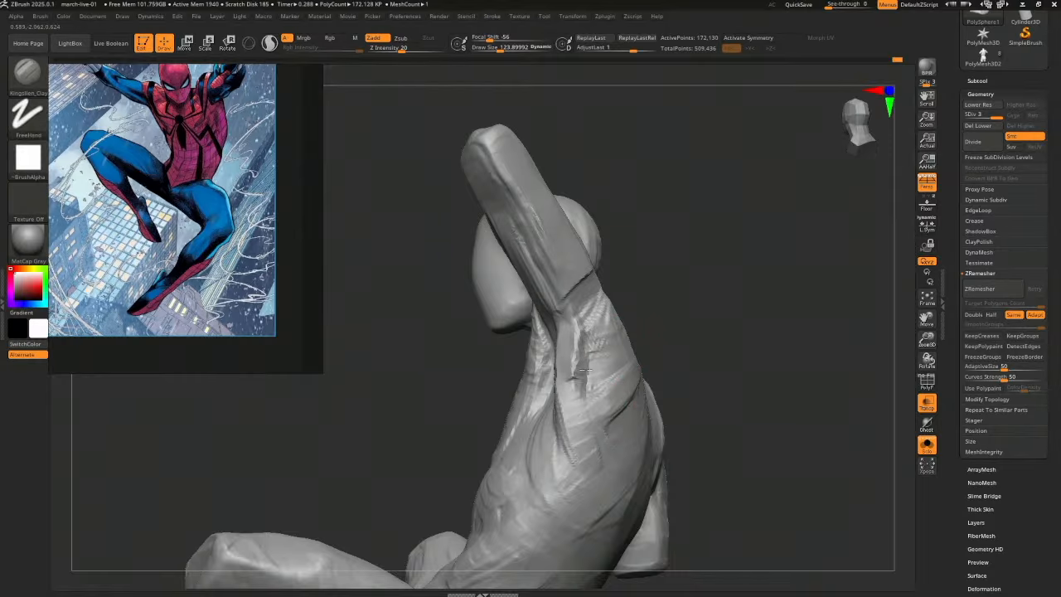
Enlarge the Kingston_Clay draw size to about 169 and fill in the armpit hollow between chest and back muscles
right_click_drag(633, 338, 672, 318)
mouse_move(582, 392)
right_mouse_down()
mouse_move(708, 374)
mouse_move(661, 371)
mouse_move(604, 393)
right_mouse_up()
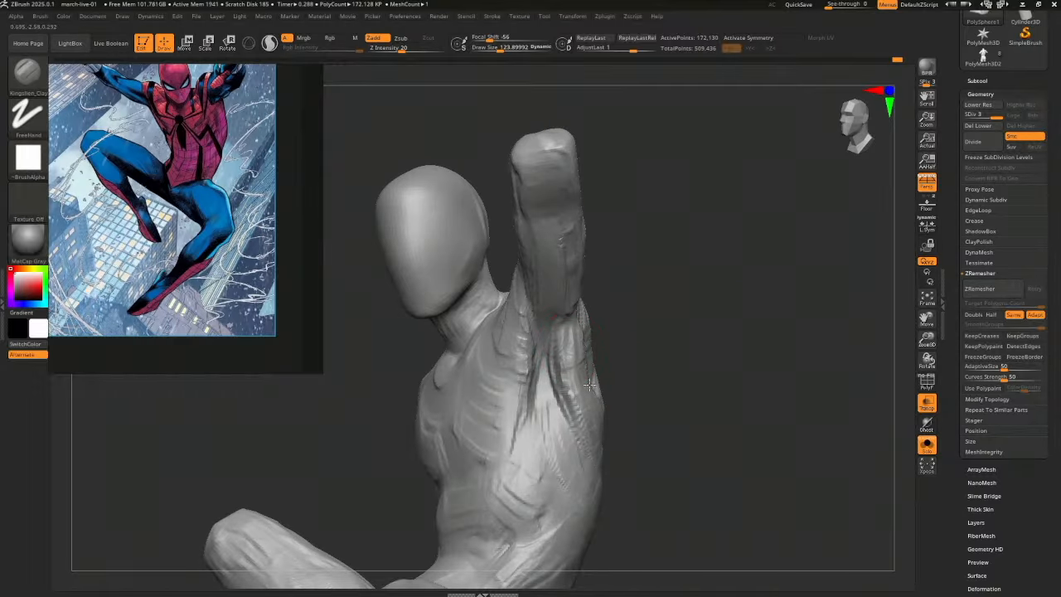
right_click_drag(644, 378, 609, 431)
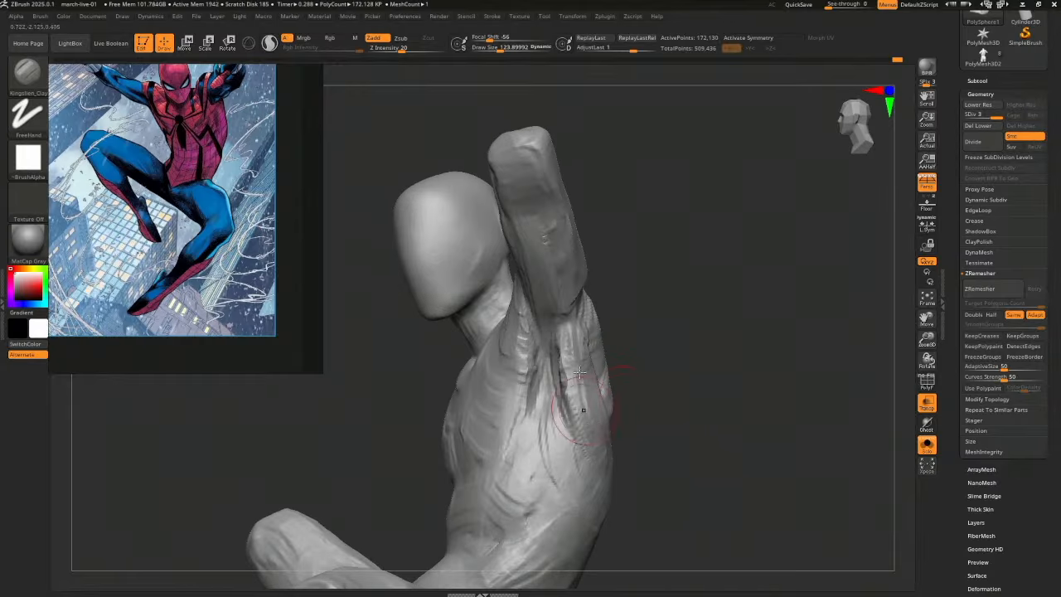
mouse_move(683, 425)
right_mouse_down()
mouse_move(701, 426)
mouse_move(635, 393)
right_mouse_up()
key("s")
left_click_drag(591, 382, 599, 383)
mouse_move(582, 394)
left_mouse_down()
mouse_move(574, 311)
mouse_move(578, 365)
mouse_move(604, 375)
left_mouse_up()
right_click_drag(585, 393, 773, 416)
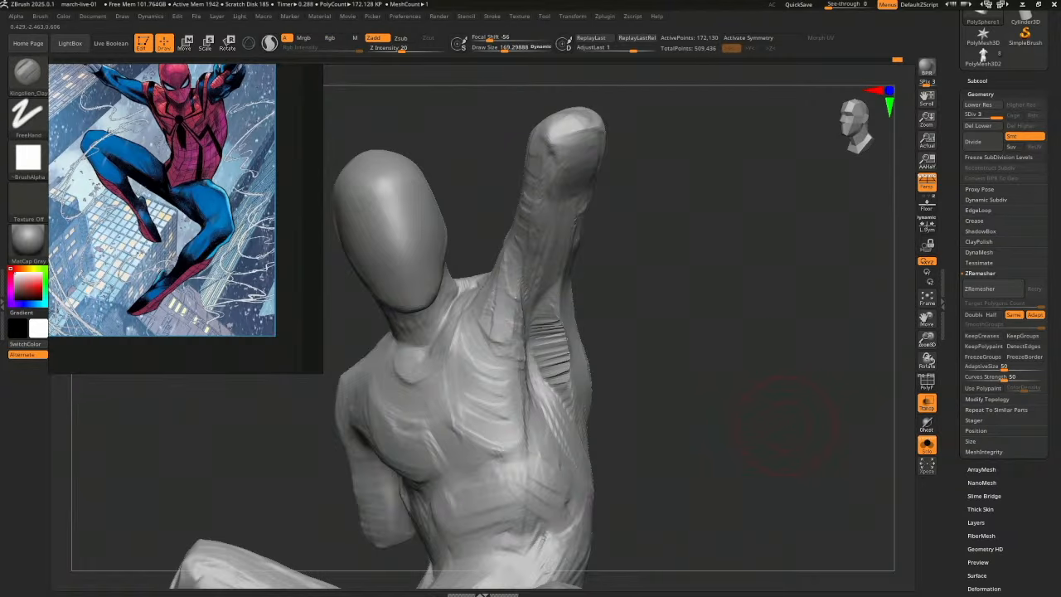
Annotate the raised arm and the chest with red contour loops showing the direction of their forms
key("ctrl+shift+3")
mouse_move(543, 133)
left_mouse_down()
mouse_move(522, 240)
mouse_move(572, 248)
mouse_move(527, 266)
left_mouse_up()
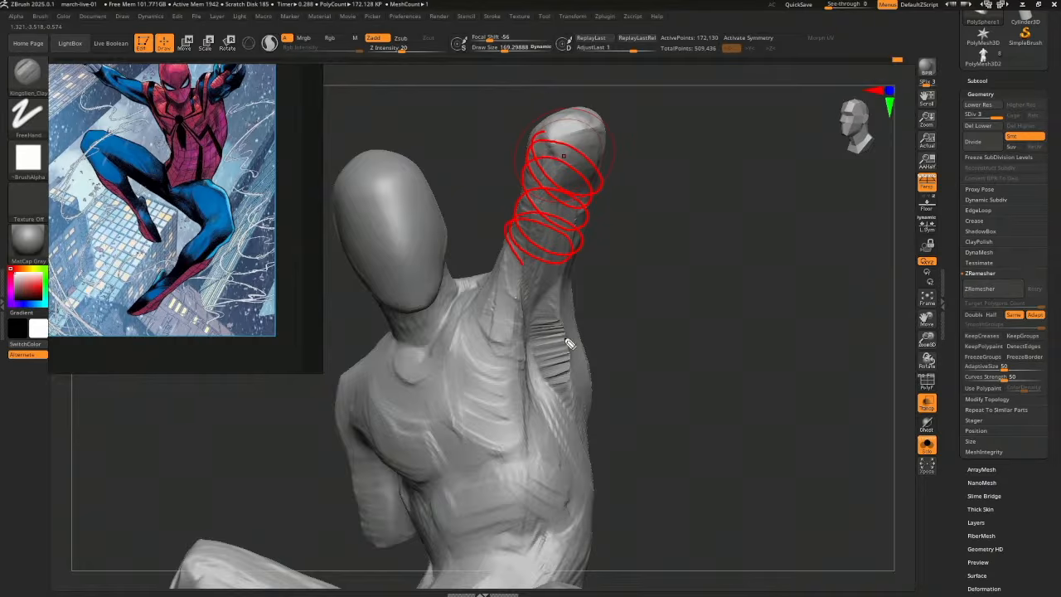
mouse_move(578, 444)
left_mouse_down()
mouse_move(527, 445)
mouse_move(497, 427)
mouse_move(472, 398)
mouse_move(468, 359)
mouse_move(431, 332)
mouse_move(531, 305)
left_mouse_up()
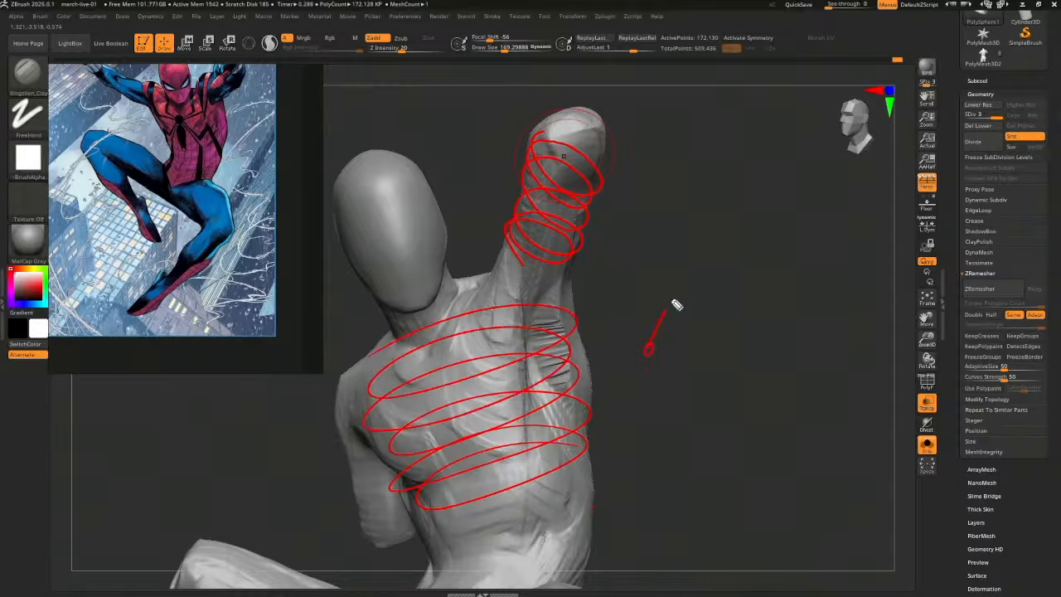
Draw a red arc between points A and B with strands linking it to the raised arm, and clear the annotations
left_click_drag(756, 213, 784, 212)
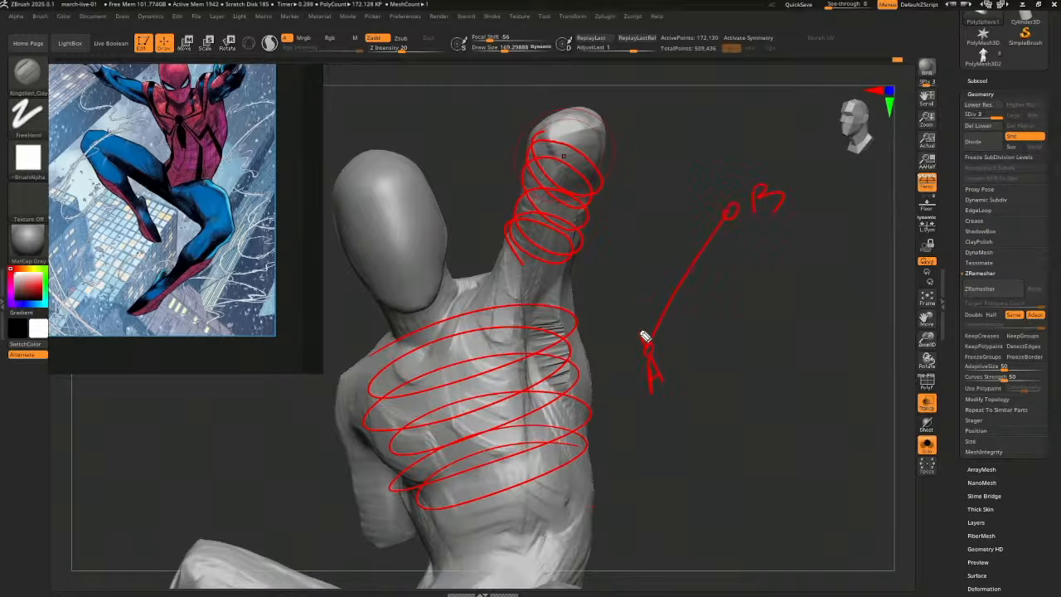
mouse_move(645, 337)
left_mouse_down()
mouse_move(664, 255)
mouse_move(690, 230)
left_mouse_up()
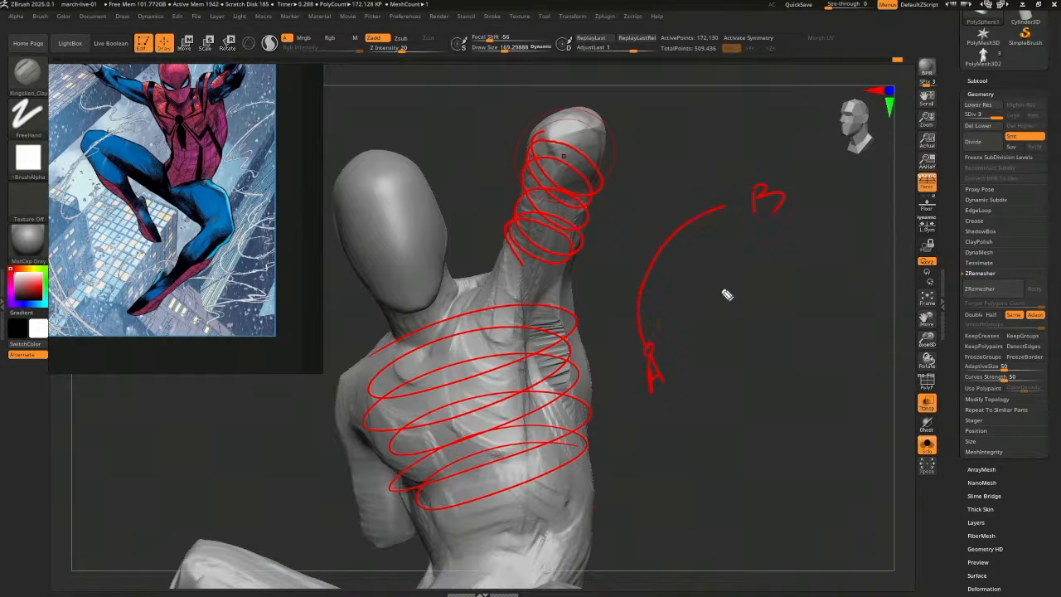
left_click_drag(733, 213, 733, 214)
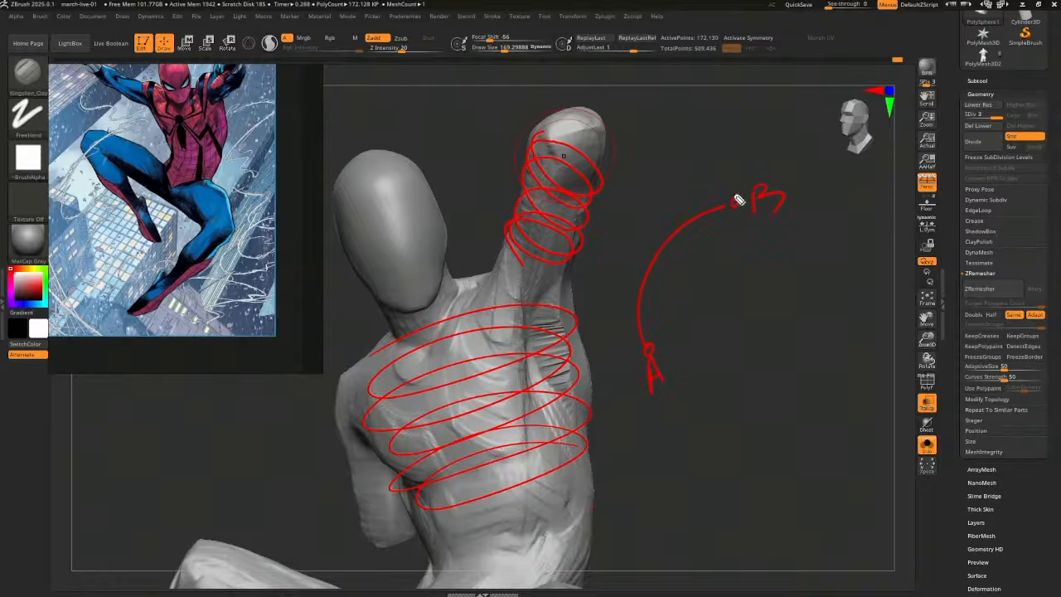
left_click_drag(657, 150, 644, 162)
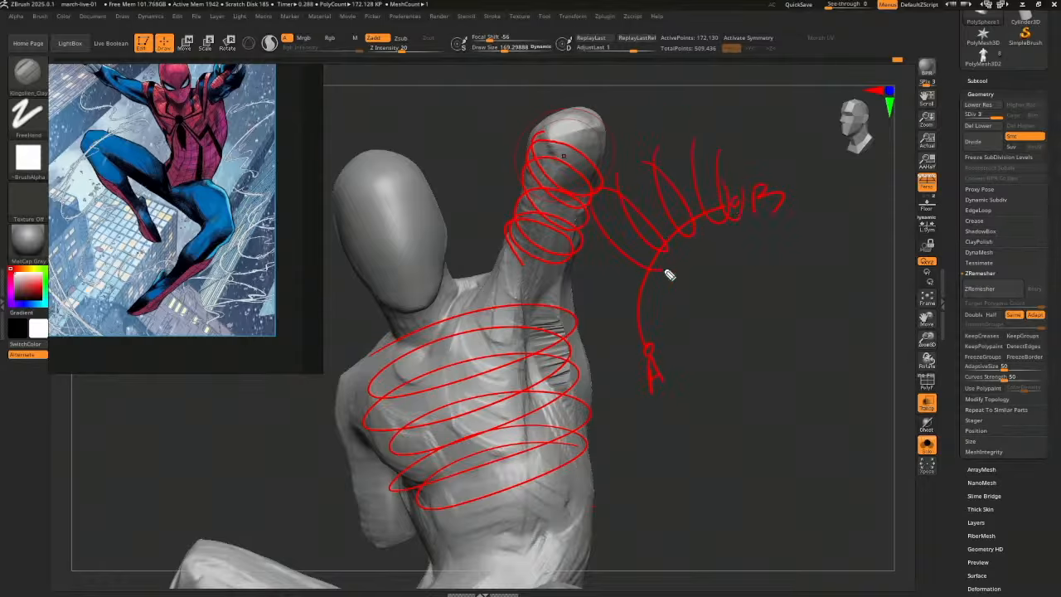
left_click_drag(669, 275, 595, 285)
left_click_drag(650, 344, 754, 209)
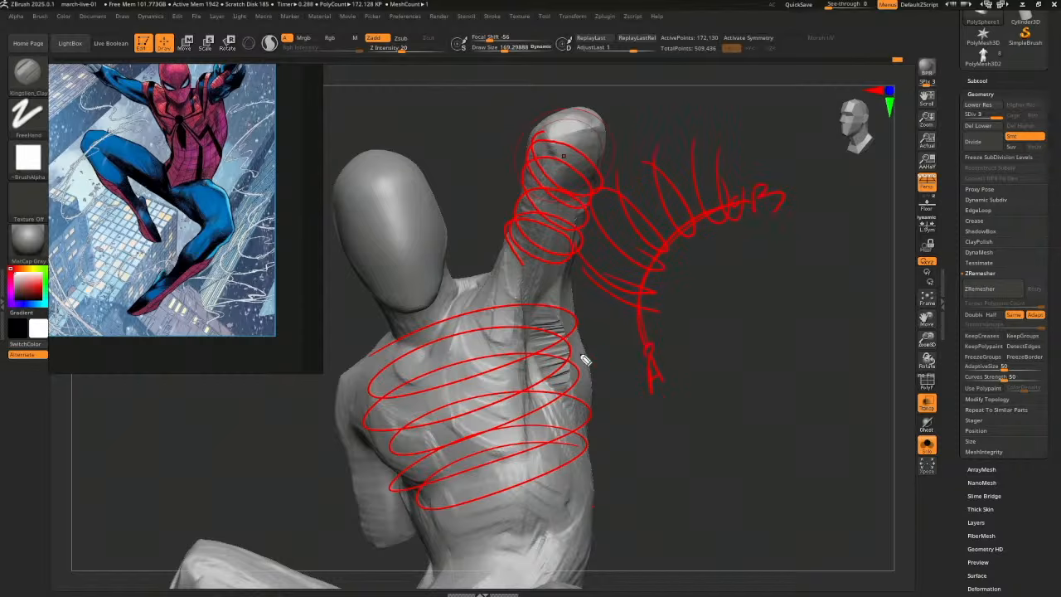
left_click_drag(586, 389, 570, 281)
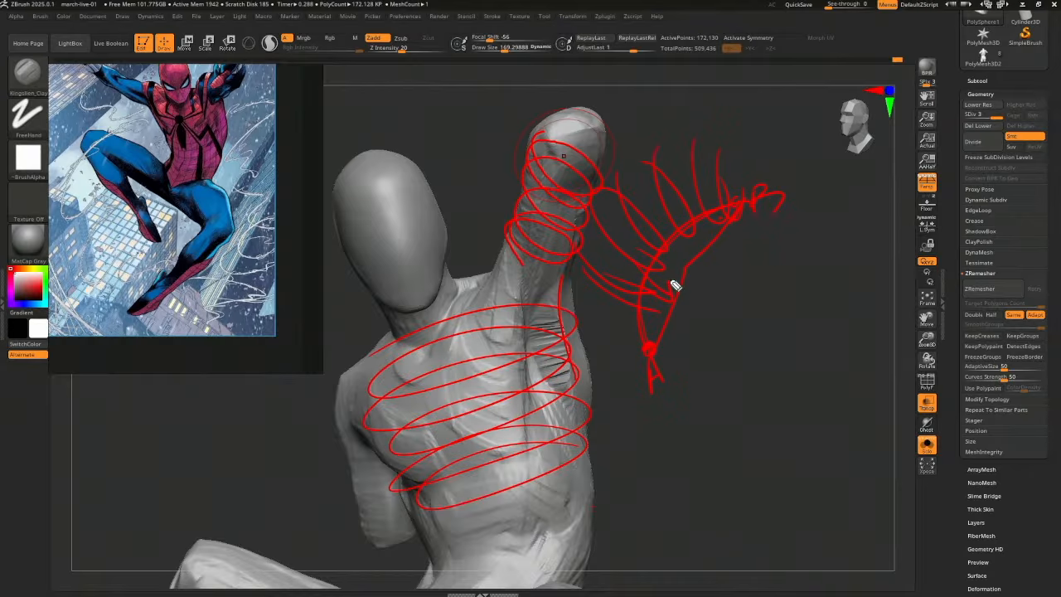
key("ctrl+shift+7")
Undo the last stroke and build up the rear deltoid where the raised arm meets the shoulder blade
left_click_drag(756, 393, 634, 377)
key("ctrl+z")
left_click_drag(682, 335, 692, 361)
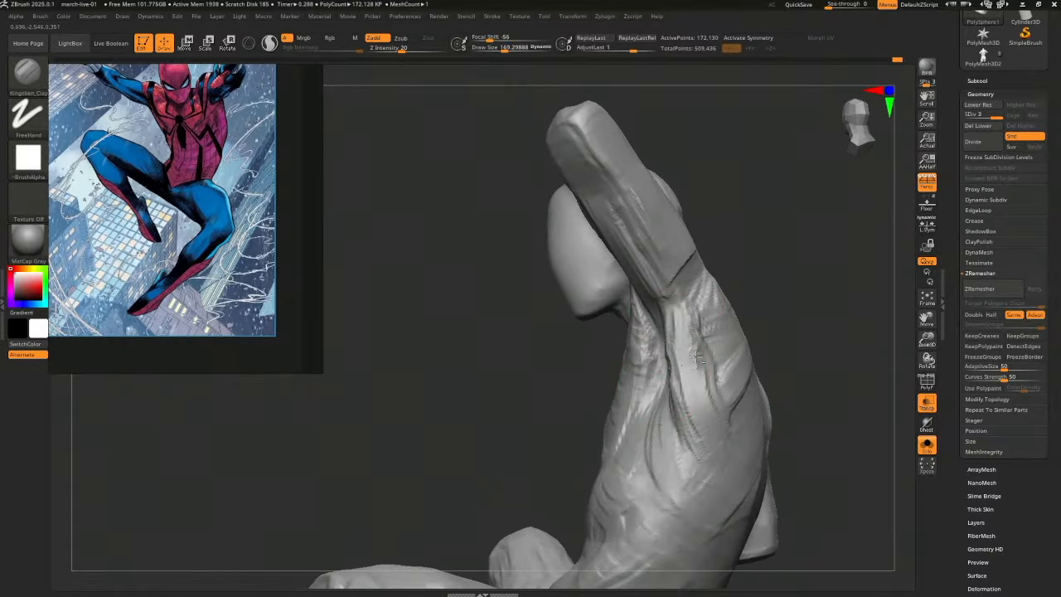
left_click_drag(822, 344, 761, 335)
mouse_move(731, 290)
left_mouse_down()
mouse_move(703, 346)
mouse_move(709, 364)
left_mouse_up()
left_click_drag(694, 325, 715, 301)
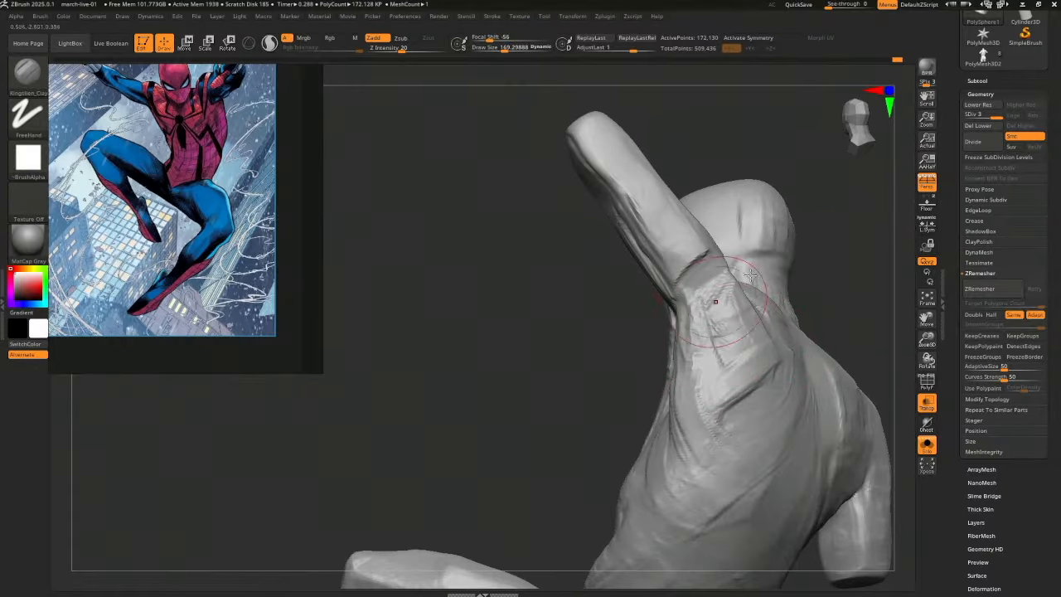
Sculpt the muscle strands from the back of the raised arm down over the rear armpit edge
right_click_drag(663, 305, 715, 320)
mouse_move(661, 298)
left_mouse_down()
mouse_move(689, 341)
mouse_move(678, 306)
left_mouse_up()
mouse_move(699, 283)
right_mouse_down()
mouse_move(692, 385)
mouse_move(749, 353)
right_mouse_up()
left_click_drag(689, 321, 717, 406)
mouse_move(689, 339)
right_mouse_down()
mouse_move(784, 324)
mouse_move(809, 365)
mouse_move(805, 414)
mouse_move(715, 351)
mouse_move(681, 306)
right_mouse_up()
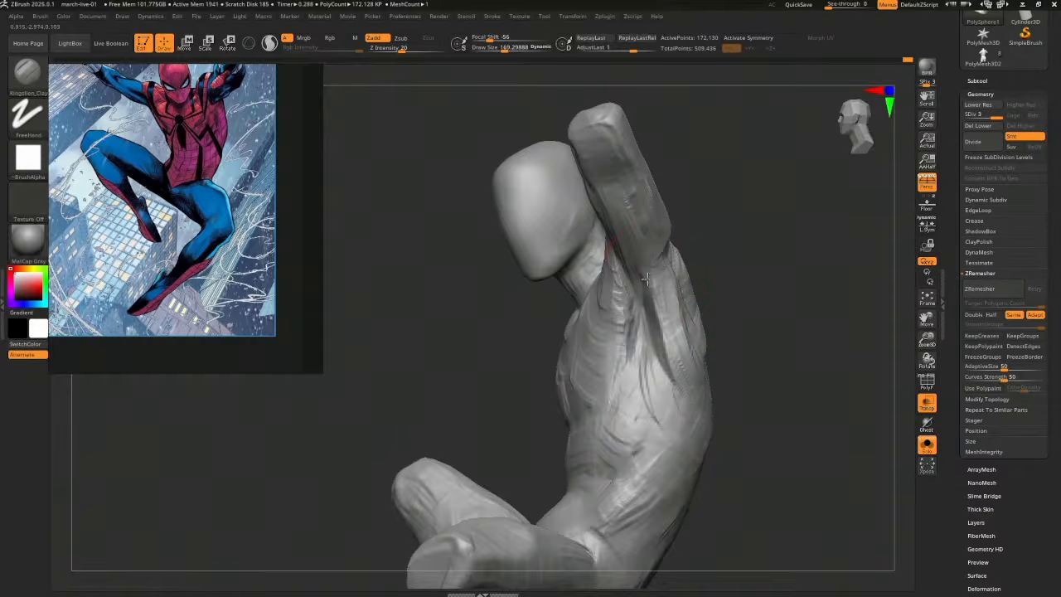
Define the triceps planes along the back of the raised upper arm
right_click_drag(727, 269, 649, 264)
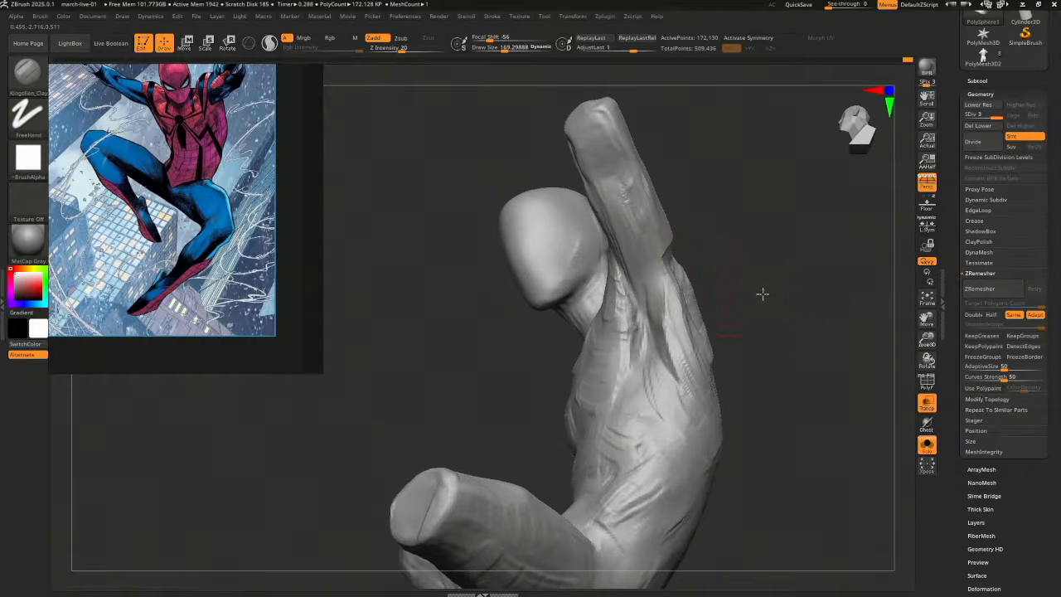
mouse_move(762, 294)
right_mouse_down()
mouse_move(660, 313)
mouse_move(734, 282)
mouse_move(644, 270)
right_mouse_up()
mouse_move(752, 279)
right_mouse_down()
mouse_move(791, 281)
mouse_move(749, 284)
mouse_move(636, 246)
right_mouse_up()
left_click_drag(619, 189, 643, 249)
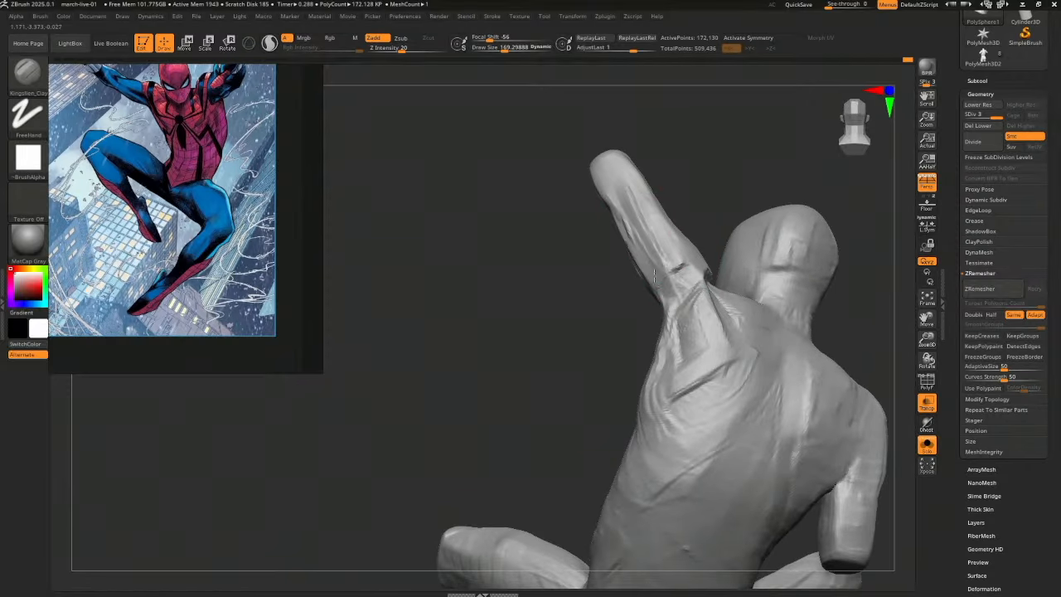
Reduce the draw size to about 135 and extend the triceps strands from the raised arm into the shoulder blade muscles
key("s")
left_click_drag(666, 284, 663, 284)
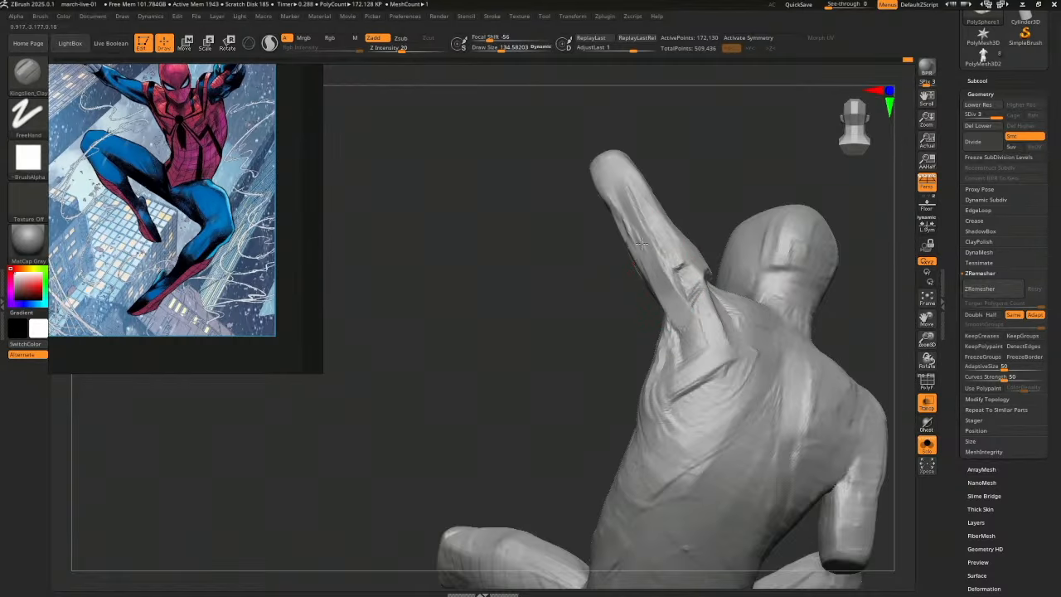
right_click_drag(641, 242, 663, 278)
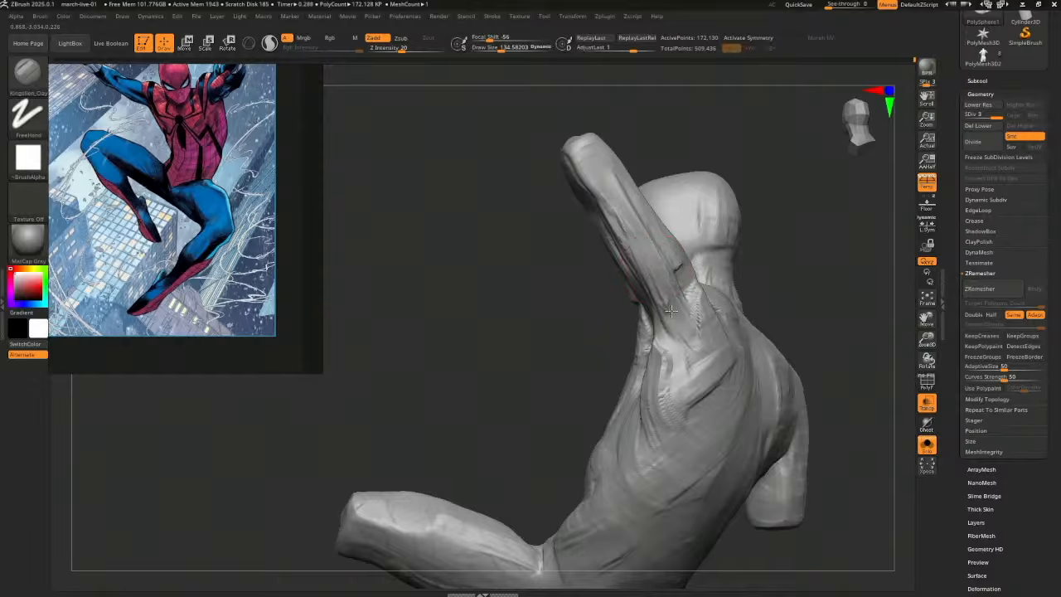
right_click_drag(696, 329, 695, 339)
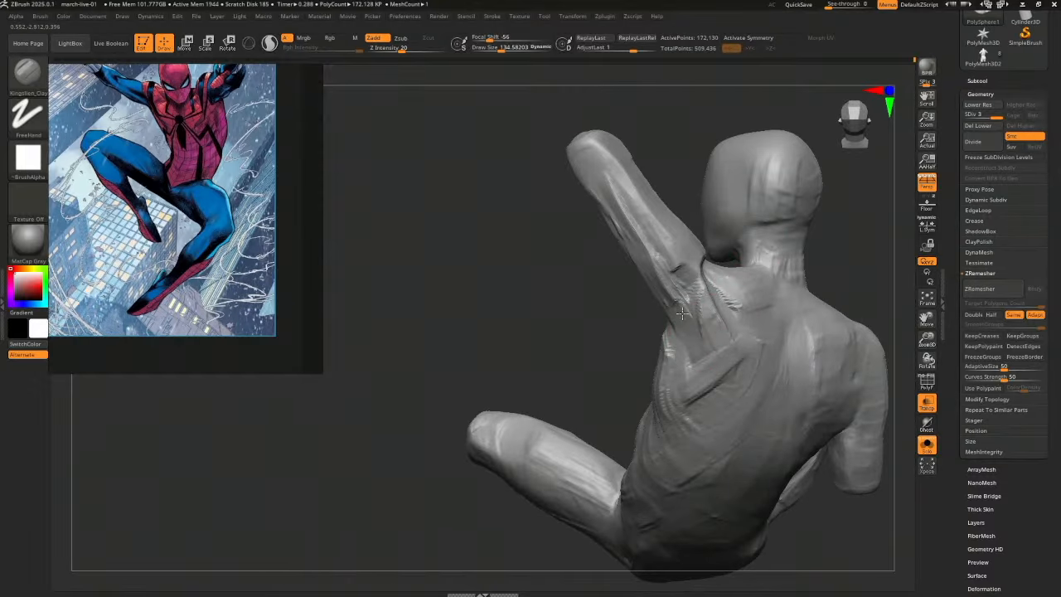
right_click_drag(621, 268, 651, 290)
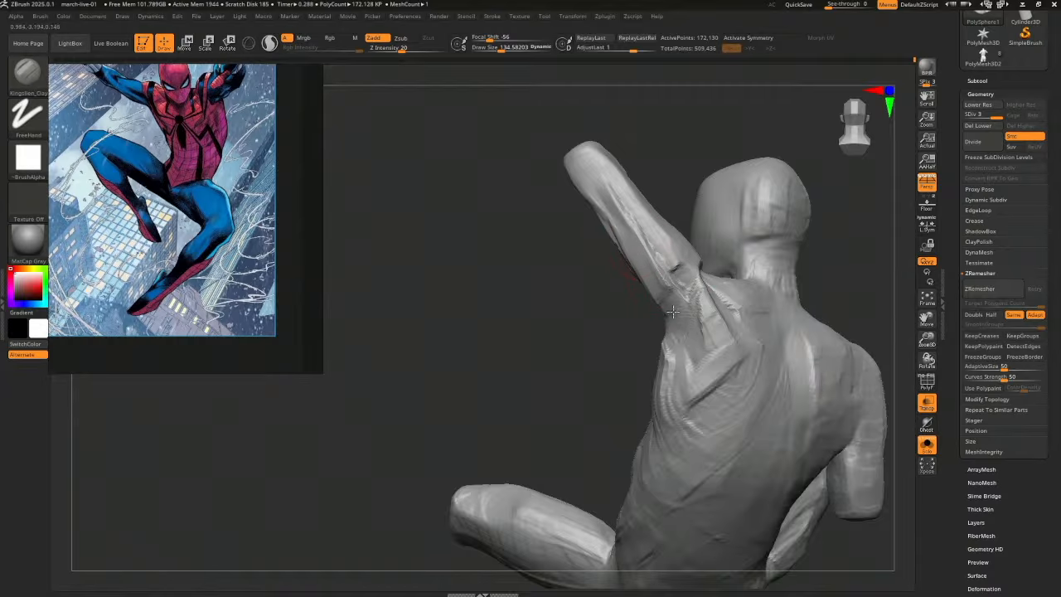
mouse_move(610, 362)
right_mouse_down()
mouse_move(657, 320)
mouse_move(746, 290)
mouse_move(673, 319)
right_mouse_up()
mouse_move(759, 257)
right_mouse_down()
mouse_move(729, 298)
mouse_move(686, 287)
mouse_move(701, 241)
mouse_move(665, 306)
right_mouse_up()
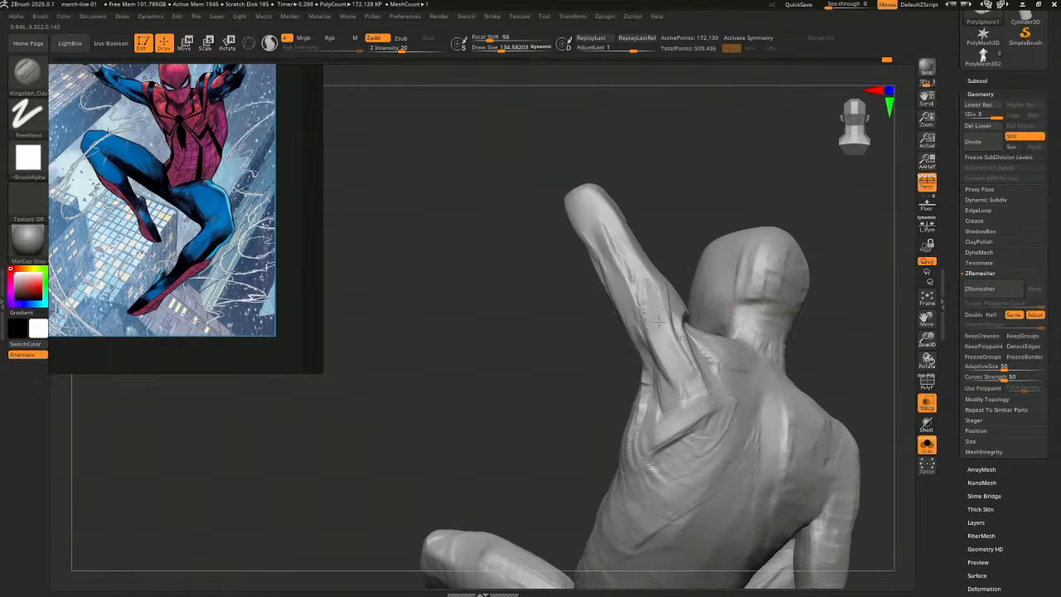
Build up the rear and outer deltoid from the raised upper arm across to the top of the shoulder
right_click_drag(665, 320, 654, 273)
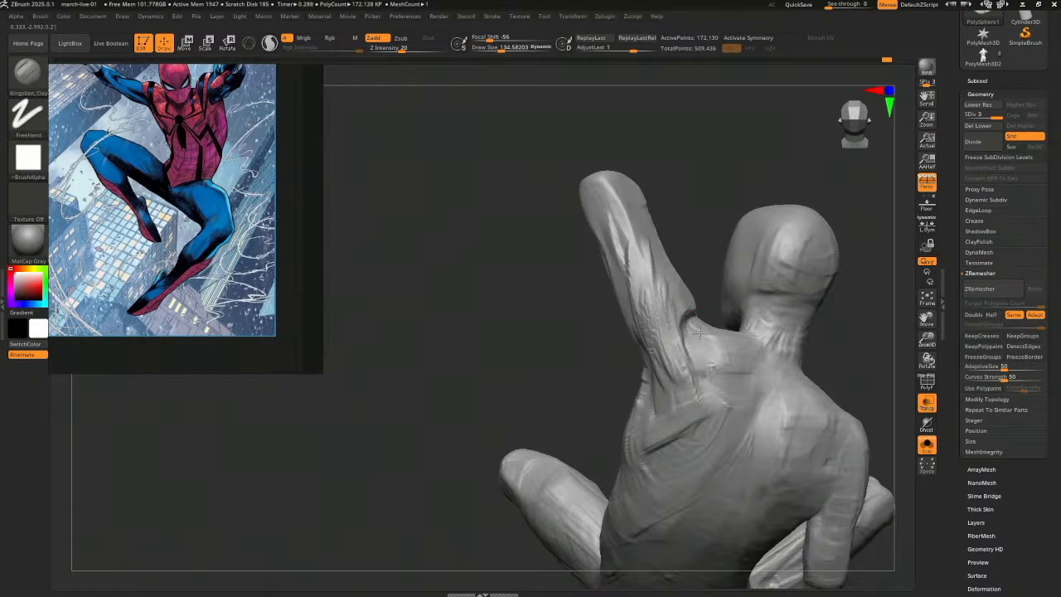
left_click_drag(681, 287, 647, 301)
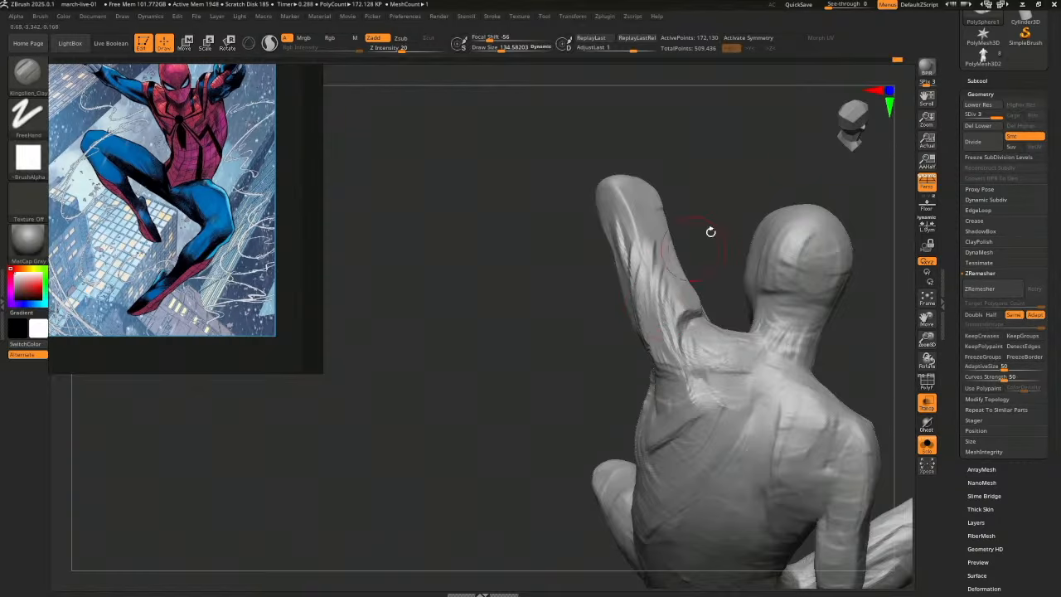
mouse_move(710, 231)
left_mouse_down()
mouse_move(679, 294)
mouse_move(695, 287)
left_mouse_up()
left_click_drag(673, 251, 691, 288)
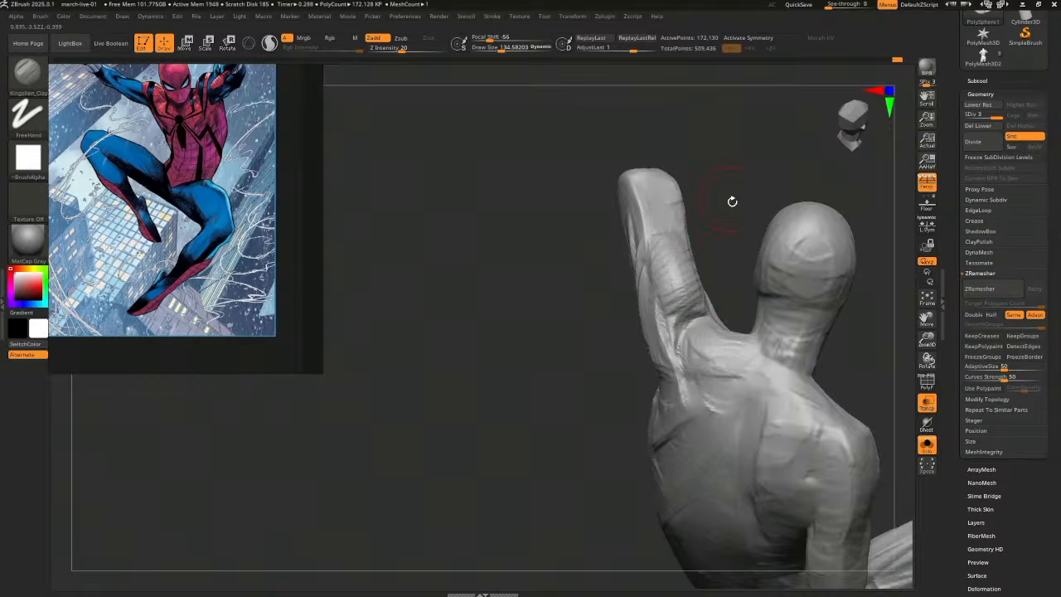
Hide the head and add clay strands along the deltoid from the shoulder up to the raised arm
mouse_move(732, 202)
left_mouse_down()
mouse_move(820, 208)
mouse_move(790, 253)
mouse_move(787, 303)
mouse_move(811, 358)
mouse_move(805, 346)
mouse_move(800, 362)
mouse_move(831, 317)
mouse_move(876, 423)
mouse_move(804, 367)
mouse_move(572, 271)
mouse_move(756, 500)
left_mouse_up()
mouse_move(772, 431)
left_mouse_down()
mouse_move(759, 329)
mouse_move(753, 356)
mouse_move(676, 392)
left_mouse_up()
mouse_move(653, 295)
left_mouse_down()
mouse_move(582, 287)
mouse_move(587, 205)
left_mouse_up()
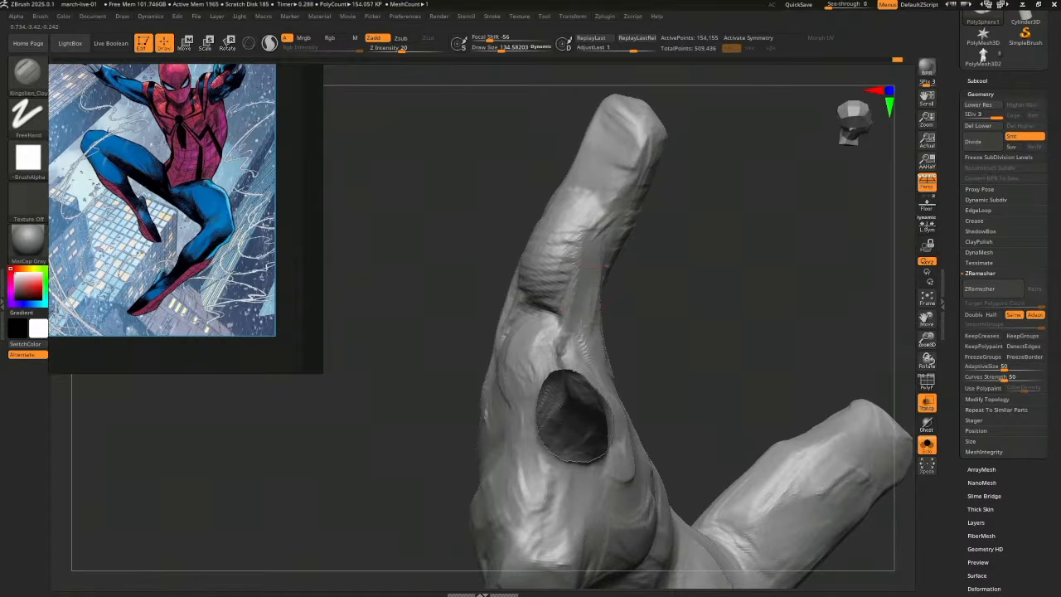
left_click_drag(583, 293, 593, 207)
left_click_drag(576, 265, 579, 199)
left_click_drag(575, 242, 580, 198)
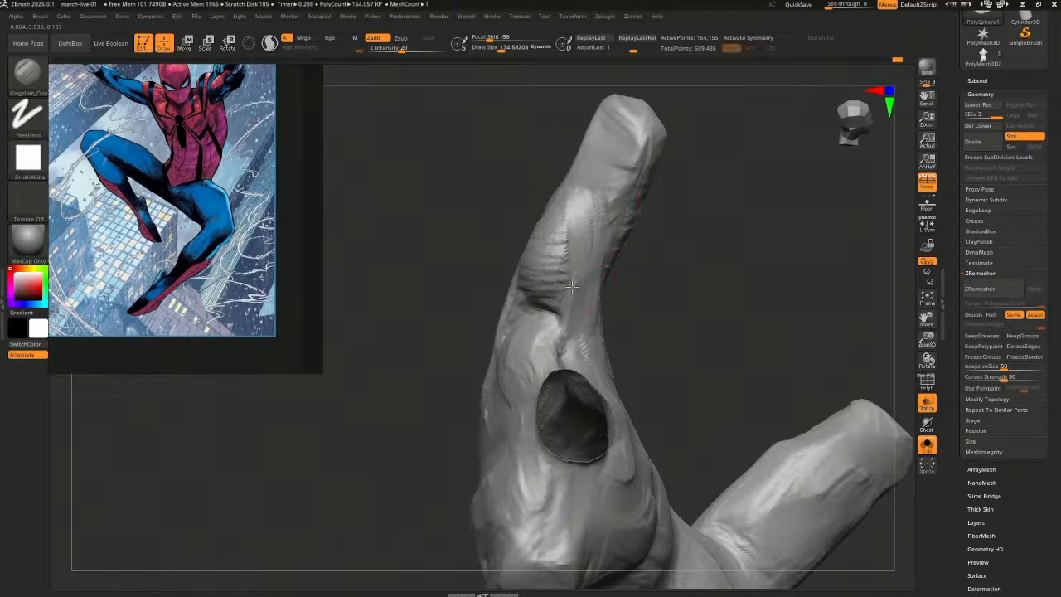
left_click_drag(583, 304, 572, 207)
Annotate the raised arm as a red box form with the deltoid wrapping over it, and clear the annotations
mouse_move(729, 249)
left_mouse_down()
mouse_move(593, 222)
mouse_move(708, 182)
mouse_move(746, 426)
left_mouse_up()
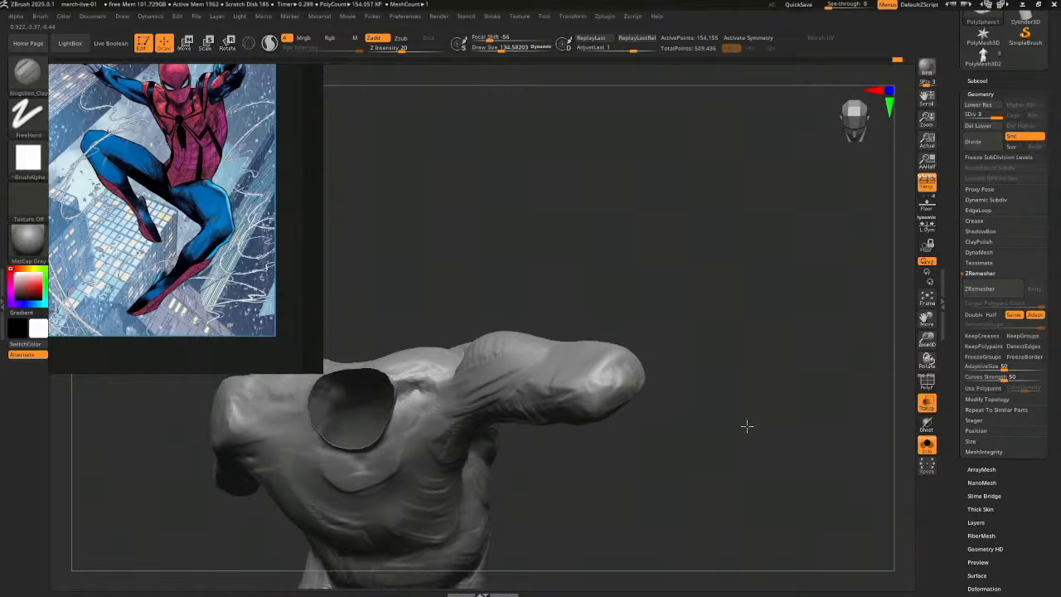
mouse_move(623, 354)
left_mouse_down()
mouse_move(580, 399)
mouse_move(629, 440)
left_mouse_up()
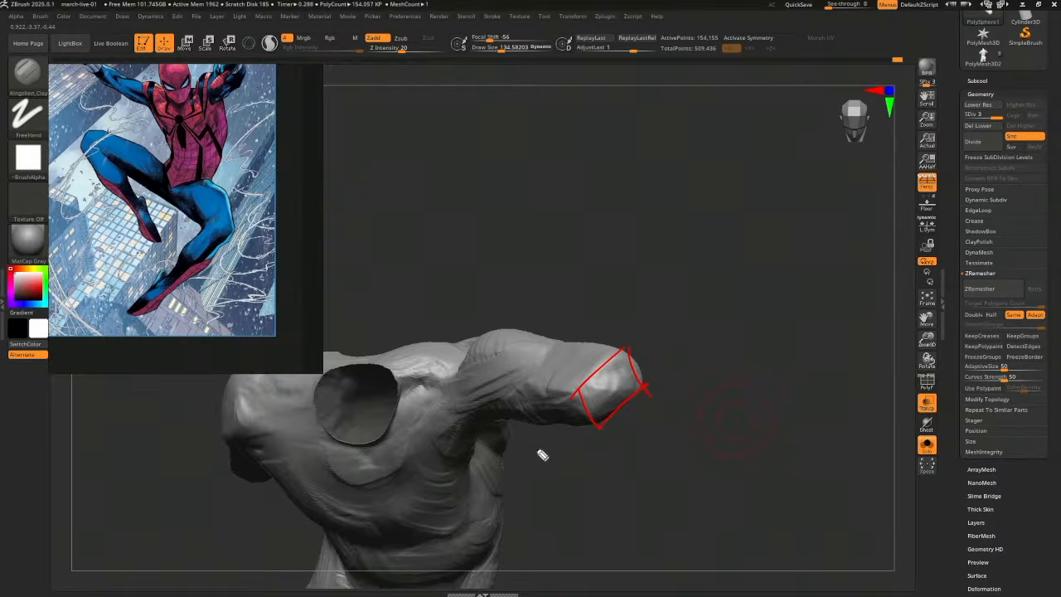
left_click_drag(479, 388, 591, 395)
left_click_drag(510, 339, 617, 344)
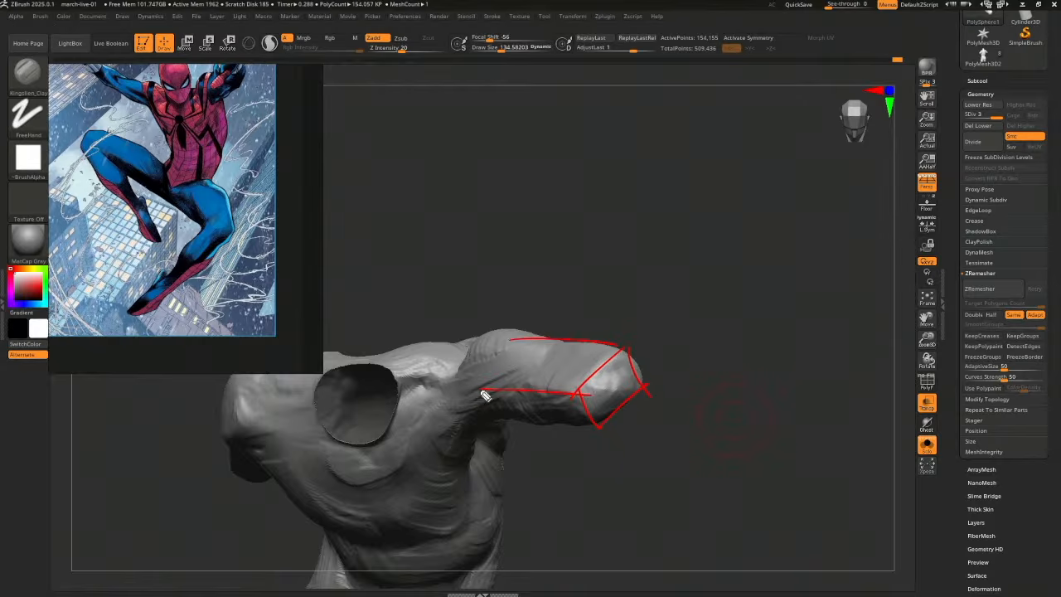
left_click_drag(480, 388, 492, 422)
left_click_drag(484, 423, 602, 426)
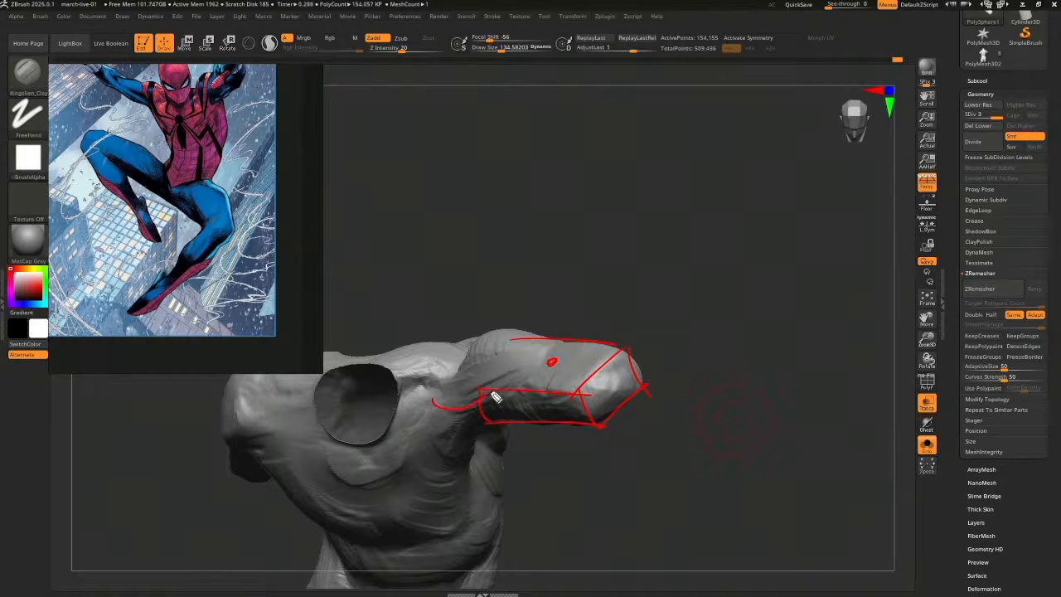
mouse_move(492, 395)
left_mouse_down()
mouse_move(554, 366)
mouse_move(544, 335)
mouse_move(455, 367)
mouse_move(459, 374)
mouse_move(470, 353)
mouse_move(548, 341)
mouse_move(493, 357)
mouse_move(537, 350)
mouse_move(543, 363)
left_mouse_up()
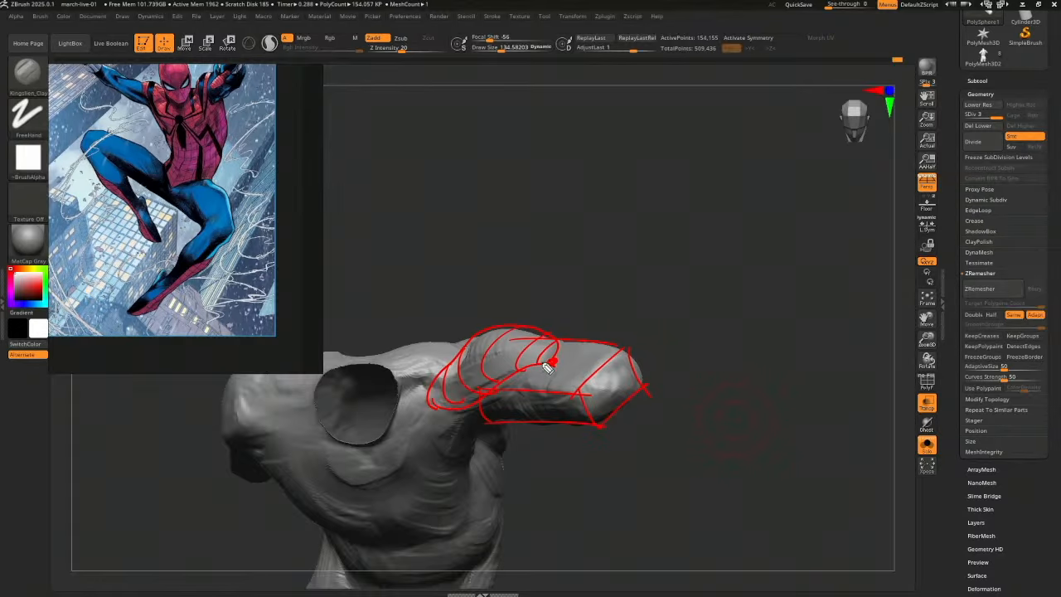
left_click_drag(505, 389, 520, 423)
left_click_drag(544, 373, 565, 427)
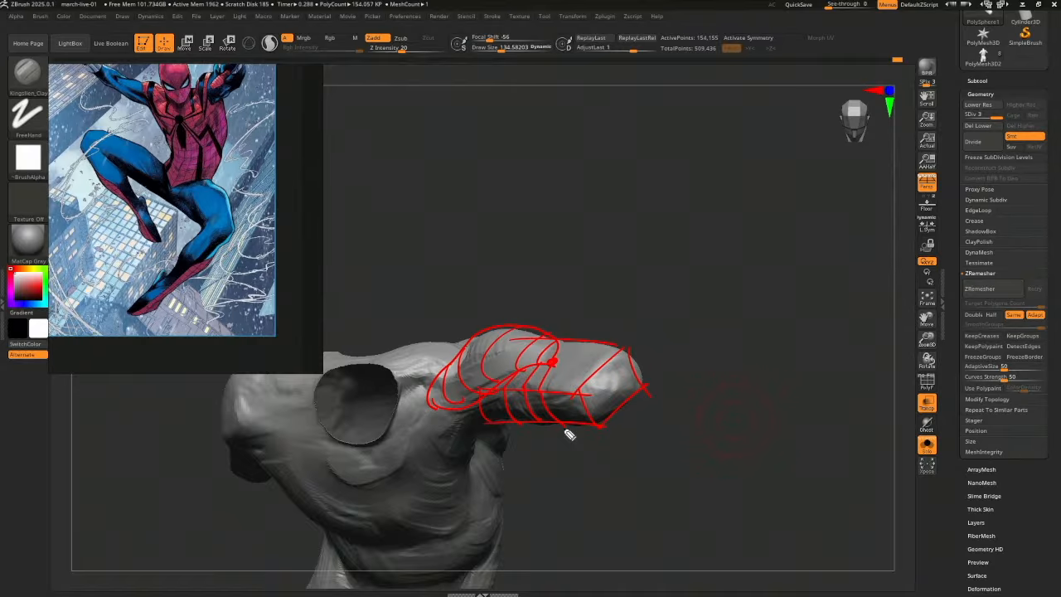
key("Escape")
Sculpt the top of the shoulder between the neck opening and the deltoid, and fill out the upper deltoid
mouse_move(723, 402)
left_mouse_down()
mouse_move(748, 410)
mouse_move(729, 362)
mouse_move(688, 350)
mouse_move(763, 398)
mouse_move(794, 401)
left_mouse_up()
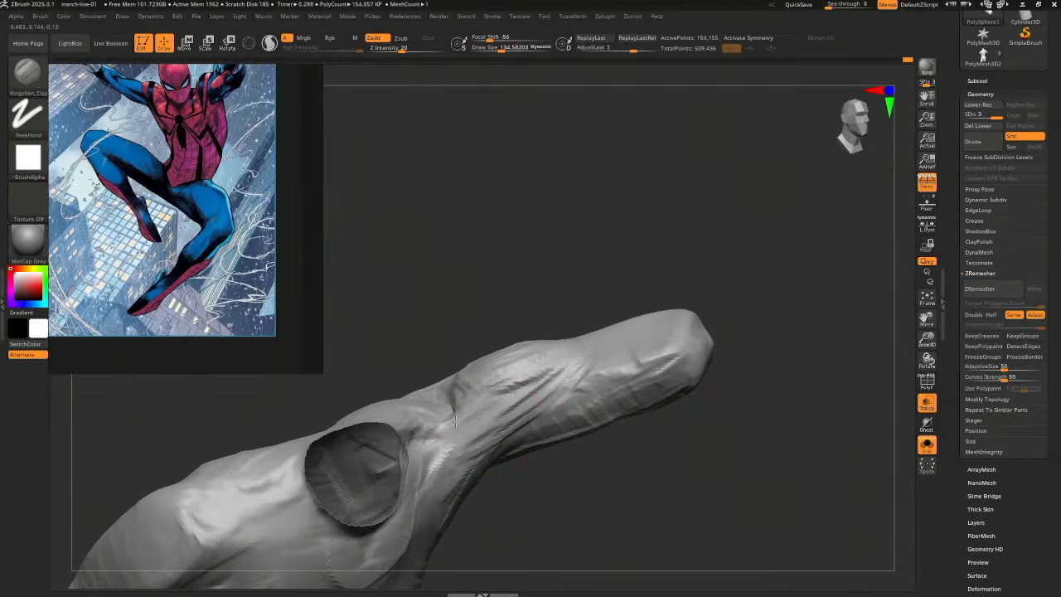
left_click_drag(572, 472, 594, 512)
left_click_drag(421, 399, 398, 404)
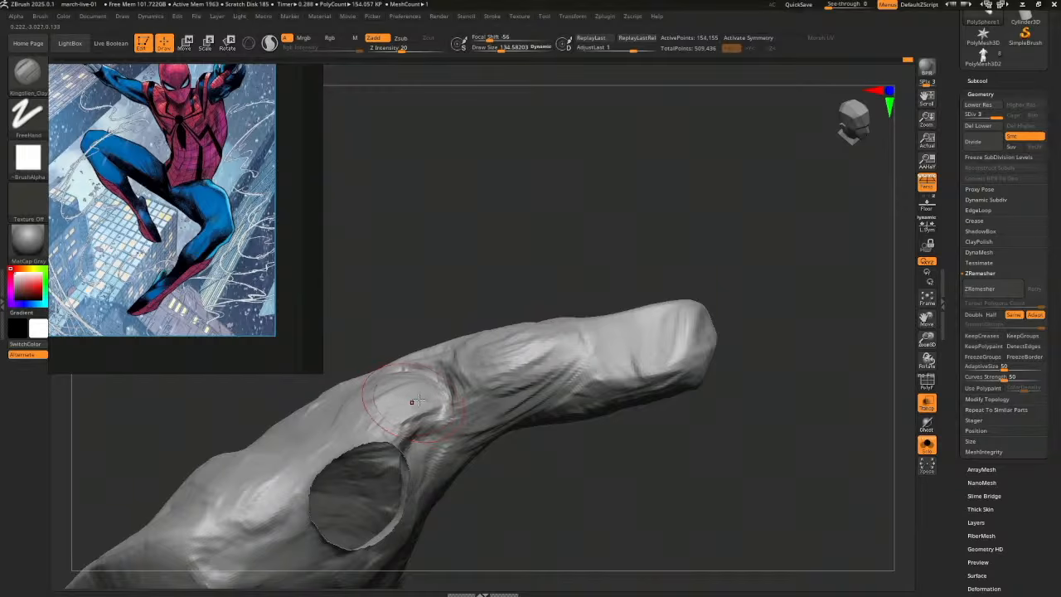
left_click_drag(504, 432, 554, 389)
mouse_move(485, 313)
left_mouse_down()
mouse_move(439, 330)
mouse_move(464, 310)
mouse_move(422, 319)
left_mouse_up()
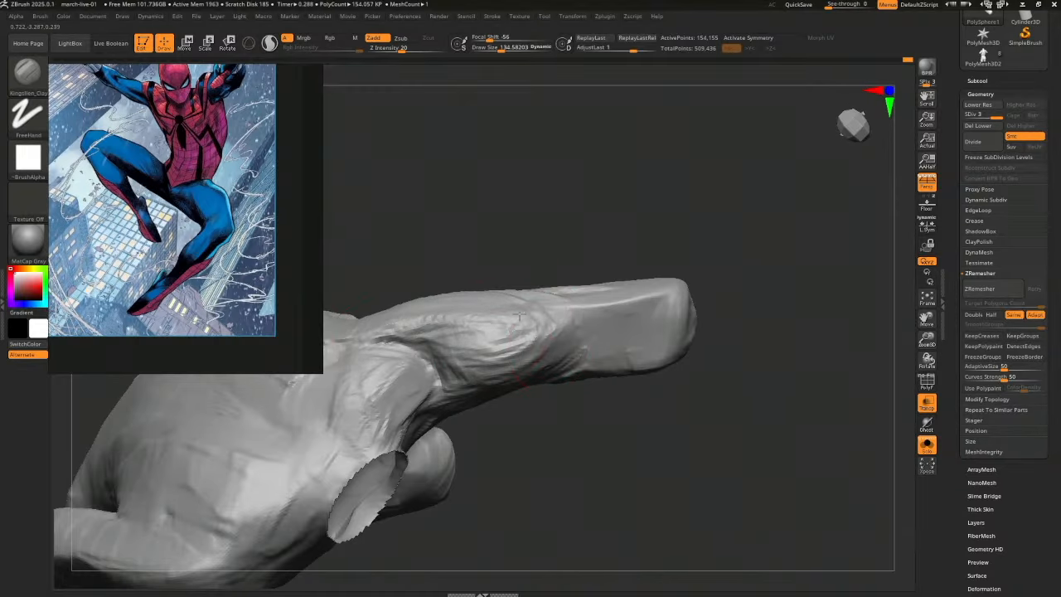
Refine the deltoid's attachment on the raised upper arm and the adjoining front arm muscles
left_click_drag(602, 437, 580, 386)
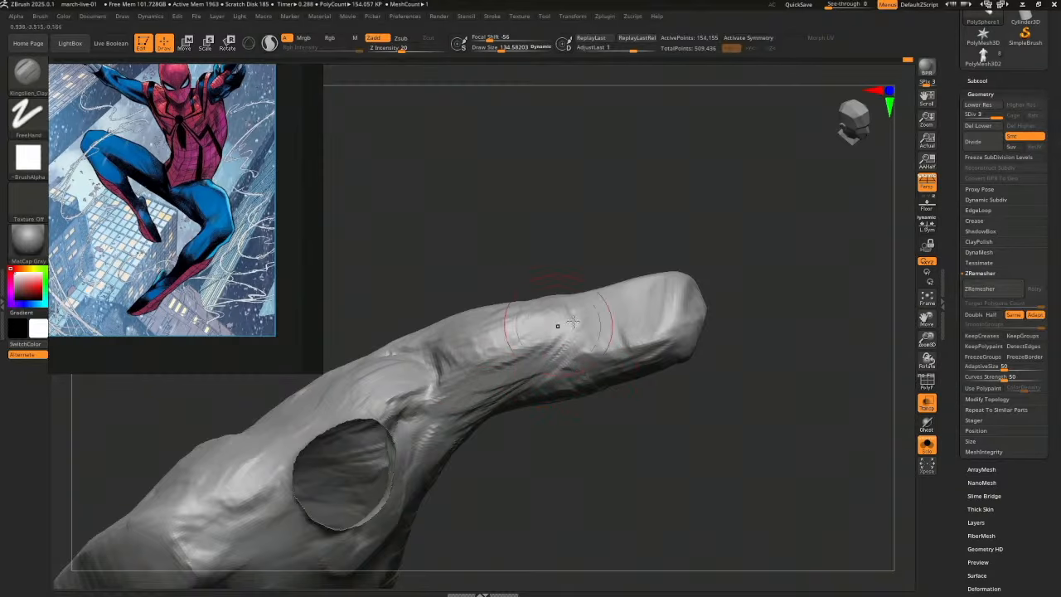
mouse_move(630, 462)
left_mouse_down()
mouse_move(619, 458)
mouse_move(632, 362)
mouse_move(607, 350)
left_mouse_up()
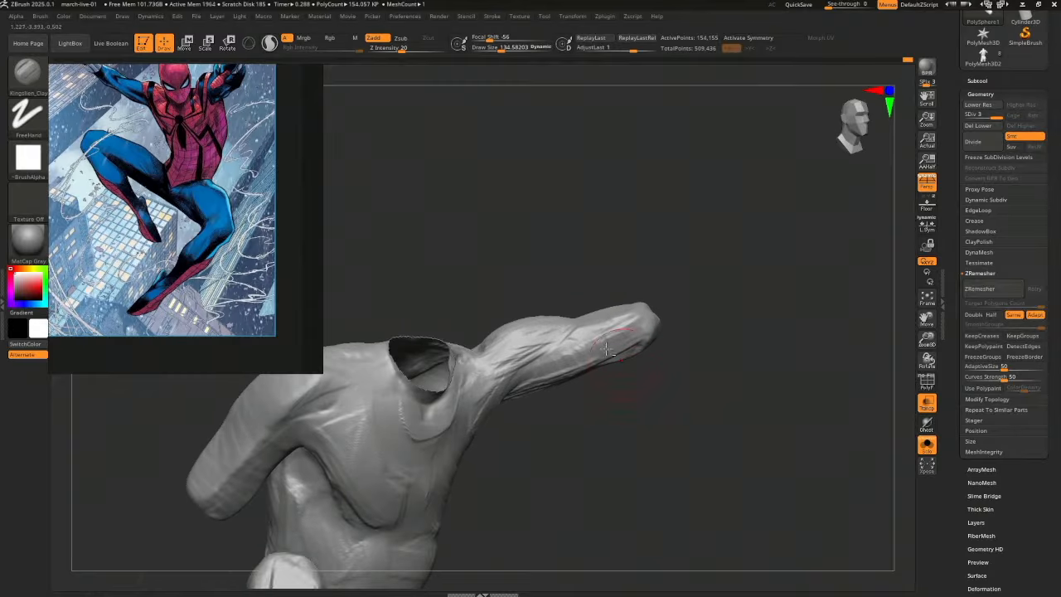
mouse_move(653, 387)
left_mouse_down()
mouse_move(608, 369)
mouse_move(617, 398)
mouse_move(611, 390)
left_mouse_up()
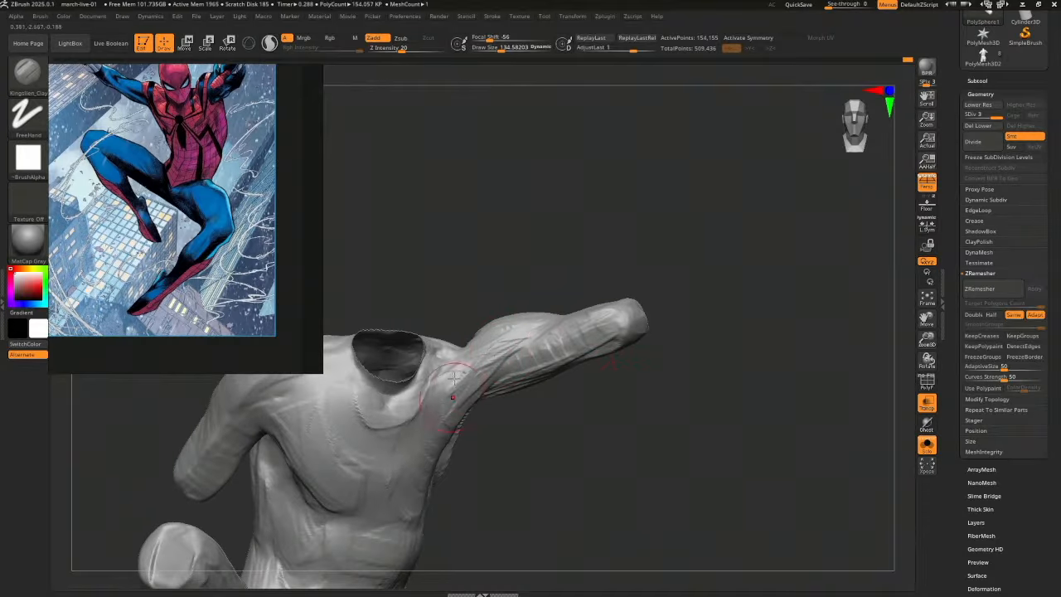
Add clay strokes along the front of the raised shoulder and the underside of the raised upper arm
left_click_drag(514, 351, 541, 371)
mouse_move(612, 405)
left_mouse_down()
mouse_move(639, 360)
mouse_move(596, 340)
left_mouse_up()
left_click_drag(558, 381, 626, 341)
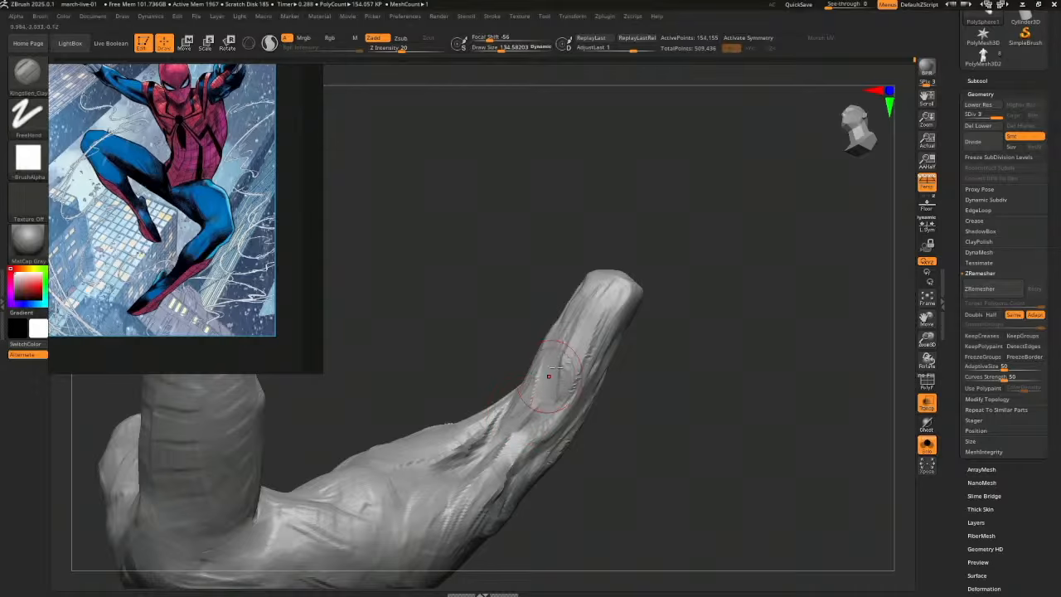
mouse_move(554, 390)
left_mouse_down()
mouse_move(682, 386)
mouse_move(693, 412)
mouse_move(682, 415)
mouse_move(685, 433)
mouse_move(722, 440)
mouse_move(695, 436)
mouse_move(682, 455)
mouse_move(649, 436)
mouse_move(597, 438)
mouse_move(646, 393)
mouse_move(657, 421)
mouse_move(634, 390)
mouse_move(706, 383)
mouse_move(617, 383)
mouse_move(563, 311)
left_mouse_up()
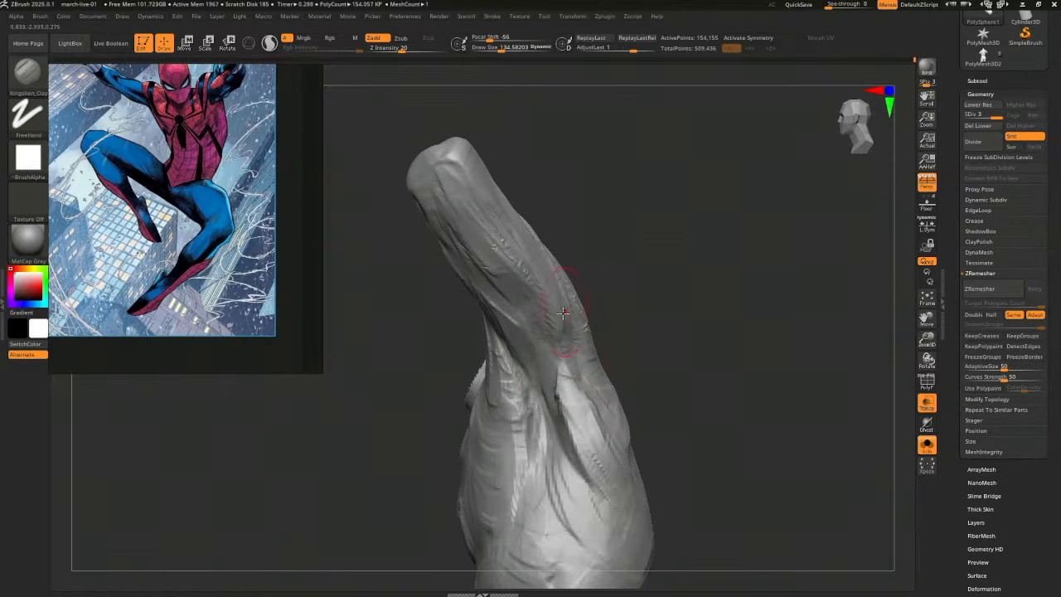
Sculpt the muscle strands running from the raised upper arm through the armpit into the lat
left_click_drag(630, 377, 599, 384)
mouse_move(649, 455)
left_mouse_down()
mouse_move(679, 397)
mouse_move(566, 424)
left_mouse_up()
mouse_move(651, 357)
left_mouse_down()
mouse_move(680, 355)
mouse_move(552, 373)
left_mouse_up()
mouse_move(638, 419)
left_mouse_down()
mouse_move(685, 405)
mouse_move(706, 353)
mouse_move(686, 348)
left_mouse_up()
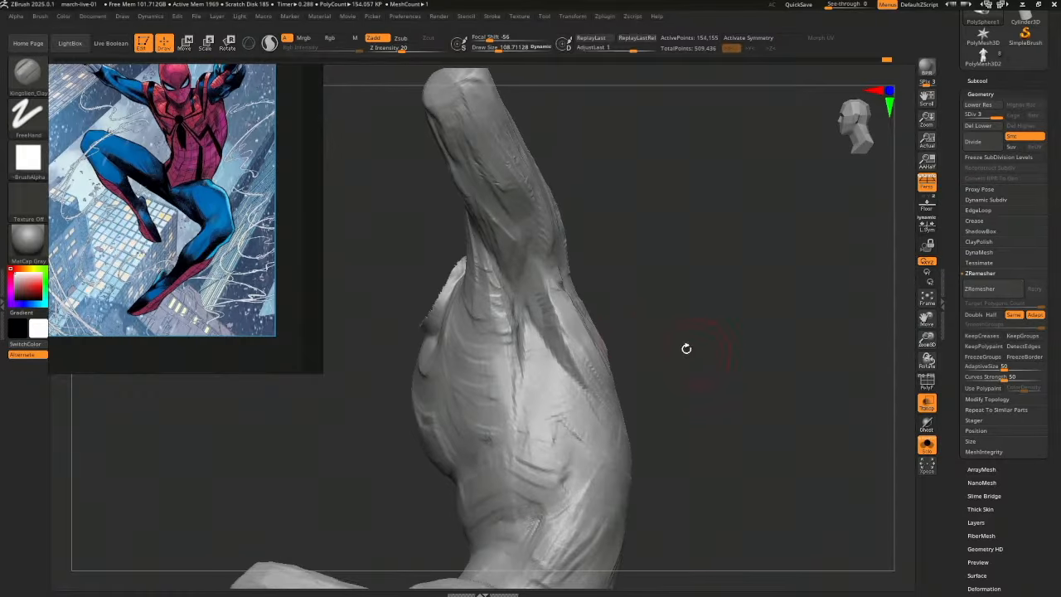
left_click_drag(630, 331, 636, 322)
Reshape the armpit and the contour of the raised arm with the Move brush
key("s")
mouse_move(650, 318)
left_mouse_down()
mouse_move(554, 311)
mouse_move(564, 329)
left_mouse_up()
key("b")
key("m")
key("v")
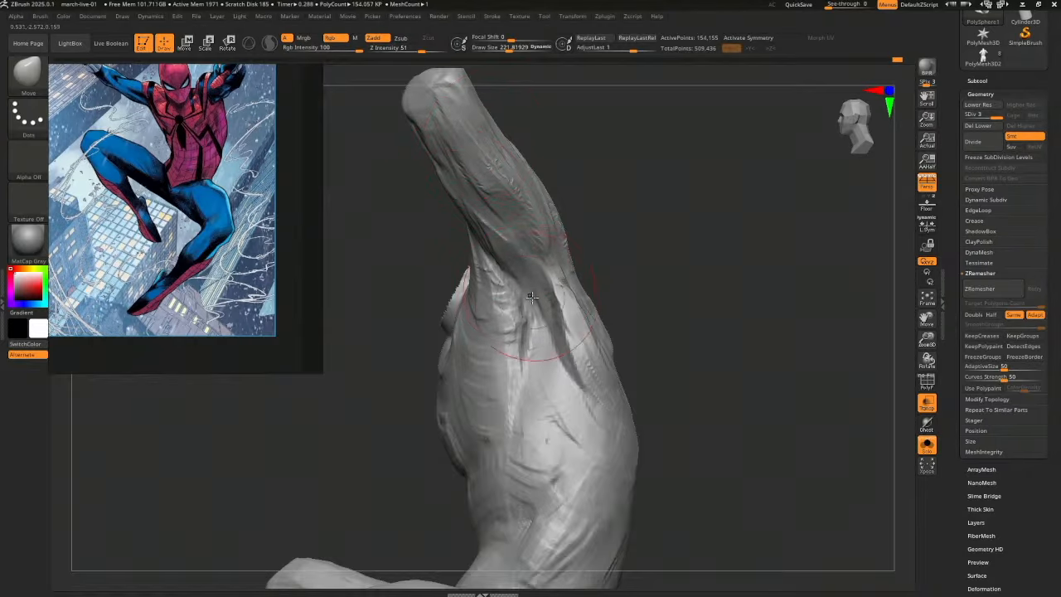
mouse_move(653, 284)
left_mouse_down()
mouse_move(630, 295)
mouse_move(591, 284)
left_mouse_up()
key("super")
key("super")
left_click_drag(693, 321, 648, 332)
left_click_drag(772, 242, 808, 236)
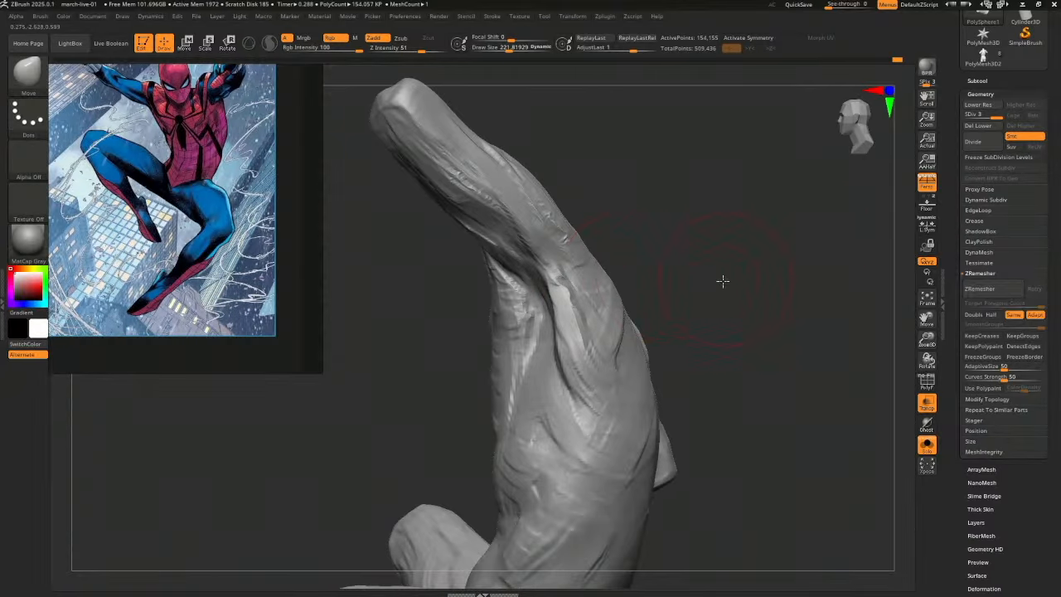
left_click_drag(723, 281, 648, 301)
left_click_drag(663, 161, 668, 296)
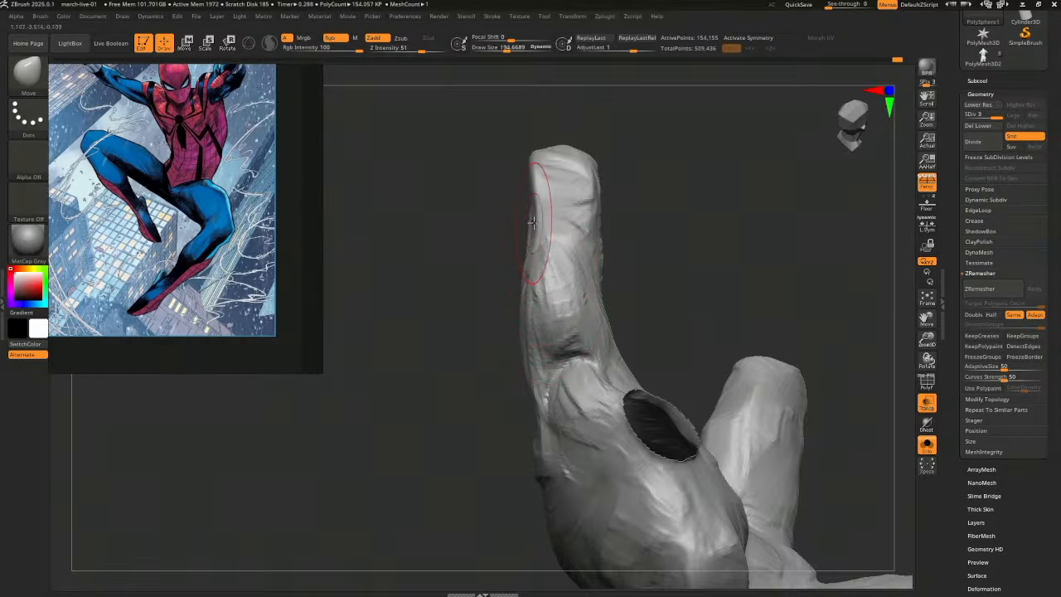
Push out both sides of the raised arm near its cut end with a larger Move brush
key("bracketright")
left_click_drag(540, 218, 525, 218)
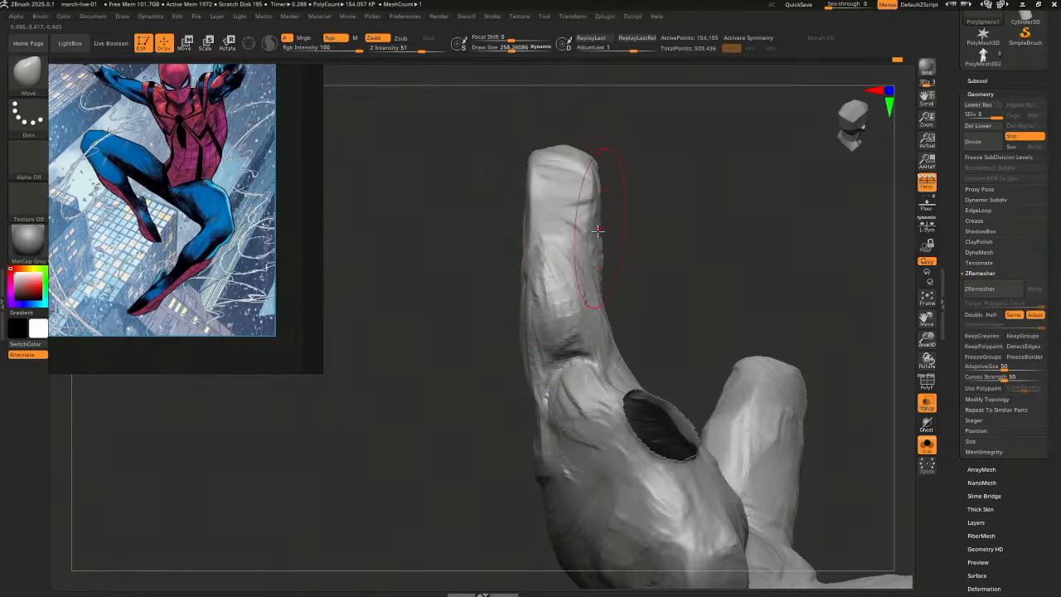
left_click_drag(588, 189, 595, 187)
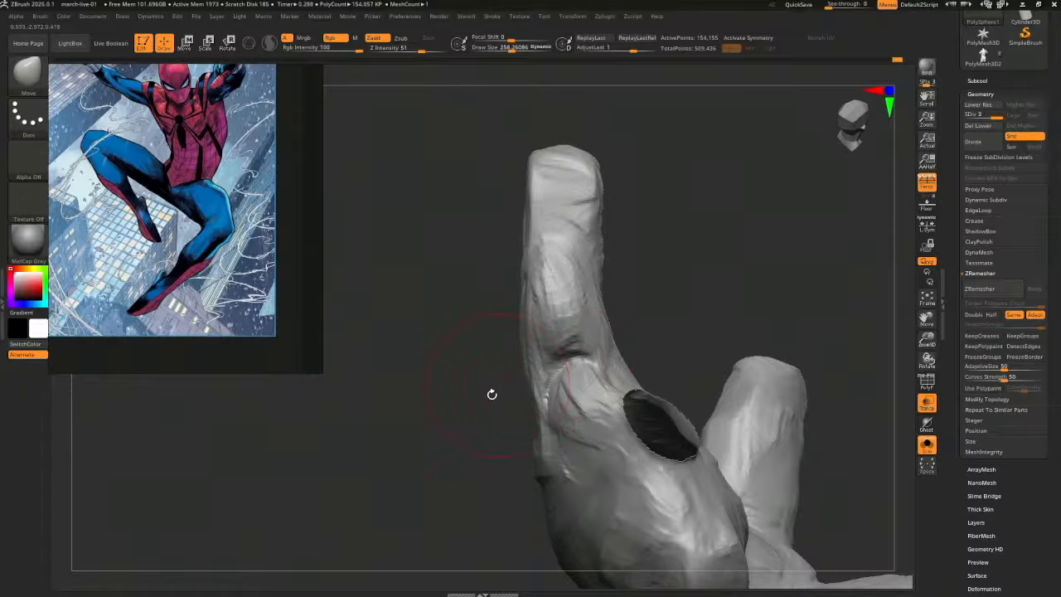
mouse_move(490, 393)
left_mouse_down()
mouse_move(720, 306)
mouse_move(788, 351)
mouse_move(750, 348)
mouse_move(765, 434)
mouse_move(763, 331)
mouse_move(764, 371)
mouse_move(780, 387)
left_mouse_up()
Annotate the armpit in red as meeting pec, lat, arm and rib planes, and clear the annotations
key("ctrl")
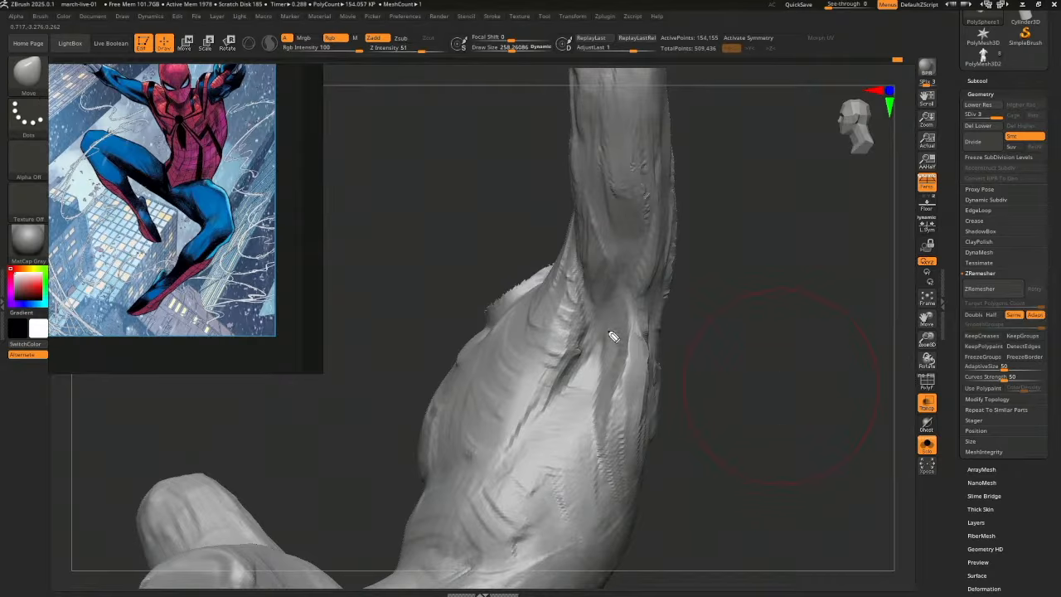
mouse_move(596, 321)
left_mouse_down()
mouse_move(589, 354)
mouse_move(613, 329)
left_mouse_up()
mouse_move(611, 327)
left_mouse_down()
mouse_move(605, 357)
mouse_move(537, 396)
mouse_move(570, 281)
left_mouse_up()
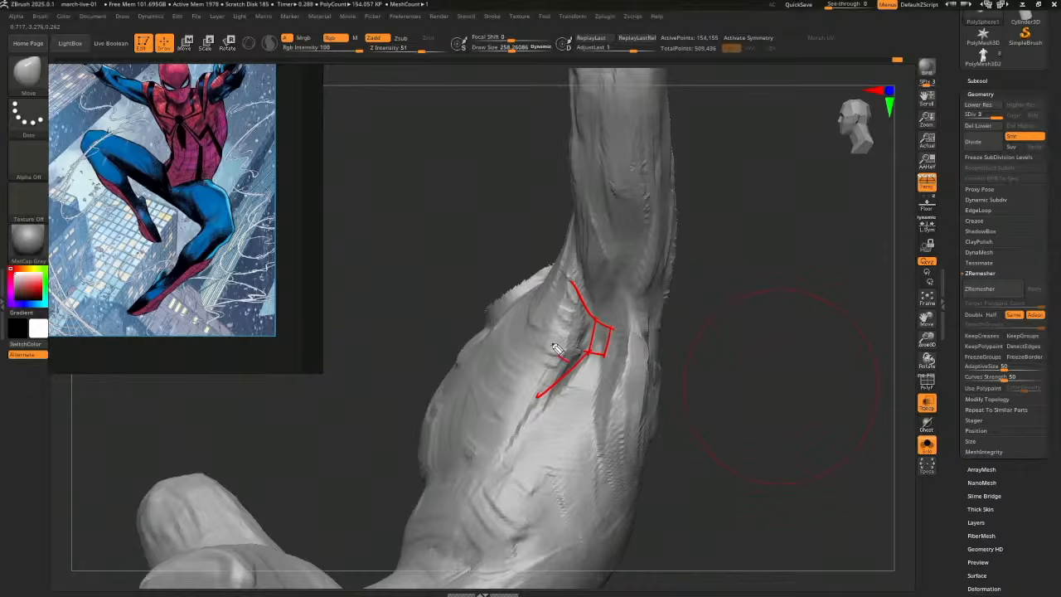
mouse_move(553, 343)
left_mouse_down()
mouse_move(572, 351)
mouse_move(603, 432)
left_mouse_up()
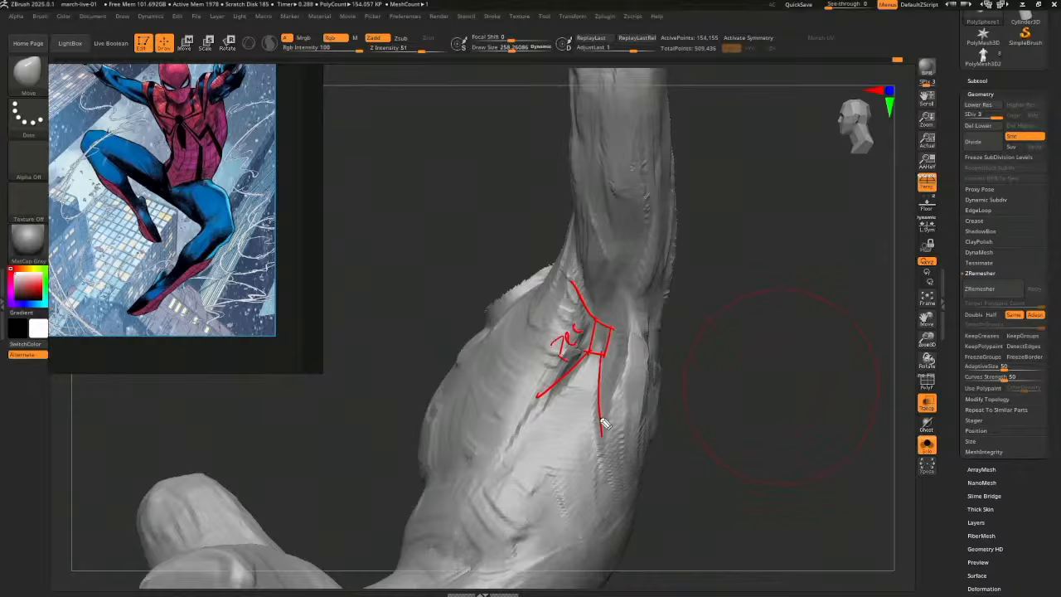
left_click_drag(613, 323, 643, 295)
left_click_drag(620, 358, 635, 357)
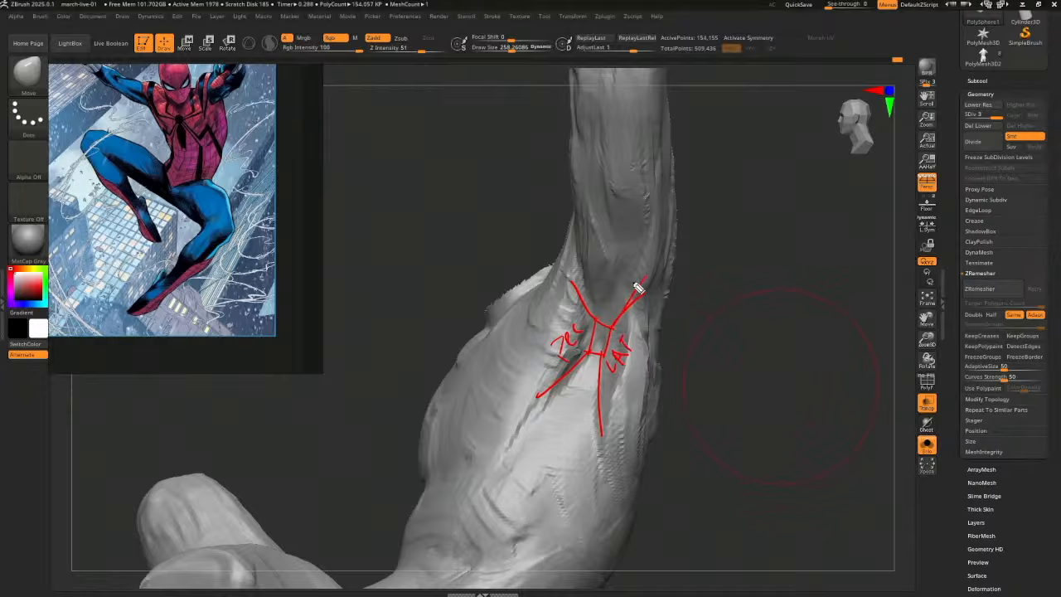
mouse_move(576, 279)
left_mouse_down()
mouse_move(641, 300)
mouse_move(610, 413)
left_mouse_up()
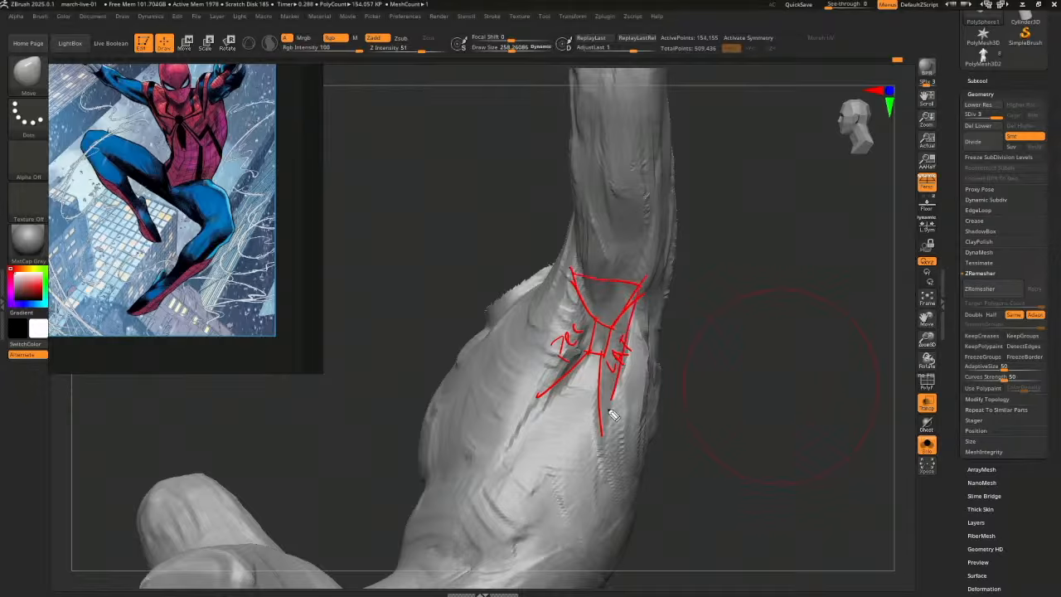
left_click_drag(577, 296, 540, 402)
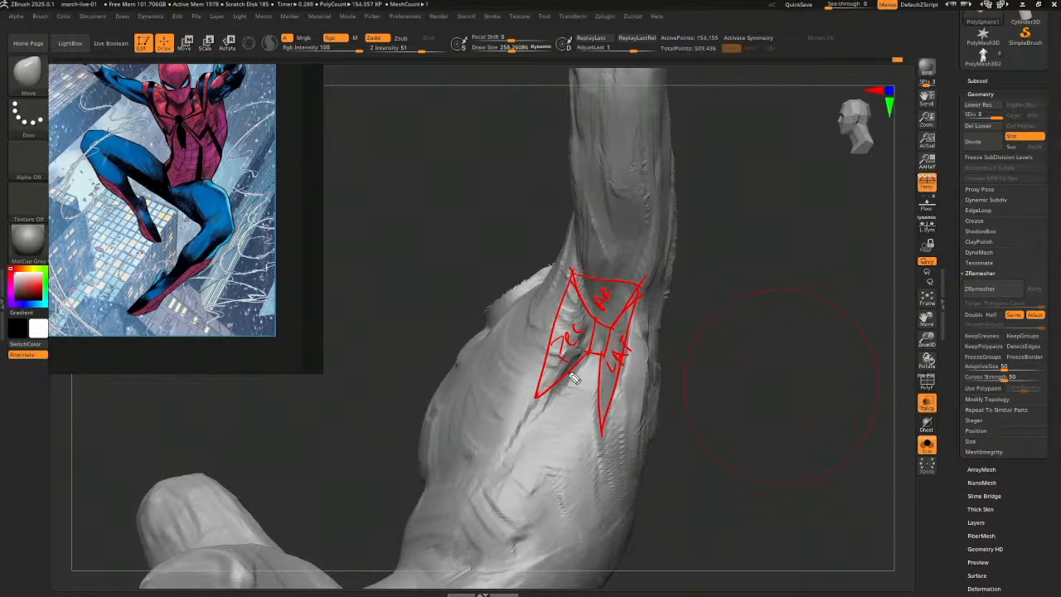
mouse_move(525, 407)
left_mouse_down()
mouse_move(604, 432)
mouse_move(566, 400)
mouse_move(584, 405)
left_mouse_up()
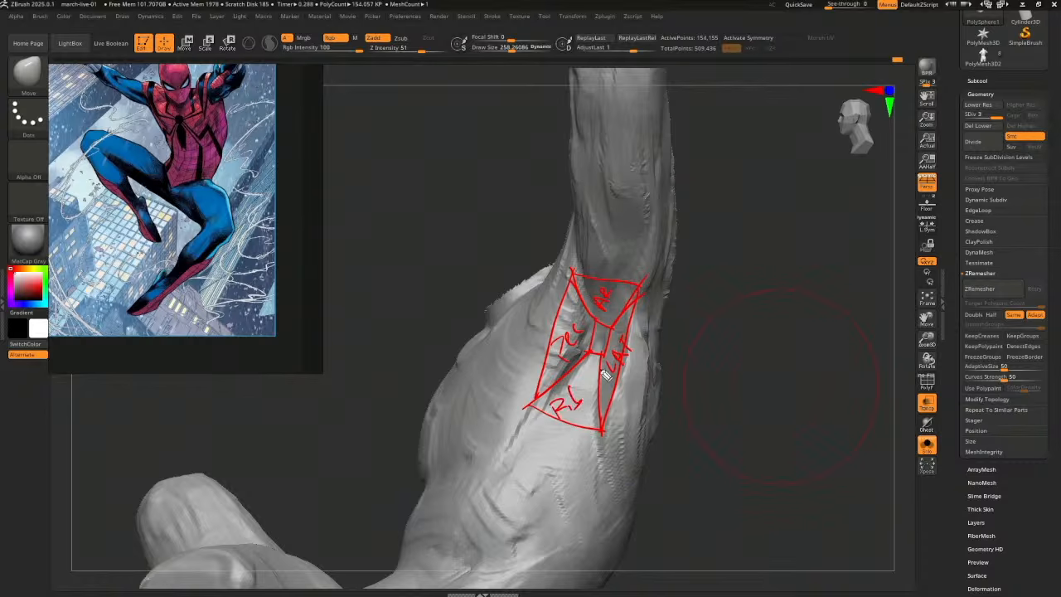
left_click_drag(603, 369, 585, 413)
key("ctrl+z")
key("Escape")
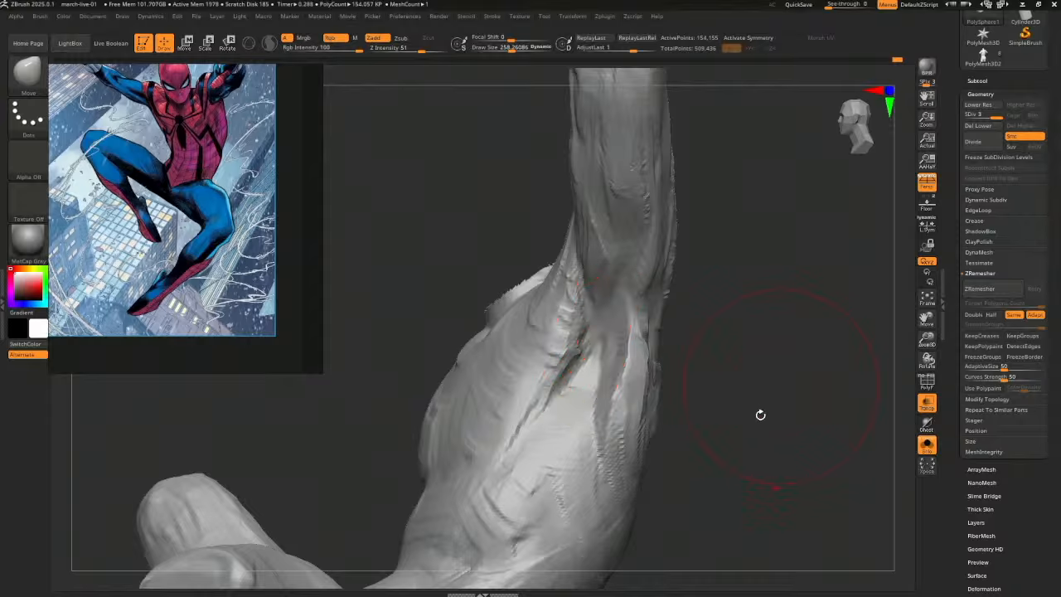
Sculpt the rib cage and lat below the raised arm's armpit with the clay brush
mouse_move(580, 397)
left_mouse_down()
mouse_move(587, 380)
mouse_move(575, 406)
left_mouse_up()
key("1")
key("s")
mouse_move(675, 372)
left_mouse_down()
mouse_move(744, 417)
mouse_move(655, 390)
left_mouse_up()
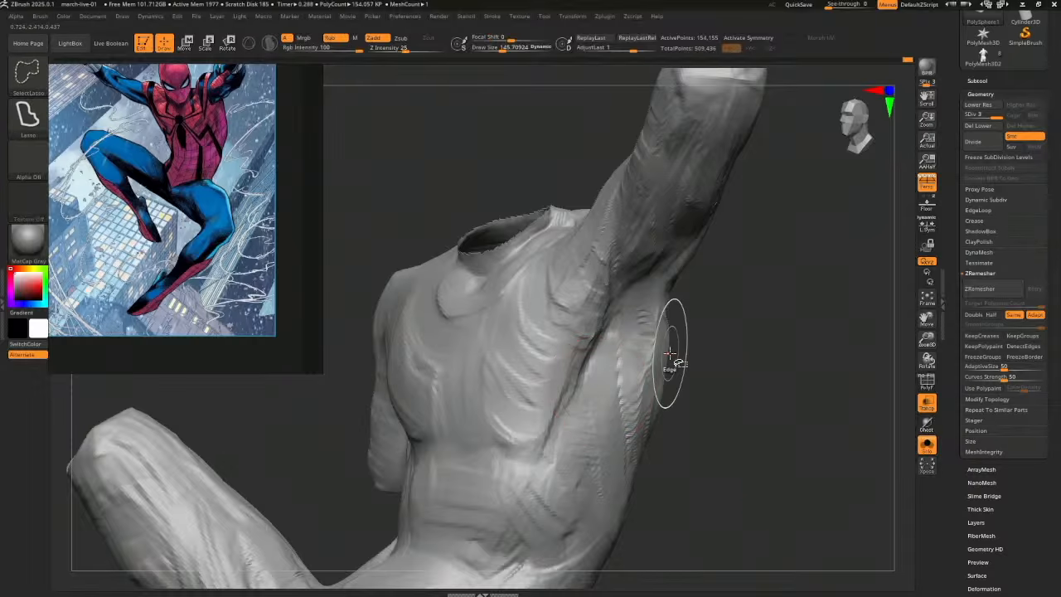
left_click(672, 362, "ctrl+shift")
left_click(682, 378, "ctrl+shift")
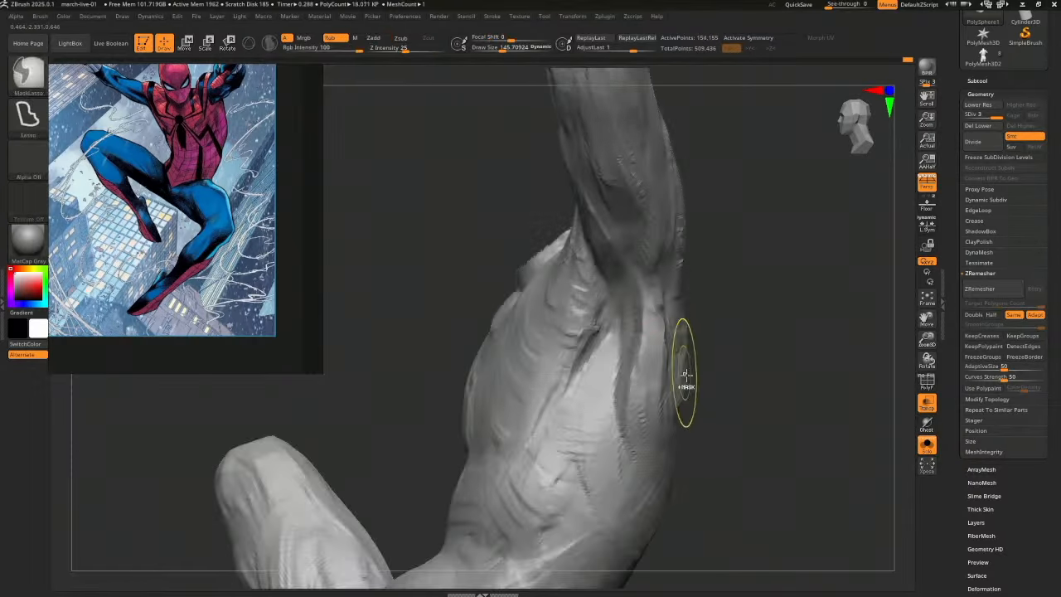
key("s")
left_click_drag(622, 389, 606, 386)
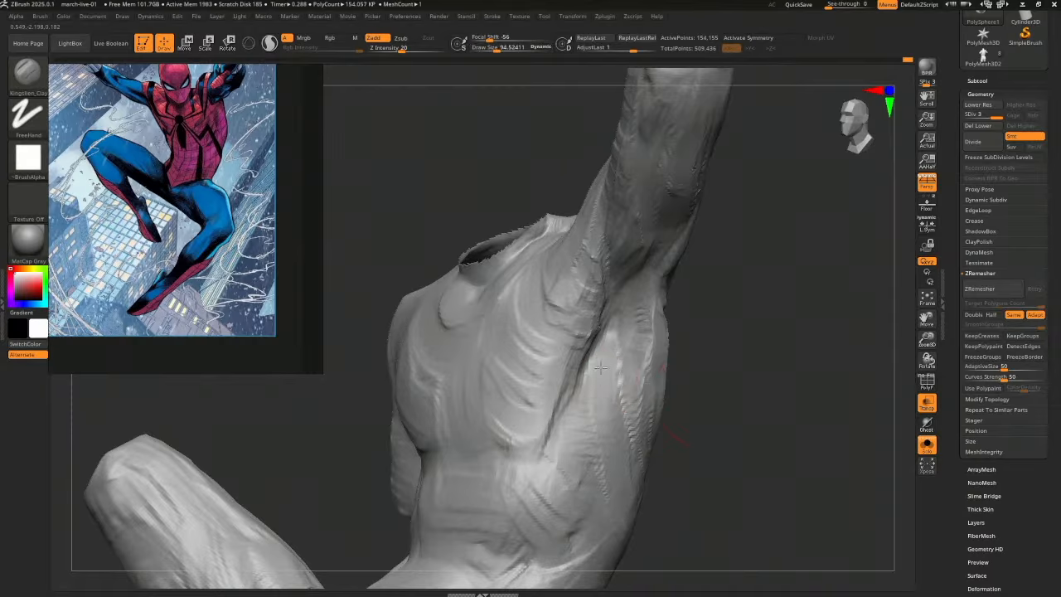
left_click_drag(686, 367, 724, 390)
left_click_drag(608, 327, 630, 404)
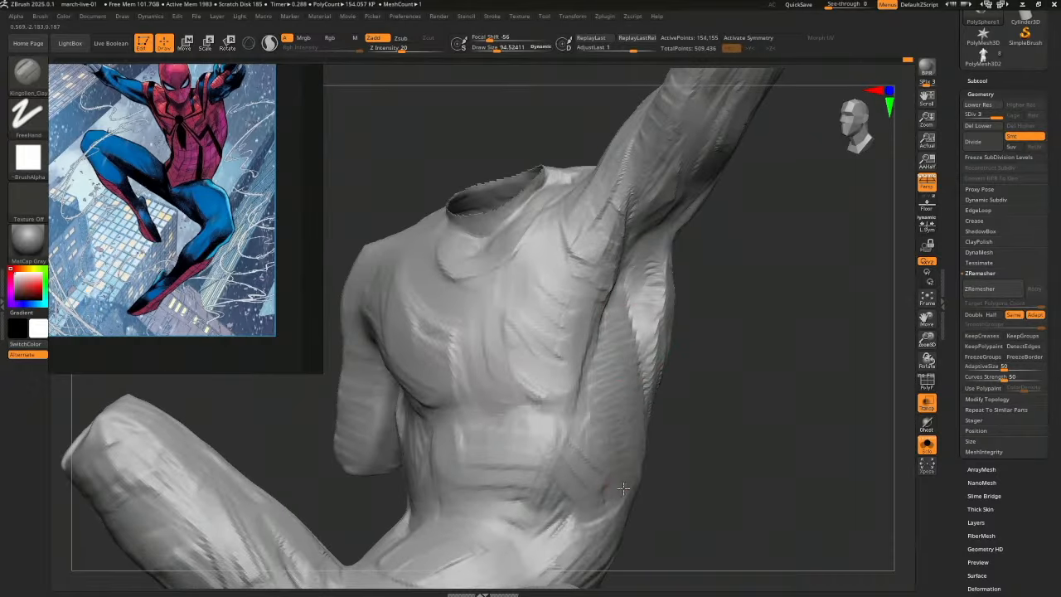
mouse_move(653, 478)
left_mouse_down()
mouse_move(632, 479)
mouse_move(681, 483)
mouse_move(616, 483)
left_mouse_up()
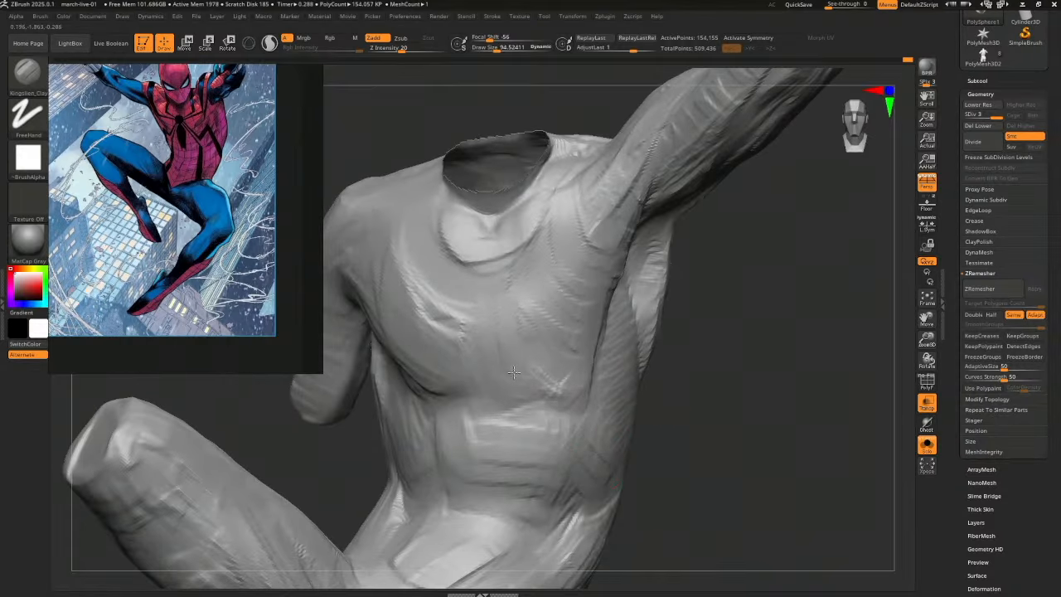
Sculpt the sternum and inner pectorals, and refine the collarbone area below the neck opening
left_click_drag(497, 284, 518, 392)
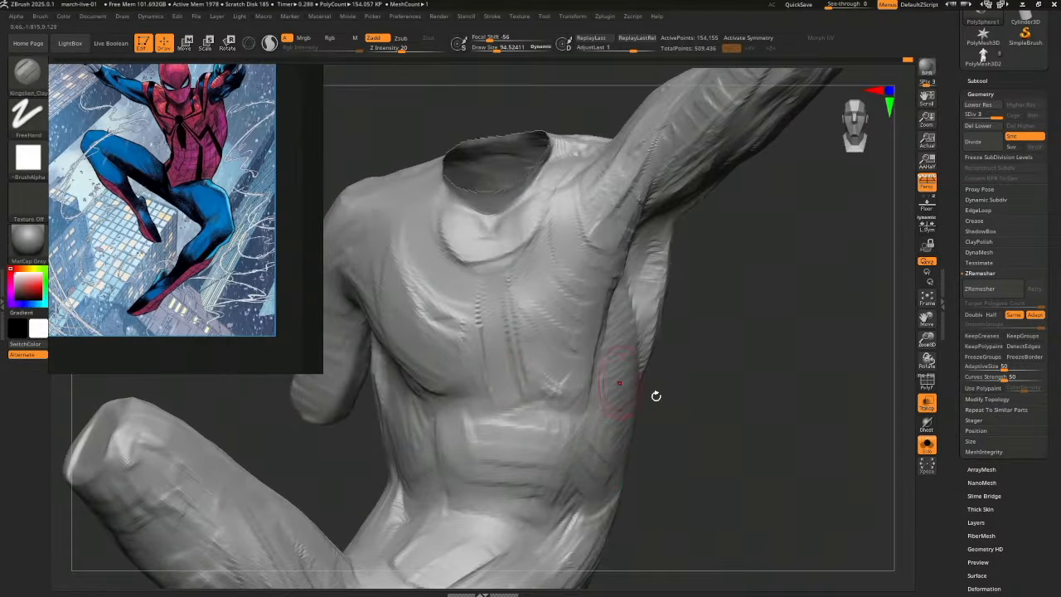
left_click_drag(656, 395, 550, 372)
mouse_move(505, 332)
left_mouse_down()
mouse_move(727, 431)
mouse_move(589, 420)
left_mouse_up()
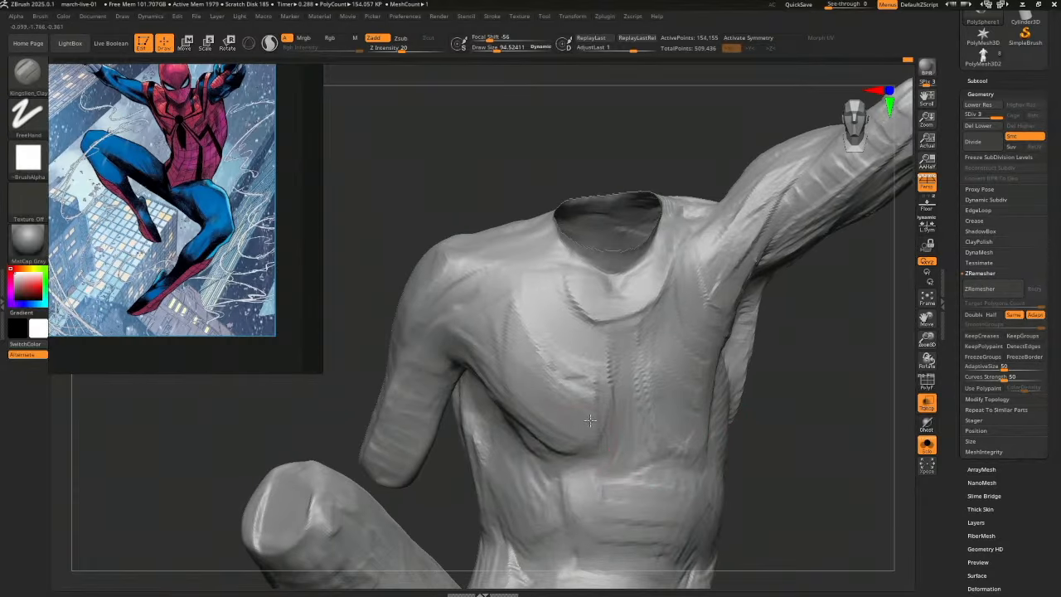
left_click_drag(765, 319, 712, 310)
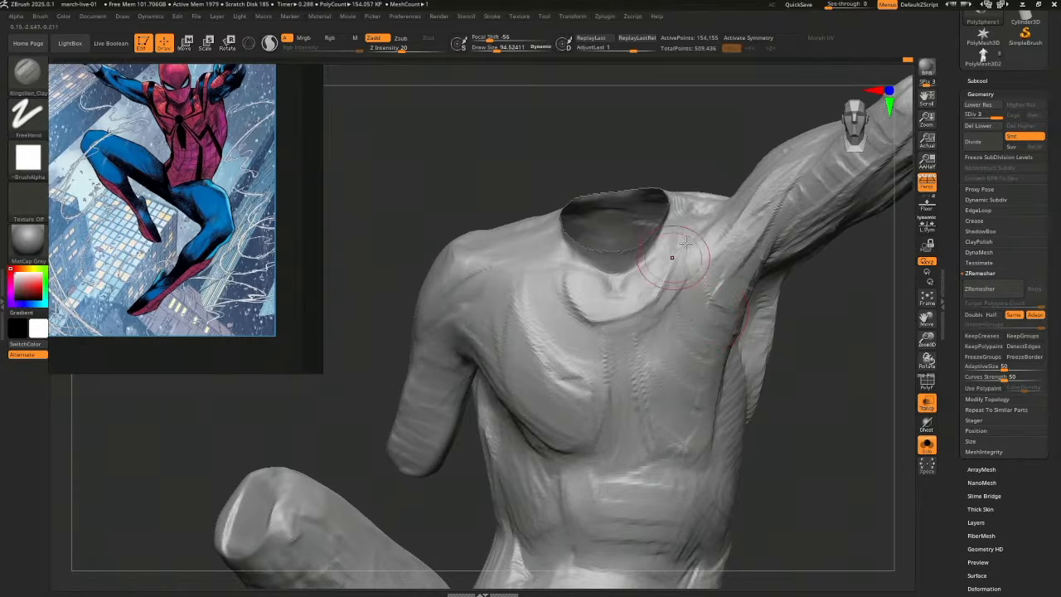
mouse_move(630, 290)
left_mouse_down()
mouse_move(591, 300)
mouse_move(654, 323)
left_mouse_up()
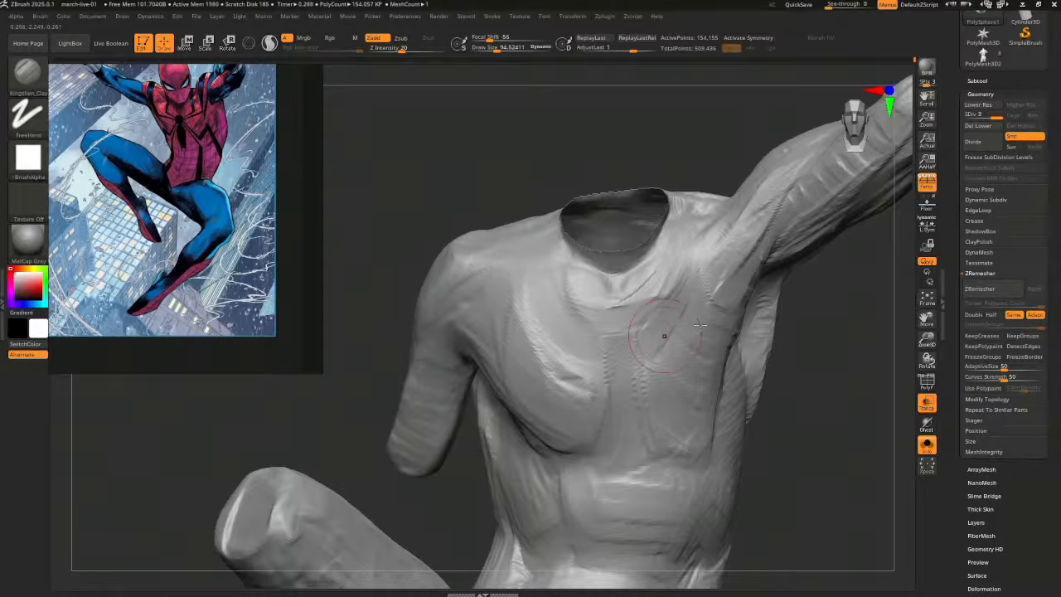
mouse_move(805, 402)
left_mouse_down()
mouse_move(800, 393)
mouse_move(707, 408)
mouse_move(757, 419)
mouse_move(729, 431)
mouse_move(760, 436)
left_mouse_up()
Refine the lower pectoral and flank on the lowered arm's side, and unhide the head
left_click_drag(587, 370, 557, 376)
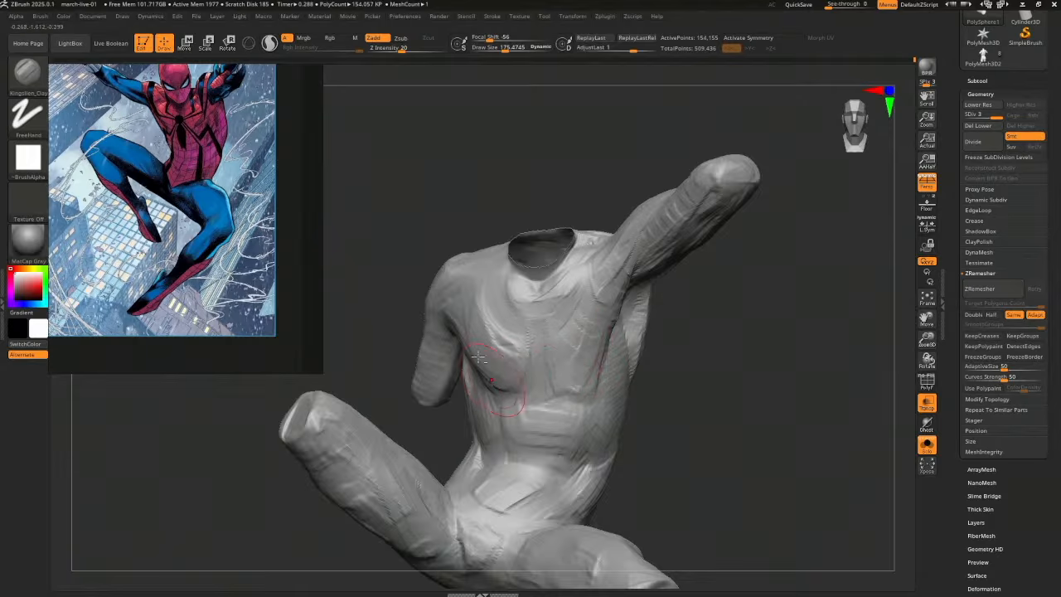
left_click_drag(449, 420, 467, 419)
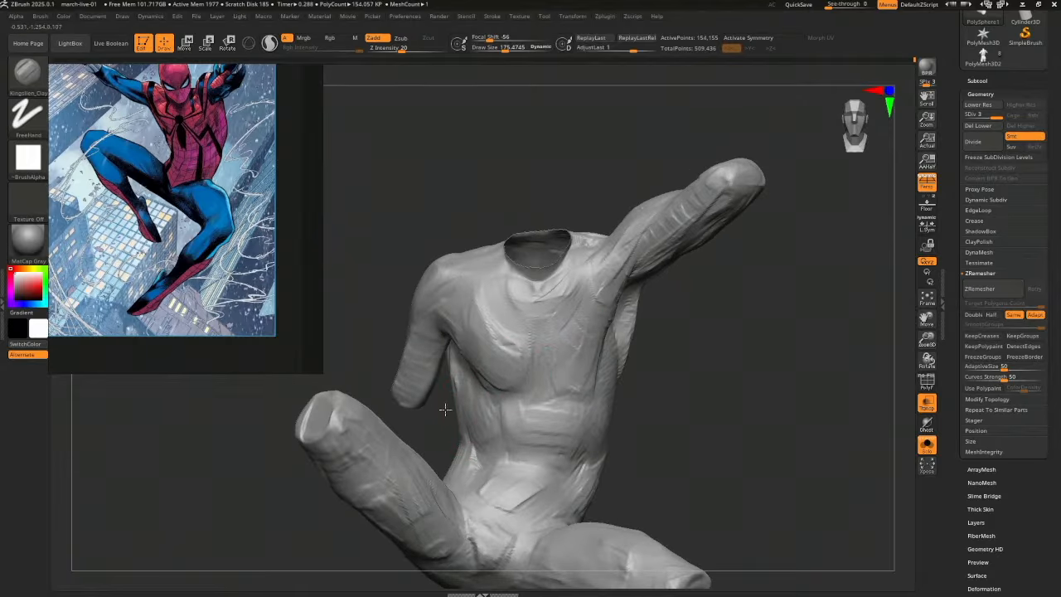
mouse_move(651, 409)
left_mouse_down()
mouse_move(663, 413)
mouse_move(428, 421)
mouse_move(429, 398)
mouse_move(689, 390)
mouse_move(703, 448)
mouse_move(664, 447)
left_mouse_up()
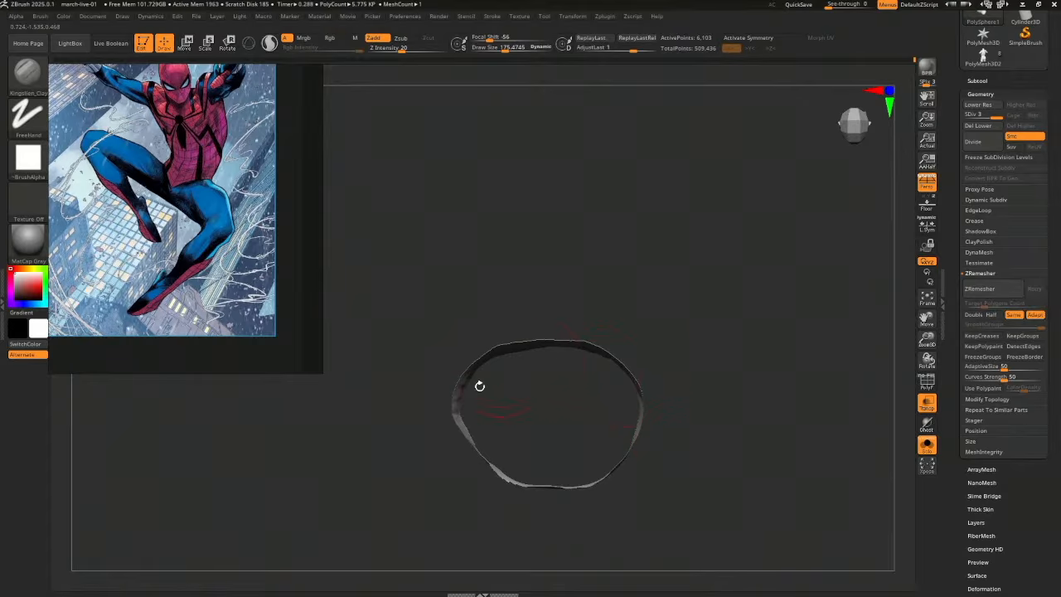
left_click(540, 420, "ctrl+shift")
mouse_move(501, 492)
left_mouse_down()
mouse_move(613, 288)
mouse_move(803, 429)
mouse_move(712, 384)
mouse_move(618, 433)
left_mouse_up()
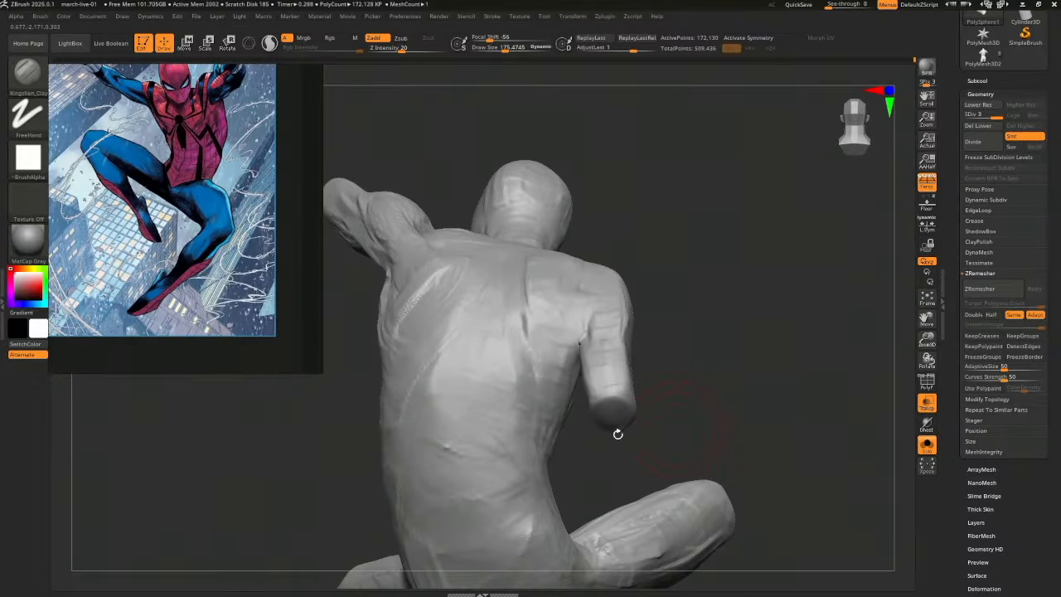
Adjust the lowered arm's shoulder, the upper back and the raised arm's shoulder contour with the Move brush
key("b")
key("m")
key("v")
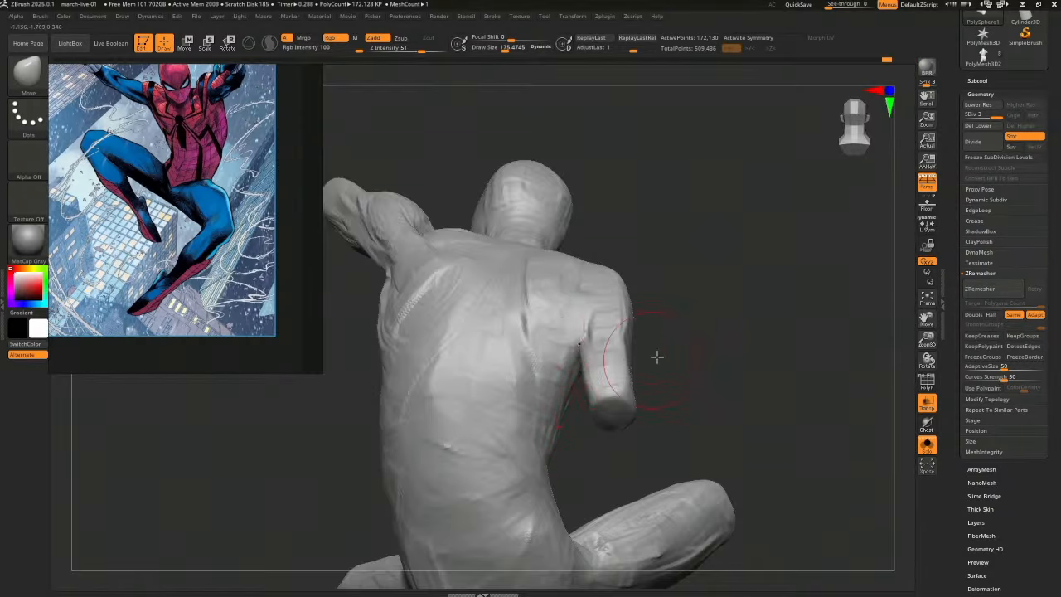
mouse_move(656, 355)
left_mouse_down()
mouse_move(621, 315)
mouse_move(589, 308)
left_mouse_up()
key("s")
mouse_move(628, 272)
left_mouse_down("alt")
mouse_move(745, 307)
mouse_move(777, 303)
left_mouse_up("alt")
key("s")
left_click_drag(494, 360, 488, 360)
left_click_drag(514, 265, 609, 275)
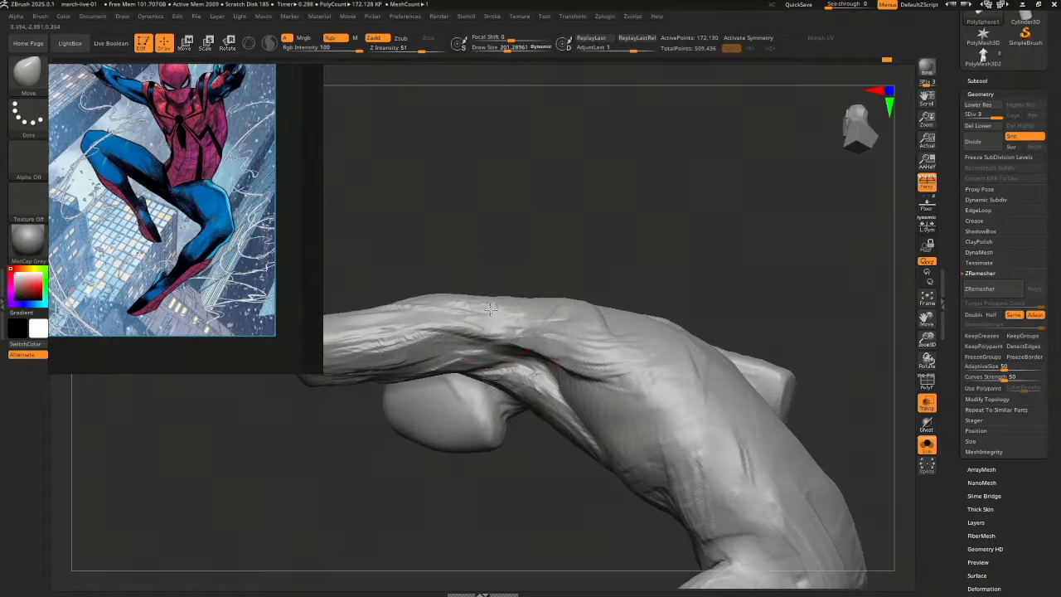
mouse_move(443, 342)
left_mouse_down()
mouse_move(430, 341)
mouse_move(459, 344)
mouse_move(407, 339)
left_mouse_up()
mouse_move(570, 270)
left_mouse_down("alt")
mouse_move(670, 279)
mouse_move(614, 277)
mouse_move(590, 288)
left_mouse_up("alt")
mouse_move(621, 227)
left_mouse_down()
mouse_move(658, 249)
mouse_move(711, 311)
mouse_move(613, 358)
mouse_move(668, 327)
mouse_move(578, 342)
left_mouse_up()
left_click_drag(671, 375, 738, 349)
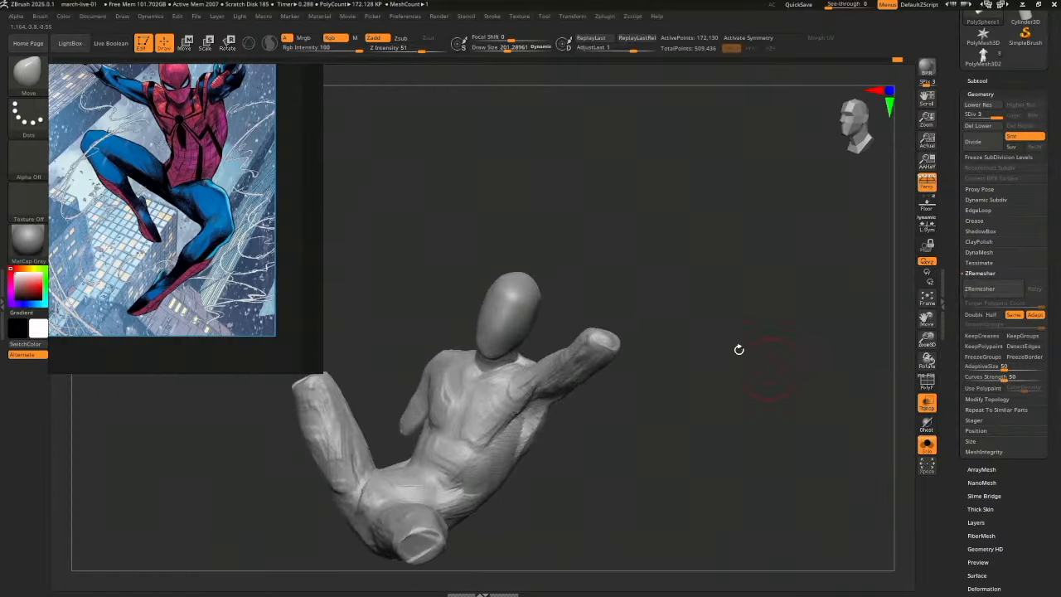
Restore the figure's stored reference view and refine the waist contour with a smaller Move brush
left_click(73, 388)
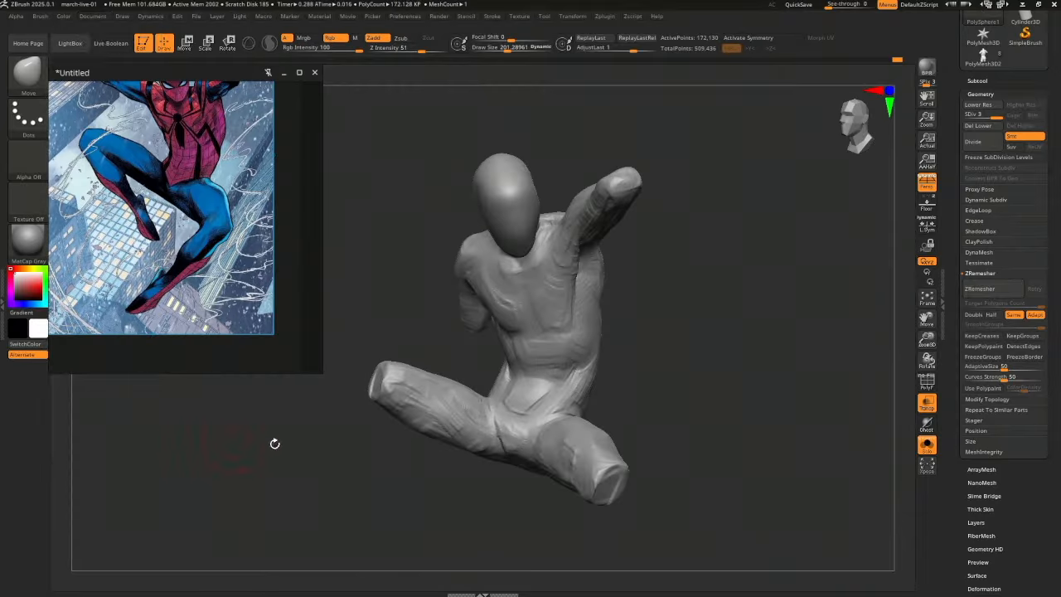
key("space")
mouse_move(711, 324)
left_mouse_down()
mouse_move(740, 324)
mouse_move(772, 400)
mouse_move(752, 438)
left_mouse_up()
key("s")
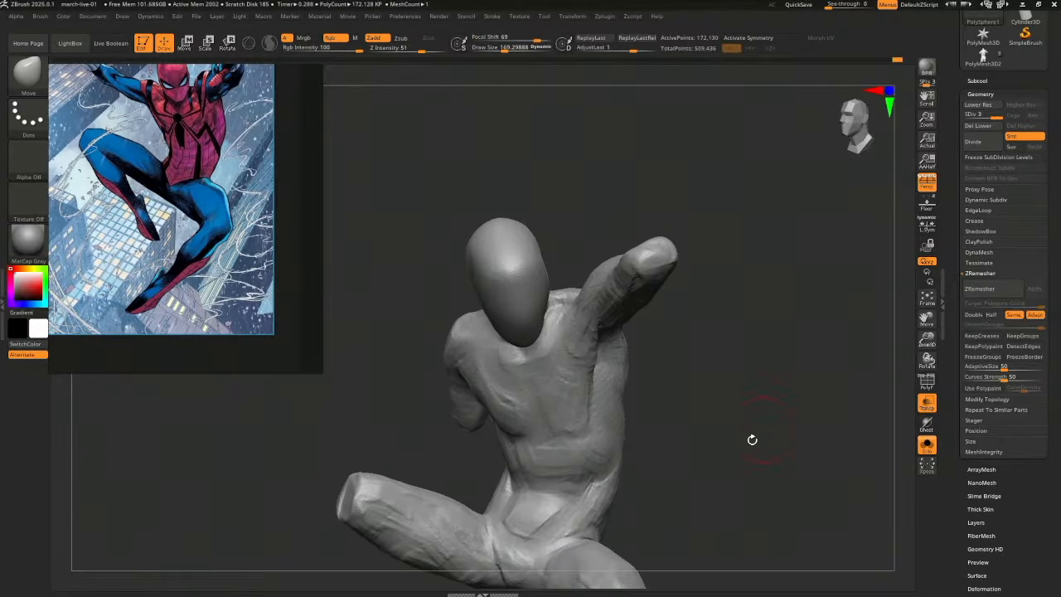
key("ctrl+z")
key("s")
mouse_move(627, 425)
left_mouse_down()
mouse_move(584, 430)
mouse_move(599, 420)
mouse_move(636, 424)
mouse_move(595, 434)
left_mouse_up()
key("s")
Sculpt the waist and hip on the lowered arm's side with the clay brush
key("1")
left_click_drag(625, 390, 593, 398)
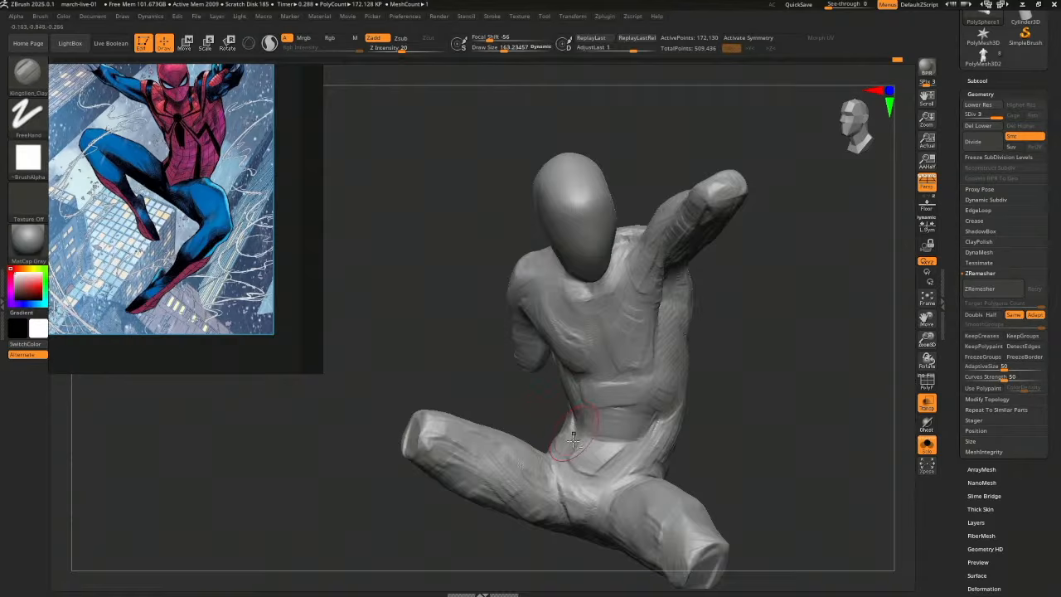
right_click_drag(646, 409, 624, 423)
right_click_drag(531, 424, 541, 445)
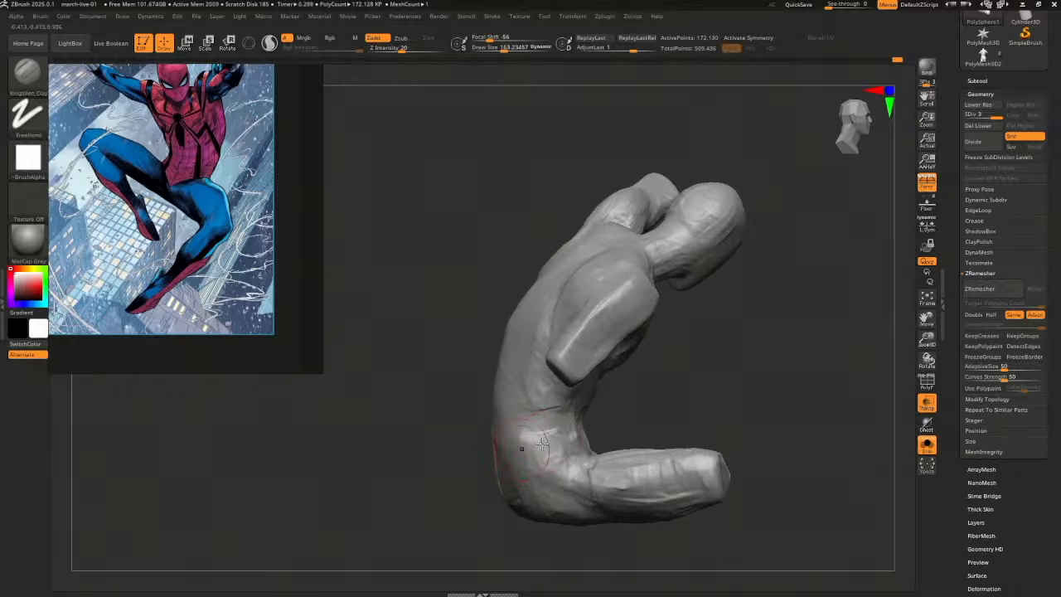
right_click_drag(514, 404, 566, 414)
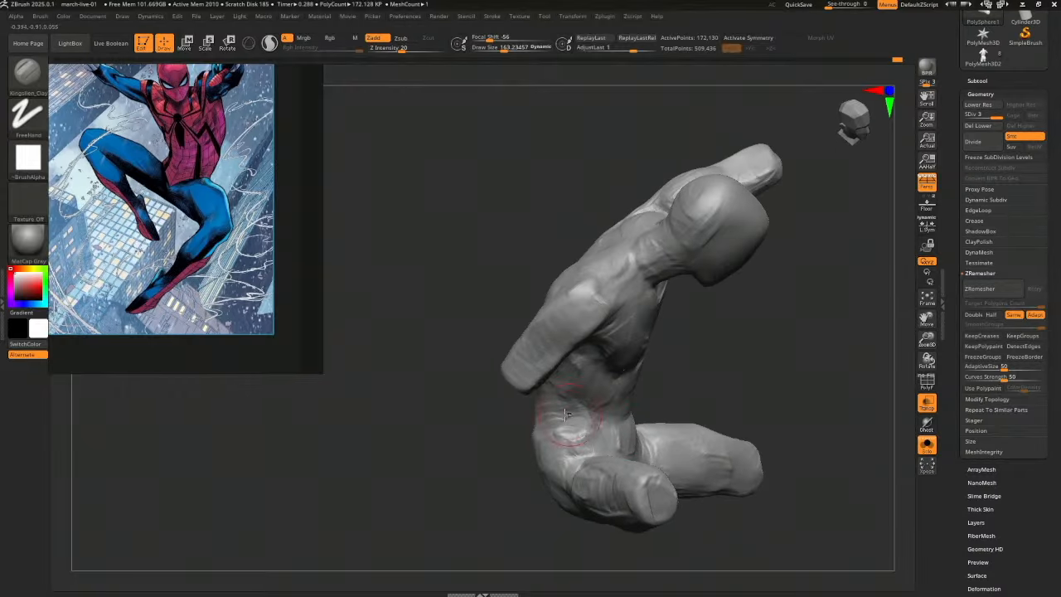
mouse_move(735, 391)
right_mouse_down()
mouse_move(698, 386)
mouse_move(758, 387)
mouse_move(696, 410)
right_mouse_up()
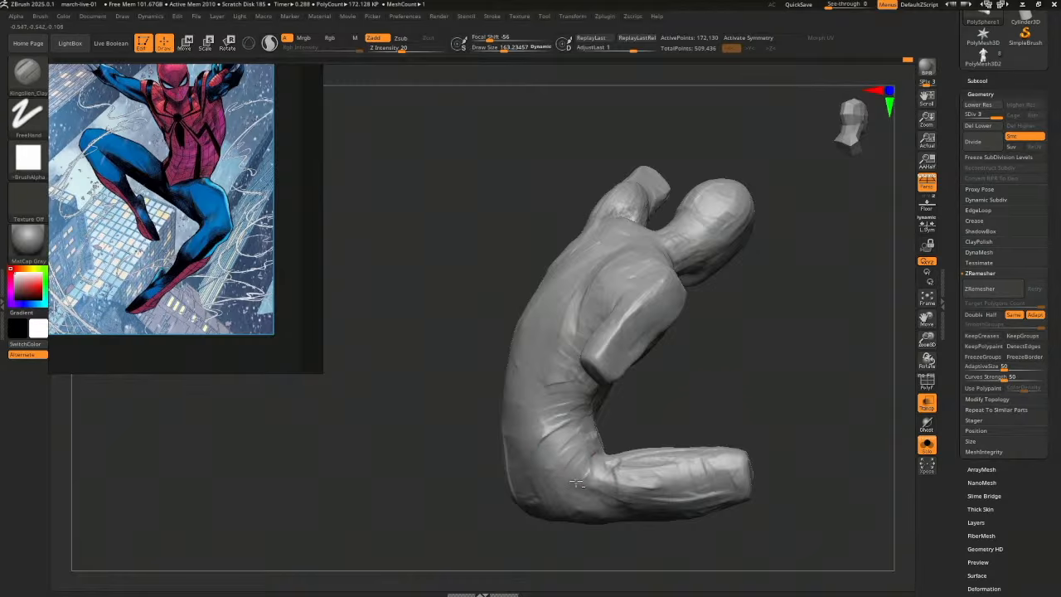
mouse_move(578, 483)
right_mouse_down()
mouse_move(765, 407)
mouse_move(669, 453)
right_mouse_up()
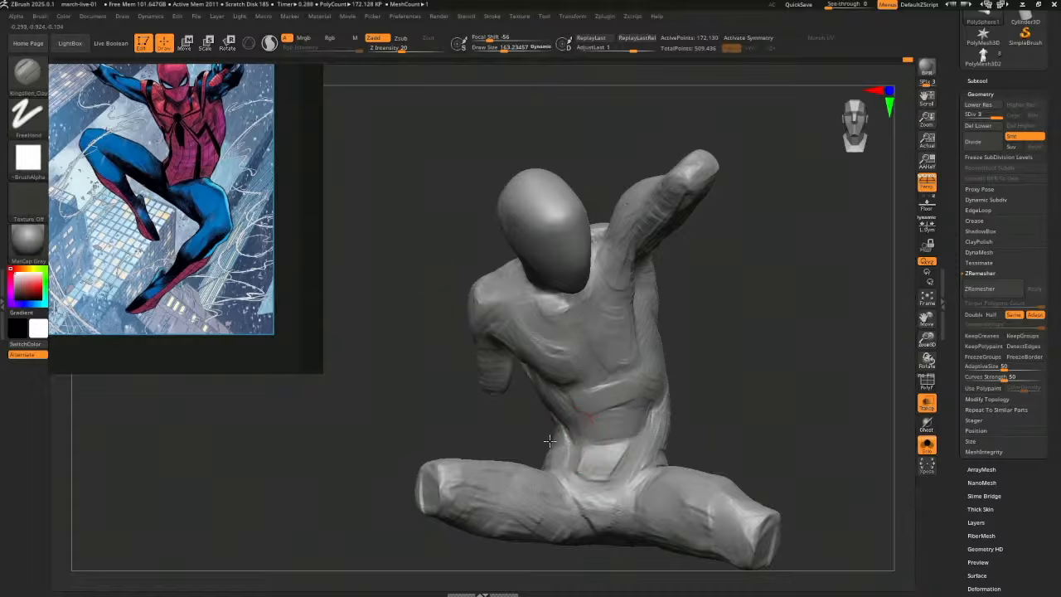
Refine the lower flank, hip and upper thigh crease below the lowered arm with the clay brush
mouse_move(549, 440)
right_mouse_down()
mouse_move(526, 443)
mouse_move(539, 424)
right_mouse_up()
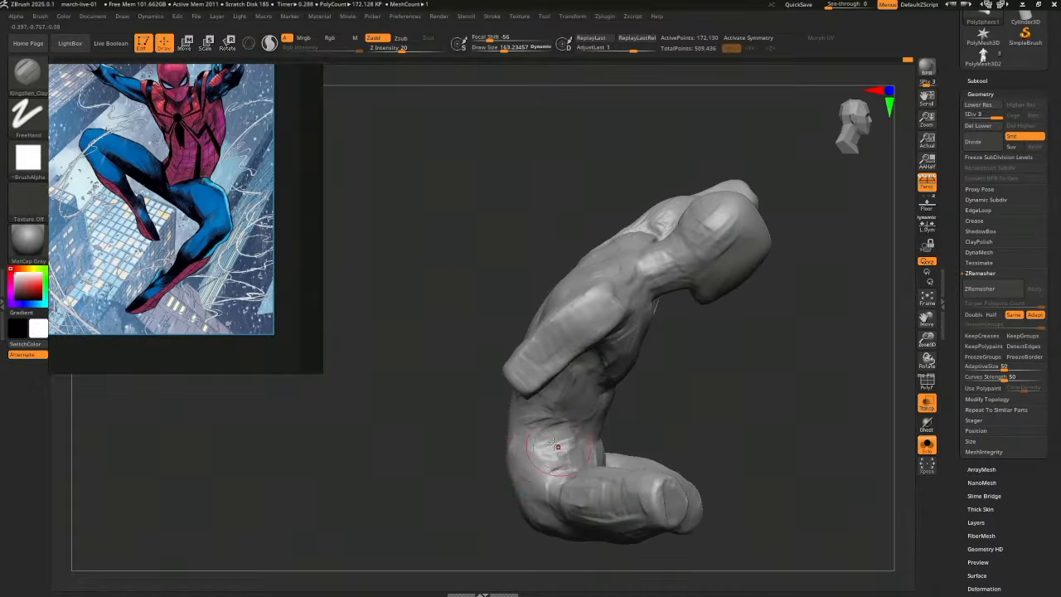
mouse_move(662, 419)
right_mouse_down()
mouse_move(538, 394)
mouse_move(490, 452)
mouse_move(515, 420)
mouse_move(609, 440)
mouse_move(520, 477)
right_mouse_up()
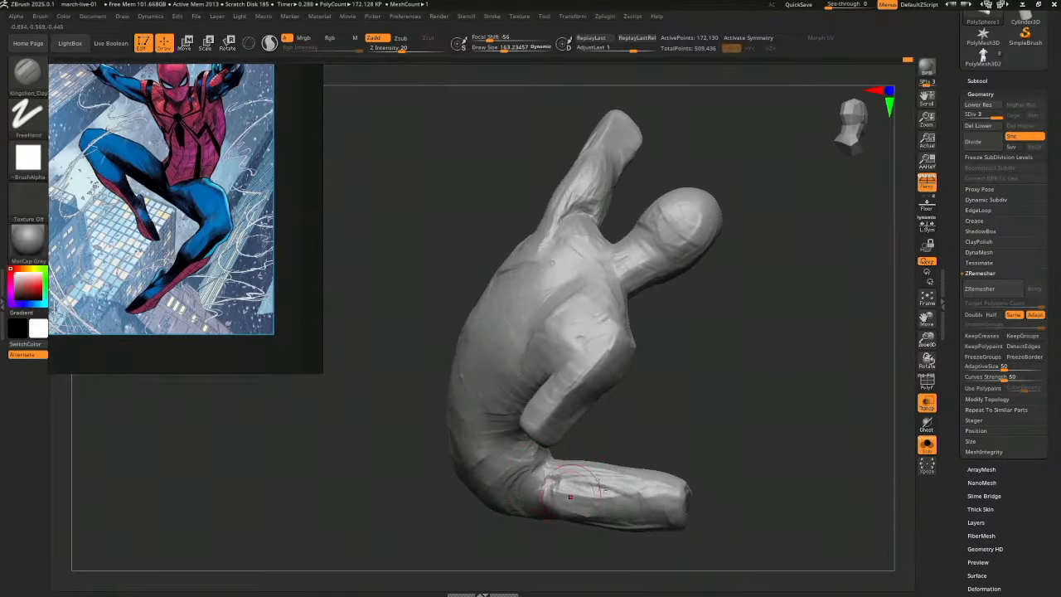
right_click_drag(599, 488, 530, 485)
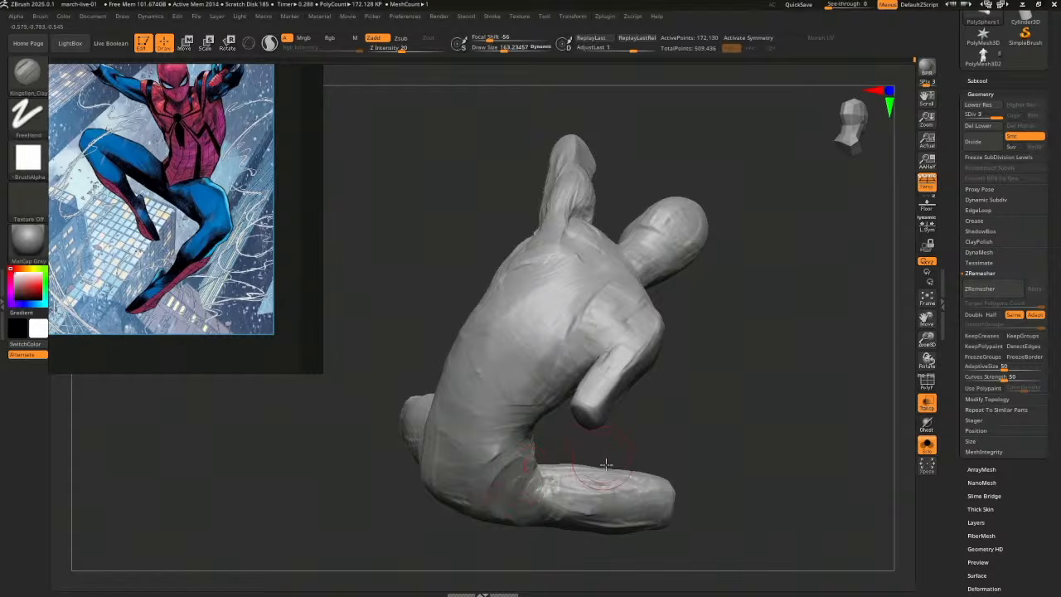
mouse_move(606, 464)
right_mouse_down()
mouse_move(546, 474)
mouse_move(522, 501)
mouse_move(538, 520)
right_mouse_up()
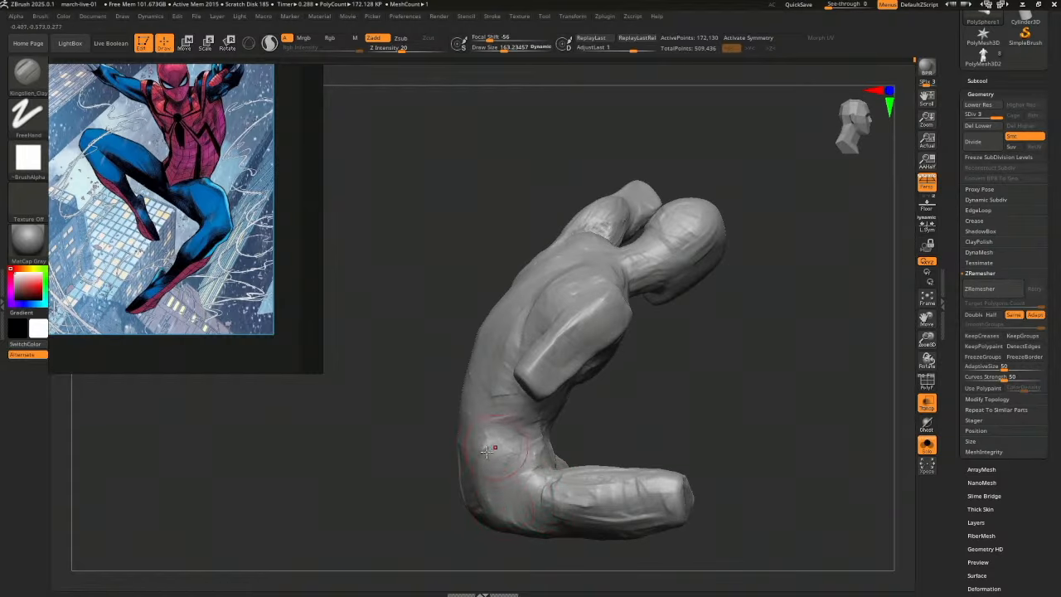
mouse_move(540, 363)
right_mouse_down()
mouse_move(447, 352)
mouse_move(699, 409)
mouse_move(684, 398)
right_mouse_up()
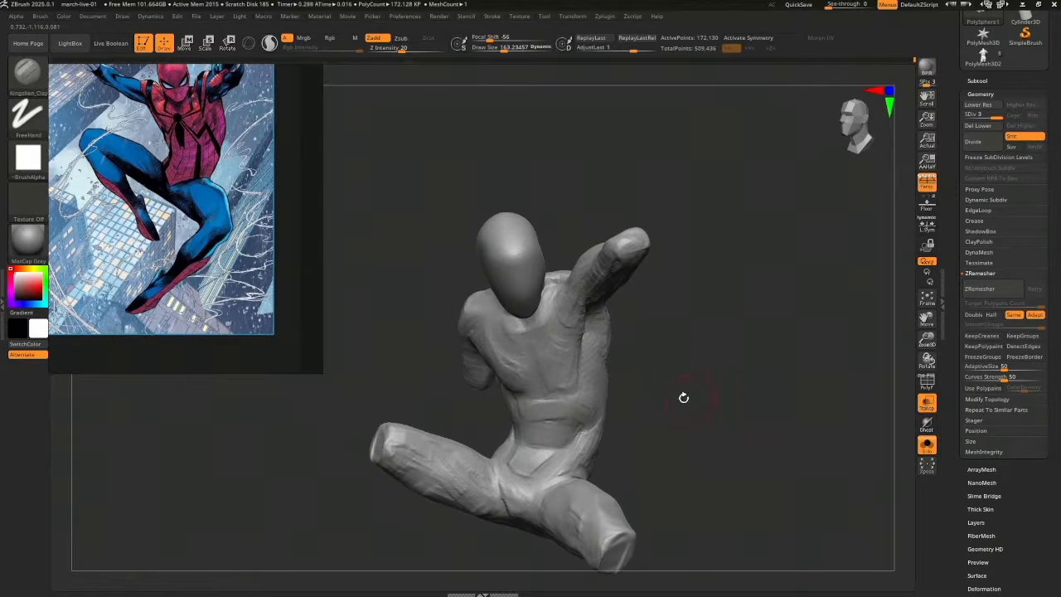
Switch to the Move brush, check the back, and return the figure to its stored reference view
key("b")
key("m")
key("v")
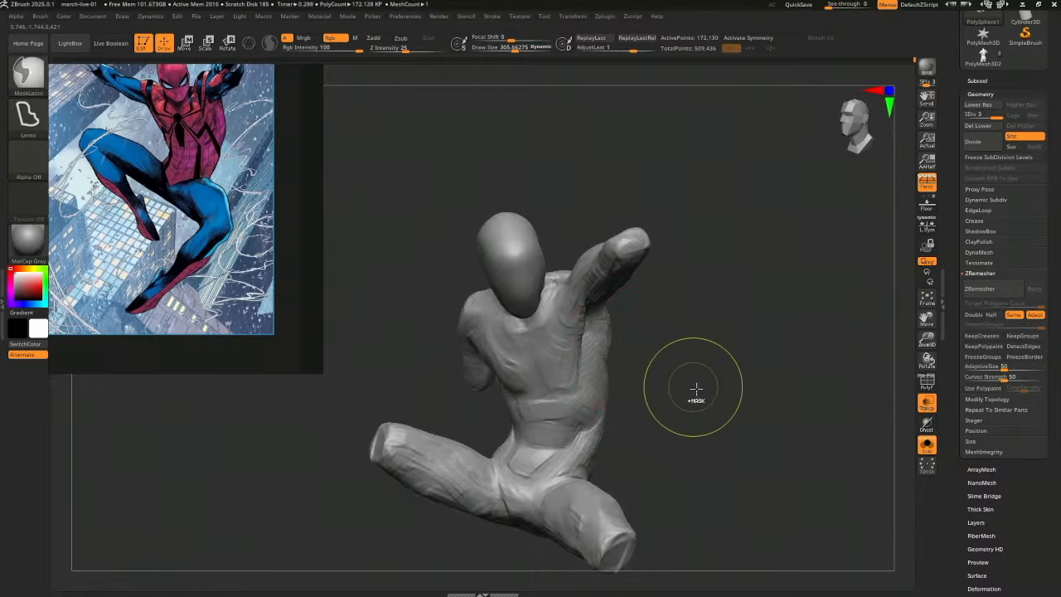
mouse_move(694, 386)
right_mouse_down()
mouse_move(721, 414)
mouse_move(640, 406)
mouse_move(639, 343)
right_mouse_up()
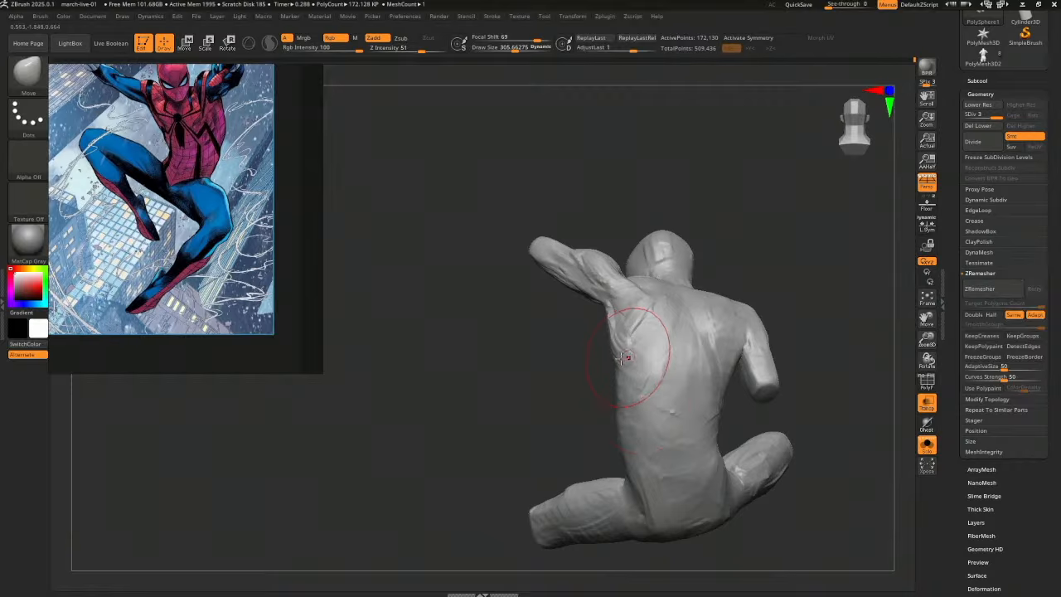
mouse_move(601, 379)
right_mouse_down()
mouse_move(651, 402)
mouse_move(674, 377)
right_mouse_up()
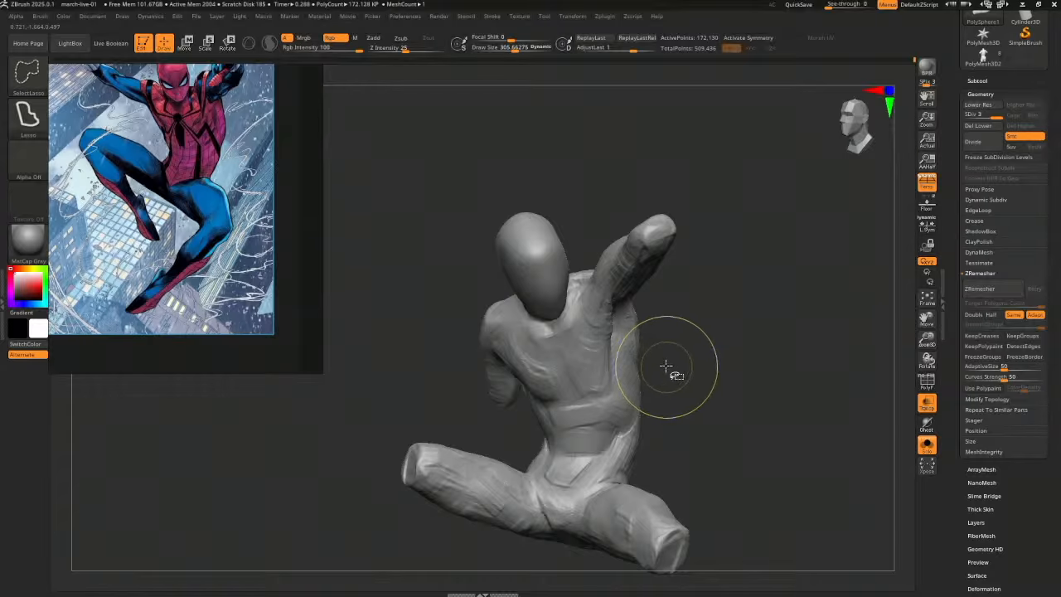
left_click(92, 16)
left_click(108, 395)
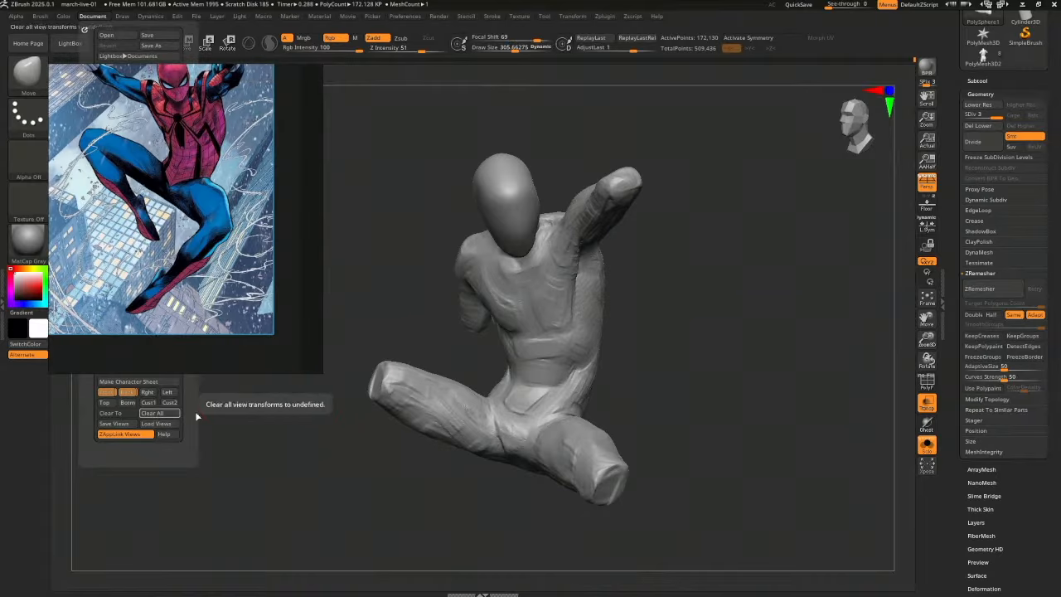
Mark the pelvis, torso sides, raised shoulder and head centre line in red over the comic reference and figure
key("s")
left_click_drag(544, 358, 552, 358)
left_click_drag(649, 314, 651, 340, "alt")
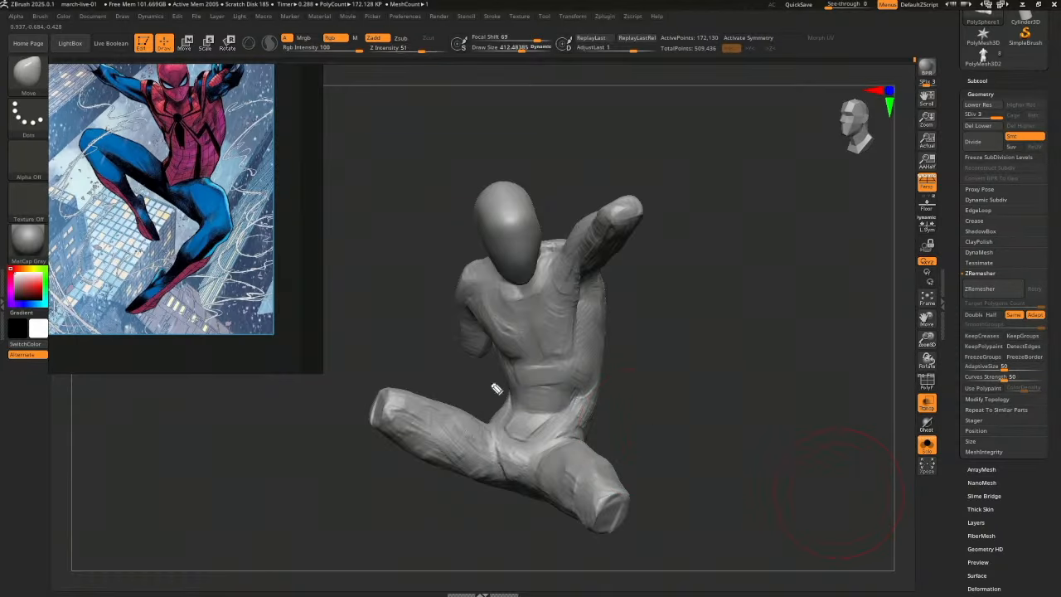
left_click_drag(178, 182, 181, 180)
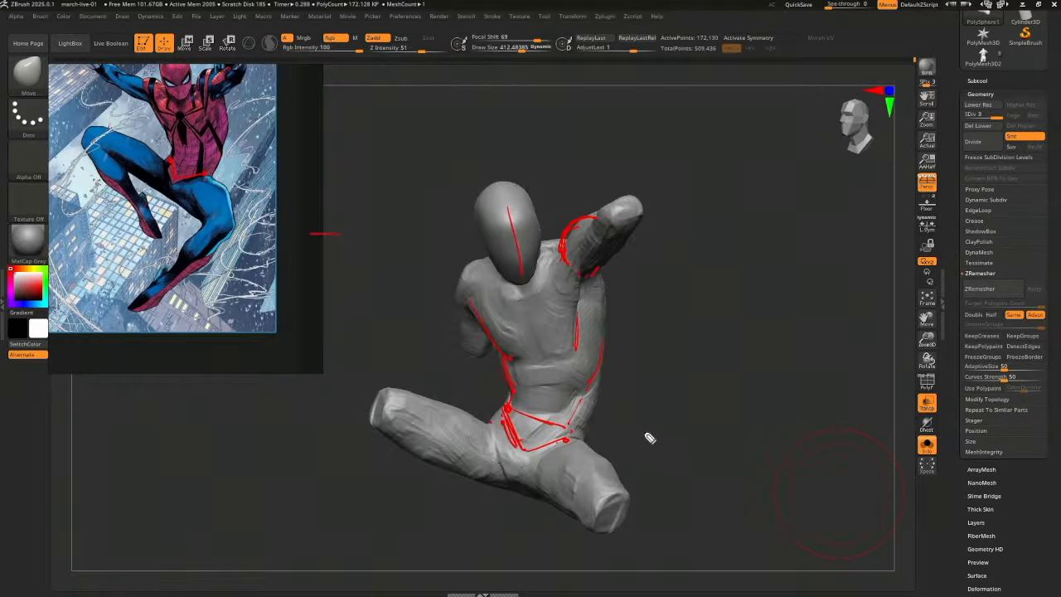
Adjust the torso and the raised arm's shoulder against the red guide marks with a large Move brush
left_click_drag(648, 431, 701, 429)
key("s")
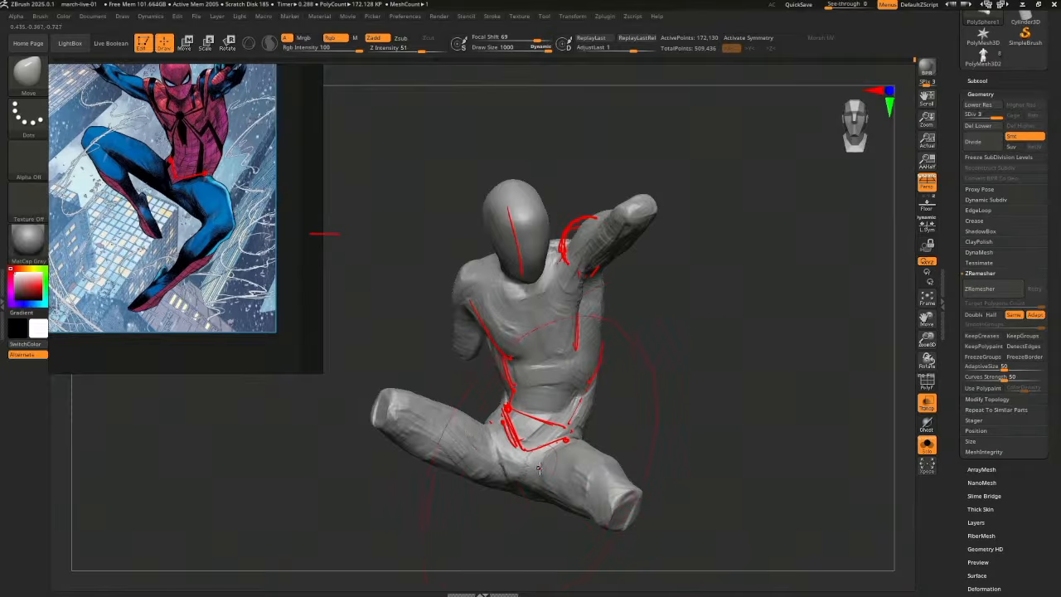
key("s")
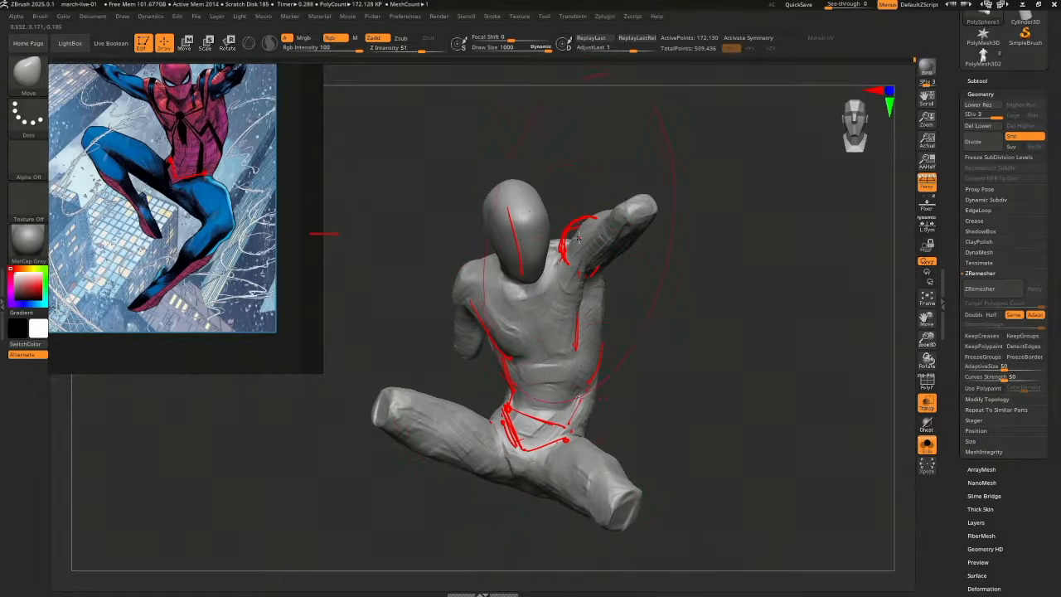
key("s")
left_click_drag(578, 238, 551, 237)
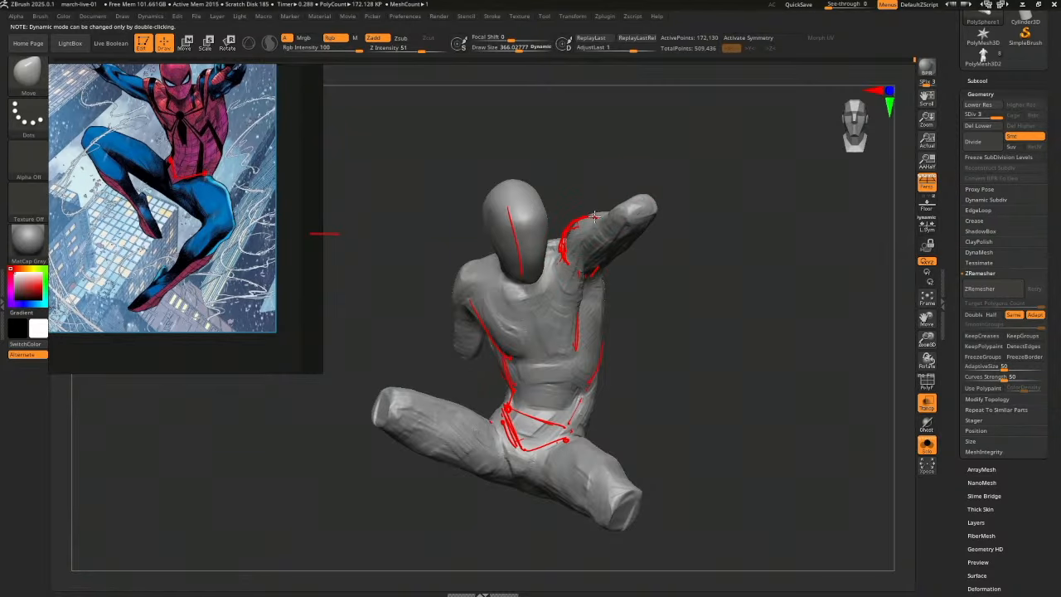
key("s")
mouse_move(593, 232)
left_mouse_down()
mouse_move(608, 232)
mouse_move(573, 253)
left_mouse_up()
key("s")
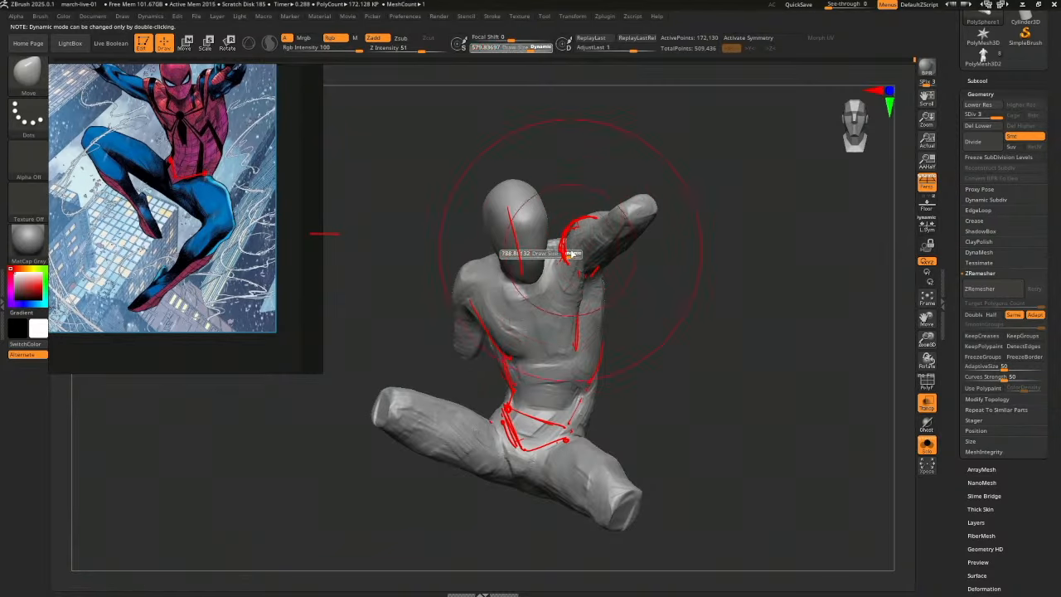
Nudge the head, waist and pelvis into position with the Move brush
left_click_drag(521, 228, 517, 225)
key("s")
left_click_drag(549, 390, 543, 389)
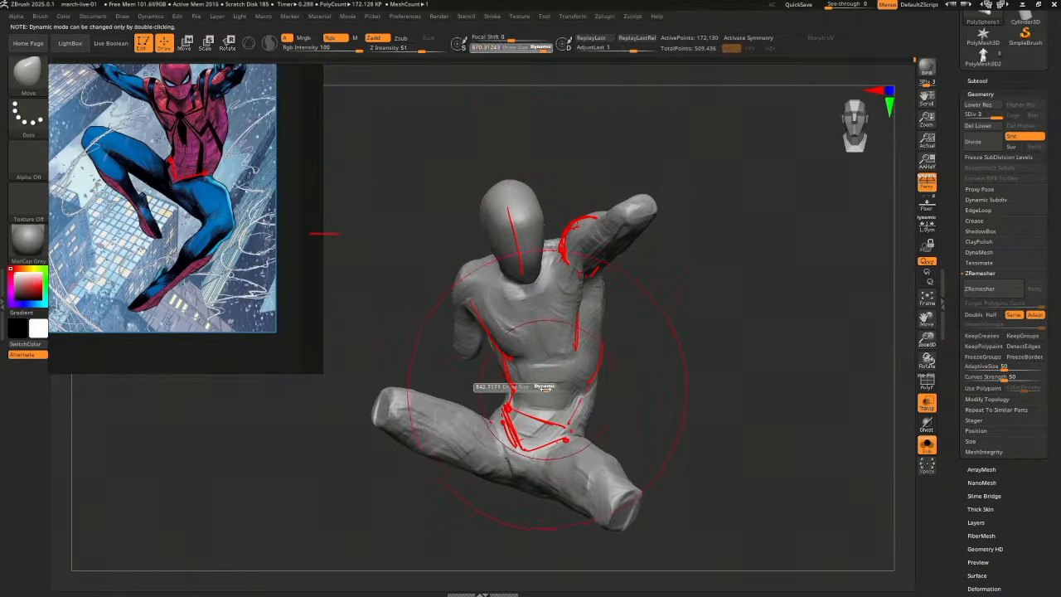
key("s")
left_click_drag(550, 448, 544, 447)
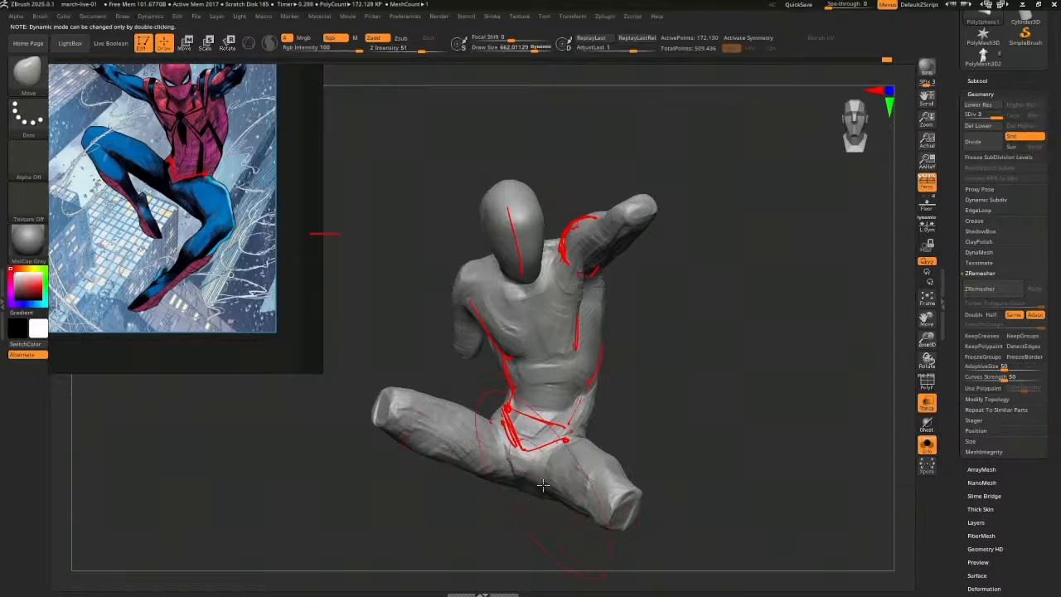
Reshape the contours of both thighs with the Move brush and clear the red guide marks
mouse_move(444, 400)
left_mouse_down()
mouse_move(449, 381)
mouse_move(514, 374)
left_mouse_up()
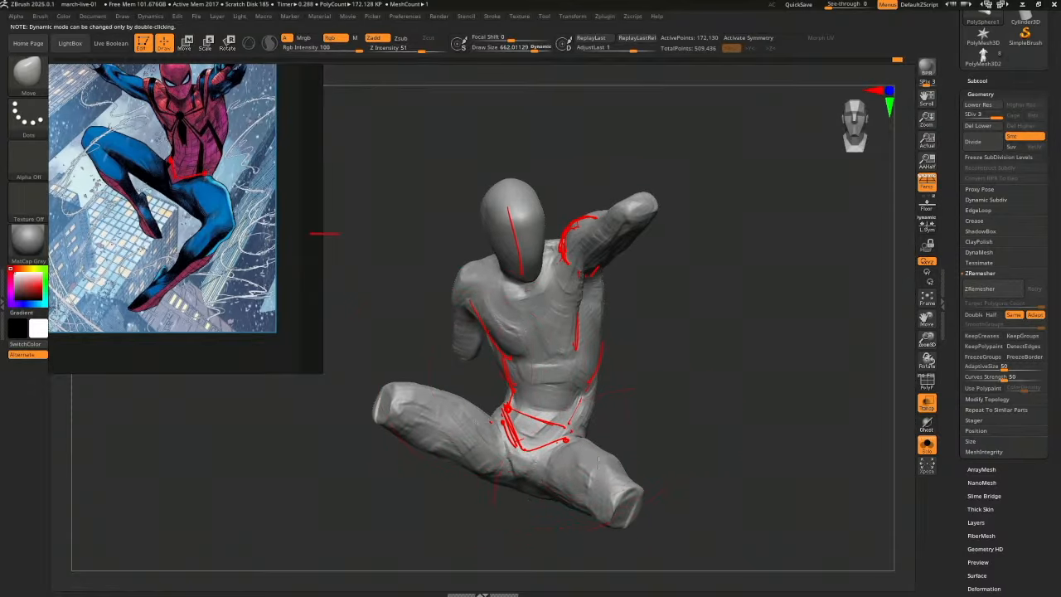
key("s")
mouse_move(613, 463)
left_mouse_down()
mouse_move(604, 463)
mouse_move(623, 445)
left_mouse_up()
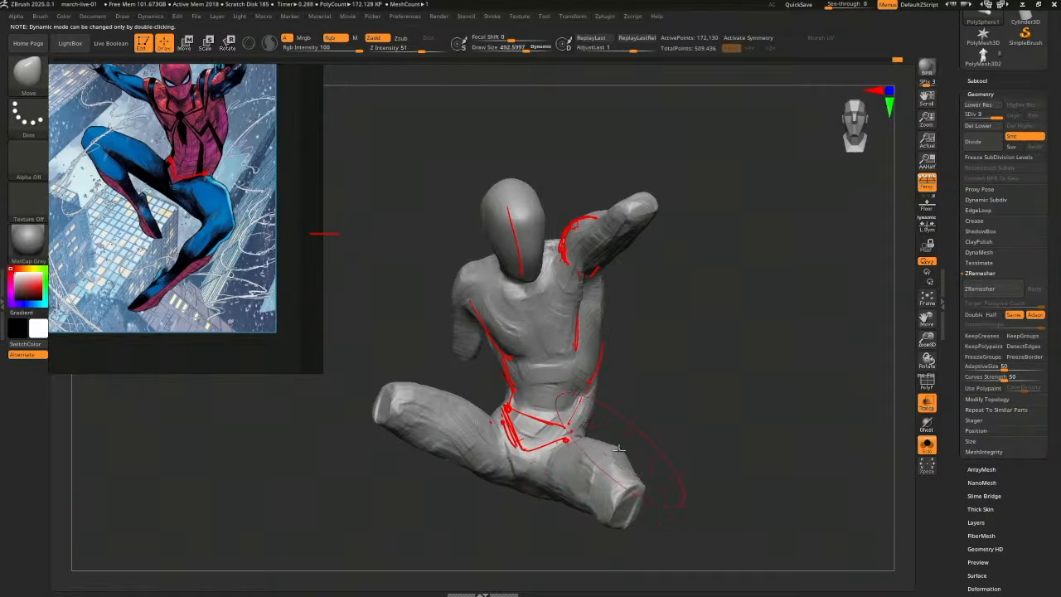
key("s")
left_click_drag(476, 392, 459, 387)
key("s")
key("s")
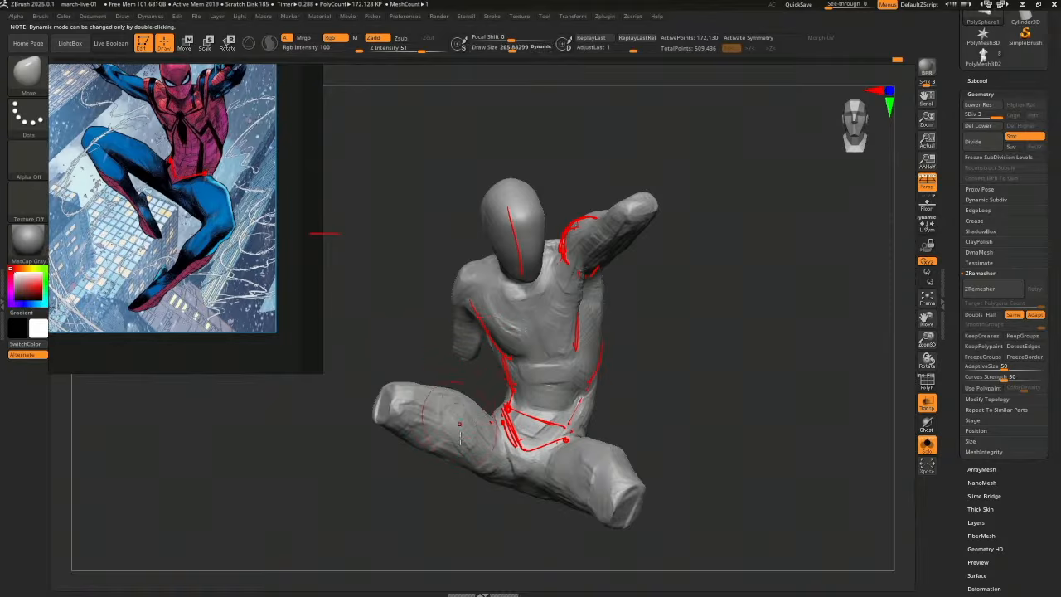
key("s")
left_click_drag(438, 459, 444, 460)
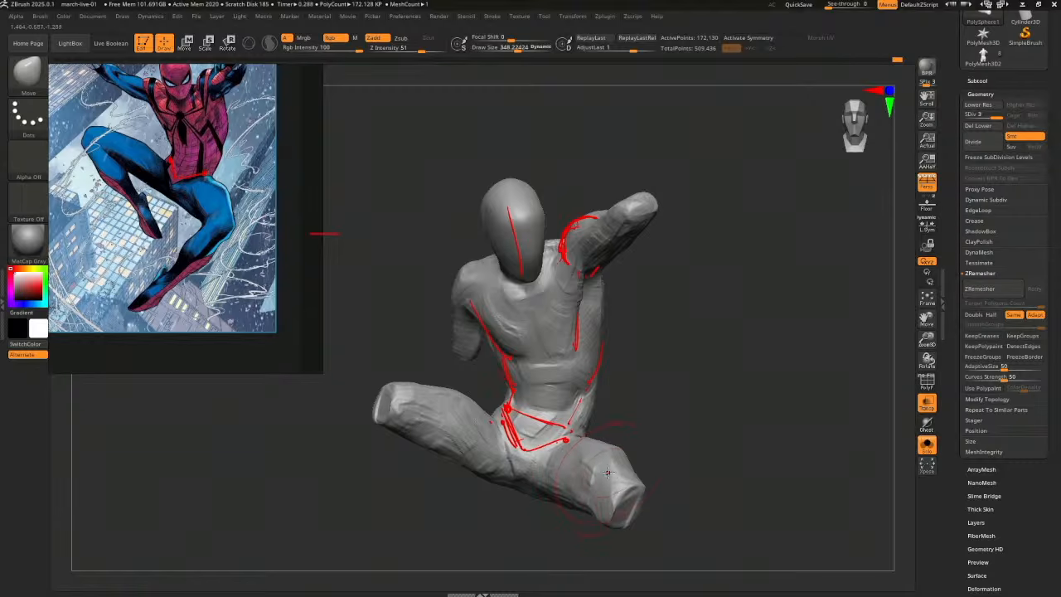
left_click_drag(627, 495, 633, 484)
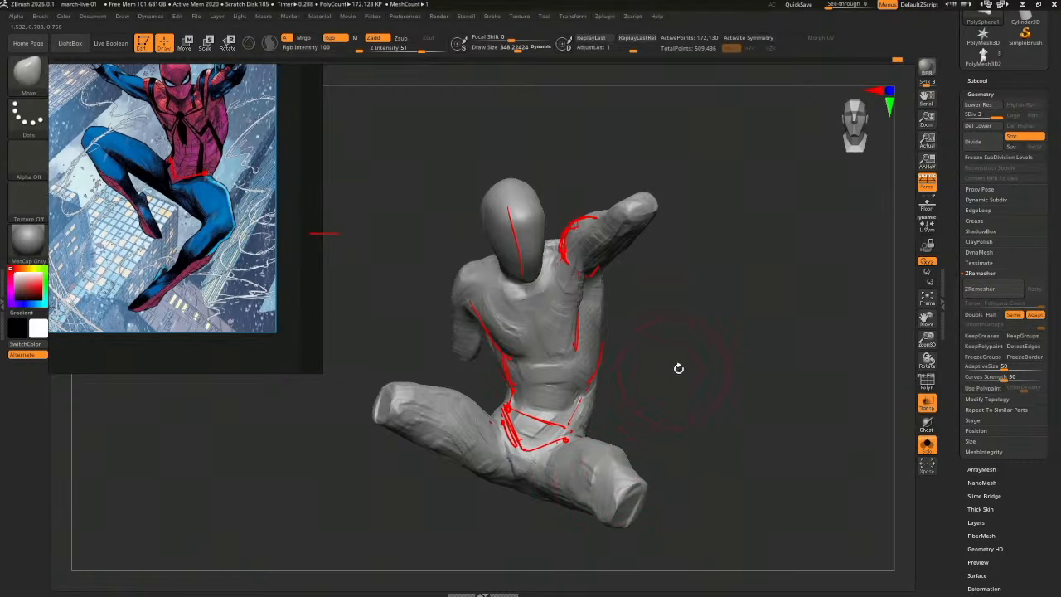
key("ctrl+shift+7")
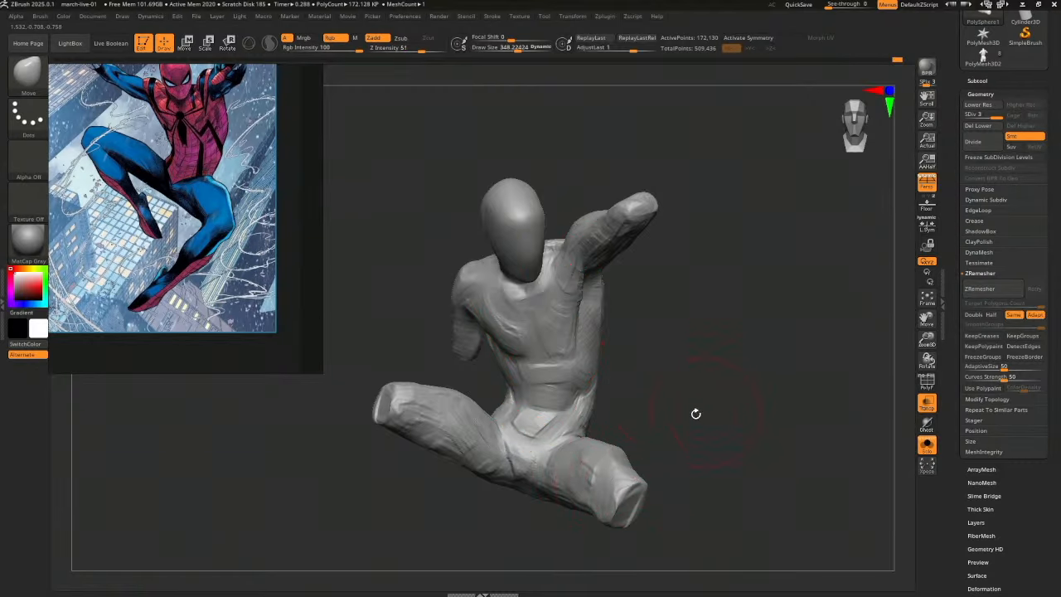
Set the interface see-through to 46 and bring the stored view of the figure over the comic cover
key("s")
left_click_drag(695, 413, 695, 405)
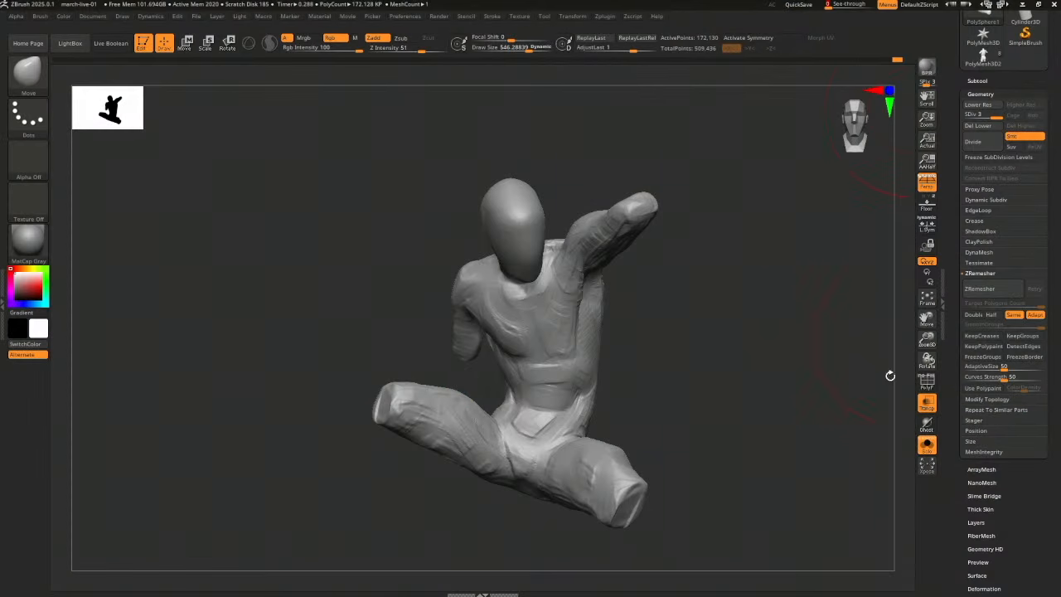
left_click_drag(832, 4, 872, 5)
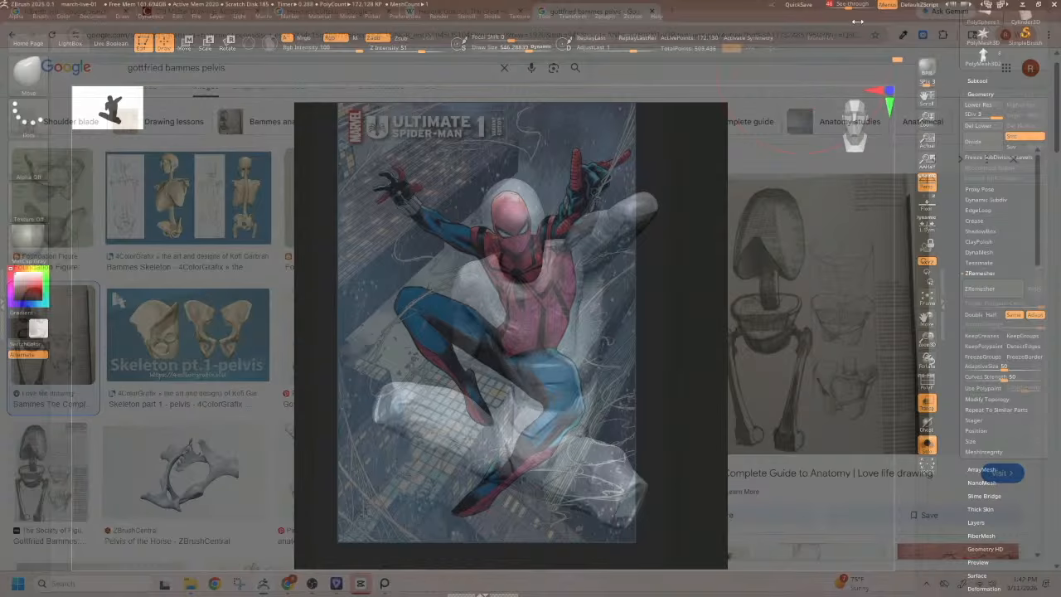
mouse_move(672, 407)
left_mouse_down()
mouse_move(679, 419)
mouse_move(658, 384)
mouse_move(666, 337)
left_mouse_up()
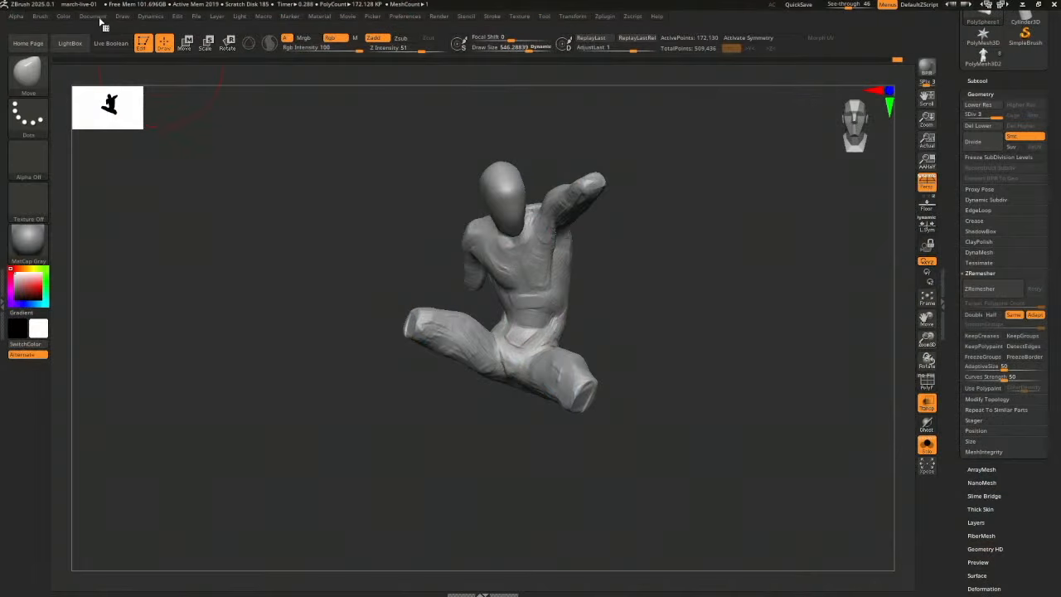
left_click(98, 17)
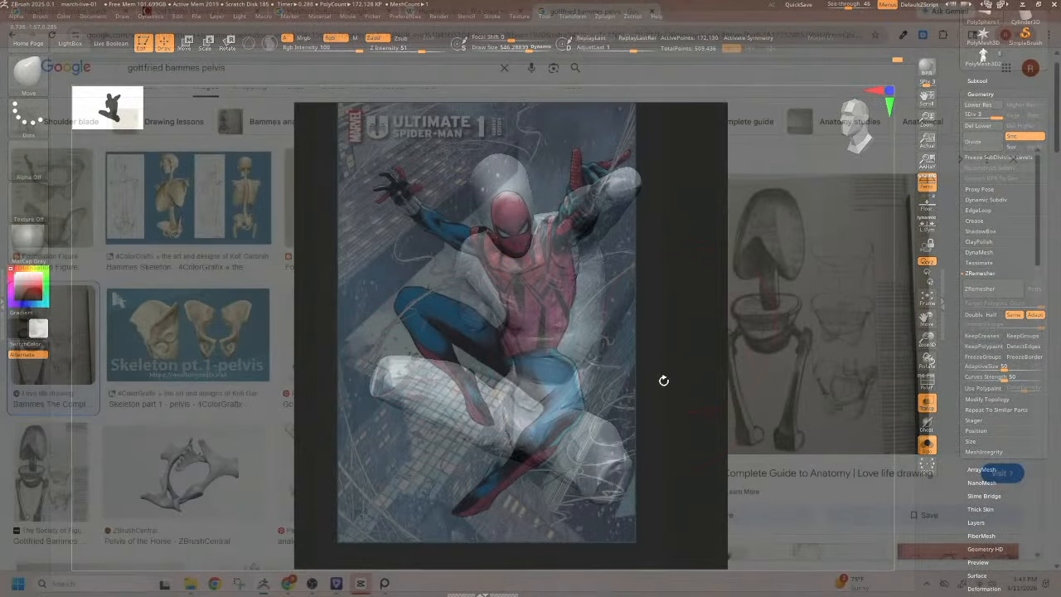
mouse_move(666, 380)
left_mouse_down()
mouse_move(651, 343)
mouse_move(677, 384)
mouse_move(677, 359)
left_mouse_up()
Adjust the torso against the comic cover with a Move brush of about 724 Draw Size and set see-through to 0
key("s")
key("s")
mouse_move(584, 319)
left_mouse_down()
mouse_move(594, 320)
mouse_move(523, 324)
left_mouse_up()
key("s")
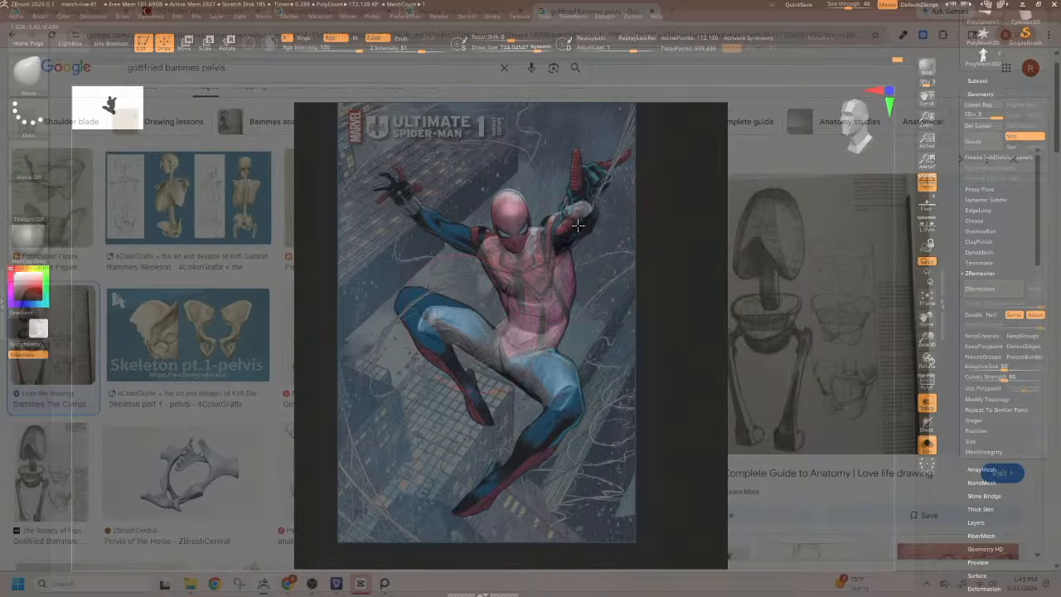
left_click_drag(846, 5, 818, 7)
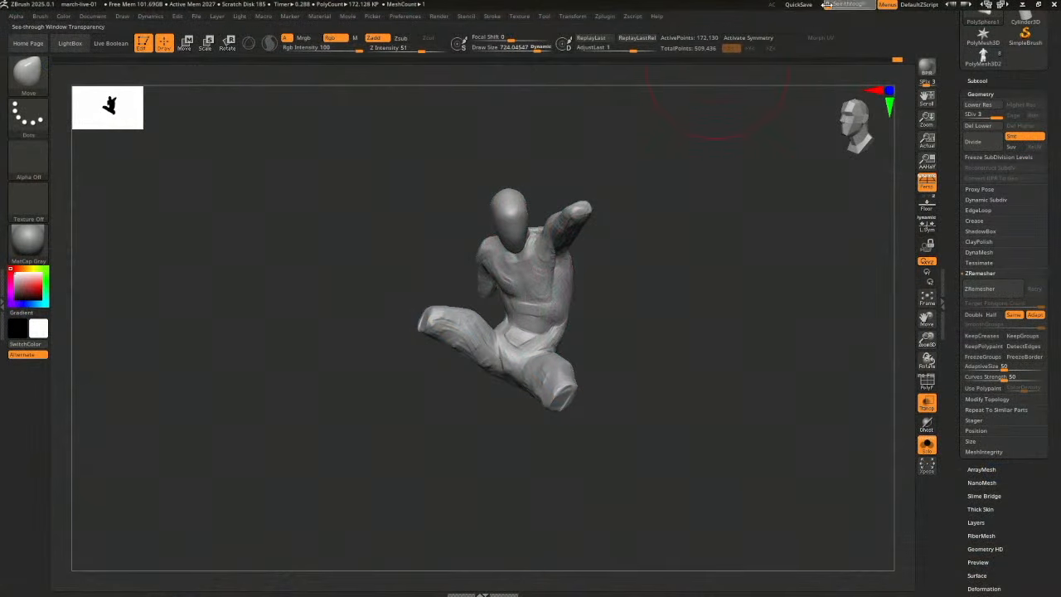
Set the perspective camera's focal length to 50 mm and inspect the figure from the front and side
mouse_move(677, 283)
left_mouse_down()
mouse_move(697, 362)
mouse_move(669, 378)
mouse_move(765, 381)
mouse_move(477, 181)
left_mouse_up()
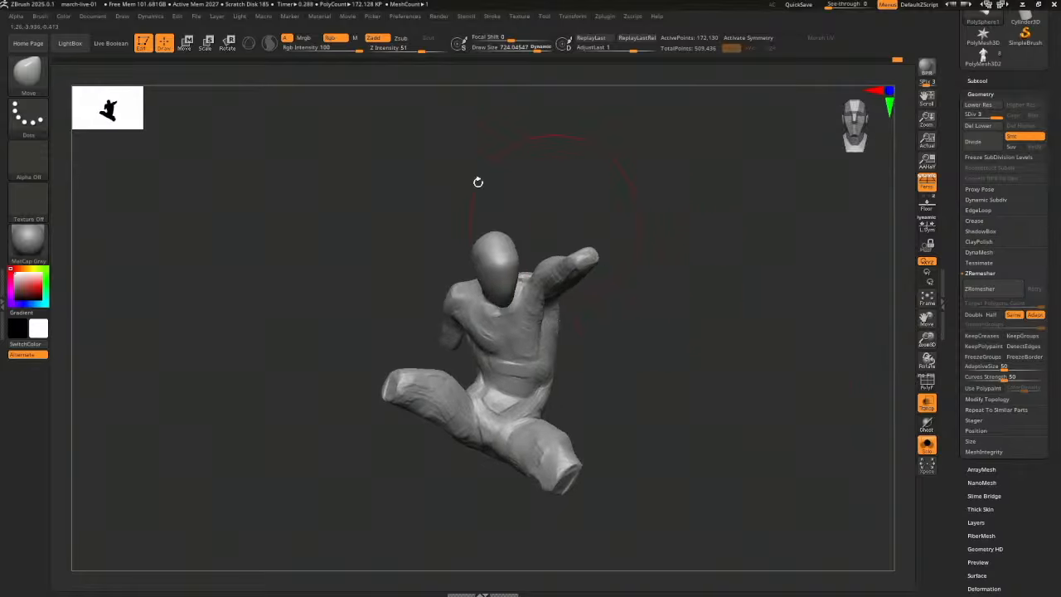
left_click(121, 16)
left_click(196, 298)
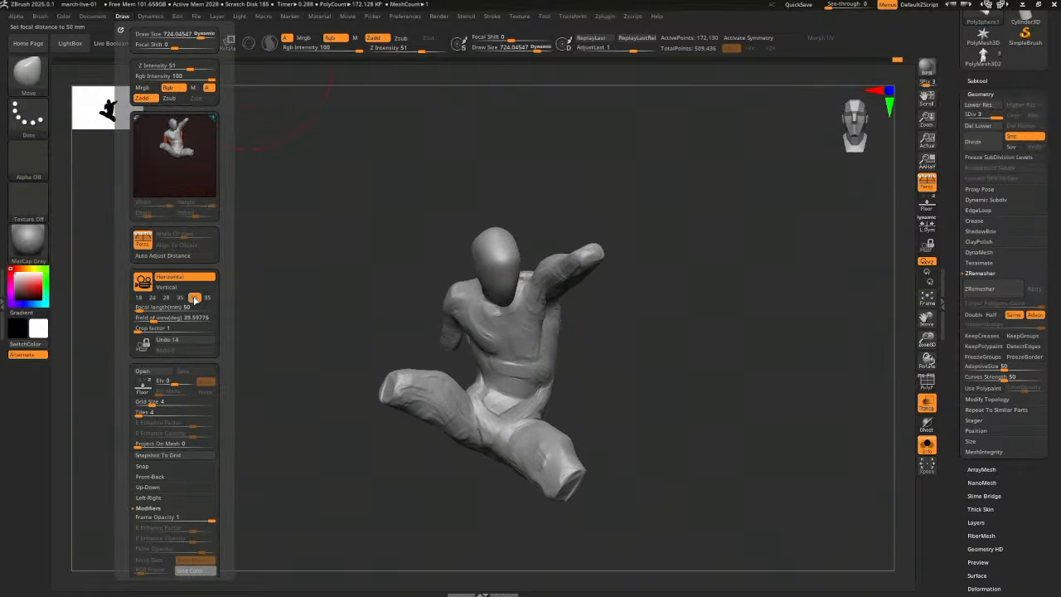
left_click_drag(719, 335, 661, 374)
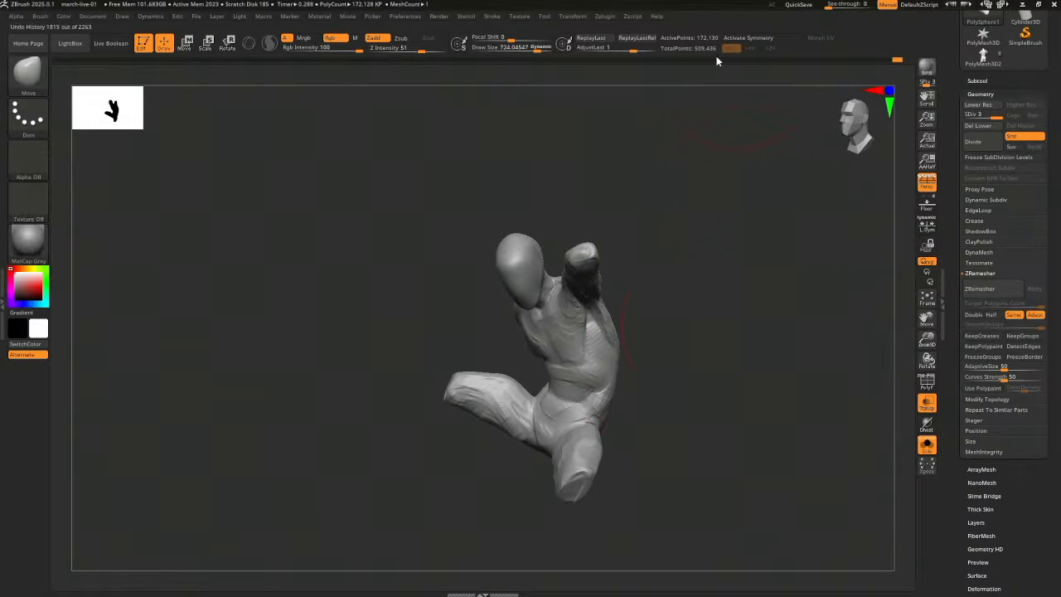
Compare the current figure with an earlier sculpting state in the undo history and return to the latest one
left_click_drag(896, 61, 907, 62)
mouse_move(711, 273)
left_mouse_down()
mouse_move(758, 315)
mouse_move(540, 373)
left_mouse_up()
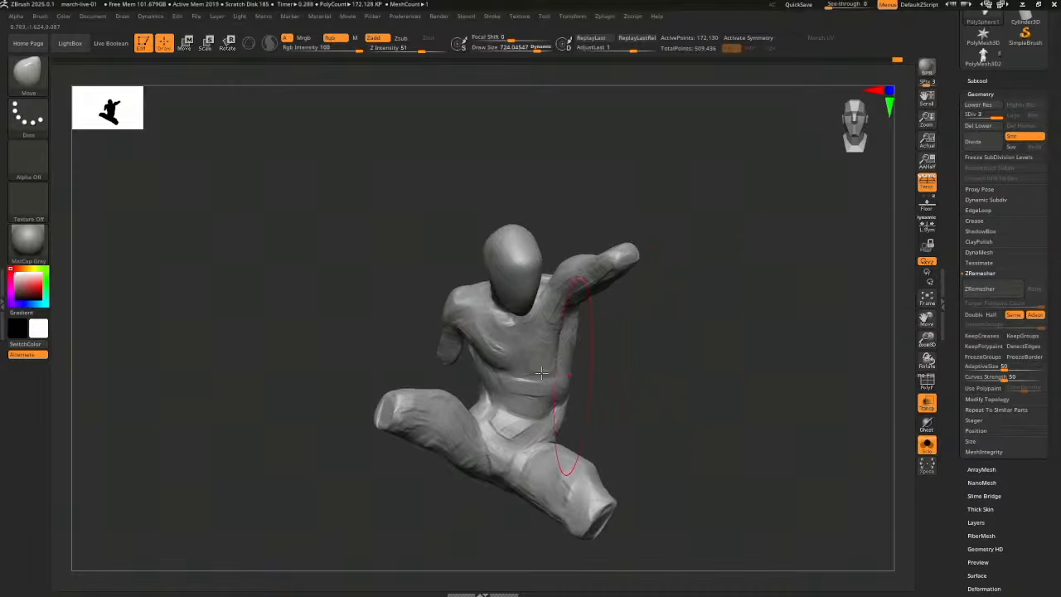
left_click_drag(891, 63, 895, 64)
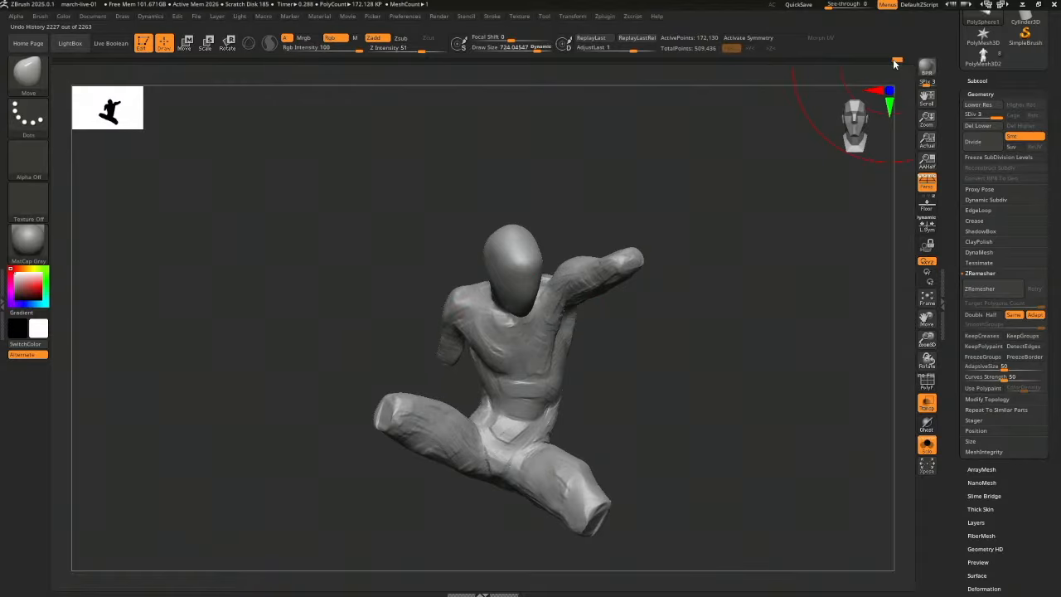
Lower the figure to subdivision level 1 and choose the Inflat brush with a Draw Size of about 956
key("shift+d")
key("shift+d")
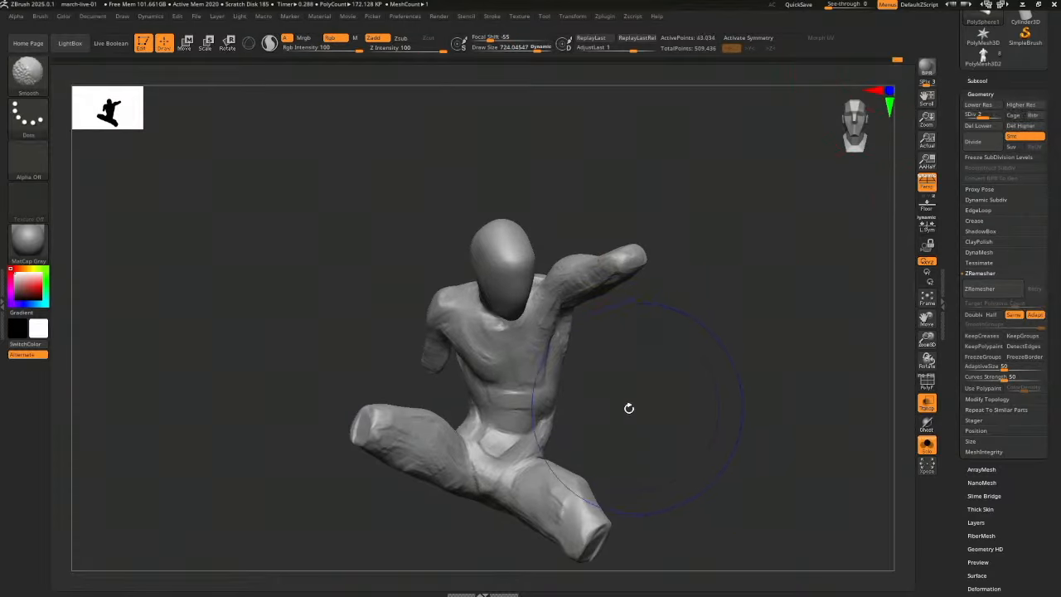
key("s")
left_click_drag(601, 412, 586, 412)
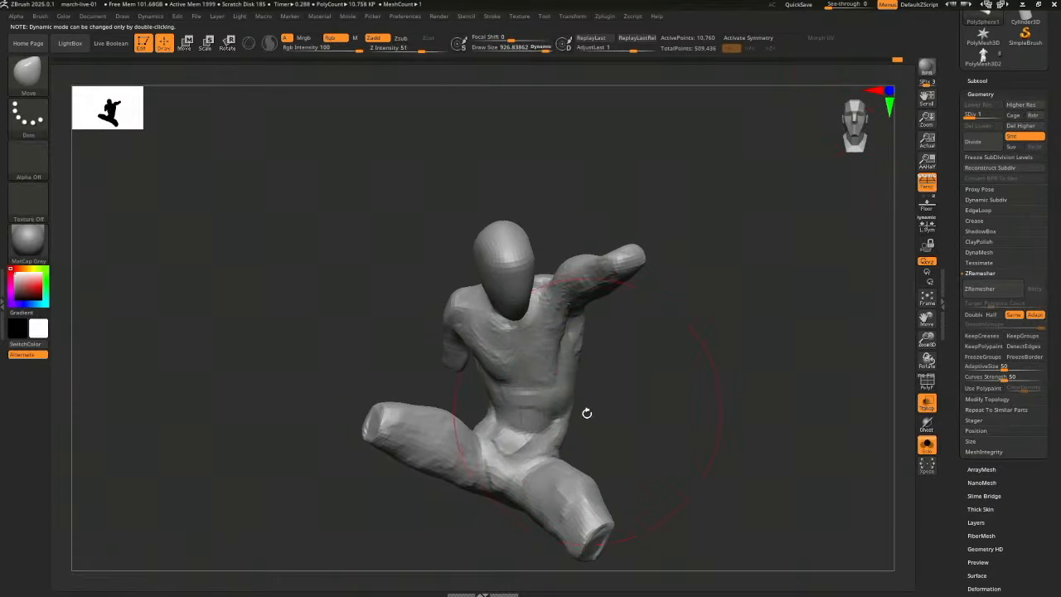
key("b")
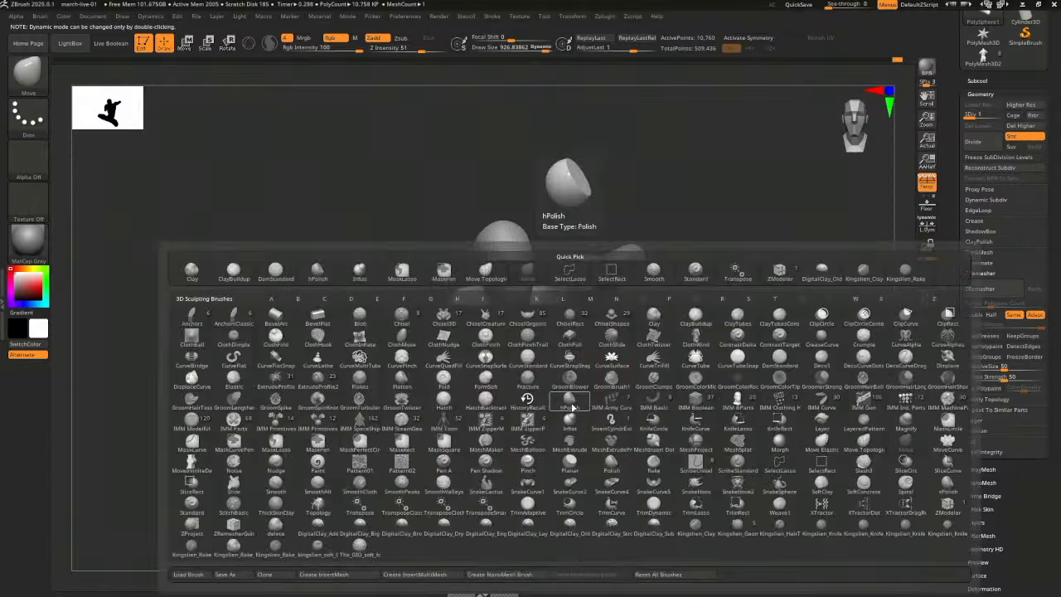
key("i")
key("n")
key("s")
mouse_move(580, 408)
left_mouse_down()
mouse_move(551, 393)
mouse_move(543, 403)
left_mouse_up()
key("s")
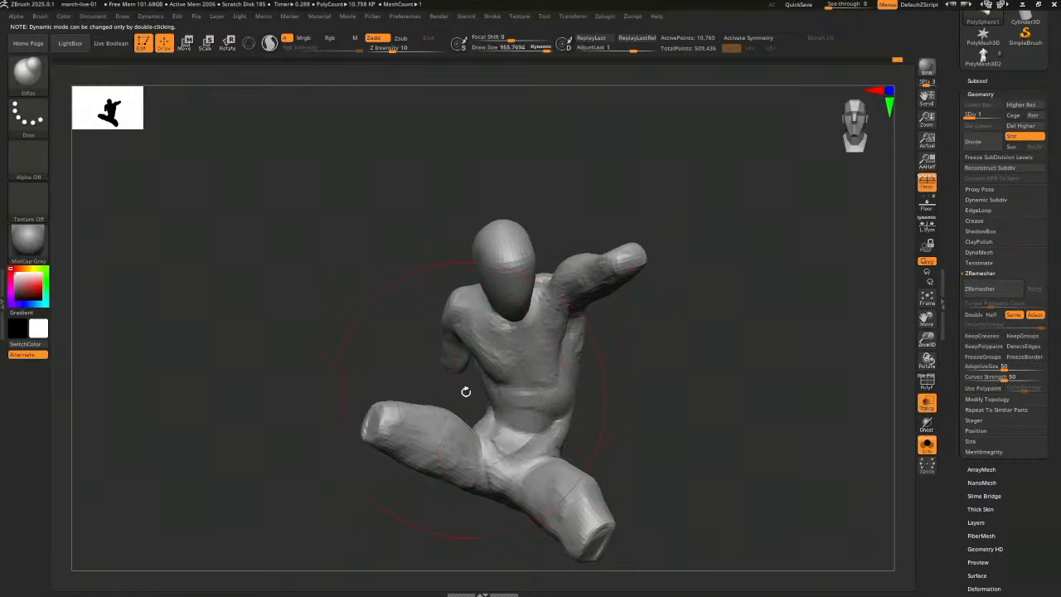
Inflate the torso and waist with the large Inflat brush, checking the brush's Depth settings along the way
mouse_move(466, 390)
left_mouse_down()
mouse_move(584, 394)
mouse_move(549, 386)
mouse_move(500, 399)
left_mouse_up()
mouse_move(641, 389)
left_mouse_down()
mouse_move(616, 389)
mouse_move(590, 353)
left_mouse_up()
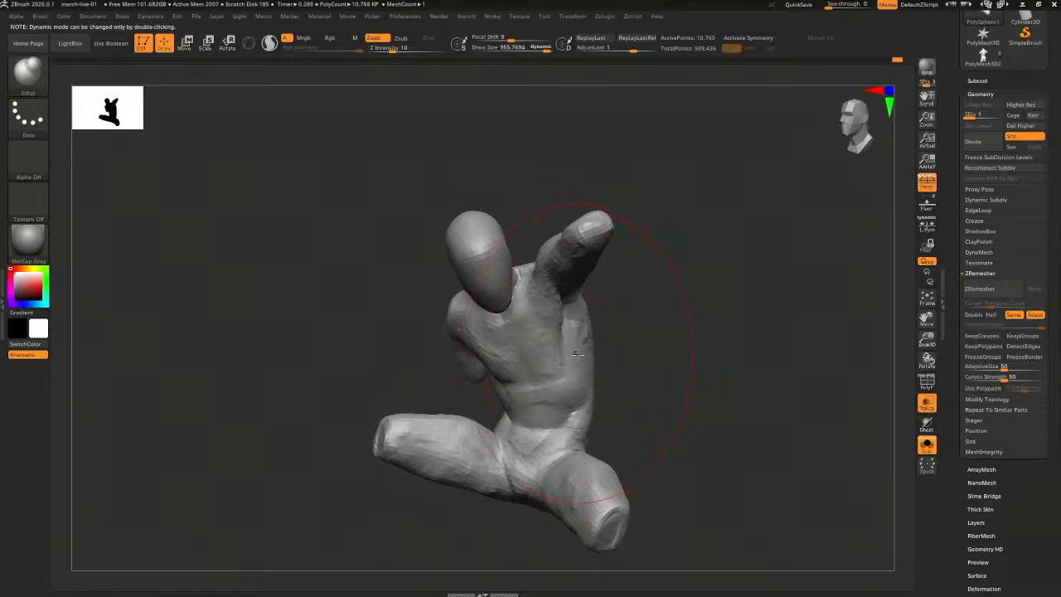
left_click_drag(588, 403, 629, 298)
left_click(40, 15)
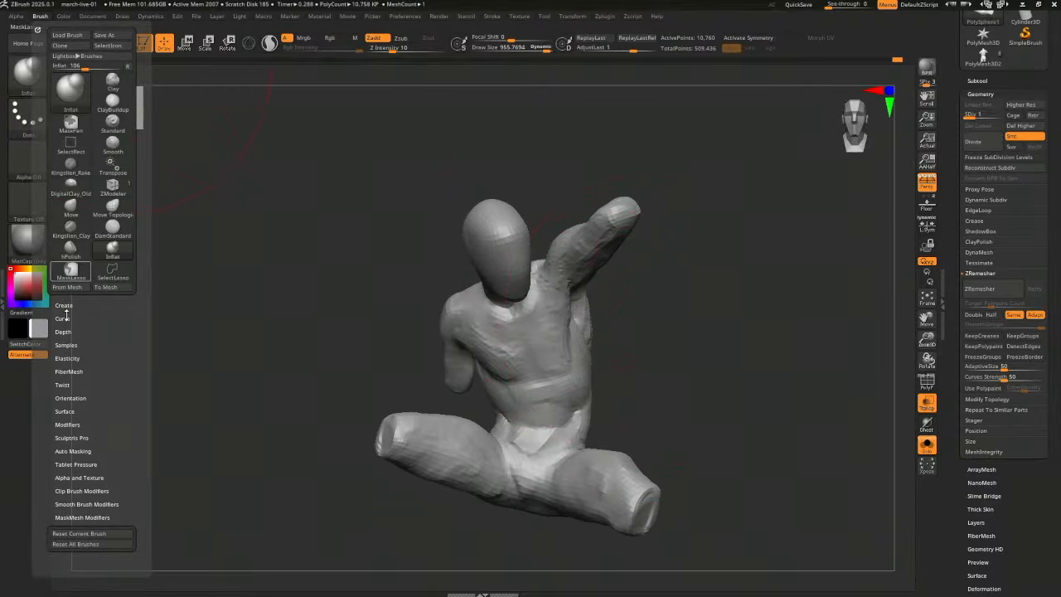
left_click(64, 331)
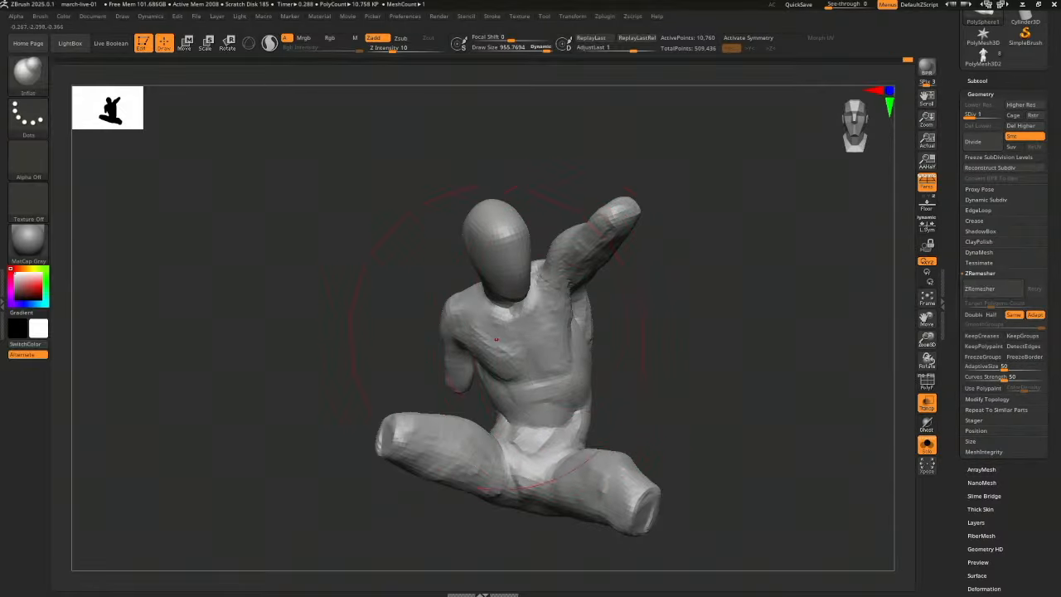
left_click_drag(622, 386, 572, 415)
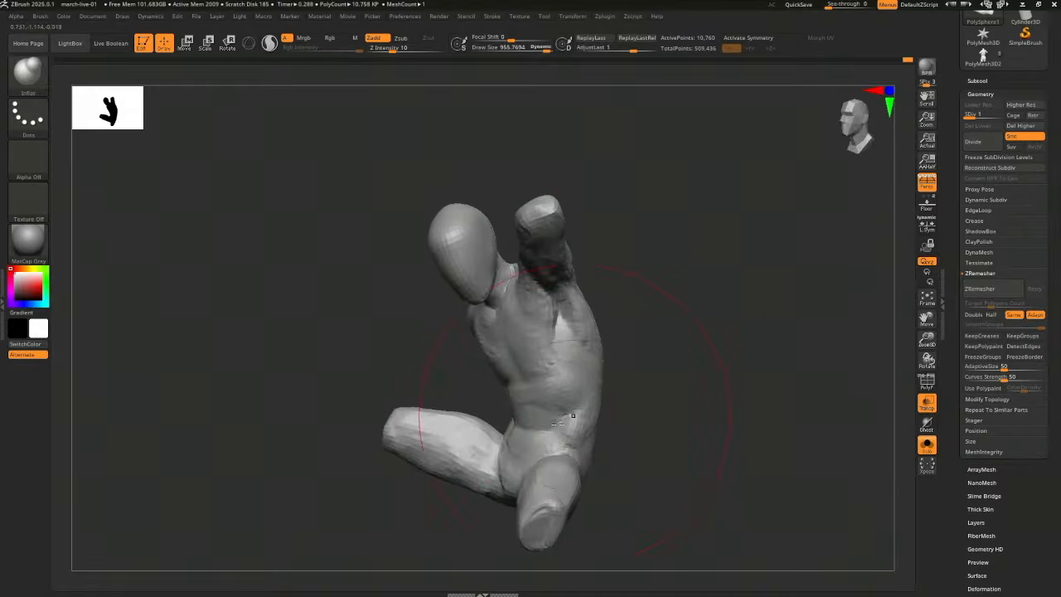
mouse_move(633, 392)
left_mouse_down()
mouse_move(584, 431)
mouse_move(635, 405)
mouse_move(620, 391)
mouse_move(663, 359)
mouse_move(643, 333)
left_mouse_up()
mouse_move(653, 271)
left_mouse_down()
mouse_move(732, 244)
mouse_move(698, 279)
mouse_move(657, 262)
left_mouse_up()
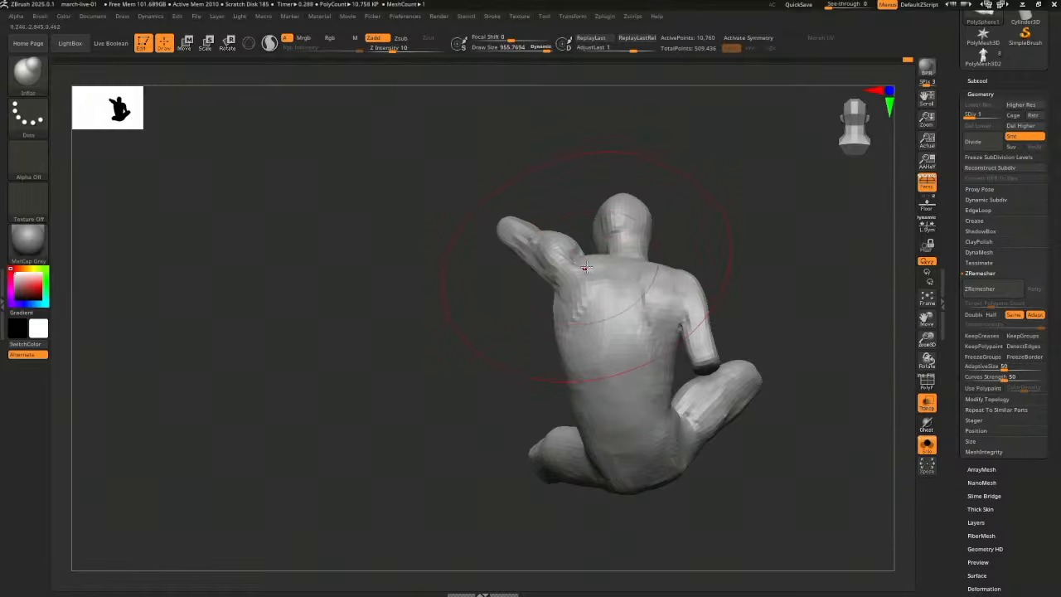
Reshape the upper back and shoulder blade below the raised arm with a Move brush of about 482 Draw Size
key("b")
key("m")
key("v")
key("s")
left_click_drag(583, 273, 563, 273)
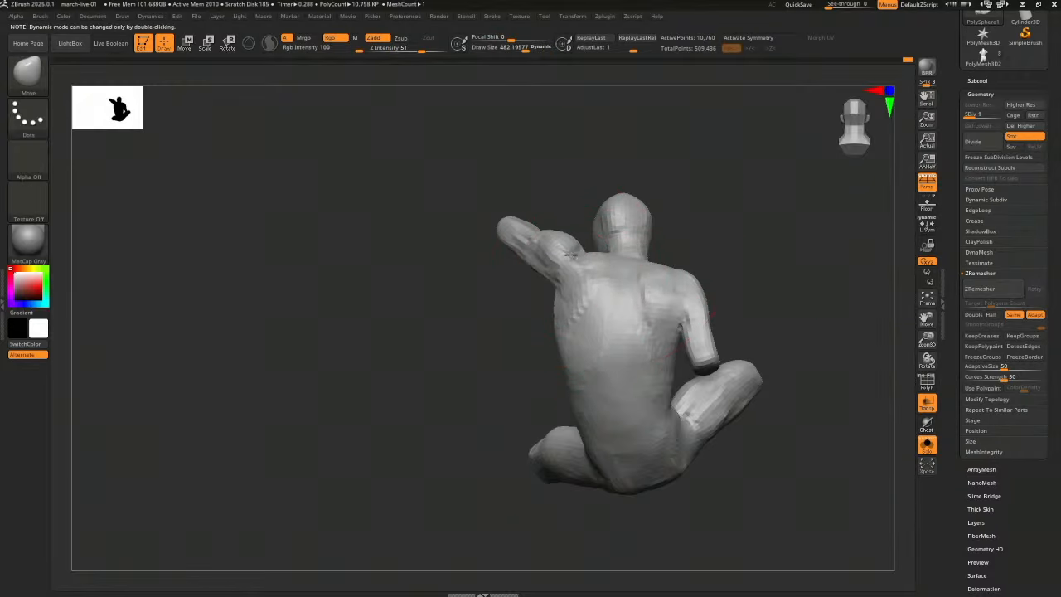
left_click_drag(510, 311, 595, 291)
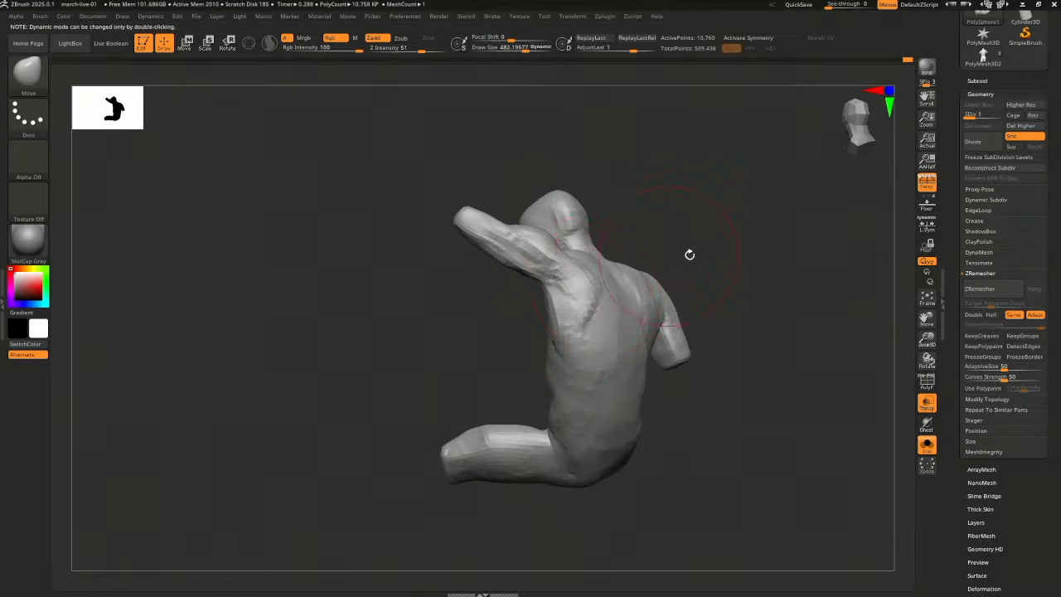
left_click_drag(689, 255, 595, 289)
left_click_drag(696, 234, 610, 287)
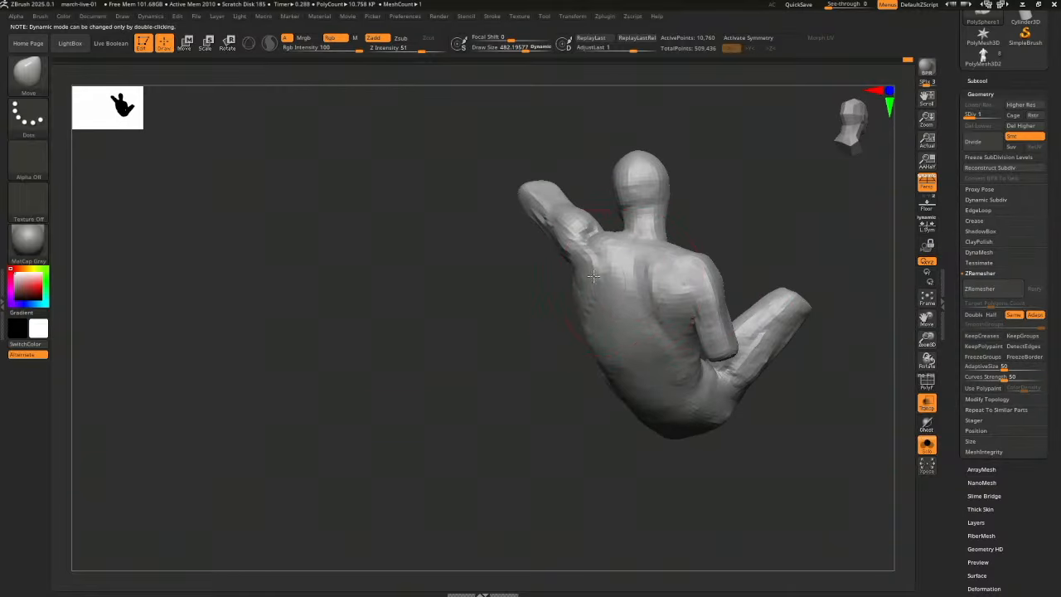
mouse_move(712, 242)
left_mouse_down()
mouse_move(738, 232)
mouse_move(726, 232)
left_mouse_up()
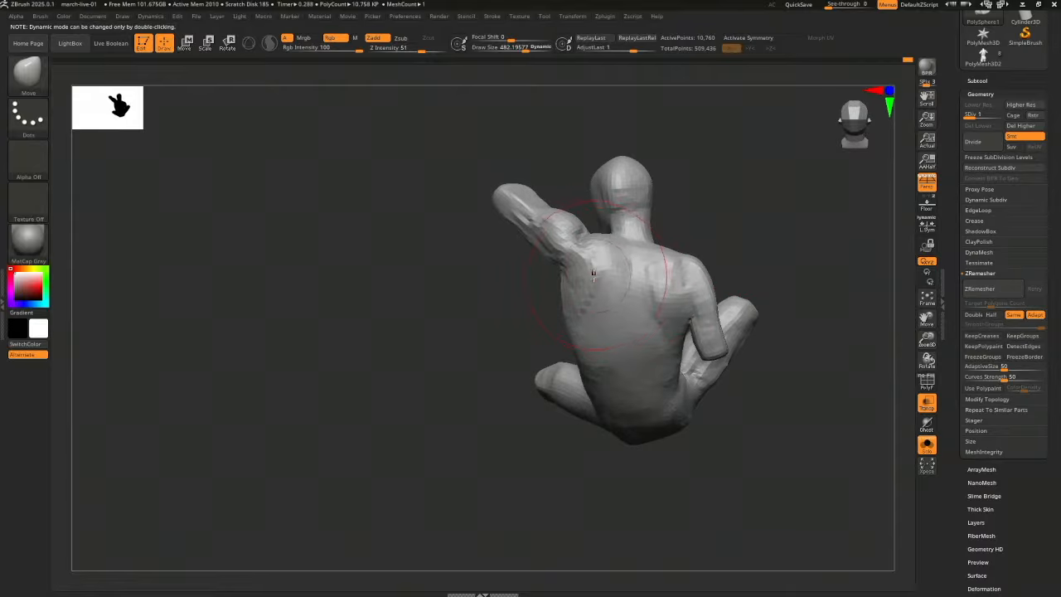
left_click_drag(525, 338, 571, 291)
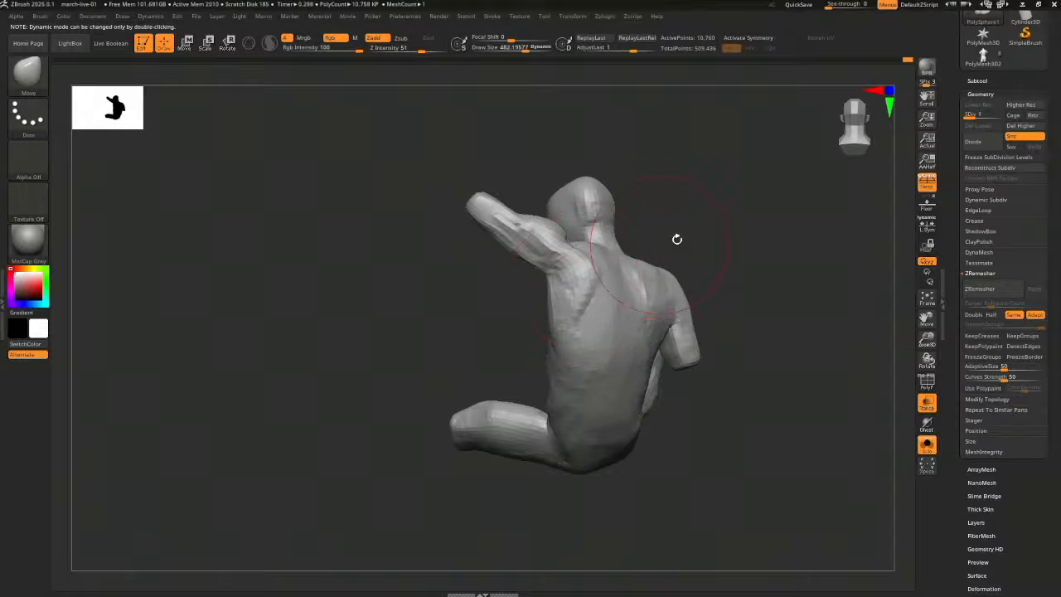
mouse_move(677, 239)
left_mouse_down()
mouse_move(686, 251)
mouse_move(582, 282)
left_mouse_up()
Adjust the isolated waist band, refine the waist on the full figure with a Move brush of about 375, and return to subdivision level 3
mouse_move(541, 325)
left_mouse_down()
mouse_move(625, 306)
mouse_move(675, 336)
mouse_move(676, 377)
mouse_move(627, 406)
mouse_move(444, 366)
mouse_move(541, 364)
mouse_move(639, 382)
mouse_move(649, 421)
mouse_move(510, 325)
left_mouse_up()
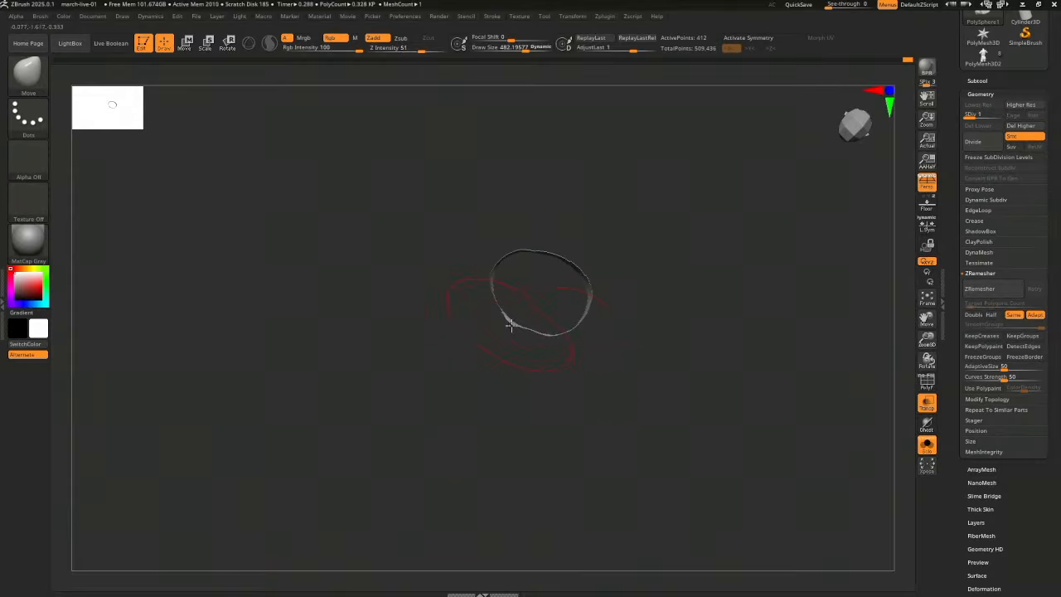
left_click(487, 349, "ctrl+shift")
left_click_drag(477, 377, 694, 297)
mouse_move(530, 396)
left_mouse_down()
mouse_move(515, 372)
mouse_move(639, 364)
mouse_move(497, 400)
left_mouse_up()
key("s")
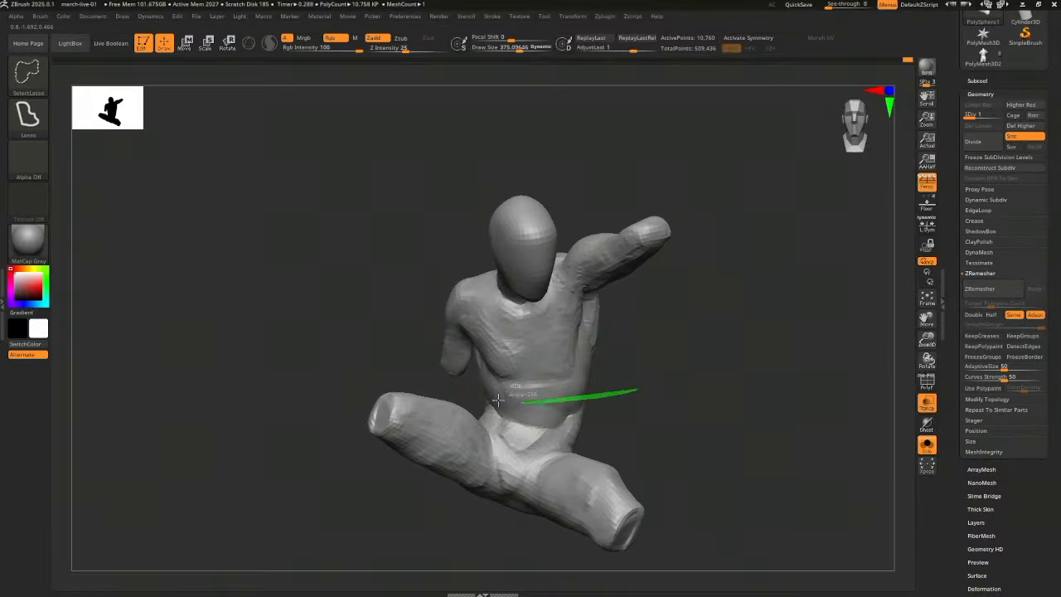
mouse_move(635, 374)
left_mouse_down("ctrl+shift")
mouse_move(679, 481)
mouse_move(672, 428)
mouse_move(706, 369)
left_mouse_up("ctrl+shift")
left_click(673, 428, "ctrl+shift")
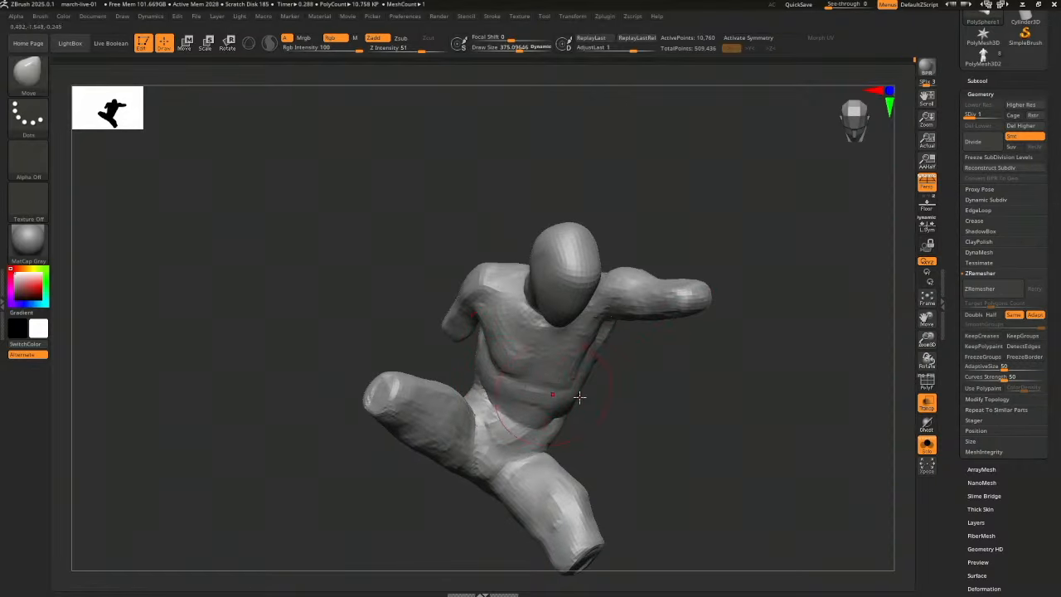
left_click_drag(578, 397, 334, 197)
key("d")
key("d")
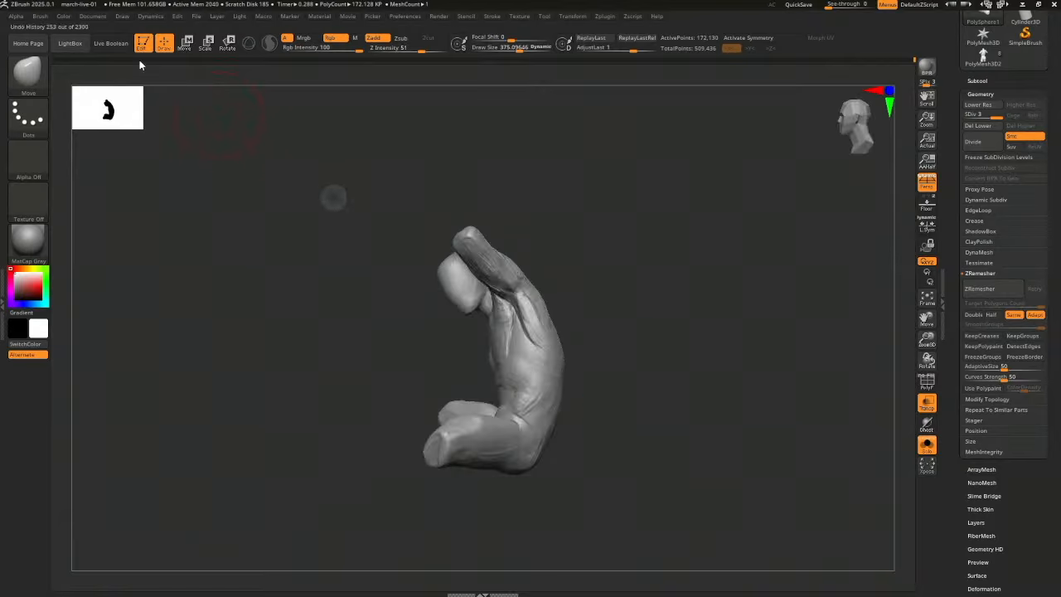
Compare the reshaped torso with earlier states in the undo history and return to the latest one
left_click(92, 15)
left_click(67, 382)
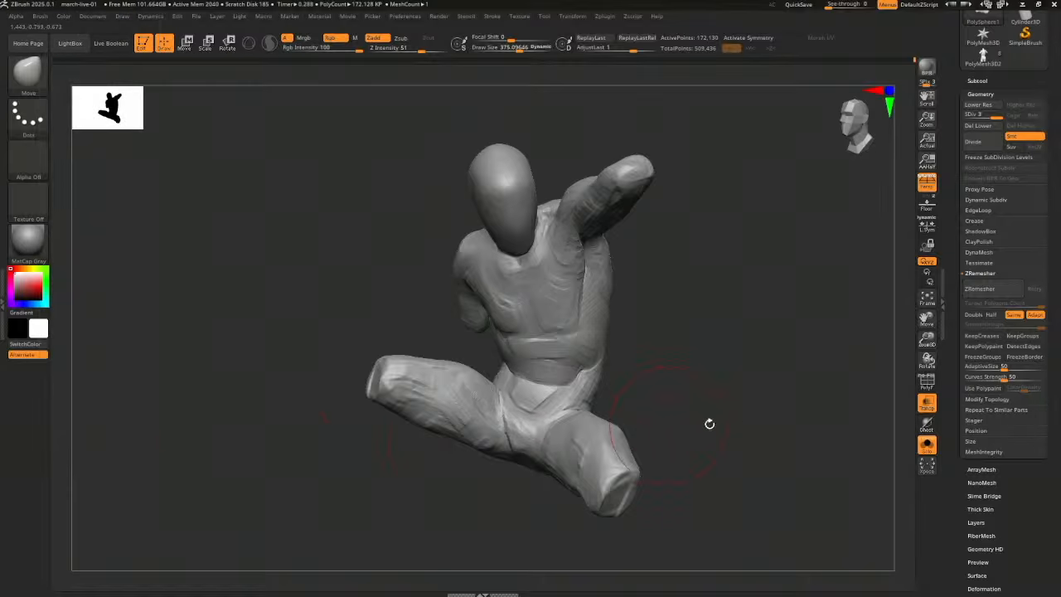
left_click_drag(915, 64, 879, 66)
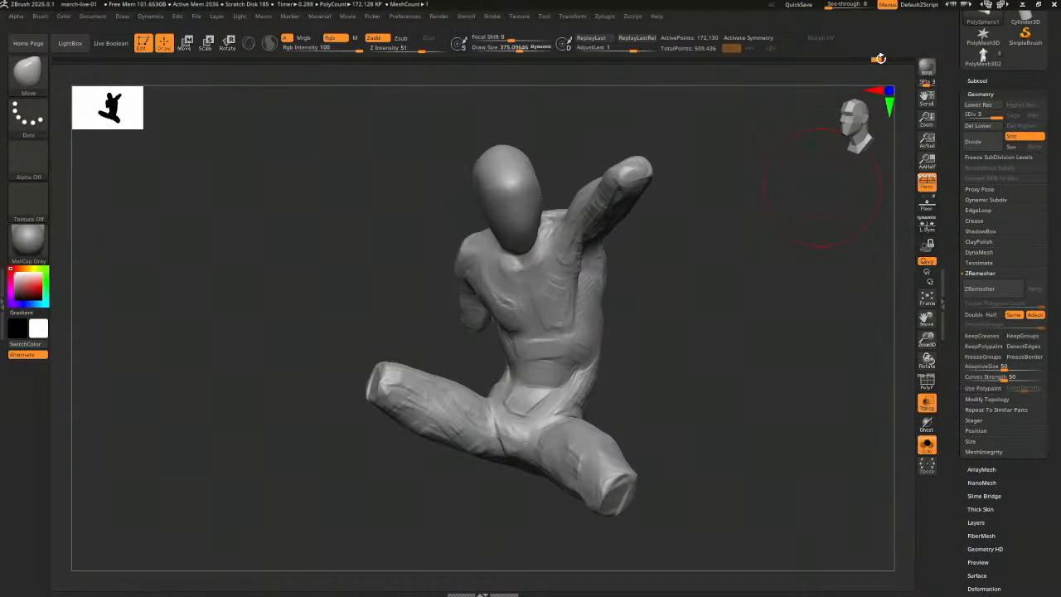
left_click_drag(880, 58, 922, 62)
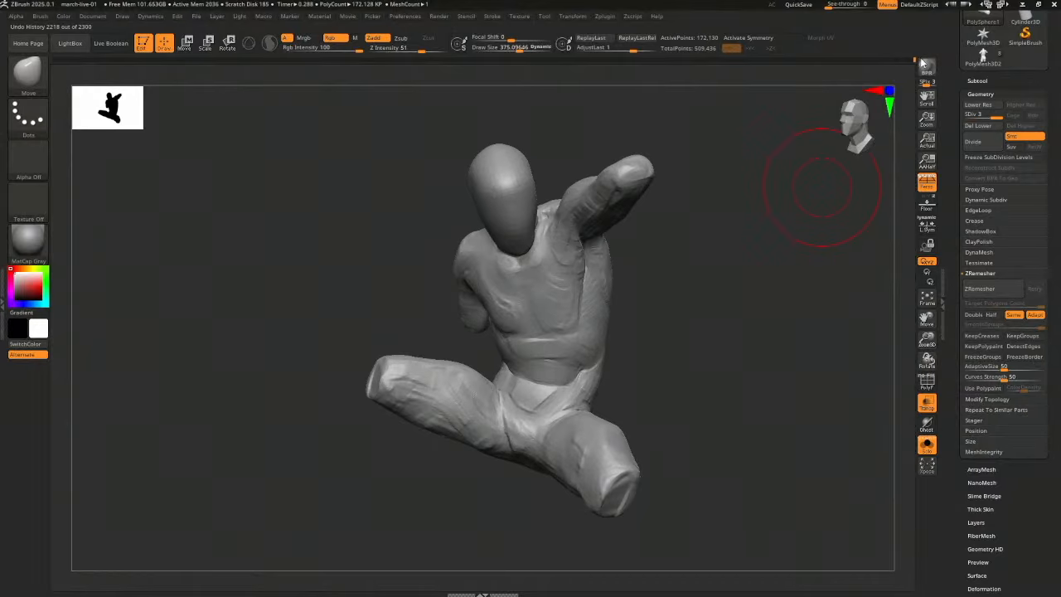
Place a canvas snapshot of the figure beside the live model, compare it with earlier undo states, and inspect the latest pose
key("shift+s")
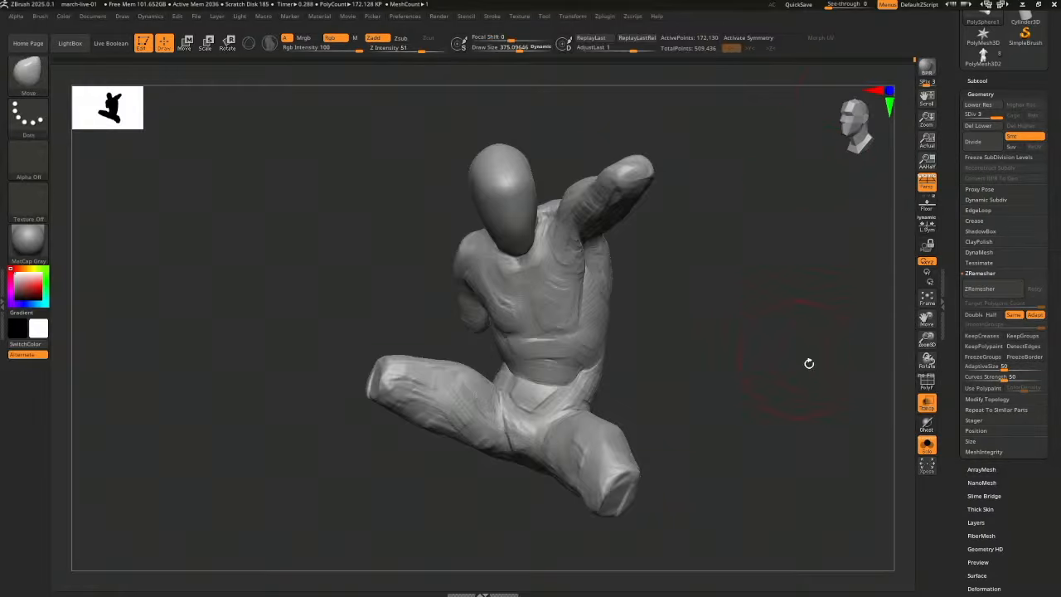
left_click_drag(820, 365, 492, 362, "alt")
mouse_move(670, 356)
left_mouse_down()
mouse_move(689, 353)
mouse_move(677, 356)
left_mouse_up()
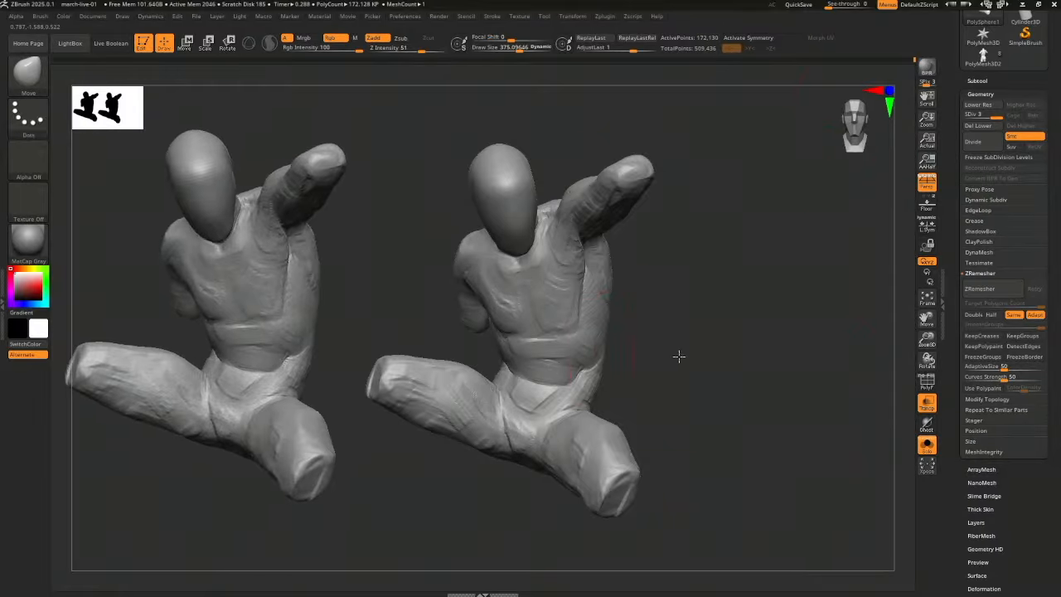
left_click_drag(910, 60, 887, 63)
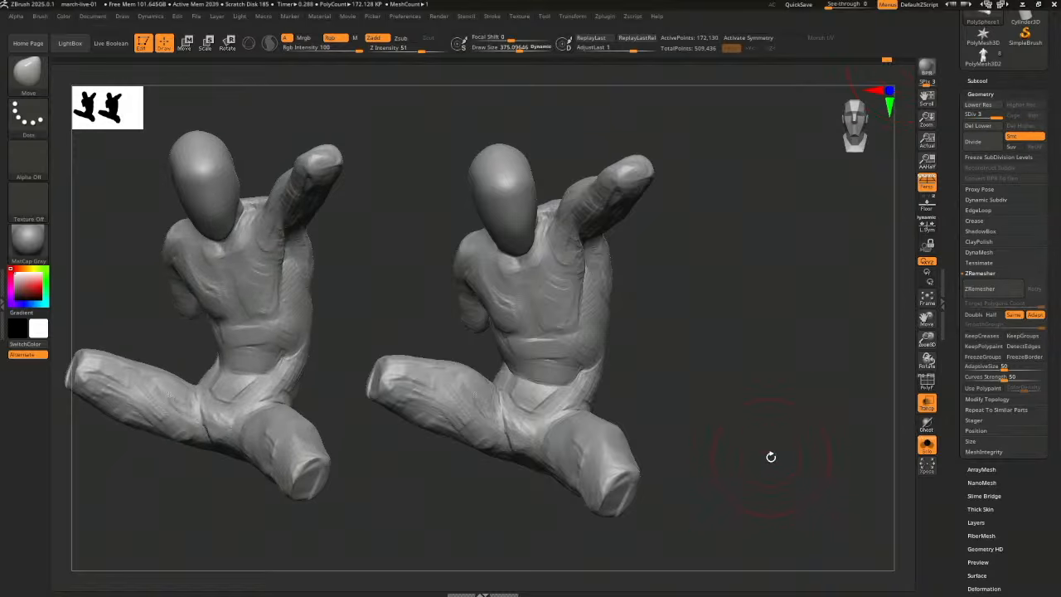
left_click_drag(887, 62, 934, 62)
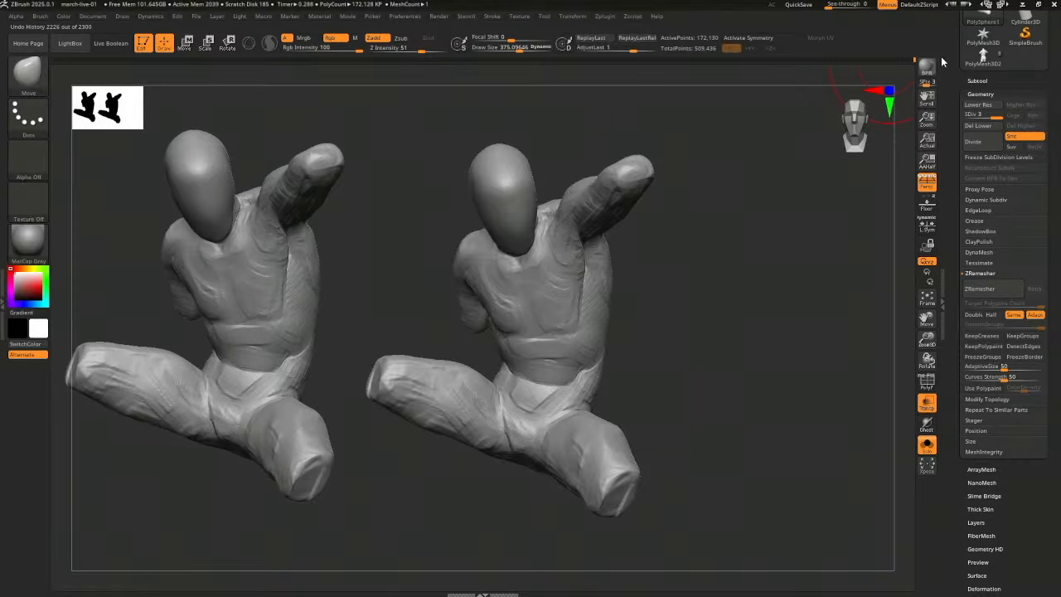
left_click_drag(774, 315, 759, 411)
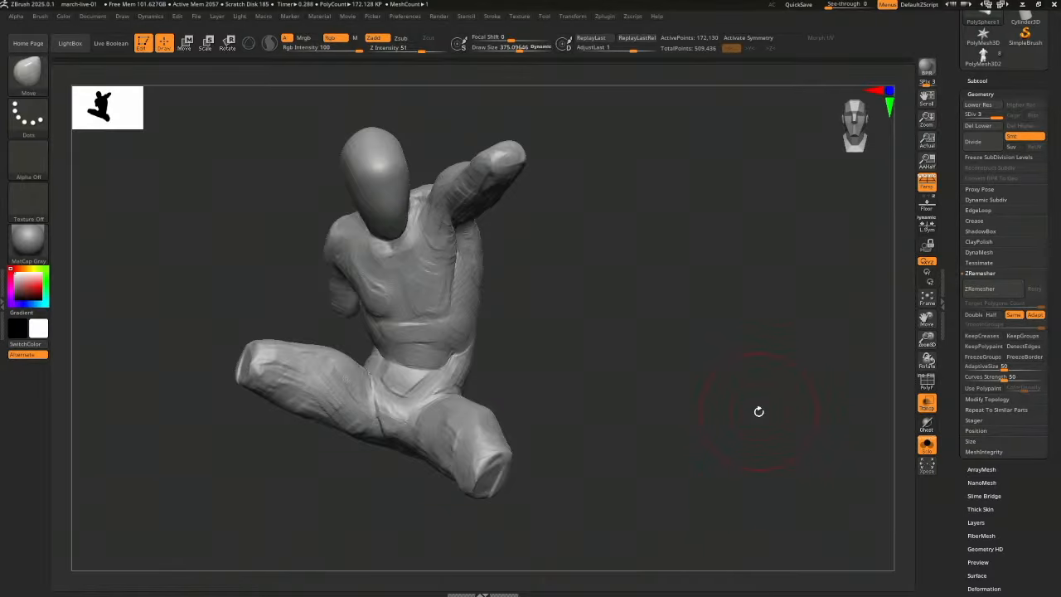
left_click_drag(794, 470, 778, 452)
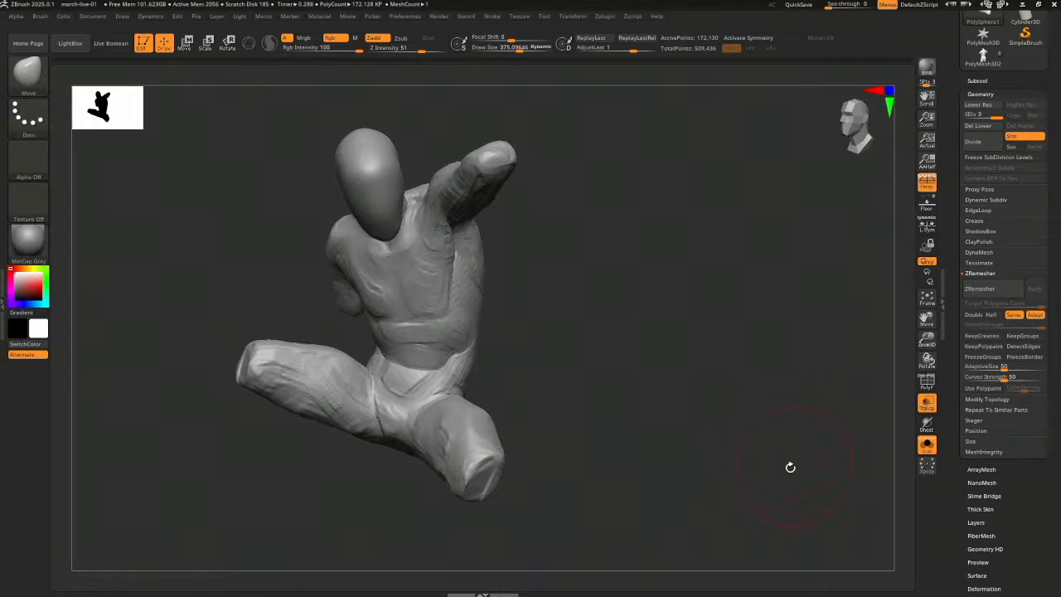